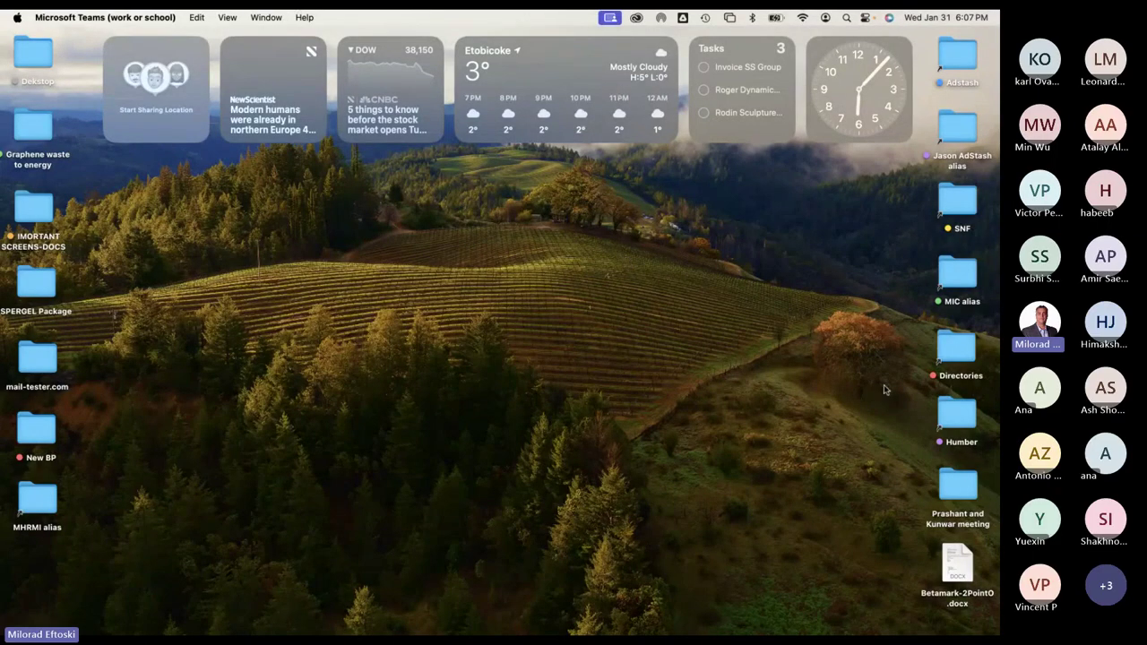
Bring Google Chrome forward from the Dock to show the GDPW Photoshop Winter 2024 playlist.
{"action": "left_click", "coordinate": [621, 328]}
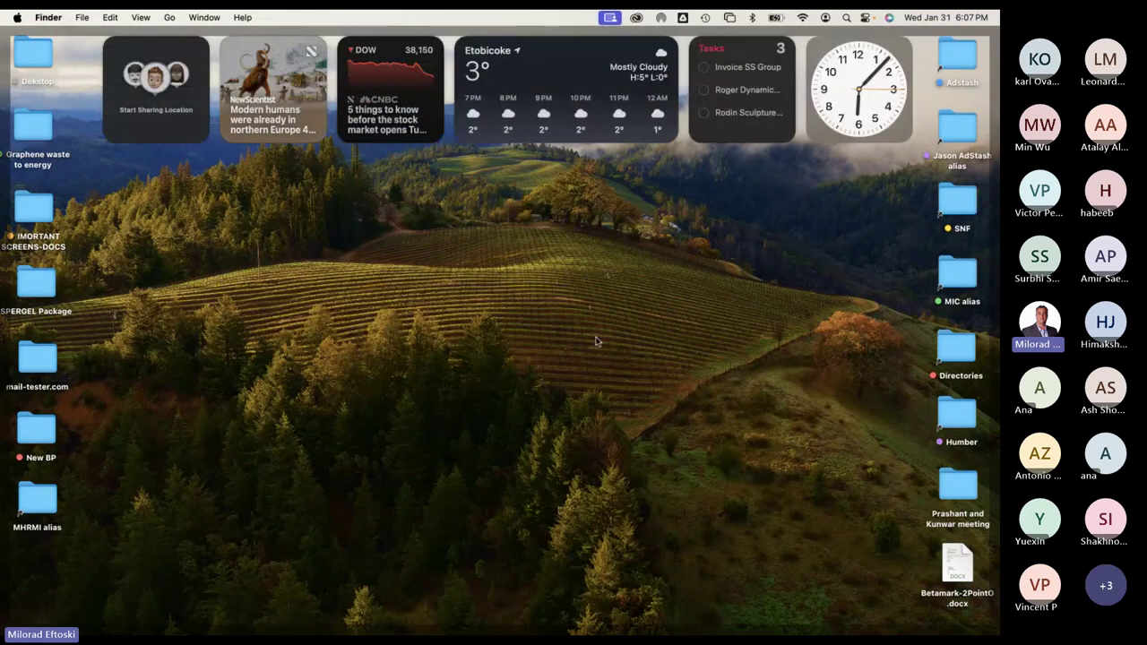
{"action": "mouse_move", "coordinate": [415, 627]}
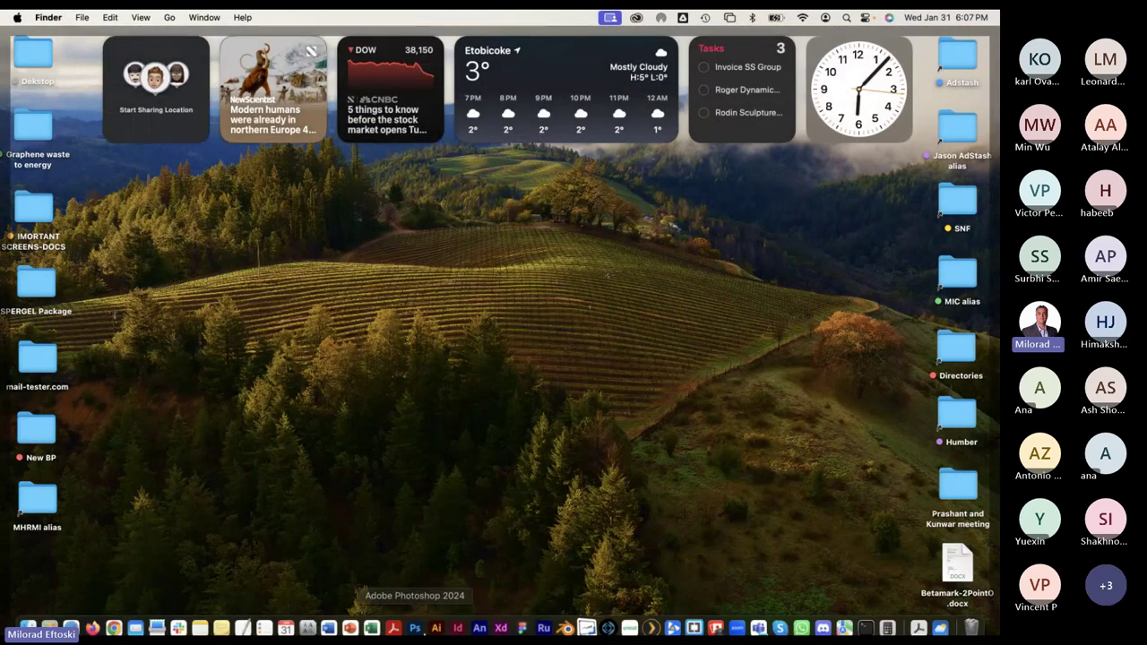
{"action": "left_click", "coordinate": [115, 619]}
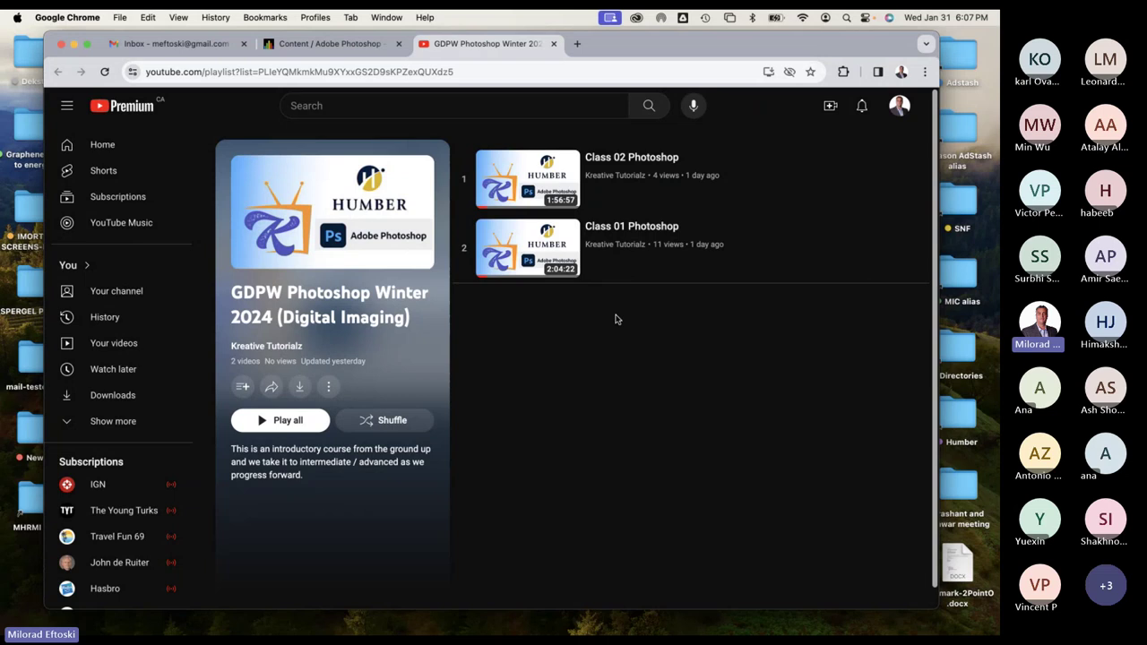
On the course Content page, collapse Class Modules and open the 'Youtube Channel for the Video Lectures' link.
{"action": "left_click", "coordinate": [328, 45]}
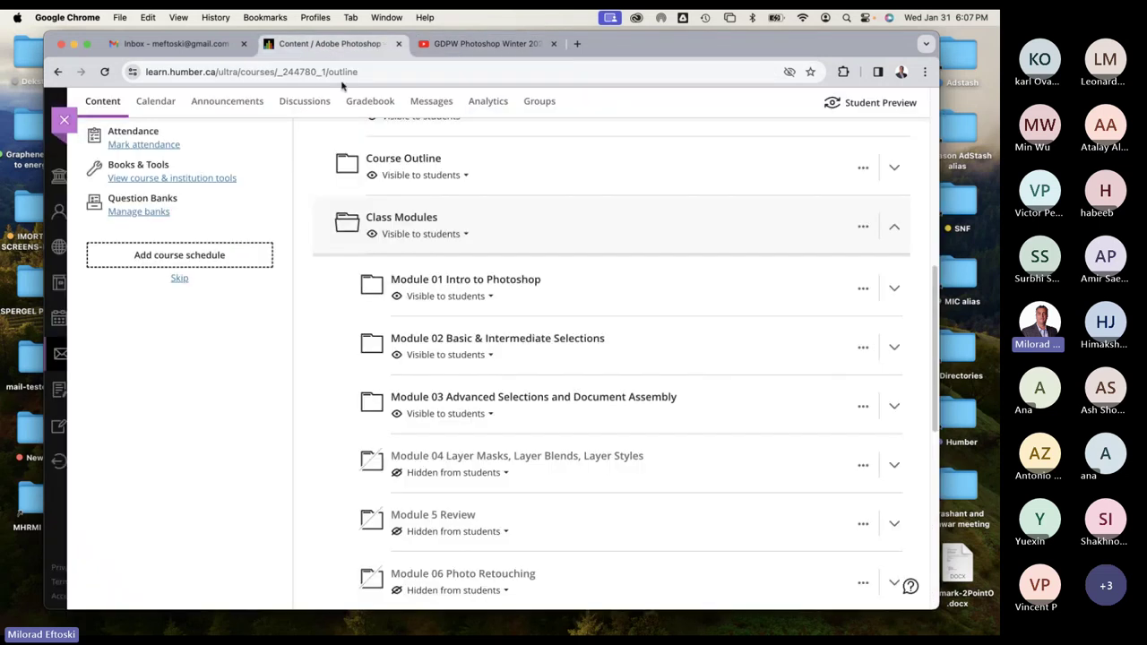
{"action": "left_click", "coordinate": [546, 220]}
{"action": "scroll", "coordinate": [565, 269], "scroll_direction": "up", "scroll_amount": 5}
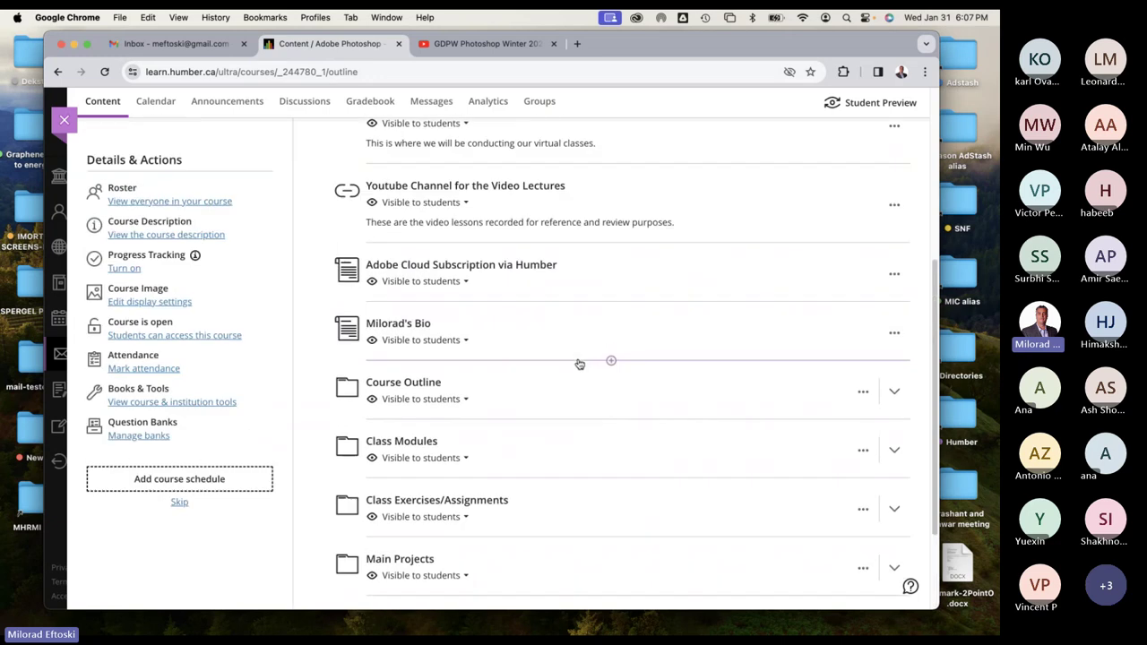
{"action": "scroll", "coordinate": [578, 361], "scroll_direction": "up", "scroll_amount": 3}
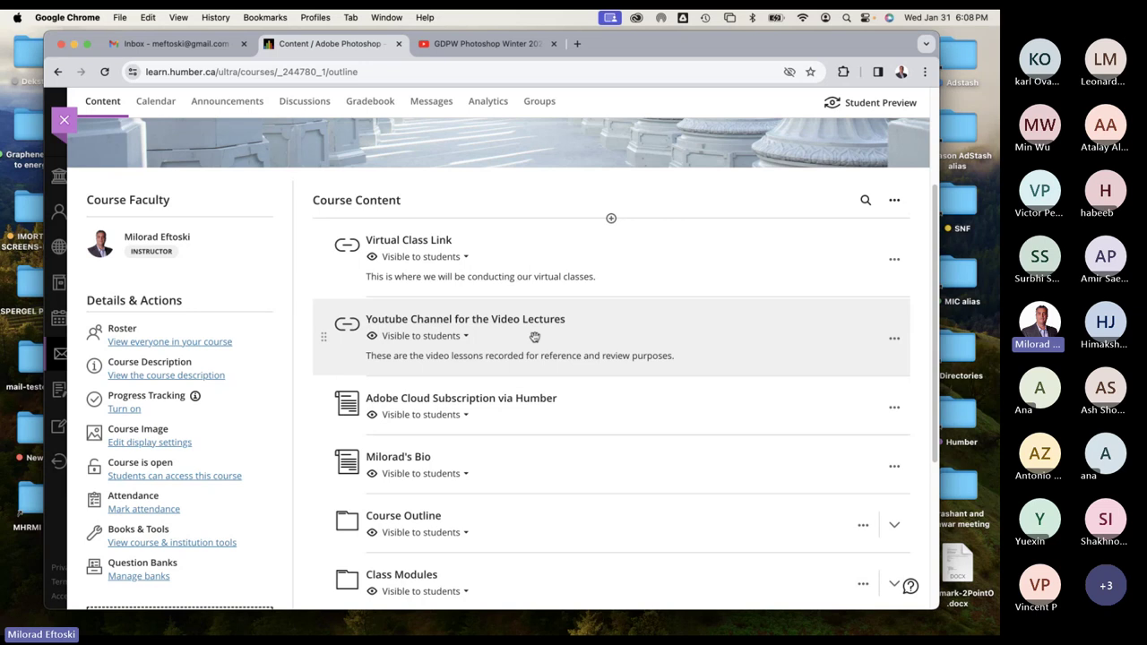
{"action": "left_click", "coordinate": [570, 339]}
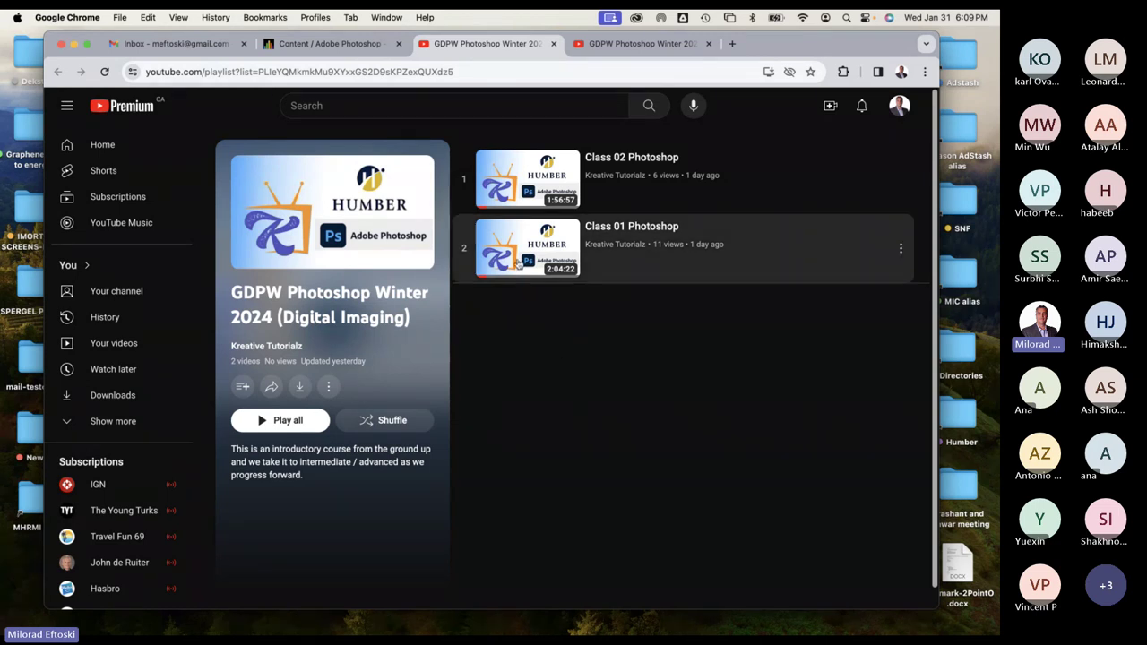
Close the duplicate YouTube playlist tab and return to the course content page.
{"action": "left_click", "coordinate": [340, 51]}
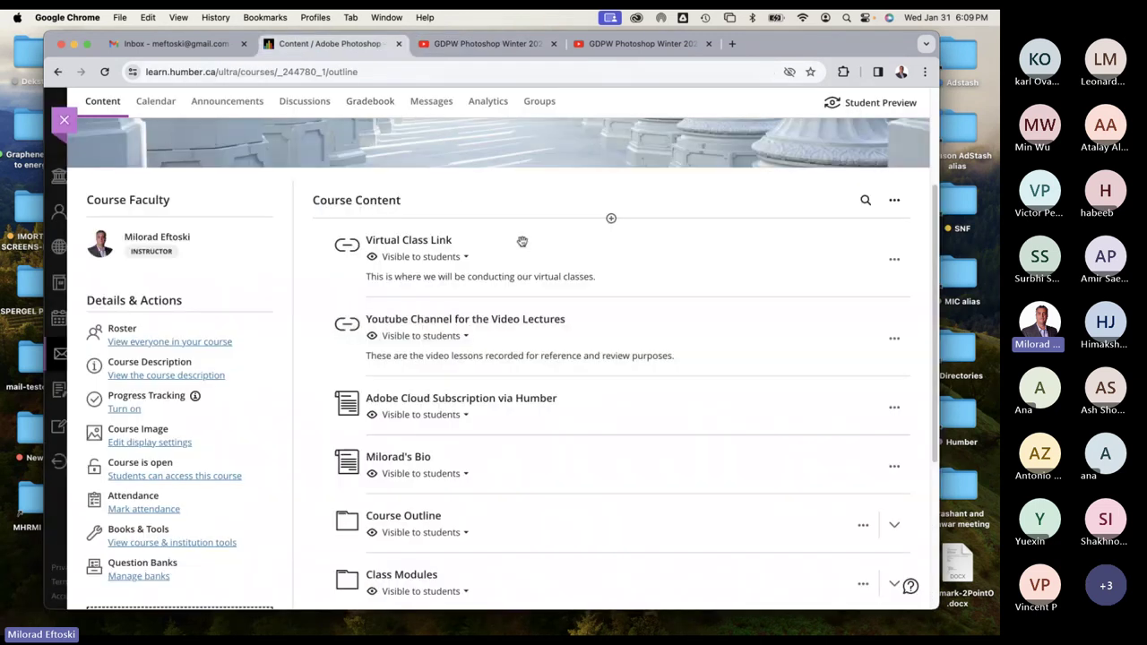
{"action": "left_click", "coordinate": [634, 44]}
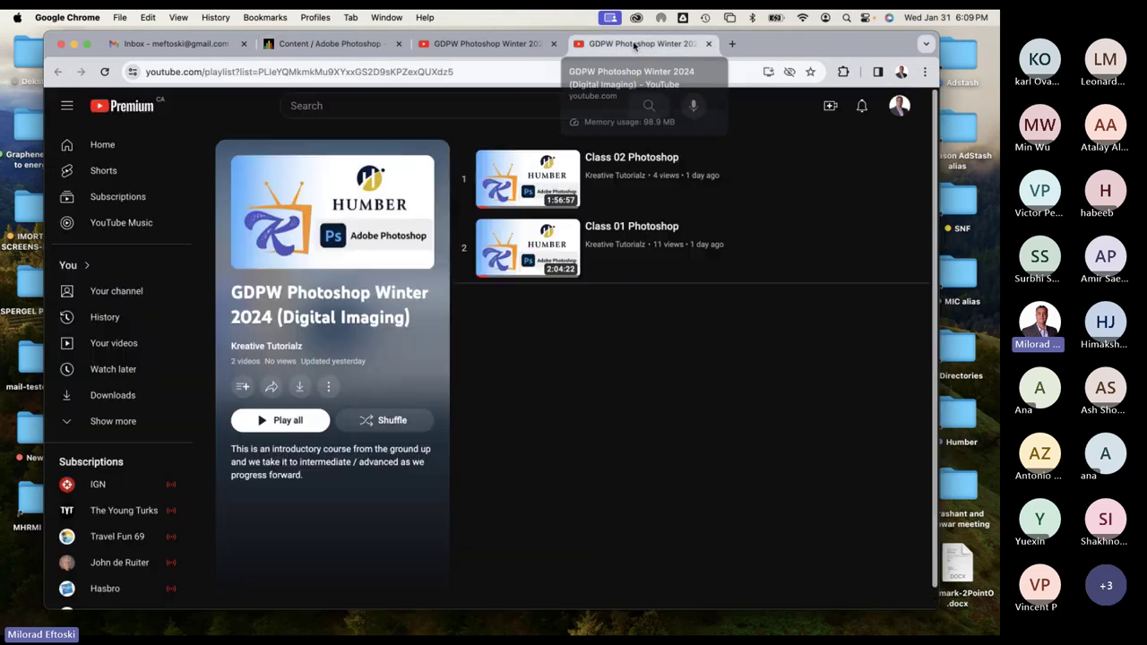
{"action": "left_click", "coordinate": [707, 43]}
{"action": "left_click", "coordinate": [341, 44]}
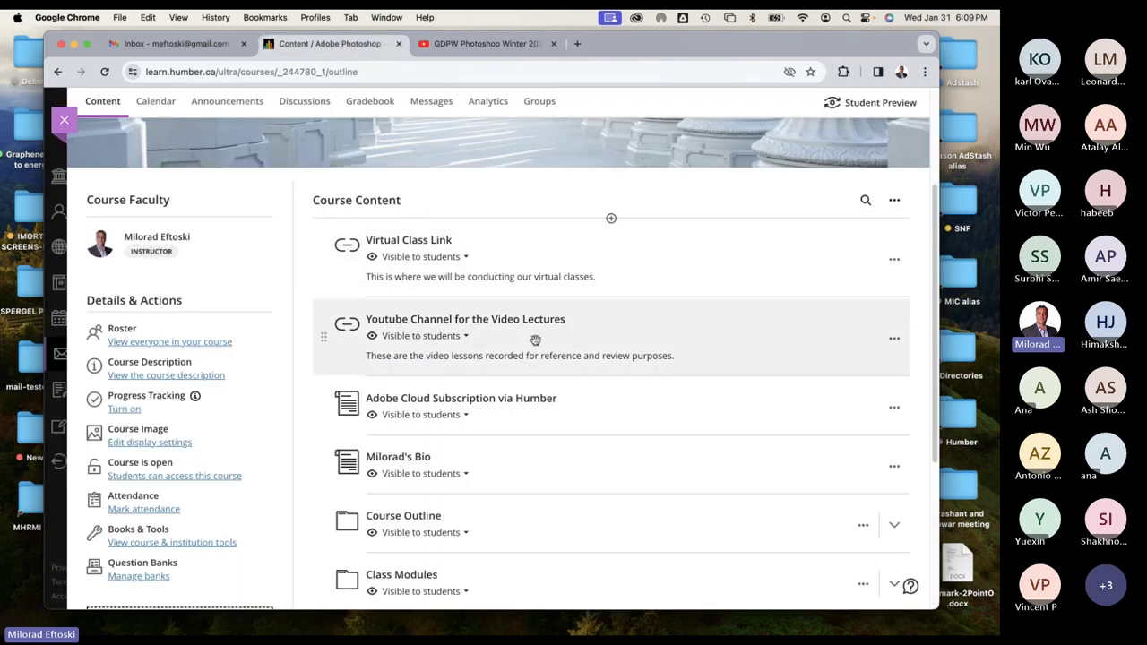
Expand Class Modules to list Modules 01 through 08.
{"action": "scroll", "coordinate": [533, 345], "scroll_direction": "down", "scroll_amount": 3}
{"action": "scroll", "coordinate": [587, 421], "scroll_direction": "down", "scroll_amount": 1}
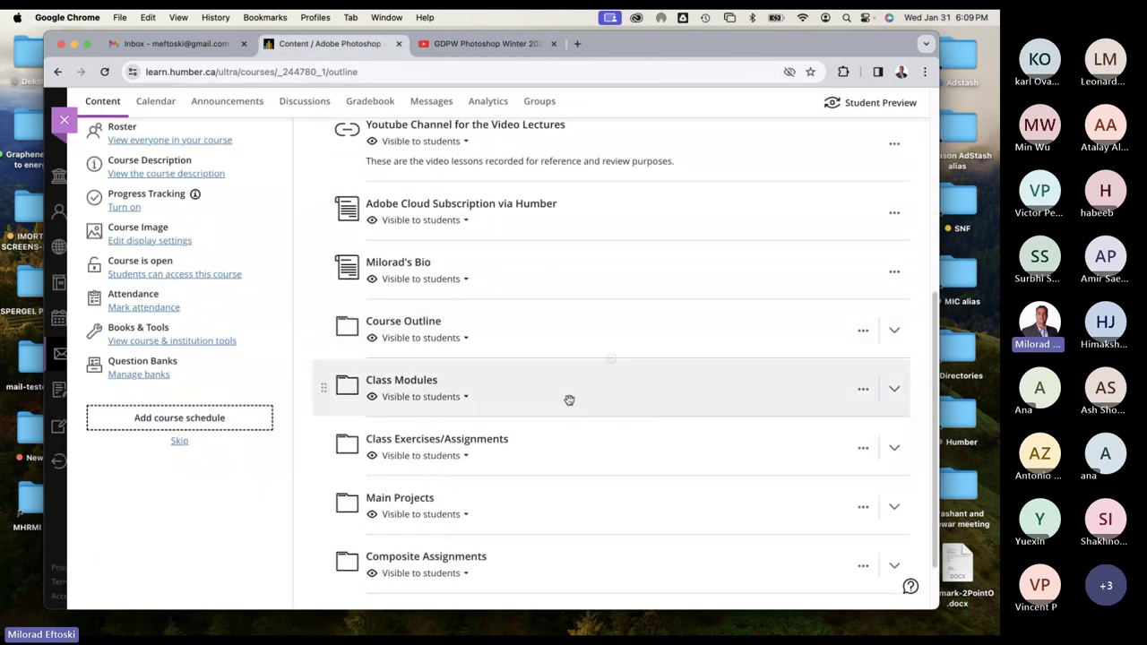
{"action": "left_click", "coordinate": [569, 386]}
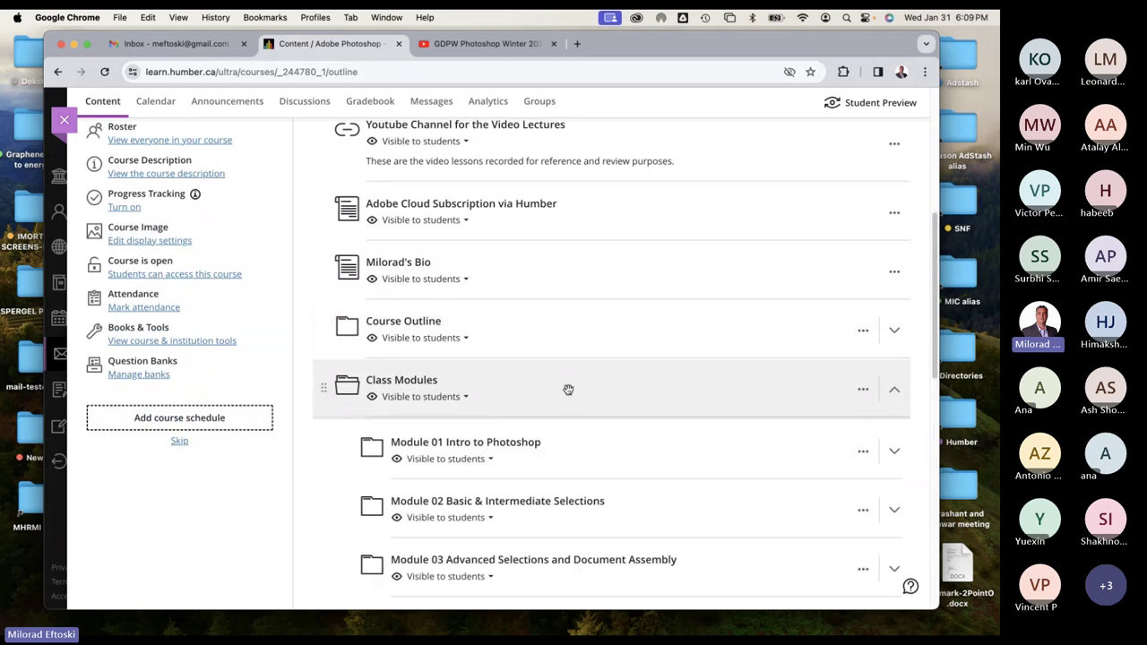
{"action": "scroll", "coordinate": [569, 386], "scroll_direction": "down", "scroll_amount": 4}
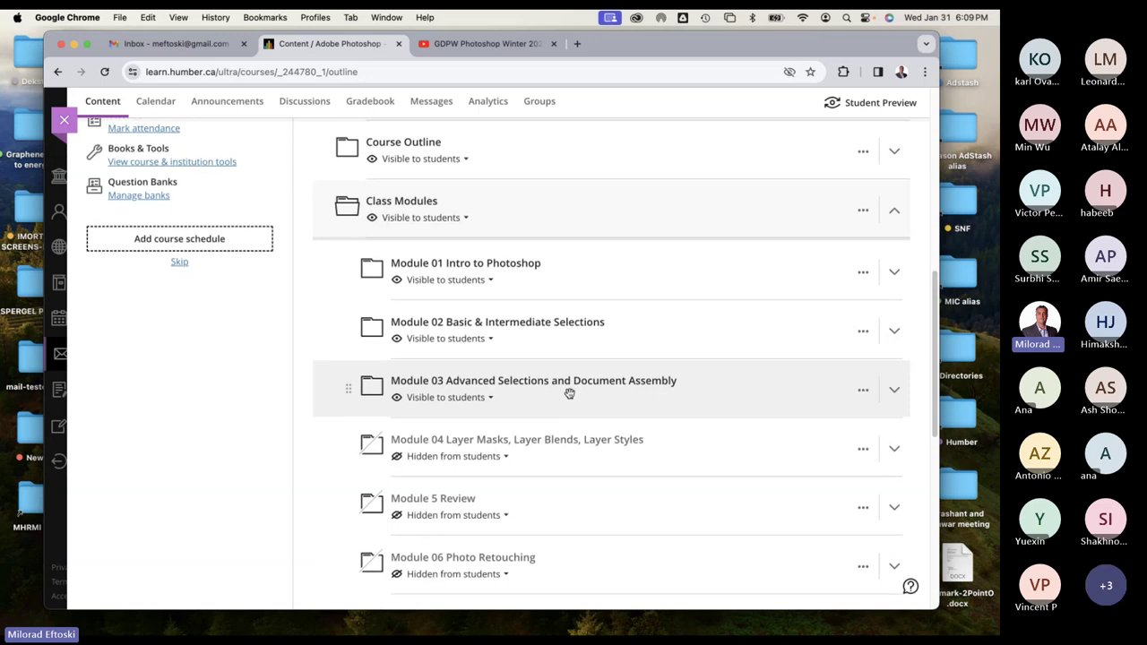
{"action": "scroll", "coordinate": [568, 391], "scroll_direction": "down", "scroll_amount": 2}
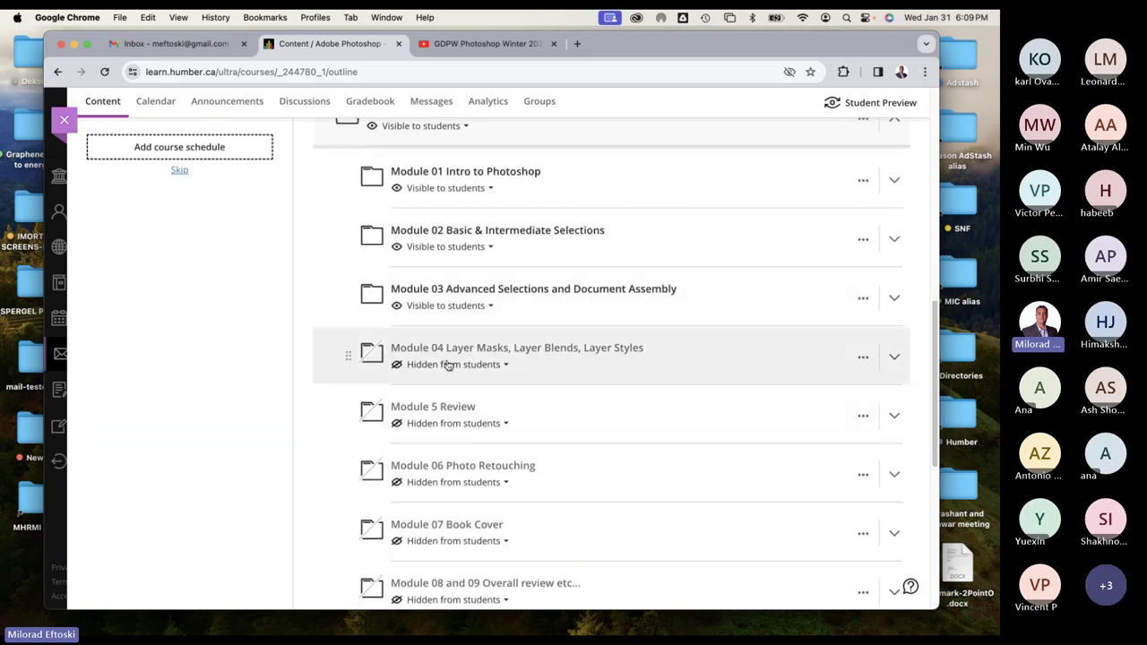
Expand Module 04 and make it visible to students.
{"action": "left_click", "coordinate": [698, 354]}
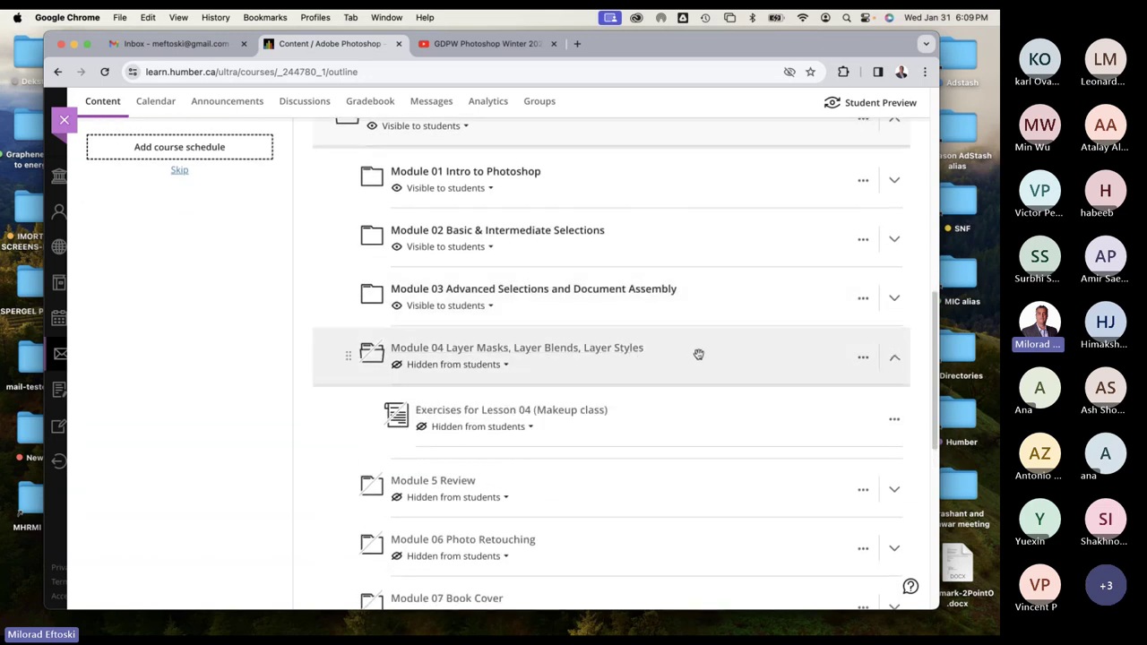
{"action": "left_click", "coordinate": [443, 364]}
{"action": "left_click", "coordinate": [450, 388]}
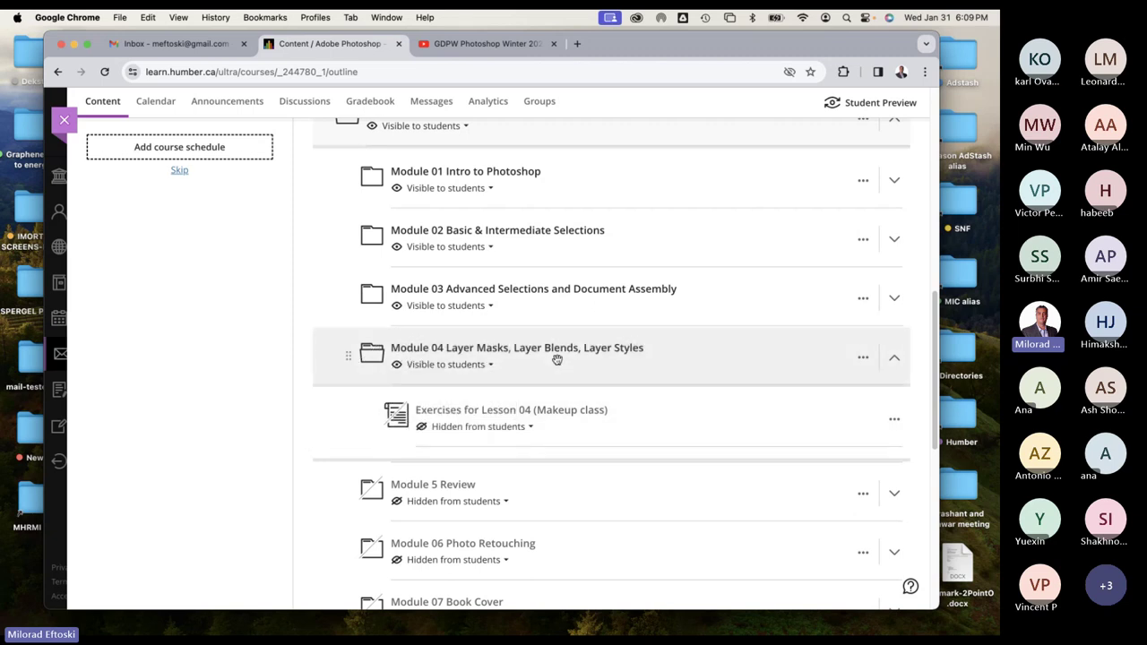
Make Exercises for Lesson 04 visible to students and open the document.
{"action": "scroll", "coordinate": [526, 410], "scroll_direction": "down", "scroll_amount": 2}
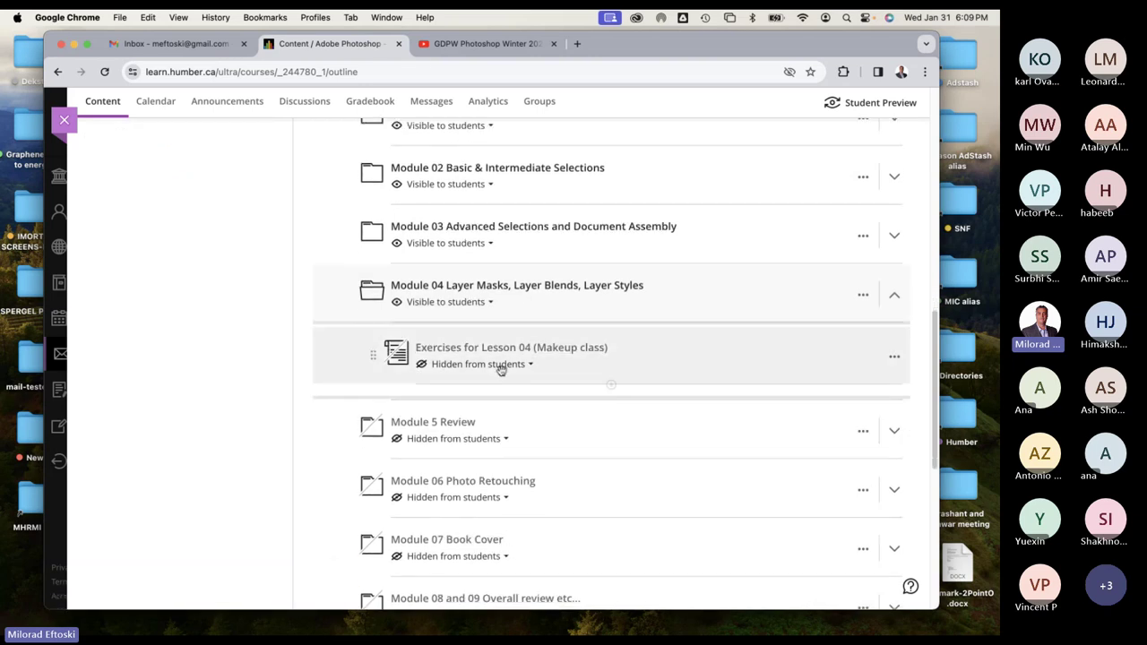
{"action": "left_click", "coordinate": [501, 370]}
{"action": "left_click", "coordinate": [439, 387]}
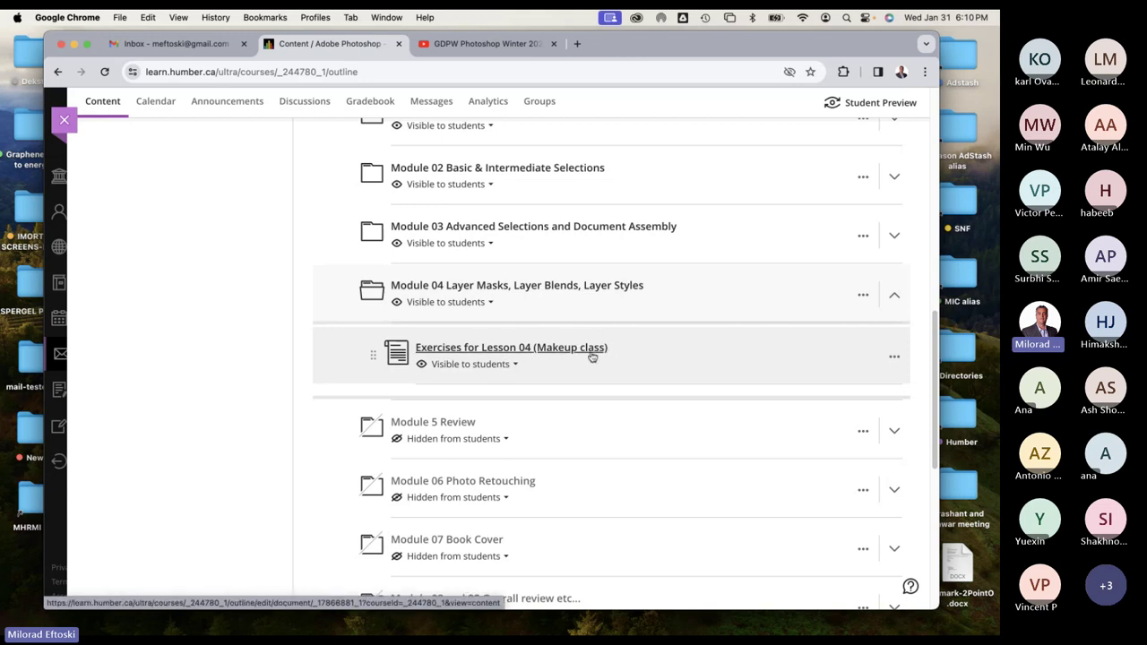
{"action": "left_click", "coordinate": [562, 353]}
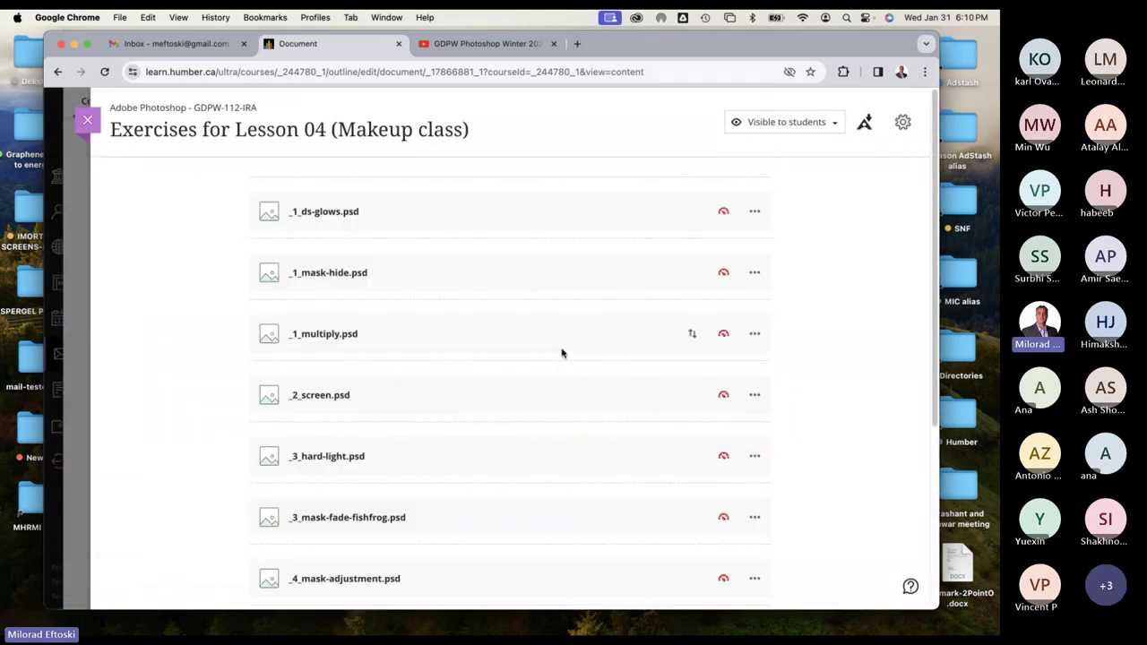
Scroll through the Lesson 04 exercises document and close it back to the outline.
{"action": "scroll", "coordinate": [612, 332], "scroll_direction": "down", "scroll_amount": 3}
{"action": "scroll", "coordinate": [609, 336], "scroll_direction": "up", "scroll_amount": 3}
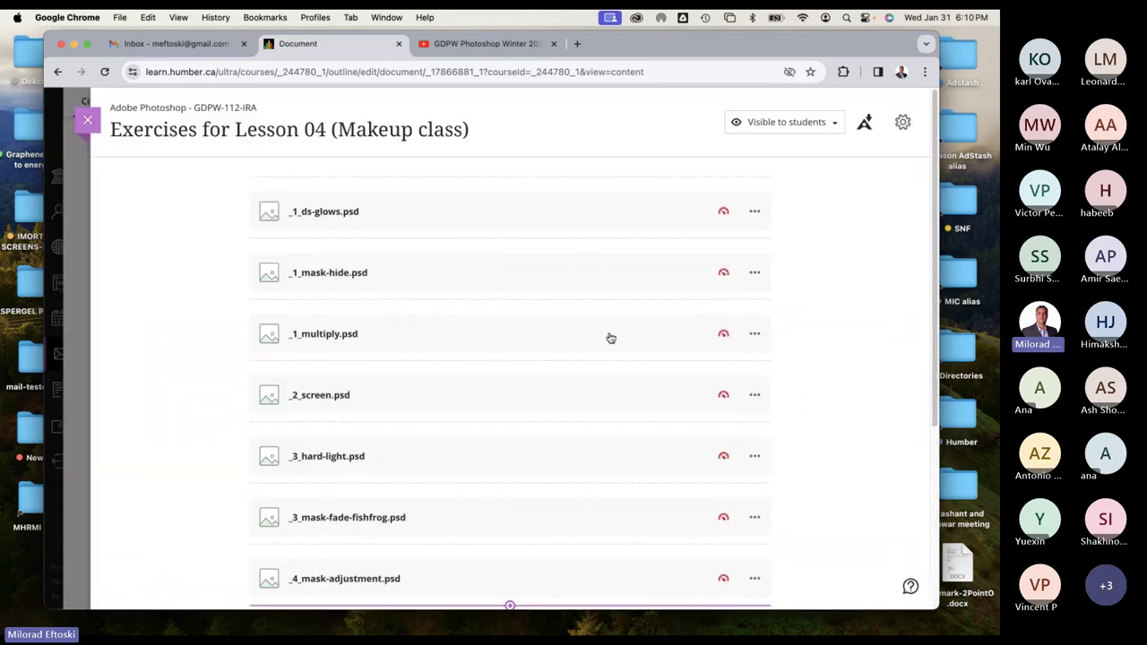
{"action": "scroll", "coordinate": [609, 336], "scroll_direction": "down", "scroll_amount": 3}
{"action": "scroll", "coordinate": [609, 336], "scroll_direction": "up", "scroll_amount": 3}
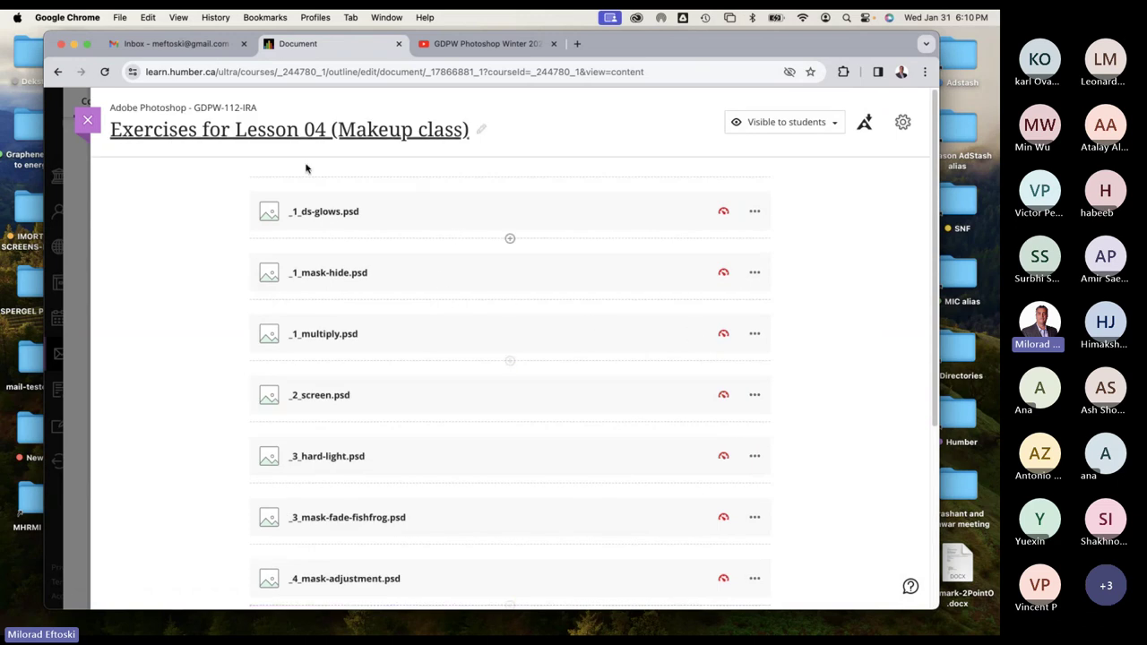
{"action": "left_click", "coordinate": [85, 121]}
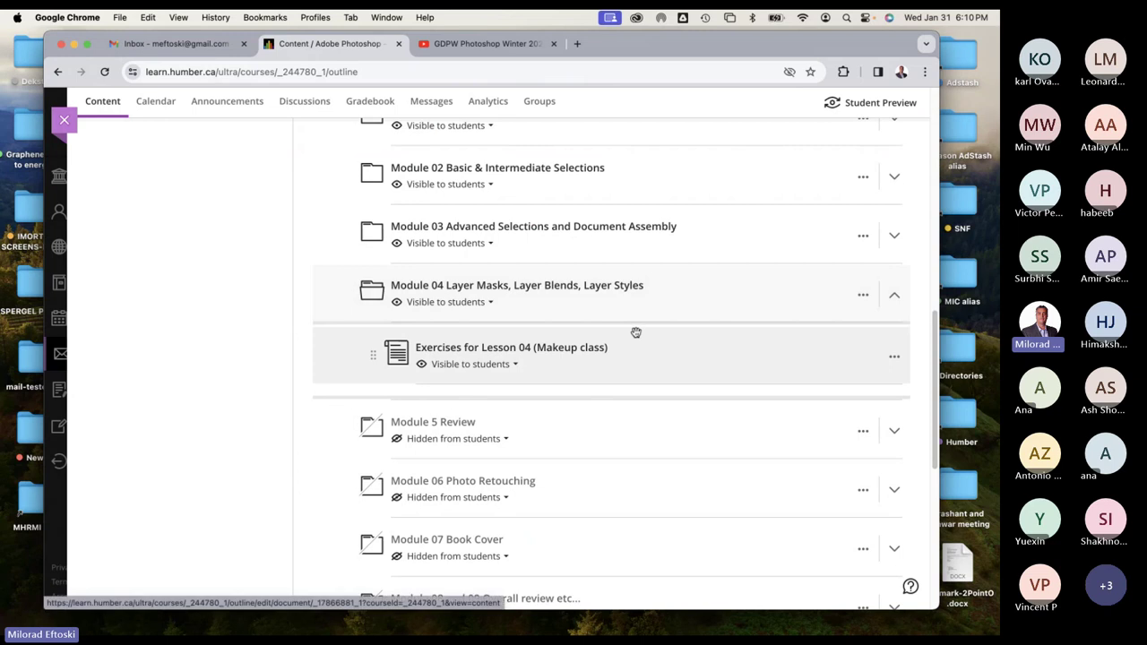
Check the exercises item's options twice without choosing, reopening and closing the Lesson 04 document each time.
{"action": "left_click", "coordinate": [894, 362]}
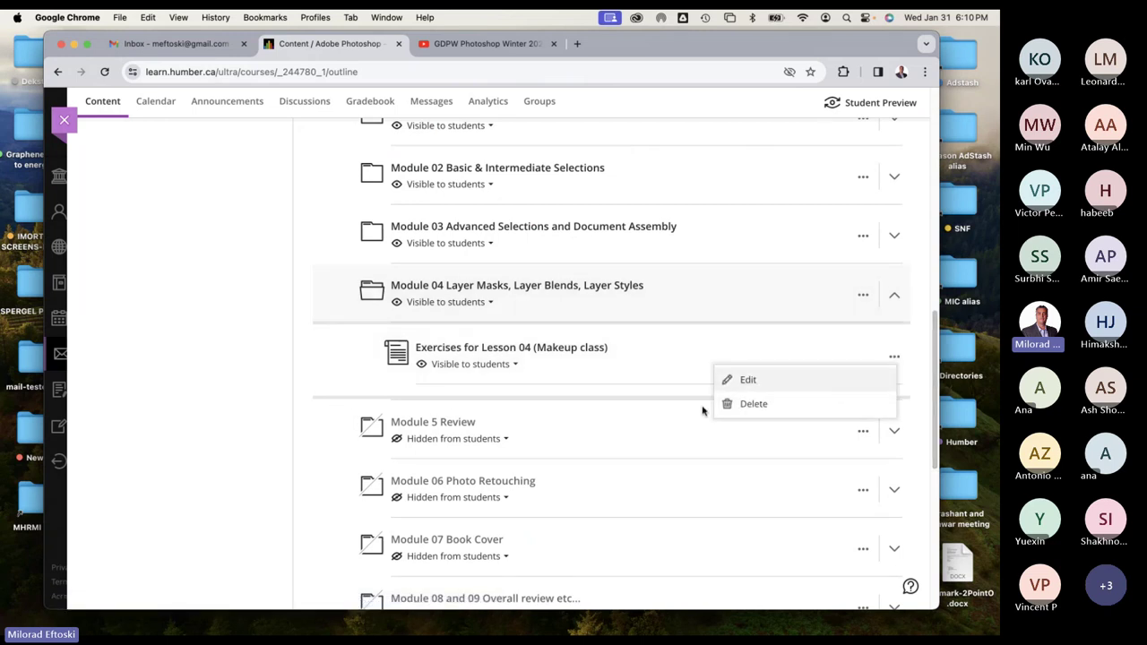
{"action": "left_click", "coordinate": [661, 355]}
{"action": "left_click", "coordinate": [553, 350]}
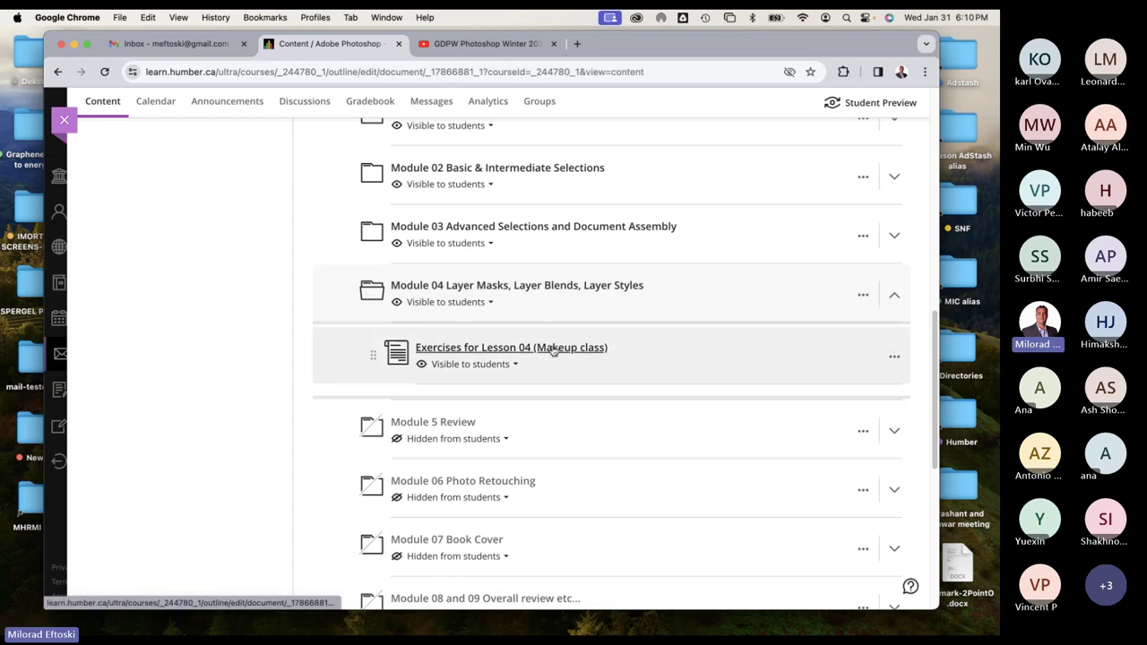
{"action": "scroll", "coordinate": [648, 346], "scroll_direction": "down", "scroll_amount": 5}
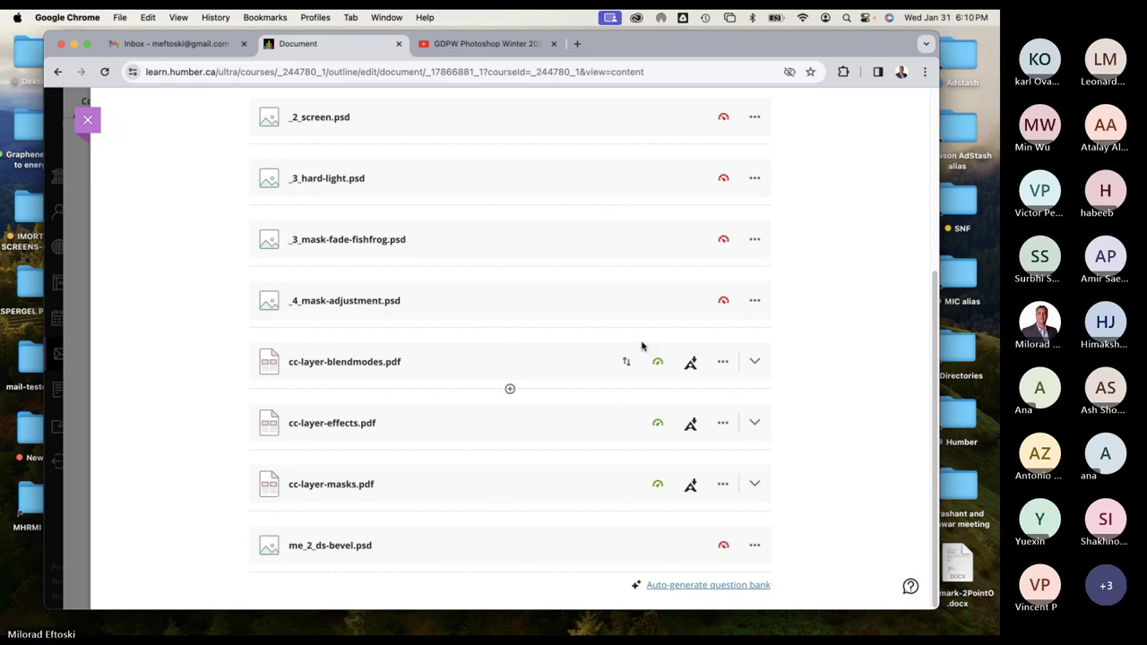
{"action": "scroll", "coordinate": [642, 346], "scroll_direction": "up", "scroll_amount": 5}
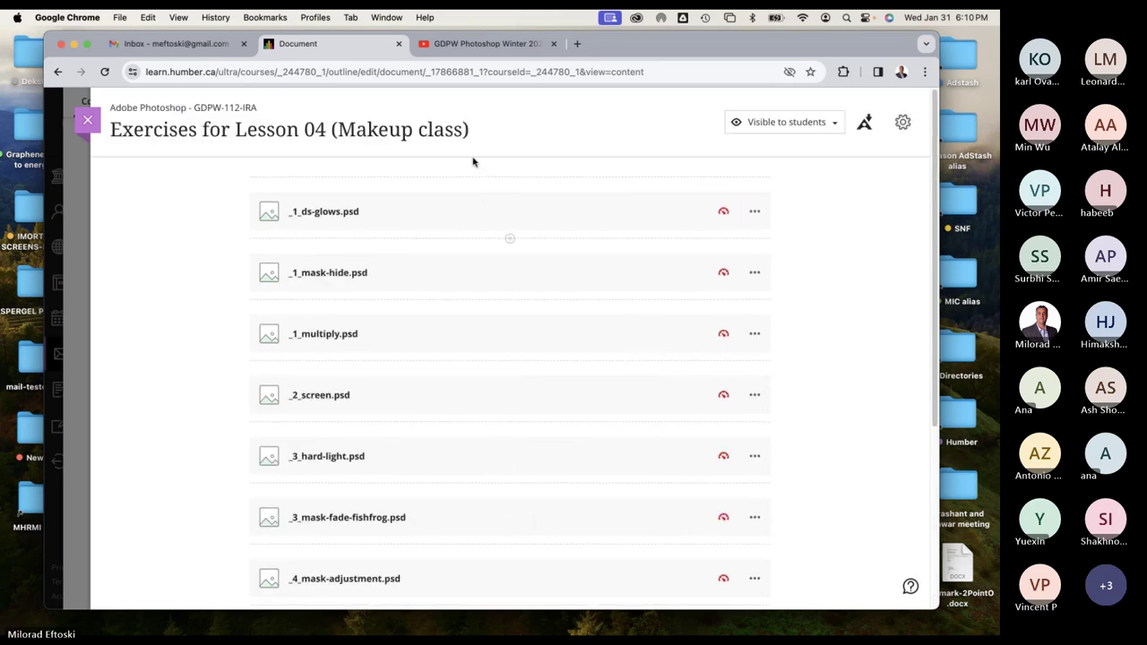
{"action": "left_click", "coordinate": [91, 121]}
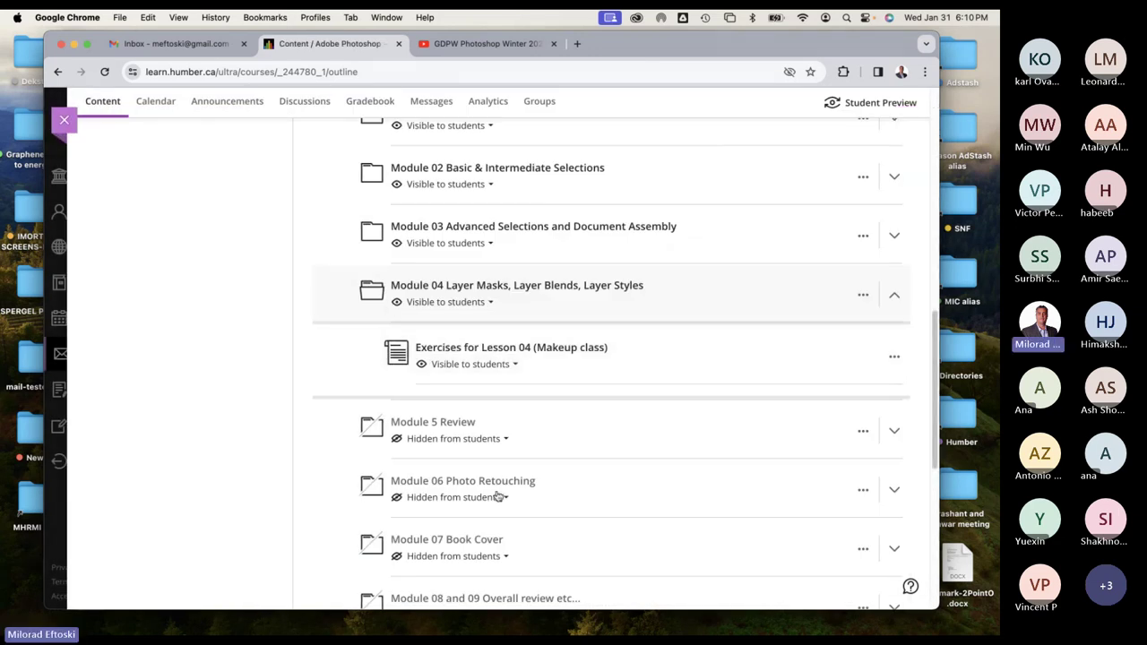
{"action": "left_click", "coordinate": [893, 358]}
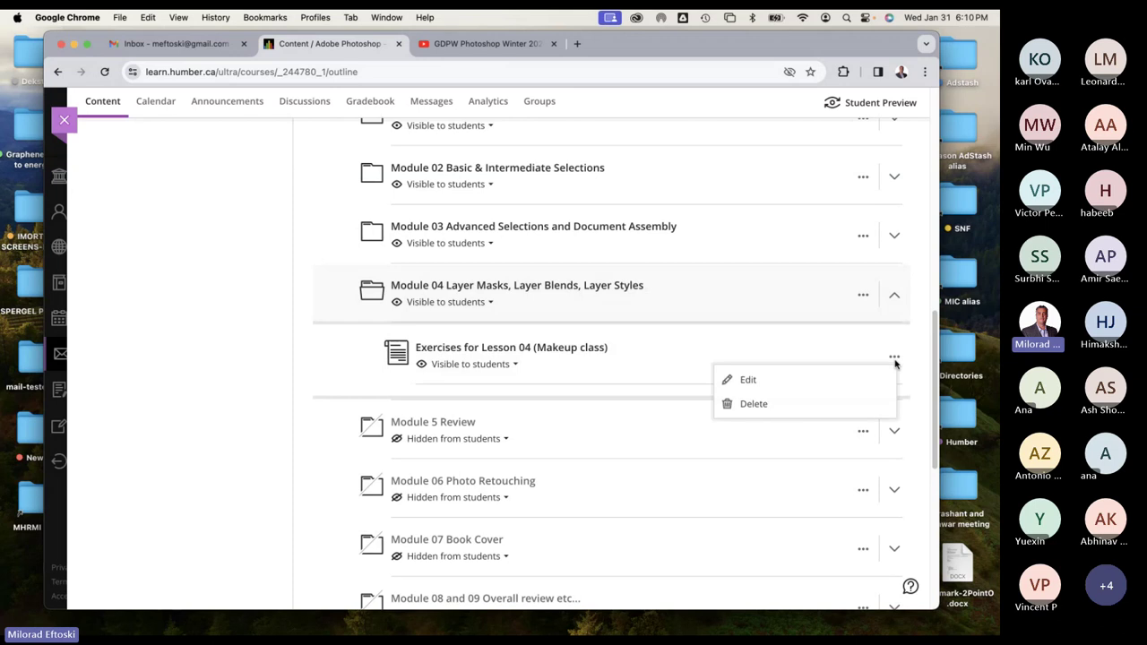
{"action": "left_click", "coordinate": [605, 362]}
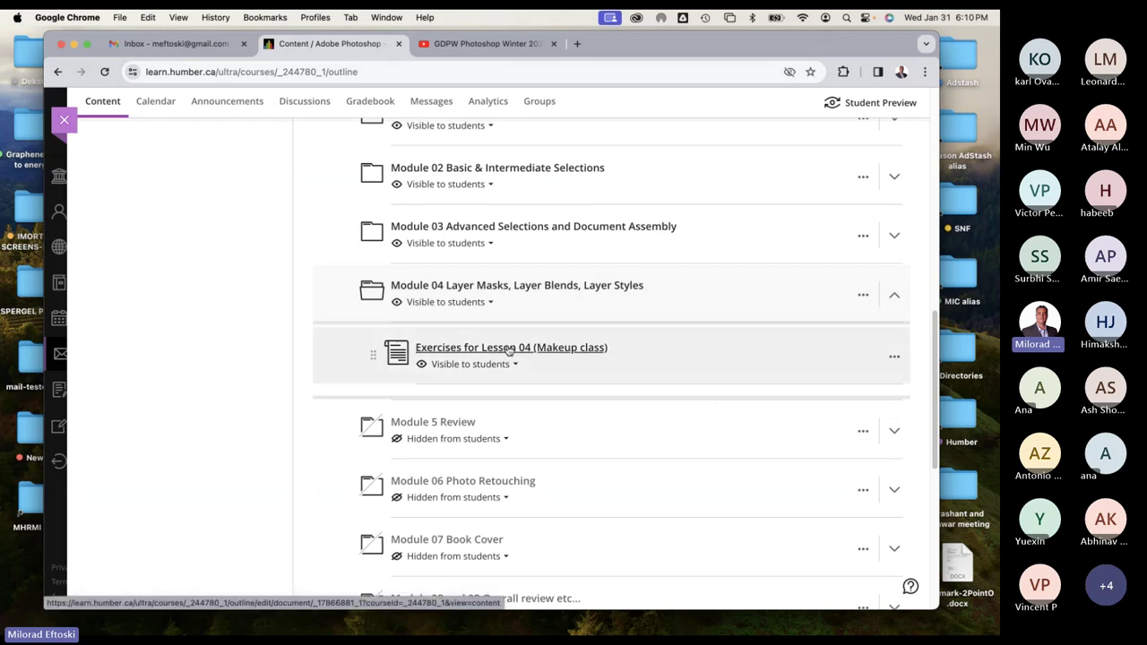
{"action": "left_click", "coordinate": [509, 350]}
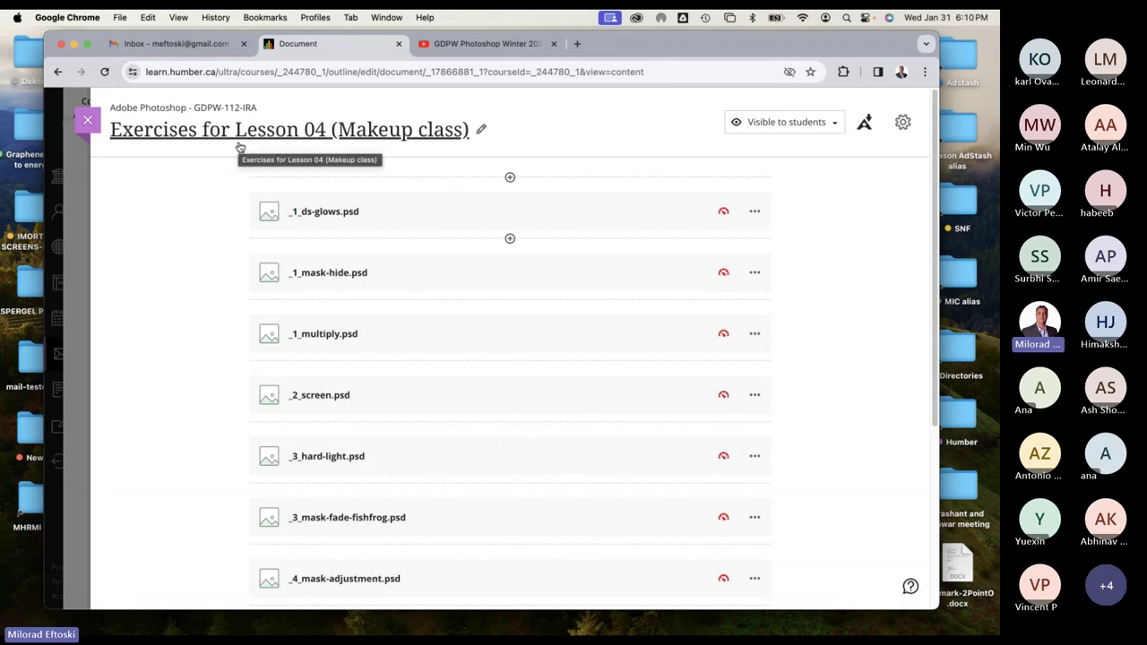
{"action": "scroll", "coordinate": [544, 319], "scroll_direction": "down", "scroll_amount": 4}
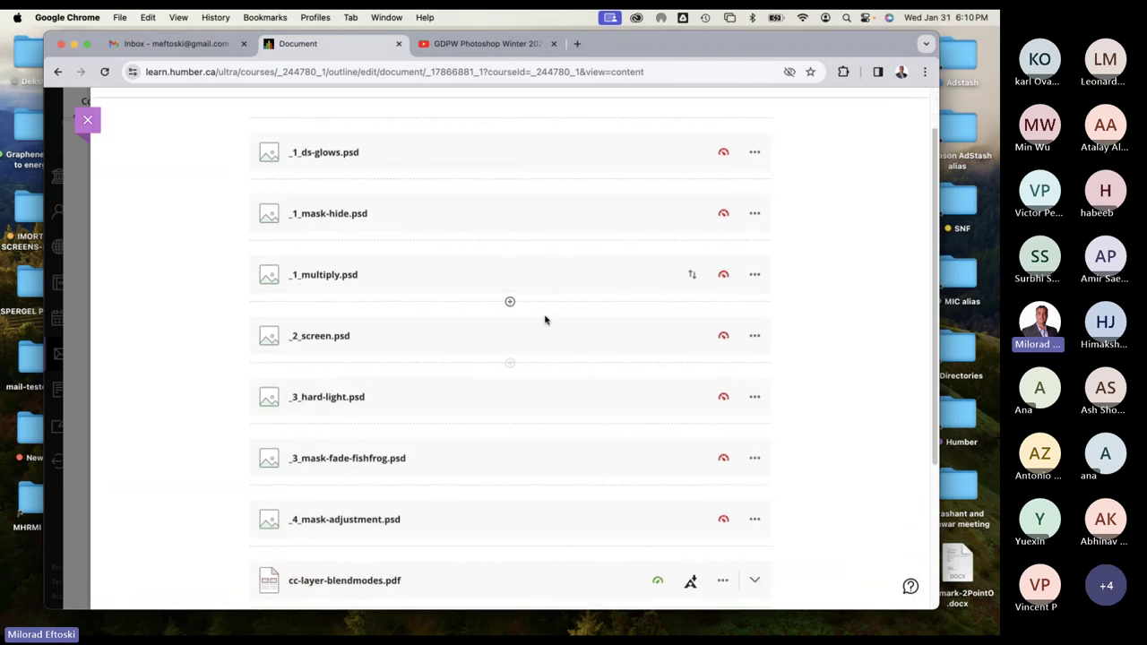
{"action": "scroll", "coordinate": [542, 320], "scroll_direction": "up", "scroll_amount": 4}
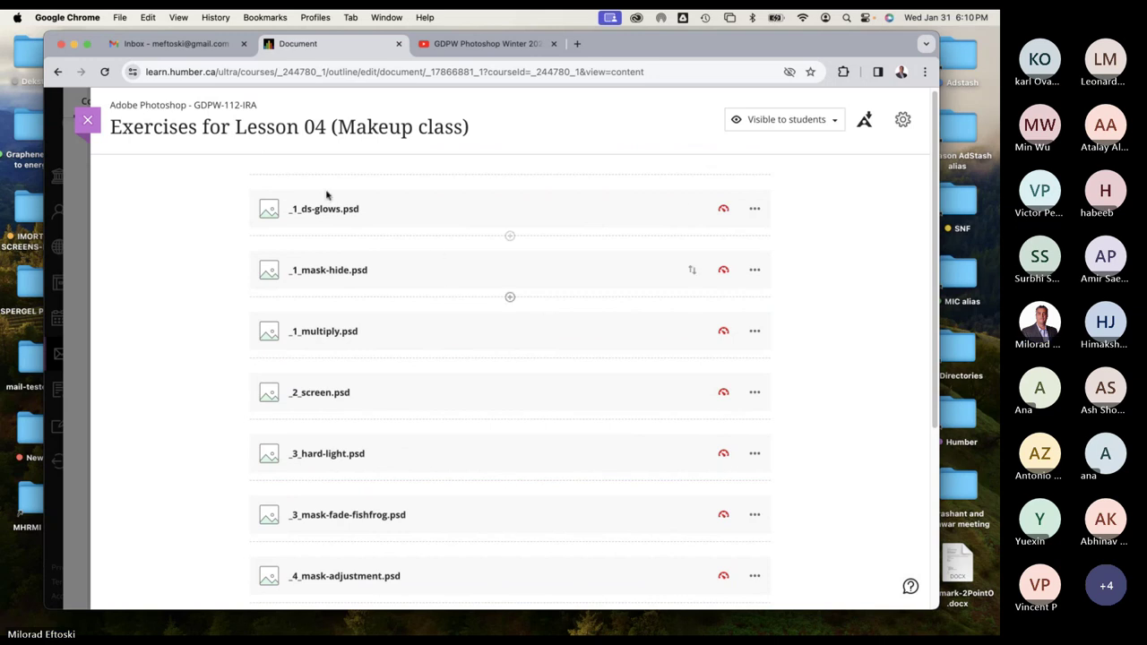
{"action": "left_click", "coordinate": [87, 119]}
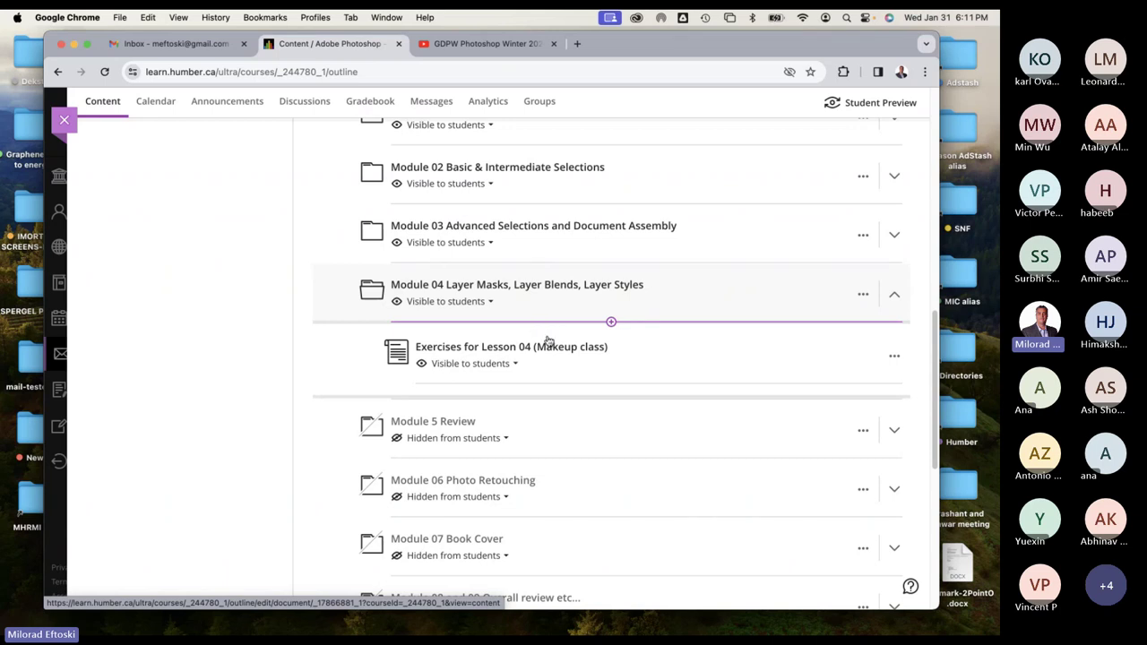
Expand the Resources folder and open the Layers and Selections document.
{"action": "scroll", "coordinate": [607, 386], "scroll_direction": "down", "scroll_amount": 10}
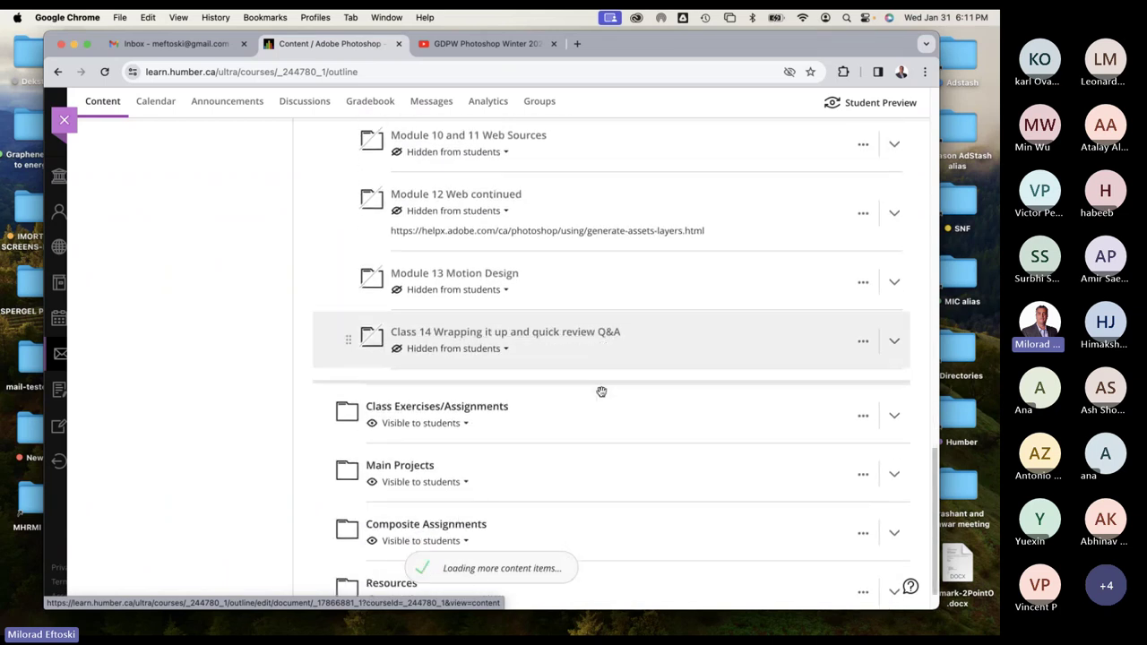
{"action": "scroll", "coordinate": [601, 391], "scroll_direction": "down", "scroll_amount": 2}
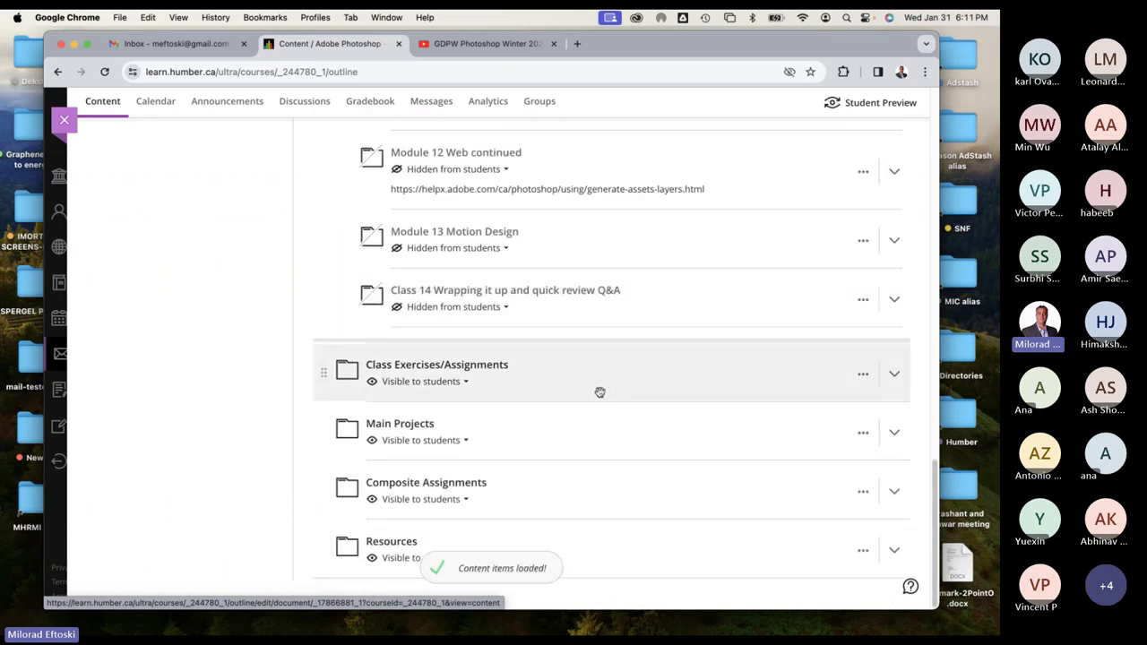
{"action": "left_click", "coordinate": [631, 543]}
{"action": "scroll", "coordinate": [651, 484], "scroll_direction": "down", "scroll_amount": 4}
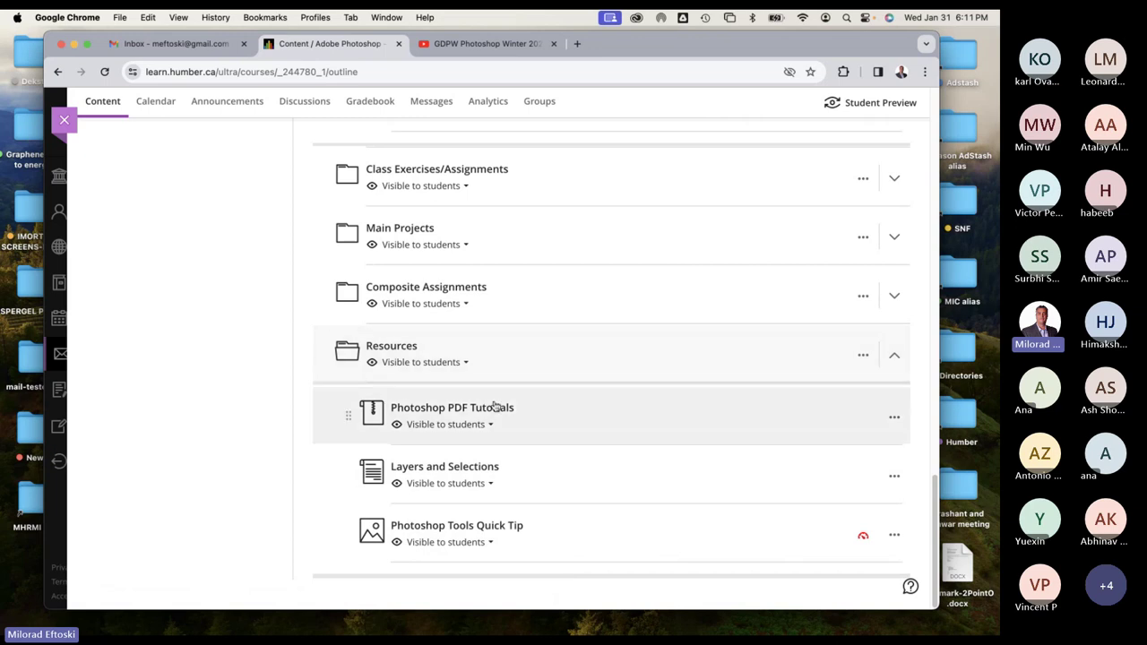
{"action": "left_click", "coordinate": [475, 468]}
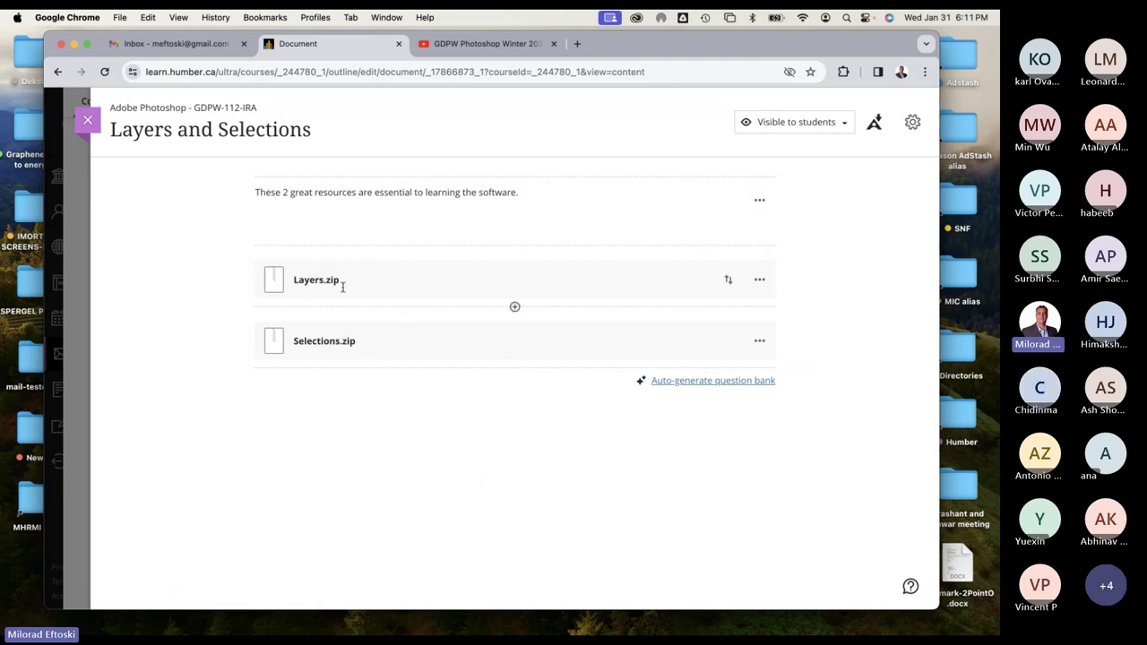
Highlight the Selections.zip and Layers.zip names and narrow the browser window slightly.
{"action": "triple_click", "coordinate": [298, 341]}
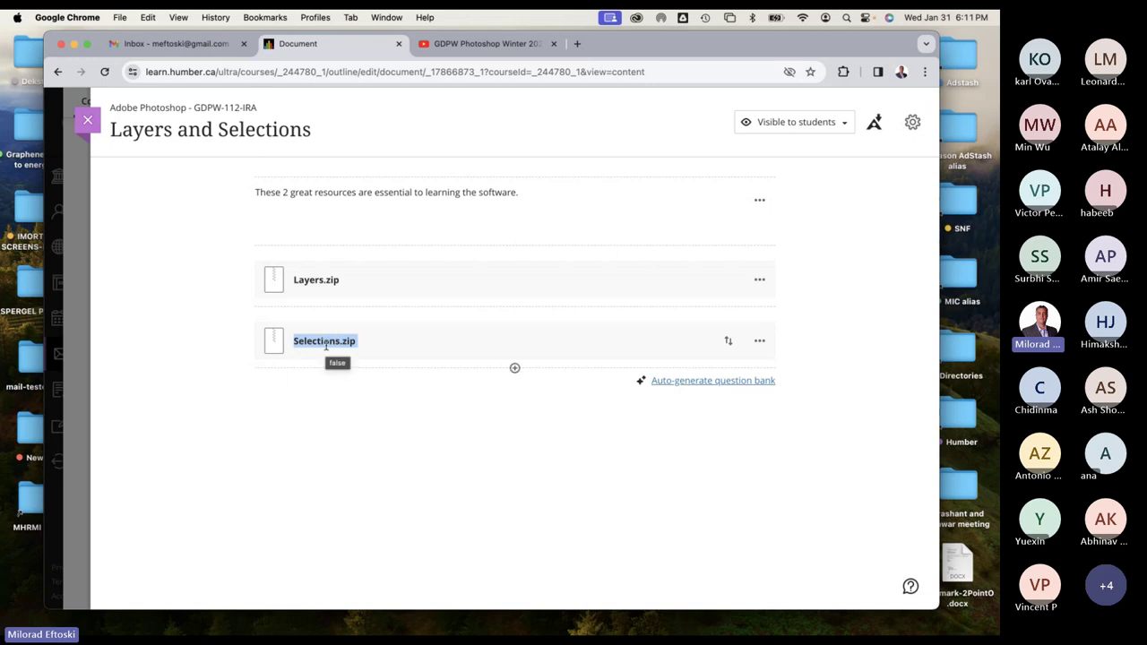
{"action": "triple_click", "coordinate": [319, 279]}
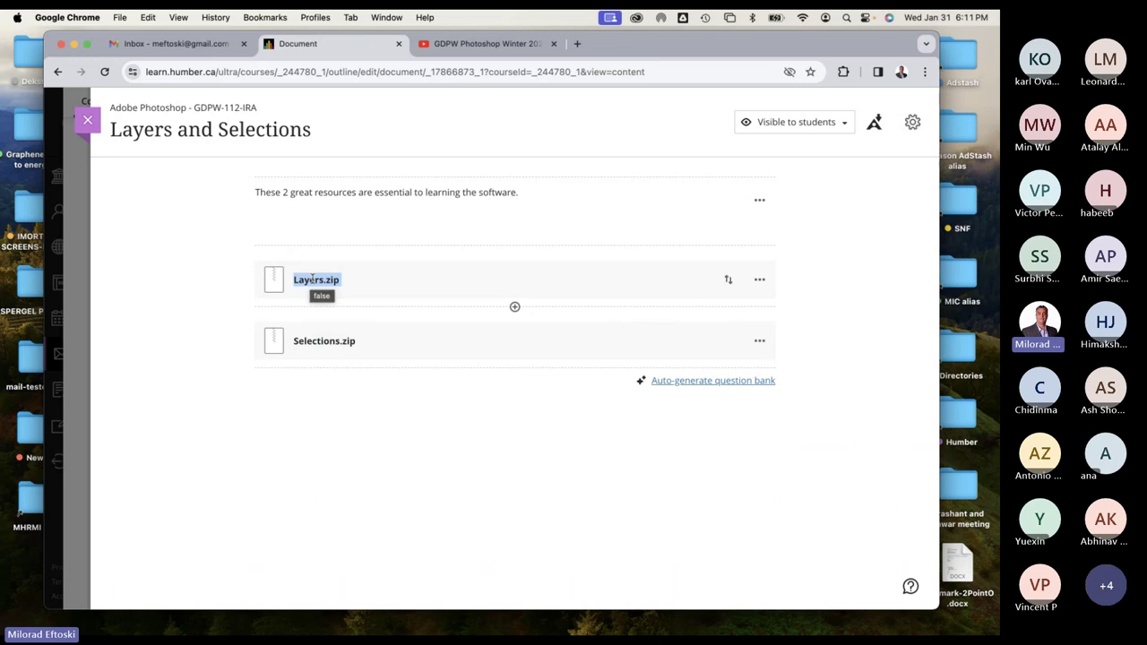
{"action": "double_click", "coordinate": [312, 279]}
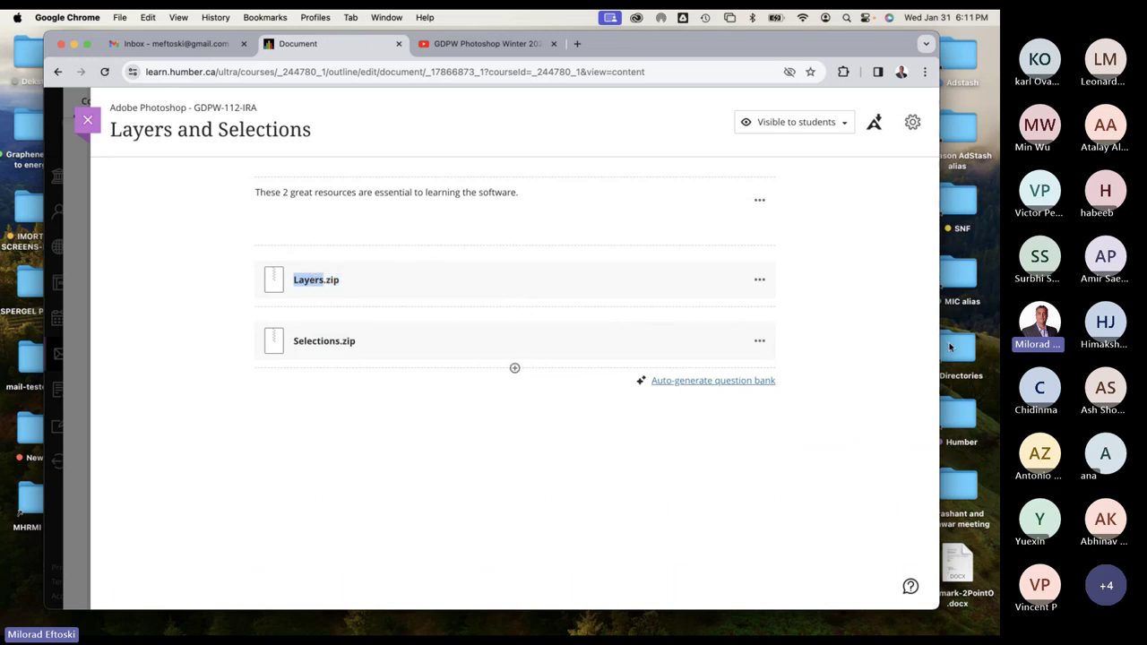
{"action": "left_click_drag", "start_coordinate": [938, 343], "coordinate": [913, 343]}
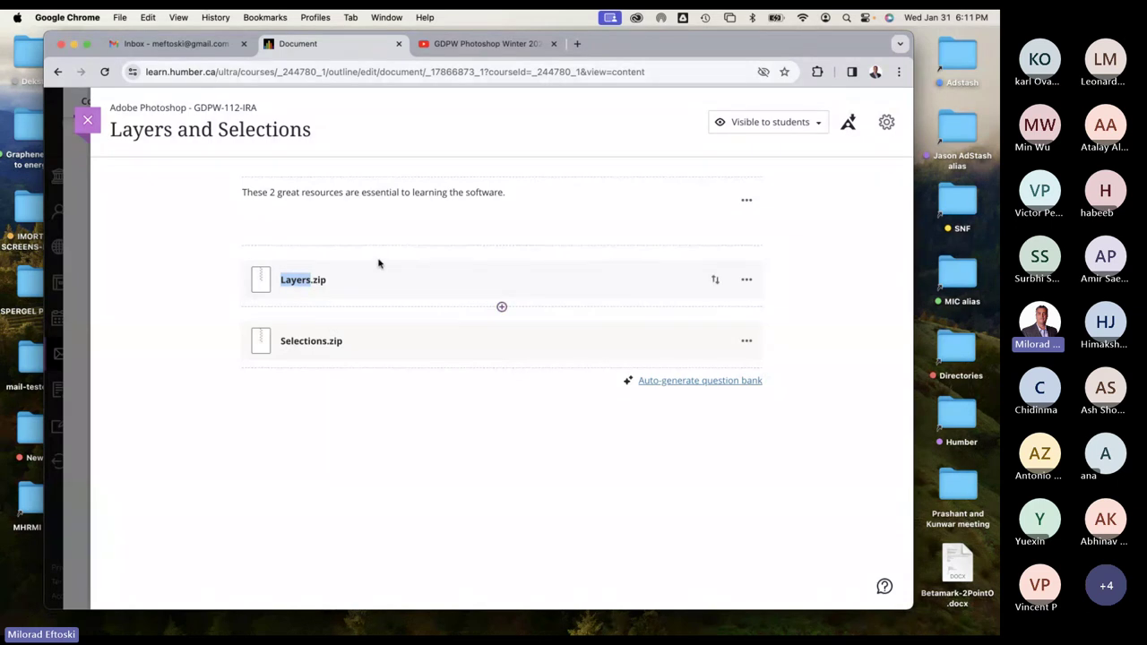
{"action": "left_click", "coordinate": [746, 281]}
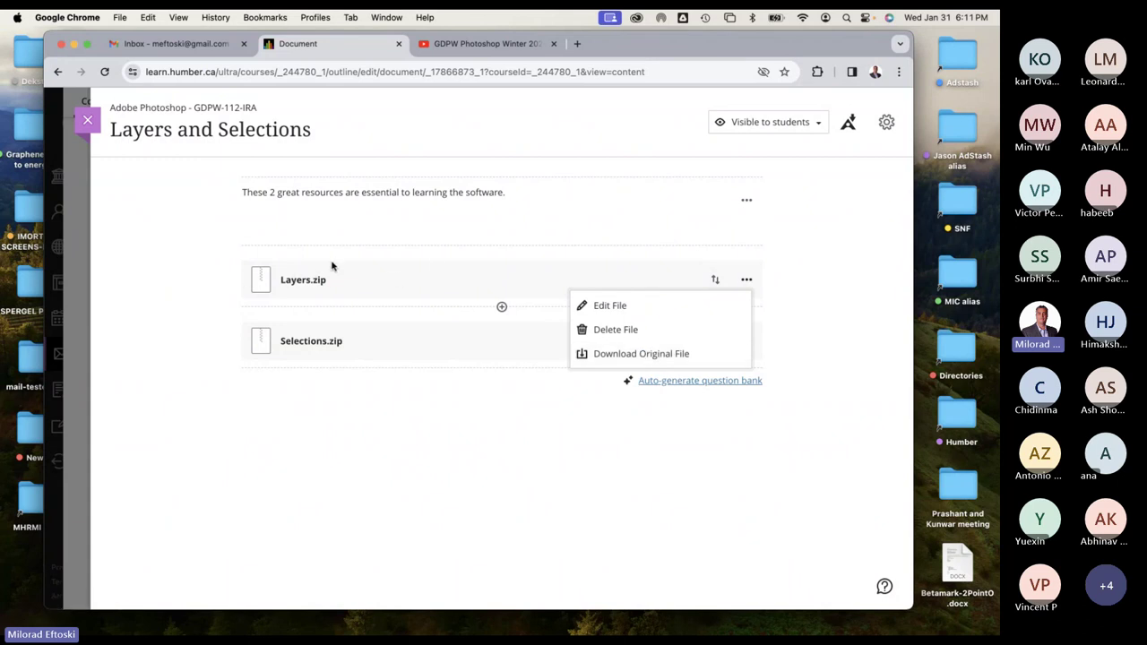
{"action": "left_click", "coordinate": [289, 281]}
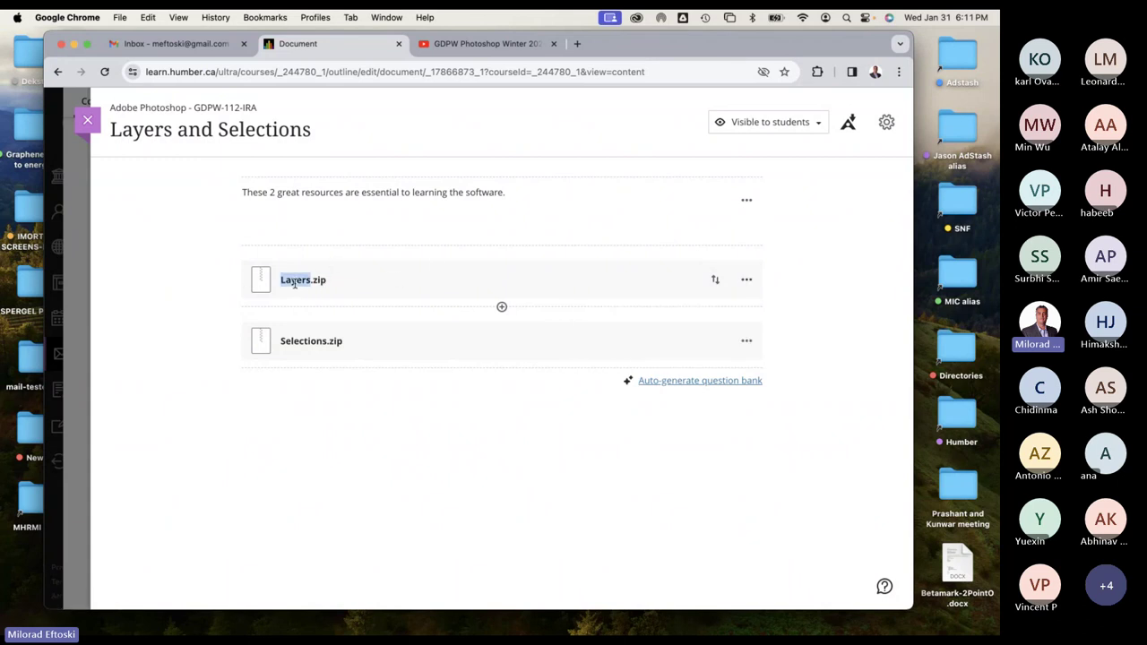
{"action": "triple_click", "coordinate": [294, 281]}
Download the original Layers.zip to the Desktop and close the document.
{"action": "left_click", "coordinate": [747, 279]}
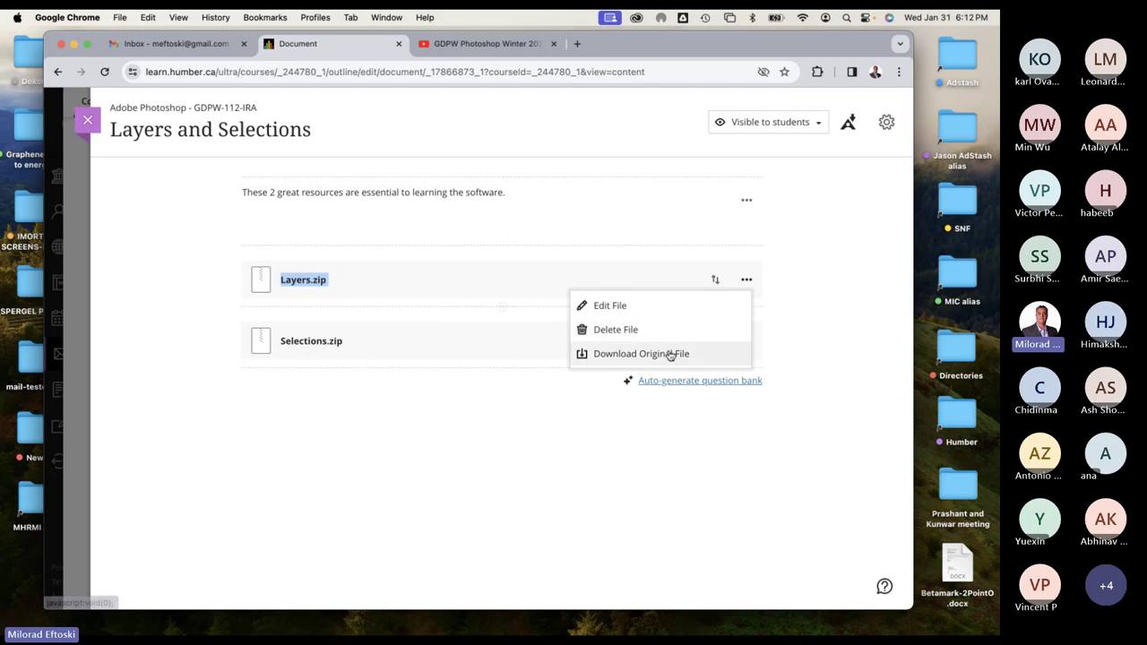
{"action": "left_click", "coordinate": [670, 354]}
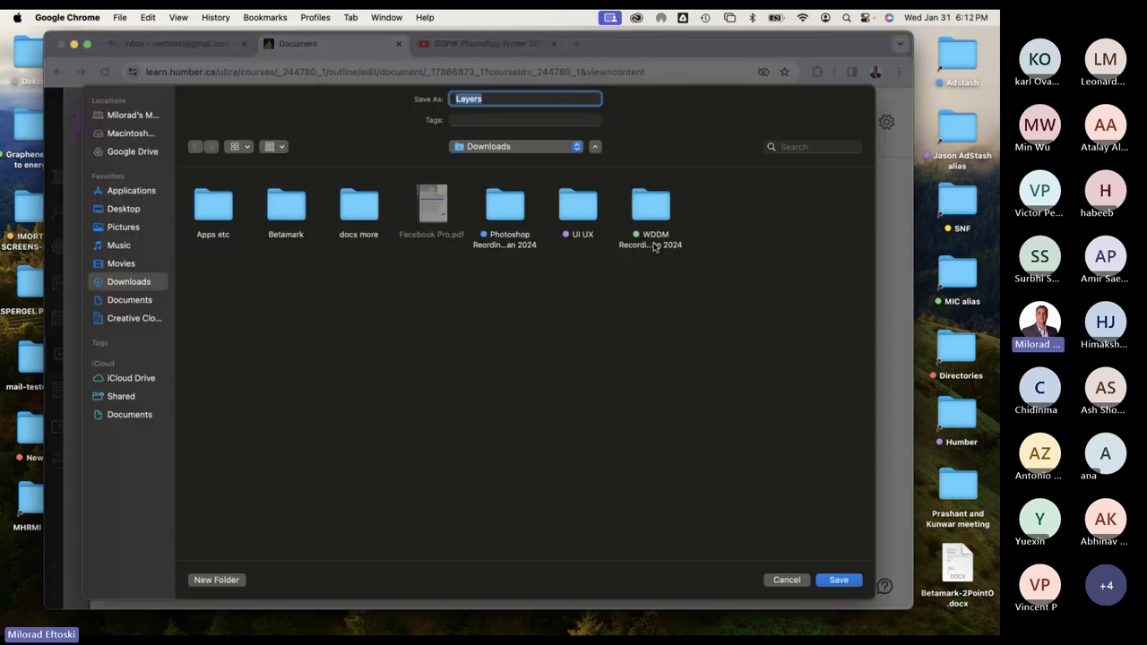
{"action": "key", "text": "super+shift+d"}
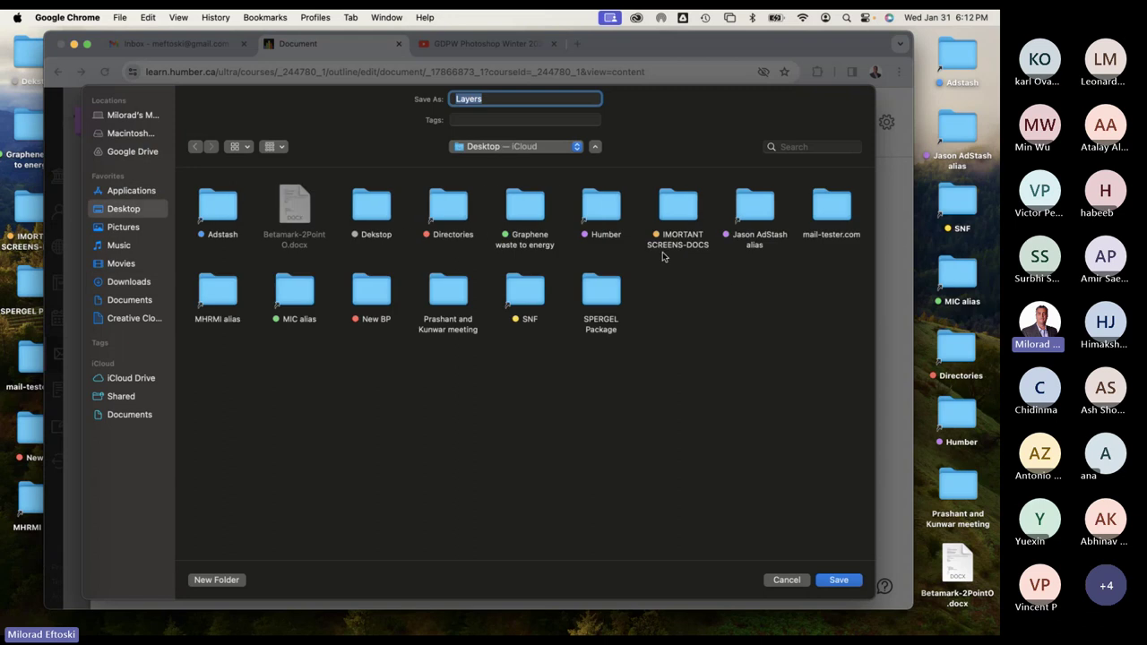
{"action": "left_click", "coordinate": [838, 579]}
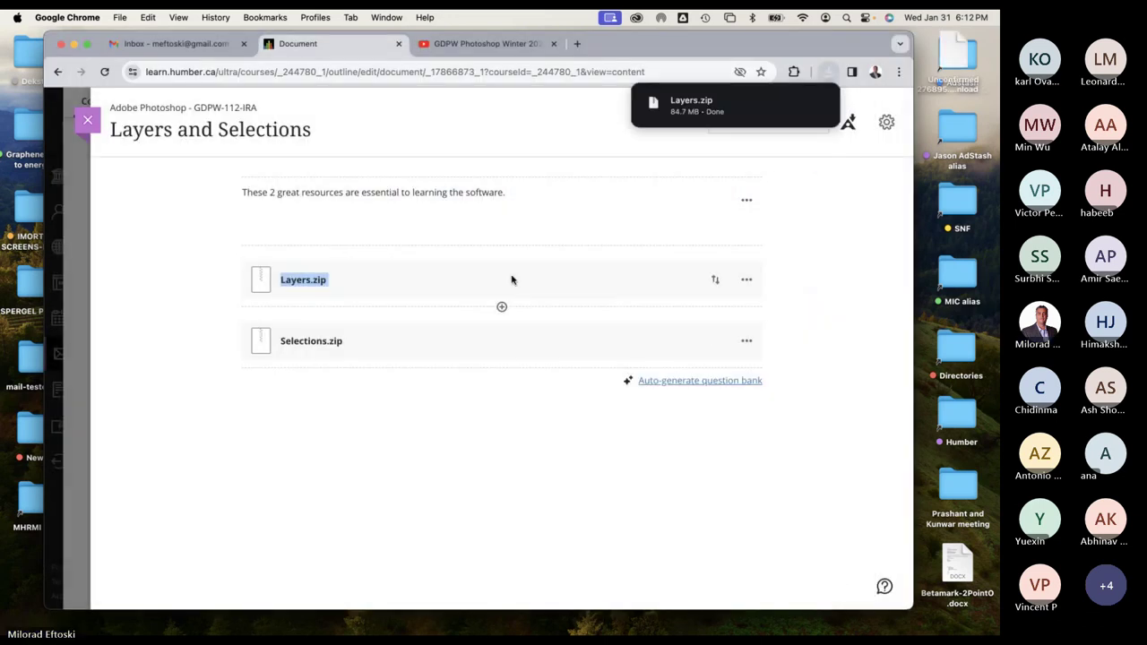
{"action": "left_click", "coordinate": [88, 122]}
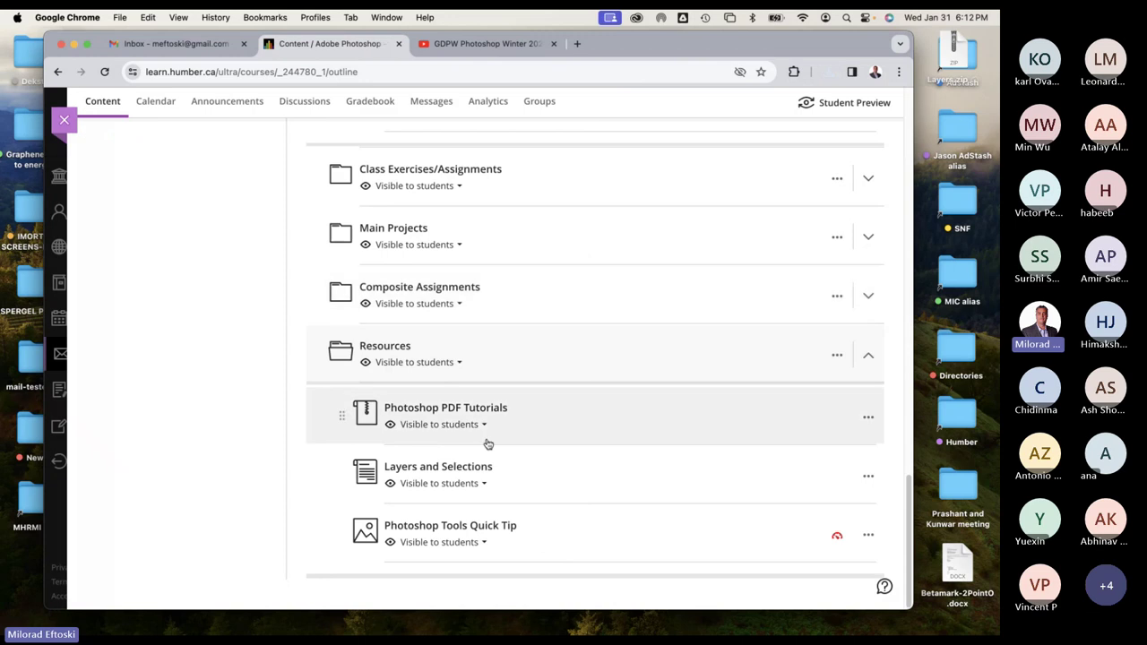
Reopen the Lesson 04 exercises document, check _1_ds-glows.psd's actions without downloading, then close it.
{"action": "scroll", "coordinate": [635, 353], "scroll_direction": "up", "scroll_amount": 3}
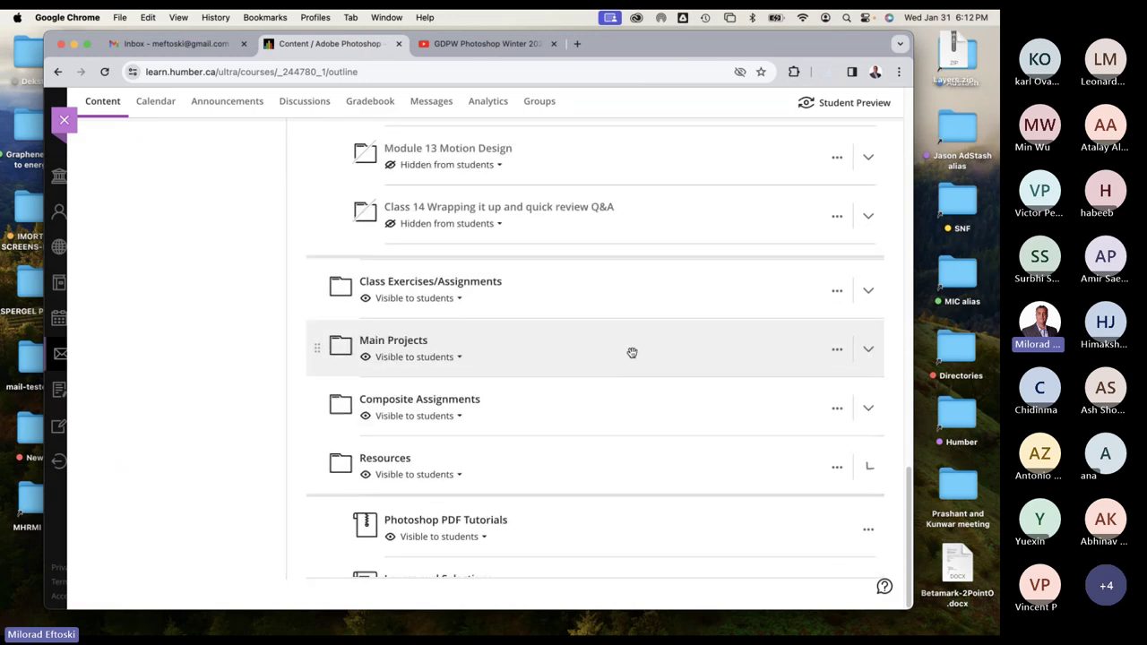
{"action": "scroll", "coordinate": [632, 352], "scroll_direction": "up", "scroll_amount": 12}
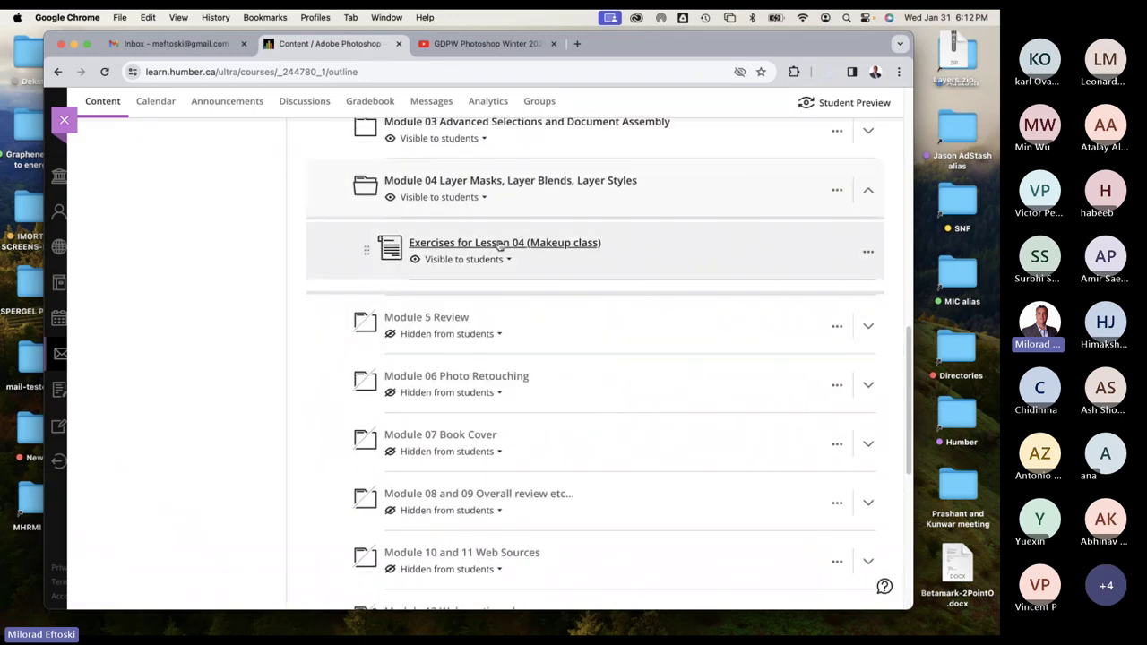
{"action": "left_click", "coordinate": [500, 244]}
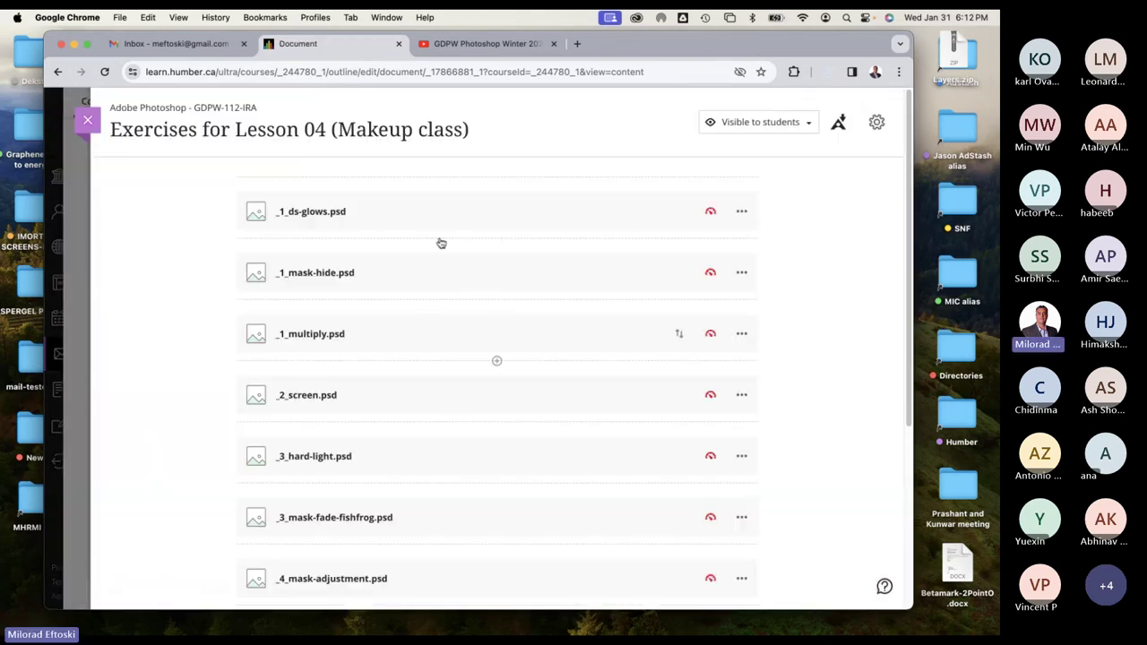
{"action": "left_click", "coordinate": [743, 213]}
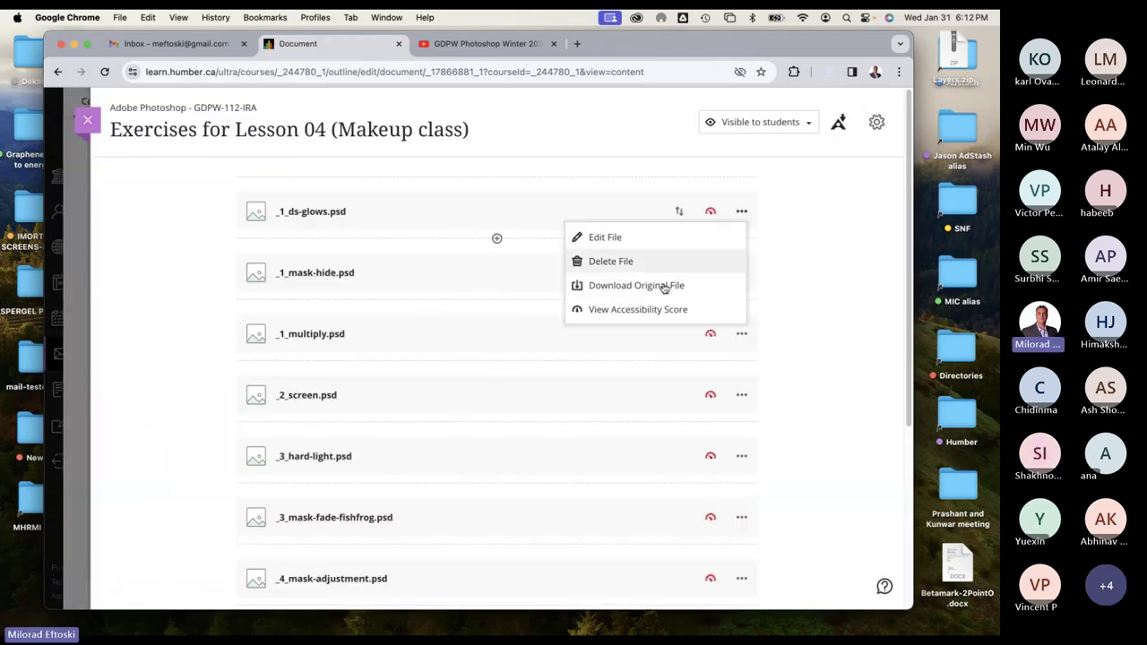
{"action": "left_click", "coordinate": [783, 281]}
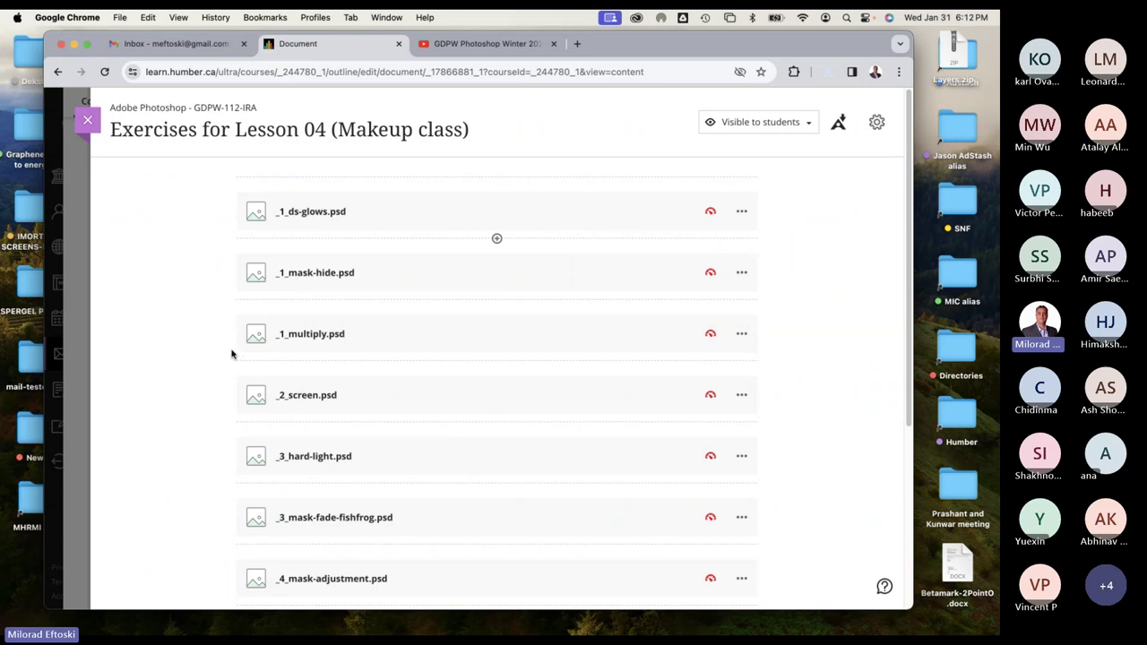
{"action": "scroll", "coordinate": [557, 325], "scroll_direction": "down", "scroll_amount": 1}
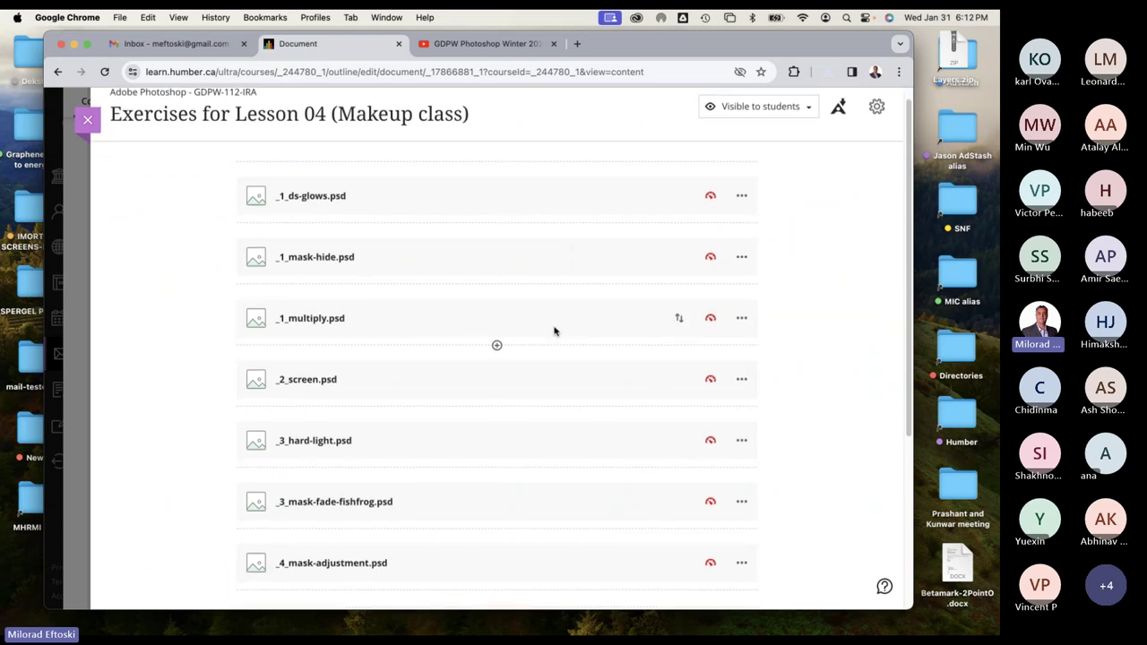
{"action": "scroll", "coordinate": [553, 331], "scroll_direction": "down", "scroll_amount": 5}
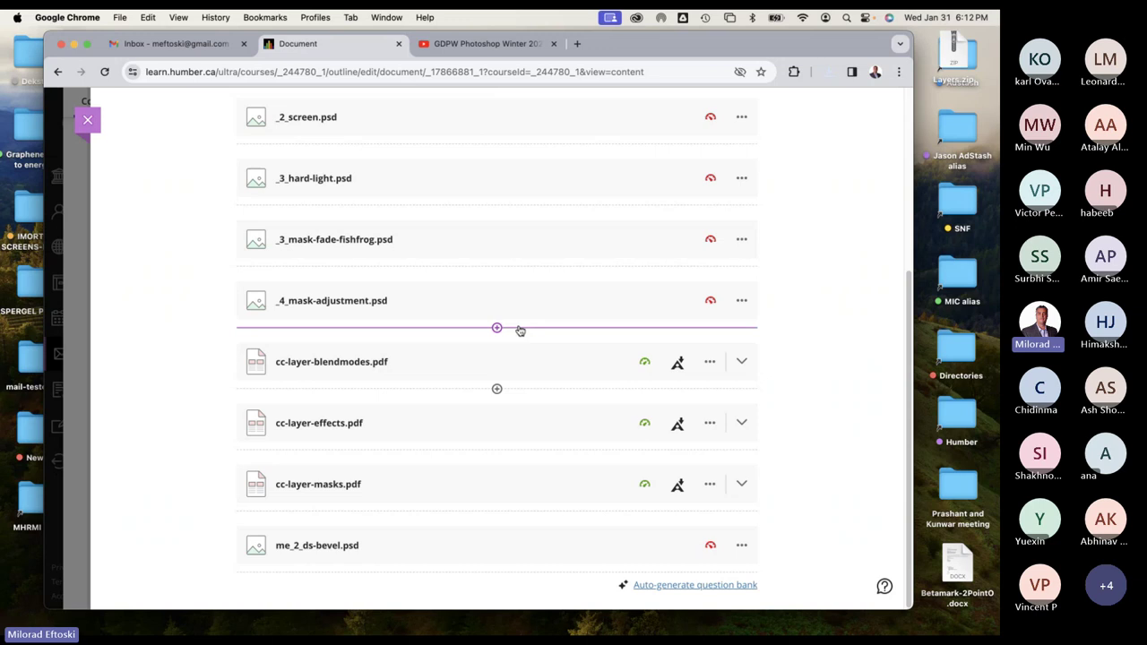
{"action": "scroll", "coordinate": [464, 335], "scroll_direction": "up", "scroll_amount": 5}
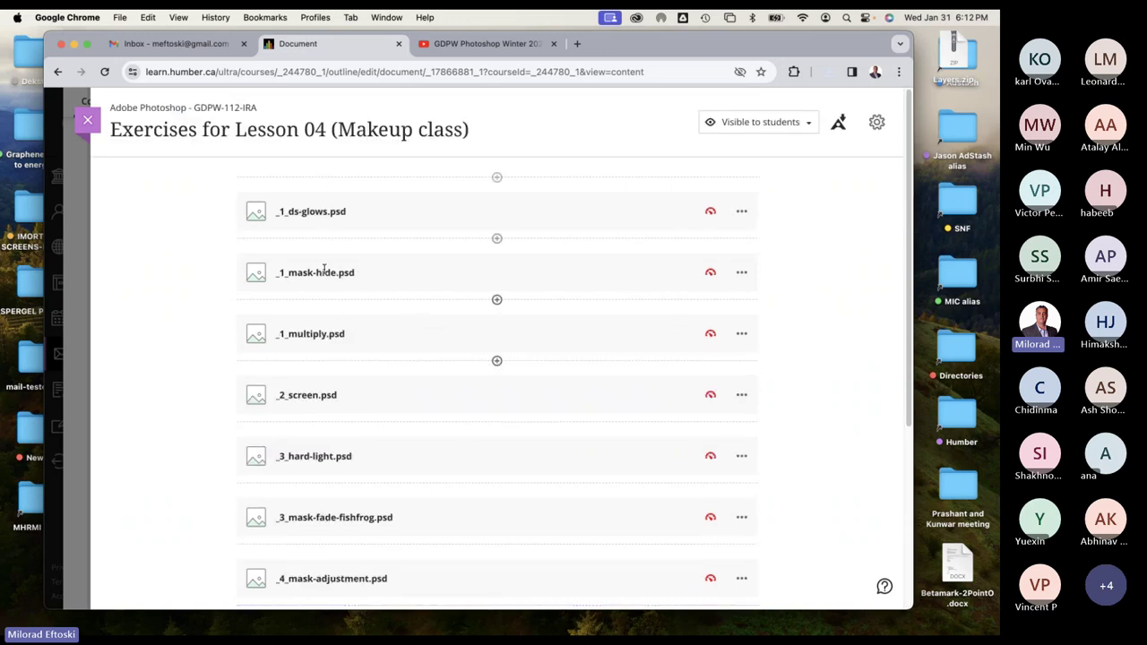
{"action": "left_click", "coordinate": [88, 123]}
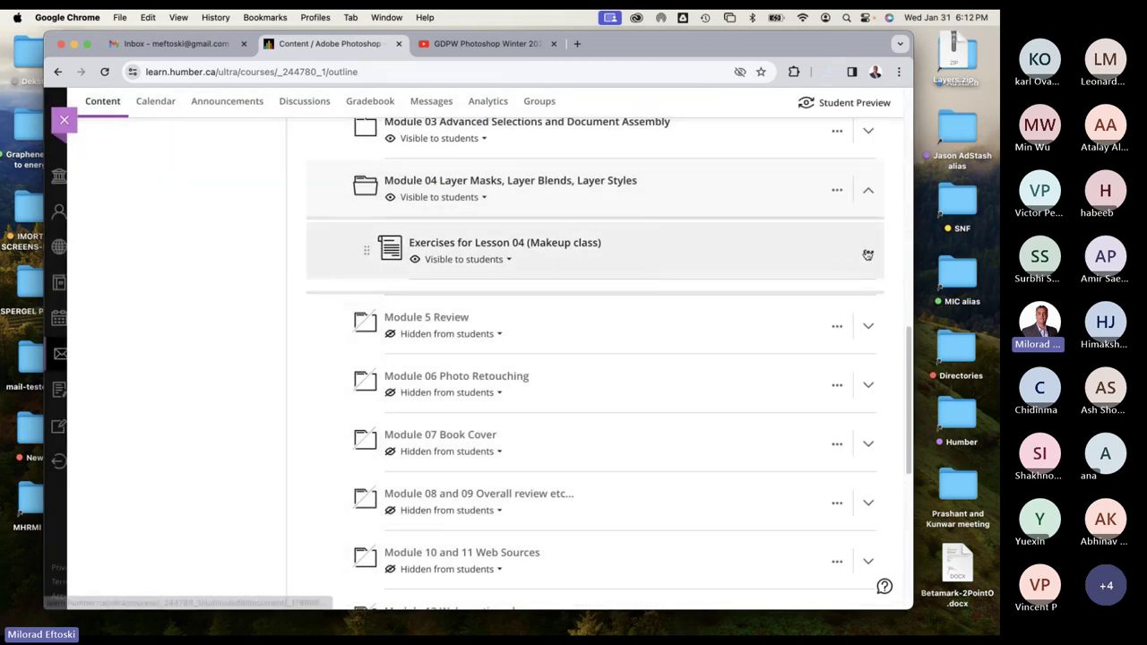
{"action": "left_click", "coordinate": [867, 252]}
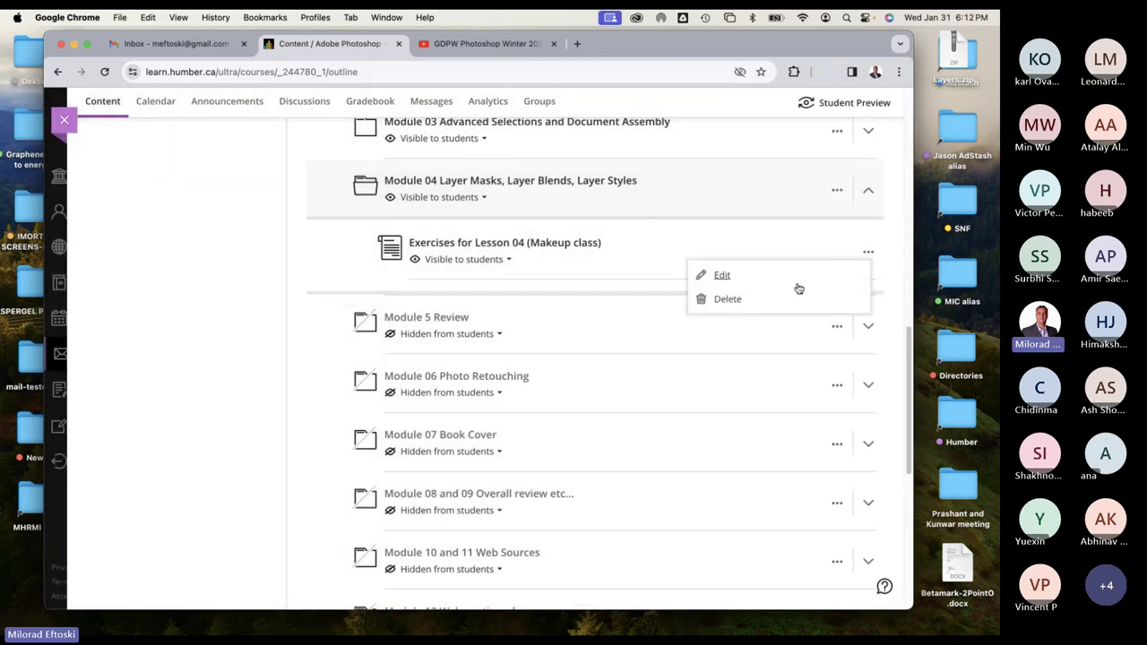
{"action": "left_click", "coordinate": [619, 270]}
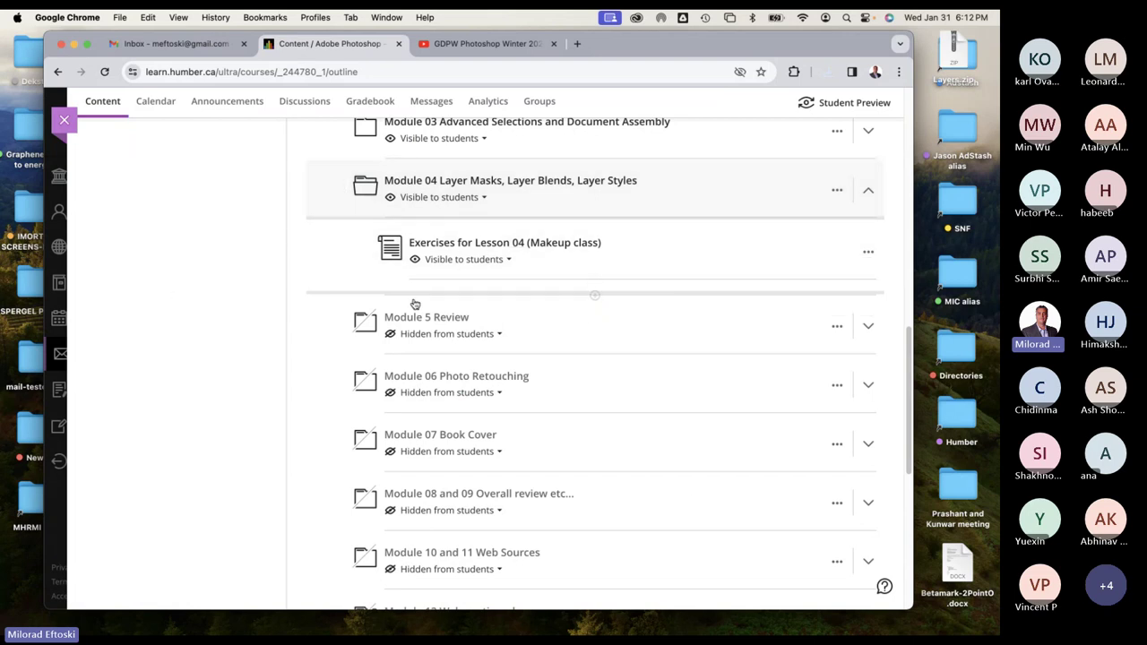
Reopen and close the Layers and Selections document, then close the course to reach Messages.
{"action": "scroll", "coordinate": [661, 397], "scroll_direction": "down", "scroll_amount": 5}
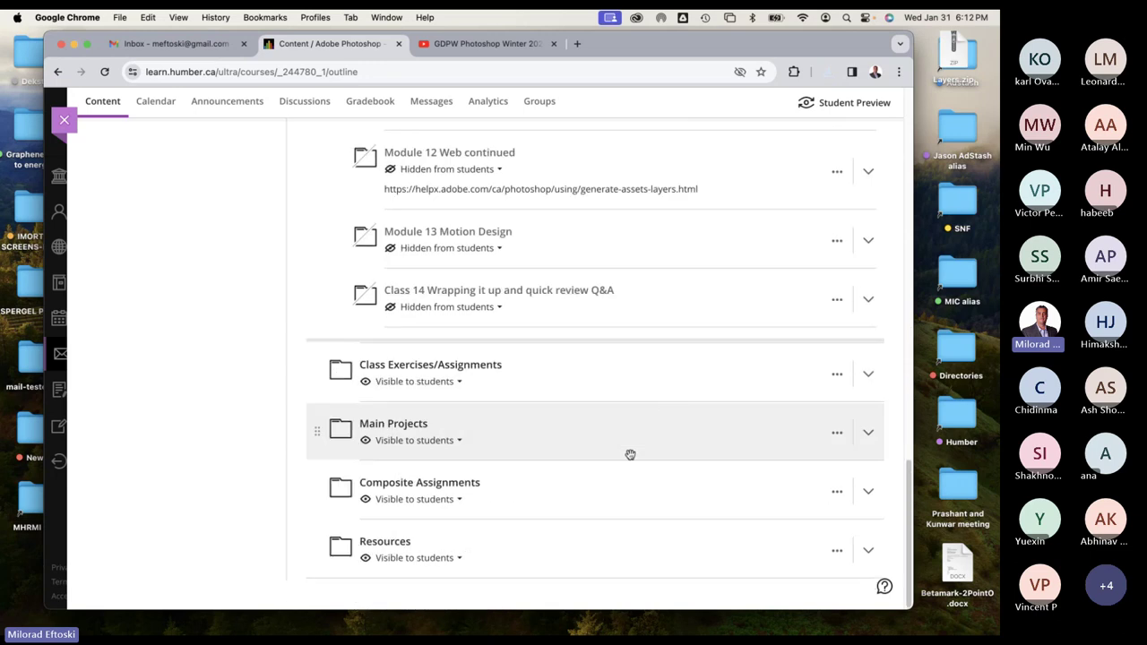
{"action": "left_click", "coordinate": [568, 552]}
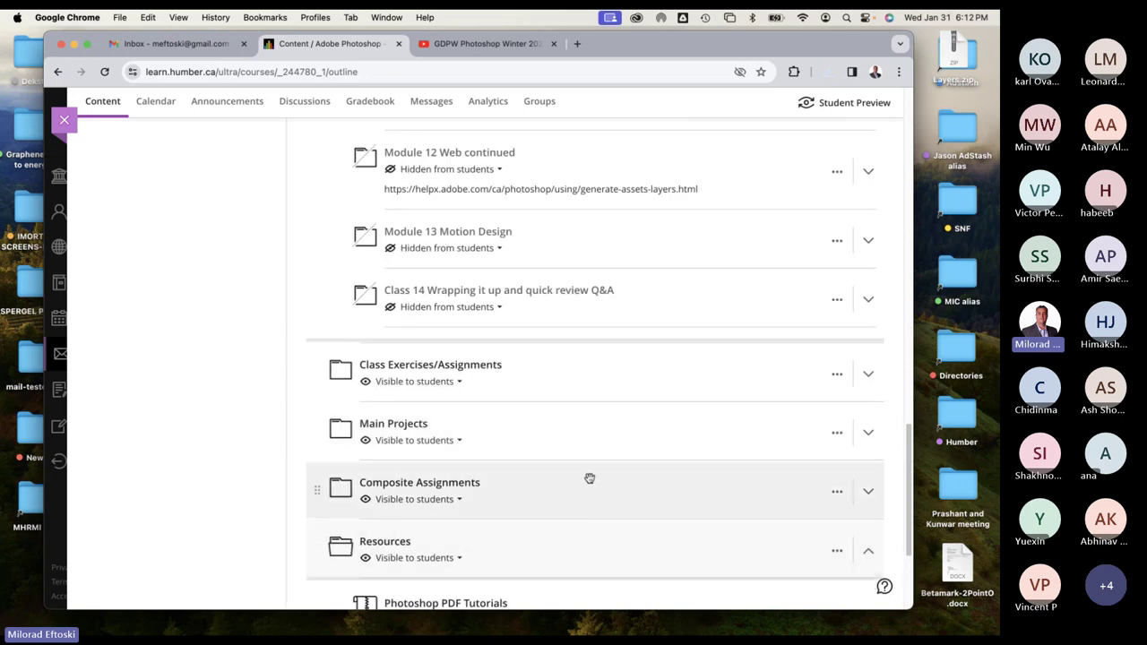
{"action": "scroll", "coordinate": [589, 476], "scroll_direction": "down", "scroll_amount": 2}
{"action": "left_click", "coordinate": [451, 471]}
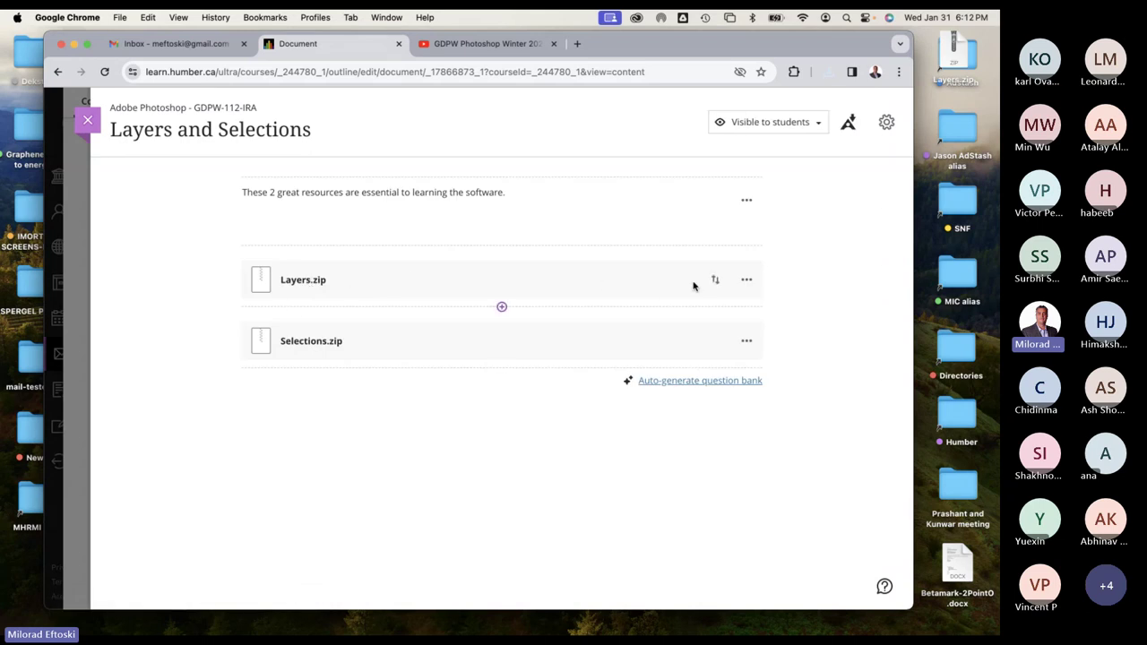
{"action": "left_click", "coordinate": [88, 124]}
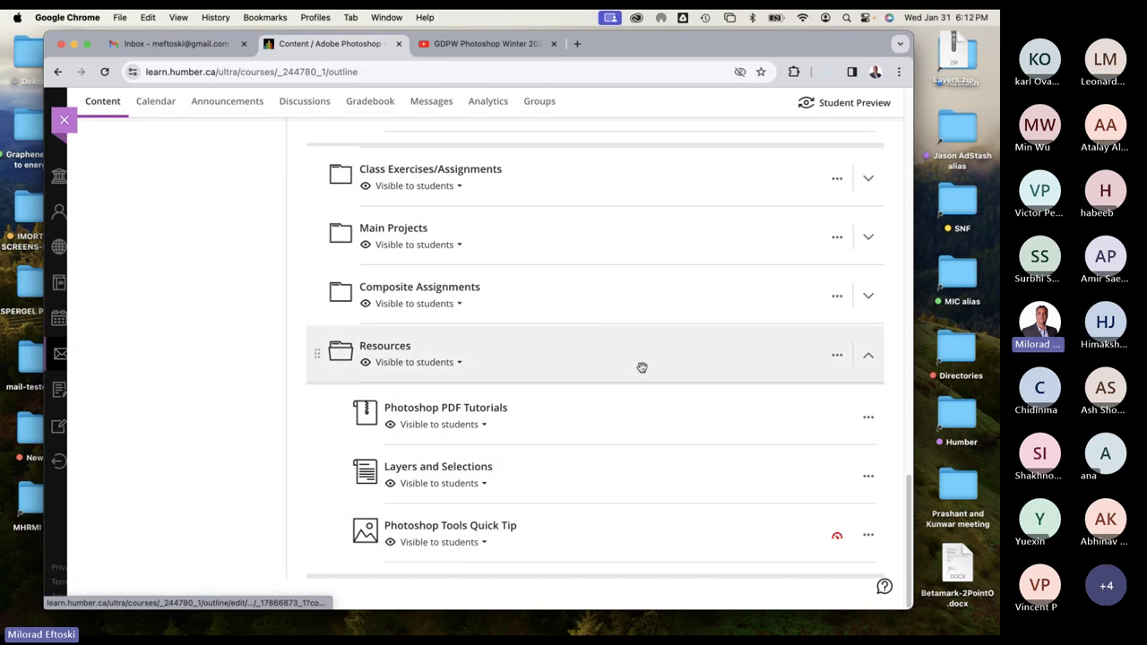
{"action": "scroll", "coordinate": [642, 367], "scroll_direction": "up", "scroll_amount": 5}
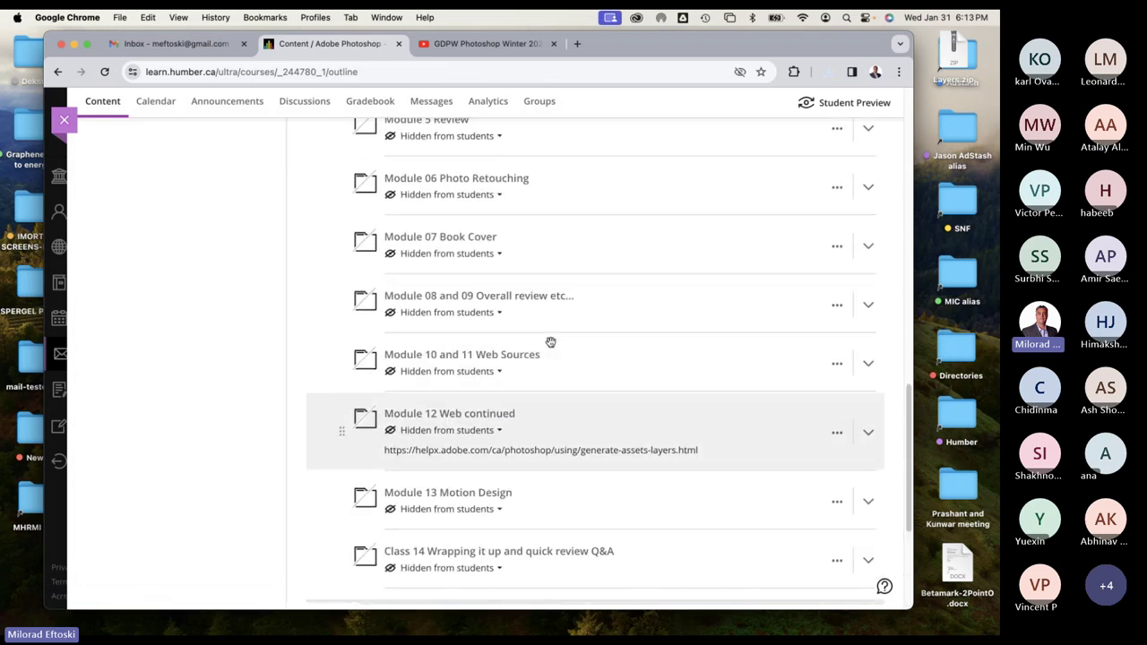
{"action": "scroll", "coordinate": [550, 342], "scroll_direction": "up", "scroll_amount": 10}
{"action": "left_click", "coordinate": [64, 124]}
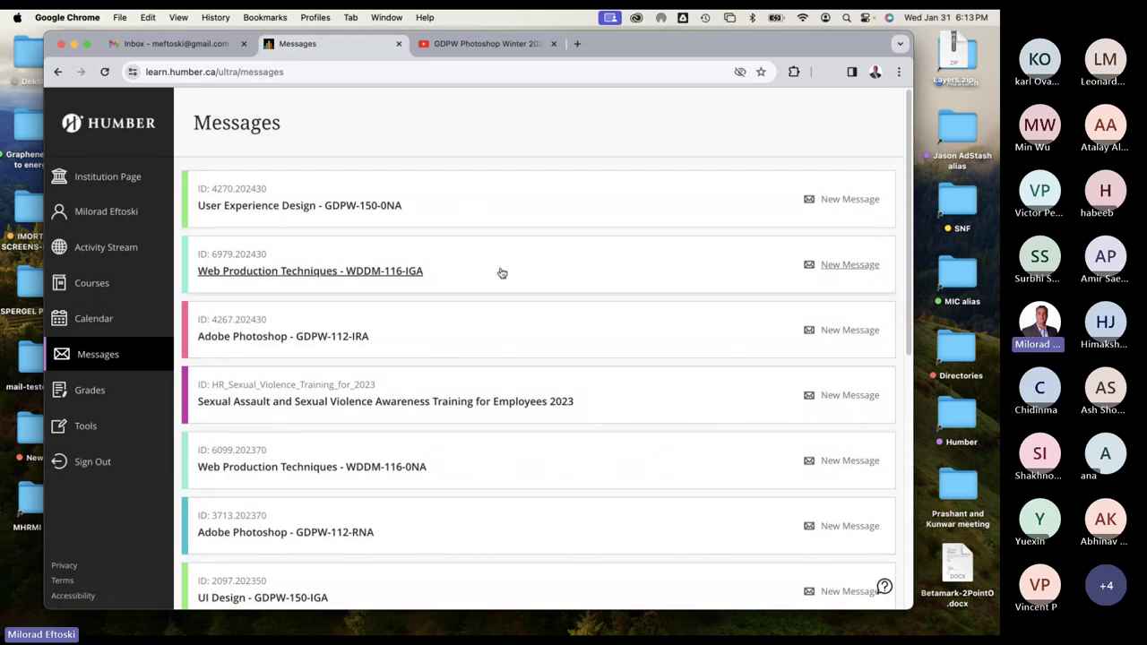
{"action": "left_click", "coordinate": [458, 333]}
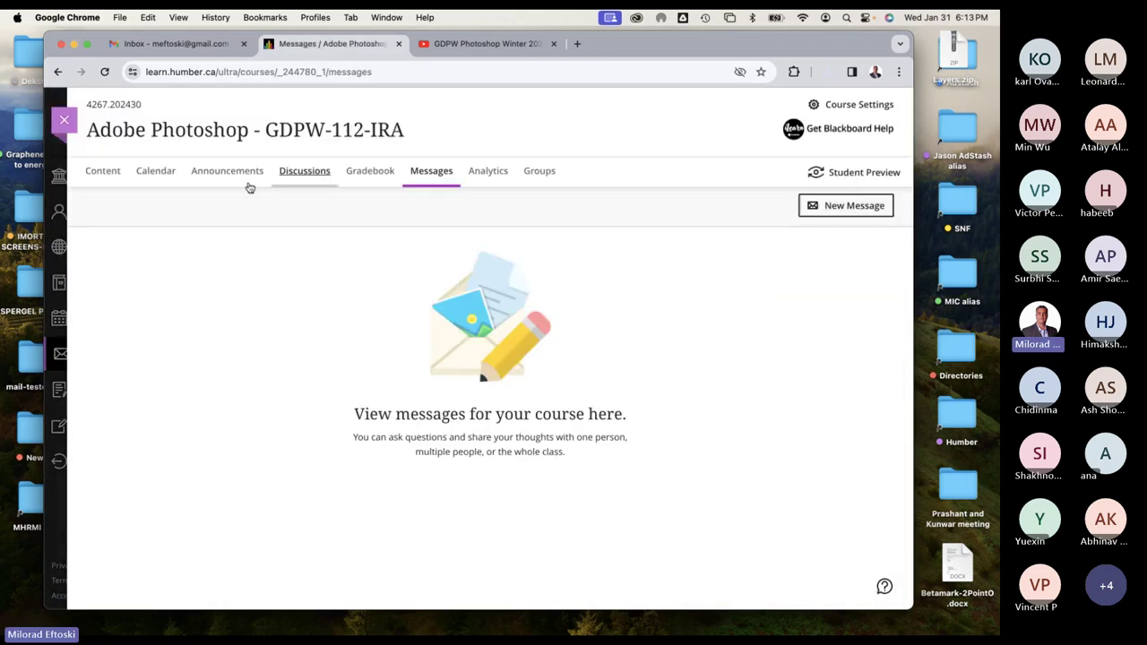
{"action": "left_click", "coordinate": [365, 178]}
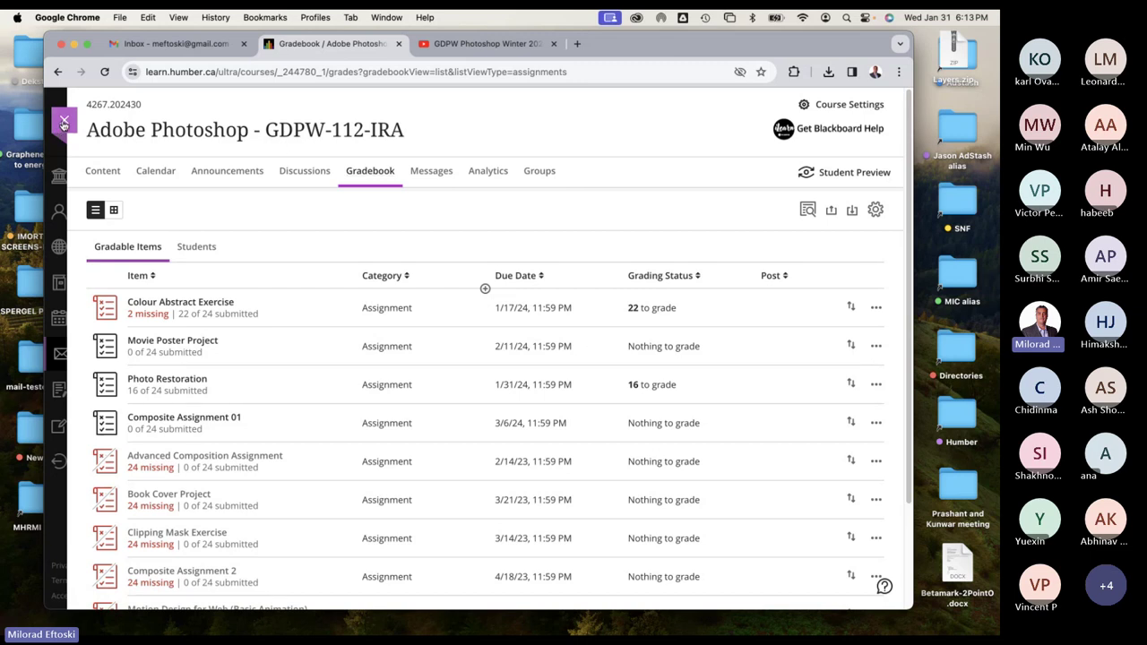
{"action": "left_click", "coordinate": [64, 119]}
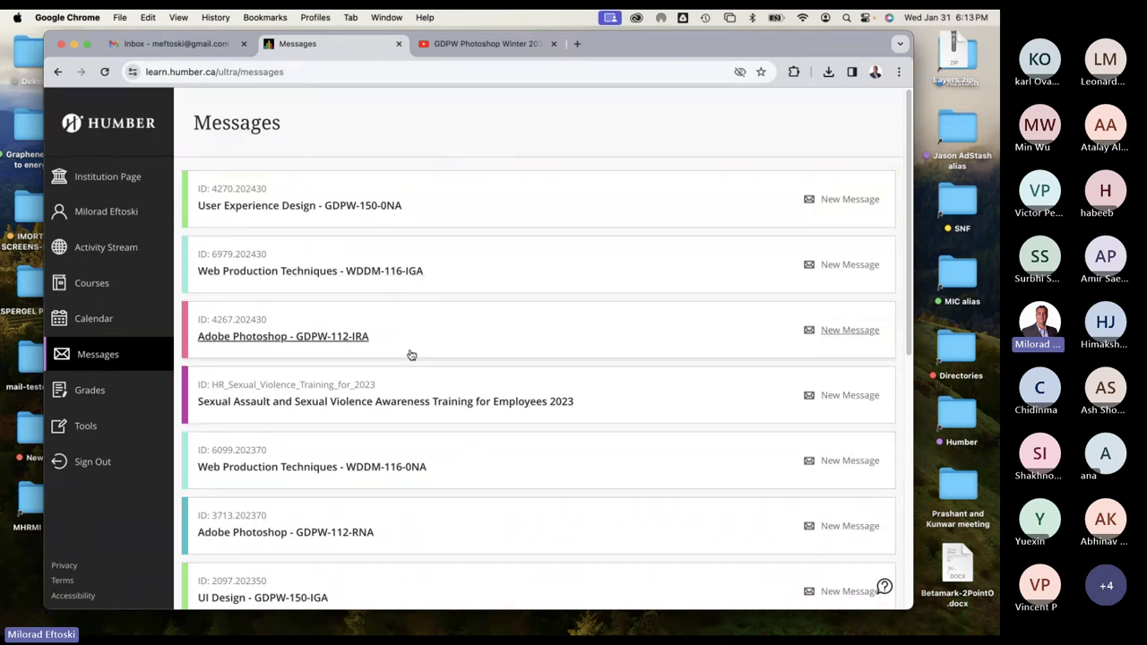
Hide Chrome, bring up Microsoft Teams and bring the General meeting window forward.
{"action": "left_click", "coordinate": [73, 44]}
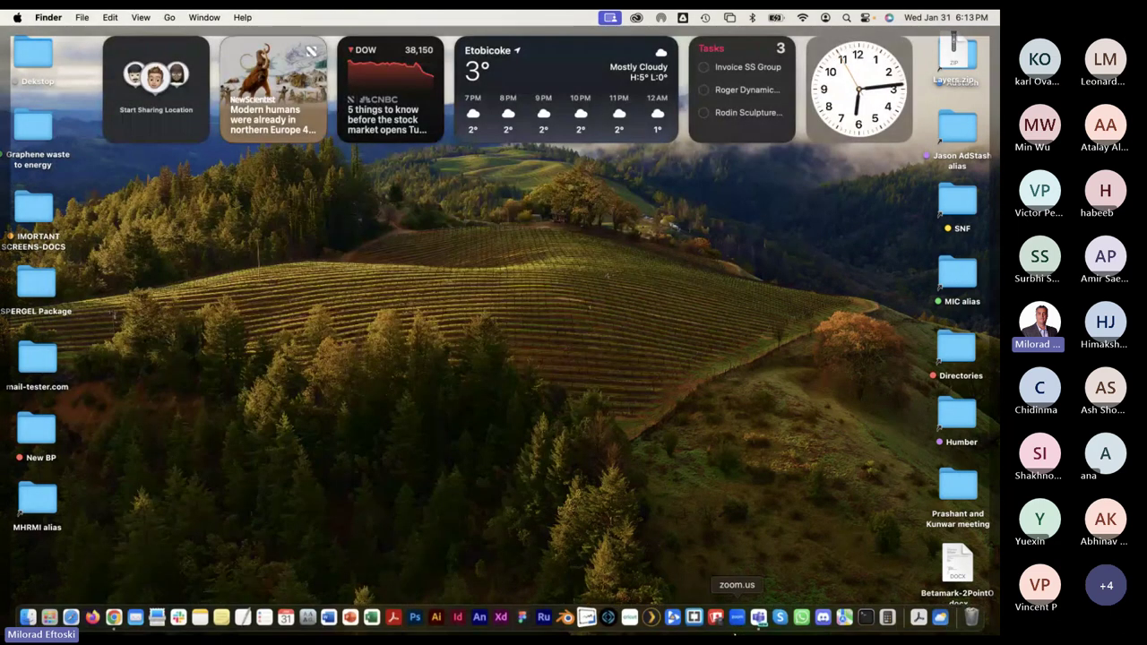
{"action": "left_click", "coordinate": [759, 617]}
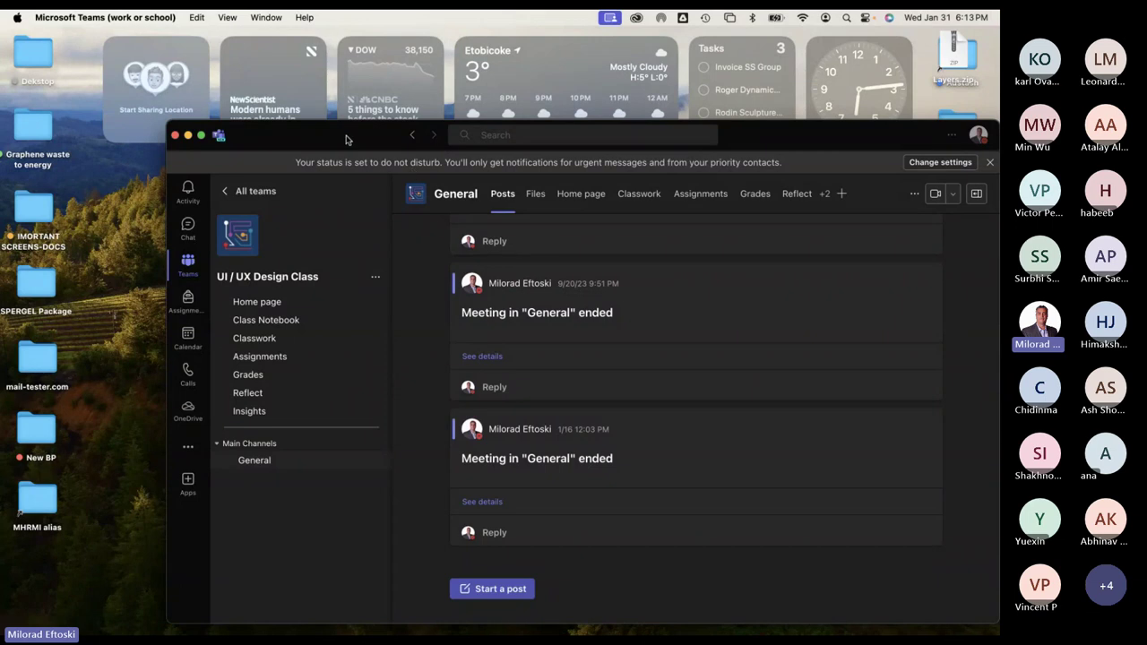
{"action": "left_click_drag", "start_coordinate": [346, 136], "coordinate": [254, 81]}
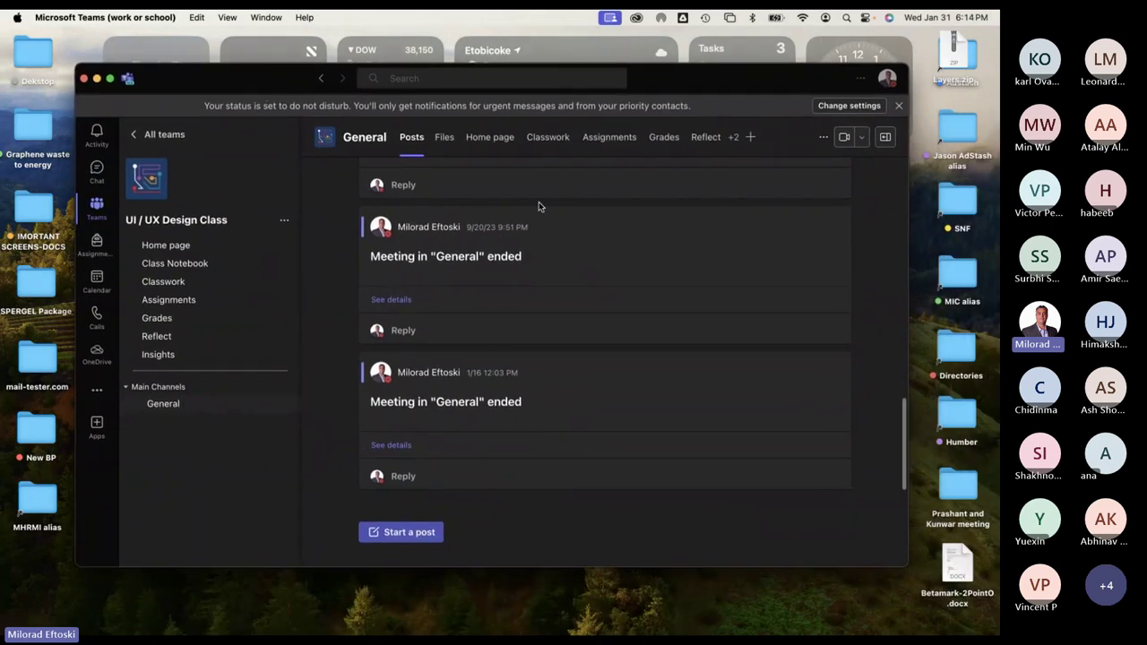
{"action": "left_click", "coordinate": [266, 17]}
{"action": "left_click", "coordinate": [314, 172]}
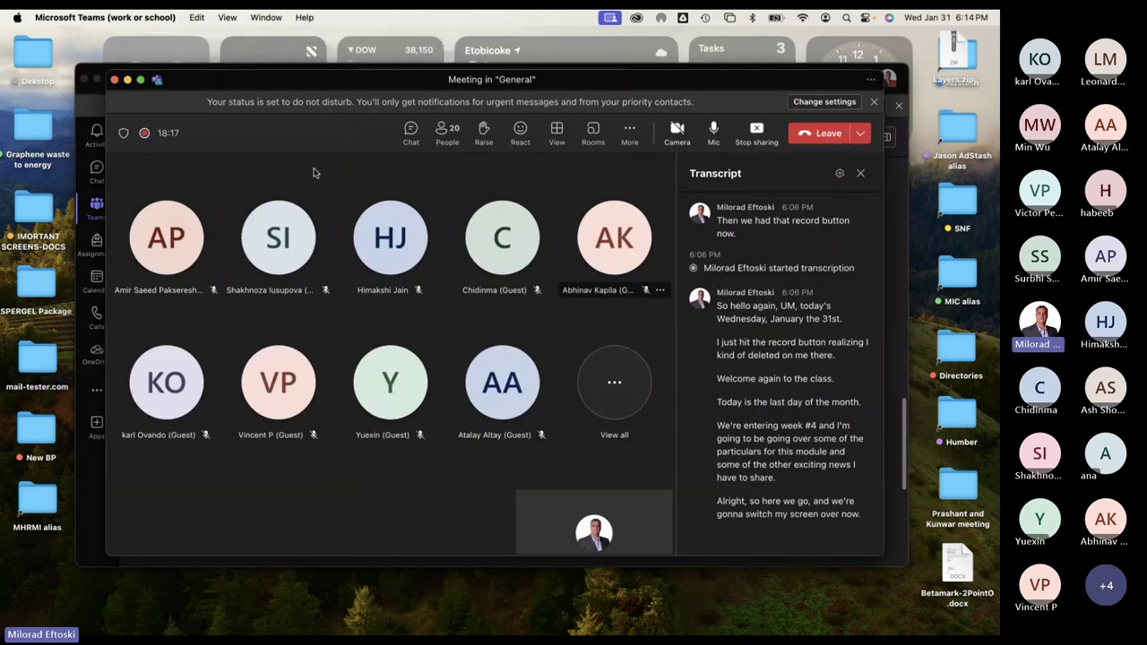
Reposition and enlarge the meeting window, then minimize it and the main Teams window.
{"action": "left_click_drag", "start_coordinate": [343, 85], "coordinate": [296, 120]}
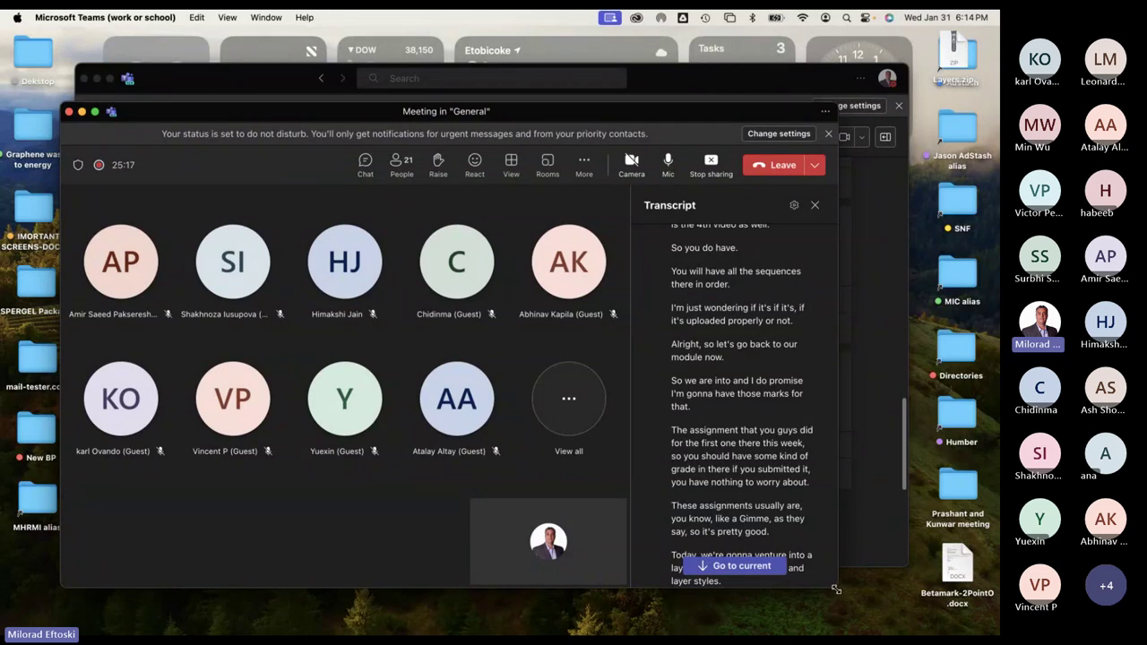
{"action": "left_click_drag", "start_coordinate": [835, 589], "coordinate": [879, 613]}
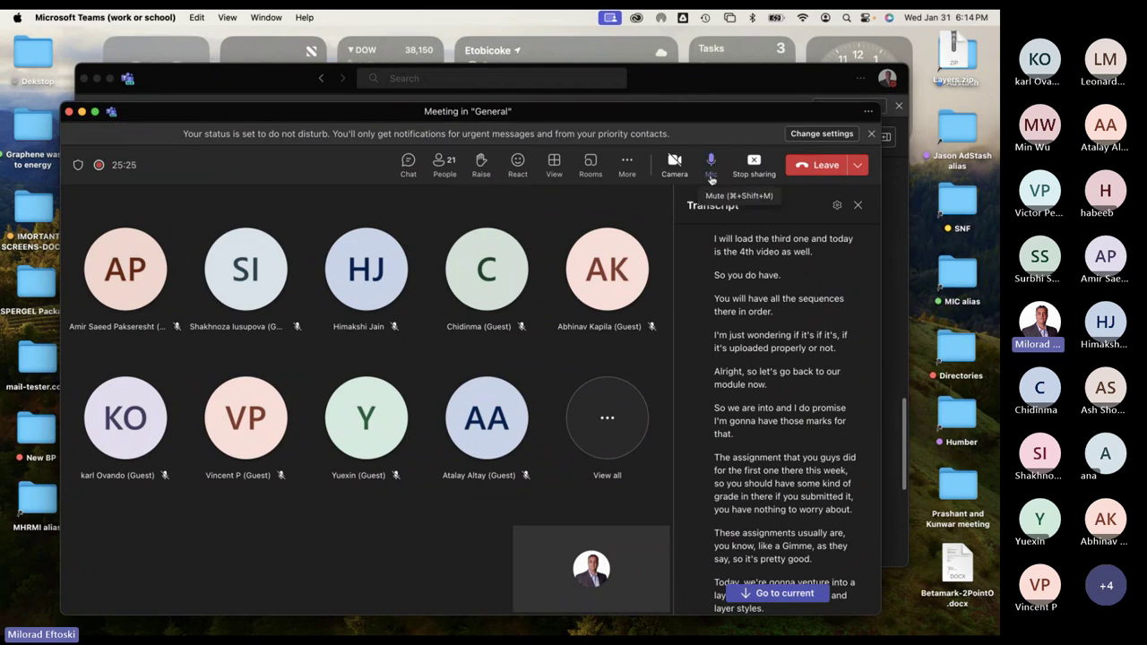
{"action": "left_click", "coordinate": [628, 164]}
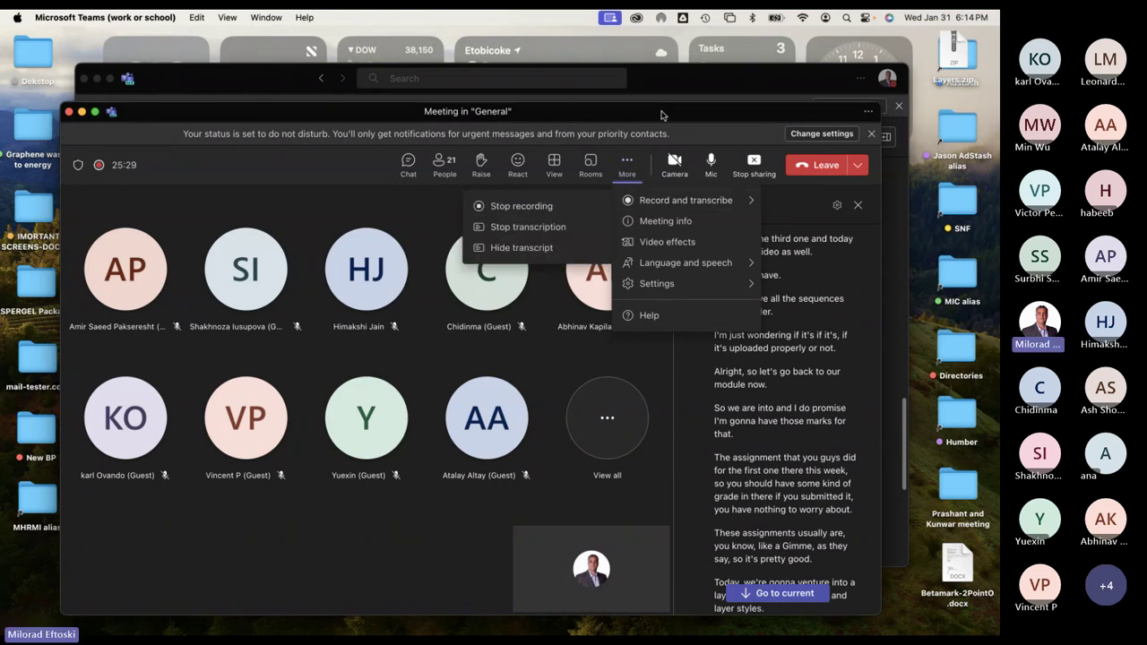
{"action": "left_click", "coordinate": [663, 114]}
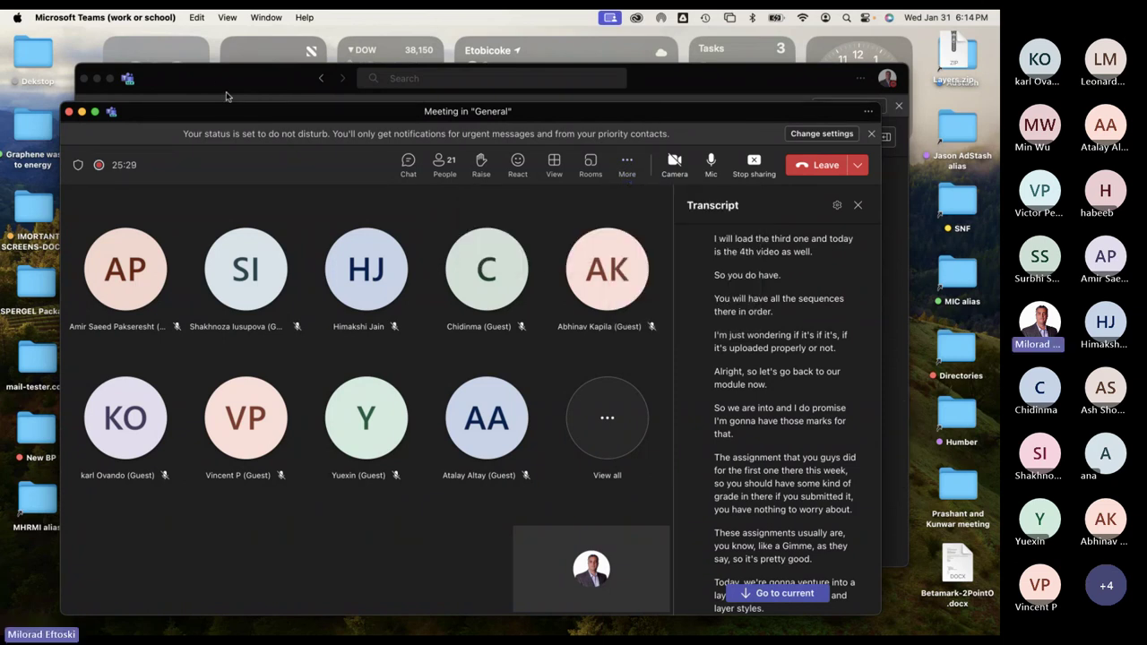
{"action": "left_click", "coordinate": [82, 112]}
{"action": "left_click", "coordinate": [97, 79]}
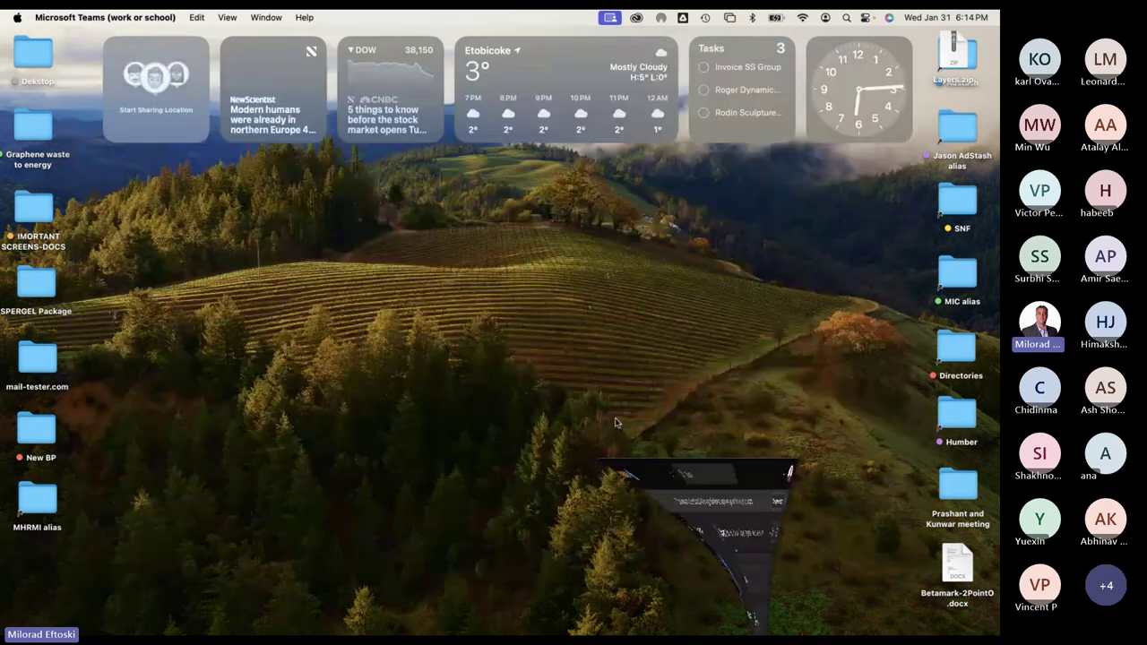
Move Layers.zip lower on the desktop and open the Humber folder.
{"action": "left_click", "coordinate": [956, 421]}
{"action": "double_click", "coordinate": [956, 421]}
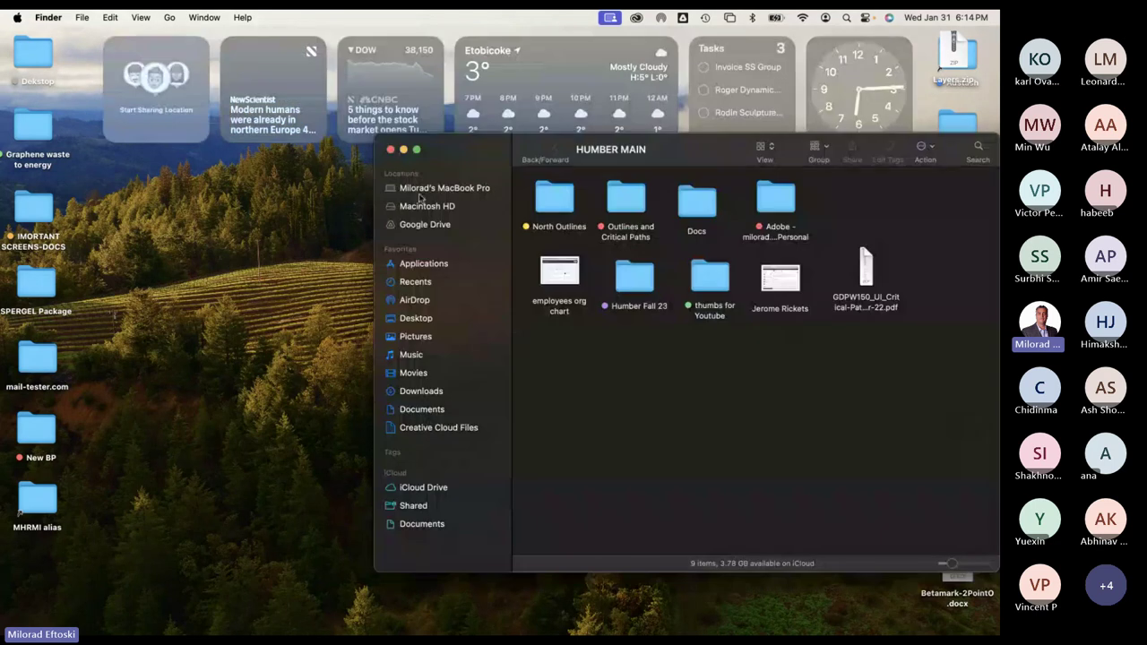
{"action": "left_click", "coordinate": [387, 149]}
{"action": "left_click_drag", "start_coordinate": [939, 52], "coordinate": [867, 193]}
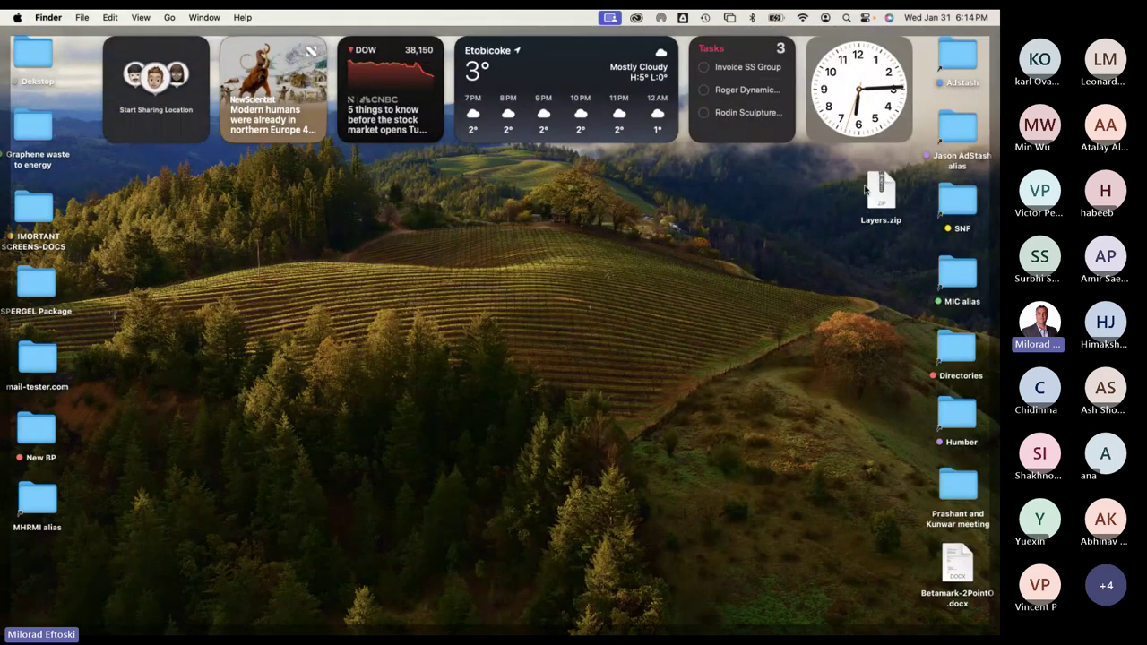
{"action": "left_click", "coordinate": [955, 415]}
{"action": "double_click", "coordinate": [955, 414]}
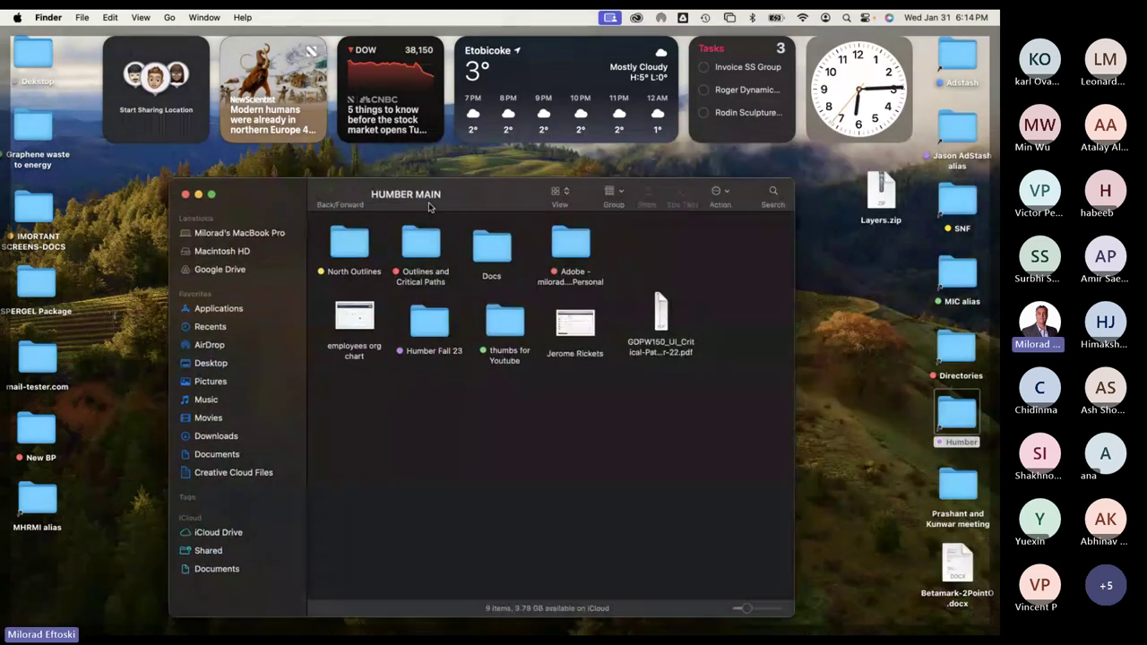
Navigate through Humber Fall 23, Winter 2024 and Photoshop W24 into the Class Three folder.
{"action": "double_click", "coordinate": [429, 313]}
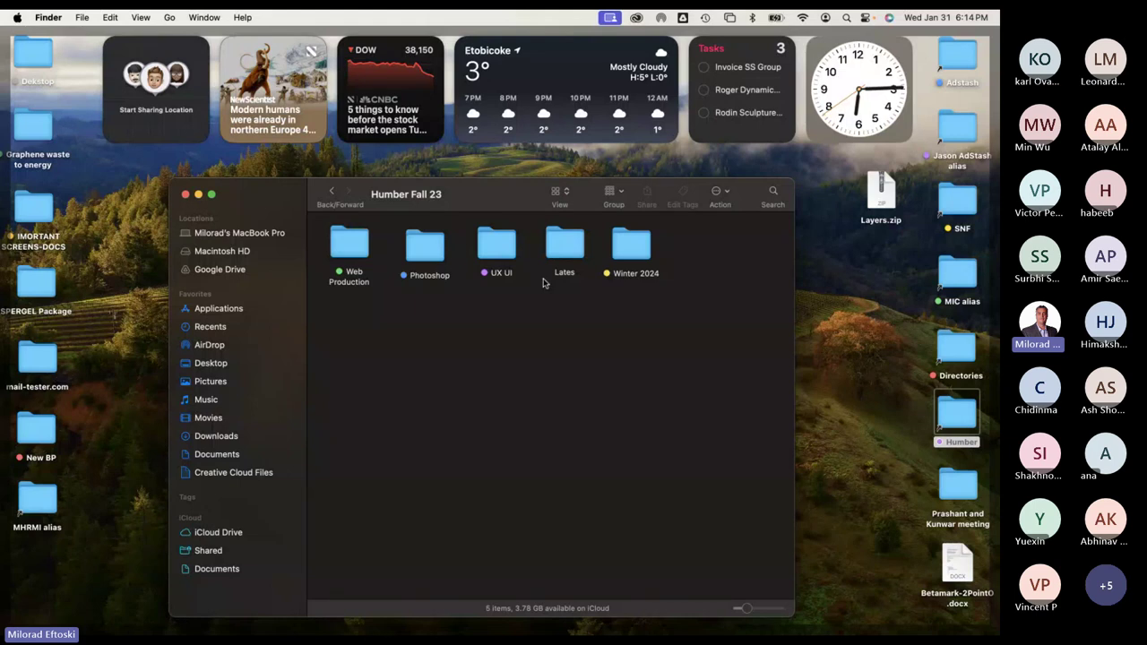
{"action": "double_click", "coordinate": [440, 258]}
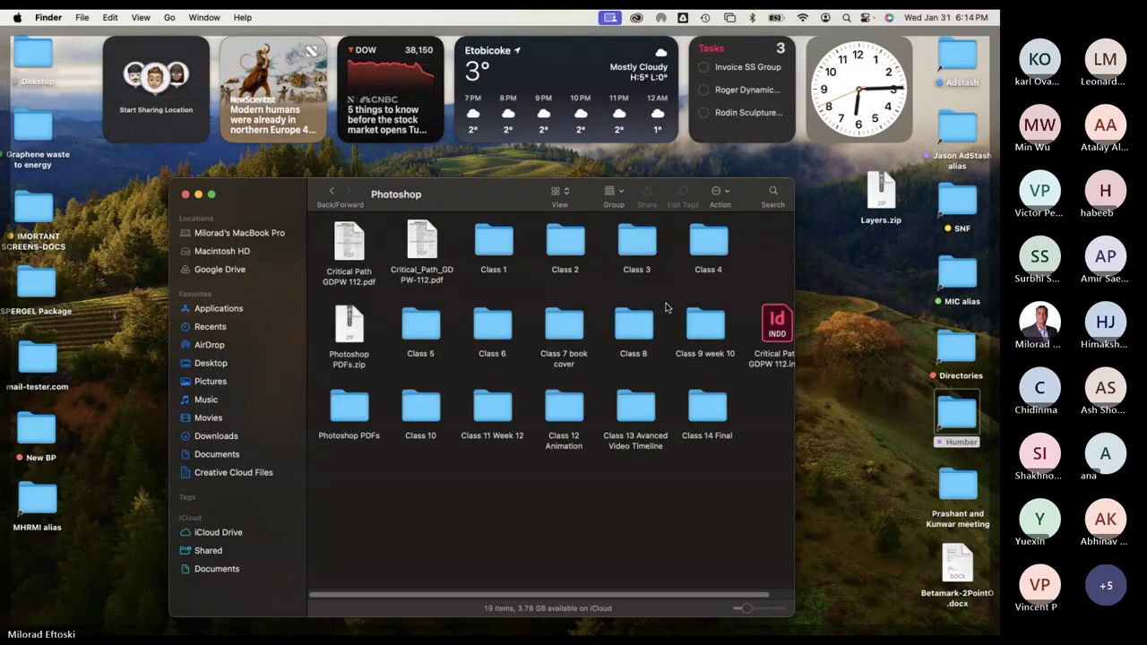
{"action": "key", "text": "super+bracketleft"}
{"action": "double_click", "coordinate": [624, 256]}
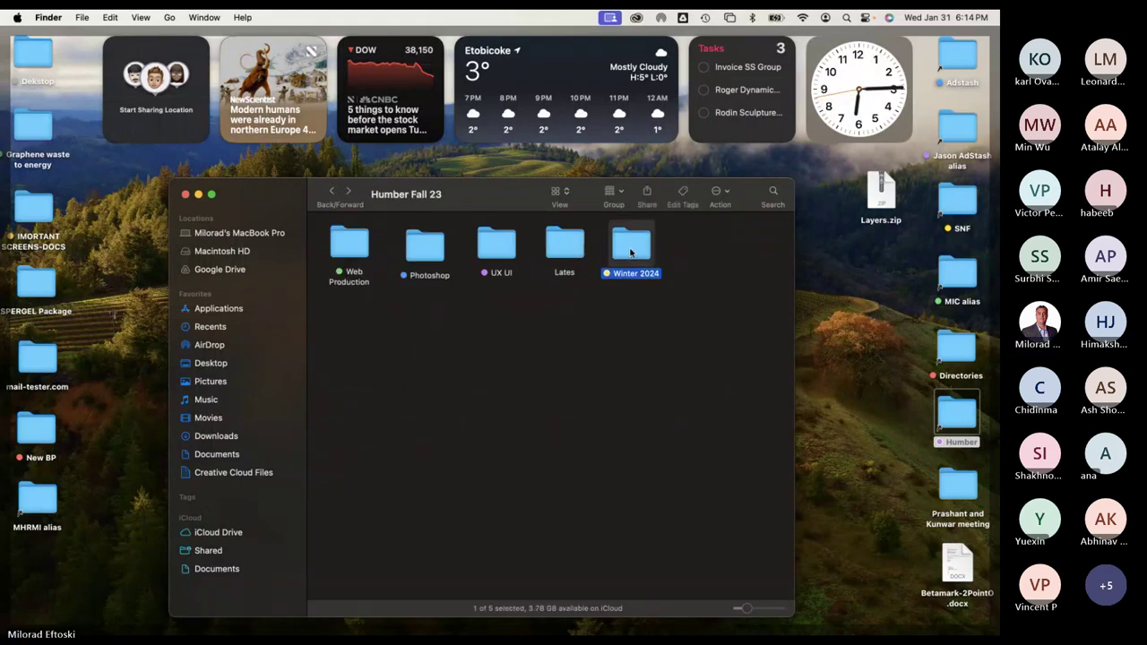
{"action": "double_click", "coordinate": [368, 256]}
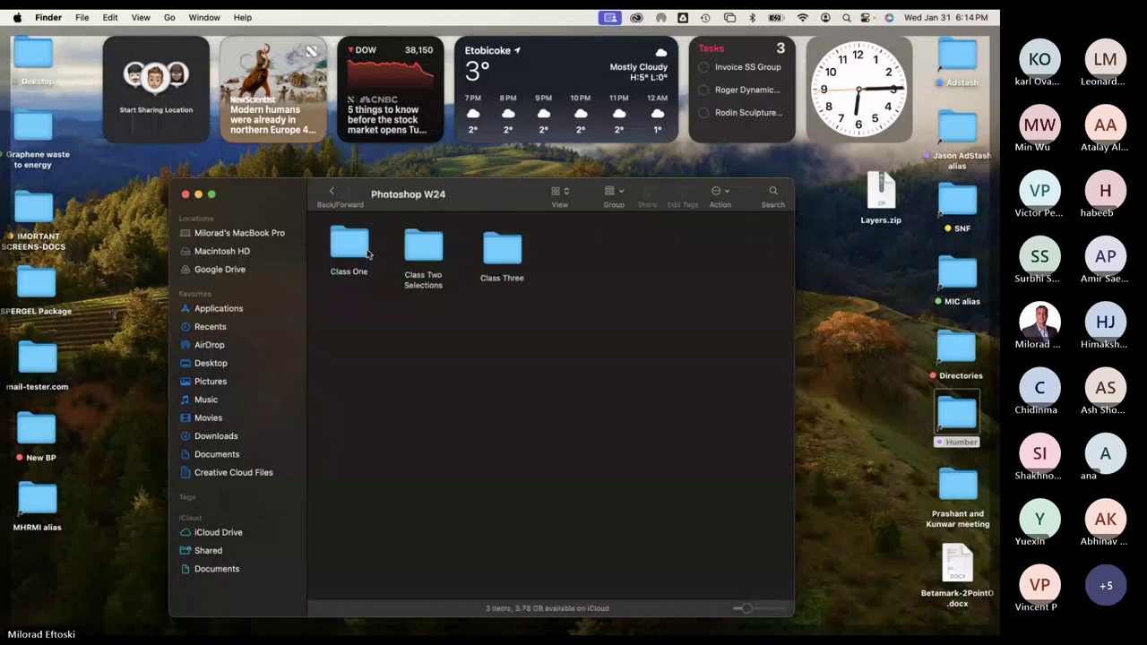
{"action": "double_click", "coordinate": [471, 235]}
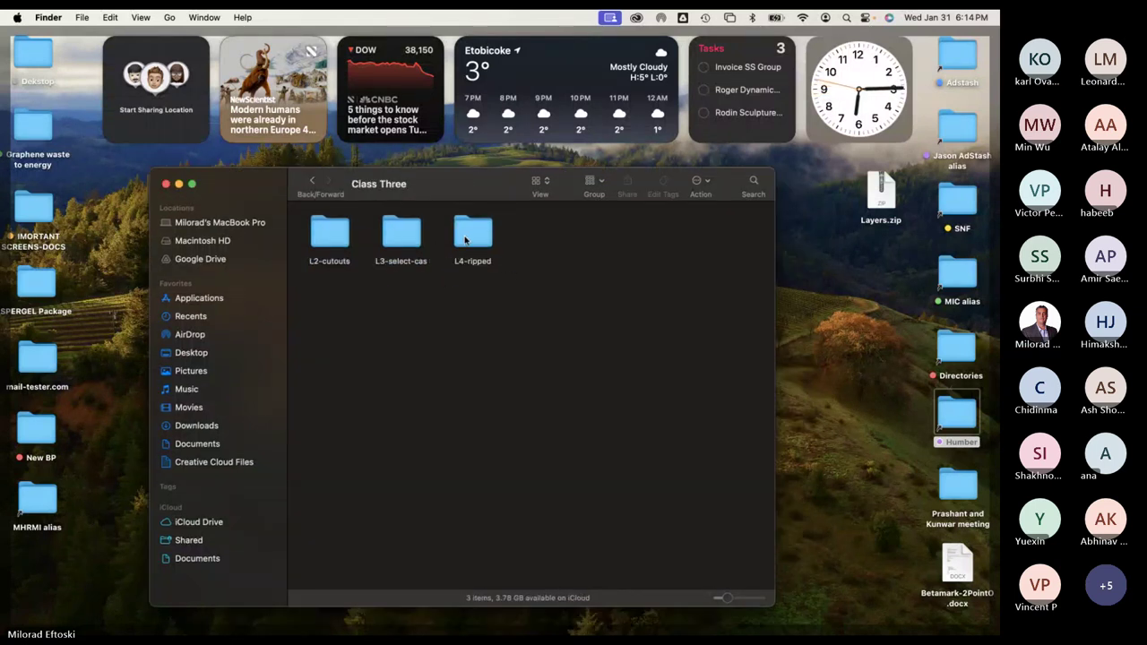
{"action": "left_click", "coordinate": [470, 236]}
{"action": "double_click", "coordinate": [472, 235]}
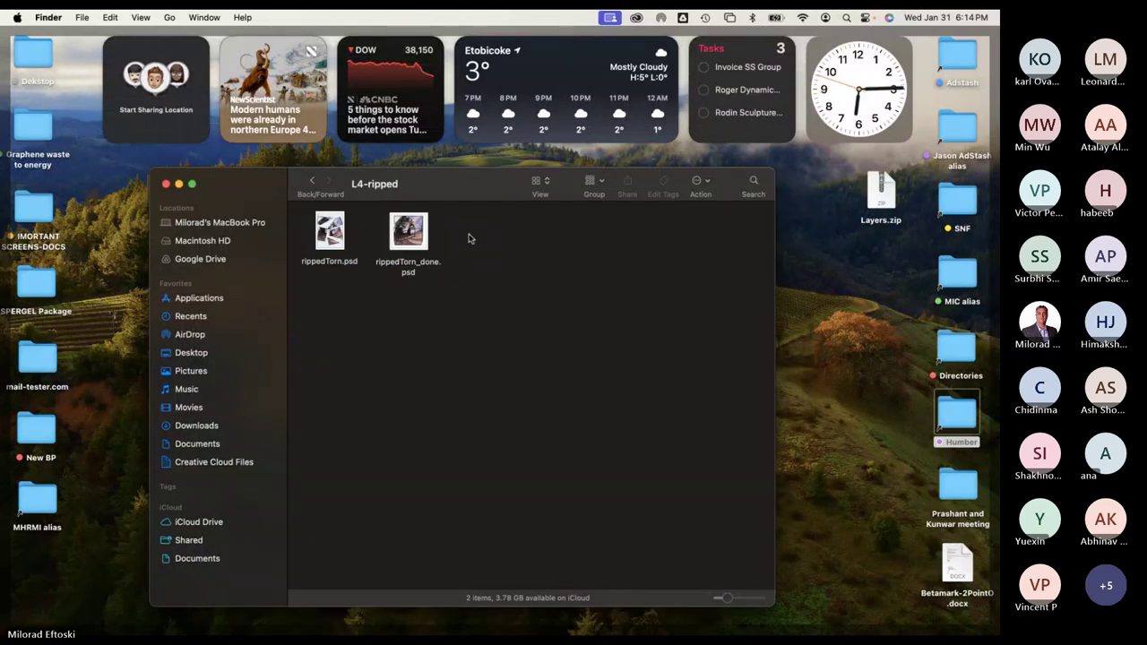
{"action": "left_click", "coordinate": [311, 180]}
In L3-select-cas, preview _1_select-cas_done.psd and the cc-select-scale.pdf instructions.
{"action": "double_click", "coordinate": [398, 245]}
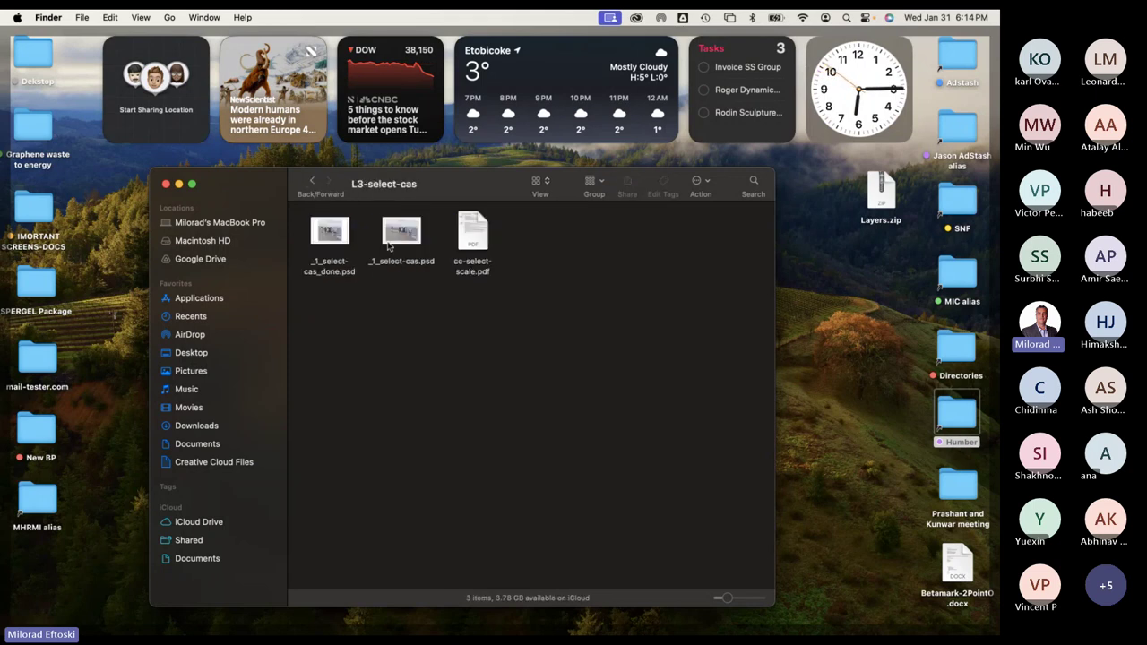
{"action": "left_click", "coordinate": [338, 239]}
{"action": "key", "text": "space"}
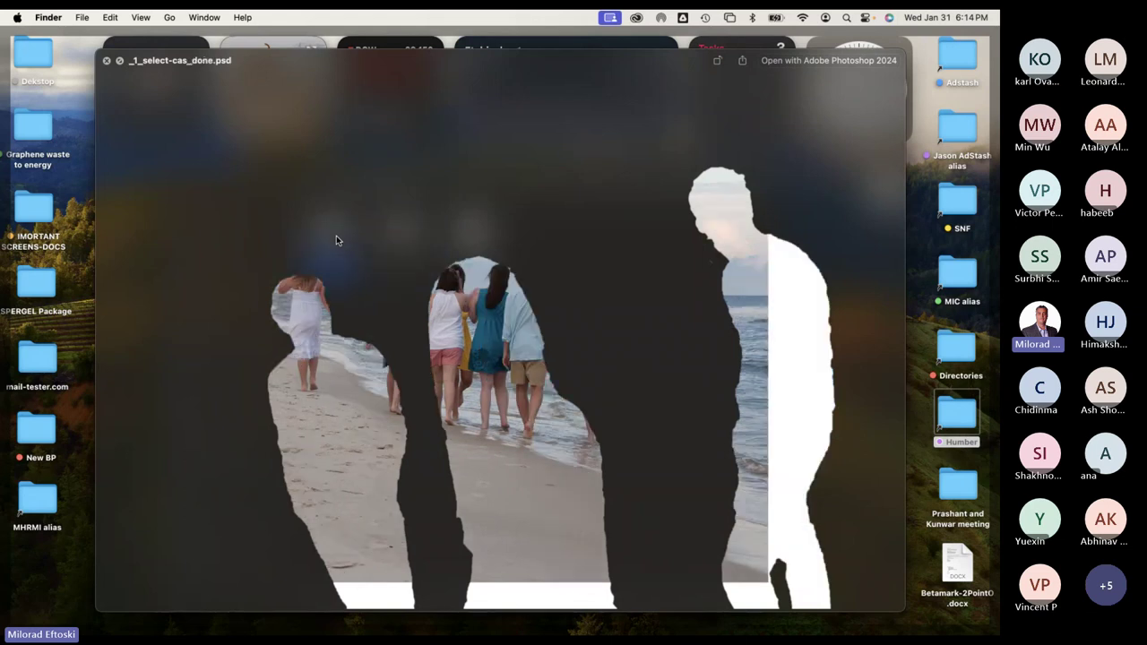
{"action": "key", "text": "space"}
{"action": "left_click", "coordinate": [471, 240]}
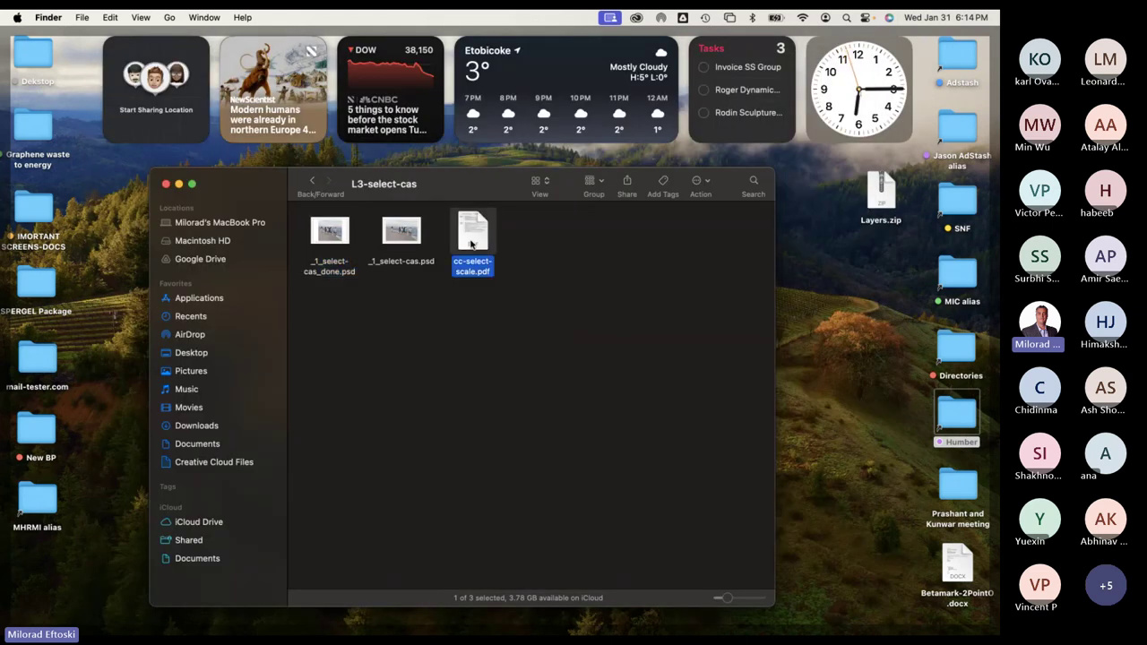
{"action": "key", "text": "space"}
{"action": "key", "text": "space"}
{"action": "left_click", "coordinate": [520, 328]}
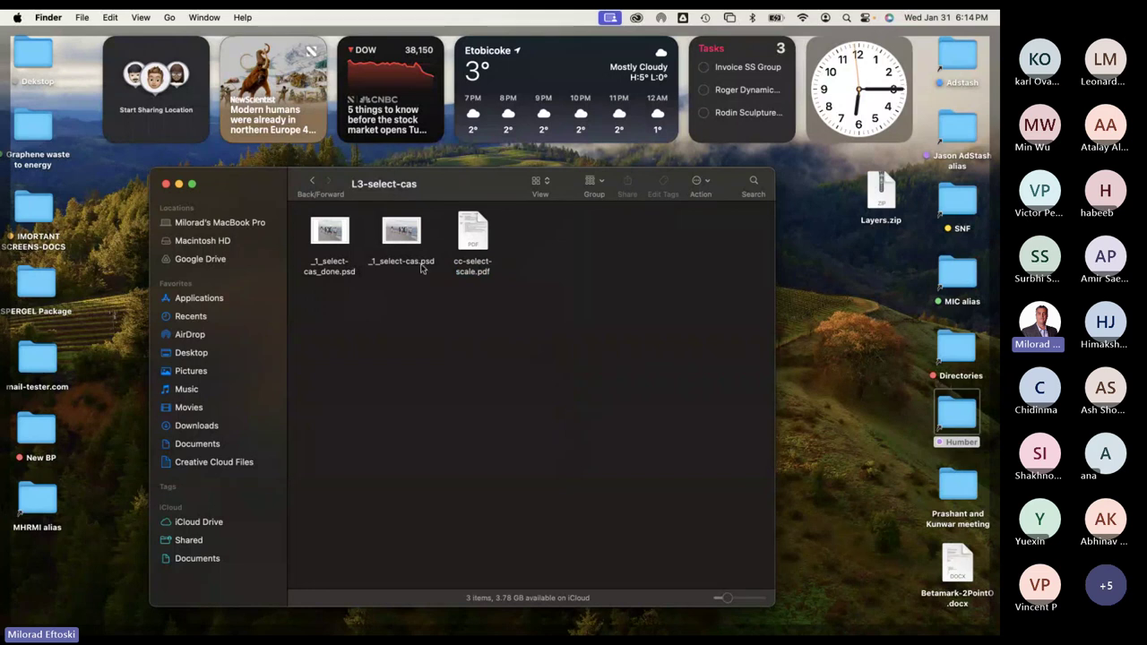
{"action": "left_click", "coordinate": [312, 181]}
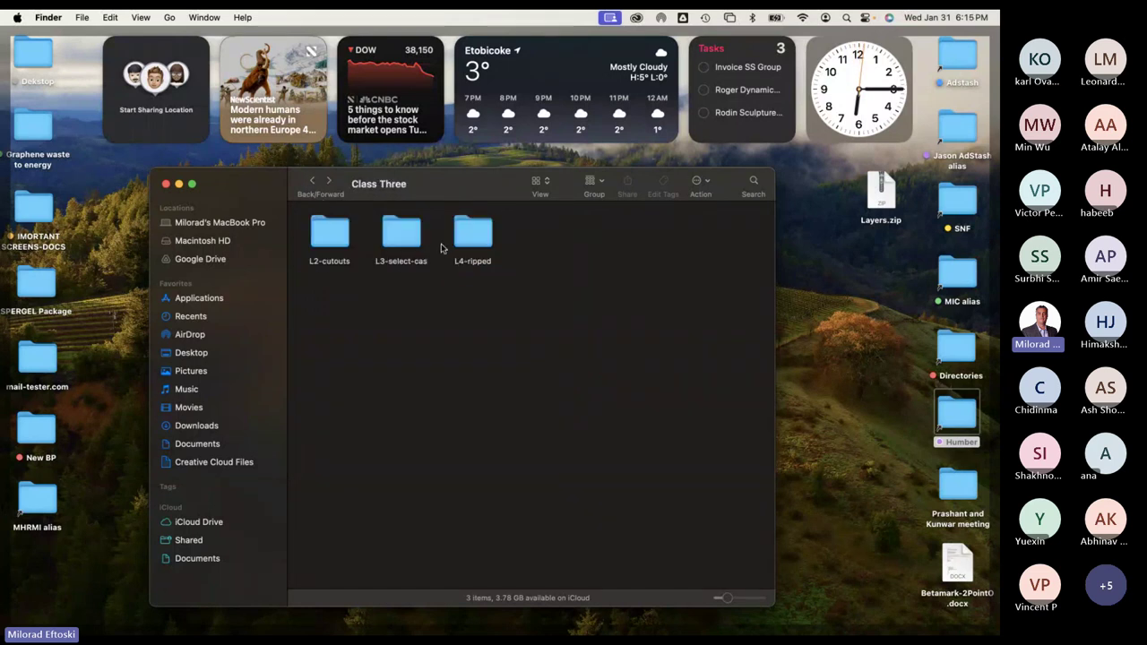
In L2-cutouts, preview _1_cutout.psd, jump.psd and jump_done.psd.
{"action": "double_click", "coordinate": [335, 249]}
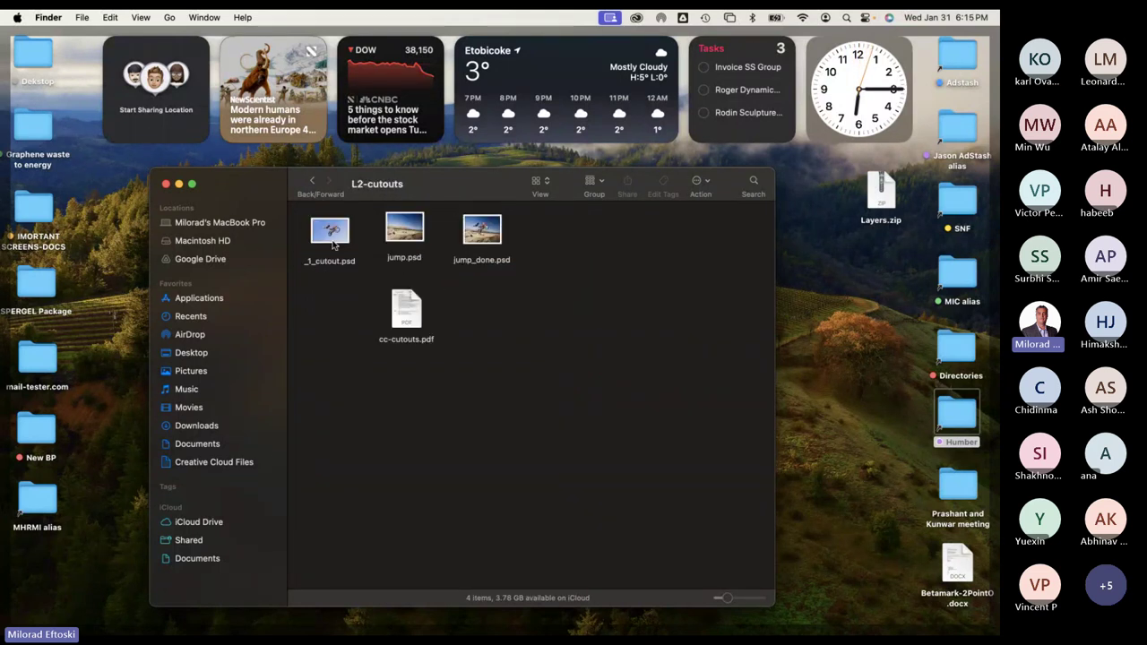
{"action": "left_click", "coordinate": [331, 234]}
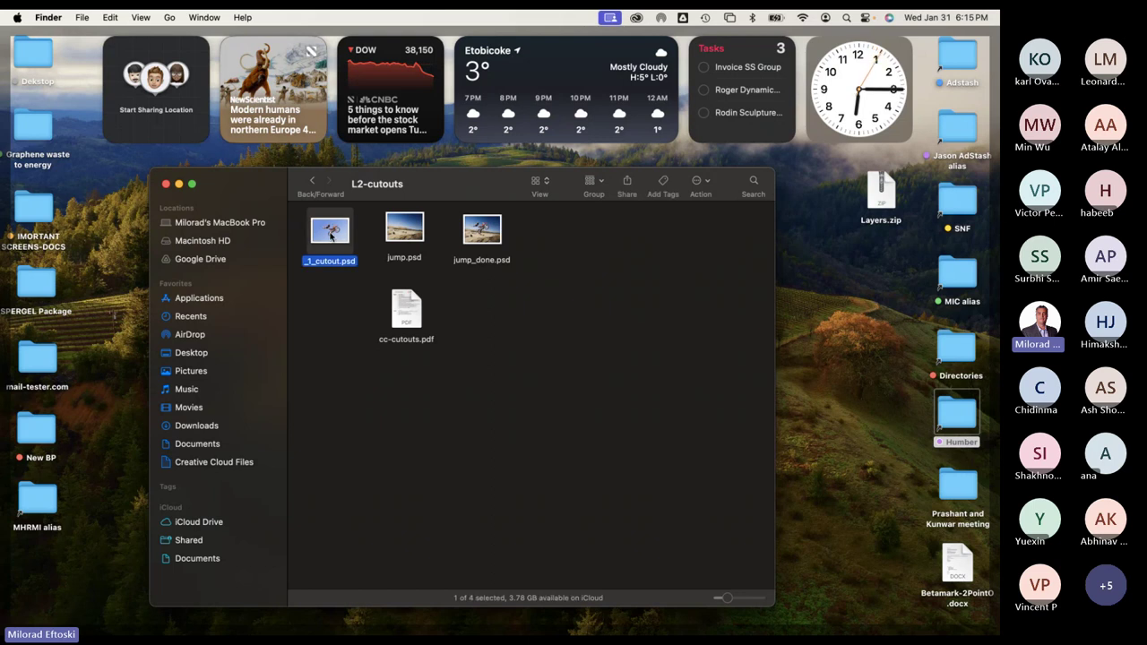
{"action": "key", "text": "space"}
{"action": "key", "text": "Right"}
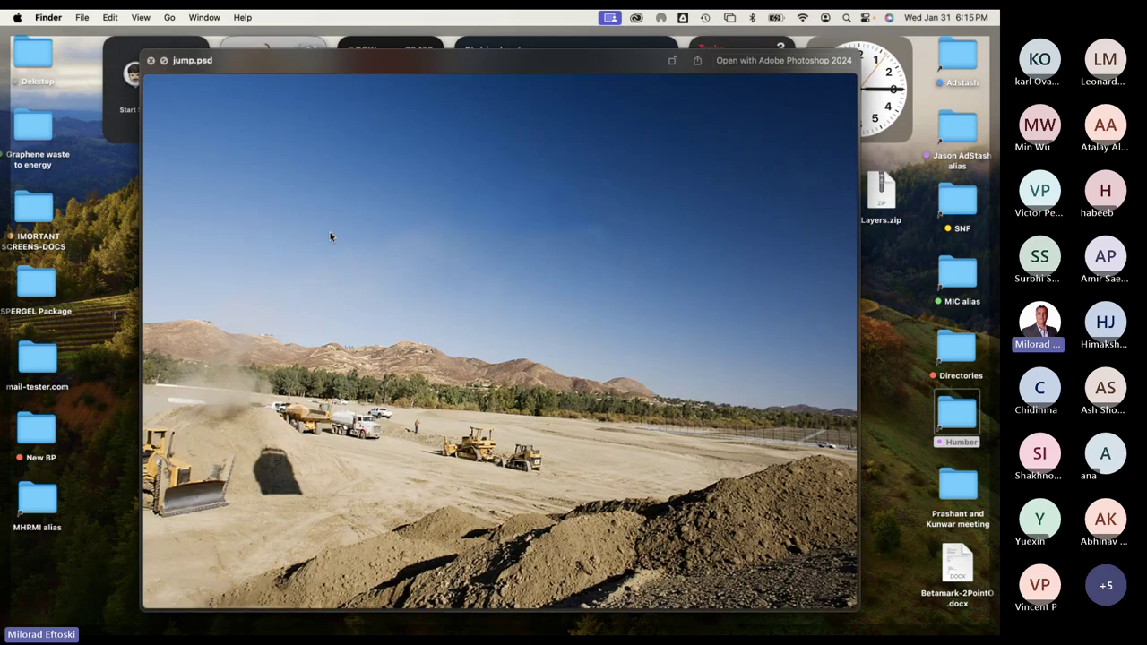
{"action": "key", "text": "Right"}
{"action": "key", "text": "space"}
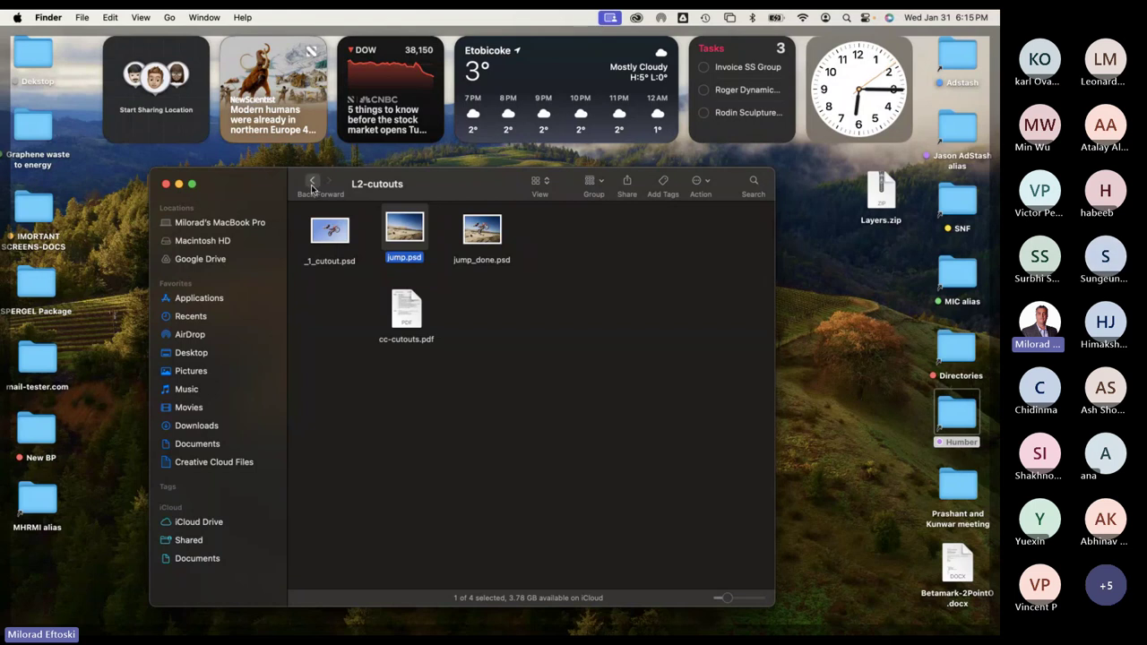
{"action": "left_click", "coordinate": [312, 180]}
In L4-ripped, preview rippedTorn.psd and rippedTorn_done.psd, then go back to Class Three.
{"action": "left_click", "coordinate": [477, 238]}
{"action": "double_click", "coordinate": [477, 239]}
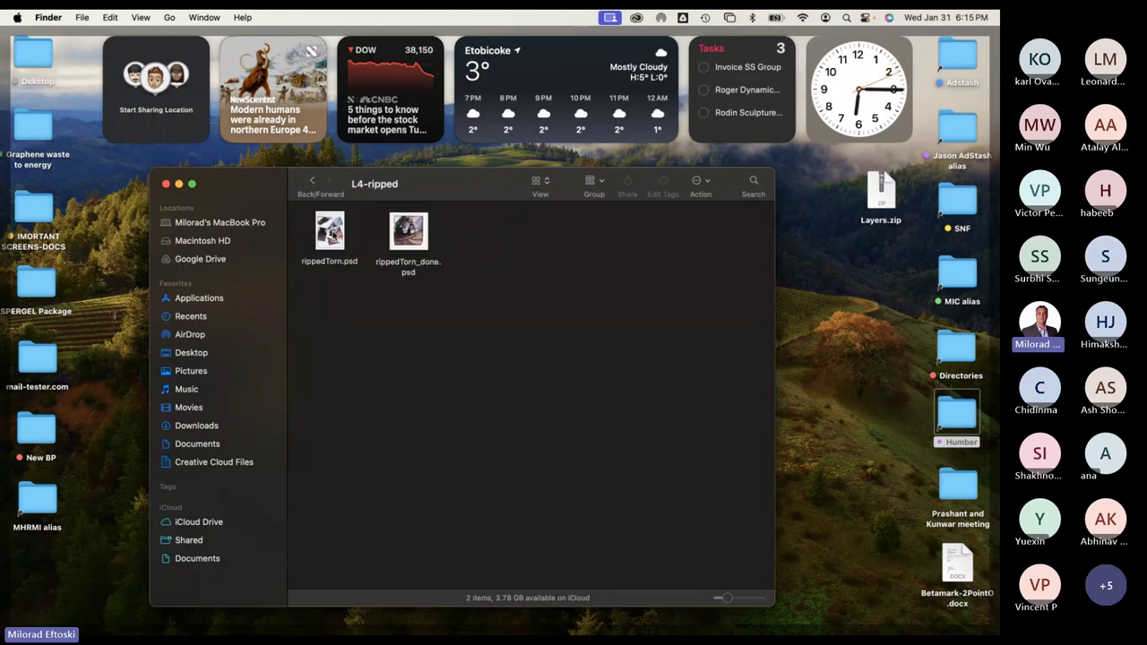
{"action": "left_click", "coordinate": [332, 234]}
{"action": "key", "text": "space"}
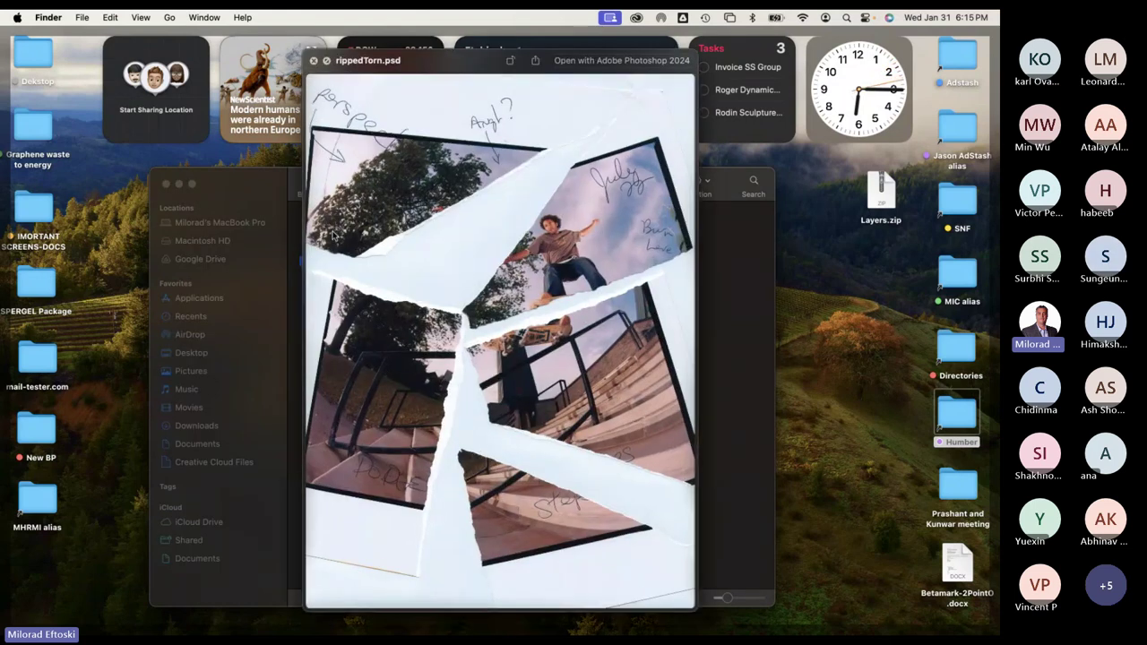
{"action": "key", "text": "Right"}
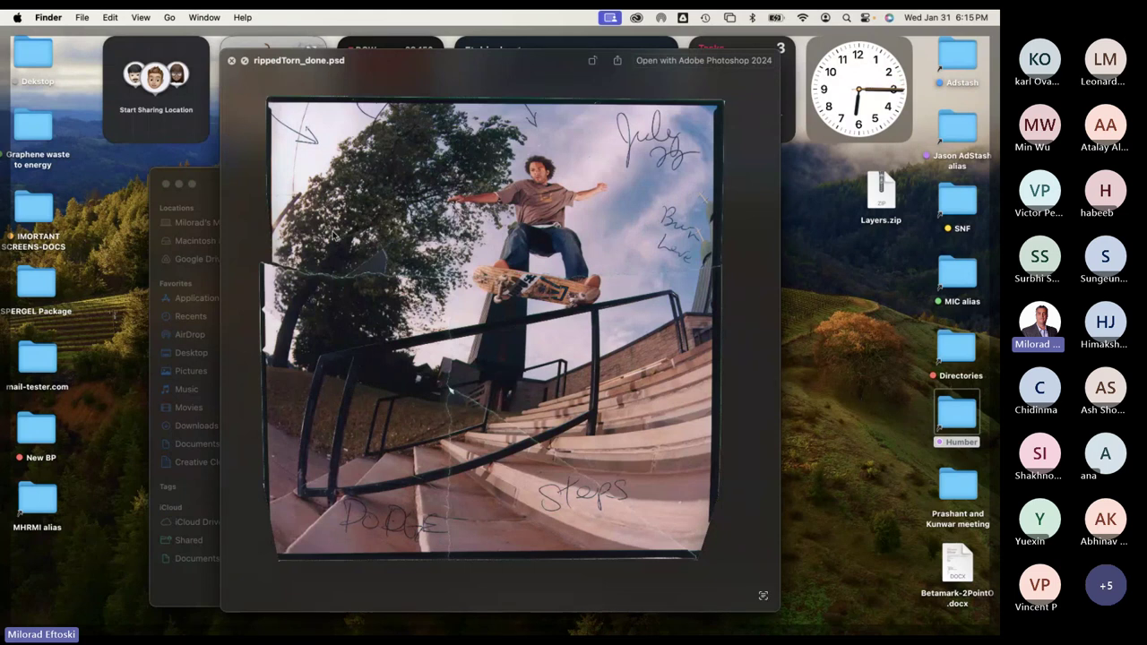
{"action": "key", "text": "space"}
{"action": "left_click", "coordinate": [517, 314]}
{"action": "left_click", "coordinate": [310, 182]}
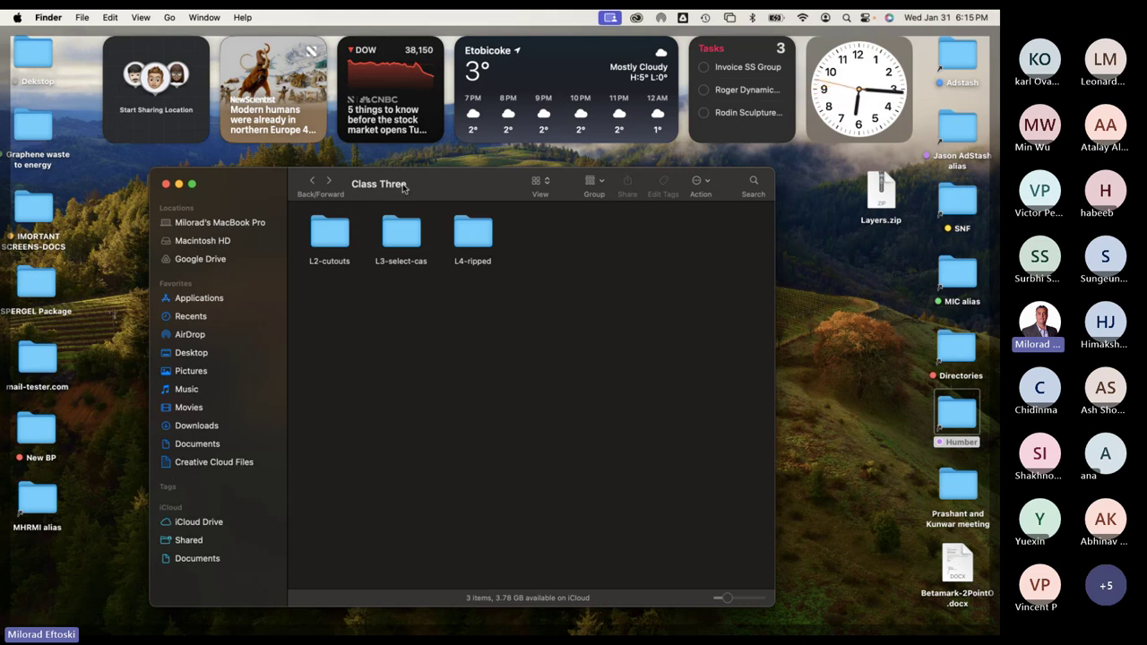
Extract Layers.zip and open the resulting Layers folder in an enlarged window.
{"action": "left_click", "coordinate": [165, 184]}
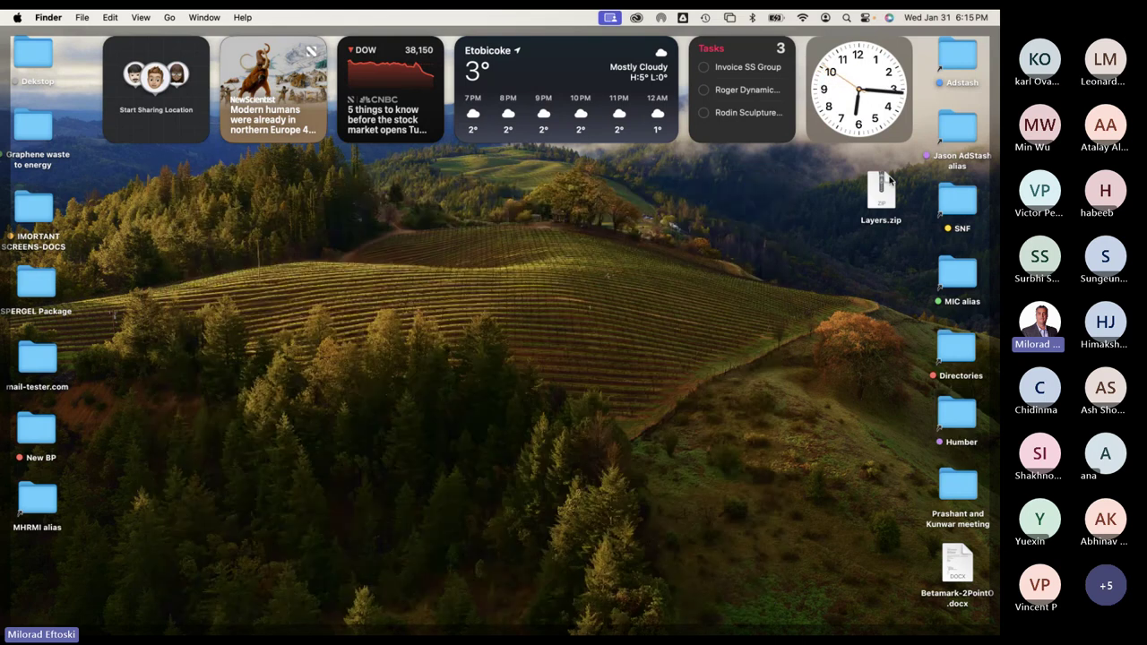
{"action": "double_click", "coordinate": [887, 179]}
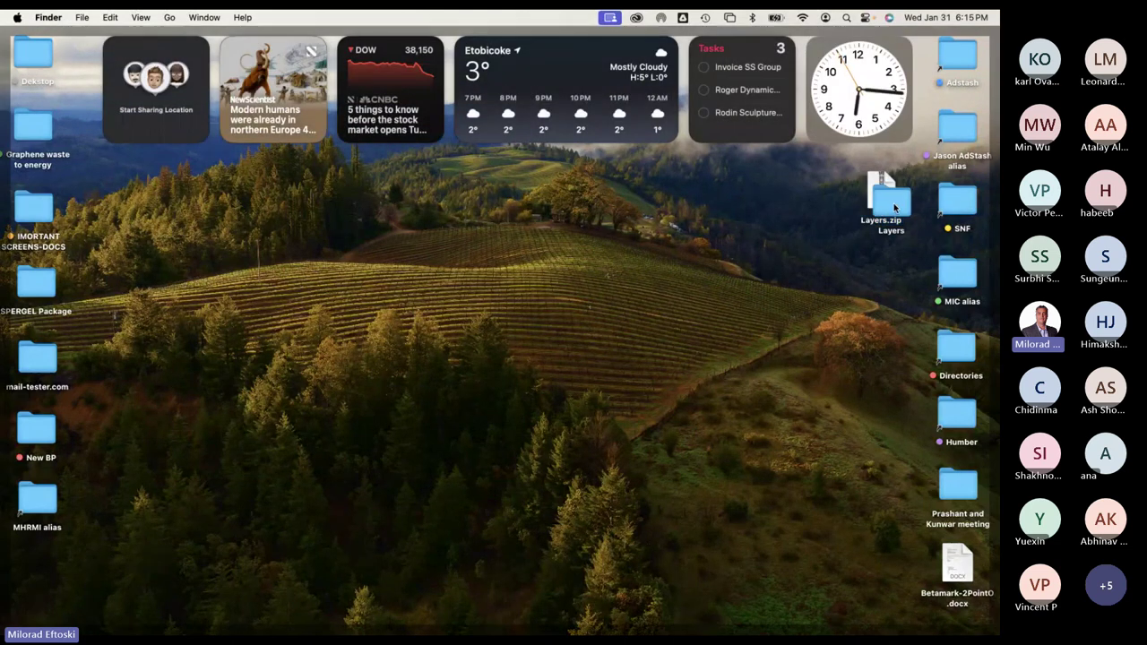
{"action": "left_click_drag", "start_coordinate": [890, 202], "coordinate": [887, 271]}
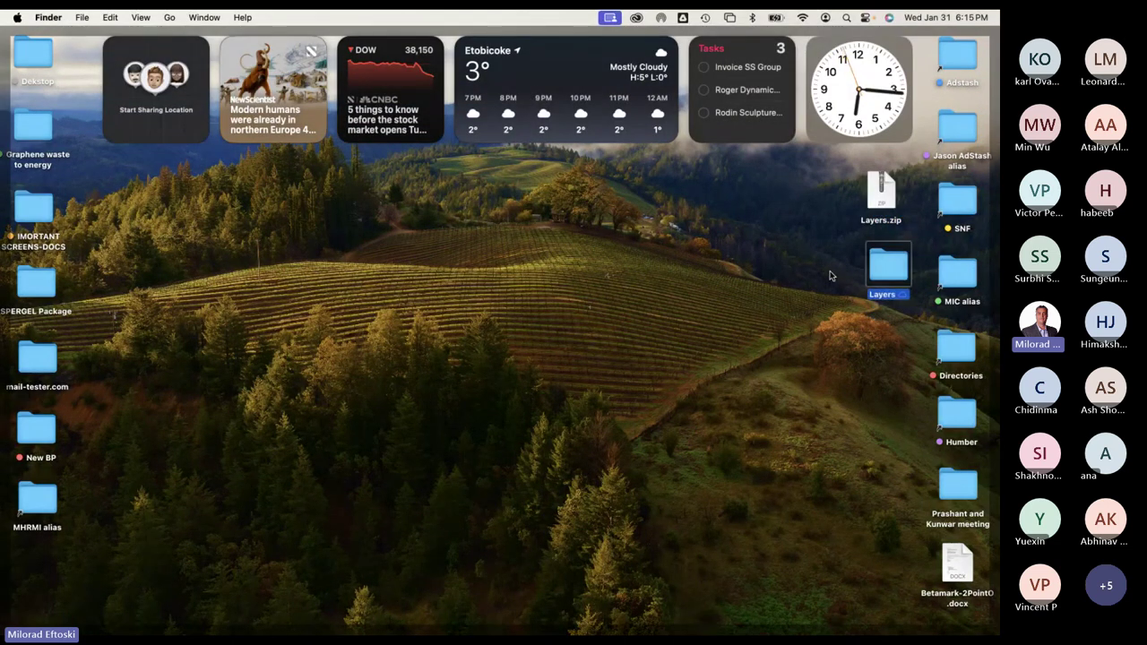
{"action": "double_click", "coordinate": [887, 272]}
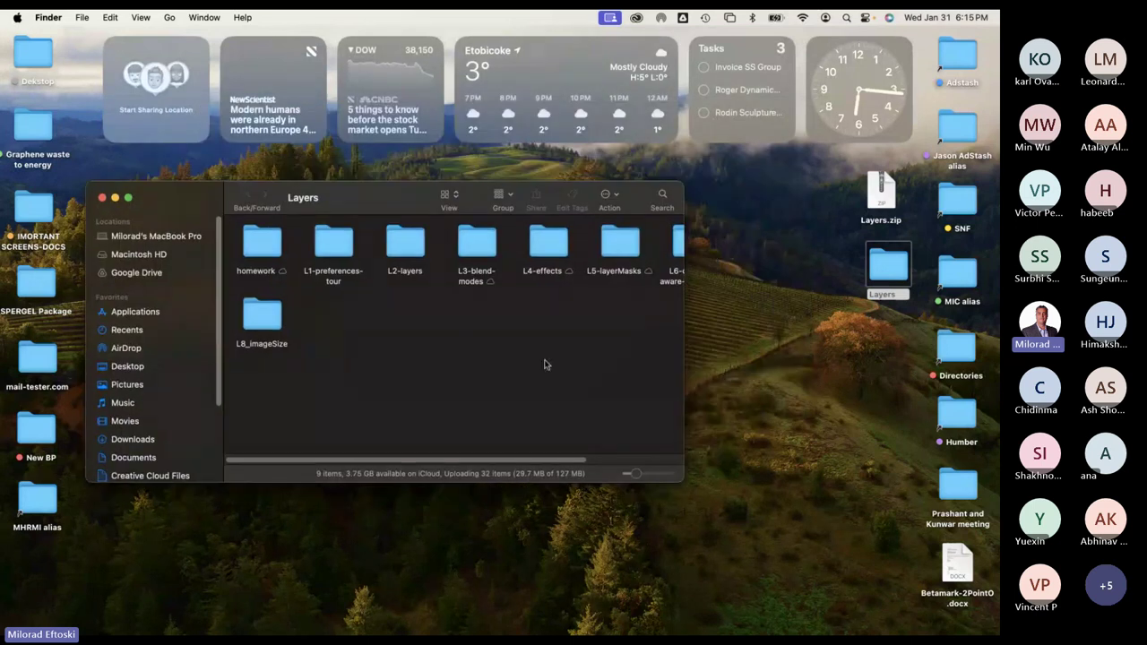
{"action": "left_click_drag", "start_coordinate": [683, 481], "coordinate": [878, 545]}
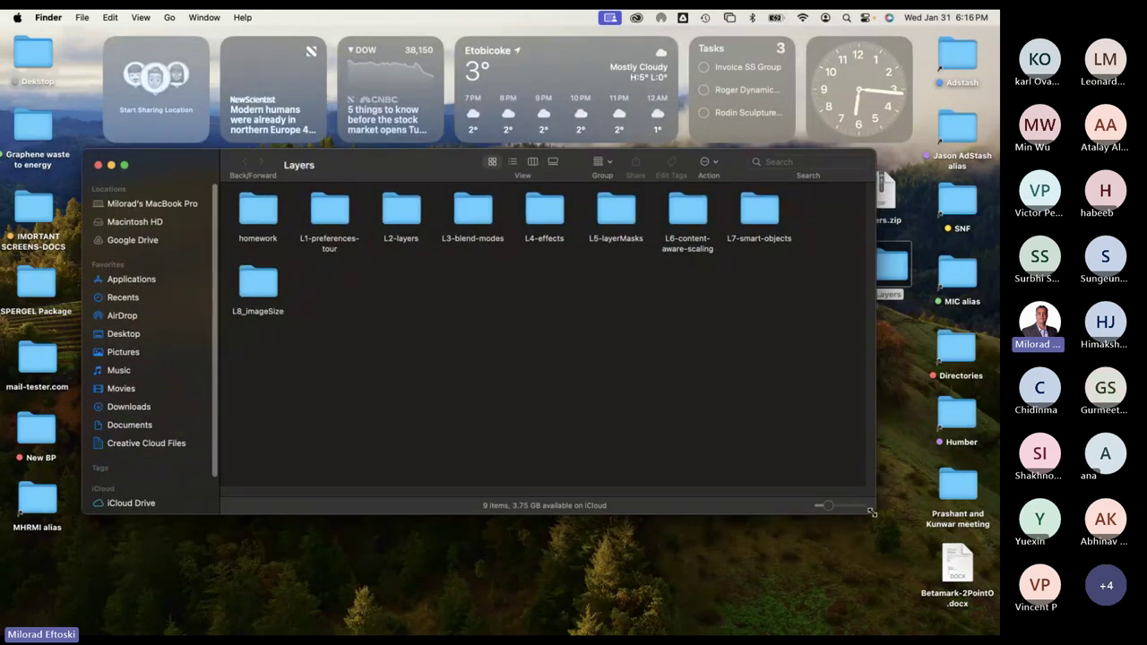
{"action": "left_click_drag", "start_coordinate": [877, 527], "coordinate": [909, 579]}
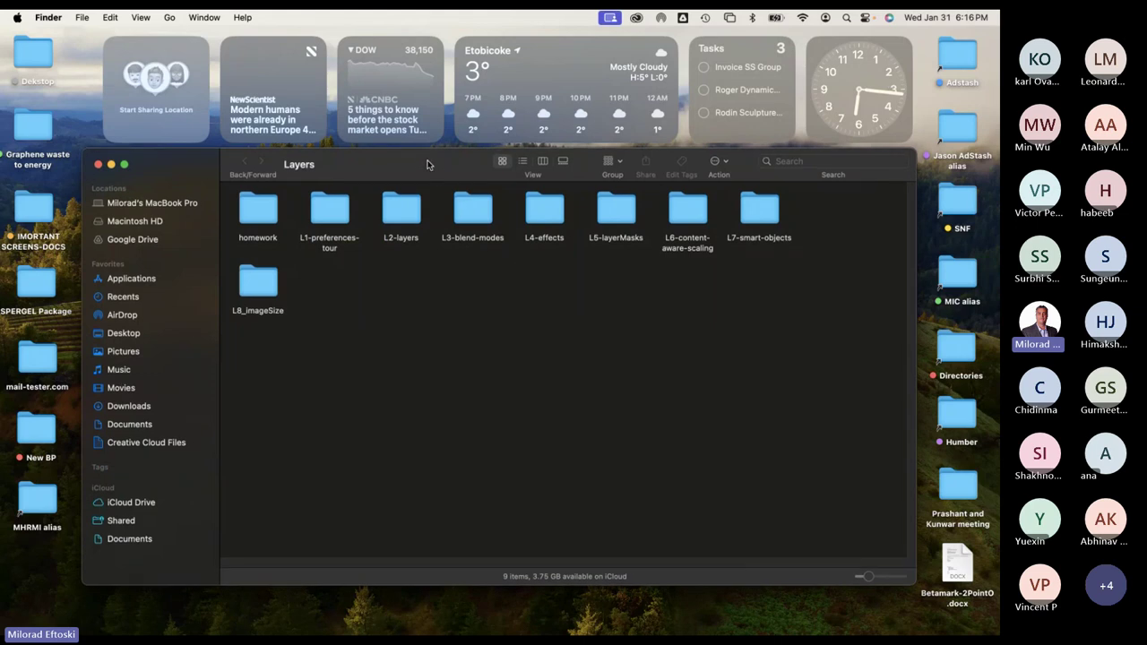
Open the homework folder and its homework-layers-create-scene.psd file in Photoshop.
{"action": "left_click", "coordinate": [266, 222]}
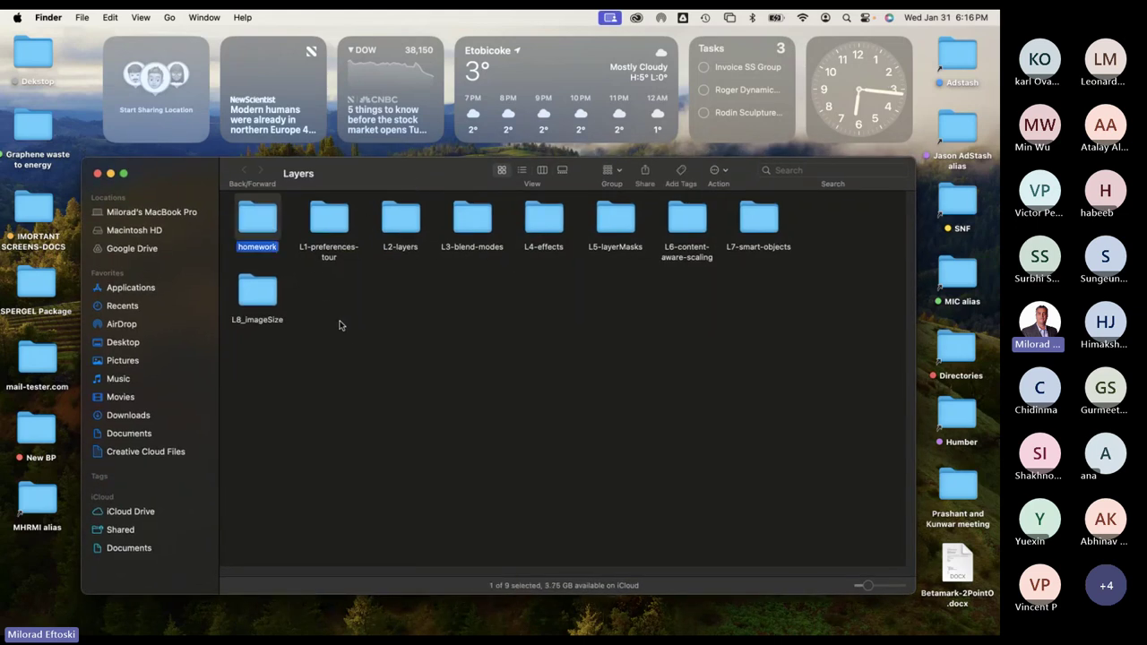
{"action": "double_click", "coordinate": [260, 227]}
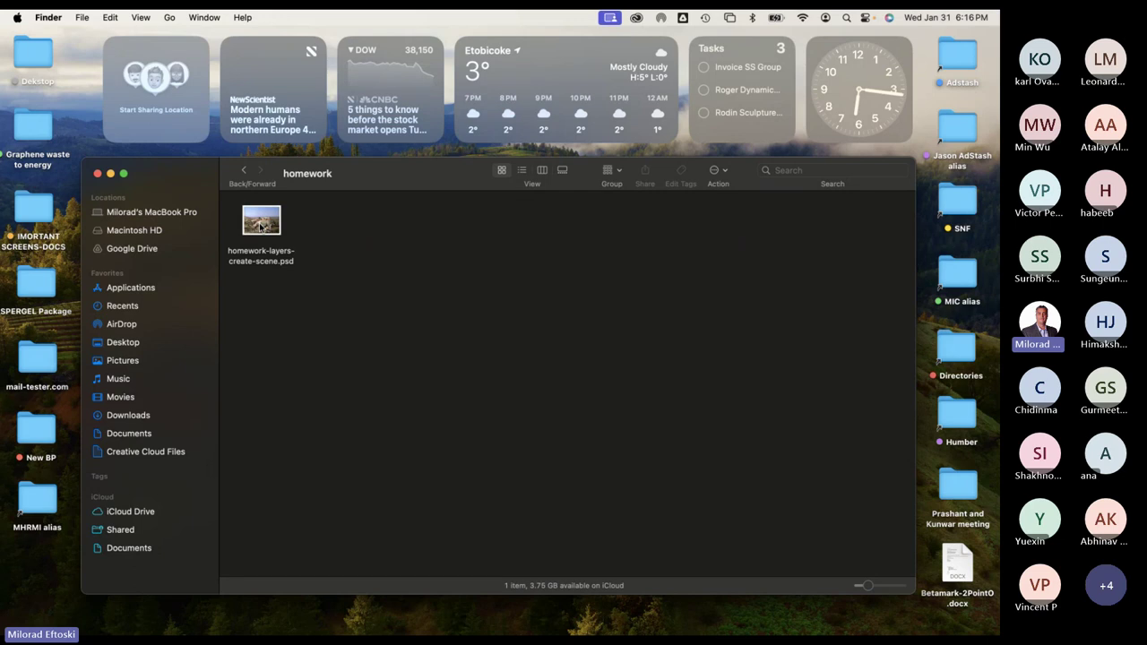
{"action": "left_click", "coordinate": [260, 224]}
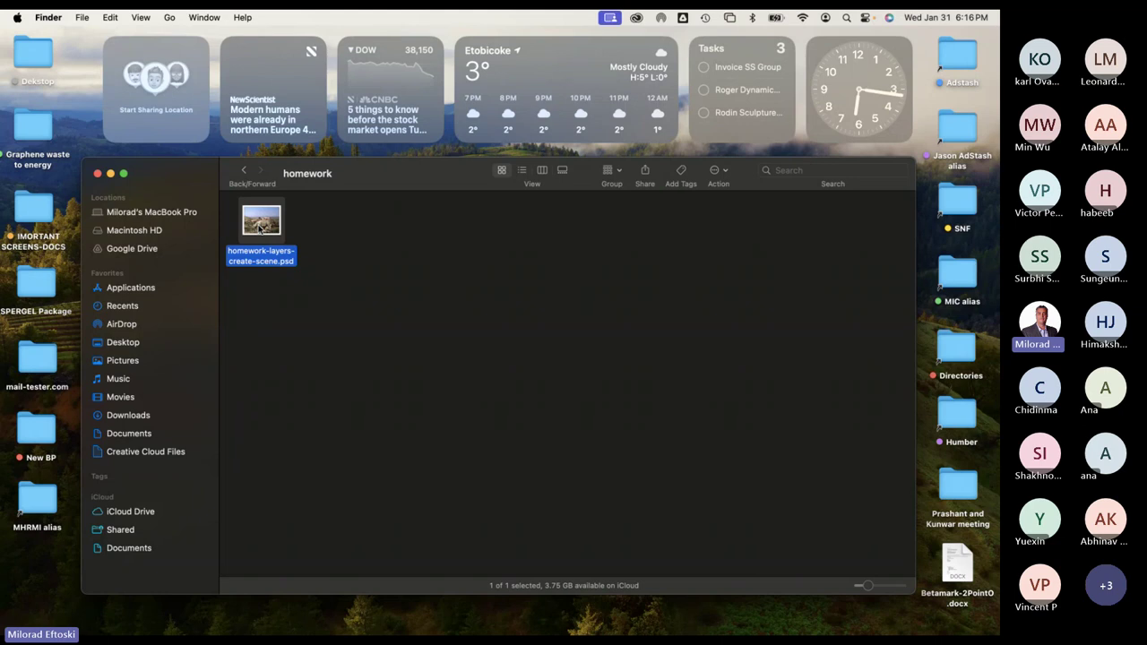
{"action": "left_click", "coordinate": [408, 328]}
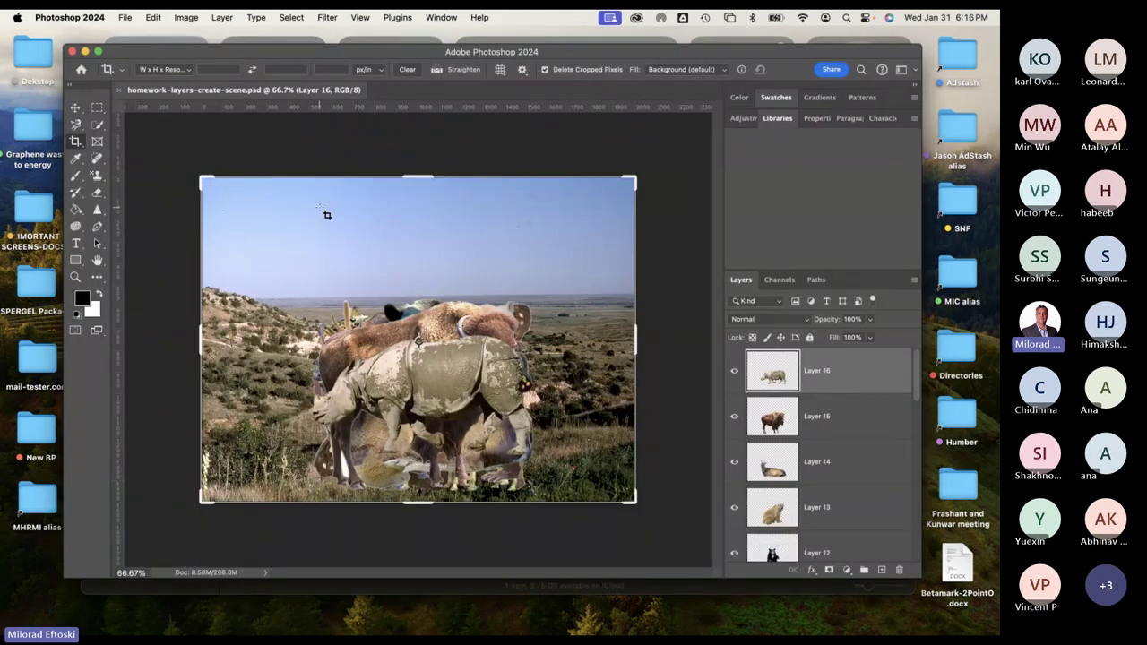
Collapse the Libraries panel and select the Move tool with Auto-Select set to Layer.
{"action": "left_click", "coordinate": [781, 124]}
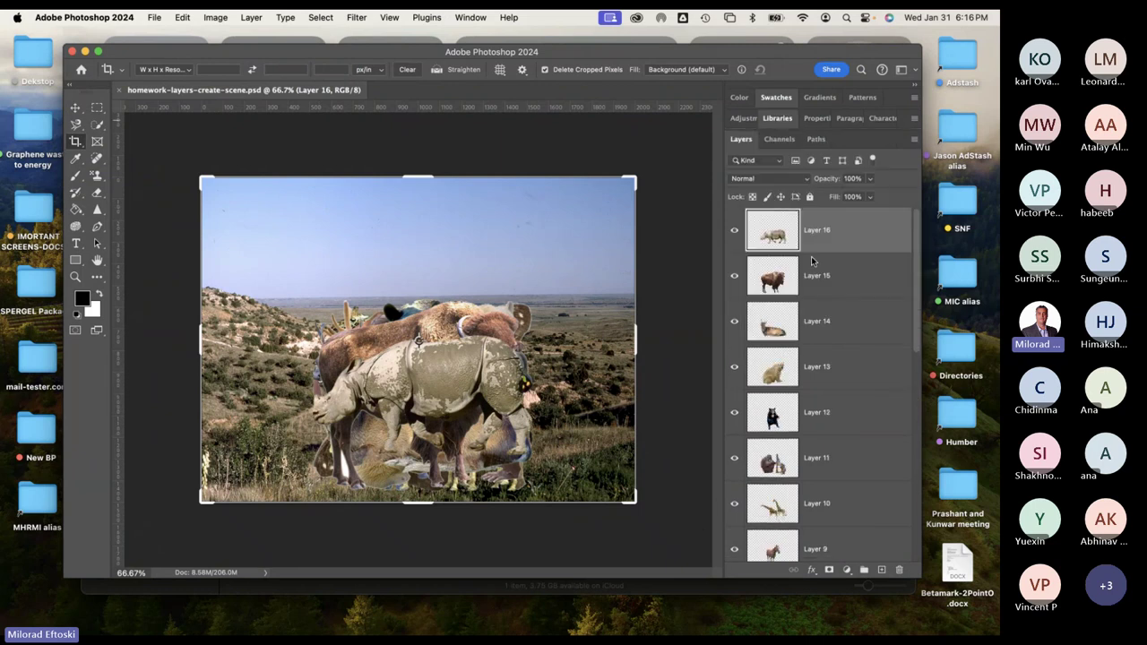
{"action": "scroll", "coordinate": [816, 296], "scroll_direction": "down", "scroll_amount": 5}
{"action": "scroll", "coordinate": [832, 384], "scroll_direction": "up", "scroll_amount": 5}
{"action": "left_click", "coordinate": [76, 107]}
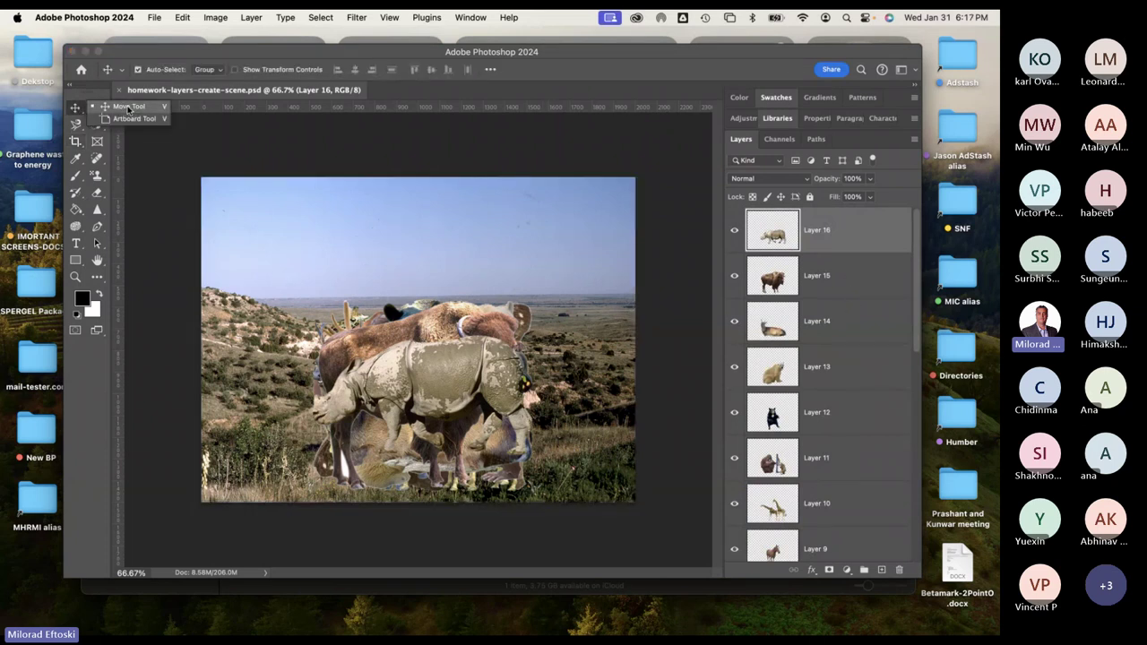
{"action": "left_click", "coordinate": [116, 108]}
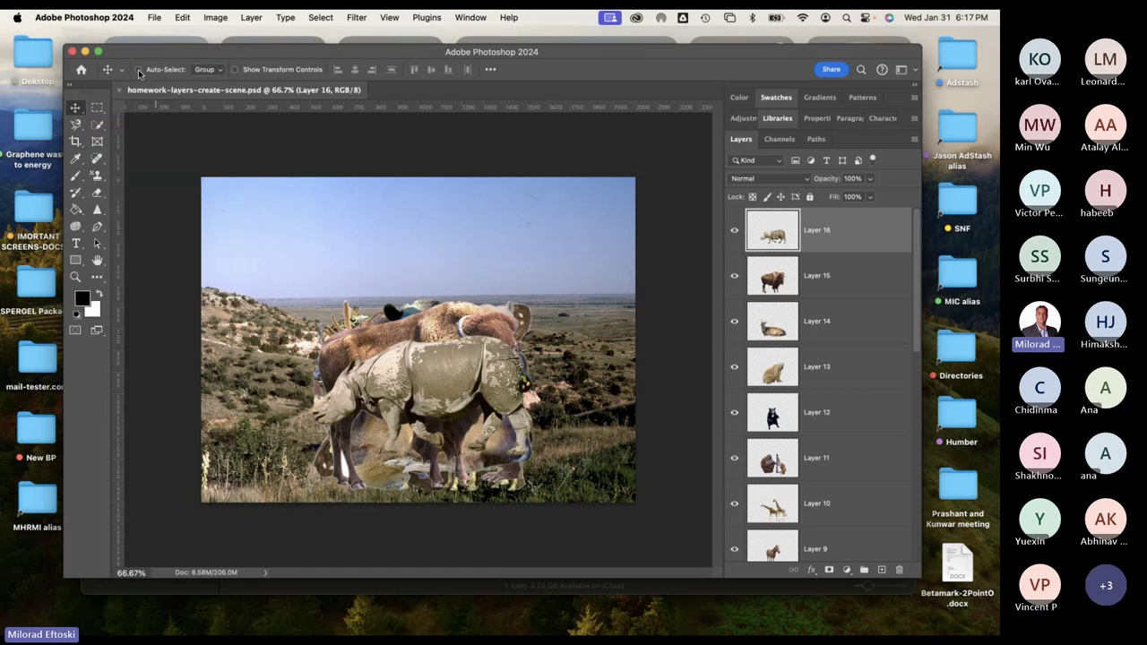
{"action": "left_click", "coordinate": [206, 77]}
{"action": "left_click", "coordinate": [206, 84]}
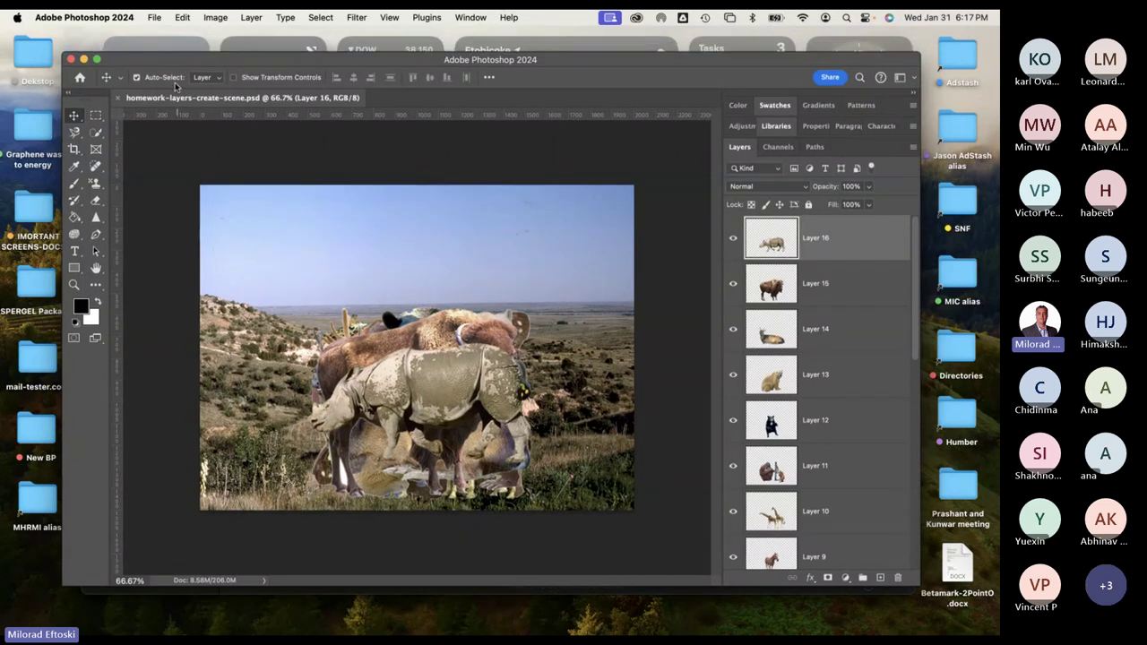
Drag the rhino up onto the bison's back in the scene.
{"action": "mouse_move", "coordinate": [219, 65]}
{"action": "left_mouse_down"}
{"action": "mouse_move", "coordinate": [204, 70]}
{"action": "mouse_move", "coordinate": [221, 76]}
{"action": "left_mouse_up"}
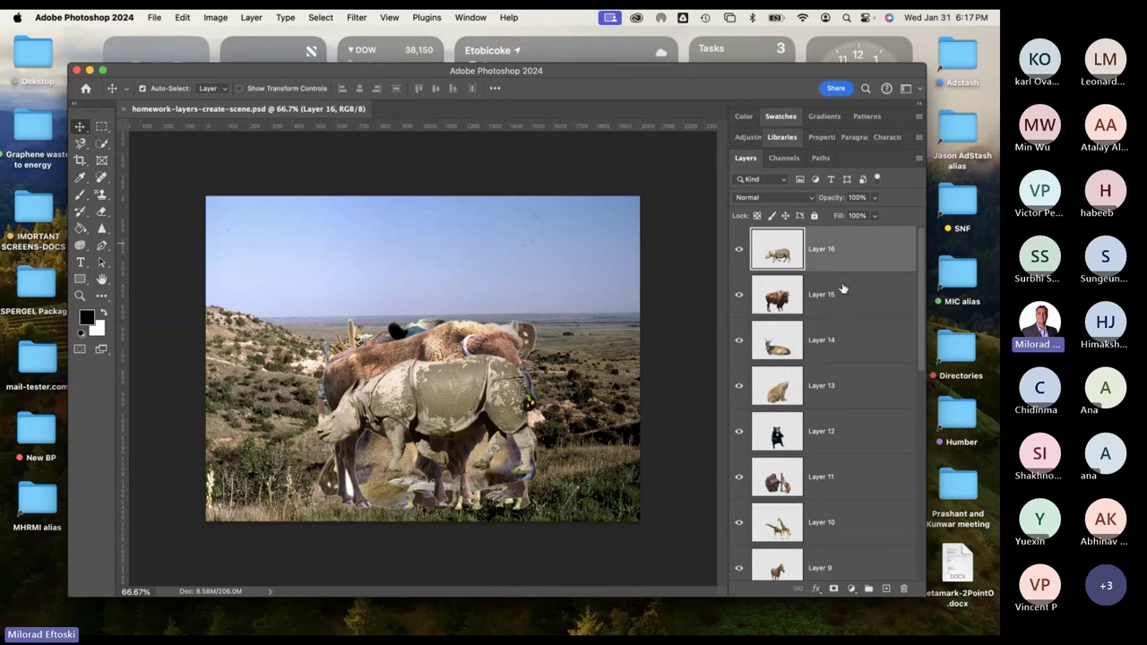
{"action": "left_click_drag", "start_coordinate": [461, 403], "coordinate": [511, 304]}
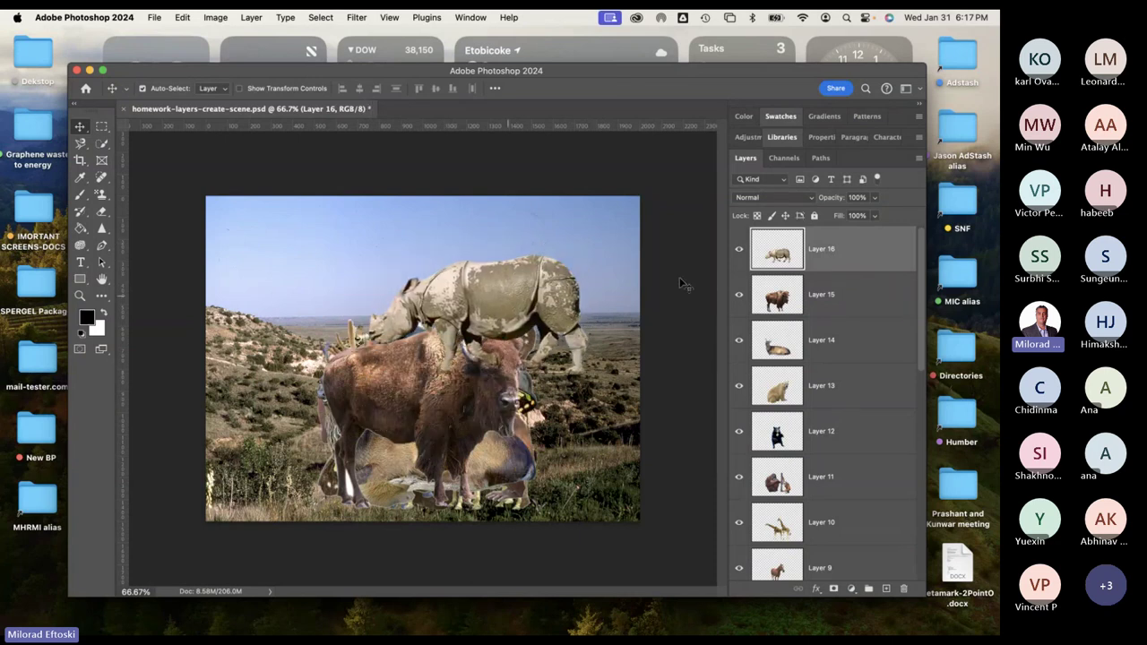
{"action": "left_click", "coordinate": [919, 159]}
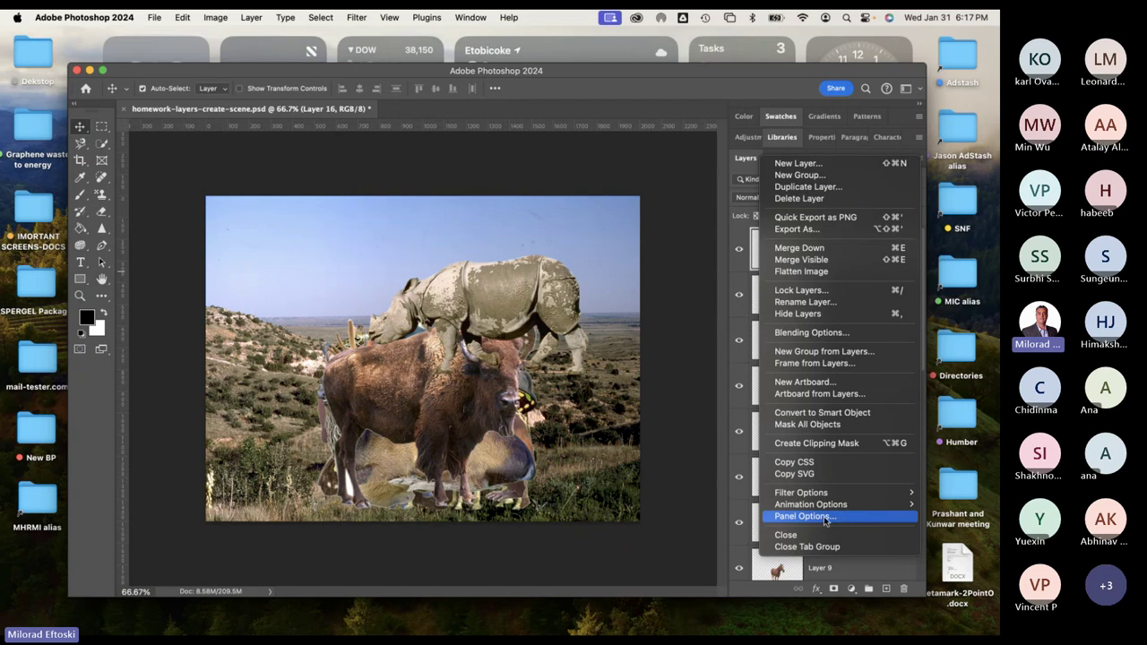
Set Layers panel thumbnails to medium size and move the rhino further up and right.
{"action": "left_click", "coordinate": [825, 518]}
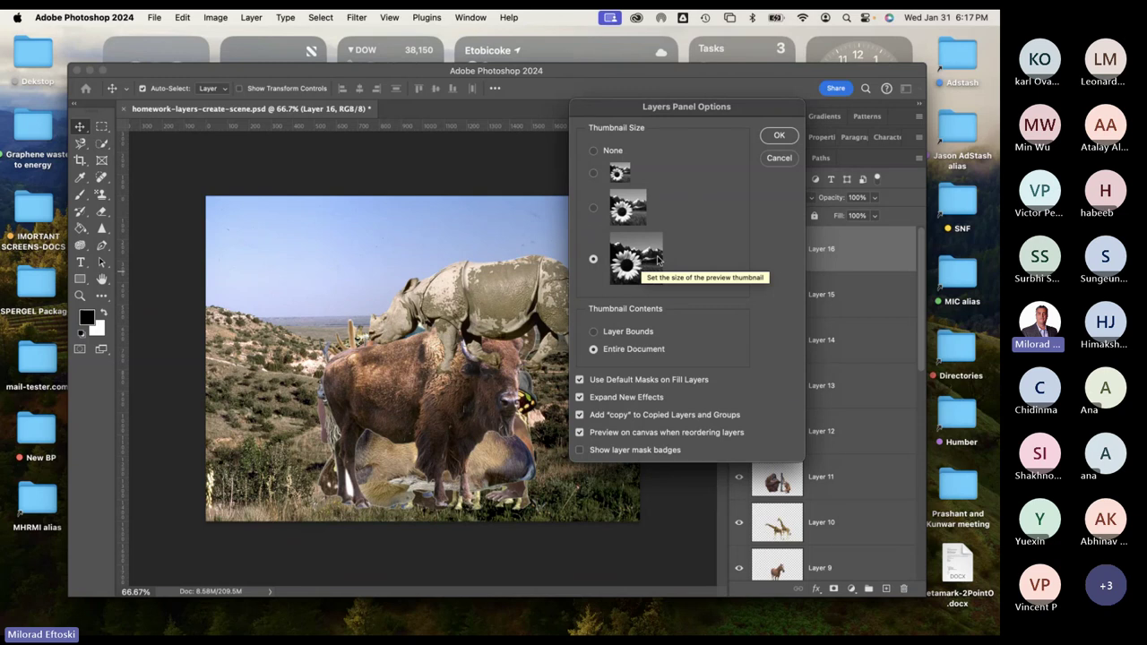
{"action": "left_click", "coordinate": [628, 209]}
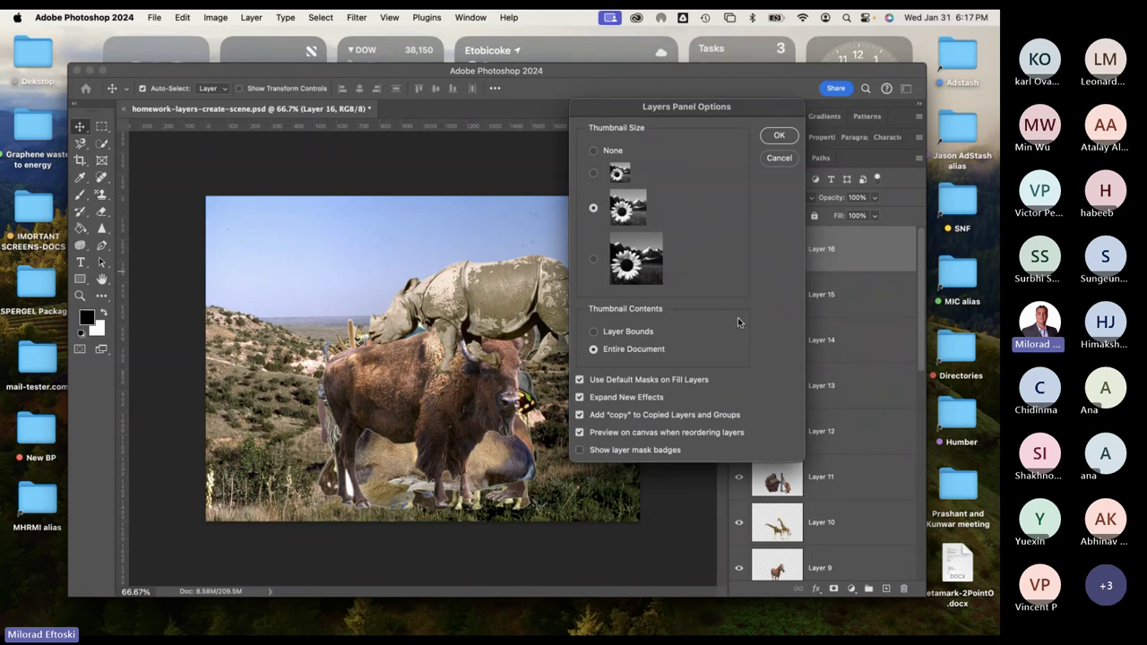
{"action": "left_click", "coordinate": [779, 138]}
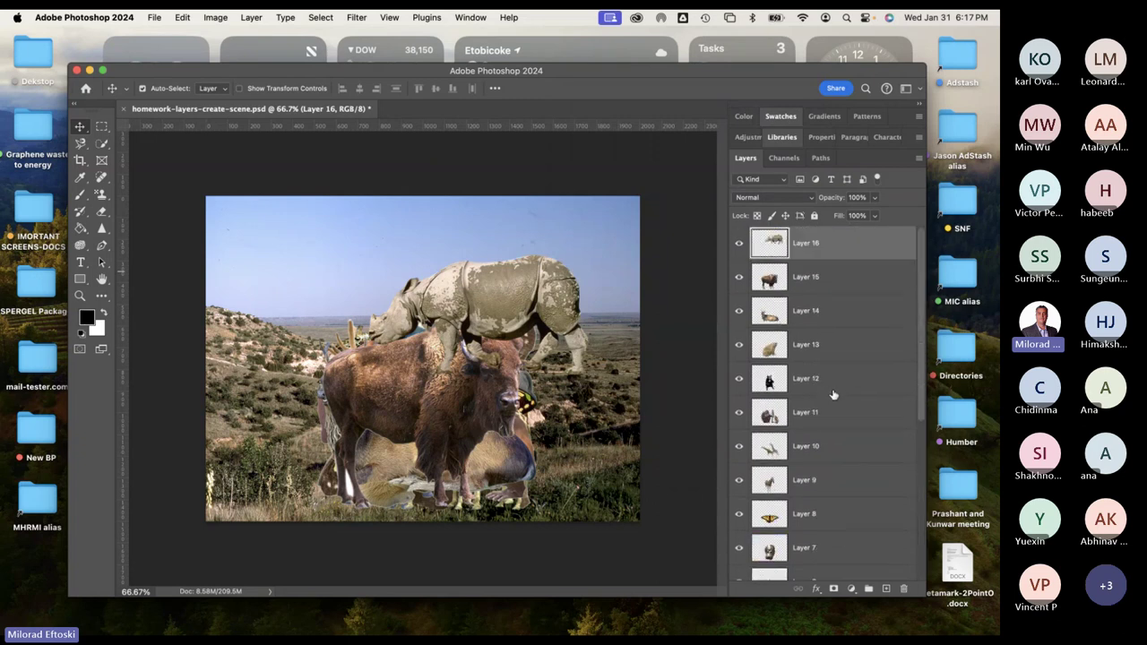
{"action": "left_click_drag", "start_coordinate": [531, 306], "coordinate": [528, 265]}
Toggle the rhino layer's visibility and leave it at Normal blend mode and 100% opacity.
{"action": "left_click", "coordinate": [739, 245]}
{"action": "left_click", "coordinate": [739, 245]}
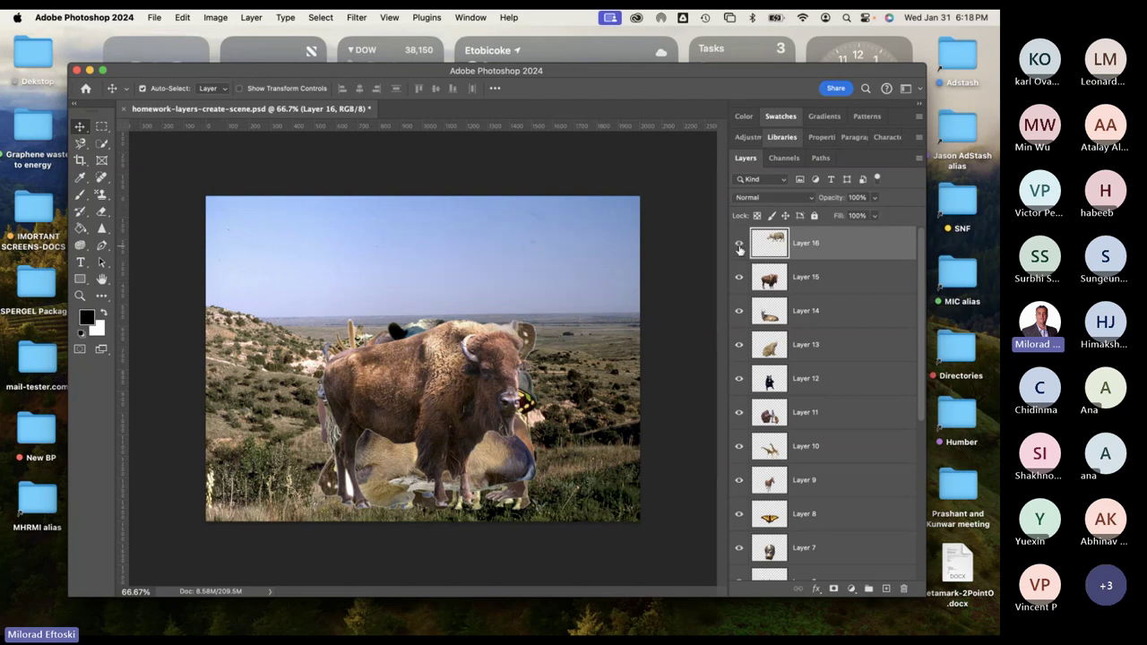
{"action": "left_click", "coordinate": [739, 245]}
{"action": "left_click", "coordinate": [739, 245]}
{"action": "left_click", "coordinate": [809, 195]}
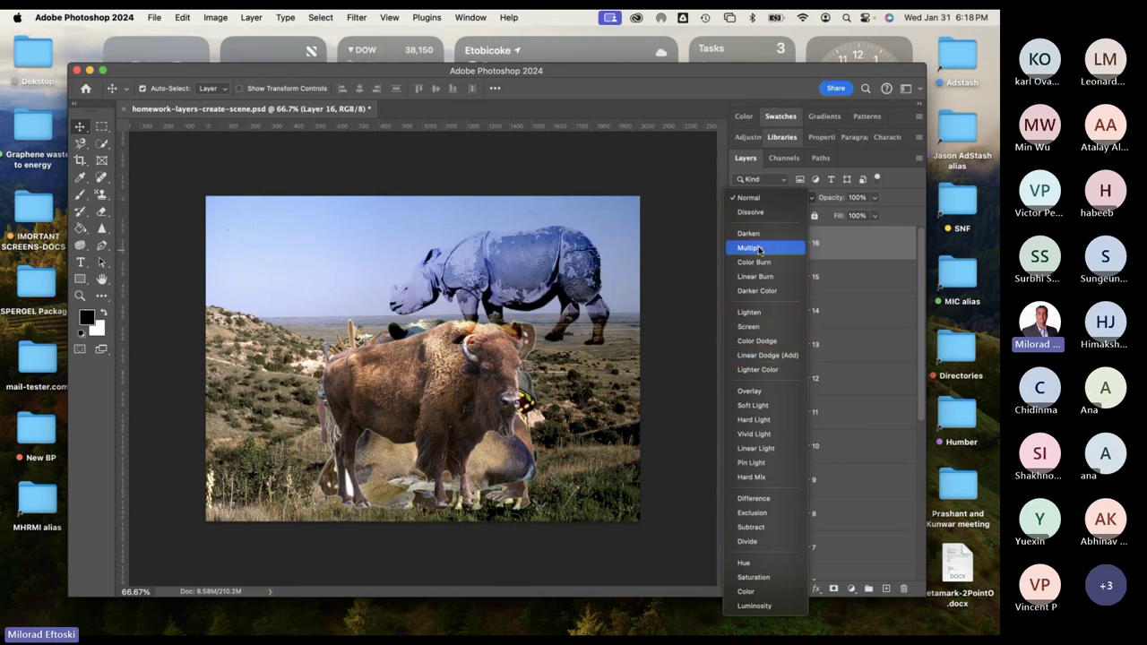
{"action": "left_click", "coordinate": [762, 198]}
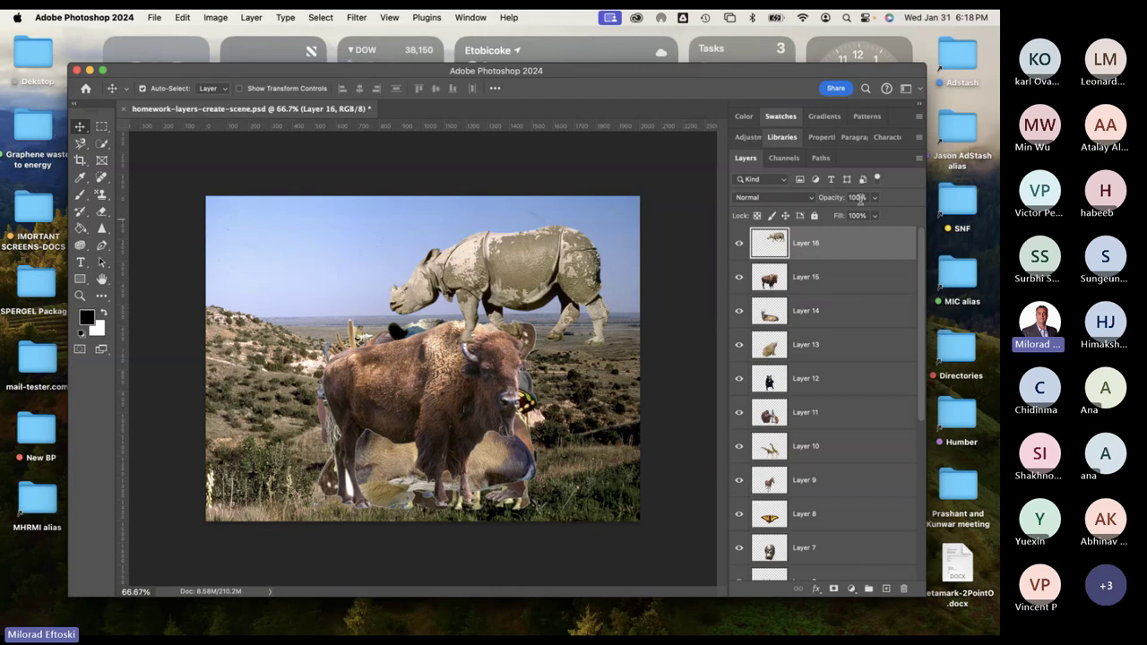
{"action": "left_click", "coordinate": [874, 197]}
{"action": "mouse_move", "coordinate": [875, 216]}
{"action": "left_mouse_down"}
{"action": "mouse_move", "coordinate": [844, 215]}
{"action": "mouse_move", "coordinate": [885, 215]}
{"action": "left_mouse_up"}
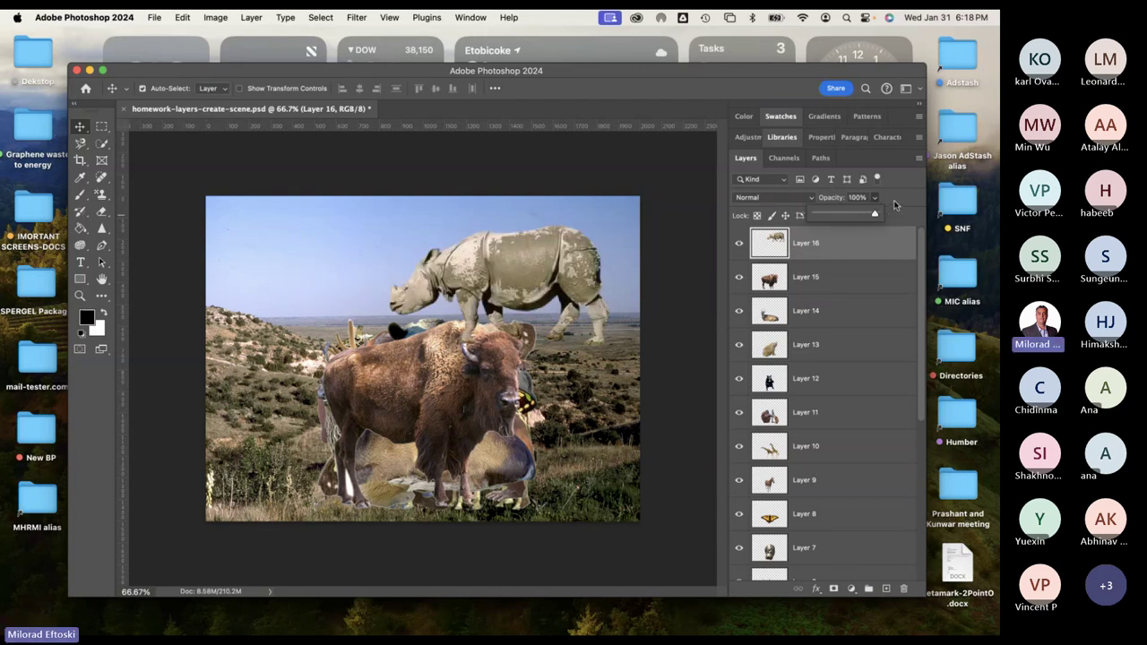
{"action": "left_click", "coordinate": [894, 205]}
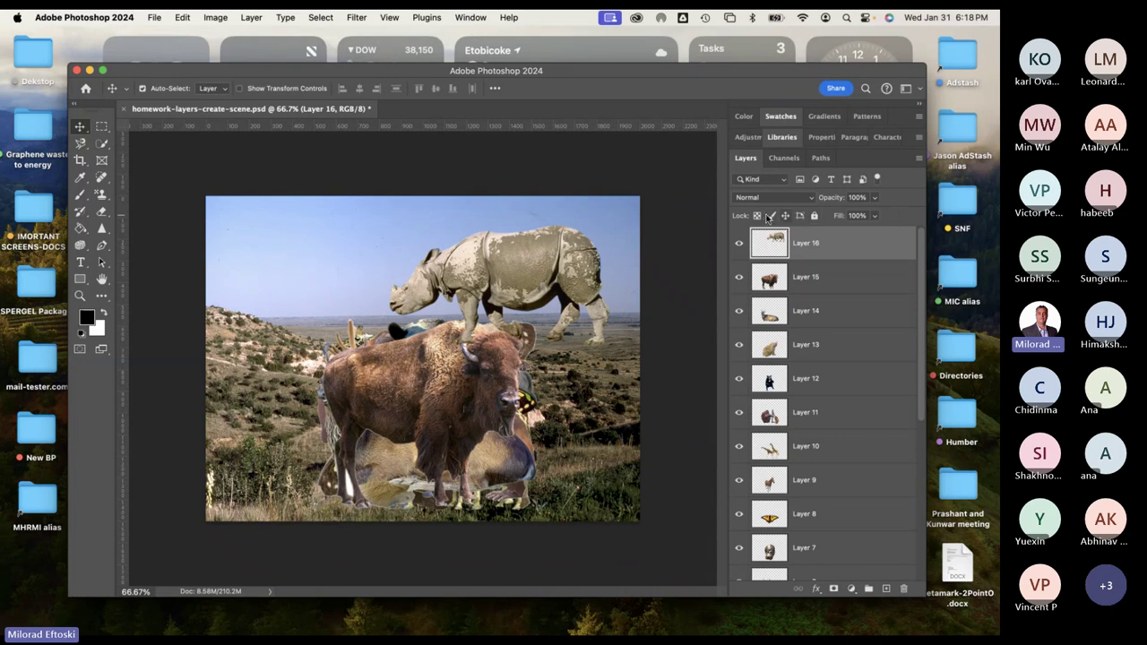
Switch the layer filter from Name and Effect to Kind to list all layers.
{"action": "left_click", "coordinate": [778, 184]}
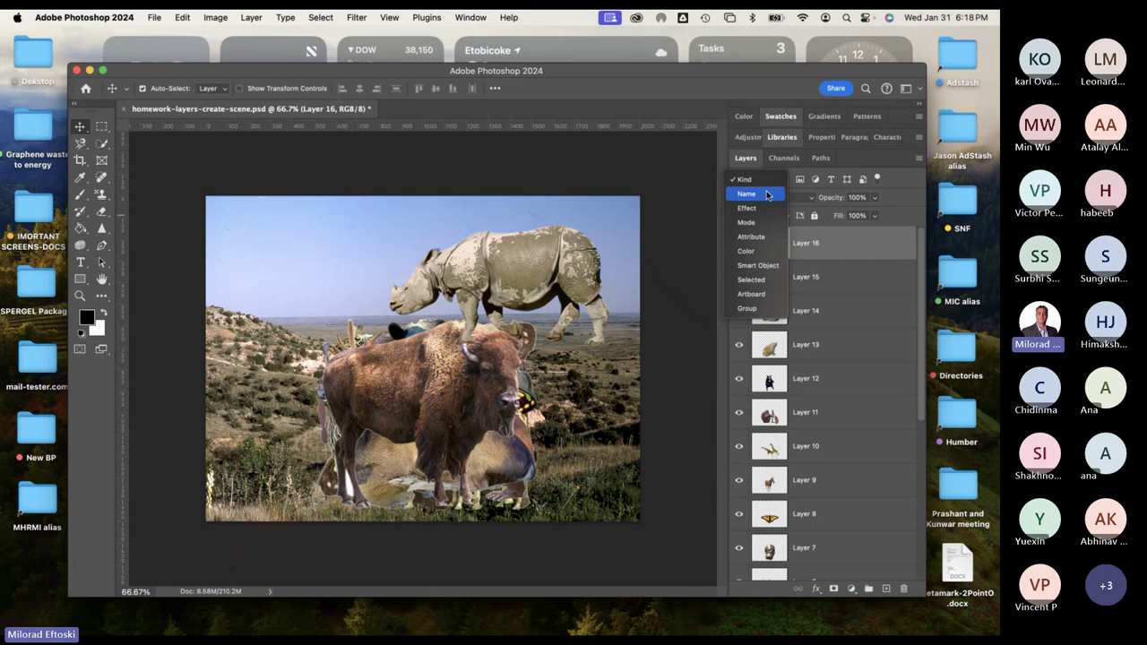
{"action": "left_click", "coordinate": [761, 195]}
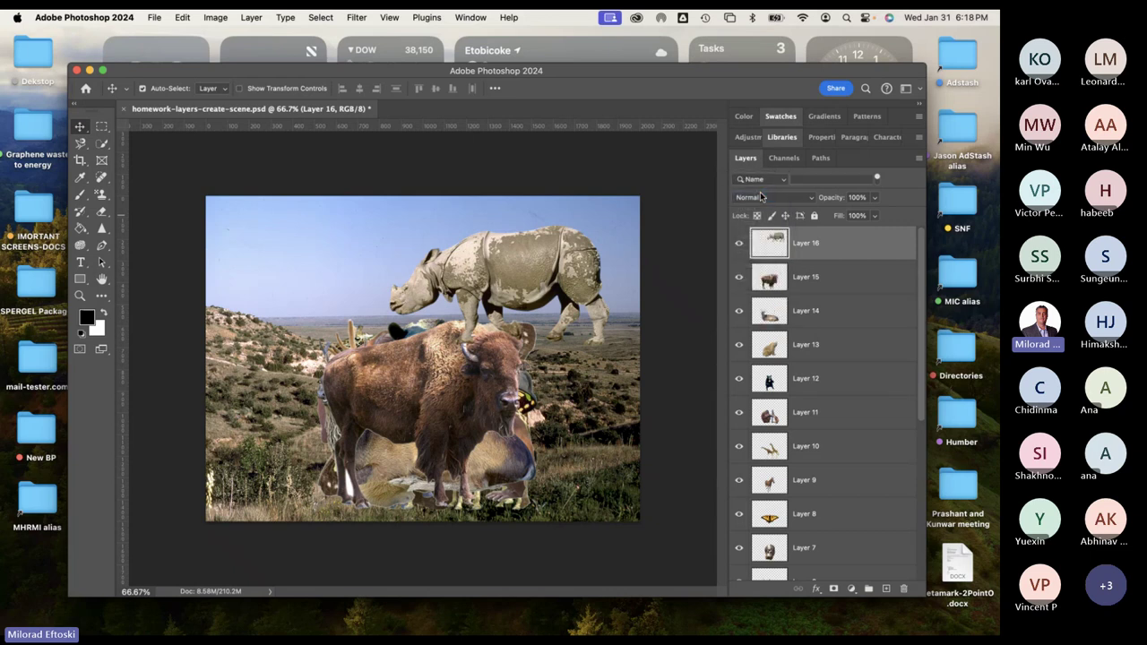
{"action": "left_click", "coordinate": [769, 182]}
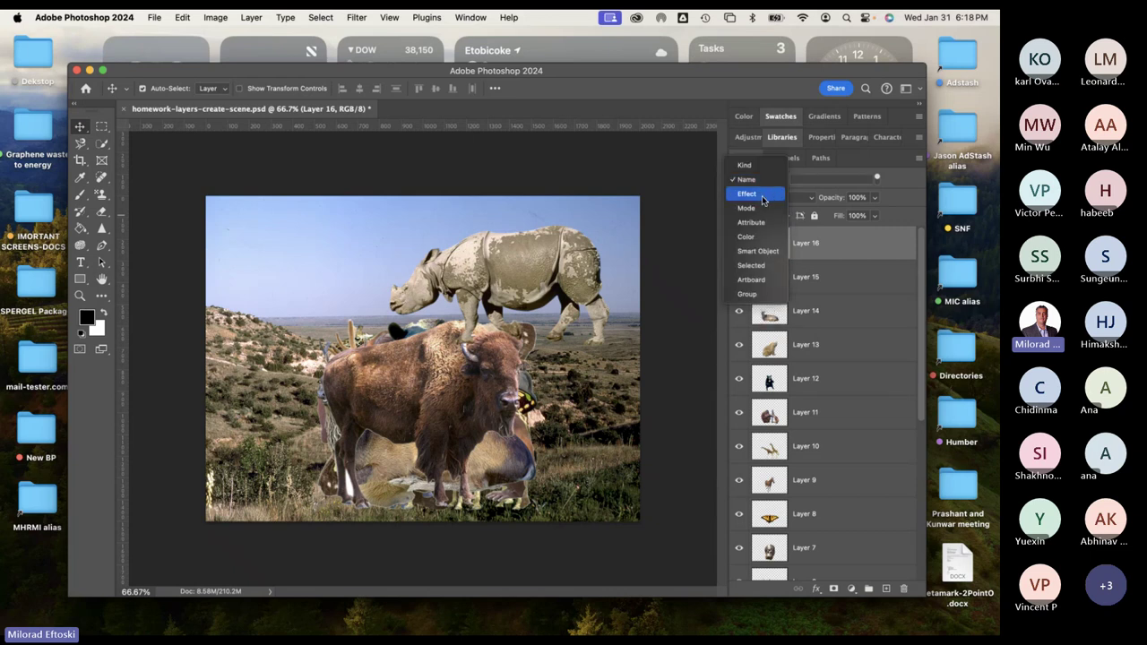
{"action": "left_click", "coordinate": [769, 192]}
{"action": "left_click", "coordinate": [769, 181]}
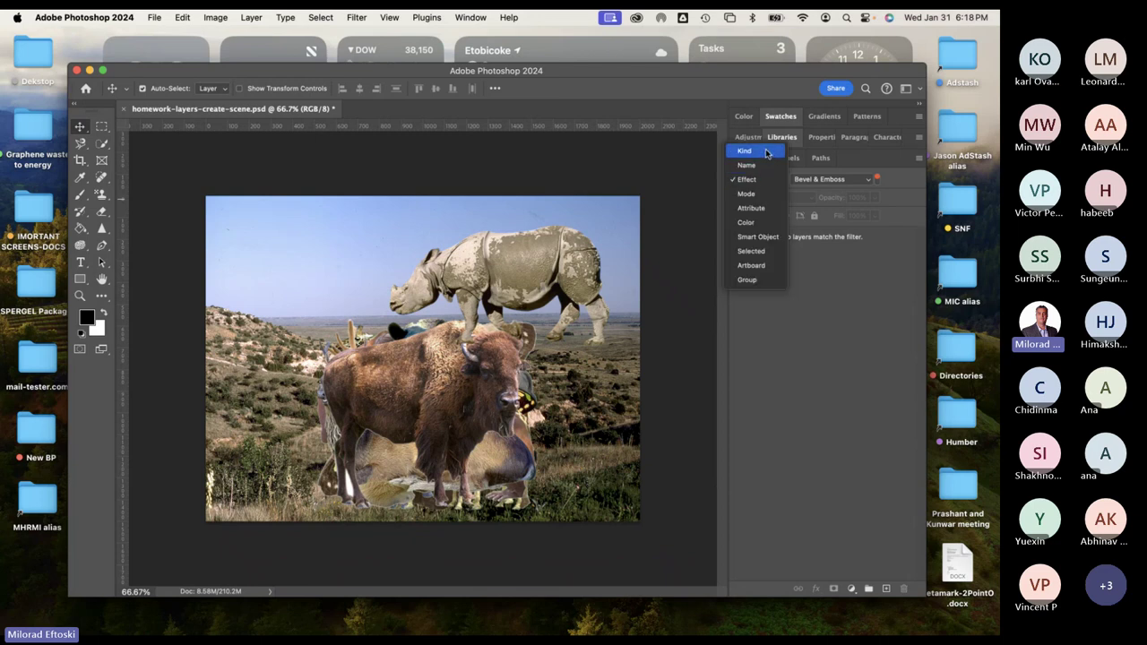
{"action": "left_click", "coordinate": [768, 154]}
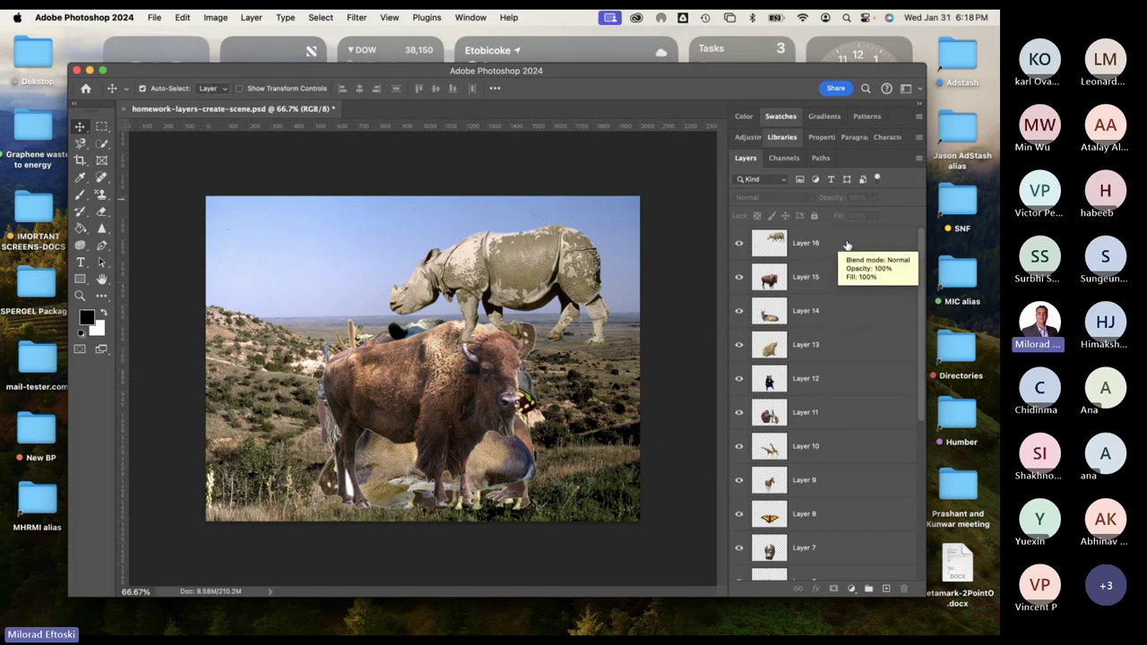
{"action": "double_click", "coordinate": [847, 245]}
{"action": "left_click_drag", "start_coordinate": [590, 101], "coordinate": [607, 141]}
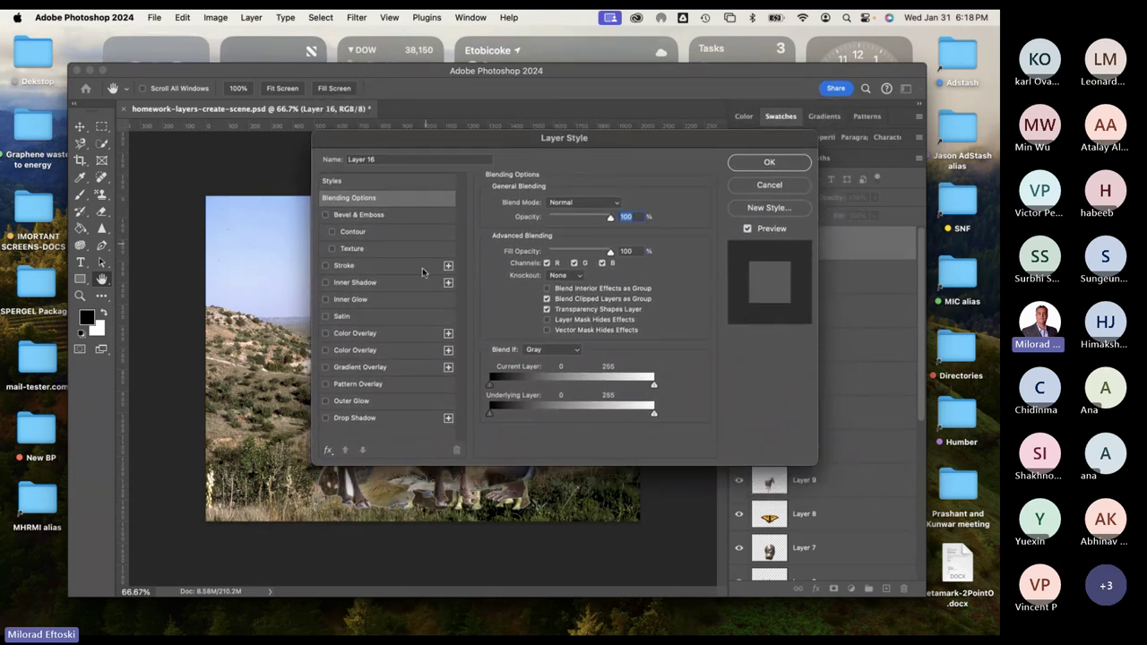
{"action": "left_click", "coordinate": [751, 184]}
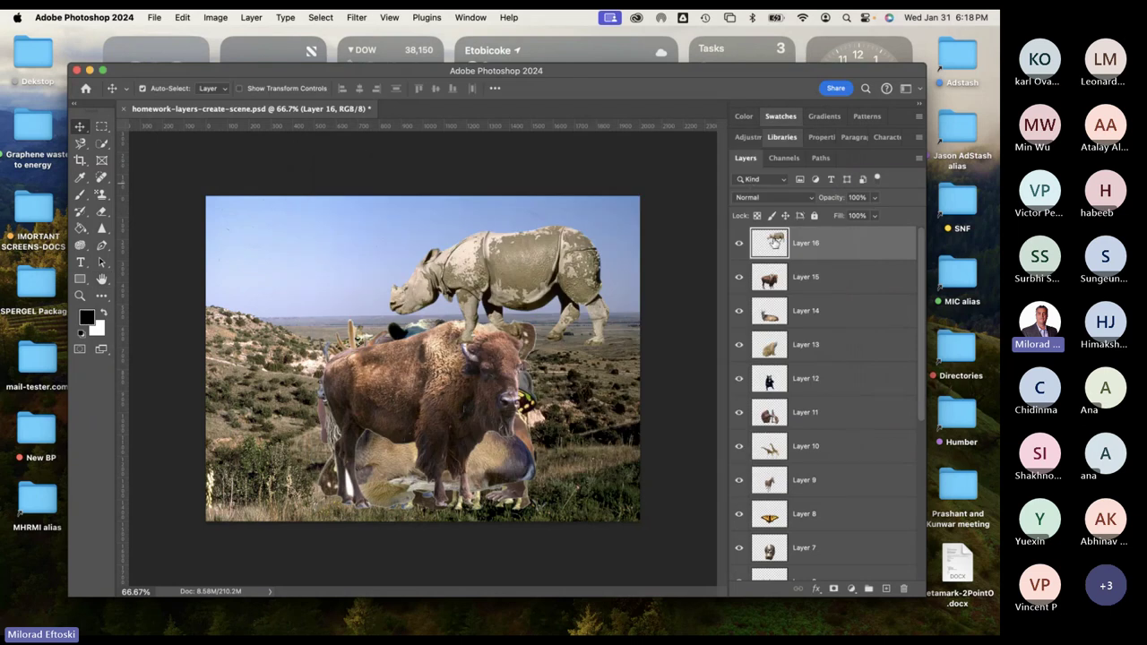
{"action": "double_click", "coordinate": [774, 244]}
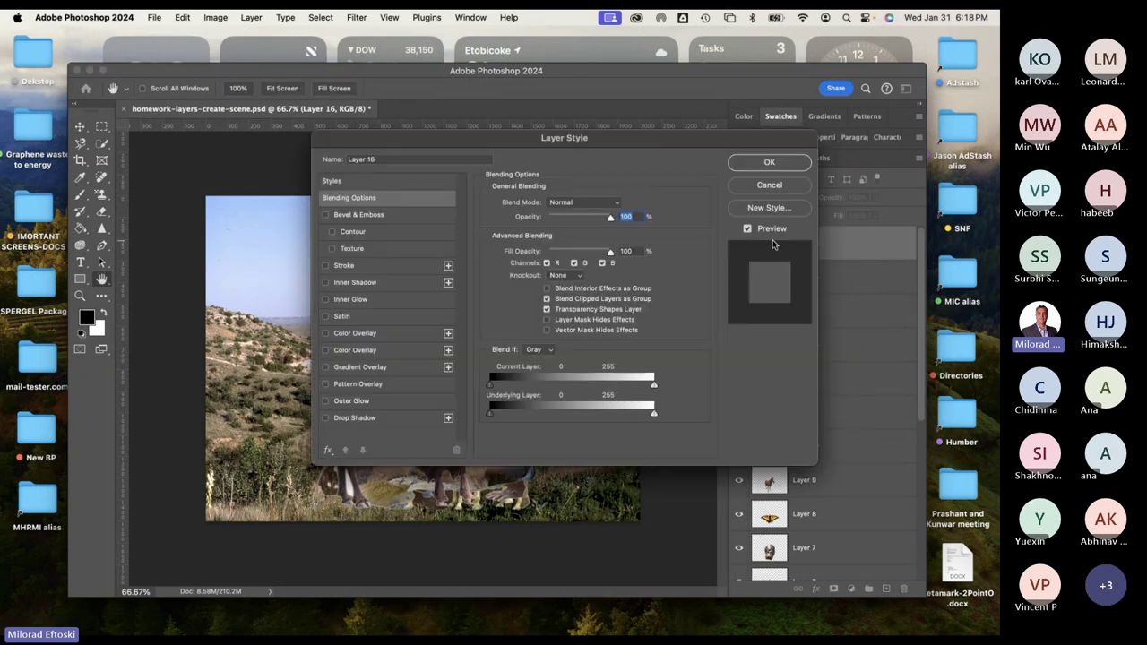
{"action": "left_click_drag", "start_coordinate": [650, 162], "coordinate": [768, 200]}
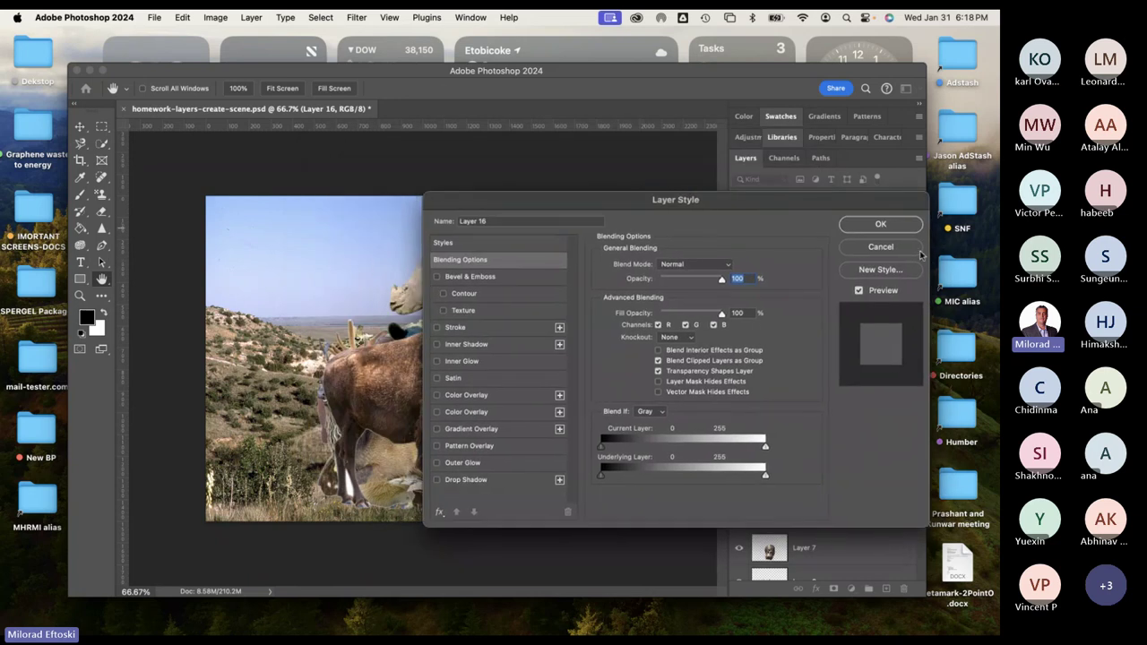
{"action": "left_click", "coordinate": [896, 252]}
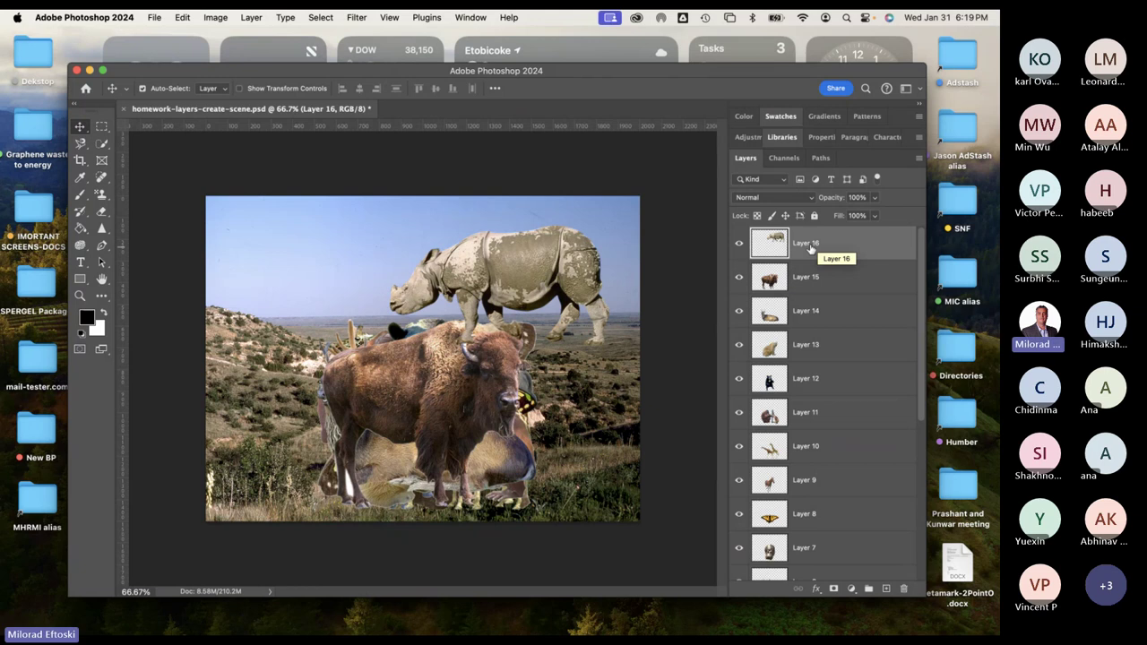
Rename Layer 16 to 'Rhyno' and Layer 15 to 'Buffalo', nudging the bison up-left.
{"action": "double_click", "coordinate": [807, 244]}
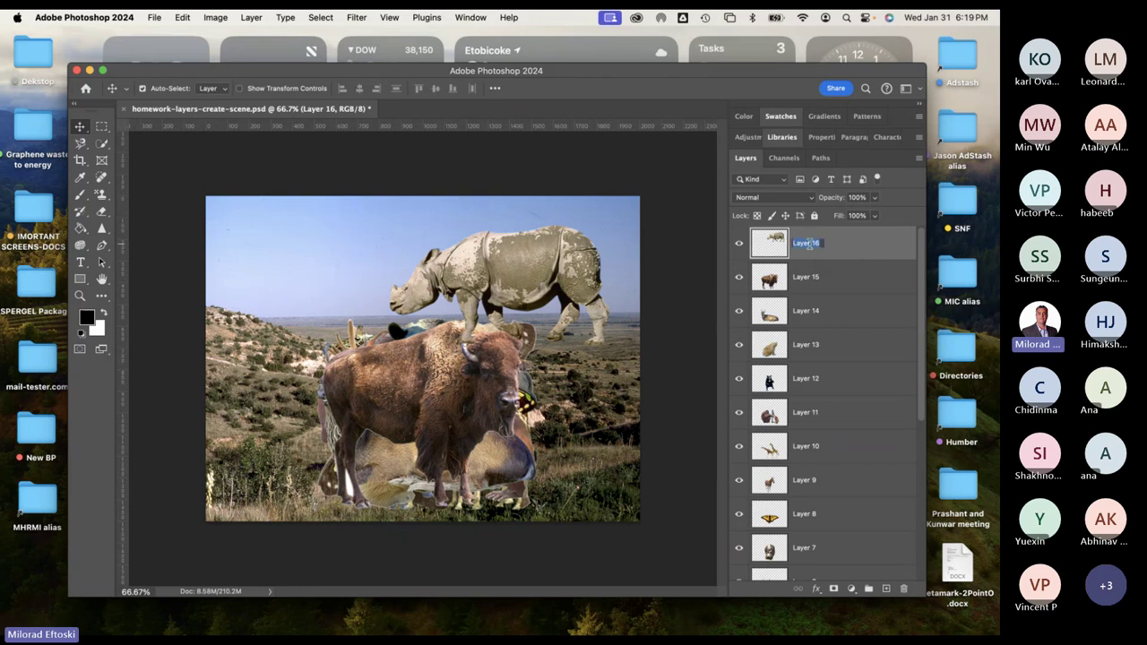
{"action": "type", "text": "Rhyno"}
{"action": "key", "text": "Return"}
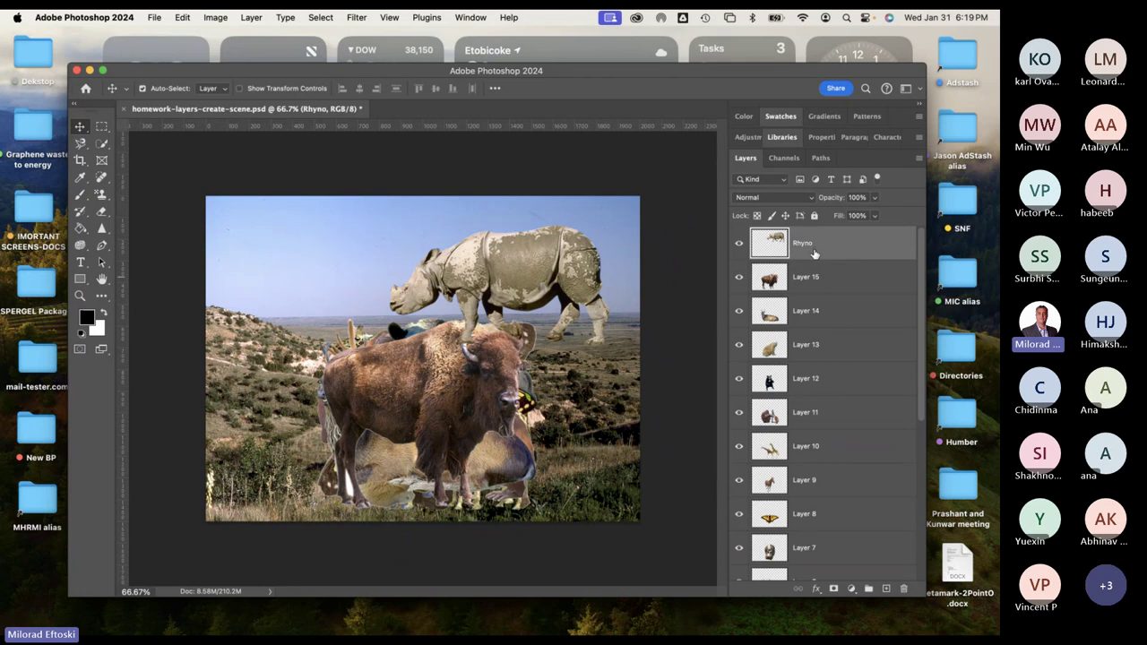
{"action": "left_click", "coordinate": [816, 278]}
{"action": "left_click_drag", "start_coordinate": [428, 384], "coordinate": [345, 362]}
{"action": "double_click", "coordinate": [806, 277]}
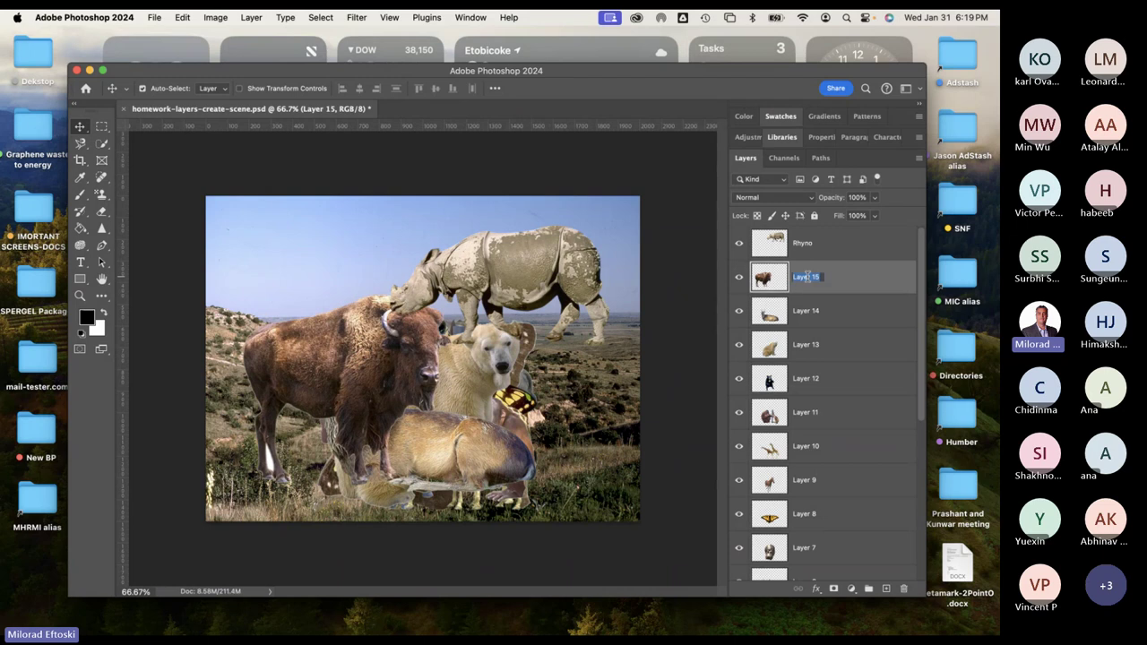
{"action": "type", "text": "Buffalo"}
{"action": "key", "text": "Return"}
Move the rhino right and down and the bison toward the upper left.
{"action": "scroll", "coordinate": [837, 331], "scroll_direction": "down", "scroll_amount": 3}
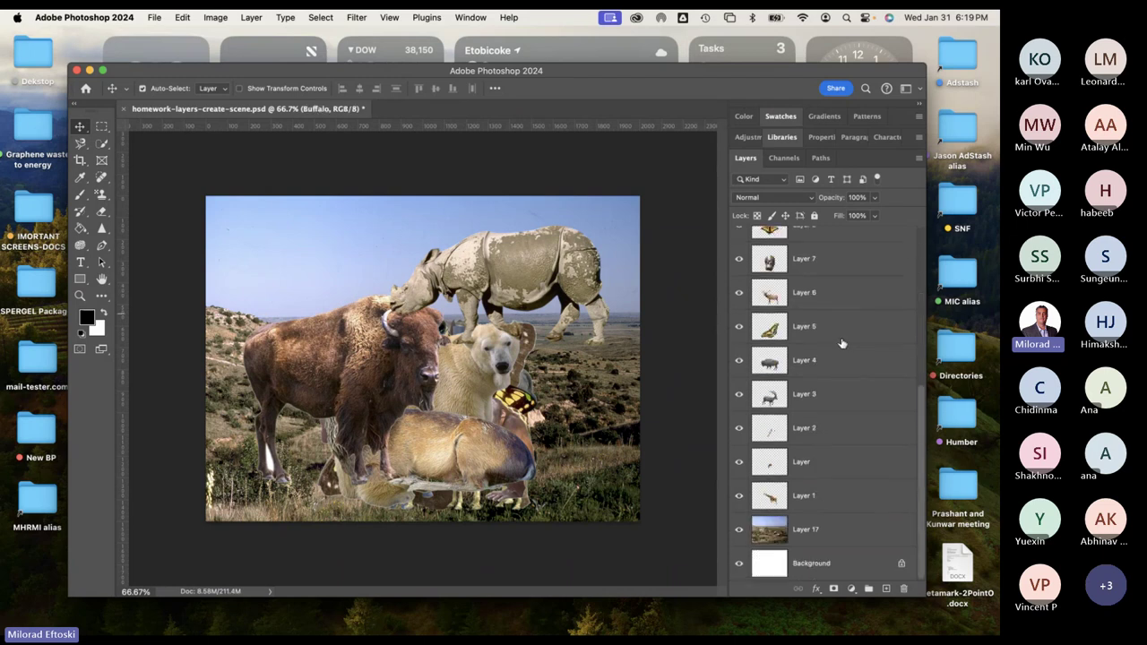
{"action": "scroll", "coordinate": [838, 336], "scroll_direction": "up", "scroll_amount": 3}
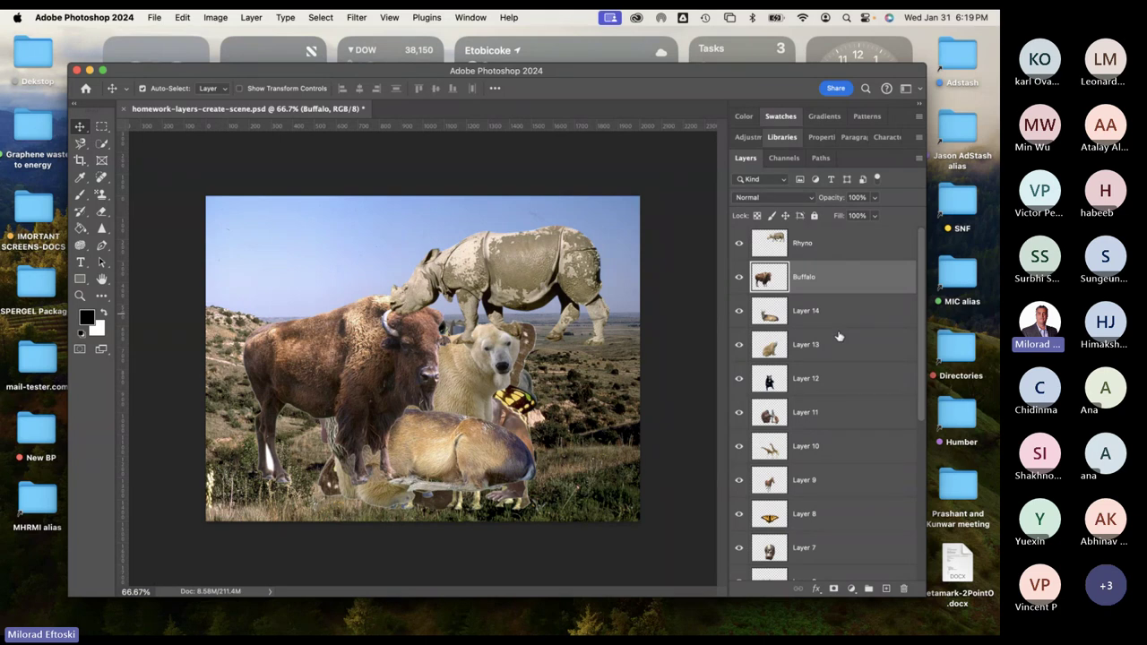
{"action": "left_click_drag", "start_coordinate": [542, 260], "coordinate": [587, 281]}
{"action": "left_click_drag", "start_coordinate": [388, 387], "coordinate": [373, 310]}
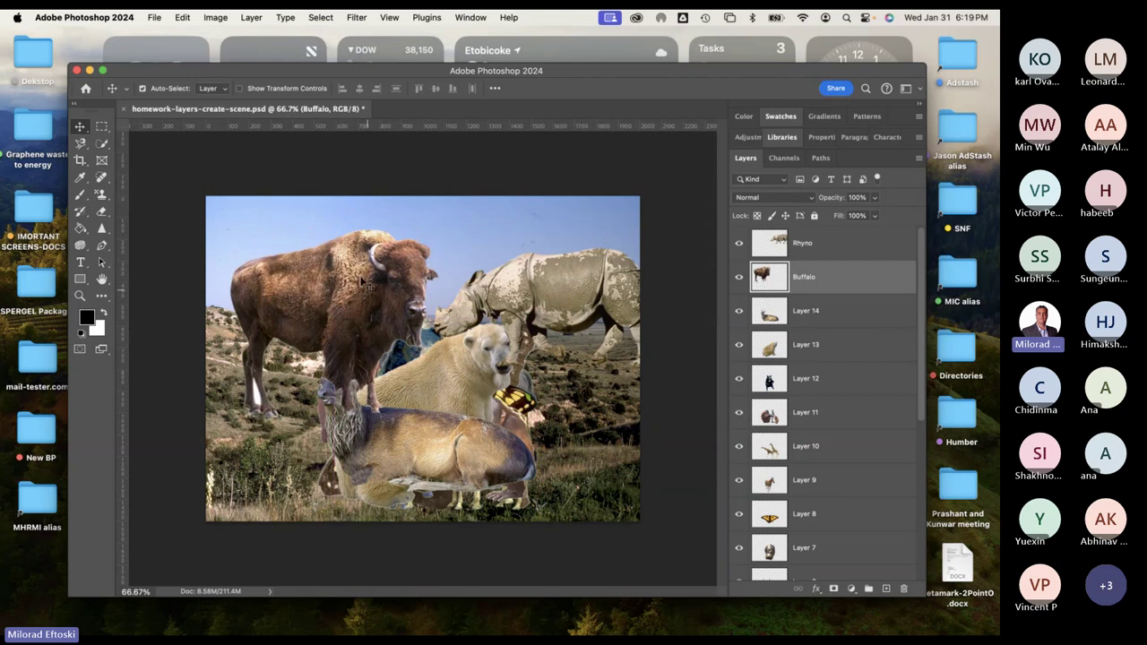
{"action": "left_click", "coordinate": [180, 16]}
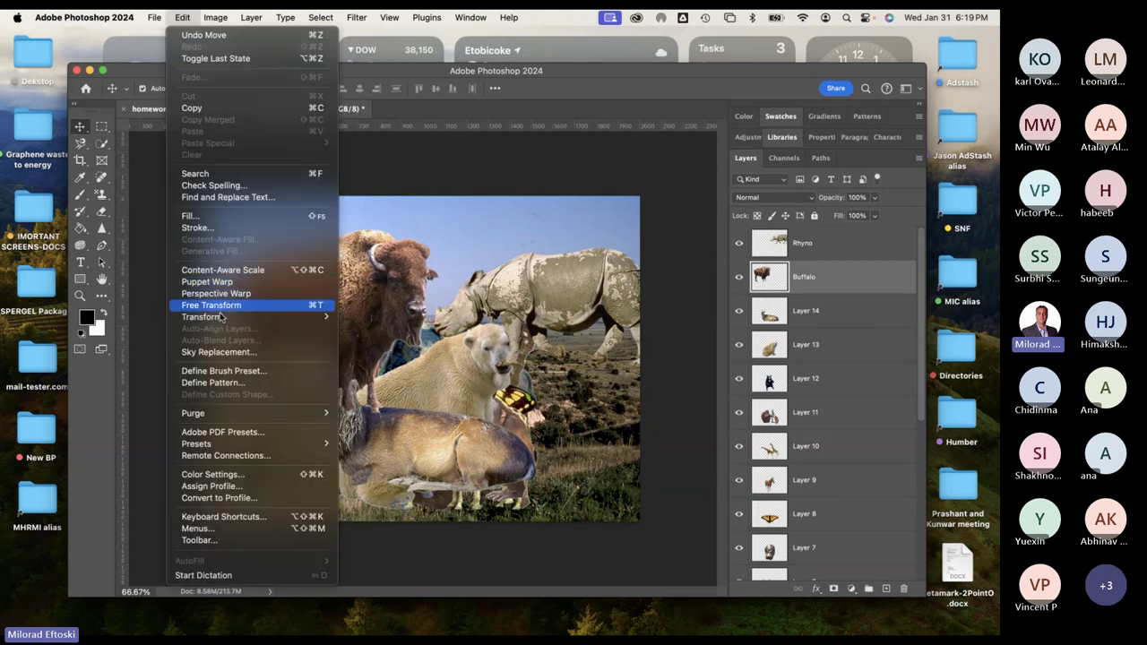
Free Transform the bison down to about 43% and settle it slightly lower.
{"action": "left_click", "coordinate": [301, 307]}
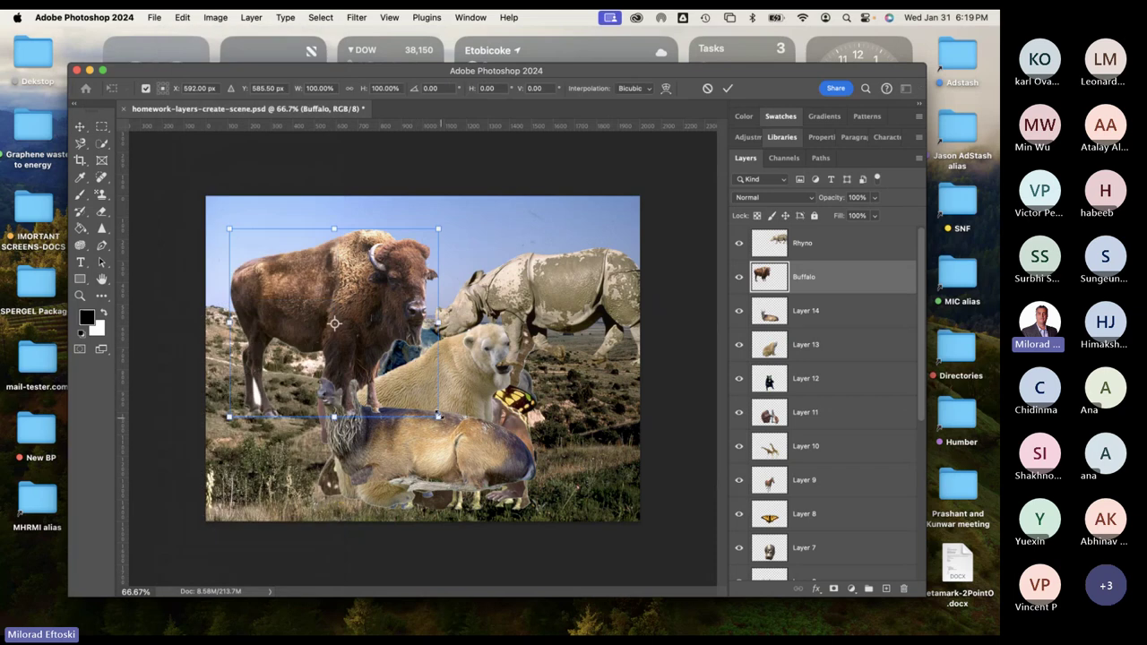
{"action": "left_click_drag", "start_coordinate": [437, 415], "coordinate": [318, 310]}
{"action": "left_click_drag", "start_coordinate": [312, 260], "coordinate": [313, 312]}
{"action": "key", "text": "Return"}
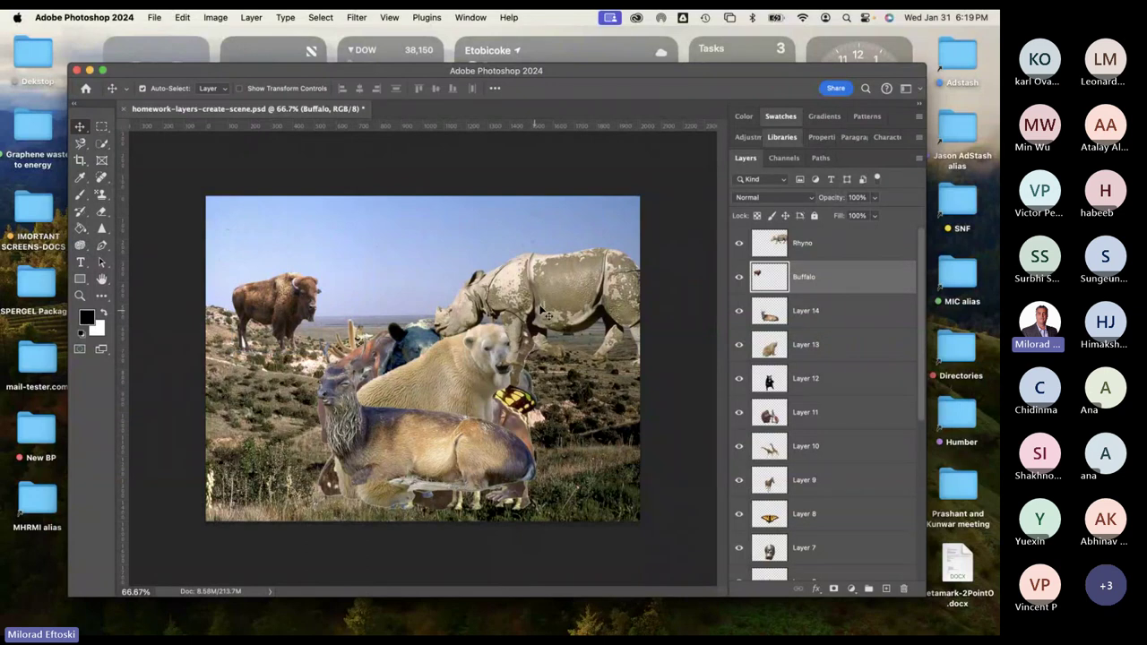
Scale the rhino to about 46% on the right horizon, then move the polar bear up-left.
{"action": "left_click_drag", "start_coordinate": [546, 313], "coordinate": [529, 291]}
{"action": "key", "text": "ctrl+t"}
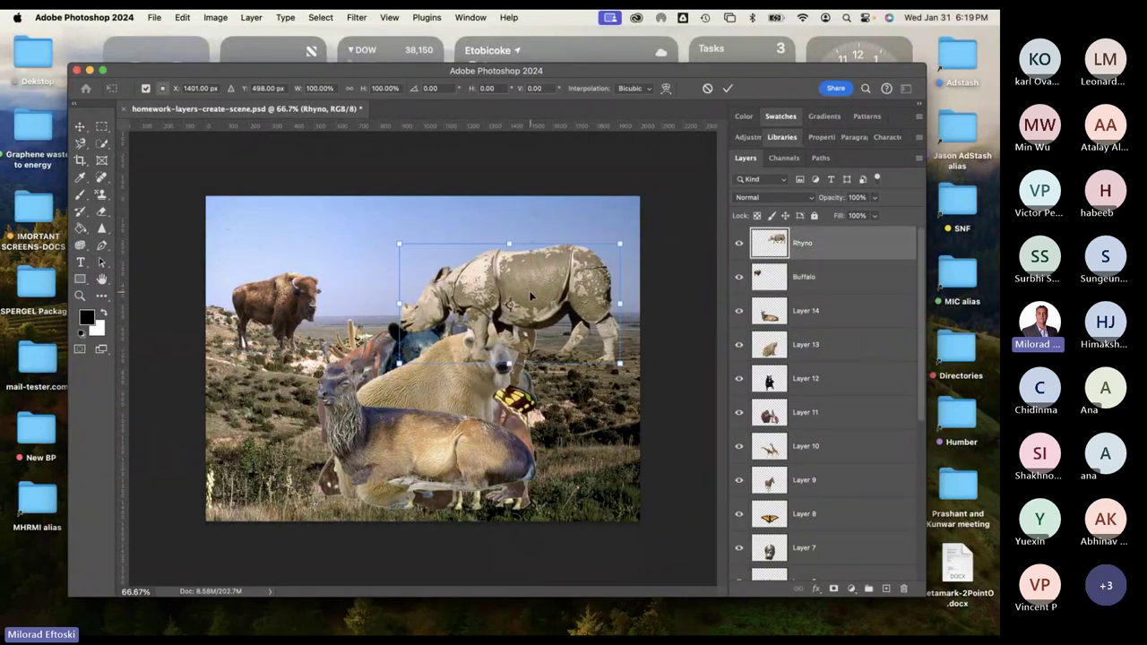
{"action": "left_click_drag", "start_coordinate": [617, 245], "coordinate": [500, 308]}
{"action": "left_click_drag", "start_coordinate": [457, 338], "coordinate": [581, 325]}
{"action": "key", "text": "Return"}
{"action": "left_click_drag", "start_coordinate": [498, 374], "coordinate": [408, 321]}
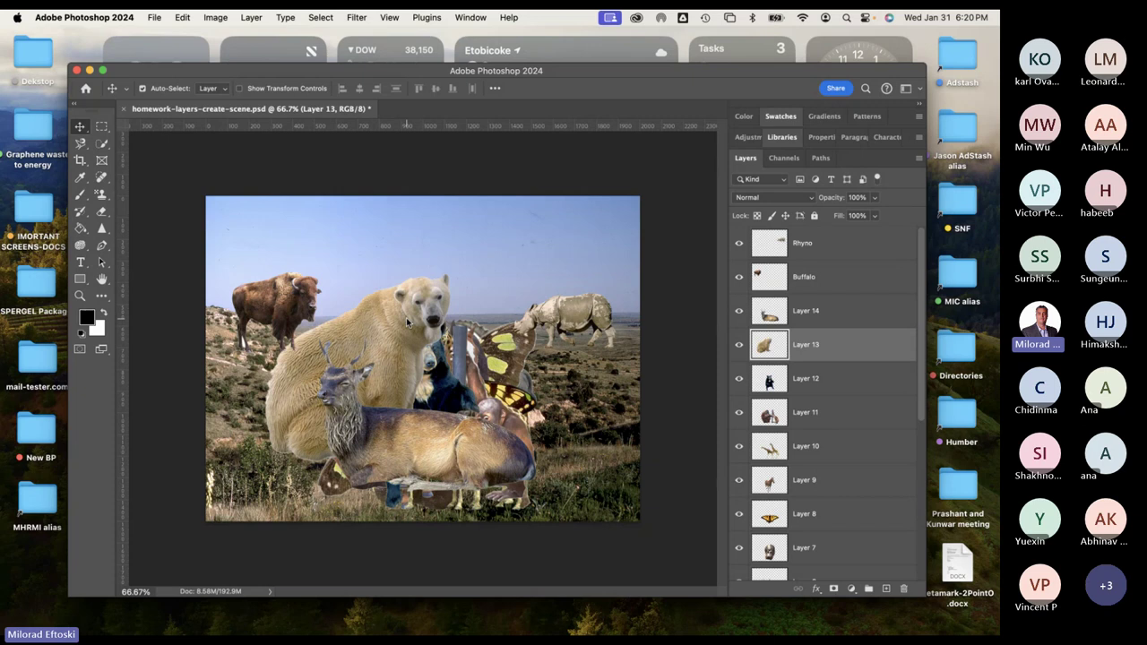
Close the homework scene without saving and minimize Photoshop.
{"action": "left_click", "coordinate": [124, 108]}
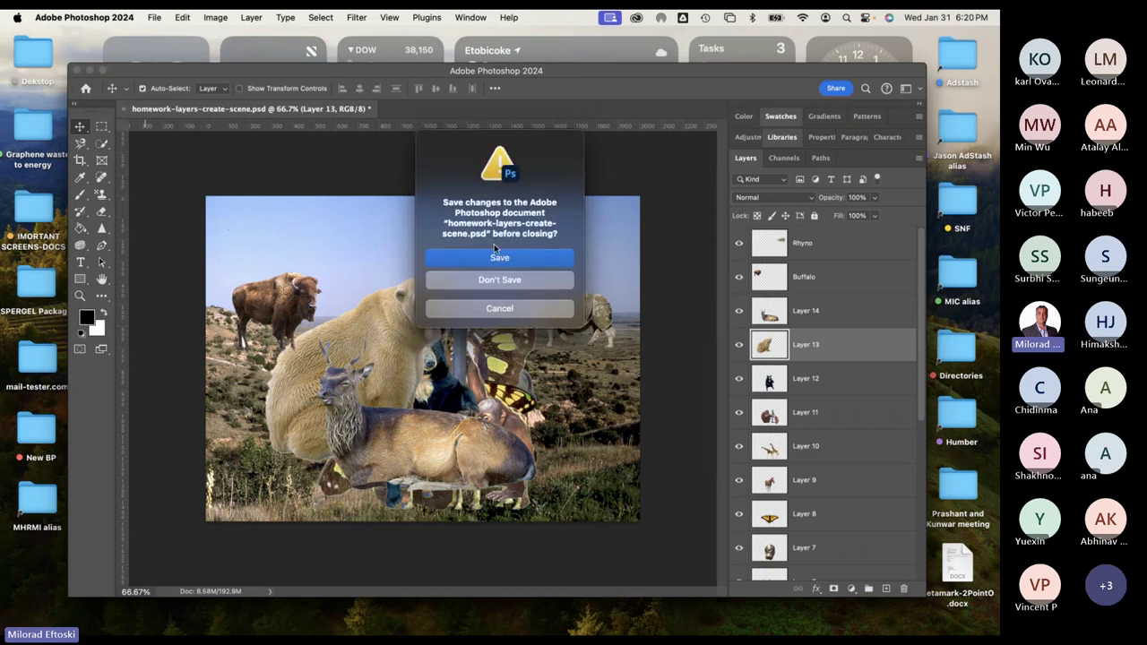
{"action": "left_click", "coordinate": [463, 281]}
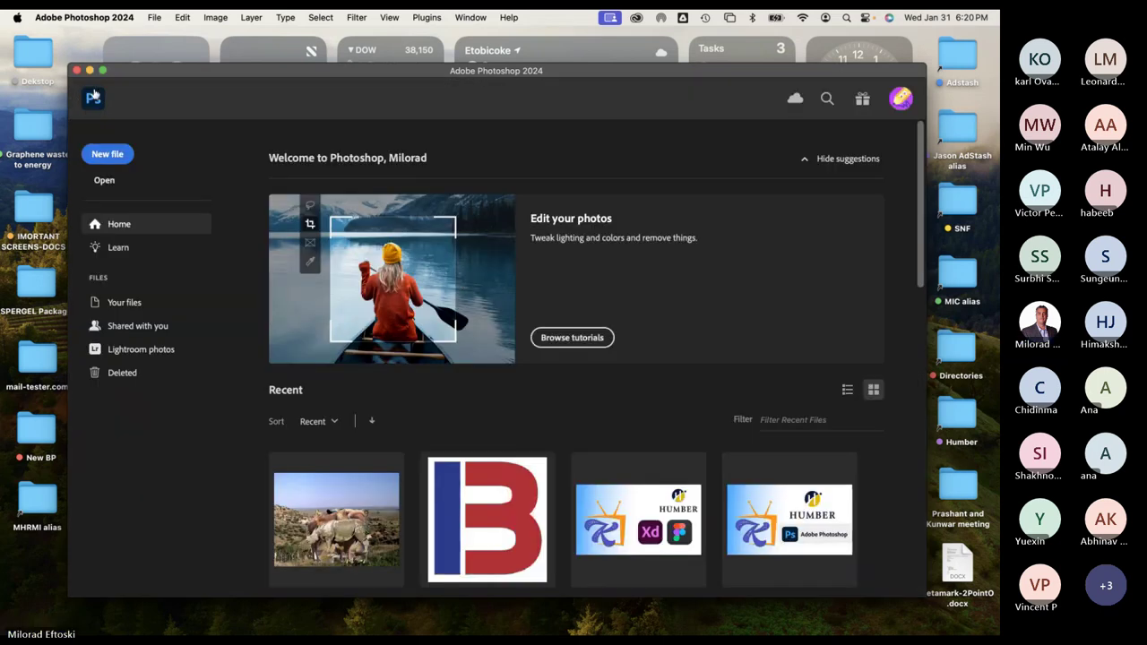
{"action": "left_click", "coordinate": [90, 70]}
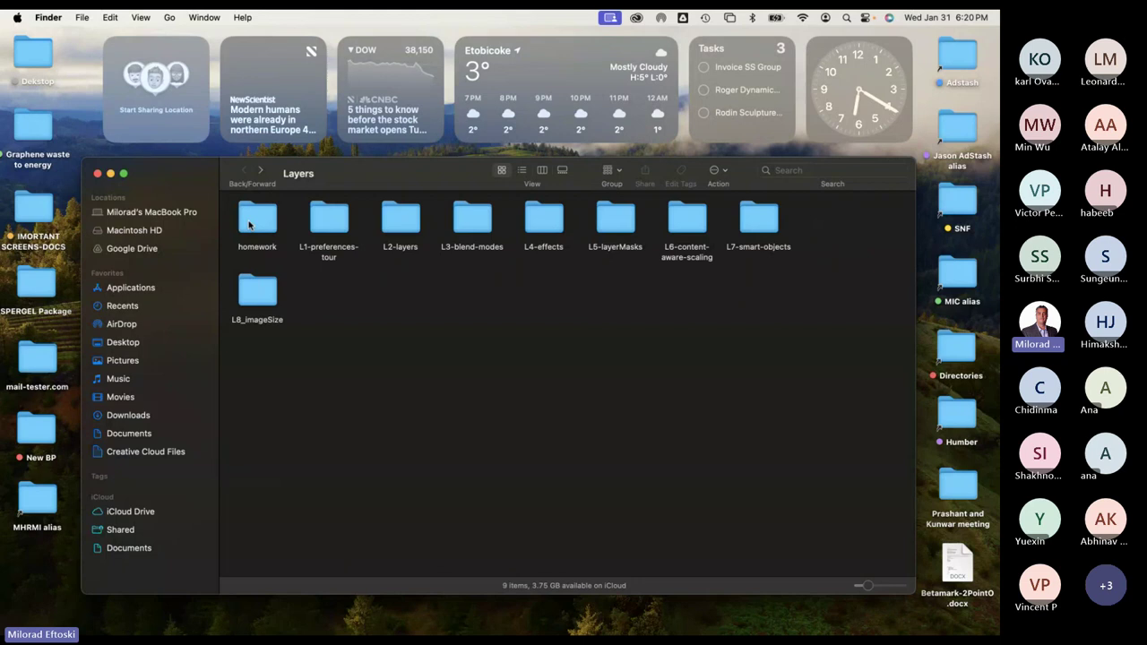
Browse the Layers lesson folders, peeking into L7-smart-objects before going back.
{"action": "left_click", "coordinate": [327, 224]}
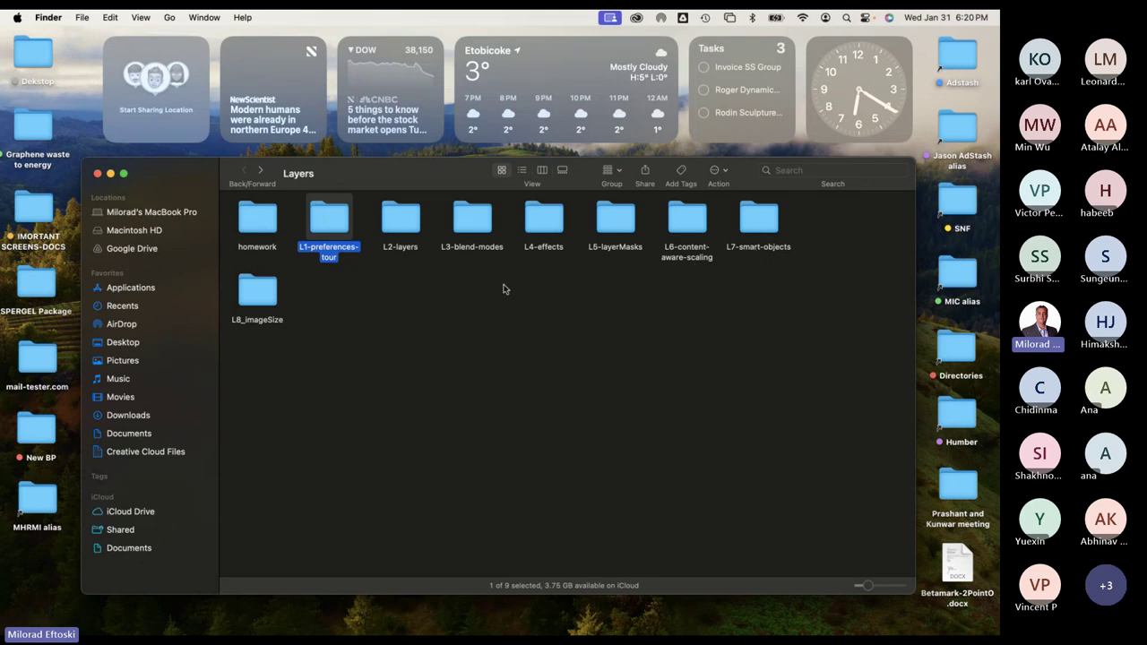
{"action": "left_click", "coordinate": [257, 294]}
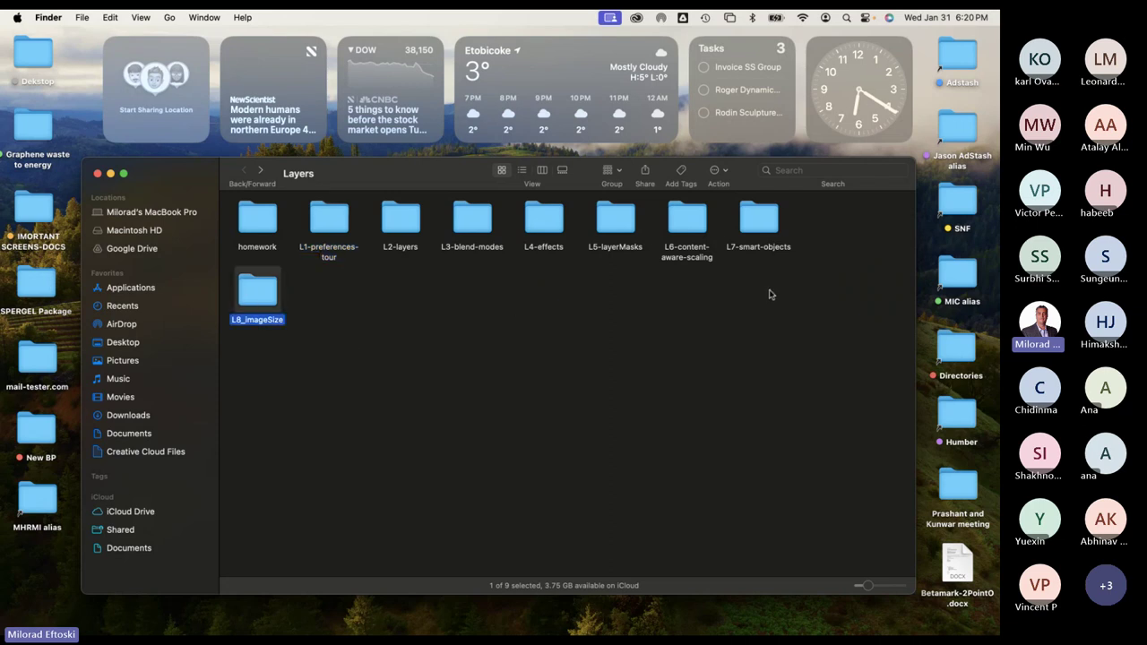
{"action": "left_click", "coordinate": [290, 309]}
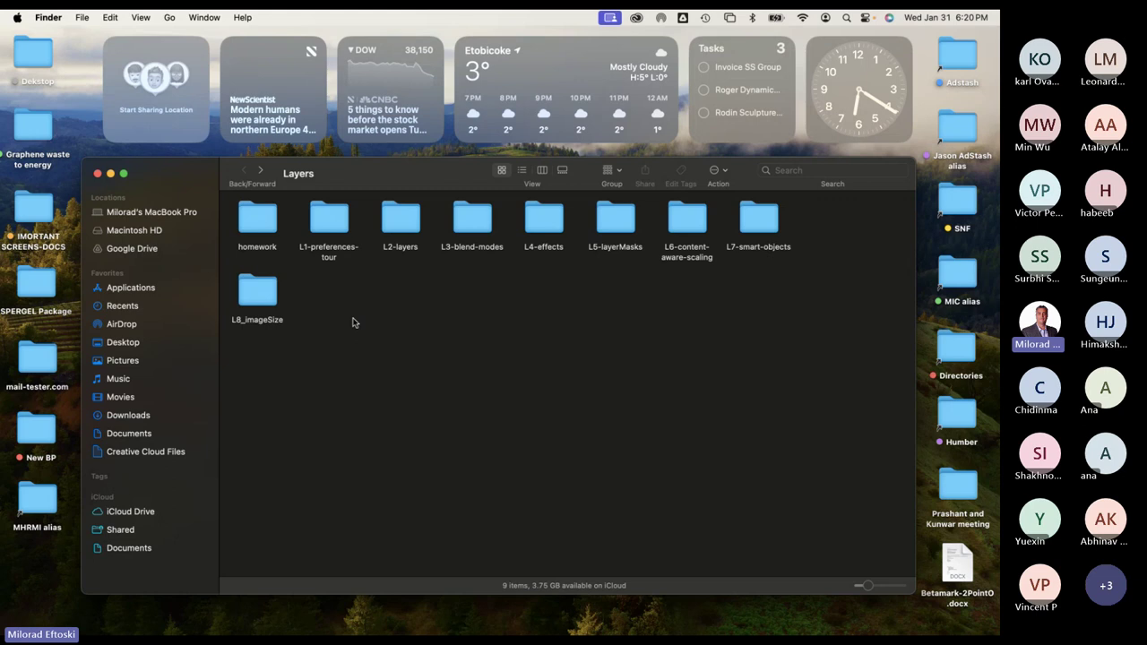
{"action": "double_click", "coordinate": [753, 226]}
{"action": "left_click", "coordinate": [242, 170]}
{"action": "double_click", "coordinate": [685, 218]}
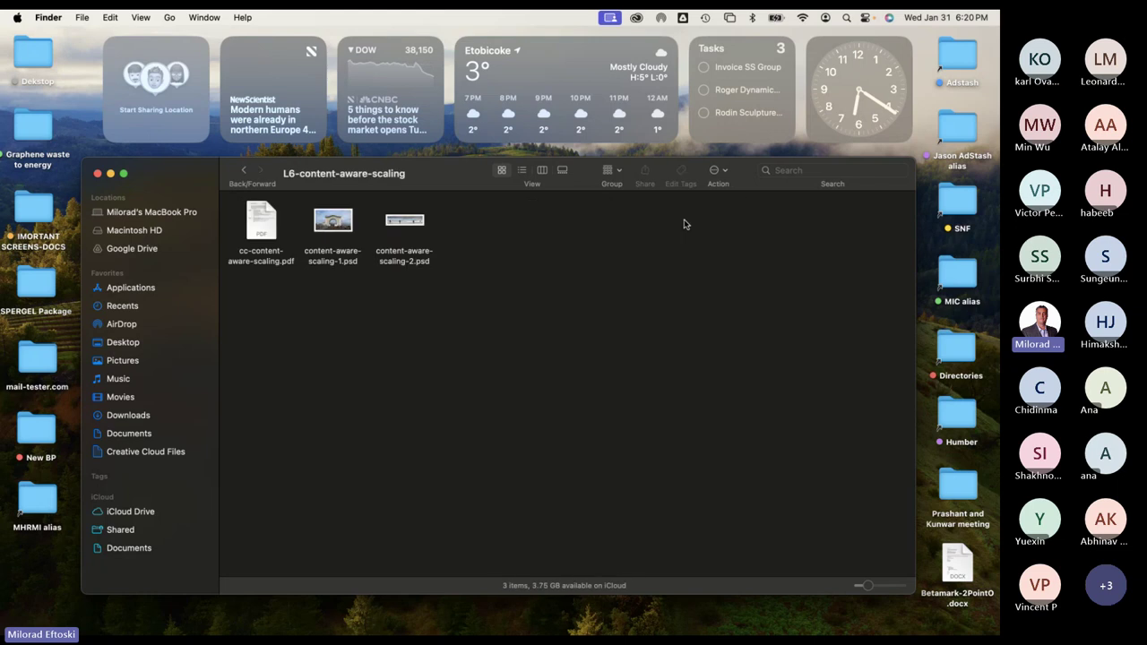
{"action": "left_click", "coordinate": [331, 221]}
{"action": "key", "text": "space"}
{"action": "key", "text": "Right"}
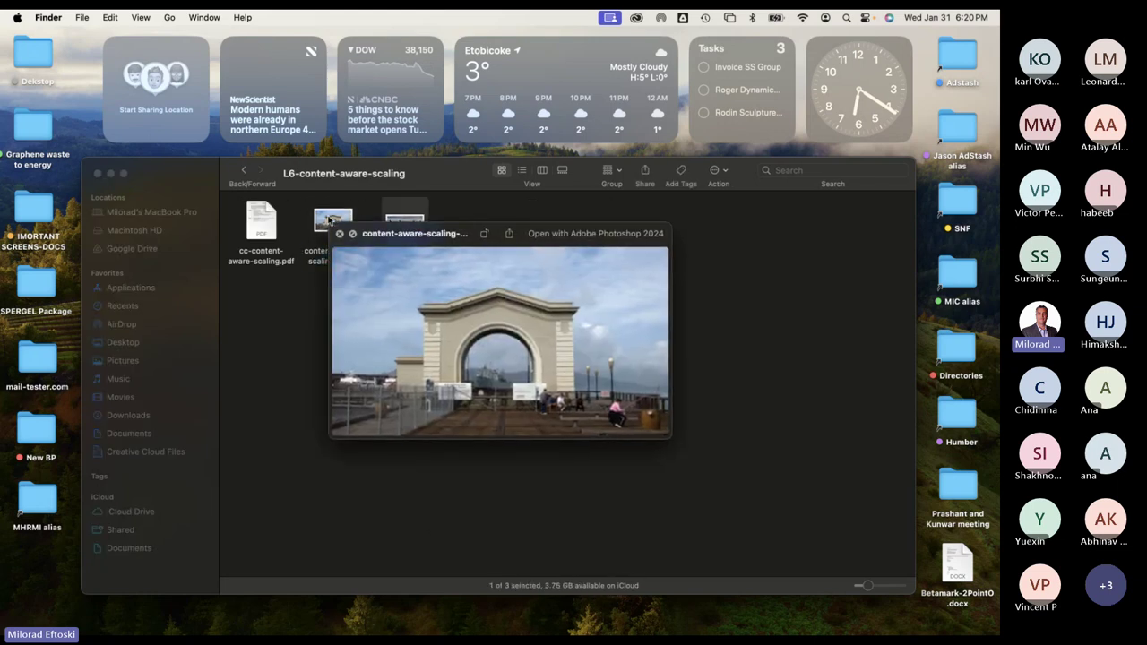
{"action": "key", "text": "Left"}
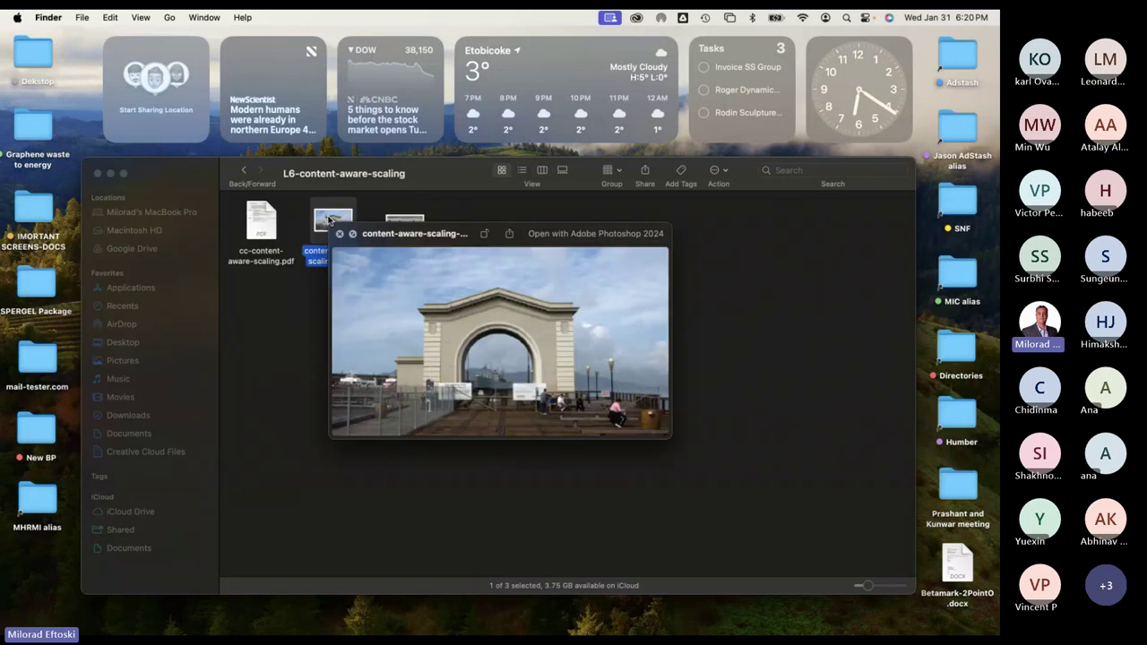
{"action": "key", "text": "space"}
{"action": "left_click", "coordinate": [266, 219]}
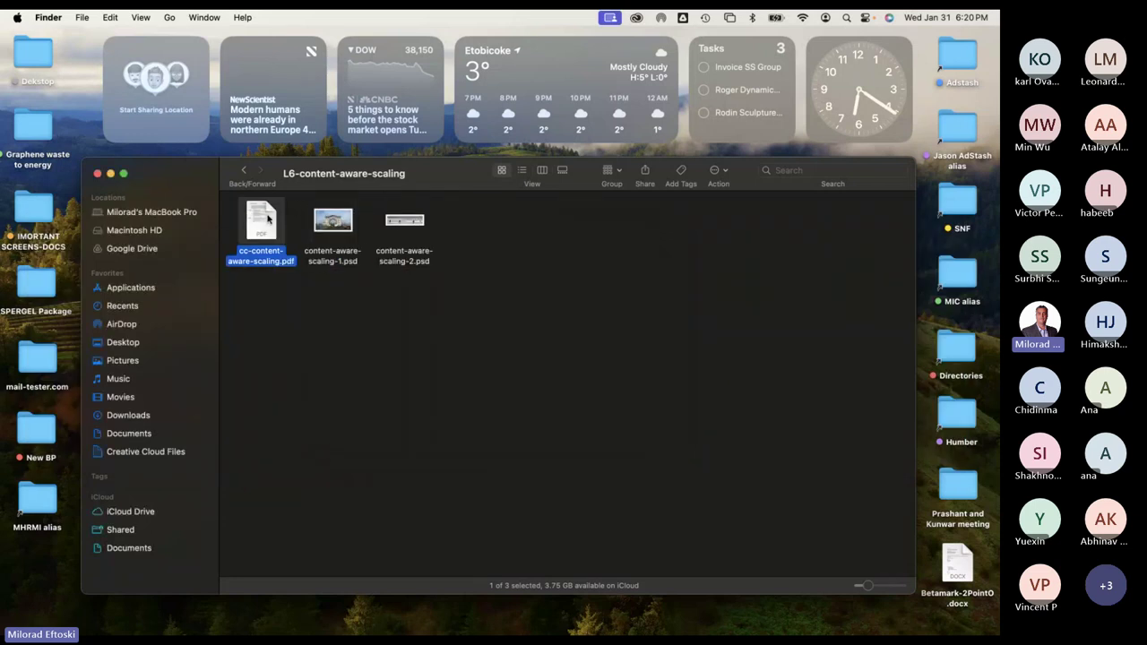
{"action": "key", "text": "space"}
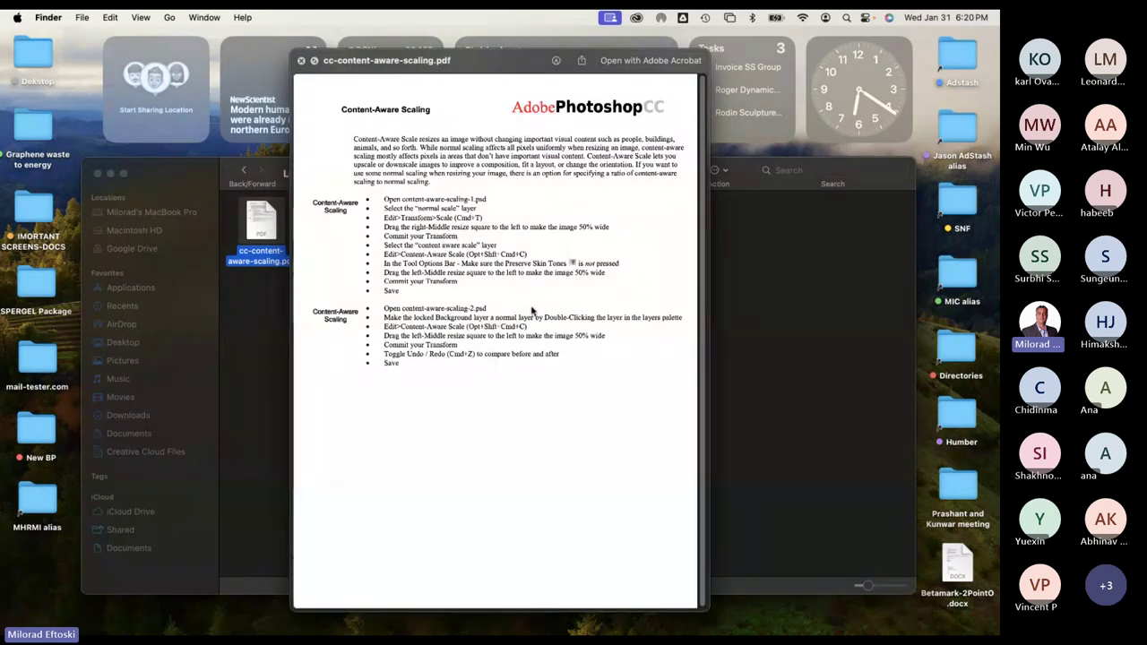
{"action": "key", "text": "space"}
{"action": "left_click", "coordinate": [248, 171]}
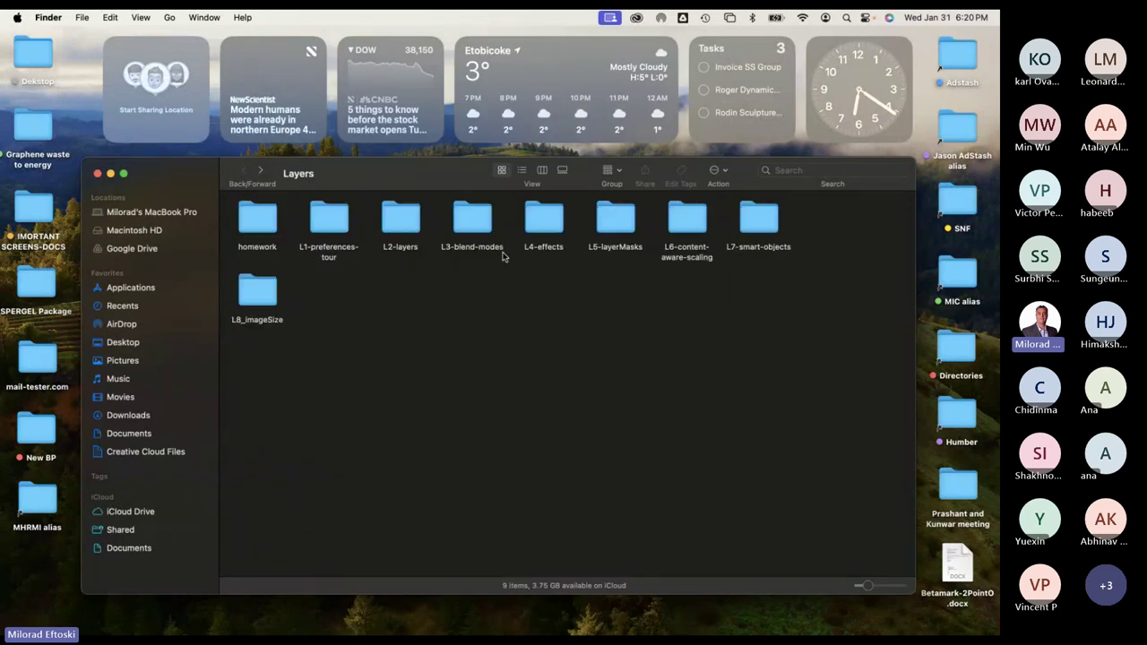
Open the L1-preferences-tour folder and Quick Look cc-preferences.pdf.
{"action": "double_click", "coordinate": [330, 222]}
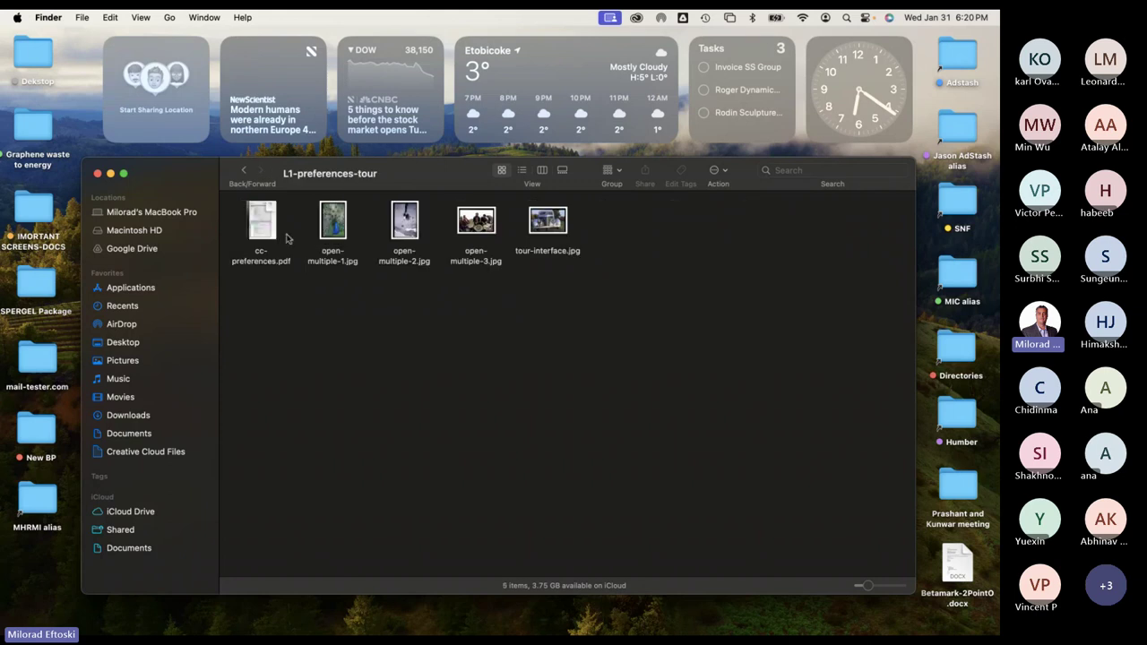
{"action": "left_click", "coordinate": [267, 219]}
{"action": "key", "text": "space"}
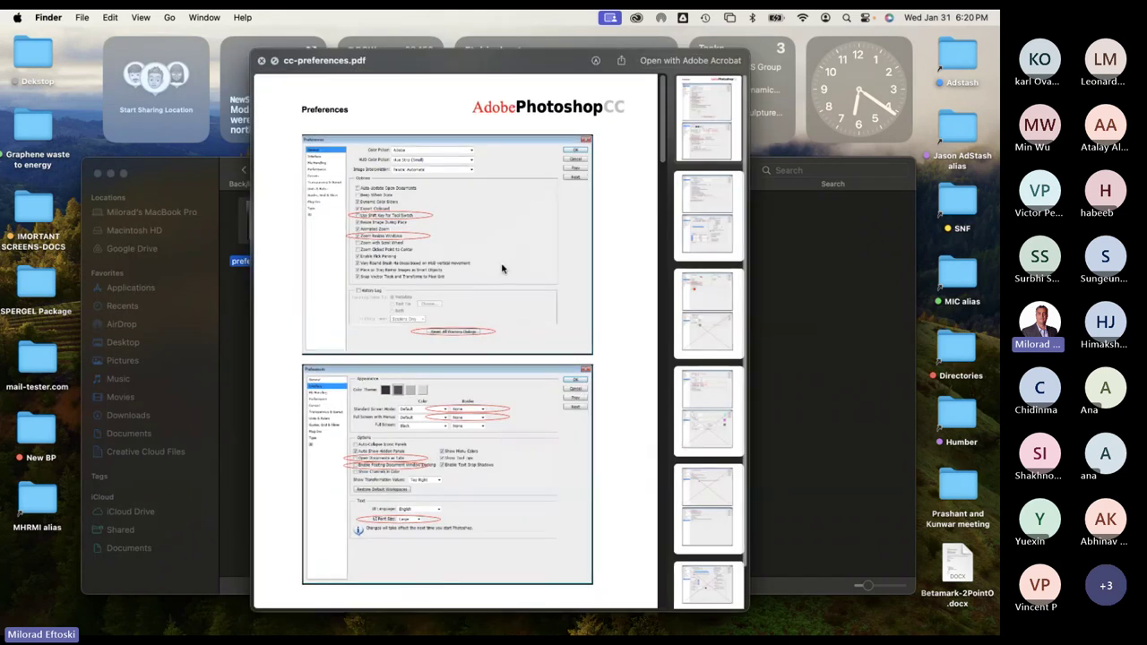
Read through the cc-preferences.pdf preview and close it.
{"action": "scroll", "coordinate": [492, 399], "scroll_direction": "down", "scroll_amount": 5}
{"action": "scroll", "coordinate": [492, 399], "scroll_direction": "up", "scroll_amount": 5}
{"action": "scroll", "coordinate": [499, 292], "scroll_direction": "down", "scroll_amount": 4}
{"action": "scroll", "coordinate": [499, 292], "scroll_direction": "down", "scroll_amount": 2}
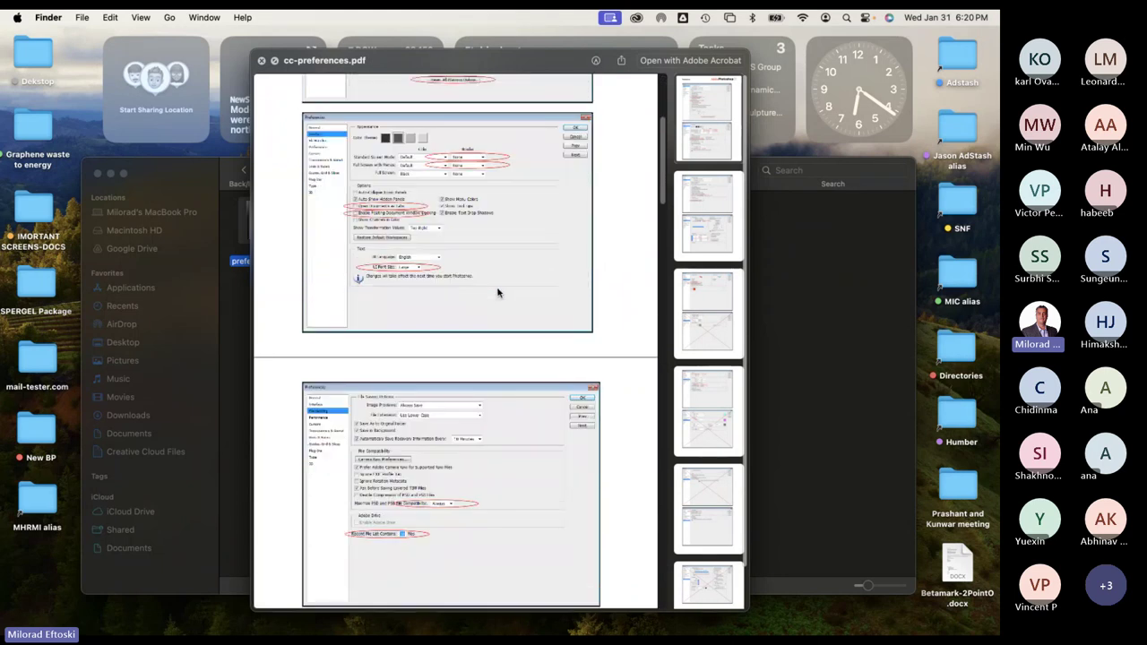
{"action": "scroll", "coordinate": [500, 293], "scroll_direction": "down", "scroll_amount": 5}
{"action": "scroll", "coordinate": [491, 293], "scroll_direction": "down", "scroll_amount": 5}
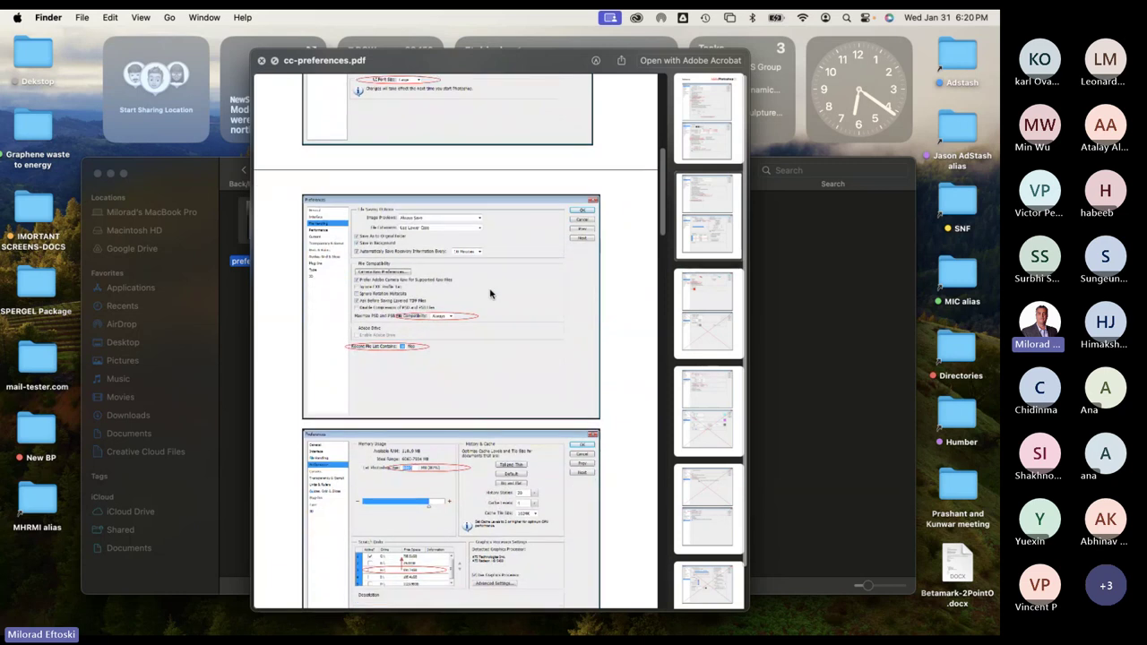
{"action": "scroll", "coordinate": [492, 293], "scroll_direction": "down", "scroll_amount": 4}
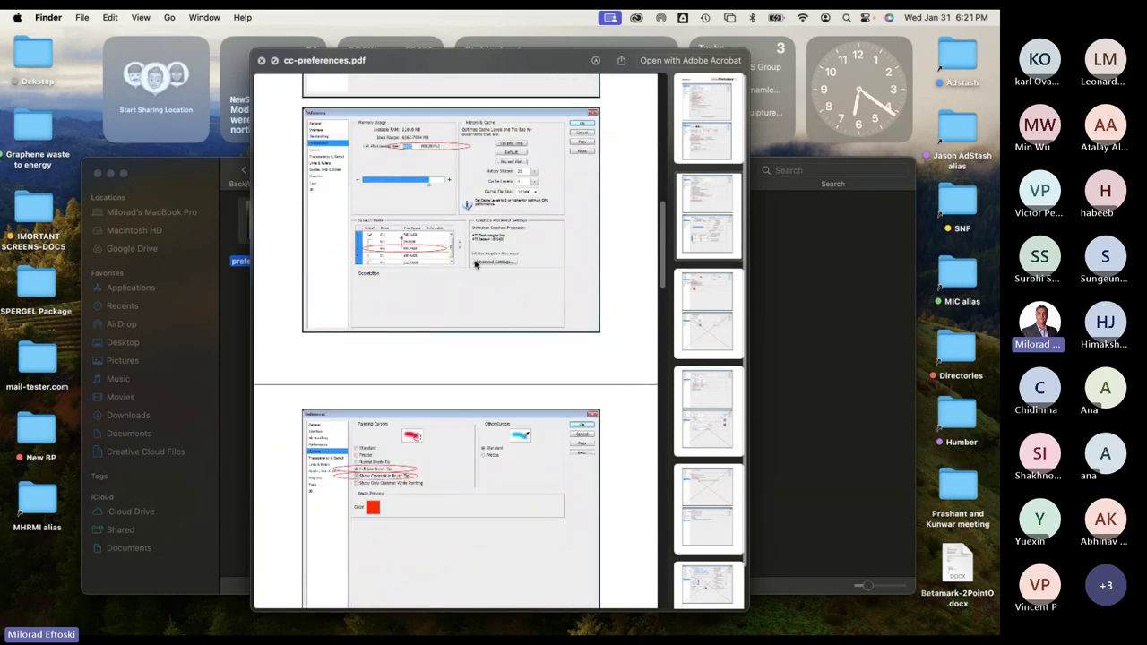
{"action": "scroll", "coordinate": [516, 293], "scroll_direction": "down", "scroll_amount": 1}
{"action": "scroll", "coordinate": [516, 294], "scroll_direction": "down", "scroll_amount": 4}
{"action": "scroll", "coordinate": [516, 293], "scroll_direction": "down", "scroll_amount": 1}
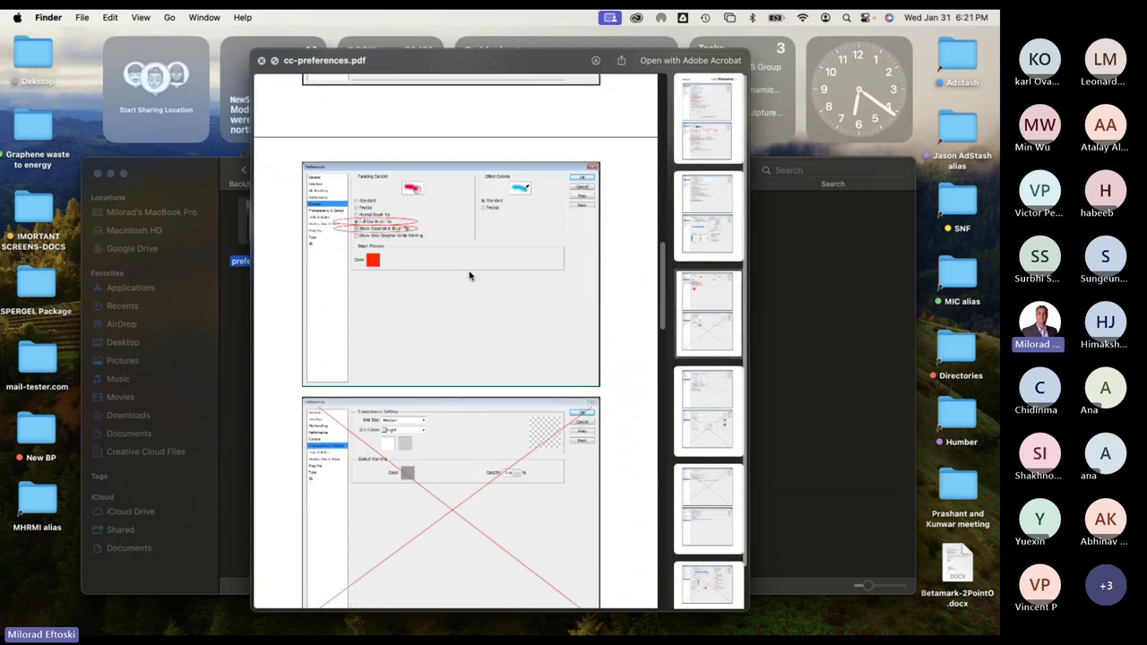
{"action": "scroll", "coordinate": [574, 312], "scroll_direction": "down", "scroll_amount": 15}
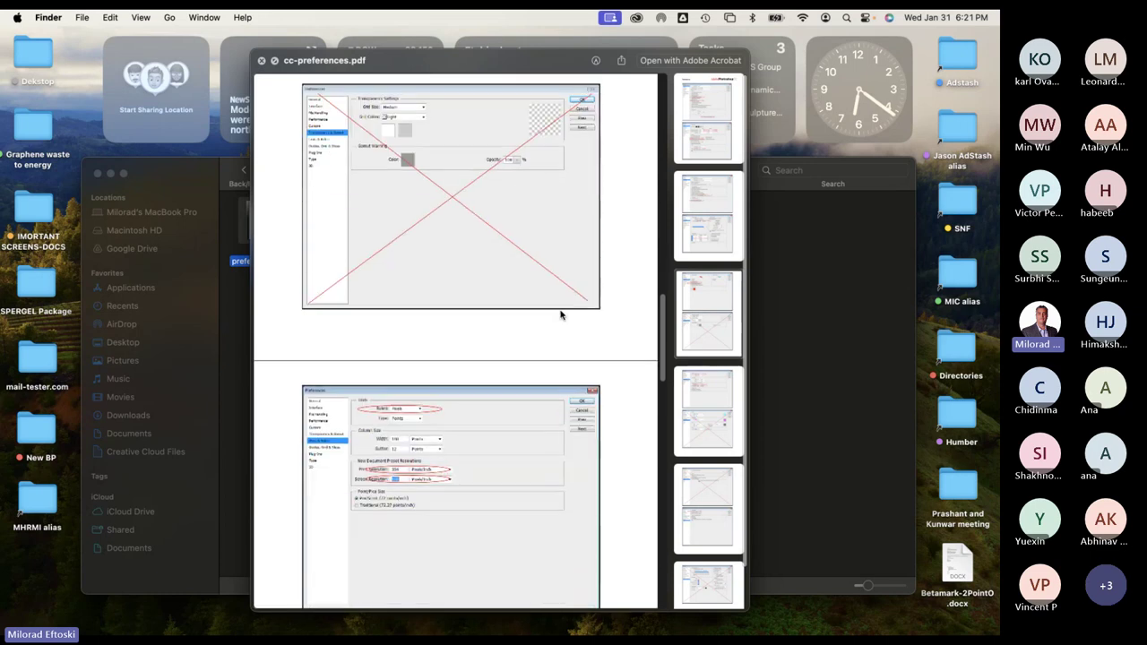
{"action": "scroll", "coordinate": [560, 316], "scroll_direction": "up", "scroll_amount": 20}
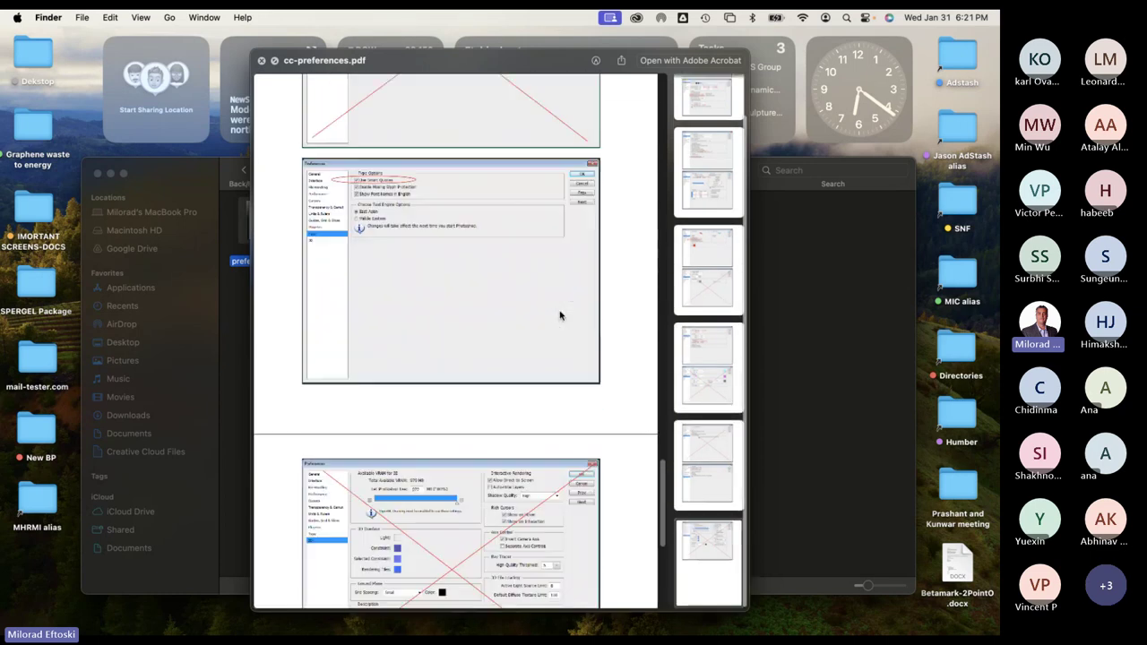
{"action": "scroll", "coordinate": [560, 315], "scroll_direction": "up", "scroll_amount": 15}
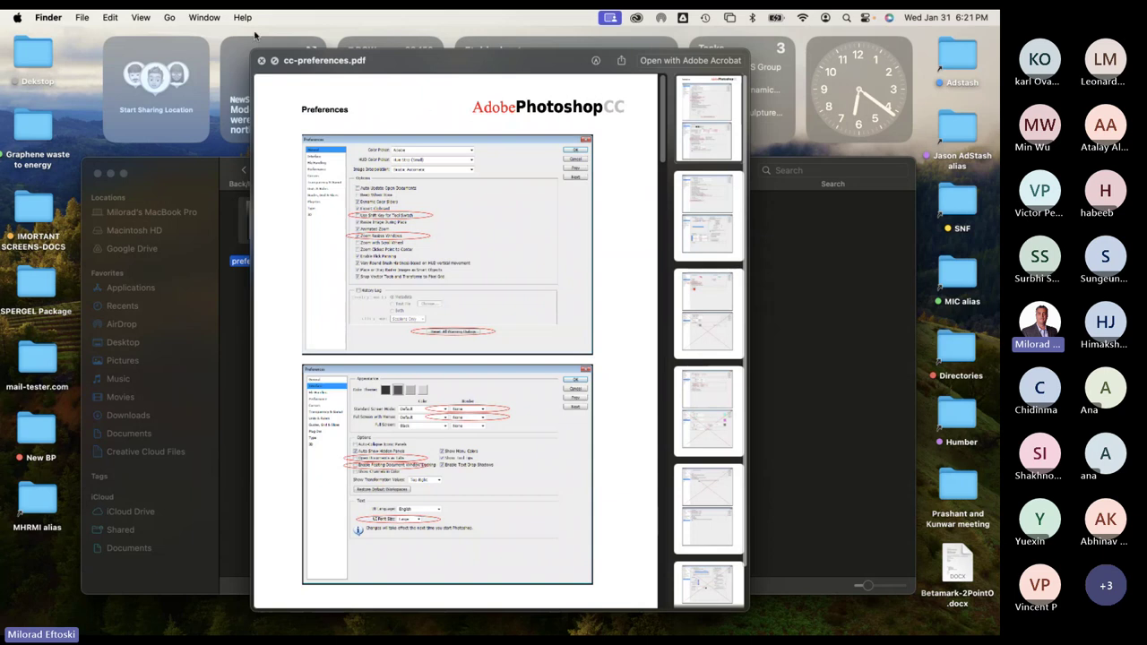
{"action": "left_click", "coordinate": [261, 61]}
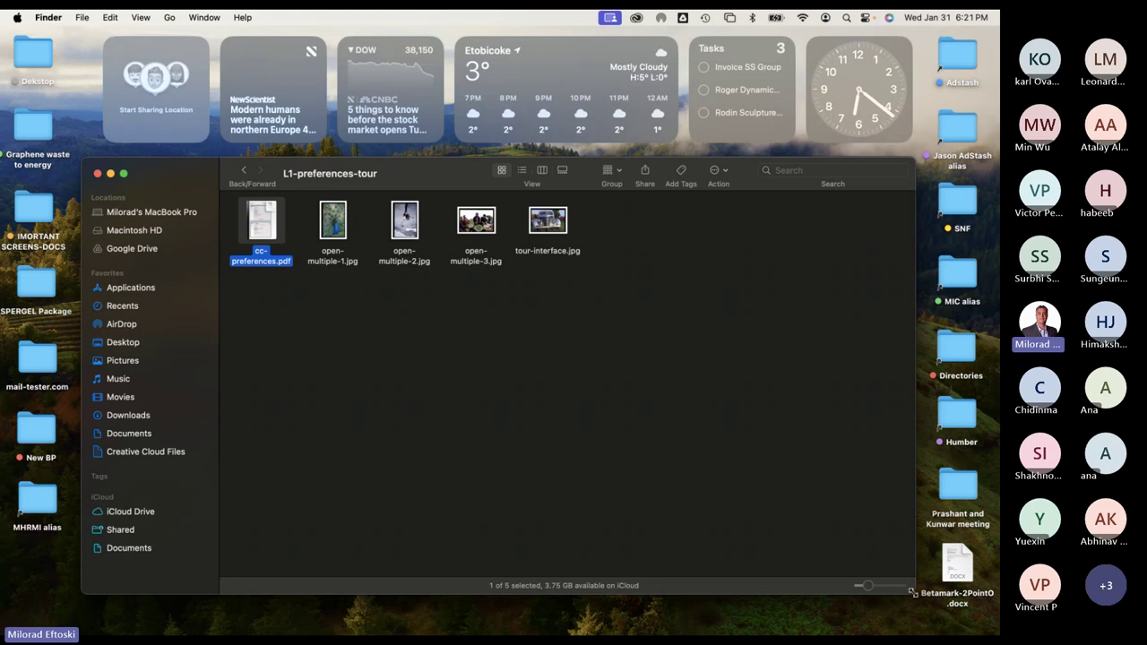
Shrink and reposition the Finder window, deselecting the PDF.
{"action": "left_click_drag", "start_coordinate": [912, 592], "coordinate": [778, 577]}
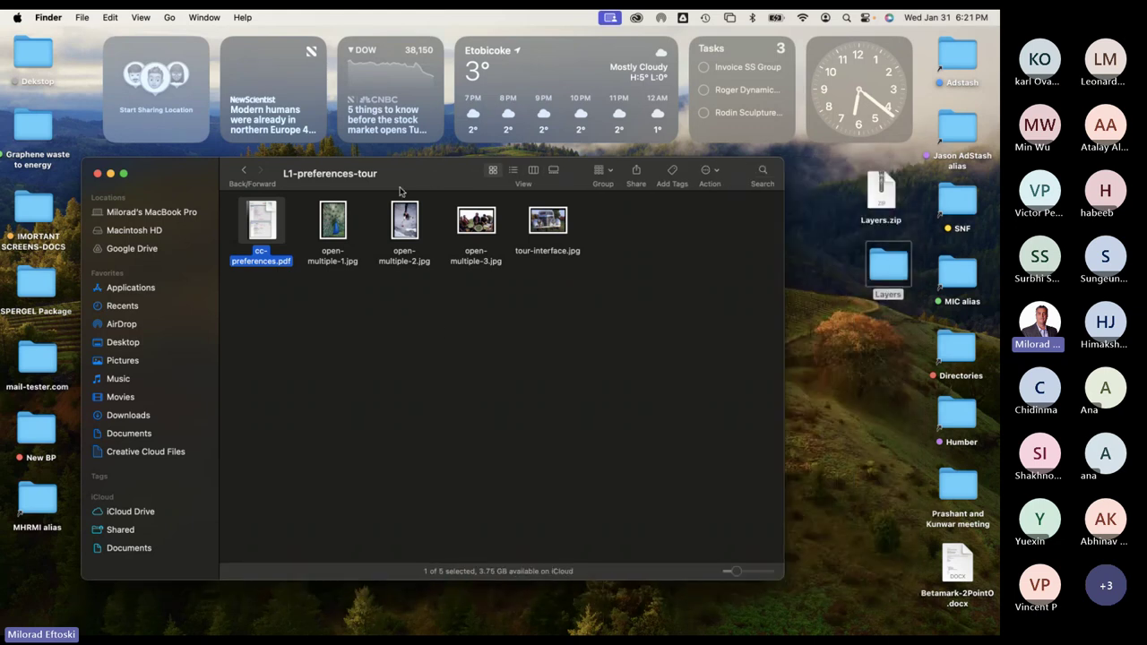
{"action": "left_click_drag", "start_coordinate": [411, 183], "coordinate": [441, 192]}
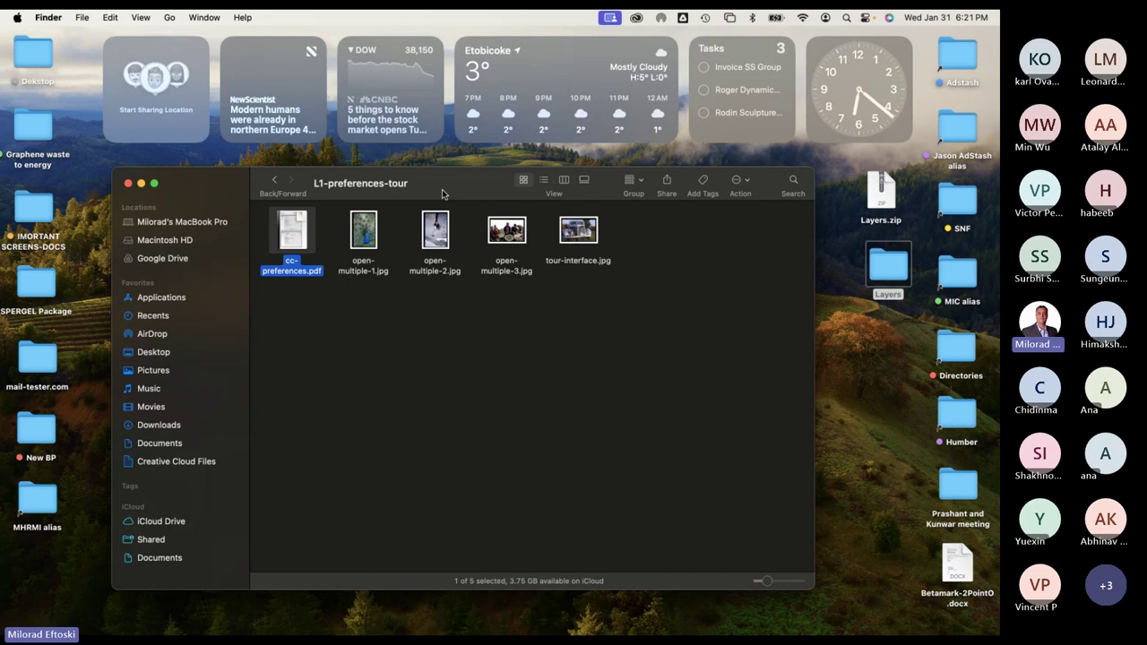
{"action": "left_click", "coordinate": [386, 318]}
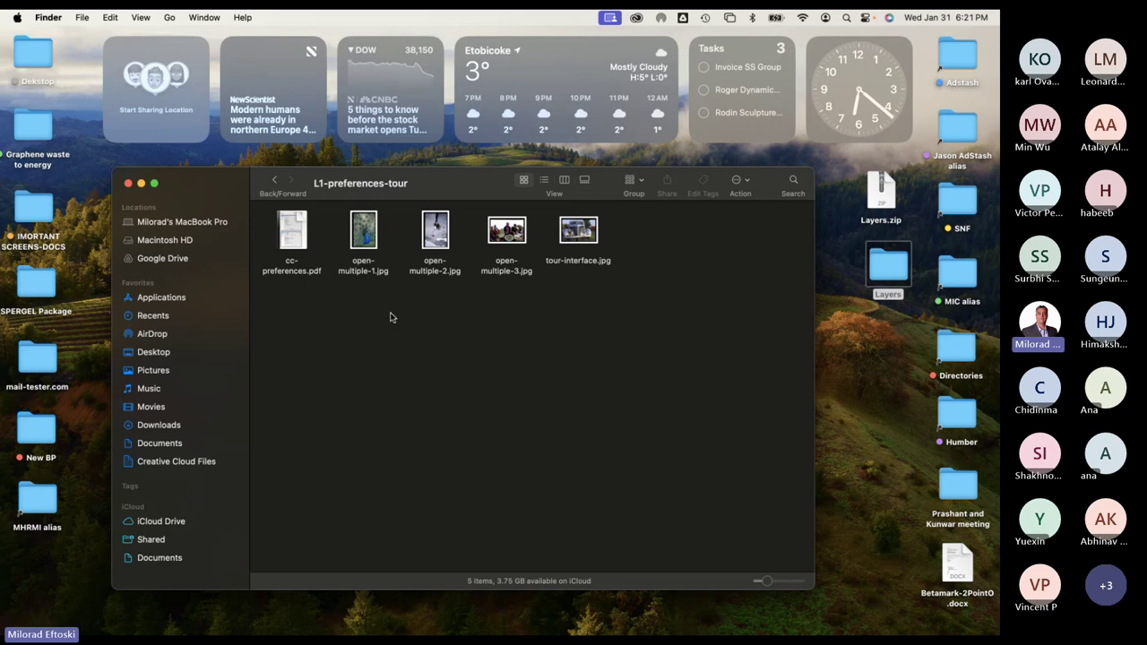
Quick Look open-multiple-1/2/3.jpg and tour-interface.jpg, then return to the Layers folder.
{"action": "left_click", "coordinate": [365, 235]}
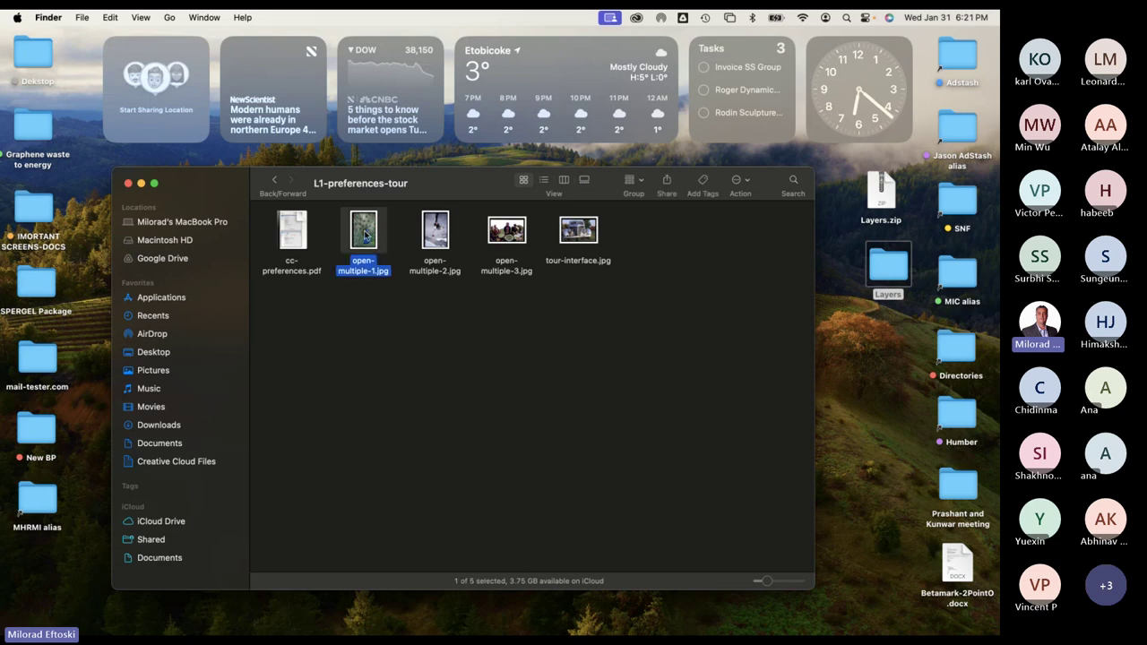
{"action": "key", "text": "space"}
{"action": "key", "text": "space"}
{"action": "key", "text": "space"}
{"action": "key", "text": "Right"}
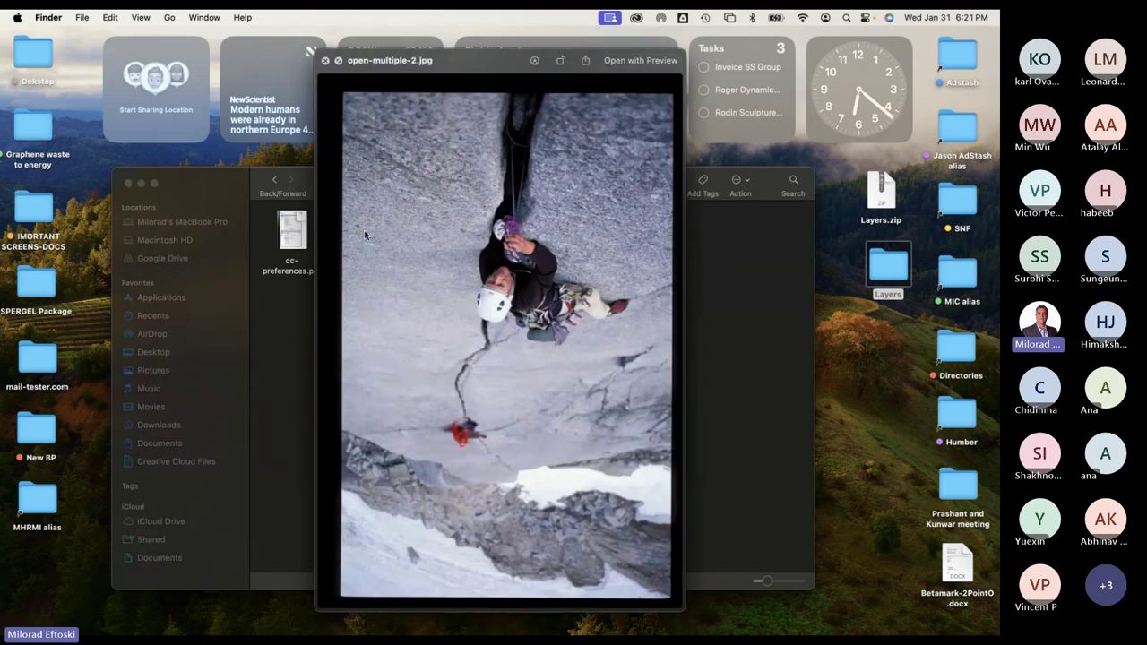
{"action": "key", "text": "space"}
{"action": "key", "text": "Right"}
{"action": "key", "text": "space"}
{"action": "key", "text": "space"}
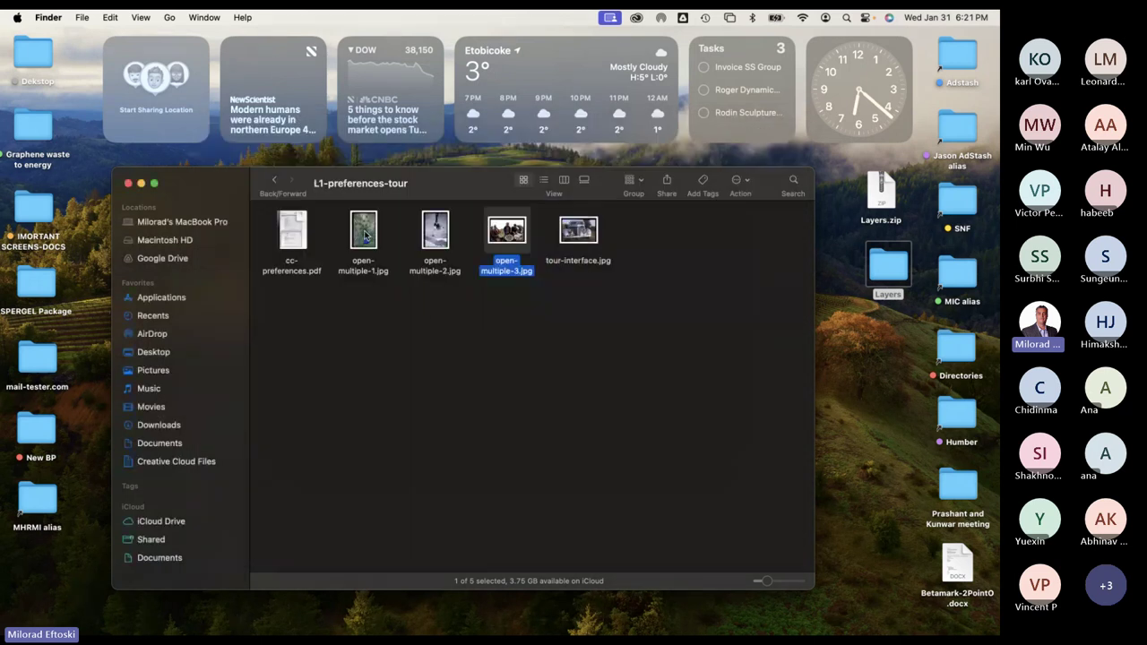
{"action": "key", "text": "Right"}
{"action": "key", "text": "space"}
{"action": "key", "text": "space"}
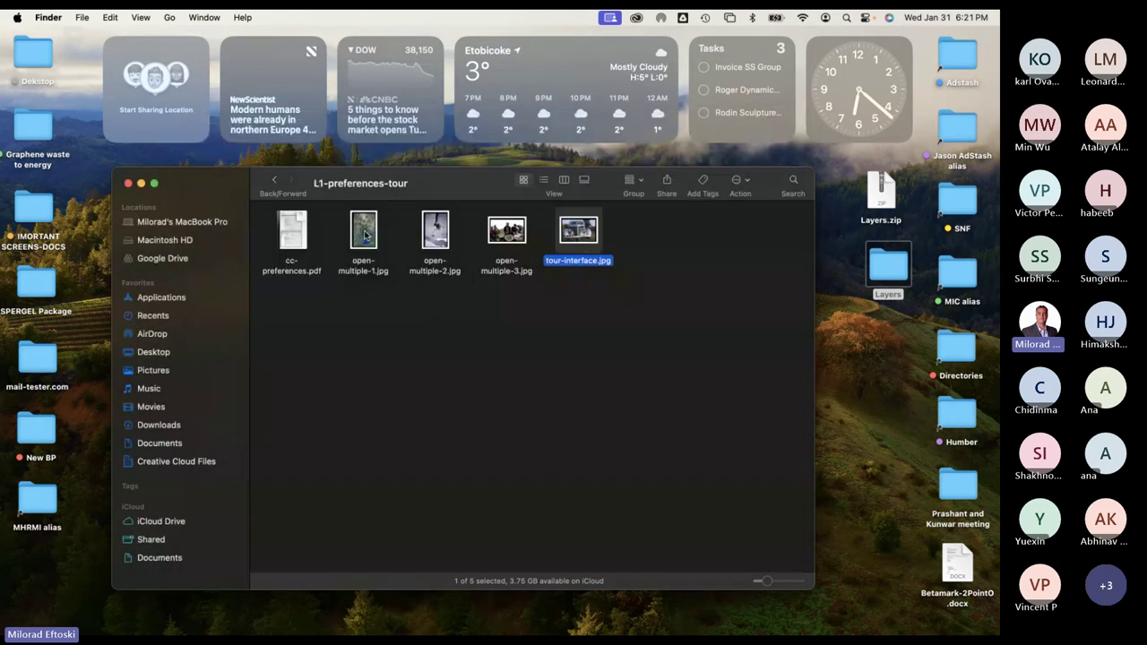
{"action": "left_click", "coordinate": [394, 343]}
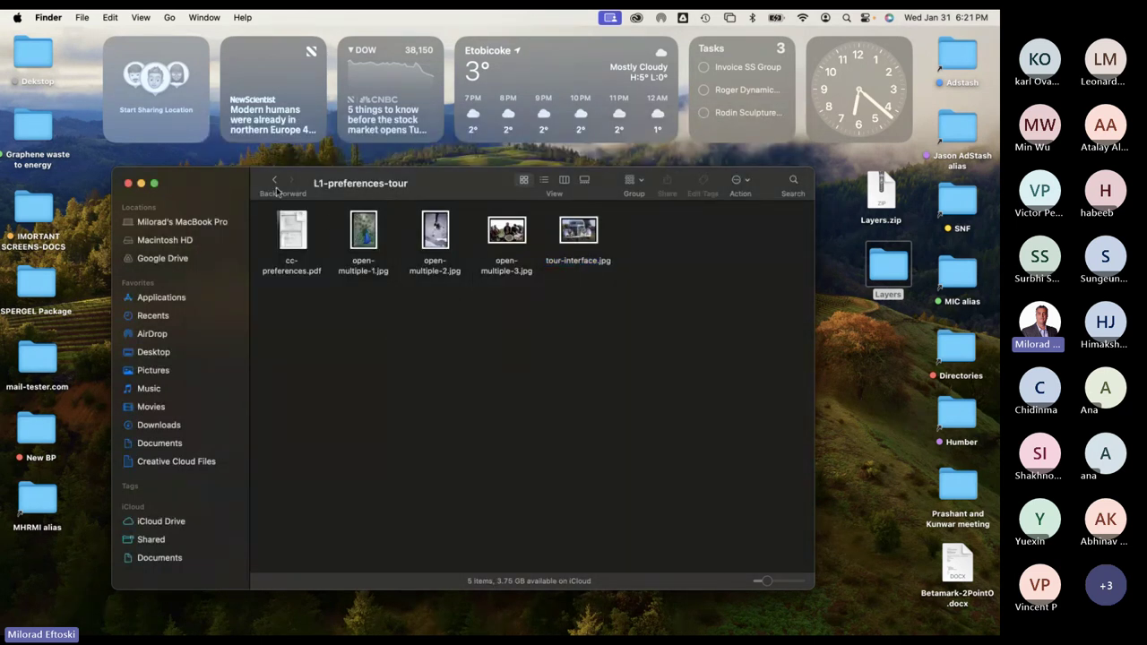
{"action": "left_click", "coordinate": [275, 183]}
{"action": "left_click", "coordinate": [365, 243]}
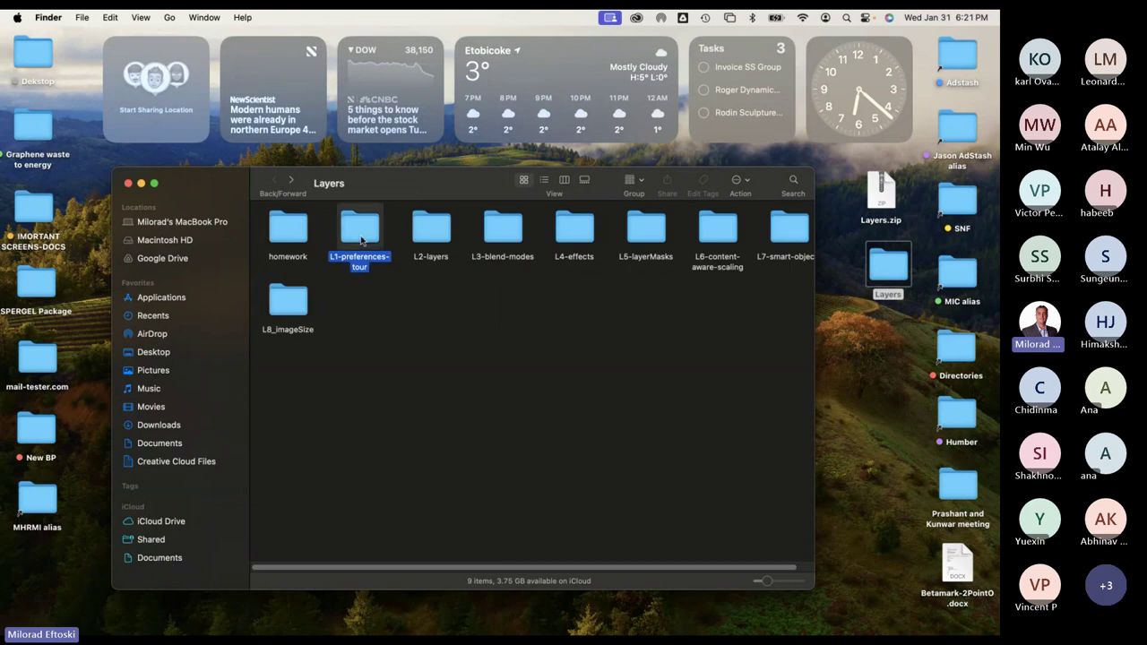
Open the L2-layers lesson folder.
{"action": "left_click", "coordinate": [411, 322]}
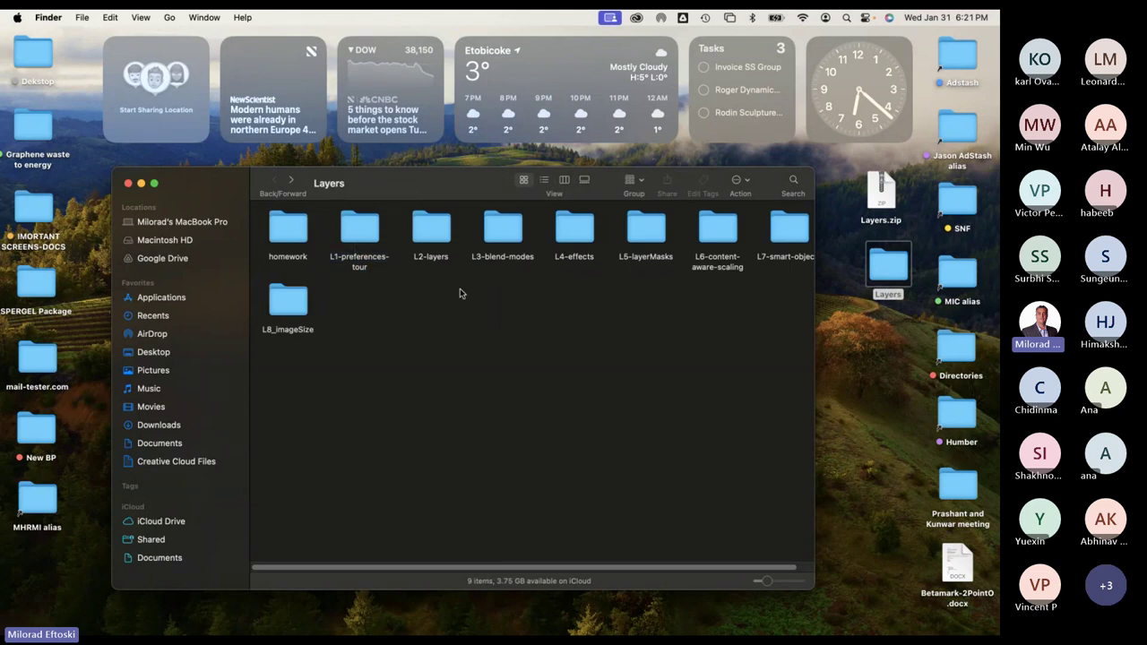
{"action": "left_click", "coordinate": [435, 230]}
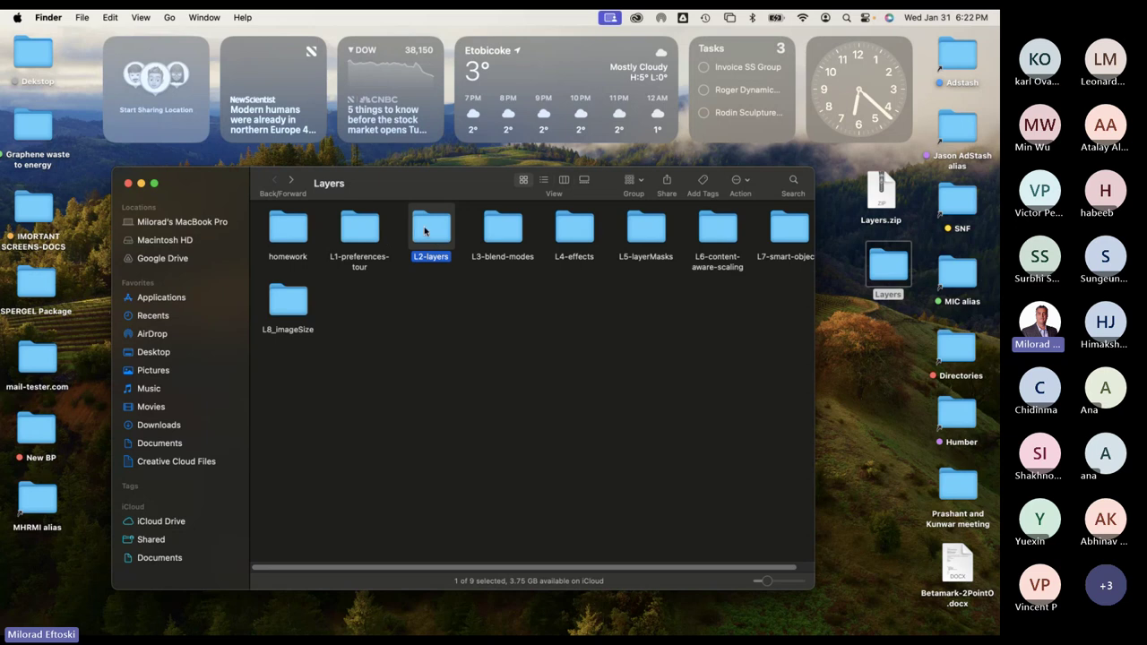
{"action": "double_click", "coordinate": [426, 228]}
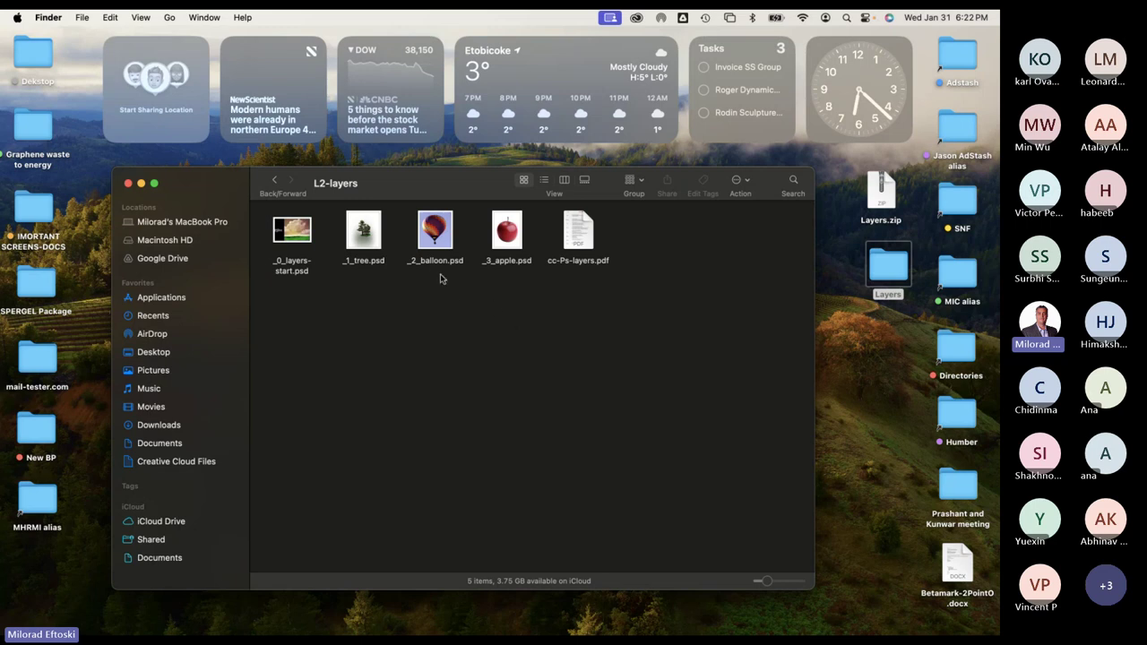
Quick Look _0_layers-start.psd, then preview the cc-Ps-layers.pdf instruction sheet.
{"action": "left_click", "coordinate": [295, 240]}
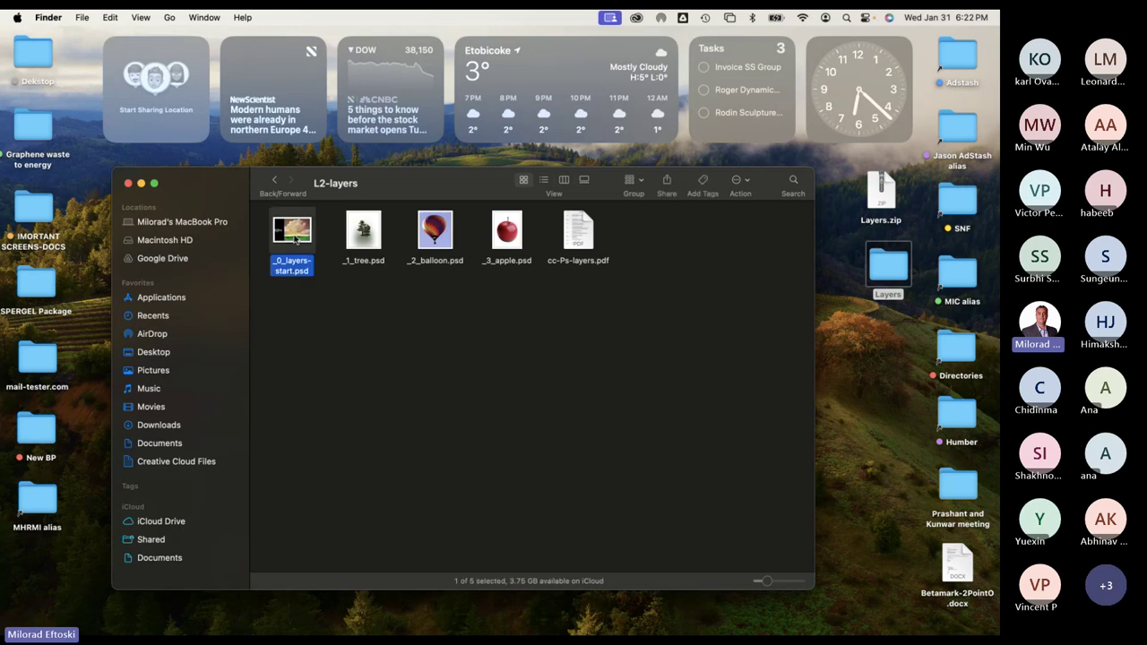
{"action": "key", "text": "space"}
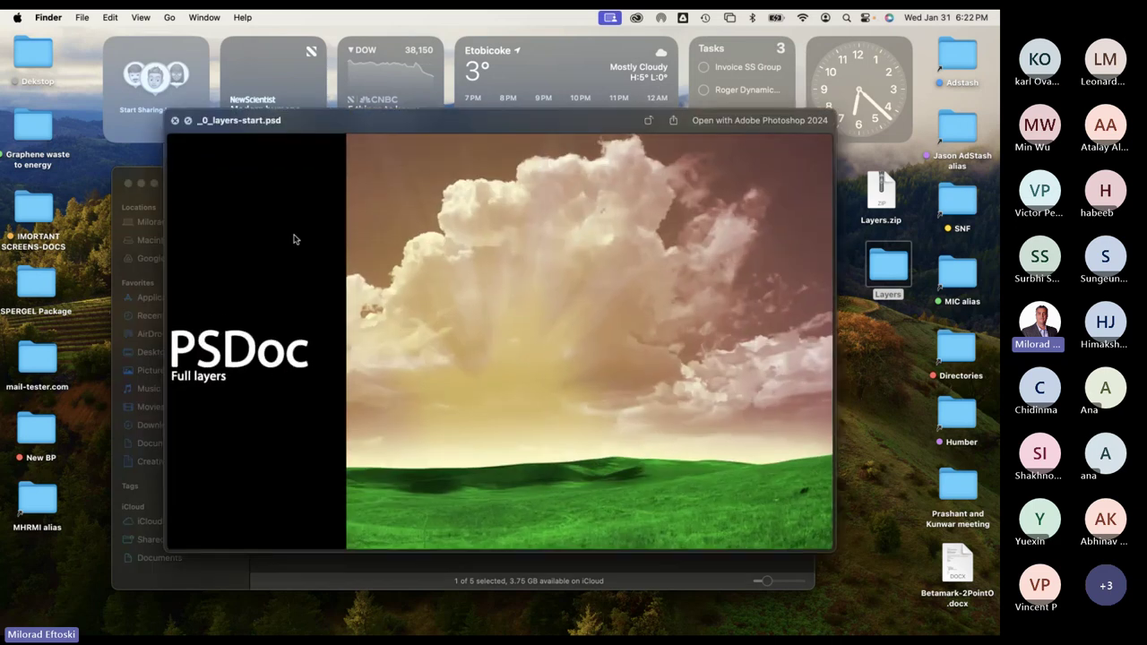
{"action": "key", "text": "space"}
{"action": "left_click", "coordinate": [585, 233]}
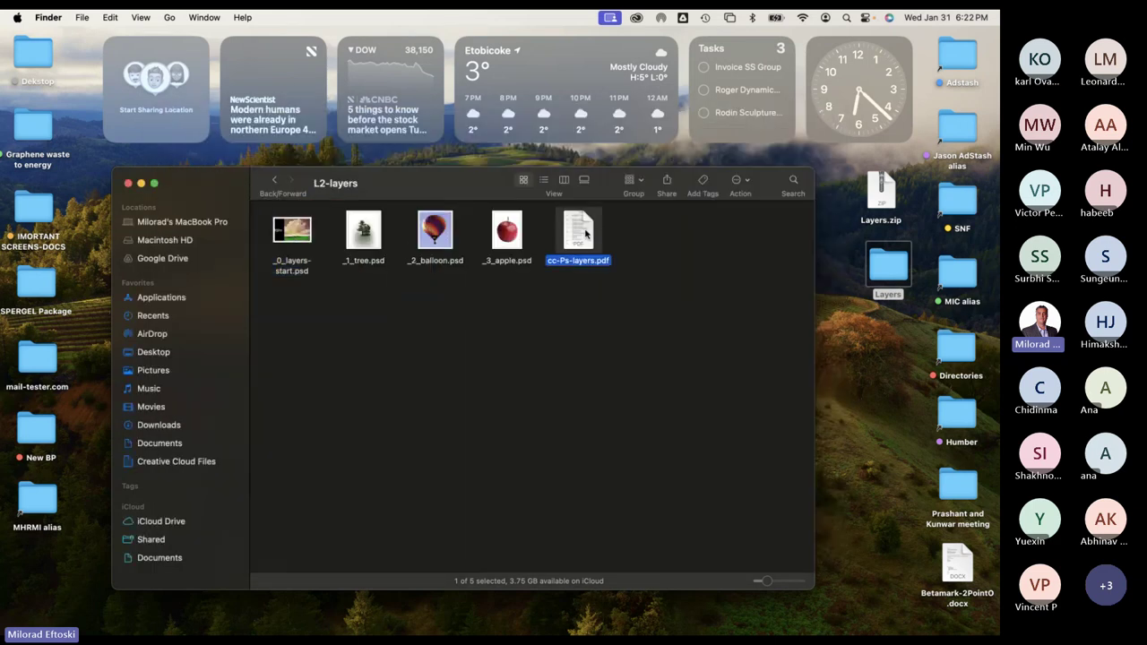
{"action": "key", "text": "space"}
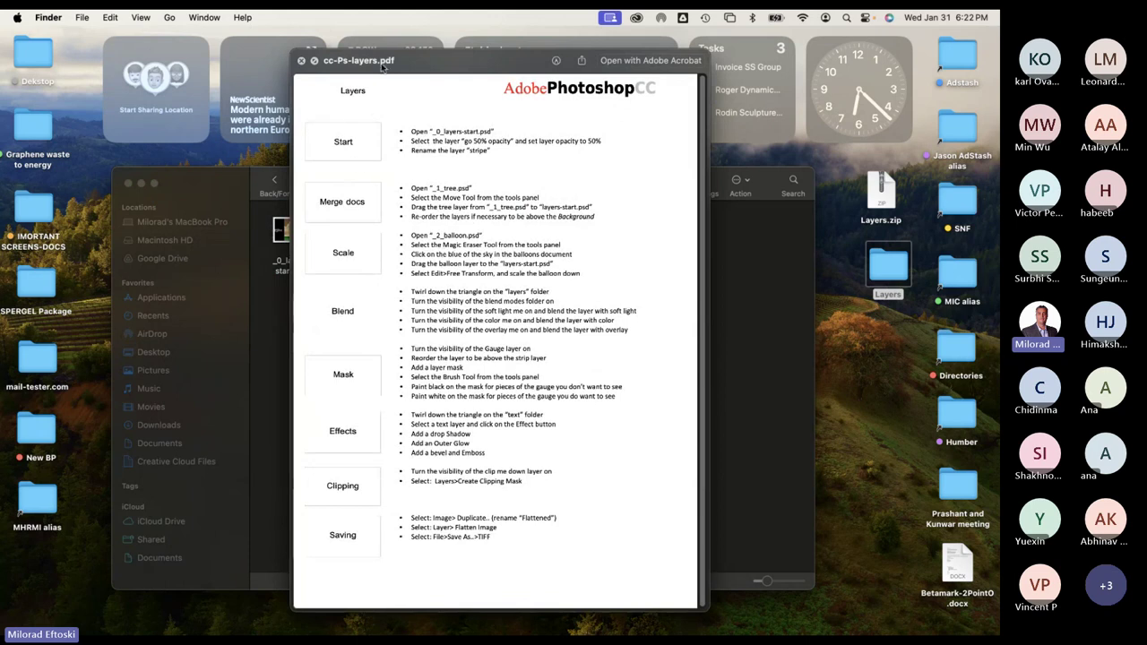
Move the cc-Ps-layers.pdf preview aside, read it, close it, and deselect the file.
{"action": "left_click_drag", "start_coordinate": [382, 67], "coordinate": [457, 78]}
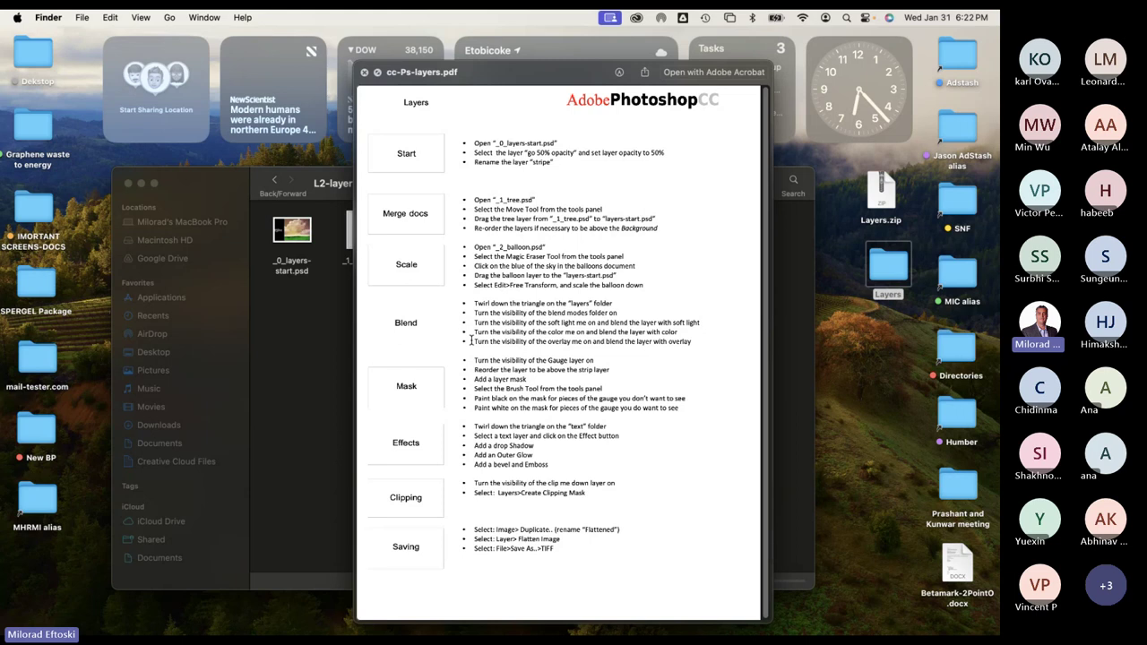
{"action": "key", "text": "space"}
{"action": "left_click", "coordinate": [564, 441]}
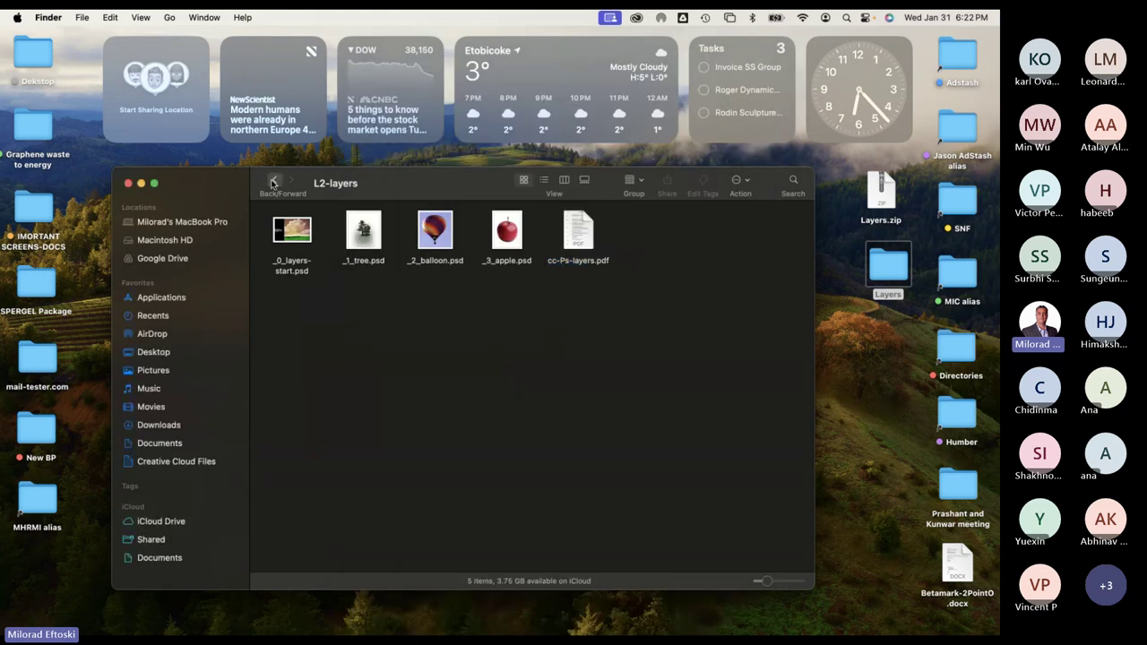
Return to the Layers folder and give the L2-layers folder a red tag.
{"action": "left_click", "coordinate": [273, 183]}
{"action": "right_click", "coordinate": [433, 232]}
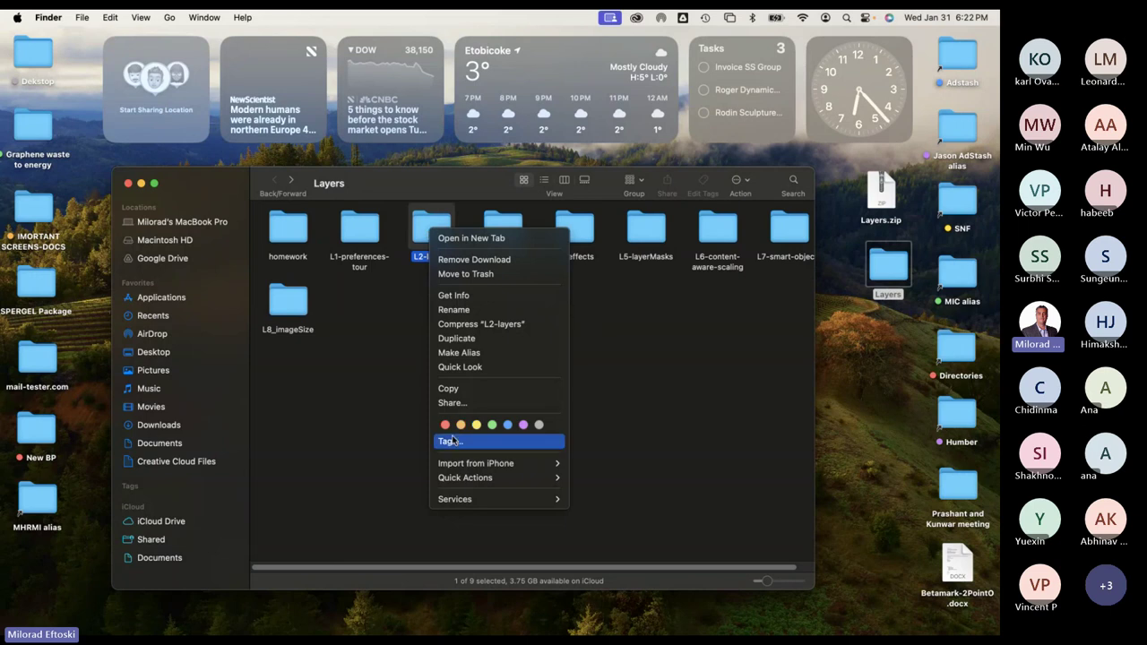
{"action": "left_click", "coordinate": [446, 425]}
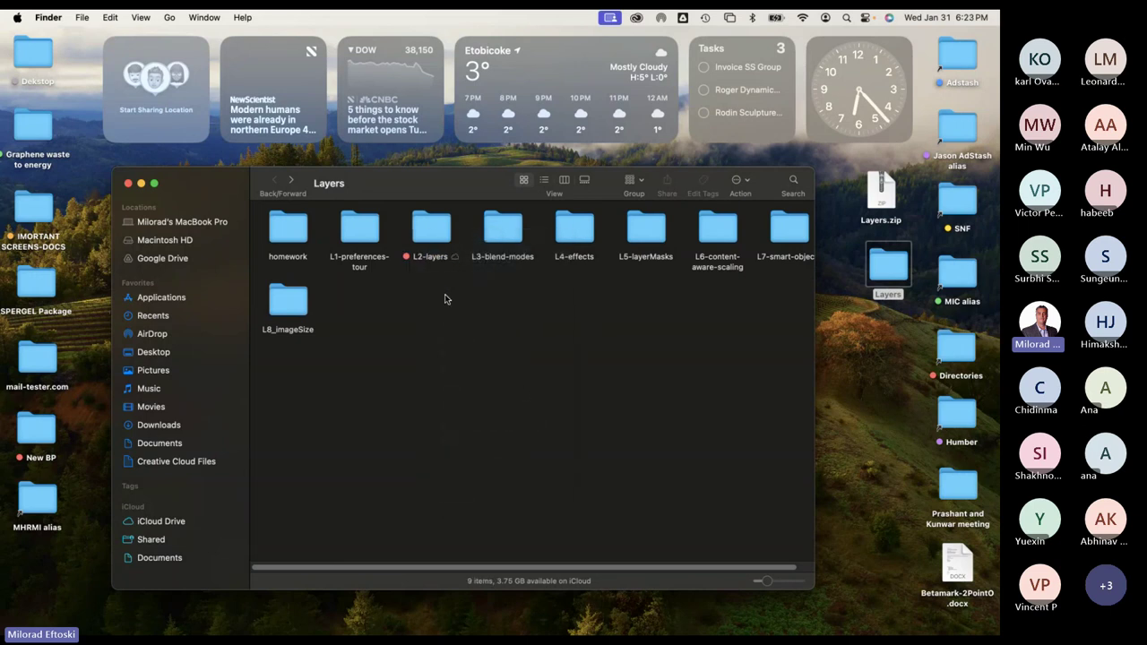
{"action": "left_click_drag", "start_coordinate": [513, 179], "coordinate": [515, 177]}
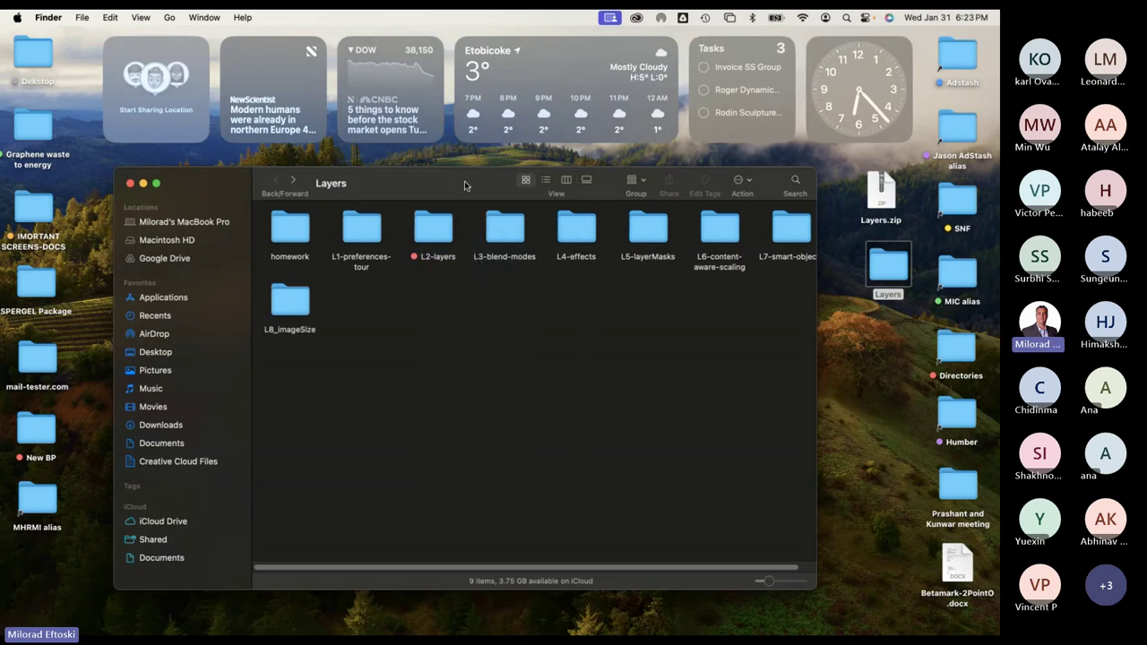
{"action": "right_click", "coordinate": [437, 231]}
{"action": "left_click", "coordinate": [654, 379]}
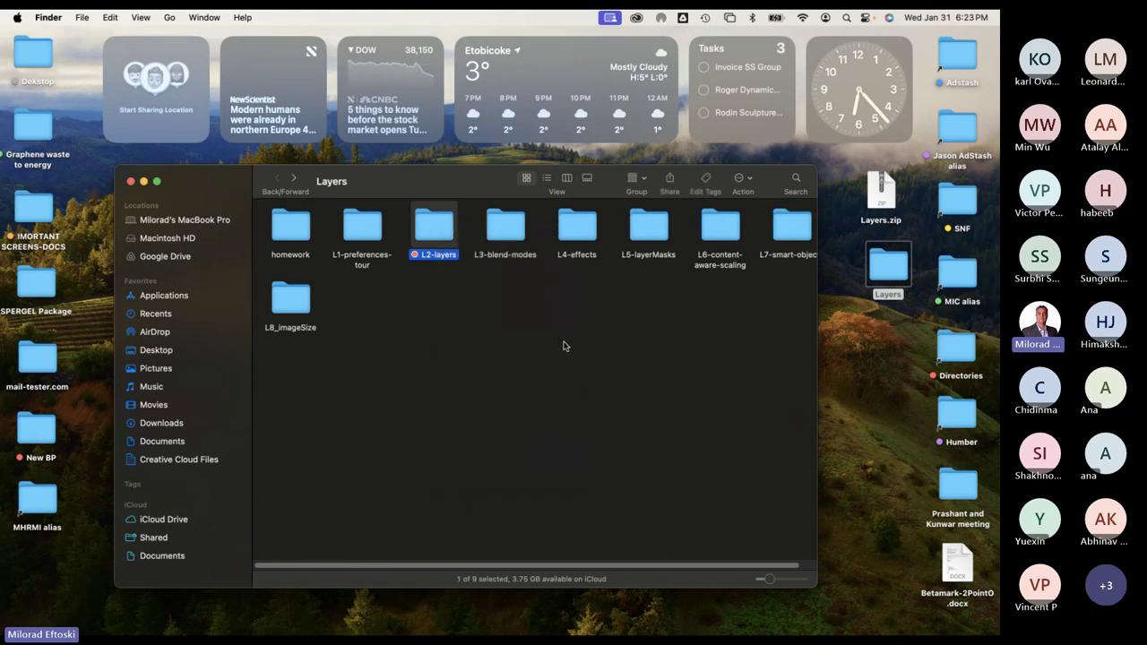
{"action": "left_click", "coordinate": [475, 276]}
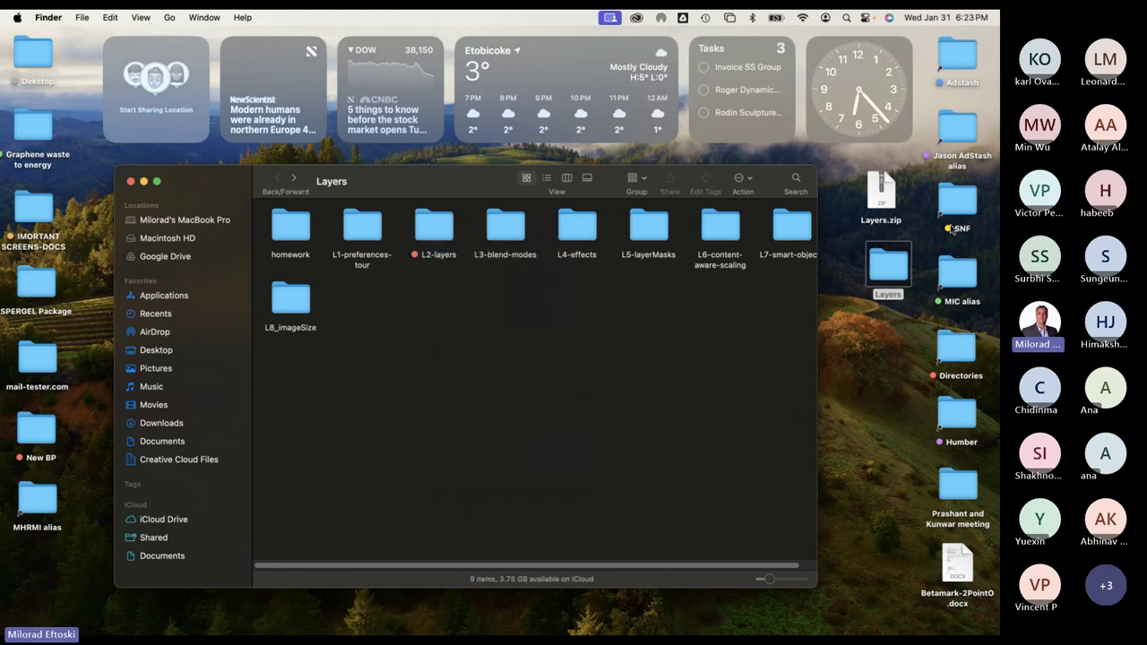
Open the Swiss folder from the desktop and look over the SNF 2022, 2023 and 2024 folders.
{"action": "left_click", "coordinate": [953, 208]}
{"action": "double_click", "coordinate": [952, 208]}
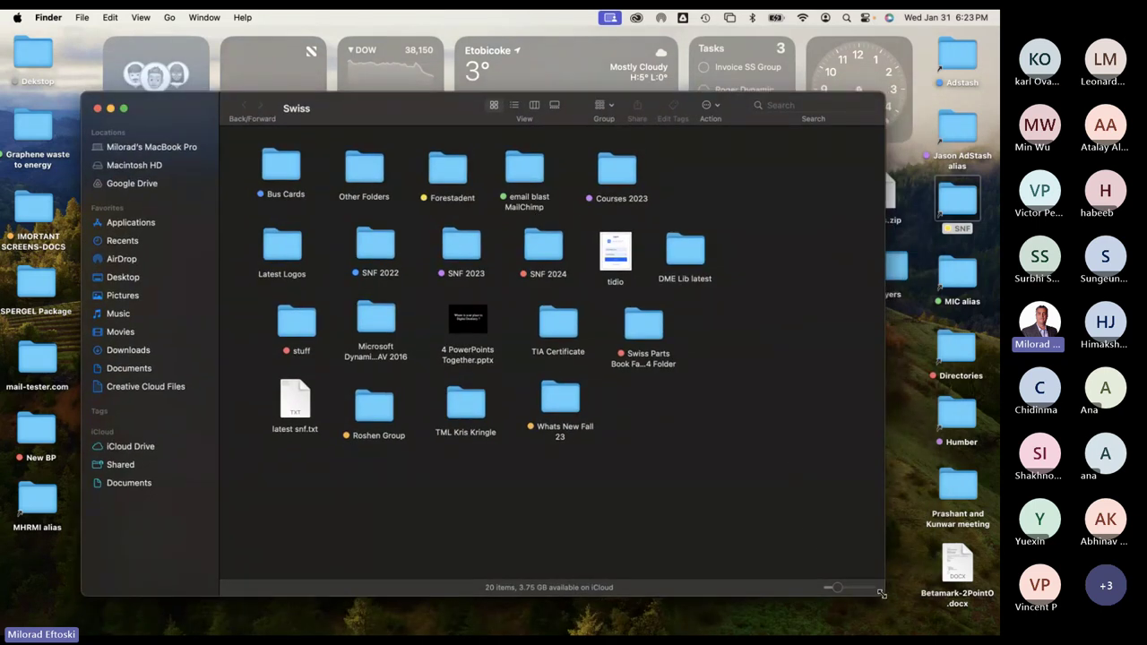
{"action": "left_click_drag", "start_coordinate": [883, 597], "coordinate": [847, 588]}
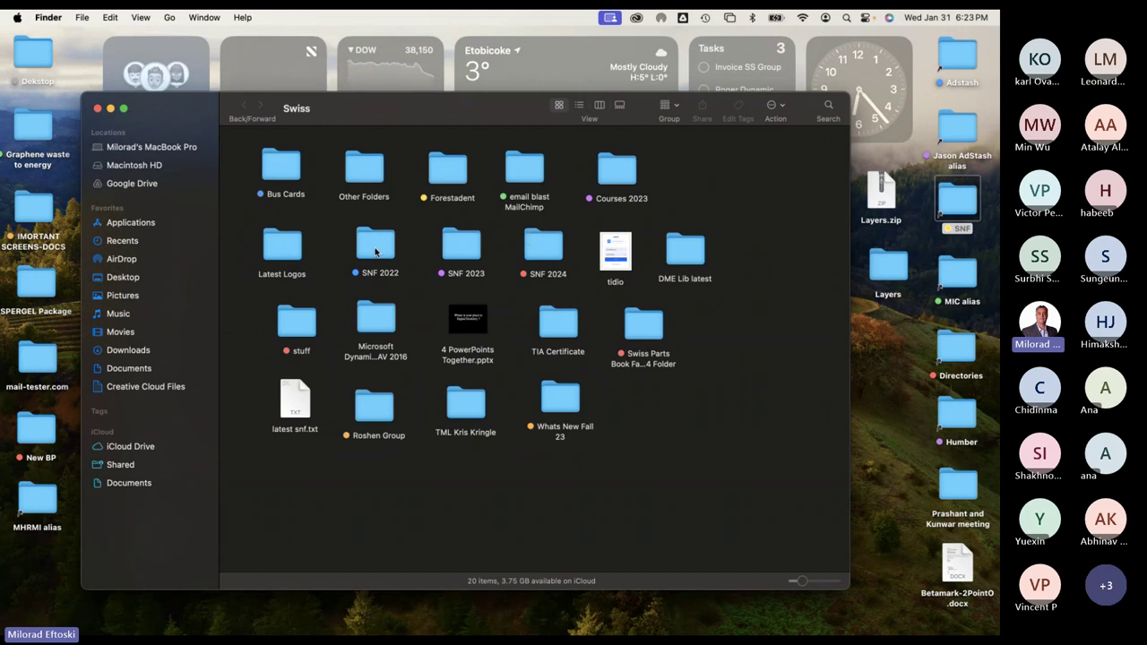
{"action": "left_click", "coordinate": [376, 251]}
{"action": "left_click", "coordinate": [458, 250]}
{"action": "left_click", "coordinate": [550, 249]}
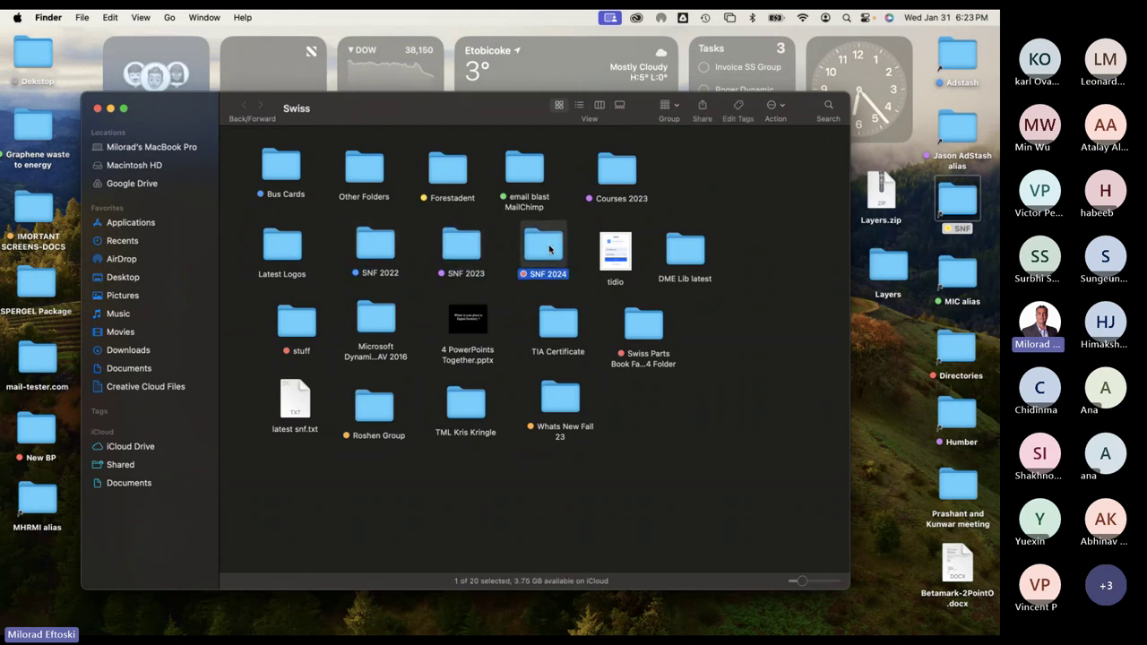
Peek inside SNF 2023, return to Swiss, and close the Swiss window.
{"action": "double_click", "coordinate": [466, 252]}
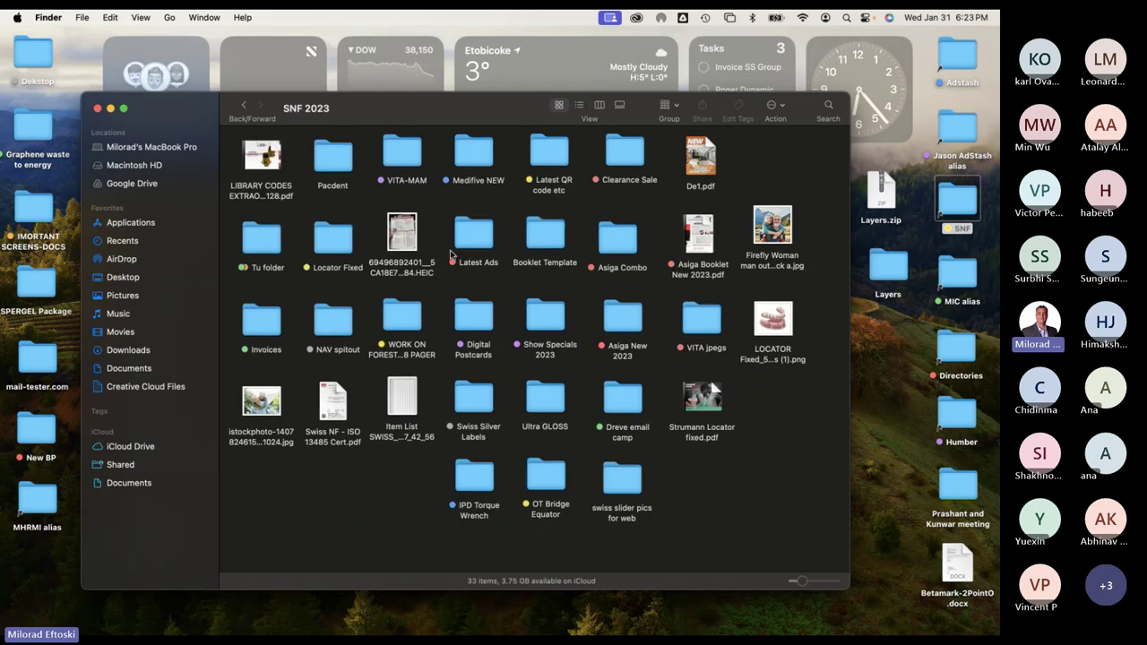
{"action": "left_click", "coordinate": [247, 108]}
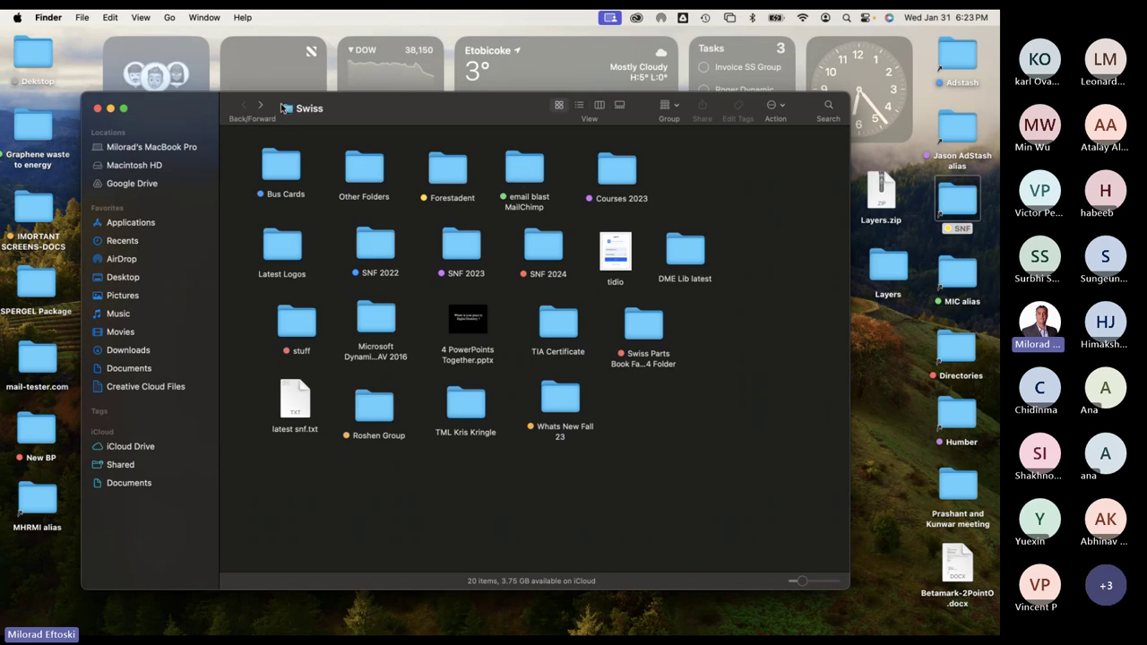
{"action": "left_click_drag", "start_coordinate": [378, 117], "coordinate": [380, 123]}
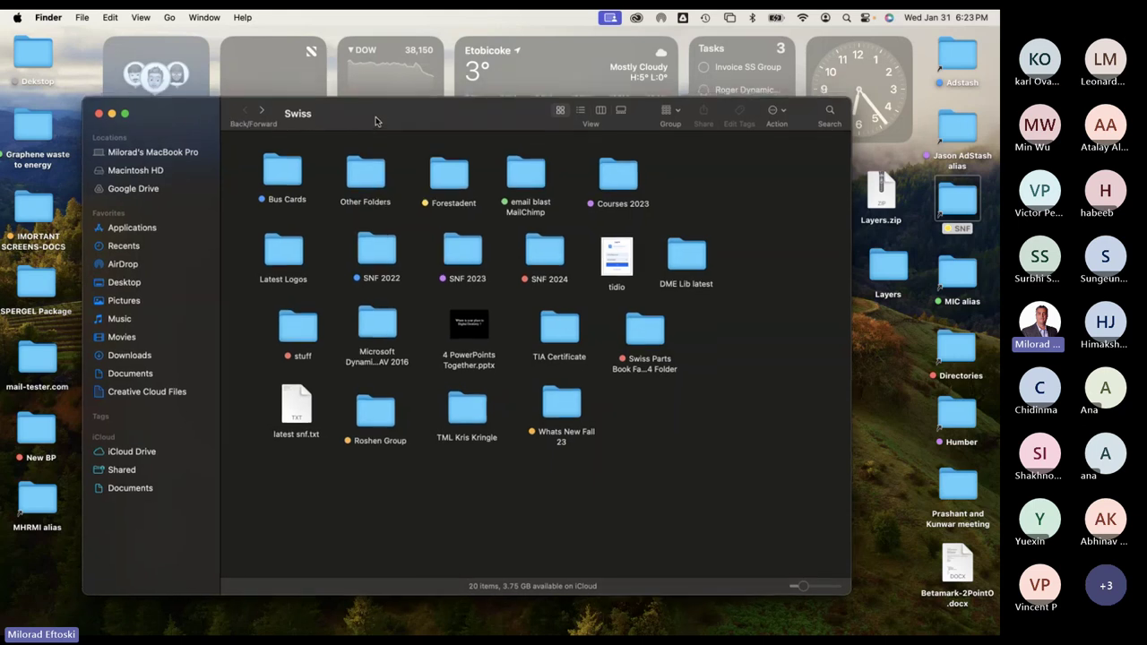
{"action": "left_click", "coordinate": [99, 114]}
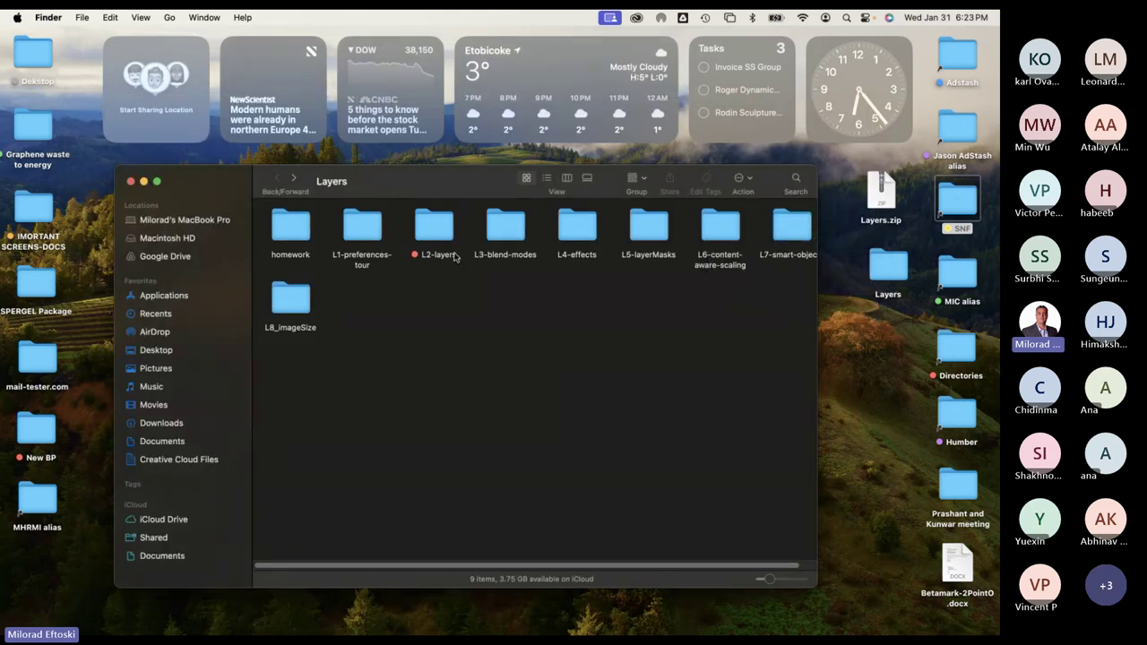
Enlarge the Layers window and tag L3-blend-modes, L4-effects and L5-layerMasks green.
{"action": "left_click_drag", "start_coordinate": [810, 584], "coordinate": [894, 614]}
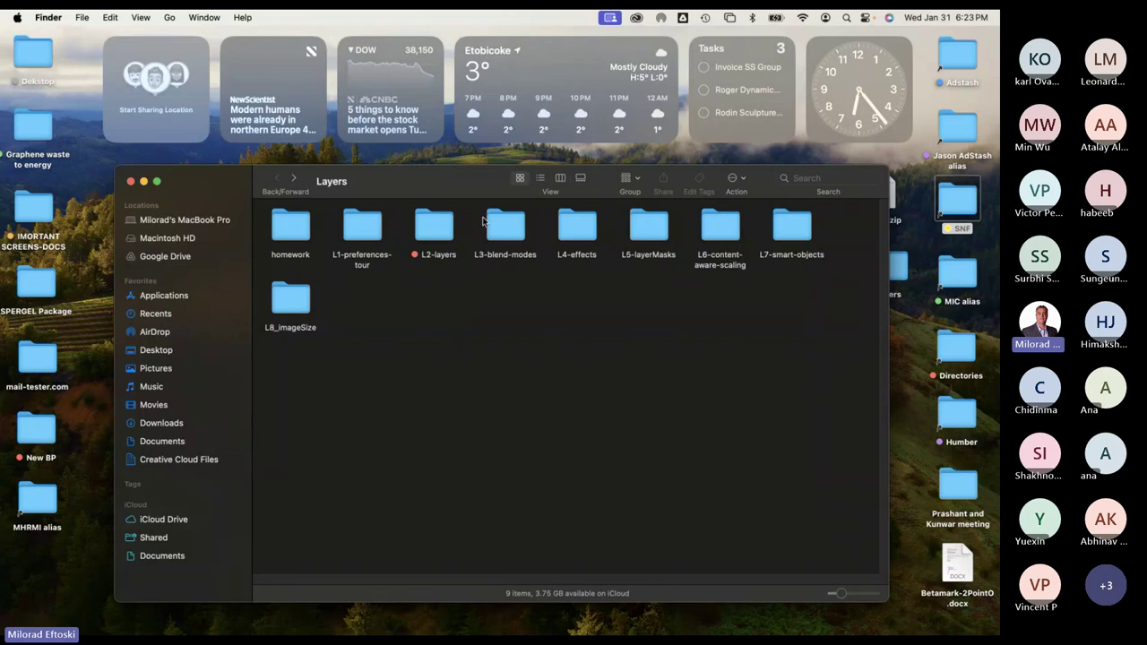
{"action": "left_click", "coordinate": [412, 221]}
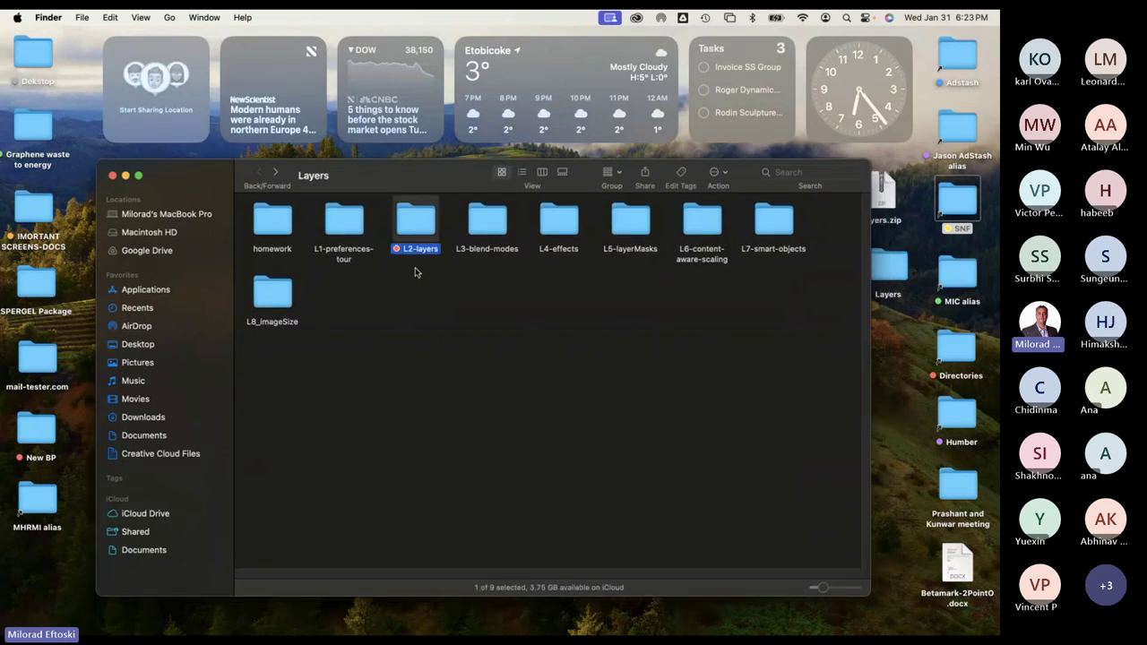
{"action": "left_click", "coordinate": [417, 295]}
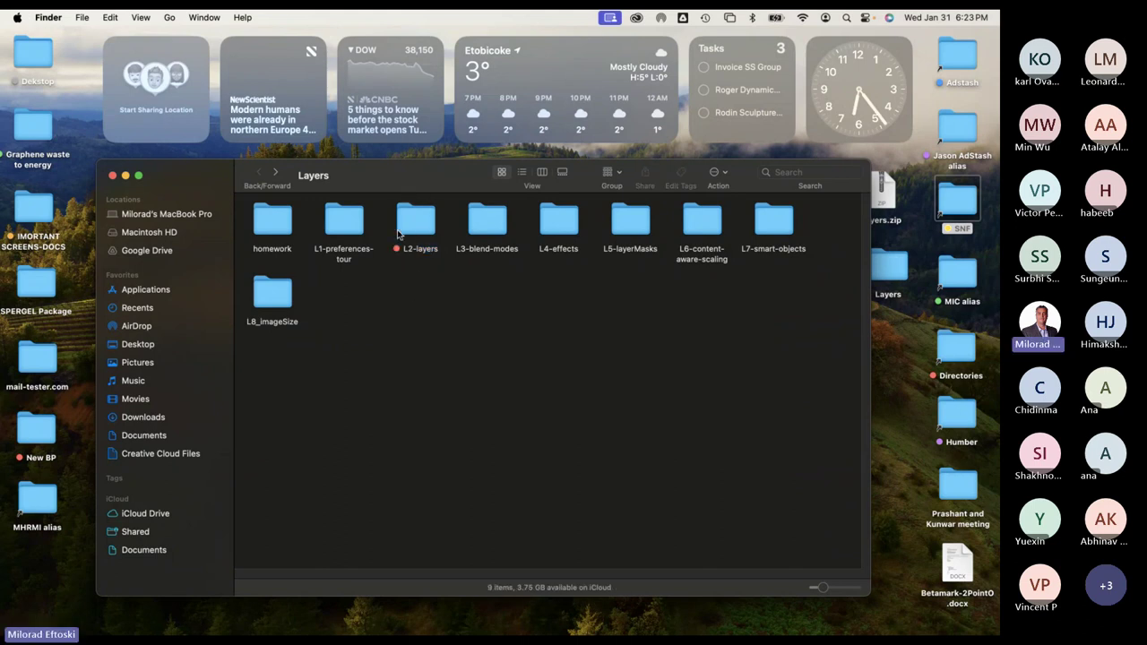
{"action": "left_click", "coordinate": [489, 220]}
{"action": "left_click", "coordinate": [559, 228]}
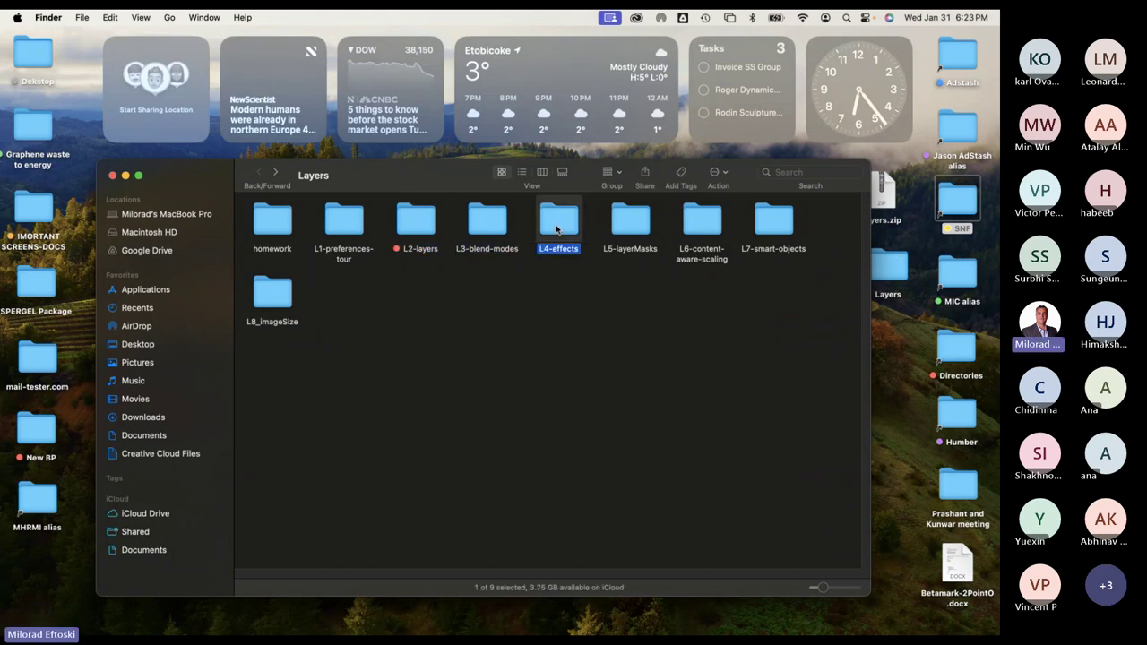
{"action": "left_click", "coordinate": [637, 222]}
{"action": "left_click_drag", "start_coordinate": [636, 288], "coordinate": [484, 244]}
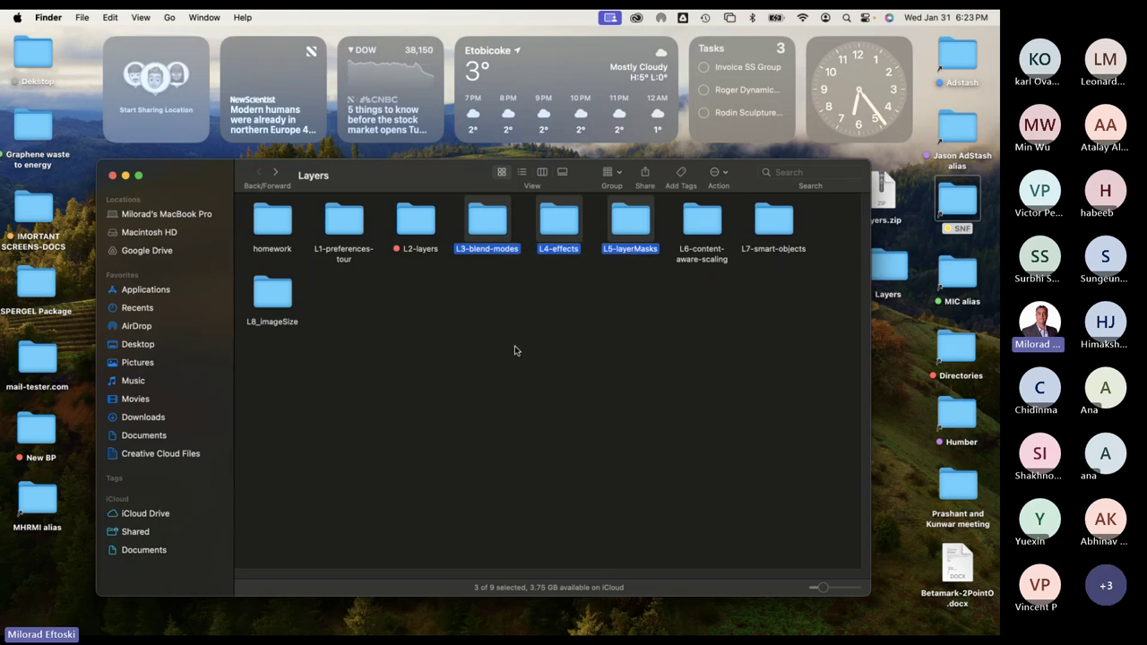
{"action": "right_click", "coordinate": [555, 229]}
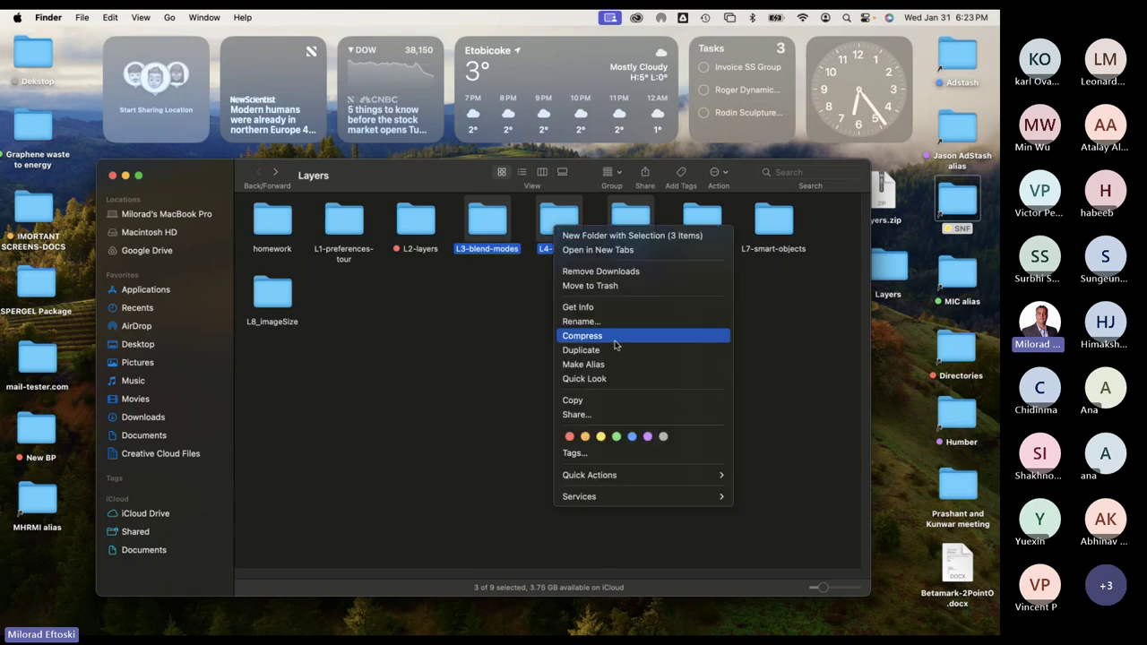
{"action": "left_click", "coordinate": [616, 436]}
{"action": "left_click", "coordinate": [605, 419]}
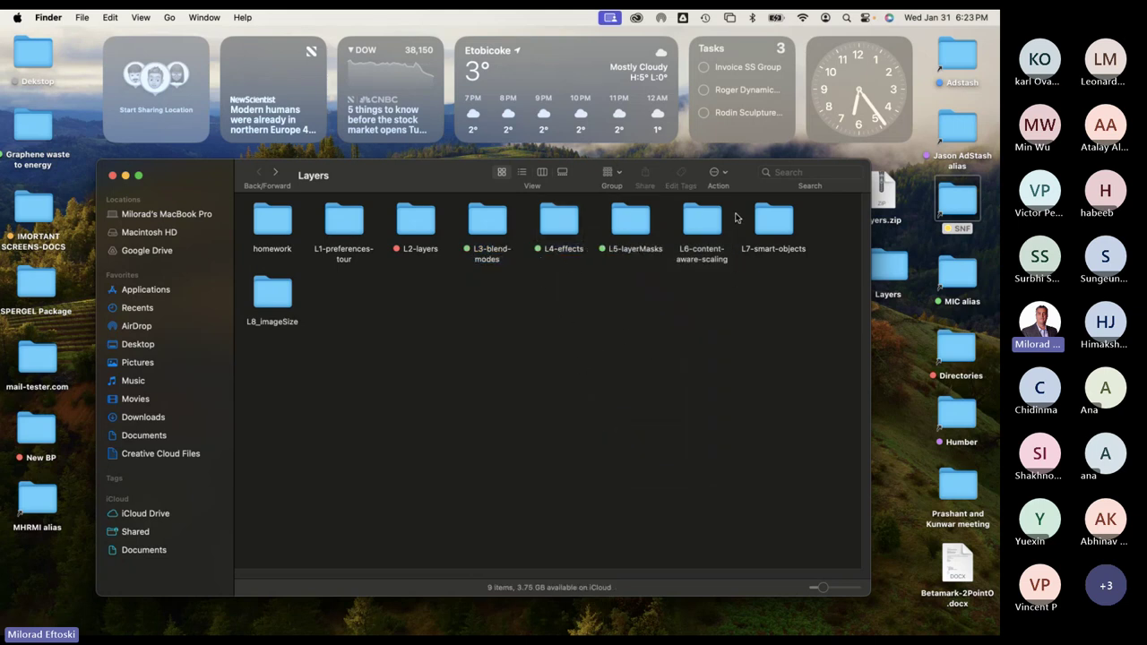
Check the L6-content-aware-scaling folder's contents, then give it a grey tag.
{"action": "double_click", "coordinate": [694, 220]}
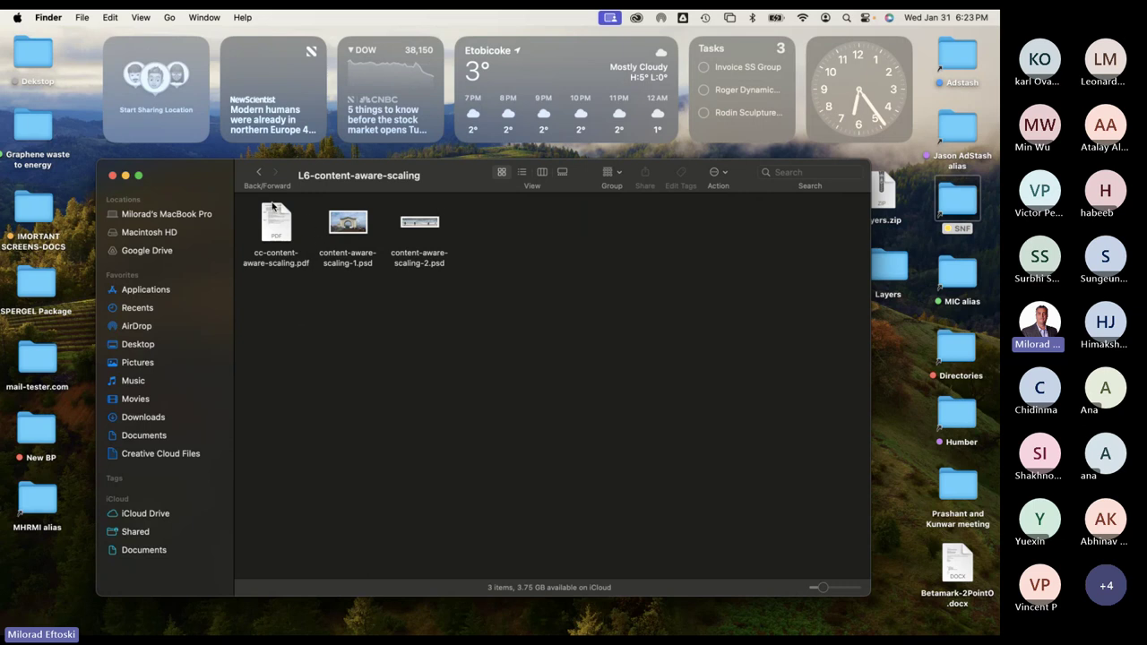
{"action": "left_click", "coordinate": [258, 173]}
{"action": "right_click", "coordinate": [694, 219]}
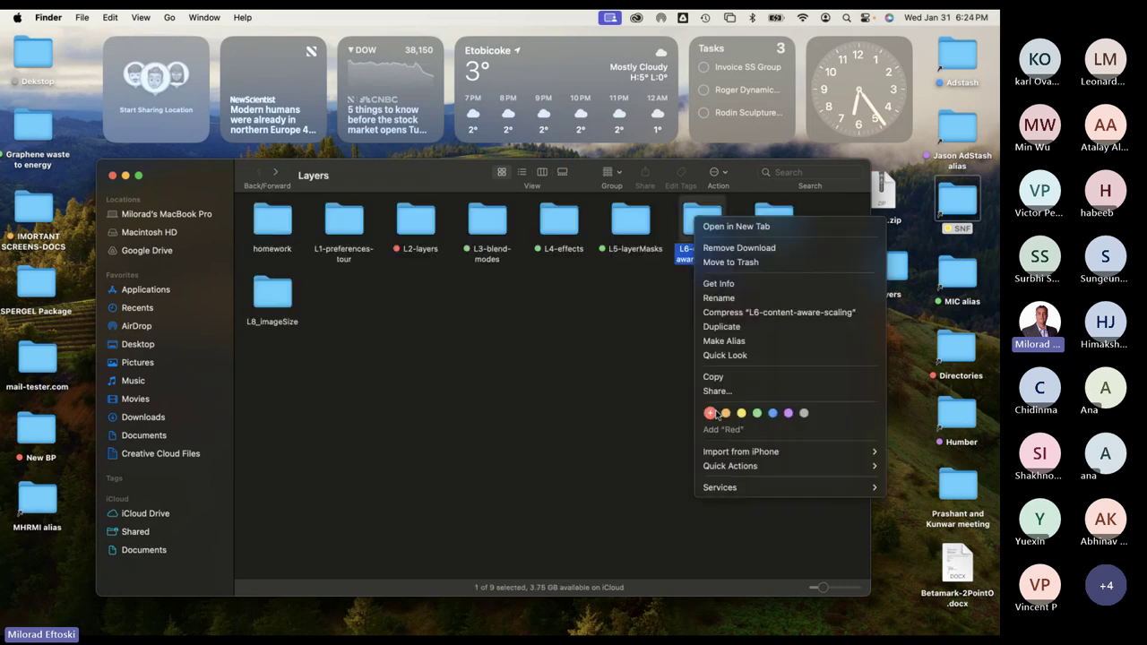
{"action": "left_click", "coordinate": [769, 399]}
{"action": "left_click", "coordinate": [768, 399]}
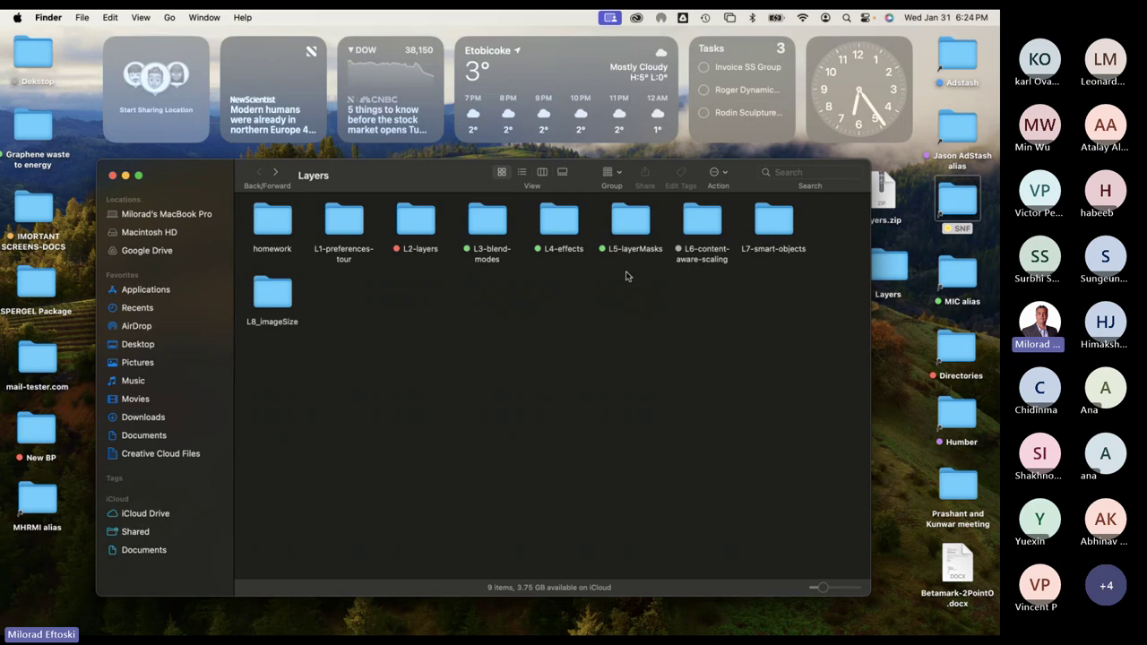
Check the contents of L8_imageSize and L7-smart-objects, returning to Layers each time.
{"action": "double_click", "coordinate": [281, 293]}
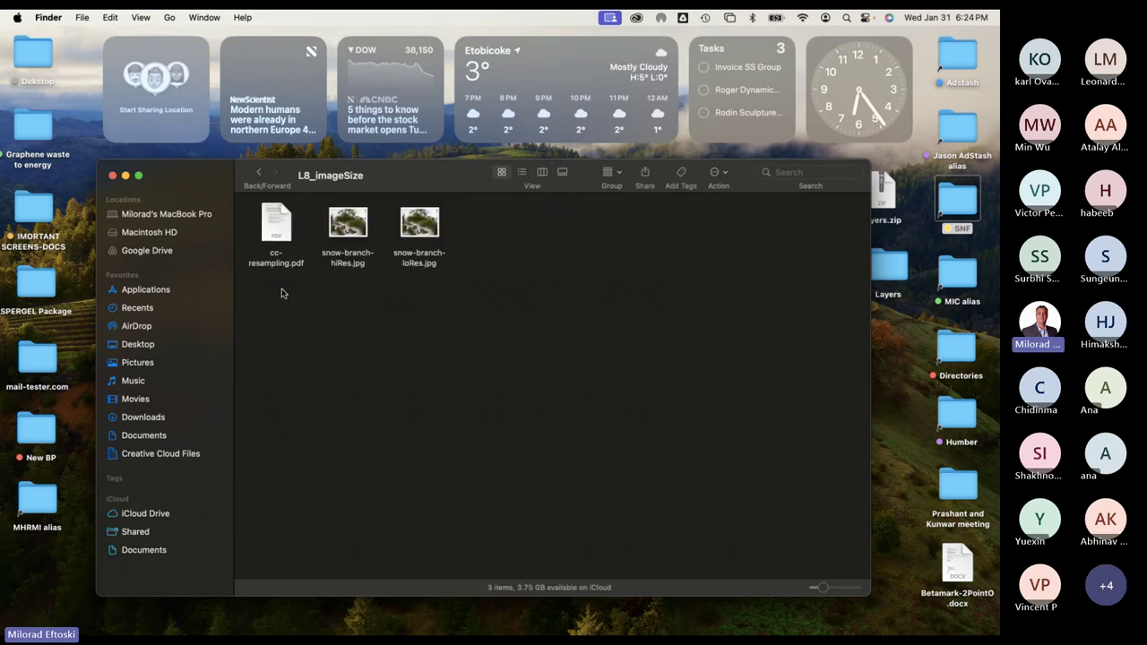
{"action": "left_click", "coordinate": [259, 173]}
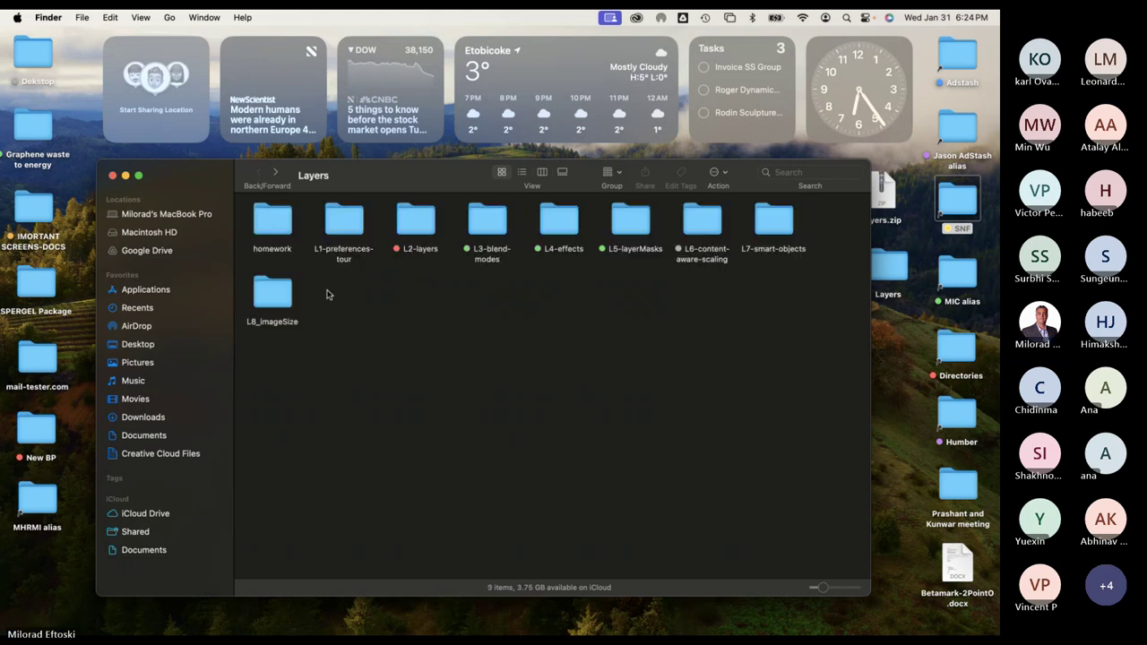
{"action": "double_click", "coordinate": [774, 233]}
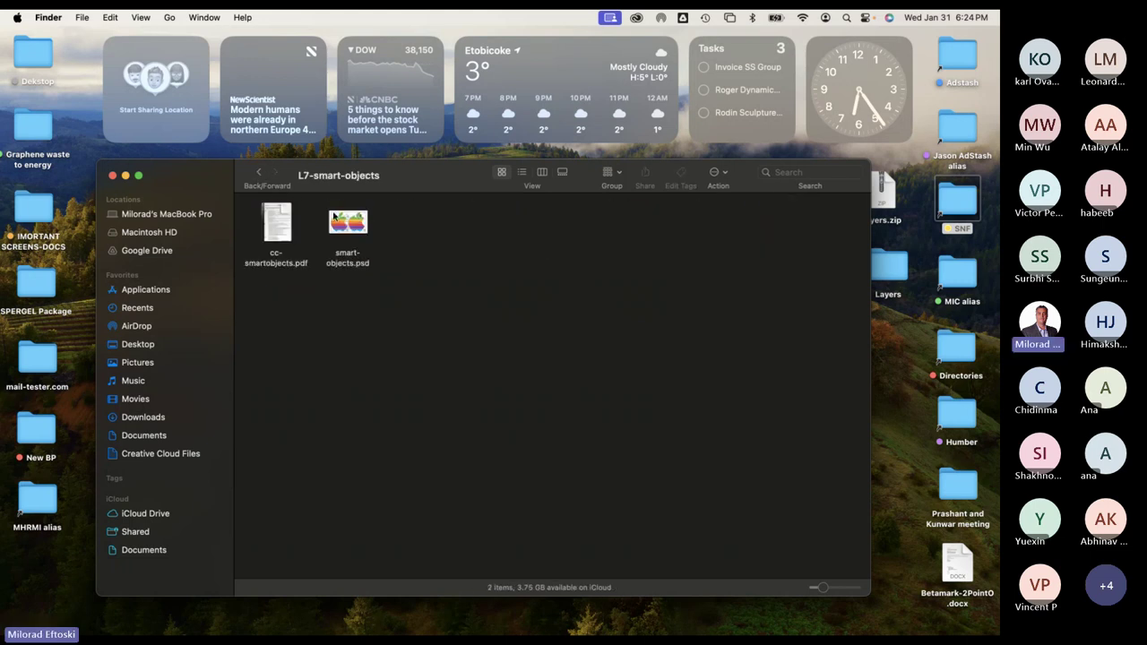
{"action": "left_click", "coordinate": [259, 173]}
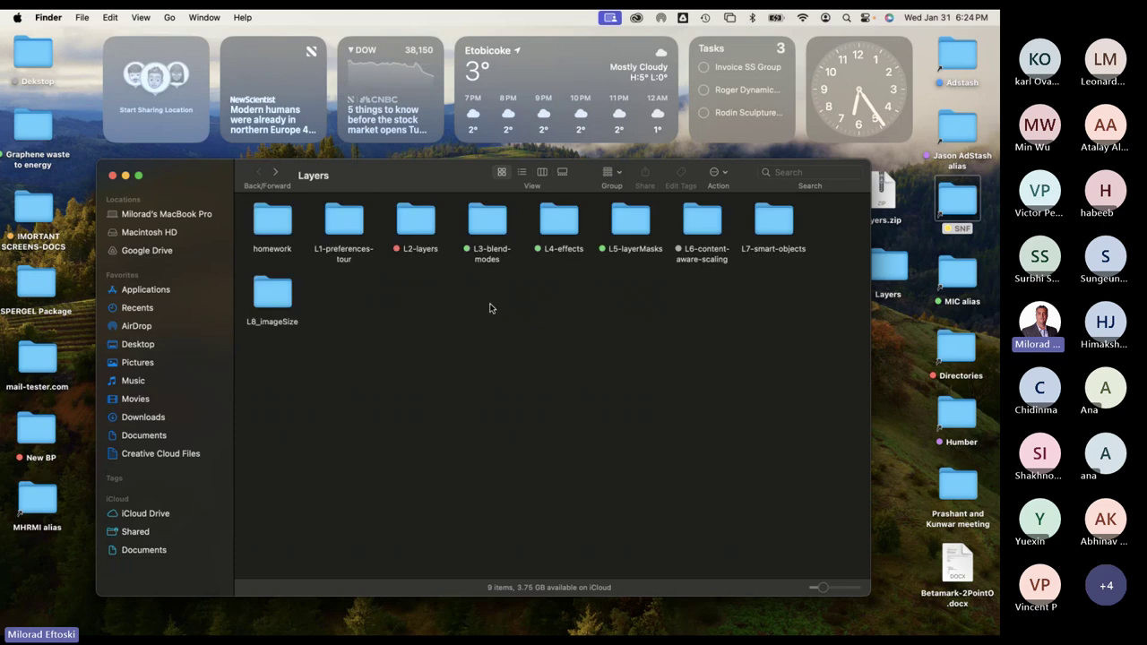
Review the tagged lesson folders, then open L8_imageSize.
{"action": "left_click_drag", "start_coordinate": [805, 380], "coordinate": [238, 231]}
{"action": "left_click", "coordinate": [479, 346]}
{"action": "left_click_drag", "start_coordinate": [632, 275], "coordinate": [494, 232]}
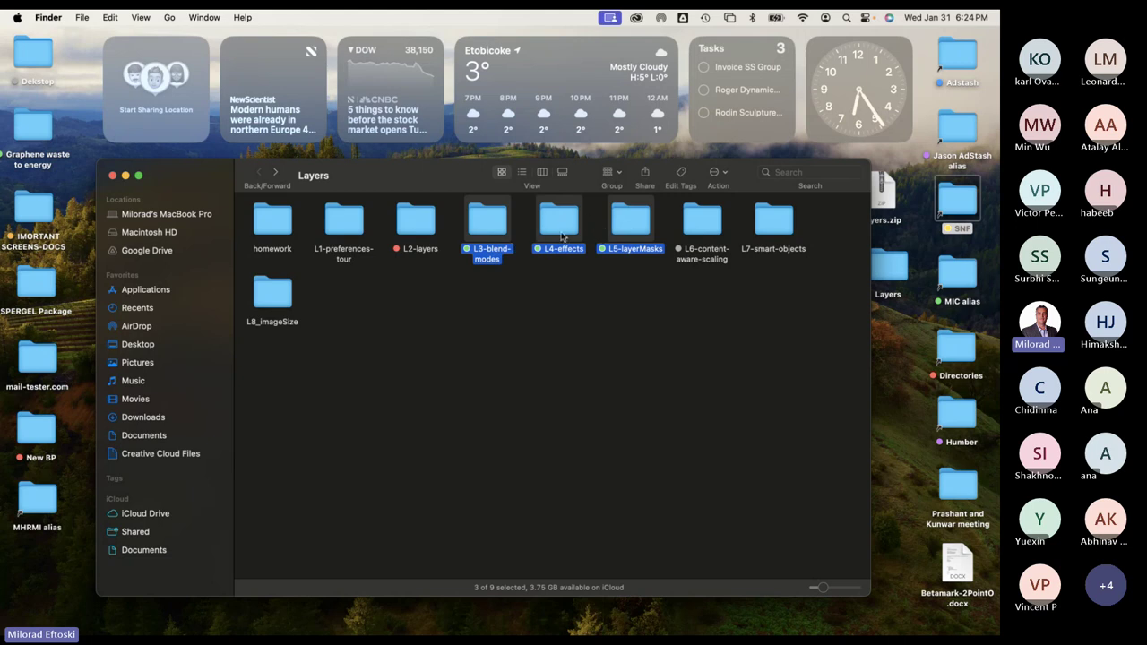
{"action": "left_click", "coordinate": [615, 308]}
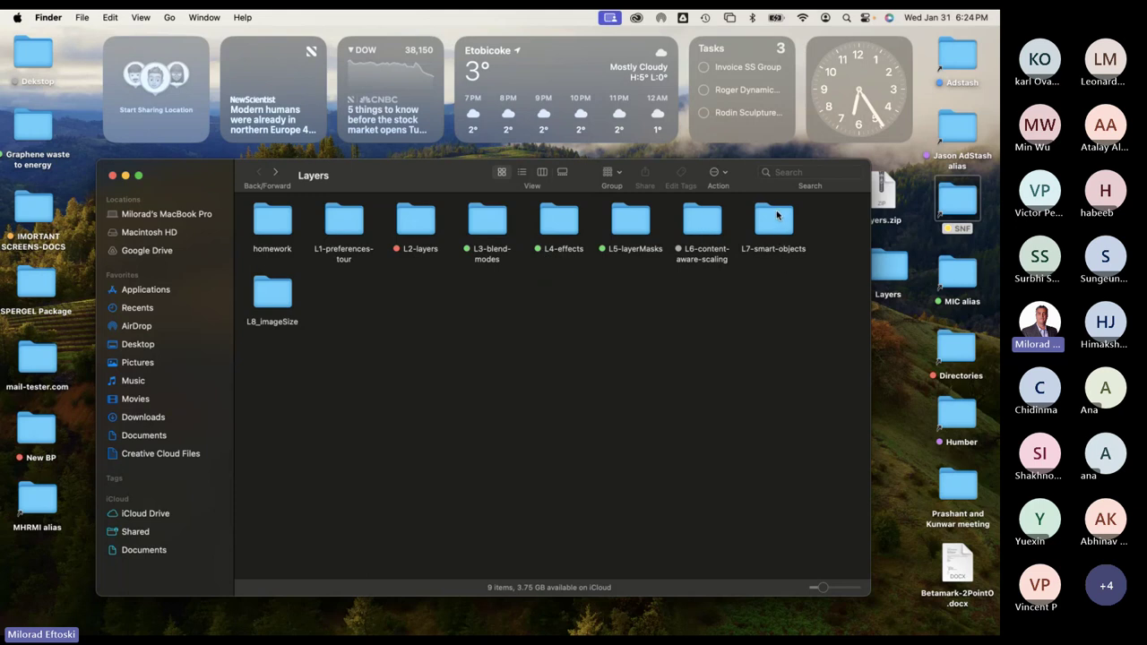
{"action": "left_click", "coordinate": [291, 326]}
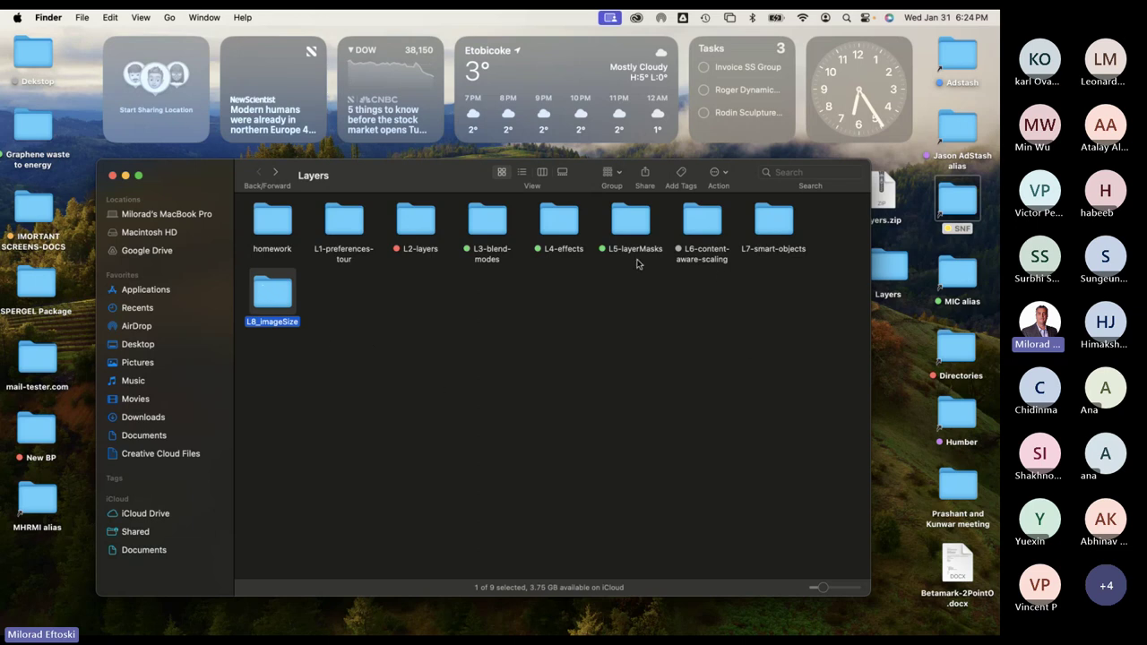
{"action": "double_click", "coordinate": [279, 296]}
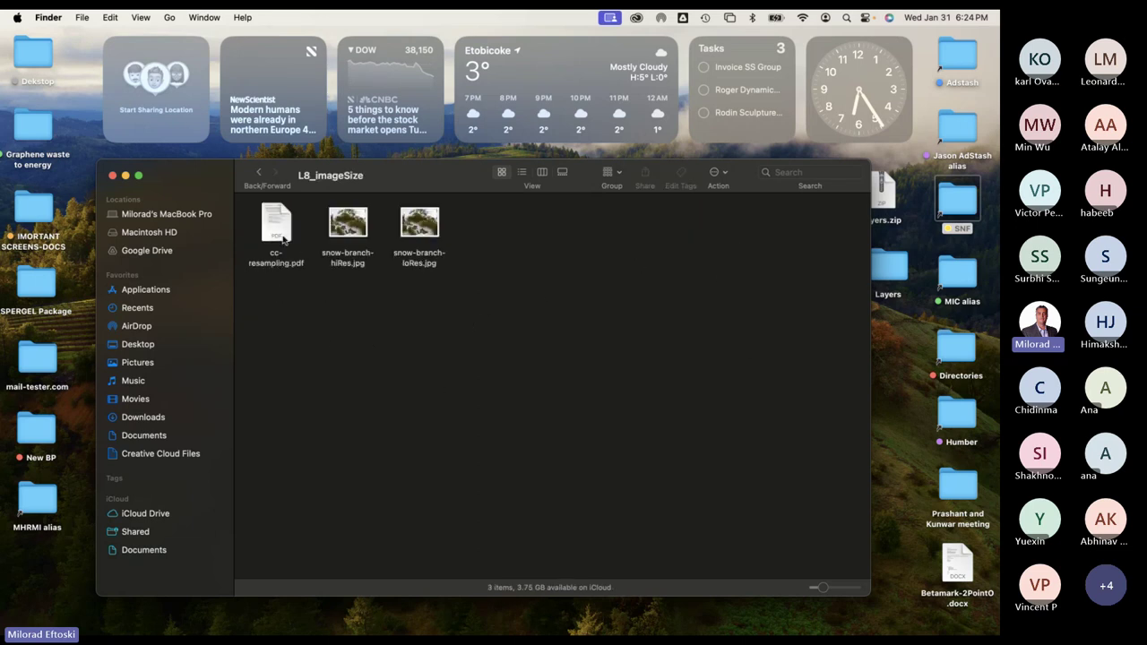
Quick Look cc-resampling.pdf and highlight the phrase 'Applying the Unsharp Mask'.
{"action": "left_click", "coordinate": [272, 223]}
{"action": "key", "text": "space"}
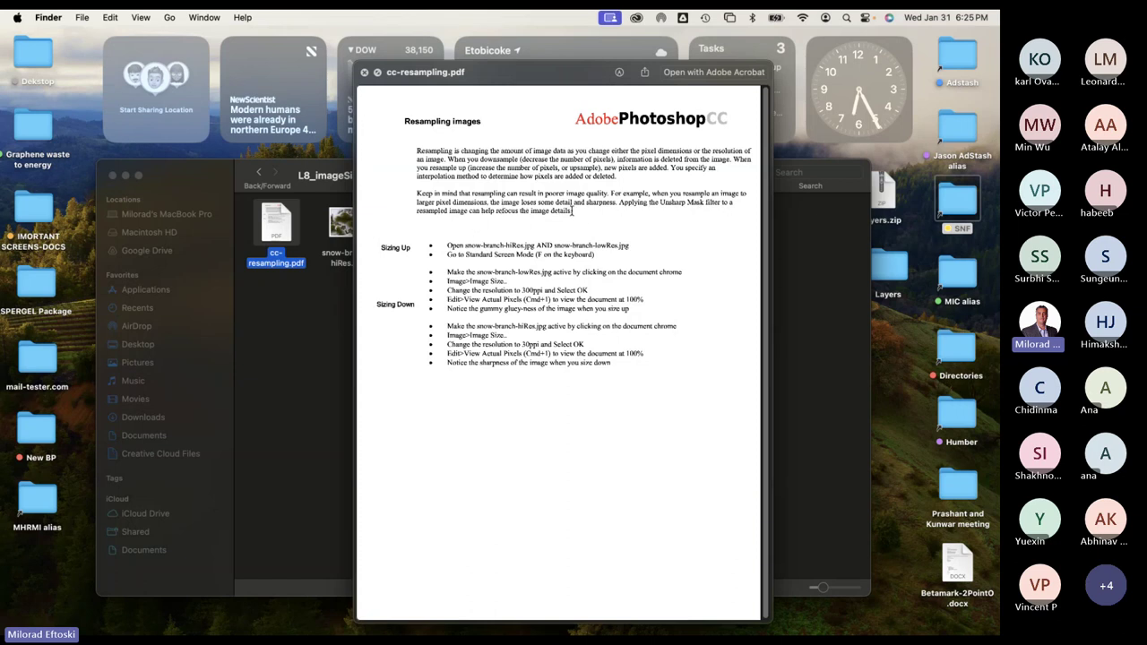
{"action": "left_click_drag", "start_coordinate": [572, 211], "coordinate": [418, 192]}
{"action": "left_click", "coordinate": [638, 202]}
{"action": "left_click_drag", "start_coordinate": [619, 203], "coordinate": [706, 199]}
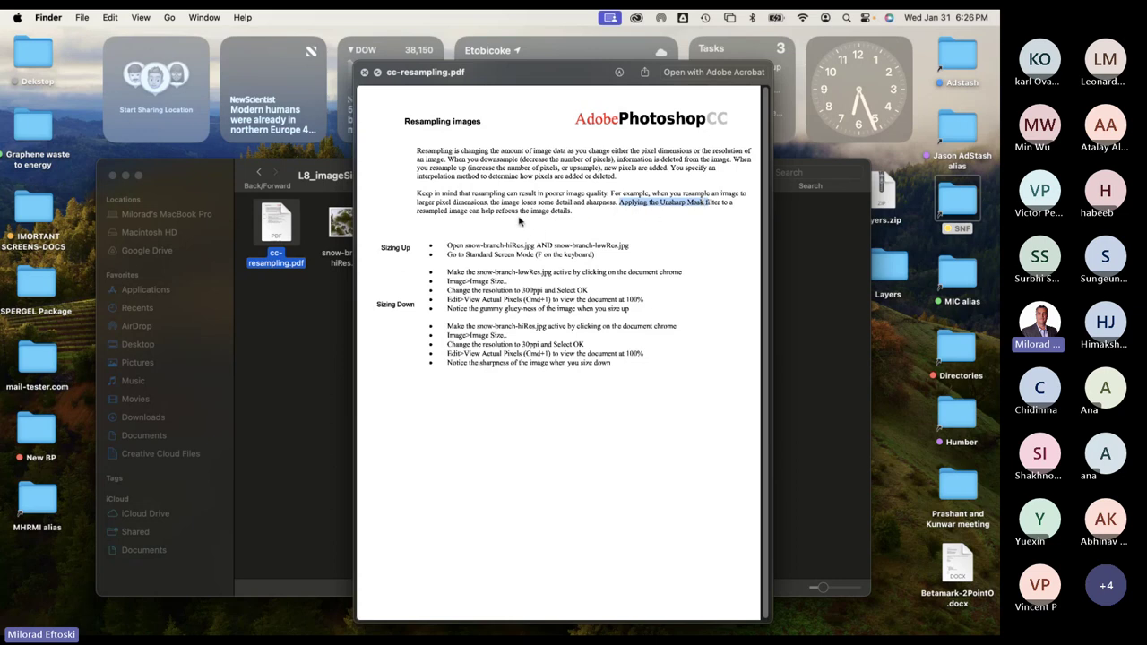
Highlight the Sizing Up resampling steps in the cc-resampling.pdf preview and move the preview window right.
{"action": "left_click", "coordinate": [508, 210]}
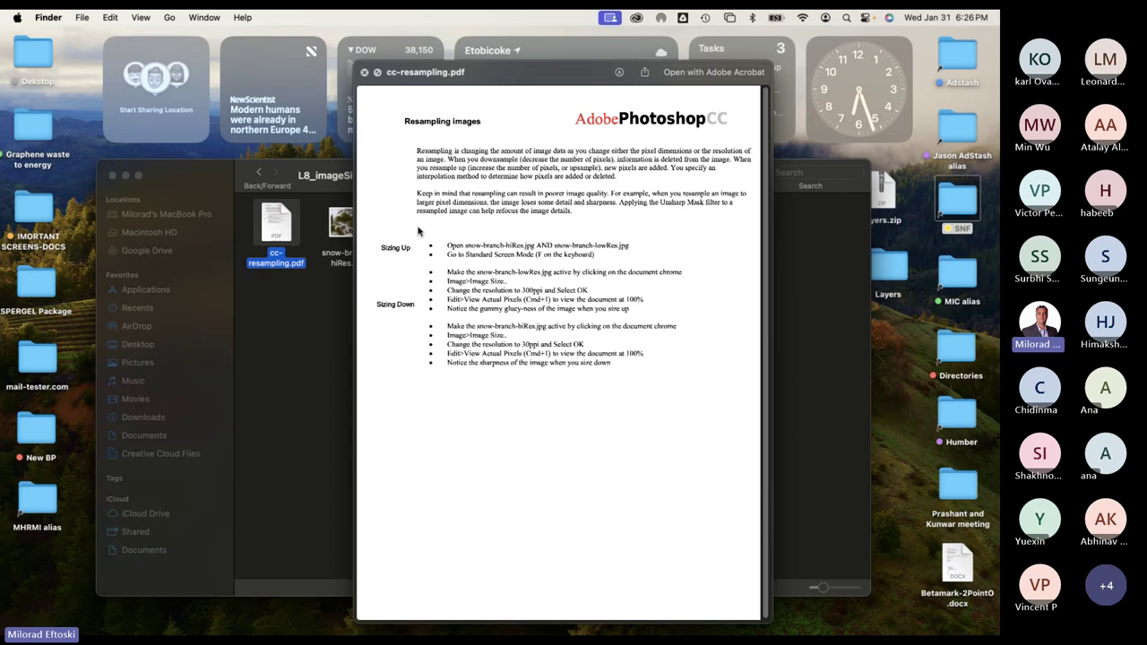
{"action": "left_click_drag", "start_coordinate": [446, 242], "coordinate": [530, 313]}
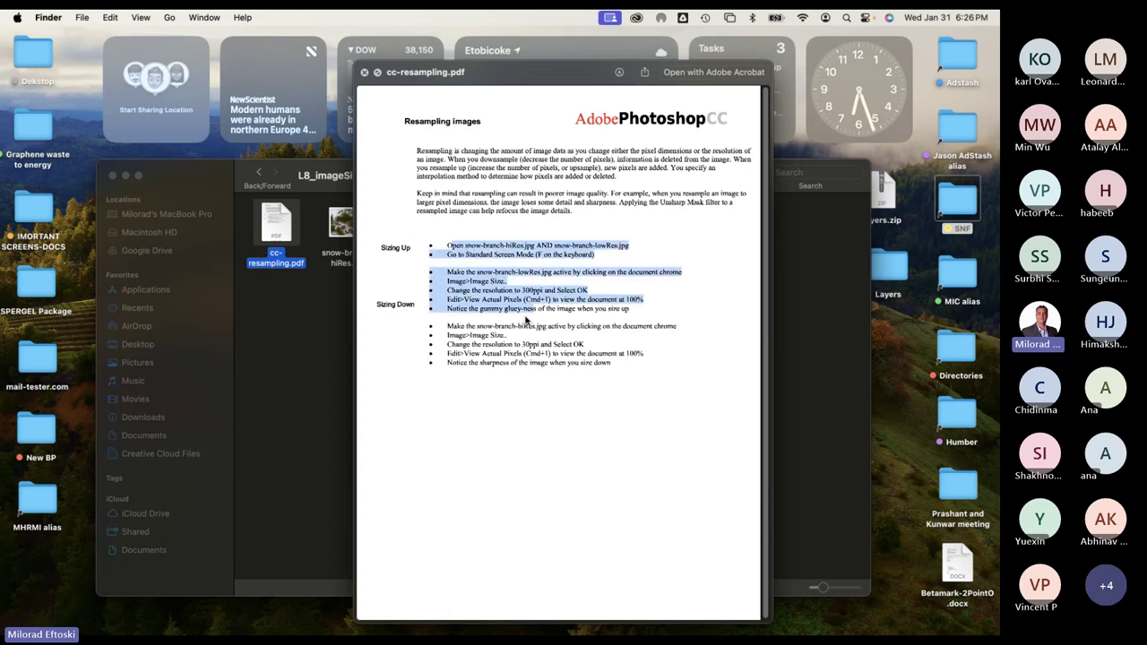
{"action": "left_click", "coordinate": [530, 313]}
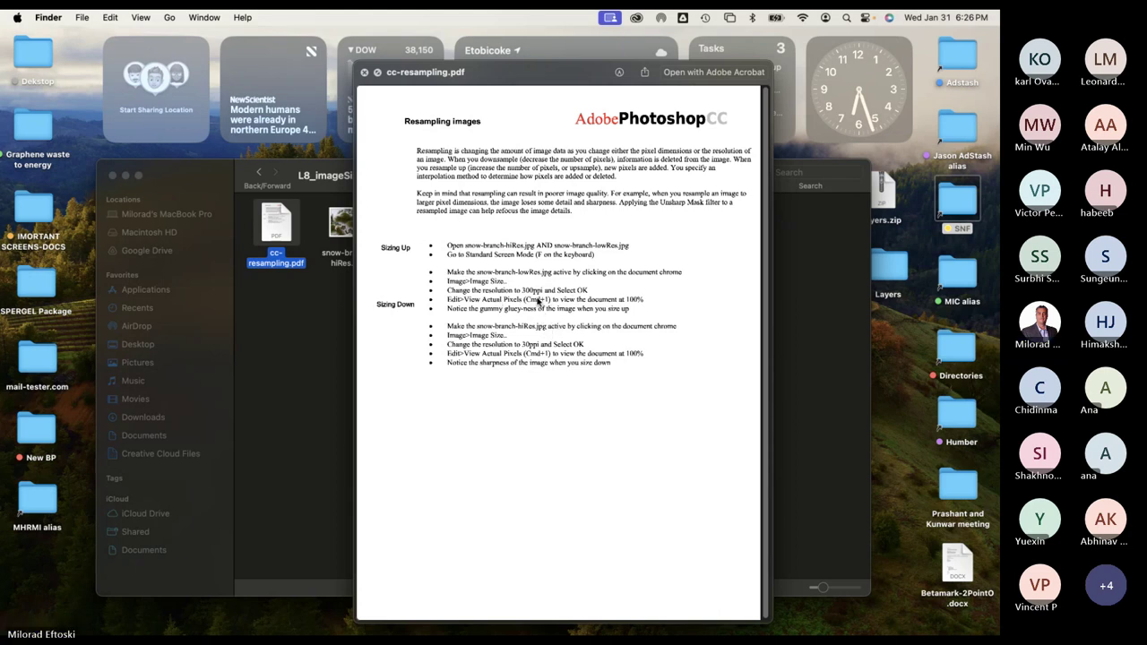
{"action": "left_click_drag", "start_coordinate": [490, 74], "coordinate": [699, 81]}
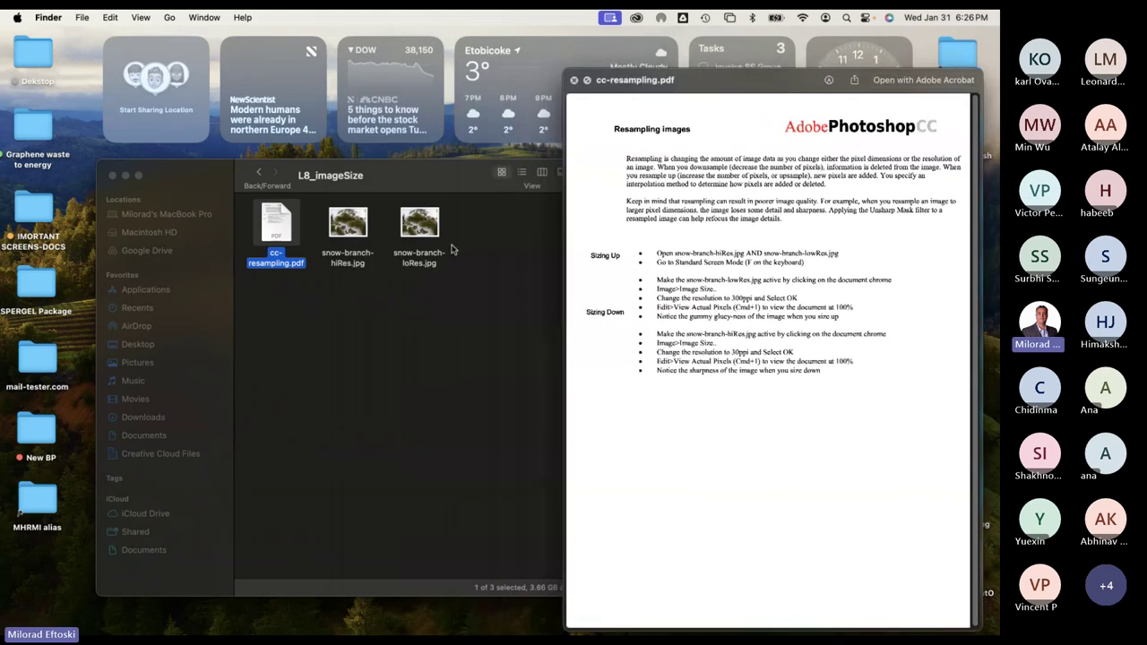
Select snow-branch-loRes.jpg and preview it in Quick Look.
{"action": "left_click", "coordinate": [419, 229]}
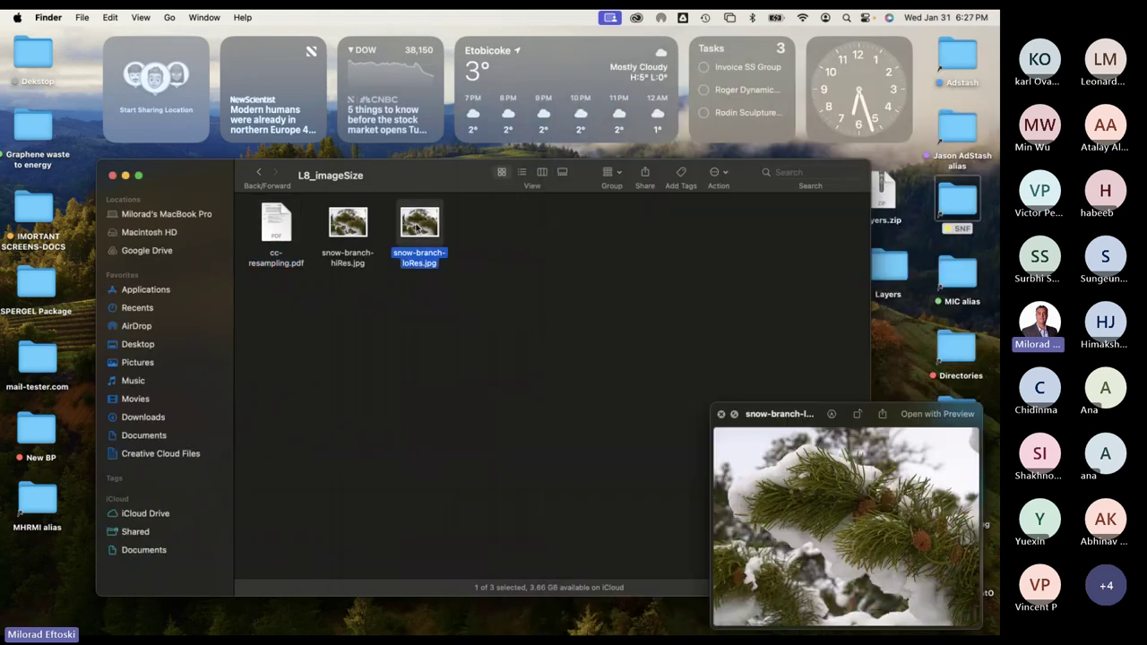
{"action": "left_click", "coordinate": [553, 336]}
{"action": "left_click", "coordinate": [419, 229]}
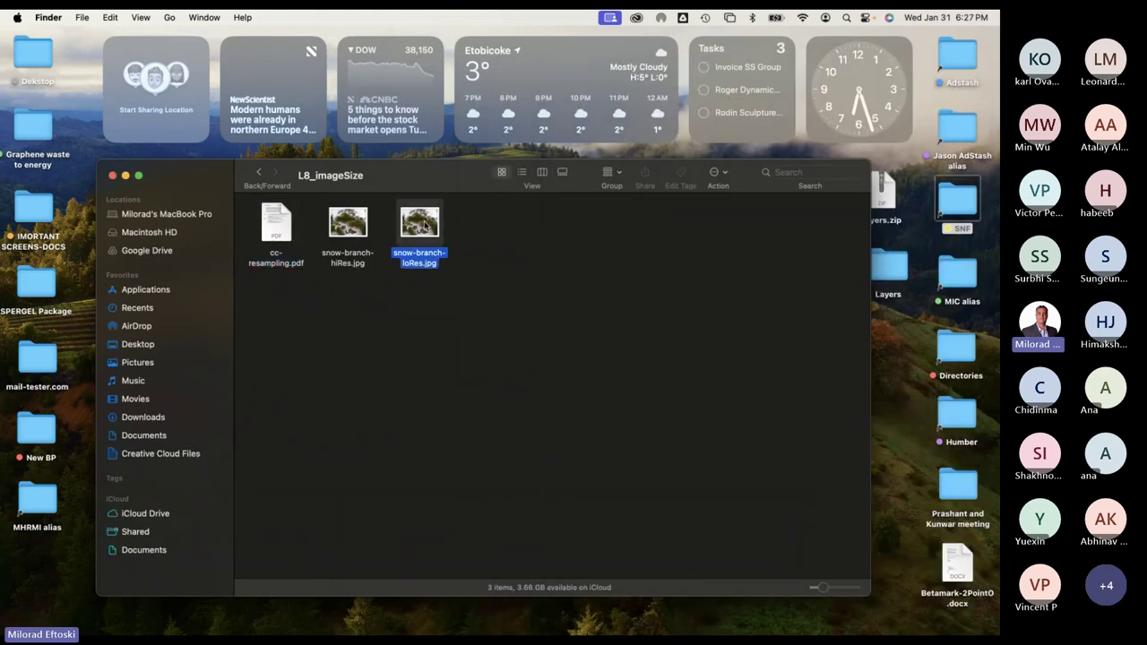
{"action": "key", "text": "space"}
{"action": "left_click_drag", "start_coordinate": [772, 406], "coordinate": [612, 135]}
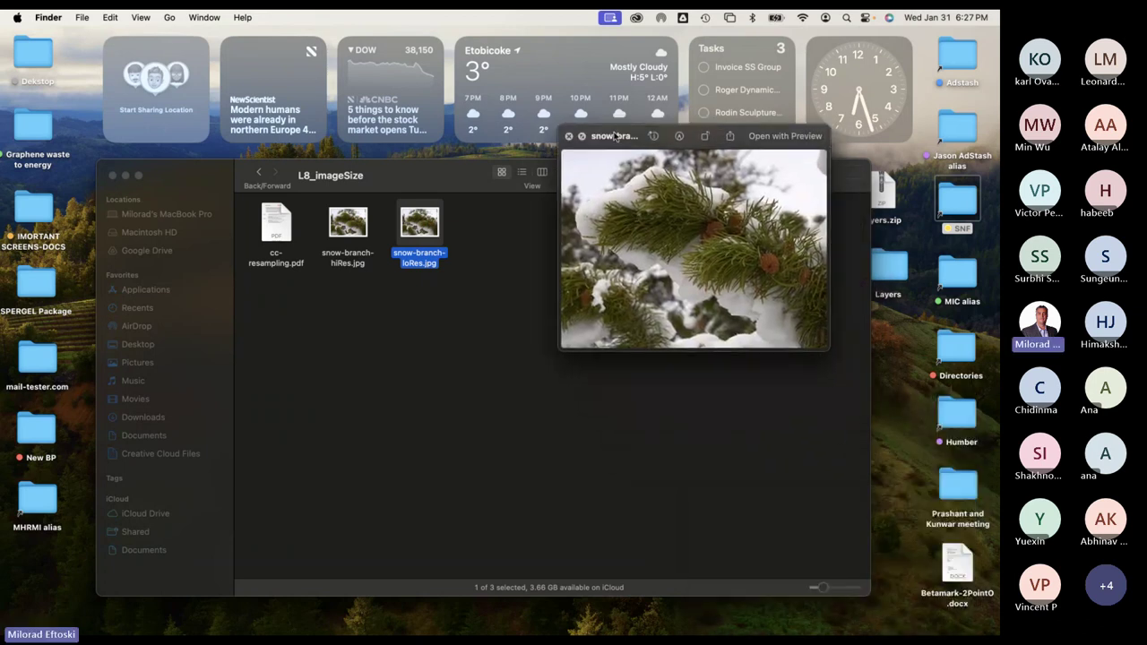
{"action": "key", "text": "space"}
{"action": "key", "text": "space"}
{"action": "key", "text": "space"}
{"action": "key", "text": "space"}
Flip the preview back and forth between the hiRes and loRes snow-branch images.
{"action": "key", "text": "Left"}
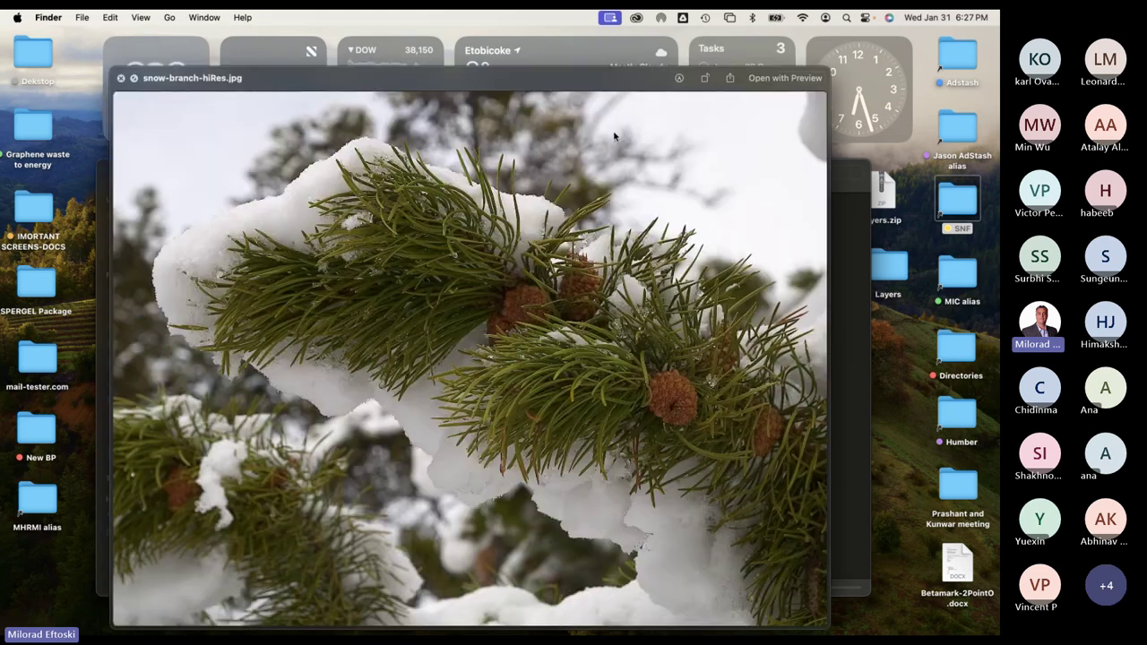
{"action": "key", "text": "Right"}
{"action": "key", "text": "Left"}
{"action": "key", "text": "Right"}
{"action": "key", "text": "Left"}
{"action": "key", "text": "Right"}
{"action": "key", "text": "Left"}
{"action": "key", "text": "Right"}
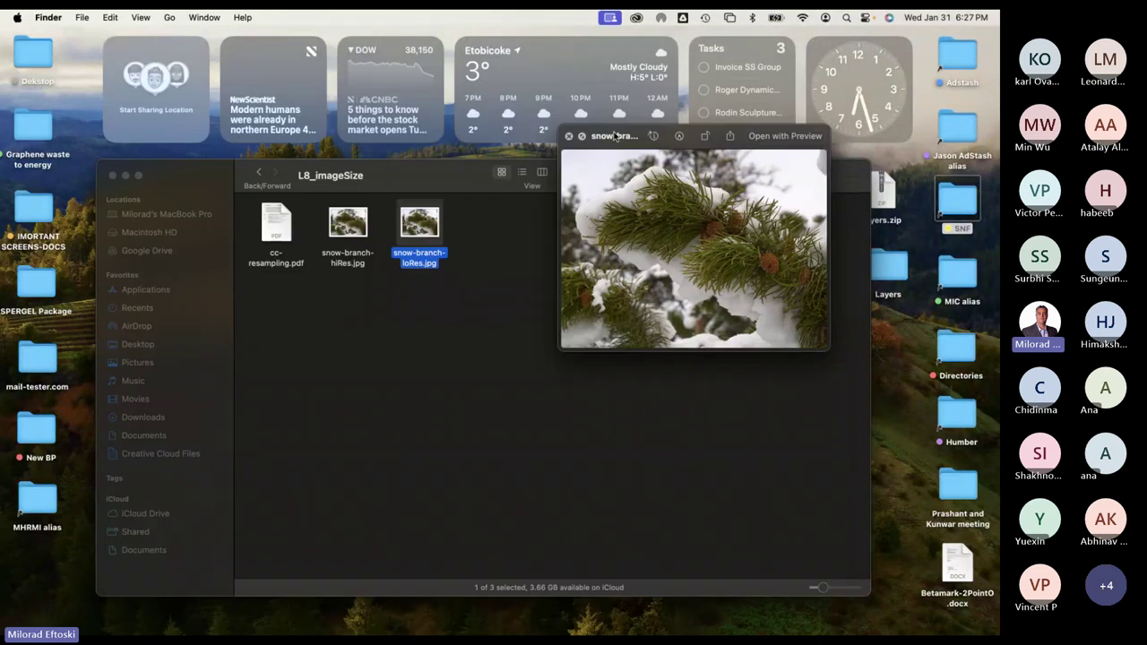
{"action": "key", "text": "Left"}
{"action": "key", "text": "Right"}
{"action": "key", "text": "Left"}
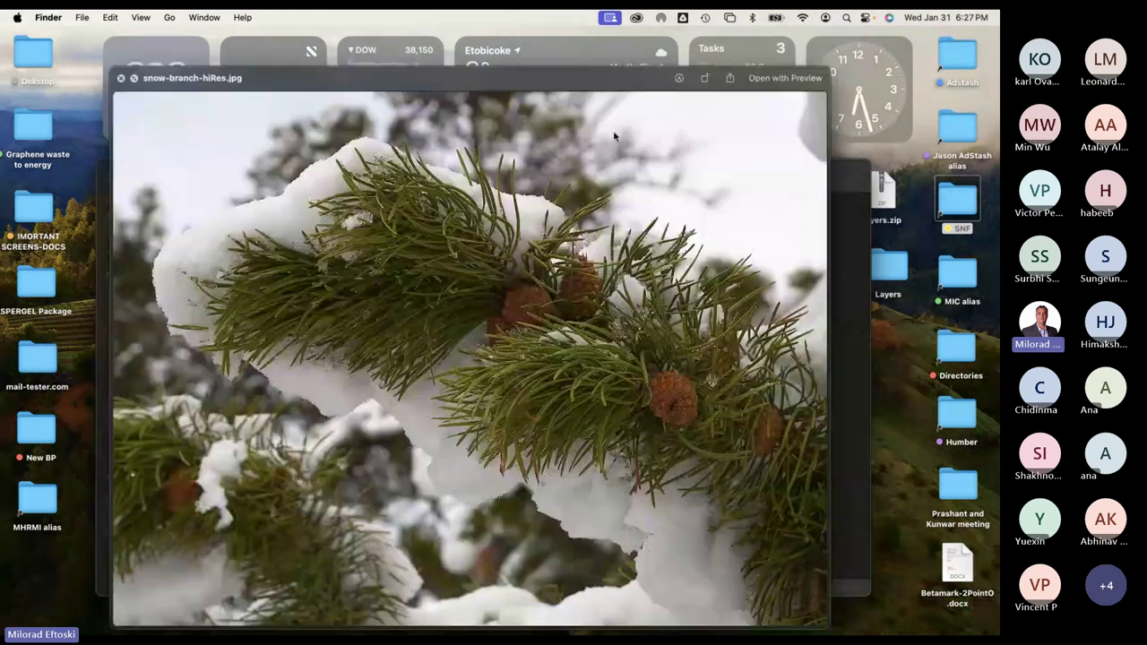
{"action": "key", "text": "Right"}
Close Quick Look and select both snow-branch JPEGs.
{"action": "key", "text": "space"}
{"action": "left_click", "coordinate": [614, 266]}
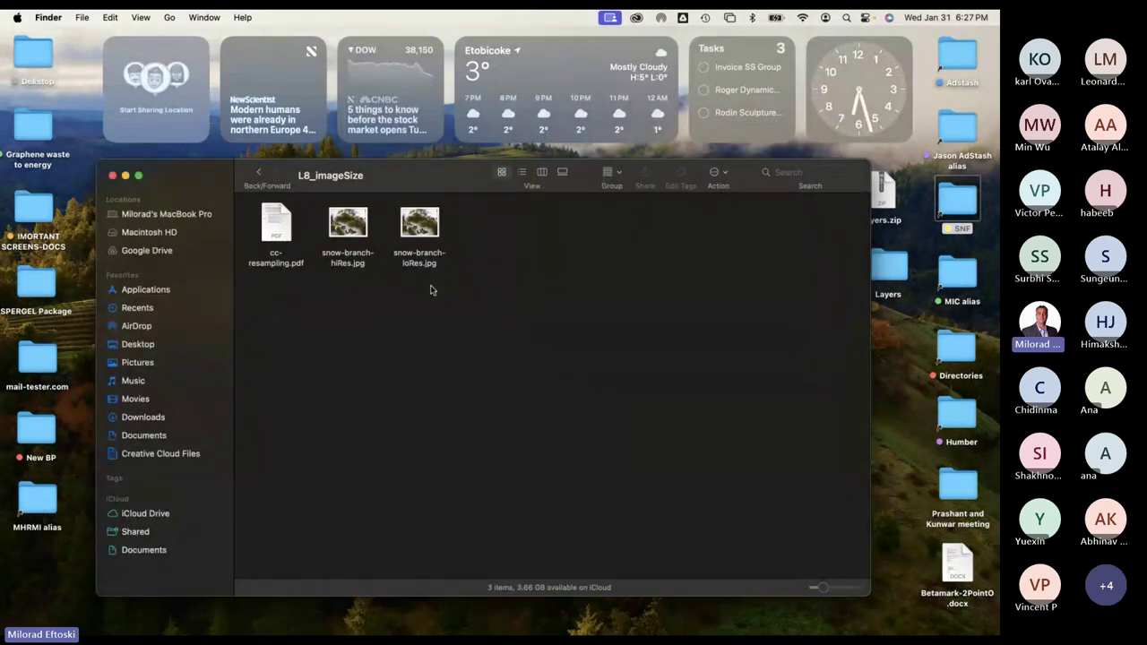
{"action": "left_click_drag", "start_coordinate": [430, 287], "coordinate": [338, 231]}
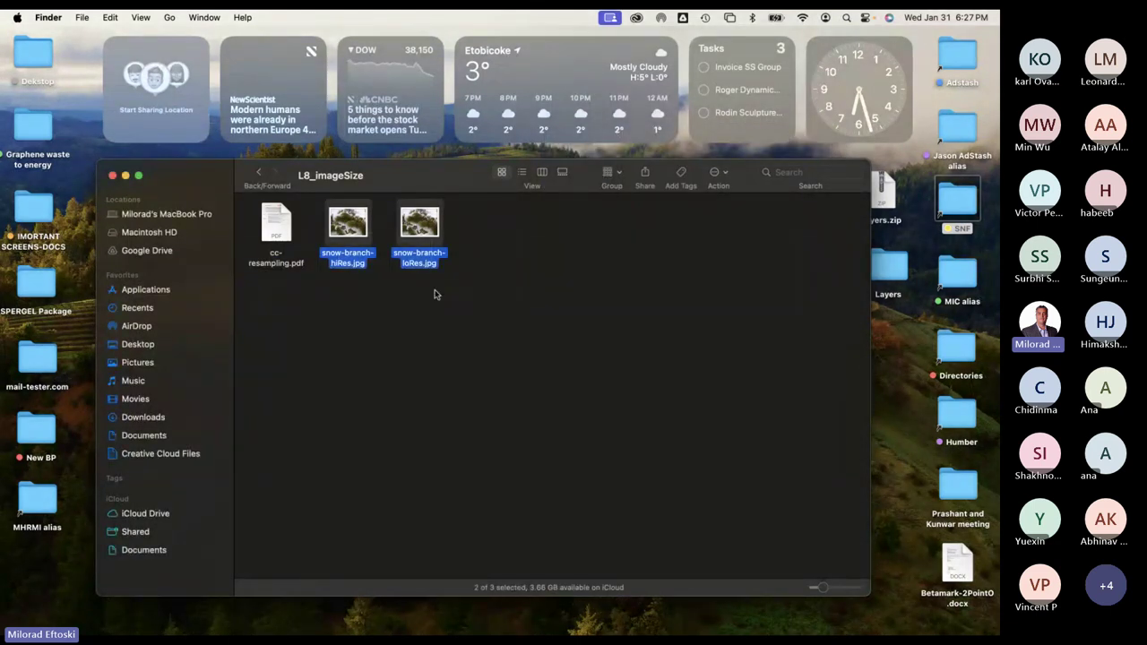
Open both snow-branch images in Adobe Photoshop 2024.
{"action": "right_click", "coordinate": [423, 229]}
{"action": "mouse_move", "coordinate": [438, 264]}
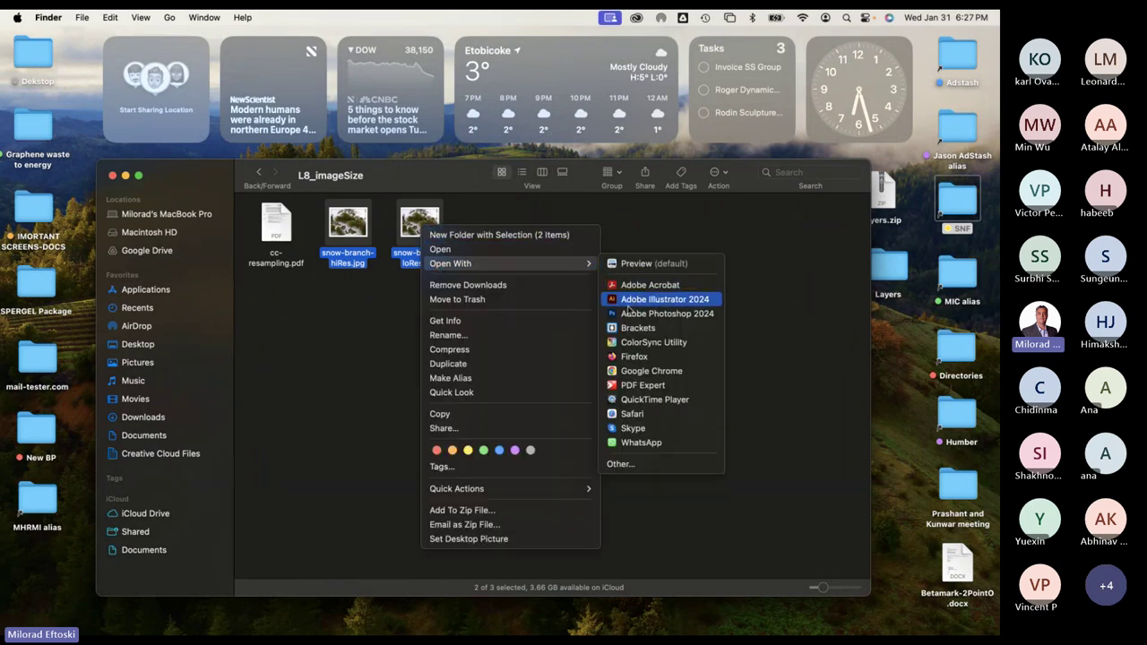
{"action": "left_click", "coordinate": [627, 313]}
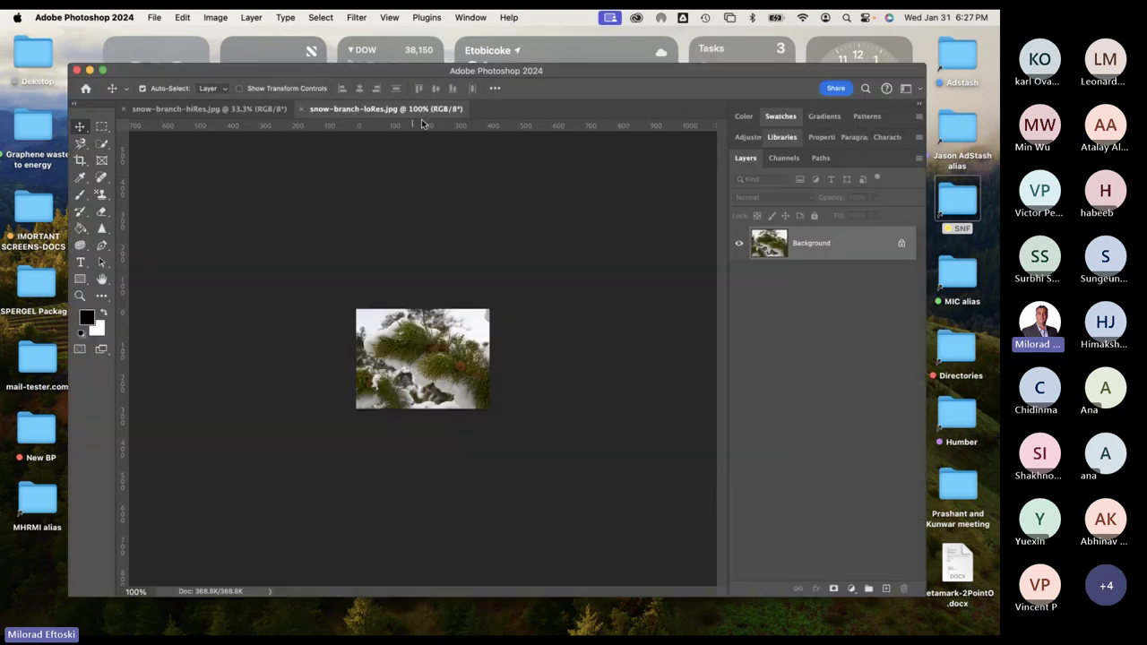
View the hiRes image at 100% zoom, then switch to the loRes document.
{"action": "left_click", "coordinate": [235, 108]}
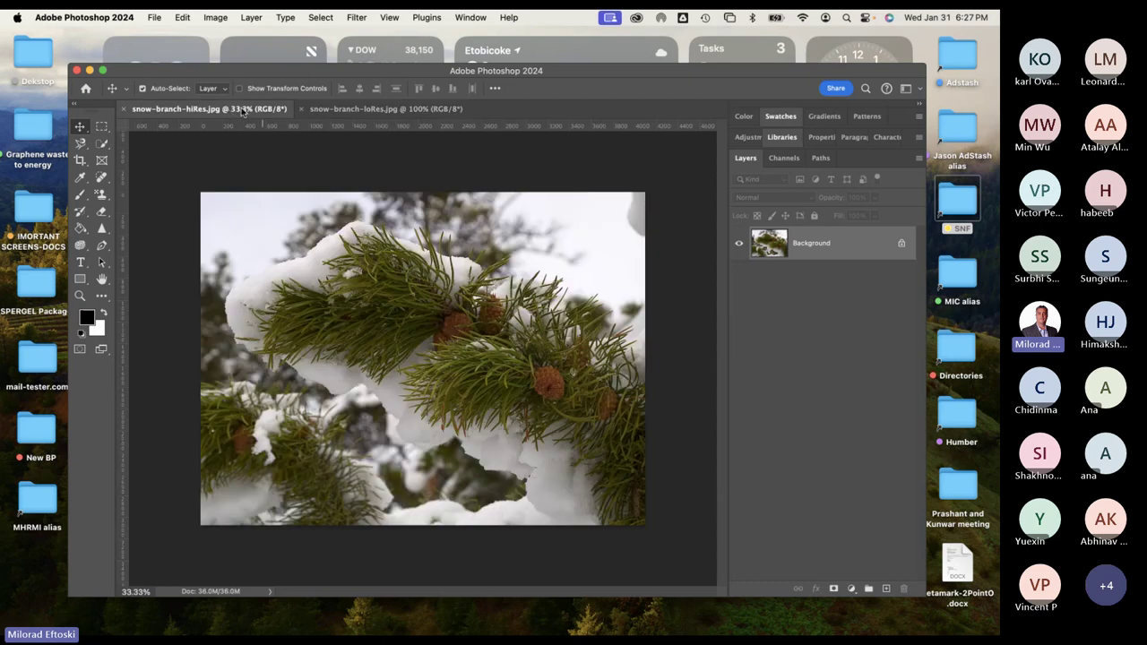
{"action": "key", "text": "super+plus"}
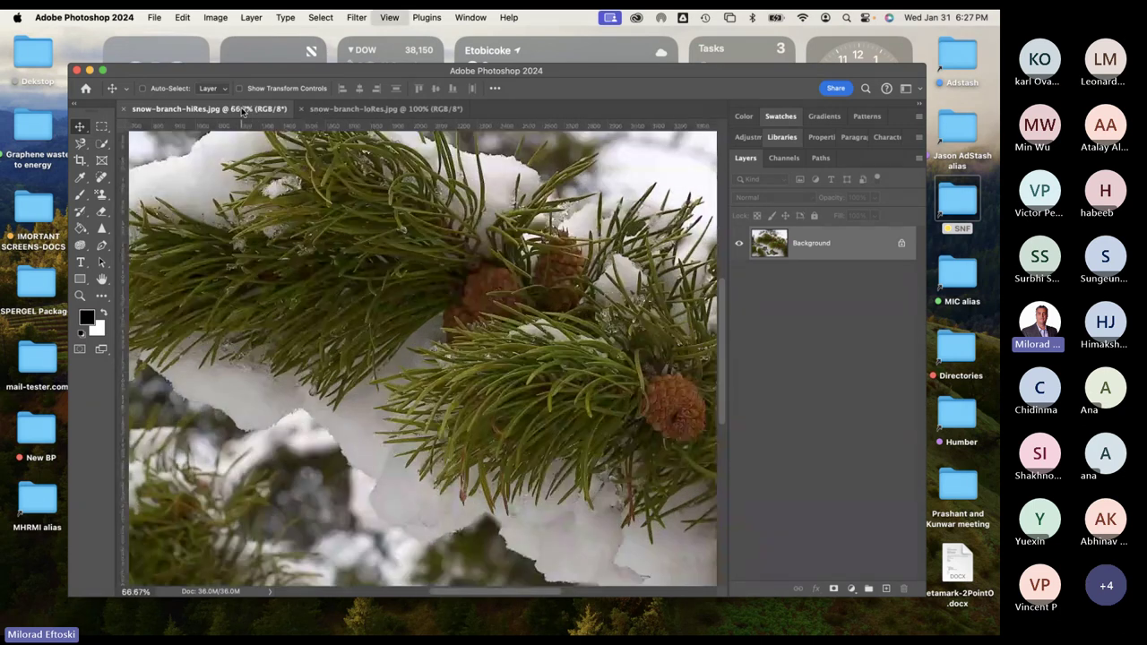
{"action": "key", "text": "super+plus"}
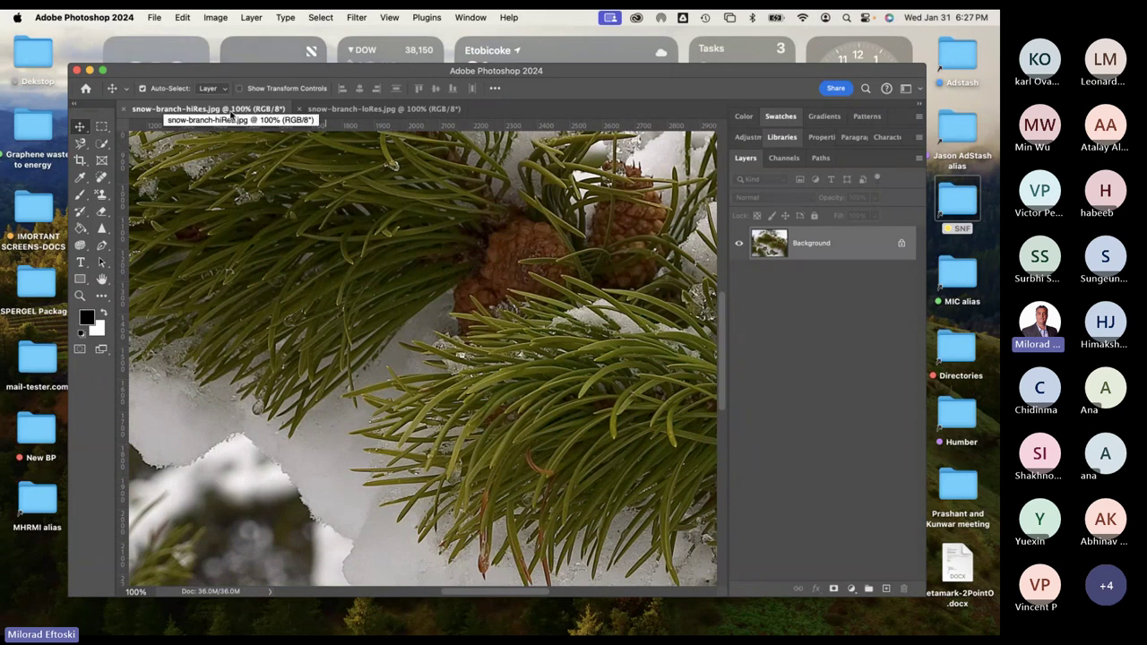
{"action": "left_click", "coordinate": [381, 109]}
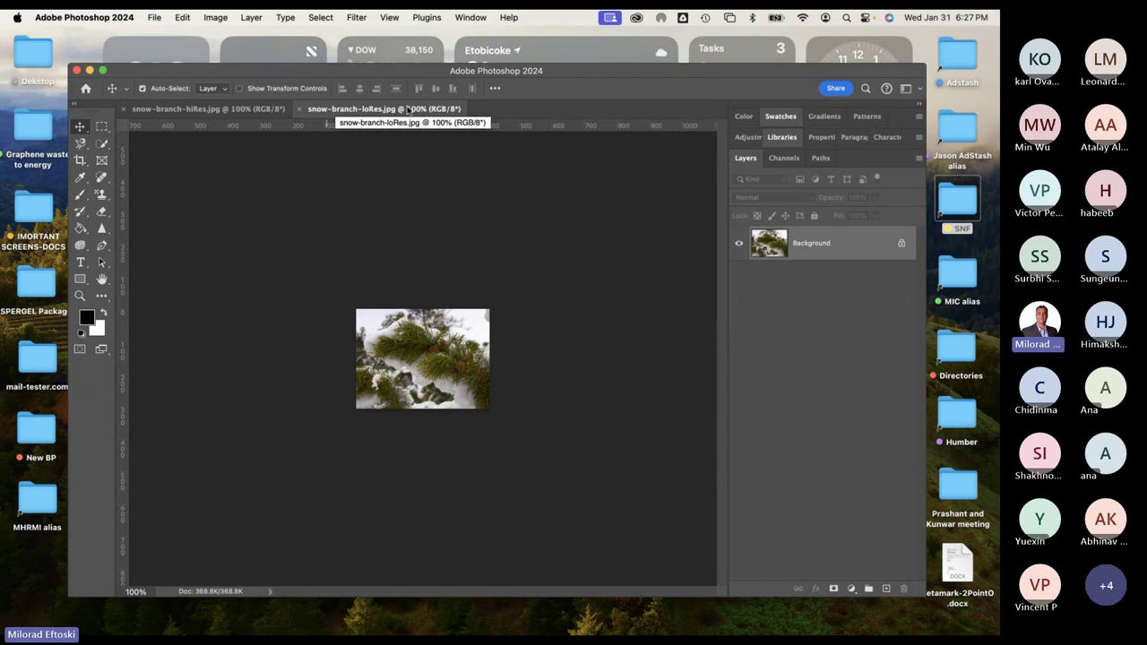
Upsample snow-branch-loRes.jpg from 30 to 300 ppi, giving 4100 × 3070 px.
{"action": "left_click", "coordinate": [214, 17]}
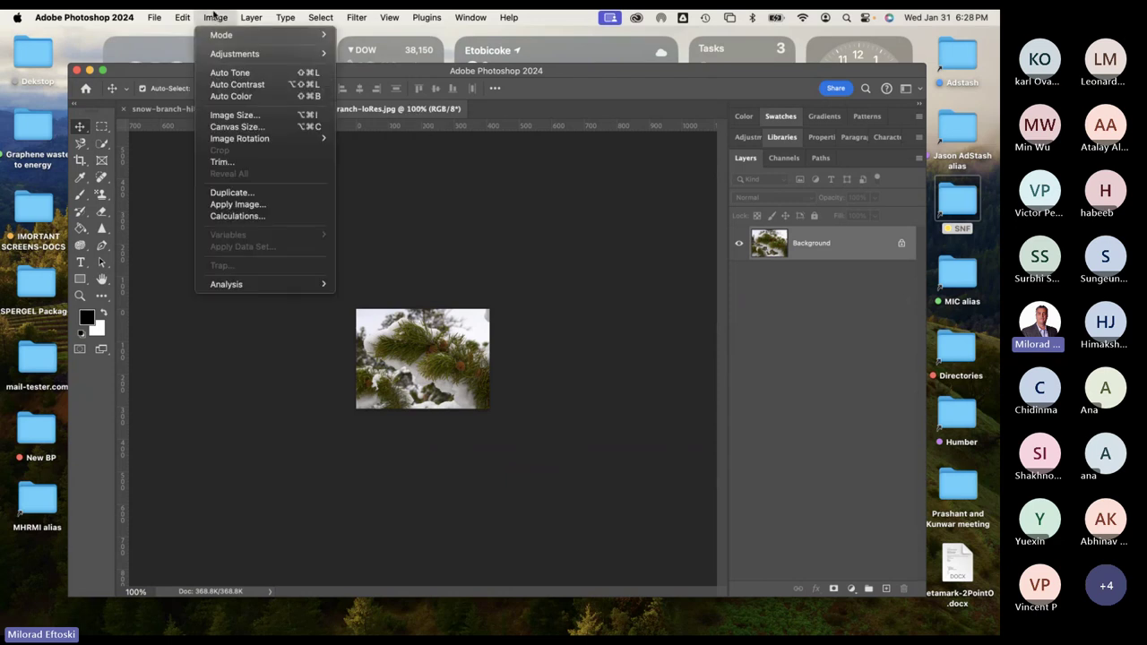
{"action": "left_click", "coordinate": [234, 116]}
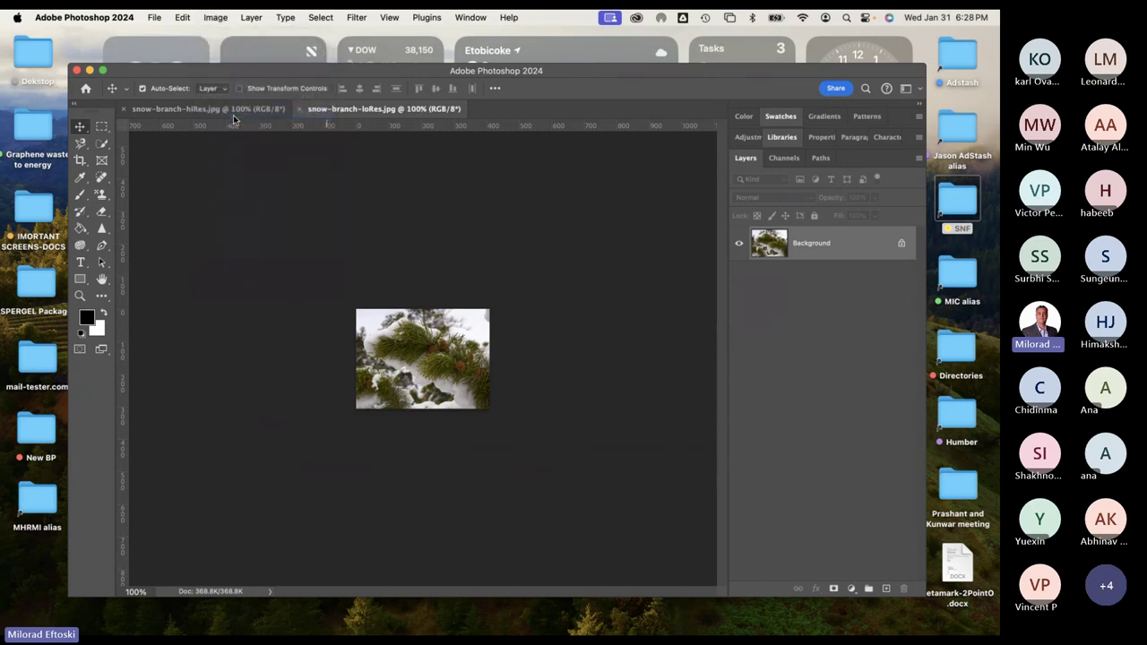
{"action": "left_click", "coordinate": [649, 259]}
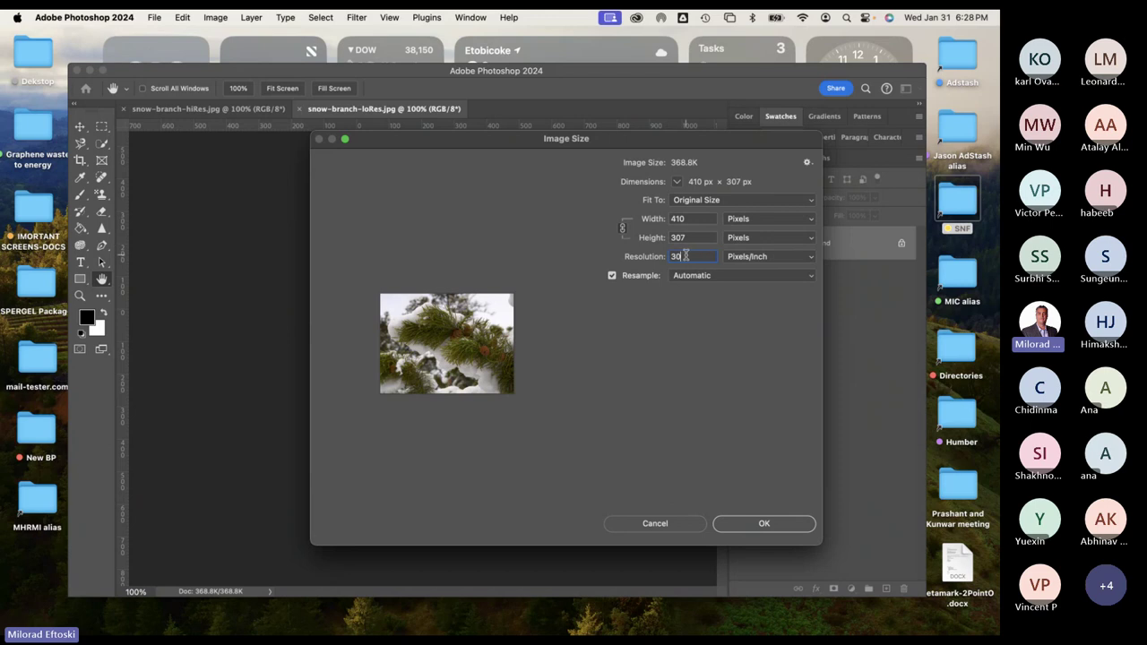
{"action": "type", "text": "0"}
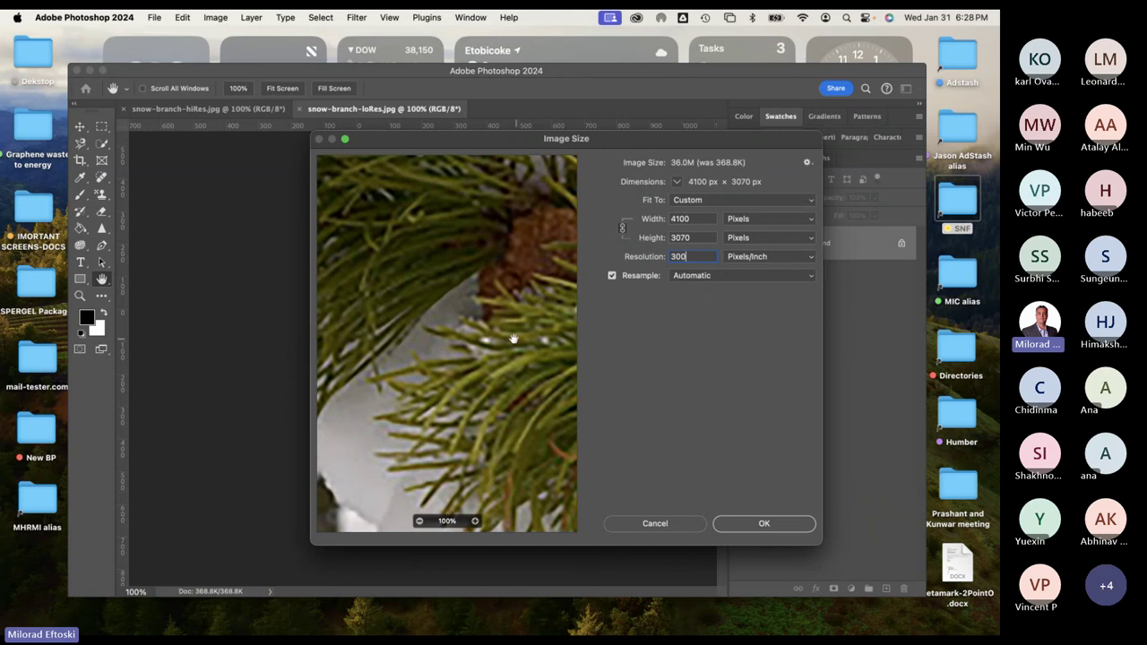
{"action": "left_click_drag", "start_coordinate": [512, 332], "coordinate": [461, 290]}
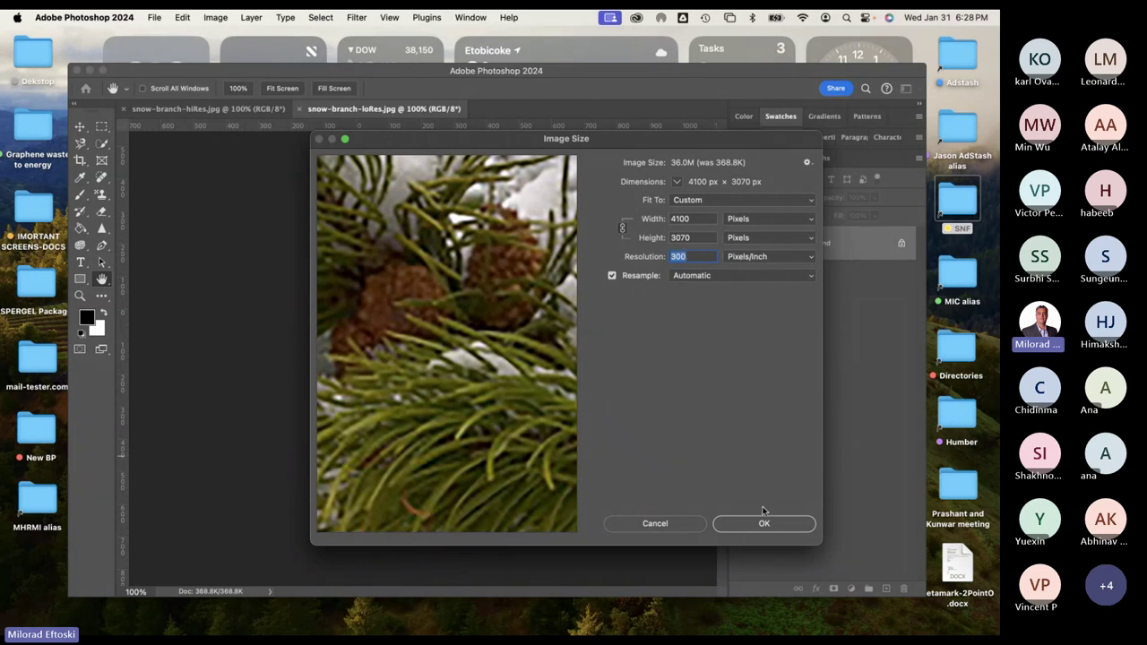
{"action": "left_click", "coordinate": [758, 526]}
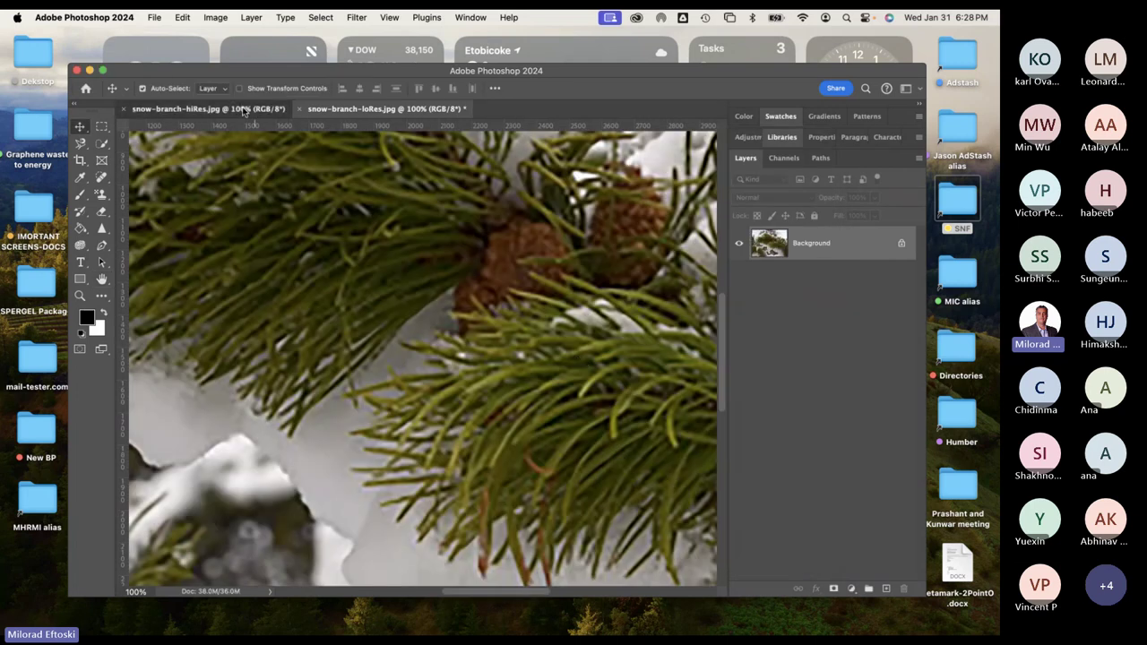
Compare the upsampled loRes and hiRes snow-branch images at 33.3% zoom.
{"action": "left_click", "coordinate": [251, 110]}
{"action": "left_click", "coordinate": [365, 110]}
{"action": "left_click", "coordinate": [264, 110]}
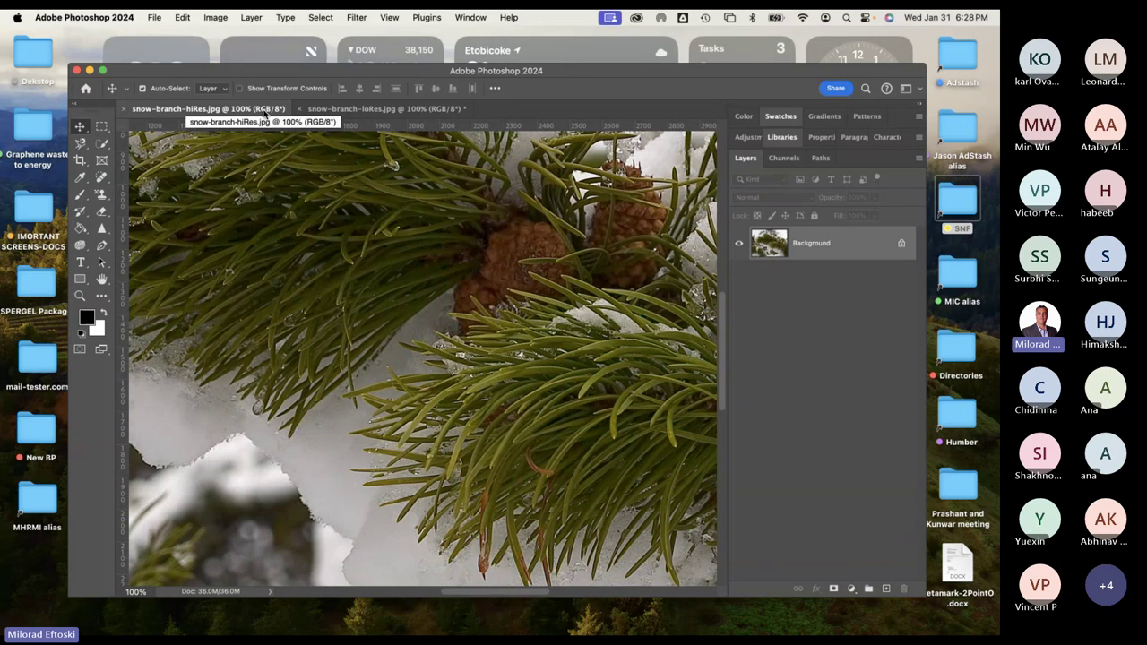
{"action": "left_click", "coordinate": [383, 109]}
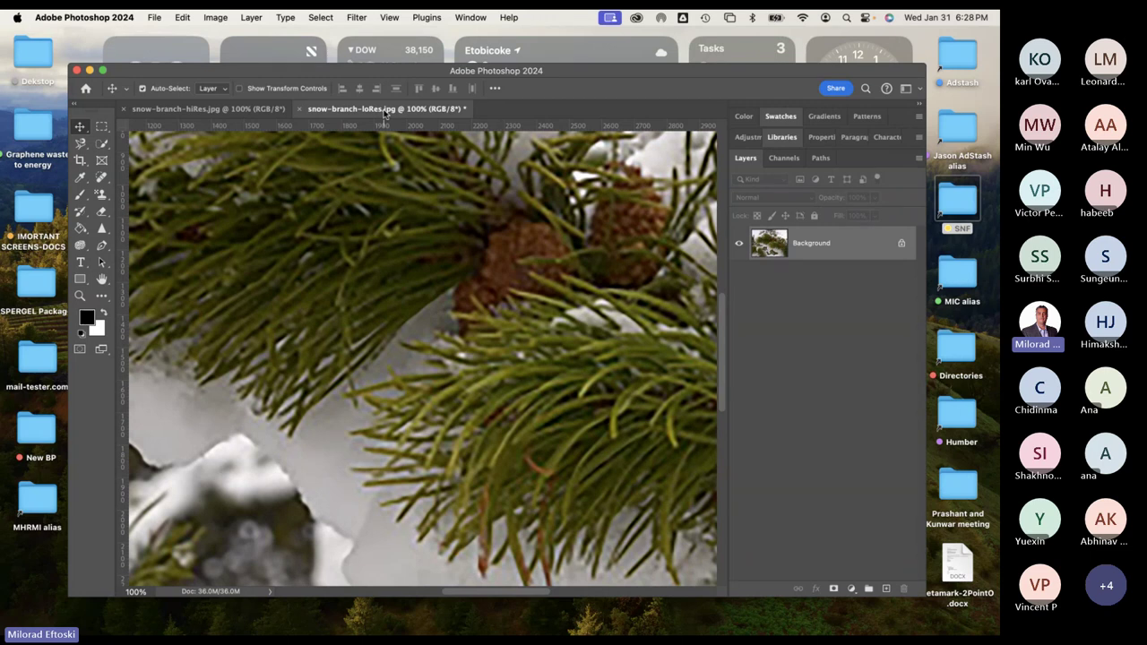
{"action": "key", "text": "super+minus"}
{"action": "key", "text": "super+minus"}
{"action": "key", "text": "super+minus"}
{"action": "key", "text": "super+minus"}
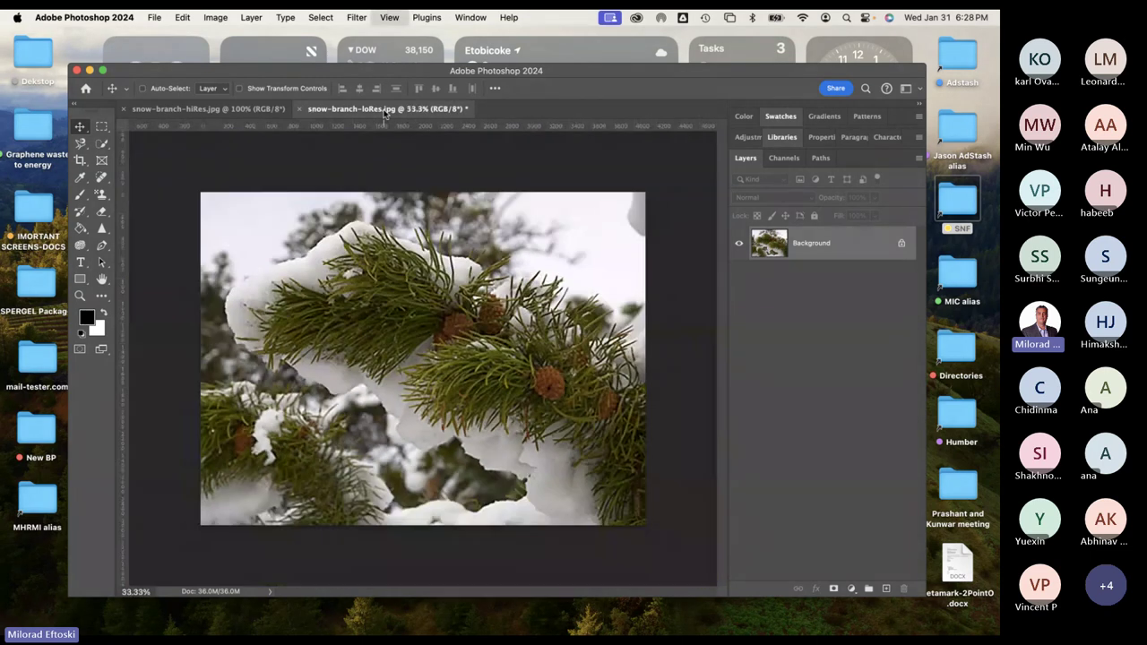
{"action": "key", "text": "super+plus"}
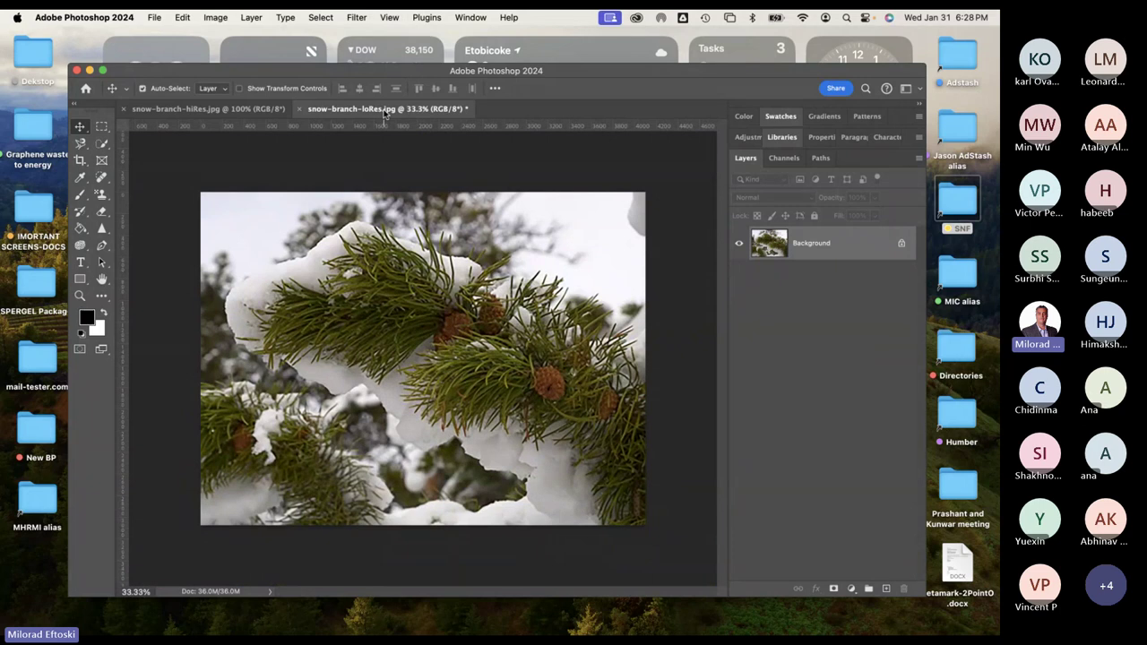
{"action": "left_click", "coordinate": [259, 109]}
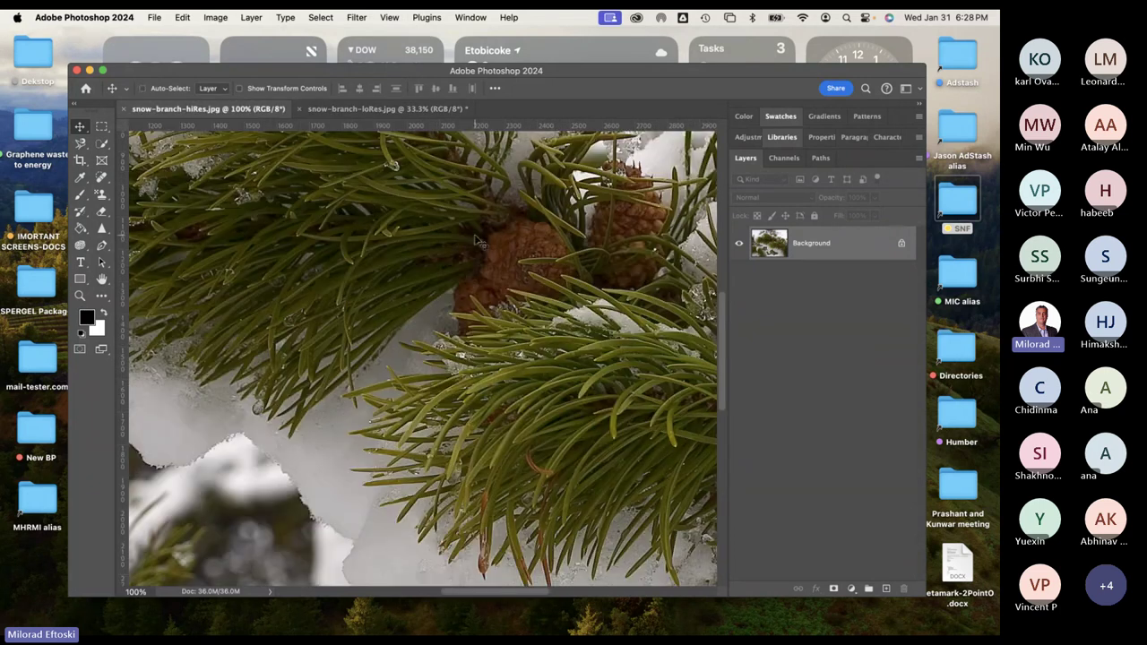
{"action": "key", "text": "super+minus"}
{"action": "key", "text": "super+minus"}
{"action": "key", "text": "super+minus"}
{"action": "key", "text": "super+minus"}
{"action": "key", "text": "super+plus"}
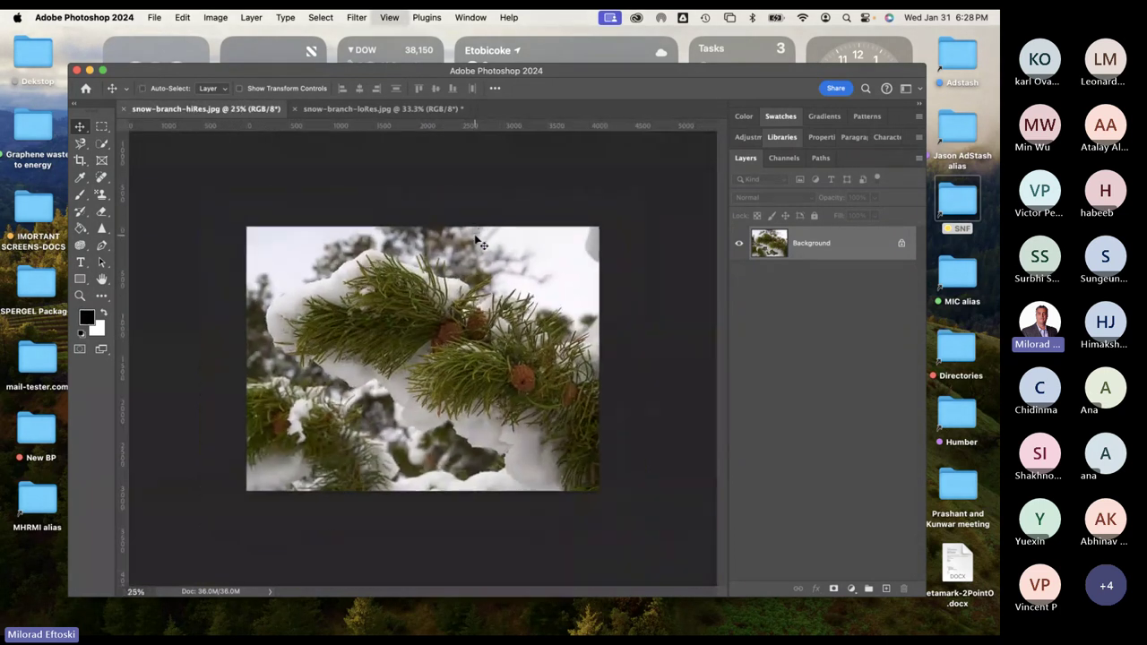
{"action": "left_click", "coordinate": [408, 109]}
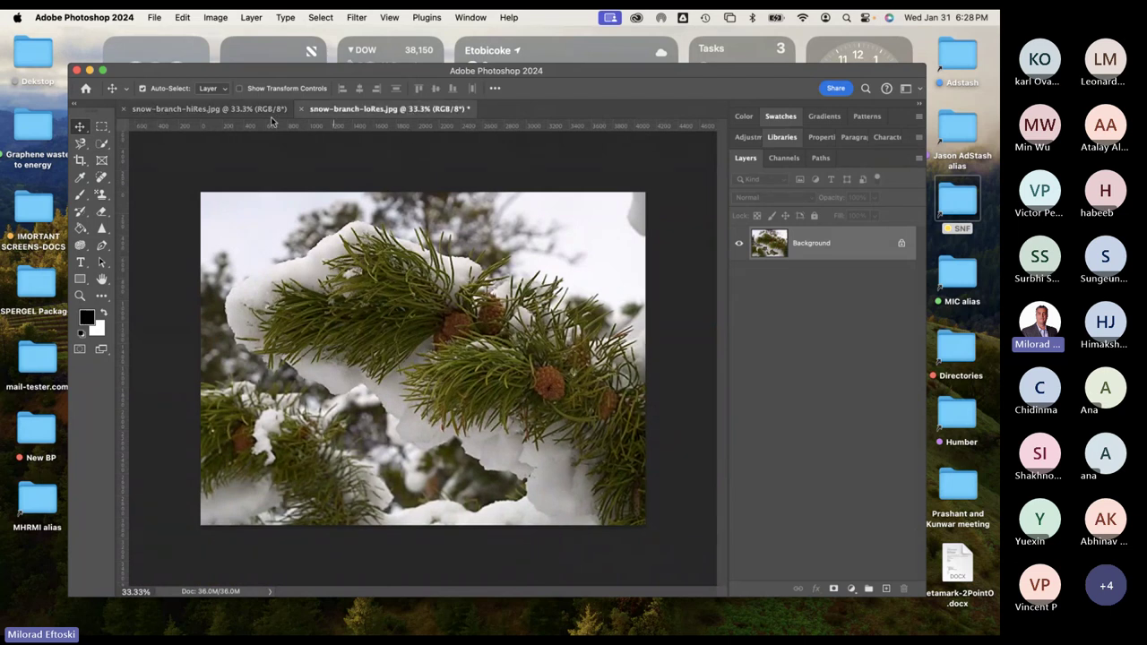
{"action": "key", "text": "ctrl+Tab"}
Close the loRes document without saving, then close the hiRes document.
{"action": "left_click", "coordinate": [301, 110]}
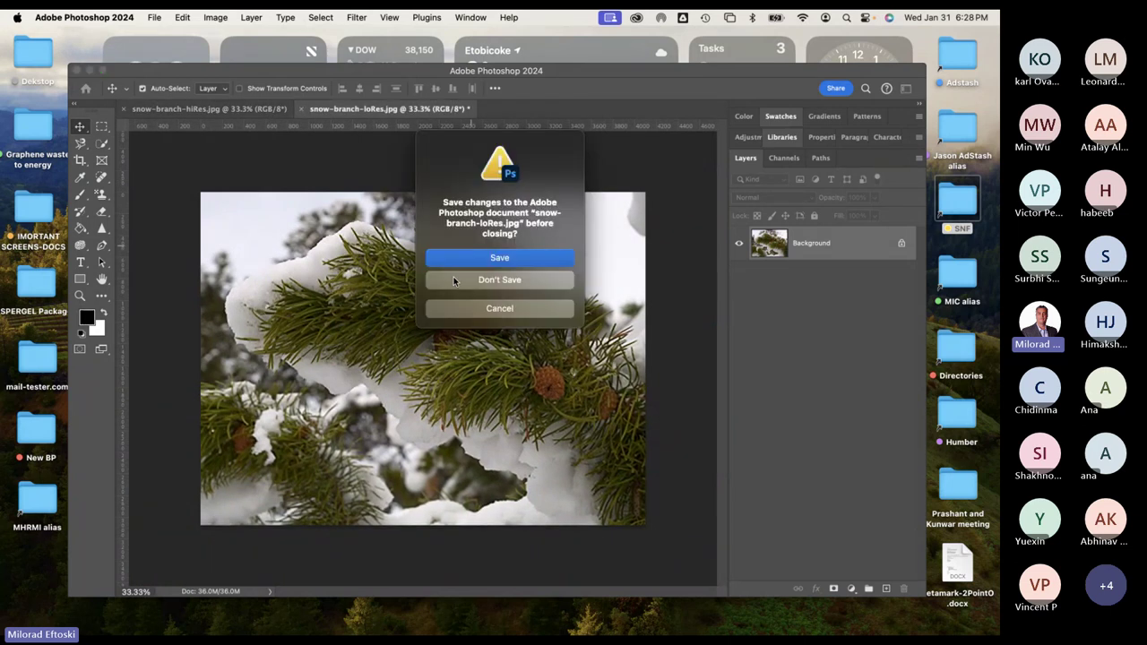
{"action": "left_click", "coordinate": [500, 281]}
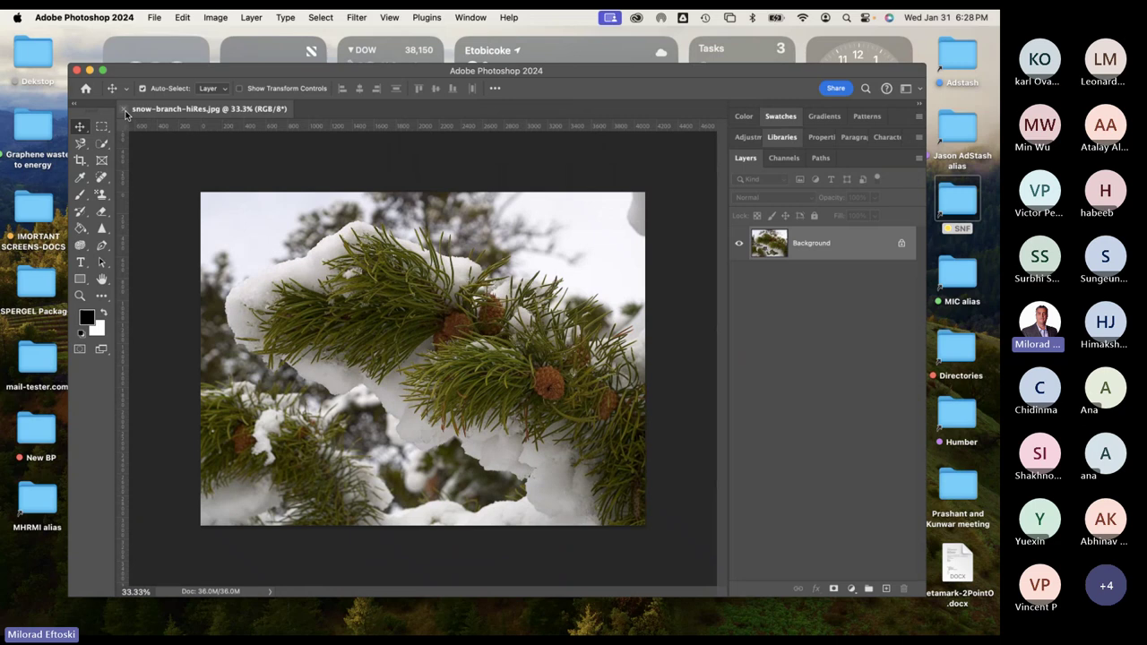
{"action": "left_click", "coordinate": [124, 109]}
Hide Photoshop, narrow and reposition the Finder window, and go back to the Layers folder.
{"action": "left_click", "coordinate": [90, 70]}
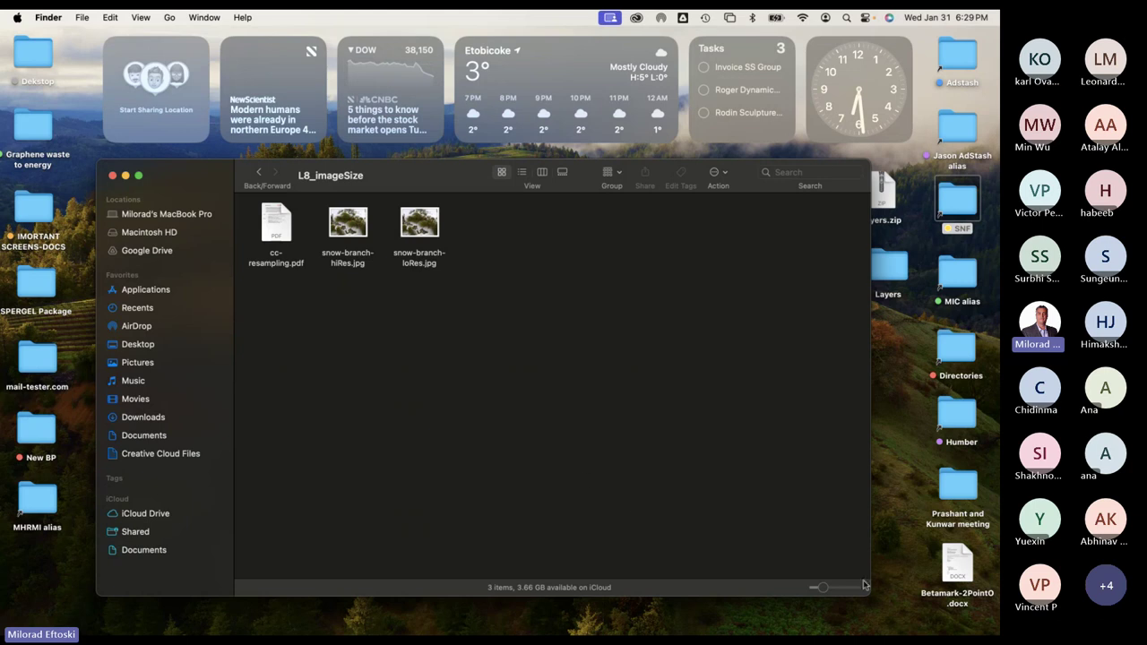
{"action": "left_click_drag", "start_coordinate": [867, 593], "coordinate": [821, 588]}
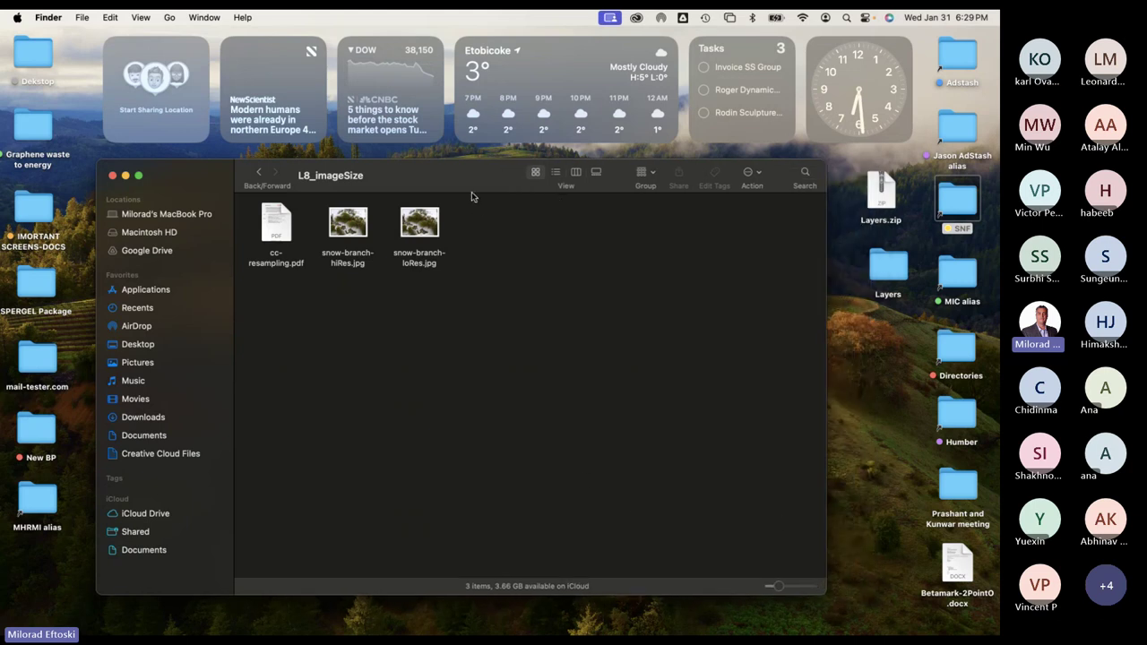
{"action": "left_click_drag", "start_coordinate": [466, 187], "coordinate": [477, 184]}
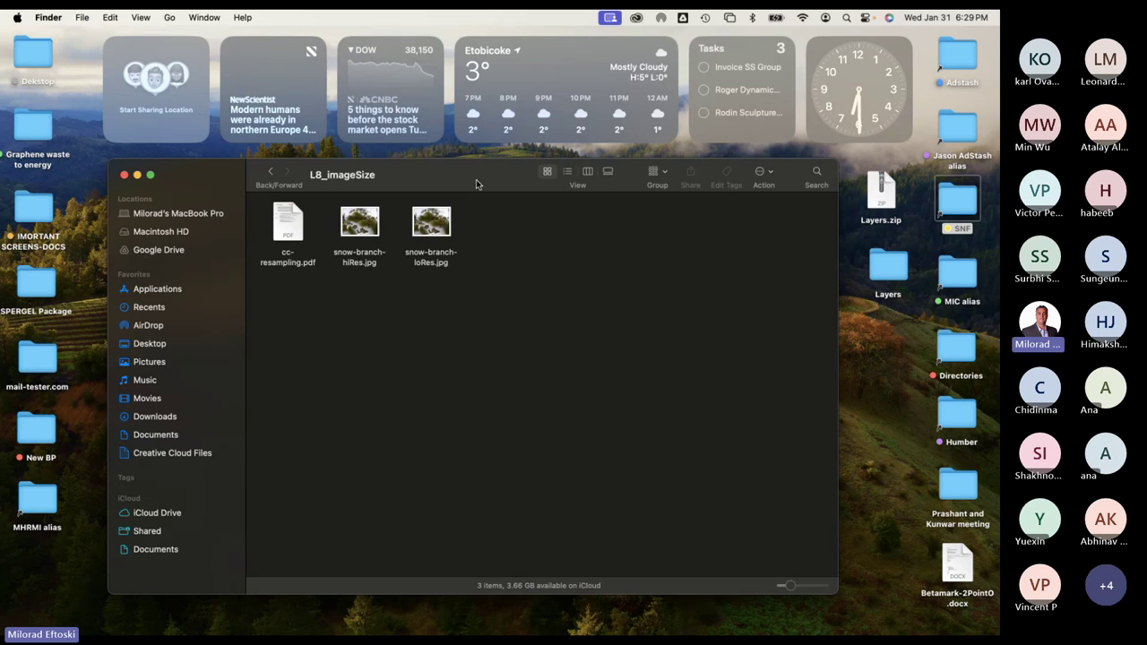
{"action": "left_click_drag", "start_coordinate": [426, 178], "coordinate": [424, 174]}
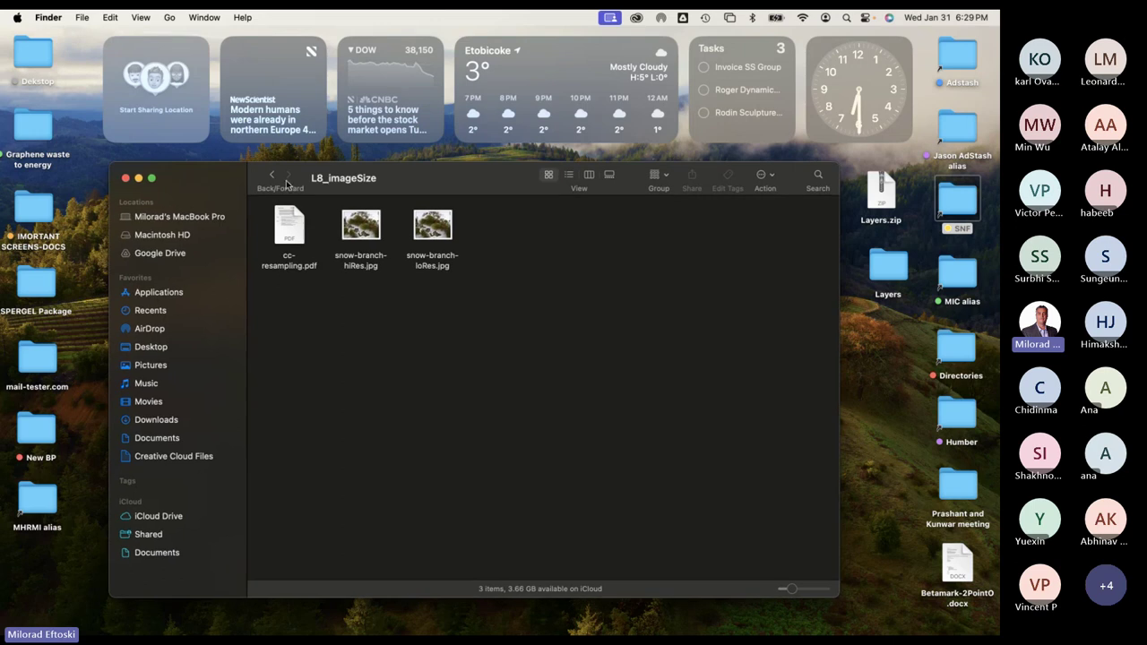
{"action": "left_click", "coordinate": [273, 176]}
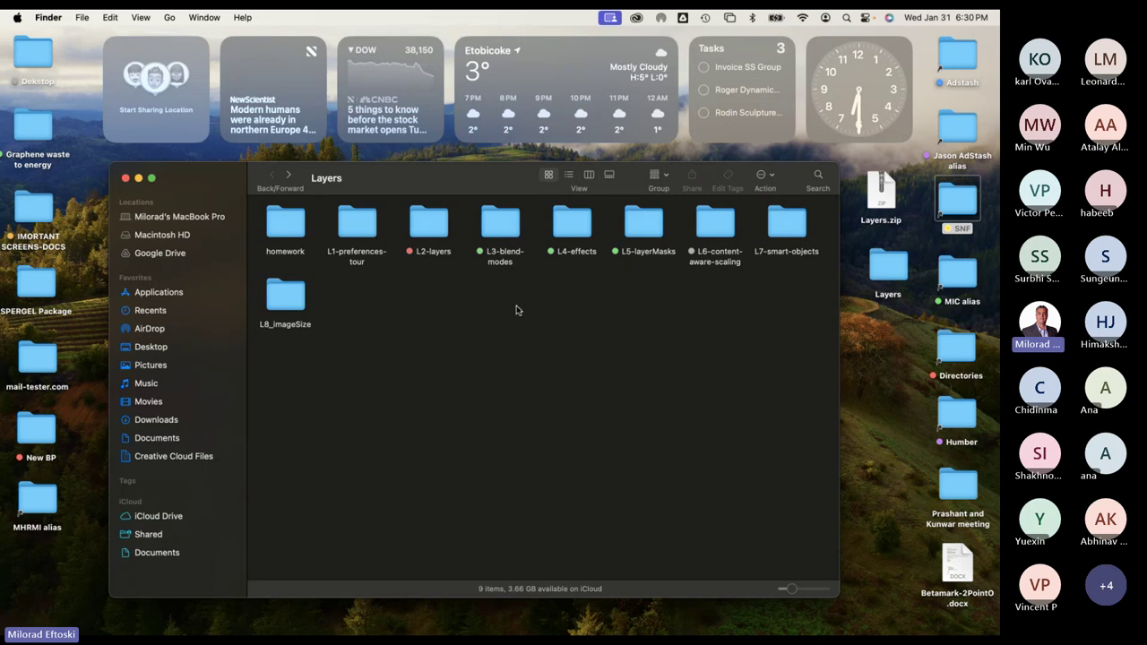
Open the L7-smart-objects folder and preview cc-smartobjects.pdf in Quick Look.
{"action": "left_click", "coordinate": [789, 224]}
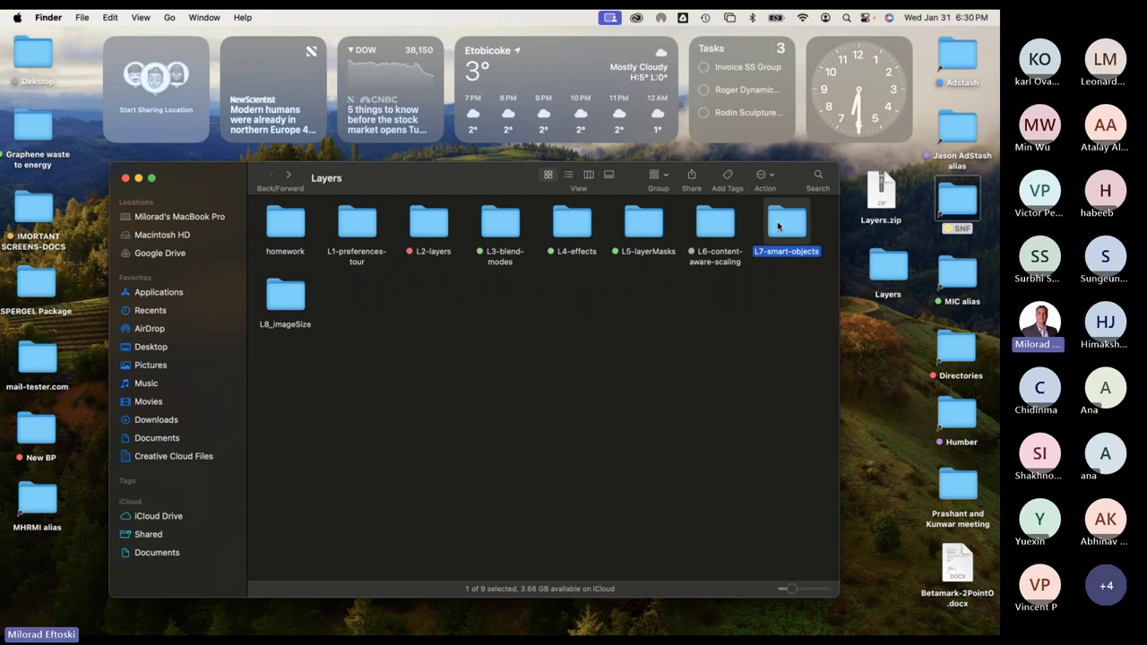
{"action": "double_click", "coordinate": [779, 234]}
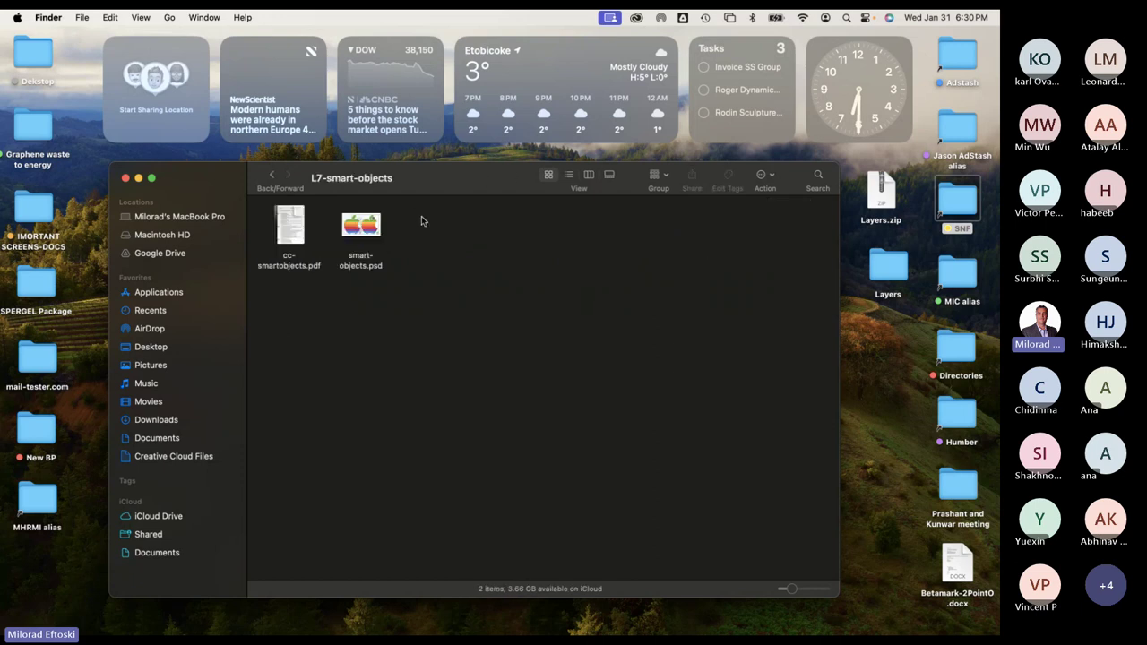
{"action": "left_click", "coordinate": [281, 215]}
{"action": "key", "text": "space"}
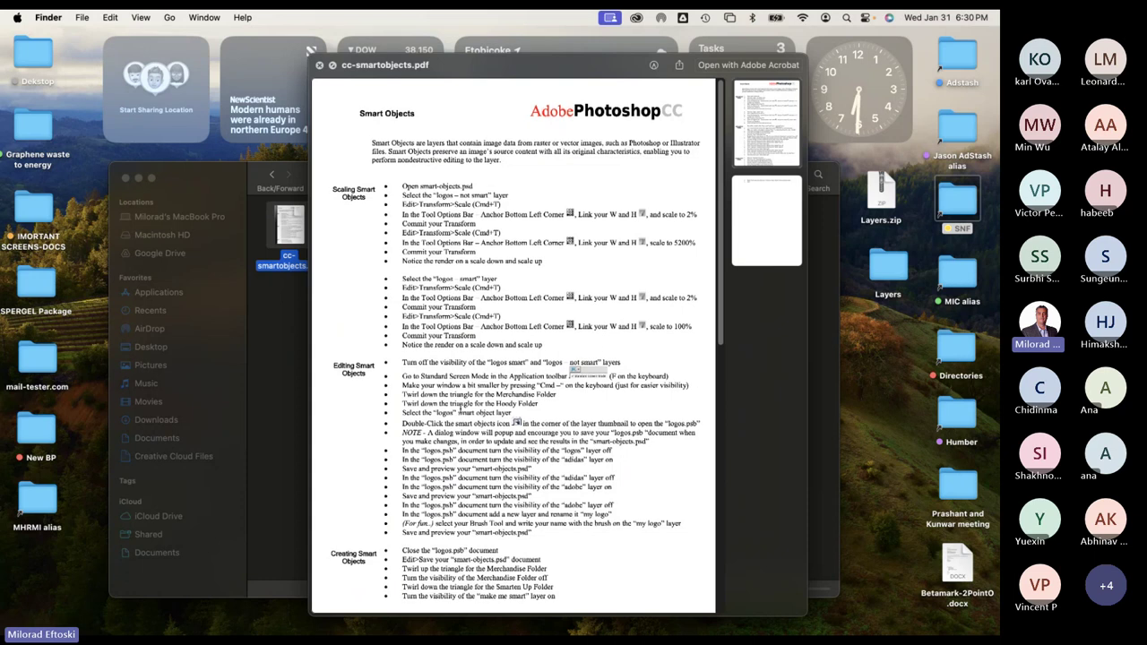
Scroll through the cc-smartobjects.pdf preview, close it, and deselect the file.
{"action": "scroll", "coordinate": [461, 408], "scroll_direction": "down", "scroll_amount": 5}
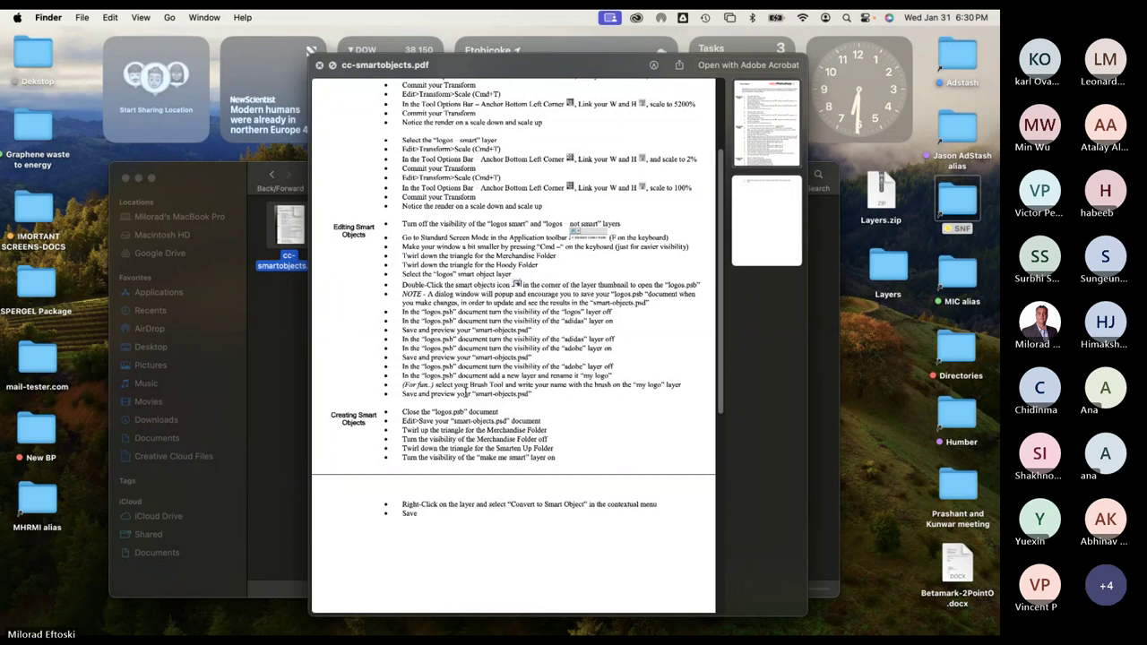
{"action": "scroll", "coordinate": [465, 394], "scroll_direction": "up", "scroll_amount": 5}
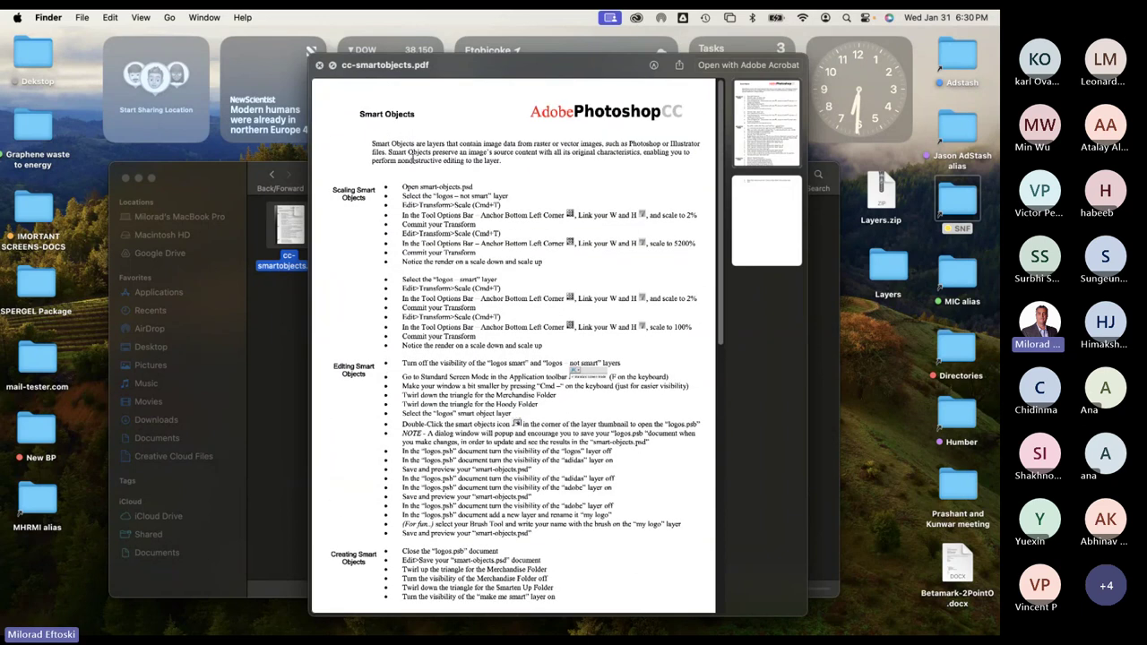
{"action": "left_click", "coordinate": [318, 67]}
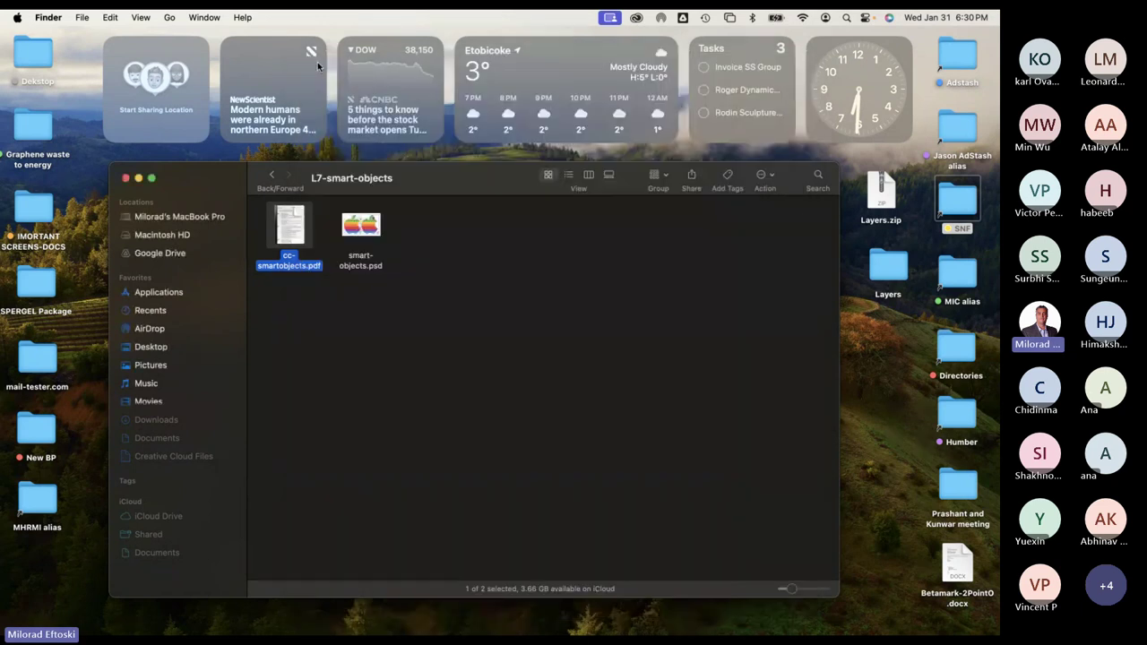
{"action": "left_click", "coordinate": [413, 310]}
Open smart-objects.psd in Photoshop and bring up the Layers panel menu.
{"action": "double_click", "coordinate": [354, 227]}
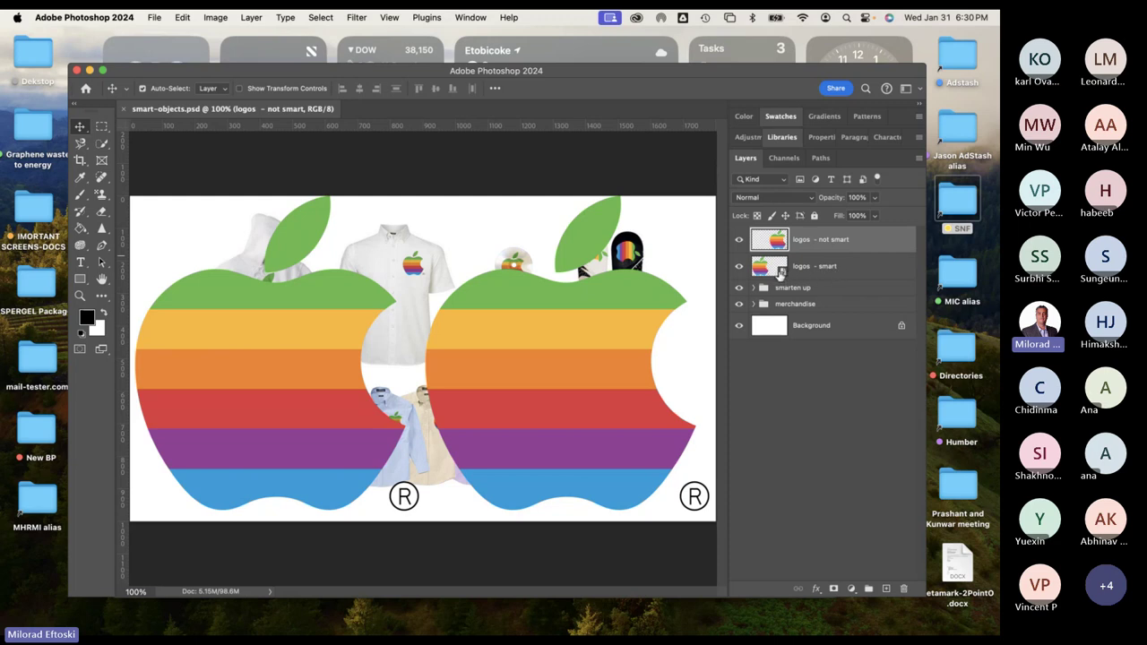
{"action": "left_click", "coordinate": [917, 160]}
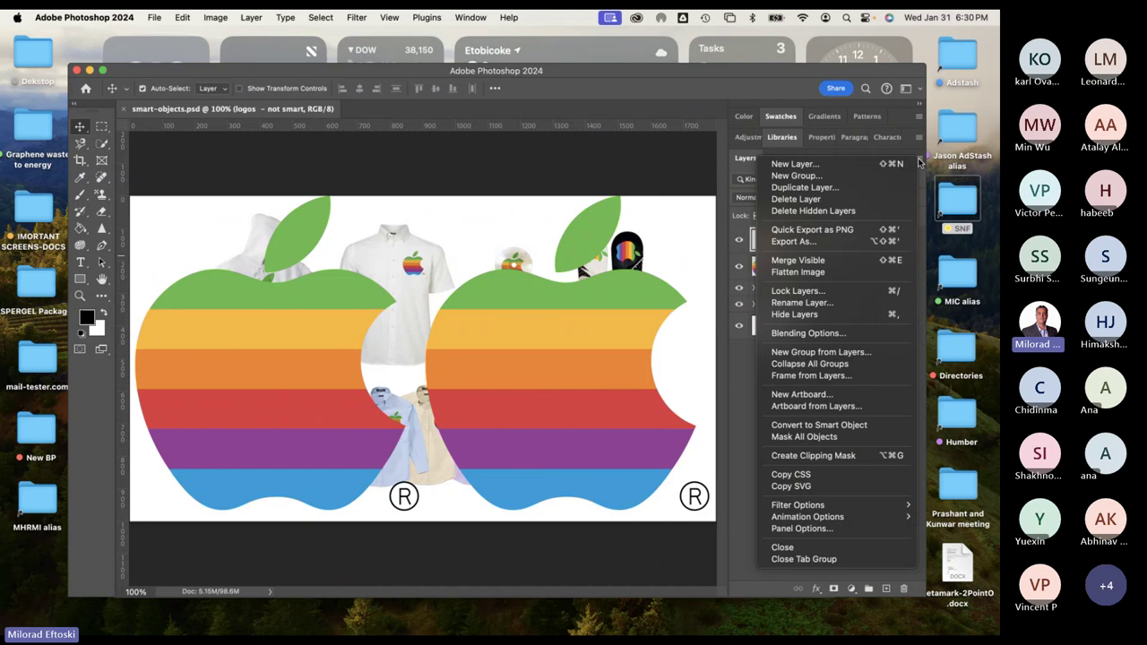
Set the Layers panel to the largest thumbnail size.
{"action": "left_click", "coordinate": [802, 529]}
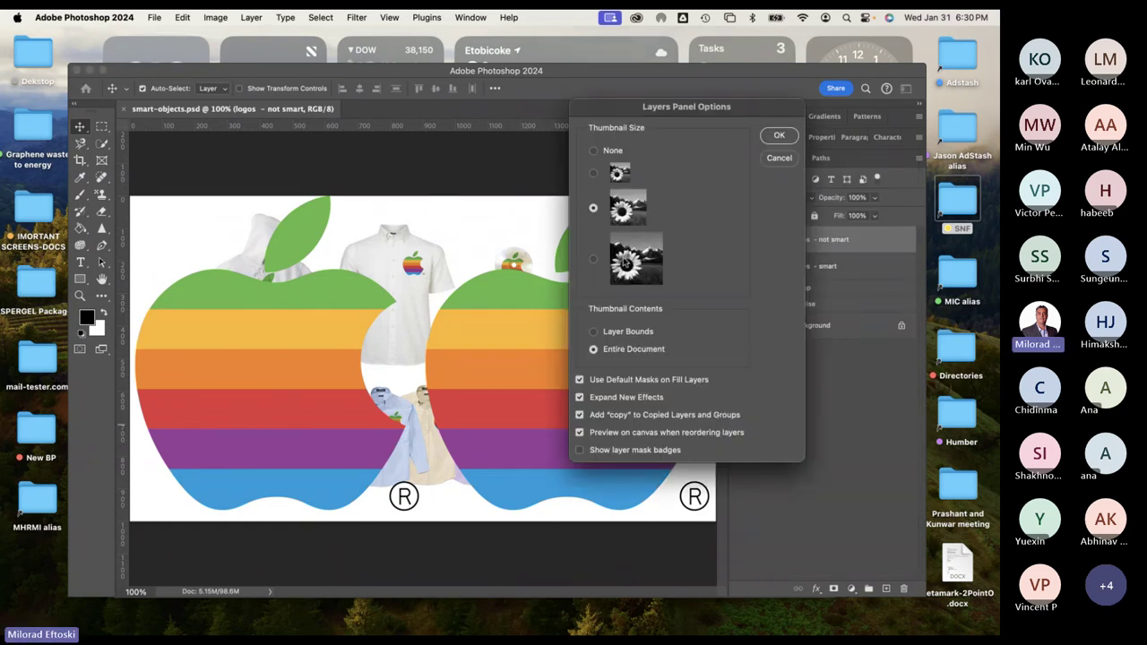
{"action": "left_click", "coordinate": [624, 263]}
{"action": "left_click", "coordinate": [779, 135]}
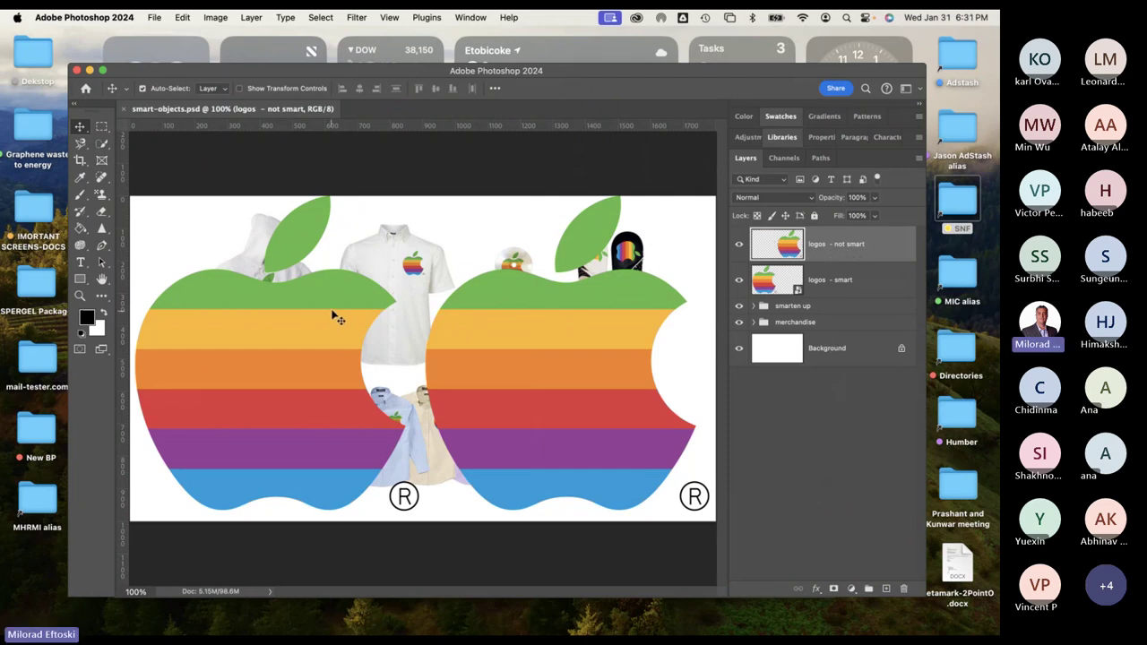
Nudge both rainbow apple logos slightly to new positions on the canvas.
{"action": "left_click_drag", "start_coordinate": [332, 314], "coordinate": [346, 303]}
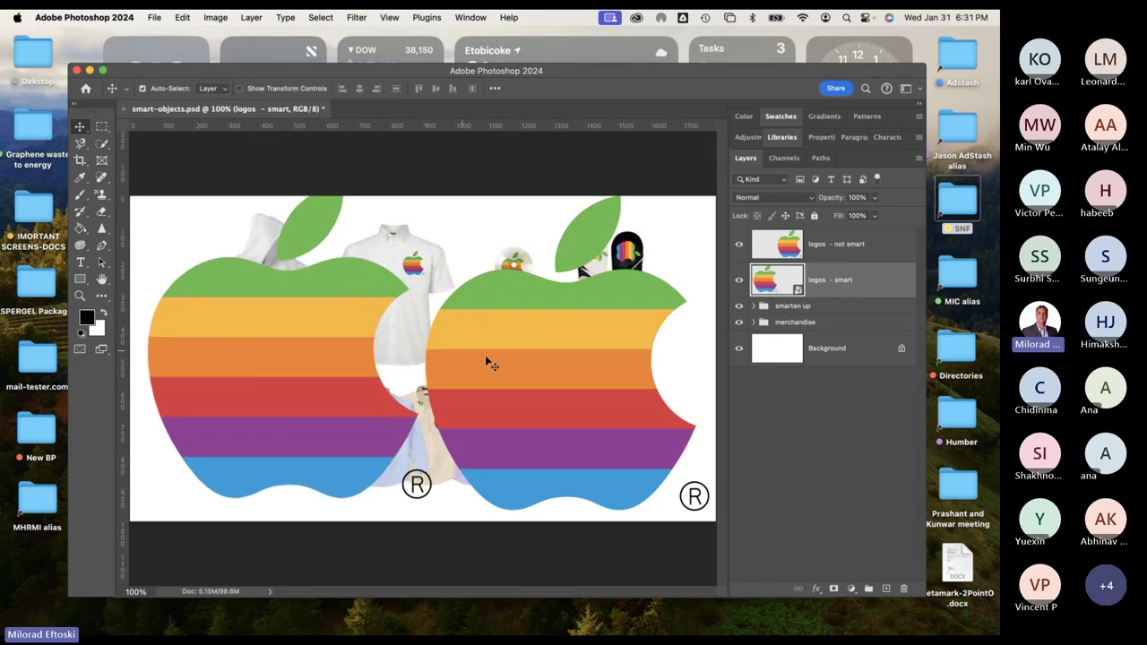
{"action": "mouse_move", "coordinate": [487, 361]}
{"action": "left_mouse_down"}
{"action": "mouse_move", "coordinate": [537, 340]}
{"action": "mouse_move", "coordinate": [489, 345]}
{"action": "left_mouse_up"}
{"action": "left_click_drag", "start_coordinate": [333, 361], "coordinate": [285, 360]}
{"action": "left_click_drag", "start_coordinate": [545, 384], "coordinate": [541, 406]}
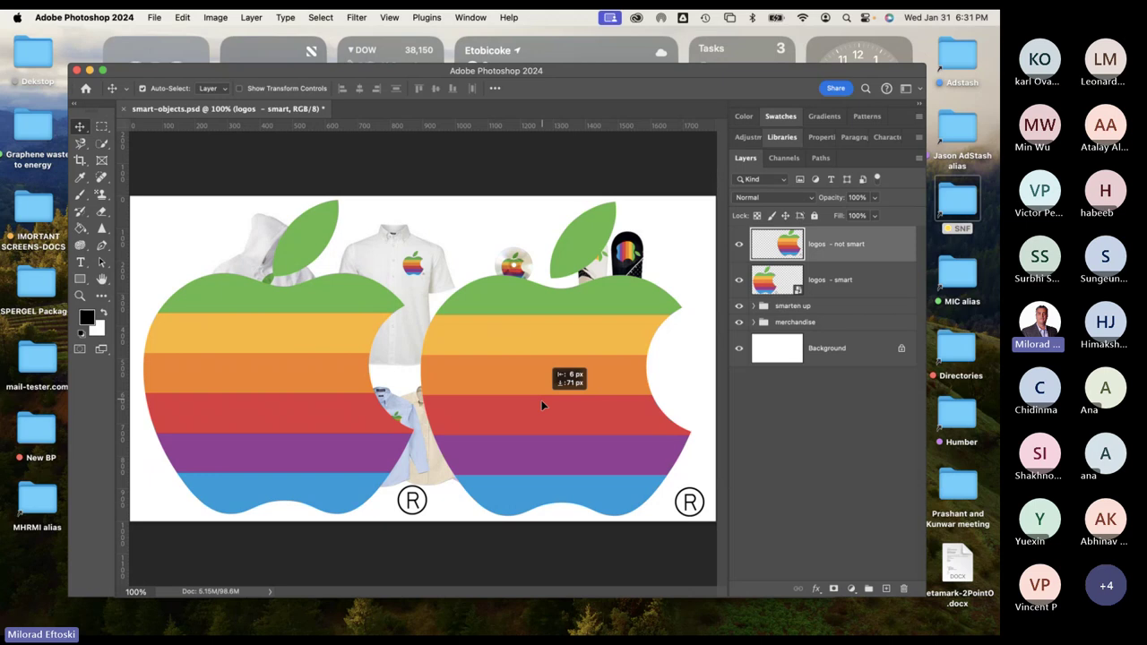
{"action": "left_click_drag", "start_coordinate": [541, 406], "coordinate": [542, 405]}
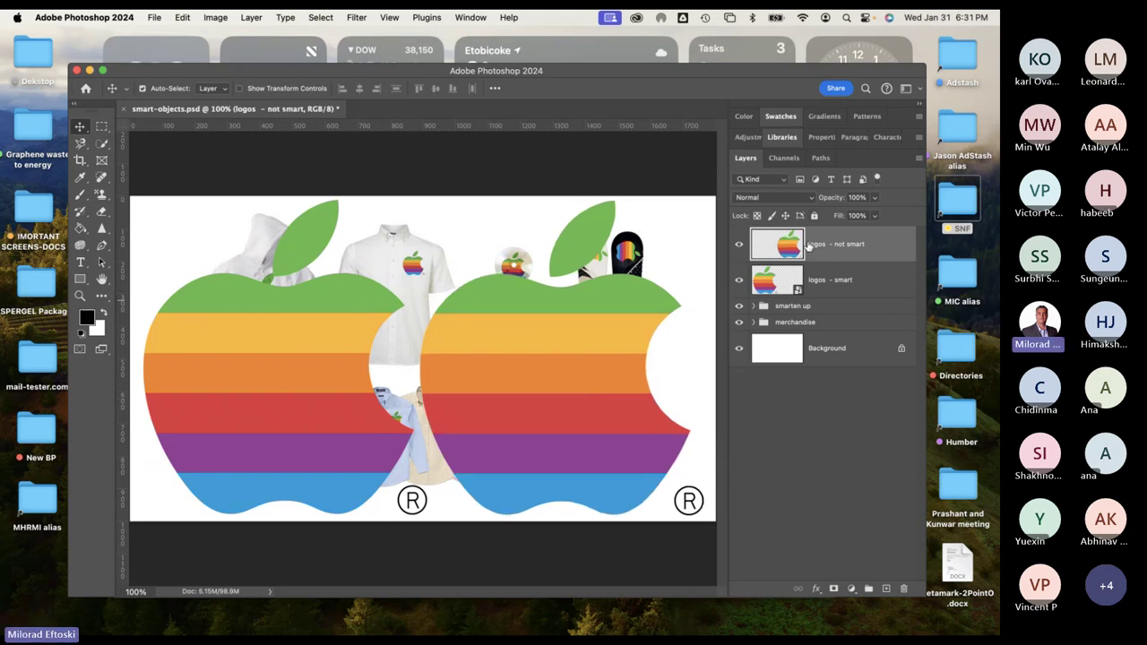
Switch between the logos - smart and logos - not smart layers.
{"action": "left_click", "coordinate": [812, 282]}
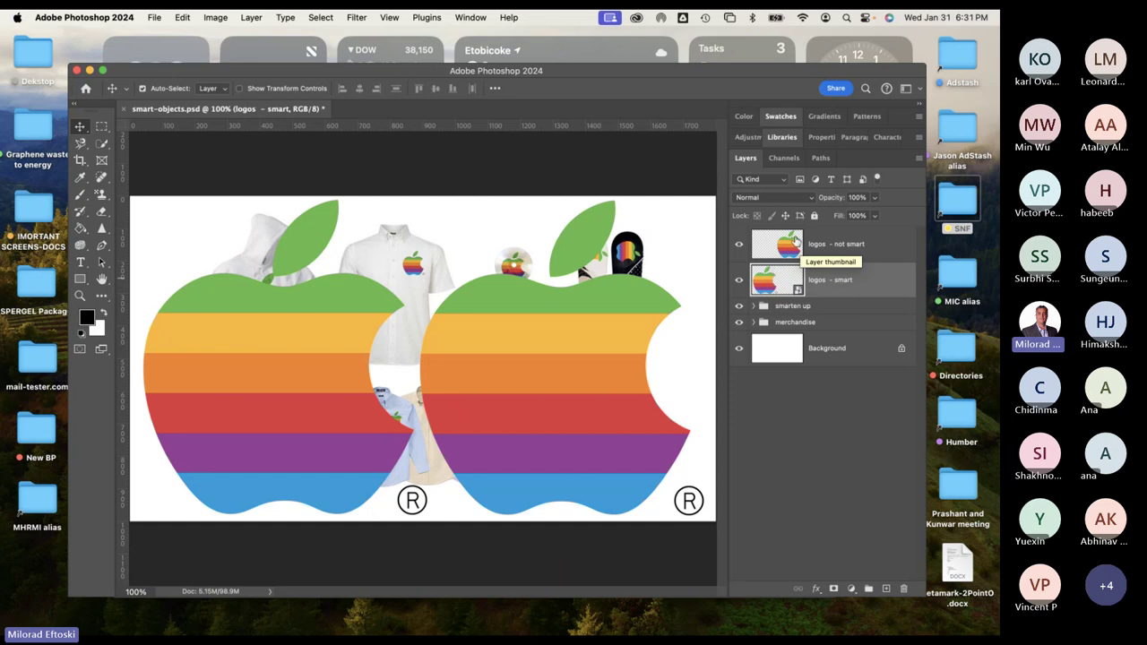
{"action": "left_click", "coordinate": [782, 250]}
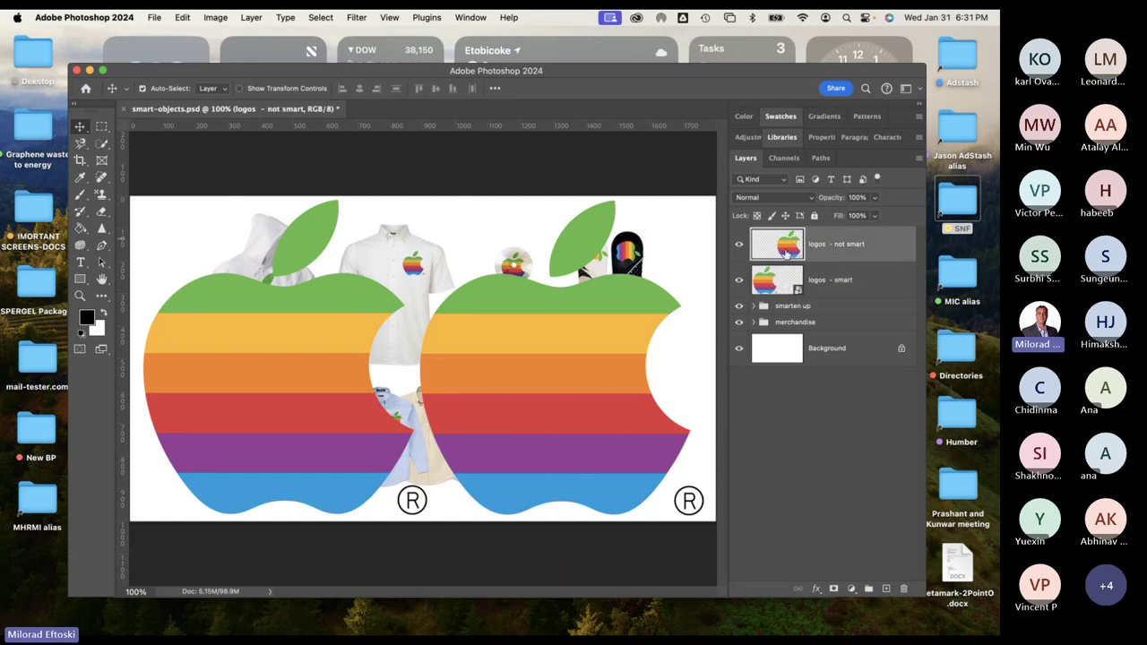
{"action": "left_click", "coordinate": [786, 279]}
{"action": "left_click", "coordinate": [789, 246]}
Choose Convert to Smart Object from the logos - not smart layer's context menu.
{"action": "right_click", "coordinate": [795, 236]}
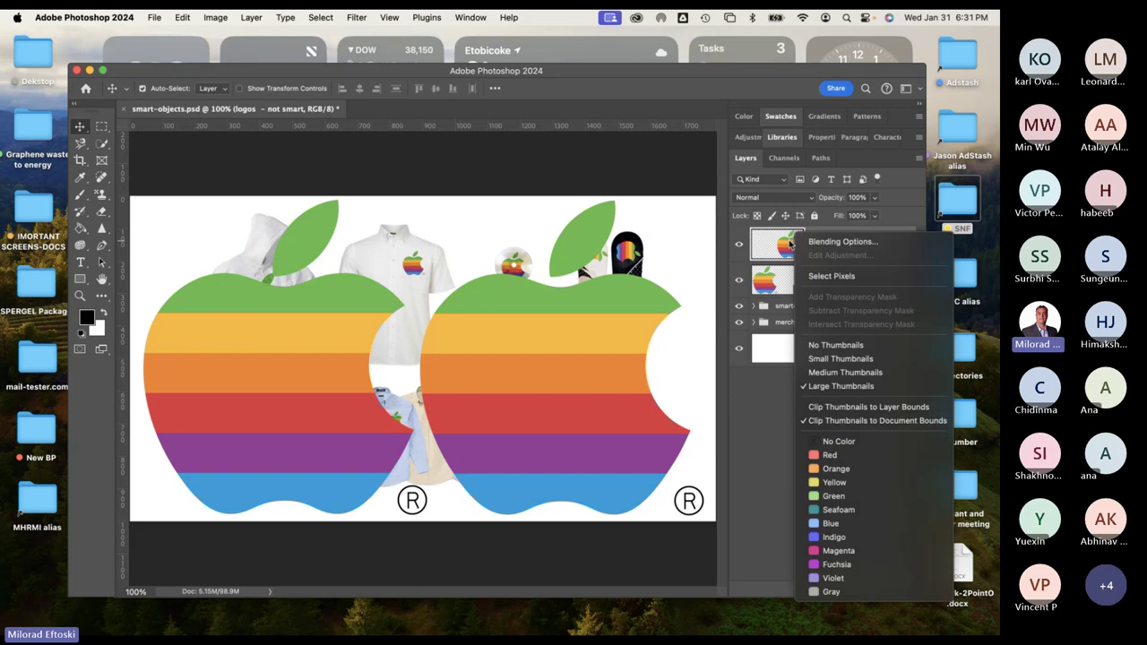
{"action": "left_click", "coordinate": [792, 245]}
{"action": "right_click", "coordinate": [879, 248]}
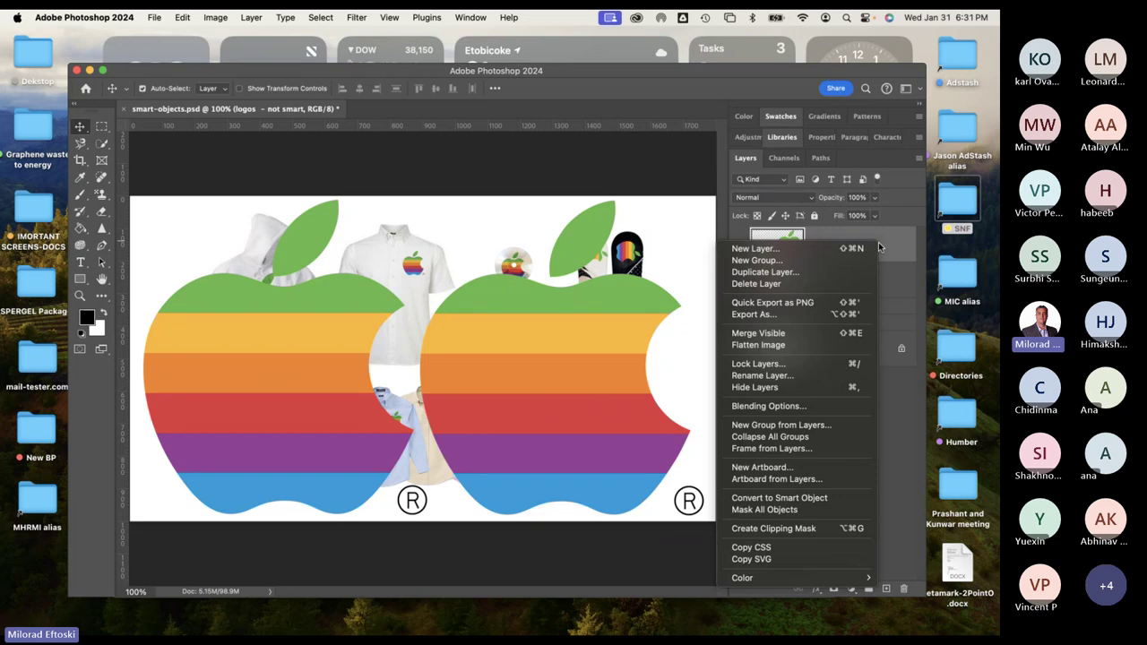
{"action": "left_click", "coordinate": [819, 505]}
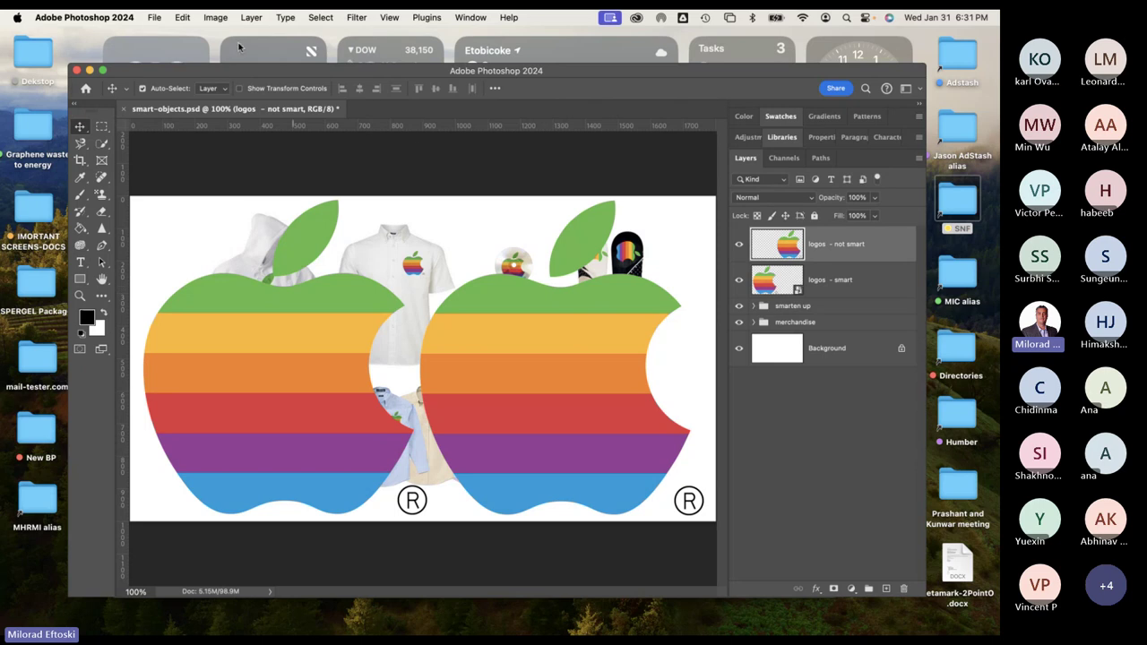
Check the File menu without choosing anything, then make logos - smart the active layer.
{"action": "left_click", "coordinate": [149, 15]}
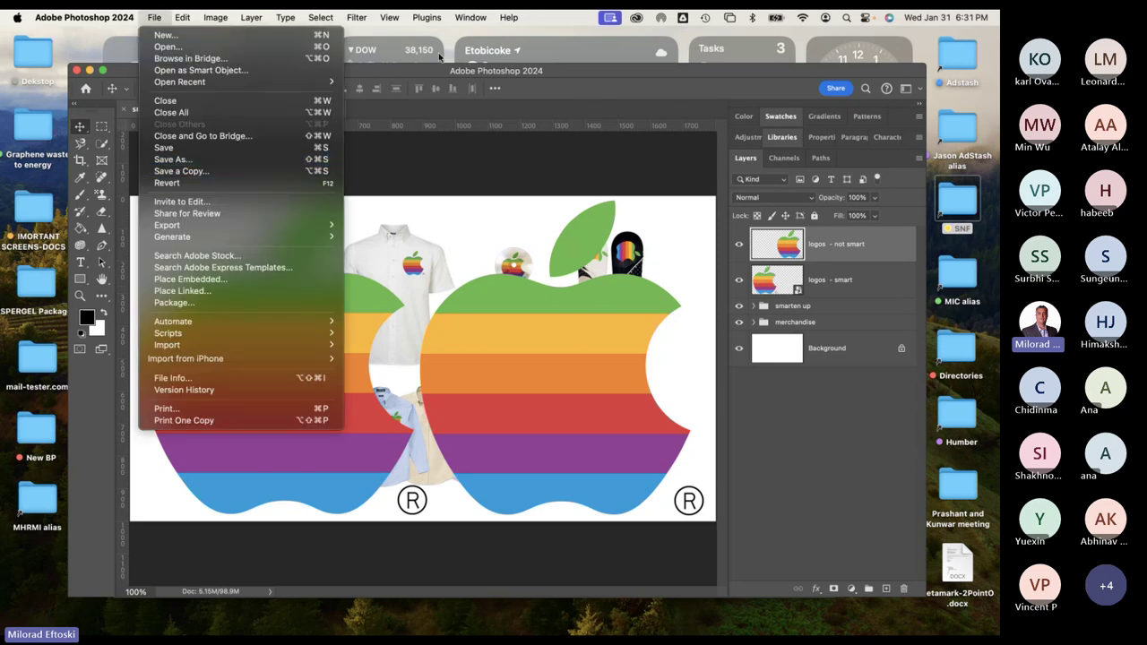
{"action": "left_click", "coordinate": [416, 62]}
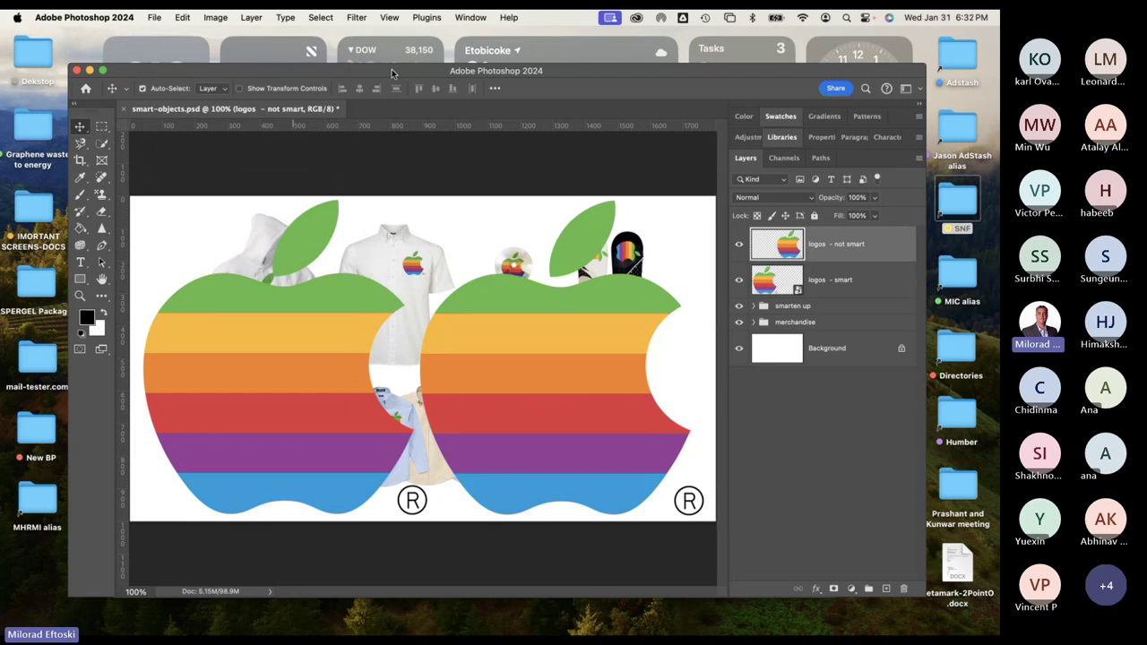
{"action": "left_click", "coordinate": [783, 279]}
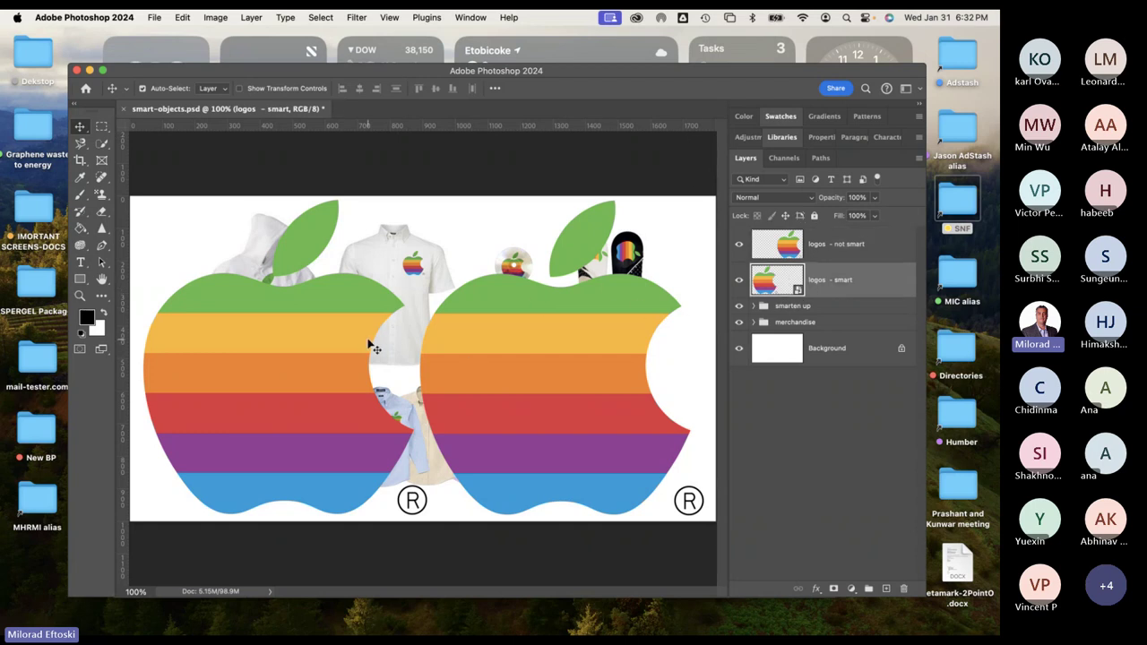
Select both logo layers, scale them down small and move them onto the white shirt.
{"action": "left_click", "coordinate": [862, 254], "text": "shift"}
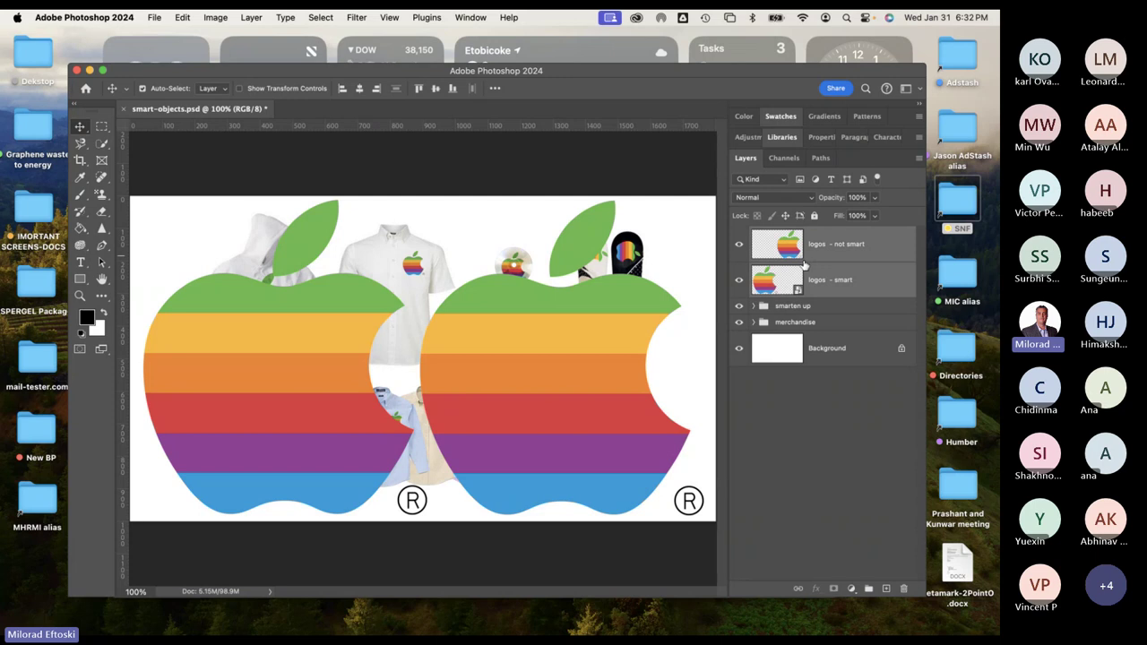
{"action": "key", "text": "super+t"}
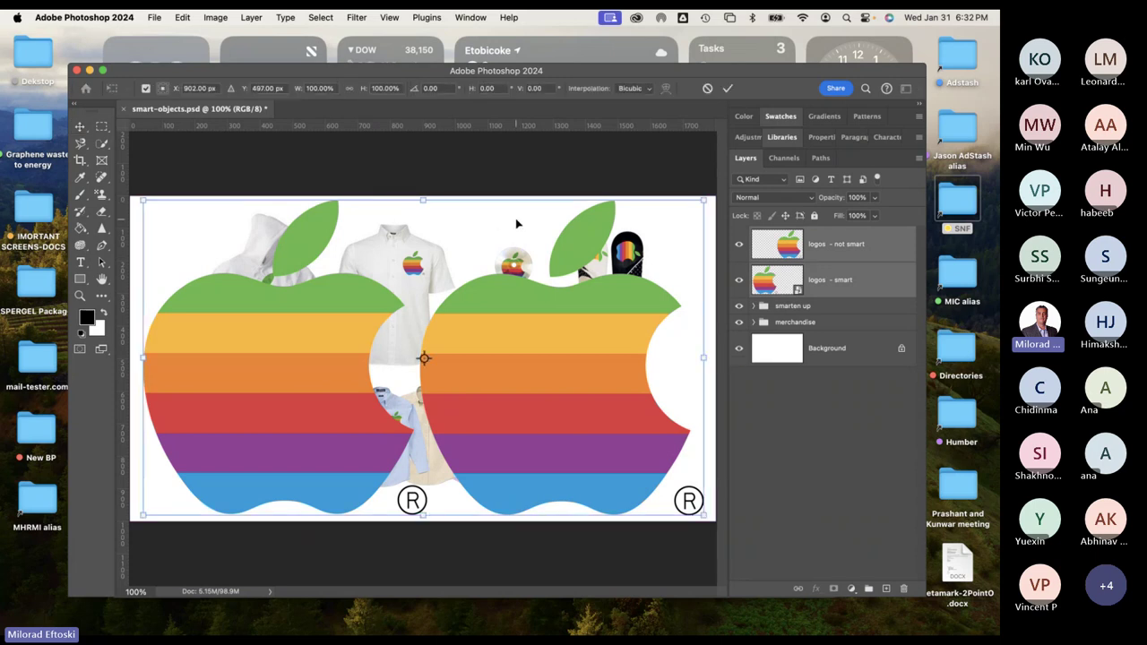
{"action": "left_click_drag", "start_coordinate": [707, 203], "coordinate": [420, 325]}
{"action": "key", "text": "Return"}
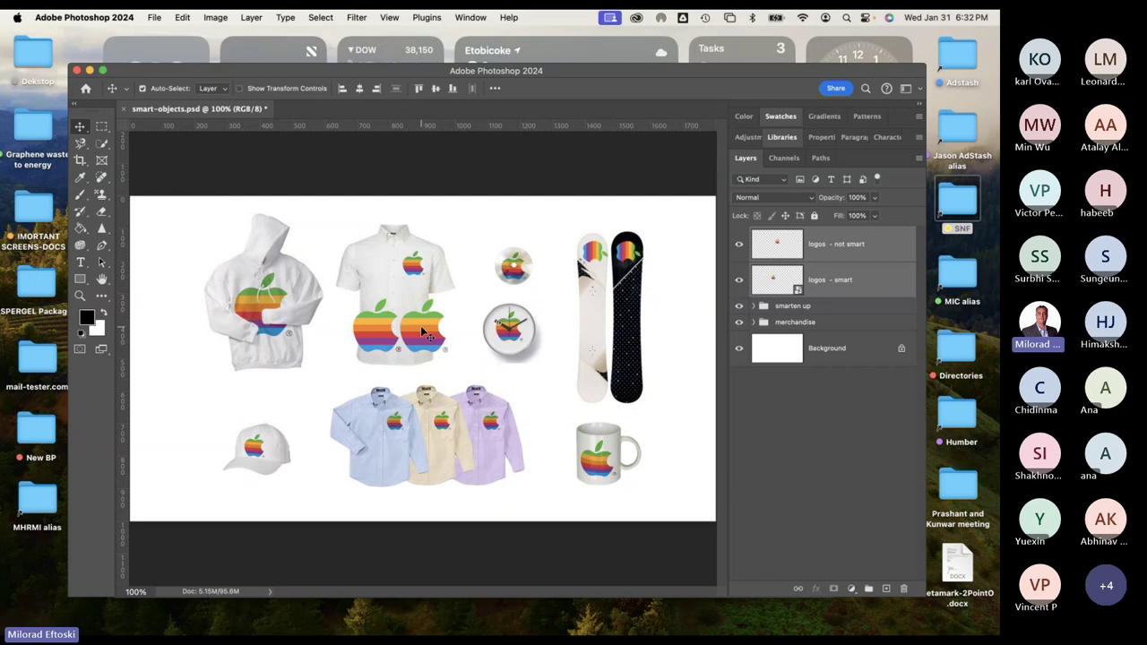
{"action": "left_click_drag", "start_coordinate": [444, 334], "coordinate": [416, 324]}
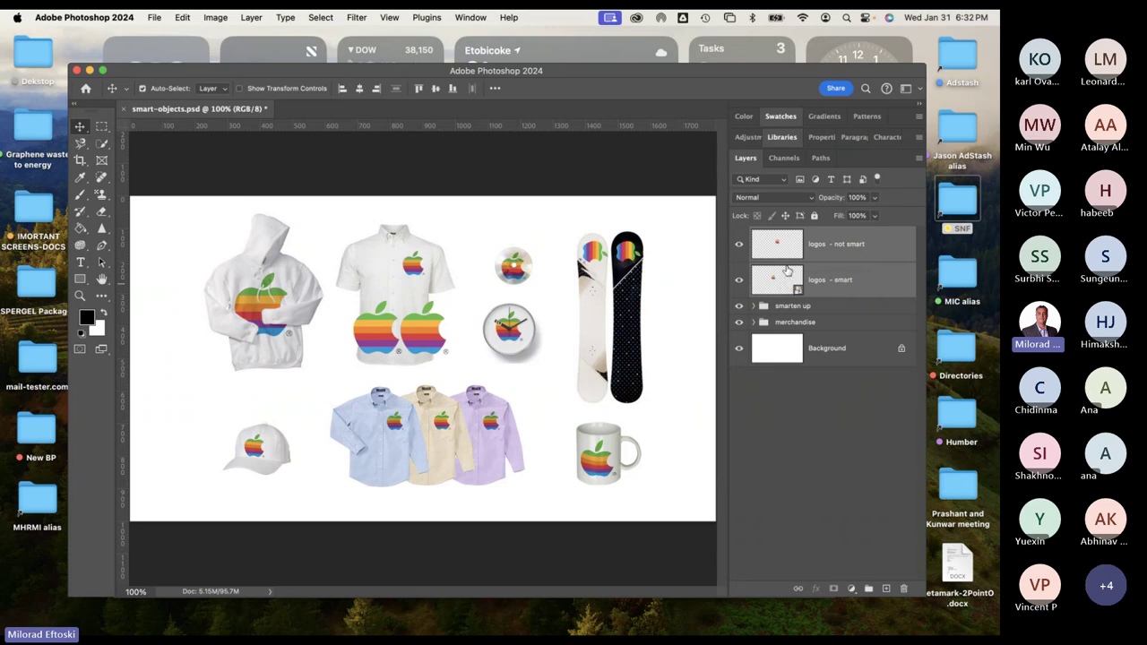
Free Transform the logos back up to about 538% and apply it.
{"action": "key", "text": "super+t"}
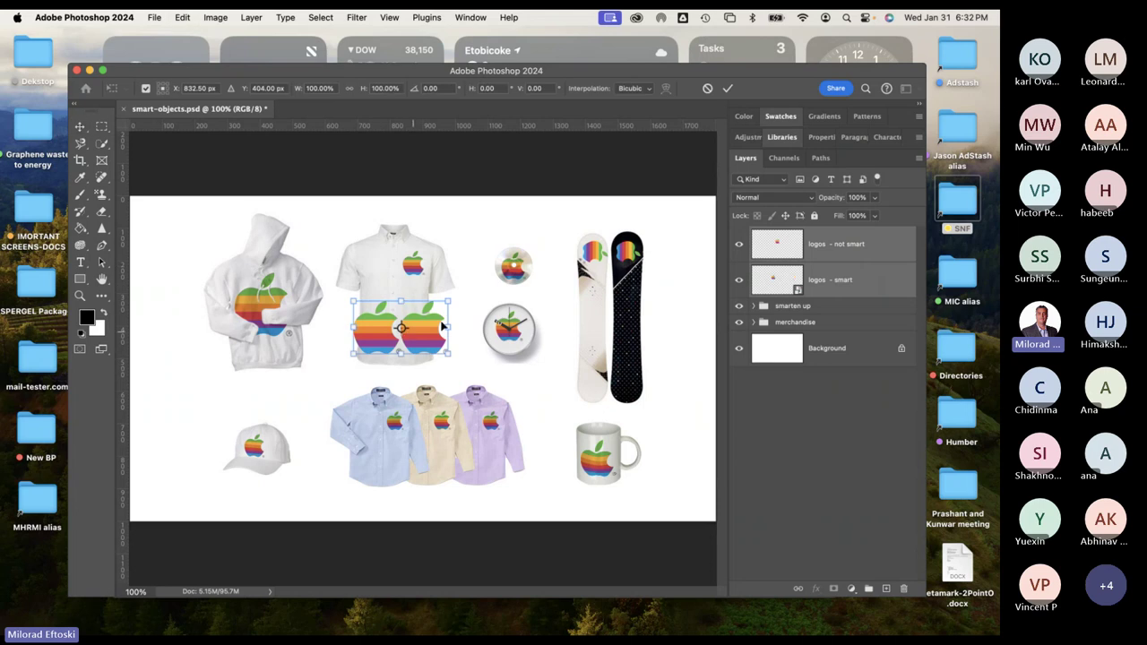
{"action": "left_click_drag", "start_coordinate": [450, 354], "coordinate": [651, 468]}
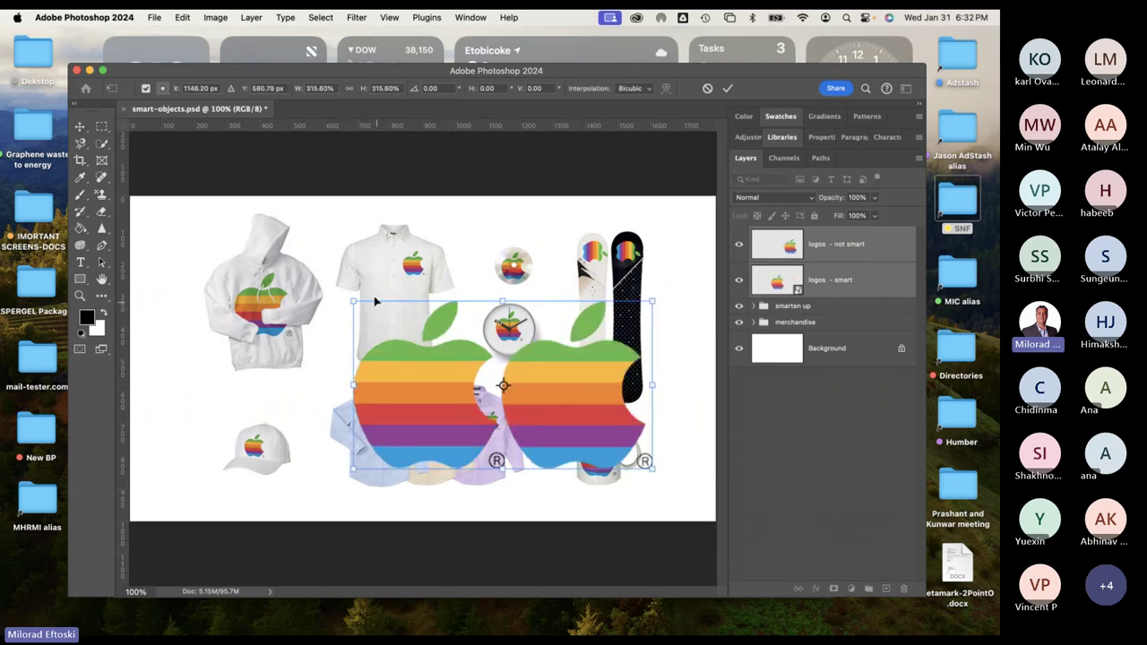
{"action": "left_click_drag", "start_coordinate": [352, 302], "coordinate": [181, 204]}
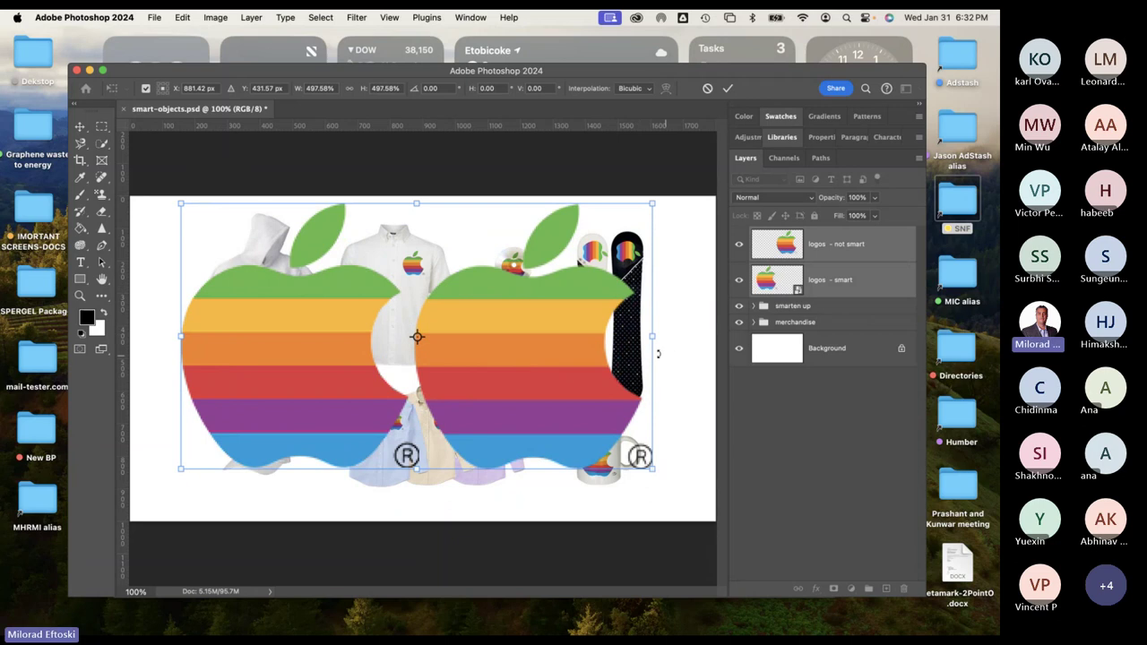
{"action": "left_click_drag", "start_coordinate": [655, 341], "coordinate": [687, 345]}
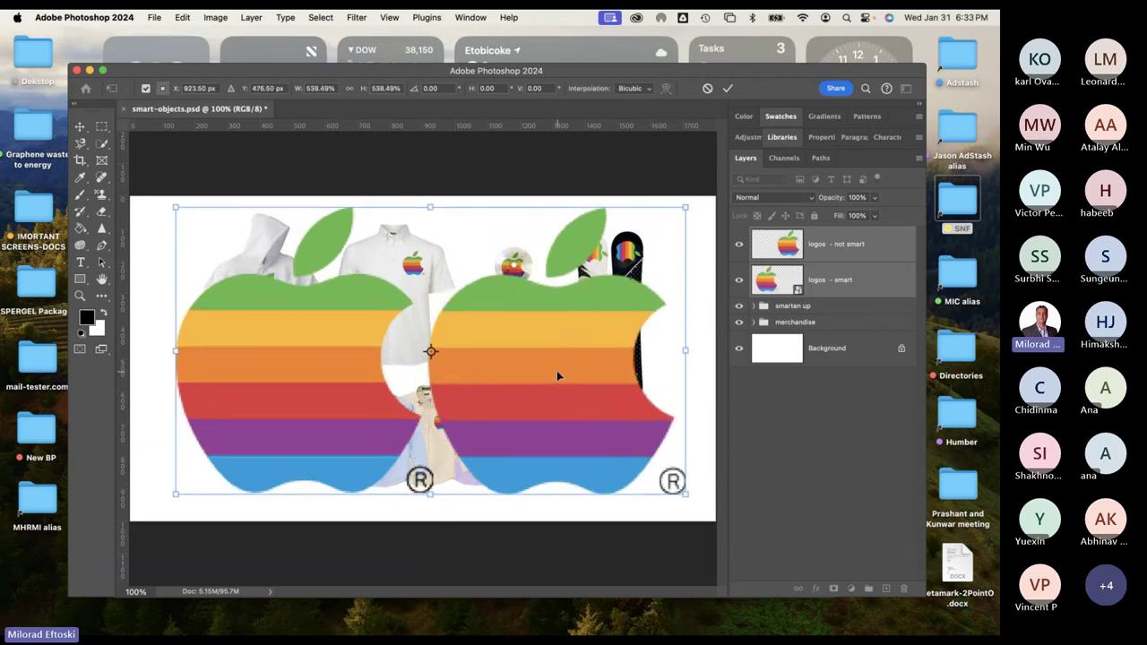
{"action": "key", "text": "Return"}
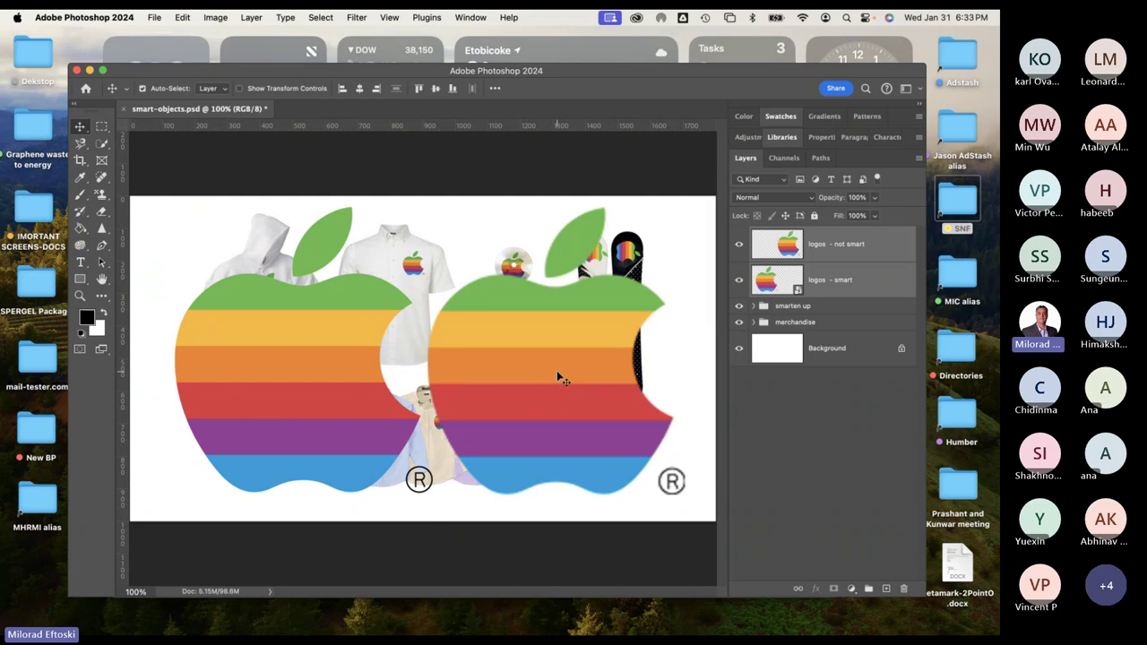
Zoom in to inspect the enlarged logo edges, then return the view to 100%.
{"action": "key", "text": "super+equal"}
{"action": "key", "text": "super+equal"}
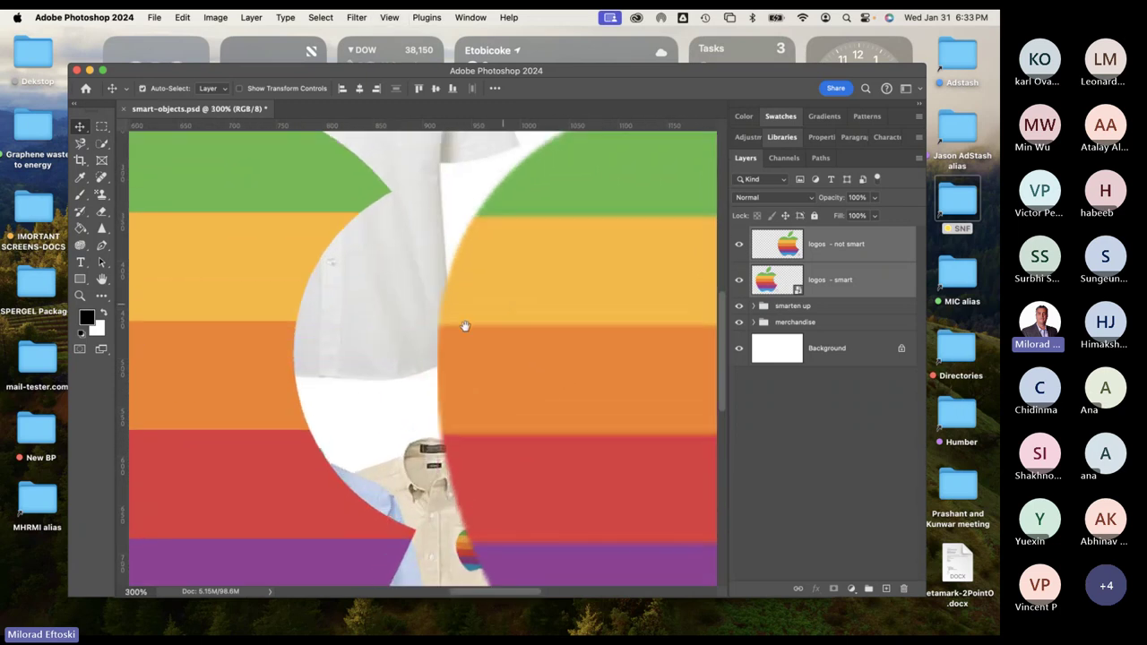
{"action": "left_click_drag", "start_coordinate": [465, 326], "coordinate": [263, 502]}
{"action": "left_click_drag", "start_coordinate": [364, 323], "coordinate": [561, 313]}
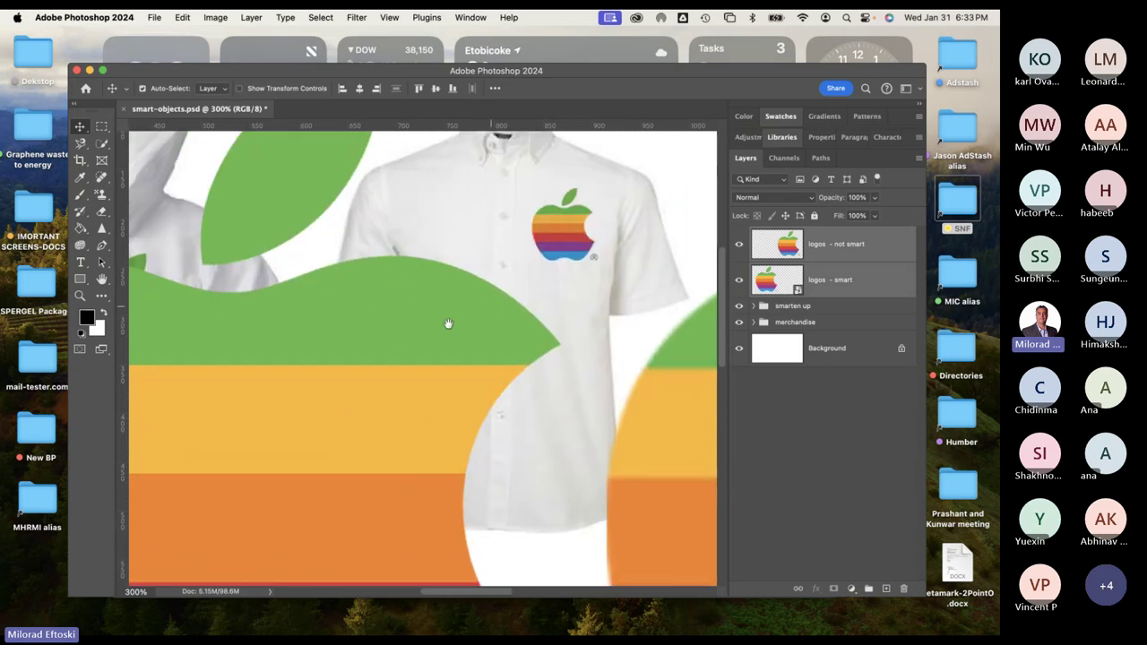
{"action": "key", "text": "super+minus"}
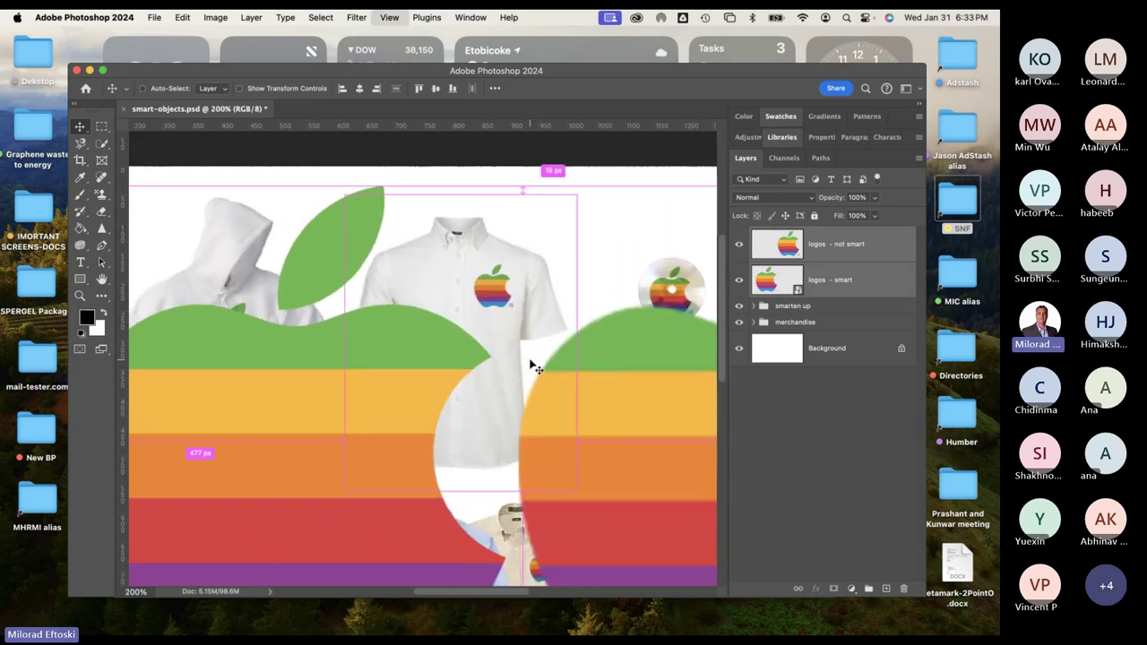
{"action": "key", "text": "super+minus"}
{"action": "key", "text": "super+minus"}
{"action": "key", "text": "super+equal"}
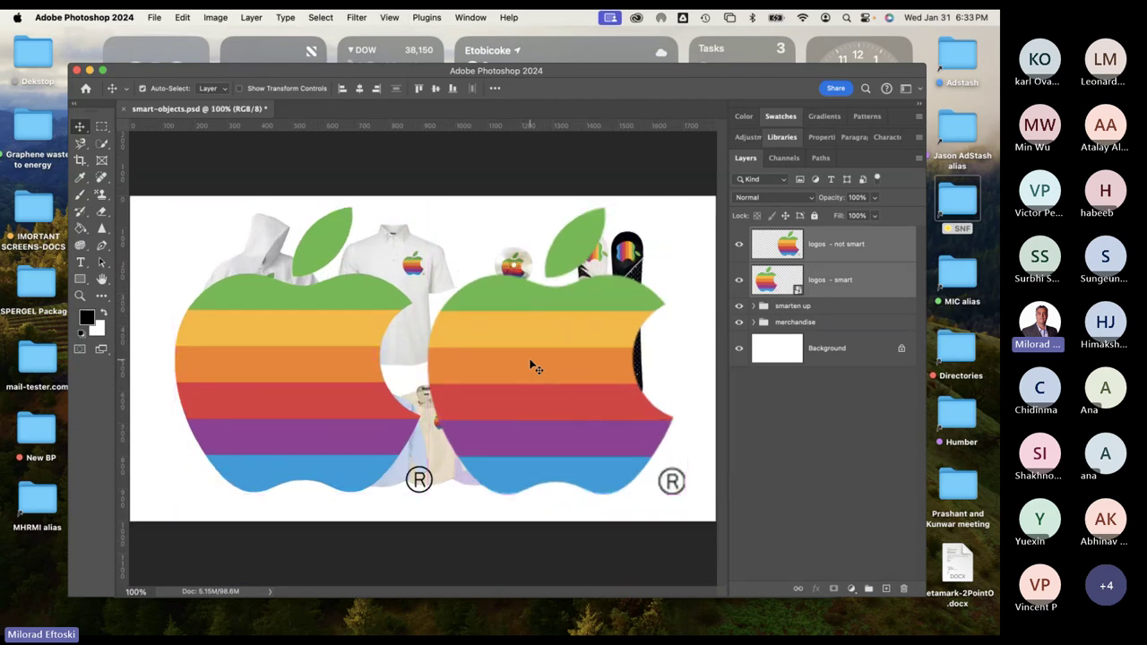
{"action": "key", "text": "super+t"}
Shrink the logos to about 23%, then enlarge them back to about 470%.
{"action": "left_click_drag", "start_coordinate": [682, 352], "coordinate": [720, 375]}
{"action": "key", "text": "Return"}
{"action": "key", "text": "cmd+t"}
{"action": "left_click_drag", "start_coordinate": [569, 455], "coordinate": [549, 425]}
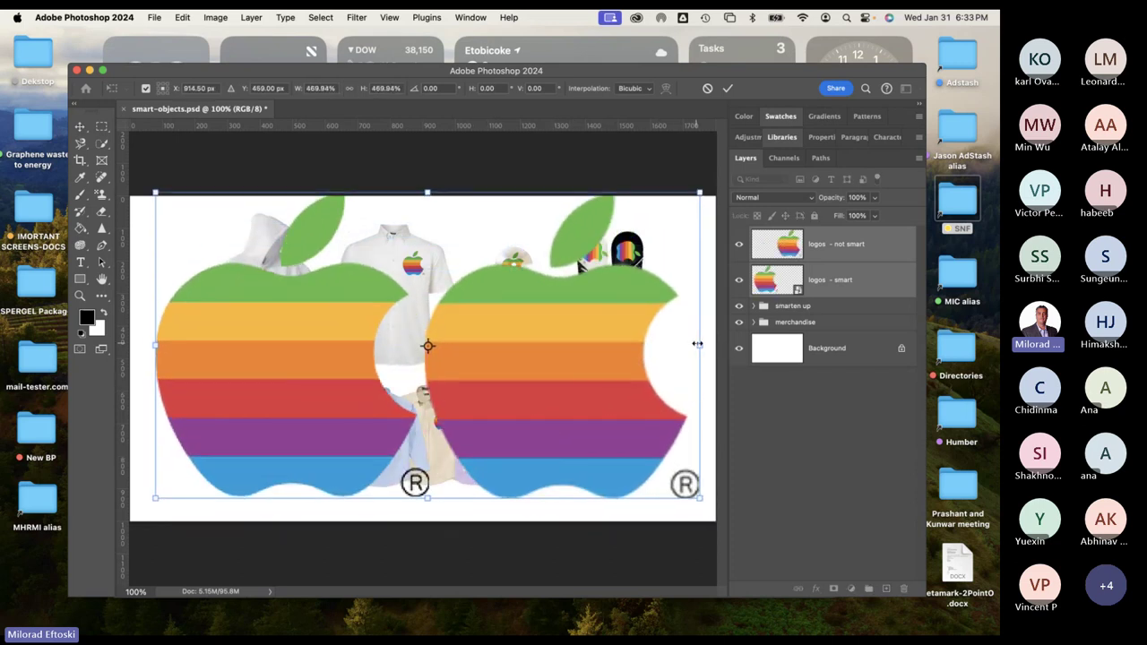
{"action": "left_click_drag", "start_coordinate": [698, 343], "coordinate": [594, 339]}
{"action": "key", "text": "Return"}
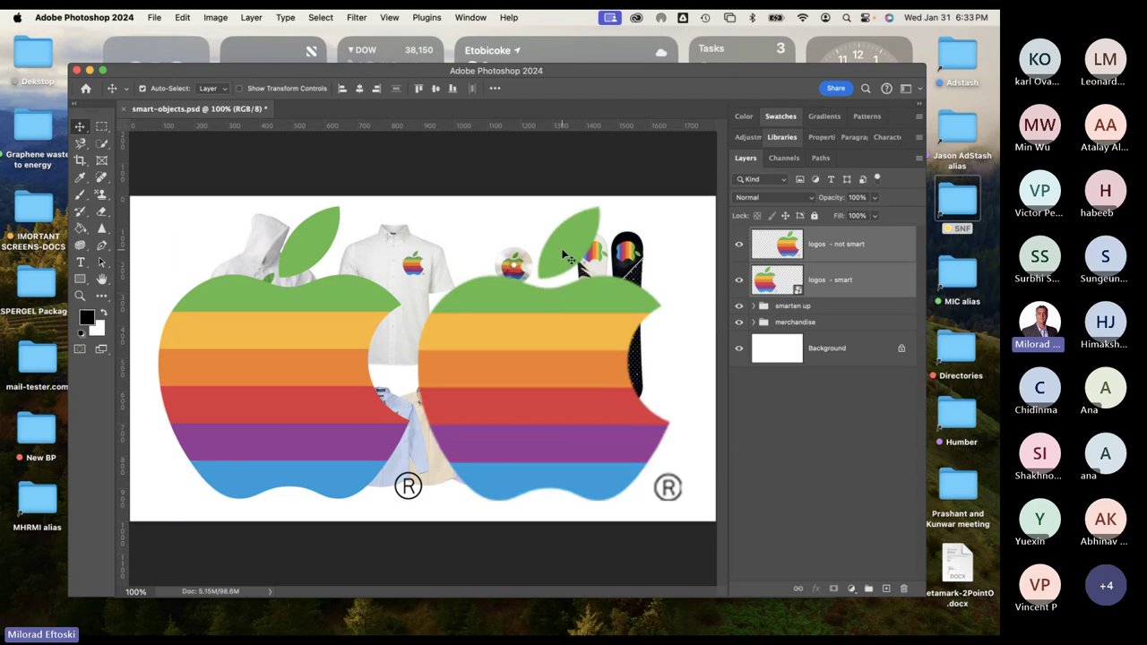
Shrink the logos to about 9%, then enlarge them to fill the canvas (about 991%).
{"action": "key", "text": "super+t"}
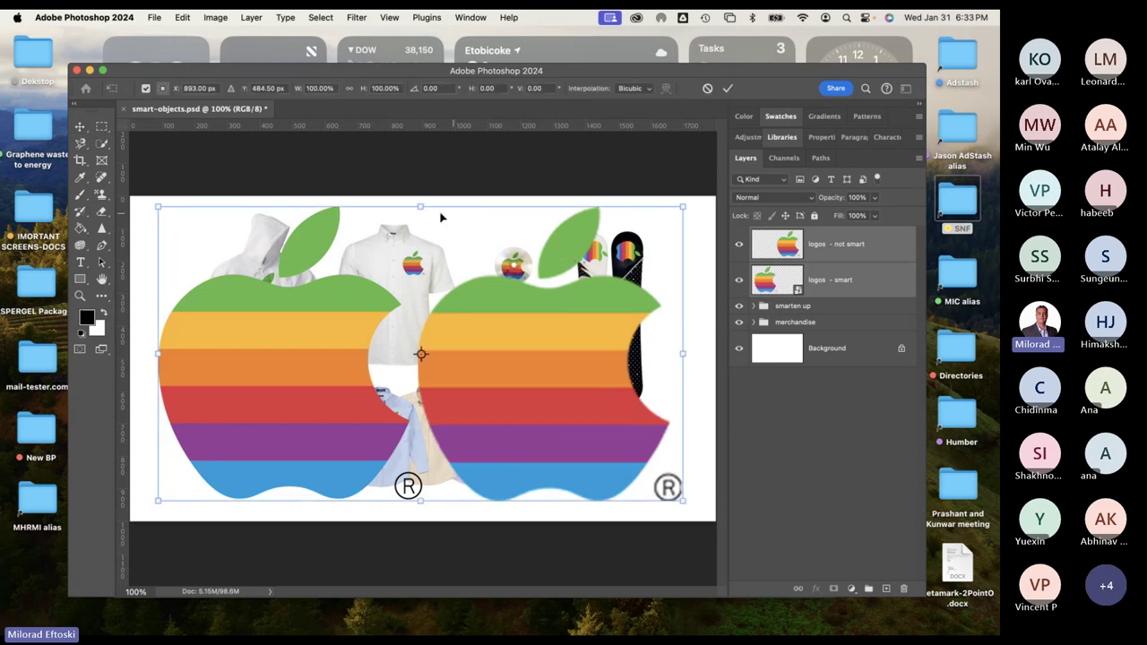
{"action": "left_click_drag", "start_coordinate": [421, 206], "coordinate": [421, 473]}
{"action": "key", "text": "Return"}
{"action": "key", "text": "super+t"}
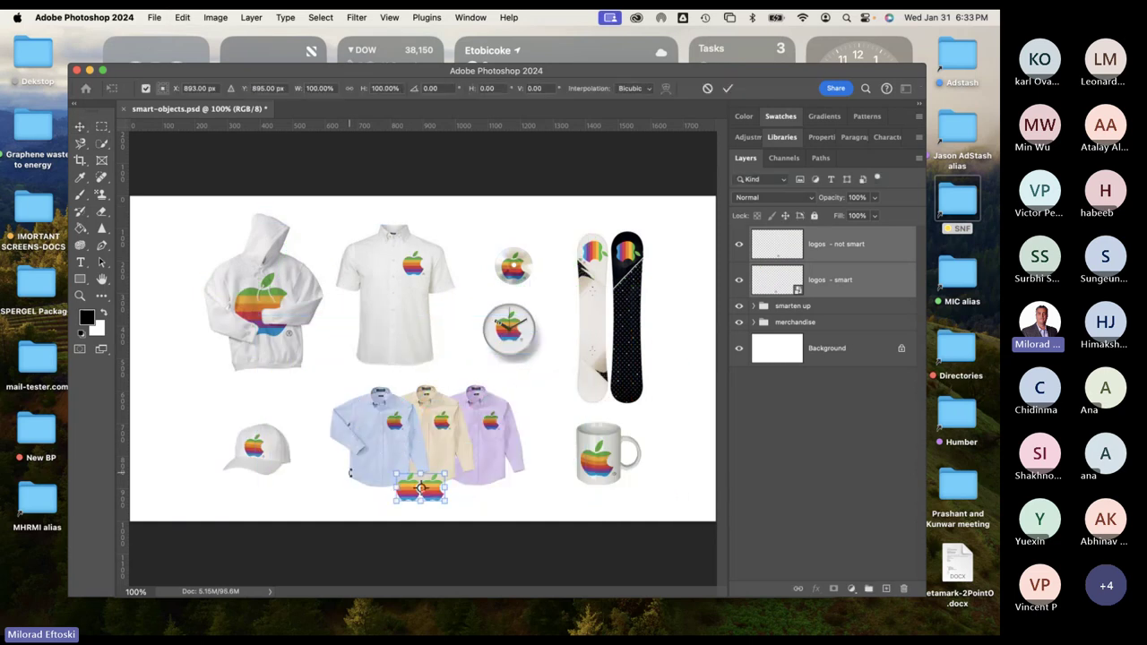
{"action": "left_click_drag", "start_coordinate": [422, 475], "coordinate": [431, 215]}
{"action": "key", "text": "Return"}
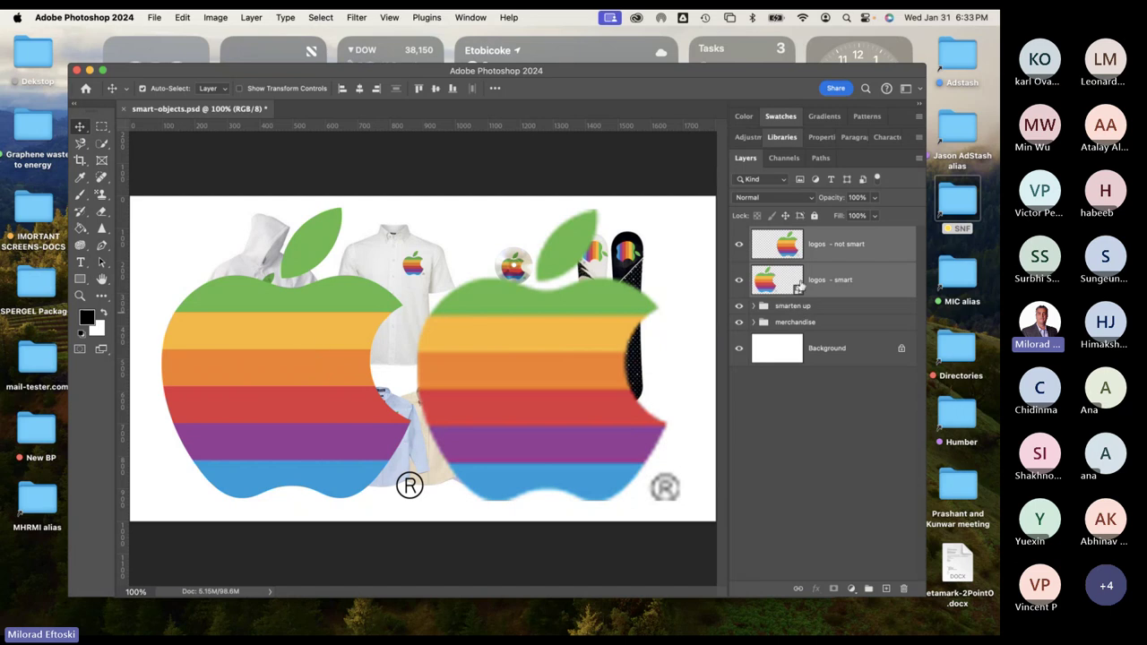
{"action": "left_click", "coordinate": [856, 366]}
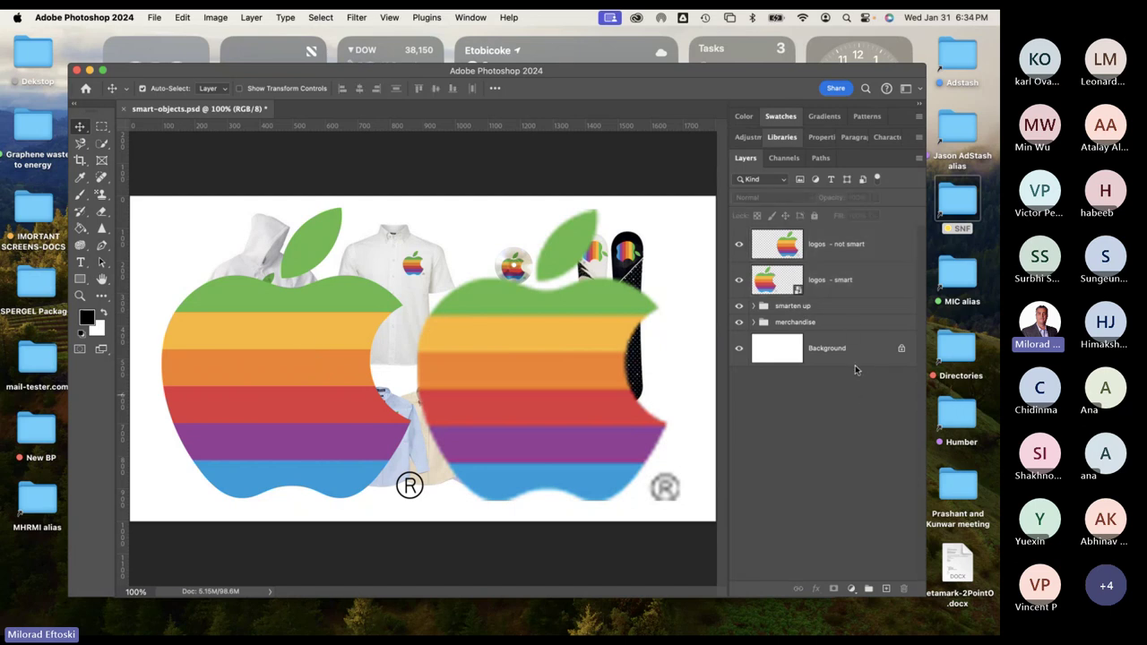
Make logos - not smart active and reposition the right and left apples.
{"action": "left_click", "coordinate": [838, 250]}
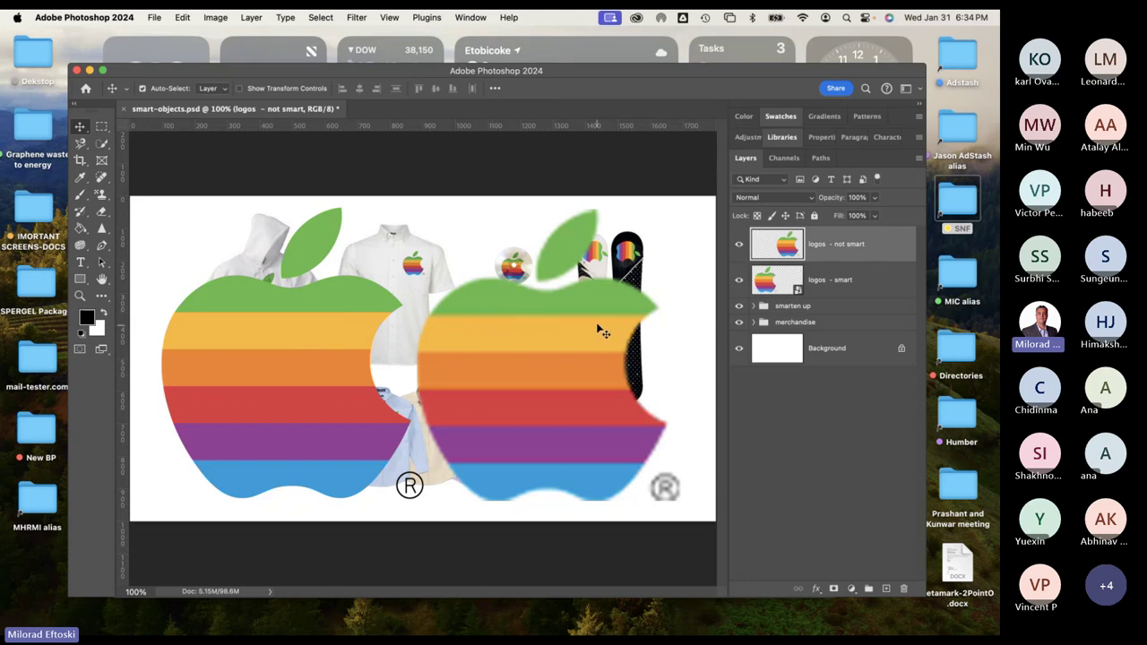
{"action": "mouse_move", "coordinate": [555, 354]}
{"action": "left_mouse_down"}
{"action": "mouse_move", "coordinate": [597, 323]}
{"action": "mouse_move", "coordinate": [558, 366]}
{"action": "mouse_move", "coordinate": [556, 340]}
{"action": "mouse_move", "coordinate": [542, 344]}
{"action": "left_mouse_up"}
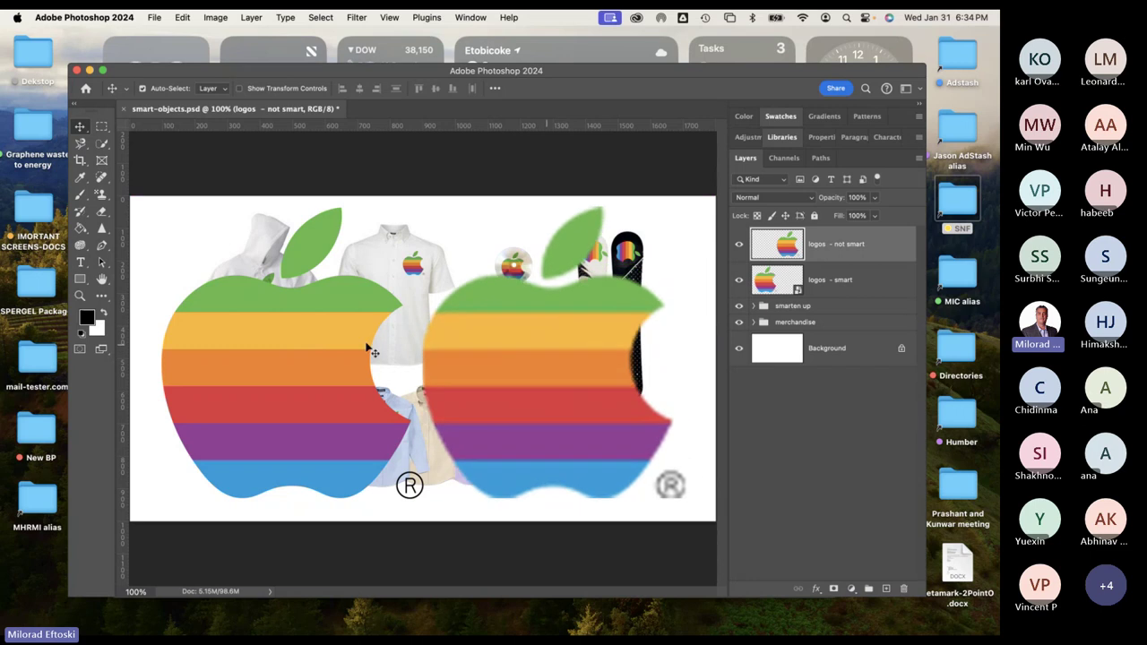
{"action": "left_click_drag", "start_coordinate": [312, 348], "coordinate": [283, 325]}
Magic Wand the smart apple's green band and try deleting it, dismissing the not-editable error.
{"action": "left_click_drag", "start_coordinate": [102, 144], "coordinate": [154, 171]}
{"action": "left_click", "coordinate": [242, 298]}
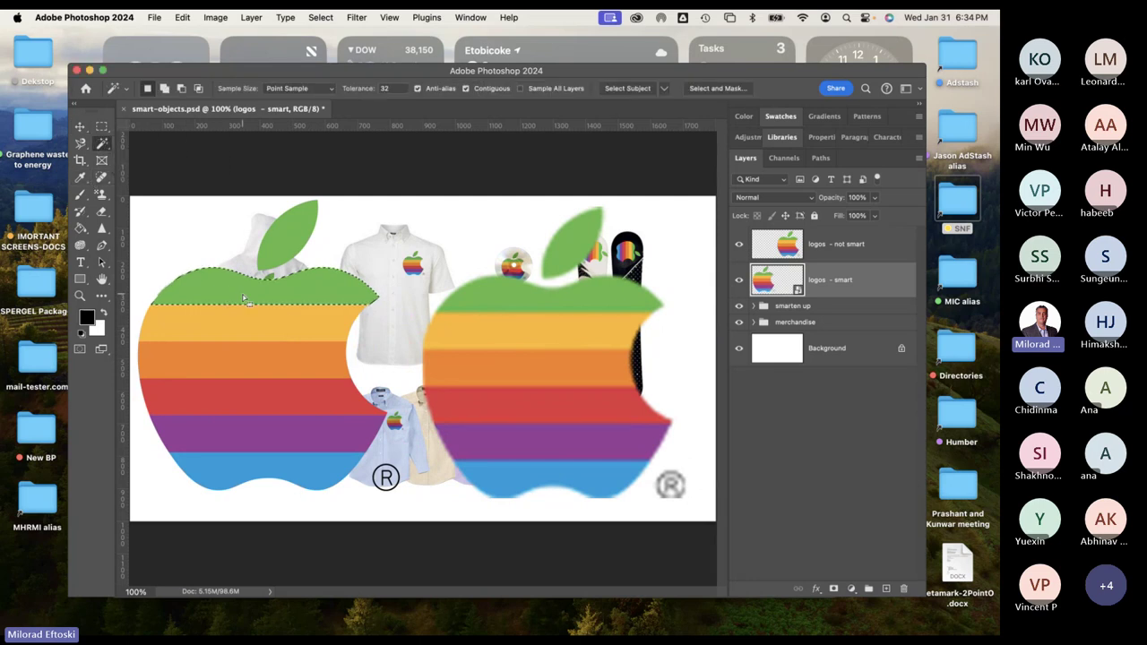
{"action": "key", "text": "BackSpace"}
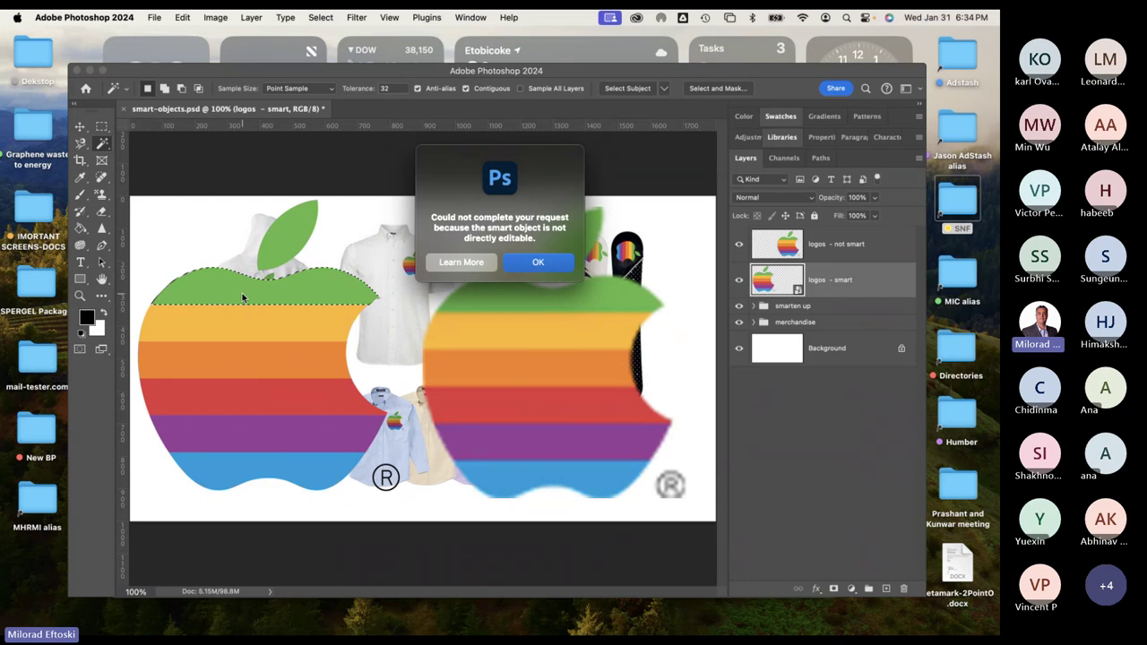
{"action": "key", "text": "Return"}
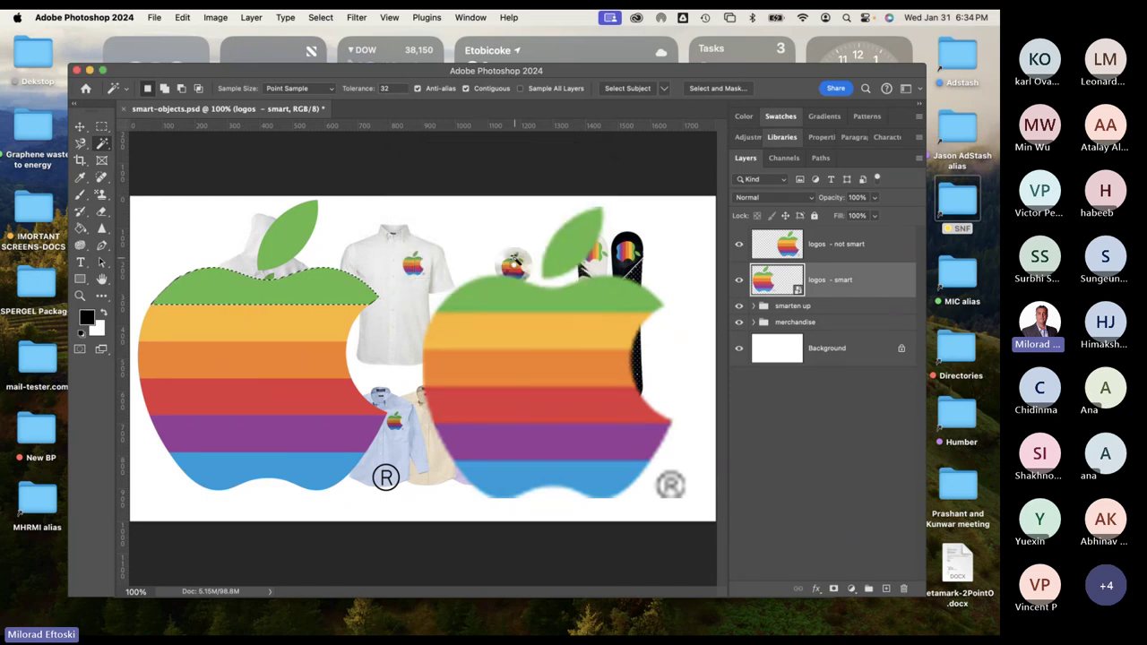
{"action": "key", "text": "super+d"}
On logos - not smart, delete the right apple's green top band and leaf, then deselect.
{"action": "key", "text": "alt+bracketright"}
{"action": "left_click", "coordinate": [610, 304]}
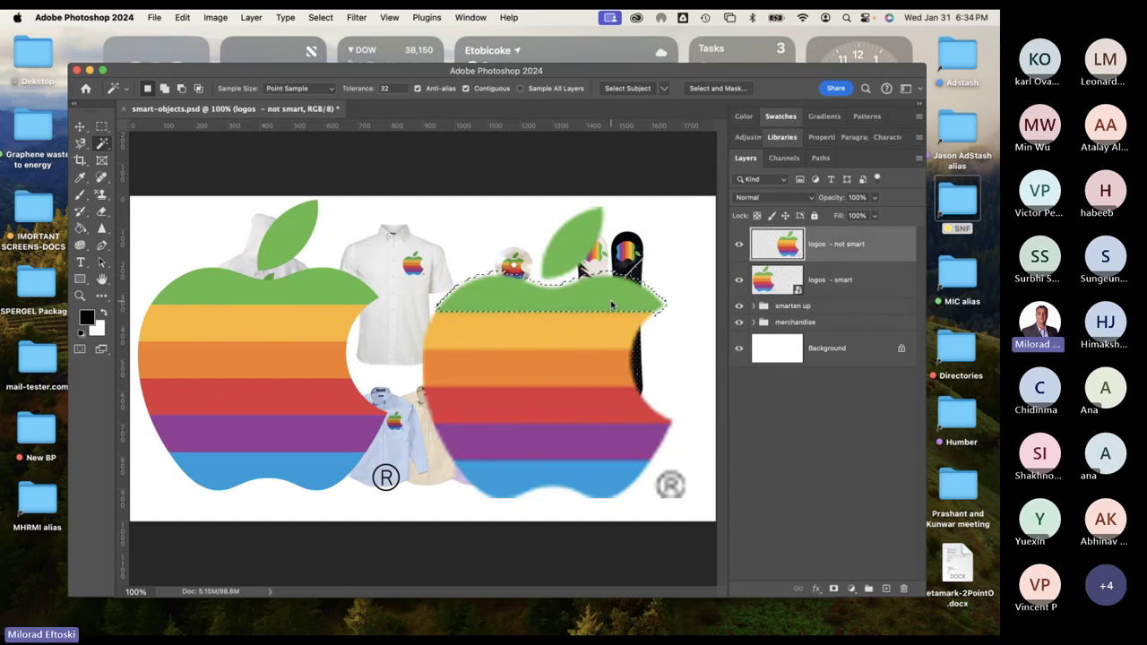
{"action": "key", "text": "Delete"}
{"action": "left_click", "coordinate": [576, 254]}
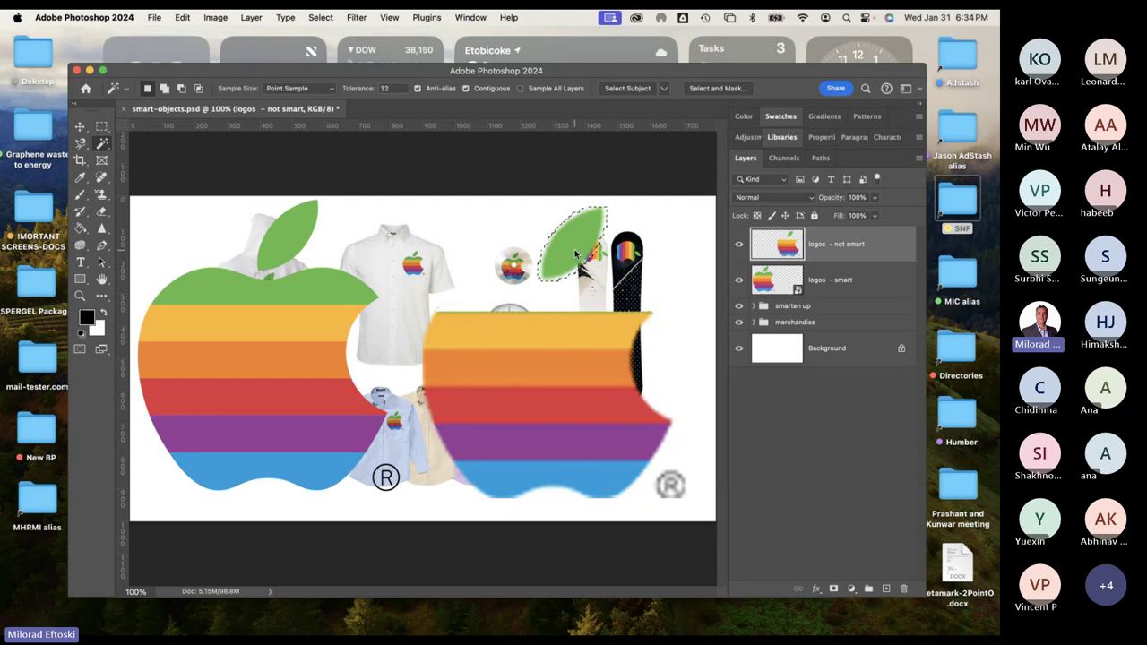
{"action": "key", "text": "Delete"}
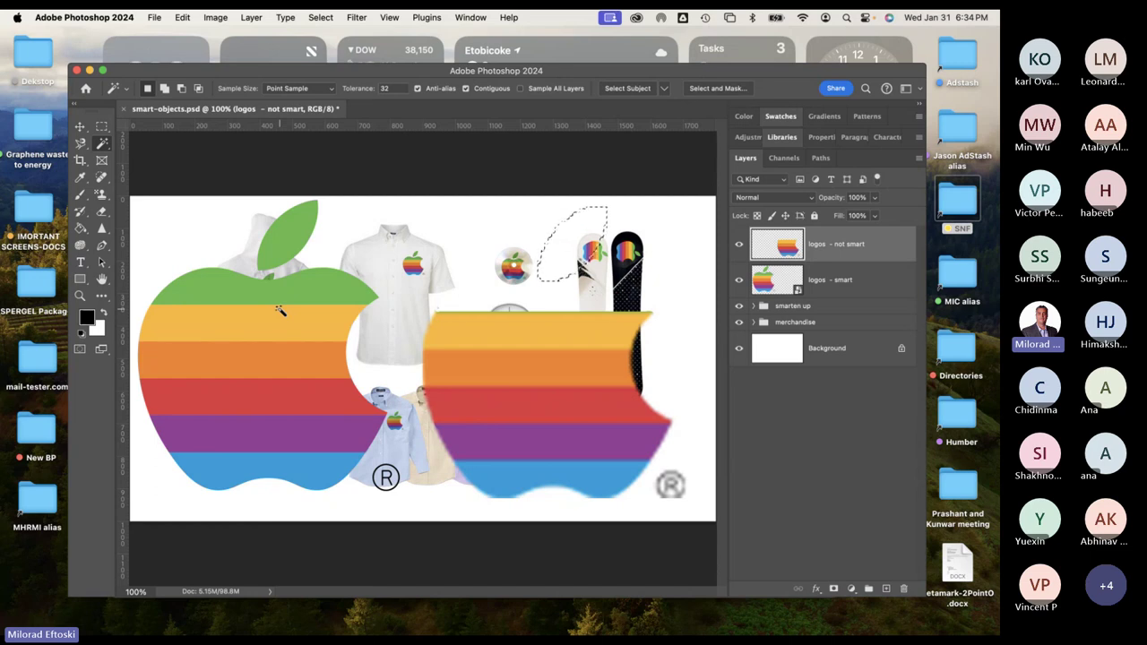
{"action": "key", "text": "super+d"}
{"action": "left_click", "coordinate": [80, 126]}
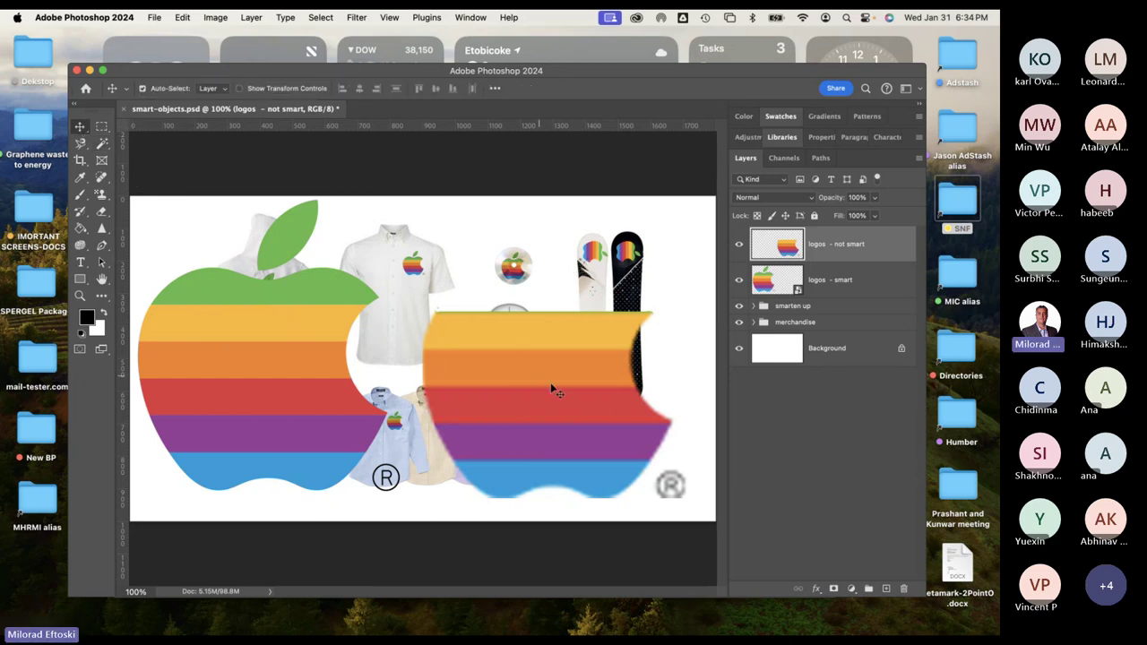
Delete the logos - not smart layer, reposition the big apple, then close smart-objects.psd with Don't Save.
{"action": "left_click_drag", "start_coordinate": [552, 391], "coordinate": [537, 363]}
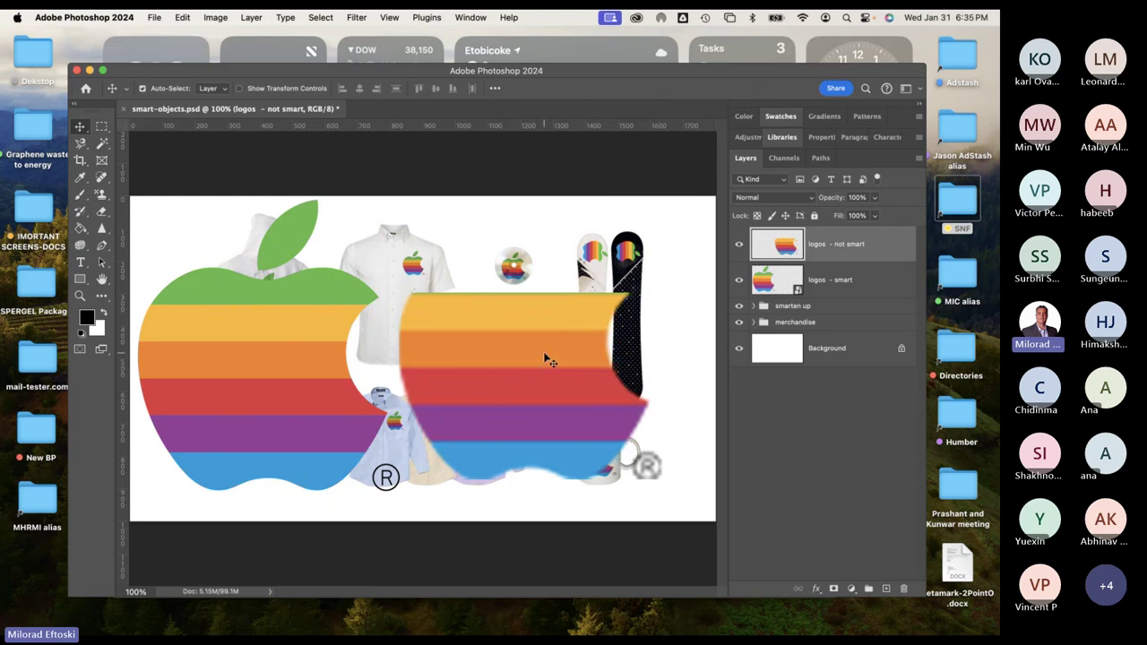
{"action": "key", "text": "BackSpace"}
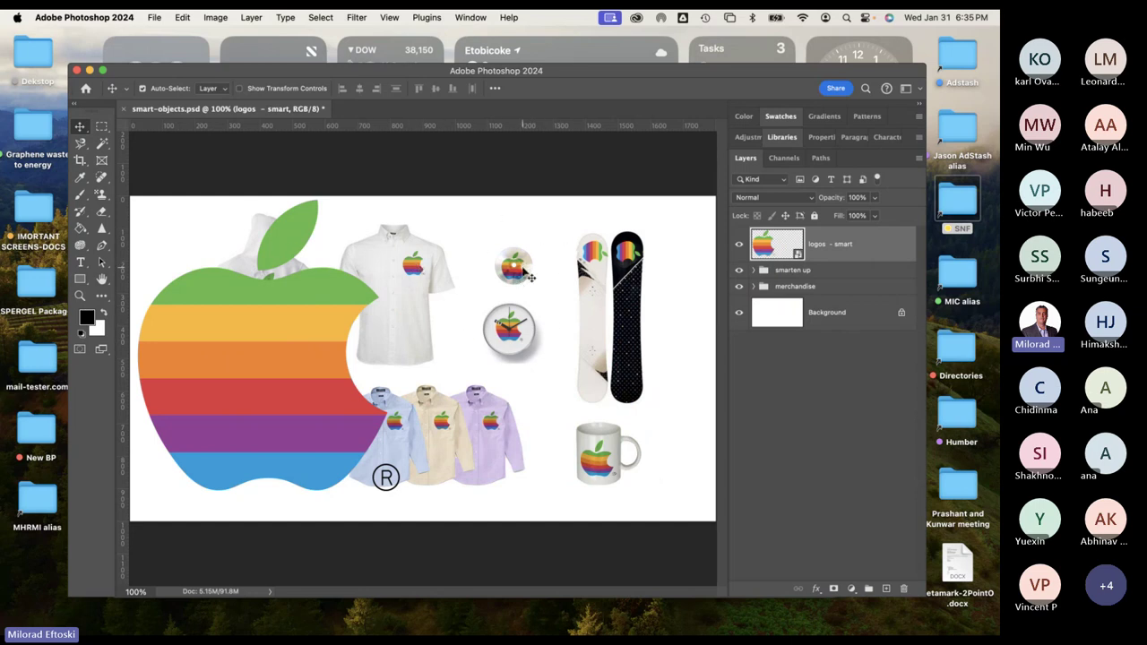
{"action": "mouse_move", "coordinate": [311, 356]}
{"action": "left_mouse_down"}
{"action": "mouse_move", "coordinate": [404, 339]}
{"action": "mouse_move", "coordinate": [388, 376]}
{"action": "mouse_move", "coordinate": [358, 348]}
{"action": "mouse_move", "coordinate": [313, 499]}
{"action": "mouse_move", "coordinate": [334, 354]}
{"action": "mouse_move", "coordinate": [328, 372]}
{"action": "mouse_move", "coordinate": [322, 364]}
{"action": "left_mouse_up"}
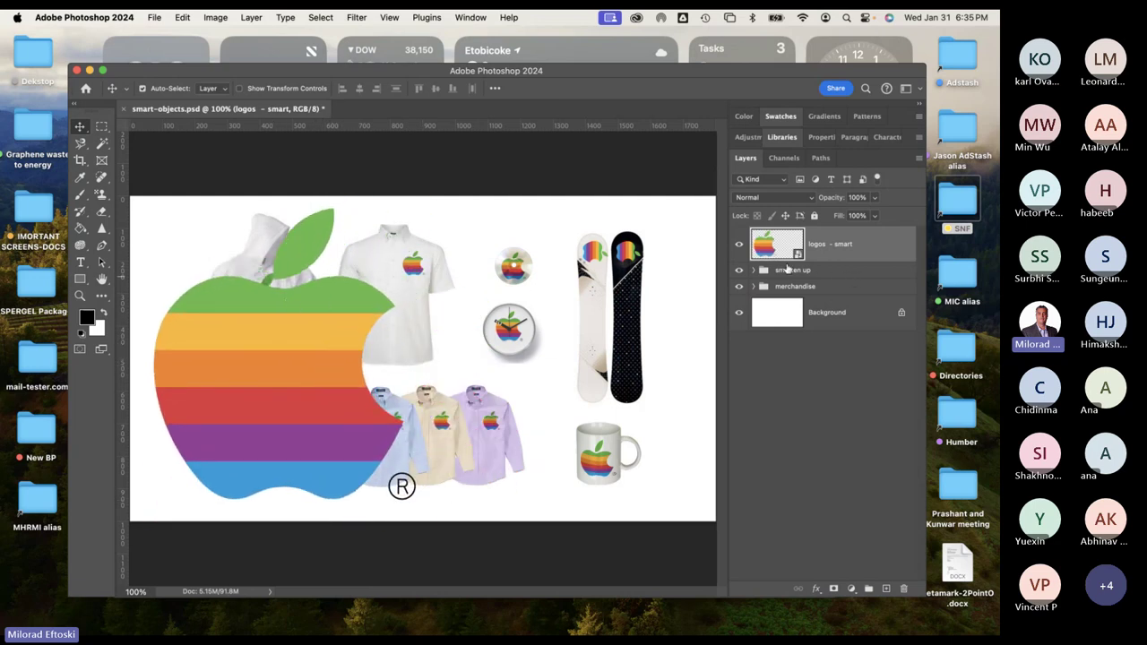
{"action": "left_click", "coordinate": [123, 109]}
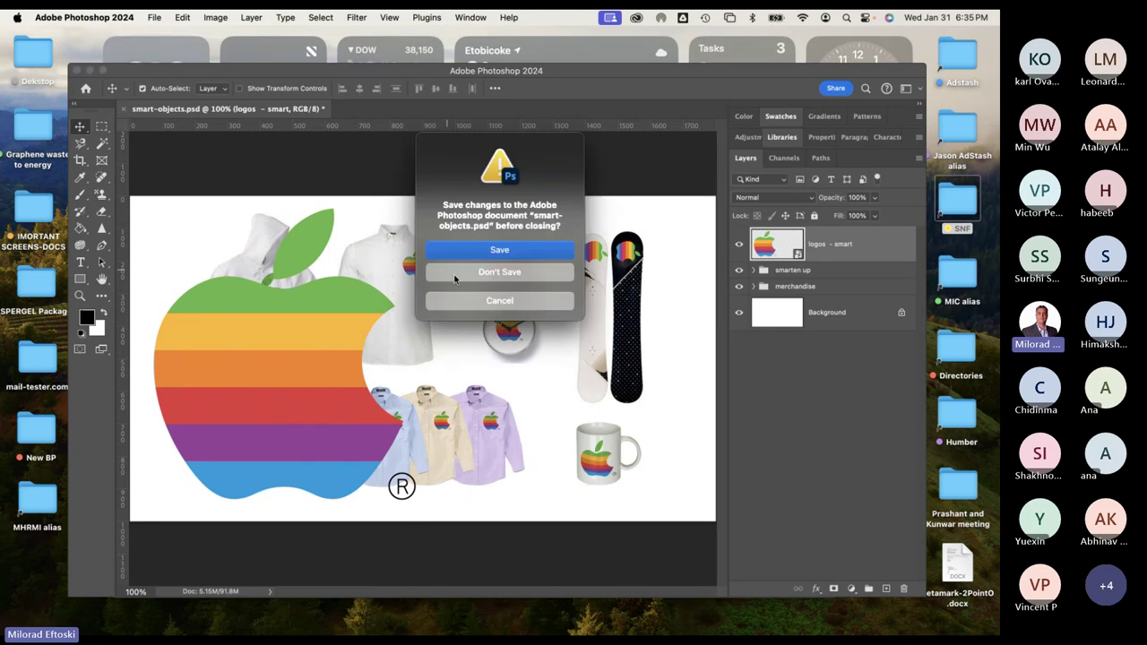
{"action": "left_click", "coordinate": [499, 273]}
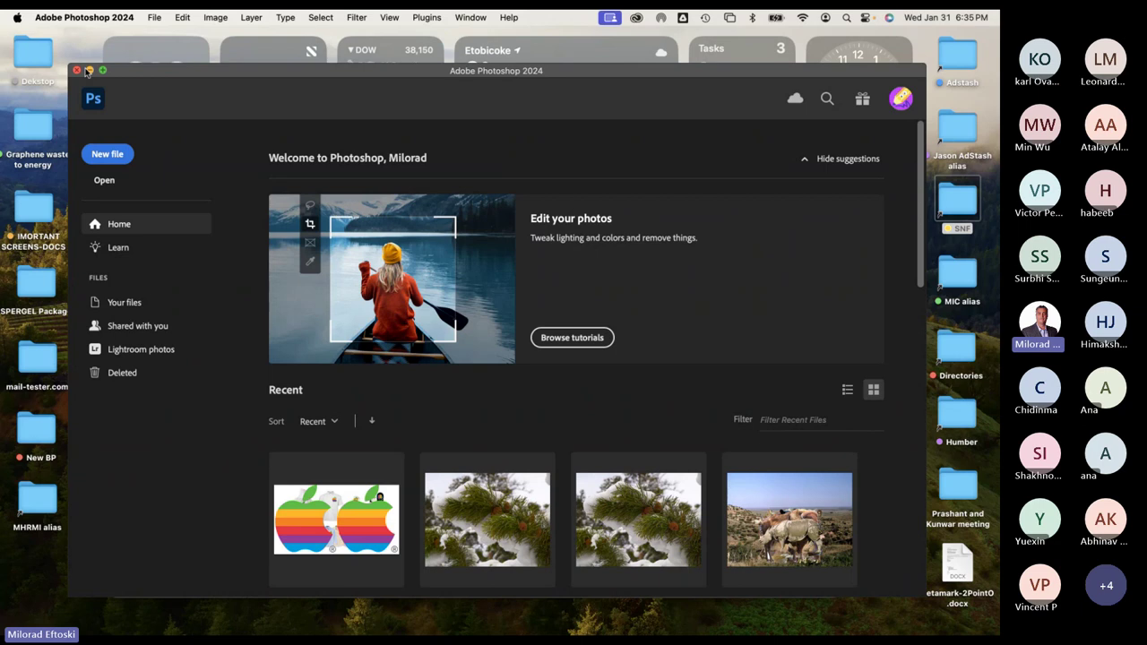
Minimize Photoshop to reveal the Finder window on the Layers lesson folder.
{"action": "left_click", "coordinate": [151, 16]}
{"action": "left_click", "coordinate": [156, 45]}
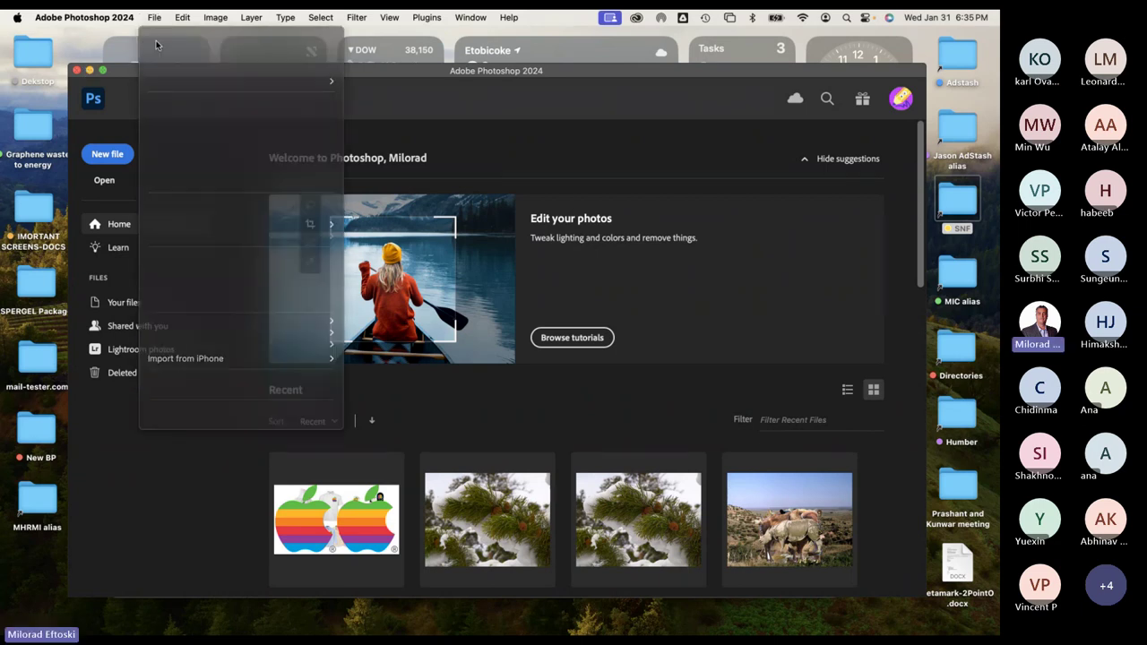
{"action": "left_click", "coordinate": [90, 70]}
Open _1_multiply.psd from the Layers lesson's L3-blend-modes folder in Photoshop.
{"action": "left_click", "coordinate": [274, 177]}
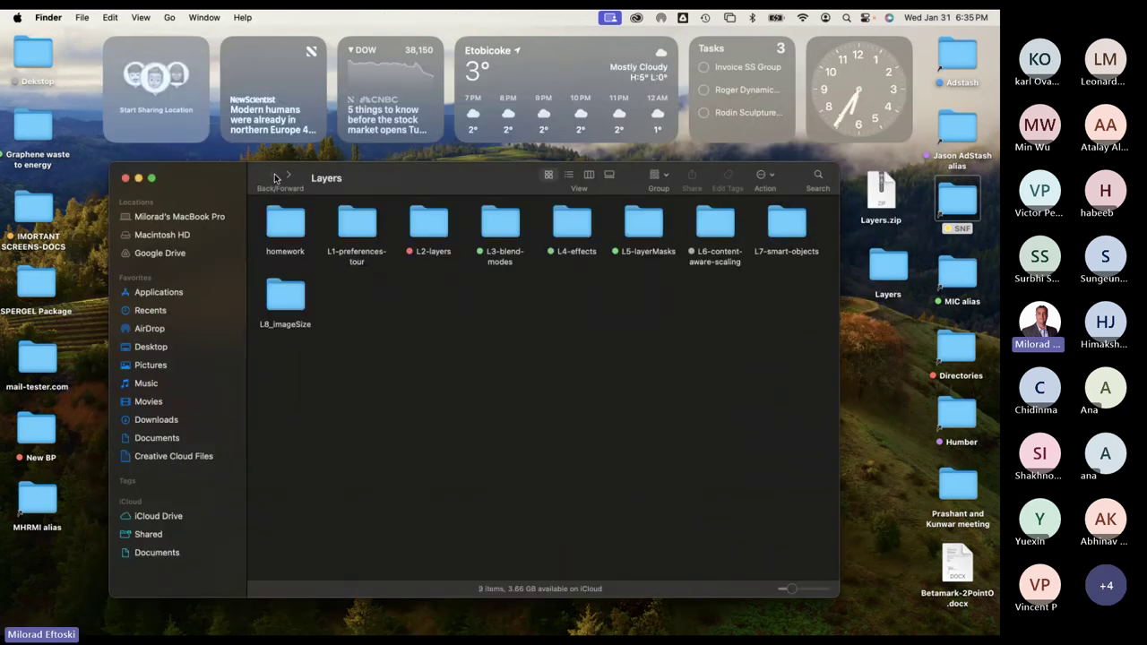
{"action": "left_click", "coordinate": [716, 225]}
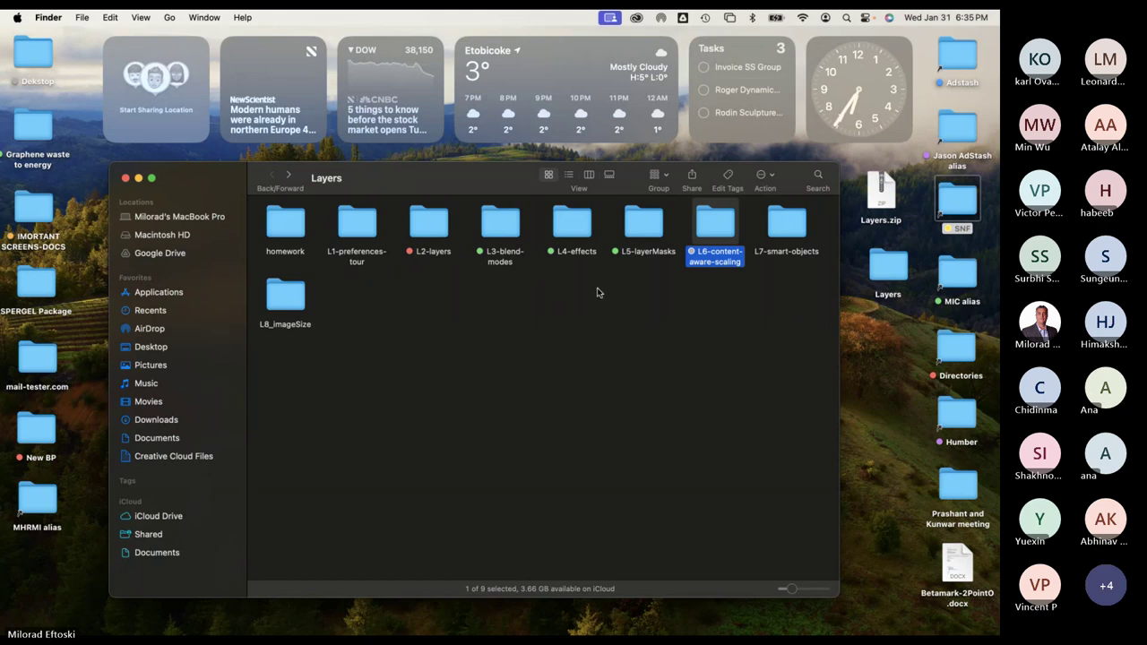
{"action": "left_click", "coordinate": [502, 236]}
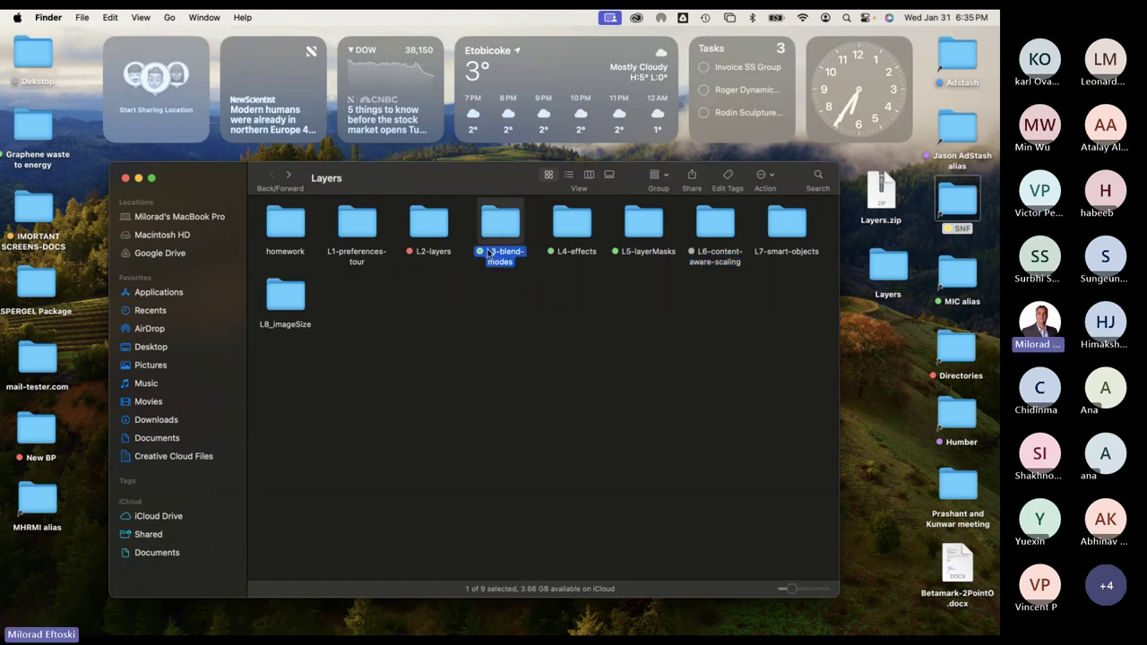
{"action": "double_click", "coordinate": [497, 228]}
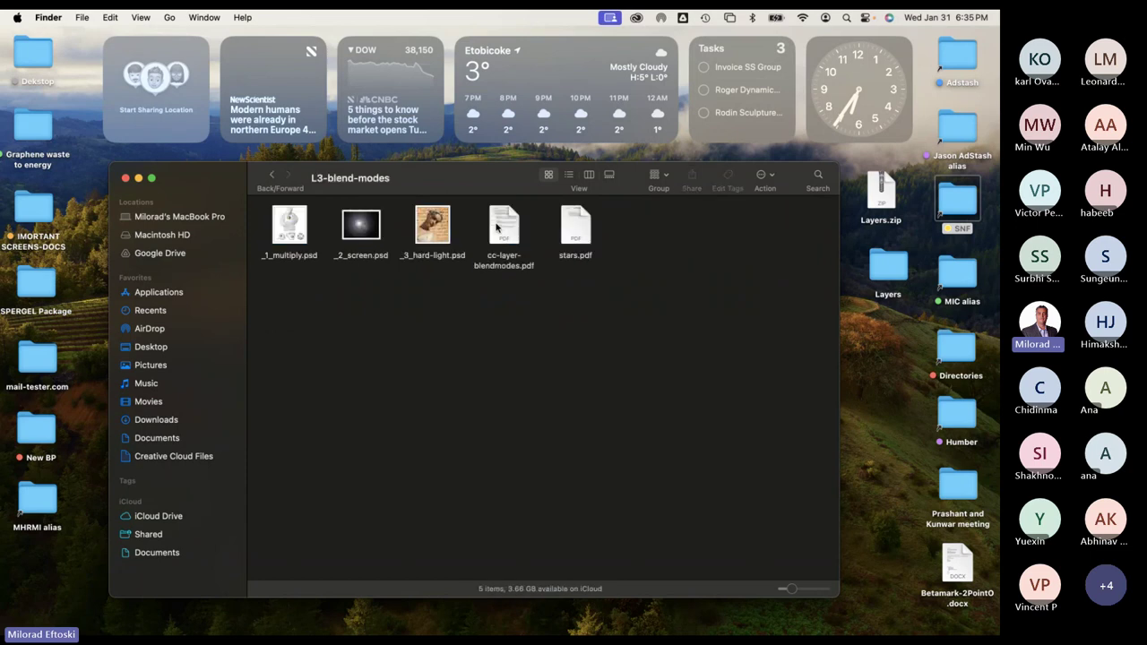
{"action": "left_click", "coordinate": [279, 233]}
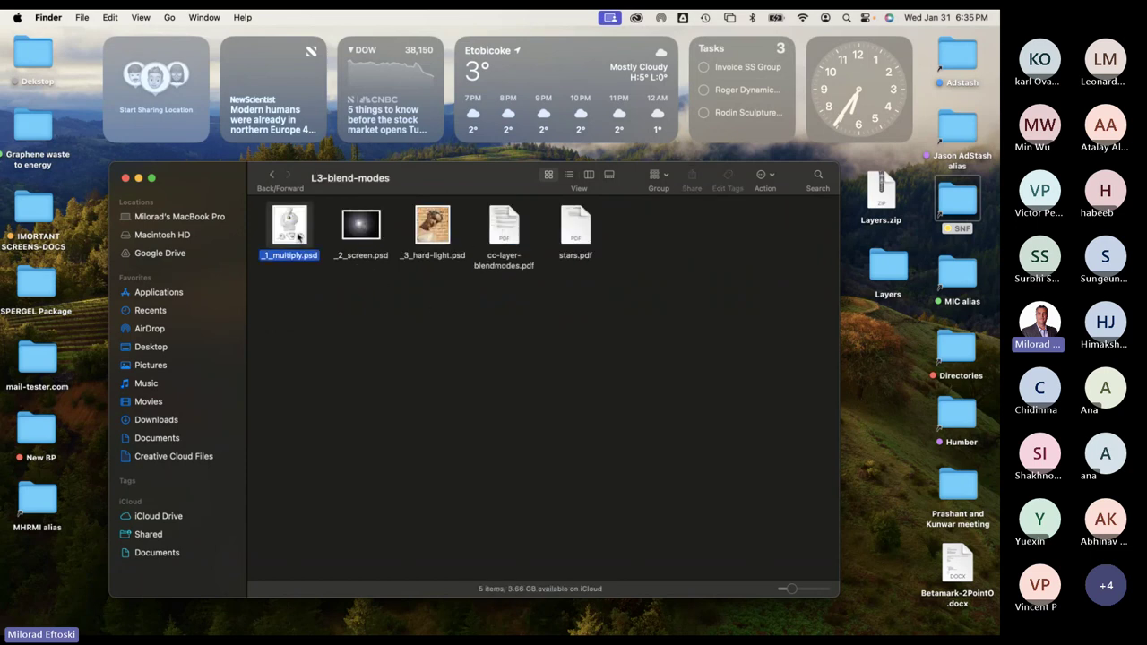
{"action": "double_click", "coordinate": [290, 233]}
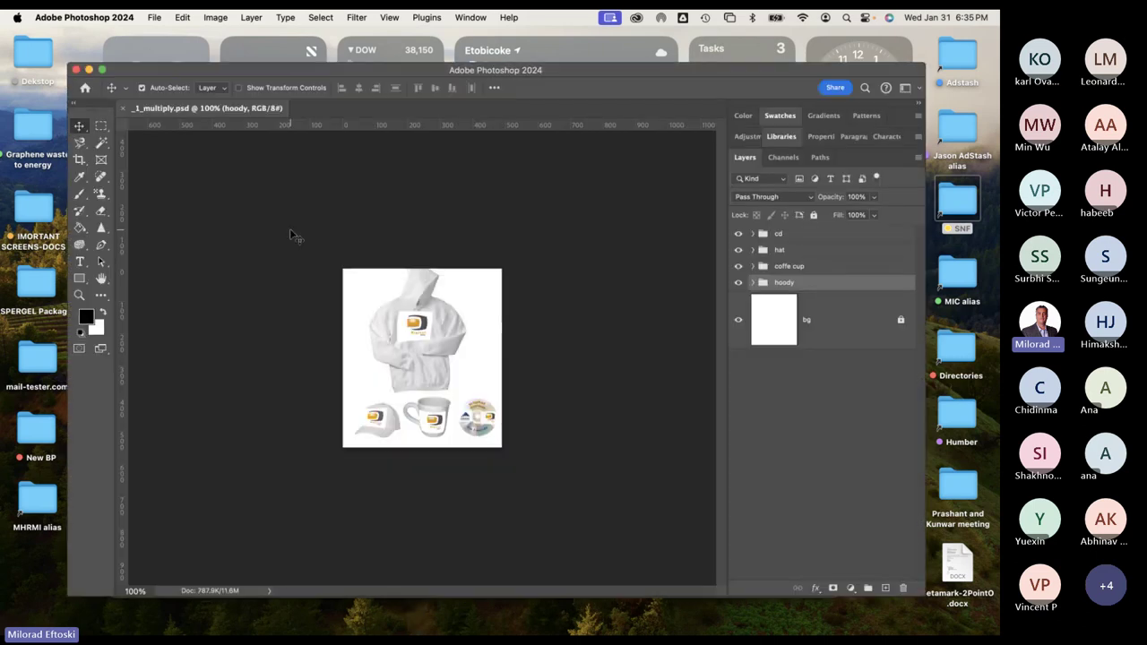
{"action": "key", "text": "super+1"}
{"action": "key", "text": "super+plus"}
{"action": "left_click", "coordinate": [415, 300]}
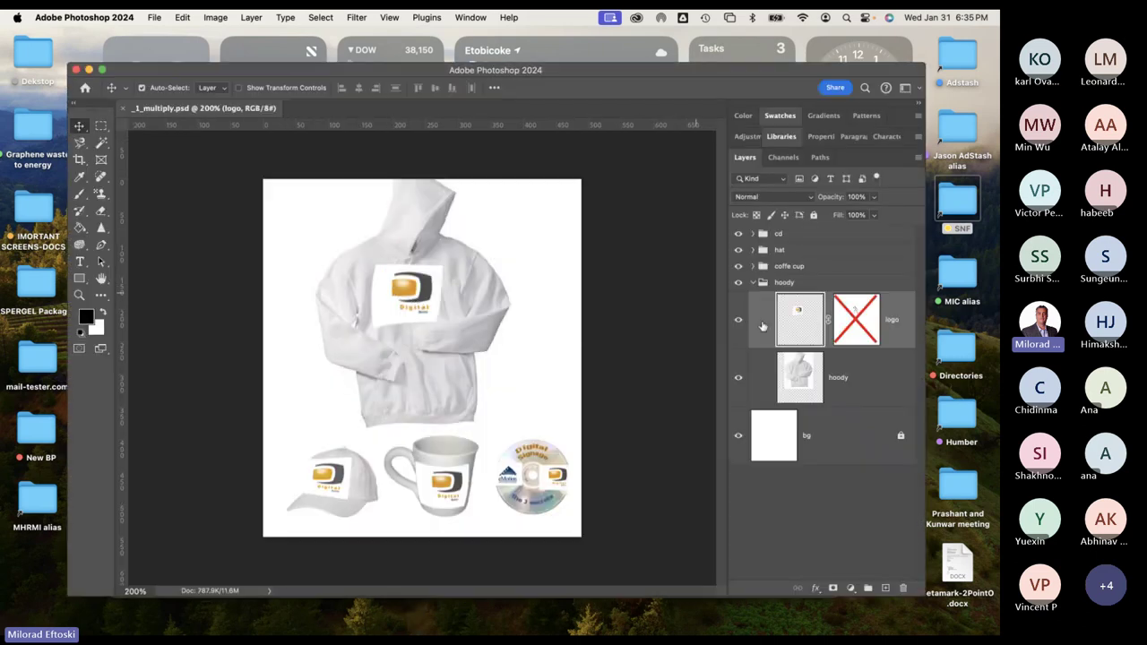
{"action": "left_click", "coordinate": [452, 488]}
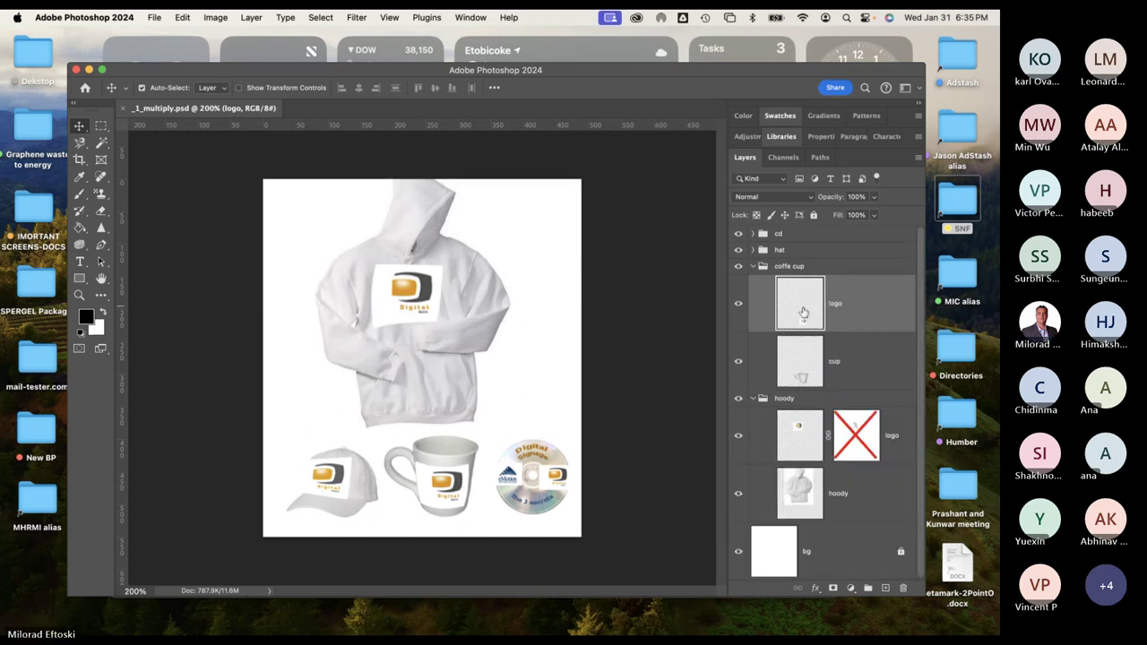
{"action": "left_click", "coordinate": [324, 484]}
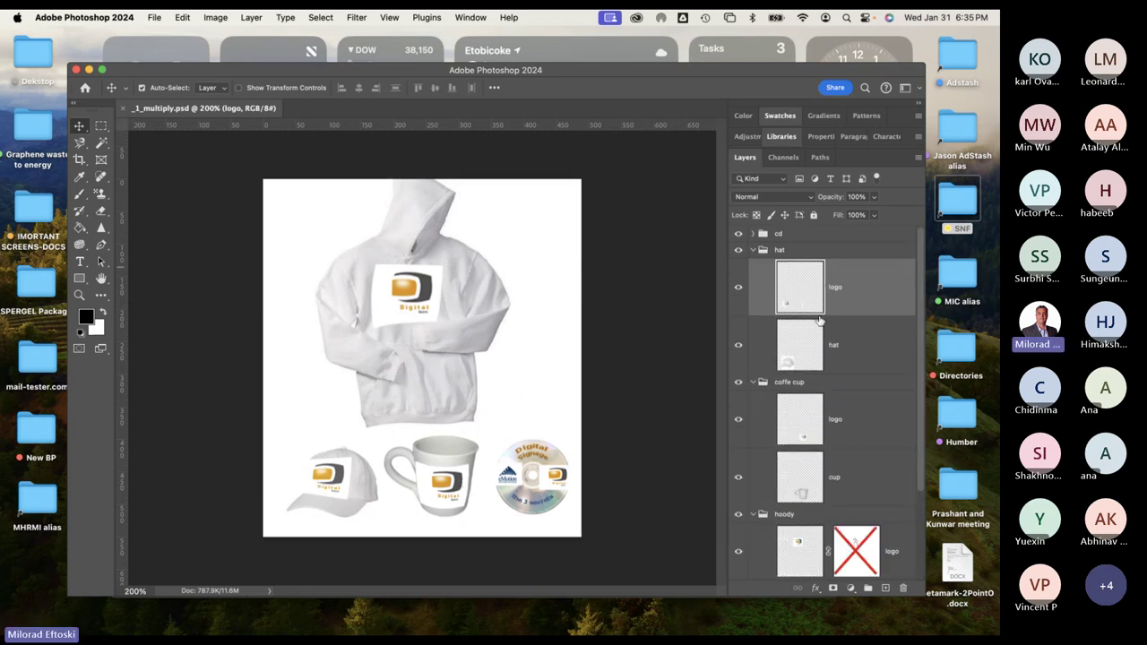
{"action": "left_click", "coordinate": [753, 250]}
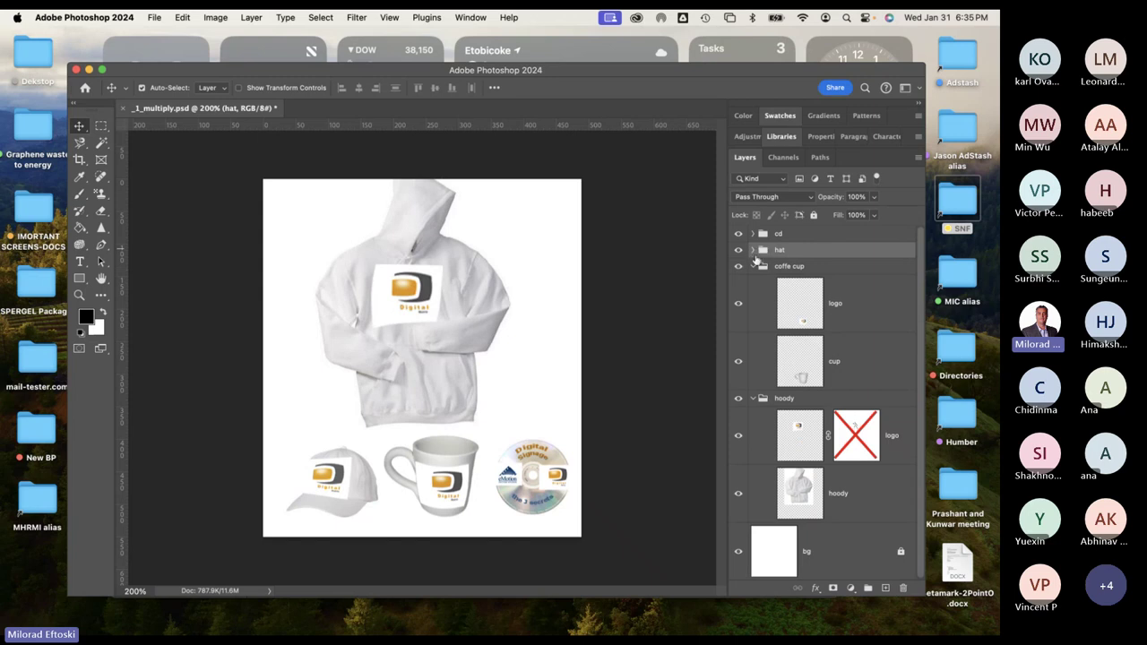
{"action": "left_click", "coordinate": [752, 266]}
{"action": "left_click", "coordinate": [752, 282]}
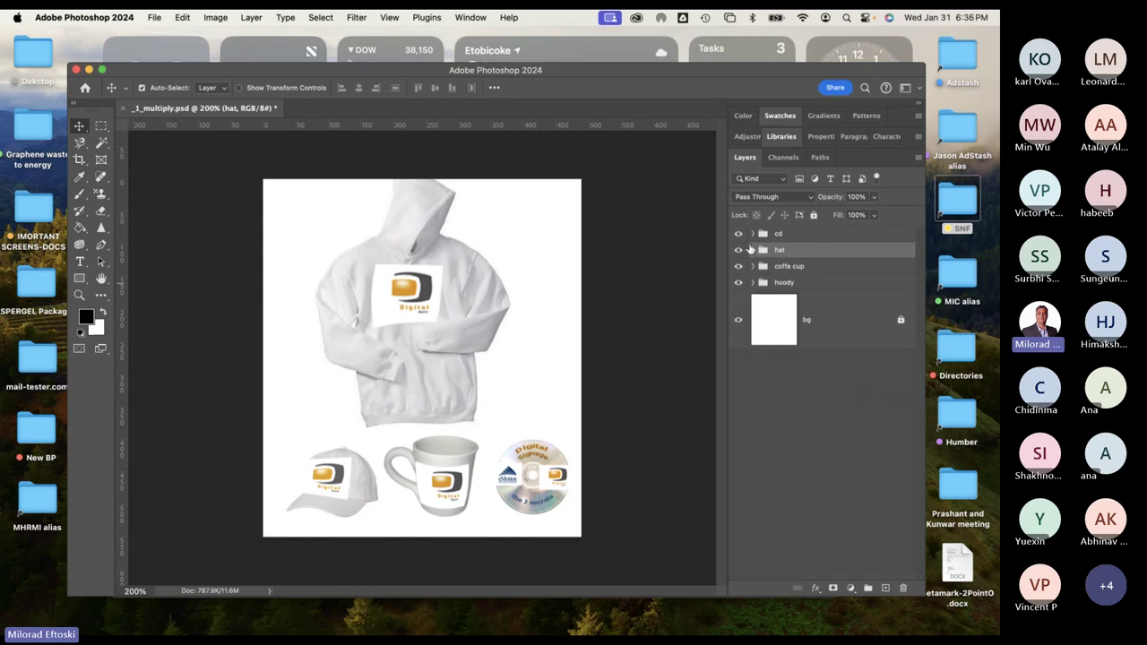
{"action": "left_click", "coordinate": [738, 234]}
{"action": "left_click", "coordinate": [739, 233]}
{"action": "left_click", "coordinate": [738, 250]}
{"action": "left_click", "coordinate": [739, 250]}
{"action": "left_click", "coordinate": [739, 266]}
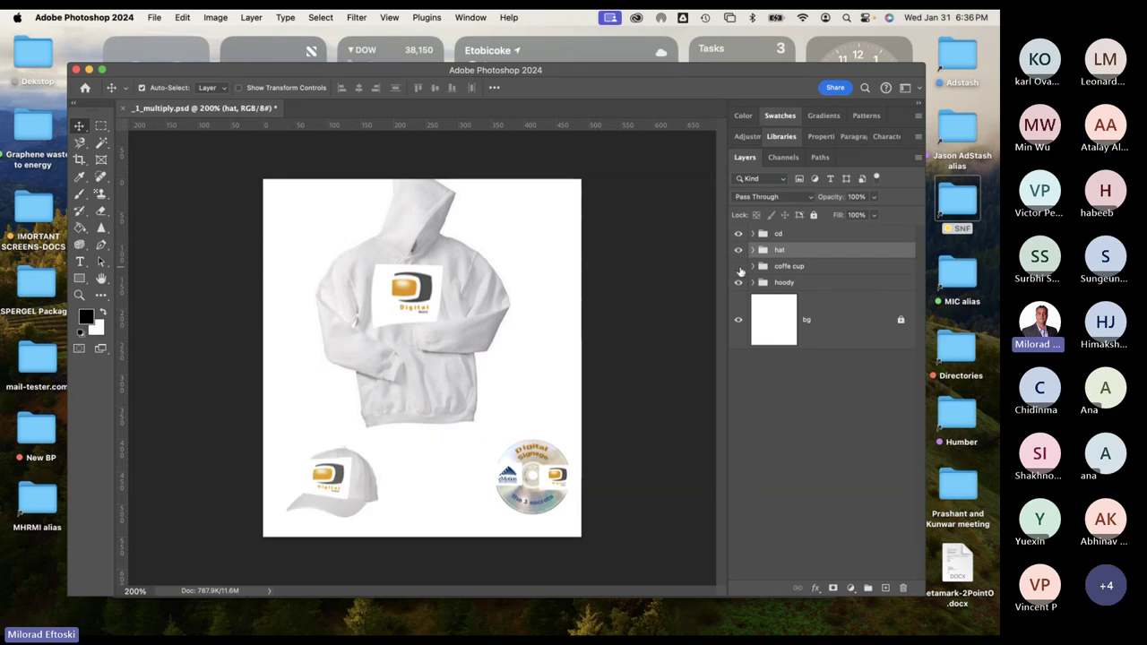
{"action": "left_click", "coordinate": [738, 266]}
{"action": "left_click", "coordinate": [739, 282]}
{"action": "left_click", "coordinate": [738, 282]}
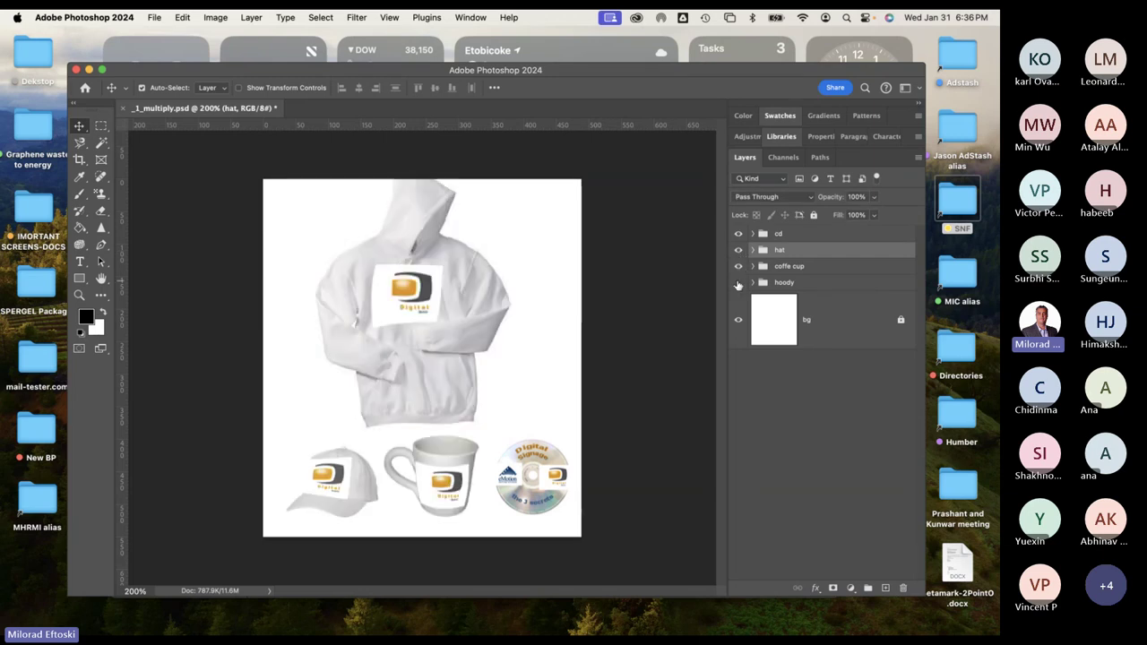
{"action": "left_click", "coordinate": [739, 282]}
{"action": "left_click", "coordinate": [739, 282]}
Zoom to 700% on the hoodie and auto-select its logo layer by clicking the logo.
{"action": "key", "text": "super+equal"}
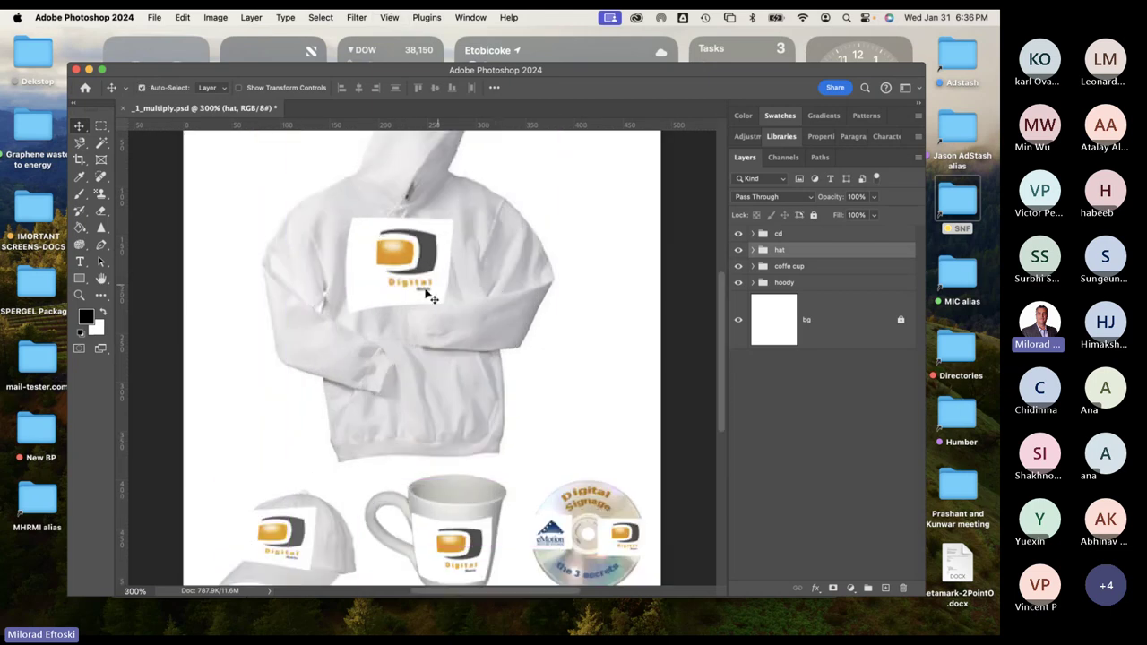
{"action": "key", "text": "super+equal"}
{"action": "key", "text": "super+equal"}
{"action": "scroll", "coordinate": [448, 302], "scroll_direction": "up", "scroll_amount": 3}
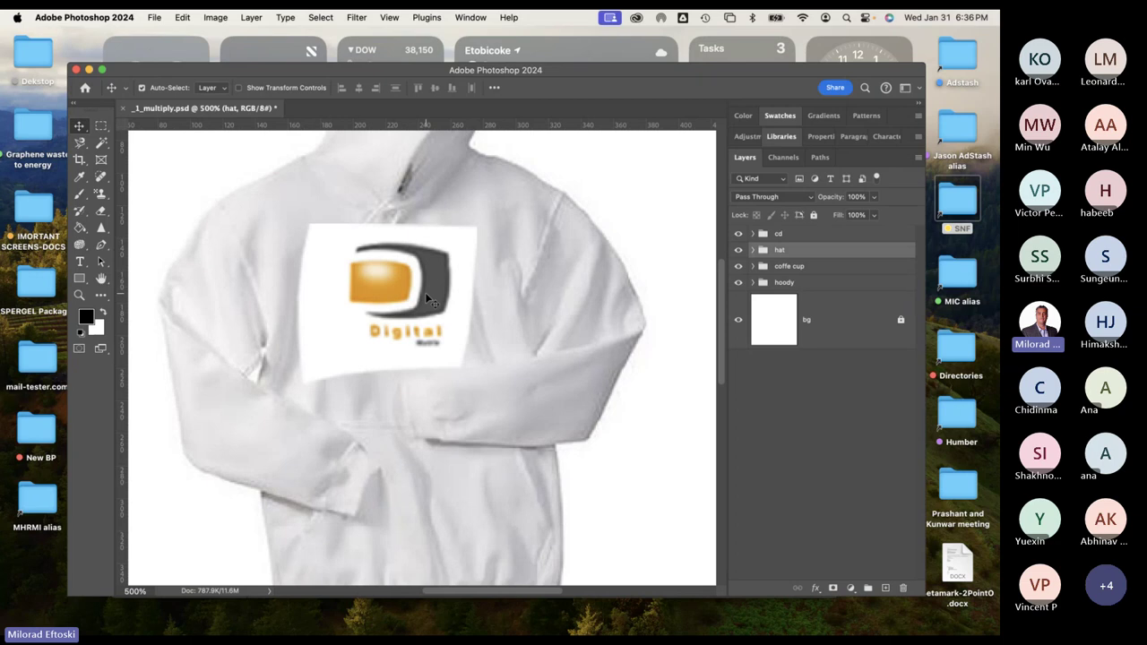
{"action": "key", "text": "super+equal"}
{"action": "key", "text": "super+equal"}
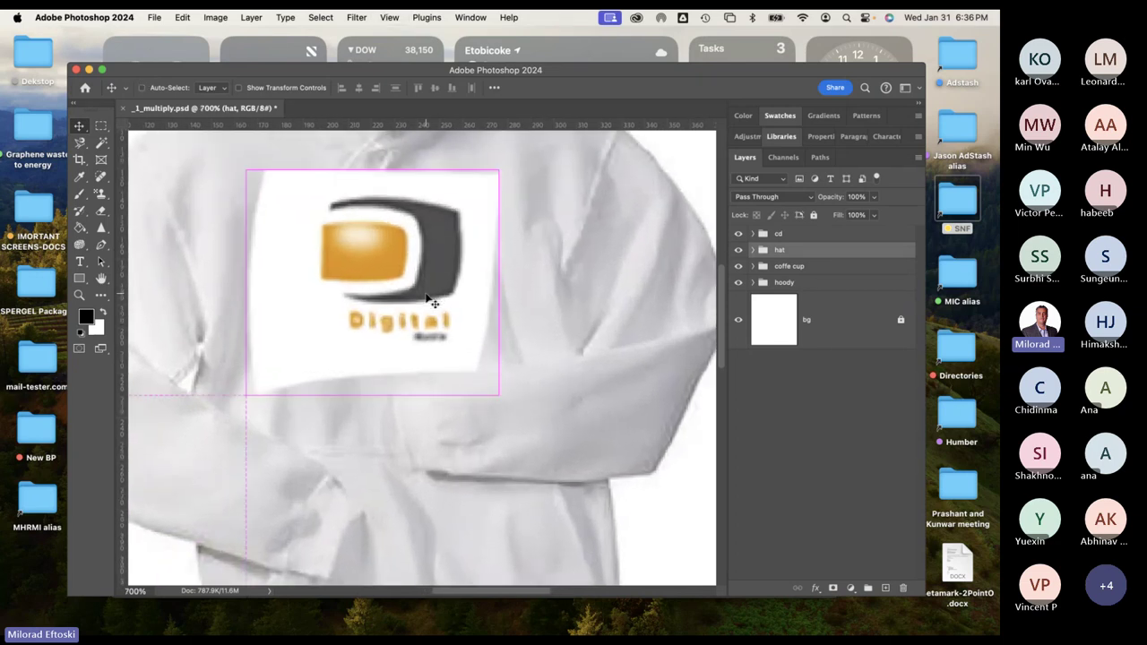
{"action": "left_click", "coordinate": [410, 302], "text": "super"}
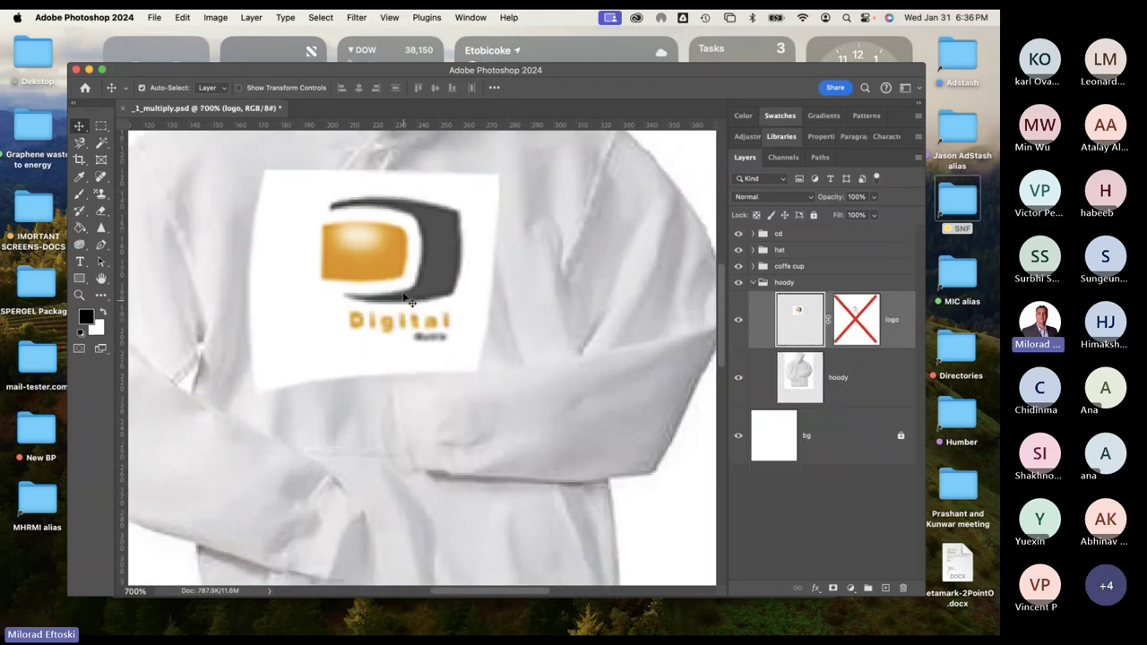
Delete the logo's white background with the Magic Wand, undo it, then nudge the logo slightly lower.
{"action": "left_click", "coordinate": [103, 144]}
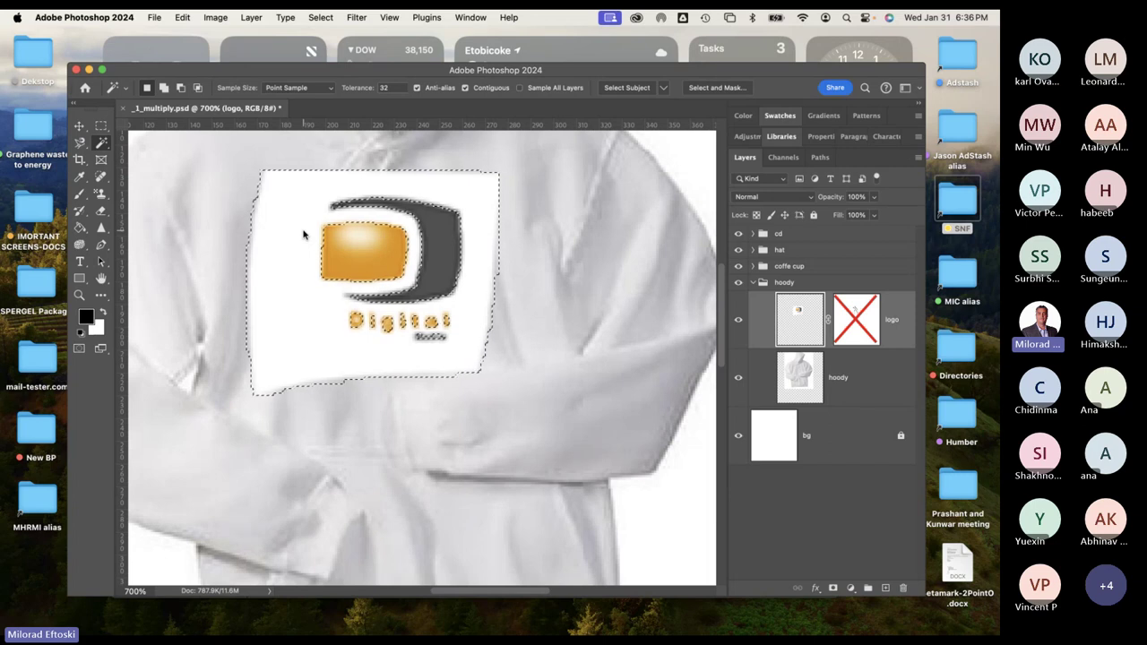
{"action": "key", "text": "Delete"}
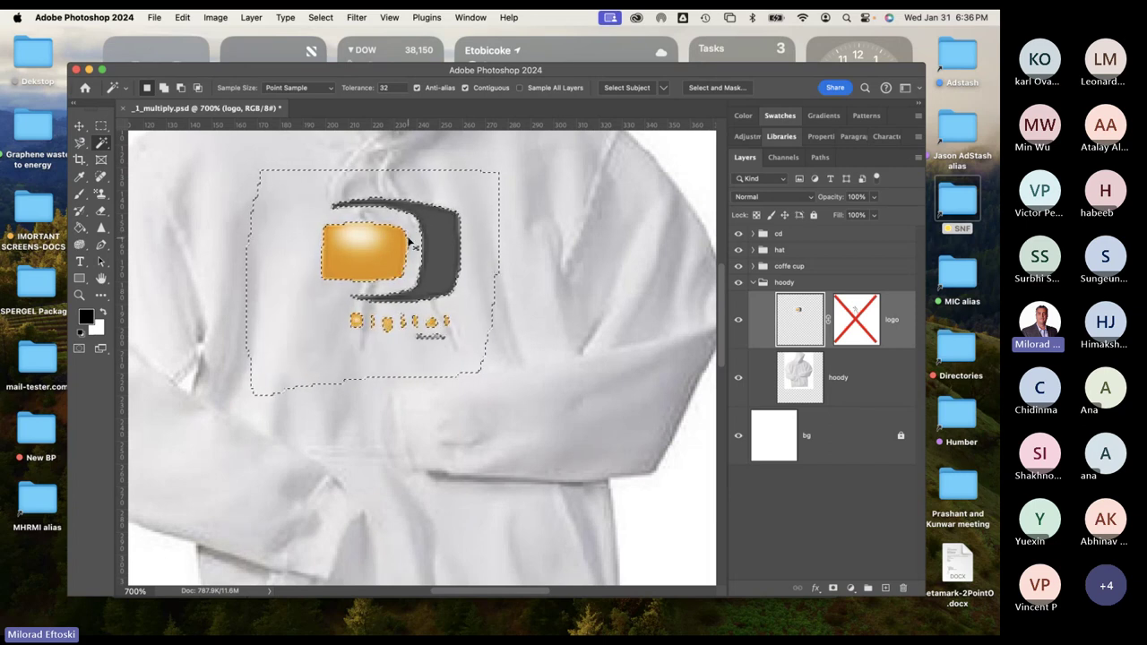
{"action": "key", "text": "super+z"}
{"action": "key", "text": "super+z"}
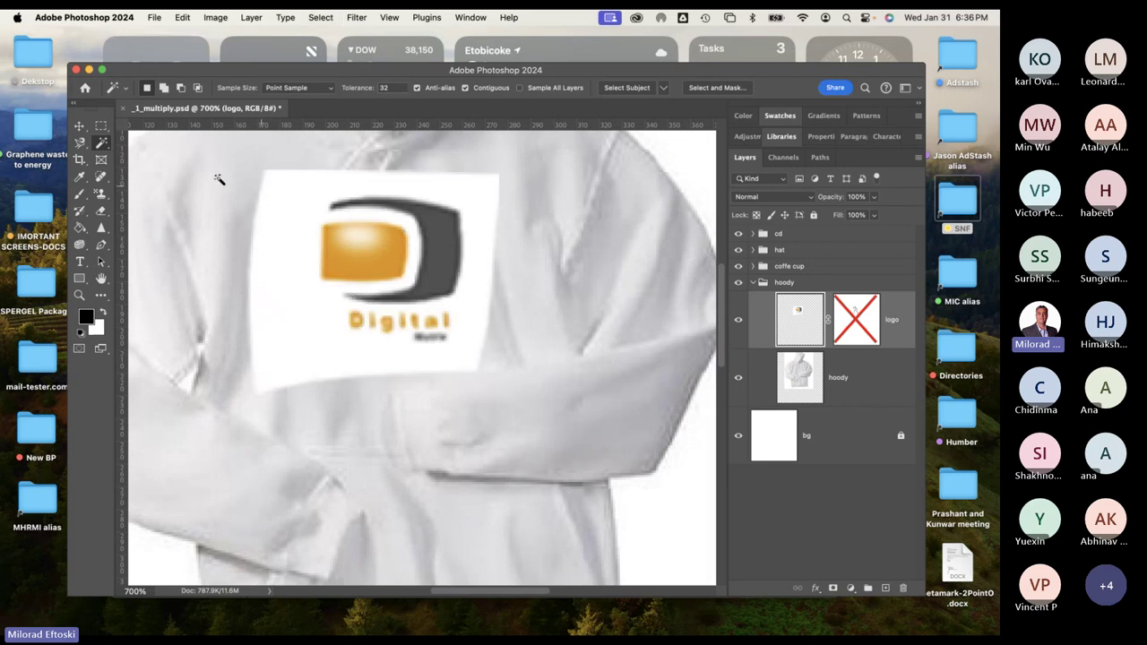
{"action": "left_click", "coordinate": [79, 125]}
{"action": "mouse_move", "coordinate": [365, 258]}
{"action": "left_mouse_down"}
{"action": "mouse_move", "coordinate": [377, 289]}
{"action": "mouse_move", "coordinate": [370, 263]}
{"action": "mouse_move", "coordinate": [369, 274]}
{"action": "left_mouse_up"}
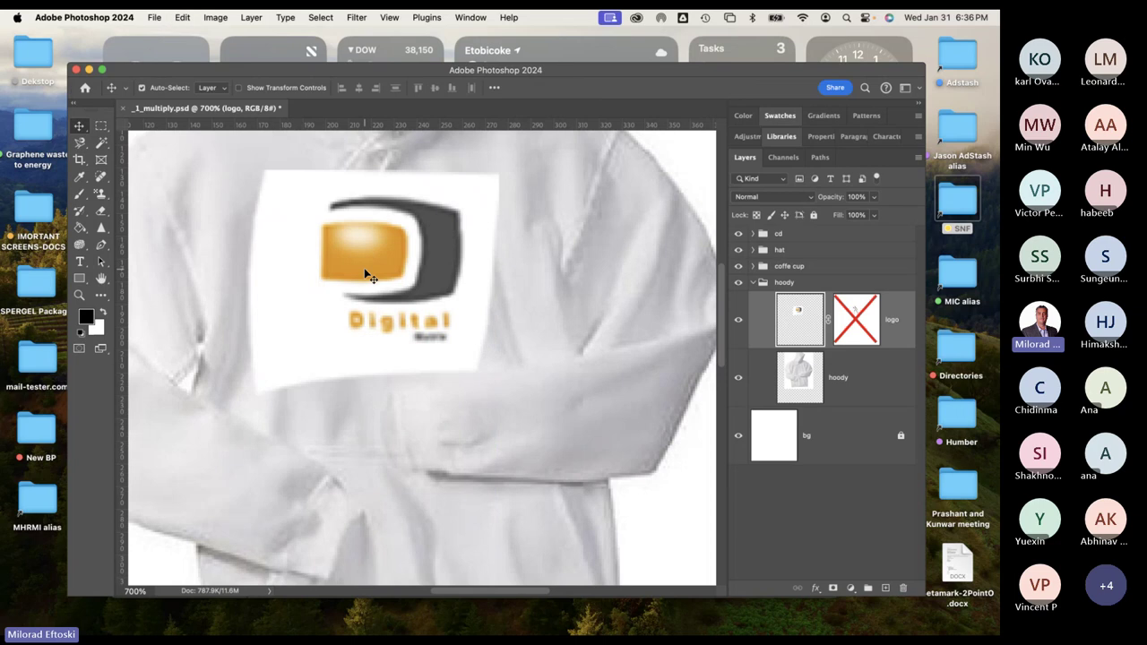
{"action": "key", "text": "super+minus"}
{"action": "key", "text": "super+minus"}
{"action": "key", "text": "super+minus"}
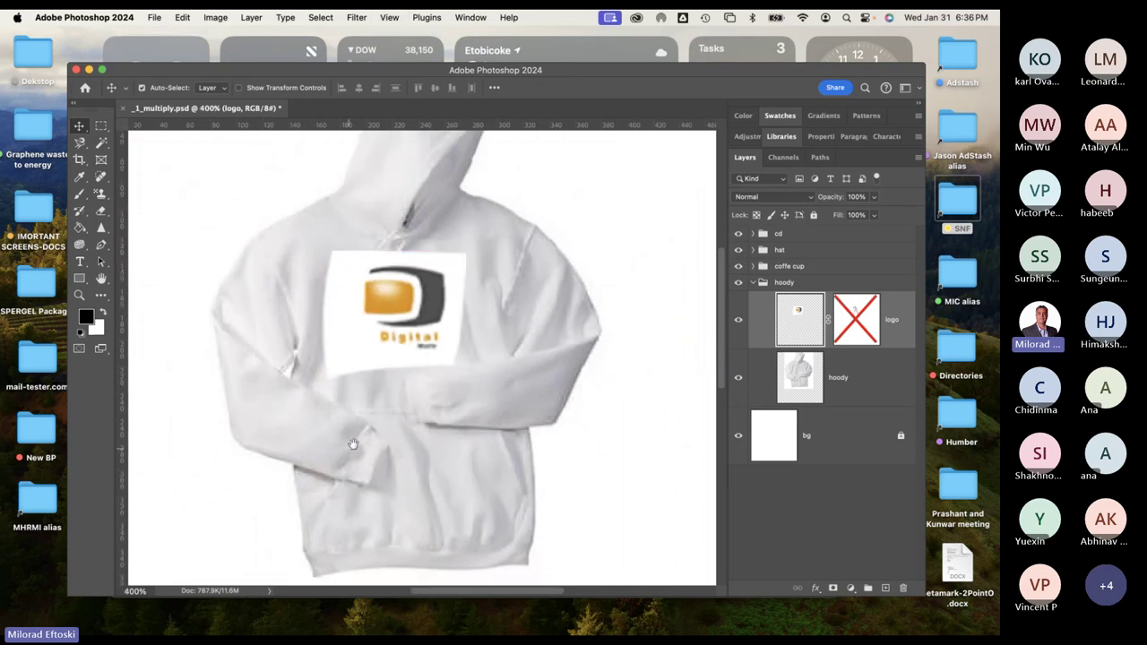
Pan around the hoodie and zoom out to 300% to see the mockups below.
{"action": "scroll", "coordinate": [436, 408], "scroll_direction": "down", "scroll_amount": 10}
{"action": "scroll", "coordinate": [436, 407], "scroll_direction": "left", "scroll_amount": 5}
{"action": "scroll", "coordinate": [436, 408], "scroll_direction": "right", "scroll_amount": 10}
{"action": "scroll", "coordinate": [436, 421], "scroll_direction": "up", "scroll_amount": 4}
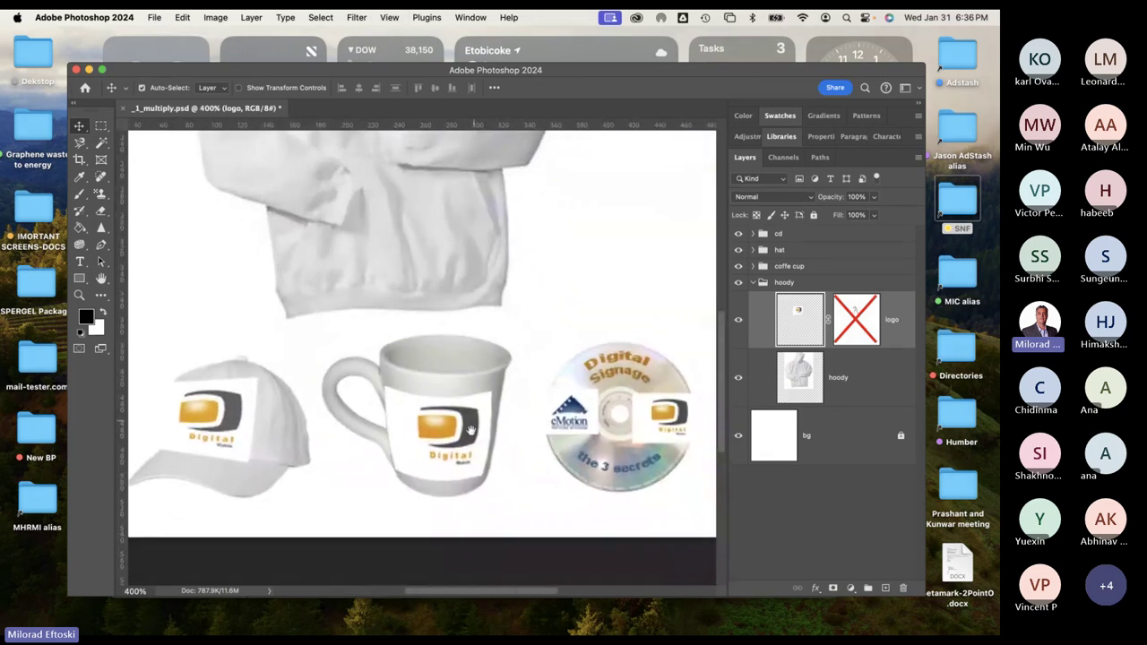
{"action": "scroll", "coordinate": [484, 354], "scroll_direction": "up", "scroll_amount": 3}
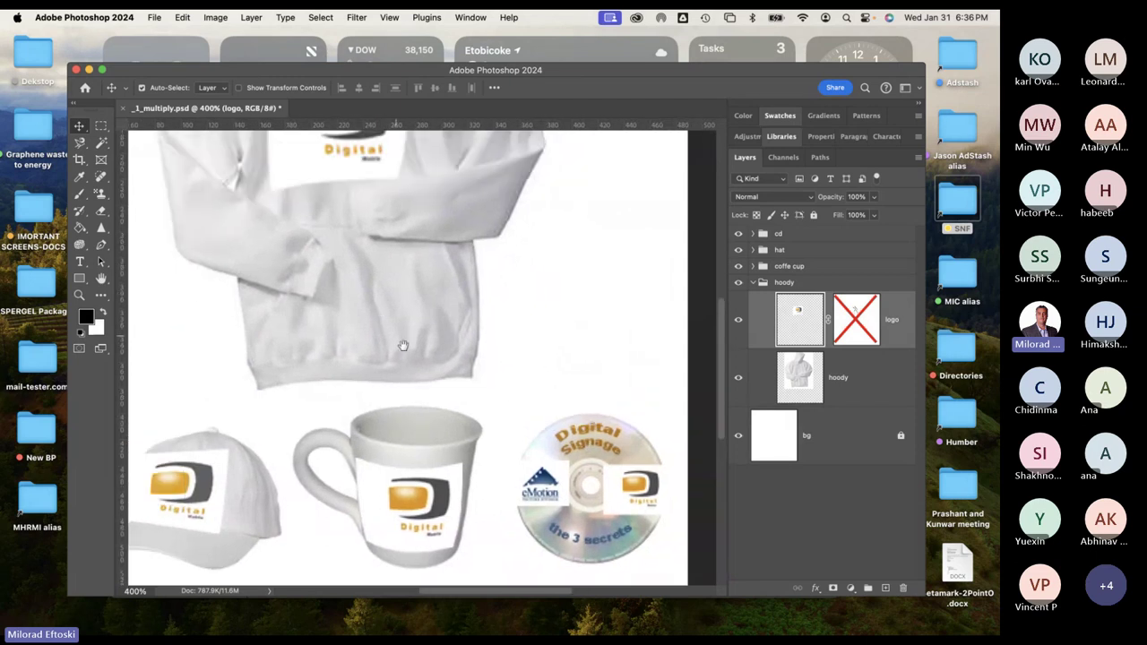
{"action": "scroll", "coordinate": [434, 327], "scroll_direction": "left", "scroll_amount": 5}
{"action": "scroll", "coordinate": [434, 327], "scroll_direction": "down", "scroll_amount": 2}
{"action": "scroll", "coordinate": [410, 218], "scroll_direction": "up", "scroll_amount": 6}
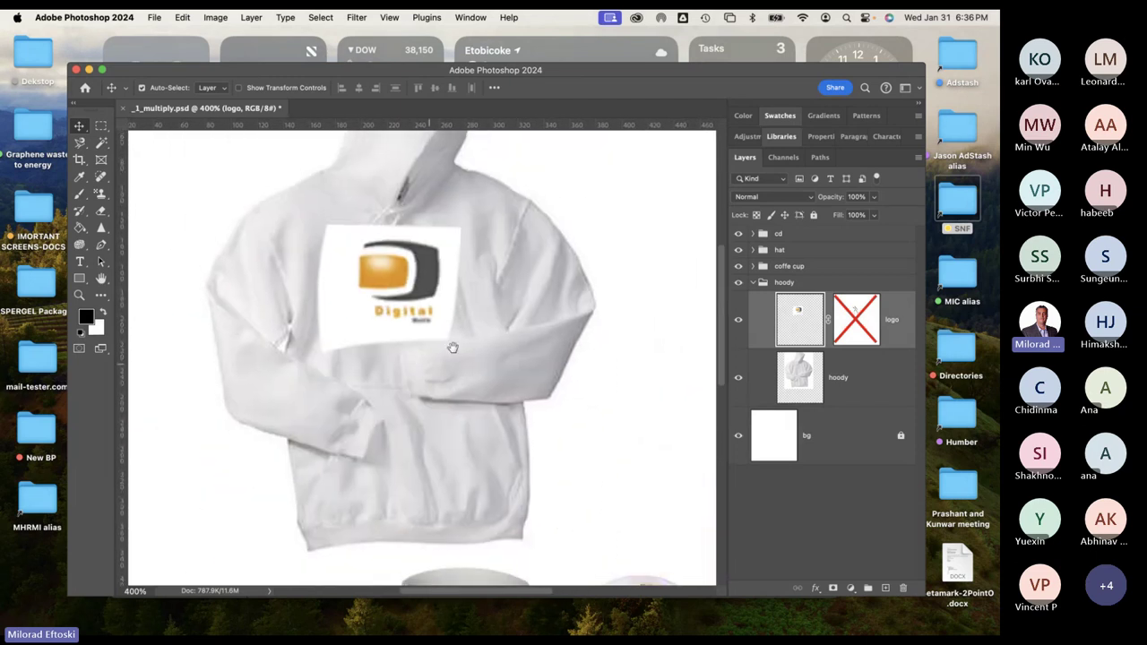
{"action": "key", "text": "super+minus"}
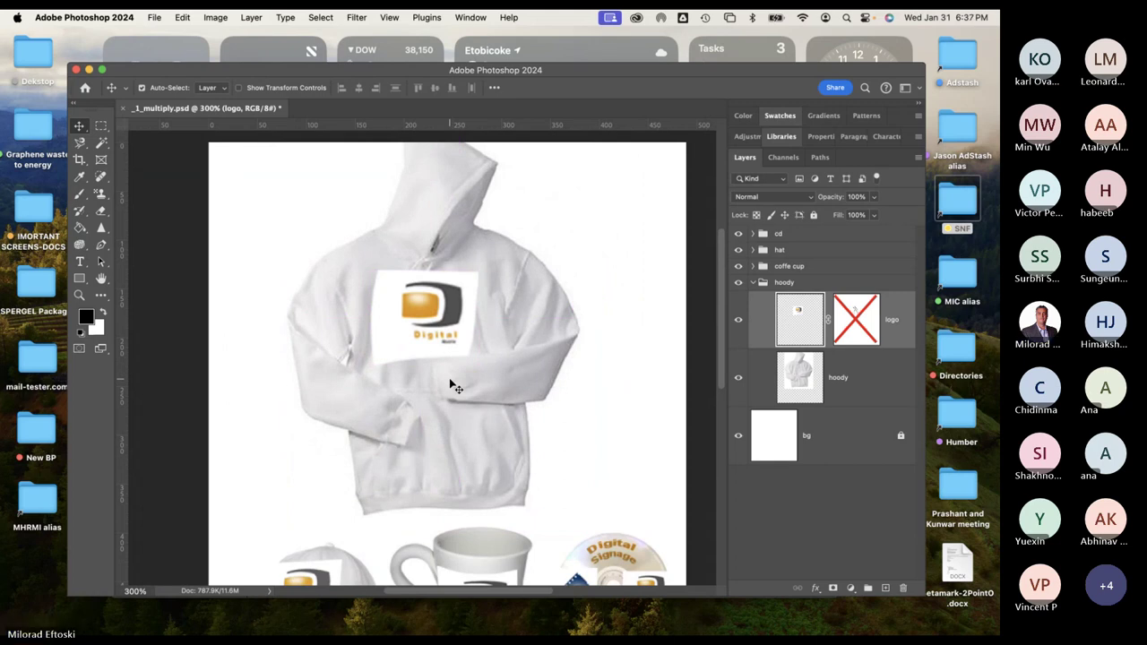
Leave the hoody logo's blend mode at Normal and clear the windows to show the desktop.
{"action": "left_click", "coordinate": [776, 197]}
{"action": "left_click", "coordinate": [774, 197]}
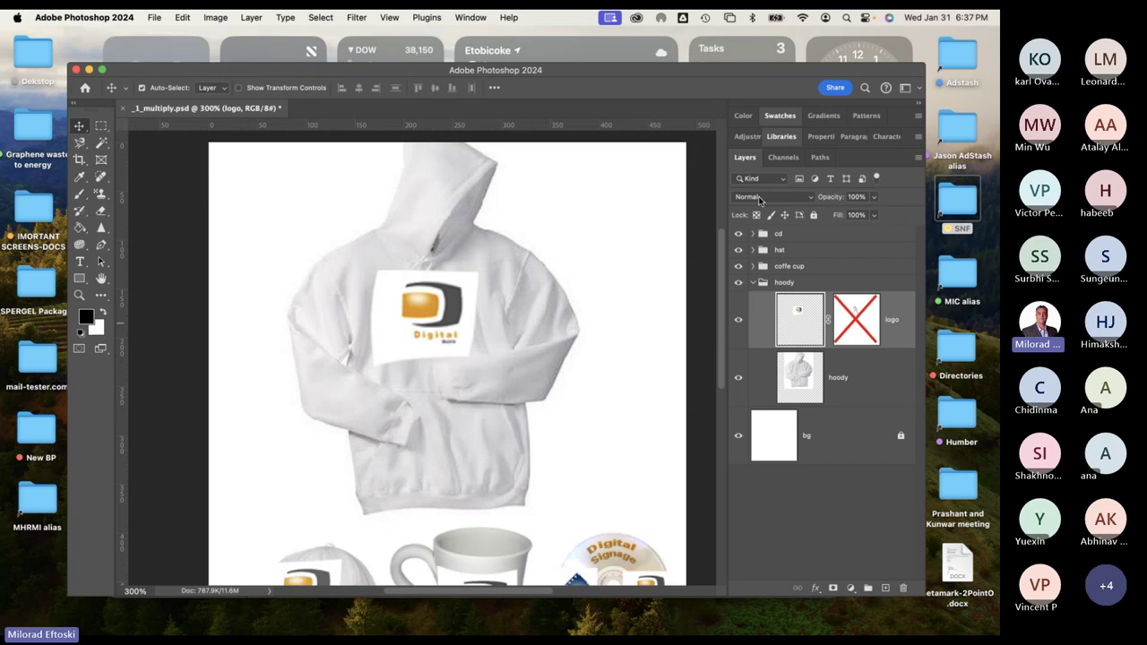
{"action": "left_click", "coordinate": [759, 199]}
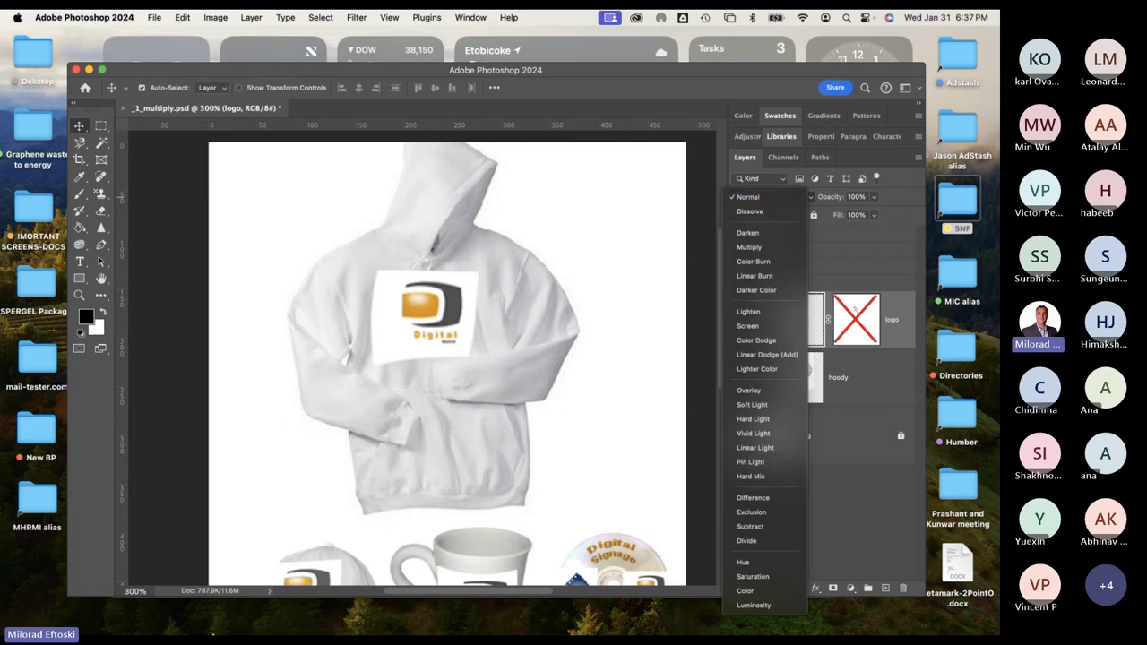
{"action": "left_click", "coordinate": [153, 615]}
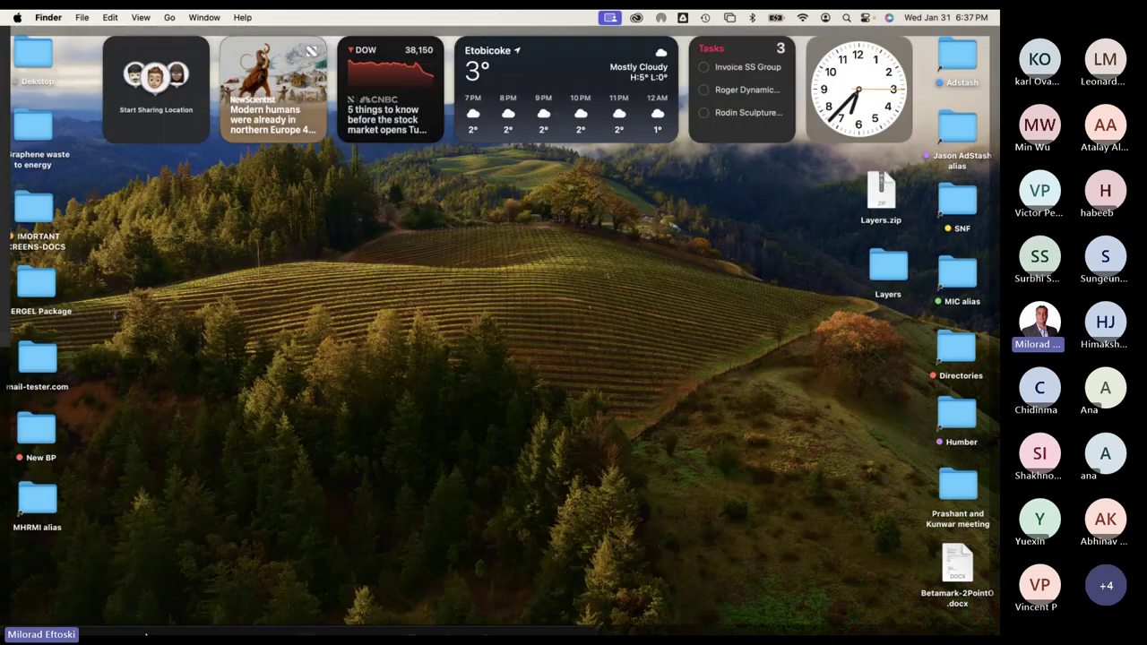
In a new Chrome tab, run a Google search for 'logos'.
{"action": "left_click", "coordinate": [114, 617]}
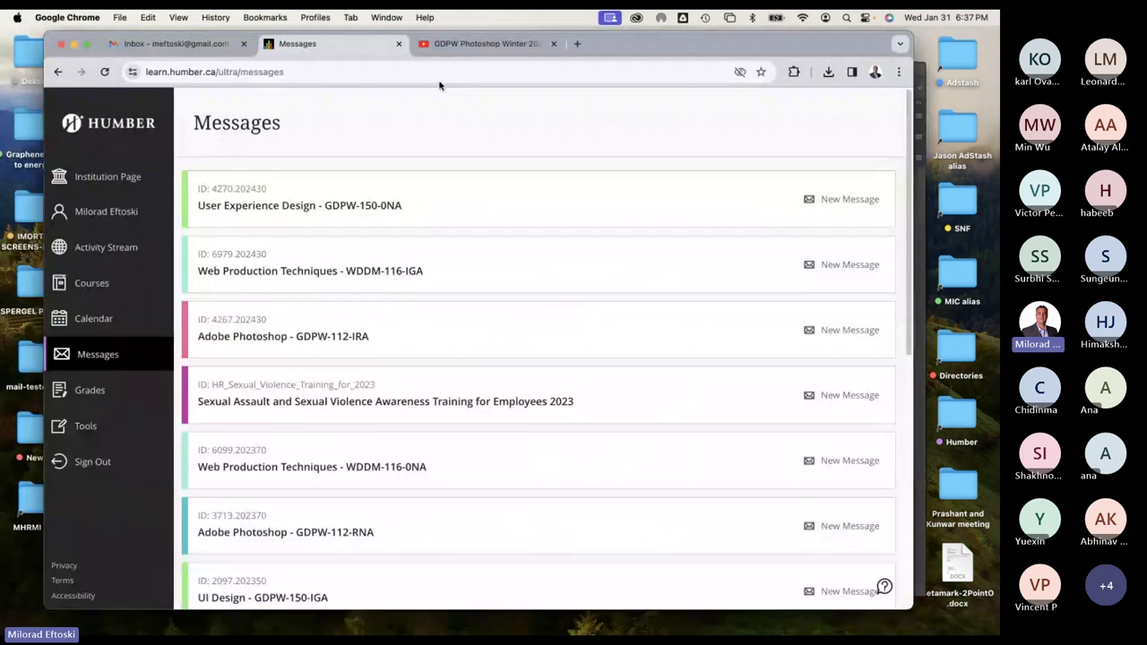
{"action": "left_click", "coordinate": [473, 54]}
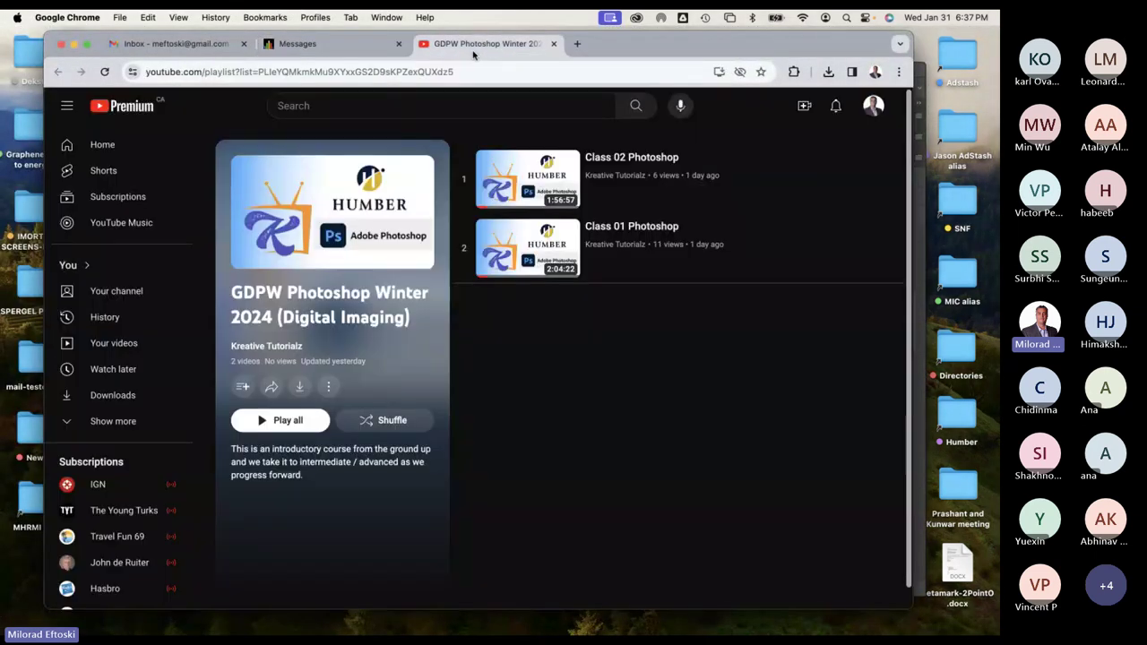
{"action": "left_click", "coordinate": [576, 44]}
{"action": "type", "text": "logos"}
{"action": "key", "text": "Return"}
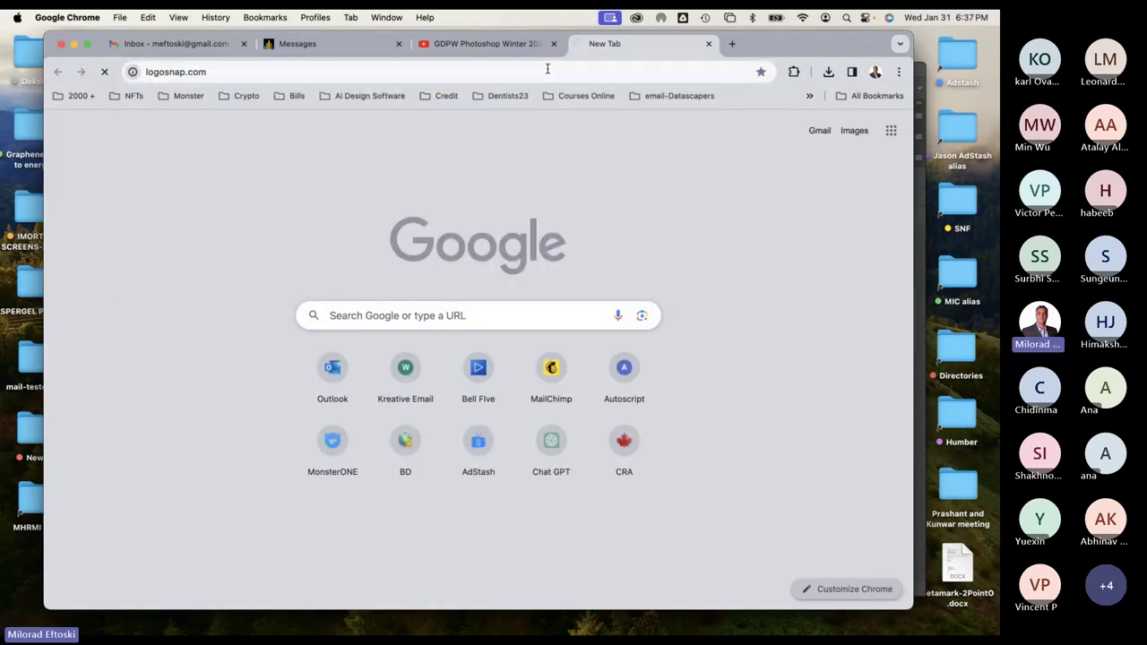
{"action": "left_click", "coordinate": [358, 74]}
{"action": "type", "text": "logos"}
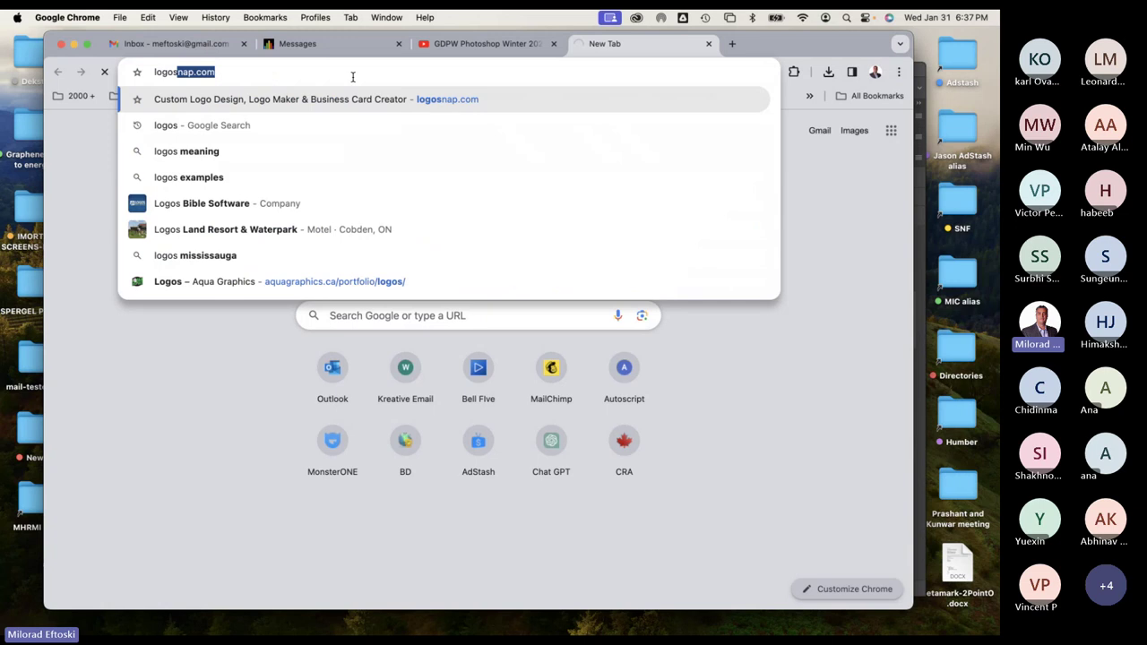
{"action": "key", "text": "Delete"}
{"action": "key", "text": "Return"}
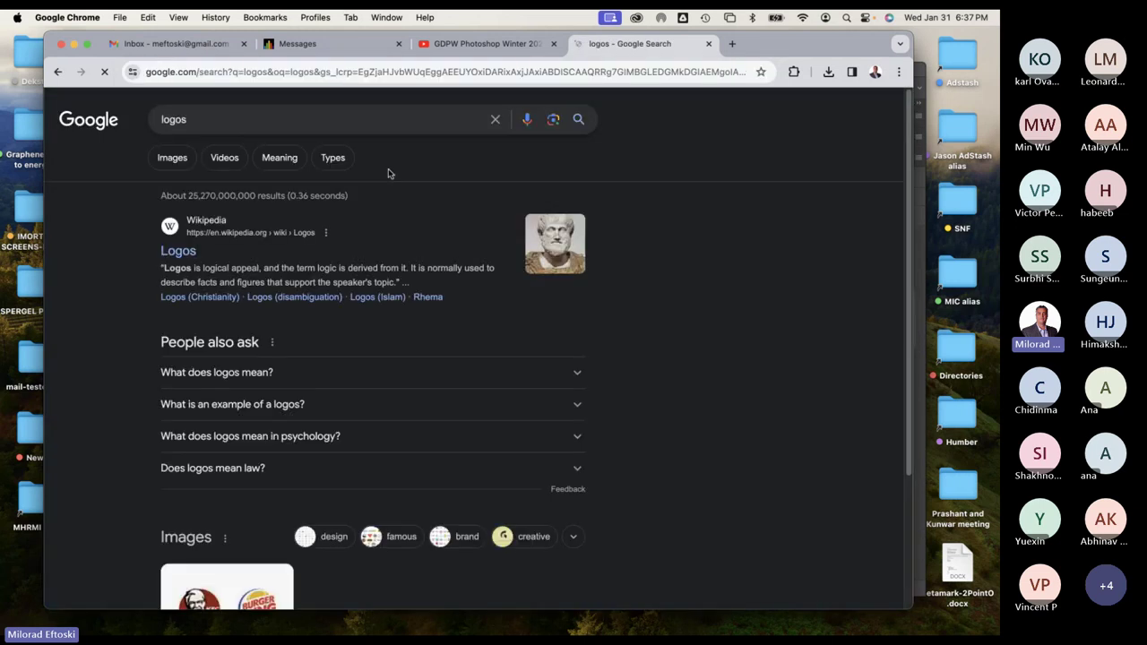
Preview several Google Images results for logos, then minimize Chrome.
{"action": "left_click", "coordinate": [178, 159]}
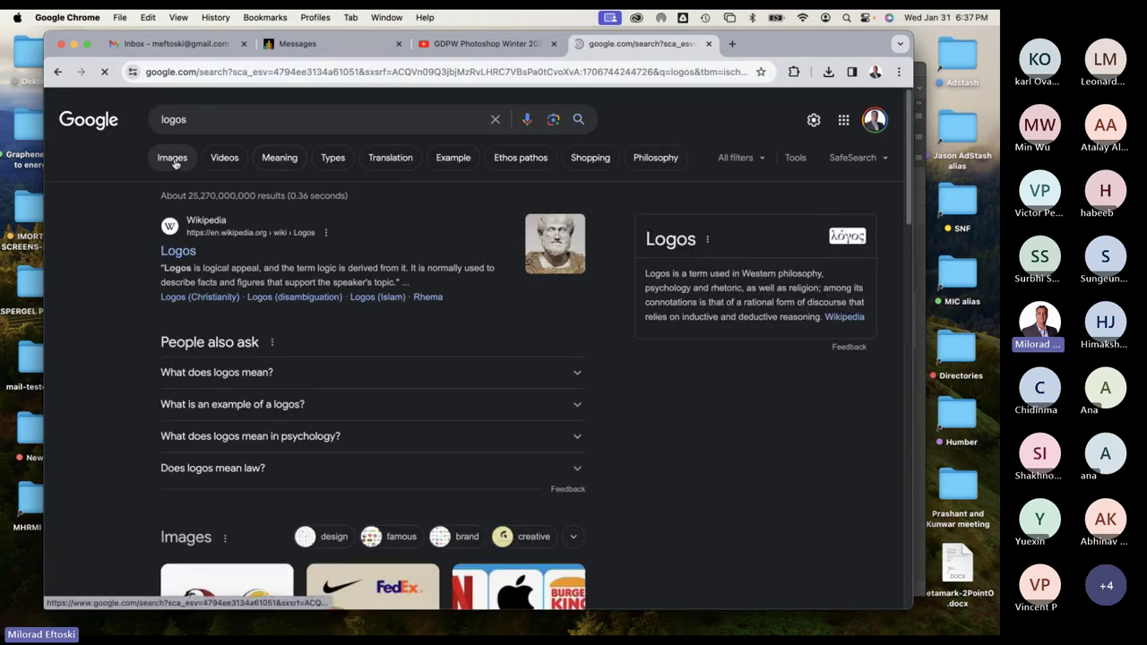
{"action": "left_click", "coordinate": [376, 305]}
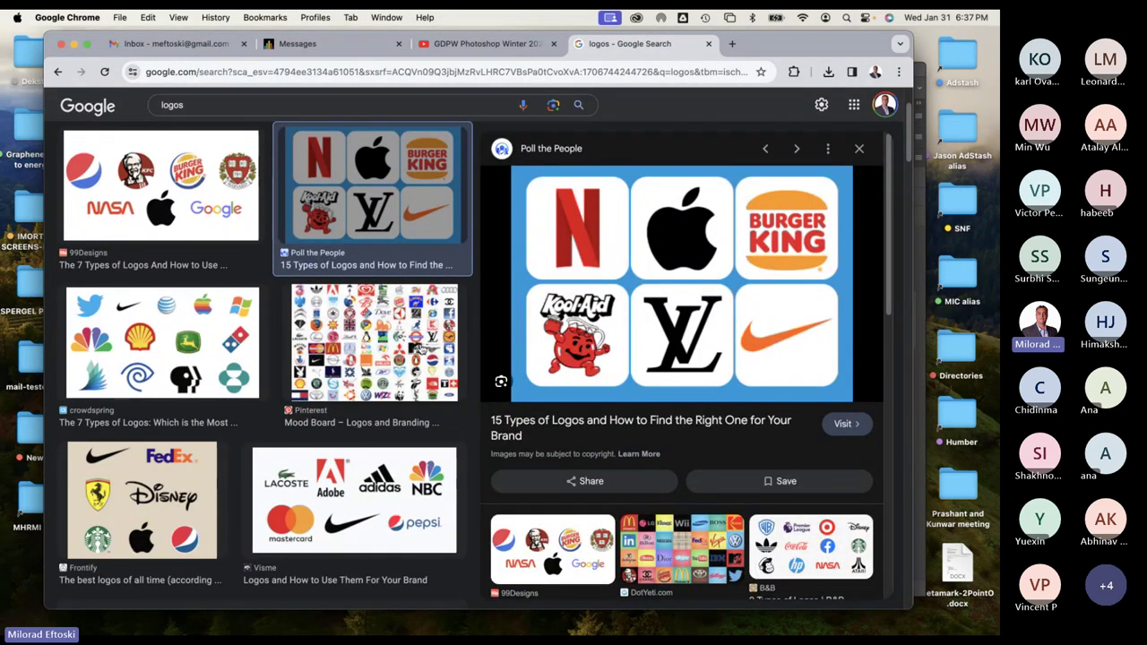
{"action": "left_click", "coordinate": [137, 334]}
{"action": "left_click", "coordinate": [340, 356]}
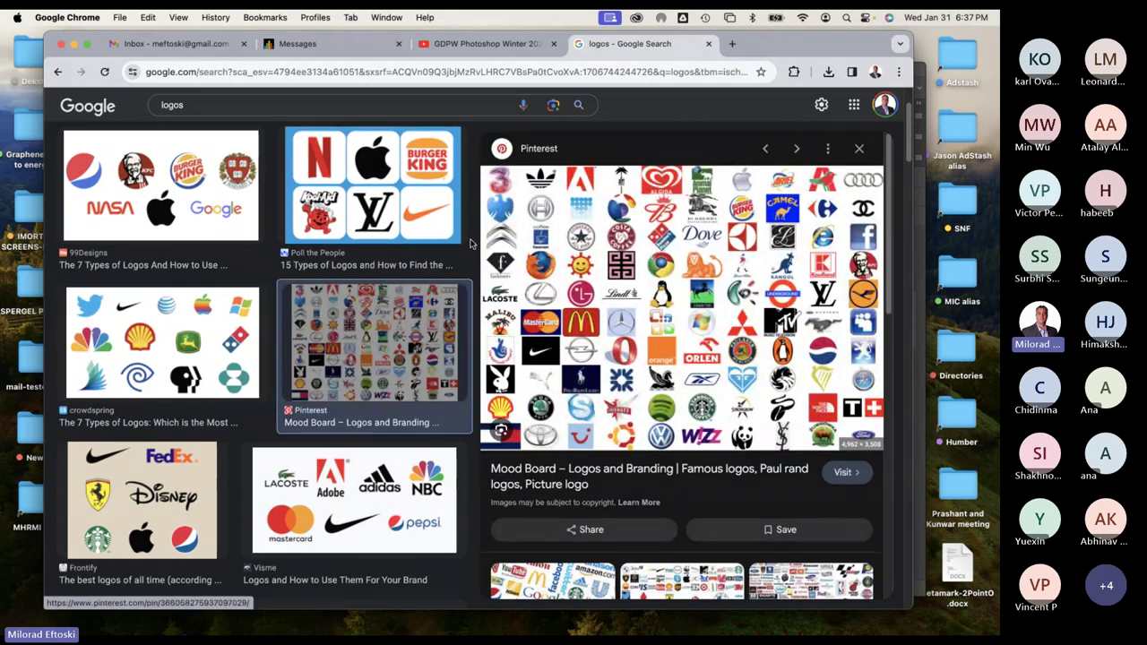
{"action": "left_click", "coordinate": [450, 234]}
{"action": "left_click", "coordinate": [213, 208]}
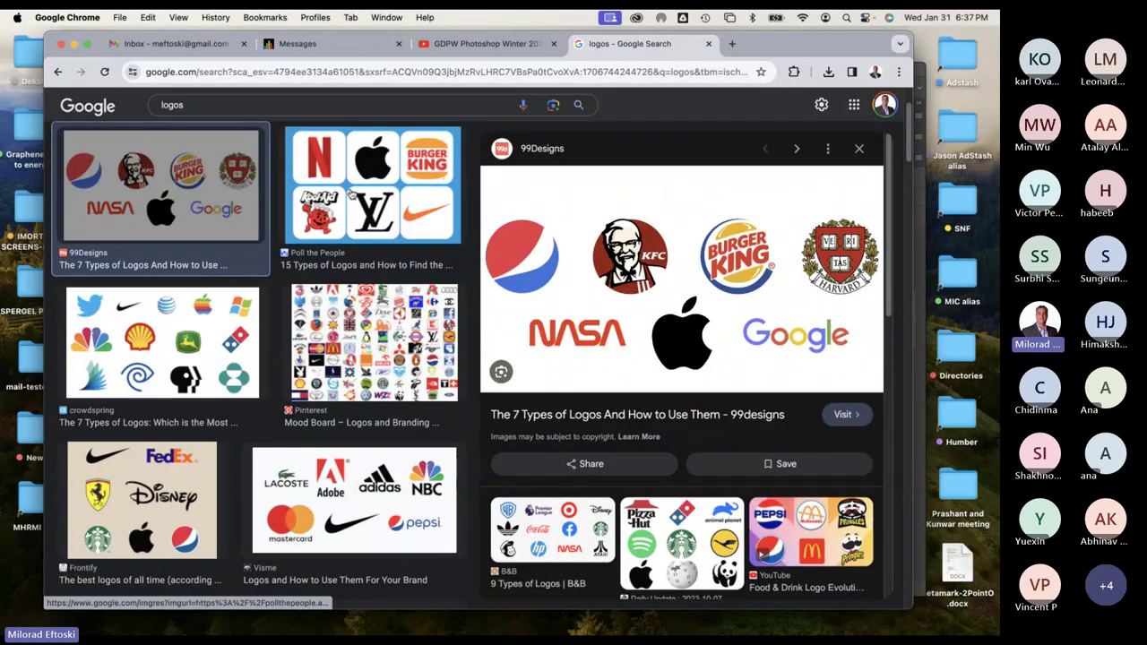
{"action": "left_click", "coordinate": [73, 44]}
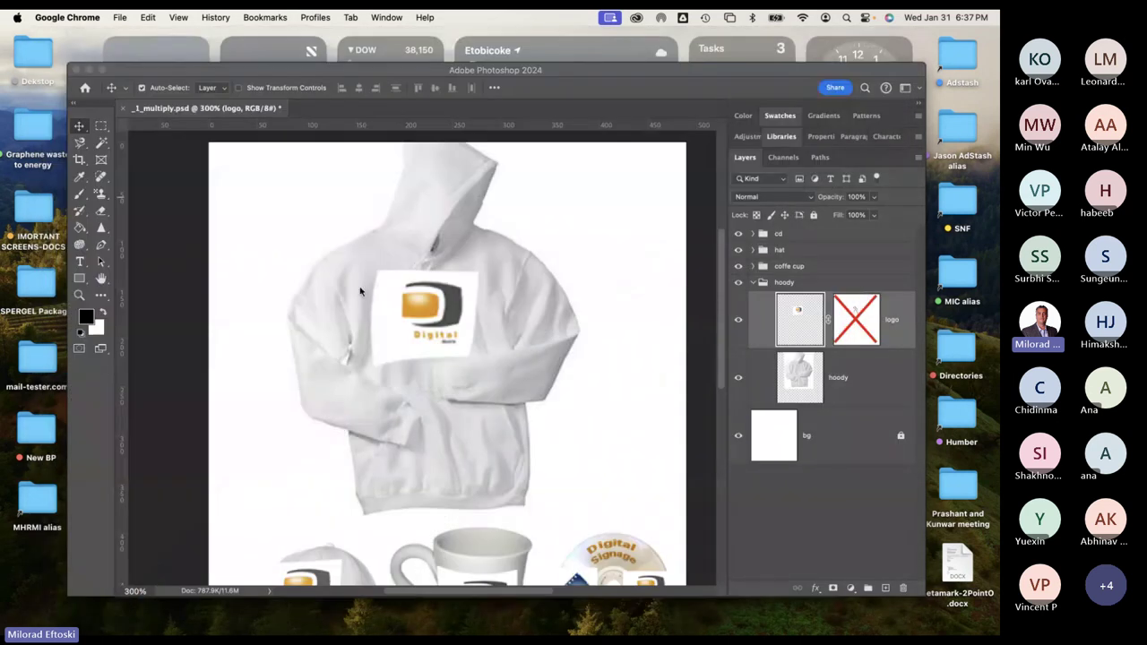
Set the hoody logo layer to Multiply and nudge it on the chest.
{"action": "left_click", "coordinate": [788, 199]}
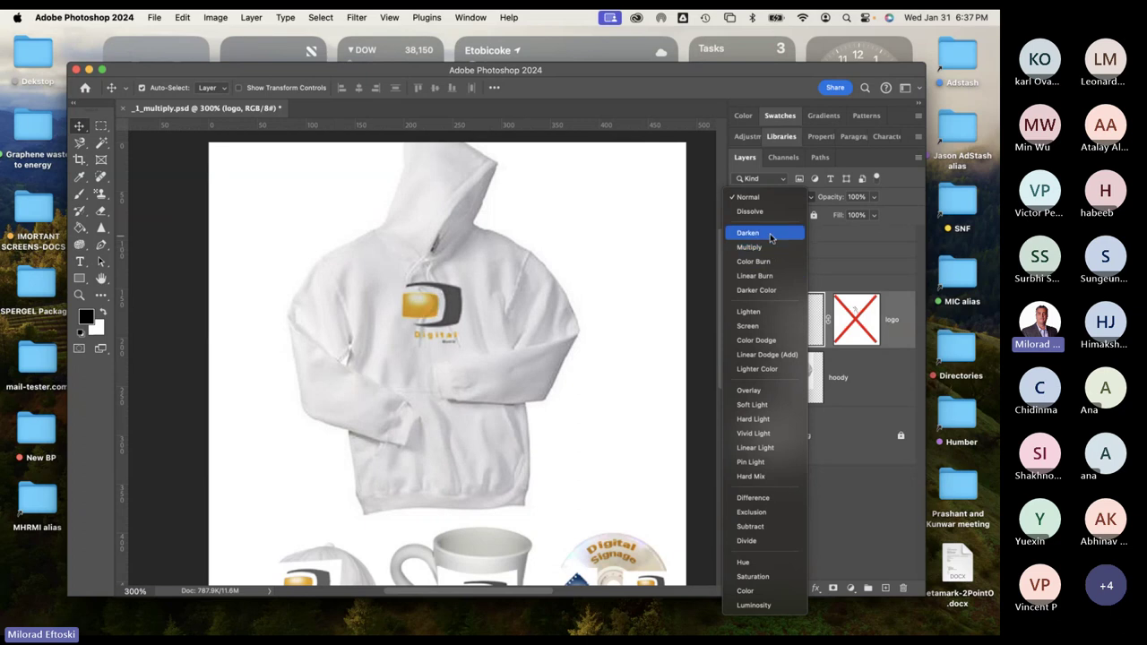
{"action": "left_click", "coordinate": [761, 247]}
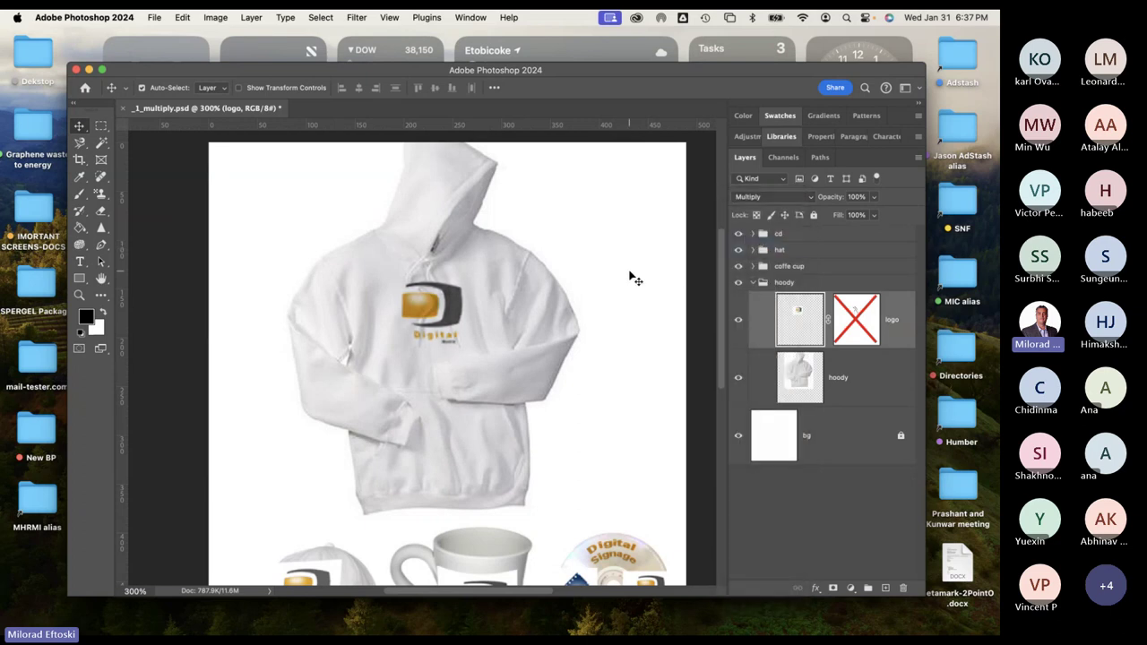
{"action": "key", "text": "super+equal"}
{"action": "key", "text": "super+equal"}
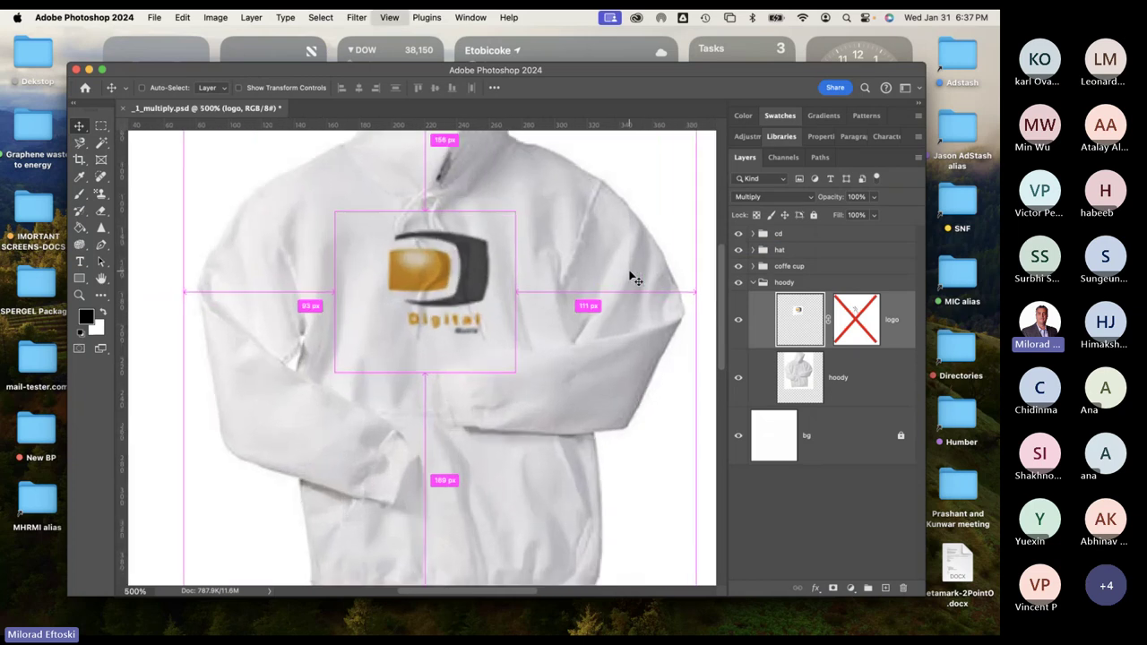
{"action": "mouse_move", "coordinate": [472, 280]}
{"action": "left_mouse_down"}
{"action": "mouse_move", "coordinate": [484, 285]}
{"action": "mouse_move", "coordinate": [477, 305]}
{"action": "mouse_move", "coordinate": [462, 296]}
{"action": "mouse_move", "coordinate": [474, 277]}
{"action": "left_mouse_up"}
{"action": "key", "text": "super+minus"}
{"action": "key", "text": "super+minus"}
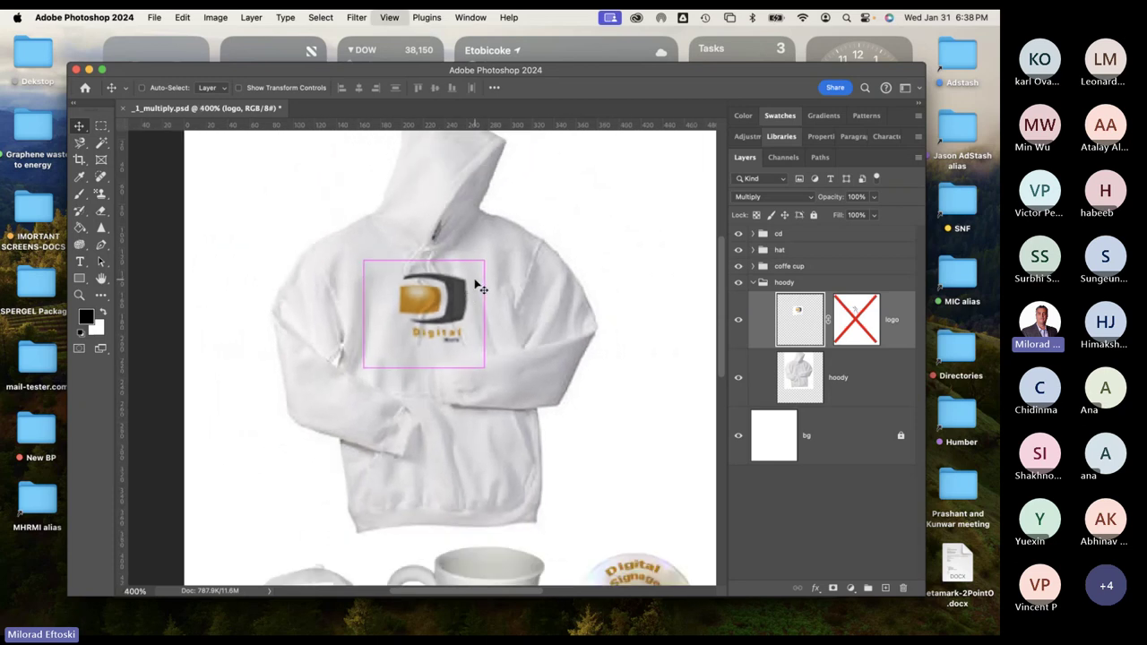
Select the cap's logo layer and set its blend mode to Multiply.
{"action": "left_click_drag", "start_coordinate": [442, 476], "coordinate": [493, 336]}
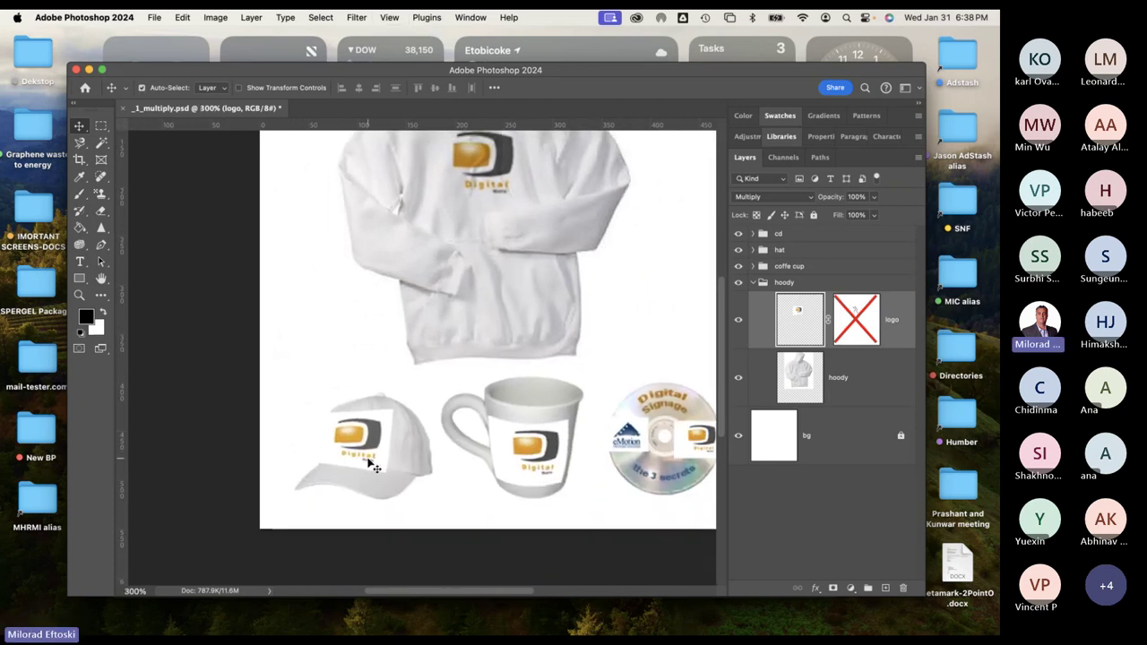
{"action": "scroll", "coordinate": [370, 446], "scroll_direction": "up", "scroll_amount": 10}
{"action": "scroll", "coordinate": [370, 445], "scroll_direction": "down", "scroll_amount": 10}
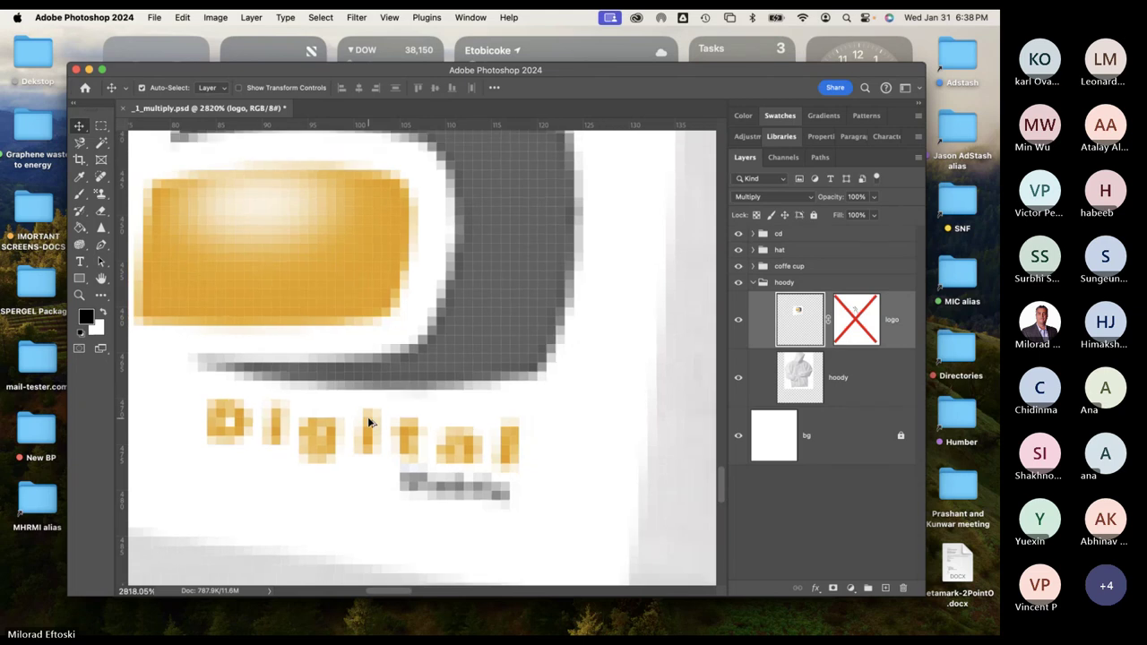
{"action": "scroll", "coordinate": [370, 423], "scroll_direction": "up", "scroll_amount": 5}
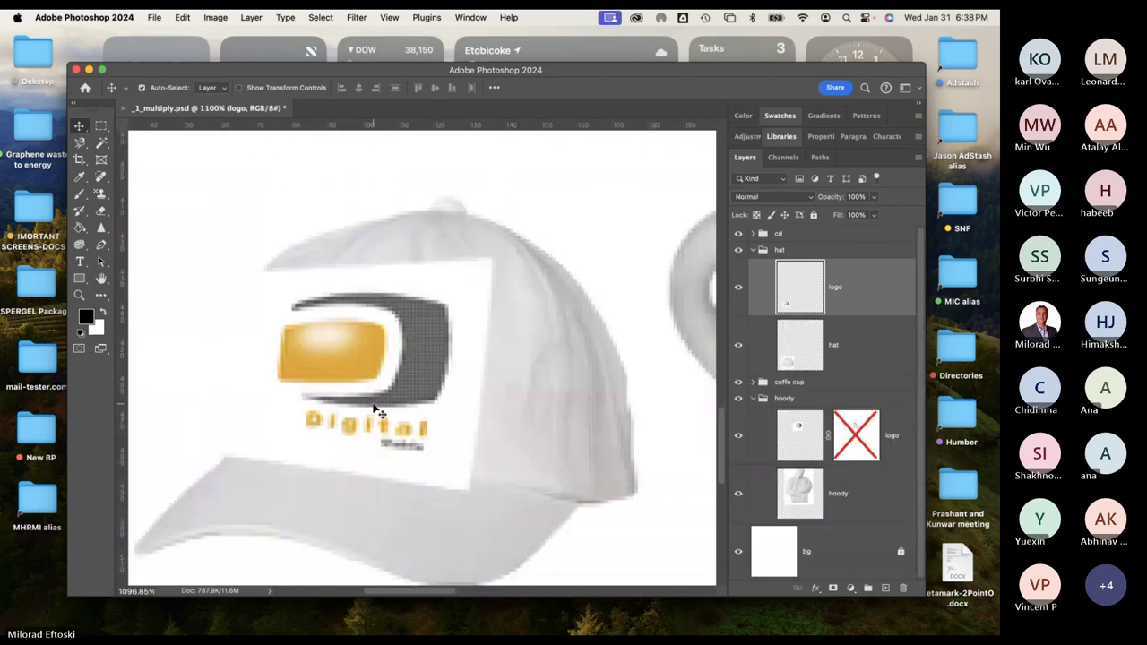
{"action": "left_click", "coordinate": [374, 411]}
{"action": "left_click_drag", "start_coordinate": [415, 345], "coordinate": [455, 333]}
{"action": "key", "text": "super+z"}
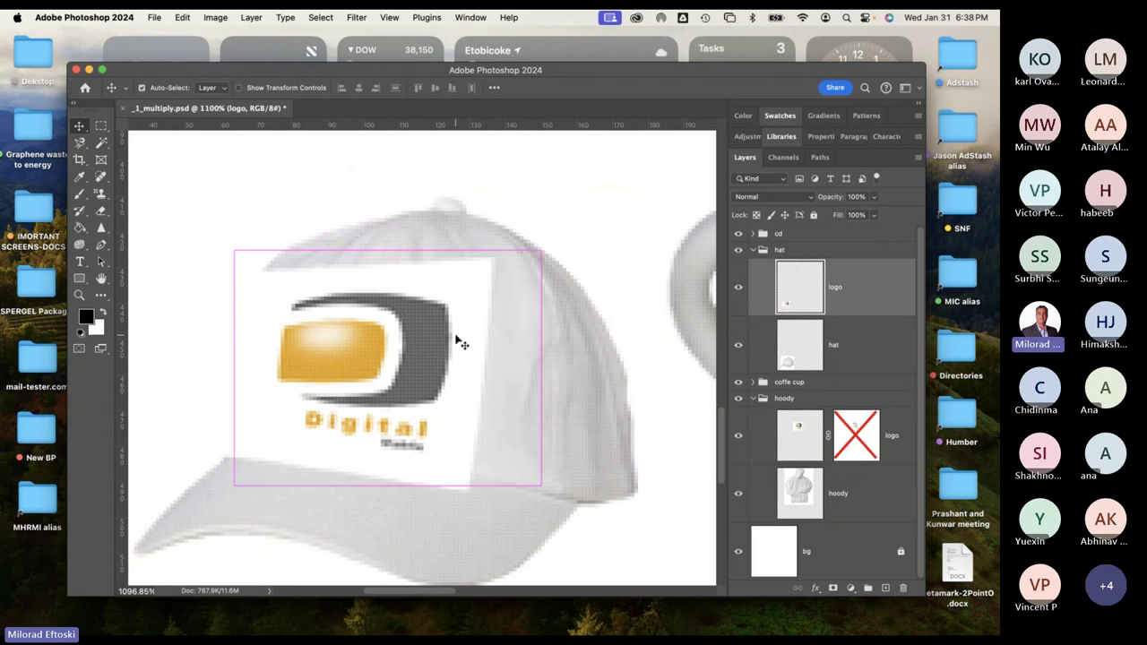
{"action": "left_click", "coordinate": [753, 201]}
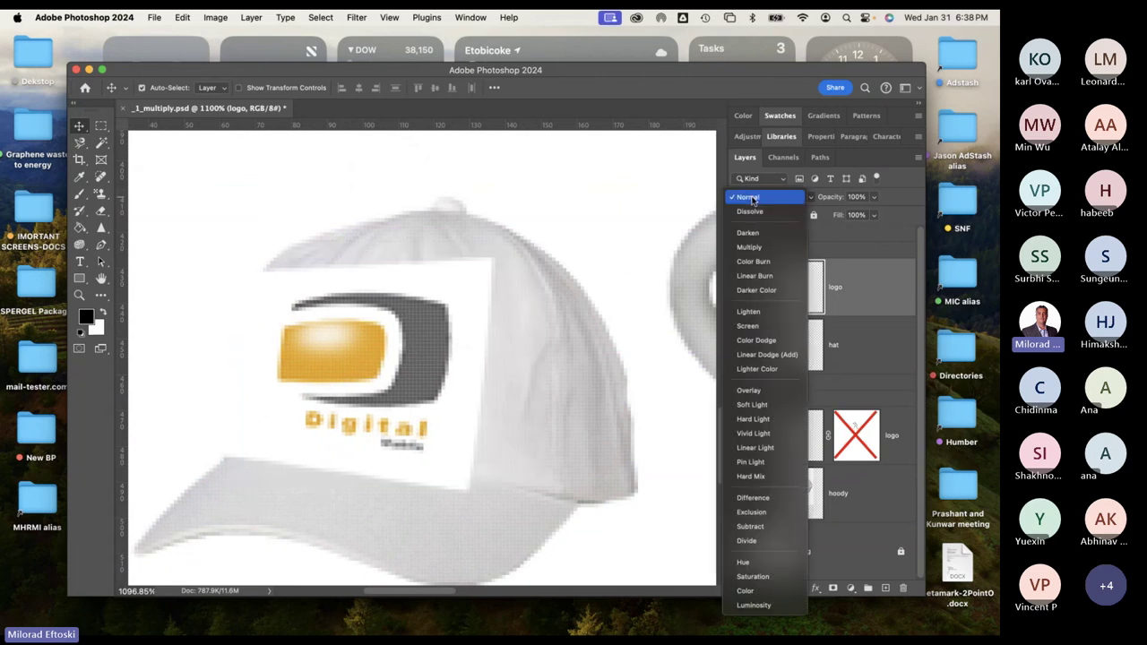
{"action": "left_click", "coordinate": [753, 246]}
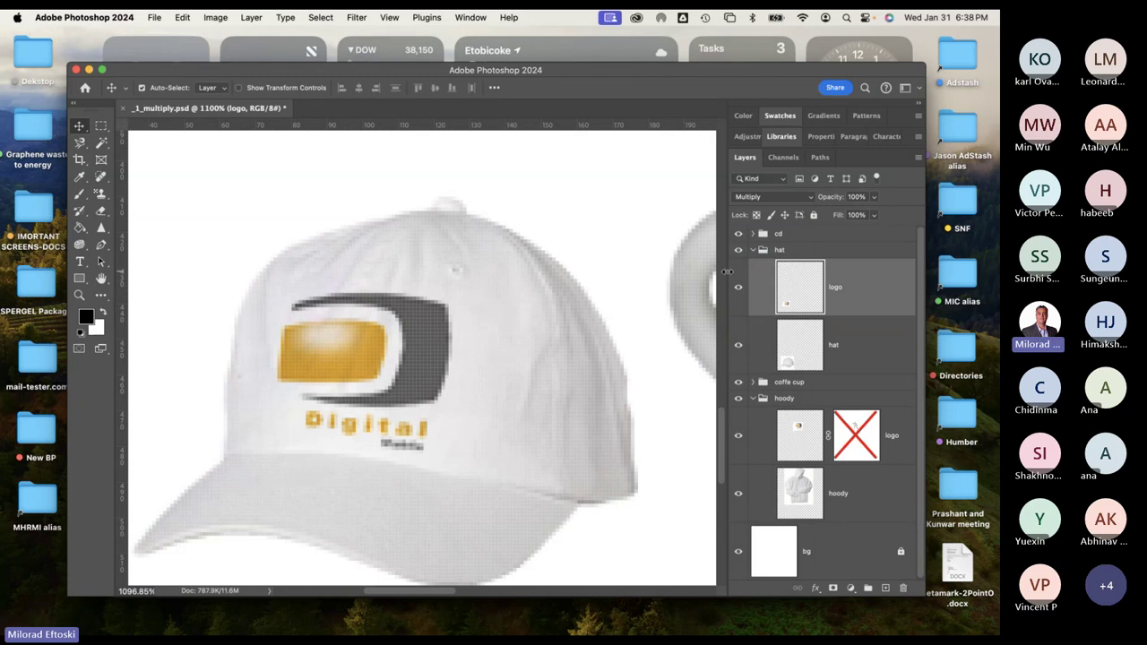
{"action": "key", "text": "super+minus"}
{"action": "key", "text": "super+minus"}
{"action": "key", "text": "super+minus"}
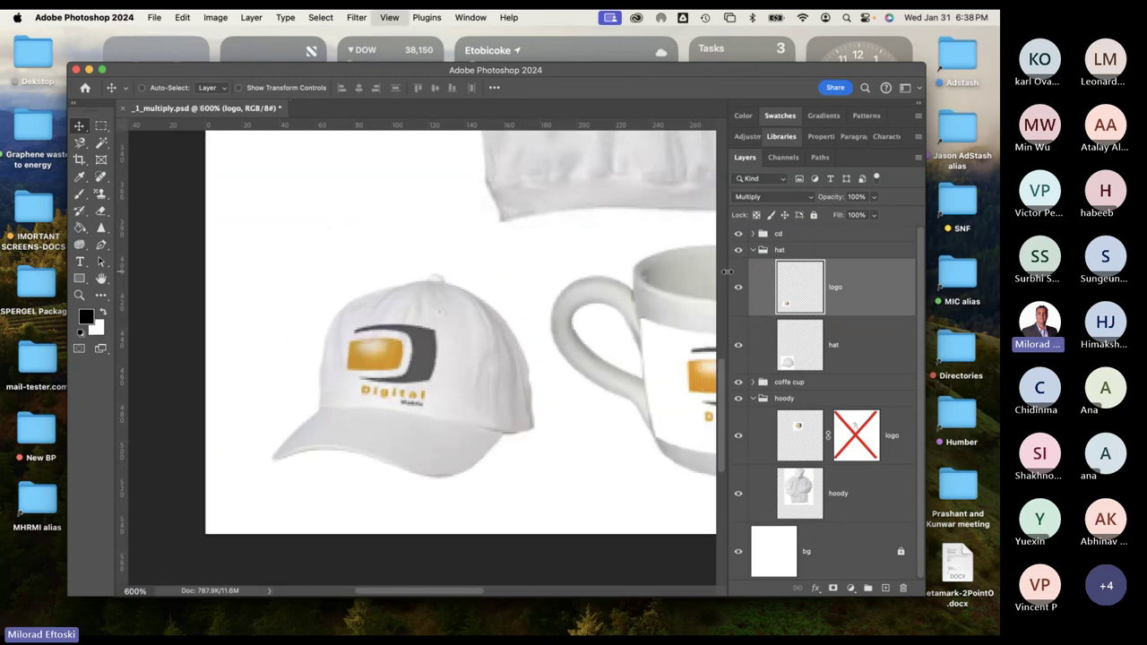
{"action": "key", "text": "super+minus"}
{"action": "key", "text": "super+minus"}
{"action": "key", "text": "super+minus"}
{"action": "left_click_drag", "start_coordinate": [561, 268], "coordinate": [429, 390]}
{"action": "key", "text": "super+plus"}
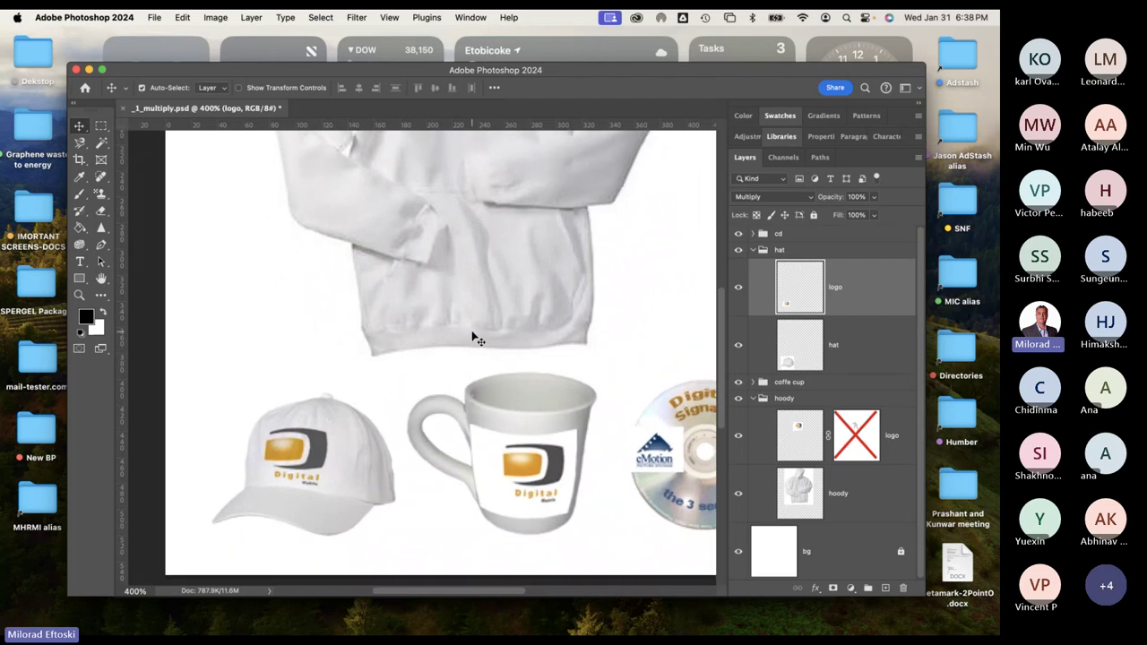
{"action": "key", "text": "super+minus"}
{"action": "key", "text": "super+minus"}
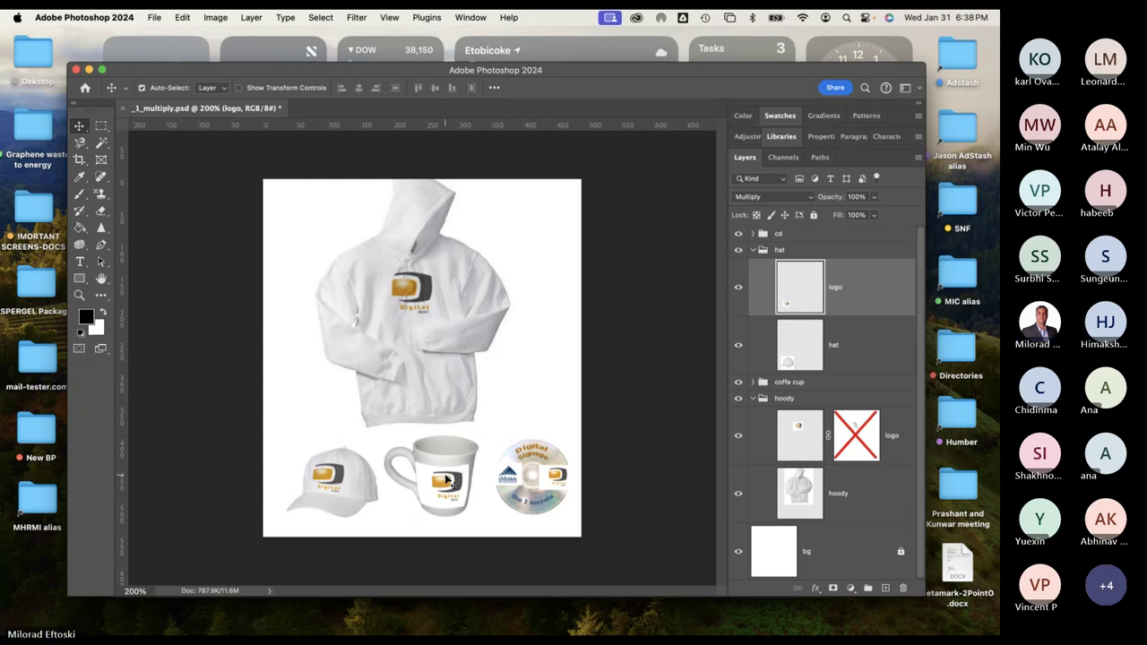
Set the coffee cup logo layer's blend mode to Multiply.
{"action": "left_click", "coordinate": [446, 482]}
{"action": "left_click", "coordinate": [795, 201]}
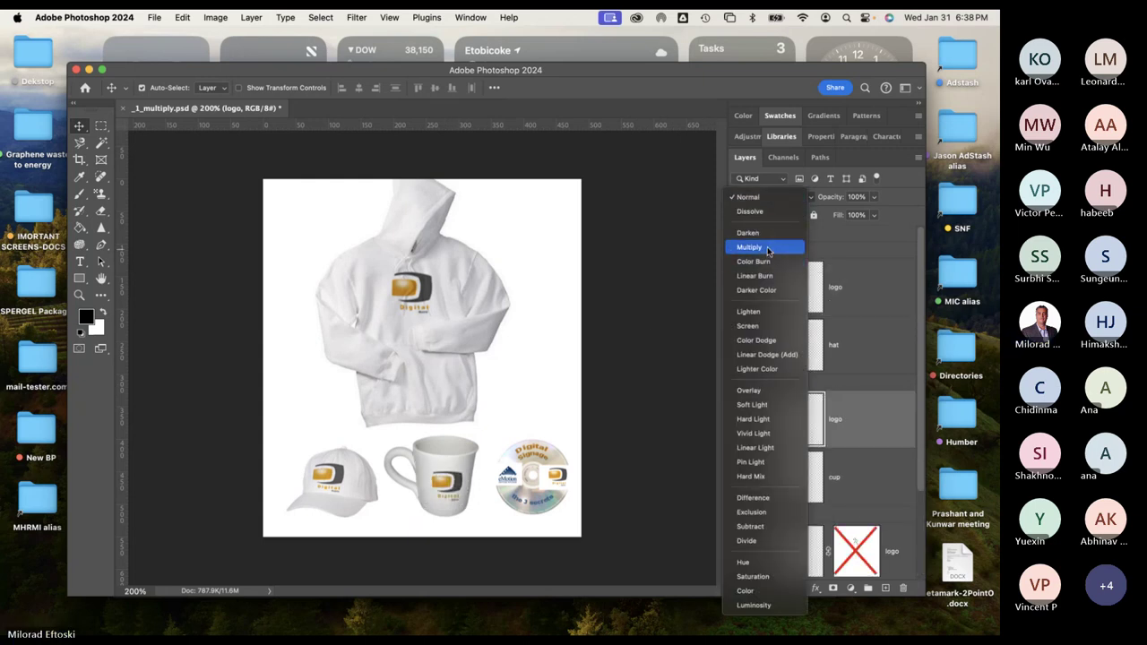
{"action": "left_click", "coordinate": [768, 247]}
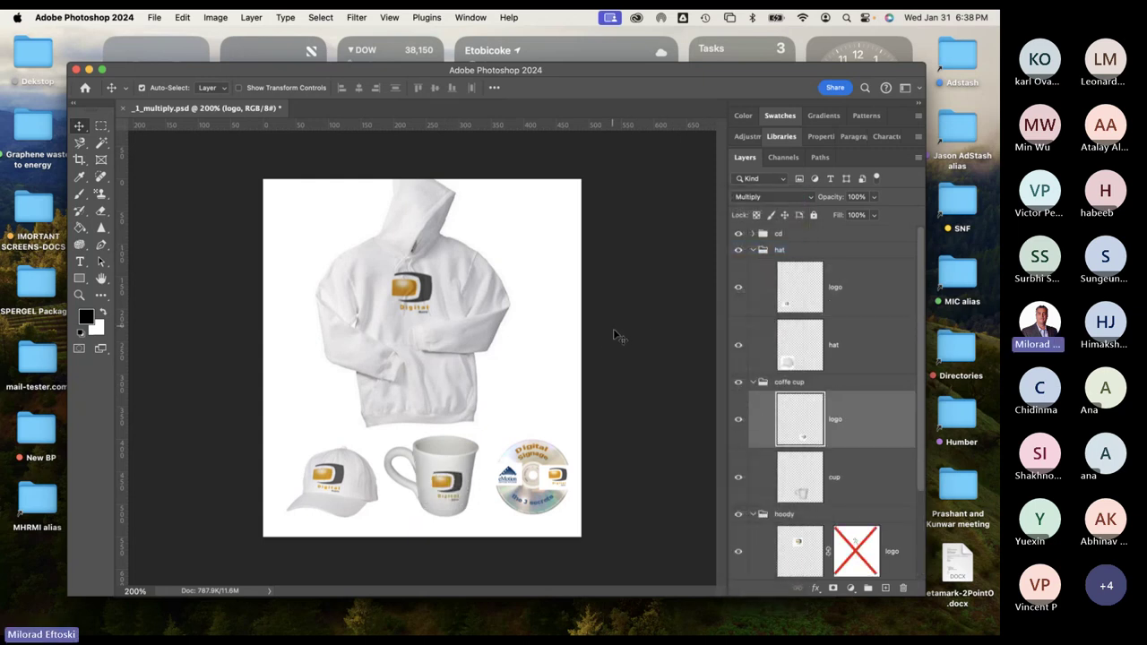
Select the CD's logo and logo 2 layers, nudge them right, and try Multiply.
{"action": "left_click", "coordinate": [515, 483]}
{"action": "left_click", "coordinate": [540, 479], "text": "shift"}
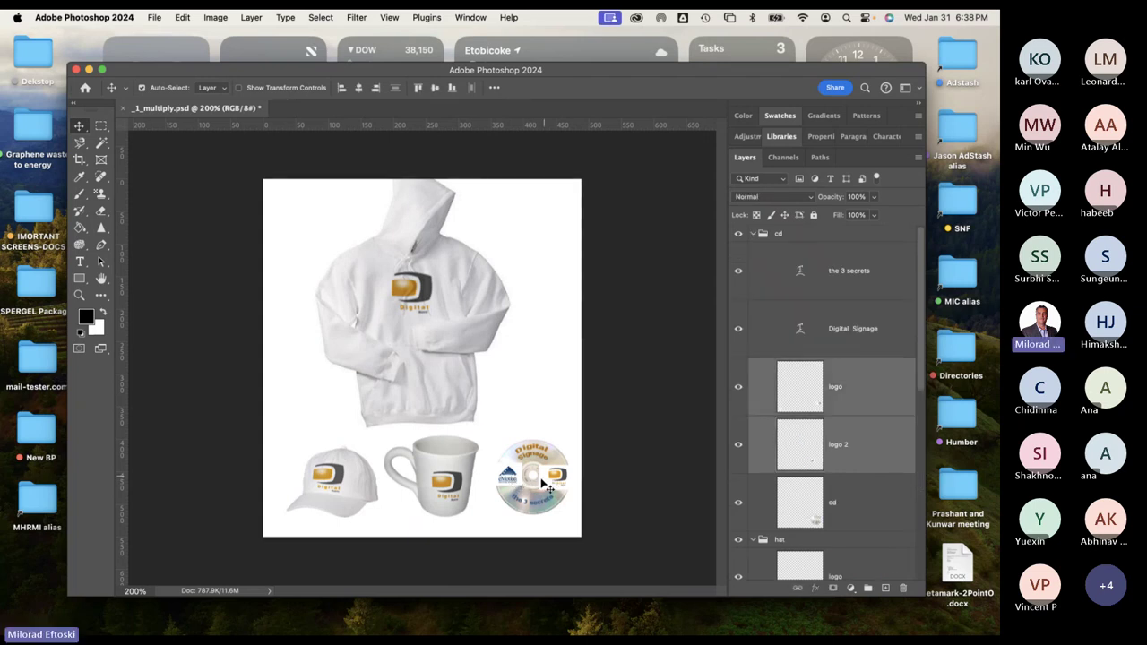
{"action": "left_click_drag", "start_coordinate": [540, 476], "coordinate": [556, 479]}
{"action": "left_click", "coordinate": [764, 199]}
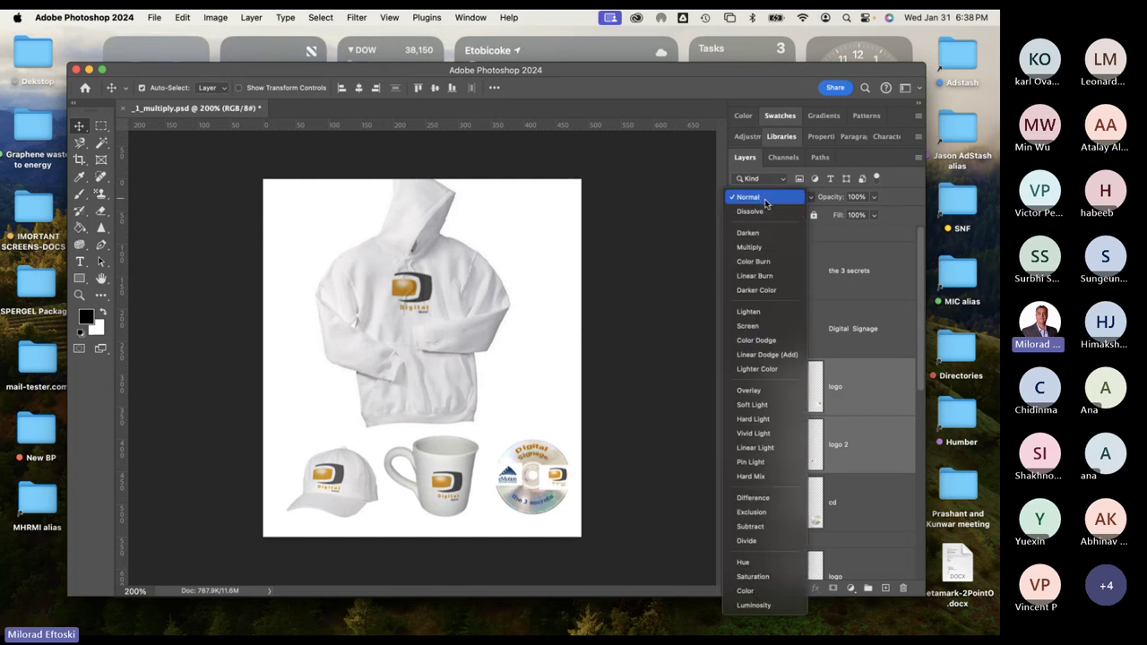
{"action": "left_click", "coordinate": [766, 248]}
Switch the CD logos' blend mode to Darken.
{"action": "scroll", "coordinate": [530, 484], "scroll_direction": "up", "scroll_amount": 5}
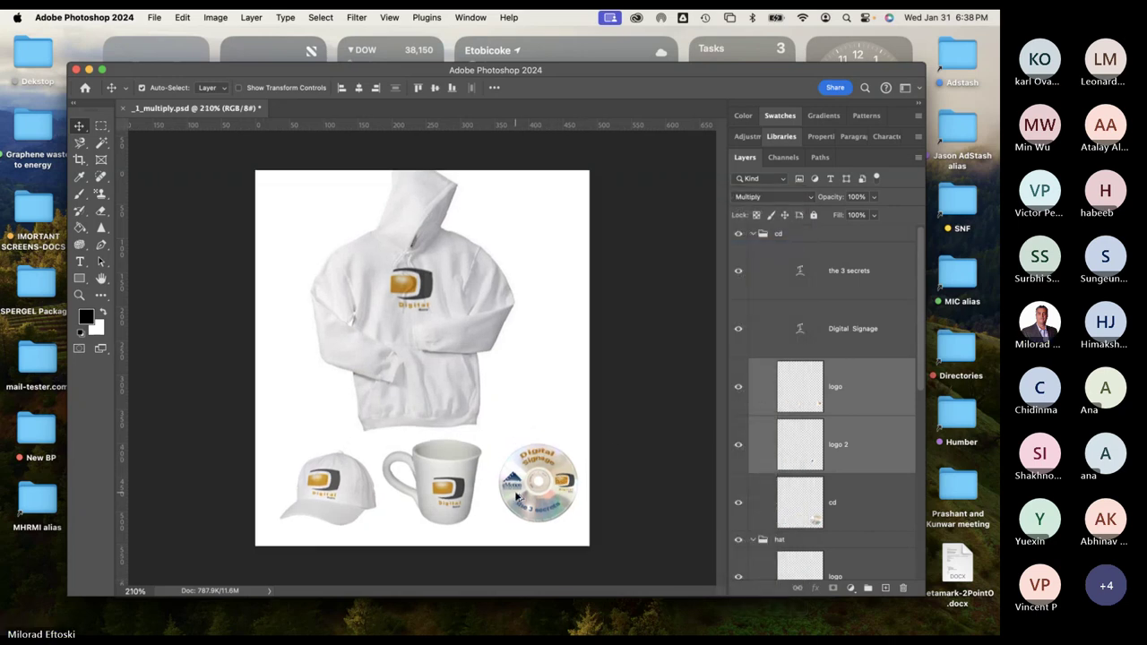
{"action": "scroll", "coordinate": [516, 496], "scroll_direction": "up", "scroll_amount": 2}
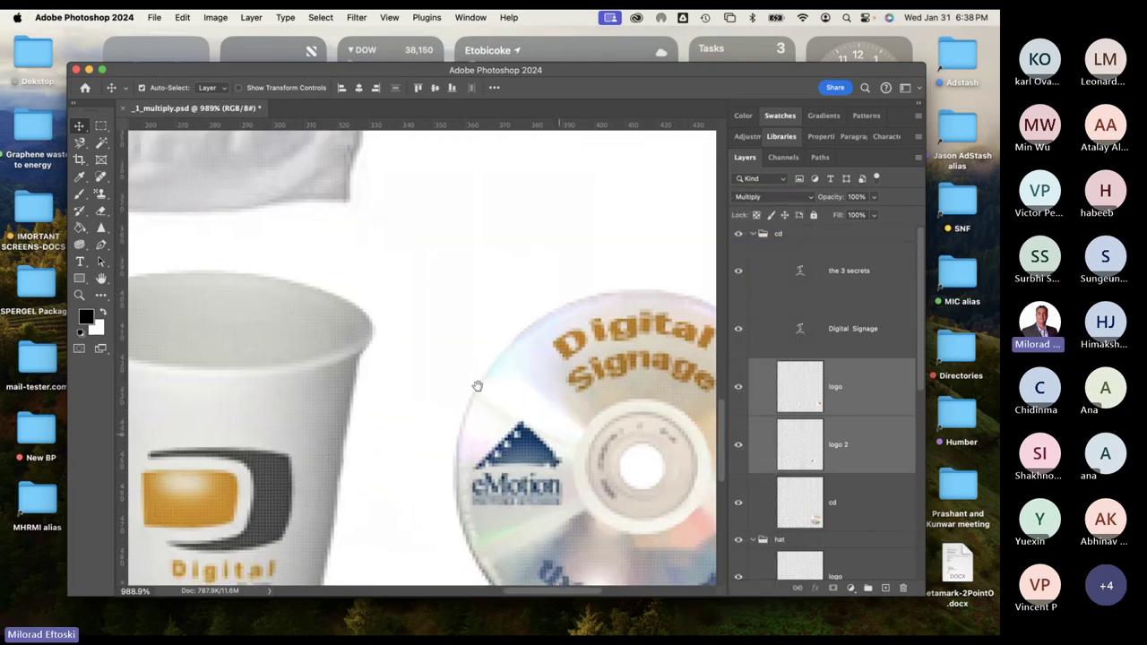
{"action": "scroll", "coordinate": [421, 391], "scroll_direction": "right", "scroll_amount": 5}
{"action": "scroll", "coordinate": [421, 390], "scroll_direction": "down", "scroll_amount": 3}
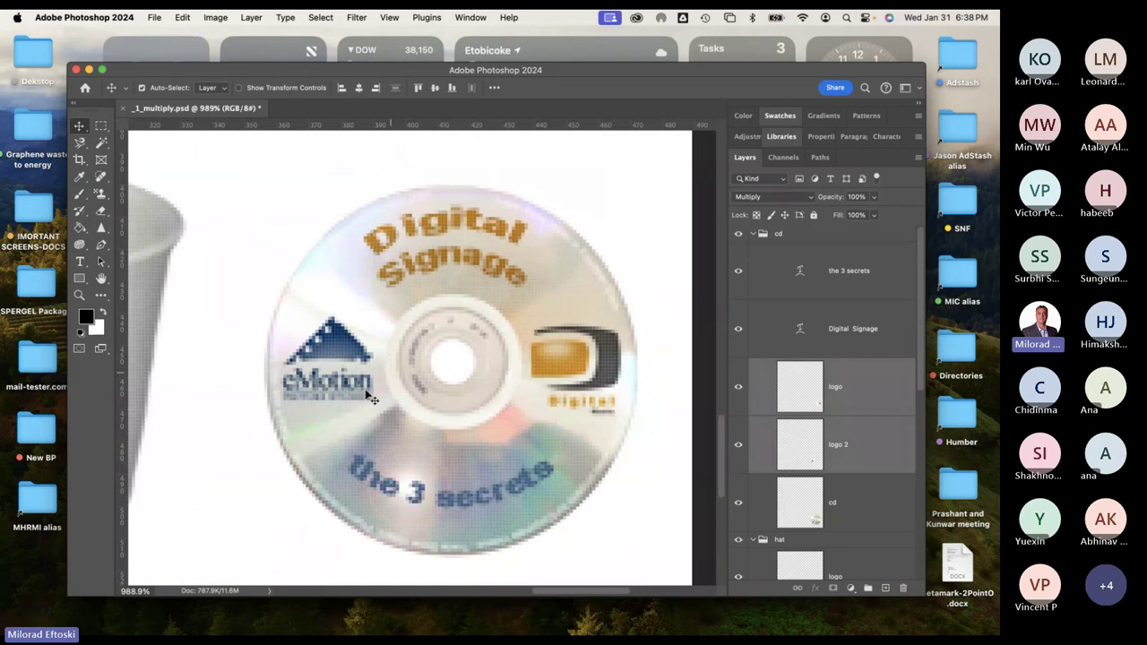
{"action": "left_click", "coordinate": [768, 199]}
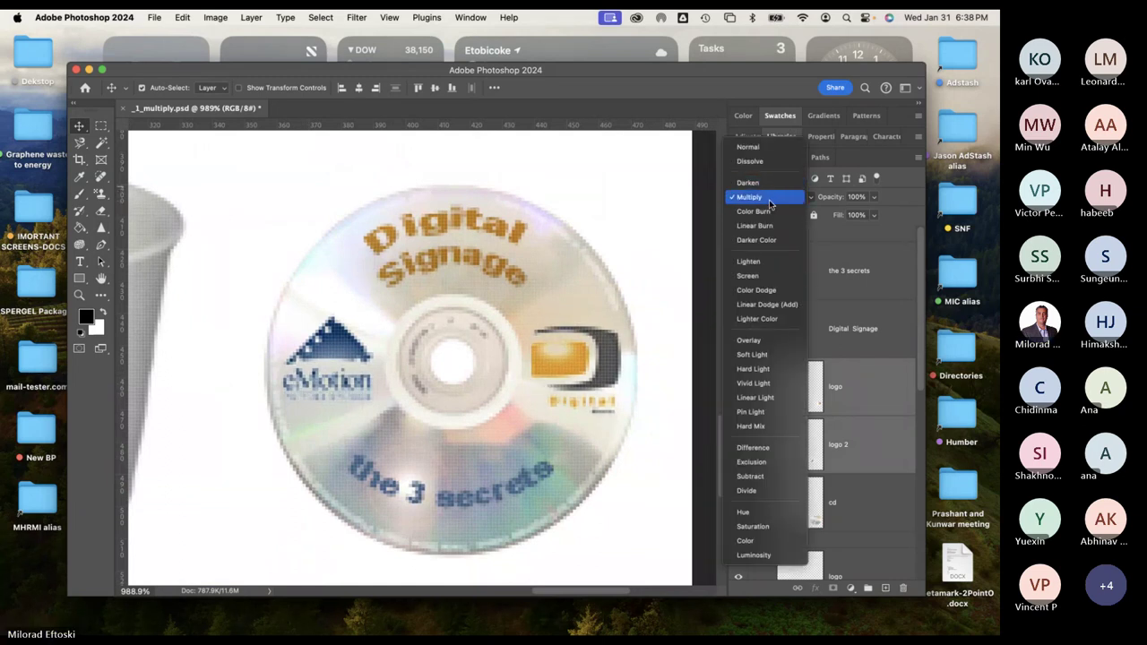
{"action": "left_click", "coordinate": [751, 183]}
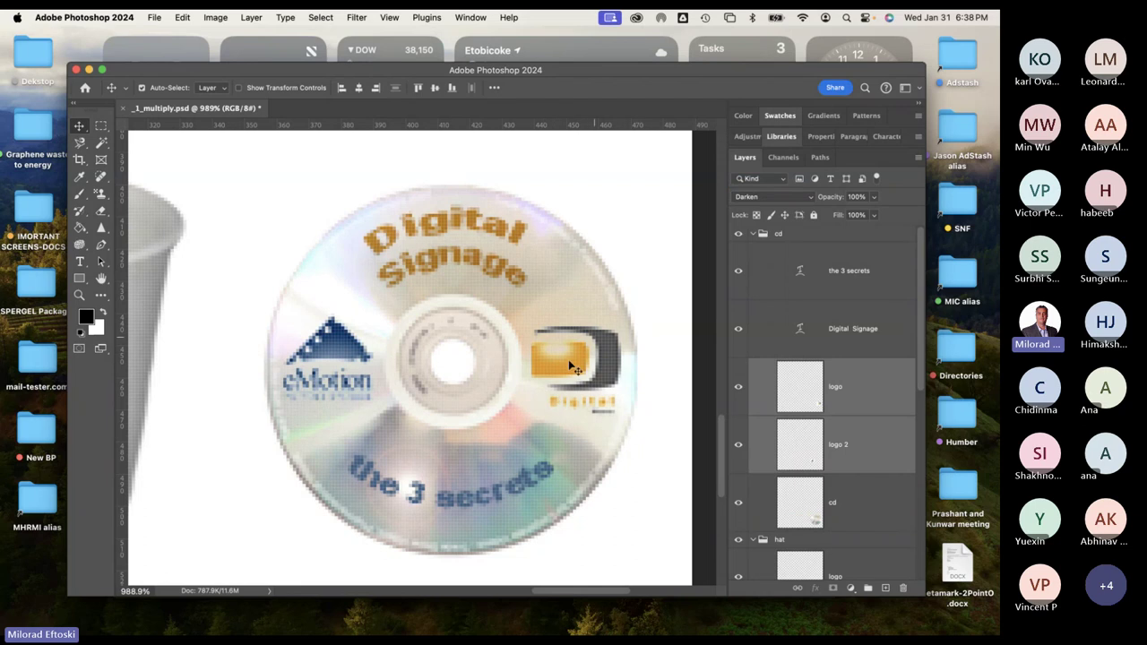
{"action": "scroll", "coordinate": [531, 383], "scroll_direction": "down", "scroll_amount": 6}
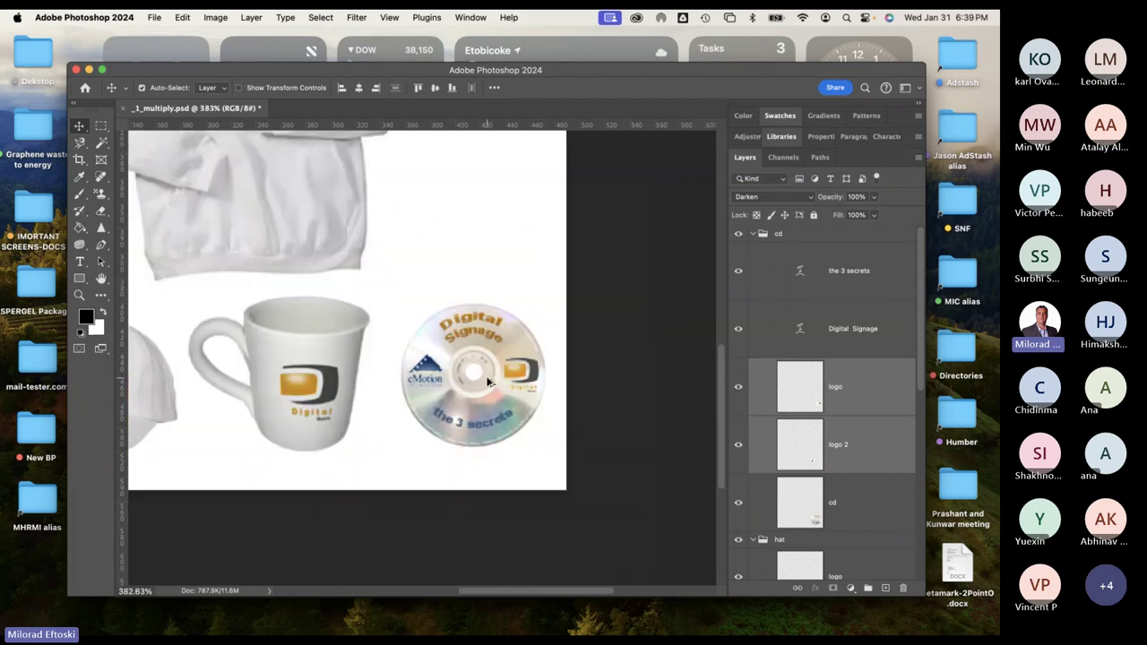
{"action": "scroll", "coordinate": [488, 382], "scroll_direction": "up", "scroll_amount": 4}
{"action": "scroll", "coordinate": [489, 382], "scroll_direction": "down", "scroll_amount": 1}
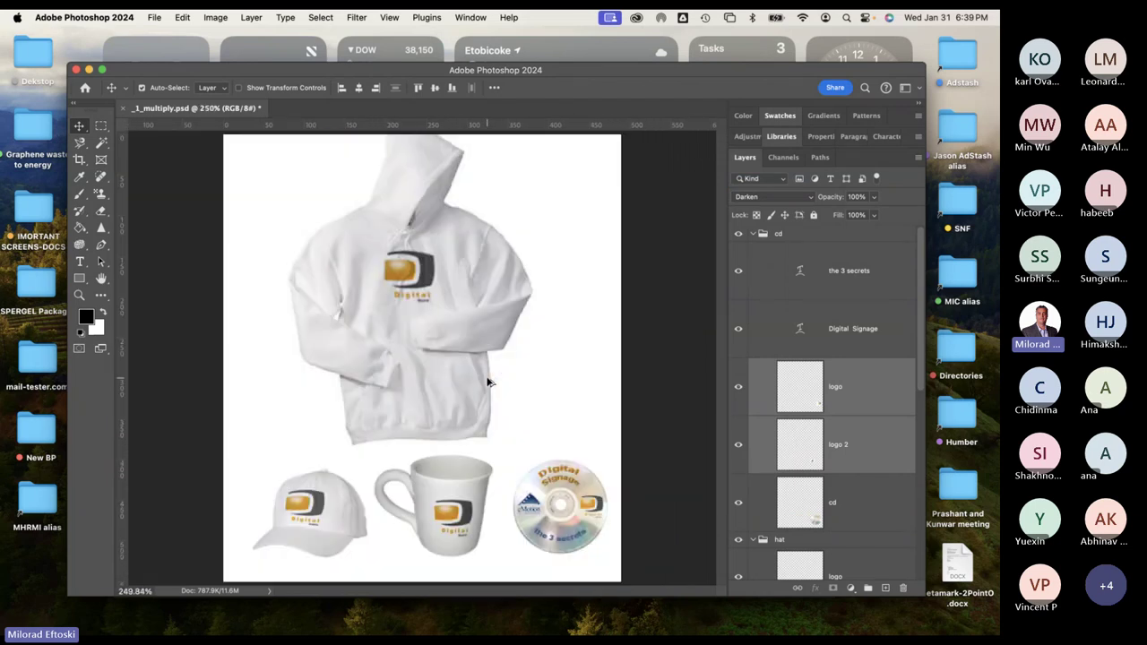
{"action": "scroll", "coordinate": [488, 383], "scroll_direction": "down", "scroll_amount": 1}
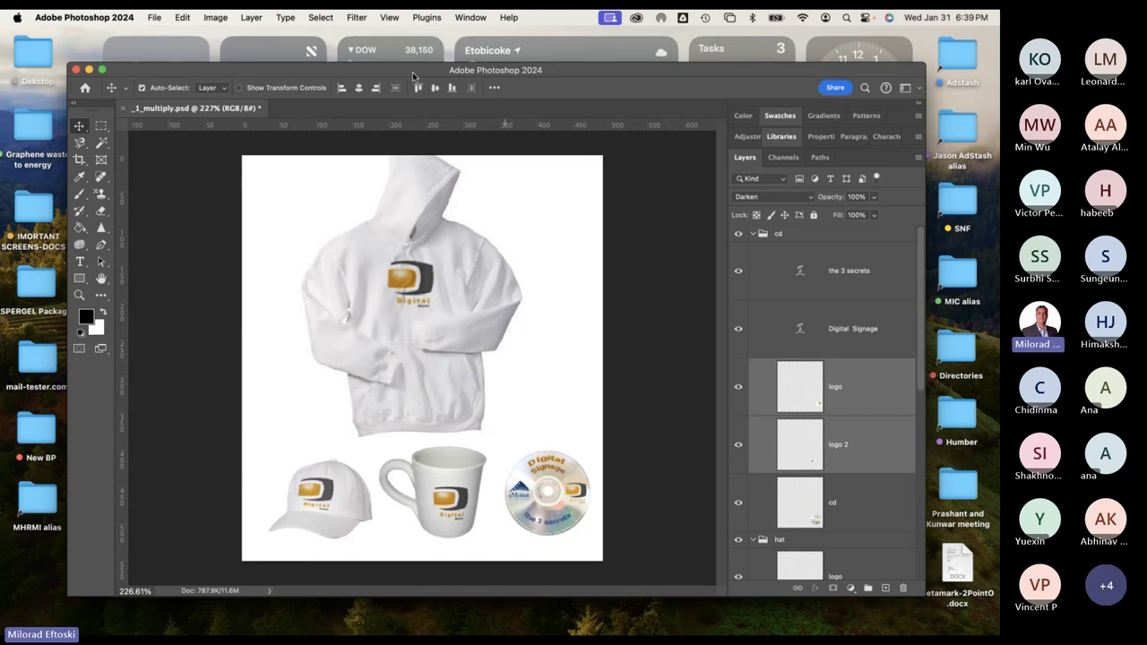
{"action": "left_click_drag", "start_coordinate": [411, 70], "coordinate": [416, 70]}
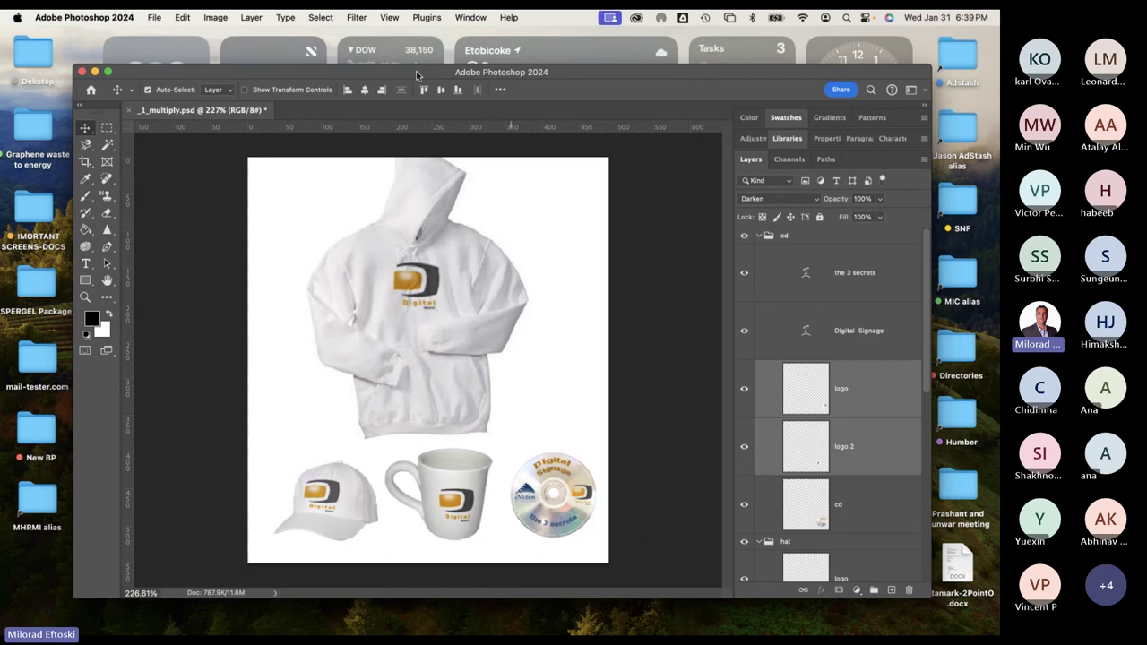
{"action": "left_click_drag", "start_coordinate": [416, 71], "coordinate": [407, 68]}
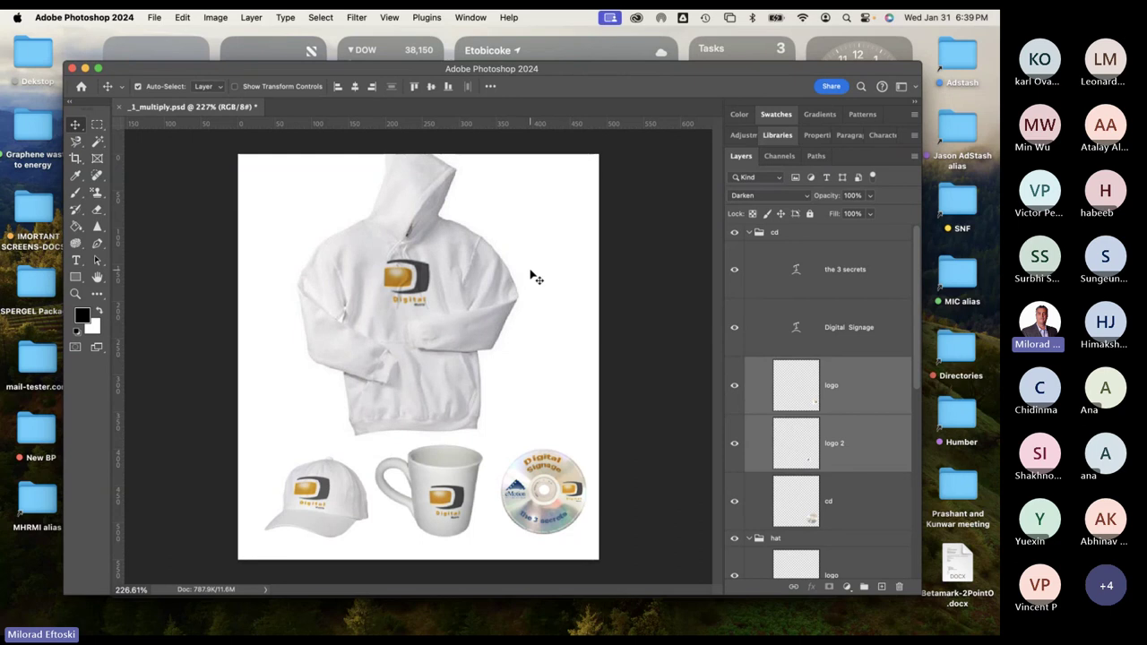
{"action": "left_click", "coordinate": [759, 196]}
{"action": "left_click", "coordinate": [657, 235]}
Place Betamark Logo2.png into the mockup with File > Place Embedded.
{"action": "left_click", "coordinate": [155, 17]}
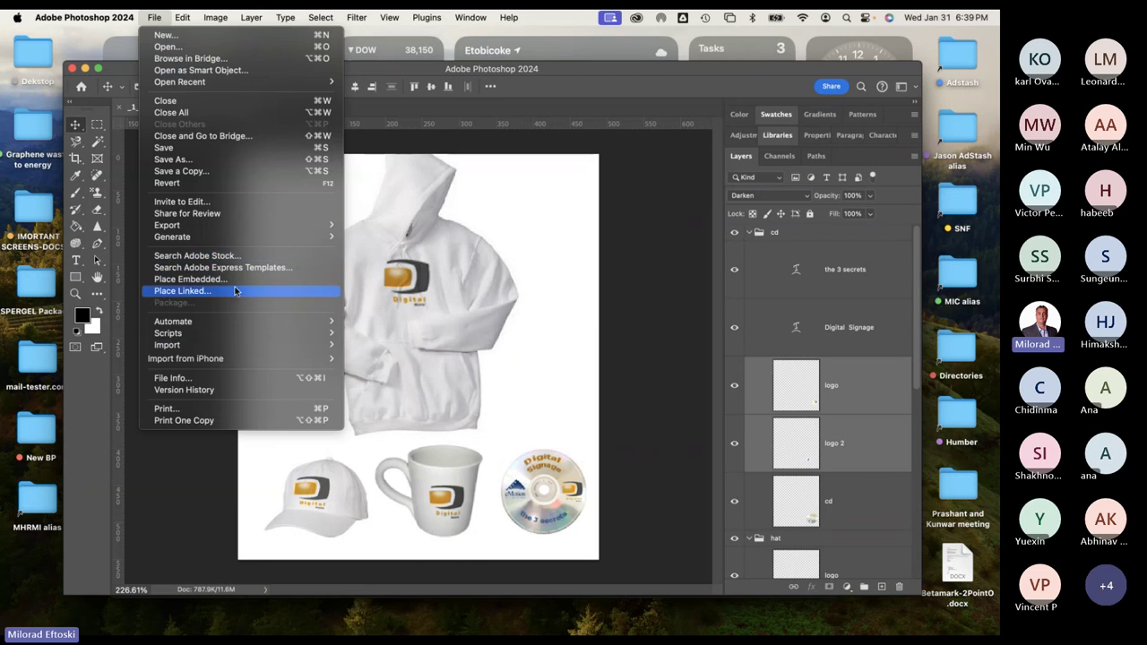
{"action": "key", "text": "Escape"}
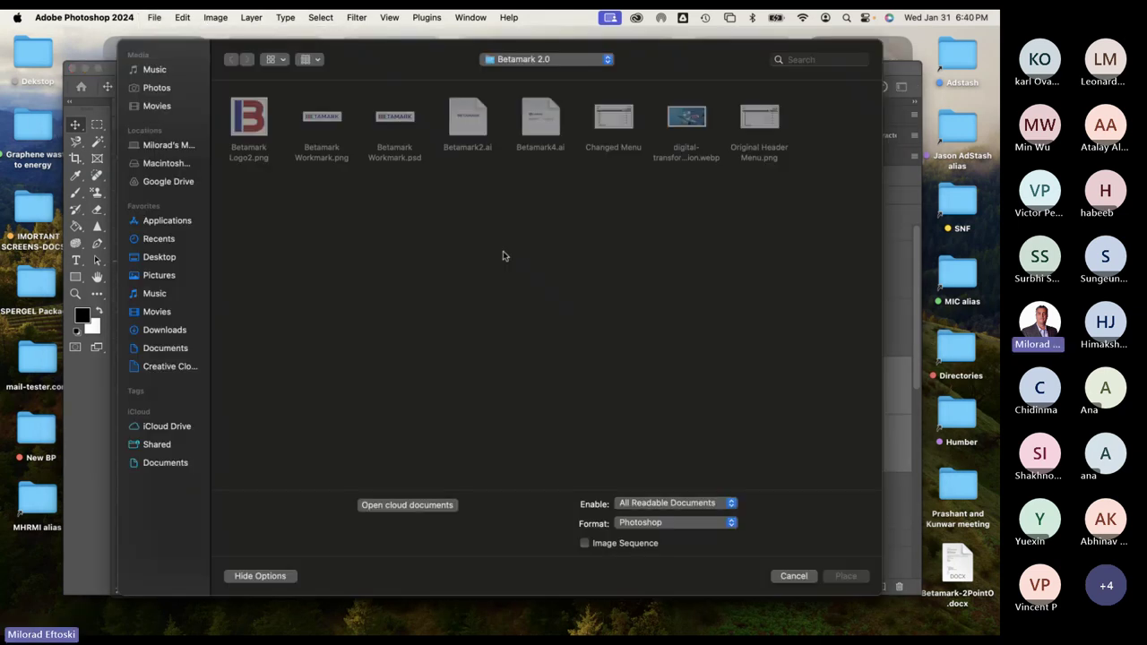
{"action": "left_click", "coordinate": [778, 576]}
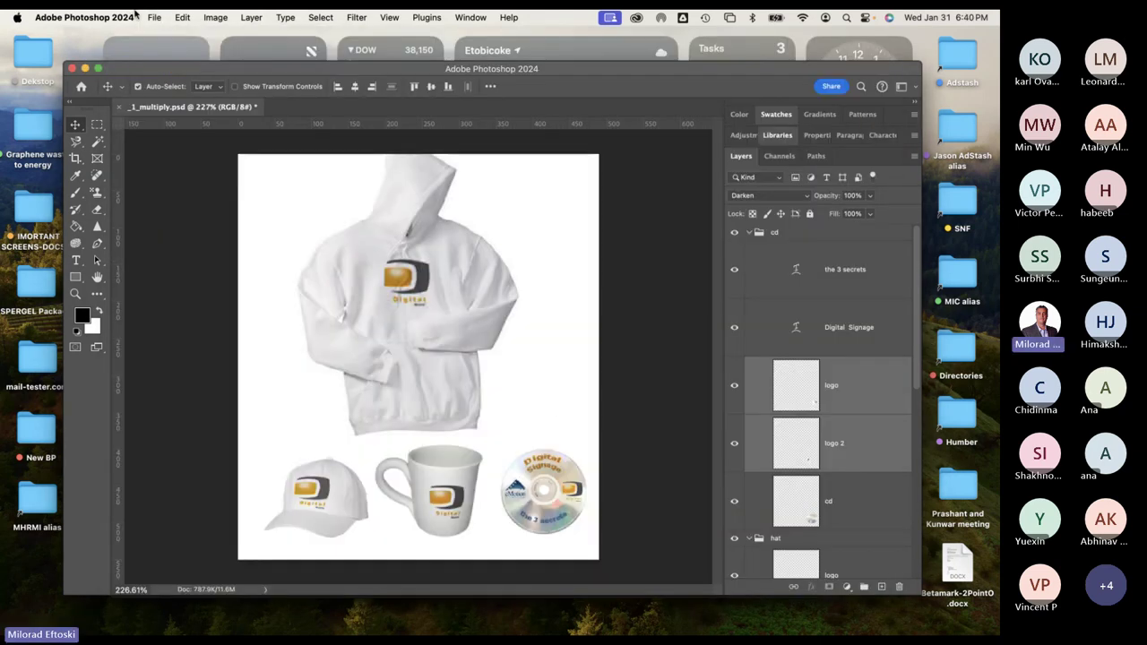
{"action": "left_click", "coordinate": [154, 17]}
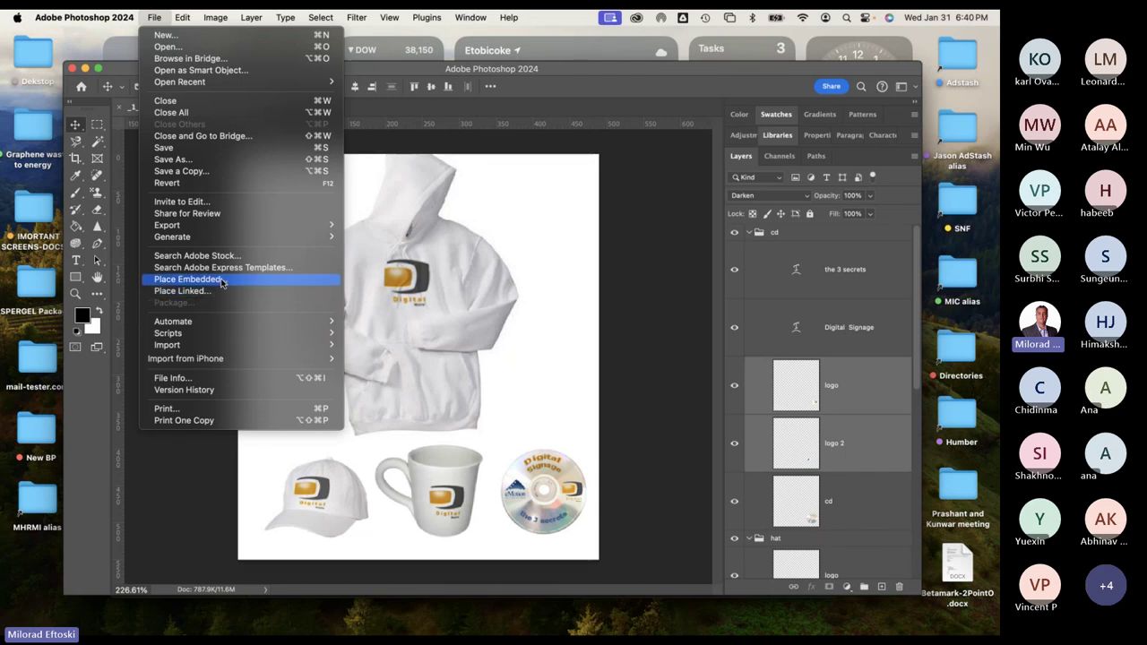
{"action": "left_click", "coordinate": [221, 281]}
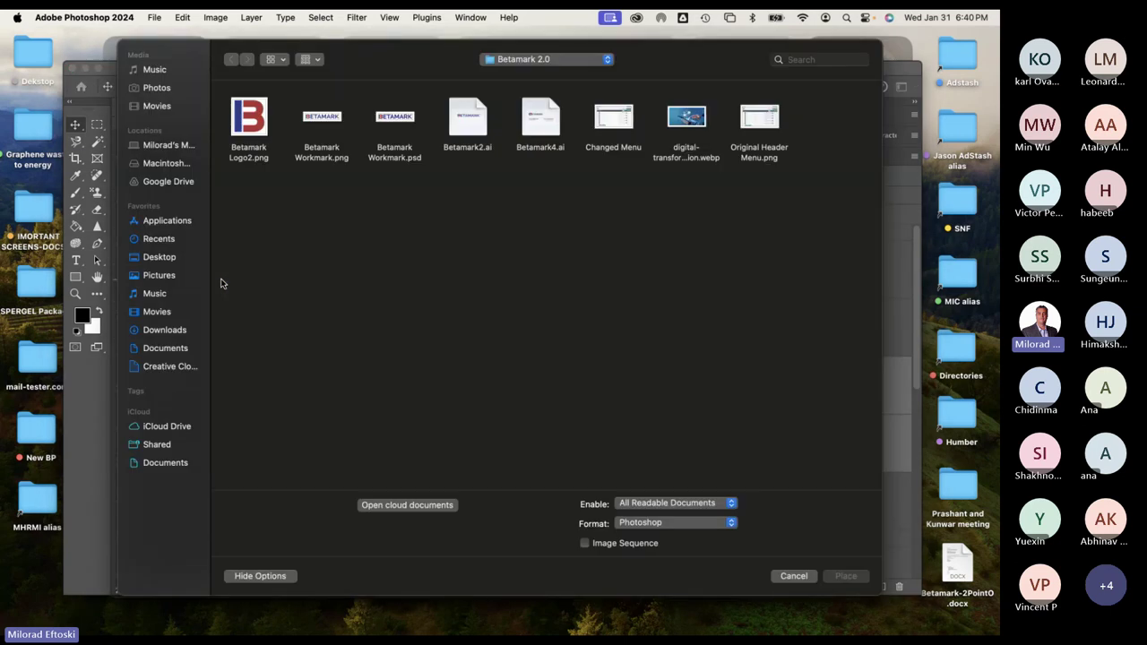
{"action": "double_click", "coordinate": [238, 114]}
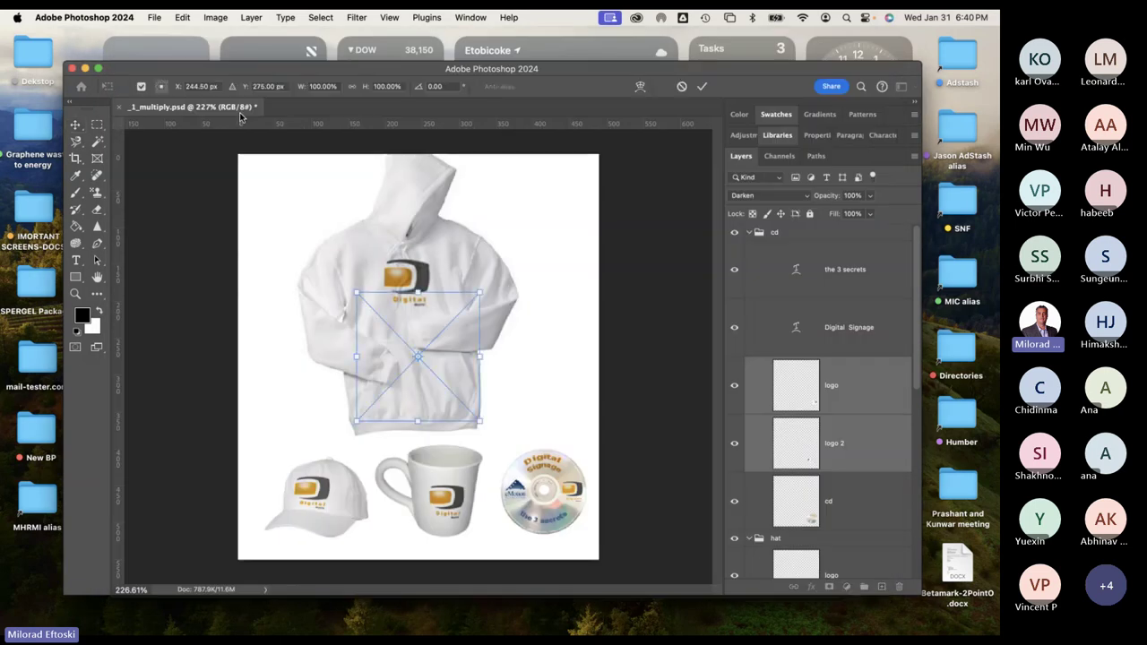
Commit the placed B logo and move it to the hoodie's upper left.
{"action": "key", "text": "Return"}
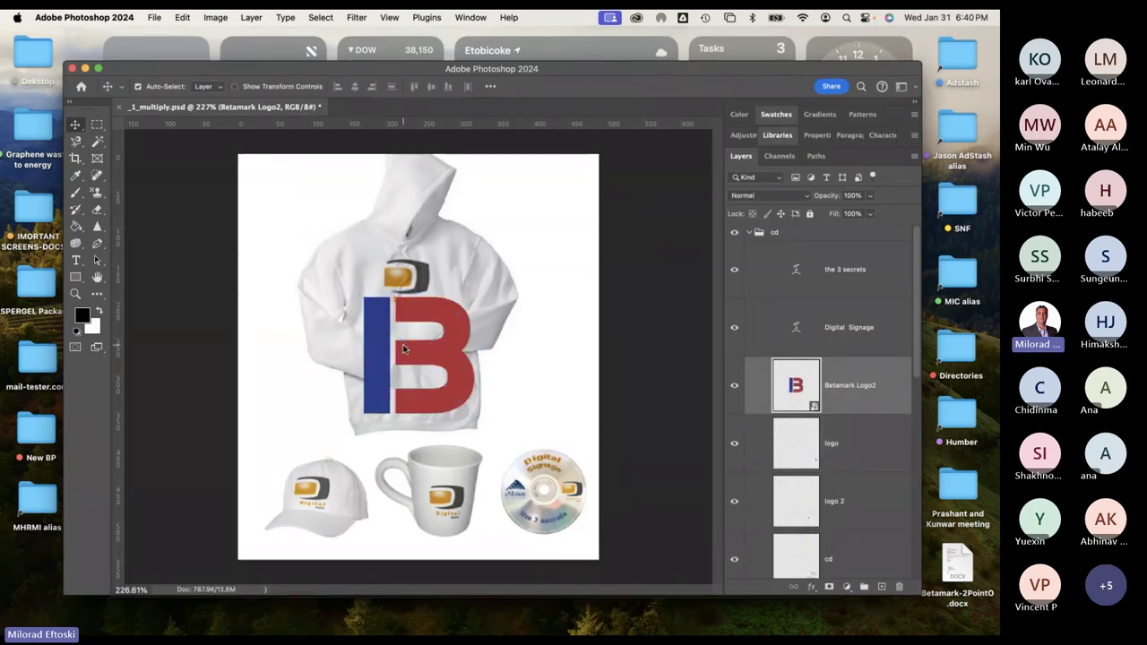
{"action": "left_click_drag", "start_coordinate": [416, 349], "coordinate": [310, 221]}
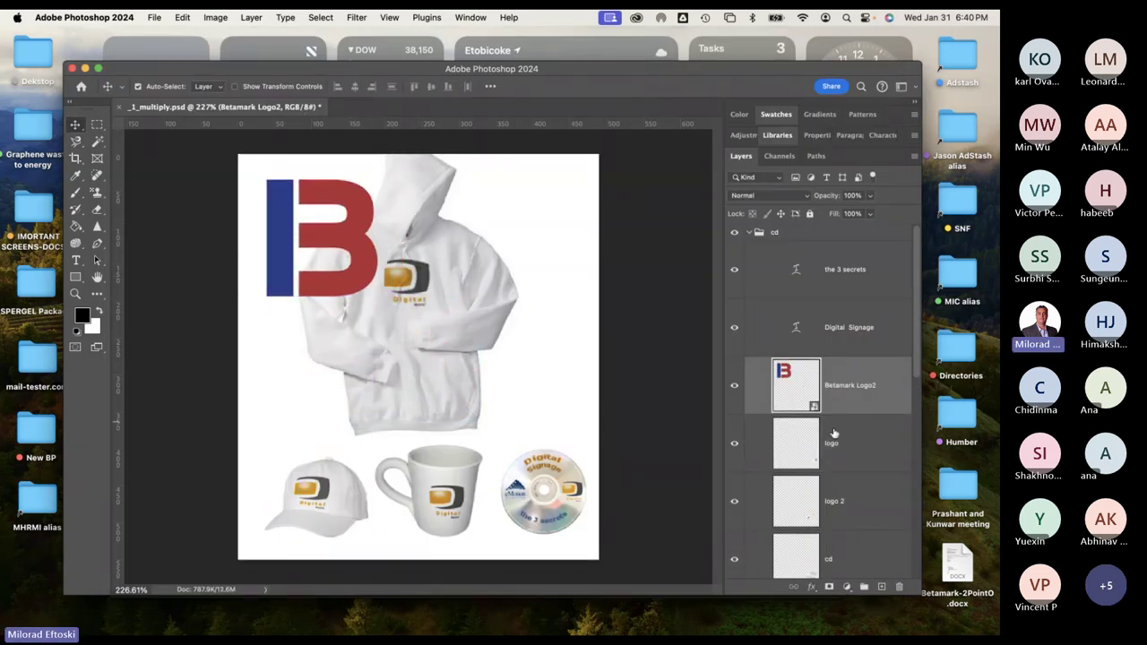
{"action": "left_click_drag", "start_coordinate": [369, 255], "coordinate": [363, 249]}
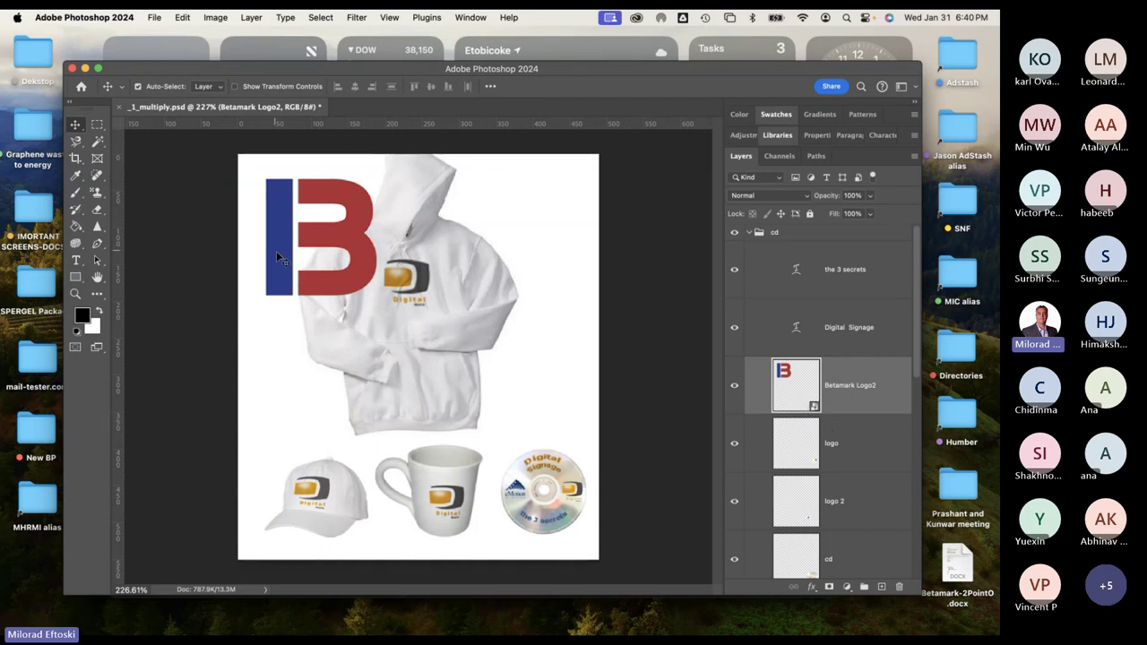
{"action": "mouse_move", "coordinate": [322, 294]}
{"action": "left_mouse_down"}
{"action": "mouse_move", "coordinate": [289, 310]}
{"action": "mouse_move", "coordinate": [322, 298]}
{"action": "left_mouse_up"}
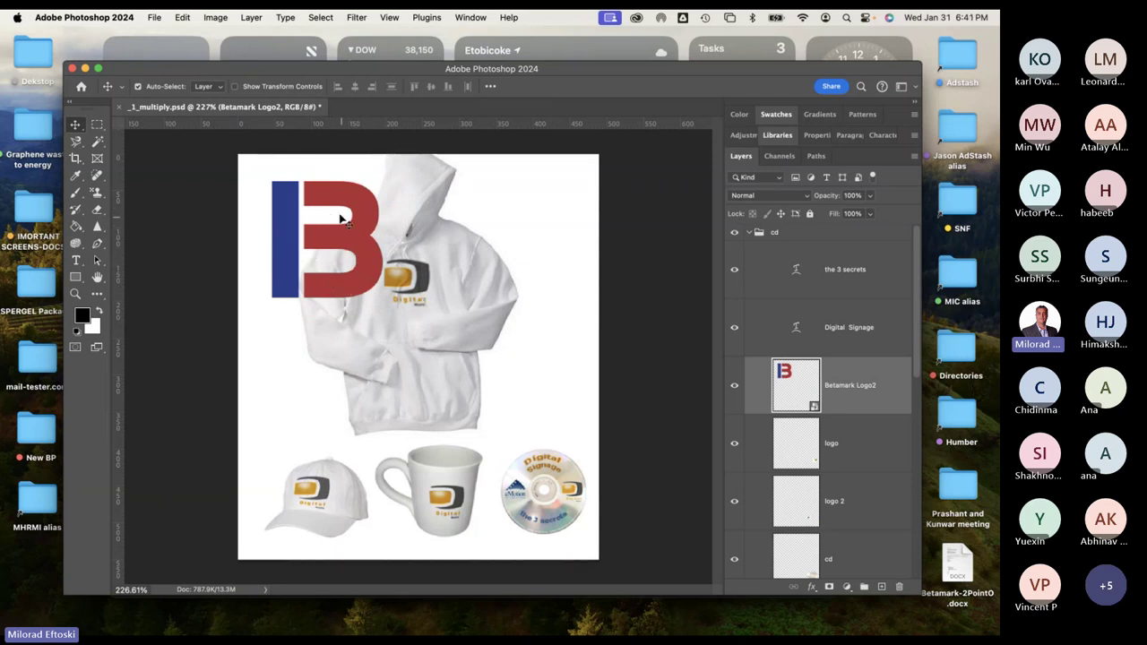
Rasterize the Betamark Logo2 layer from its right-click menu.
{"action": "right_click", "coordinate": [843, 400]}
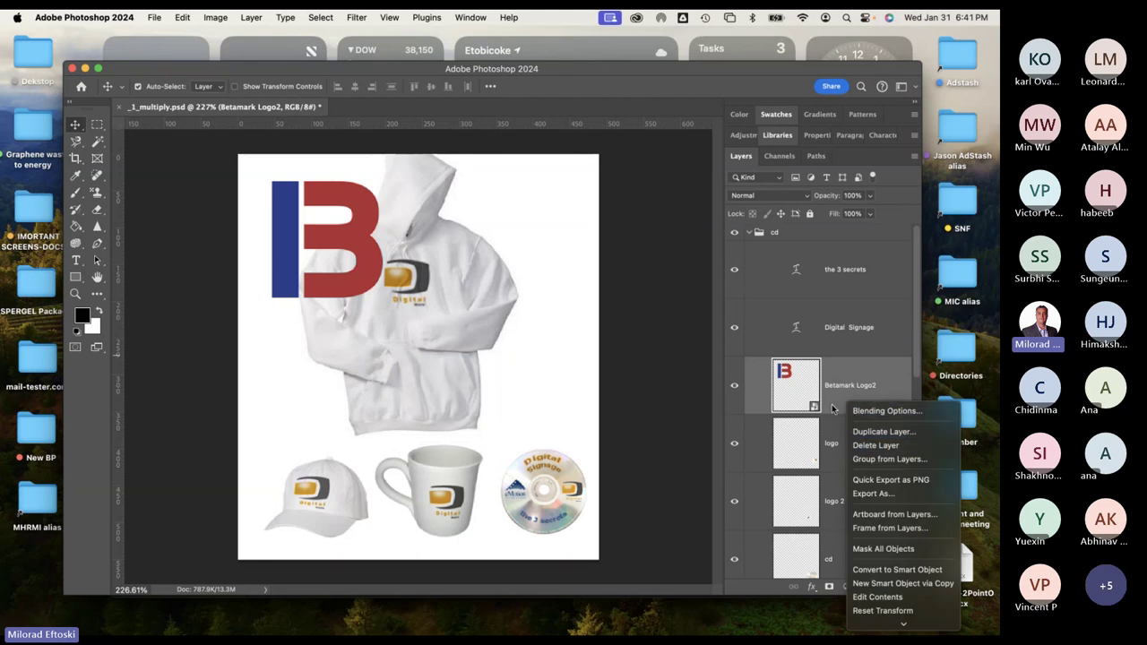
{"action": "left_click", "coordinate": [871, 403]}
{"action": "right_click", "coordinate": [865, 401]}
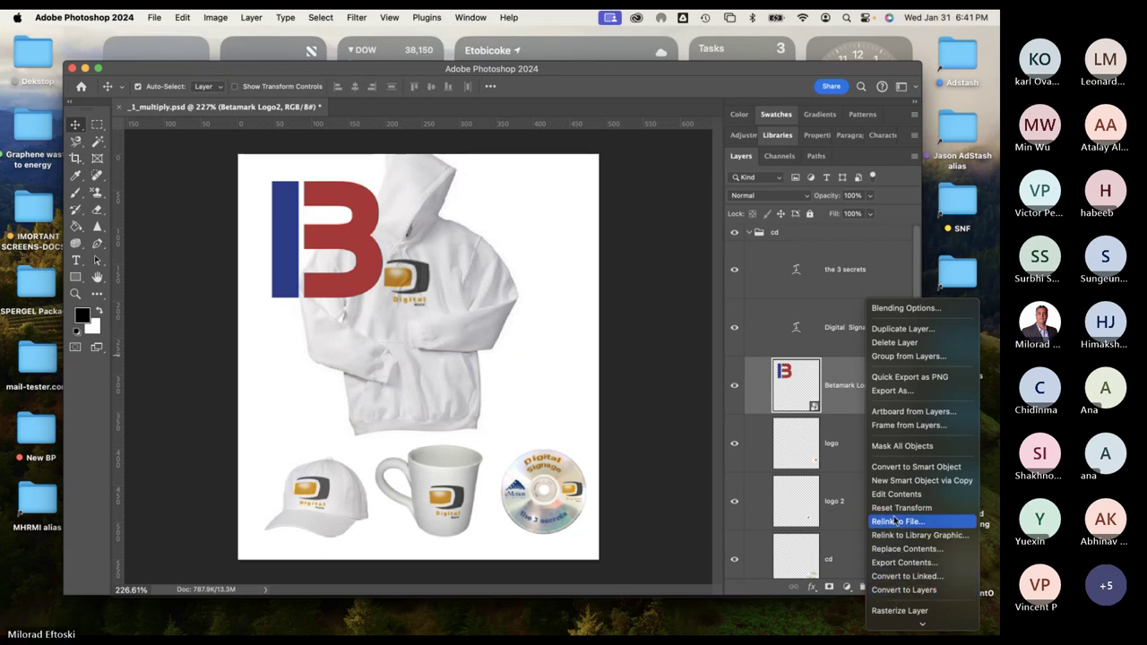
{"action": "scroll", "coordinate": [911, 612], "scroll_direction": "down", "scroll_amount": 3}
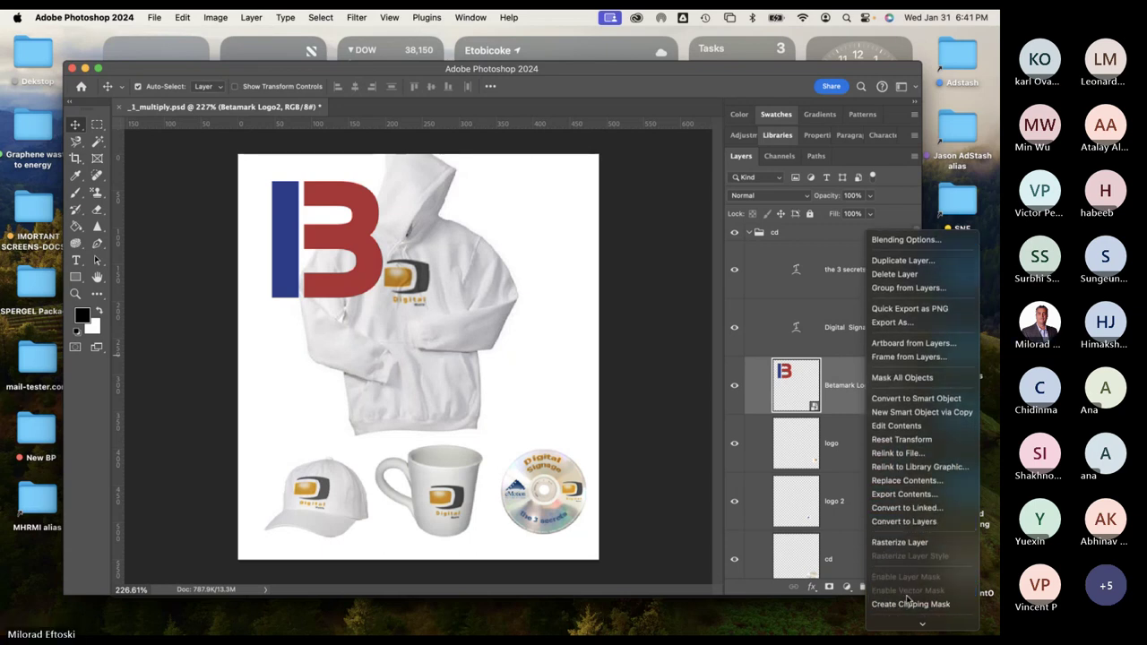
{"action": "left_click", "coordinate": [900, 542]}
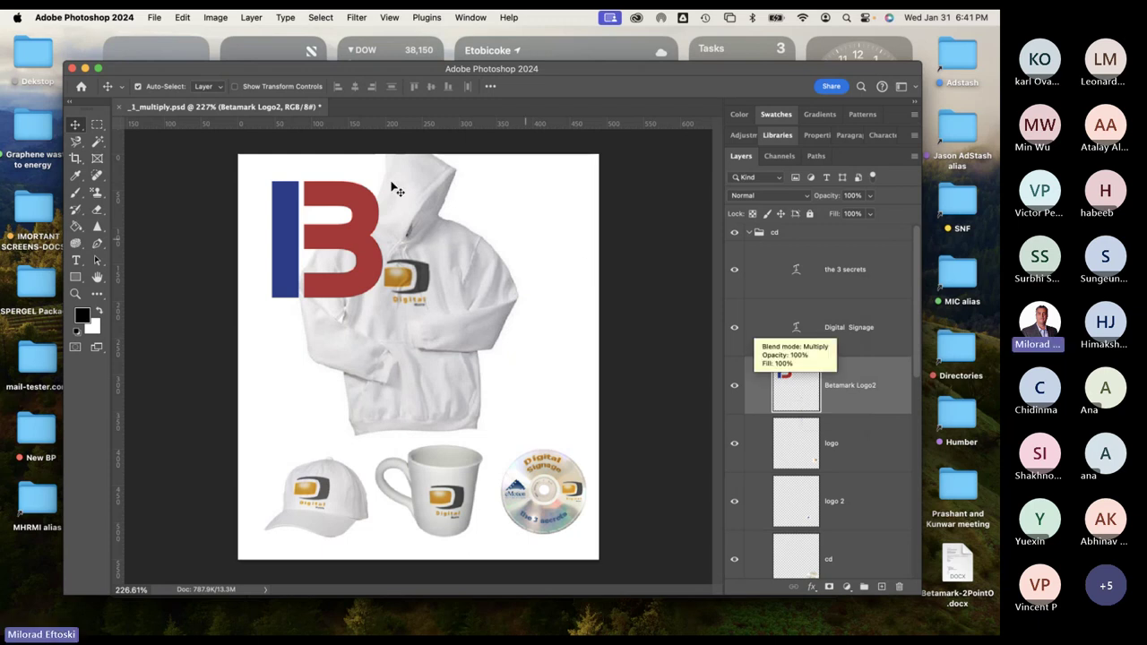
Nudge the B logo left and select its red half with the Magic Wand.
{"action": "left_click_drag", "start_coordinate": [345, 237], "coordinate": [330, 234]}
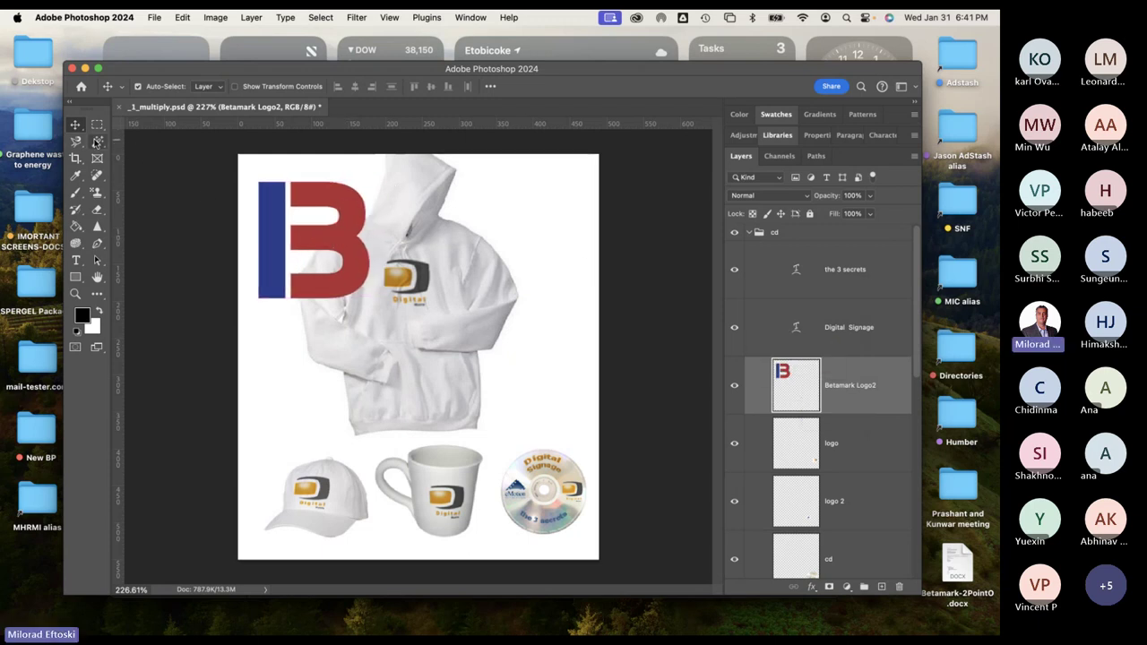
{"action": "left_click", "coordinate": [97, 141]}
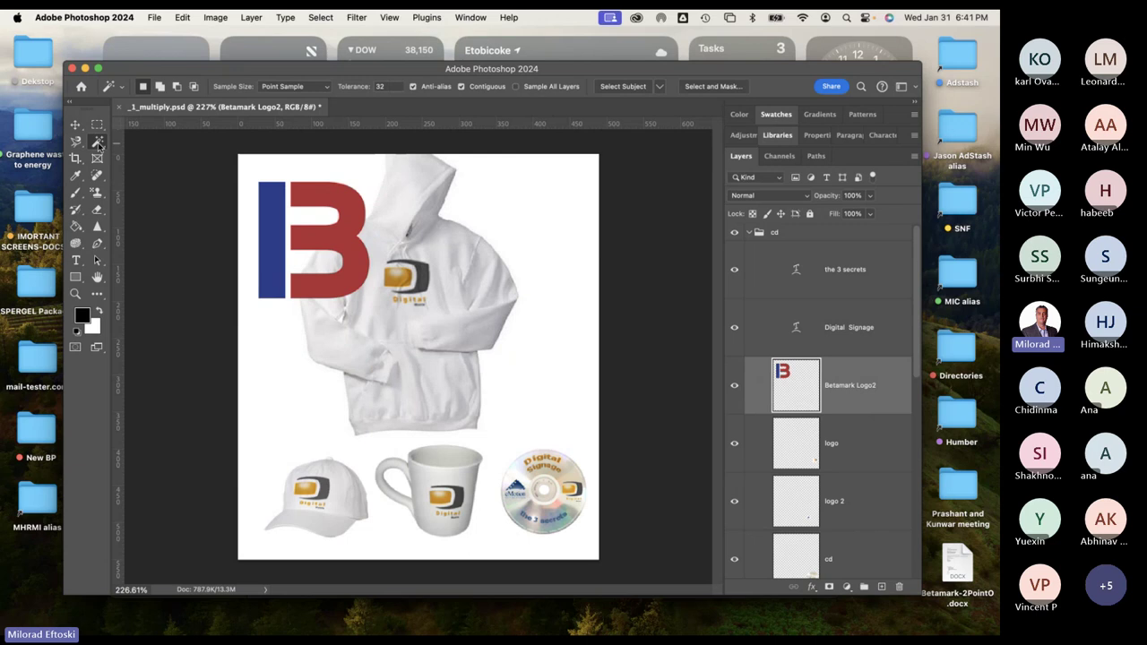
{"action": "left_click", "coordinate": [358, 254]}
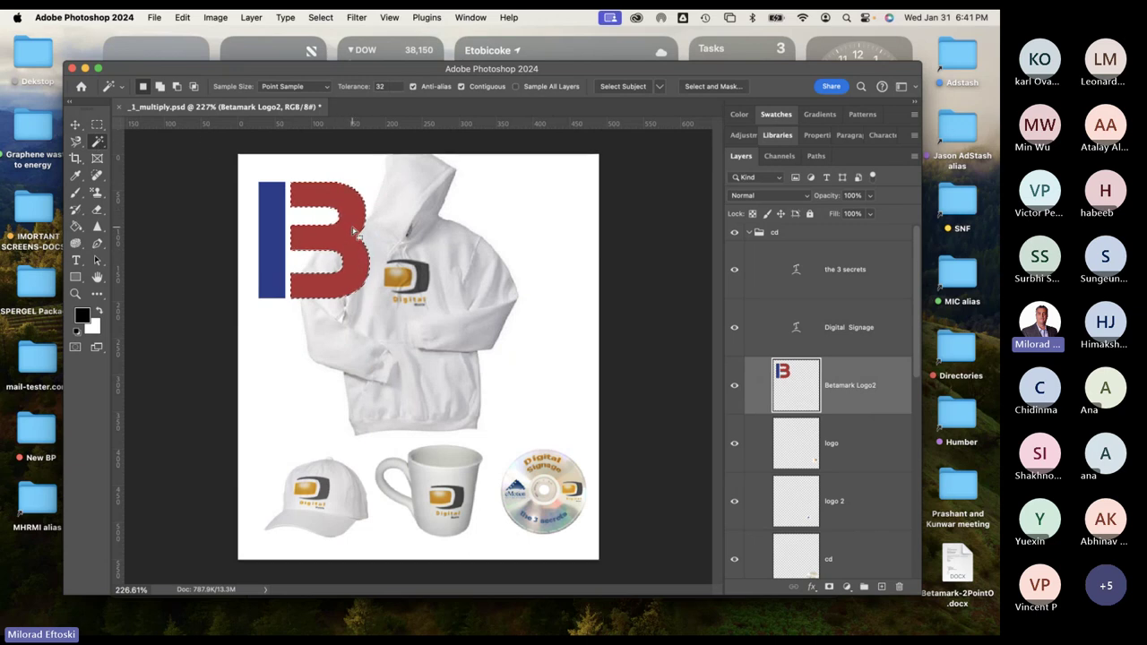
Fill the red selection with a green foreground colour and deselect.
{"action": "left_click", "coordinate": [85, 320]}
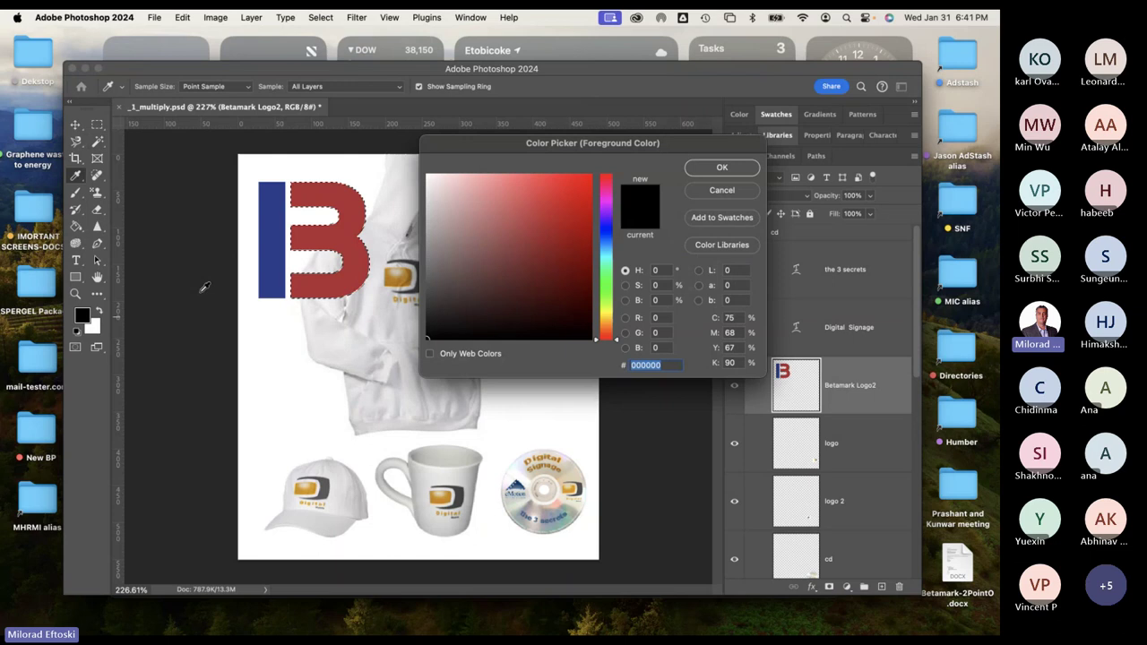
{"action": "left_click", "coordinate": [605, 294]}
{"action": "left_click", "coordinate": [575, 229]}
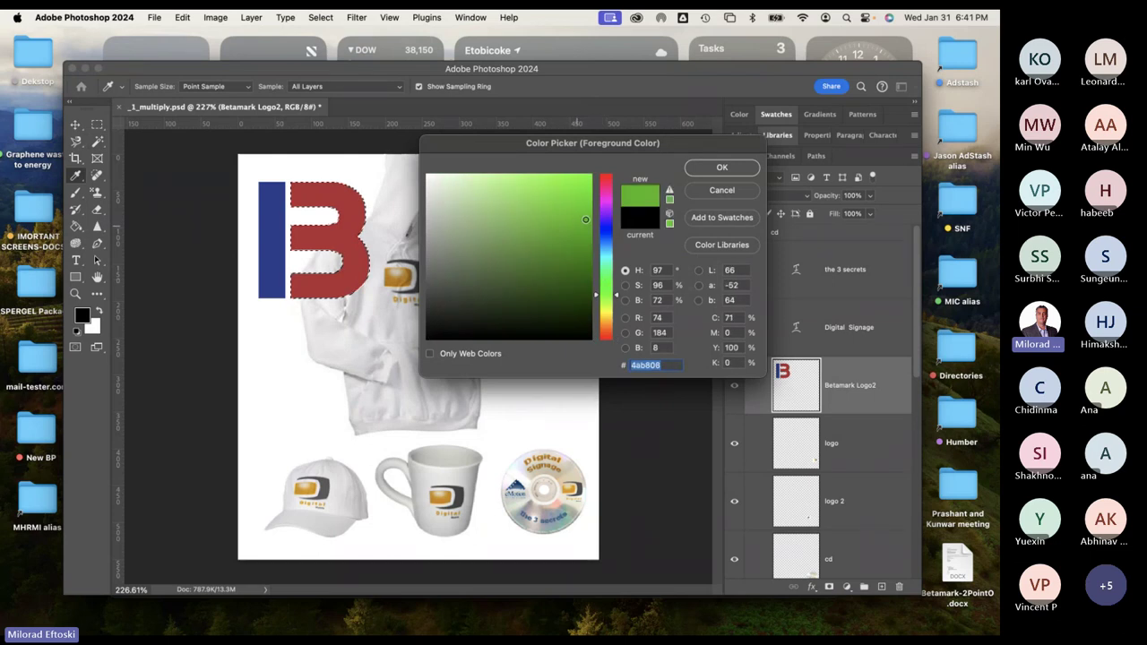
{"action": "left_click", "coordinate": [721, 168]}
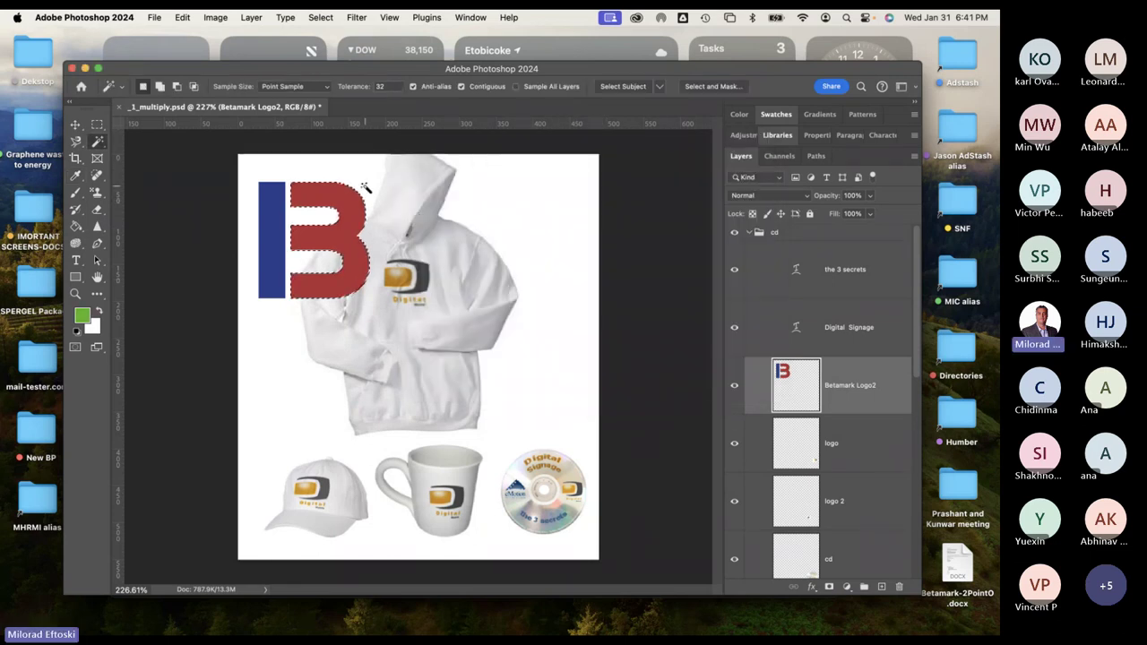
{"action": "key", "text": "alt+BackSpace"}
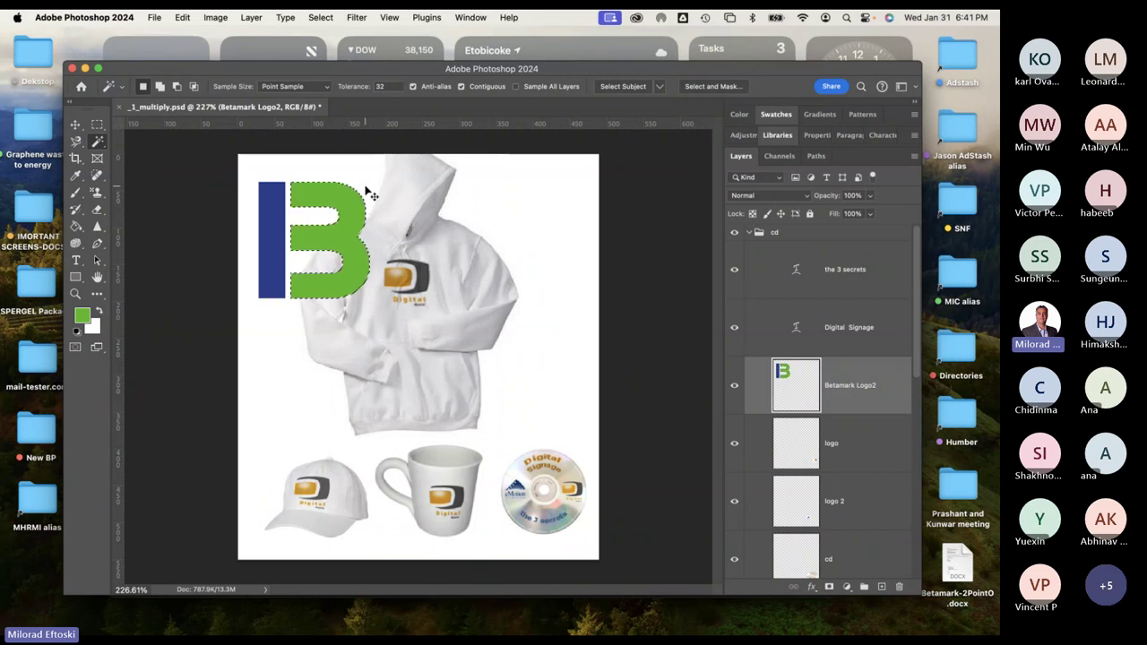
{"action": "key", "text": "super+d"}
{"action": "key", "text": "super+equal"}
{"action": "key", "text": "super+minus"}
{"action": "key", "text": "super+minus"}
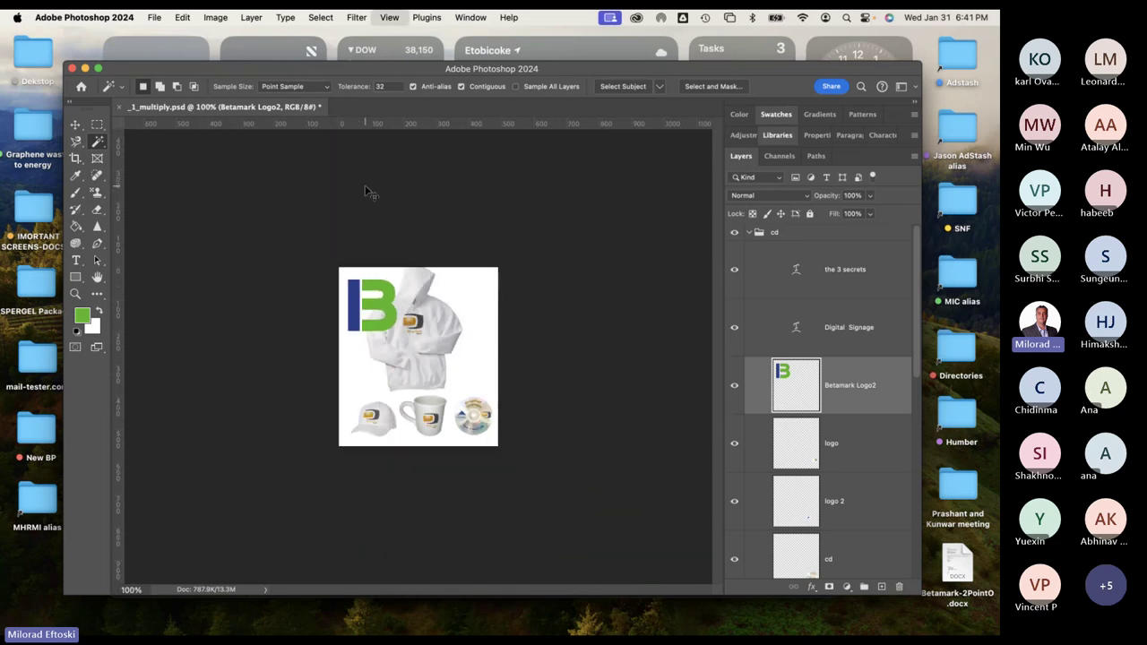
{"action": "key", "text": "super+equal"}
{"action": "key", "text": "super+equal"}
{"action": "key", "text": "super+minus"}
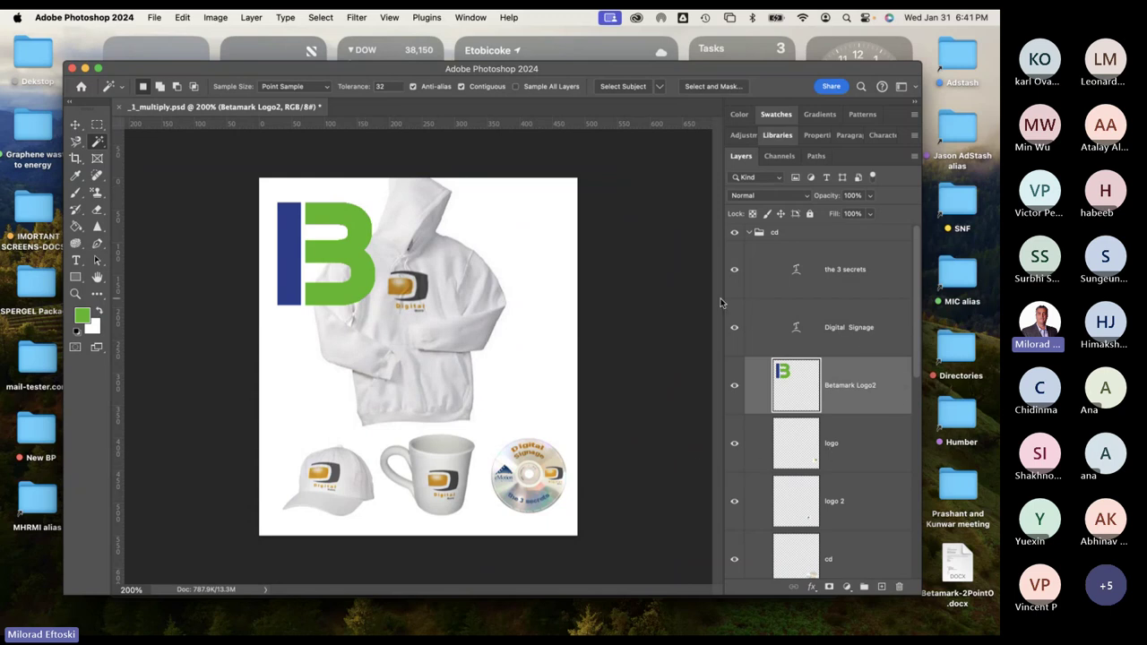
{"action": "left_click_drag", "start_coordinate": [724, 302], "coordinate": [679, 303]}
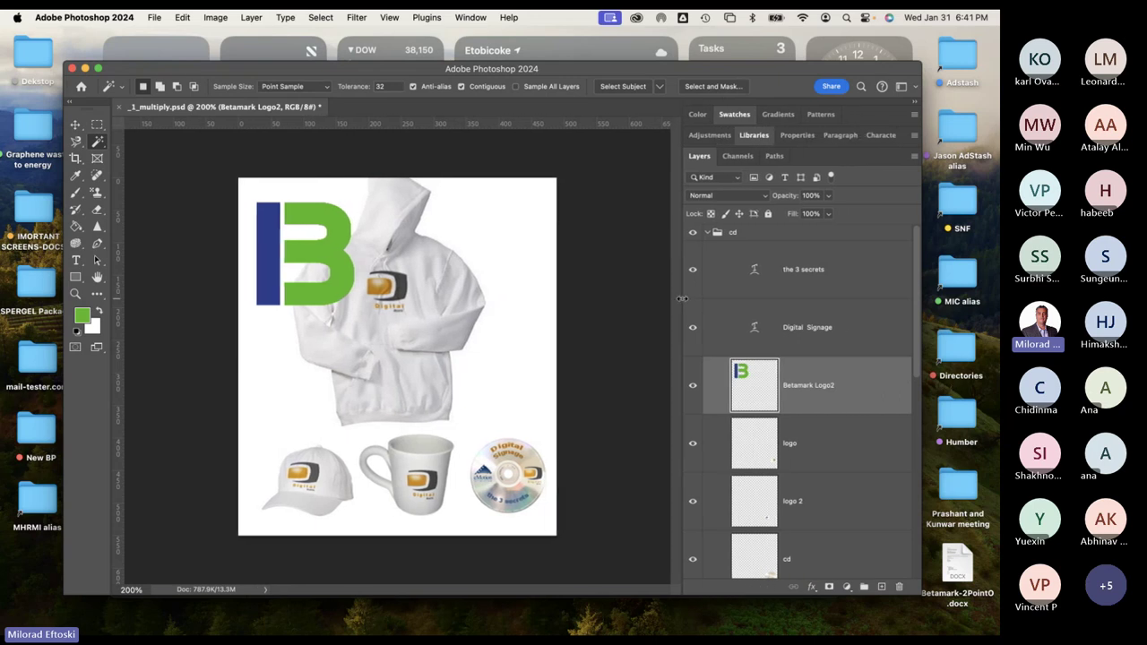
{"action": "left_click", "coordinate": [75, 124]}
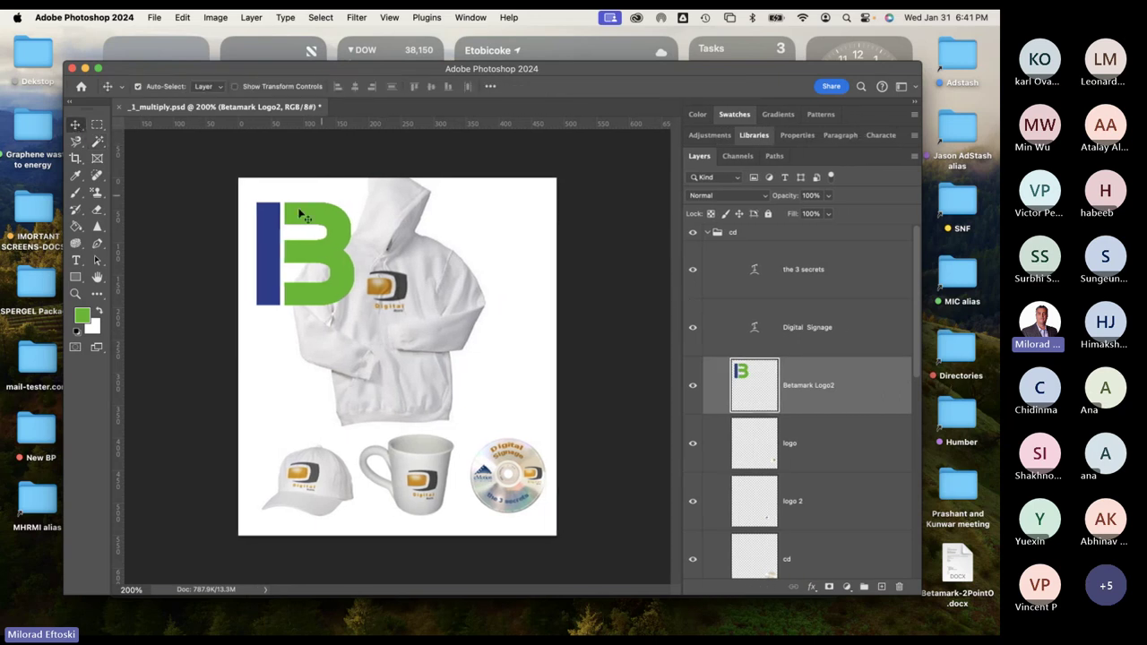
Save and close _1_multiply.psd, then select the three PSDs in the Finder folder.
{"action": "left_click", "coordinate": [118, 106]}
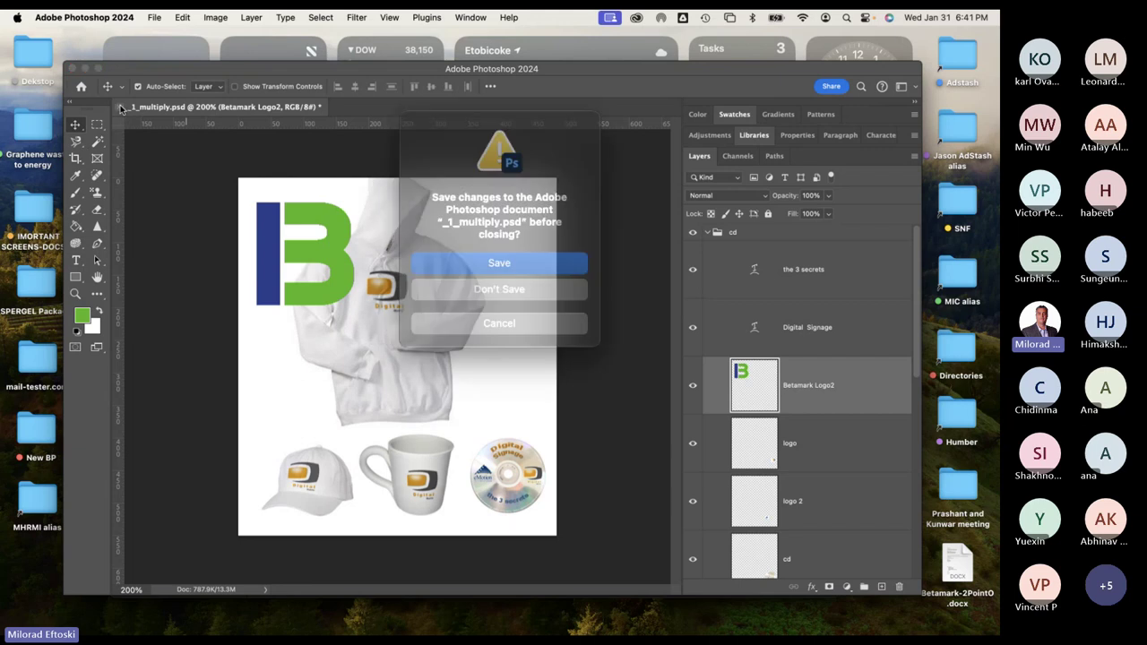
{"action": "left_click", "coordinate": [465, 257]}
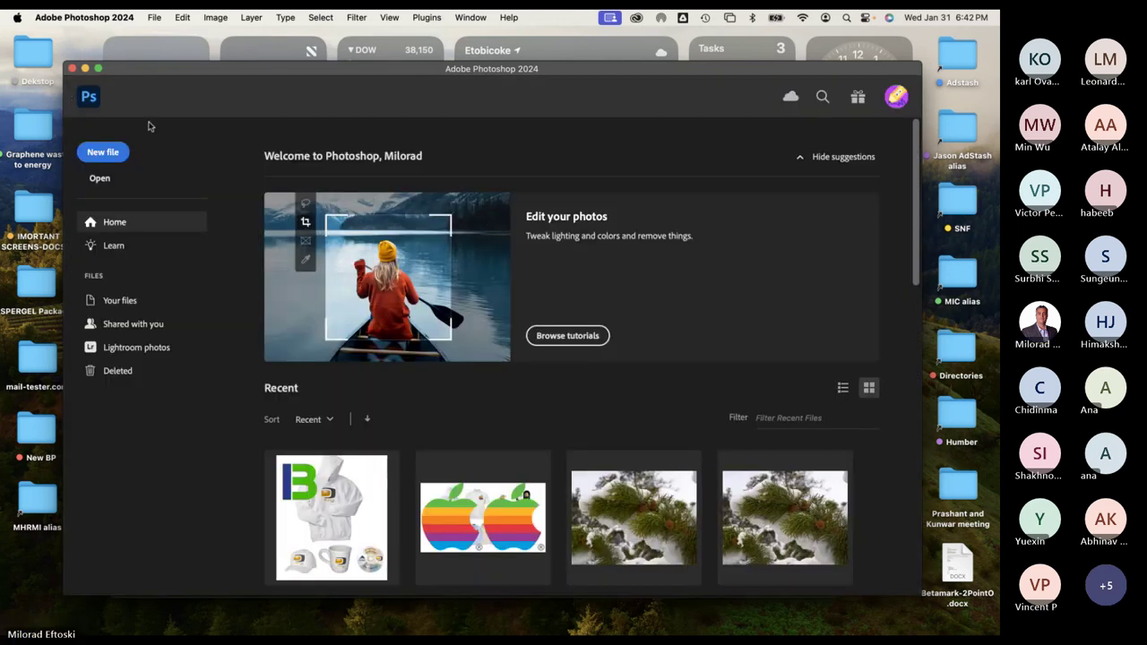
{"action": "left_click", "coordinate": [85, 69]}
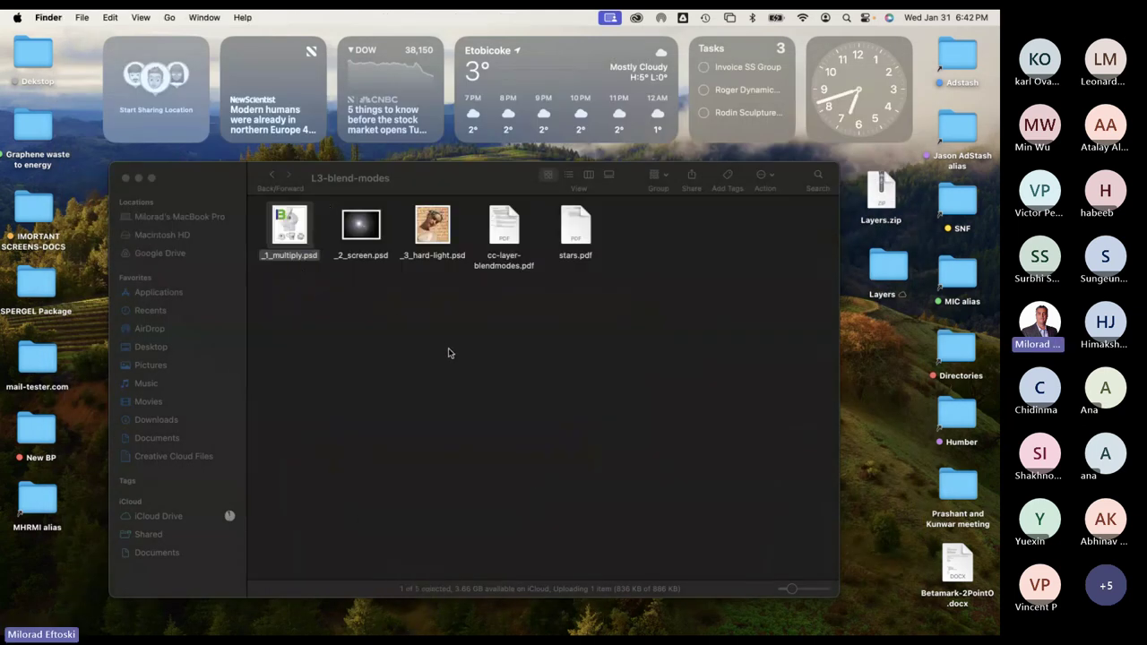
{"action": "left_click_drag", "start_coordinate": [428, 278], "coordinate": [308, 229]}
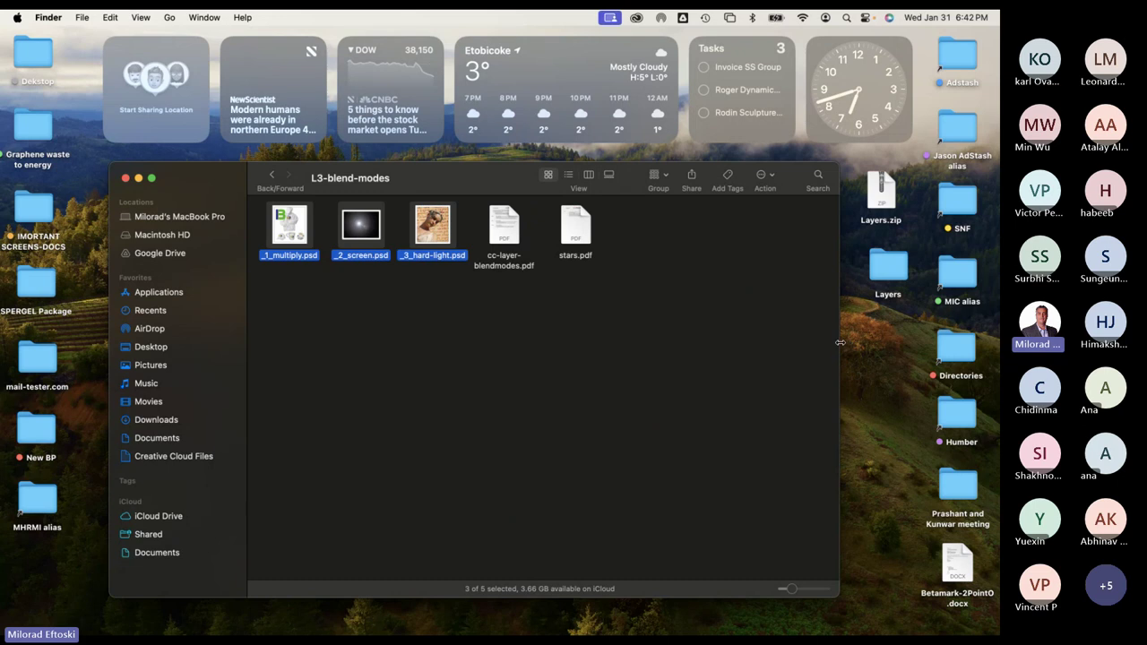
{"action": "left_click_drag", "start_coordinate": [838, 342], "coordinate": [819, 342]}
Quick Look cc-layer-blendmodes.pdf and highlight its Hard Light and Multiply headings.
{"action": "left_click", "coordinate": [515, 237]}
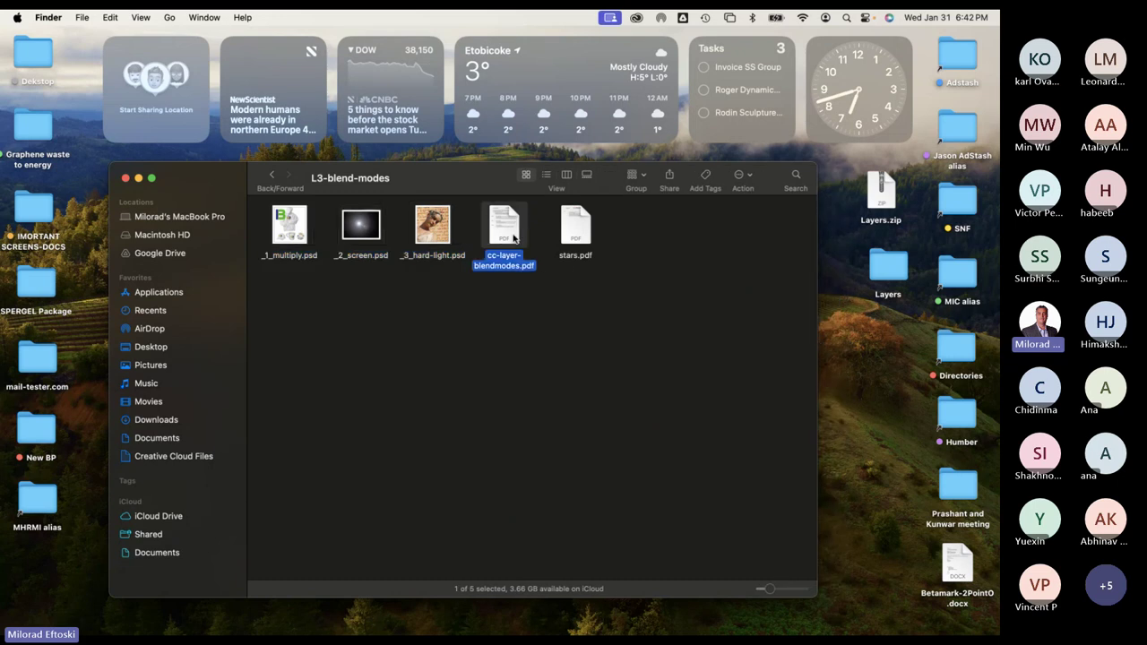
{"action": "key", "text": "space"}
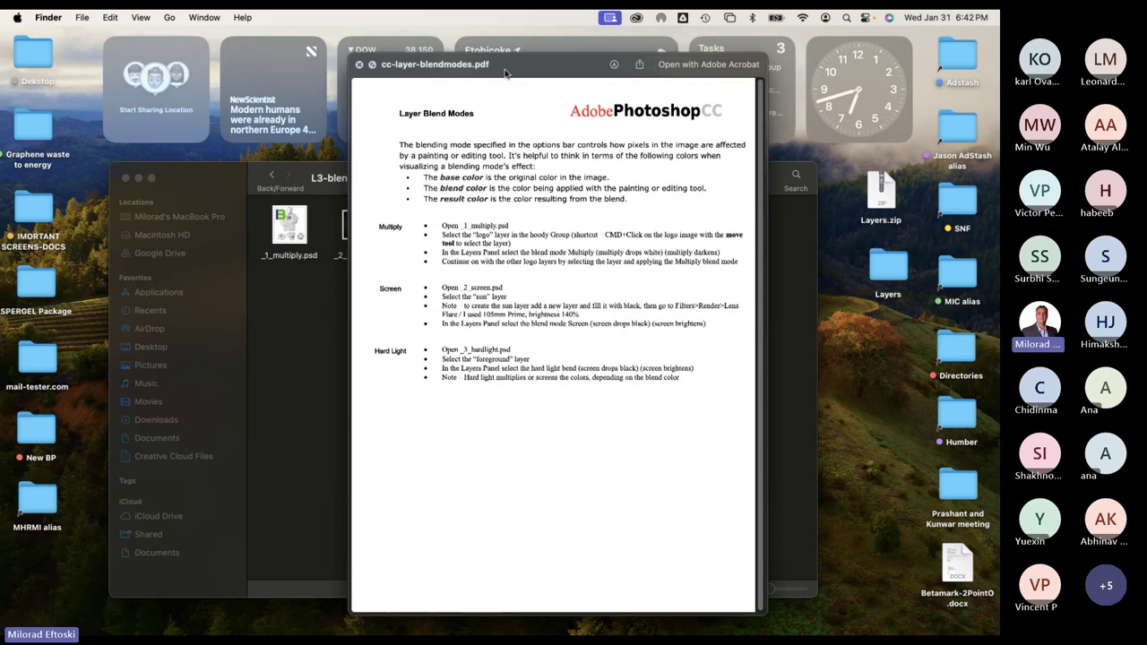
{"action": "left_click_drag", "start_coordinate": [494, 77], "coordinate": [632, 79]}
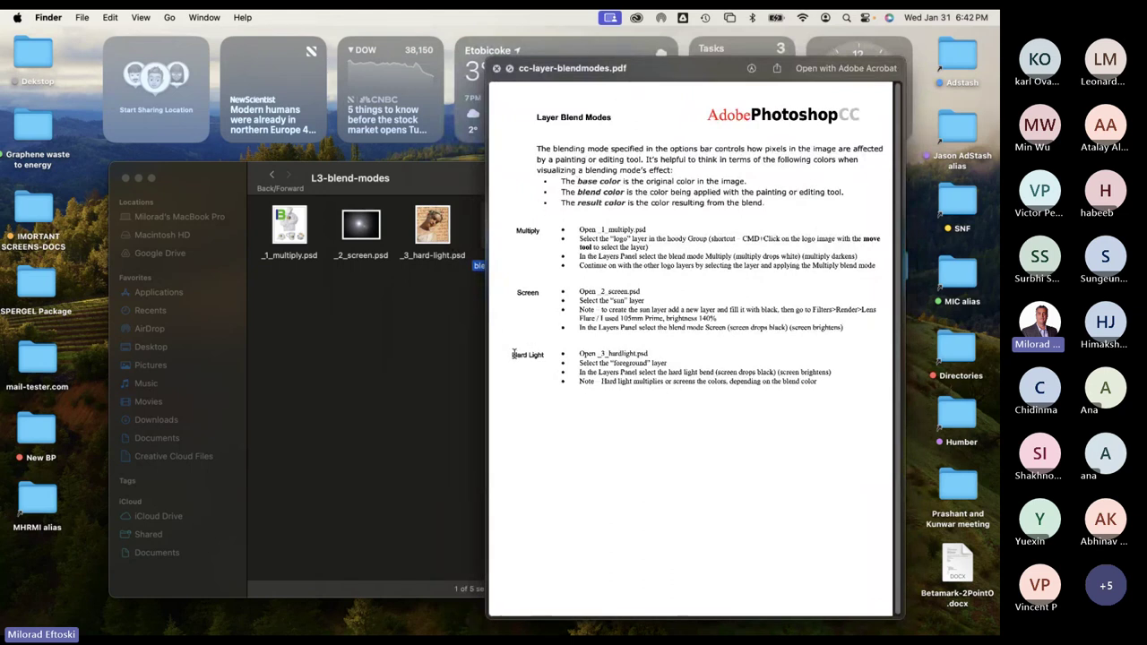
{"action": "left_click_drag", "start_coordinate": [512, 355], "coordinate": [554, 365]}
{"action": "mouse_move", "coordinate": [532, 232]}
{"action": "left_mouse_down"}
{"action": "mouse_move", "coordinate": [516, 235]}
{"action": "mouse_move", "coordinate": [552, 234]}
{"action": "mouse_move", "coordinate": [517, 240]}
{"action": "left_mouse_up"}
{"action": "left_click_drag", "start_coordinate": [656, 80], "coordinate": [642, 80]}
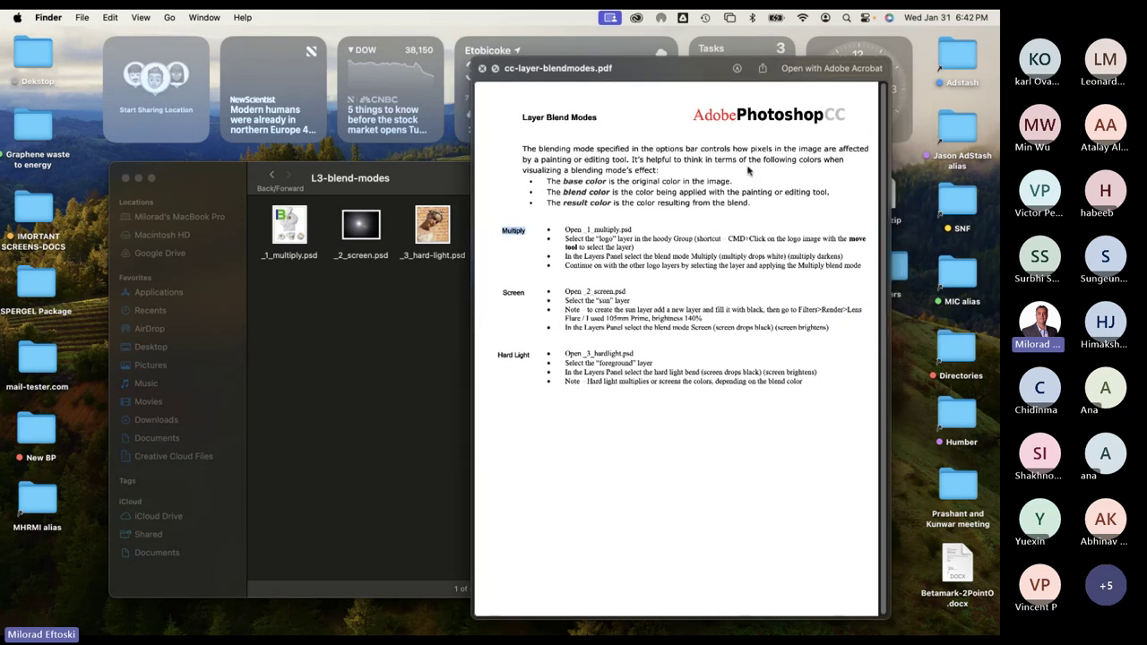
{"action": "left_click_drag", "start_coordinate": [902, 273], "coordinate": [905, 274]}
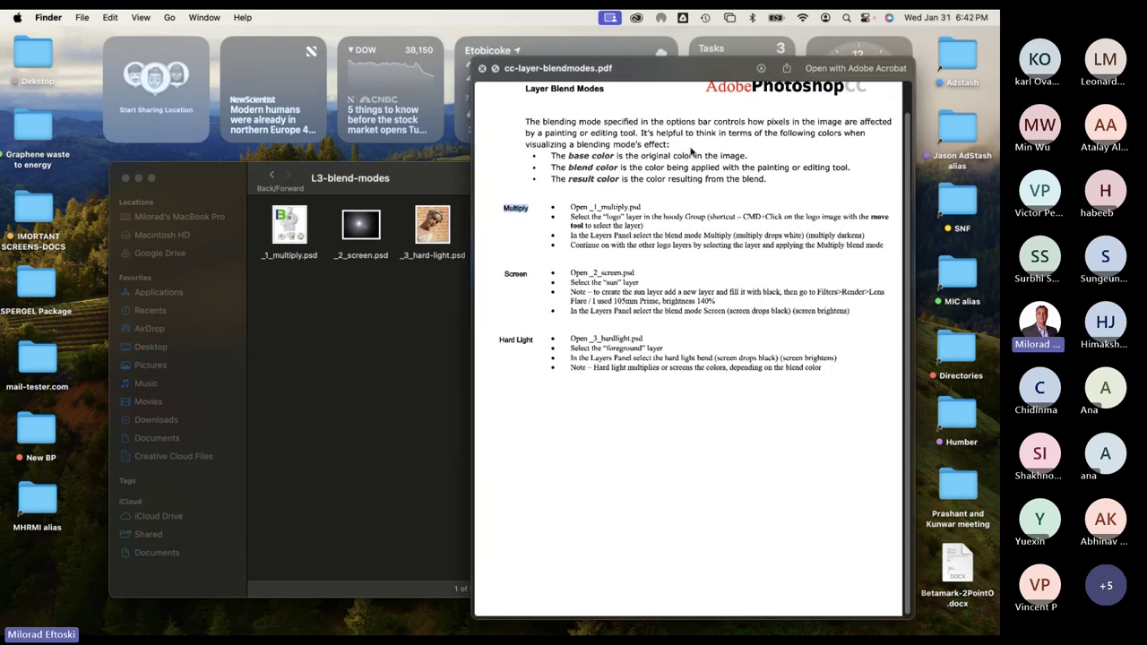
Highlight the blend color and result color definition lines in the PDF.
{"action": "scroll", "coordinate": [592, 155], "scroll_direction": "up", "scroll_amount": 2}
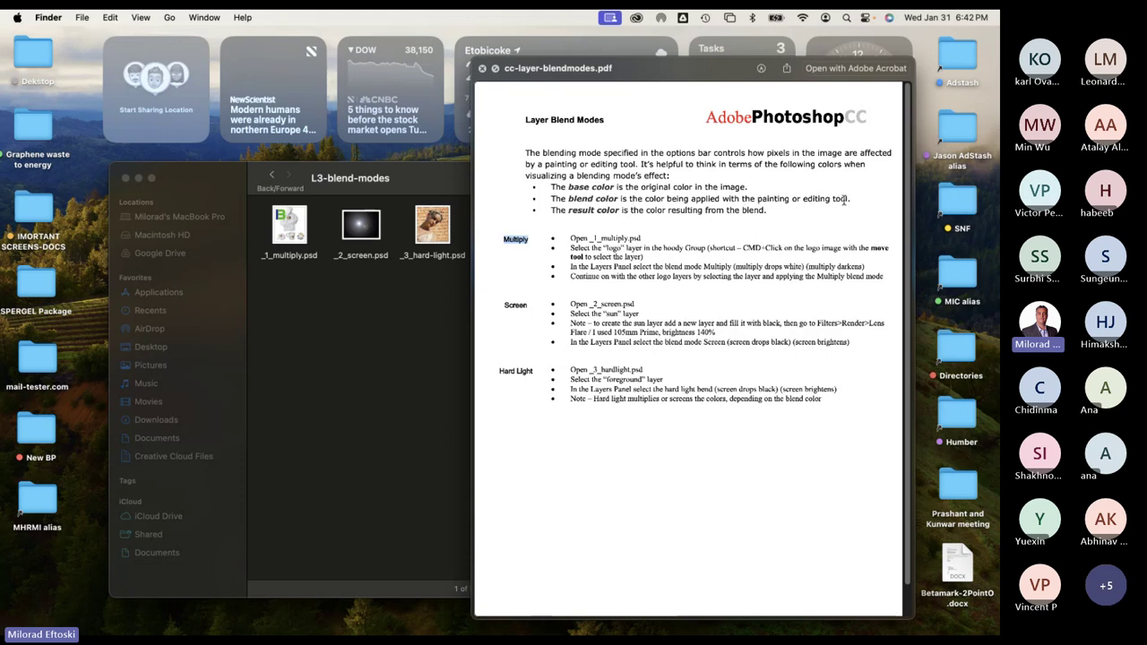
{"action": "triple_click", "coordinate": [769, 198]}
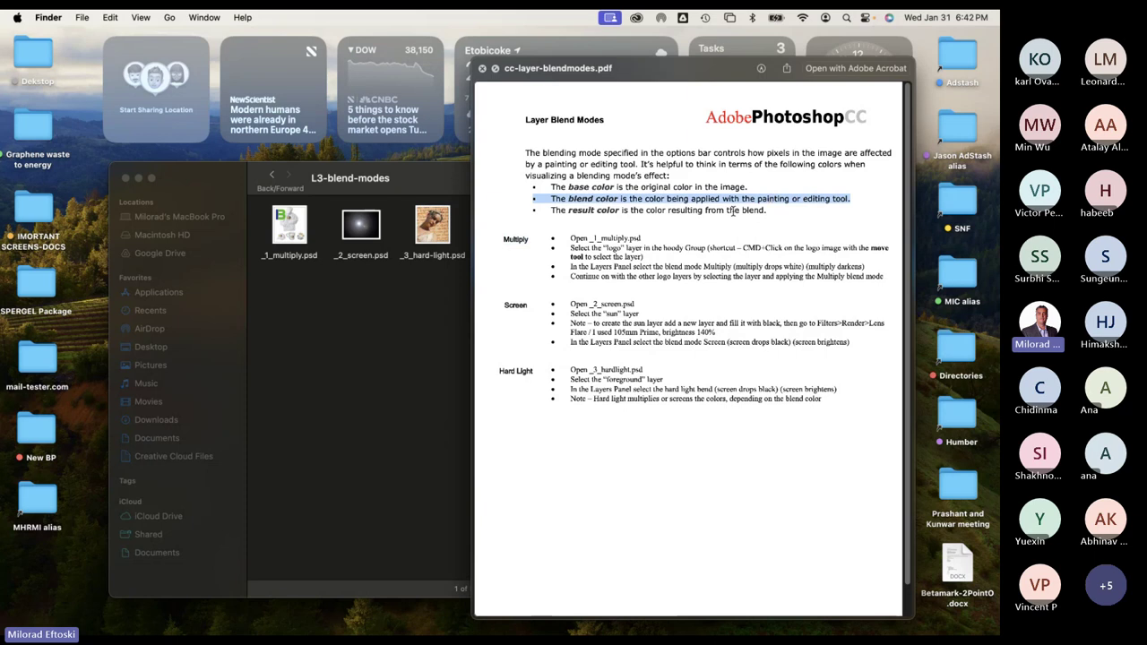
{"action": "triple_click", "coordinate": [583, 209]}
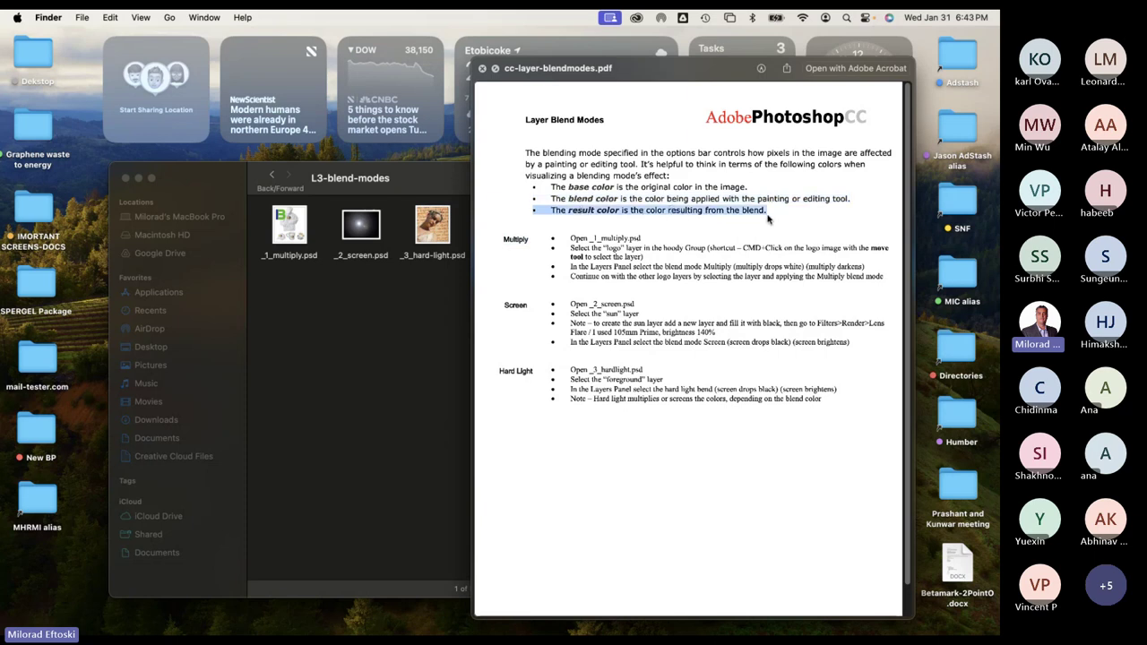
{"action": "left_click", "coordinate": [735, 198]}
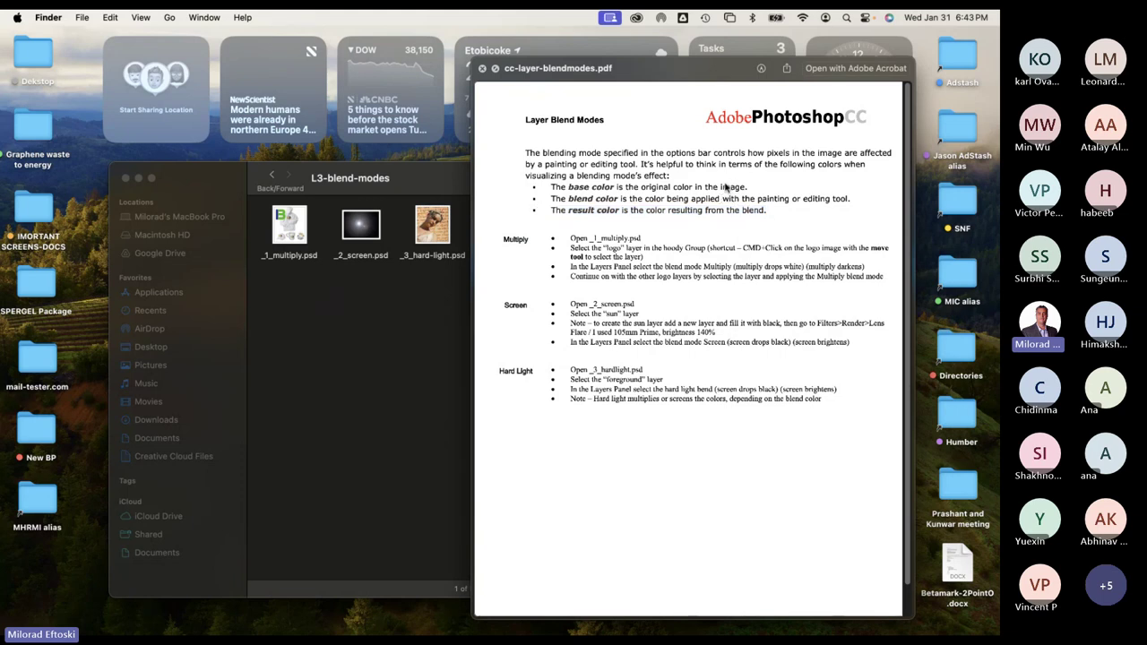
{"action": "triple_click", "coordinate": [692, 210]}
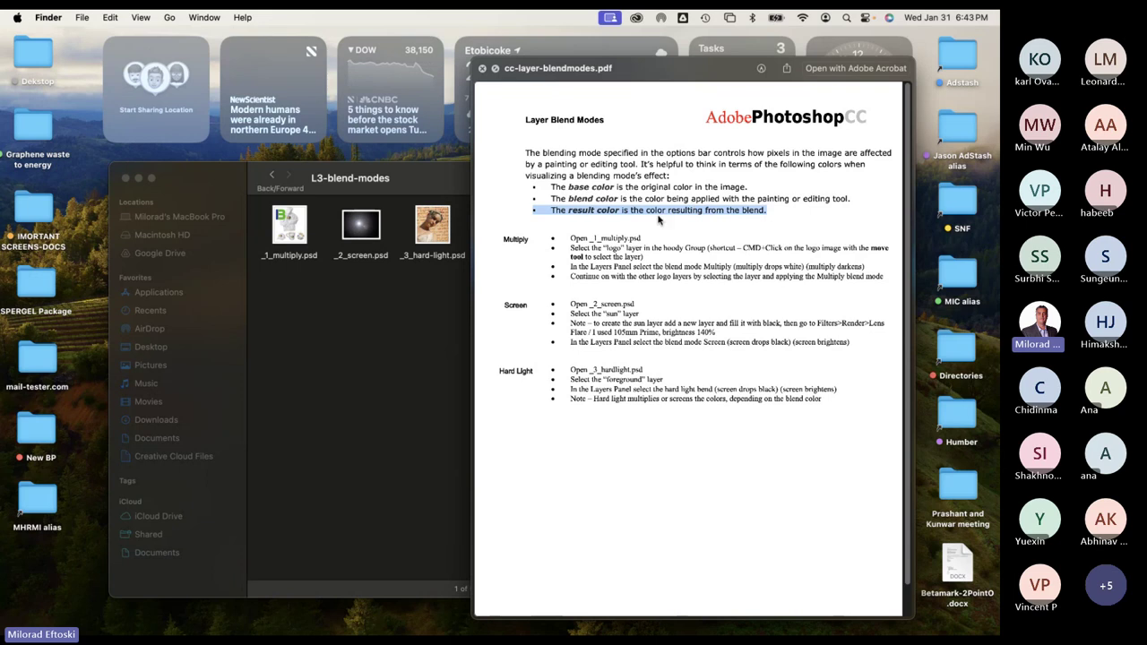
{"action": "left_click", "coordinate": [690, 210]}
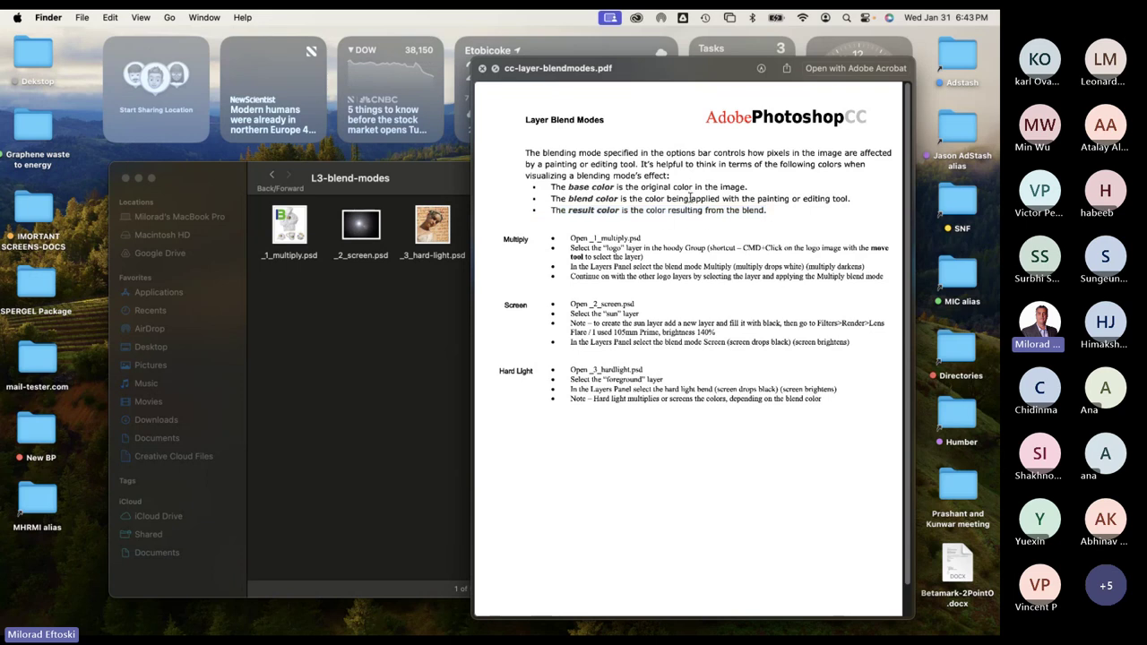
{"action": "mouse_move", "coordinate": [571, 239]}
{"action": "left_mouse_down"}
{"action": "mouse_move", "coordinate": [722, 283]}
{"action": "mouse_move", "coordinate": [562, 240]}
{"action": "left_mouse_up"}
{"action": "left_click", "coordinate": [578, 235]}
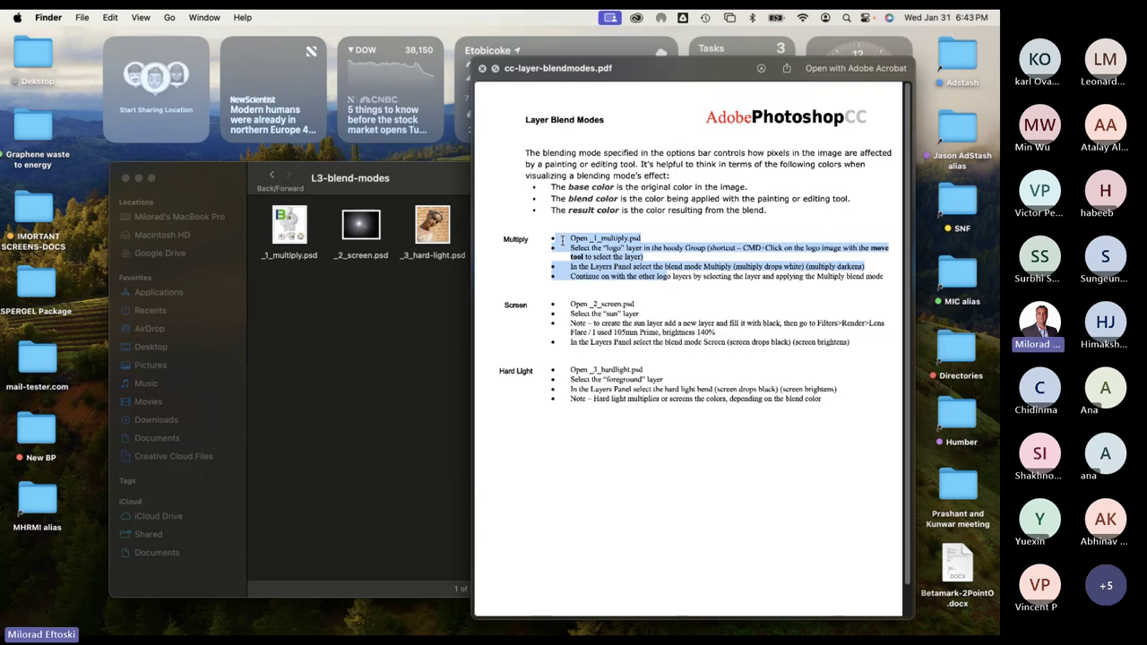
{"action": "double_click", "coordinate": [513, 306]}
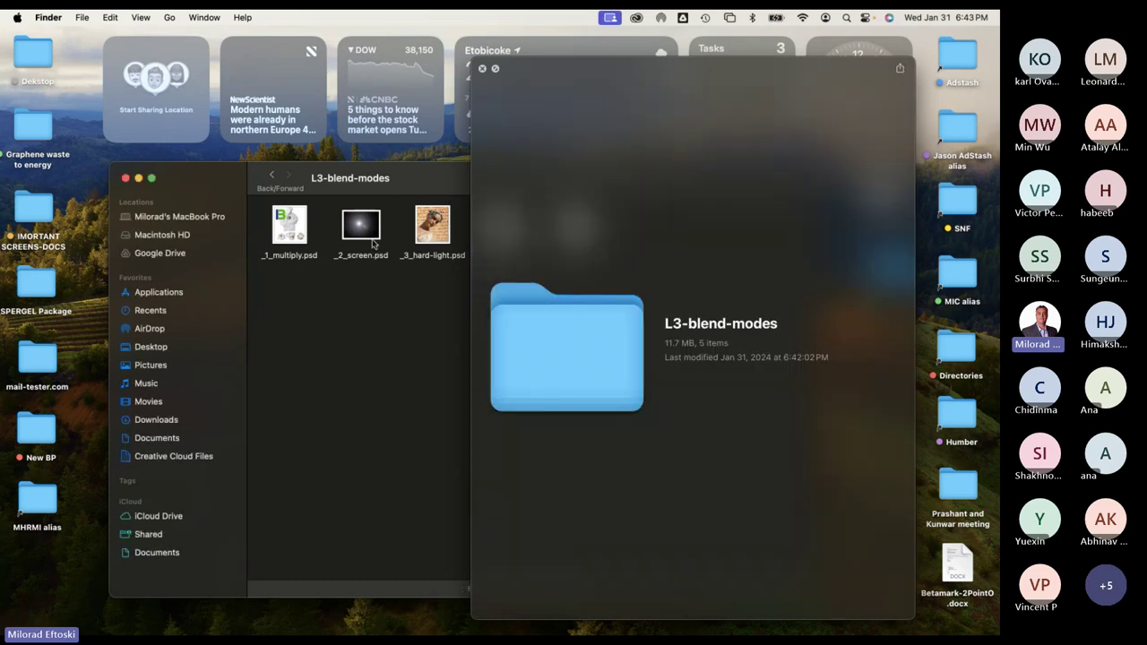
Open _2_screen.psd in Photoshop from the L3-blend-modes folder.
{"action": "left_click", "coordinate": [358, 228]}
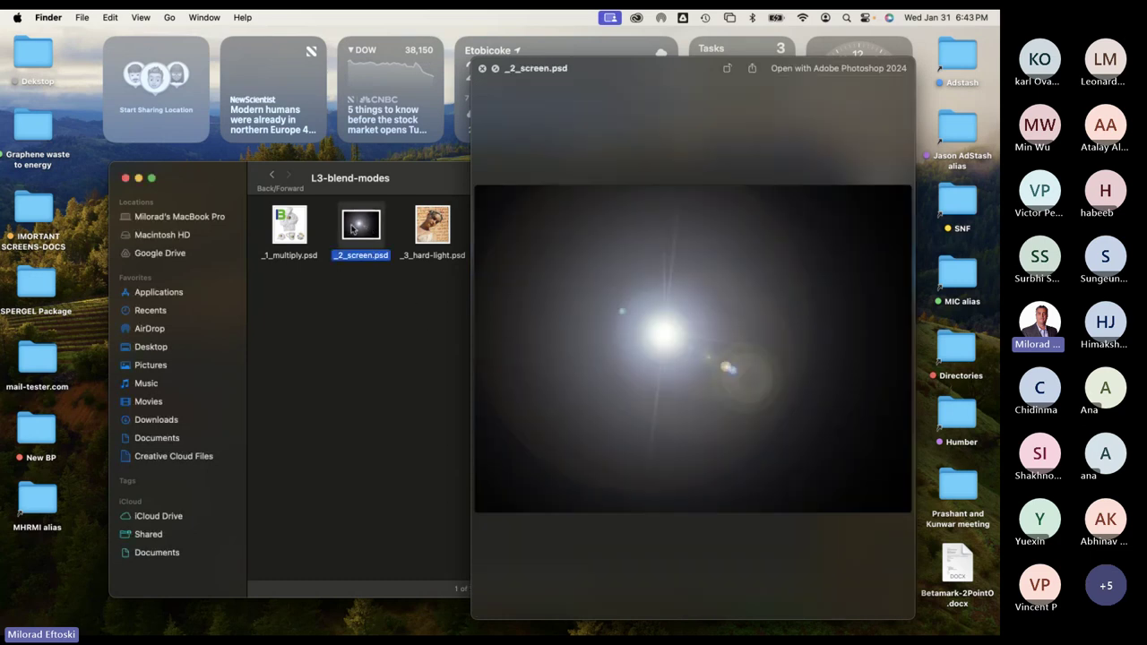
{"action": "double_click", "coordinate": [358, 226]}
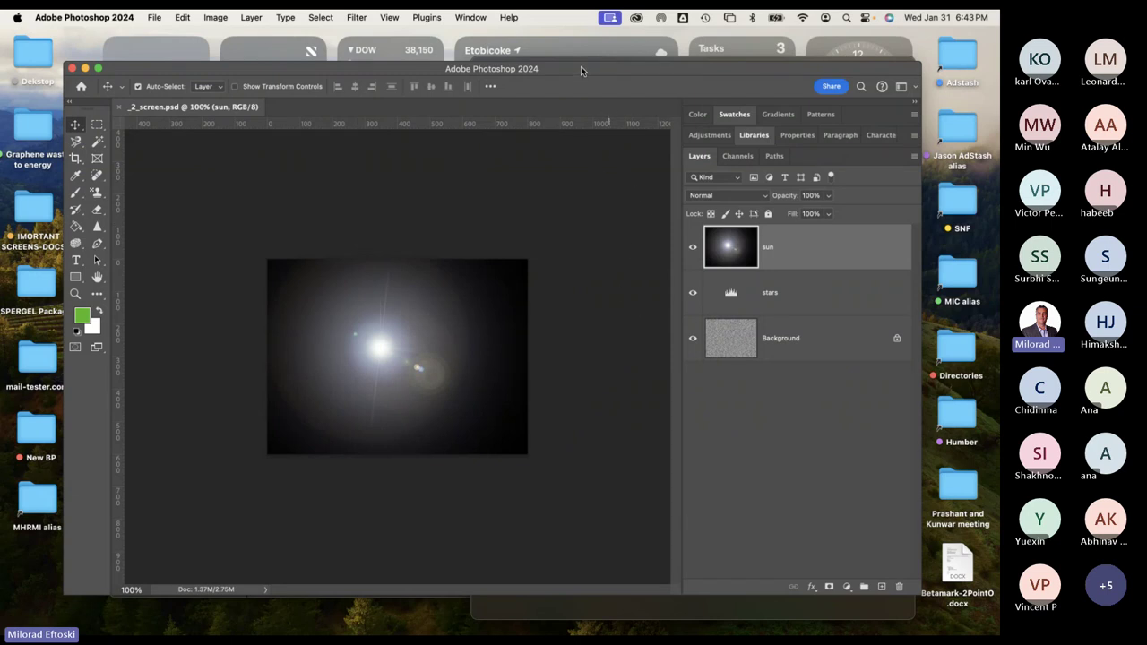
{"action": "left_click_drag", "start_coordinate": [580, 67], "coordinate": [556, 272]}
{"action": "left_click", "coordinate": [550, 242]}
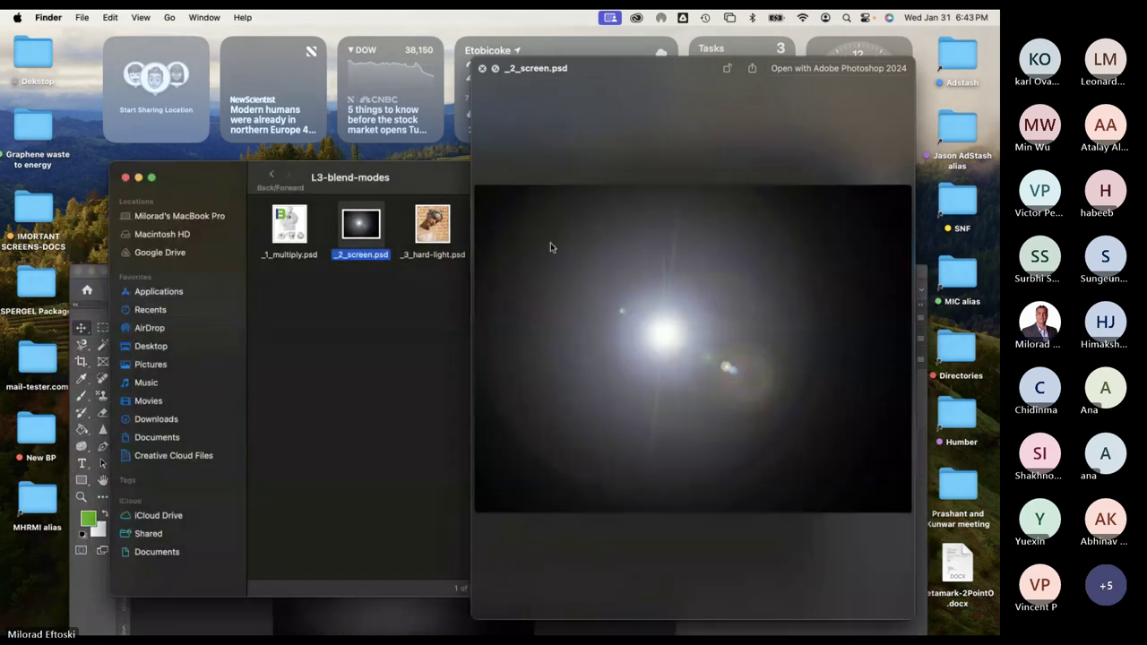
{"action": "left_click", "coordinate": [462, 357]}
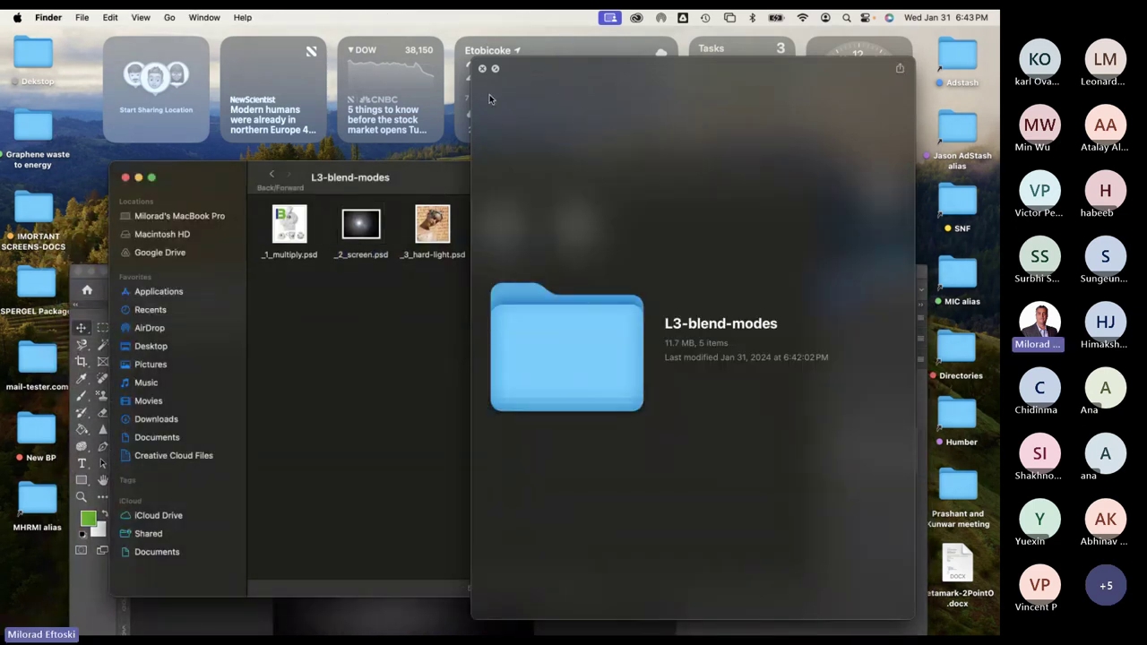
Preview the stars.pdf instructions in Quick Look, then close them.
{"action": "key", "text": "space"}
{"action": "left_click", "coordinate": [577, 219]}
{"action": "key", "text": "space"}
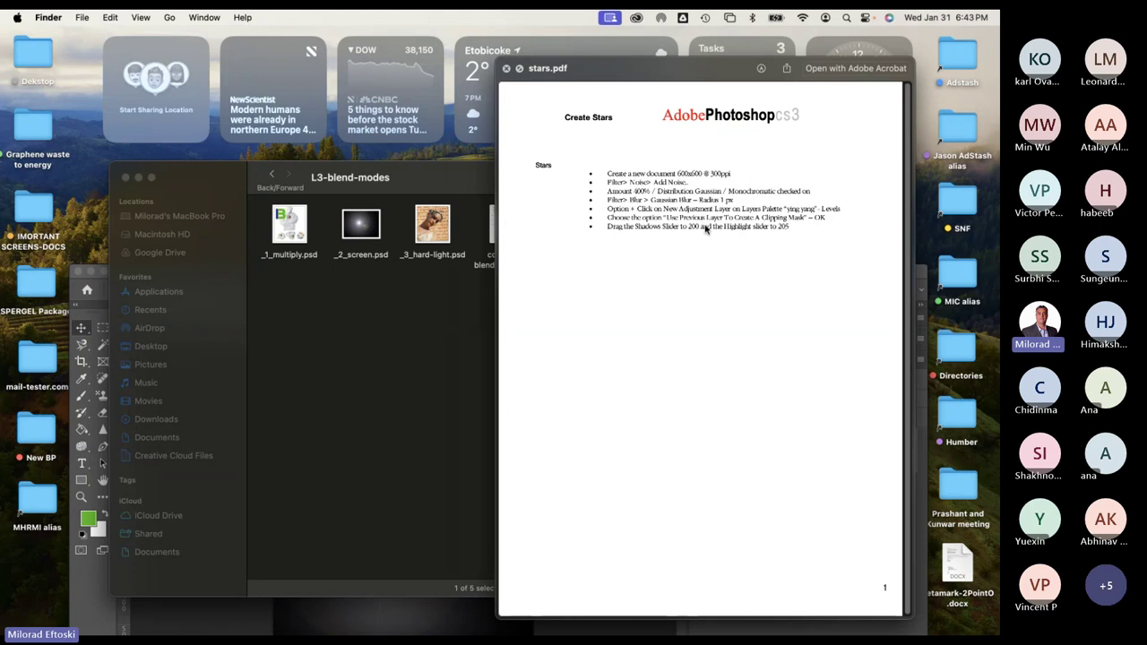
{"action": "left_click", "coordinate": [507, 69]}
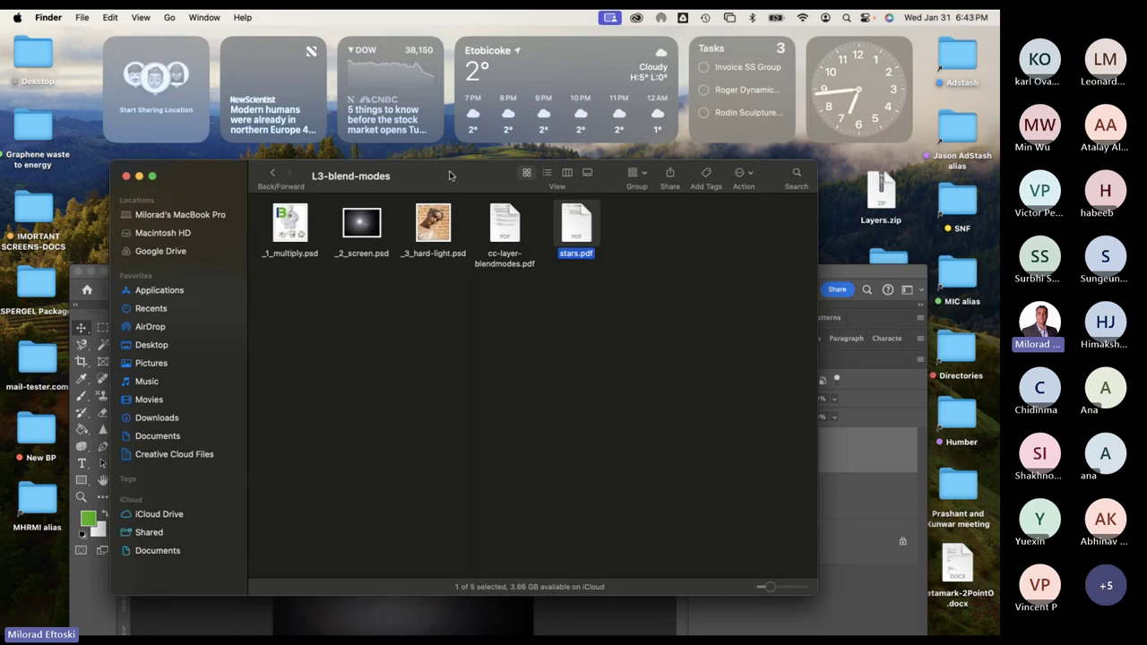
Rearrange the windows so the _2_screen.psd Photoshop window is in front.
{"action": "left_click_drag", "start_coordinate": [449, 170], "coordinate": [528, 119]}
{"action": "left_click", "coordinate": [314, 275]}
{"action": "left_click_drag", "start_coordinate": [315, 274], "coordinate": [326, 69]}
{"action": "left_click", "coordinate": [305, 127]}
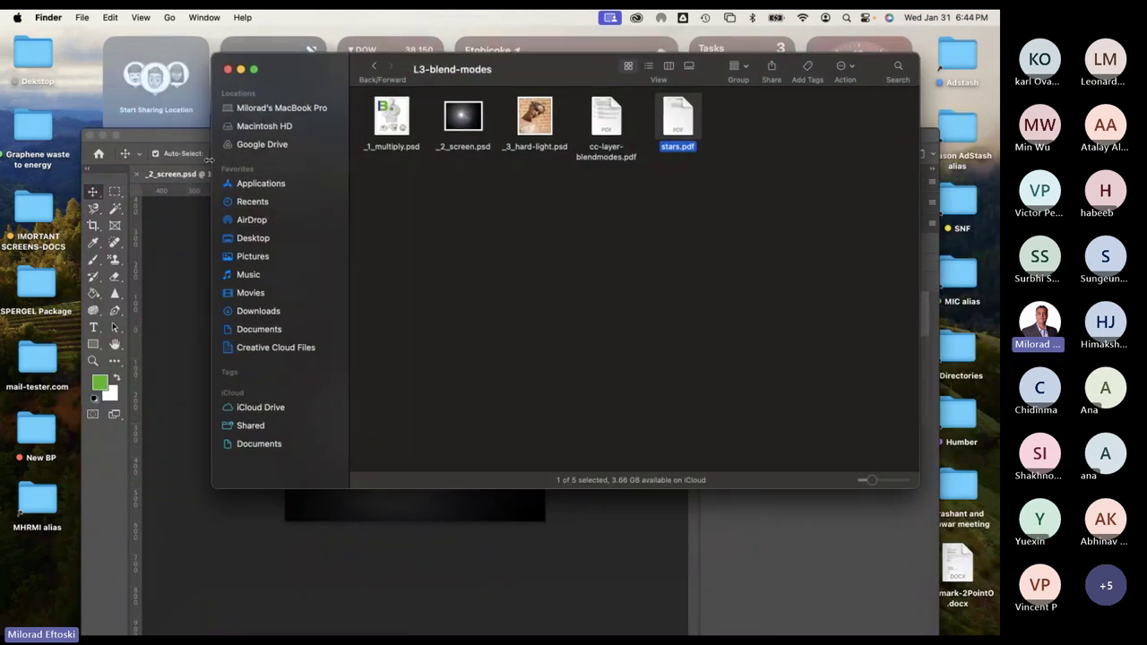
{"action": "left_click", "coordinate": [184, 134]}
{"action": "mouse_move", "coordinate": [184, 135]}
{"action": "left_mouse_down"}
{"action": "mouse_move", "coordinate": [184, 117]}
{"action": "mouse_move", "coordinate": [208, 101]}
{"action": "mouse_move", "coordinate": [165, 110]}
{"action": "mouse_move", "coordinate": [177, 138]}
{"action": "mouse_move", "coordinate": [220, 42]}
{"action": "mouse_move", "coordinate": [194, 103]}
{"action": "mouse_move", "coordinate": [196, 131]}
{"action": "left_mouse_up"}
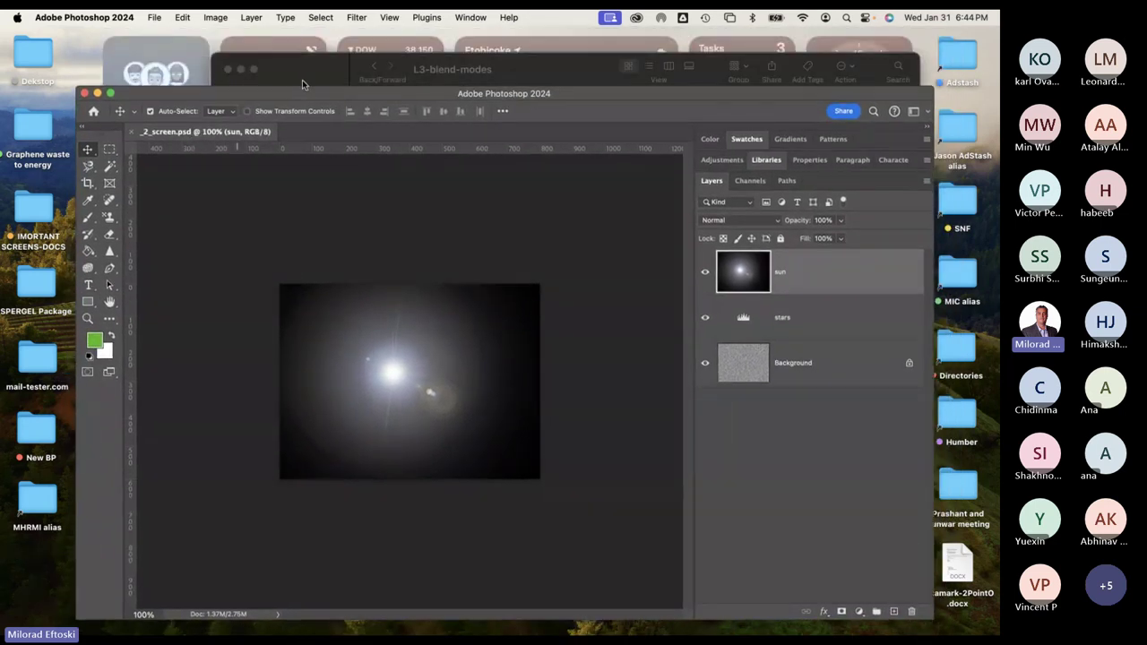
Delete the sun layer from _2_screen.psd.
{"action": "left_click", "coordinate": [297, 72]}
{"action": "mouse_move", "coordinate": [299, 72]}
{"action": "left_mouse_down"}
{"action": "mouse_move", "coordinate": [276, 68]}
{"action": "mouse_move", "coordinate": [296, 61]}
{"action": "left_mouse_up"}
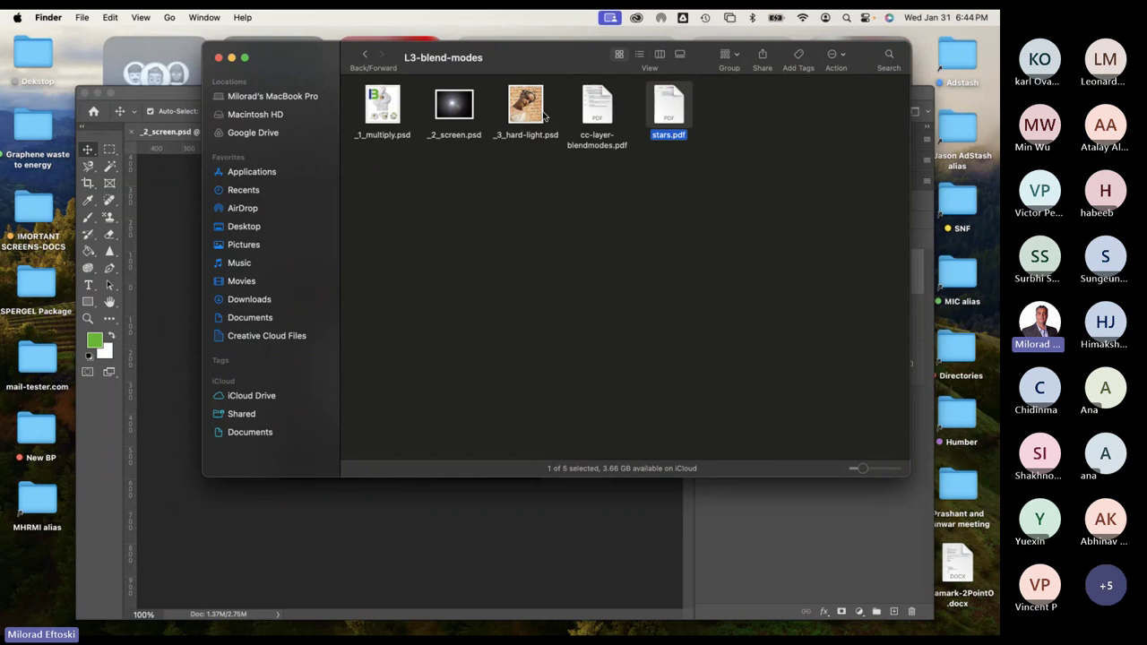
{"action": "left_click", "coordinate": [178, 256]}
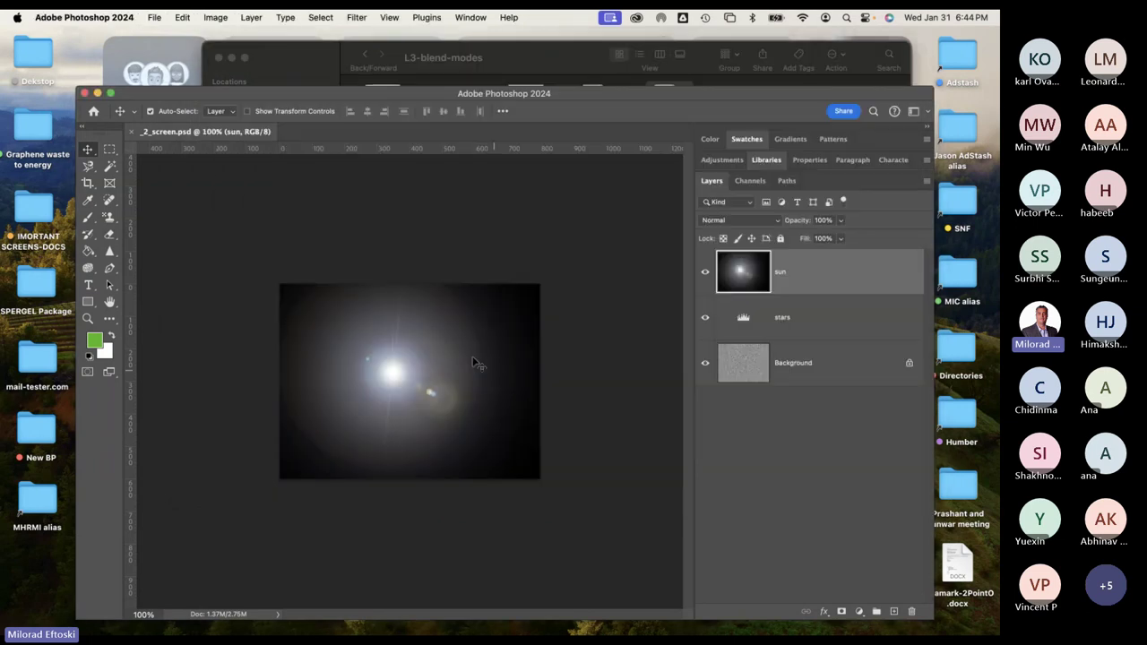
{"action": "left_click_drag", "start_coordinate": [409, 401], "coordinate": [457, 406]}
{"action": "key", "text": "Delete"}
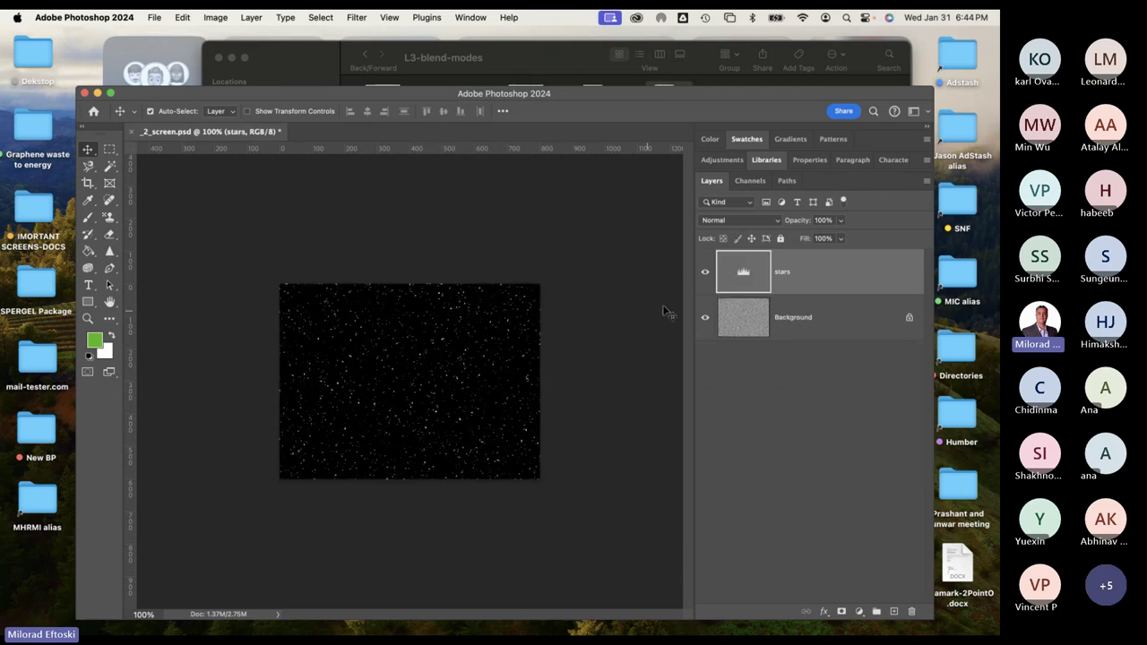
Inspect the stars layer's visibility, Layer Style and Levels settings without changing them.
{"action": "left_click", "coordinate": [706, 273]}
{"action": "left_click", "coordinate": [705, 272]}
{"action": "double_click", "coordinate": [815, 279]}
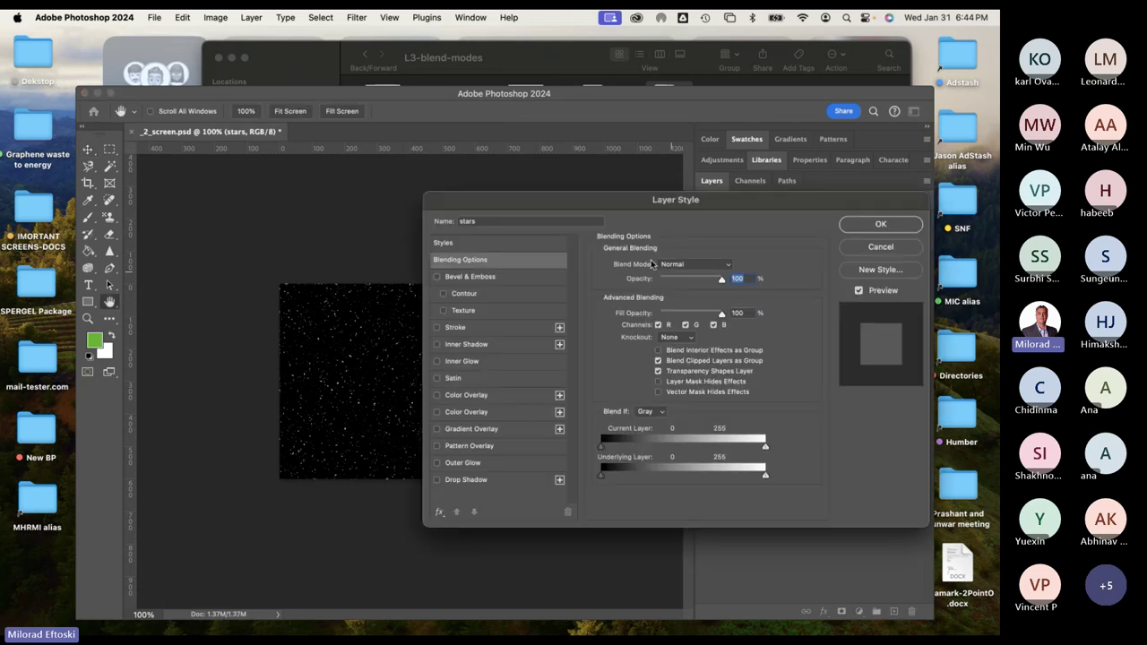
{"action": "left_click", "coordinate": [868, 250]}
{"action": "double_click", "coordinate": [744, 273]}
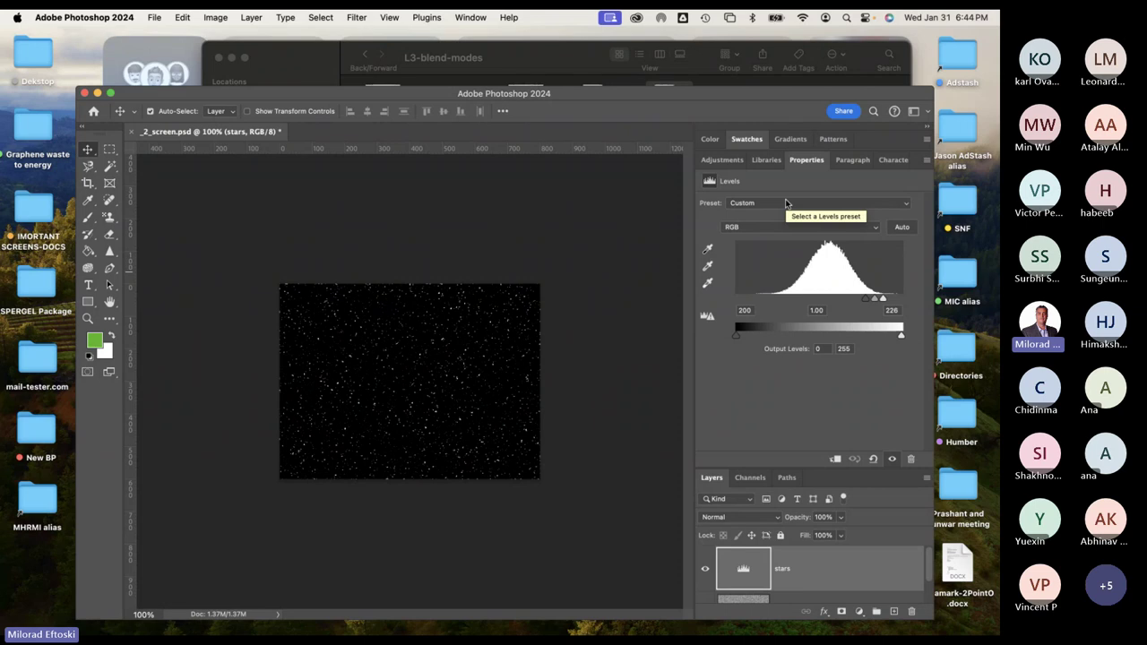
{"action": "double_click", "coordinate": [805, 161]}
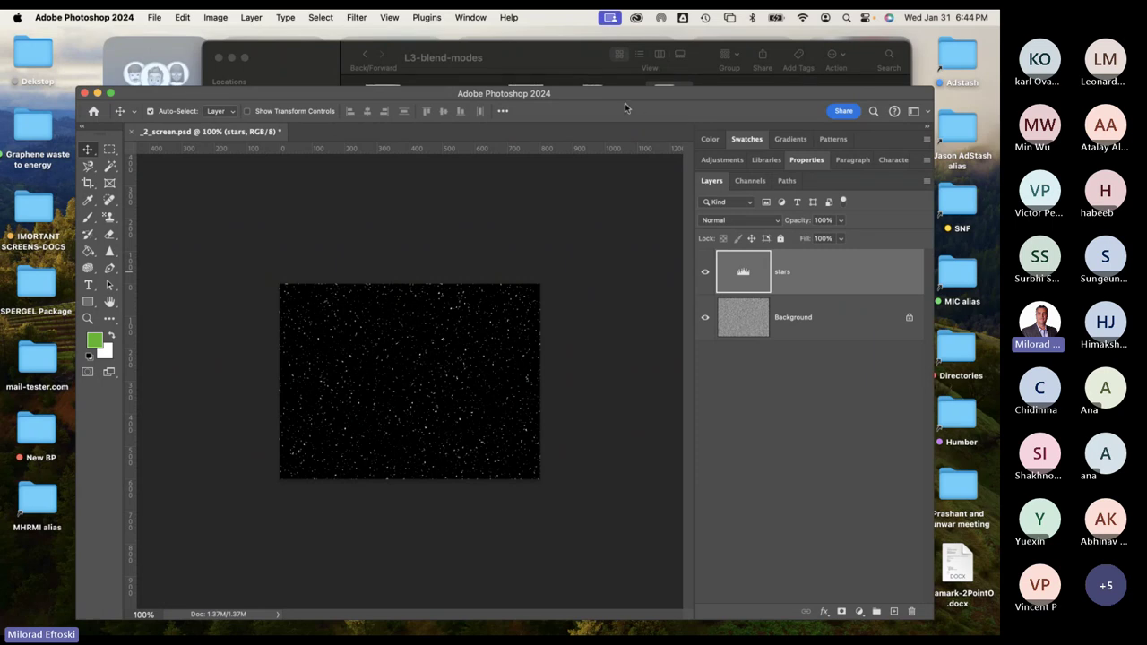
{"action": "left_click_drag", "start_coordinate": [627, 93], "coordinate": [624, 80]}
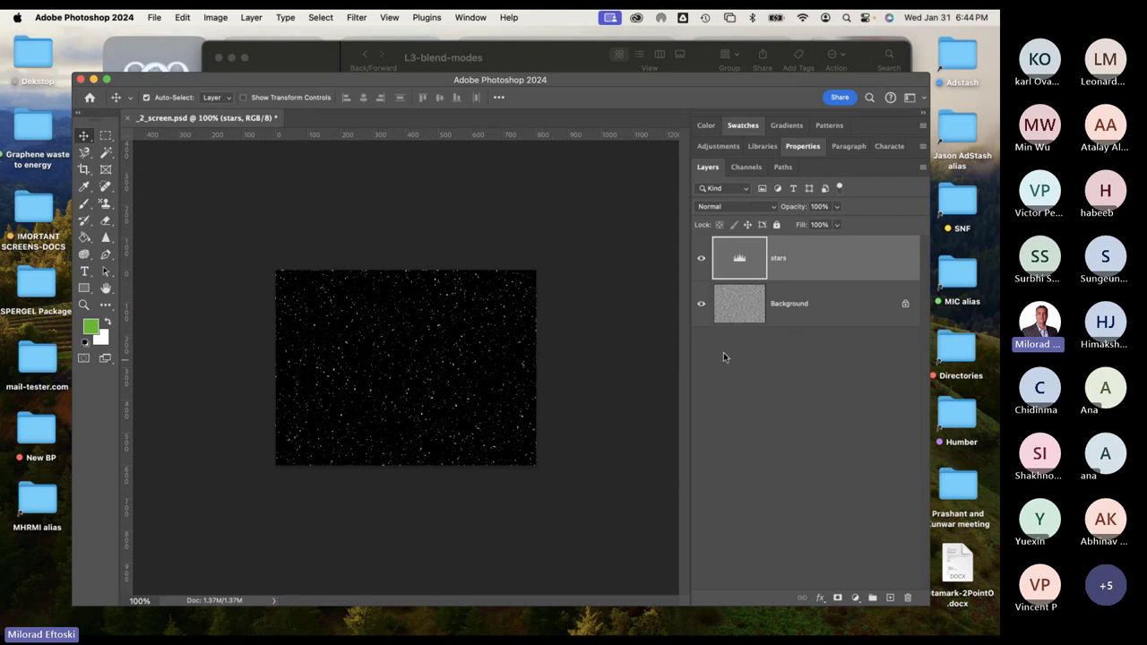
Add a new empty Layer 1 above the stars layer, cancelling an extra new-layer attempt.
{"action": "left_click", "coordinate": [890, 597]}
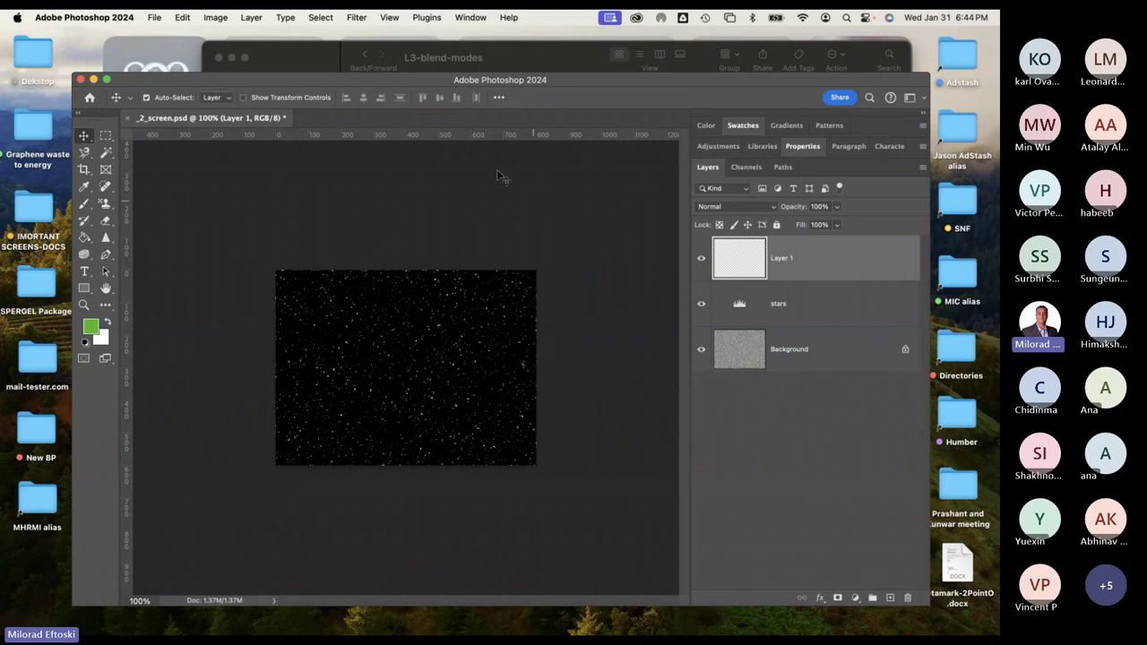
{"action": "left_click", "coordinate": [251, 17]}
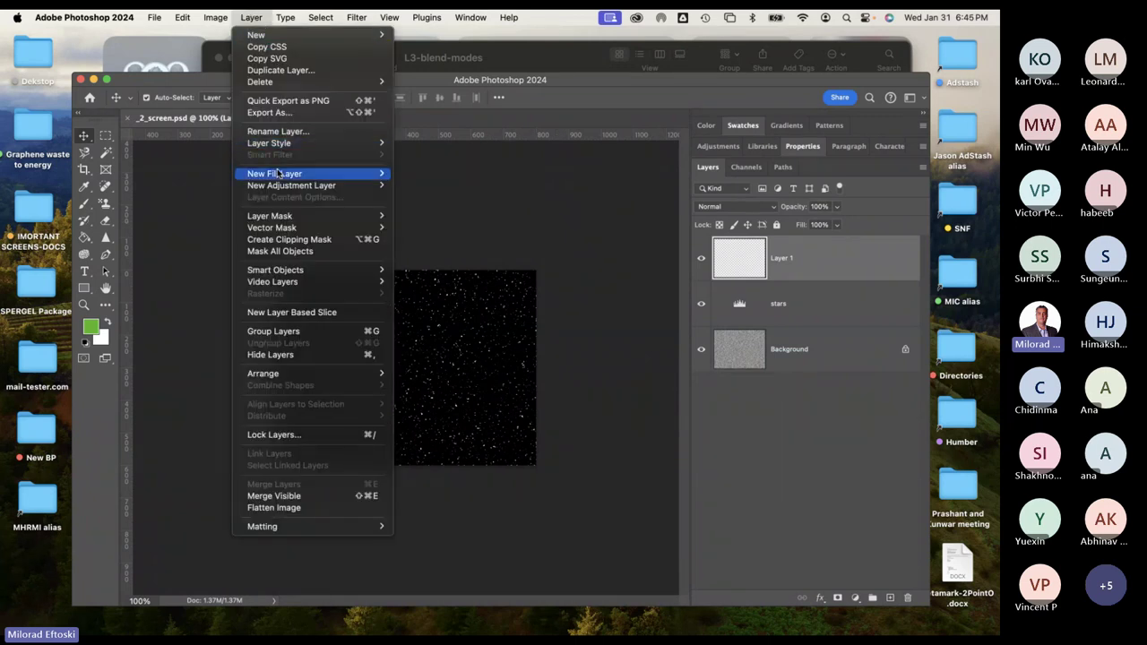
{"action": "mouse_move", "coordinate": [277, 172]}
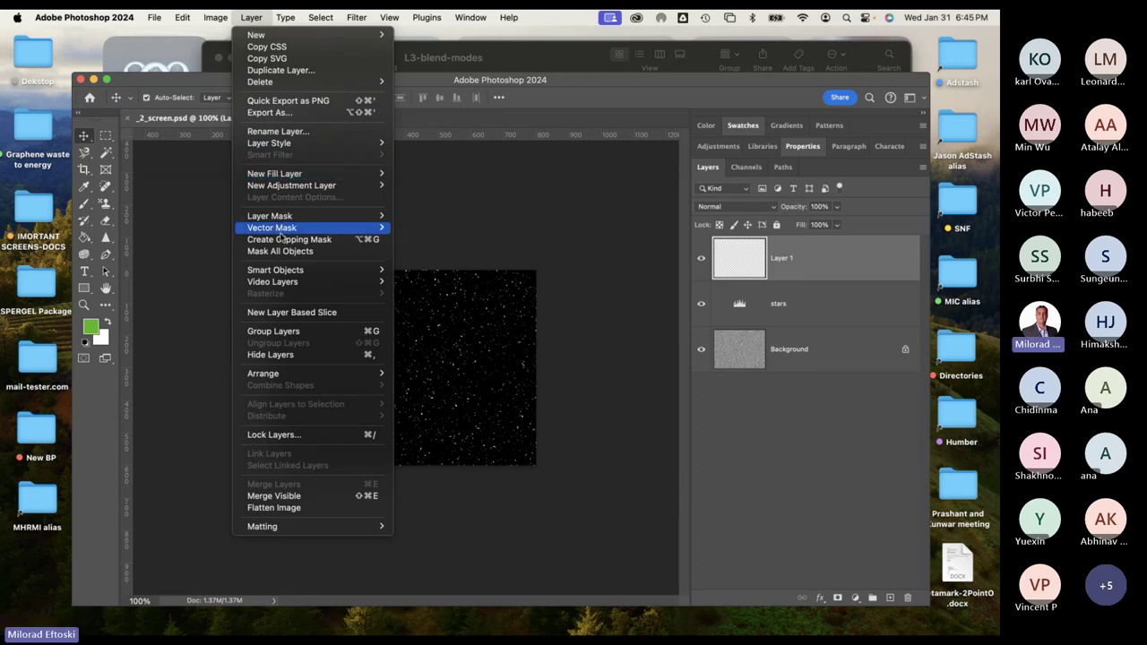
{"action": "mouse_move", "coordinate": [287, 217]}
{"action": "mouse_move", "coordinate": [274, 35]}
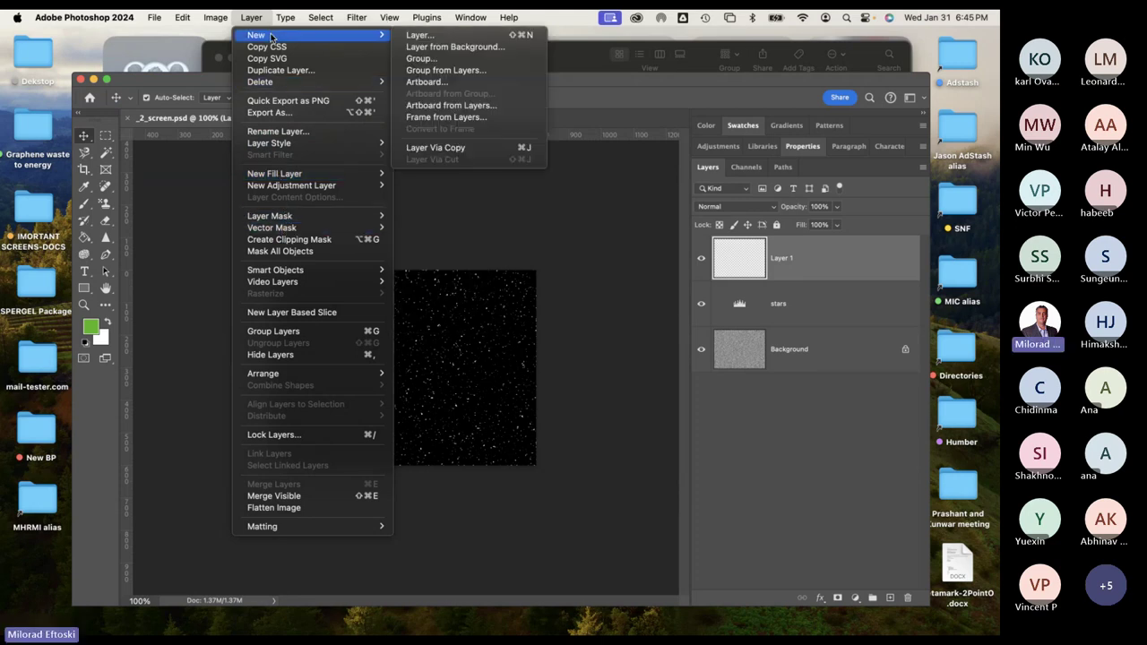
{"action": "left_click", "coordinate": [437, 35]}
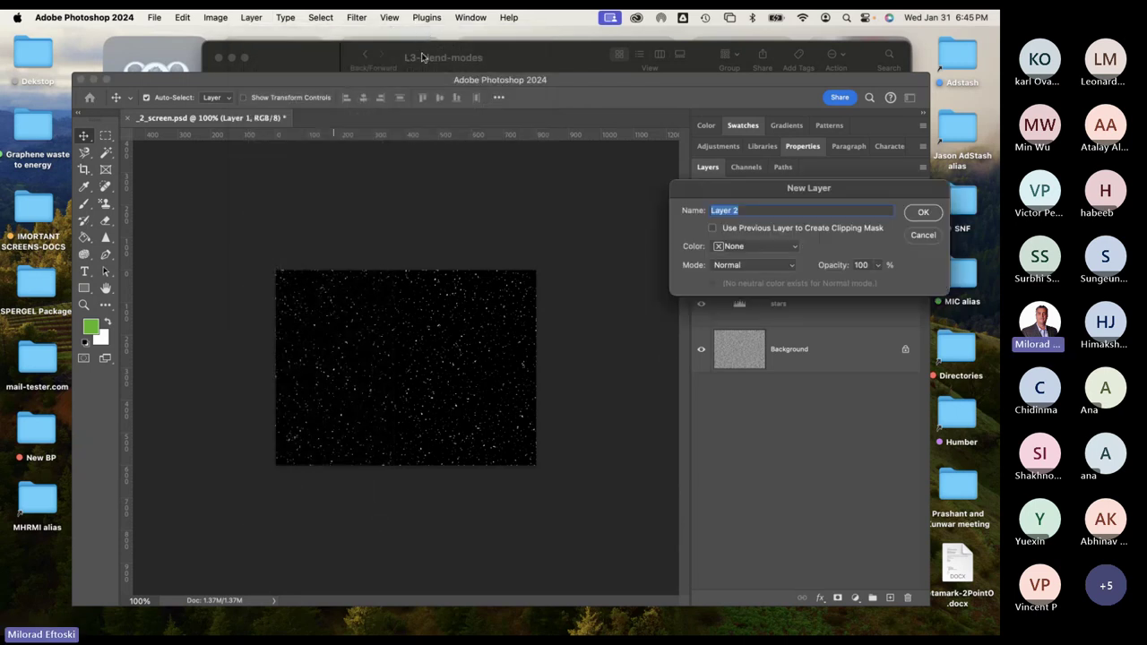
{"action": "left_click", "coordinate": [922, 235]}
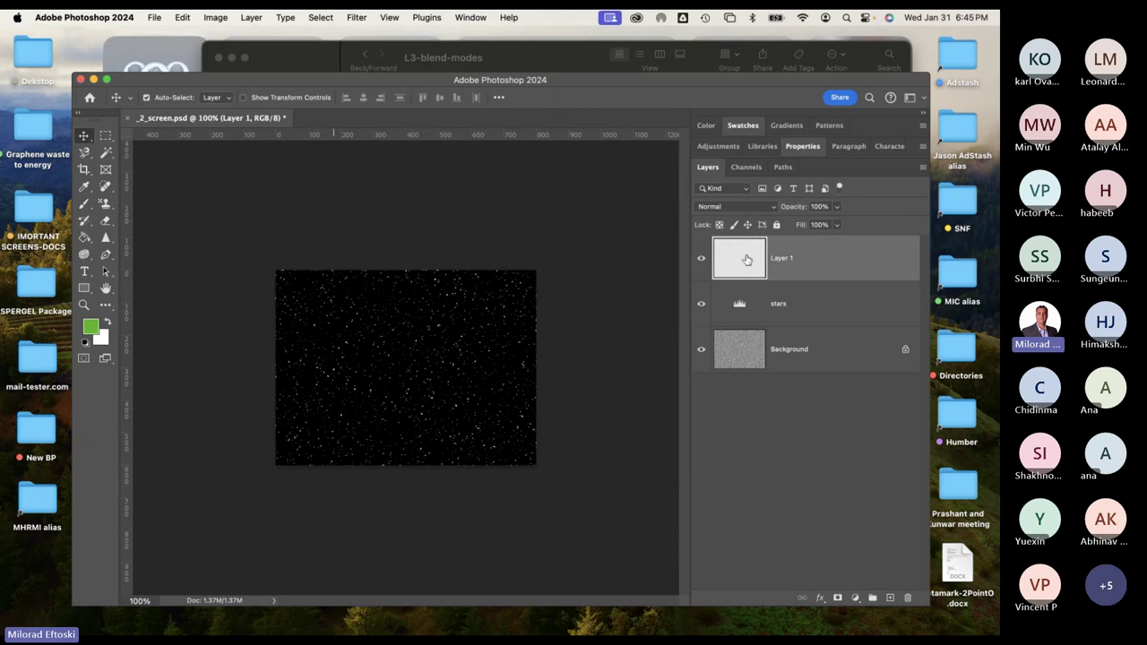
Reset default colours and fill Layer 1 with solid black, undoing trial white fills.
{"action": "key", "text": "d"}
{"action": "key", "text": "alt+BackSpace"}
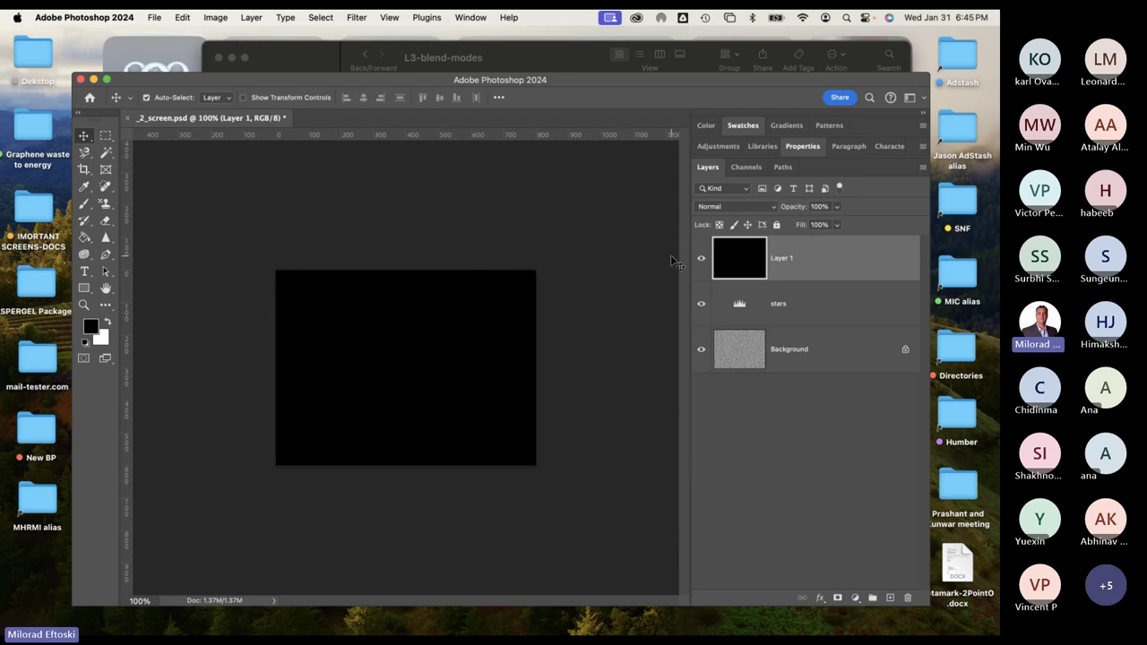
{"action": "key", "text": "ctrl+BackSpace"}
{"action": "key", "text": "ctrl+z"}
{"action": "key", "text": "ctrl+BackSpace"}
{"action": "key", "text": "ctrl+z"}
Check the Edit > Fill settings without applying, then bring up Filter > Render's Lens Flare.
{"action": "left_click", "coordinate": [182, 16]}
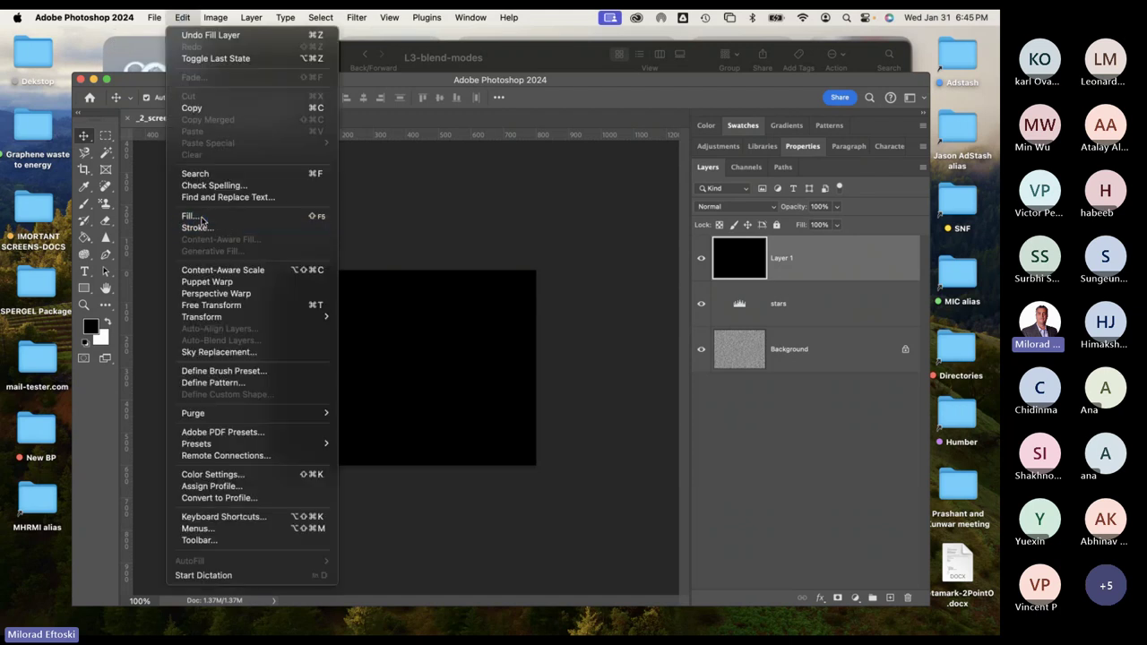
{"action": "left_click", "coordinate": [199, 218]}
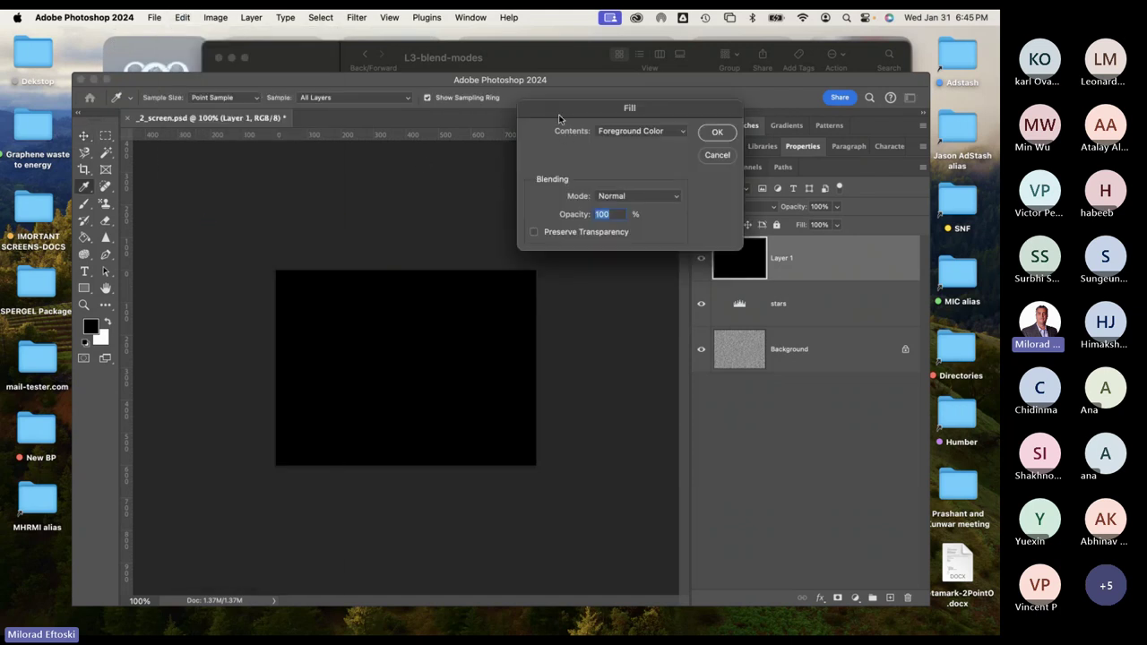
{"action": "left_click_drag", "start_coordinate": [558, 116], "coordinate": [620, 140]}
{"action": "left_click", "coordinate": [707, 154]}
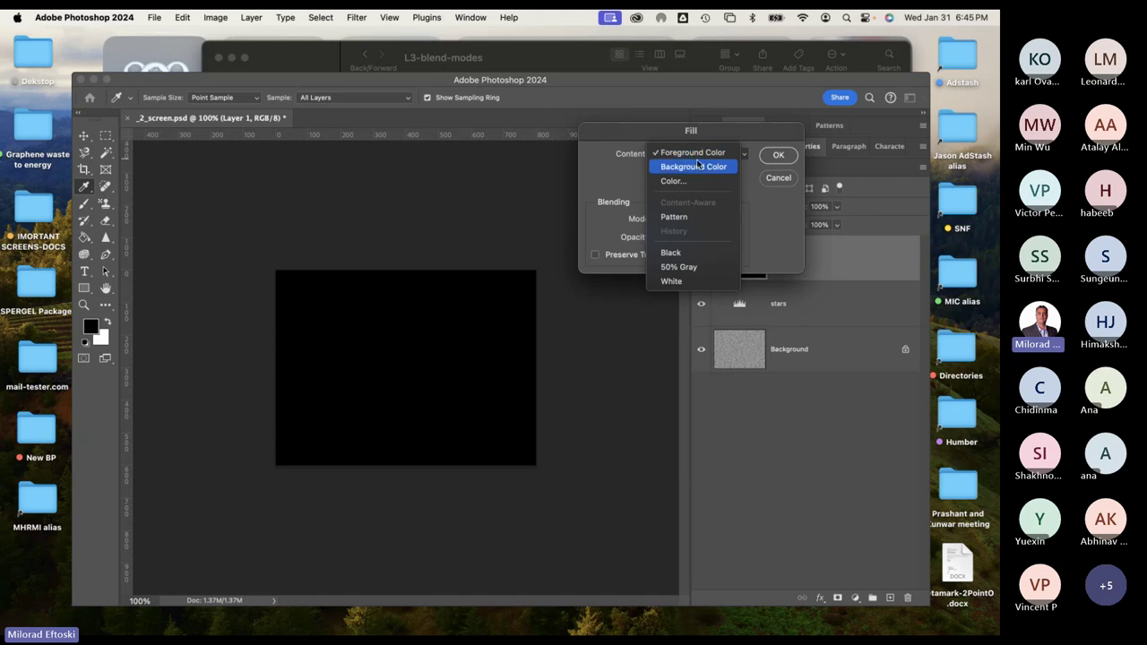
{"action": "left_click", "coordinate": [693, 153]}
{"action": "left_click", "coordinate": [768, 178]}
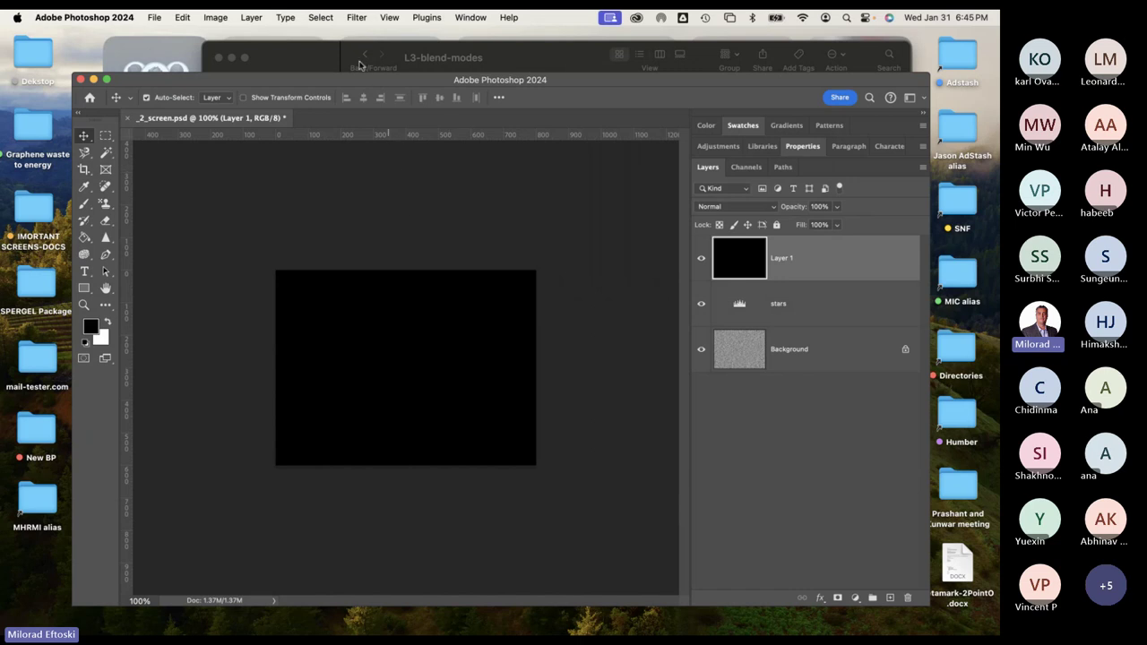
{"action": "left_click", "coordinate": [358, 18]}
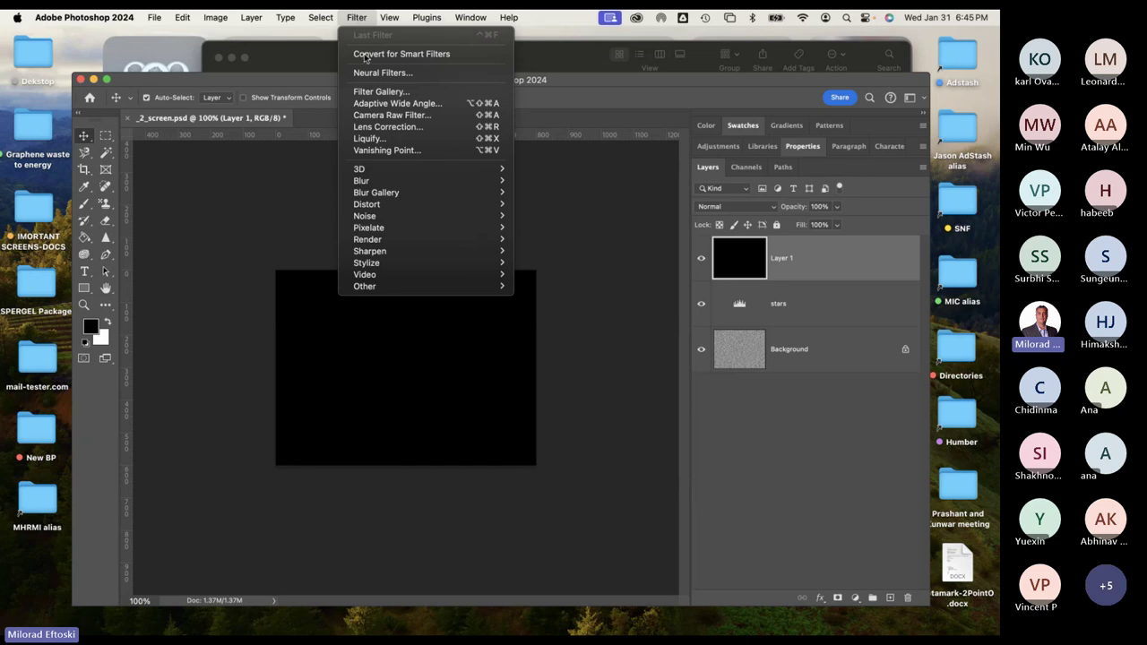
{"action": "mouse_move", "coordinate": [398, 244]}
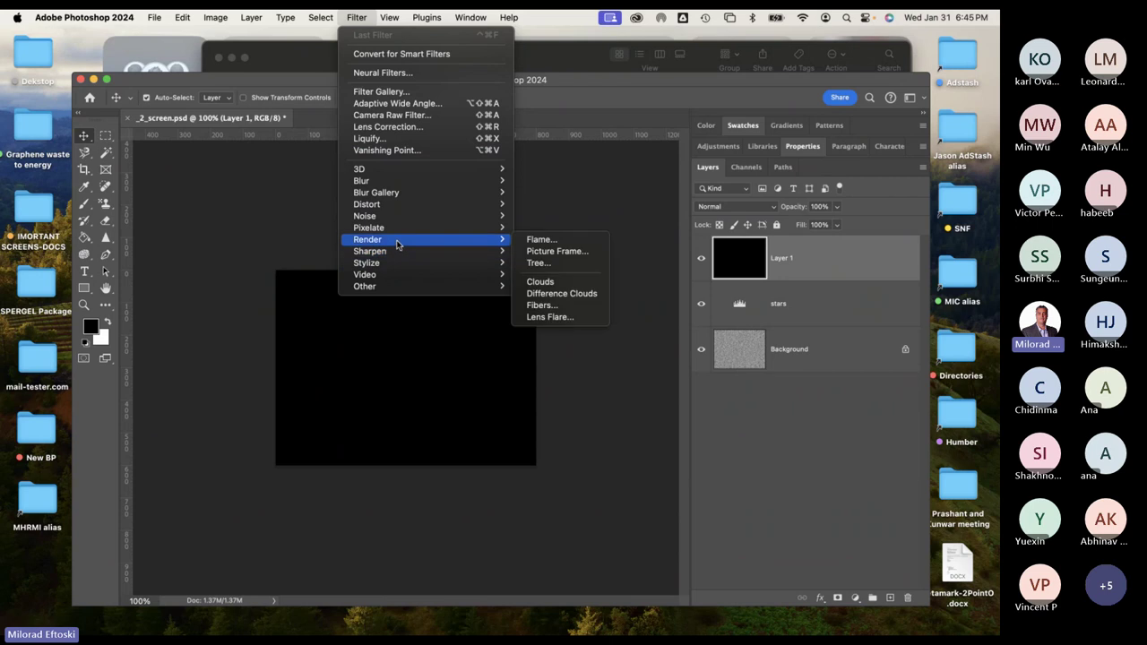
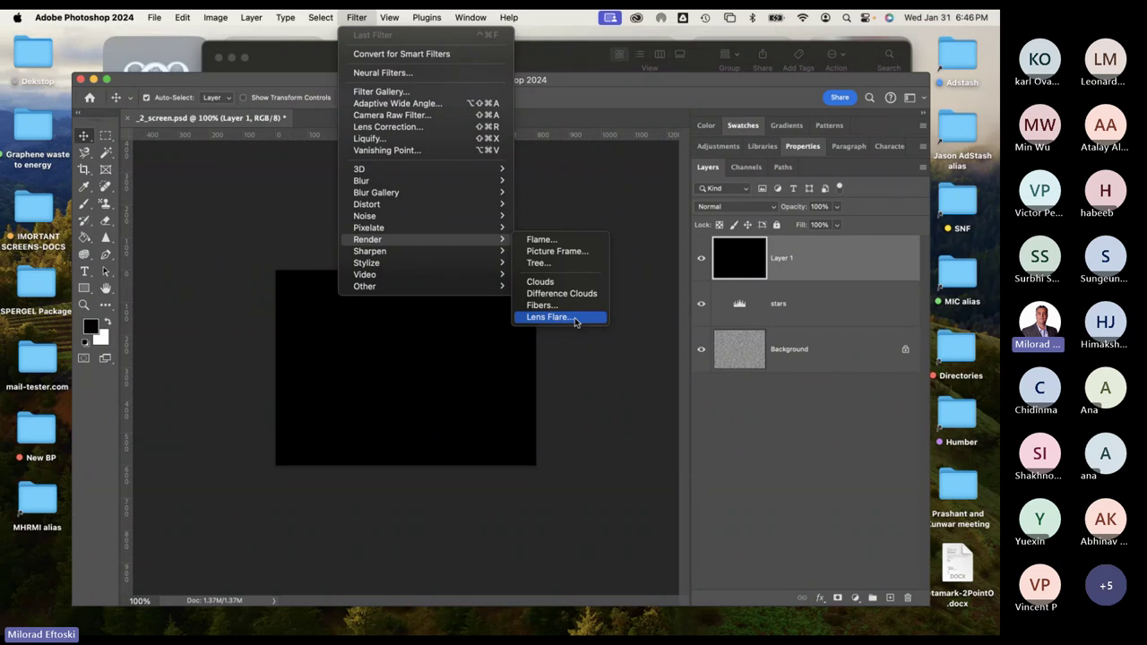
Open Lens Flare on Layer 1 and try the 35mm, 105mm and Movie Prime lens types.
{"action": "left_click", "coordinate": [575, 321]}
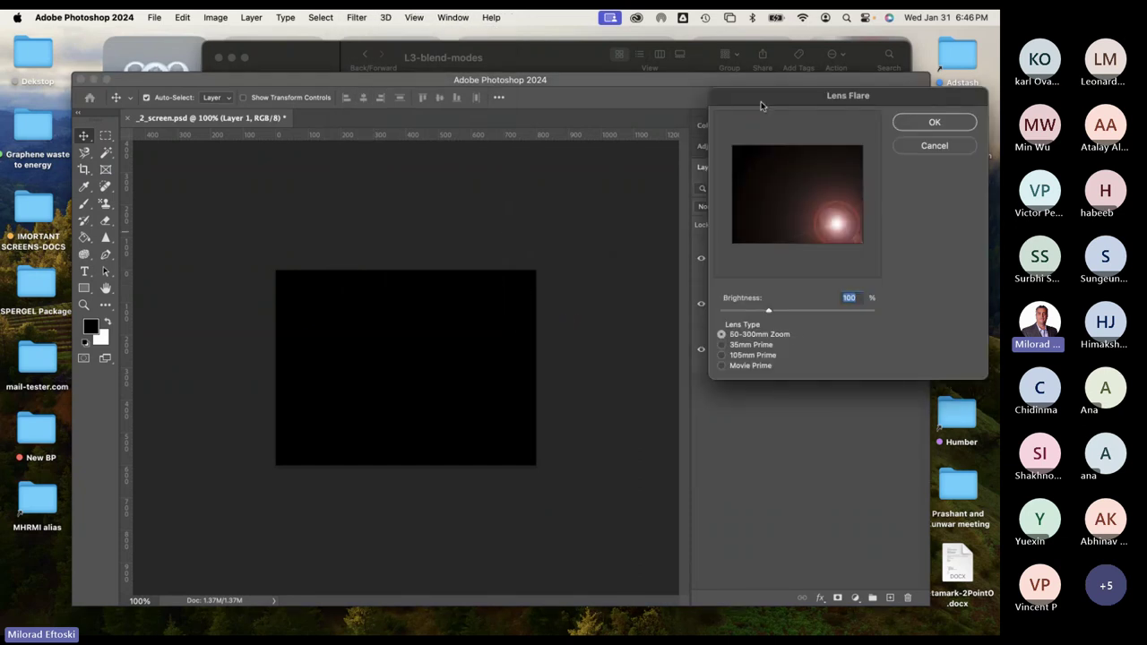
{"action": "left_click_drag", "start_coordinate": [762, 100], "coordinate": [639, 71]}
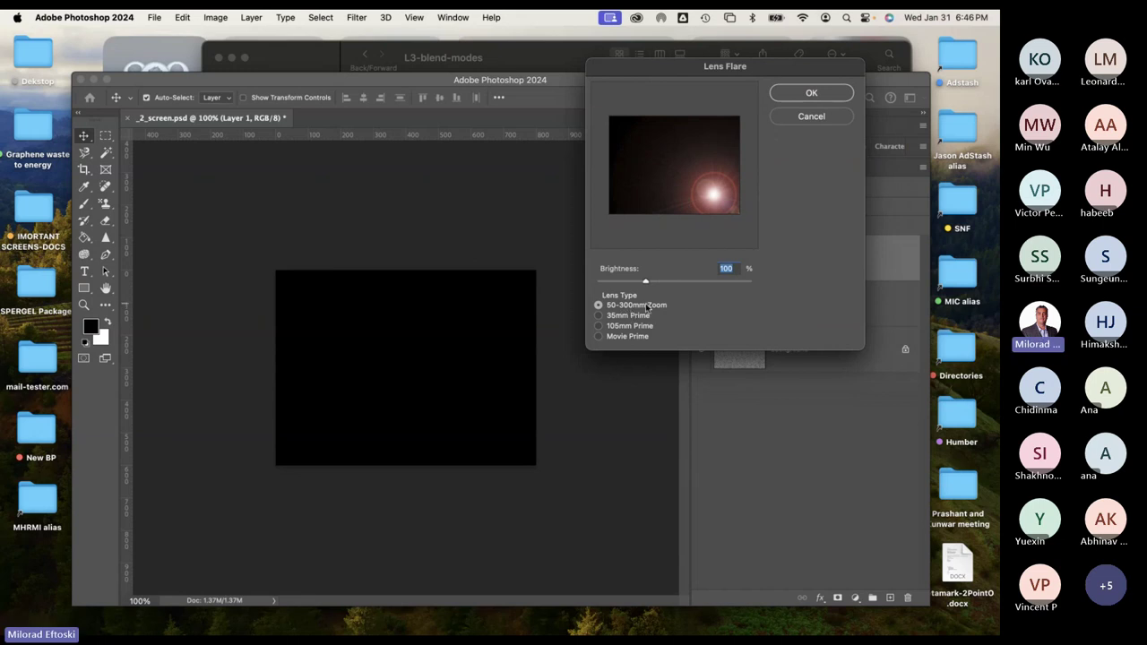
{"action": "mouse_move", "coordinate": [645, 282]}
{"action": "left_mouse_down"}
{"action": "mouse_move", "coordinate": [672, 280]}
{"action": "mouse_move", "coordinate": [651, 280]}
{"action": "left_mouse_up"}
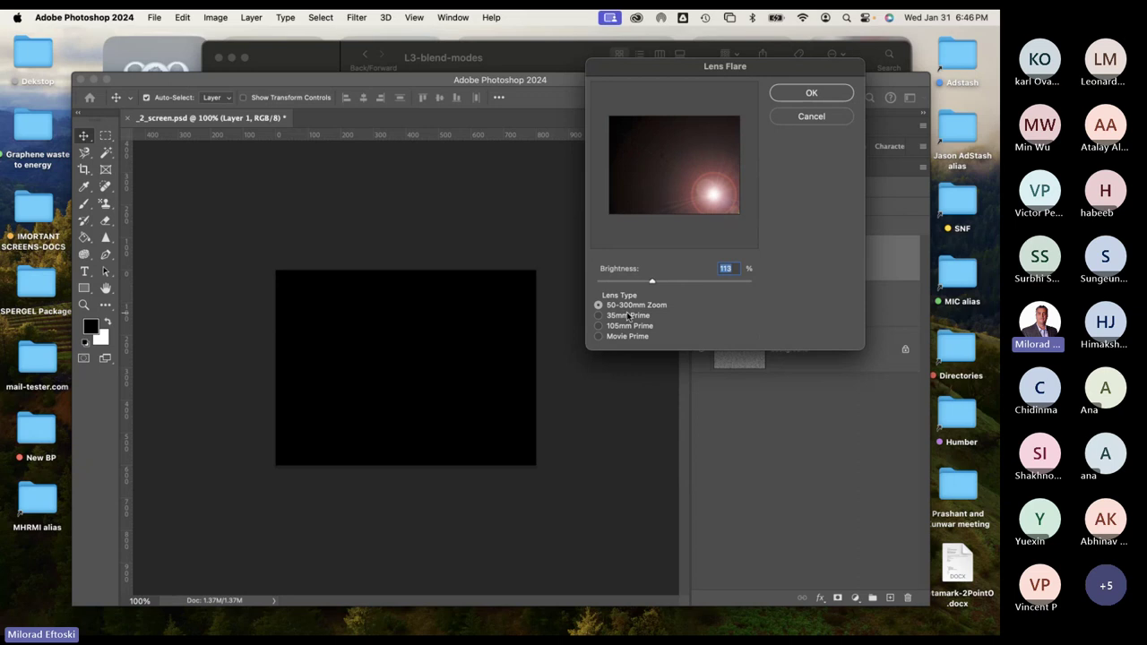
{"action": "left_click", "coordinate": [613, 319]}
{"action": "left_click", "coordinate": [614, 326]}
{"action": "left_click", "coordinate": [612, 336]}
{"action": "left_click", "coordinate": [611, 326]}
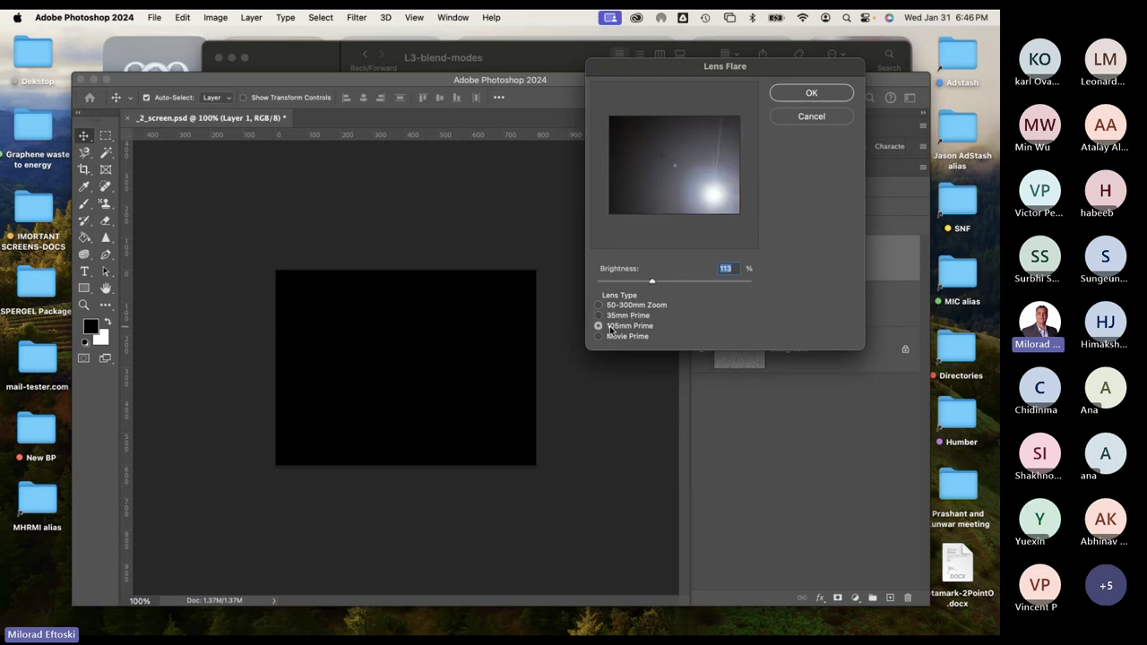
{"action": "left_click_drag", "start_coordinate": [660, 73], "coordinate": [664, 224]}
Apply a 35mm Prime lens flare at 85% brightness centred in the top-left corner.
{"action": "left_click_drag", "start_coordinate": [702, 335], "coordinate": [651, 288]}
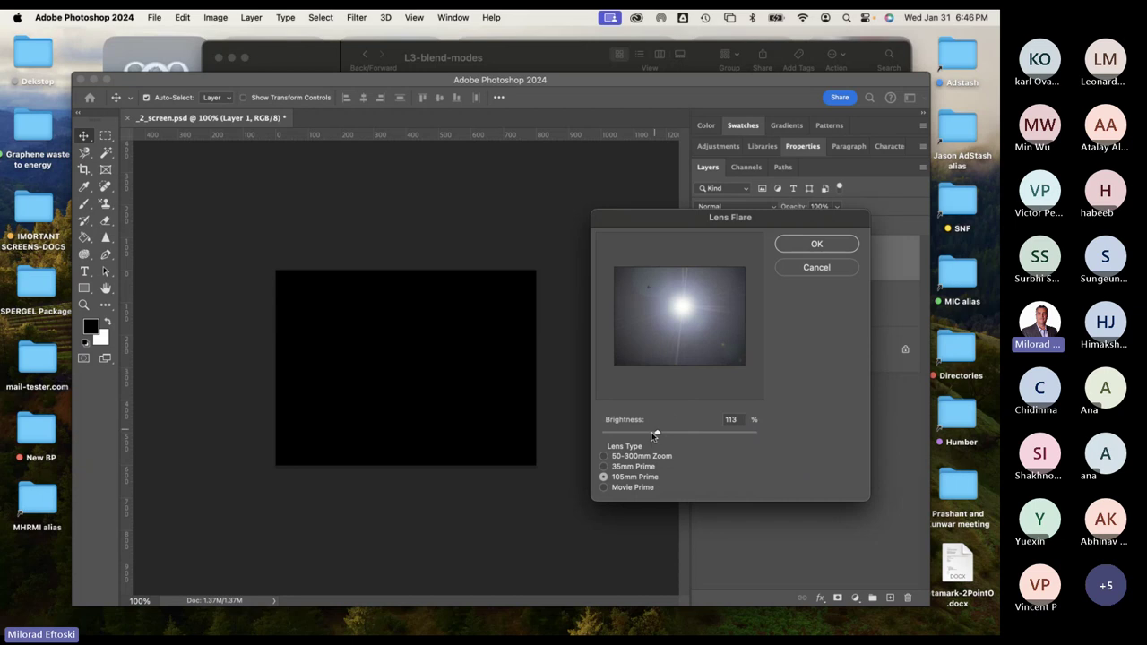
{"action": "left_click_drag", "start_coordinate": [655, 433], "coordinate": [642, 434]}
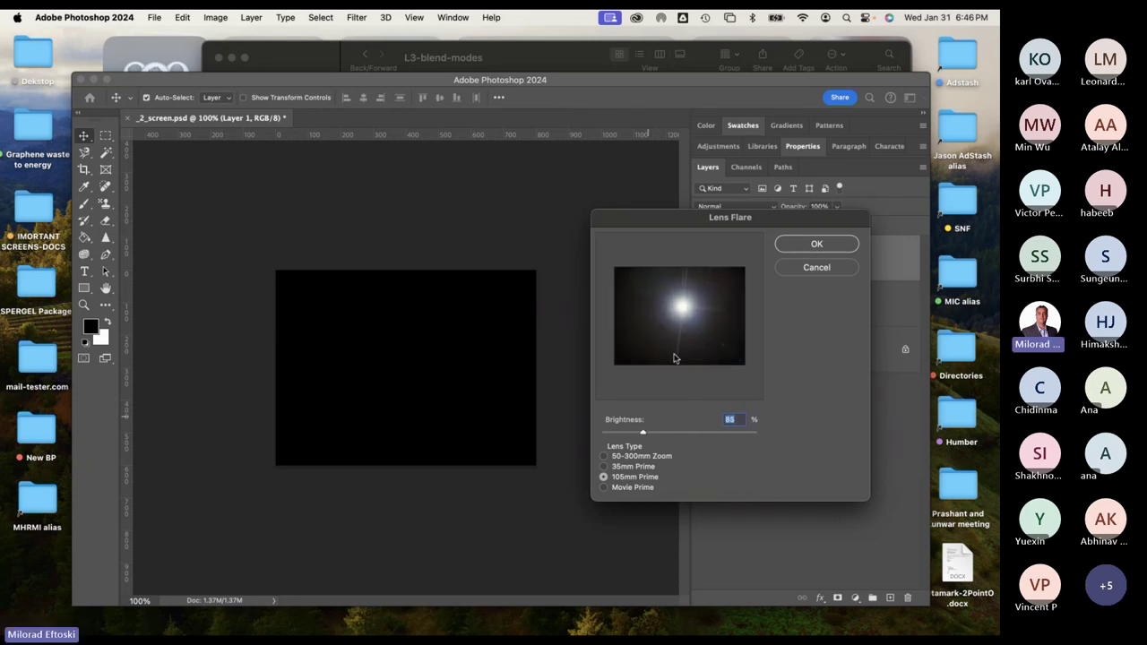
{"action": "left_click", "coordinate": [708, 356]}
{"action": "left_click_drag", "start_coordinate": [693, 353], "coordinate": [675, 305]}
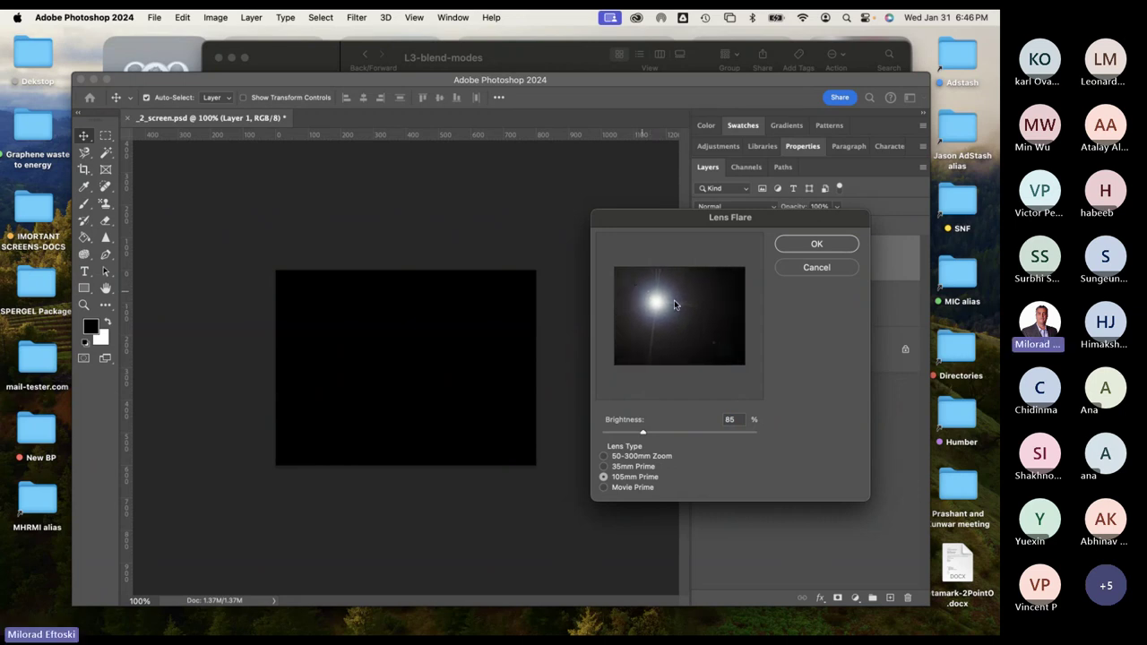
{"action": "left_click", "coordinate": [627, 467]}
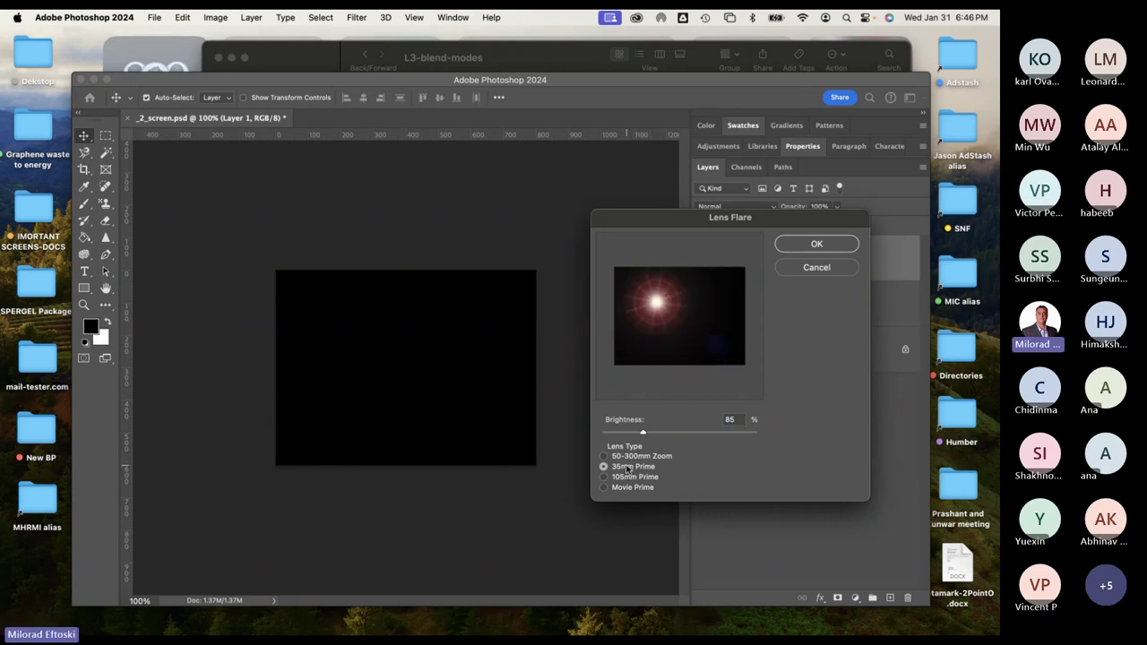
{"action": "left_click", "coordinate": [634, 457]}
{"action": "left_click", "coordinate": [633, 467]}
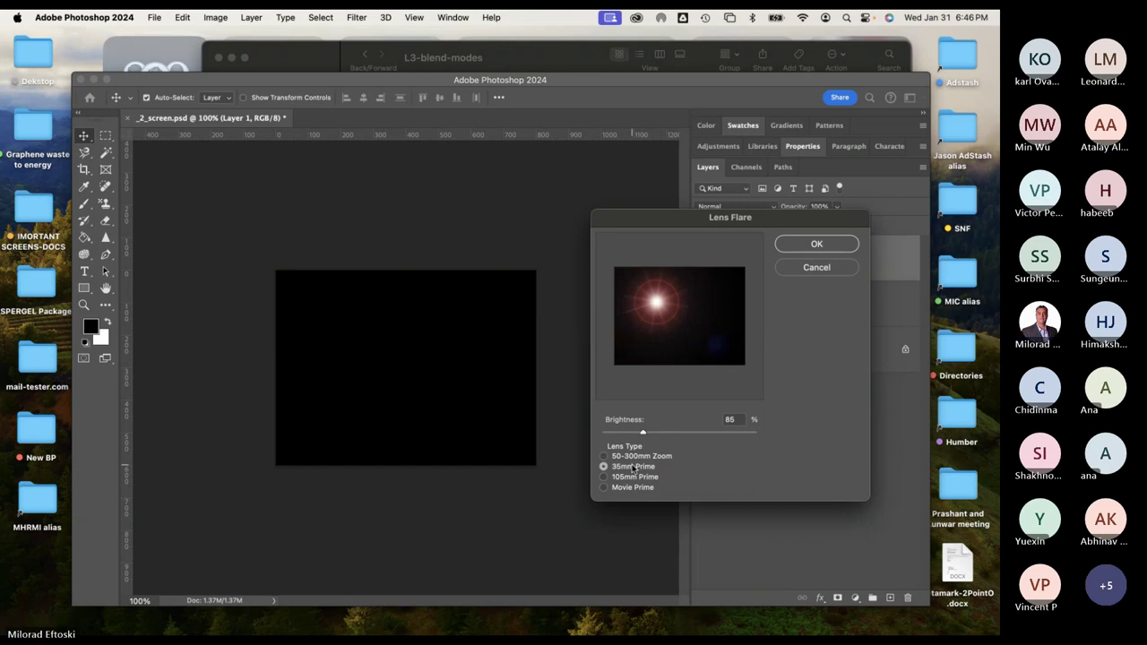
{"action": "left_click_drag", "start_coordinate": [655, 330], "coordinate": [640, 289]}
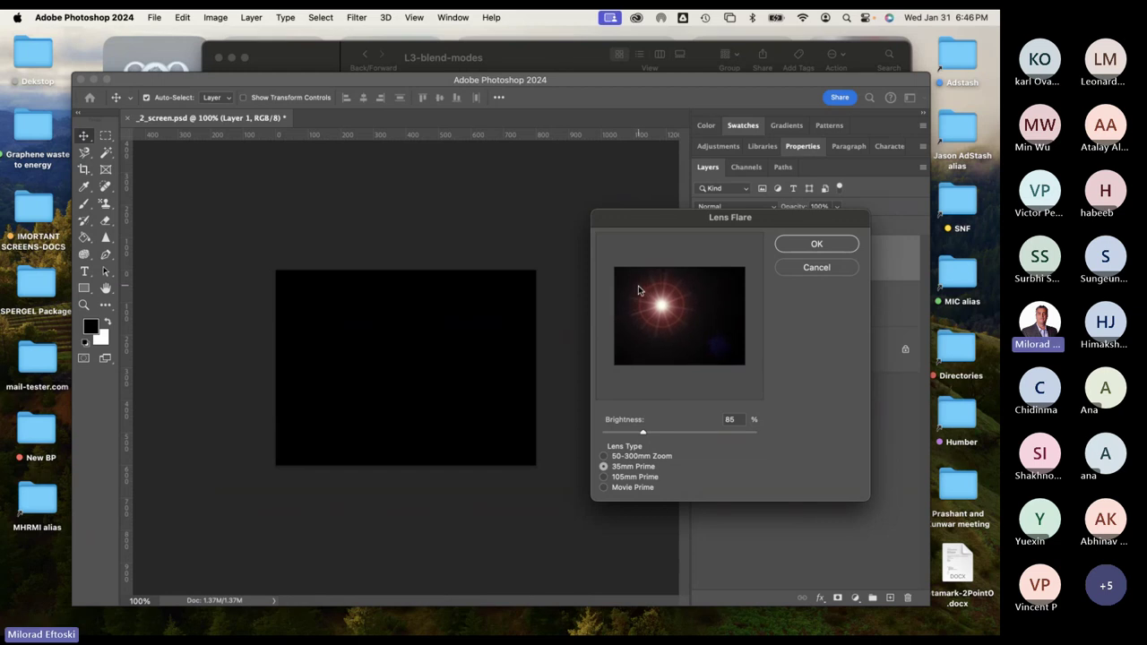
{"action": "left_click", "coordinate": [805, 245]}
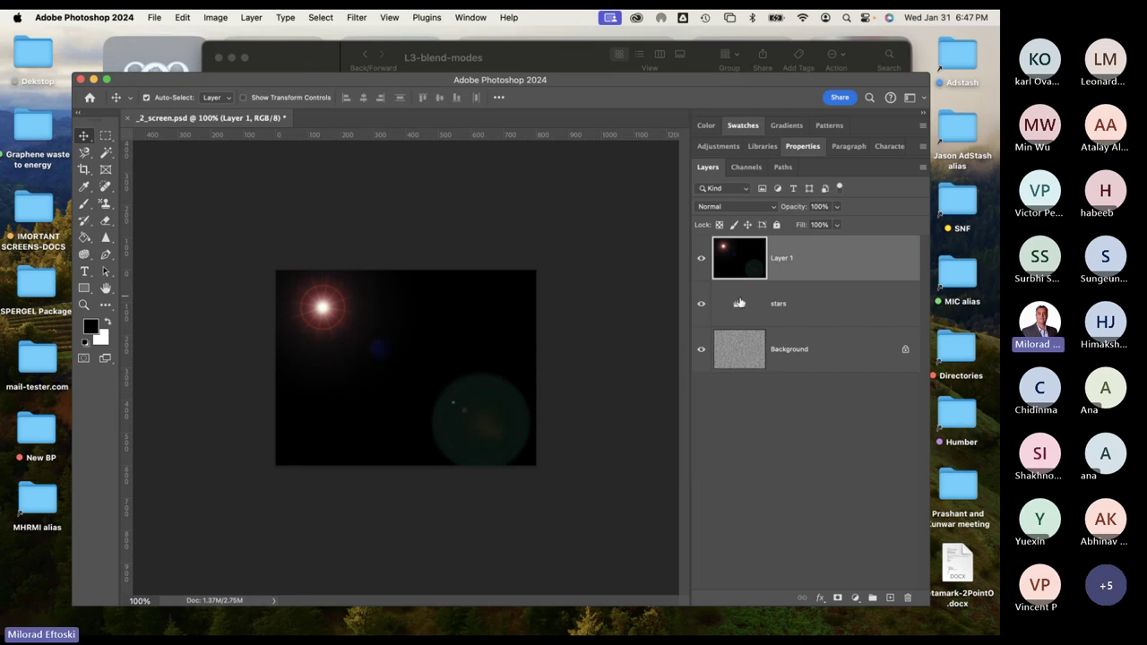
Toggle Layer 1's visibility repeatedly to compare the flare, leaving it visible.
{"action": "left_click", "coordinate": [702, 259]}
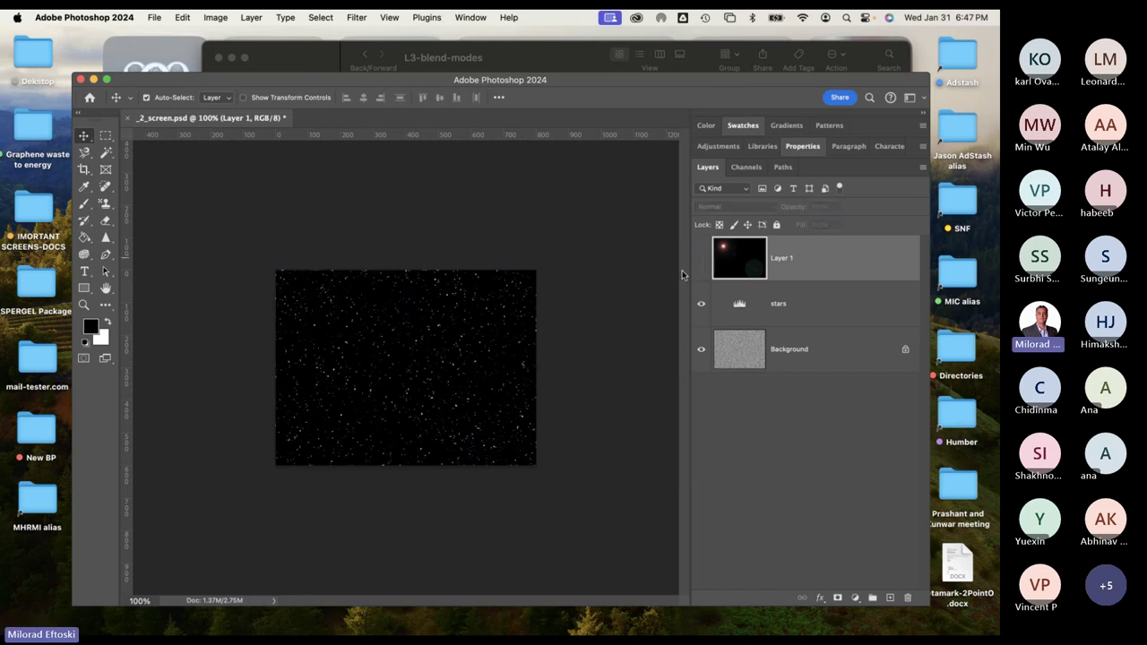
{"action": "left_click", "coordinate": [703, 259]}
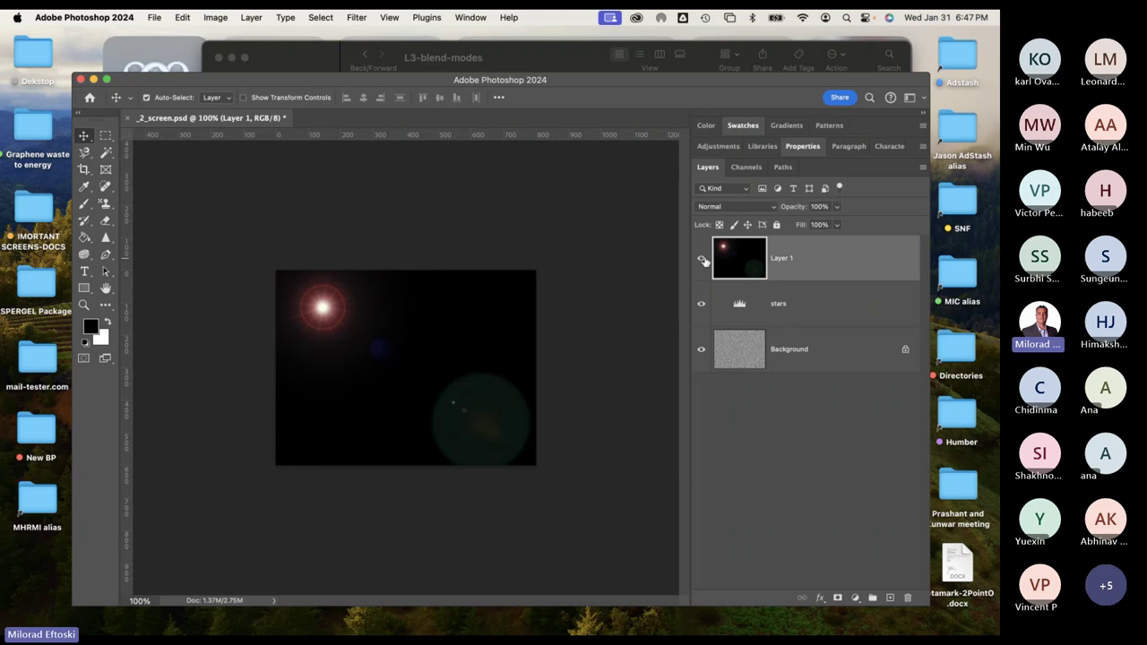
{"action": "left_click", "coordinate": [702, 259]}
{"action": "left_click", "coordinate": [702, 259]}
{"action": "left_click", "coordinate": [703, 259]}
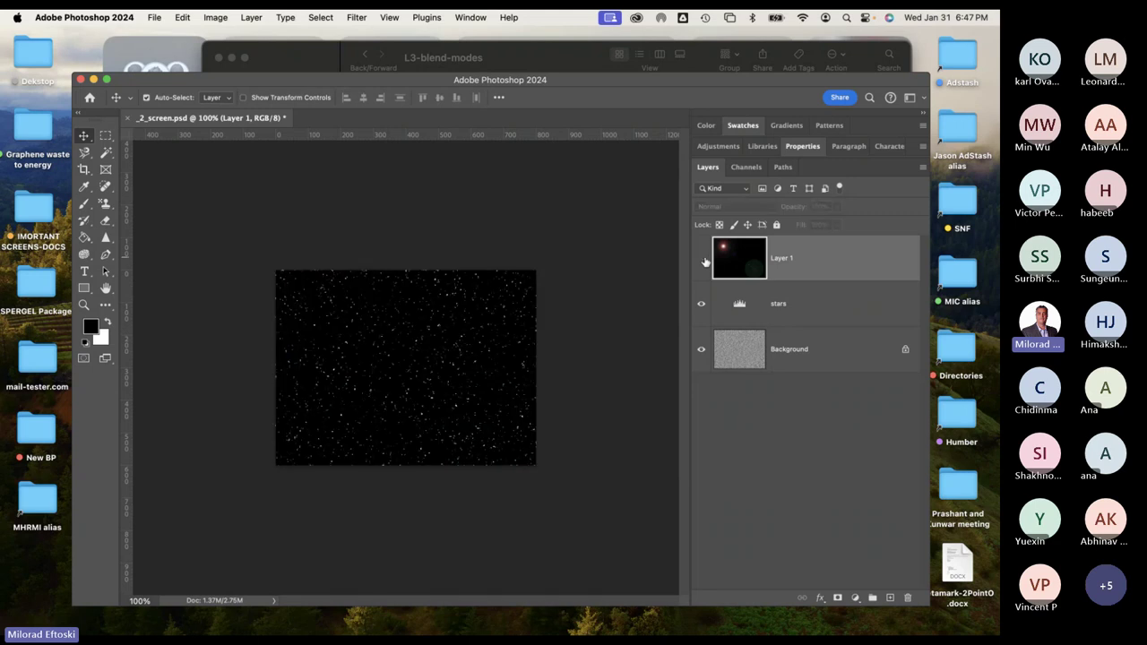
{"action": "left_click", "coordinate": [702, 259]}
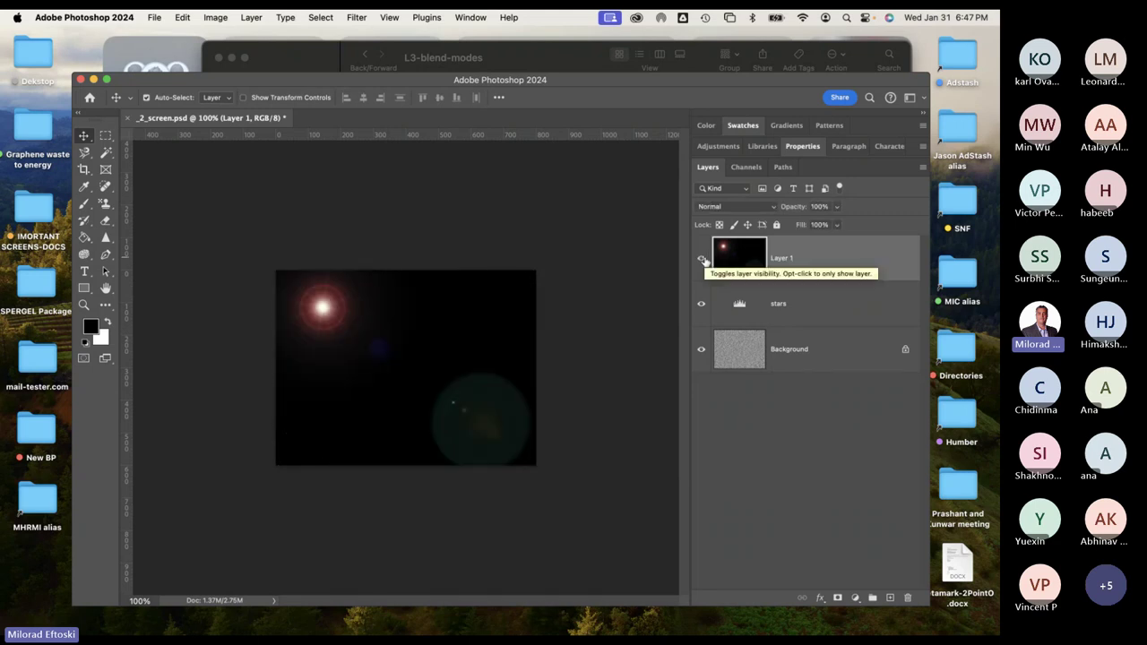
{"action": "left_click", "coordinate": [702, 259]}
{"action": "left_click", "coordinate": [703, 259]}
{"action": "left_click", "coordinate": [703, 259]}
{"action": "left_click", "coordinate": [703, 258]}
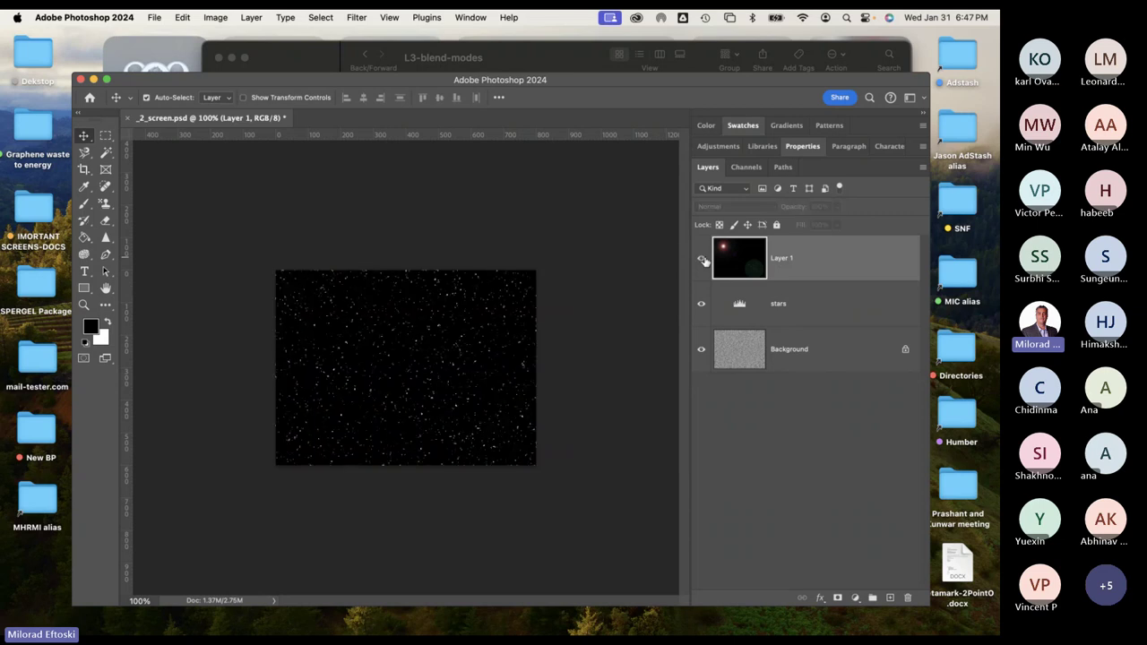
{"action": "left_click", "coordinate": [703, 259]}
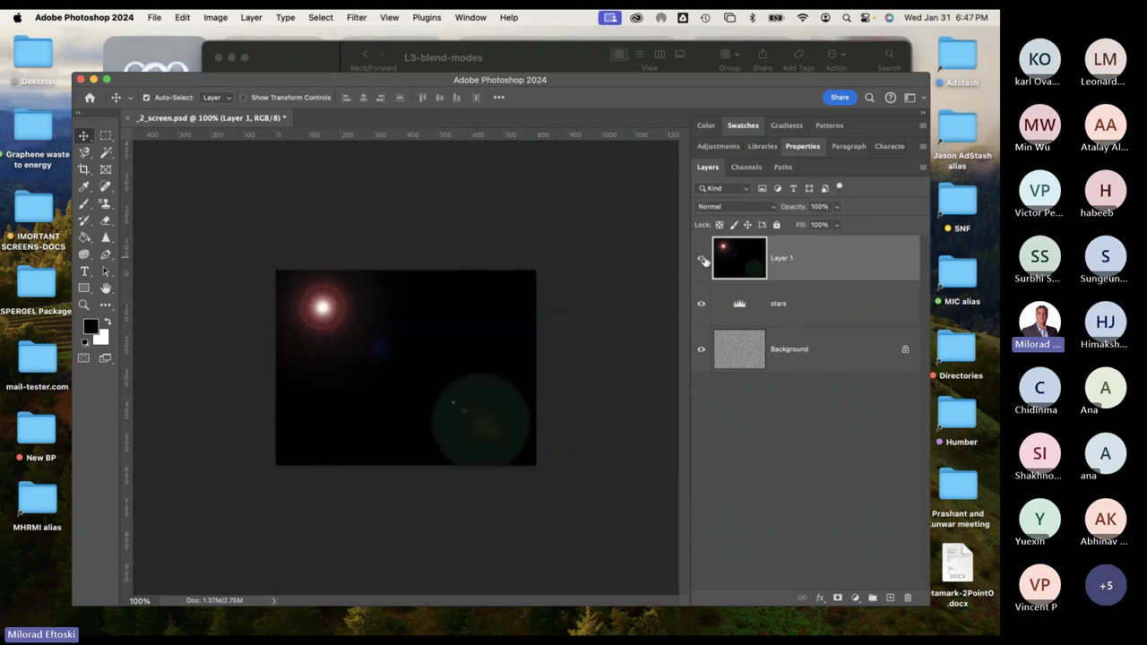
{"action": "left_click", "coordinate": [315, 60]}
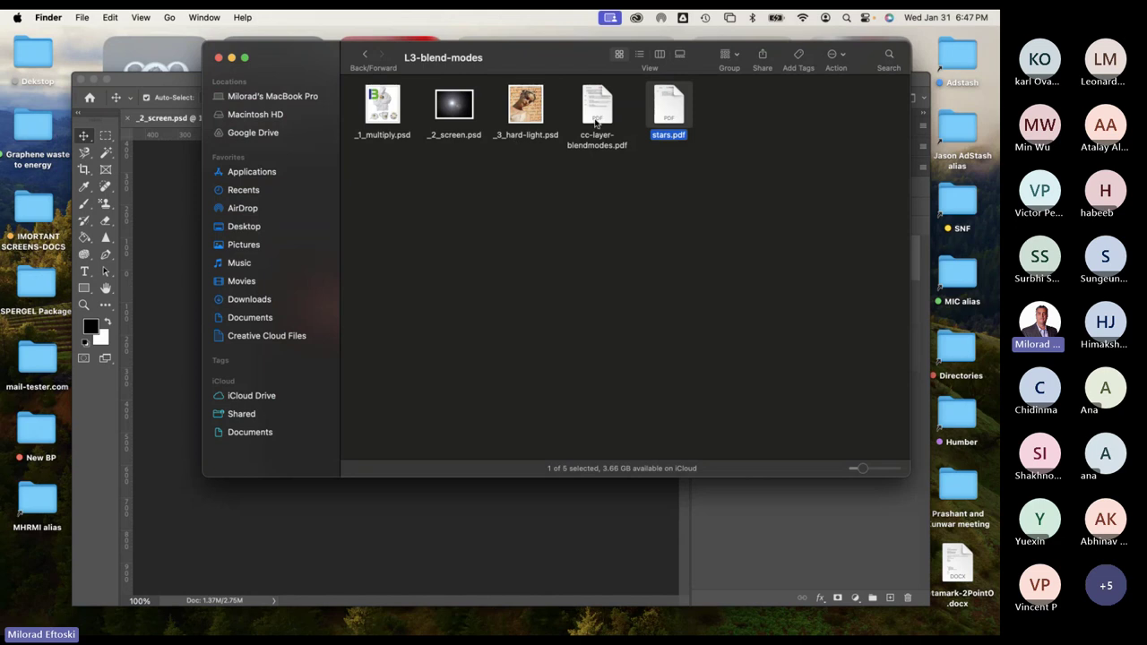
{"action": "left_click", "coordinate": [594, 117]}
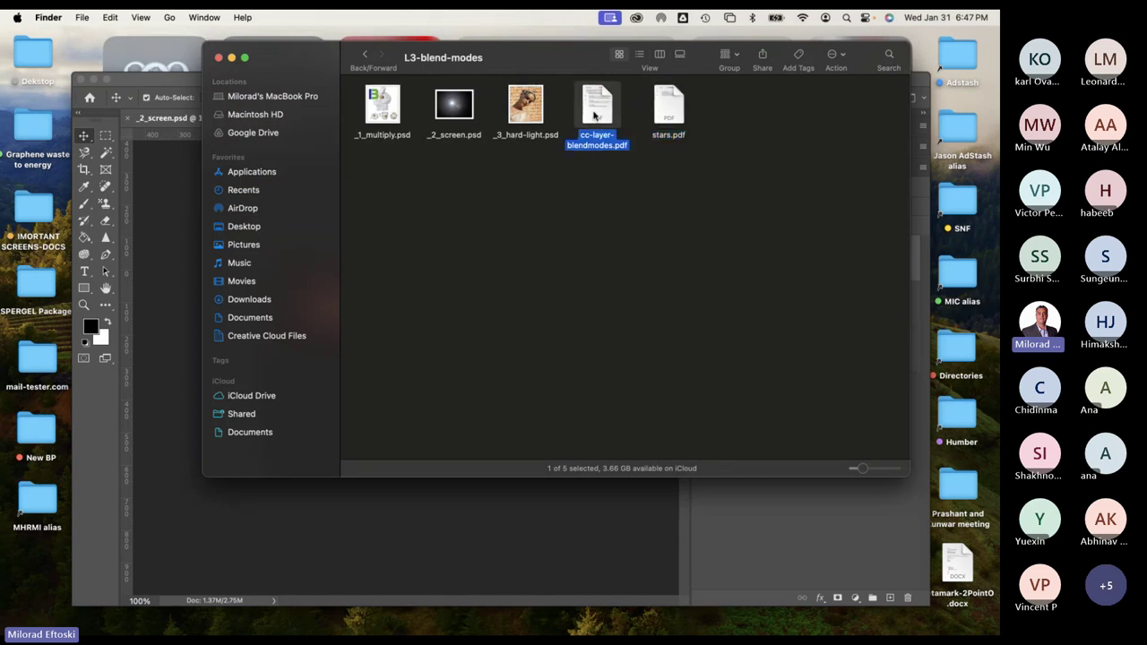
{"action": "key", "text": "space"}
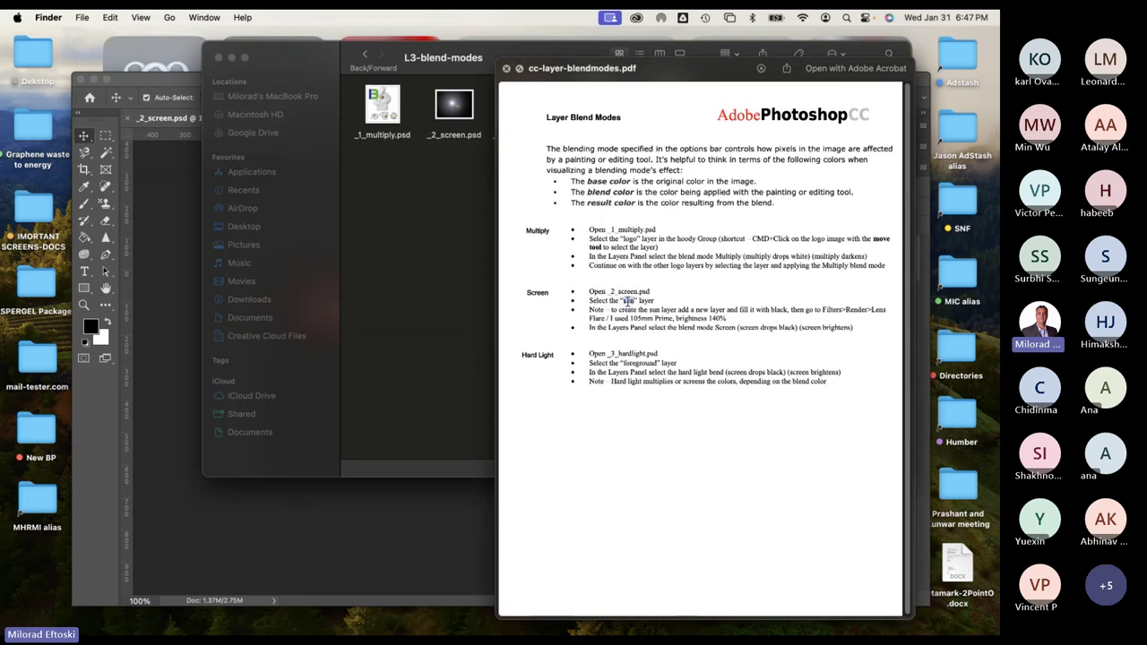
{"action": "triple_click", "coordinate": [627, 302]}
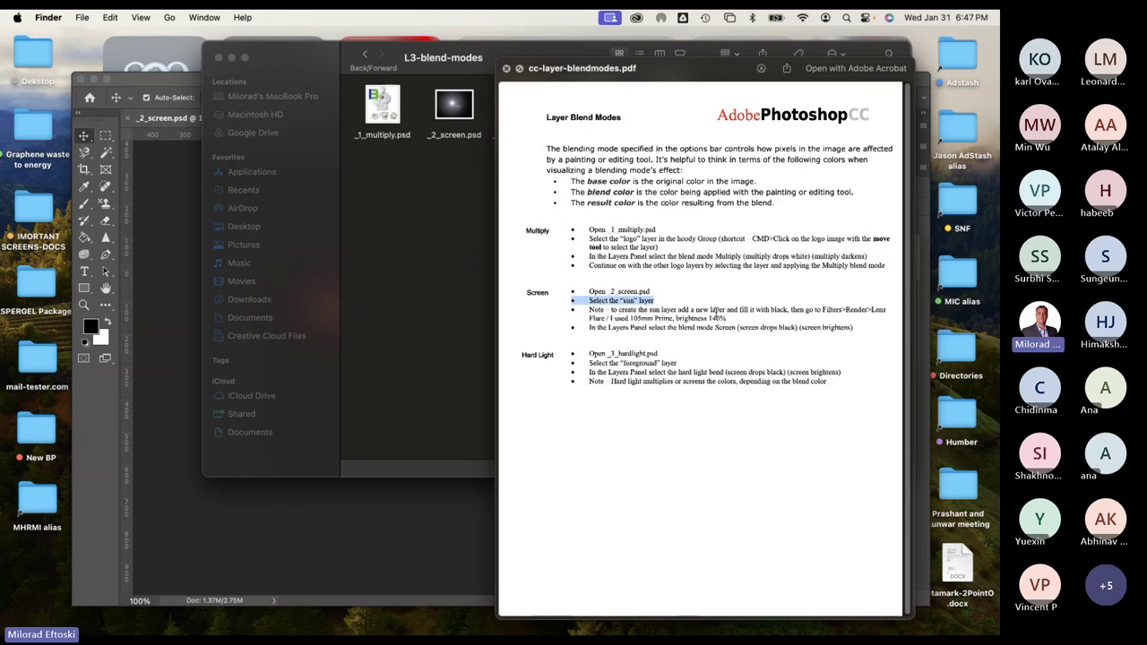
{"action": "triple_click", "coordinate": [715, 309]}
{"action": "left_click", "coordinate": [616, 317]}
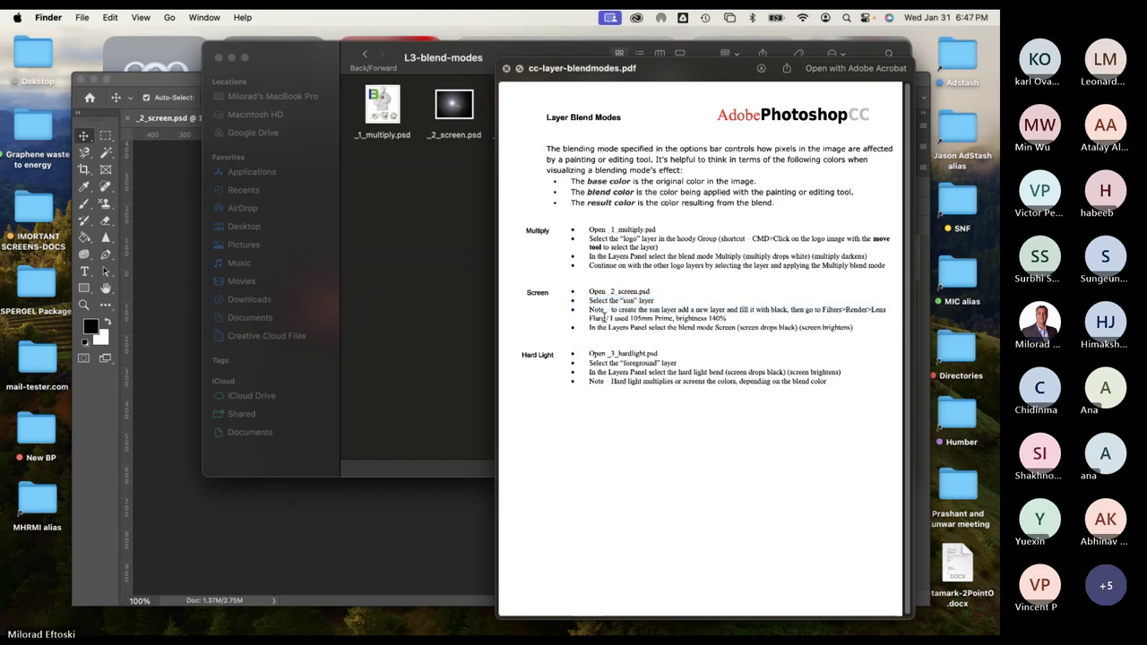
{"action": "left_click_drag", "start_coordinate": [607, 318], "coordinate": [784, 309]}
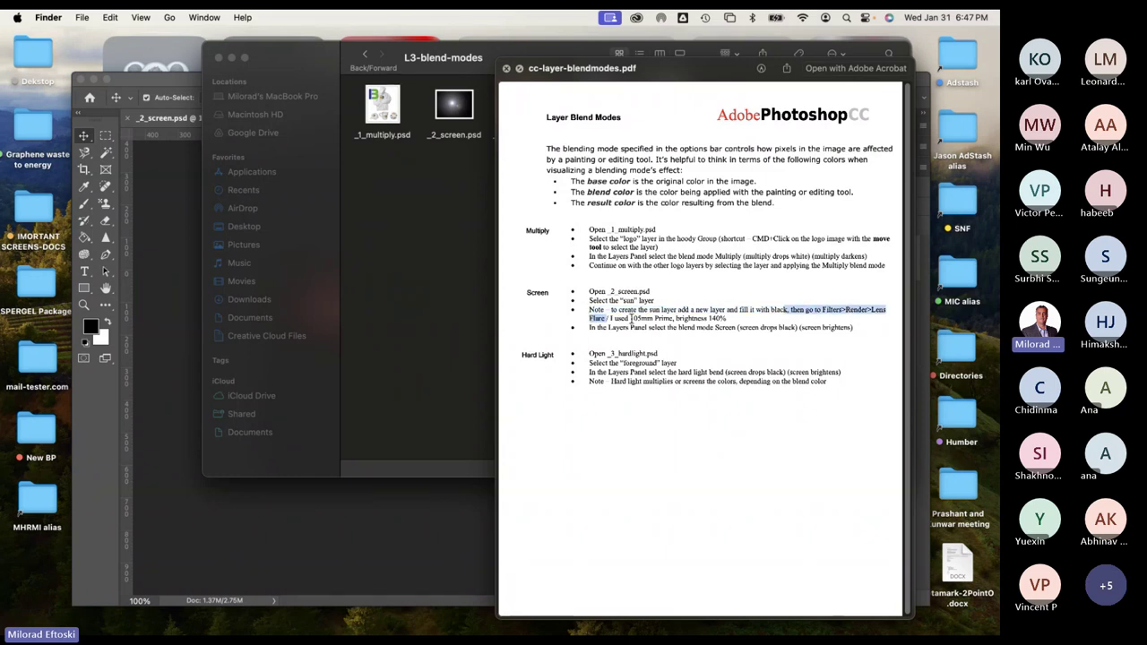
{"action": "left_click_drag", "start_coordinate": [704, 319], "coordinate": [655, 328]}
{"action": "left_click", "coordinate": [632, 329]}
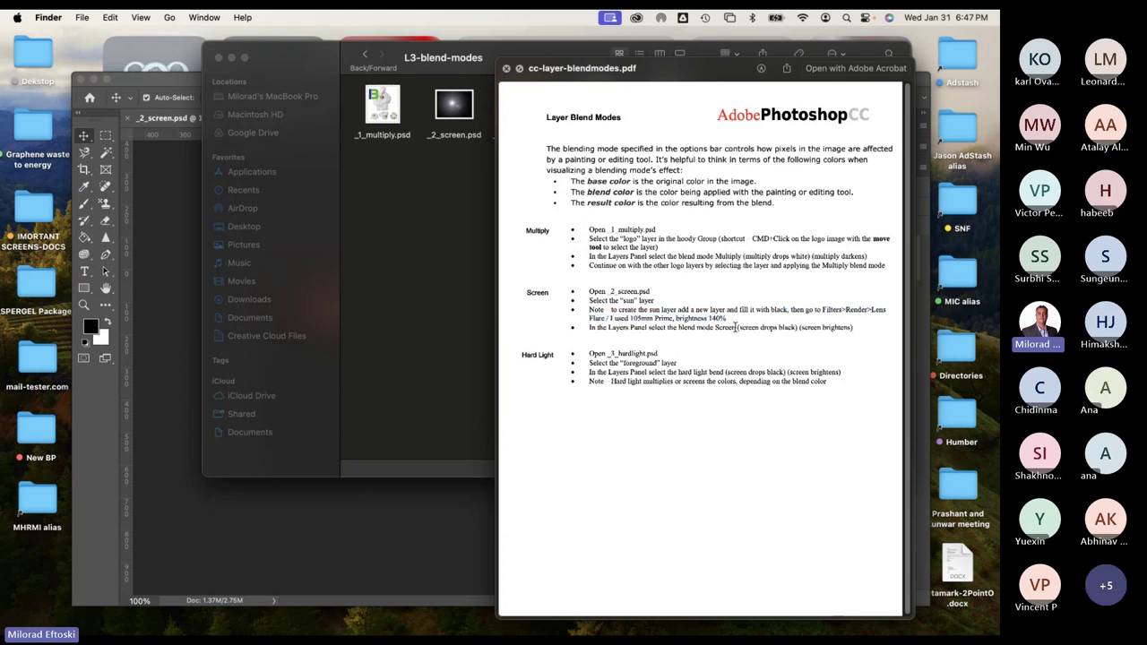
{"action": "triple_click", "coordinate": [749, 328]}
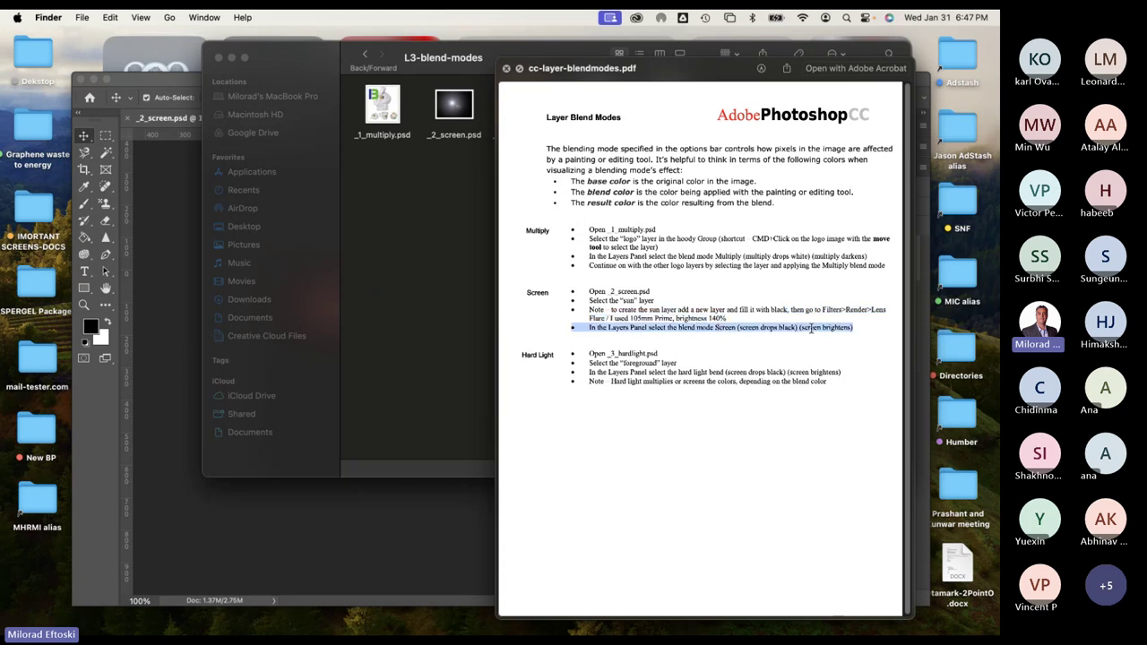
{"action": "left_click", "coordinate": [479, 264]}
{"action": "left_click", "coordinate": [173, 285]}
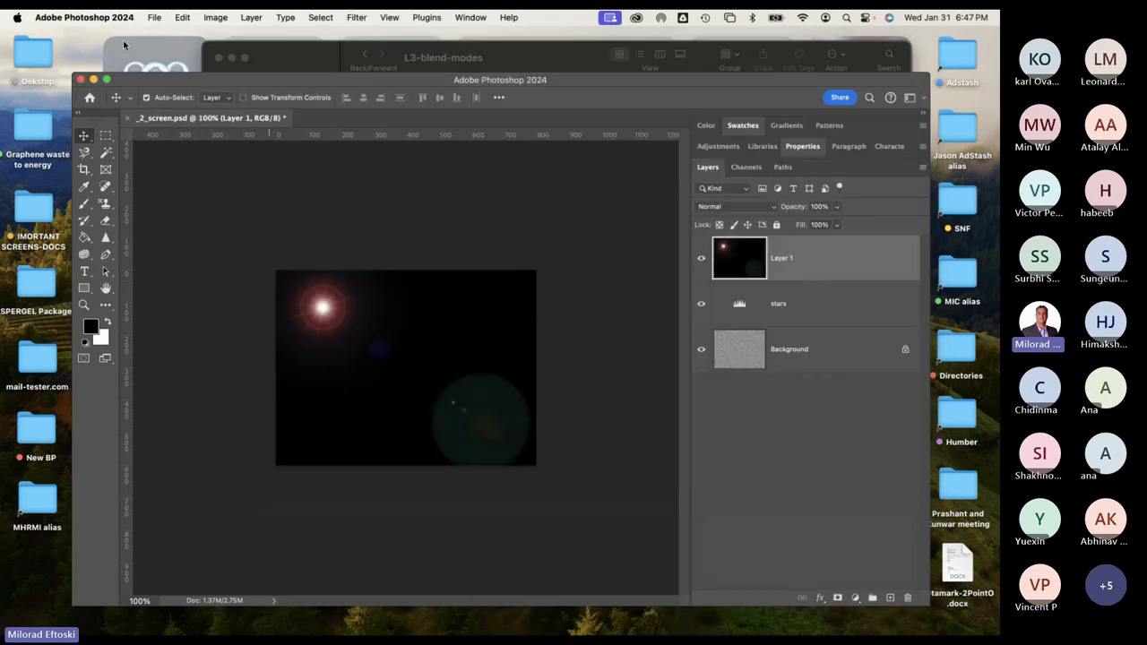
Revert the document, then set the sun layer's blend mode to Darken and then Screen.
{"action": "left_click", "coordinate": [155, 17]}
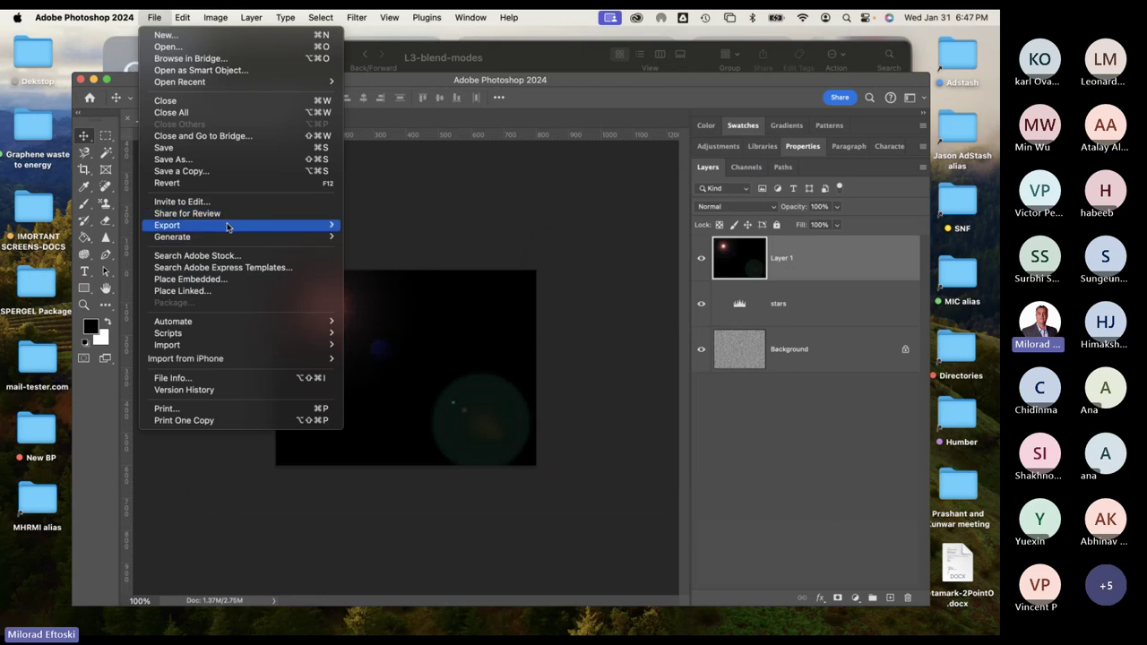
{"action": "left_click", "coordinate": [221, 183]}
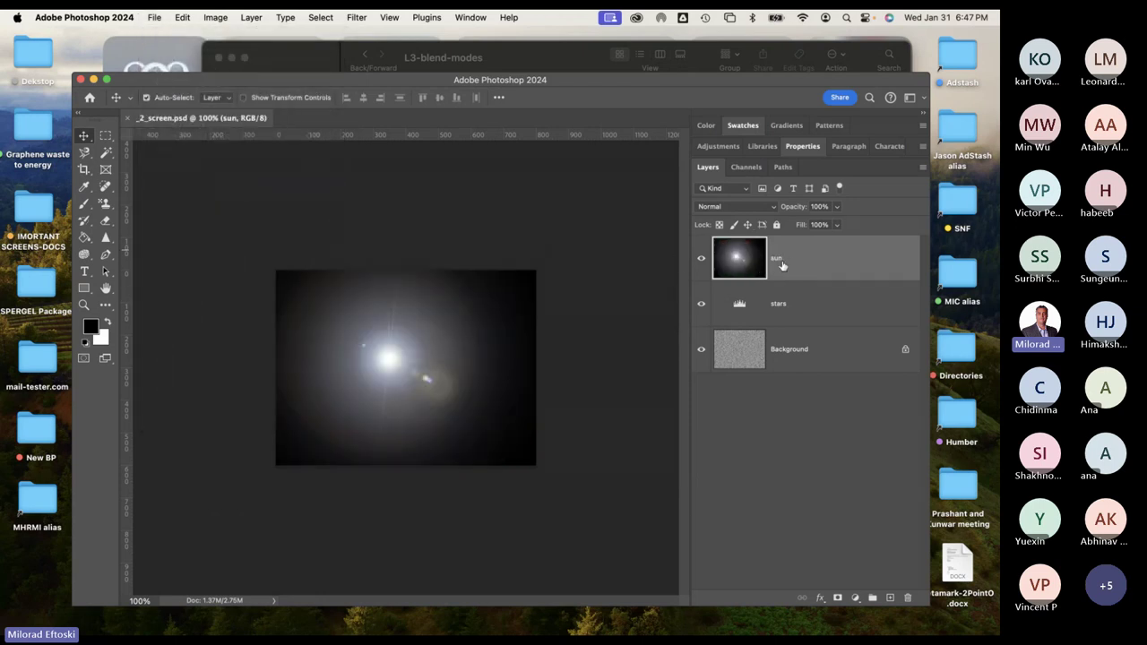
{"action": "left_click", "coordinate": [727, 206]}
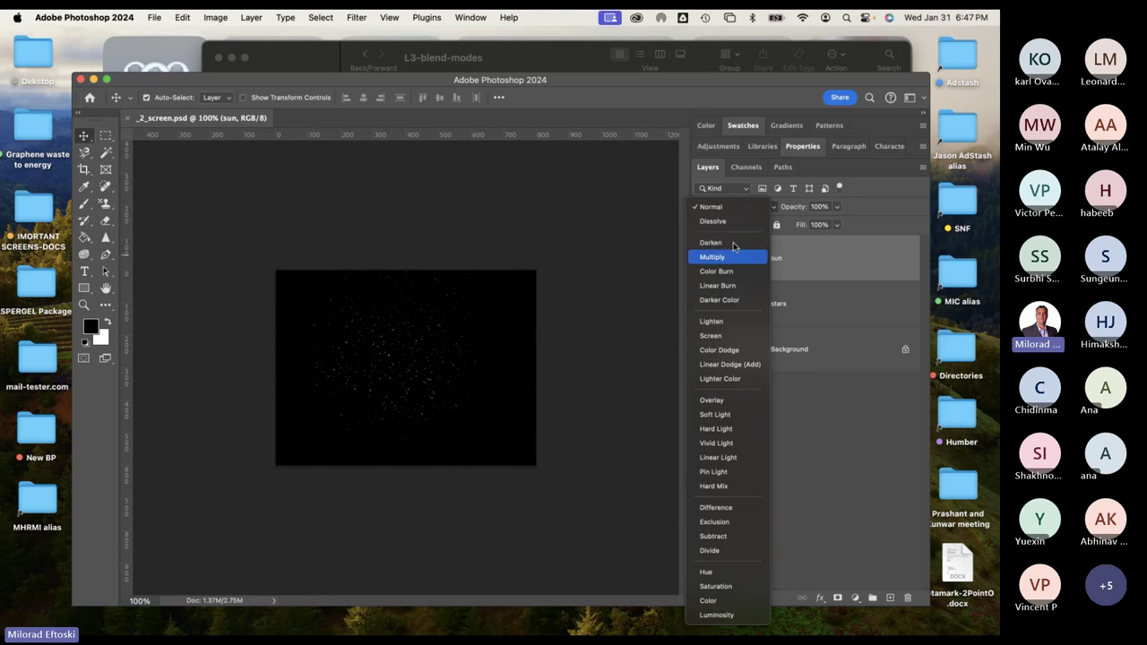
{"action": "left_click", "coordinate": [730, 243]}
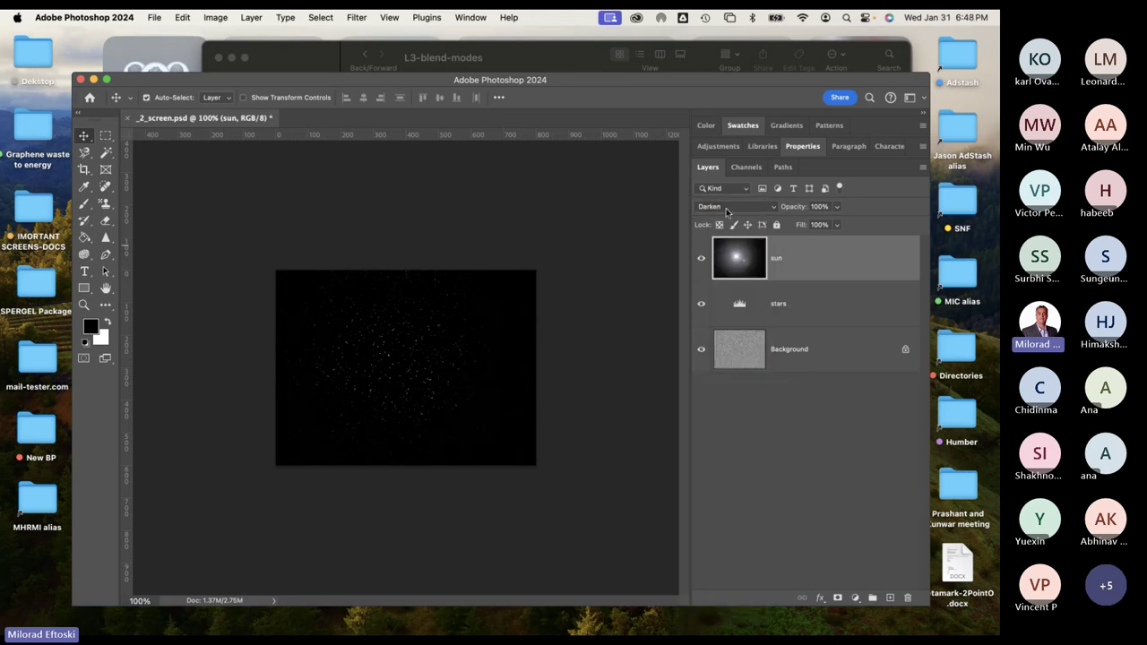
{"action": "left_click", "coordinate": [728, 207]}
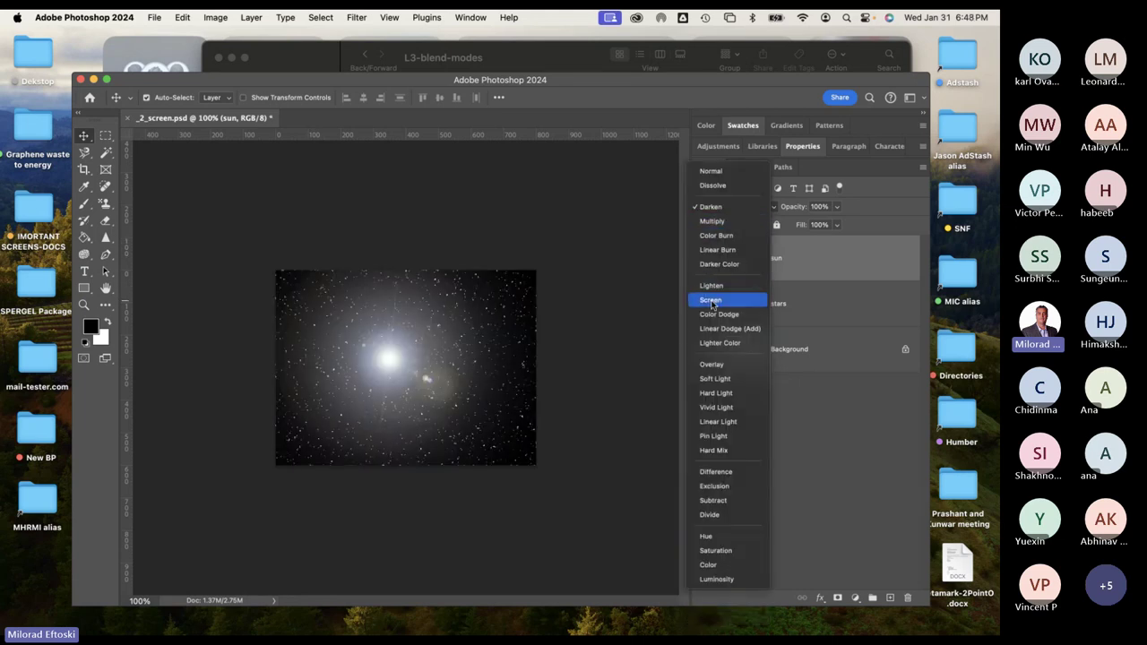
{"action": "left_click", "coordinate": [712, 301]}
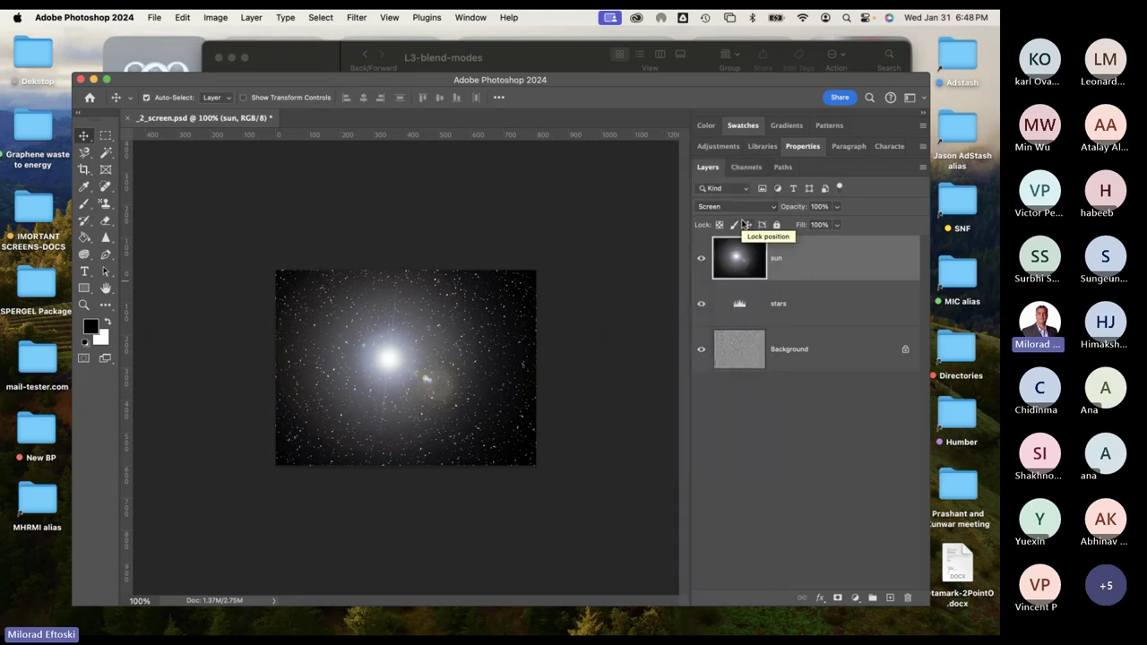
Toggle the sun layer's visibility to compare, leaving the glow visible over the stars.
{"action": "left_click", "coordinate": [701, 259]}
{"action": "left_click", "coordinate": [701, 258]}
{"action": "left_click", "coordinate": [701, 259]}
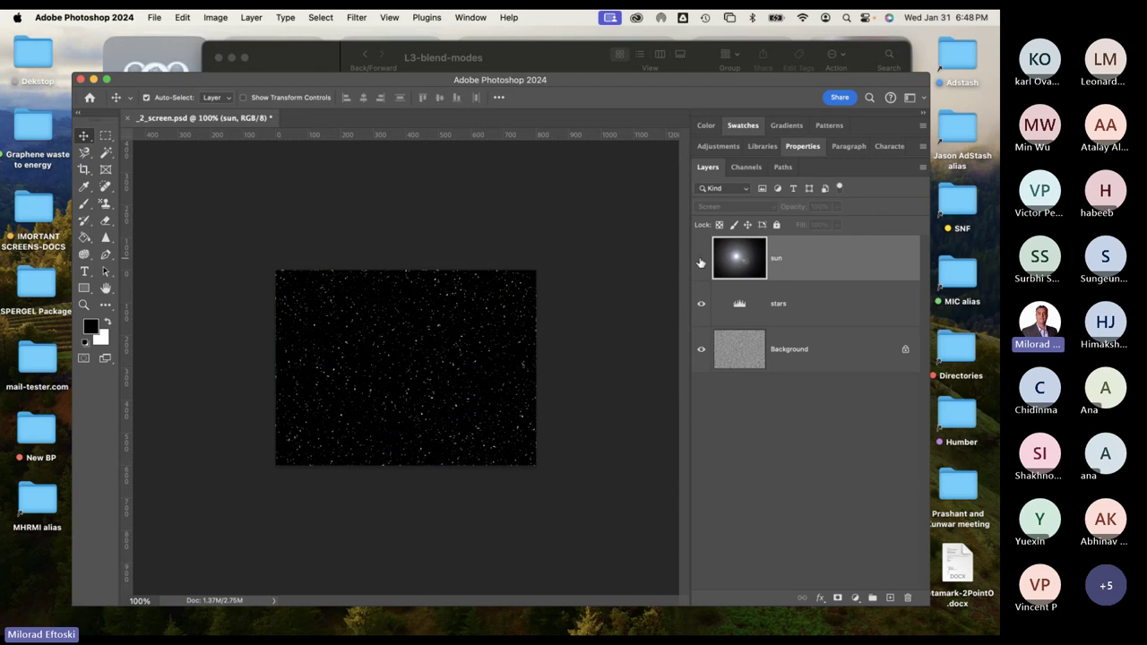
{"action": "left_click", "coordinate": [701, 260]}
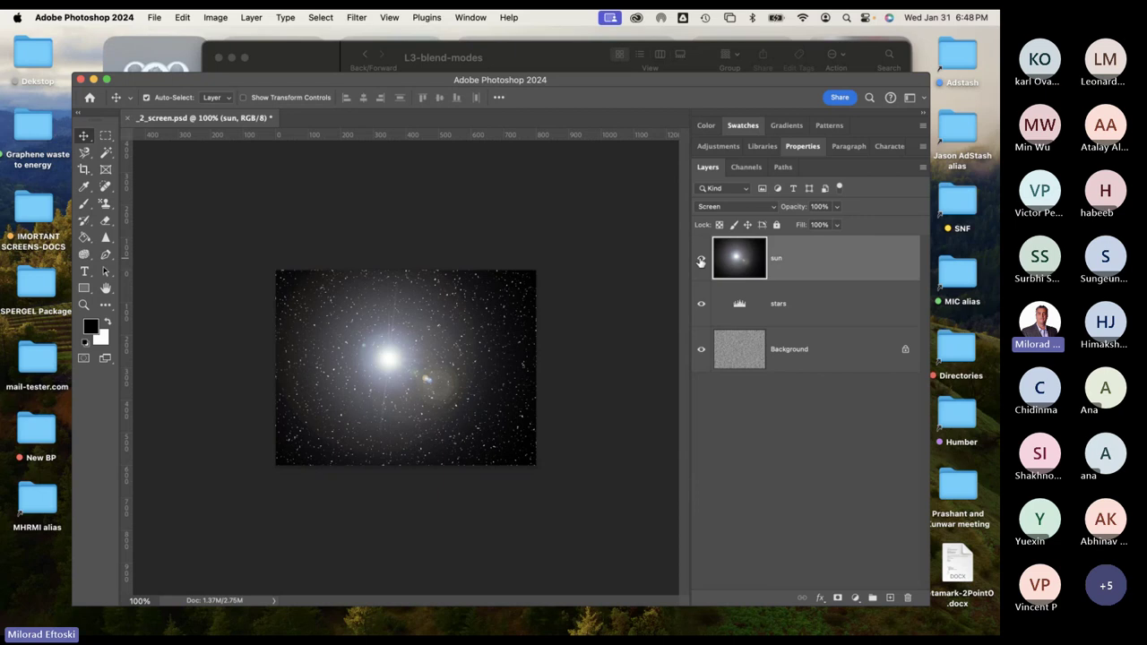
Close the sun document without saving and switch to Google Chrome.
{"action": "left_click", "coordinate": [129, 121]}
{"action": "left_click", "coordinate": [561, 275]}
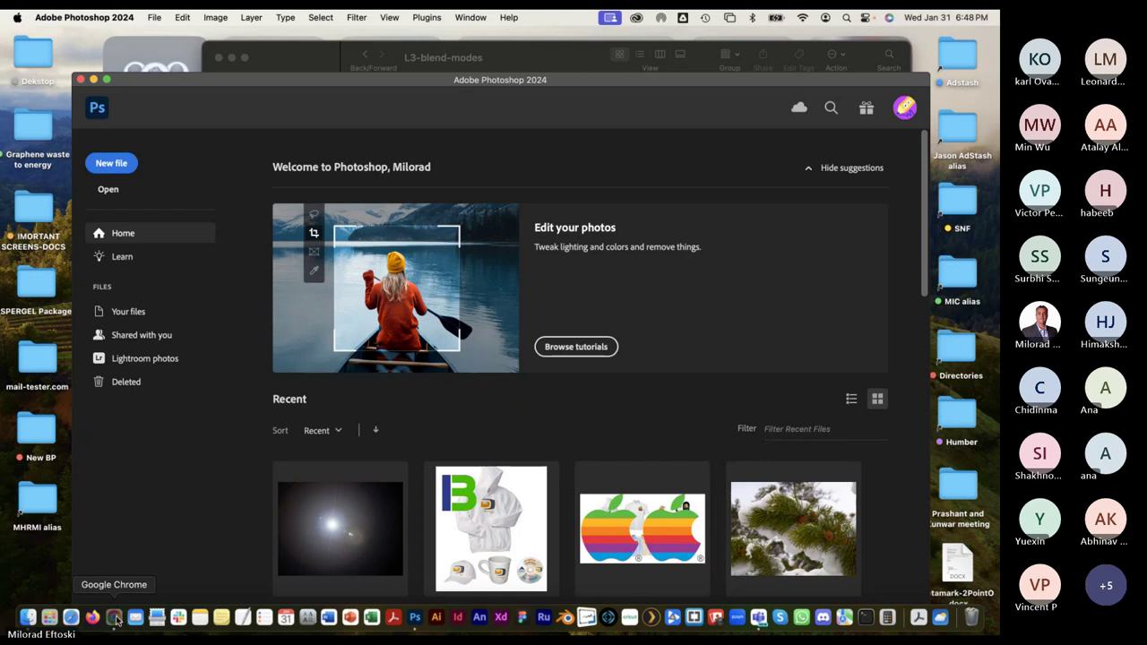
{"action": "left_click", "coordinate": [114, 623]}
Search Google for 'dark alley' and save the Craiyon image as dark alley.webp.
{"action": "left_click", "coordinate": [408, 70]}
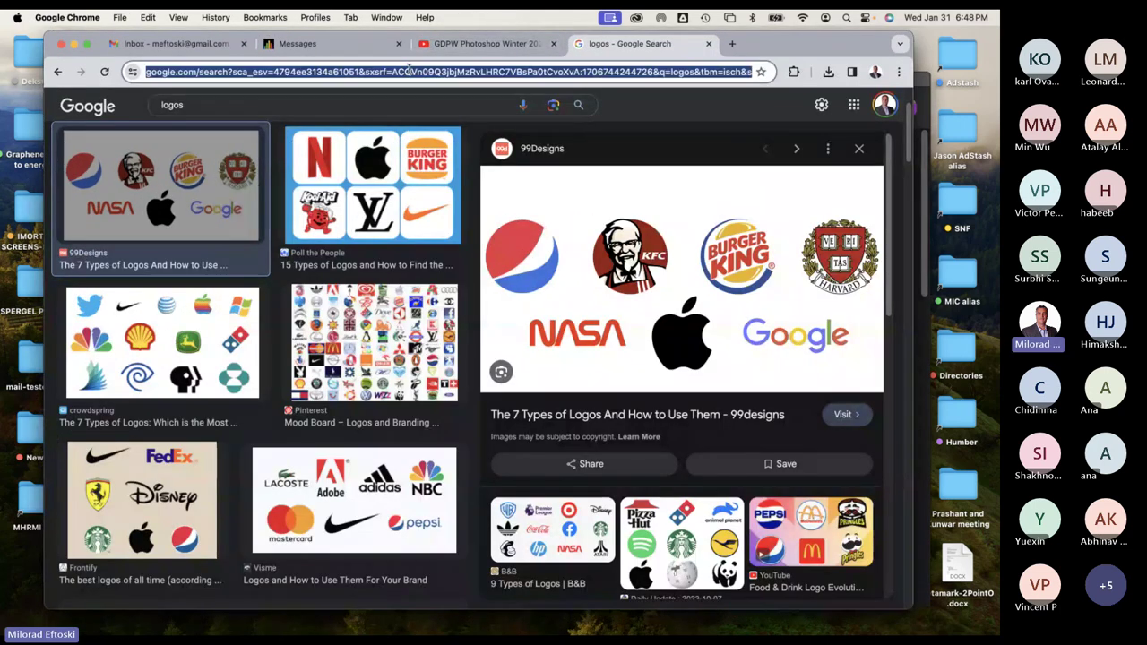
{"action": "type", "text": "dark alley"}
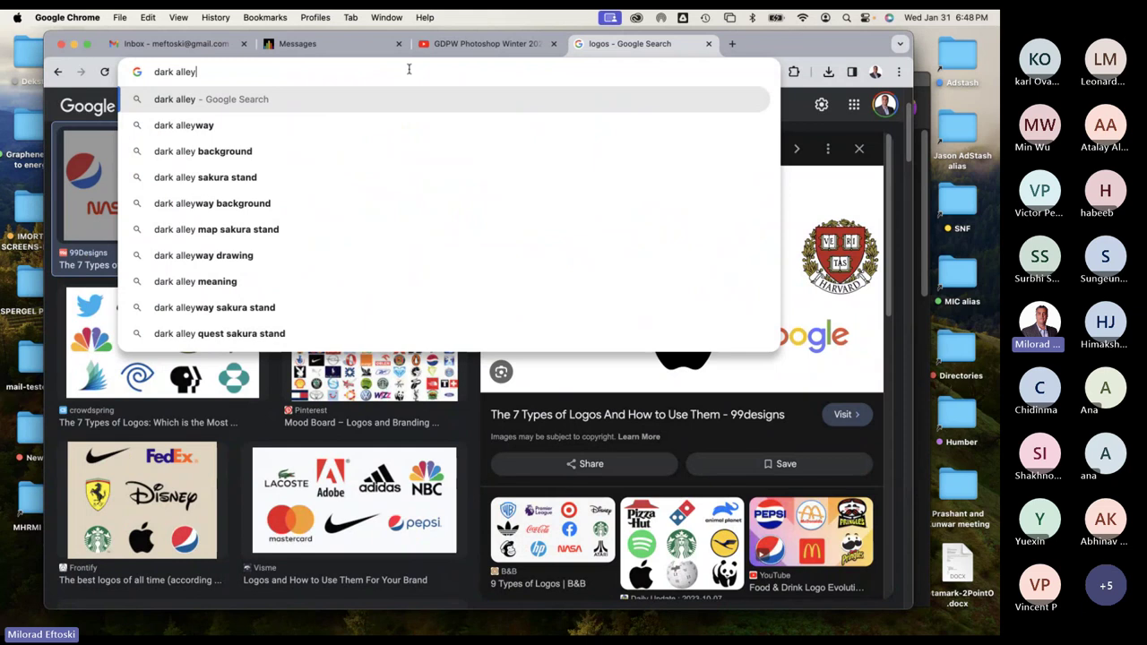
{"action": "key", "text": "Return"}
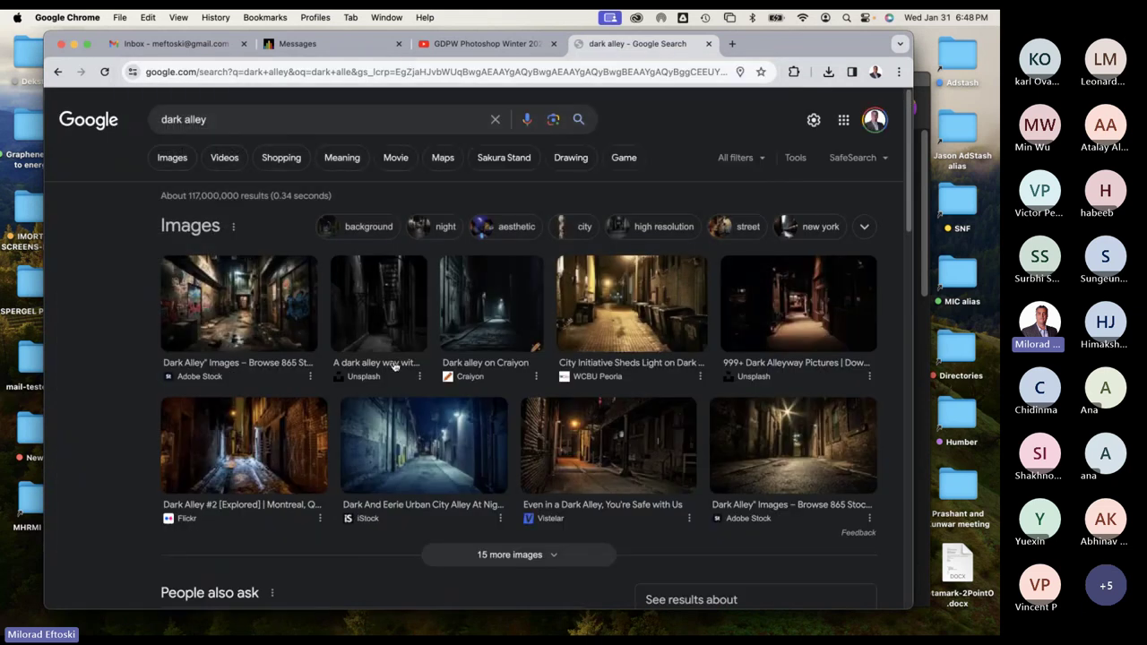
{"action": "left_click", "coordinate": [238, 303]}
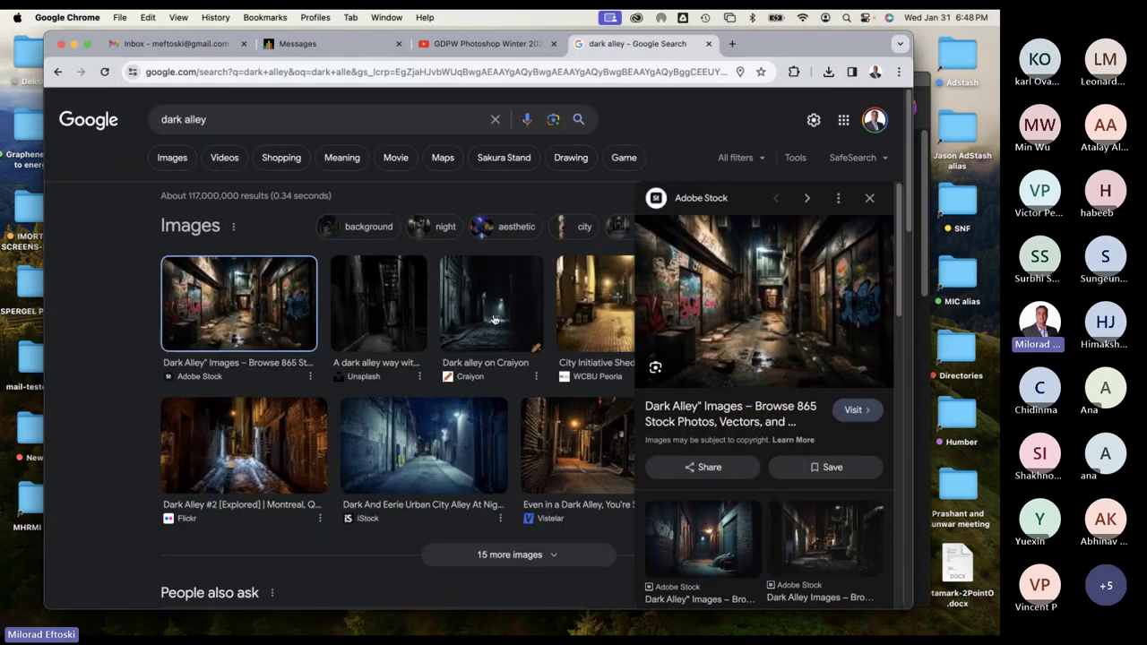
{"action": "left_click", "coordinate": [463, 320]}
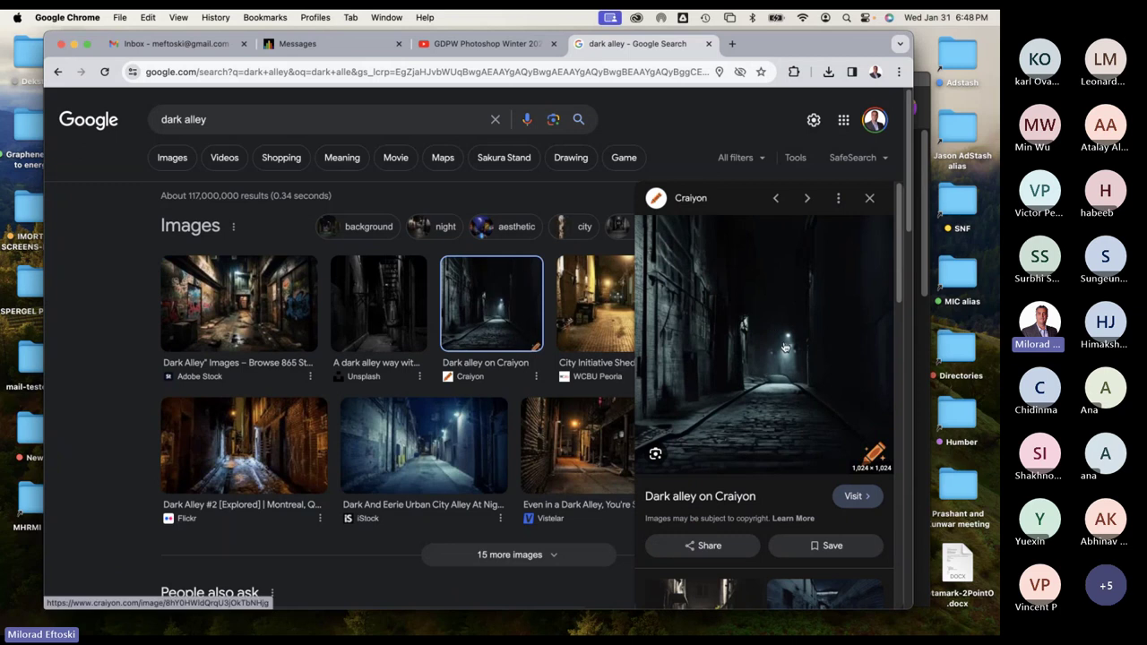
{"action": "right_click", "coordinate": [785, 384]}
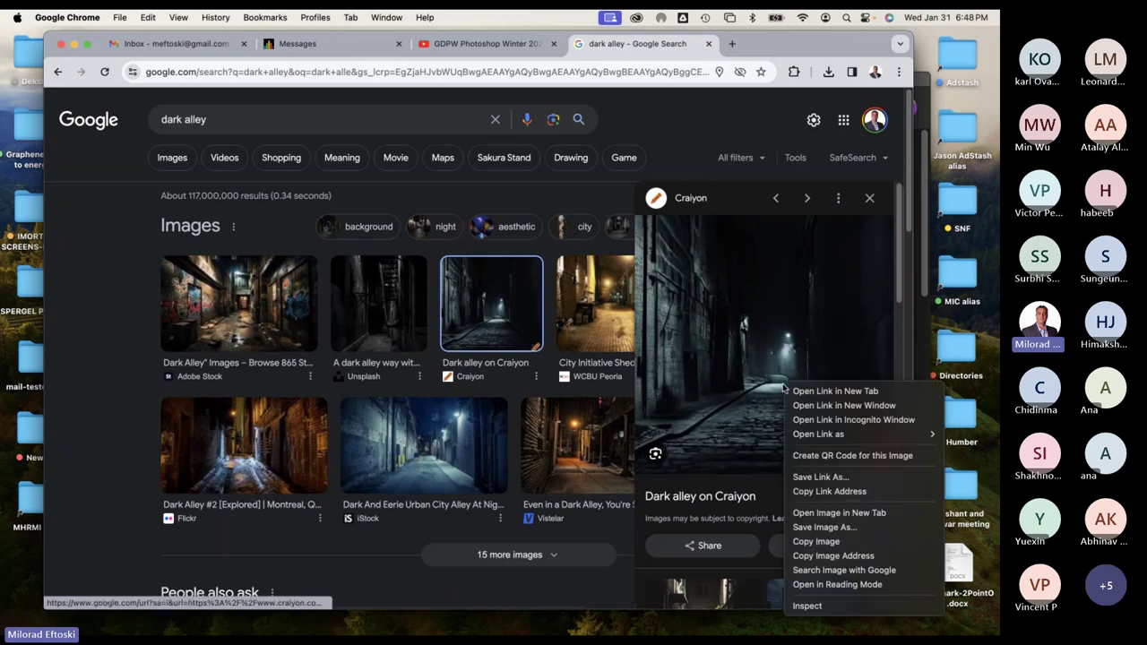
{"action": "left_click", "coordinate": [818, 528]}
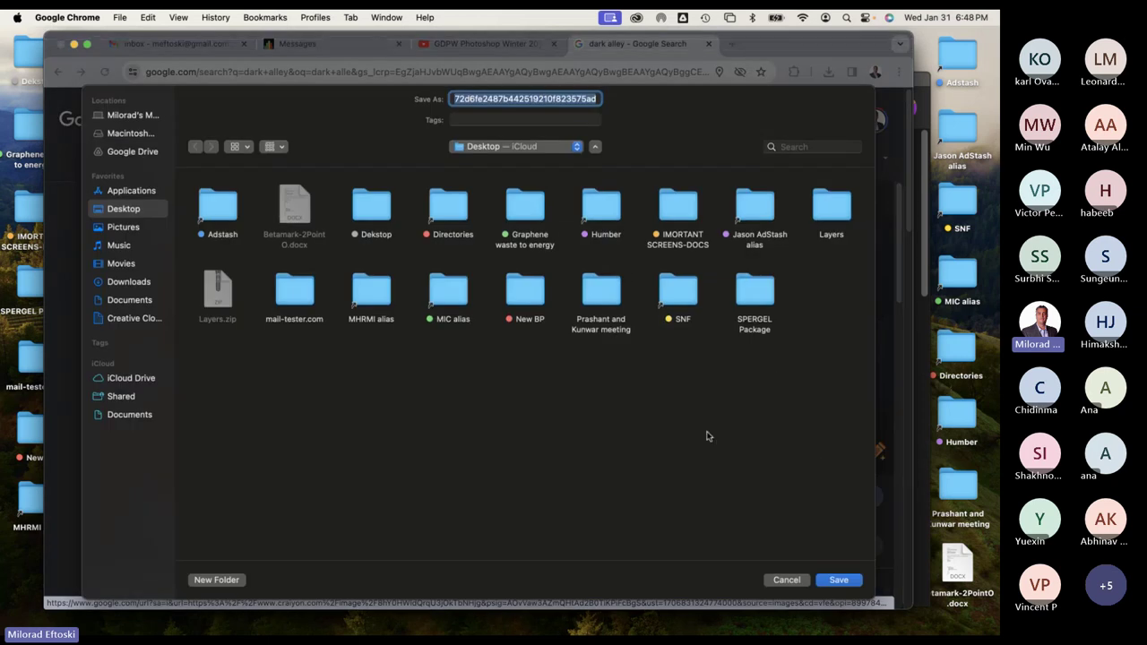
{"action": "type", "text": "dark "}
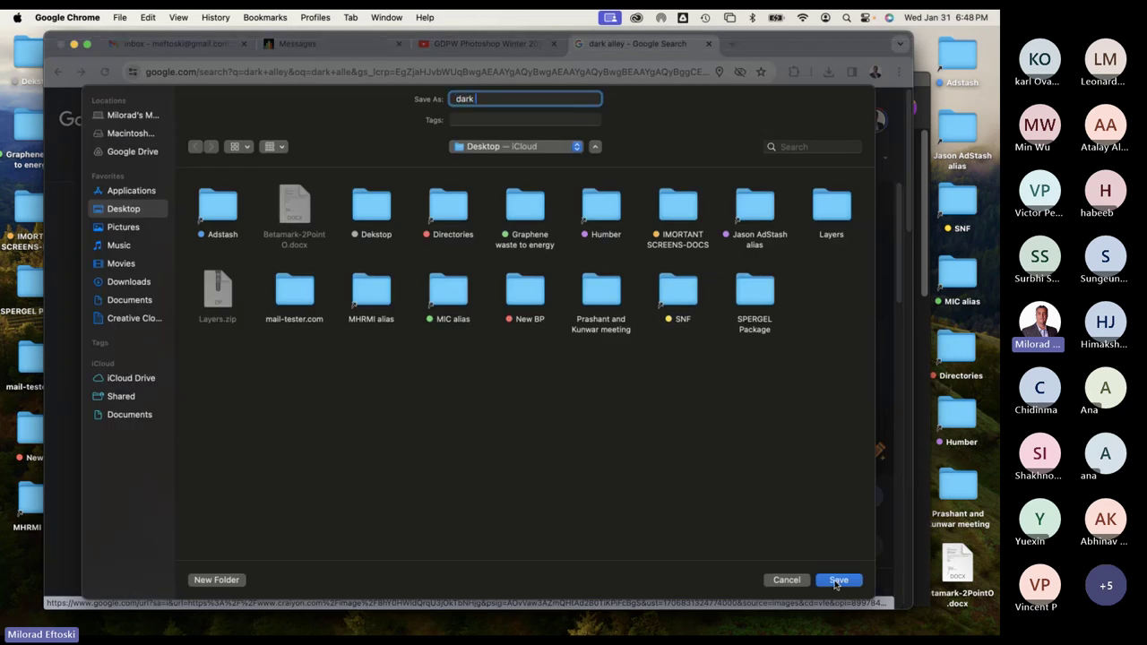
{"action": "type", "text": "alley"}
{"action": "left_click", "coordinate": [838, 579]}
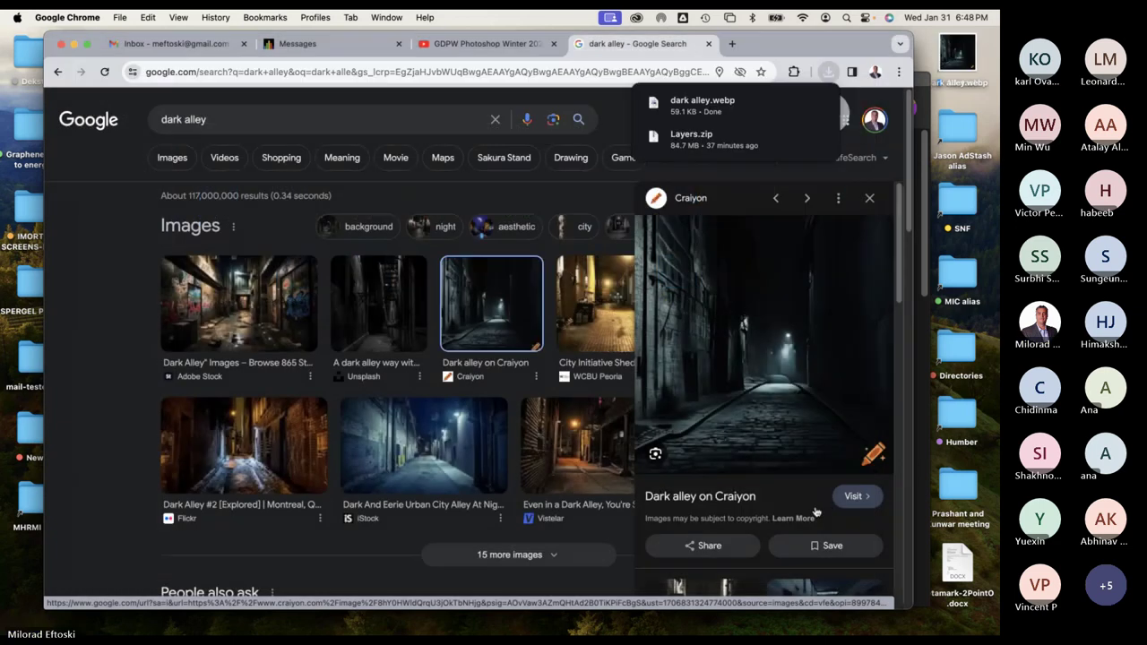
Search for 'rain png' and preview the Freepik, DeviantArt and Adobe Stock rain images.
{"action": "left_click", "coordinate": [216, 119]}
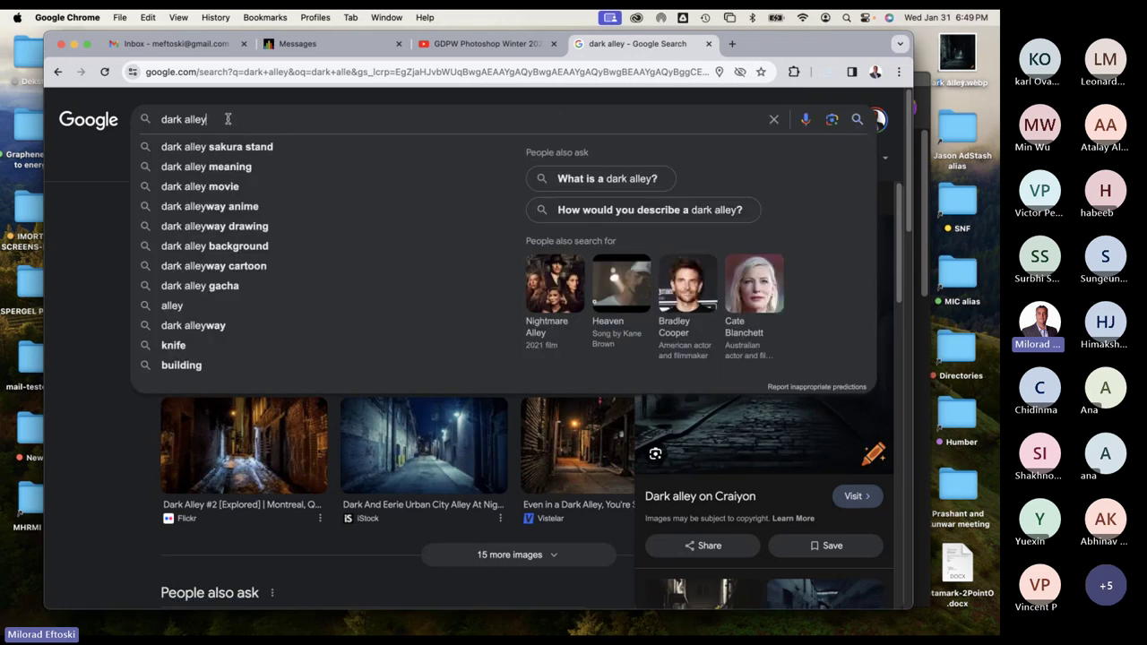
{"action": "left_click_drag", "start_coordinate": [233, 119], "coordinate": [136, 119]}
{"action": "type", "text": "rain png"}
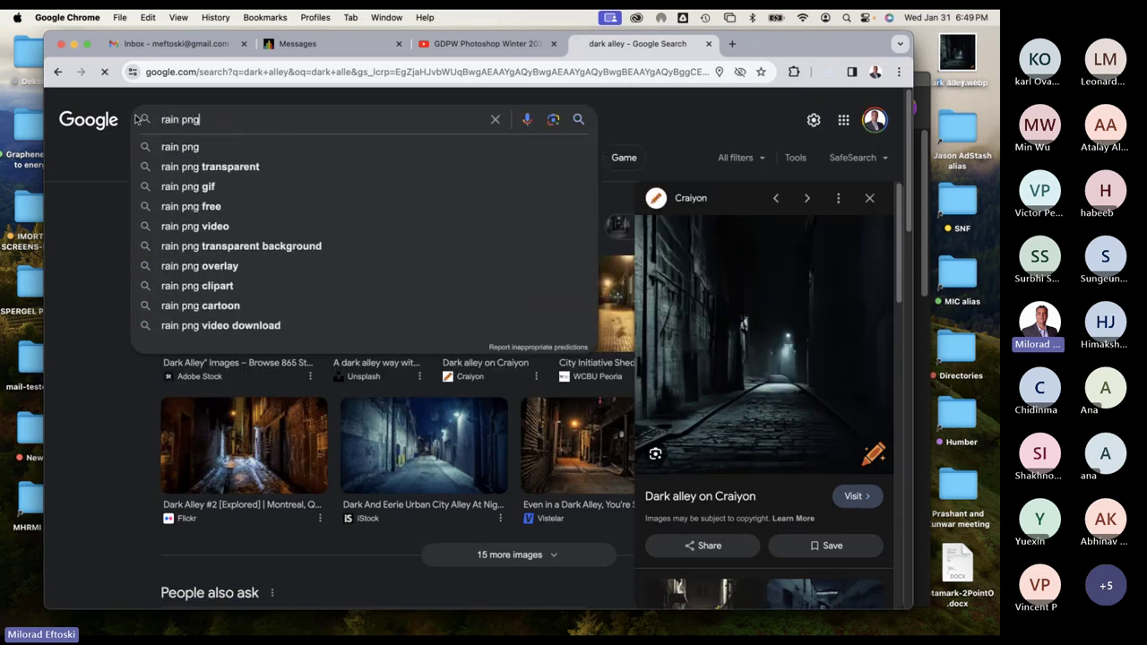
{"action": "key", "text": "Return"}
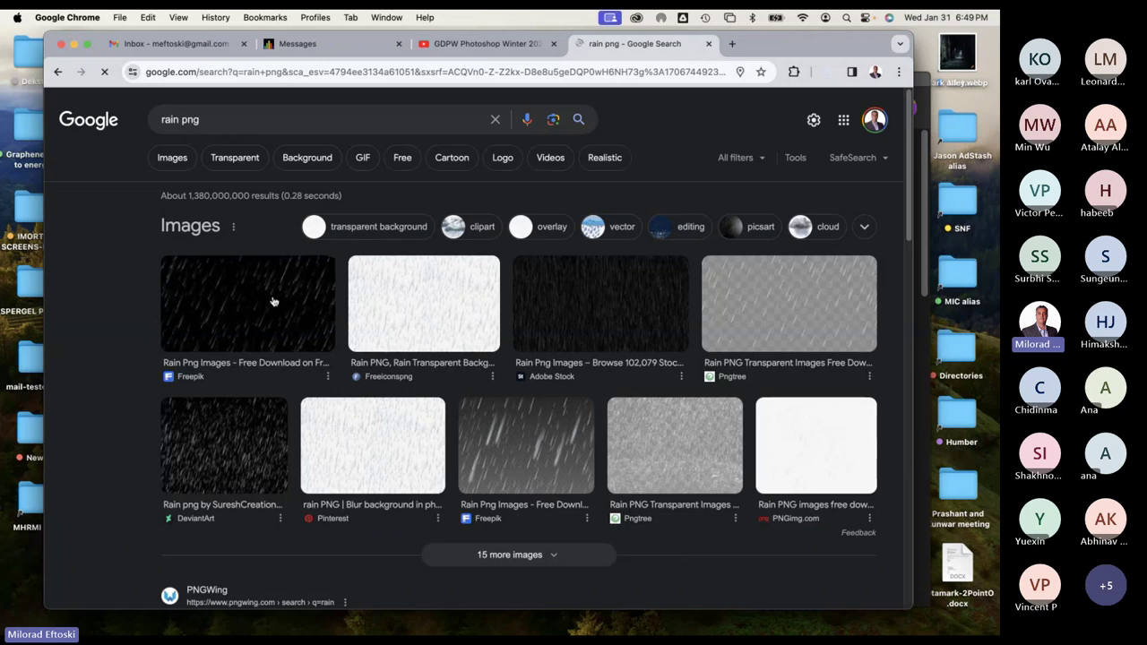
{"action": "left_click", "coordinate": [279, 316]}
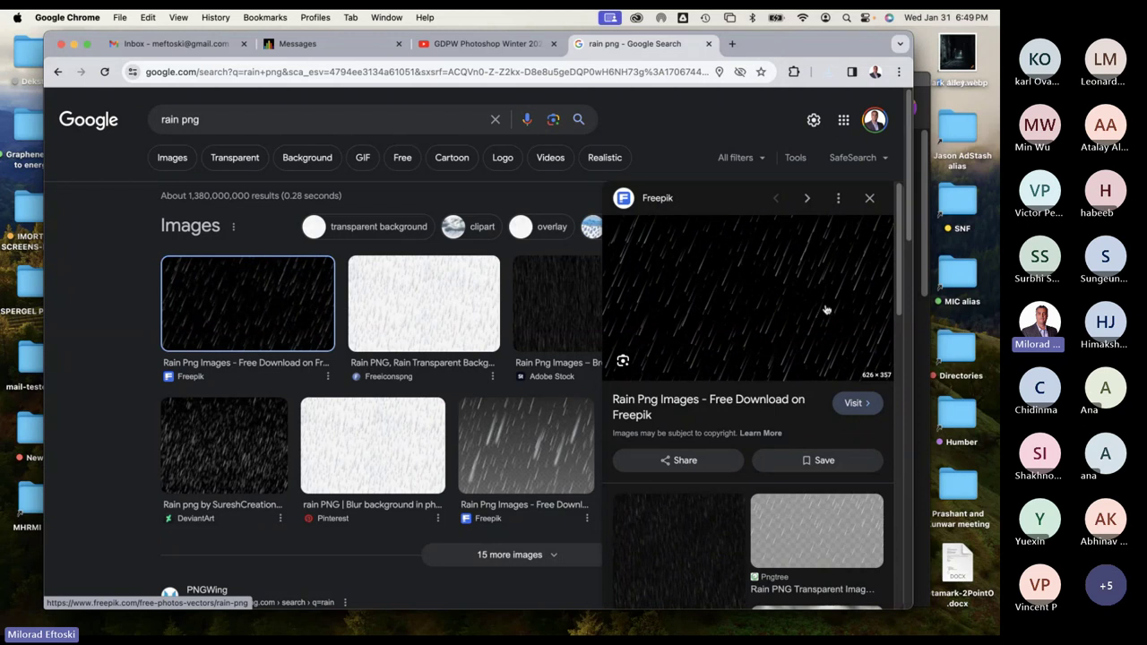
{"action": "left_click", "coordinate": [224, 445]}
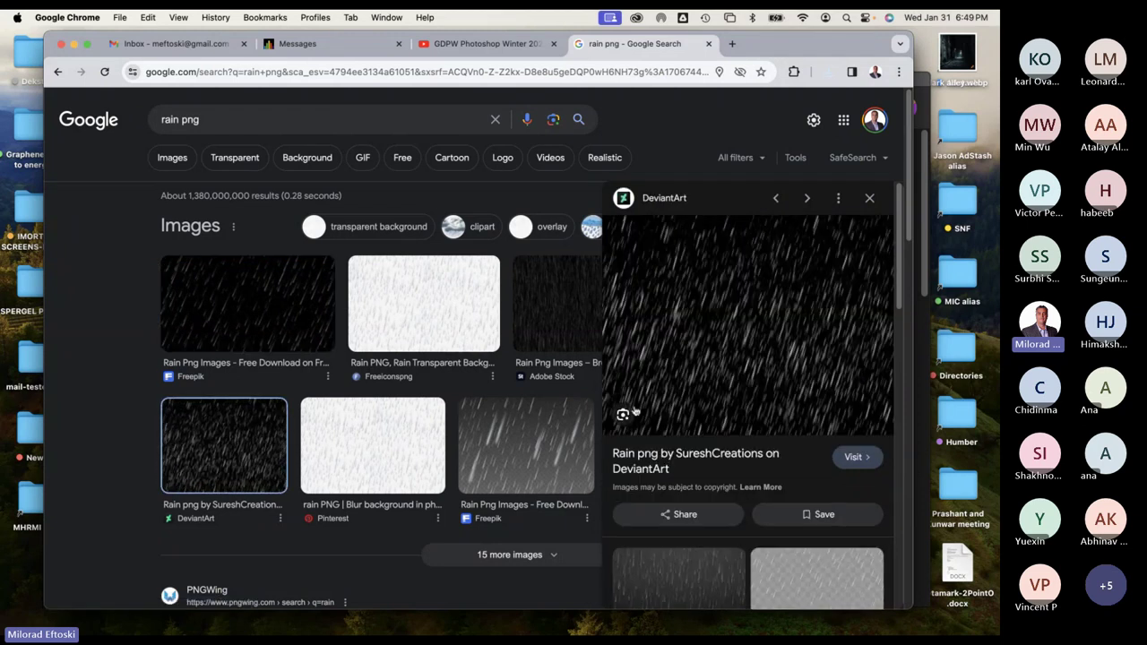
{"action": "left_click", "coordinate": [527, 444]}
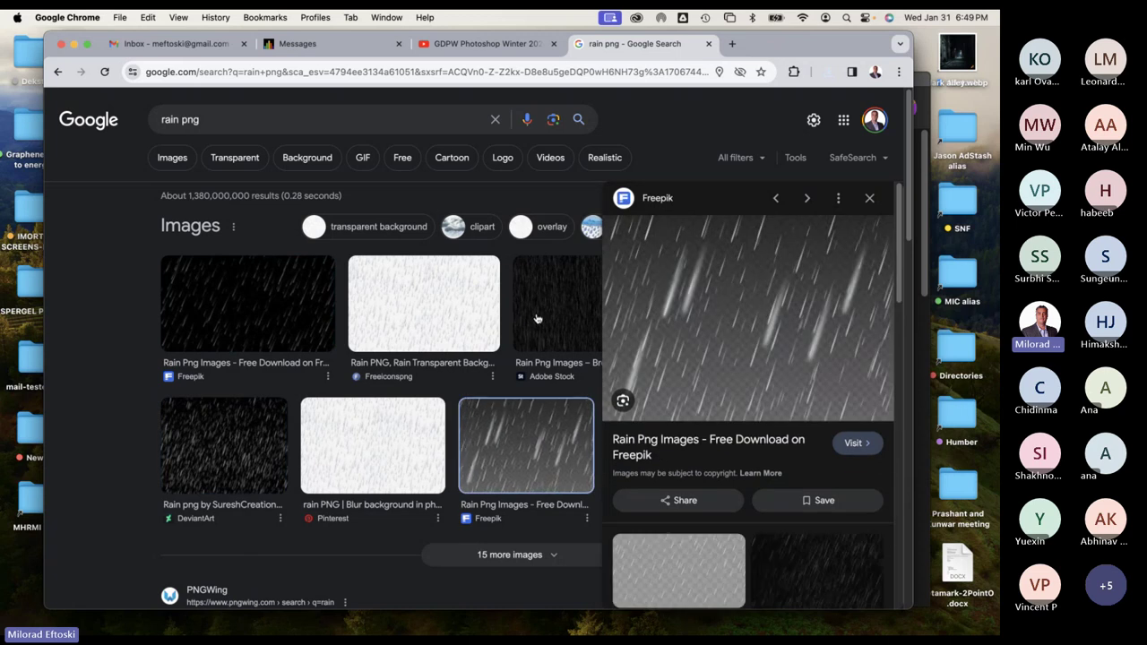
{"action": "left_click", "coordinate": [537, 318]}
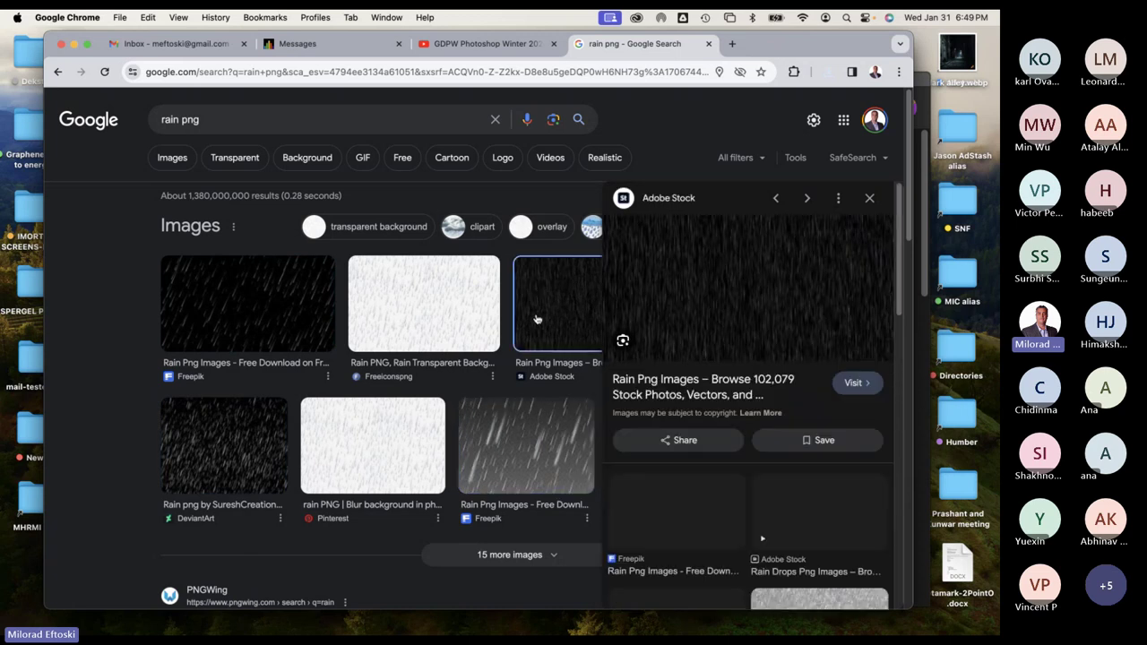
{"action": "left_click", "coordinate": [535, 441]}
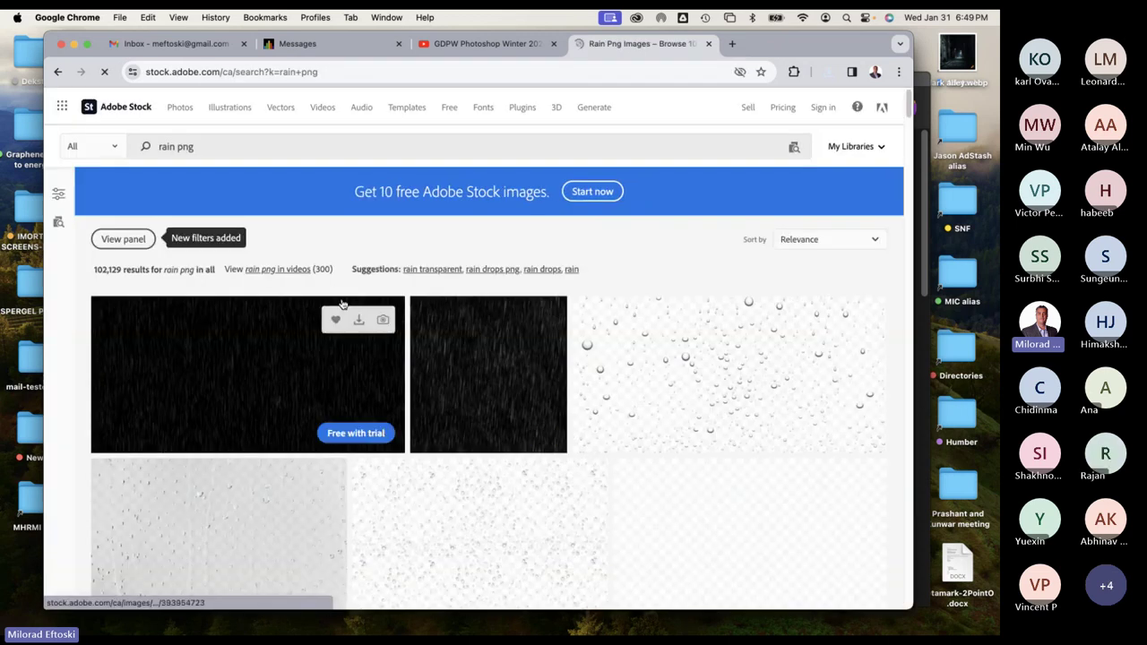
Compare more rain results and open the DeviantArt 'Rain png' source page.
{"action": "left_click", "coordinate": [57, 71]}
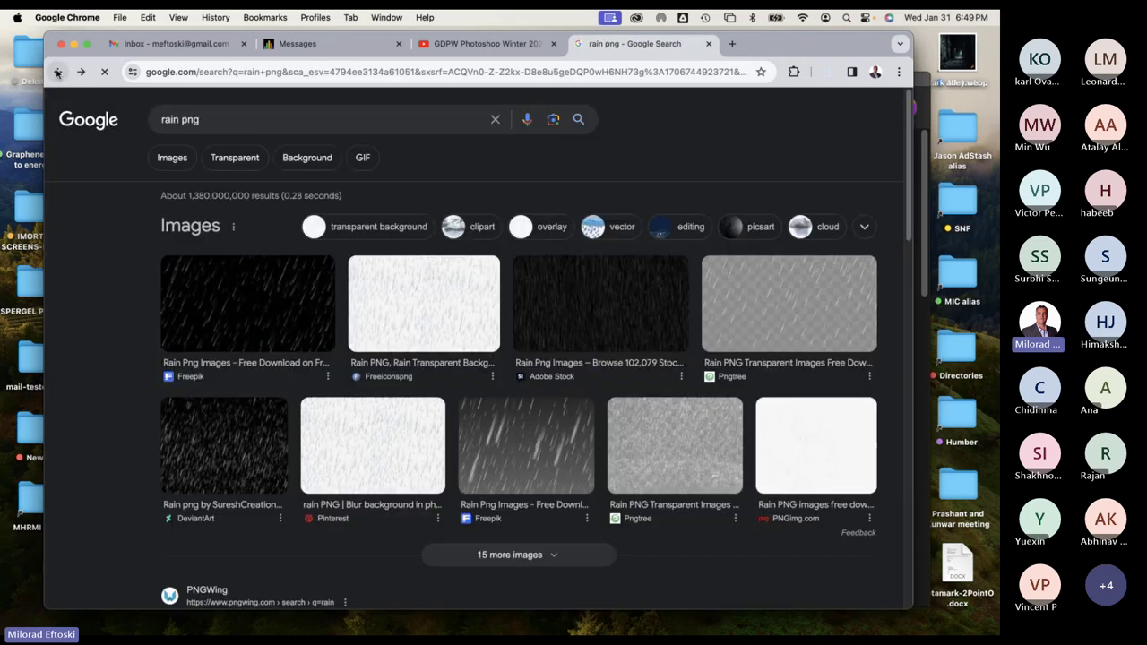
{"action": "left_click", "coordinate": [564, 319]}
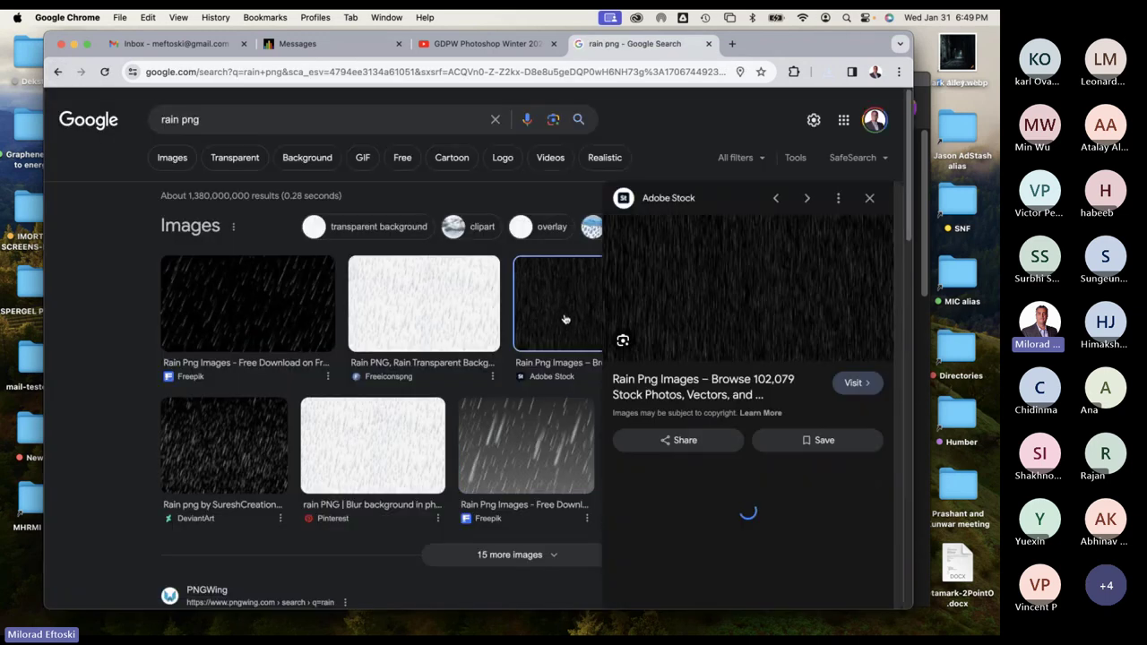
{"action": "left_click", "coordinate": [425, 301]}
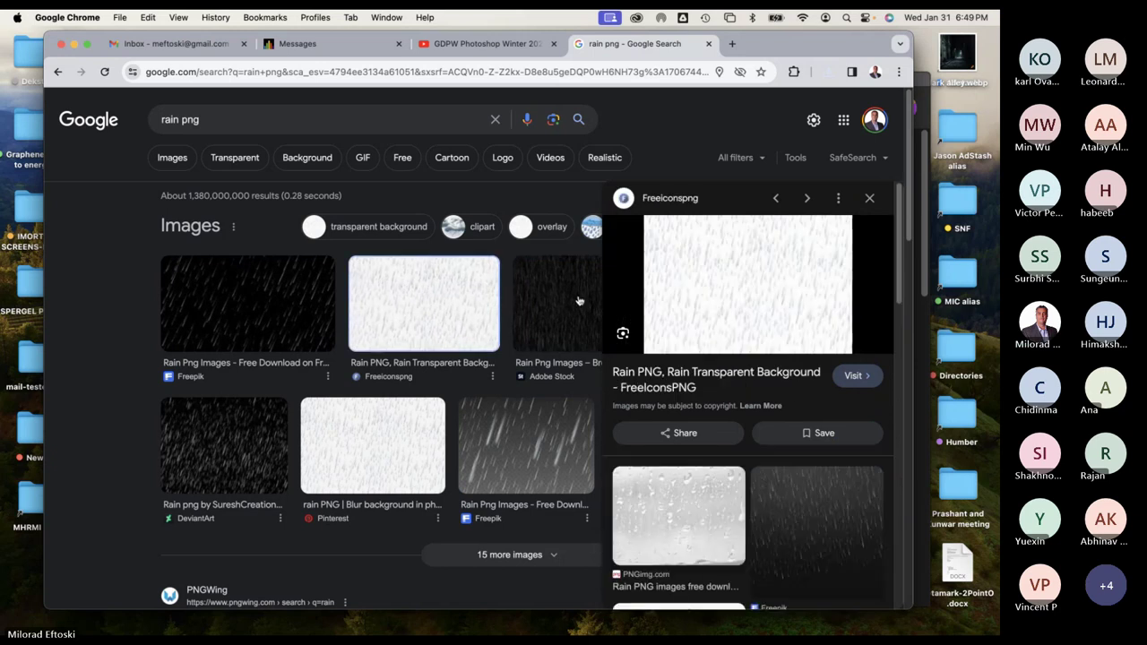
{"action": "left_click", "coordinate": [869, 198]}
{"action": "left_click", "coordinate": [745, 289]}
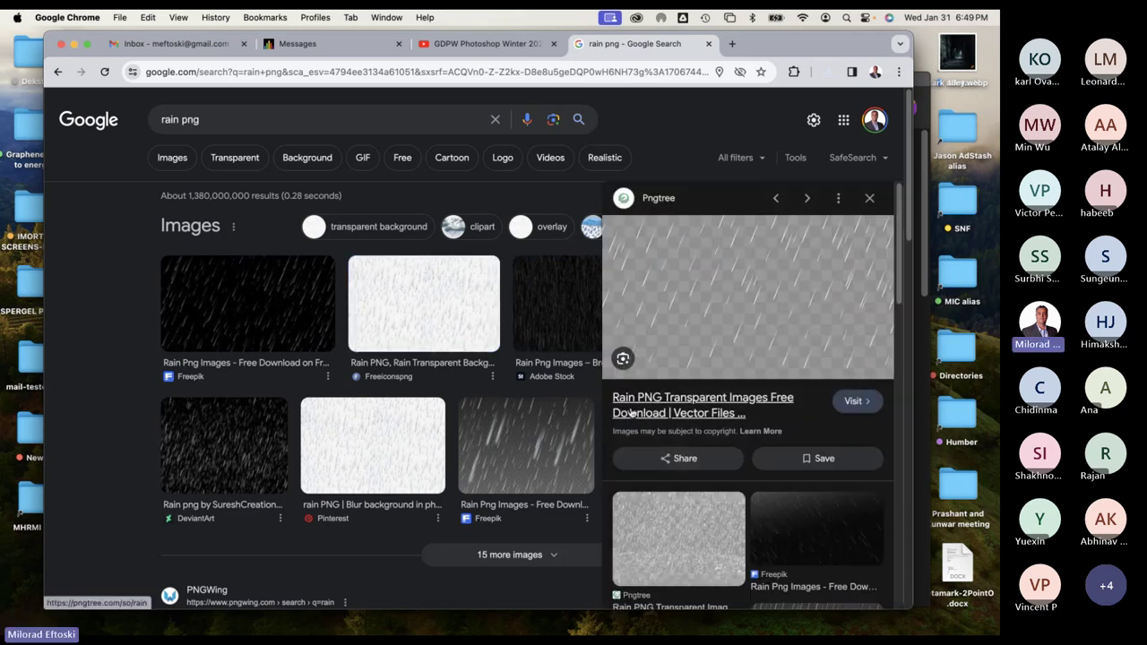
{"action": "left_click", "coordinate": [242, 453]}
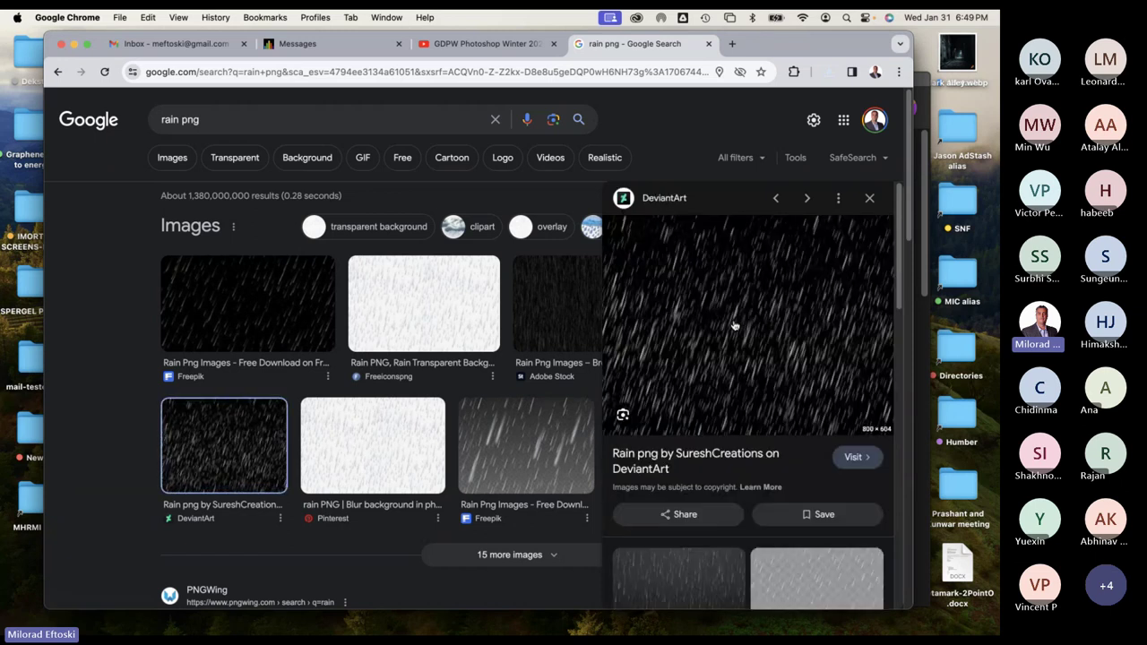
{"action": "left_click", "coordinate": [763, 333]}
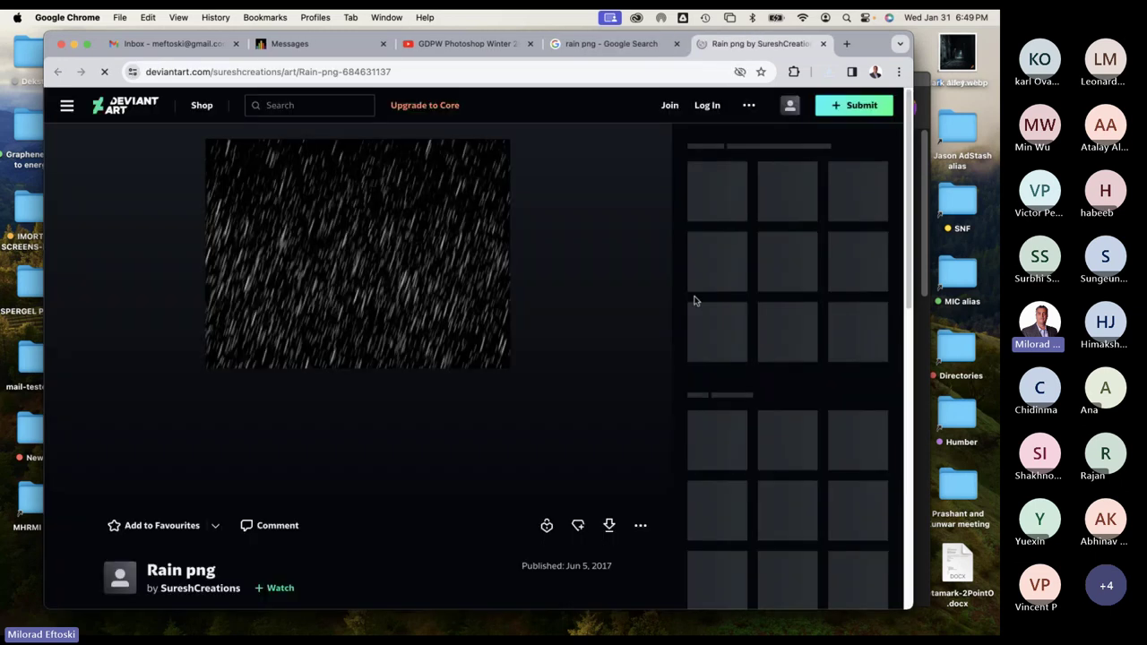
Save the DeviantArt rain image to the Desktop as rain.jpeg.
{"action": "right_click", "coordinate": [397, 264]}
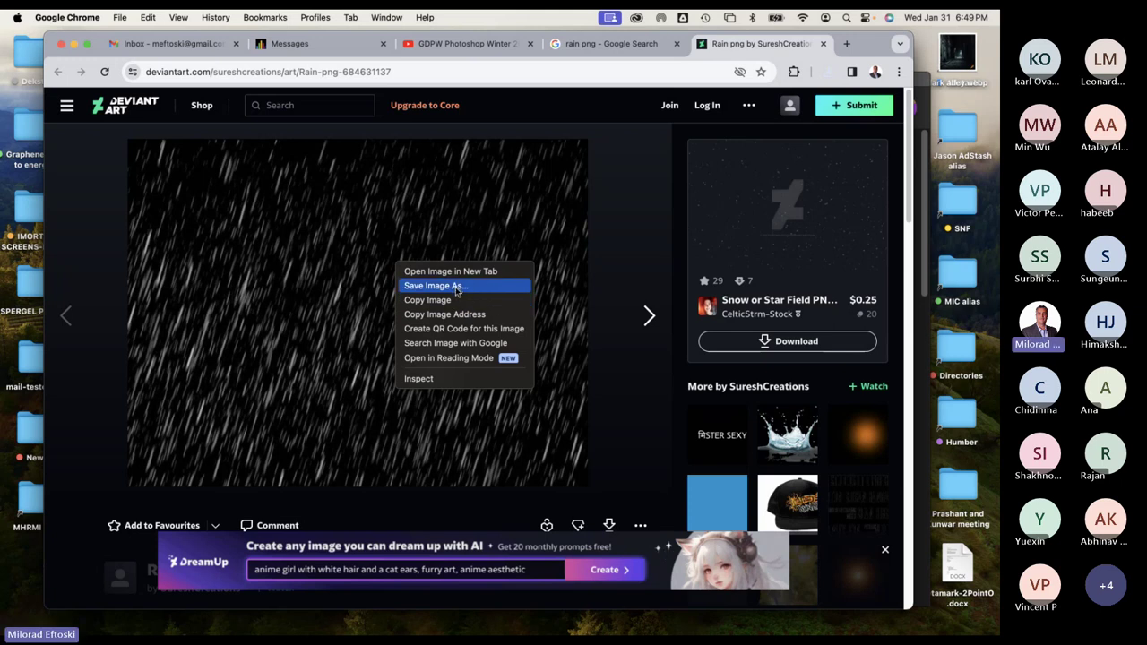
{"action": "left_click", "coordinate": [435, 285]}
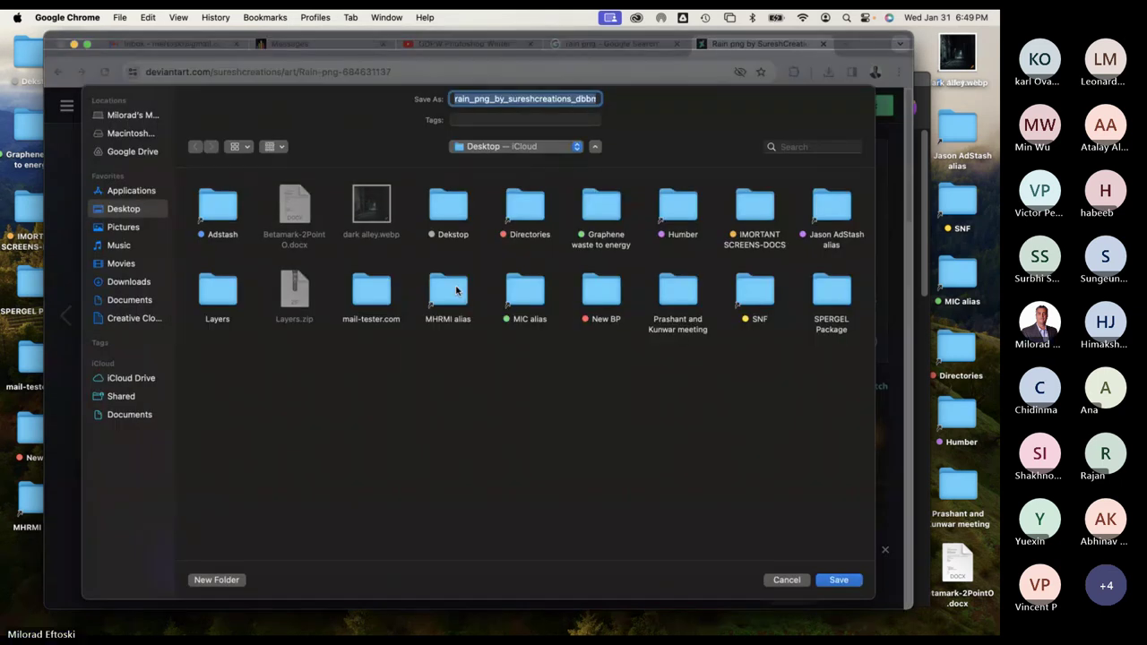
{"action": "type", "text": "rain"}
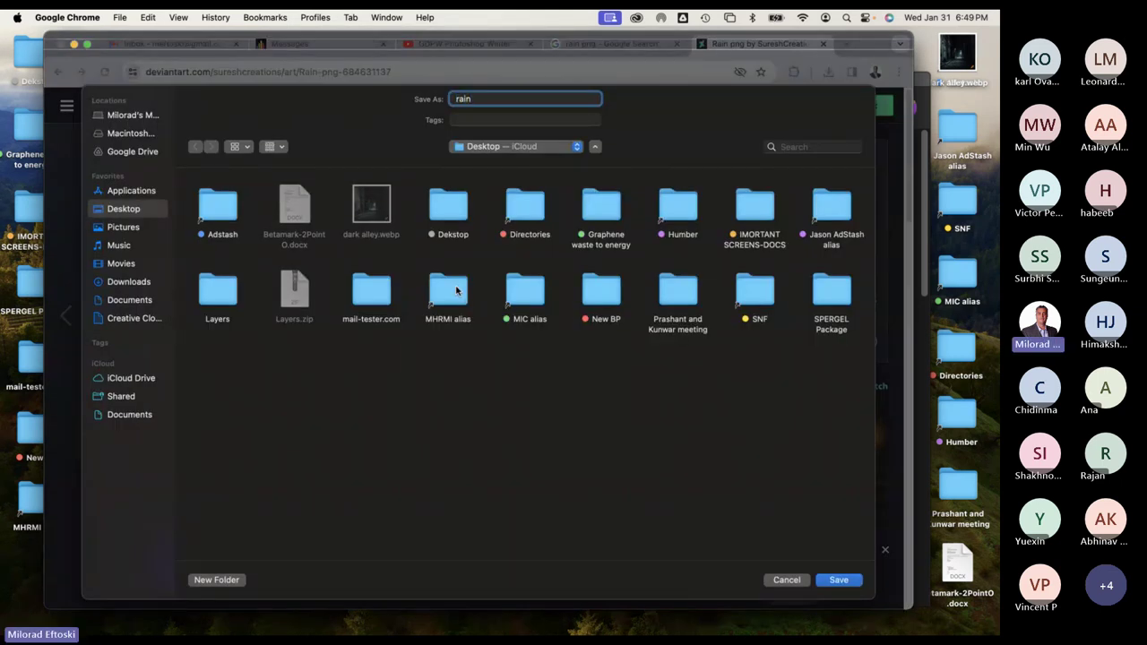
{"action": "key", "text": "Return"}
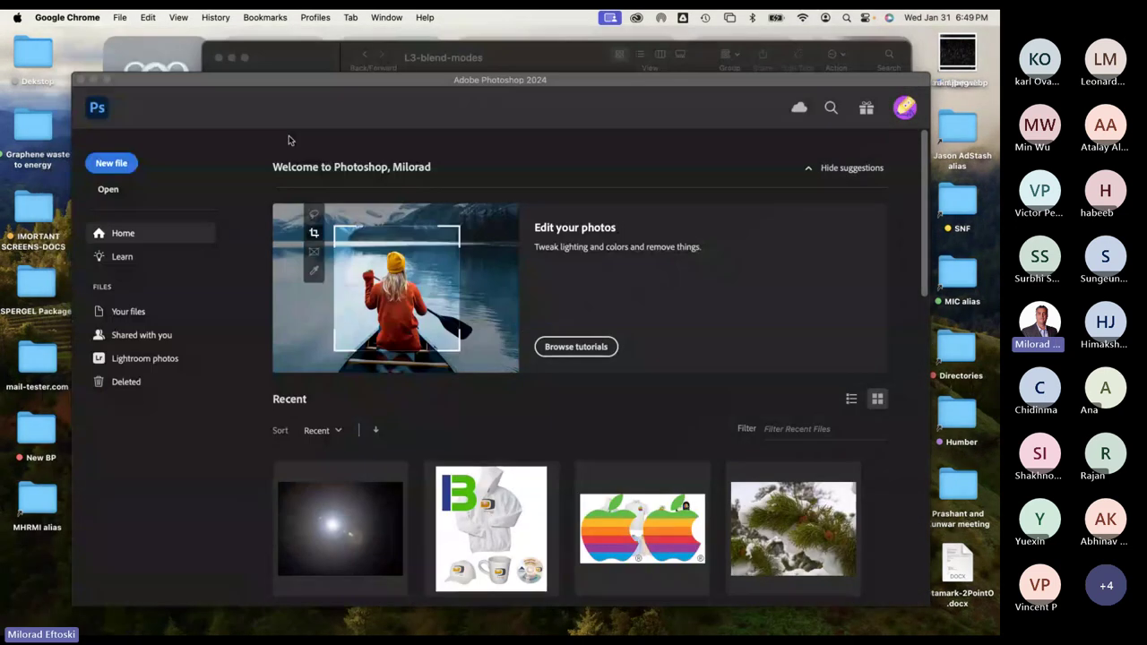
Move rain.jpeg and dark alley.webp onto the desktop, alley file below rain.
{"action": "left_click", "coordinate": [93, 80]}
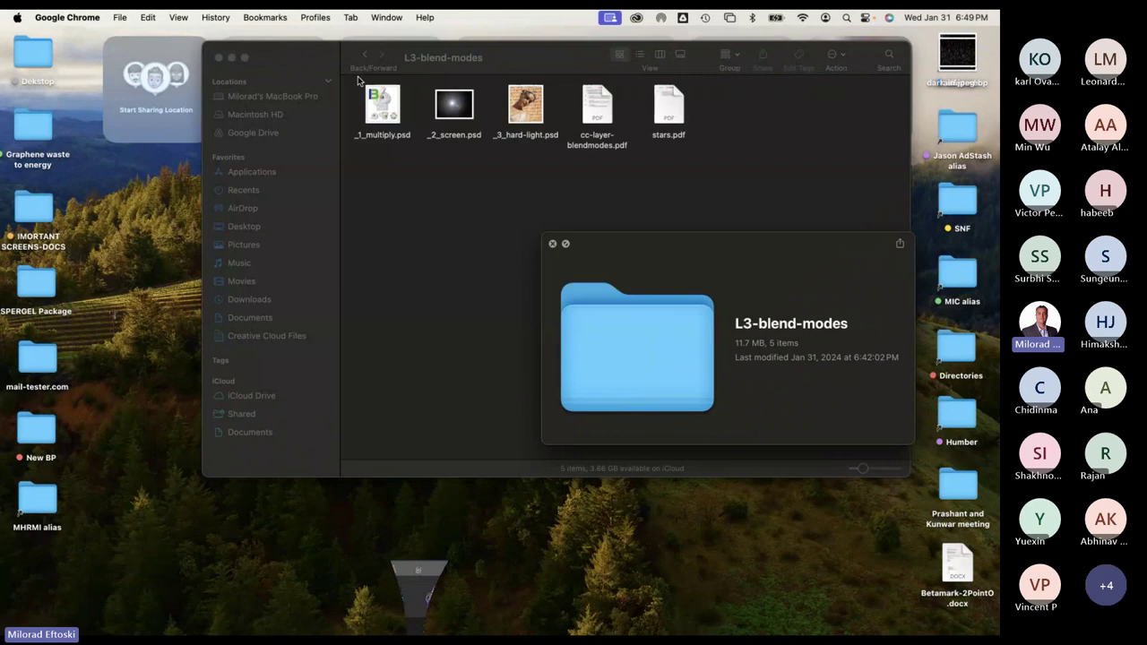
{"action": "left_click", "coordinate": [513, 69]}
{"action": "left_click", "coordinate": [552, 244]}
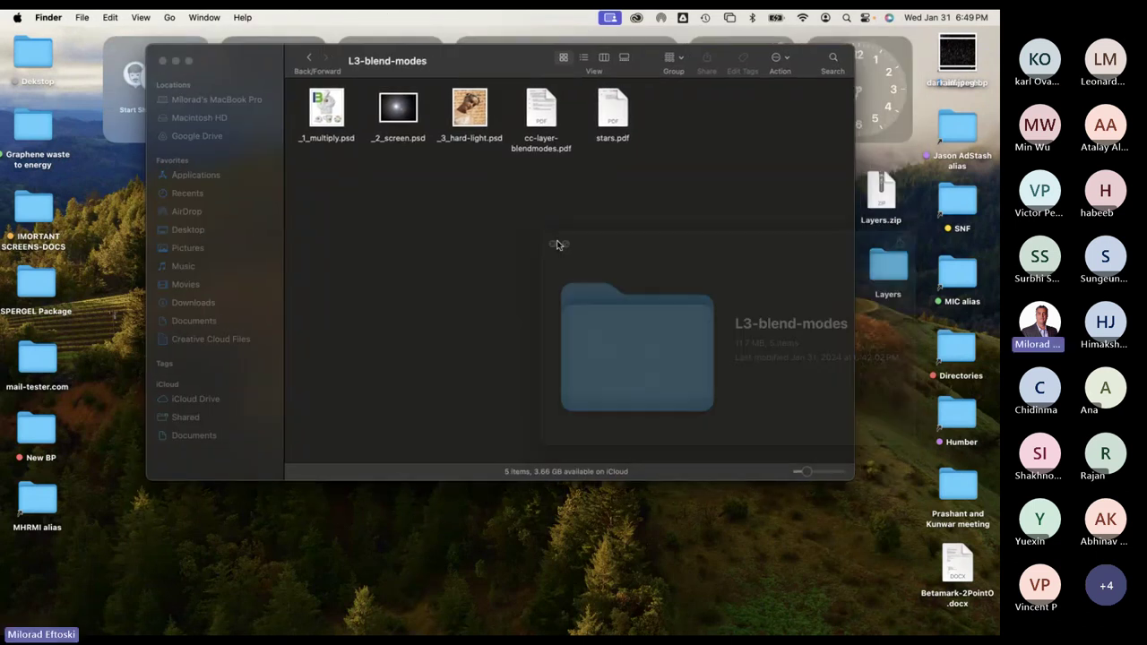
{"action": "left_click_drag", "start_coordinate": [955, 56], "coordinate": [880, 366]}
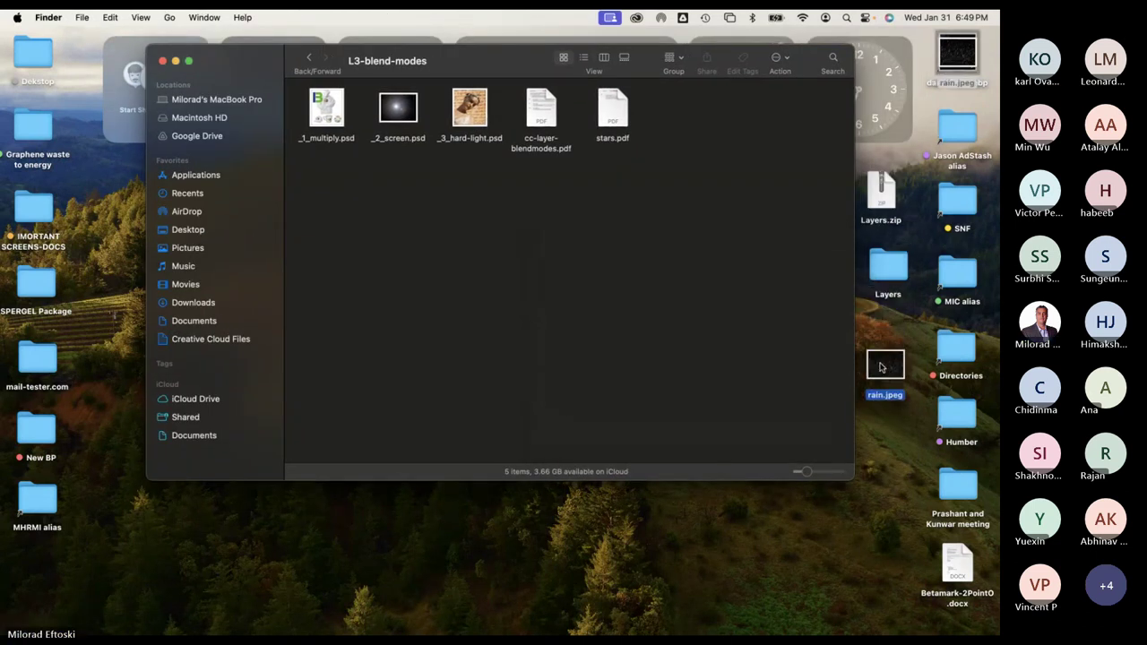
{"action": "left_click_drag", "start_coordinate": [957, 56], "coordinate": [887, 446]}
{"action": "left_click", "coordinate": [865, 463]}
Rename dark alley.webp to dark alley.jpg, confirming the .jpg extension change.
{"action": "left_click", "coordinate": [888, 448]}
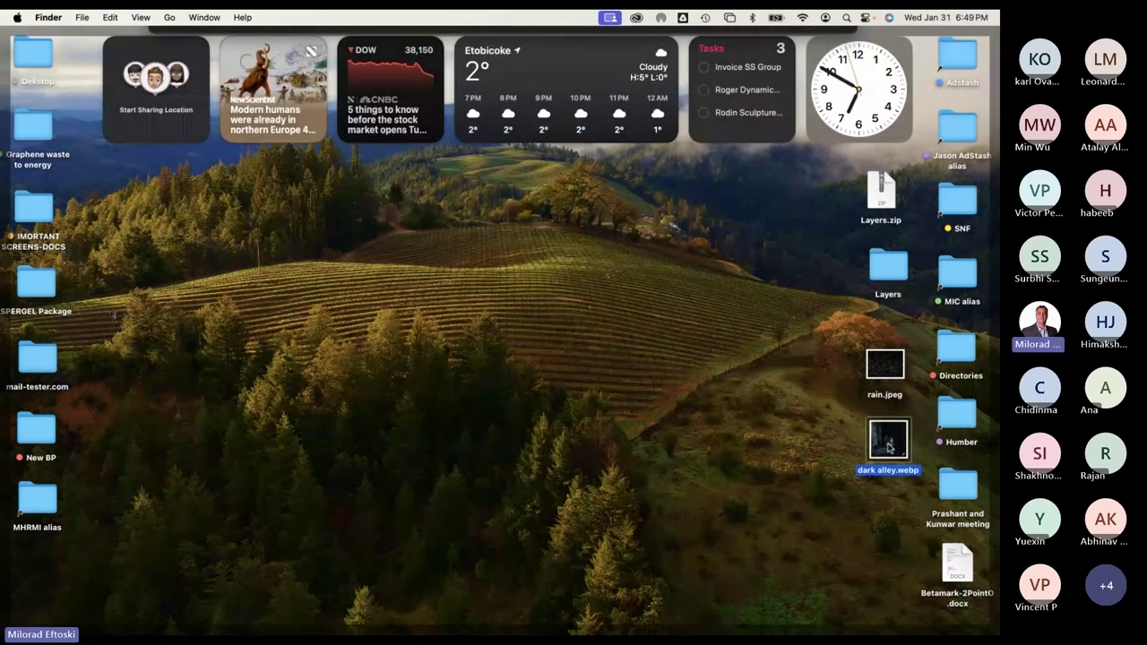
{"action": "key", "text": "space"}
{"action": "key", "text": "space"}
{"action": "key", "text": "space"}
{"action": "key", "text": "space"}
{"action": "right_click", "coordinate": [873, 434]}
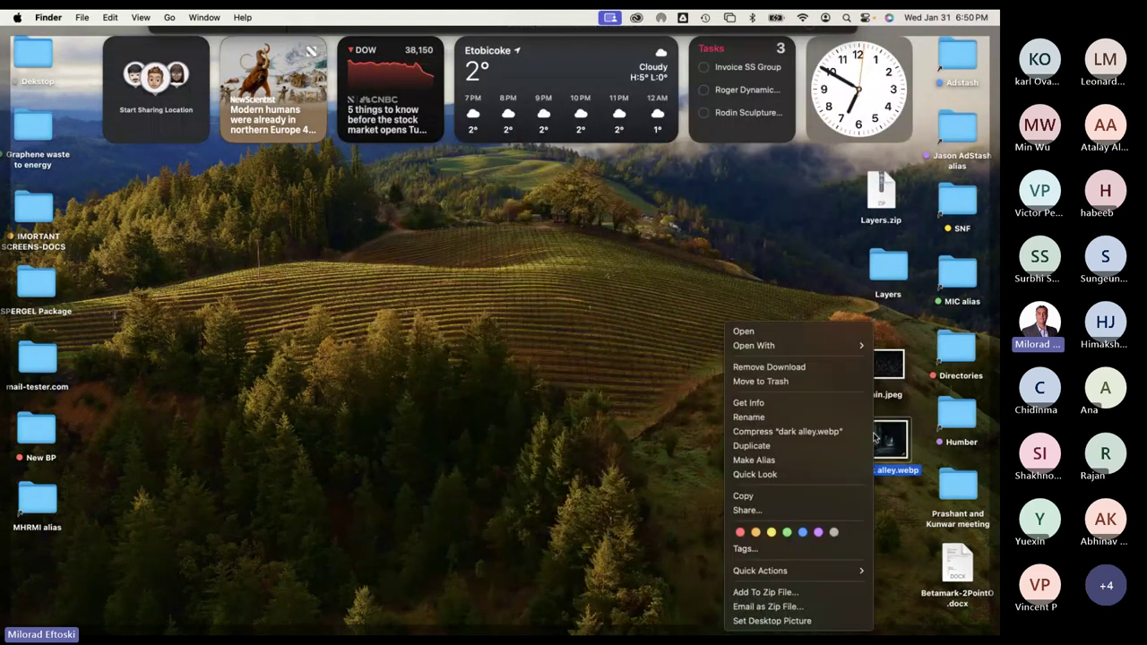
{"action": "mouse_move", "coordinate": [798, 346]}
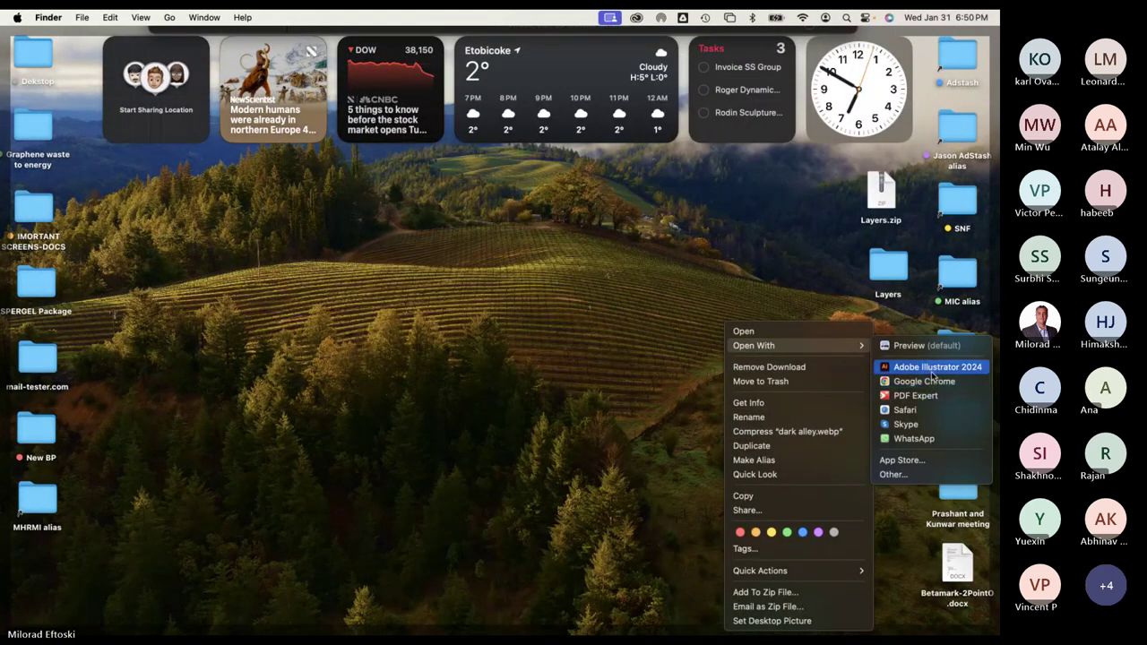
{"action": "left_click", "coordinate": [714, 381]}
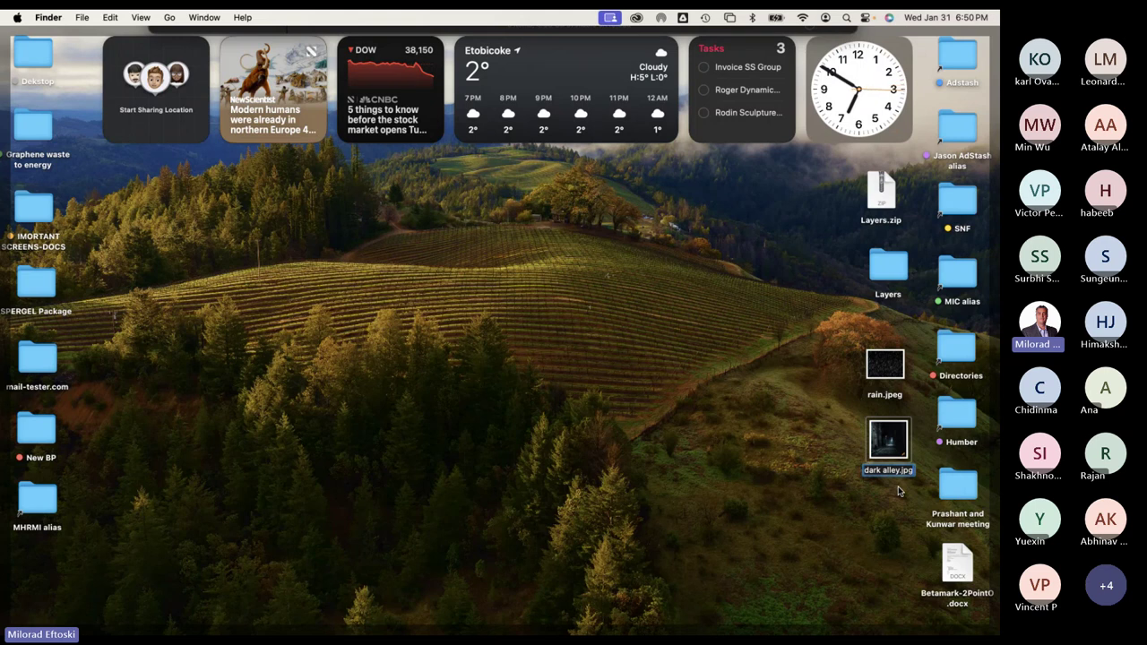
{"action": "key", "text": "Return"}
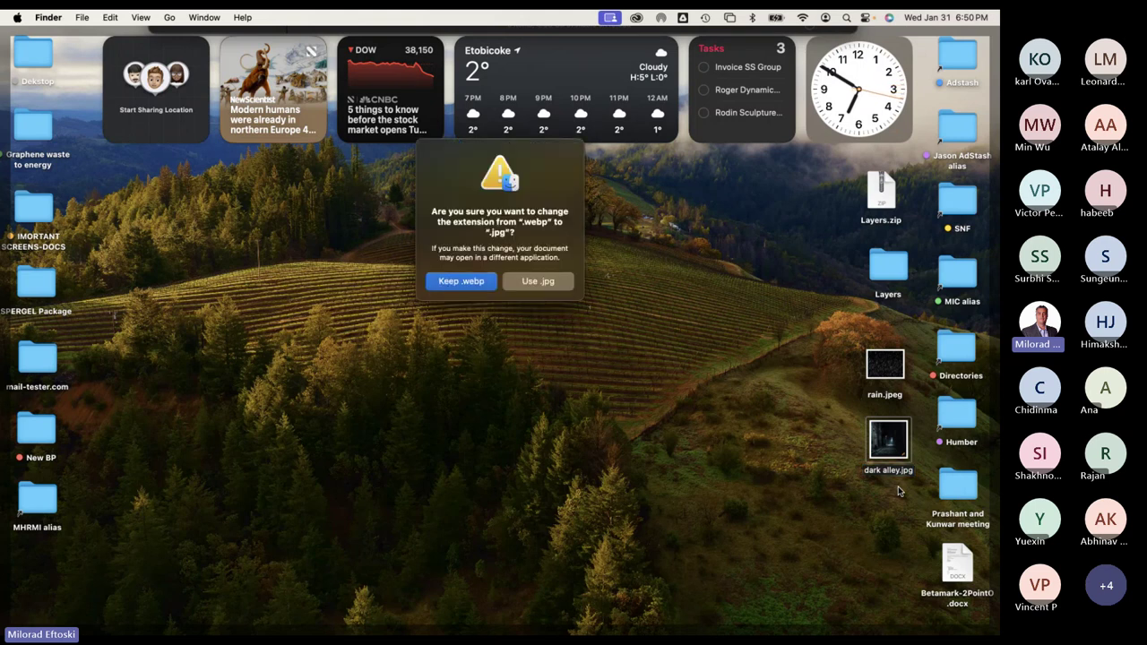
{"action": "left_click", "coordinate": [538, 281]}
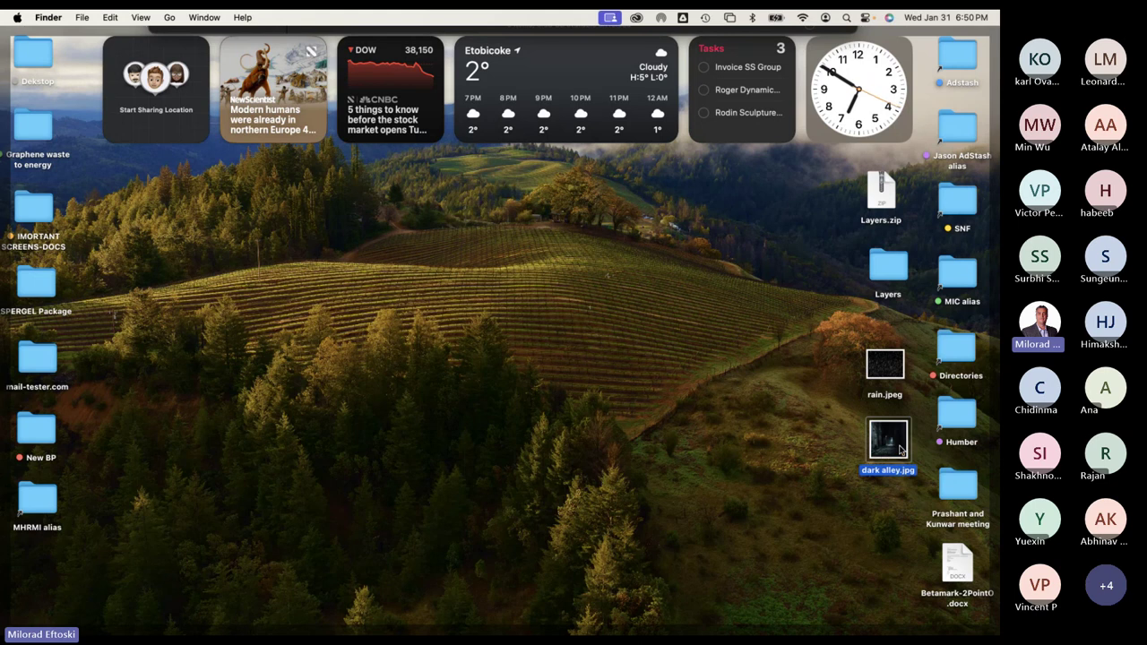
Try opening dark alley.jpg in Photoshop, then dismiss the could-not-open error.
{"action": "key", "text": "space"}
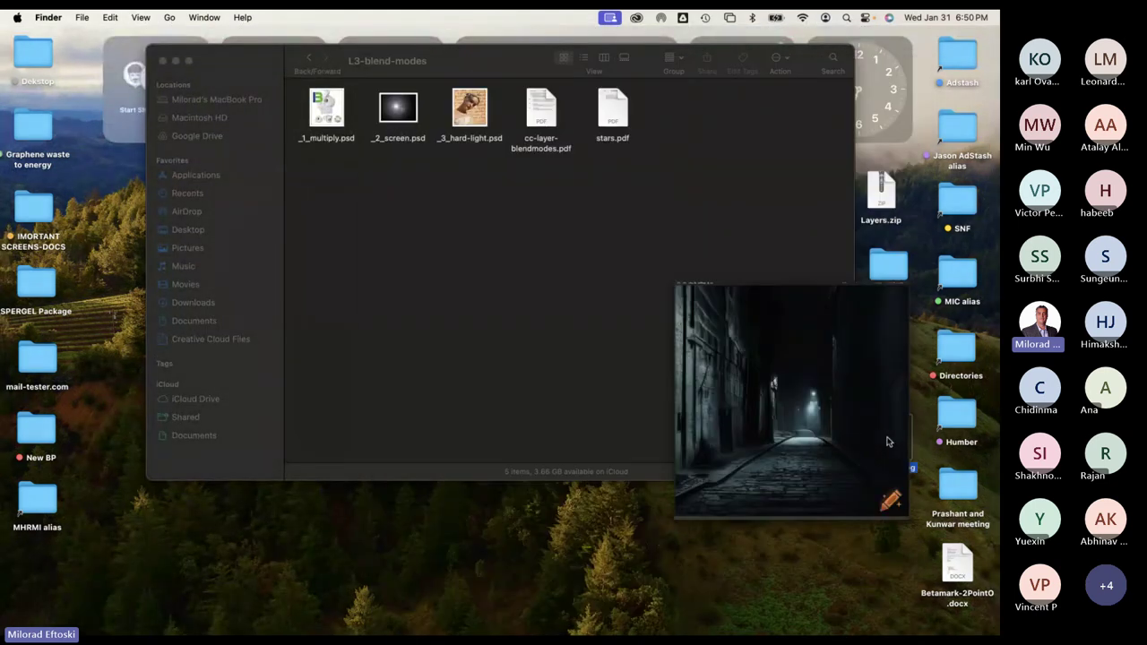
{"action": "right_click", "coordinate": [889, 441]}
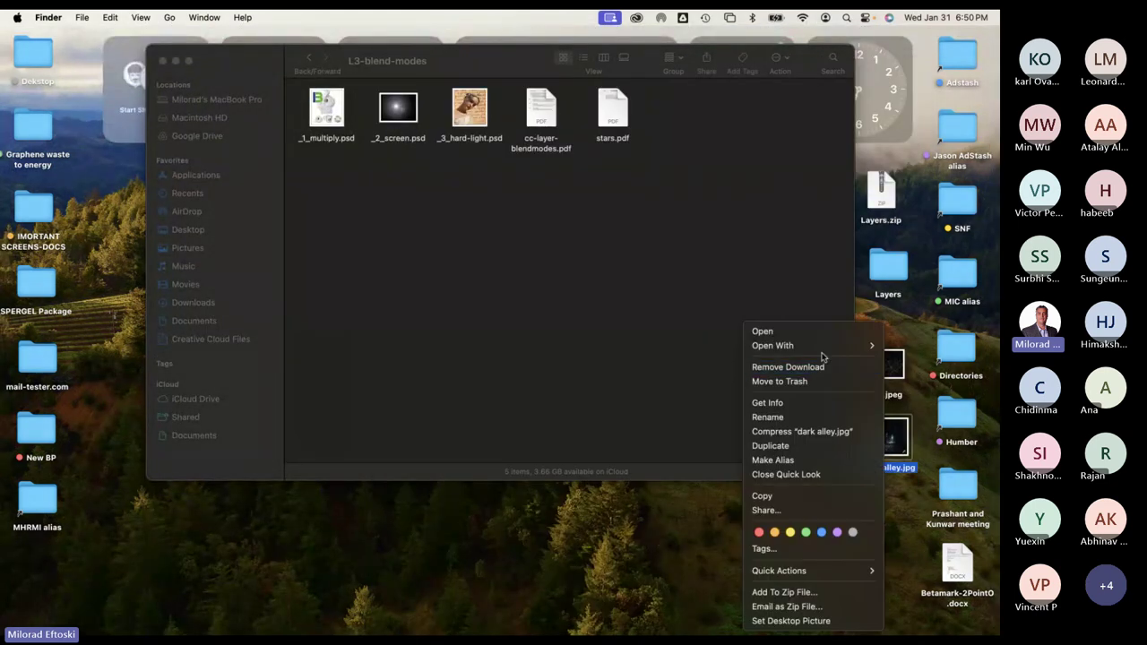
{"action": "mouse_move", "coordinate": [821, 348]}
{"action": "left_click", "coordinate": [687, 396]}
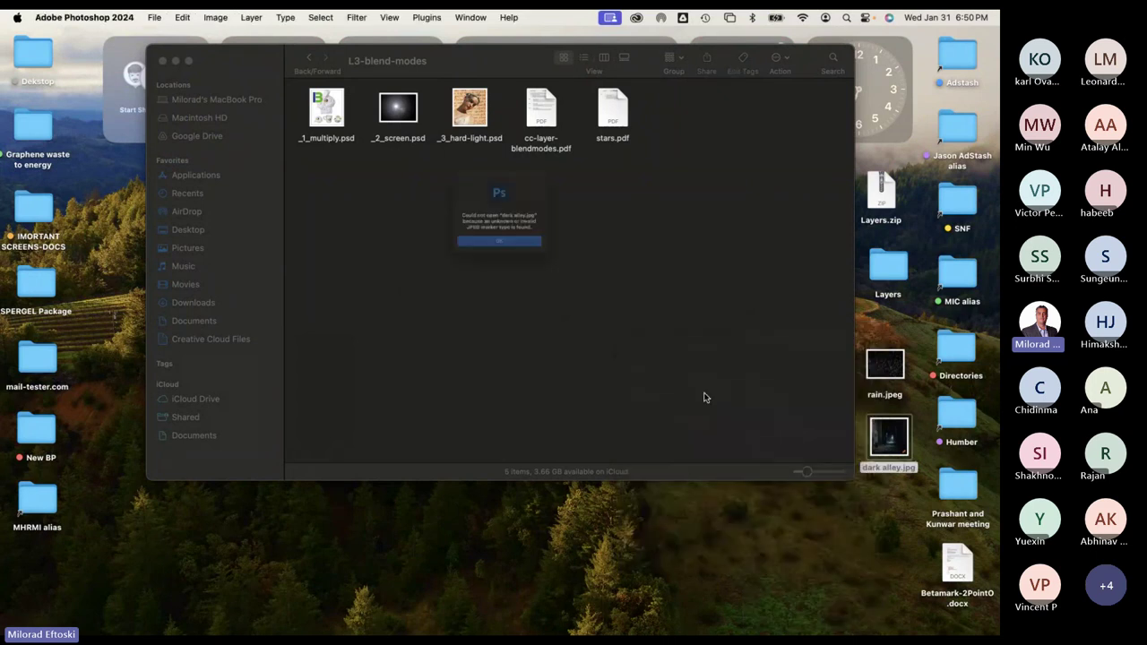
{"action": "left_click", "coordinate": [535, 260]}
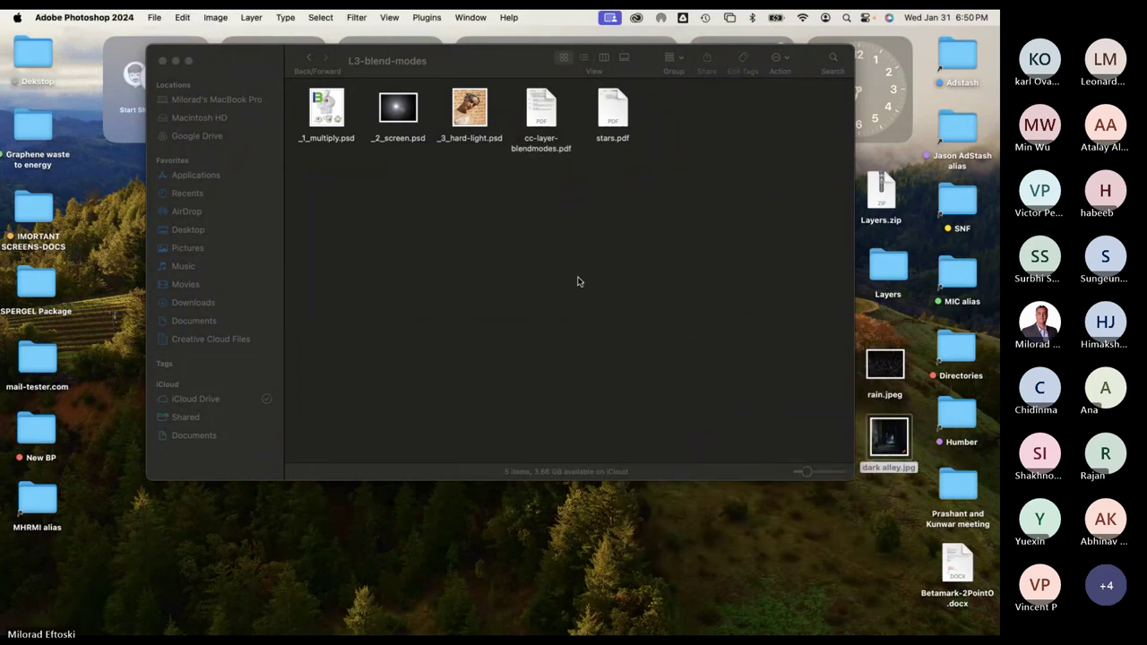
{"action": "left_click", "coordinate": [576, 281]}
Screenshot the Quick Look preview of the alley image and delete the original dark alley.jpg.
{"action": "left_click", "coordinate": [162, 61]}
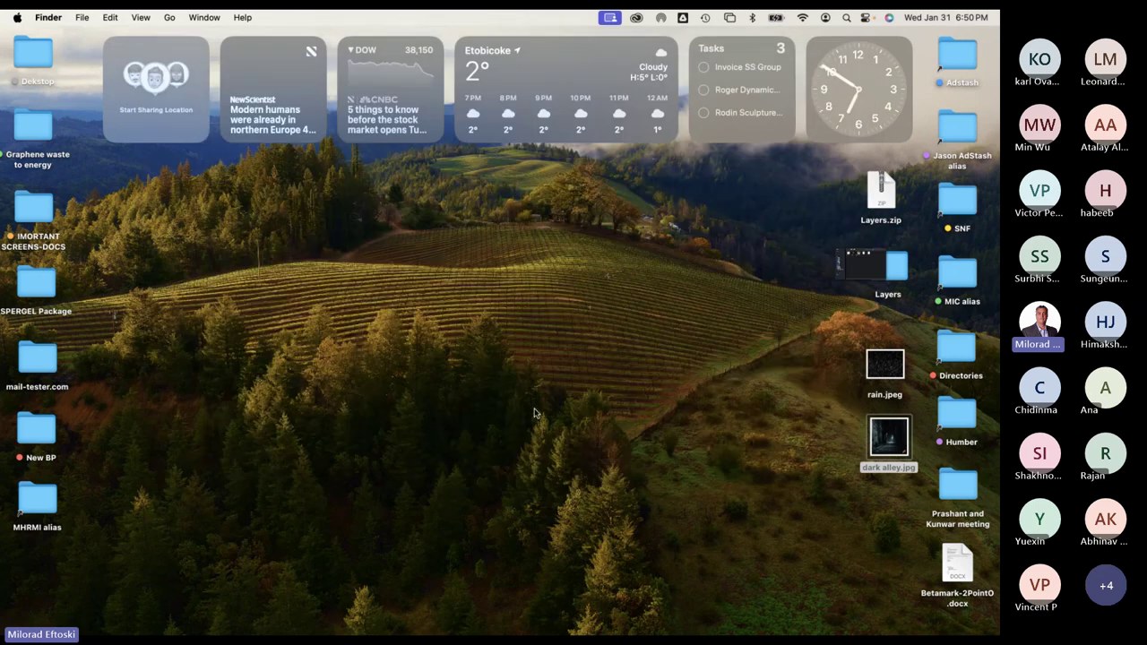
{"action": "left_click", "coordinate": [883, 443]}
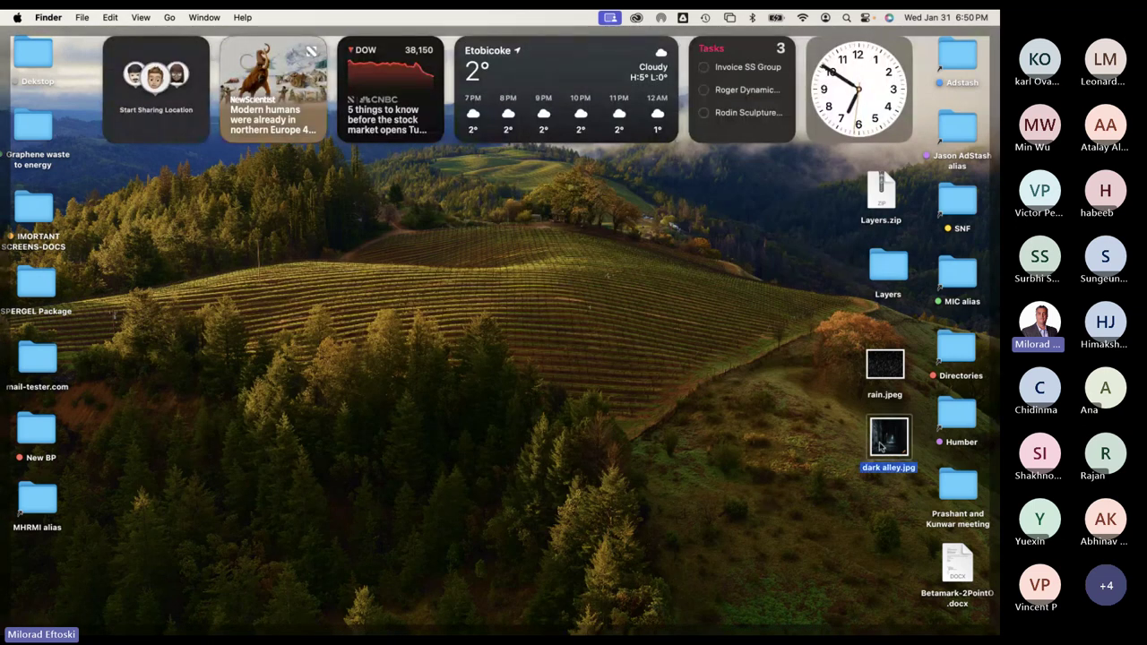
{"action": "key", "text": "space"}
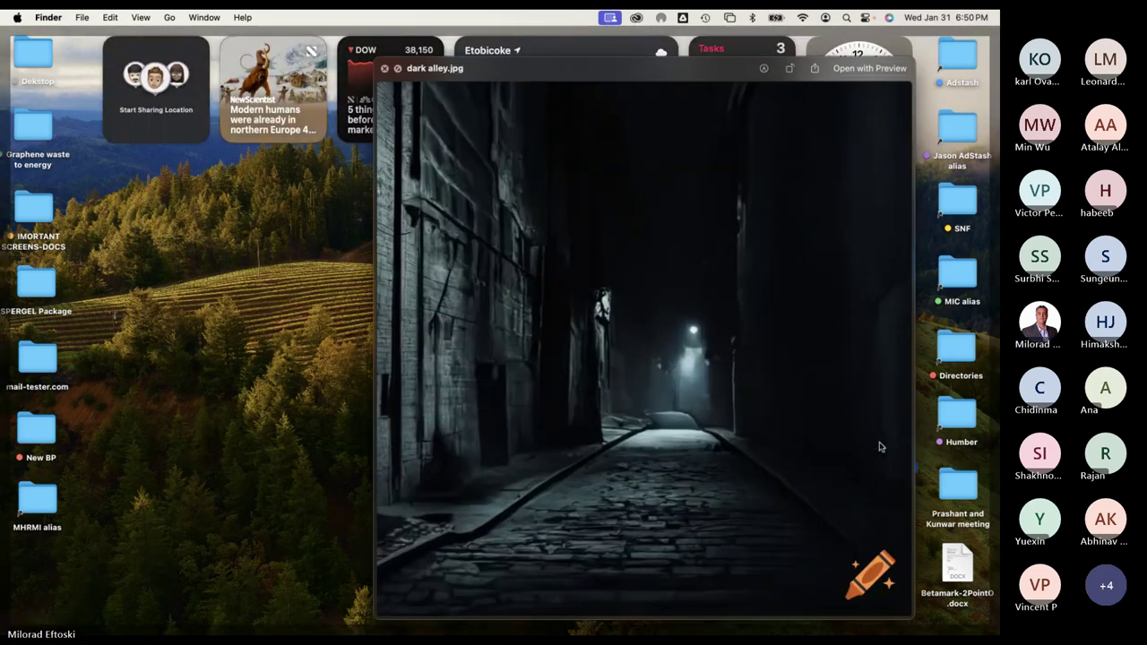
{"action": "left_click_drag", "start_coordinate": [561, 77], "coordinate": [533, 69]}
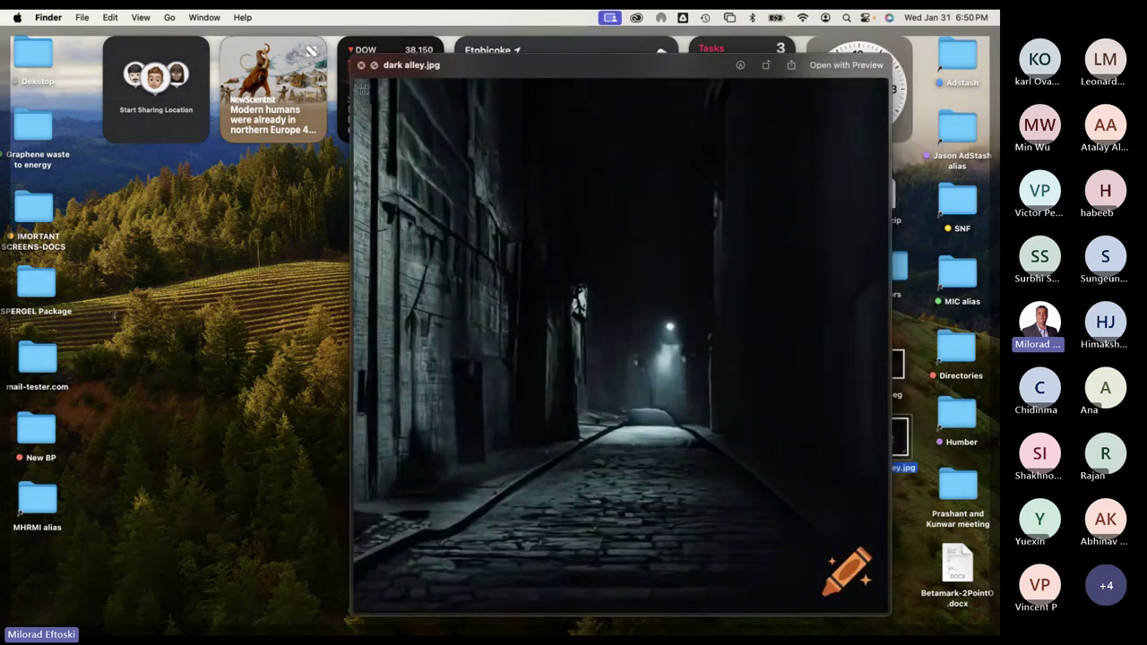
{"action": "left_click_drag", "start_coordinate": [356, 82], "coordinate": [835, 557]}
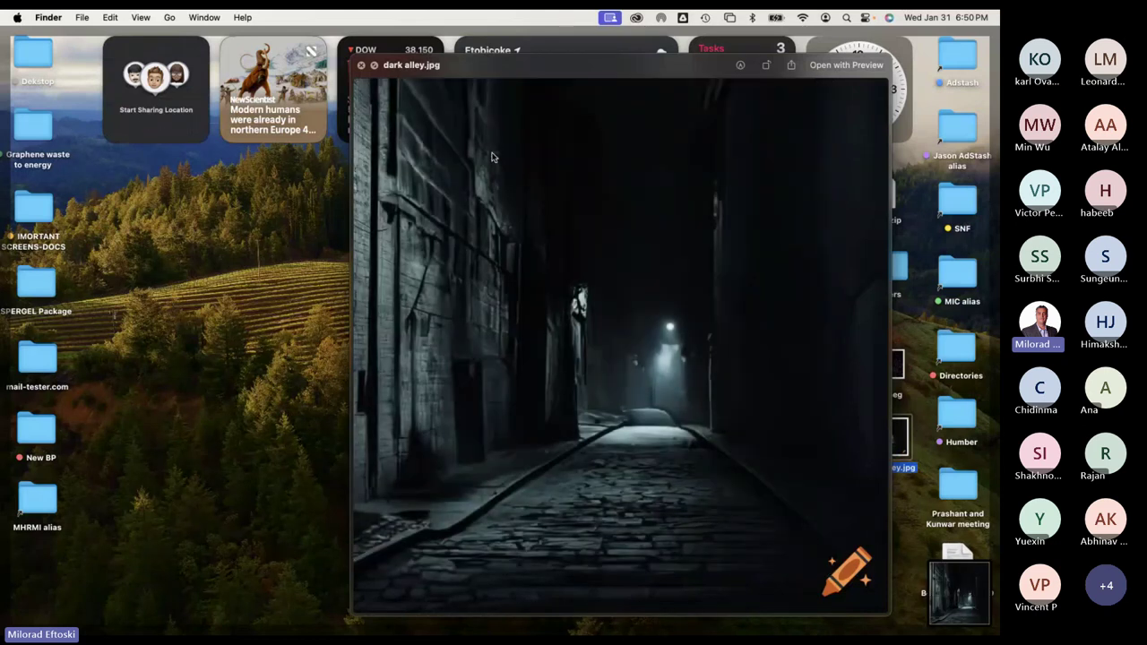
{"action": "key", "text": "space"}
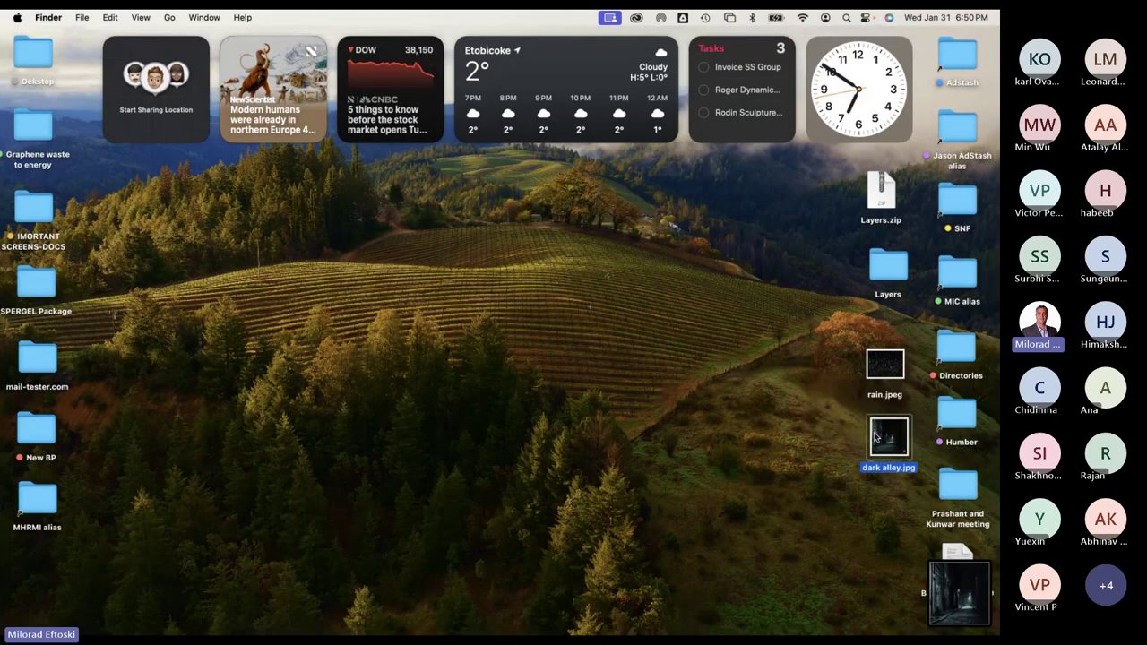
{"action": "key", "text": "super+BackSpace"}
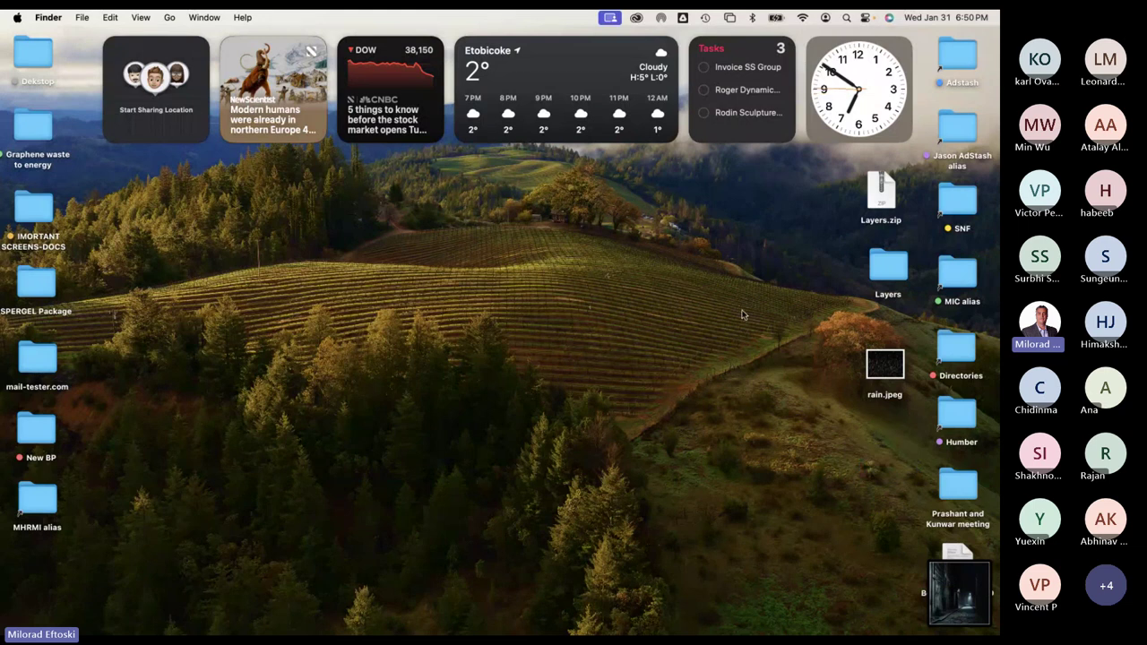
Place the alley screenshot below rain.jpeg and open it in Photoshop.
{"action": "left_click_drag", "start_coordinate": [957, 55], "coordinate": [892, 450]}
{"action": "right_click", "coordinate": [893, 451]}
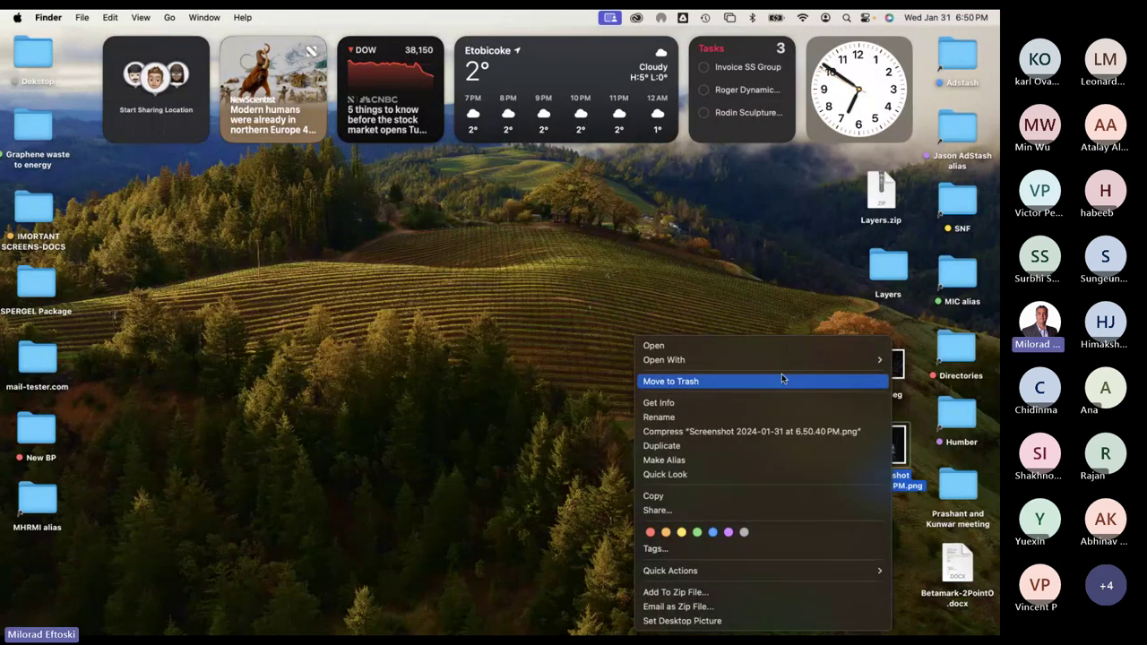
{"action": "left_click", "coordinate": [653, 345]}
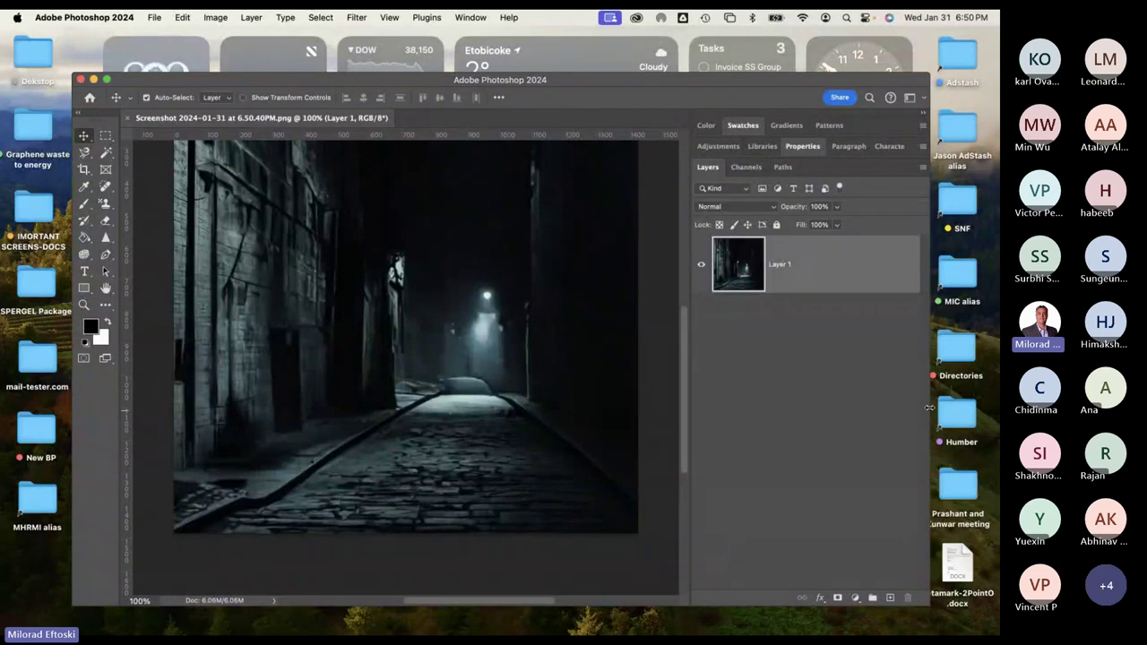
Stretch the rain layer vertically from canvas top to bottom and commit the transform.
{"action": "left_click_drag", "start_coordinate": [363, 80], "coordinate": [344, 68]}
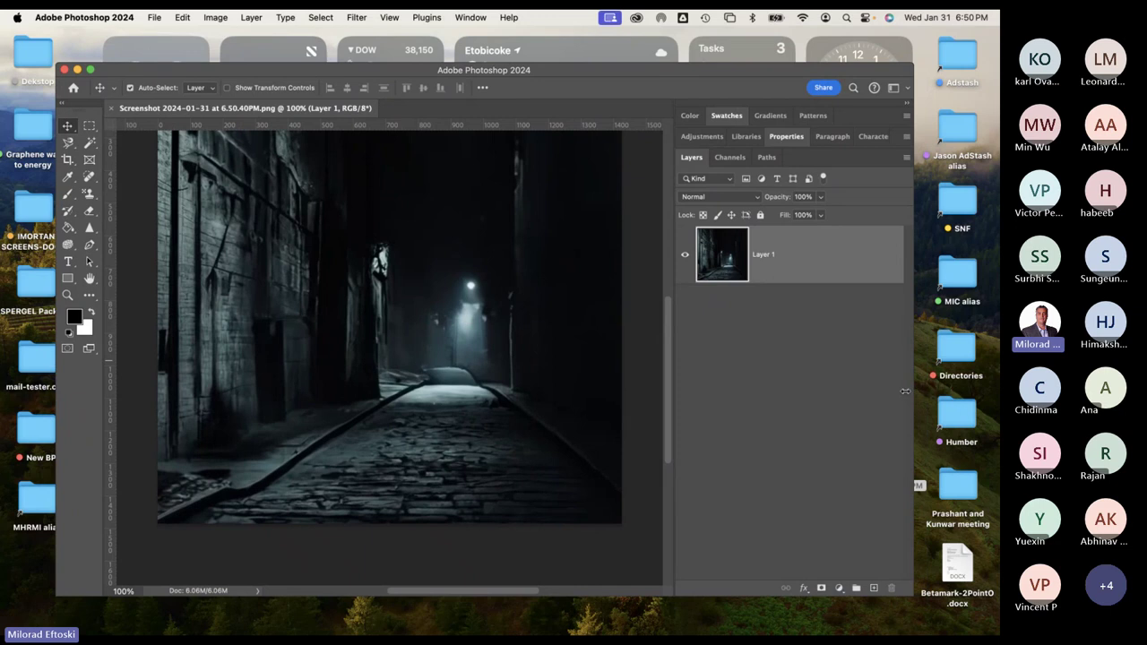
{"action": "left_click_drag", "start_coordinate": [905, 391], "coordinate": [362, 345]}
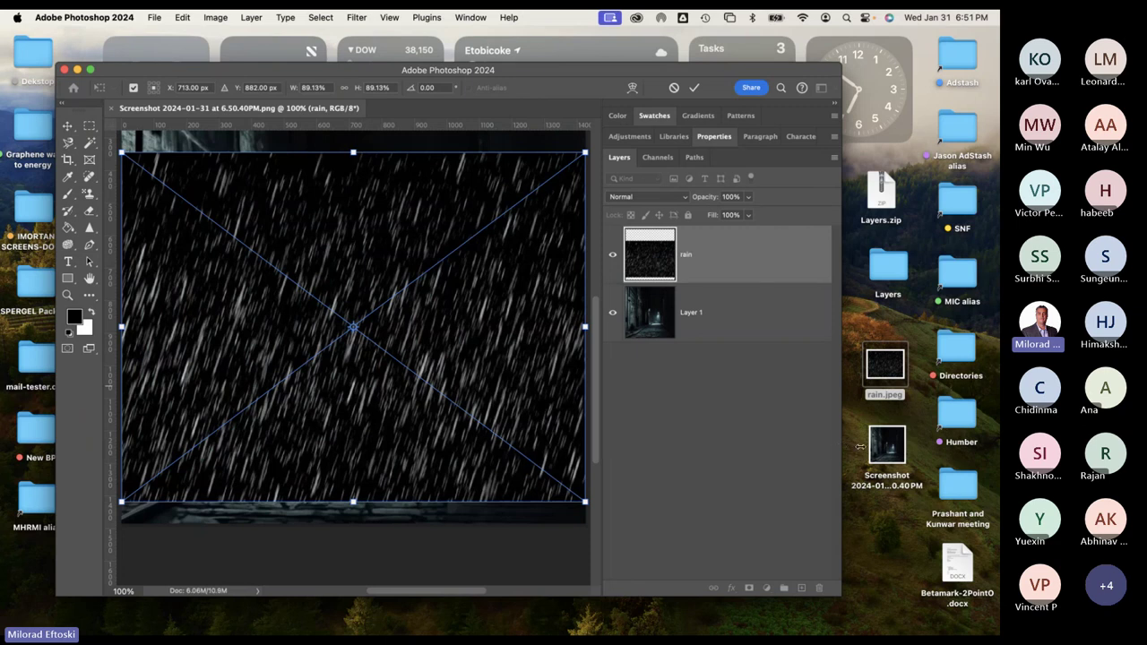
{"action": "left_click_drag", "start_coordinate": [840, 445], "coordinate": [915, 439]}
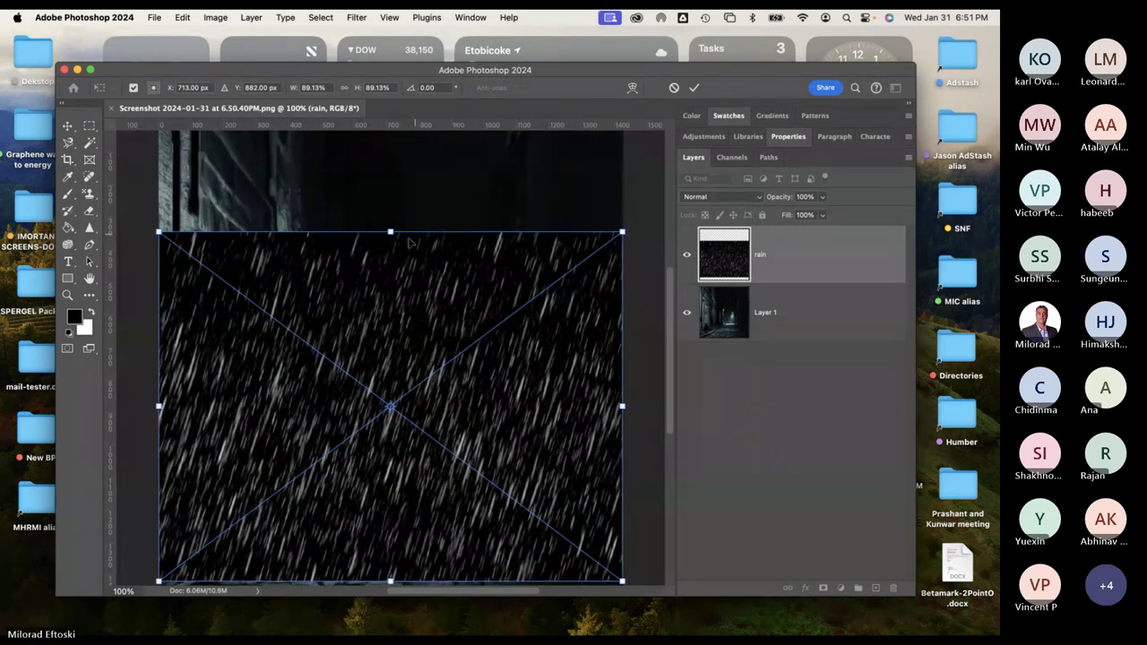
{"action": "key", "text": "super+minus"}
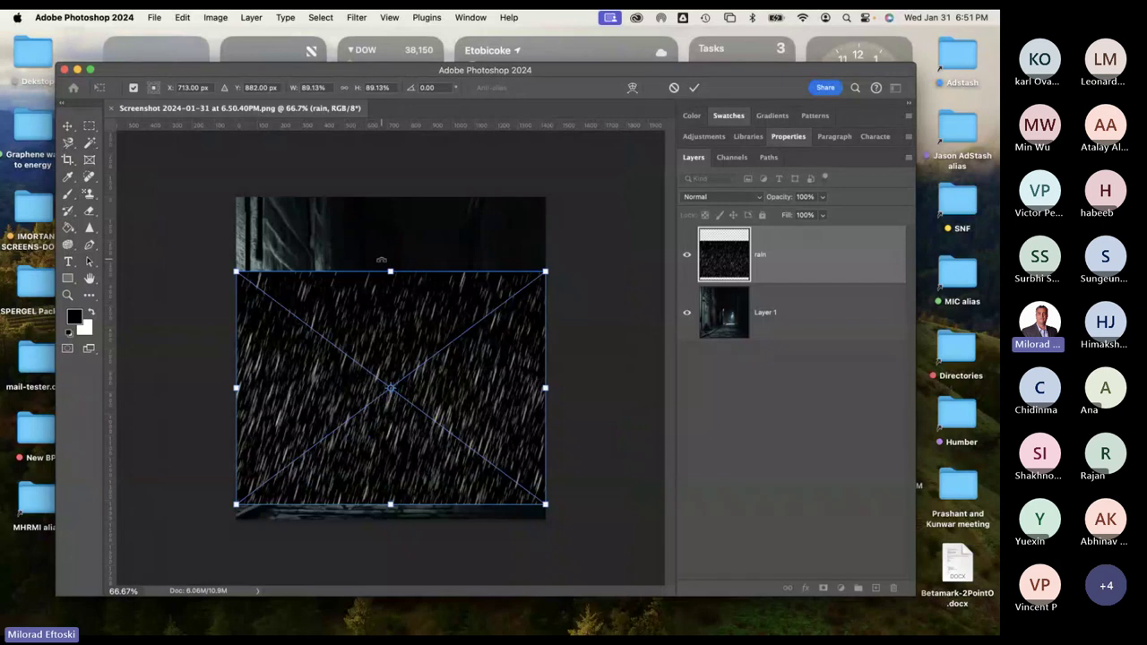
{"action": "left_click_drag", "start_coordinate": [391, 271], "coordinate": [394, 199]}
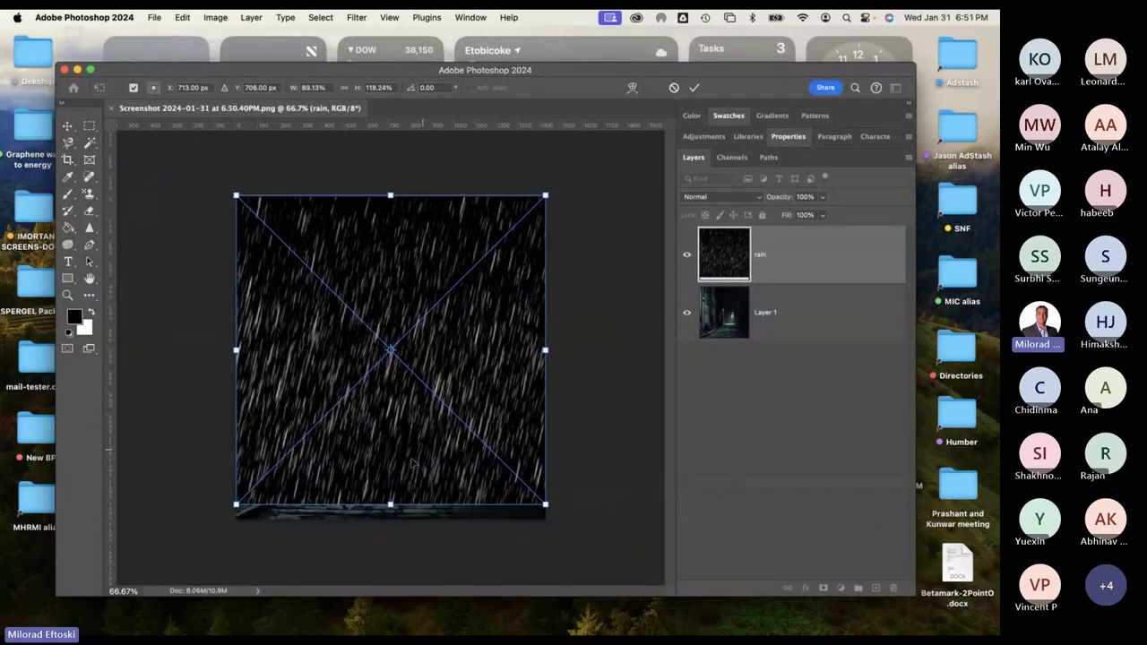
{"action": "left_click_drag", "start_coordinate": [392, 504], "coordinate": [392, 522]}
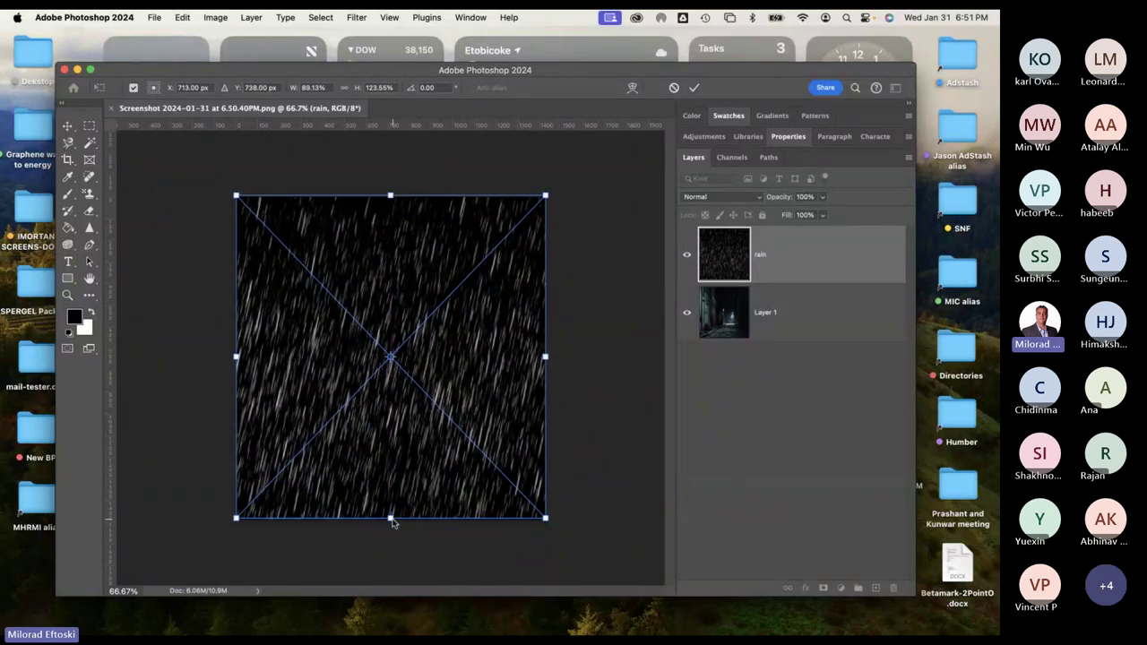
{"action": "key", "text": "Return"}
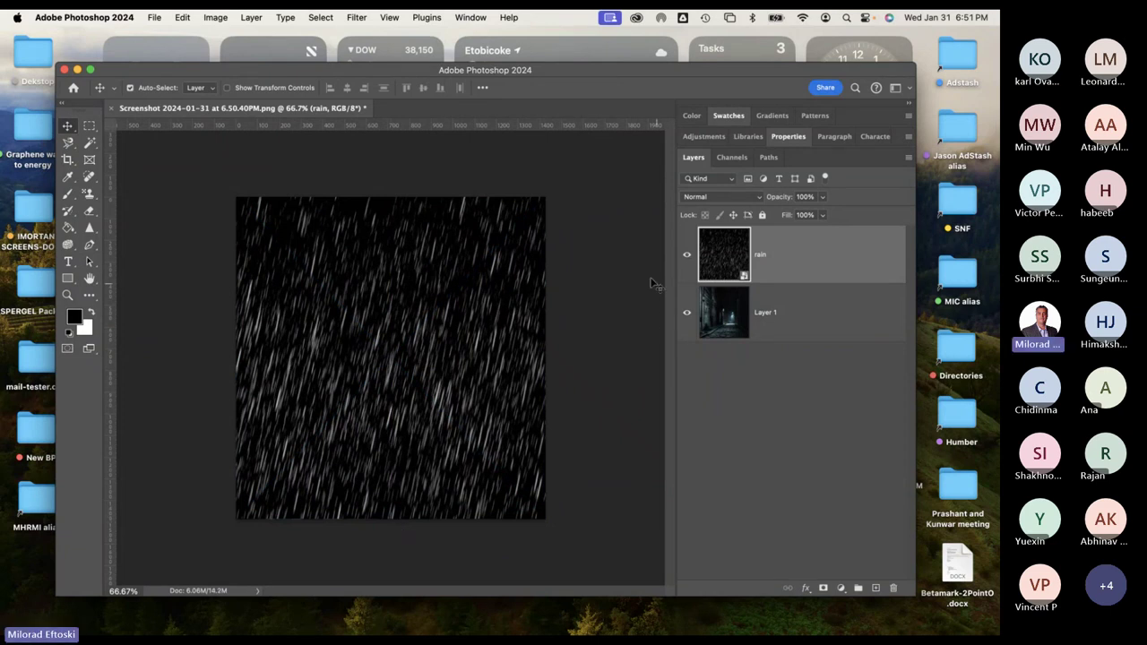
Toggle the rain layer's visibility to compare it against the alley, leaving it shown.
{"action": "left_click", "coordinate": [686, 255]}
{"action": "left_click", "coordinate": [685, 256]}
{"action": "left_click", "coordinate": [687, 256]}
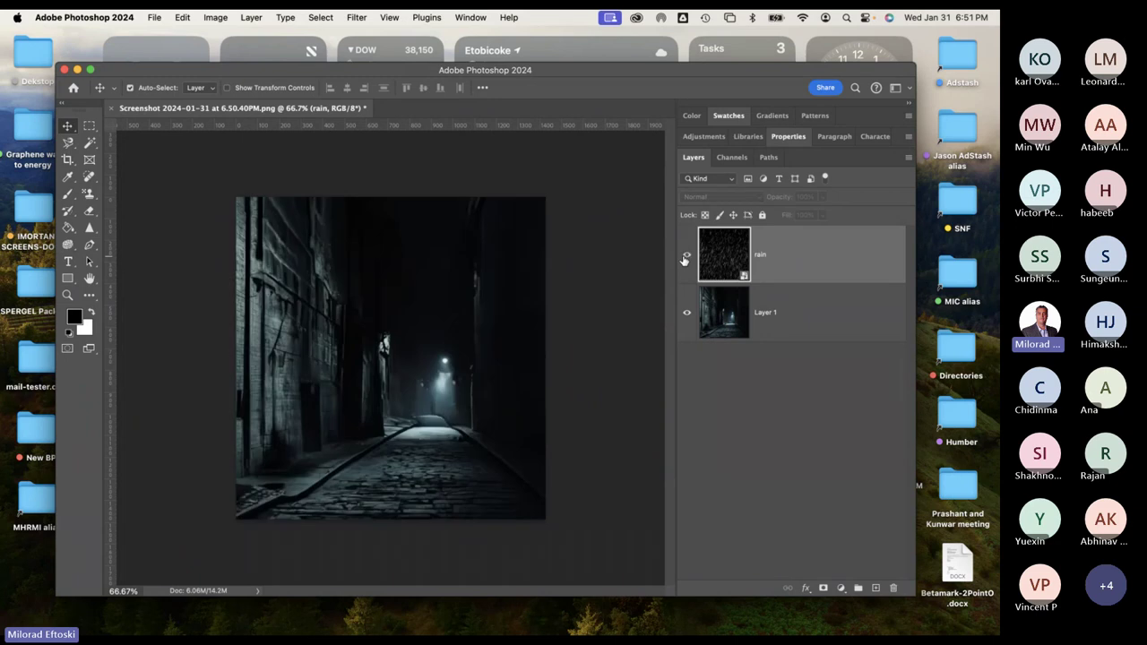
{"action": "left_click", "coordinate": [687, 255]}
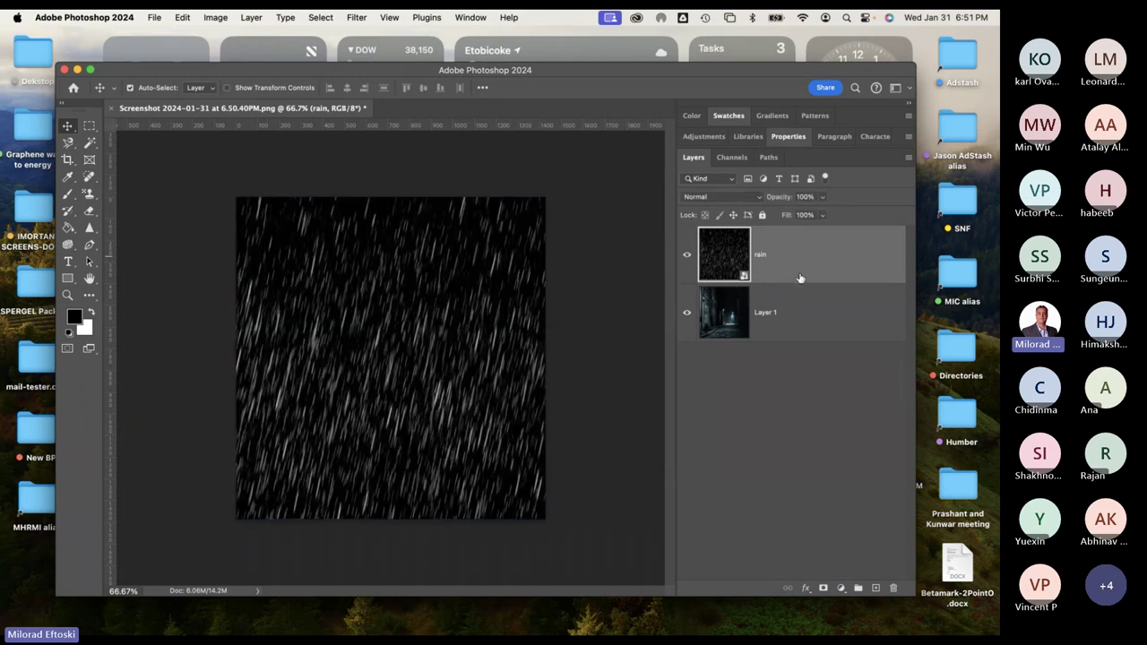
Set the rain layer to Lighten blend mode at 41% opacity.
{"action": "left_click", "coordinate": [729, 198]}
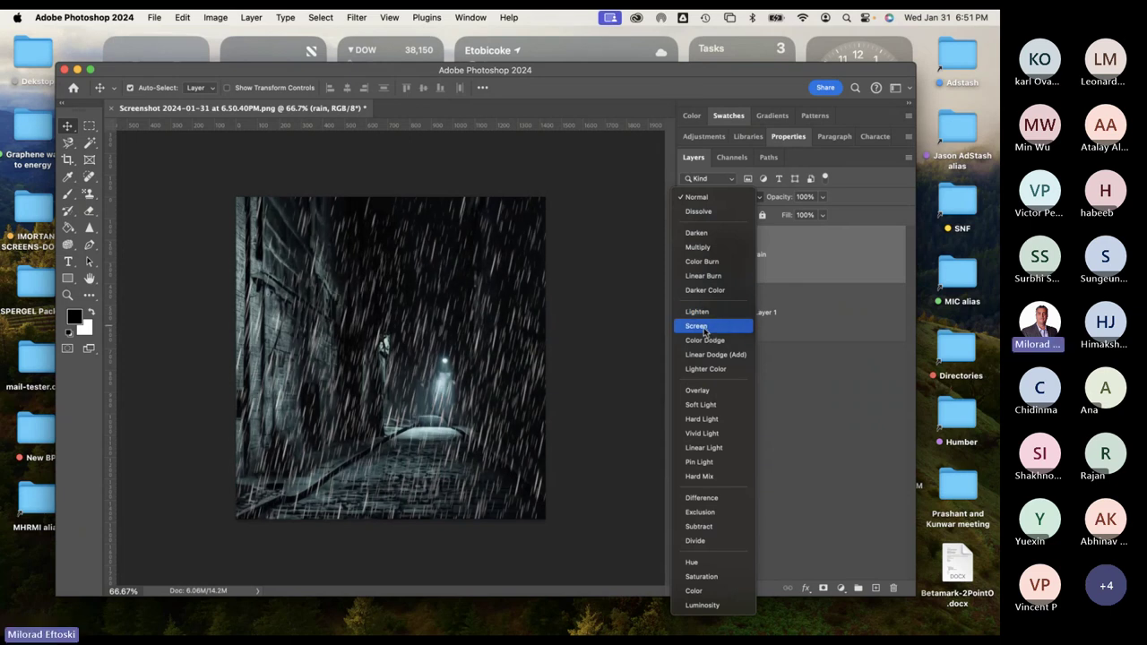
{"action": "left_click", "coordinate": [698, 312]}
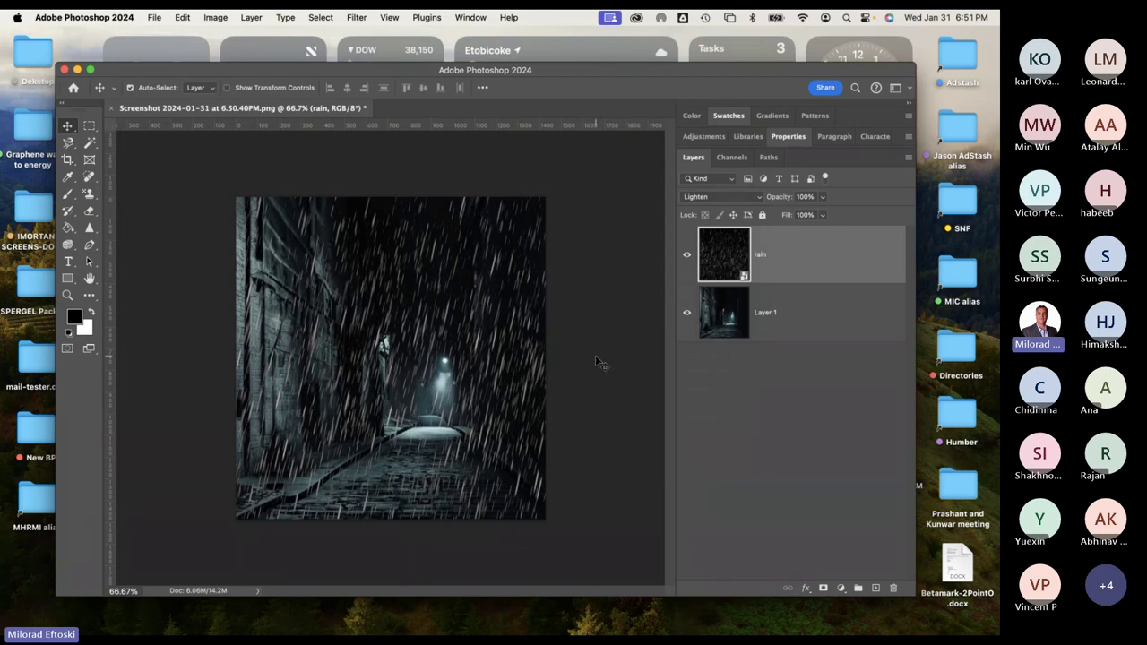
{"action": "left_click", "coordinate": [823, 196]}
{"action": "left_click_drag", "start_coordinate": [829, 213], "coordinate": [788, 215]}
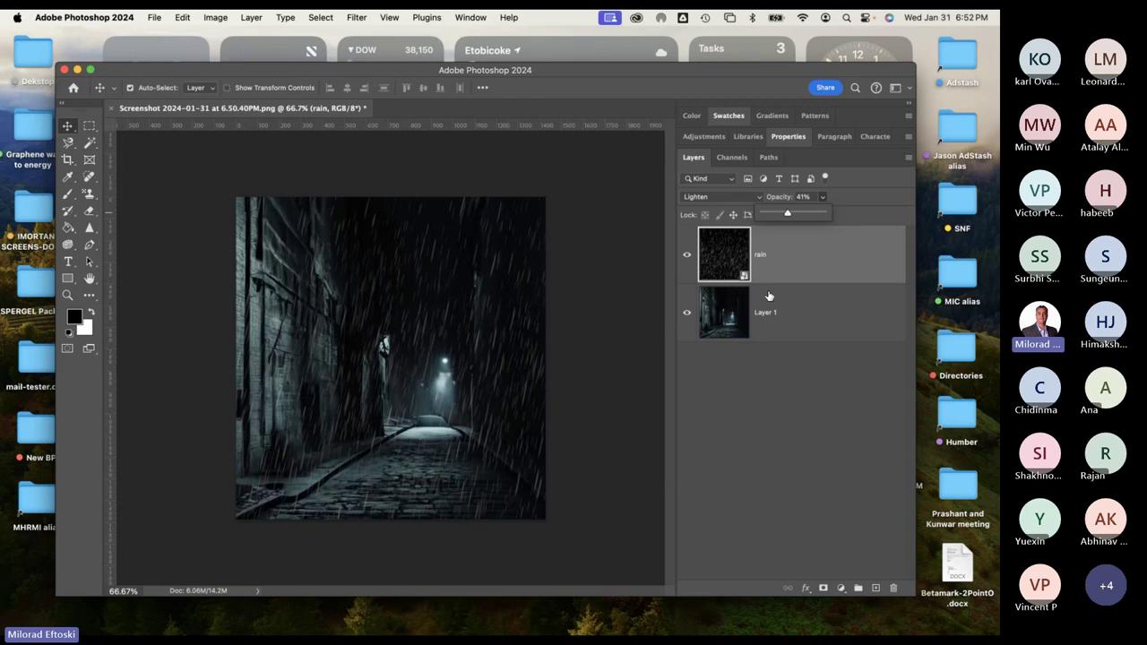
{"action": "left_click", "coordinate": [752, 415]}
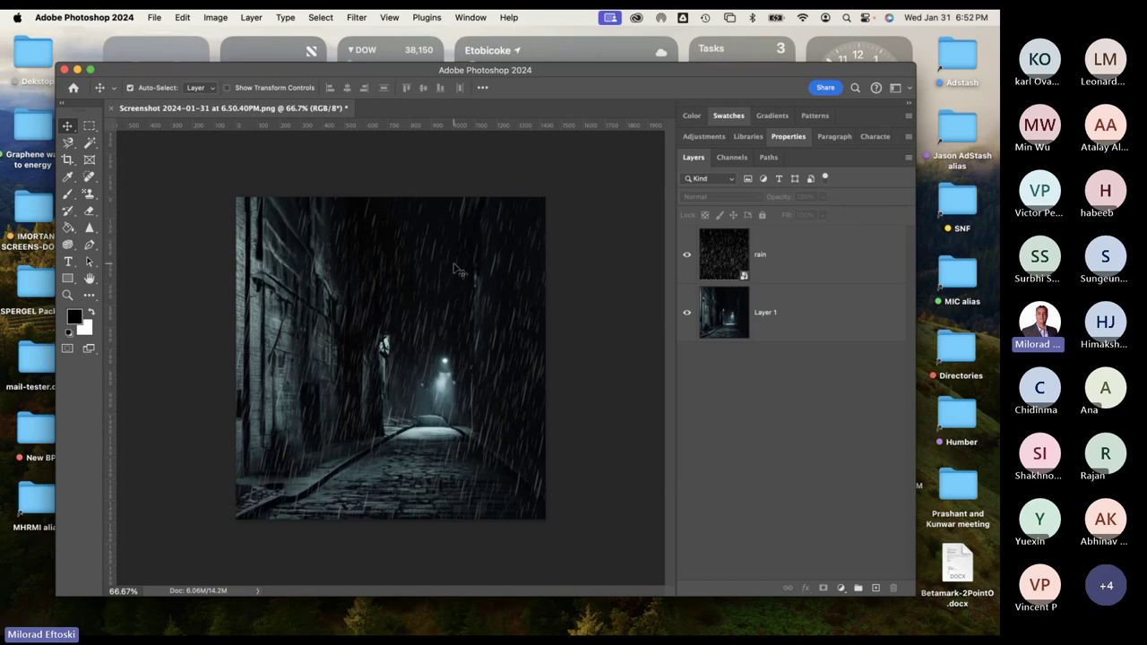
{"action": "left_click", "coordinate": [746, 261]}
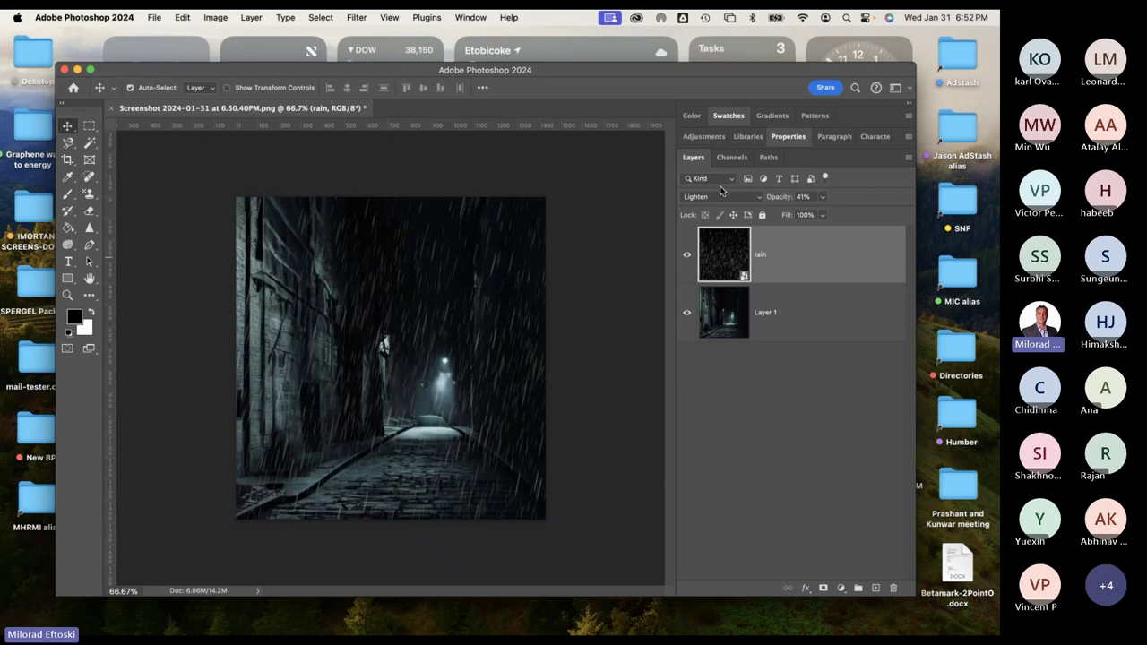
Close the alley rain document without saving and minimize Photoshop.
{"action": "left_click", "coordinate": [111, 108]}
{"action": "left_click", "coordinate": [456, 282]}
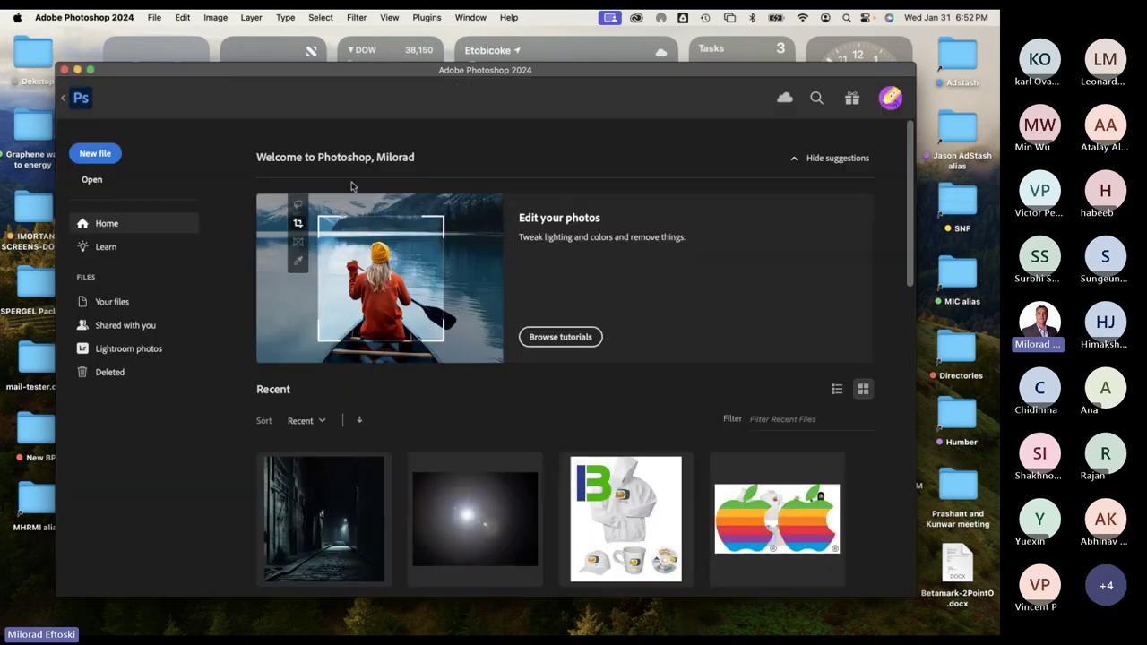
{"action": "left_click", "coordinate": [77, 70]}
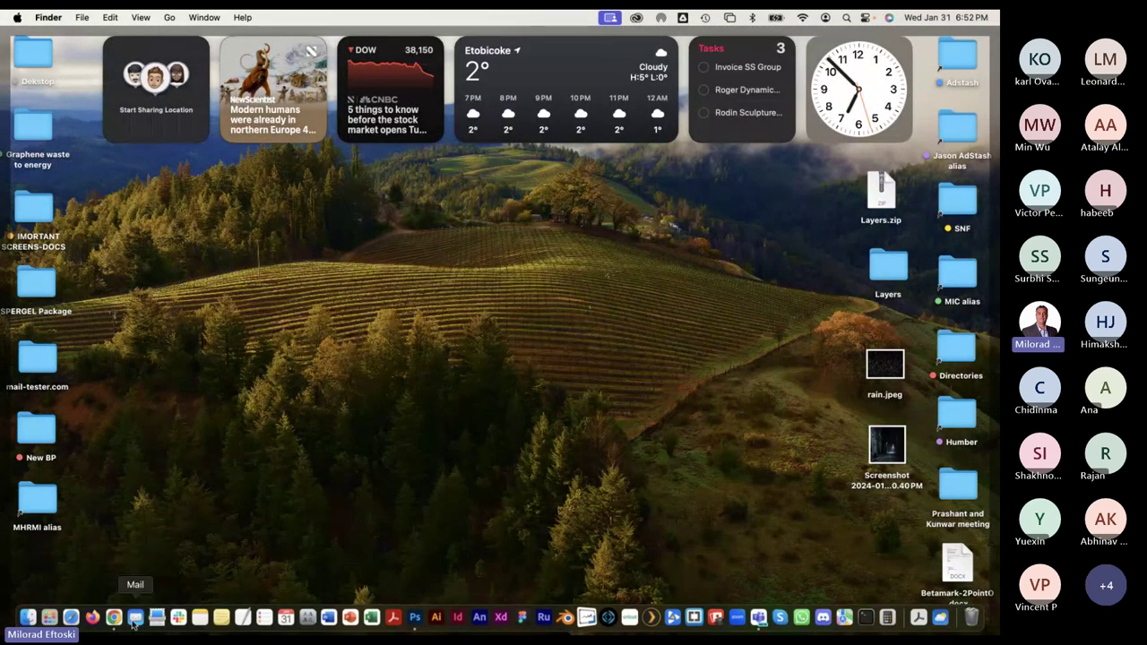
Close the DeviantArt and rain png tabs in Chrome and minimize the browser.
{"action": "left_click", "coordinate": [115, 617]}
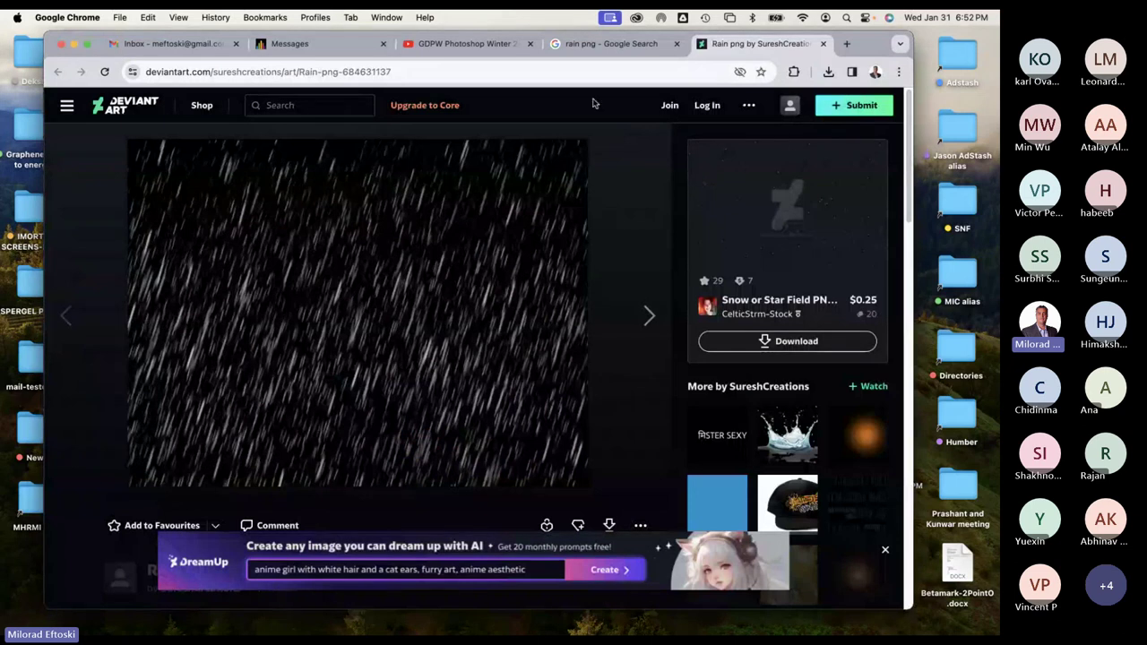
{"action": "left_click", "coordinate": [823, 44]}
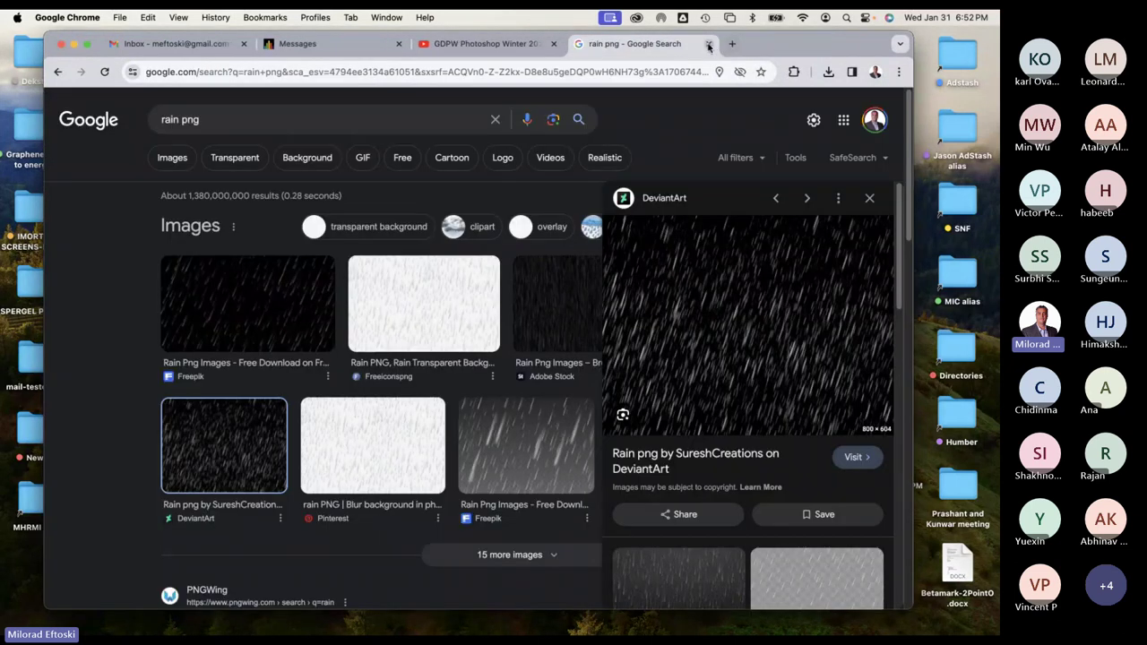
{"action": "left_click", "coordinate": [691, 44]}
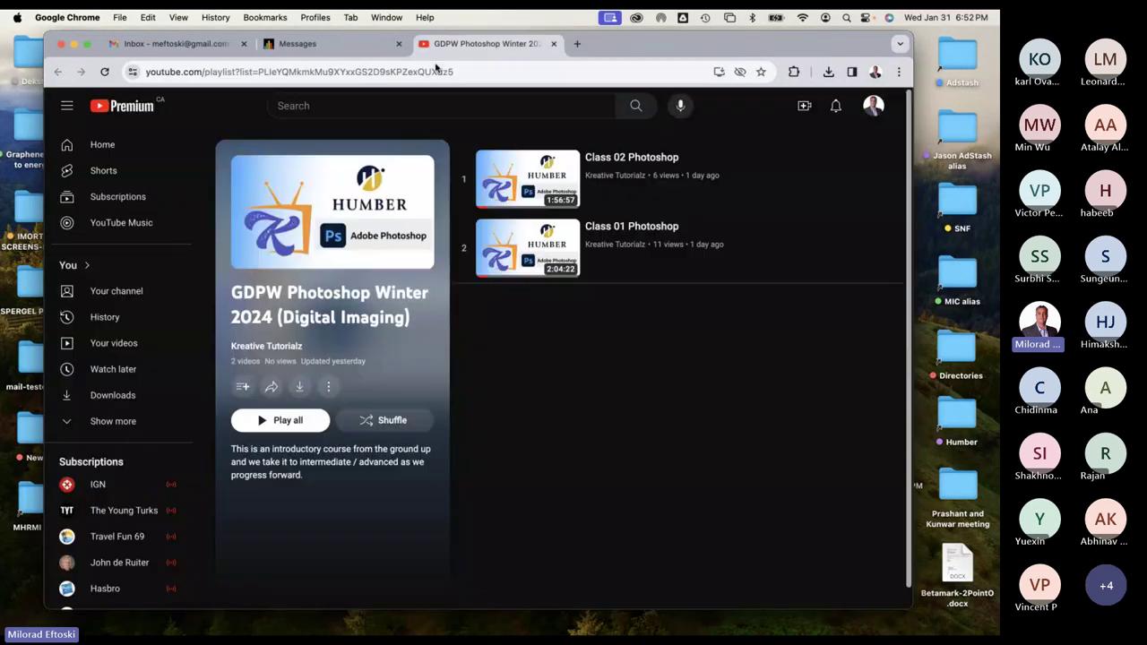
{"action": "left_click", "coordinate": [63, 44]}
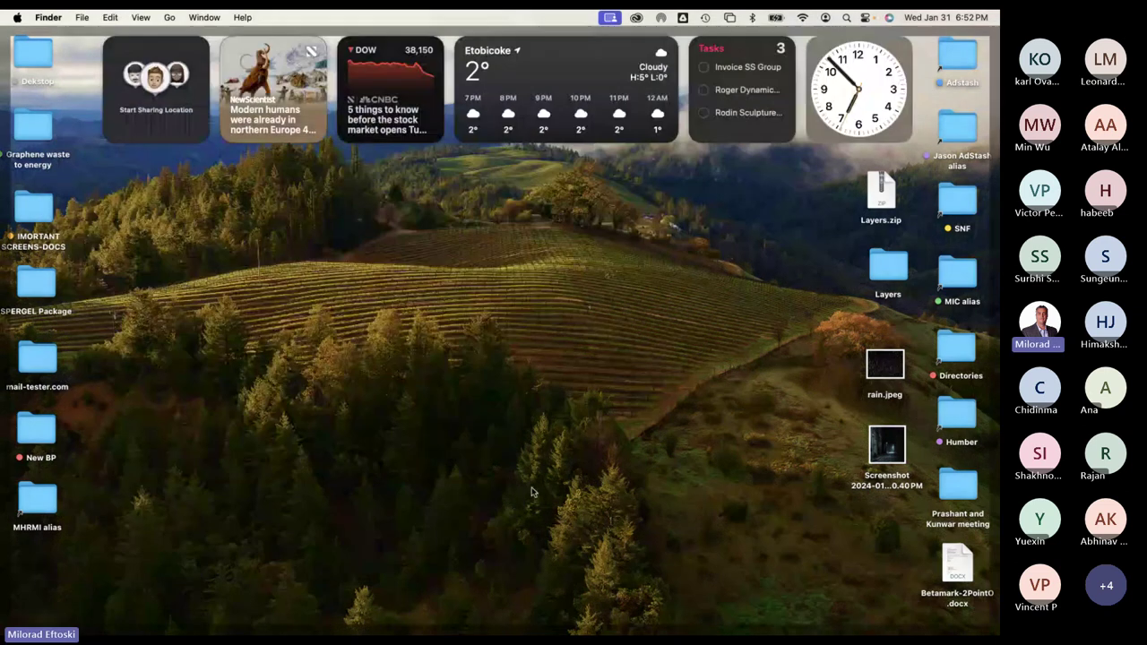
Open Layers > L3-blend-modes, Quick Look _3_hard-light.psd and stars.pdf, then select cc-layer-blendmodes.pdf.
{"action": "double_click", "coordinate": [888, 268]}
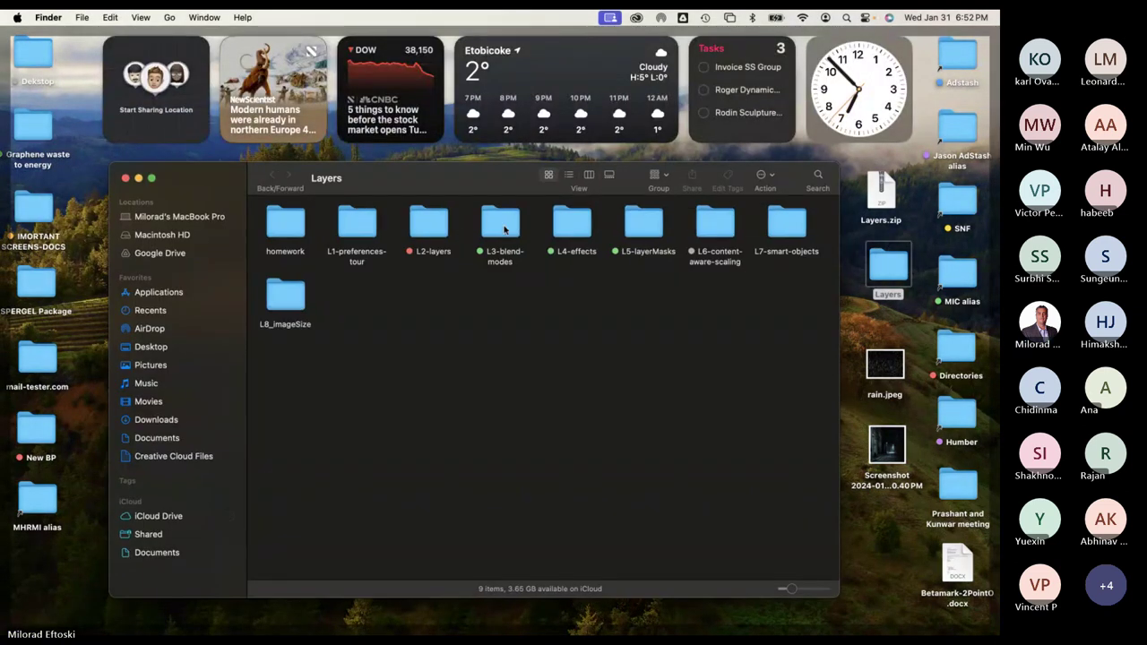
{"action": "double_click", "coordinate": [498, 226]}
{"action": "left_click", "coordinate": [439, 226]}
{"action": "key", "text": "space"}
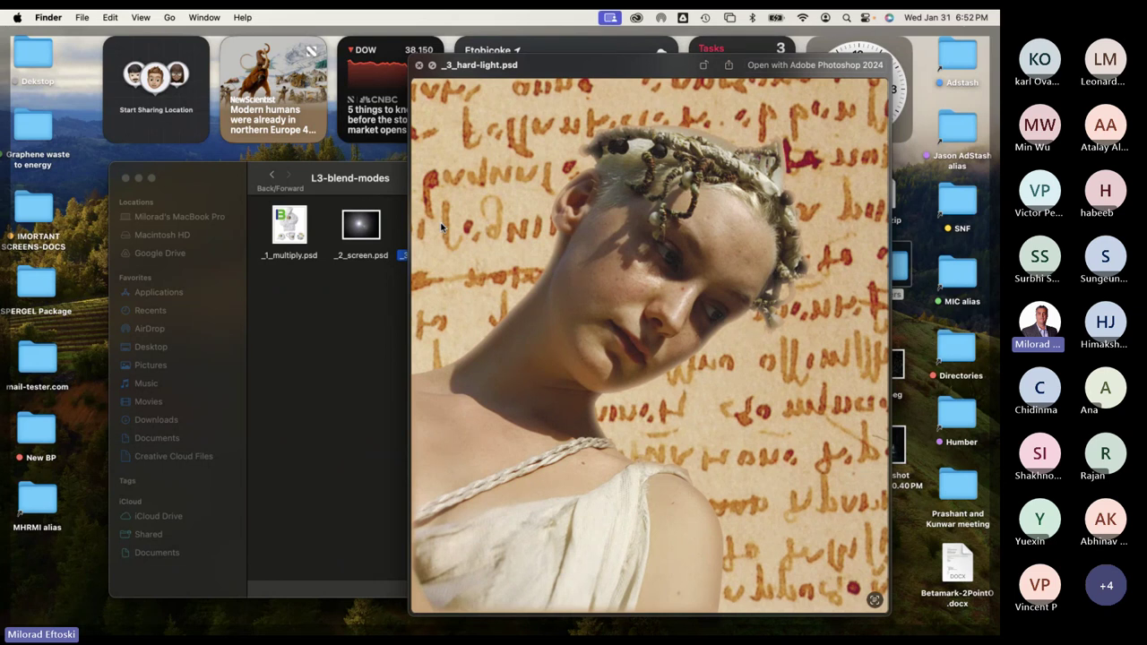
{"action": "key", "text": "space"}
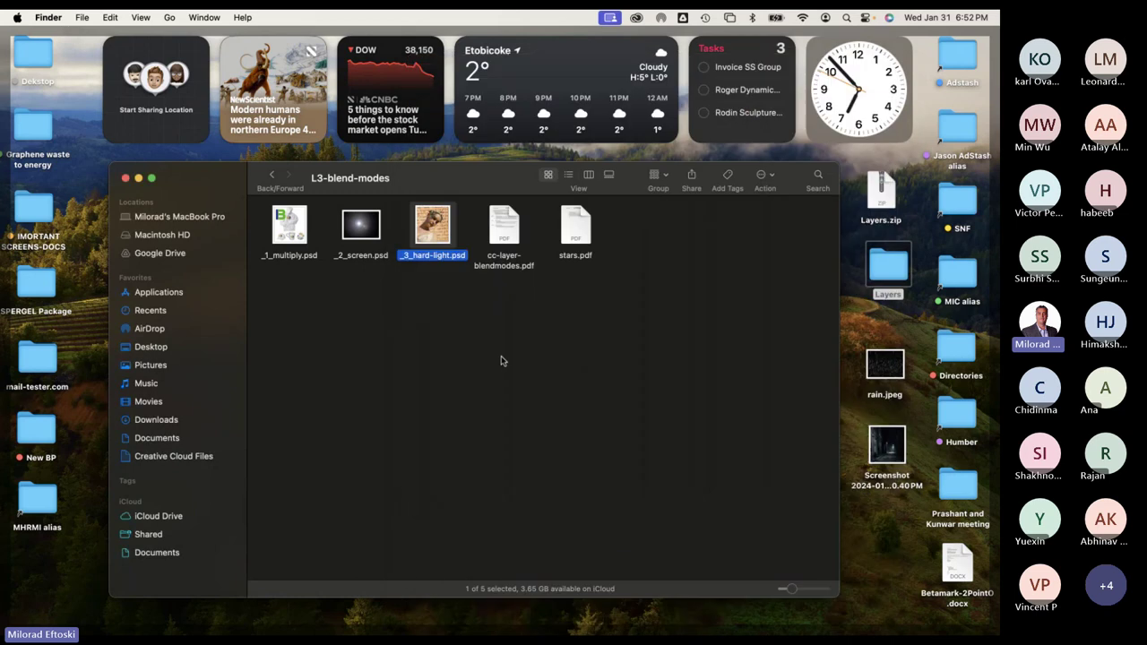
{"action": "left_click", "coordinate": [502, 359]}
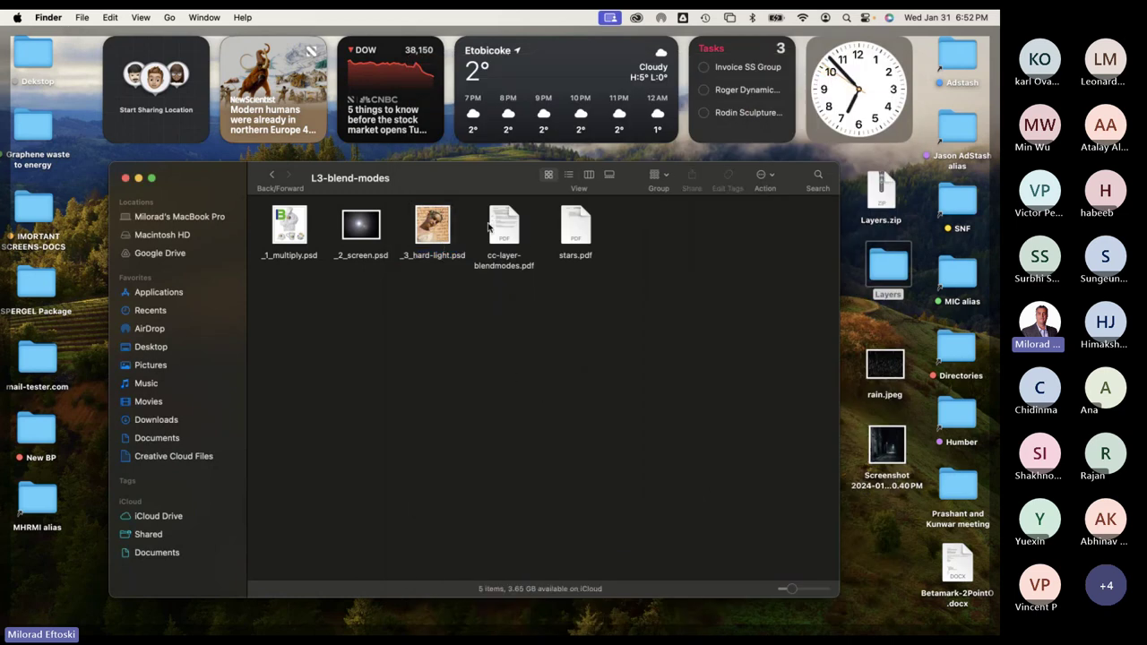
{"action": "left_click", "coordinate": [578, 231]}
{"action": "key", "text": "space"}
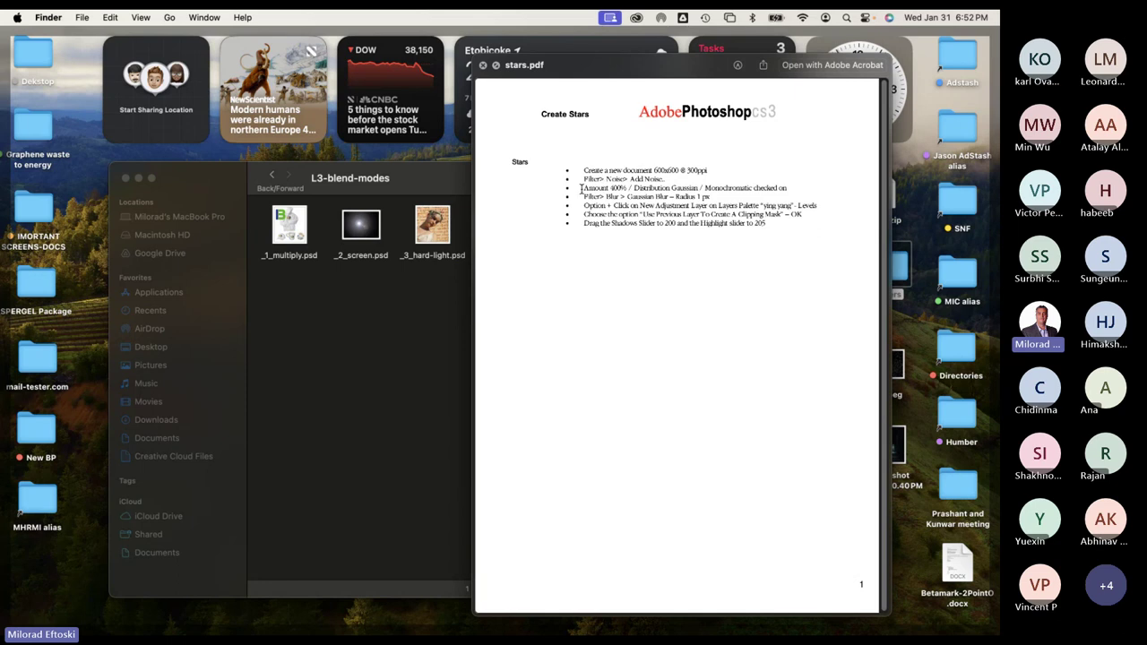
{"action": "key", "text": "space"}
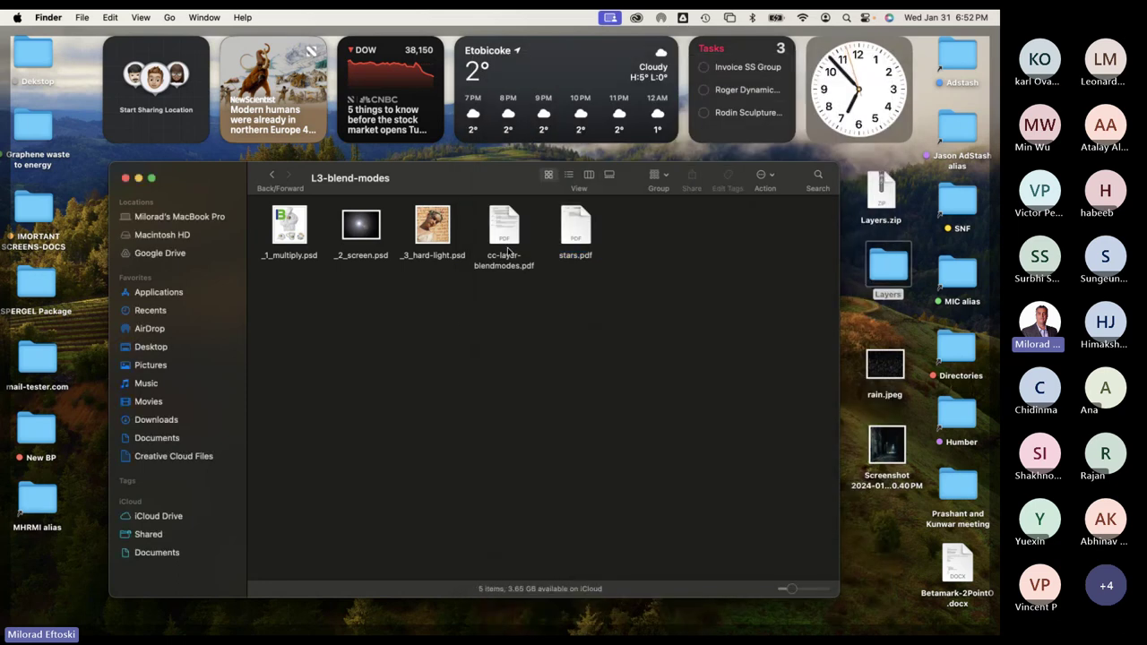
{"action": "left_click", "coordinate": [503, 235]}
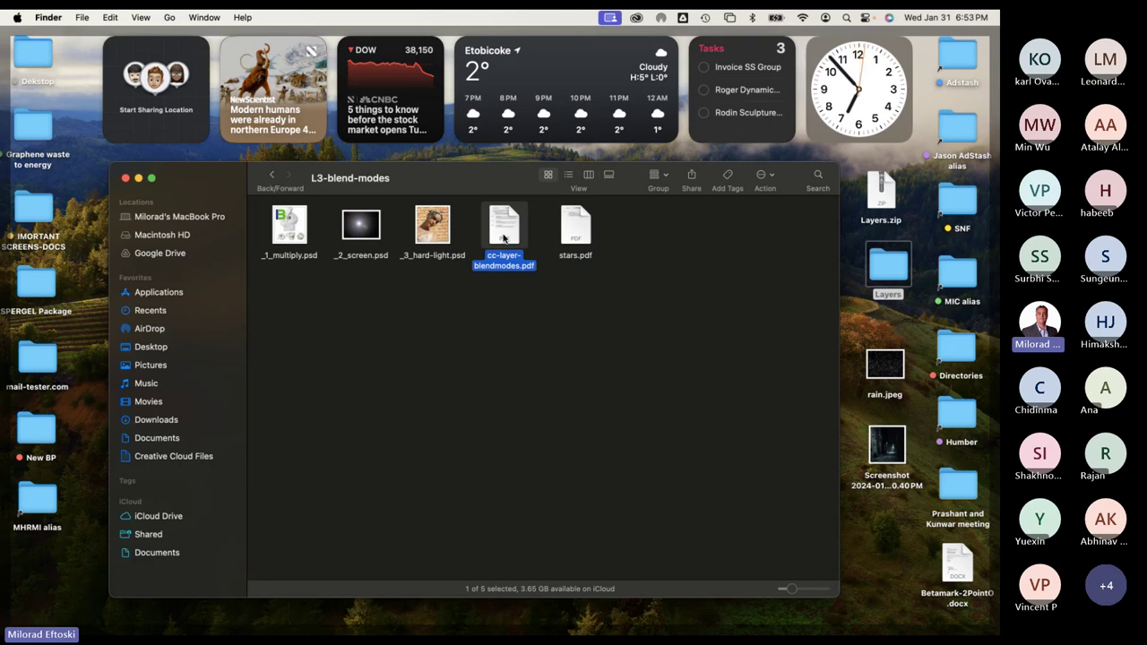
Deselect the file and close the Layer Blend Modes handout window.
{"action": "left_click", "coordinate": [540, 326]}
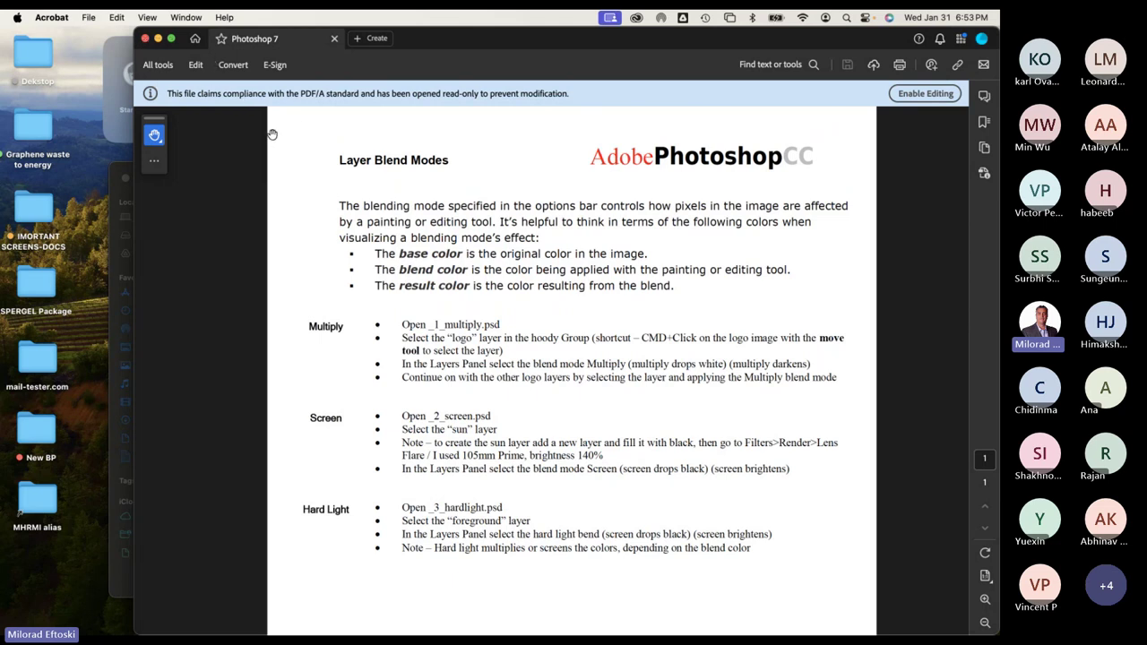
{"action": "left_click", "coordinate": [145, 40]}
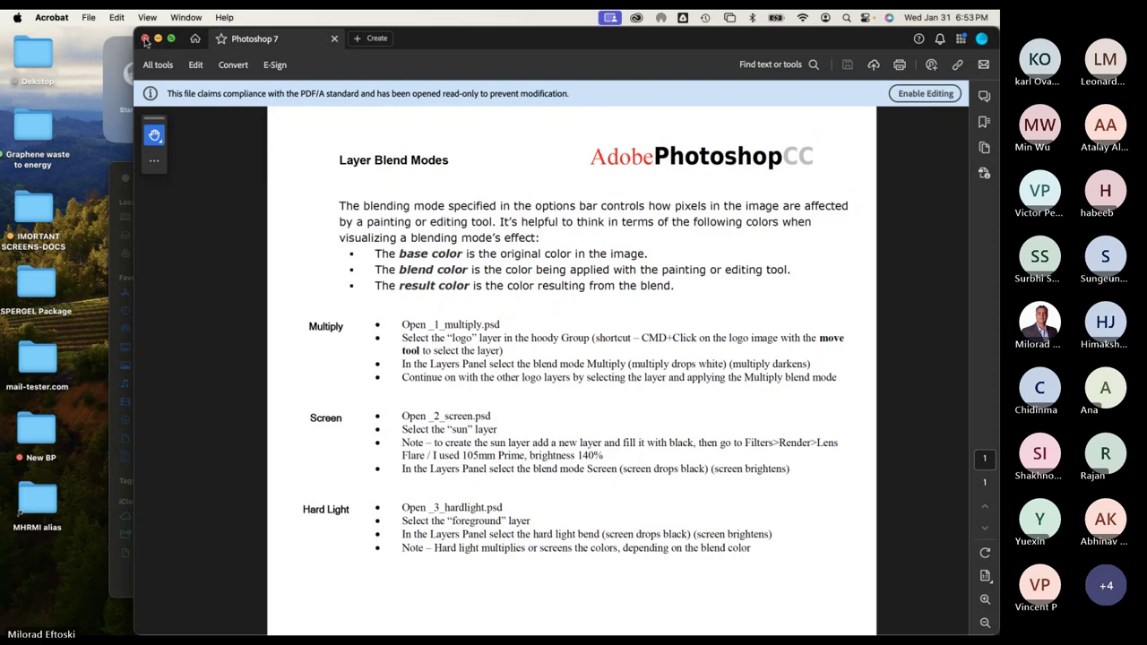
Open _3_hard-light.psd in Photoshop from its right-click menu.
{"action": "right_click", "coordinate": [436, 235]}
{"action": "mouse_move", "coordinate": [459, 256]}
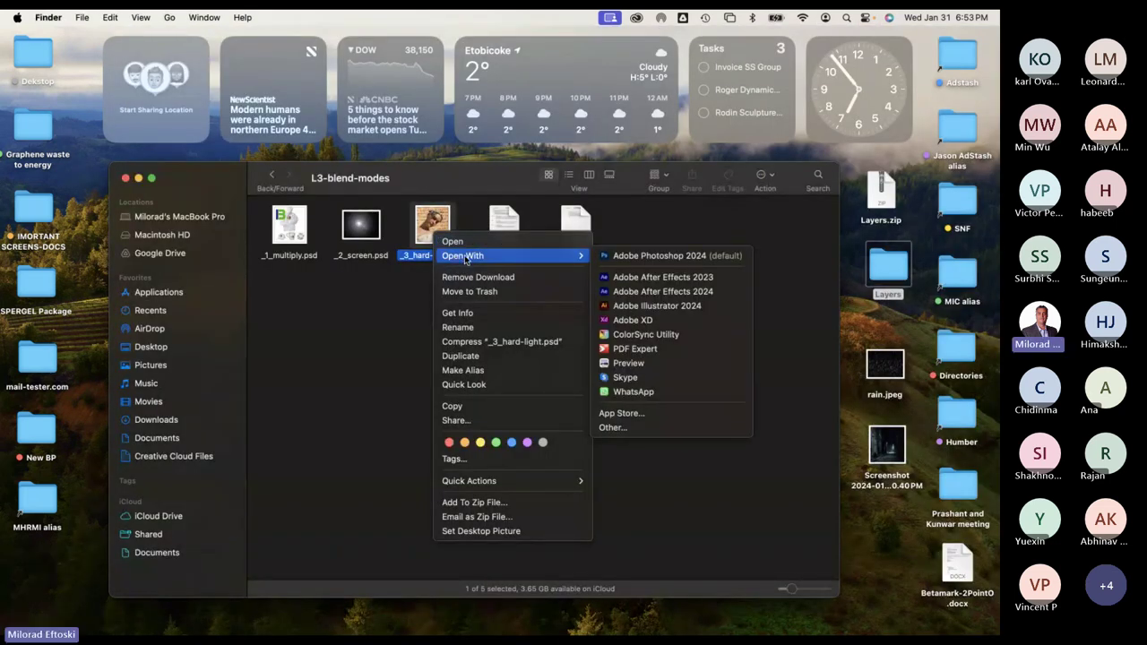
{"action": "left_click", "coordinate": [657, 256]}
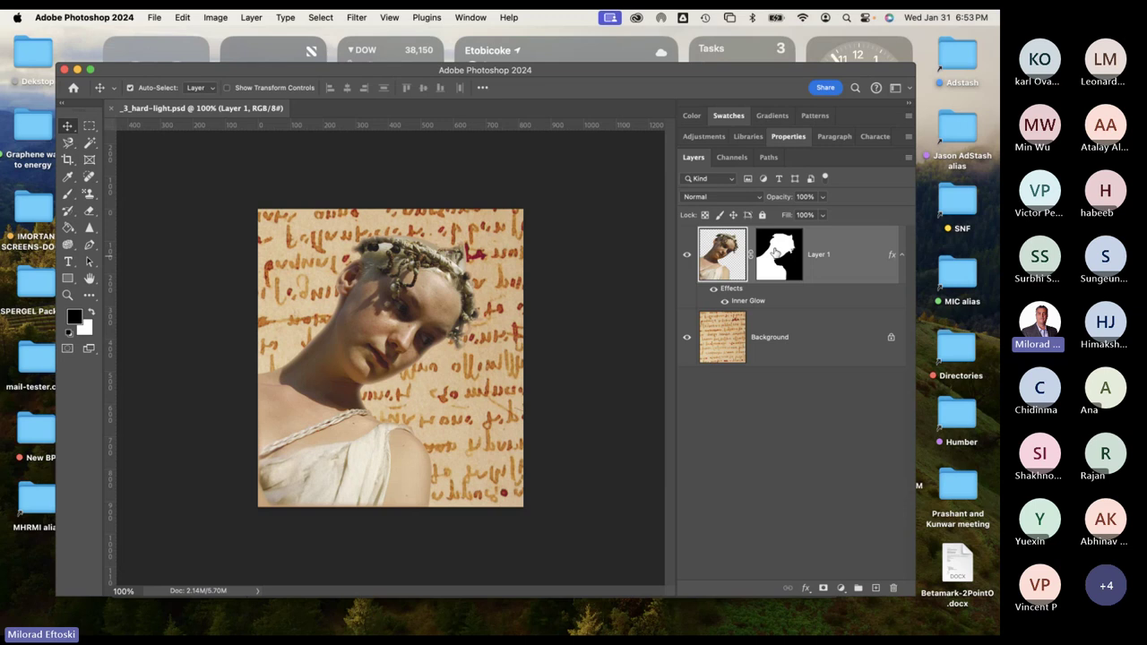
Toggle Layer 1 off and on to compare the portrait with the script, then list the blend modes.
{"action": "left_click", "coordinate": [687, 256]}
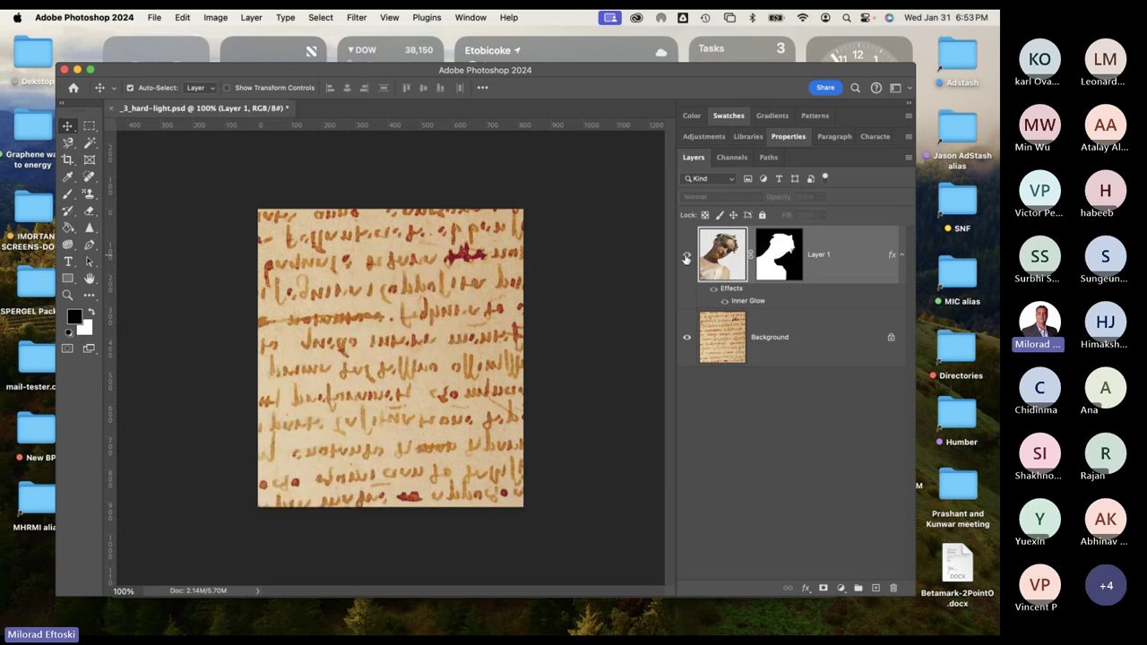
{"action": "left_click", "coordinate": [686, 257]}
{"action": "left_click", "coordinate": [688, 255]}
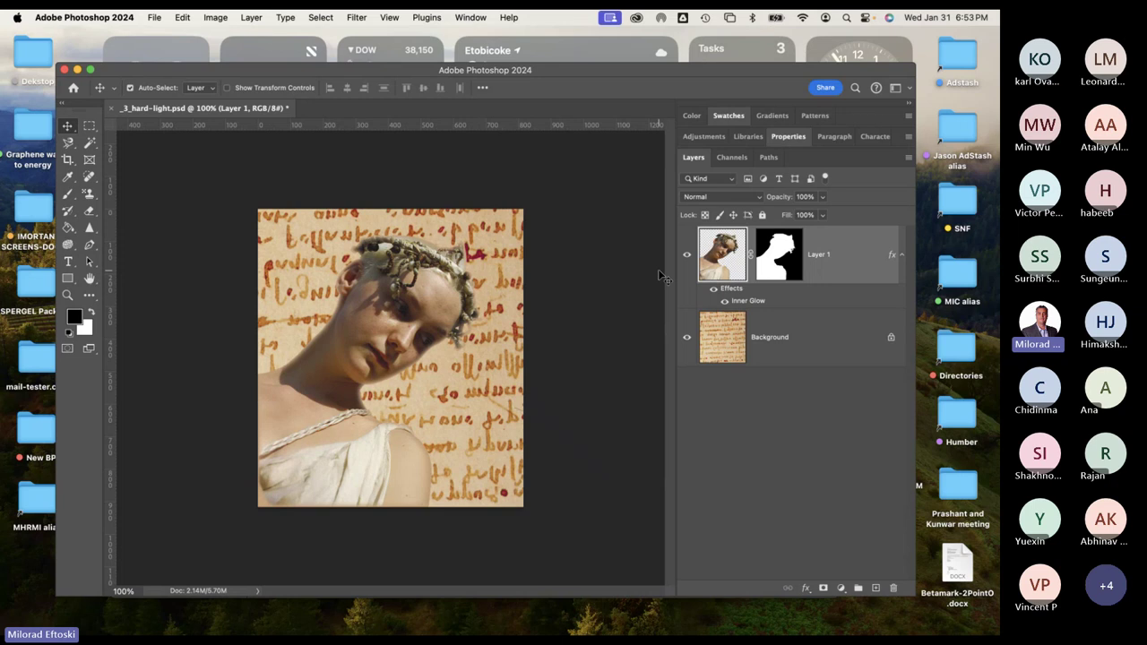
{"action": "left_click", "coordinate": [686, 255]}
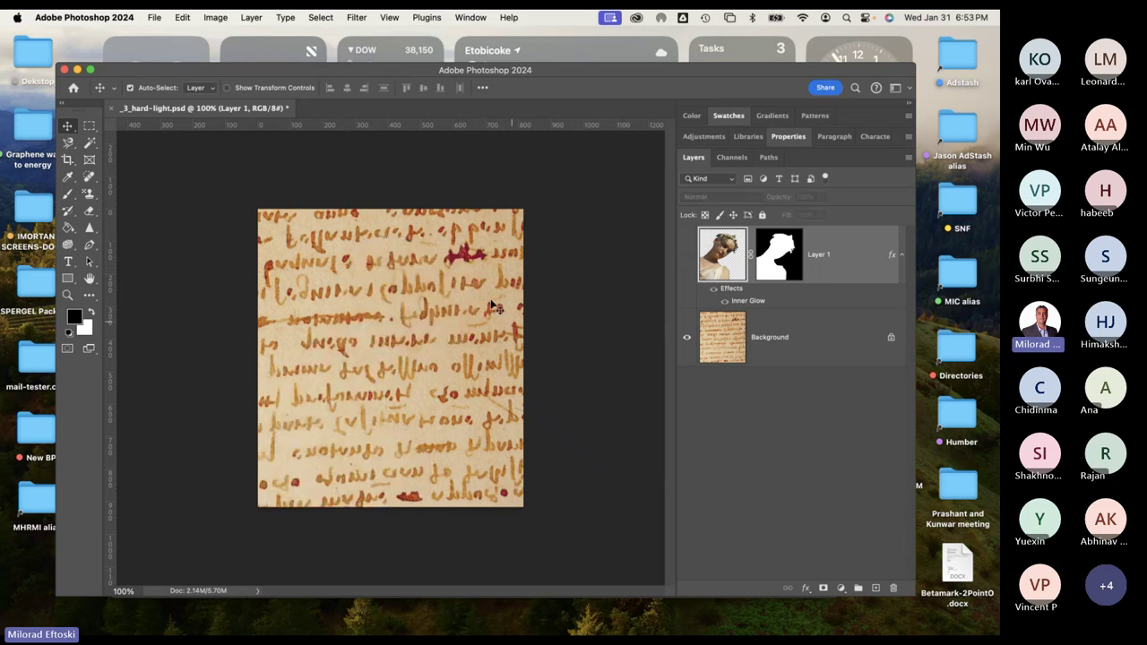
{"action": "left_click", "coordinate": [687, 254]}
{"action": "left_click", "coordinate": [686, 255]}
{"action": "left_click", "coordinate": [687, 254]}
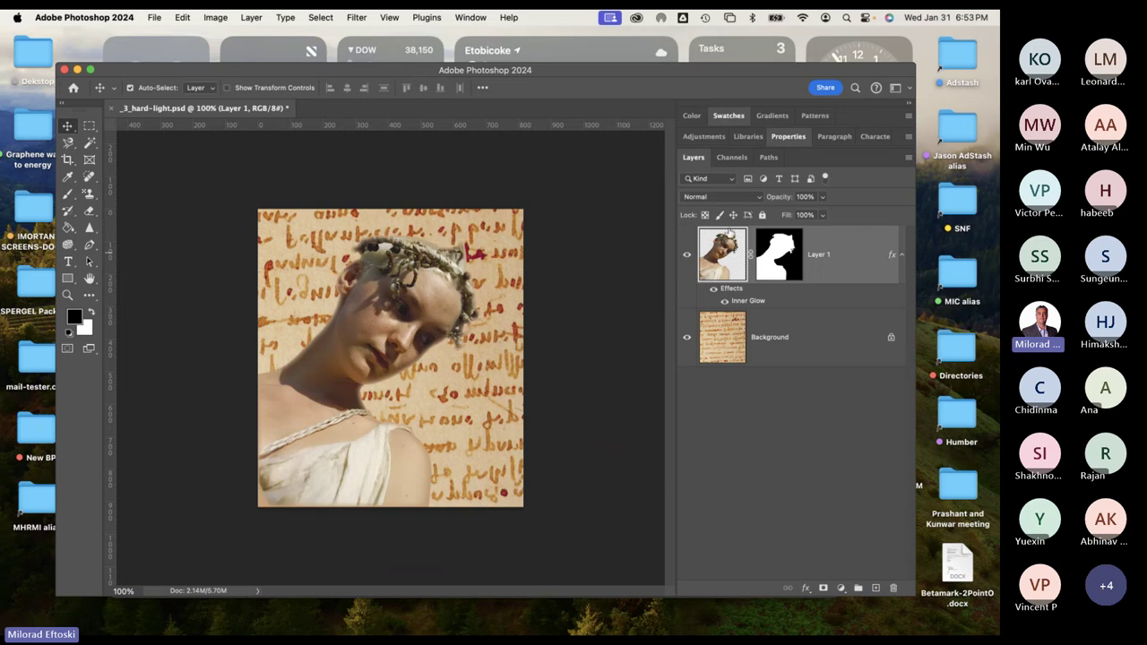
{"action": "left_click", "coordinate": [708, 197]}
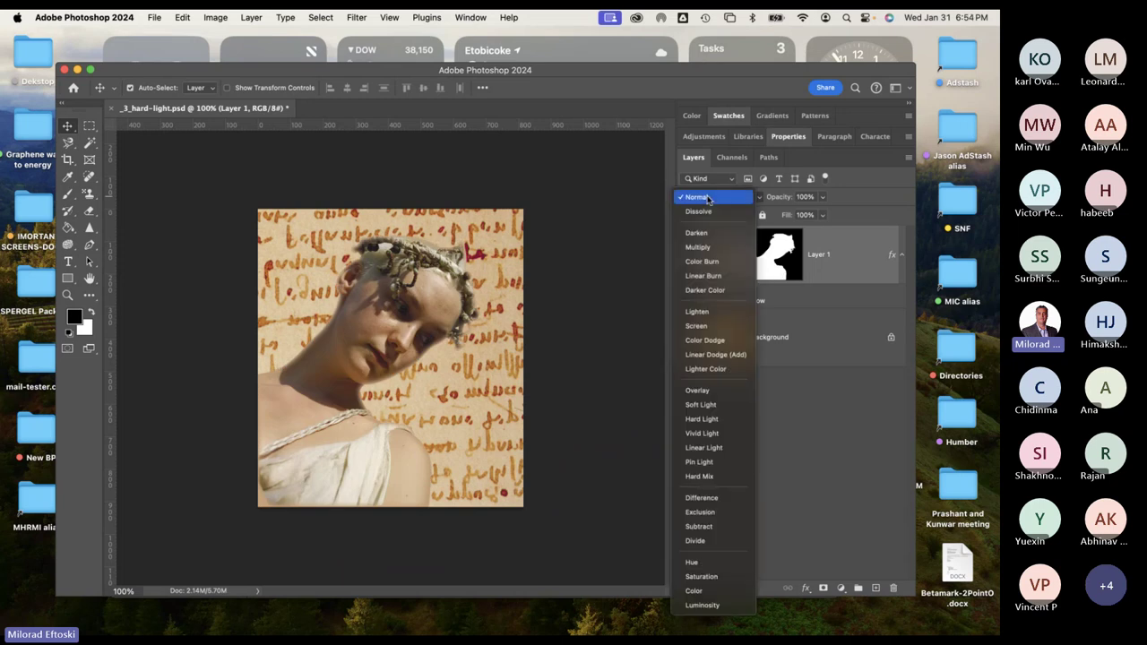
Change Layer 1 from Normal to Hard Light, previewing other blend modes before keeping Hard Light.
{"action": "left_click", "coordinate": [708, 199]}
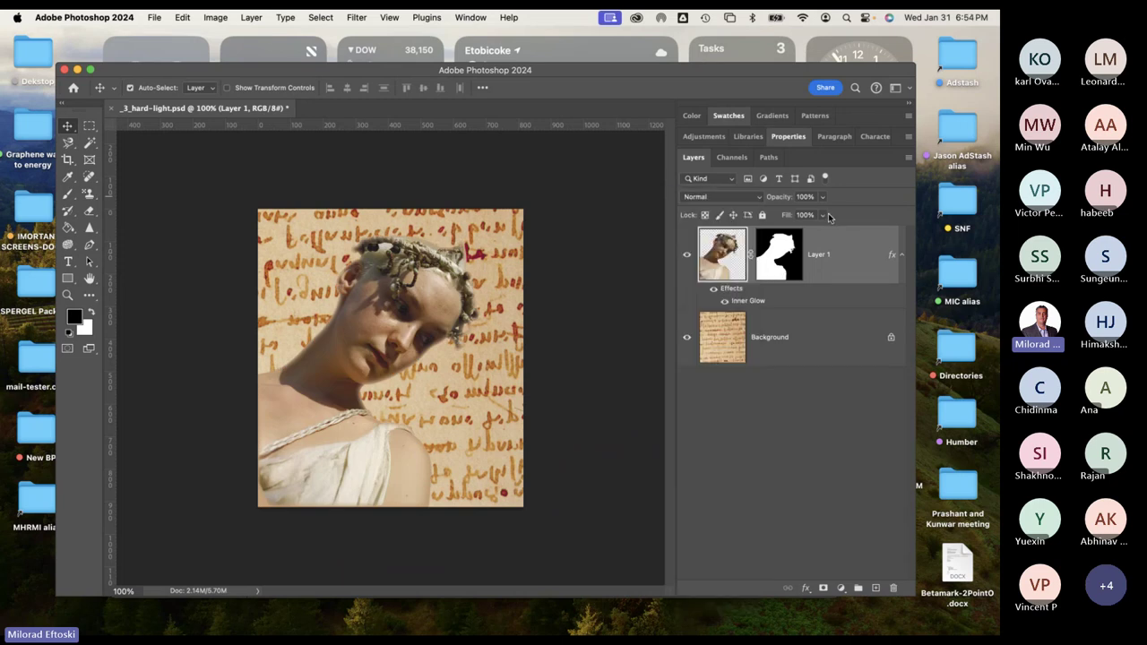
{"action": "left_click", "coordinate": [748, 200]}
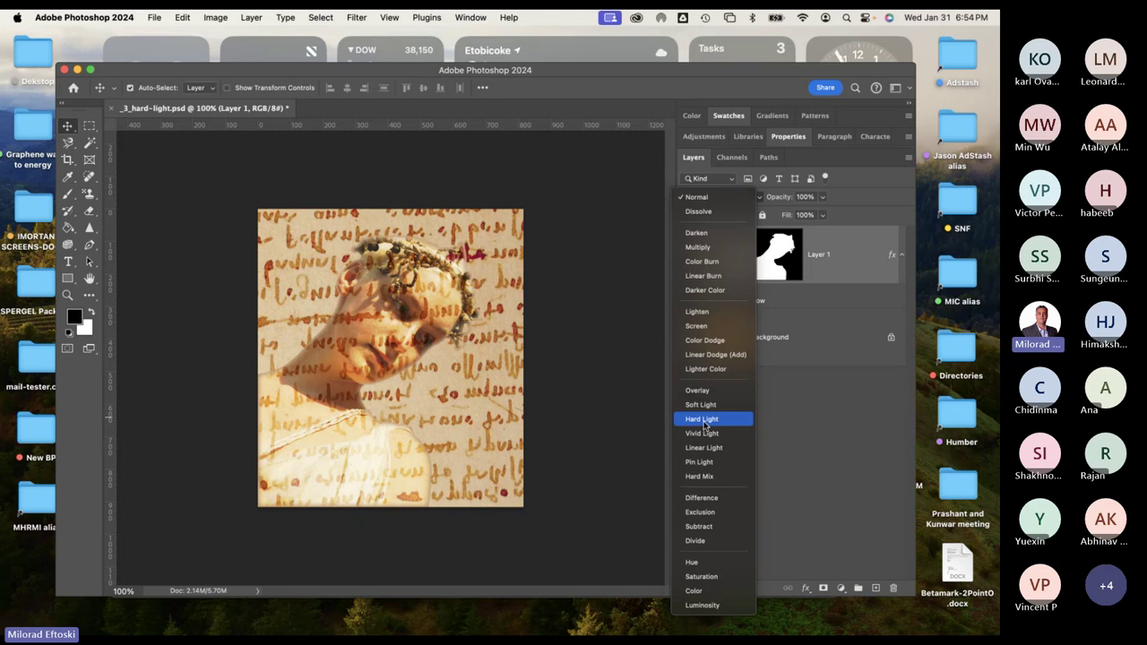
{"action": "left_click", "coordinate": [704, 420]}
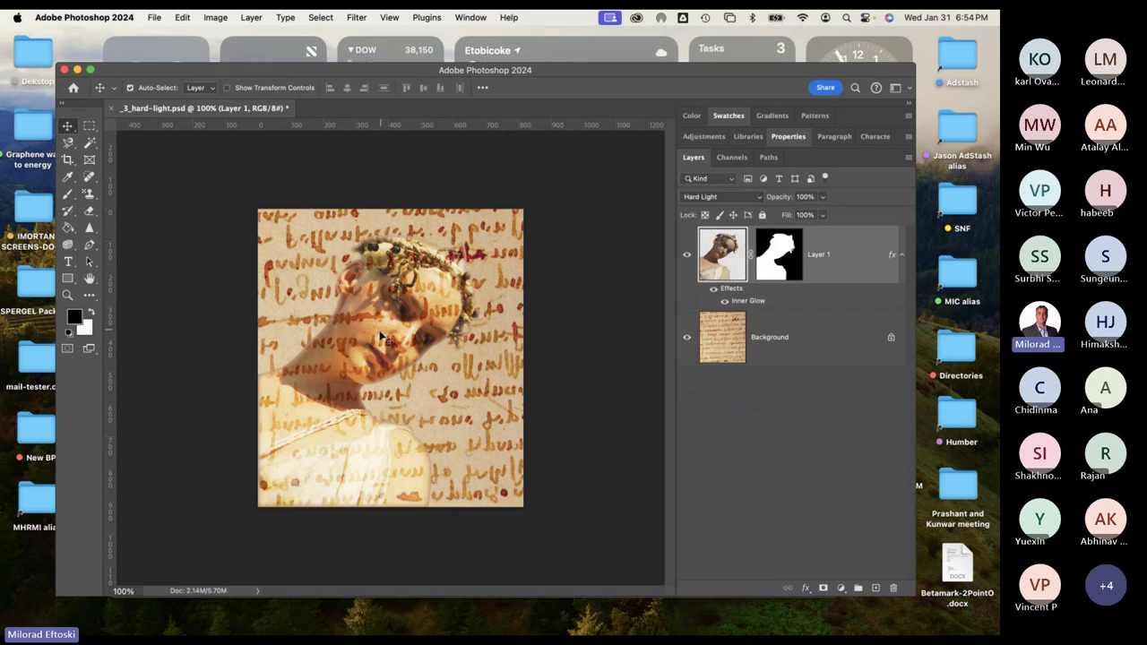
{"action": "left_click", "coordinate": [722, 201]}
{"action": "left_click", "coordinate": [721, 199]}
{"action": "left_click", "coordinate": [716, 199]}
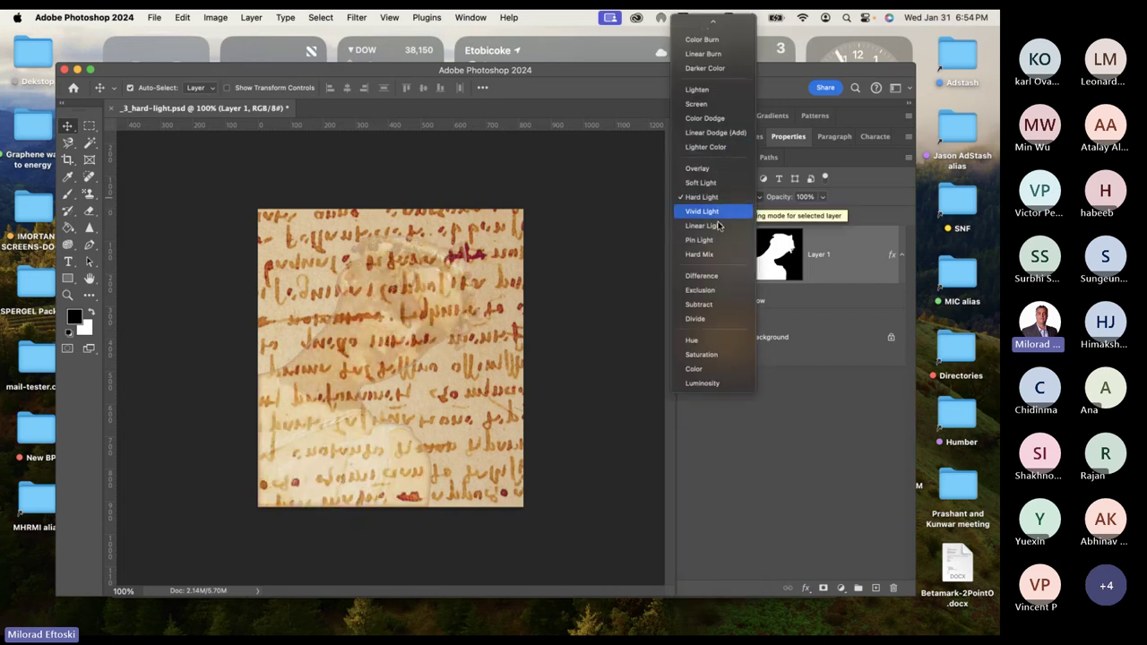
{"action": "left_click", "coordinate": [844, 413]}
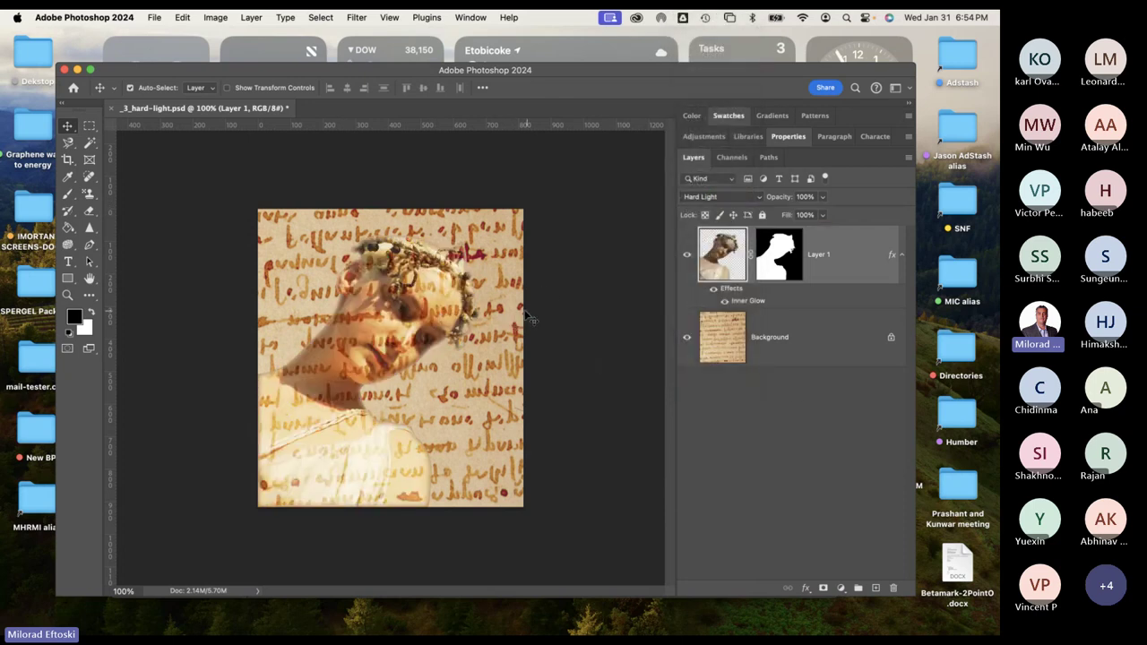
{"action": "left_click", "coordinate": [708, 197]}
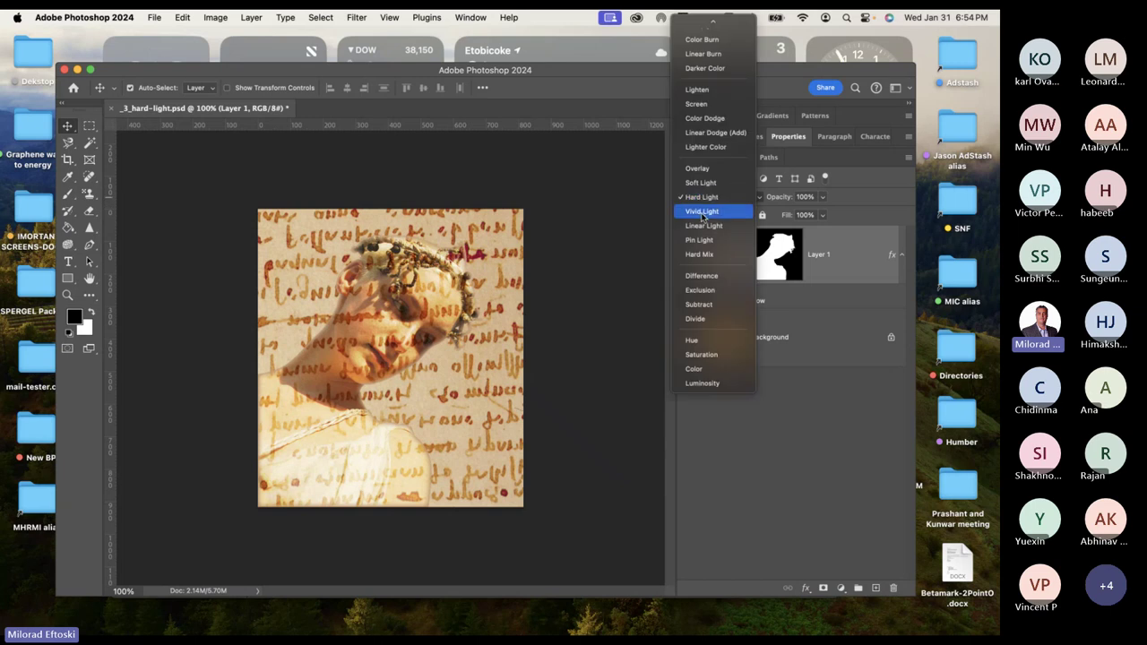
{"action": "left_click", "coordinate": [722, 472]}
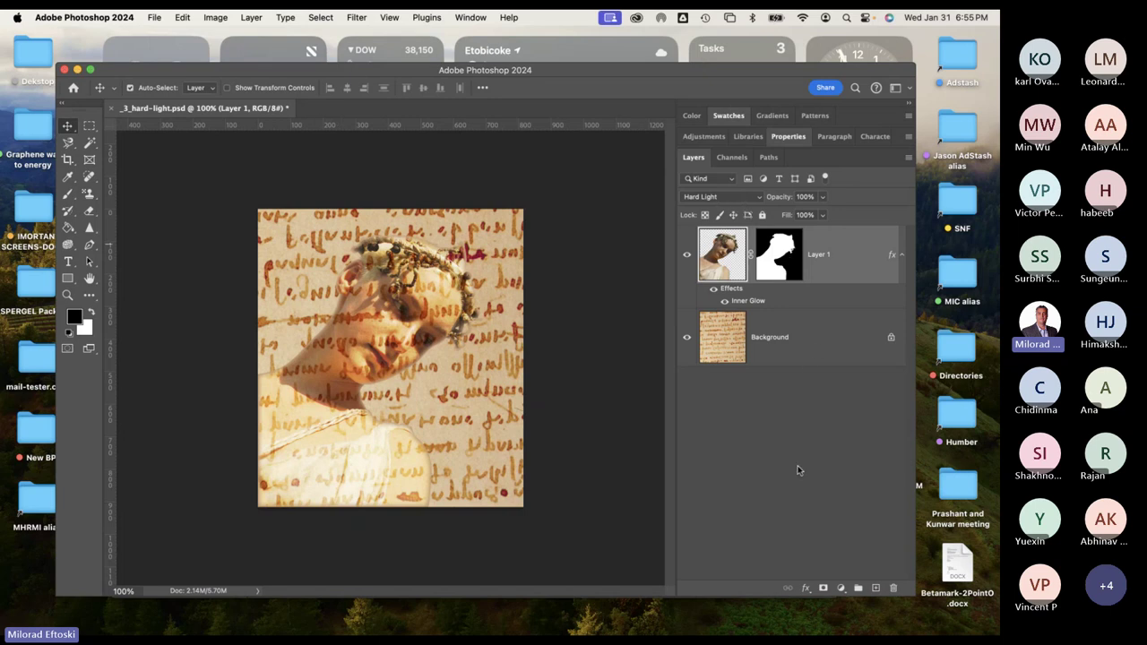
Close _3_hard-light.psd without saving and dismiss Photoshop's Home window.
{"action": "left_click", "coordinate": [112, 107]}
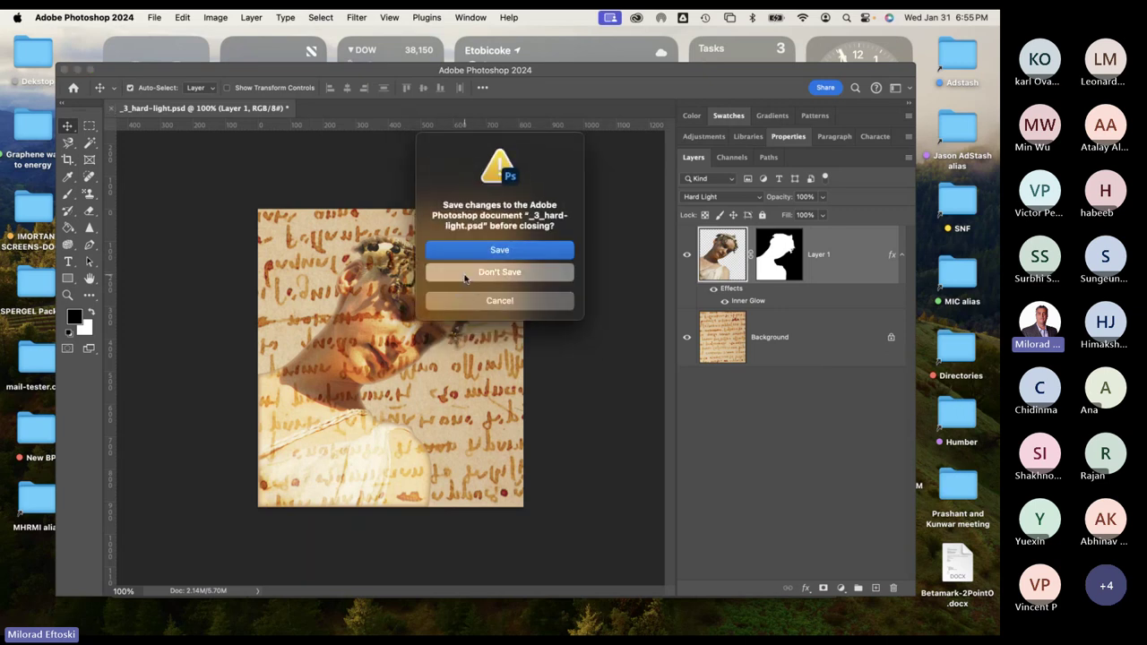
{"action": "left_click", "coordinate": [466, 274]}
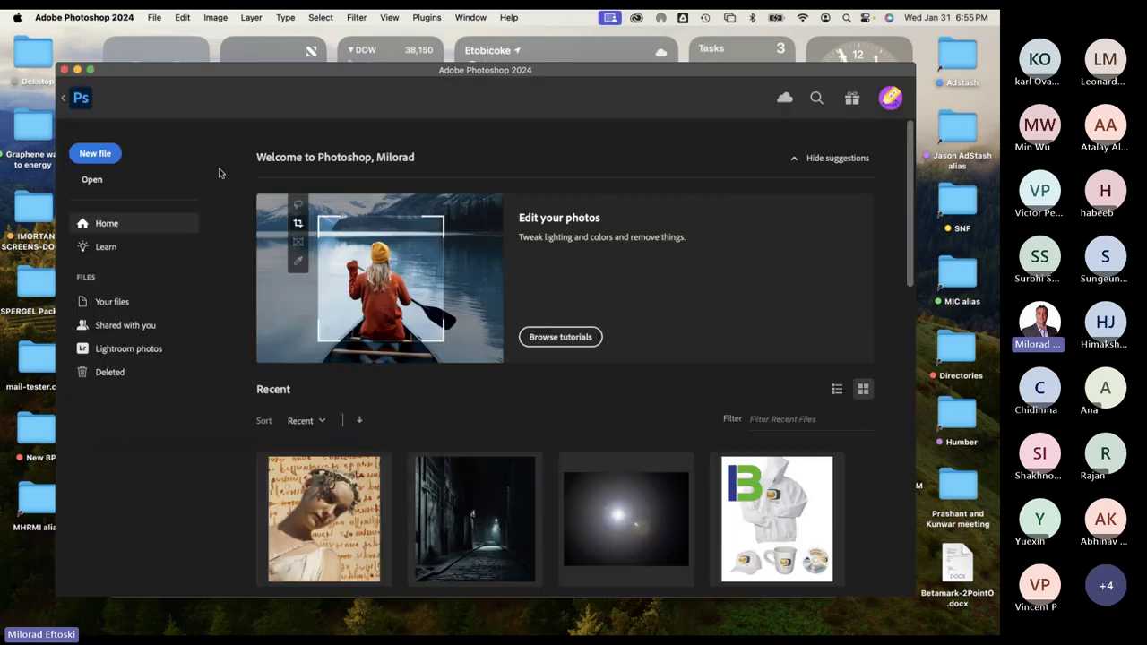
{"action": "left_click", "coordinate": [64, 69]}
{"action": "left_click", "coordinate": [538, 367]}
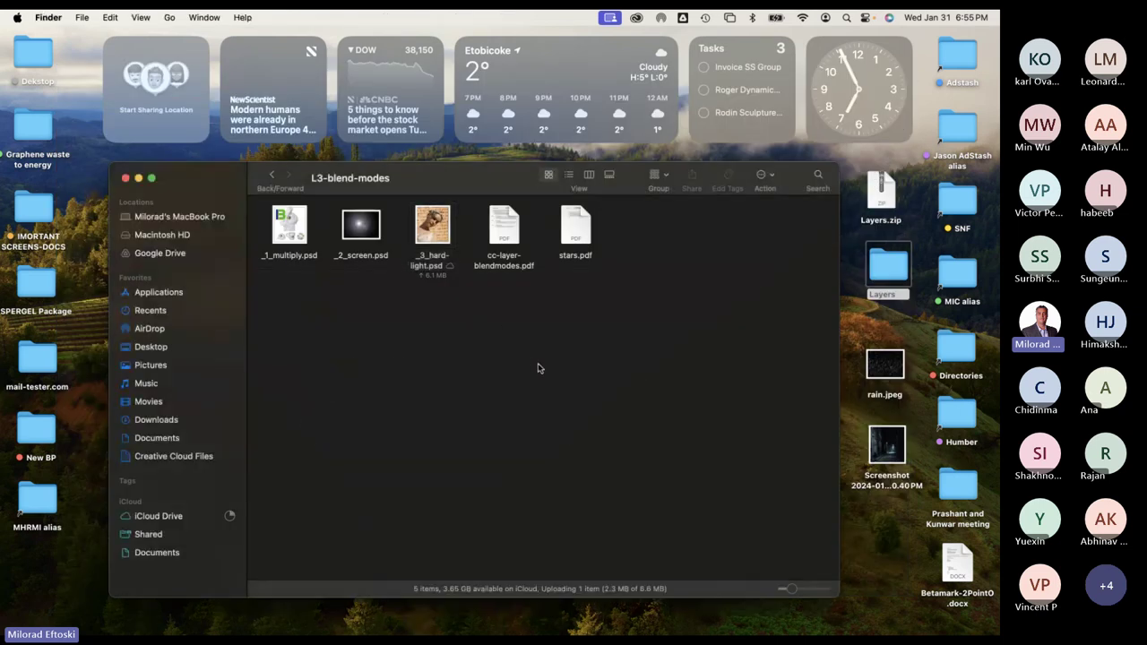
Quick Look cc-layer-blendmodes.pdf, highlighting the Multiply through Hard Light instructions.
{"action": "left_click", "coordinate": [504, 229]}
{"action": "key", "text": "space"}
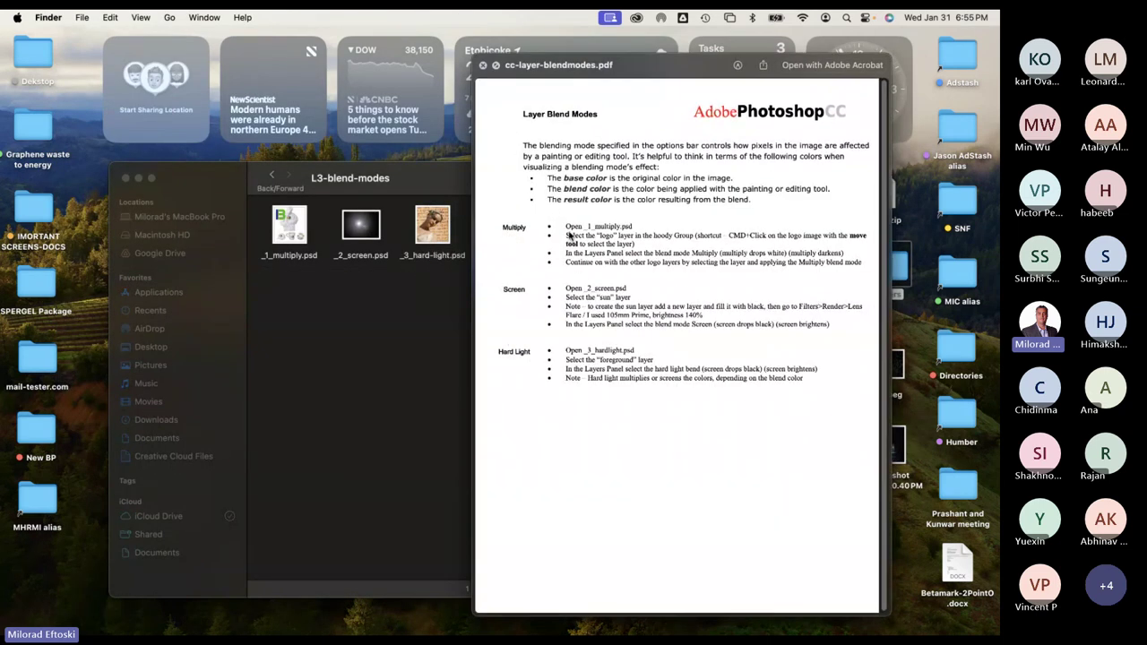
{"action": "left_click_drag", "start_coordinate": [568, 235], "coordinate": [672, 373]}
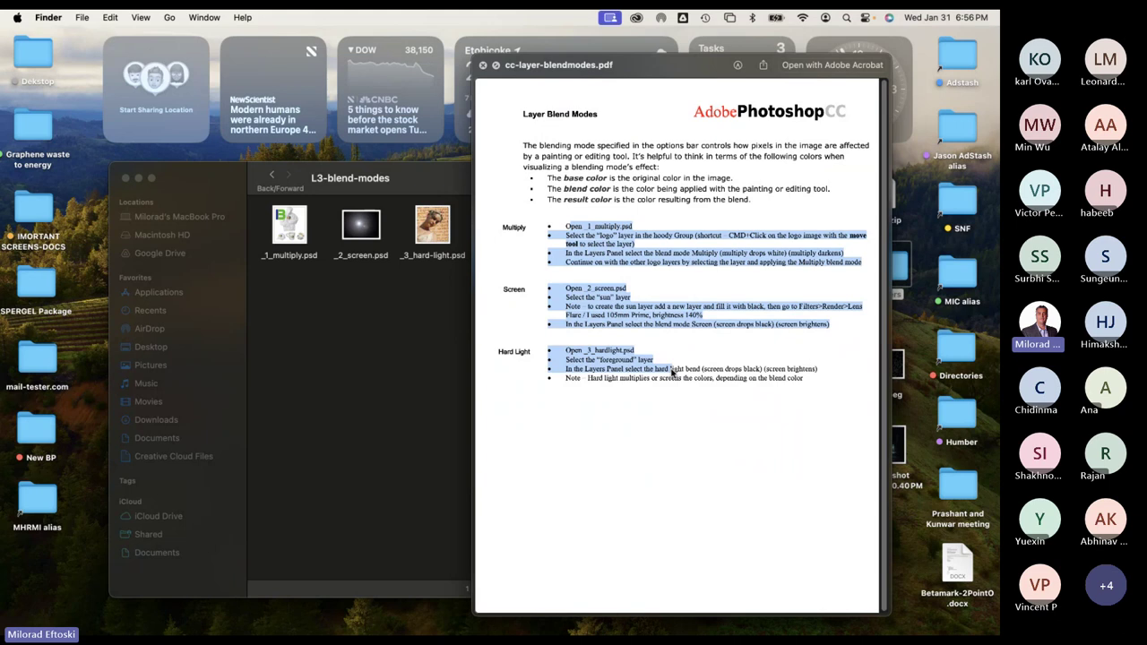
{"action": "key", "text": "space"}
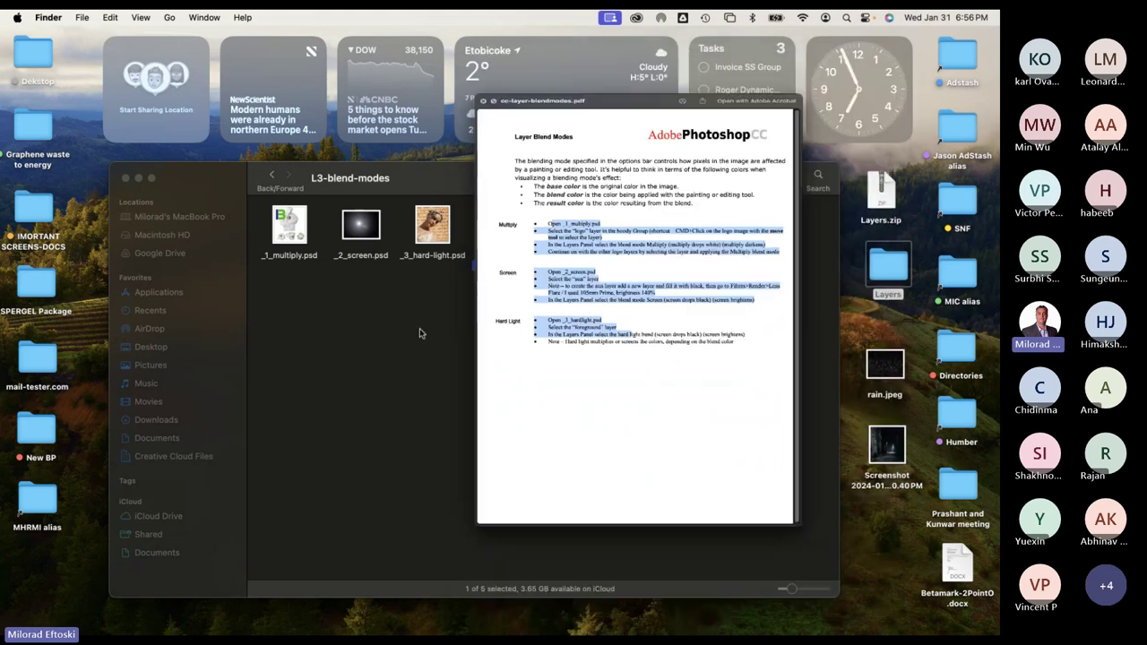
{"action": "left_click", "coordinate": [410, 334]}
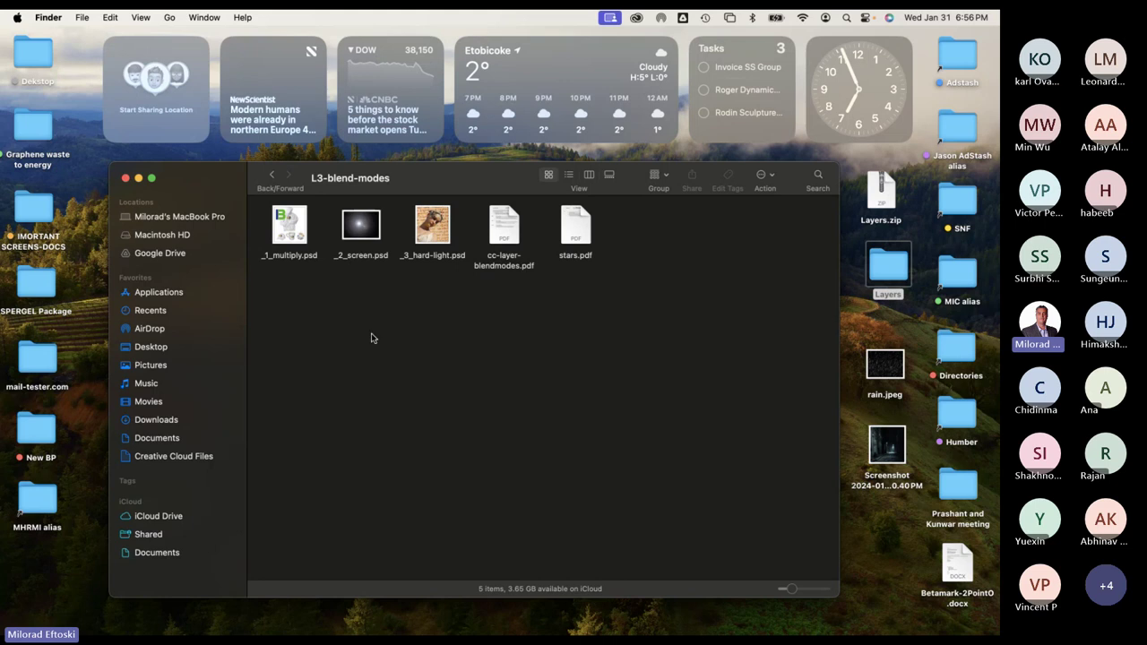
Go back to the Layers folder and select the L4-effects folder.
{"action": "left_click", "coordinate": [272, 177]}
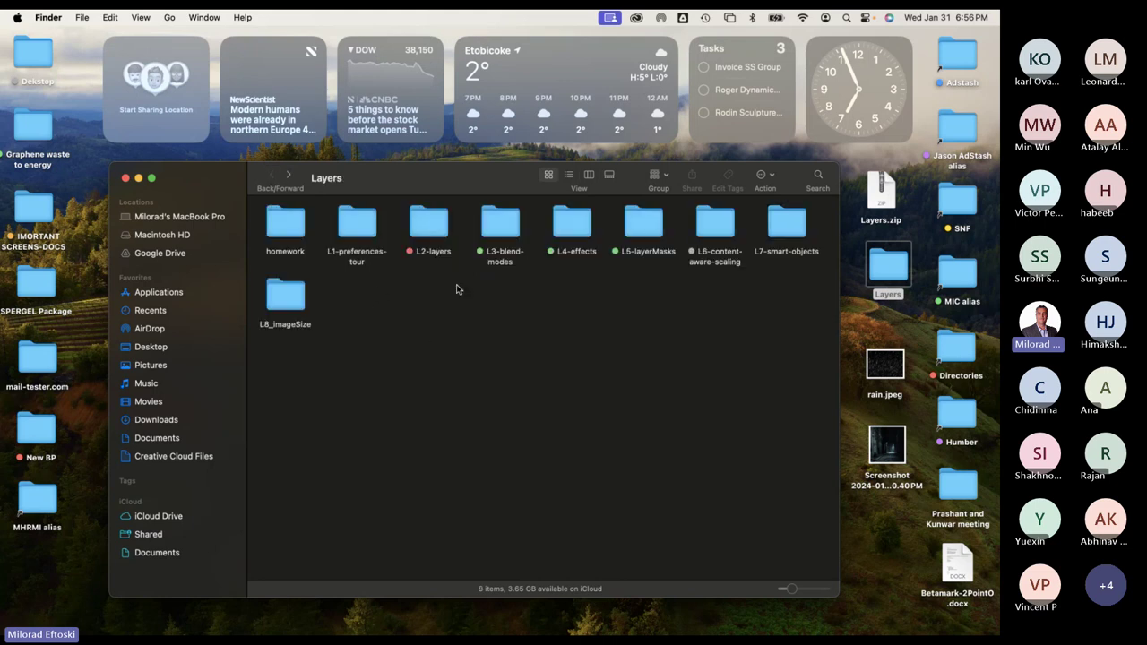
{"action": "left_click", "coordinate": [500, 236]}
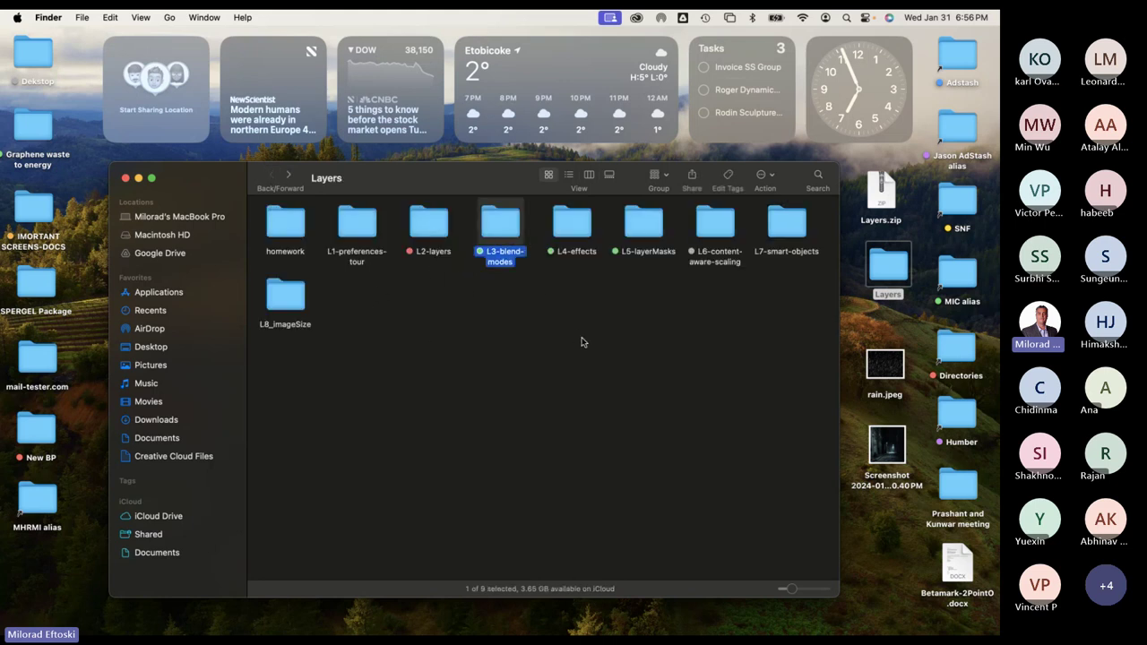
{"action": "key", "text": "Right"}
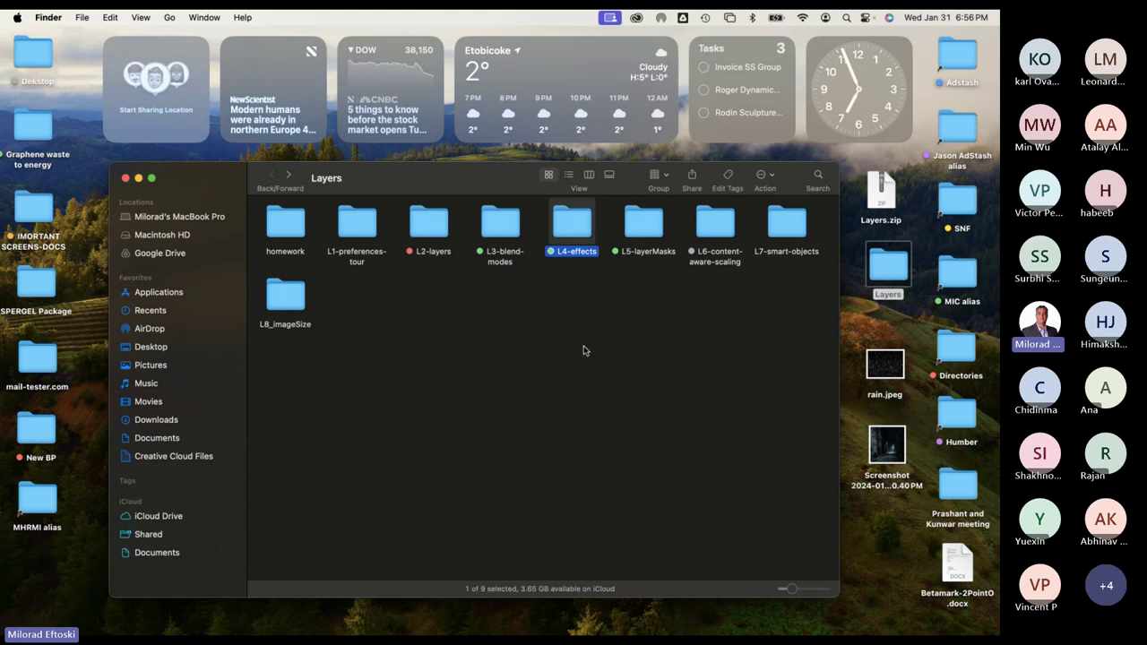
Open the L4-effects folder, then empty the Trash from the Dock and confirm.
{"action": "double_click", "coordinate": [576, 230]}
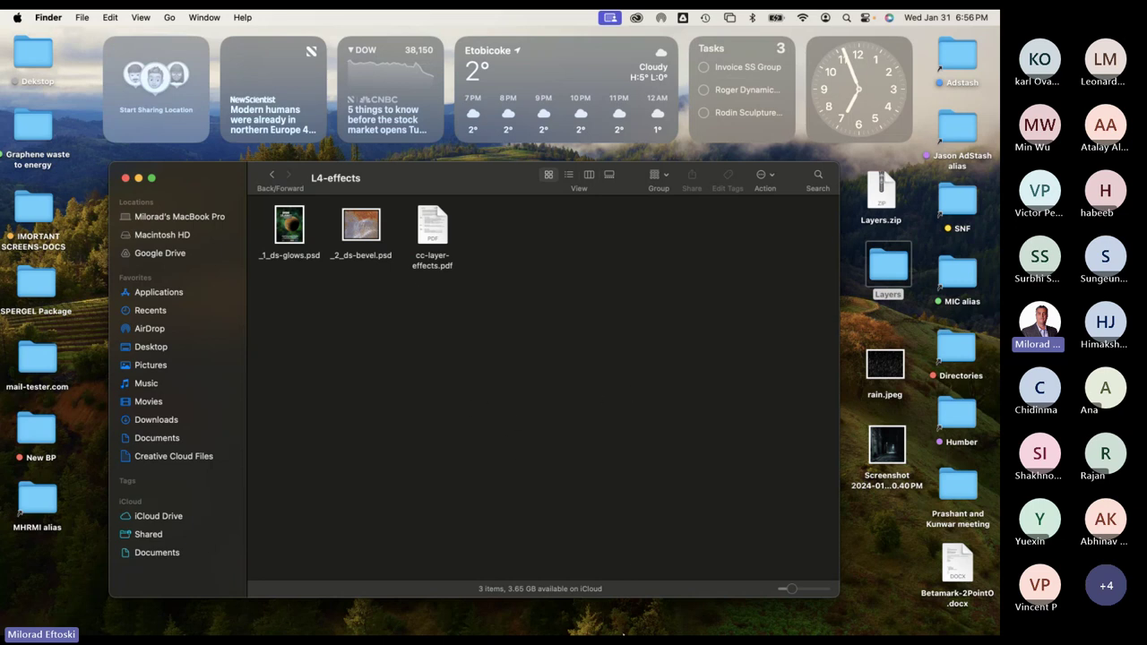
{"action": "mouse_move", "coordinate": [619, 631]}
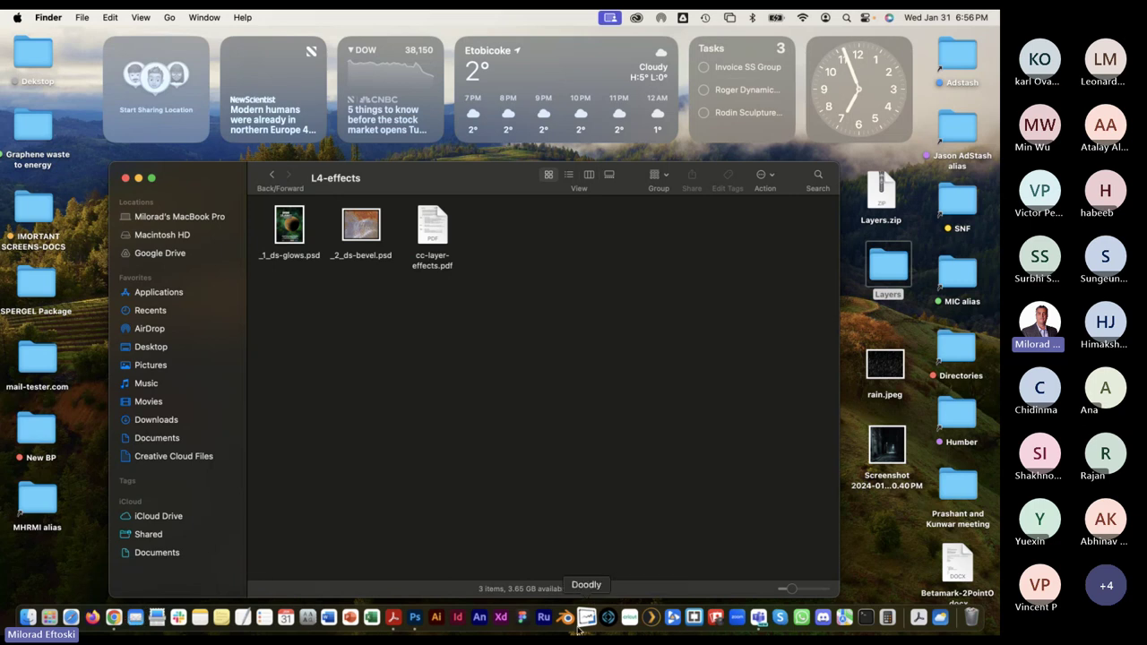
{"action": "right_click", "coordinate": [972, 620]}
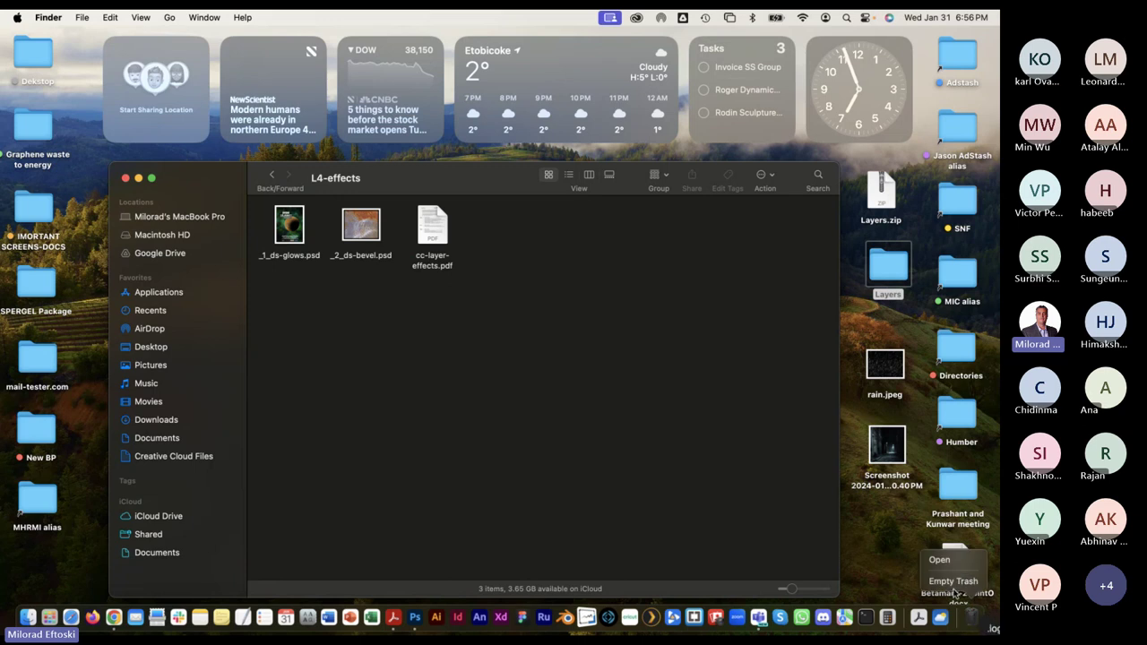
{"action": "left_click", "coordinate": [952, 580]}
{"action": "left_click", "coordinate": [519, 276]}
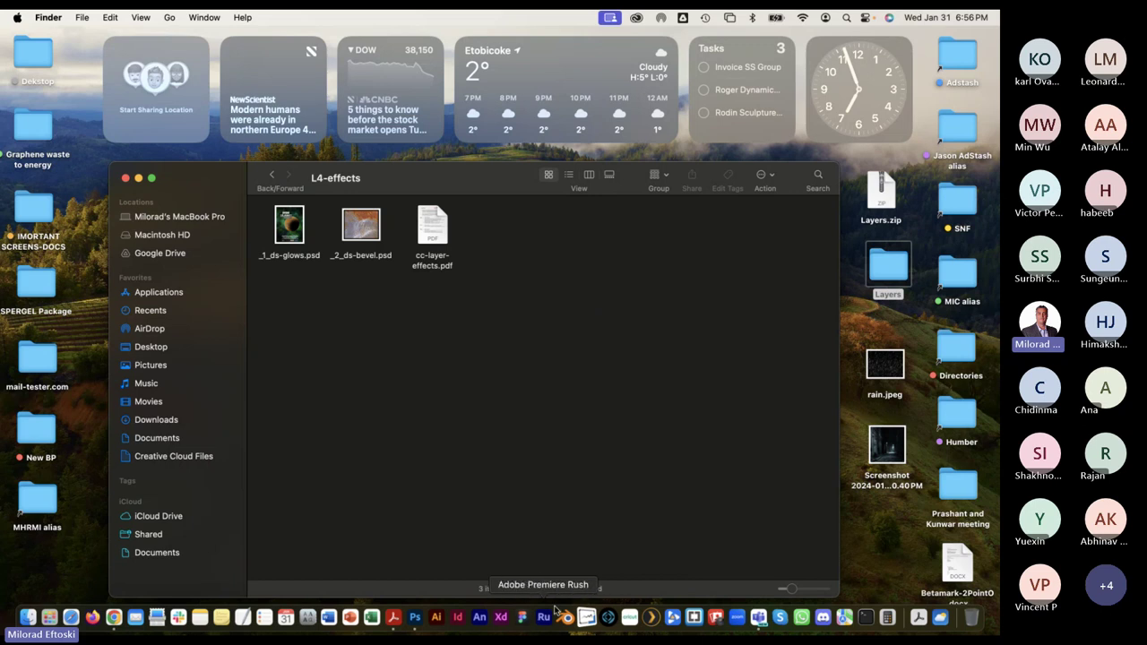
Bring Teams forward, switch between the General meeting and channel windows, and scroll through the meeting.
{"action": "left_click", "coordinate": [759, 617]}
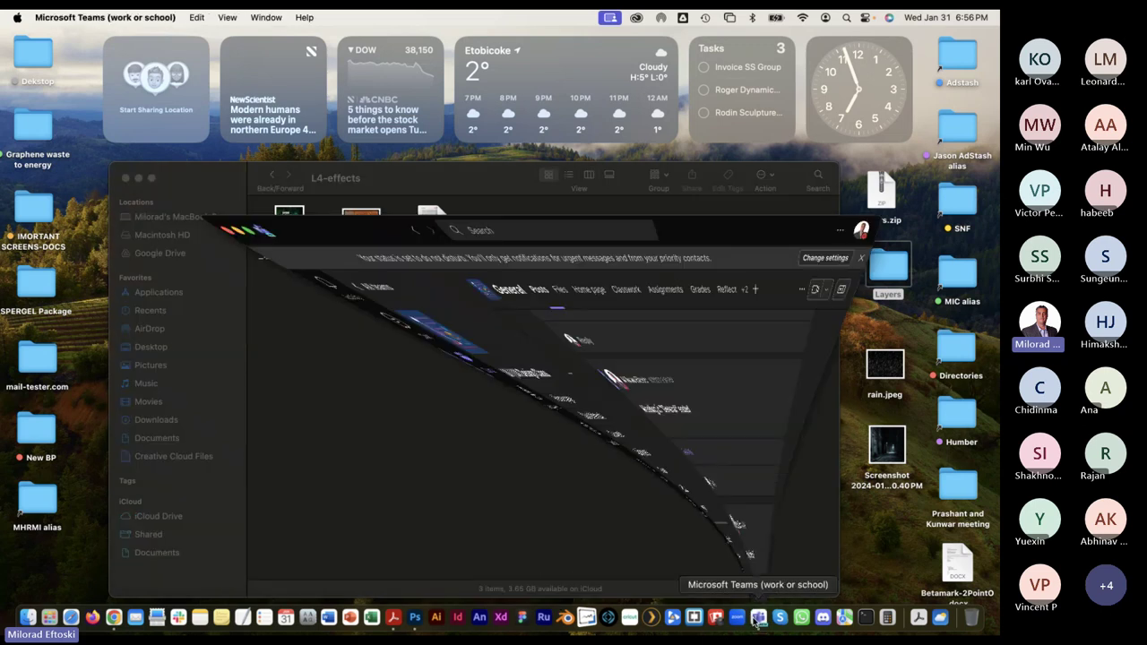
{"action": "left_click", "coordinate": [267, 17]}
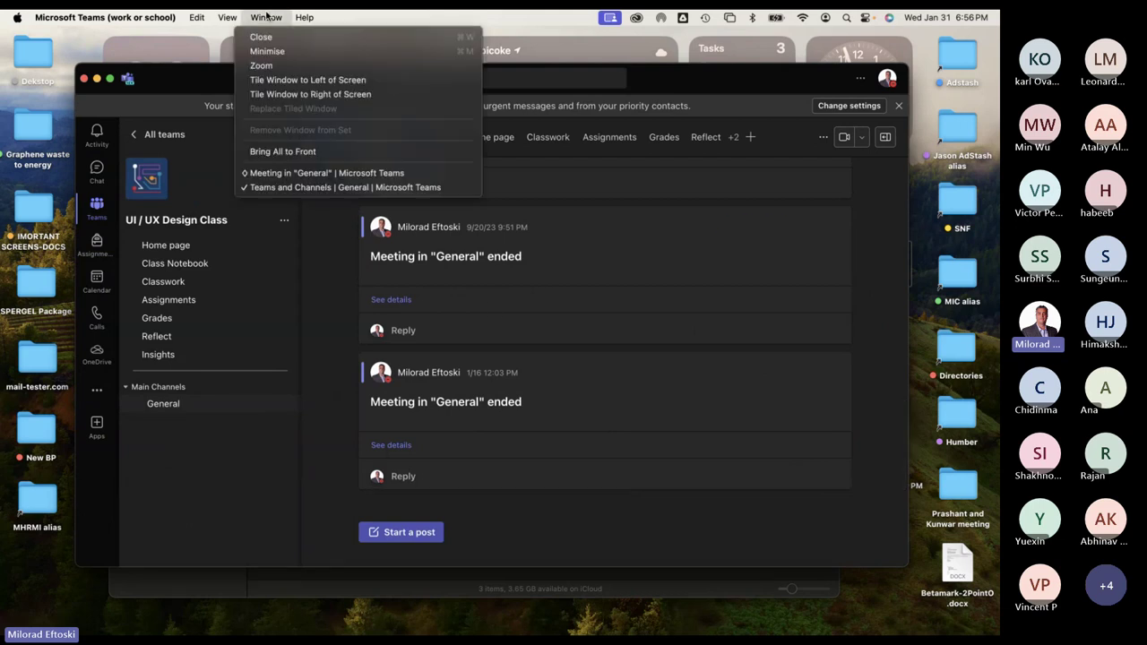
{"action": "left_click", "coordinate": [302, 173]}
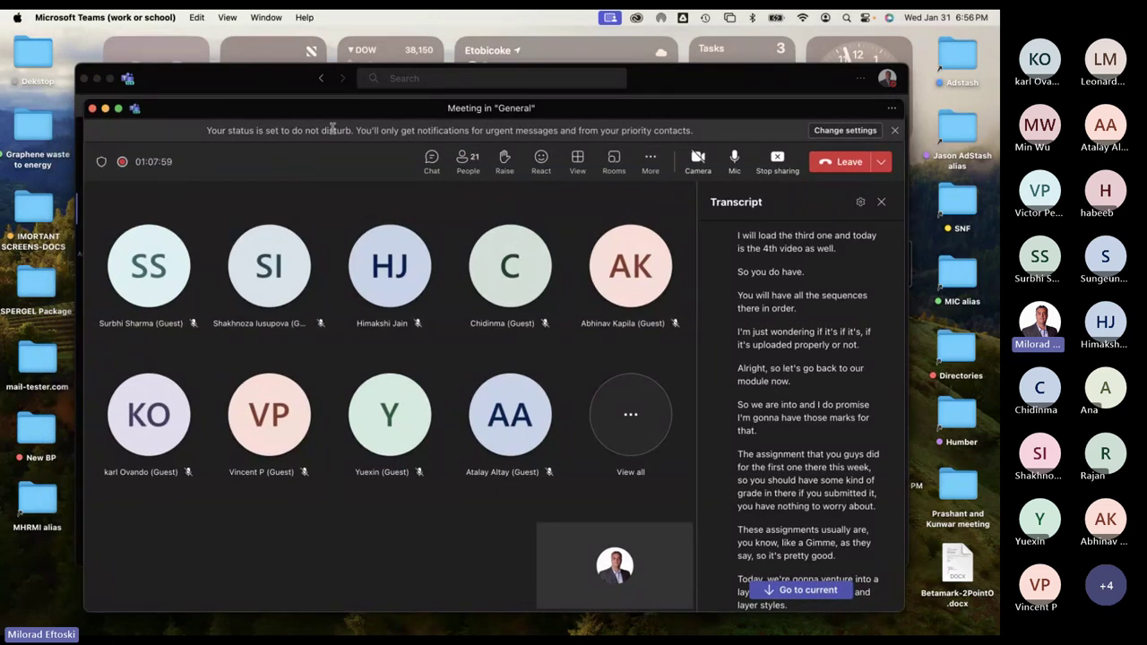
{"action": "left_click", "coordinate": [279, 84]}
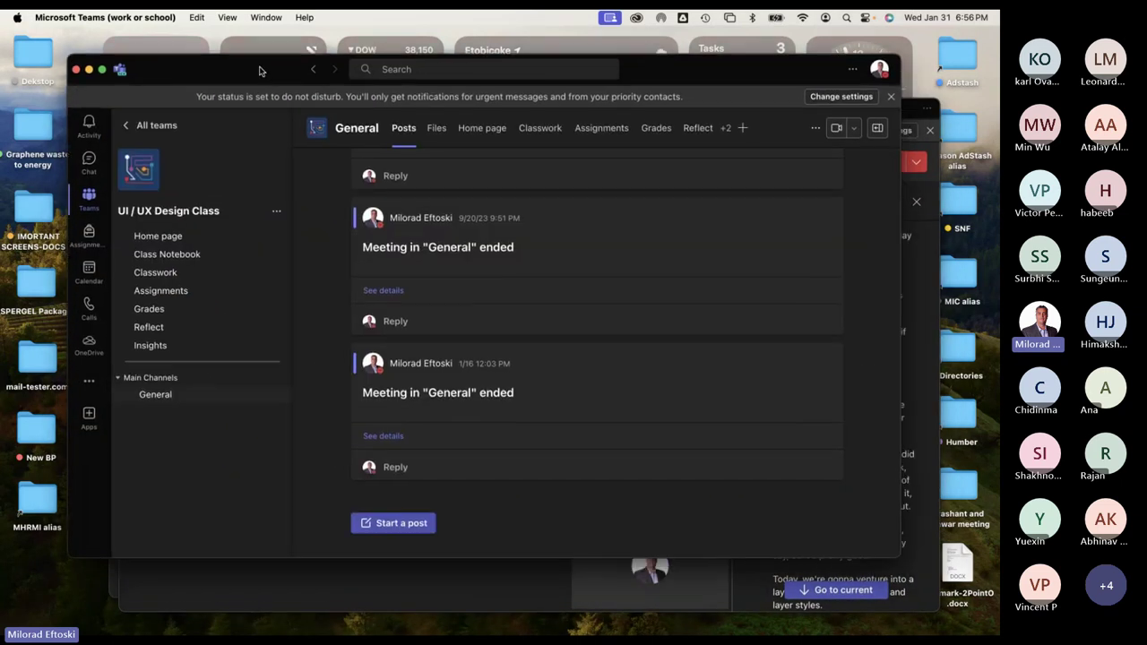
{"action": "left_click", "coordinate": [526, 578]}
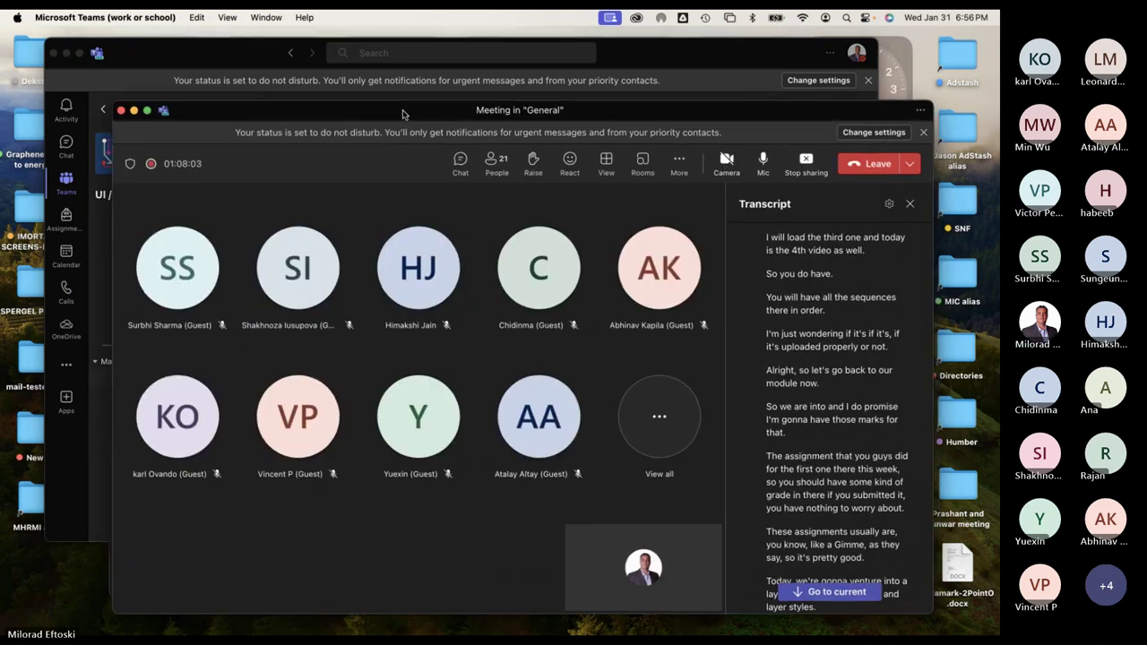
{"action": "scroll", "coordinate": [820, 380], "scroll_direction": "down", "scroll_amount": 10}
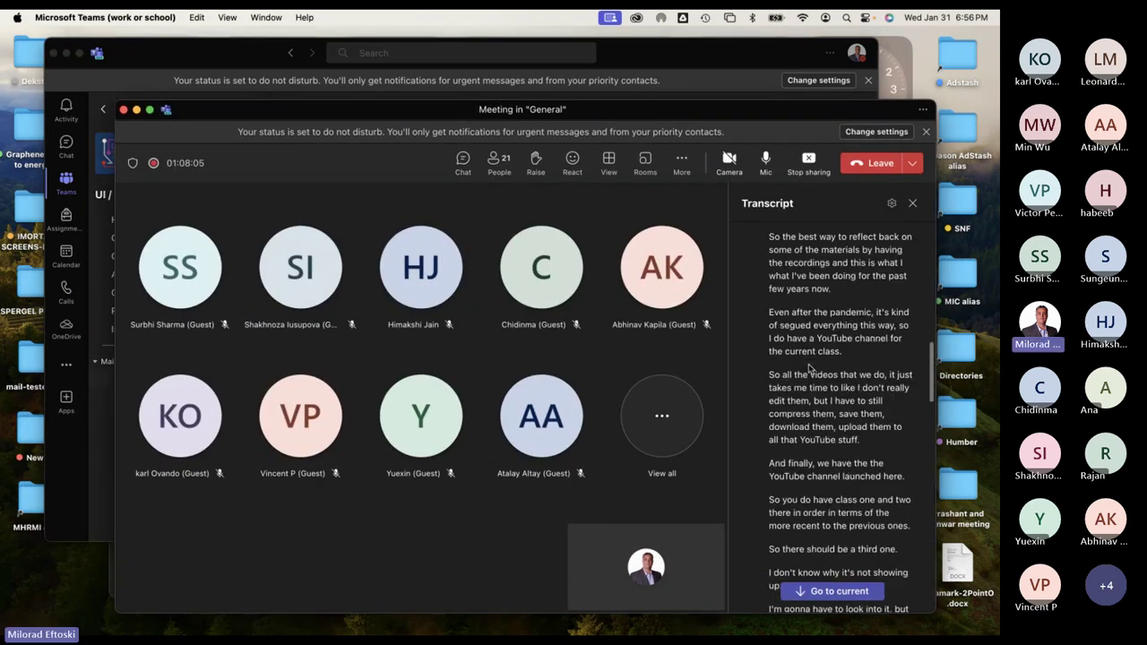
{"action": "scroll", "coordinate": [805, 367], "scroll_direction": "up", "scroll_amount": 15}
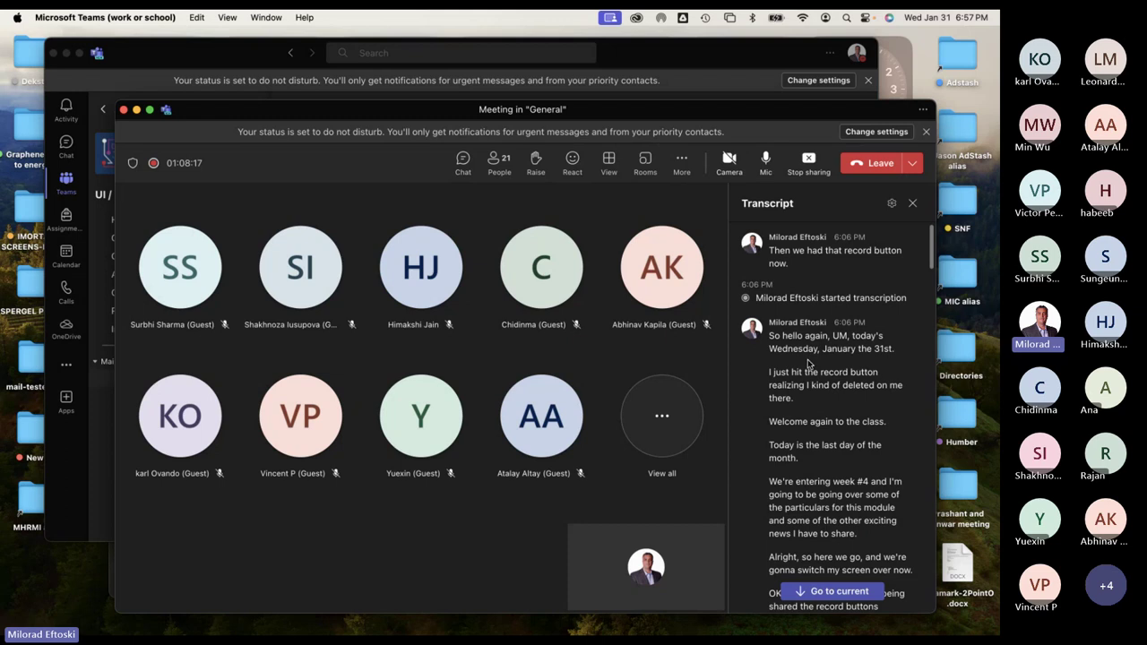
{"action": "scroll", "coordinate": [809, 376], "scroll_direction": "down", "scroll_amount": 20}
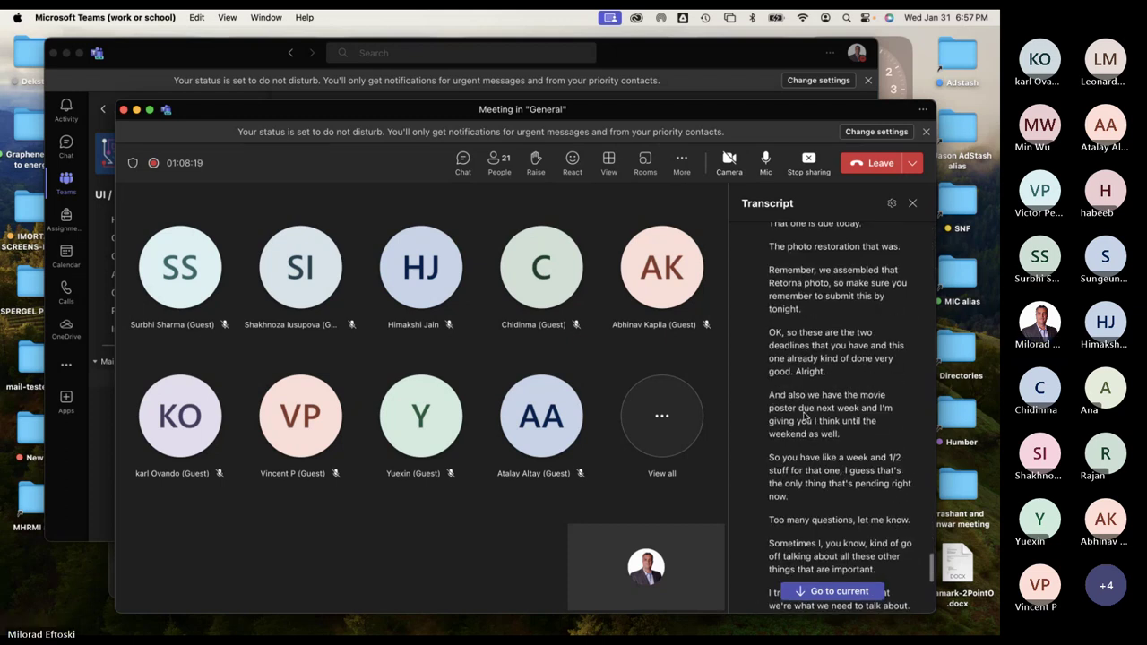
{"action": "scroll", "coordinate": [805, 415], "scroll_direction": "down", "scroll_amount": 20}
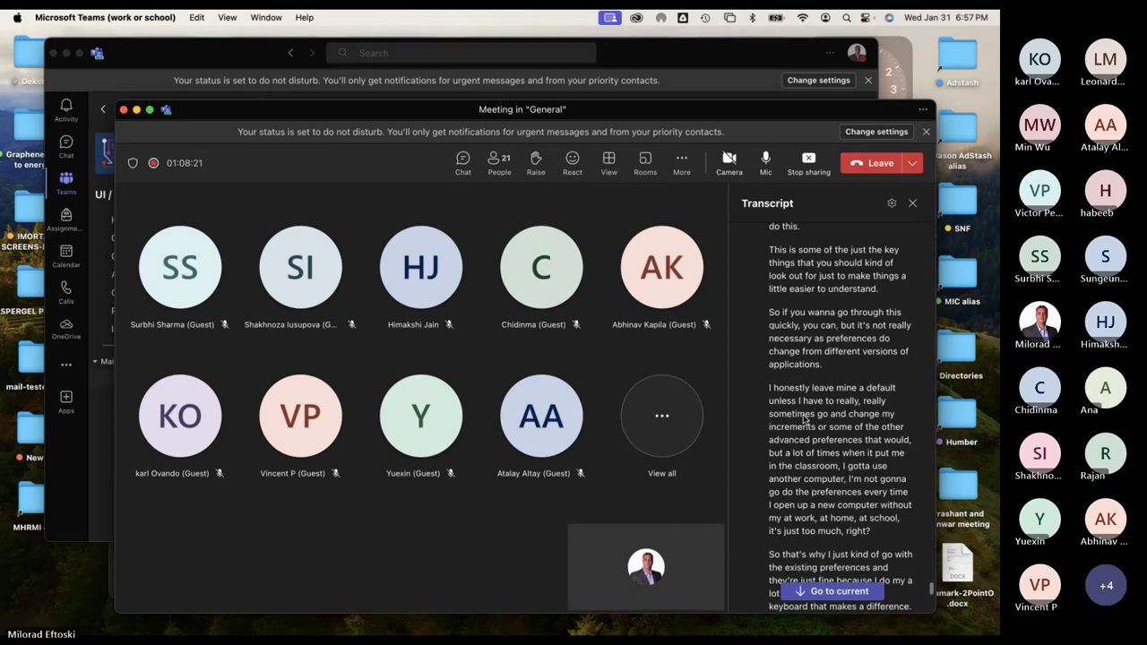
{"action": "scroll", "coordinate": [807, 420], "scroll_direction": "down", "scroll_amount": 10}
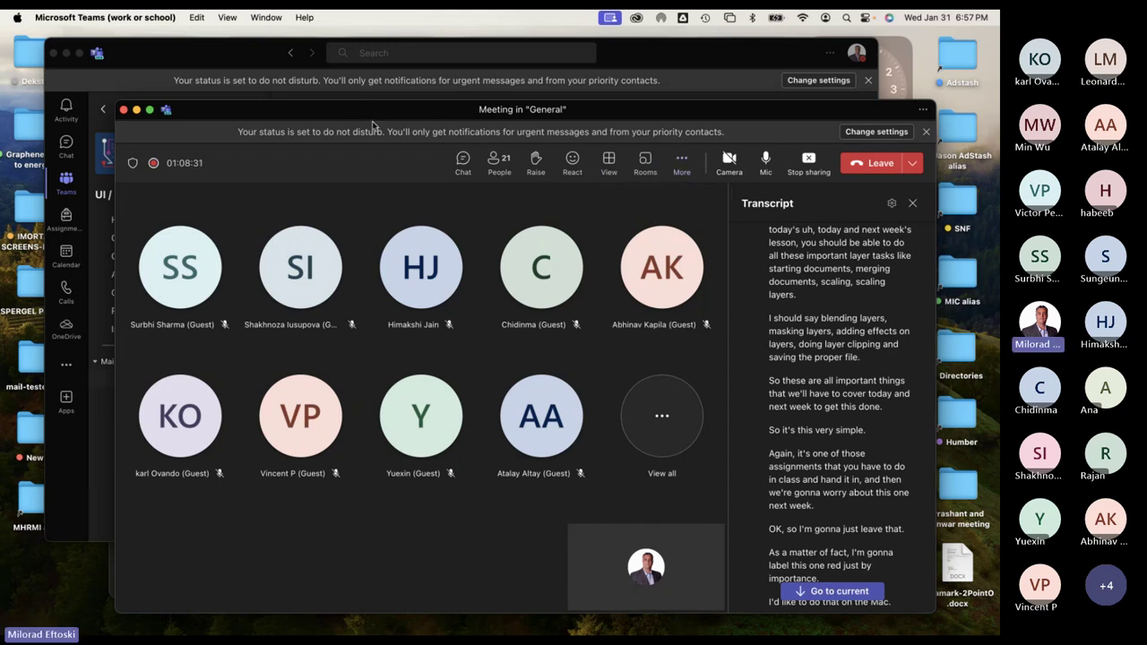
Minimize the meeting and channel windows, then restore both from the Window menu.
{"action": "left_click", "coordinate": [137, 110]}
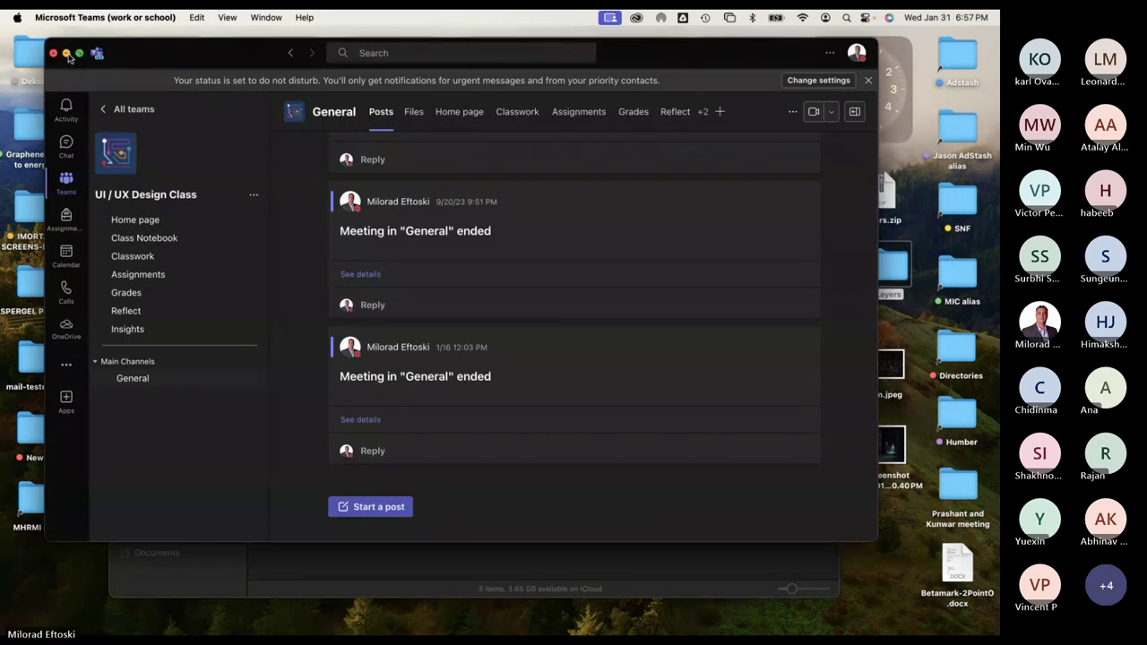
{"action": "left_click", "coordinate": [67, 54]}
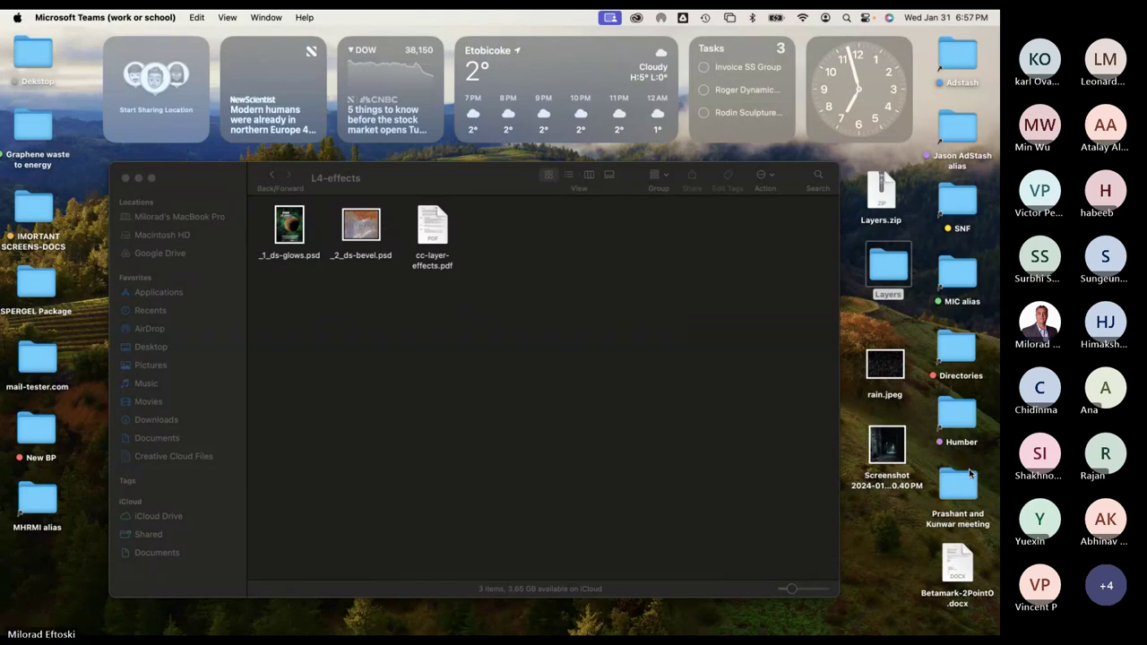
{"action": "left_click", "coordinate": [276, 15]}
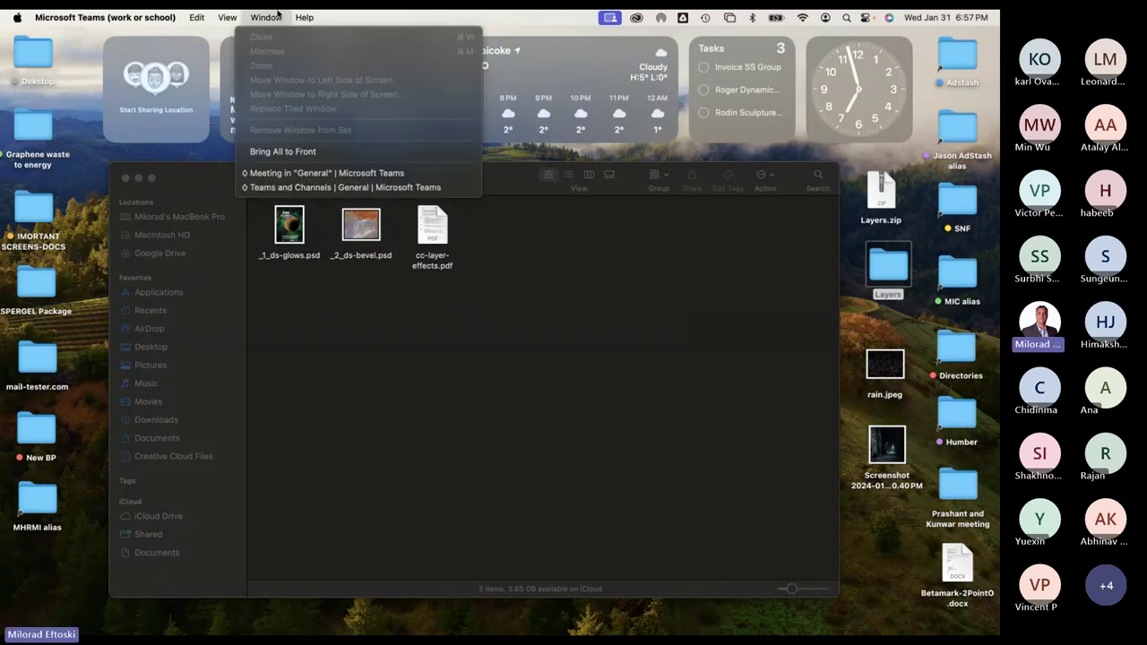
{"action": "left_click", "coordinate": [282, 172]}
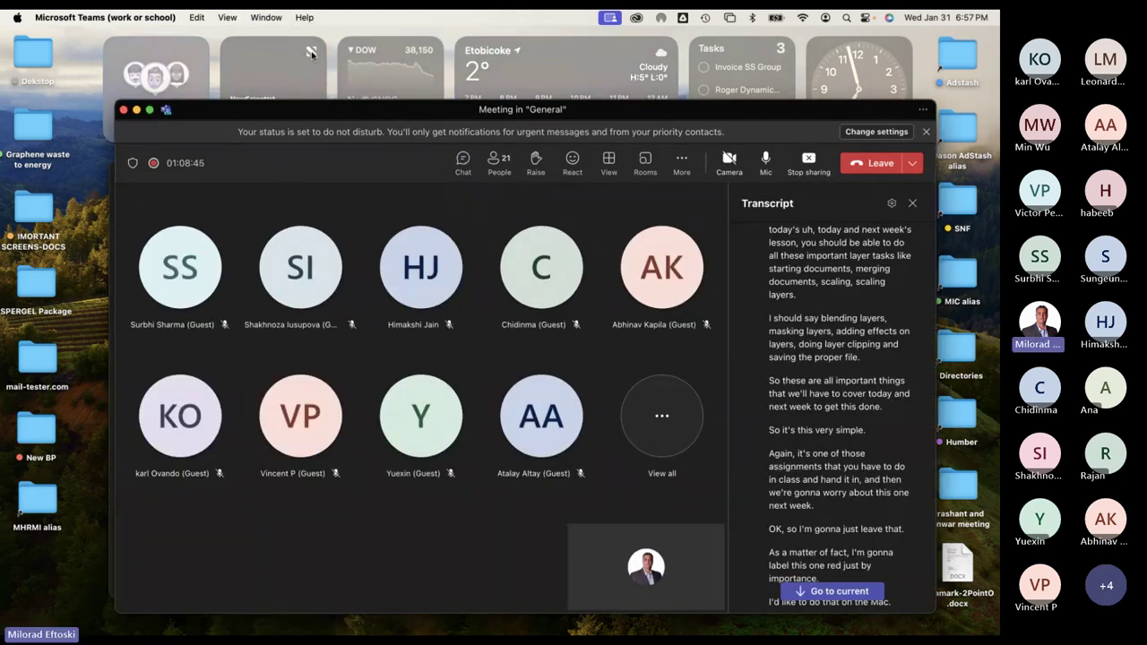
{"action": "left_click", "coordinate": [266, 17]}
{"action": "left_click", "coordinate": [278, 189]}
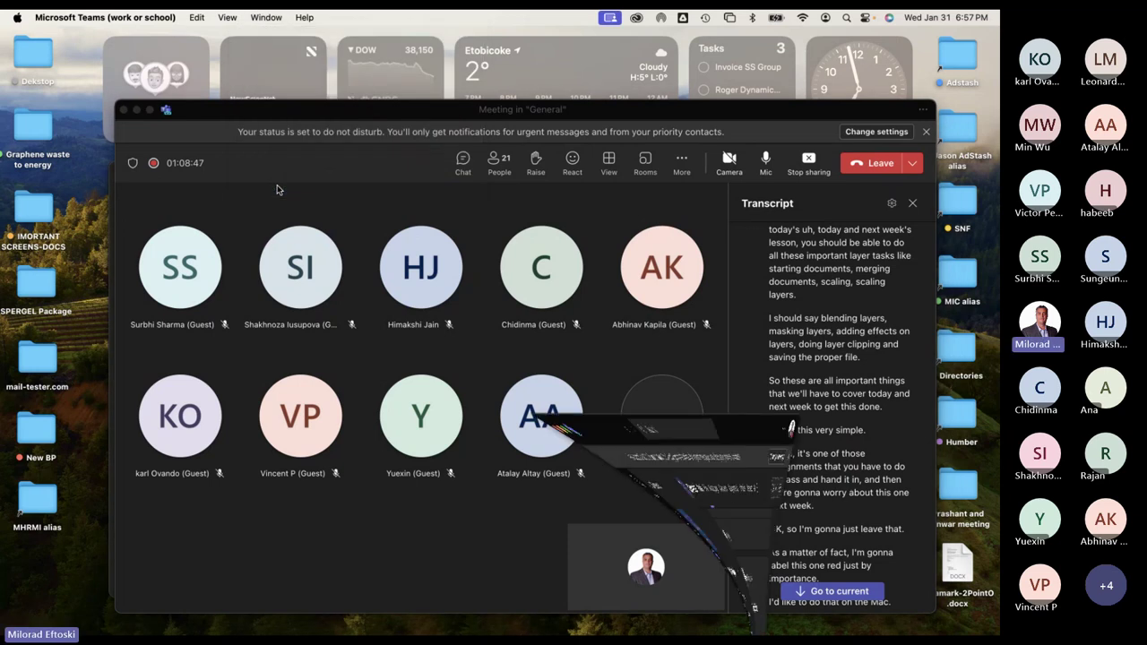
Go from the UI / UX channel's Recordings to the Adobe Photoshop team's Recordings folder.
{"action": "left_click", "coordinate": [419, 113]}
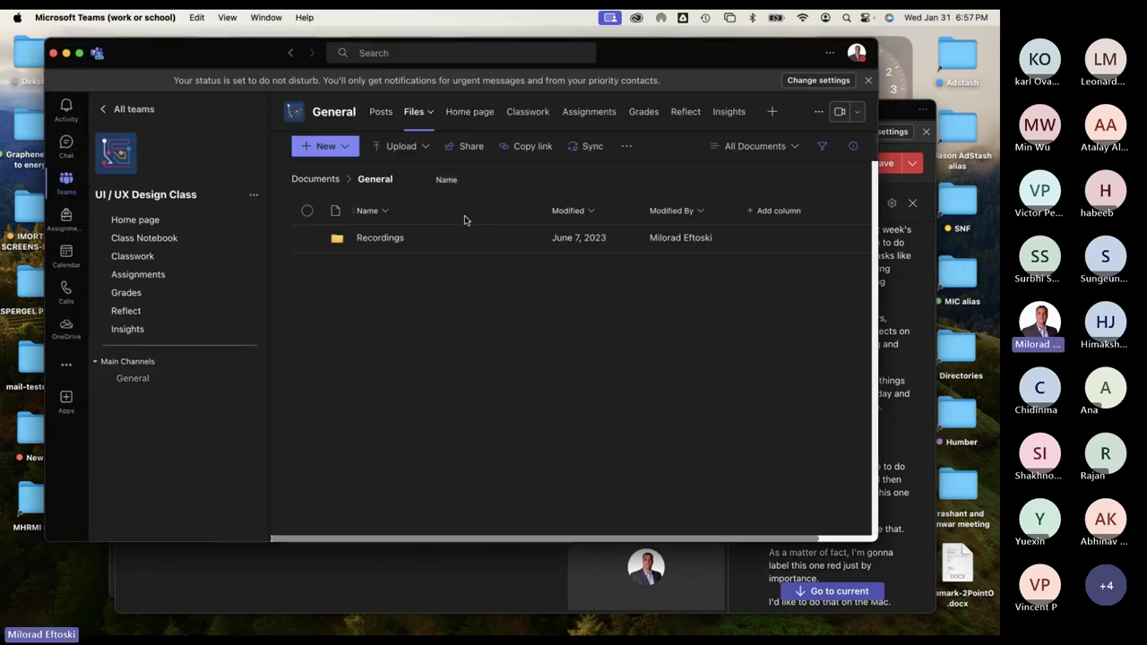
{"action": "left_click", "coordinate": [375, 265]}
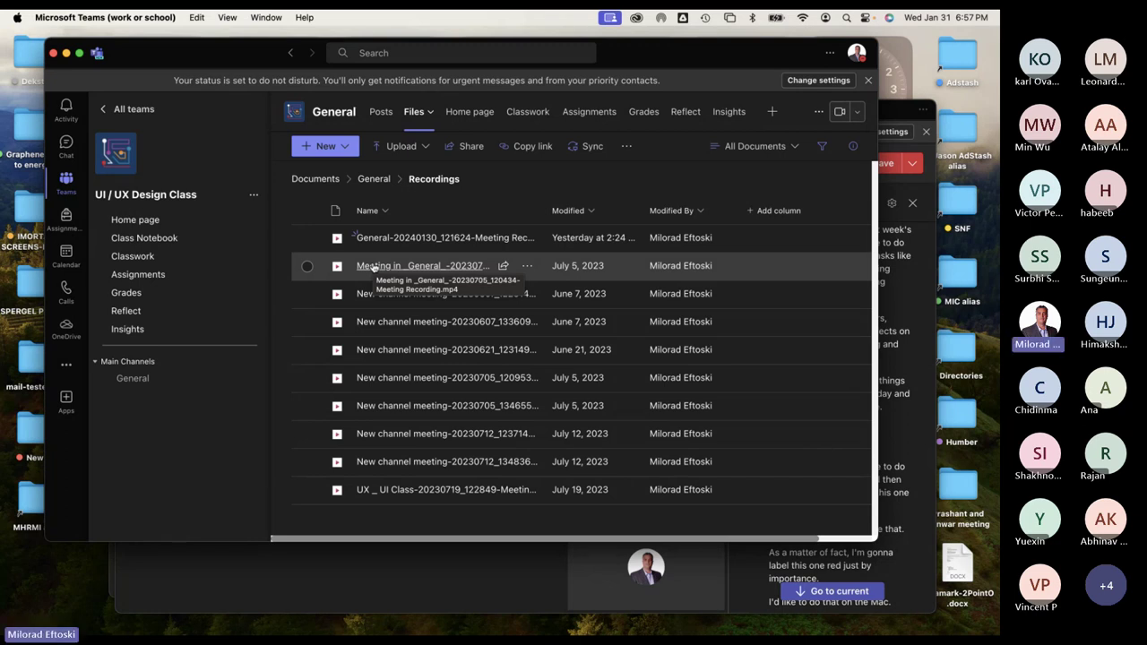
{"action": "left_click", "coordinate": [142, 112]}
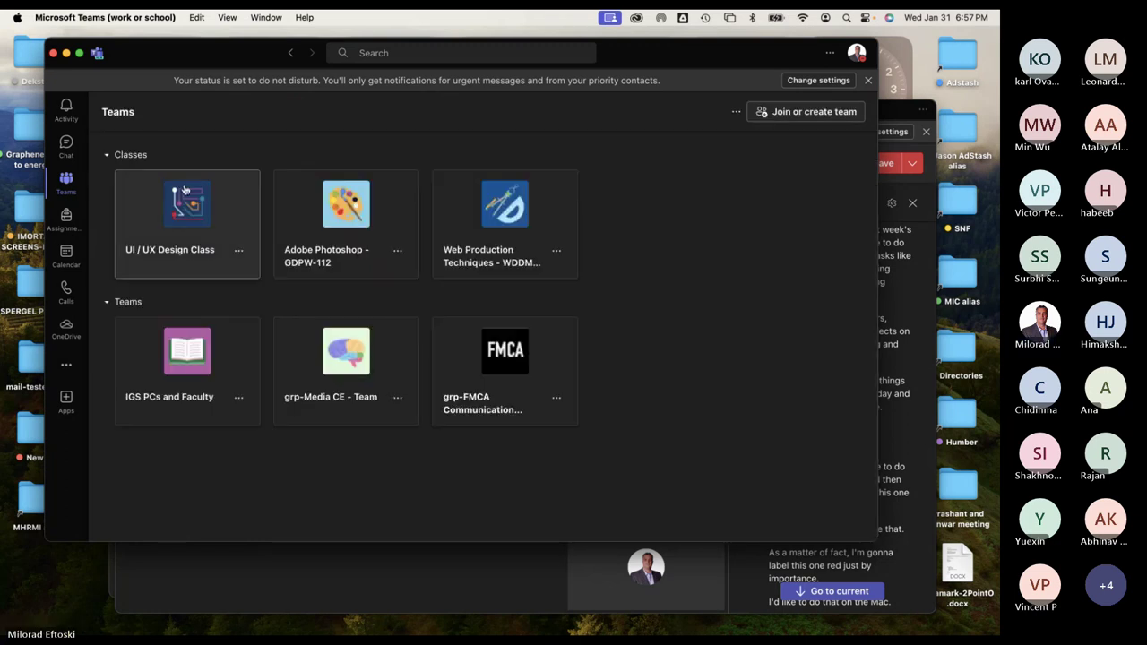
{"action": "left_click", "coordinate": [357, 230]}
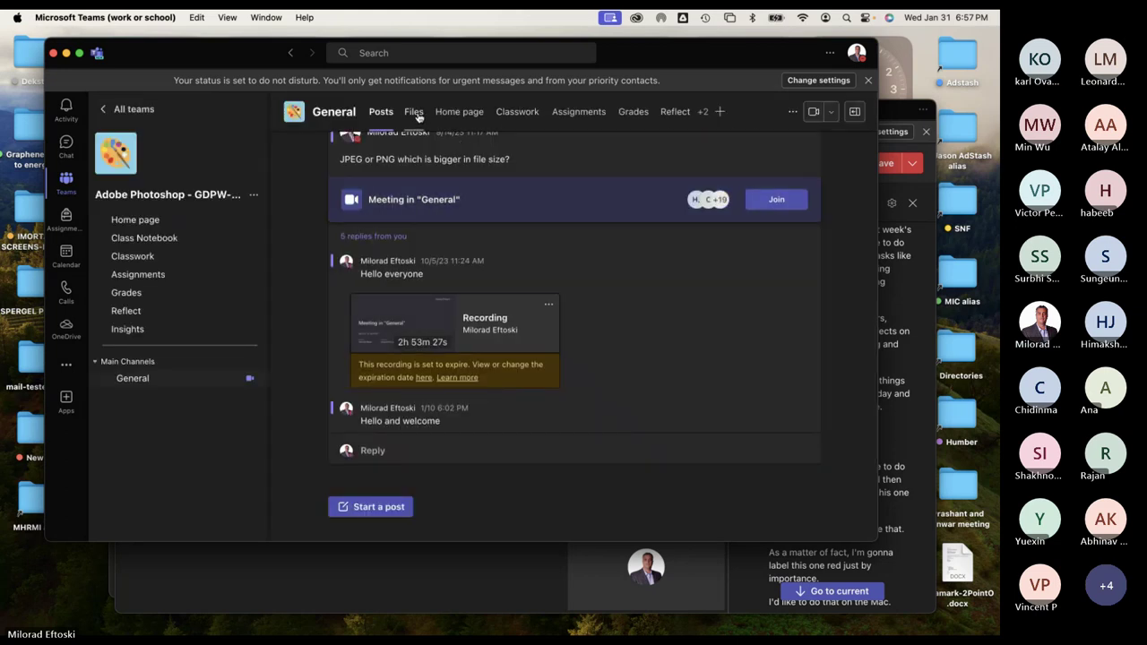
{"action": "left_click", "coordinate": [413, 115]}
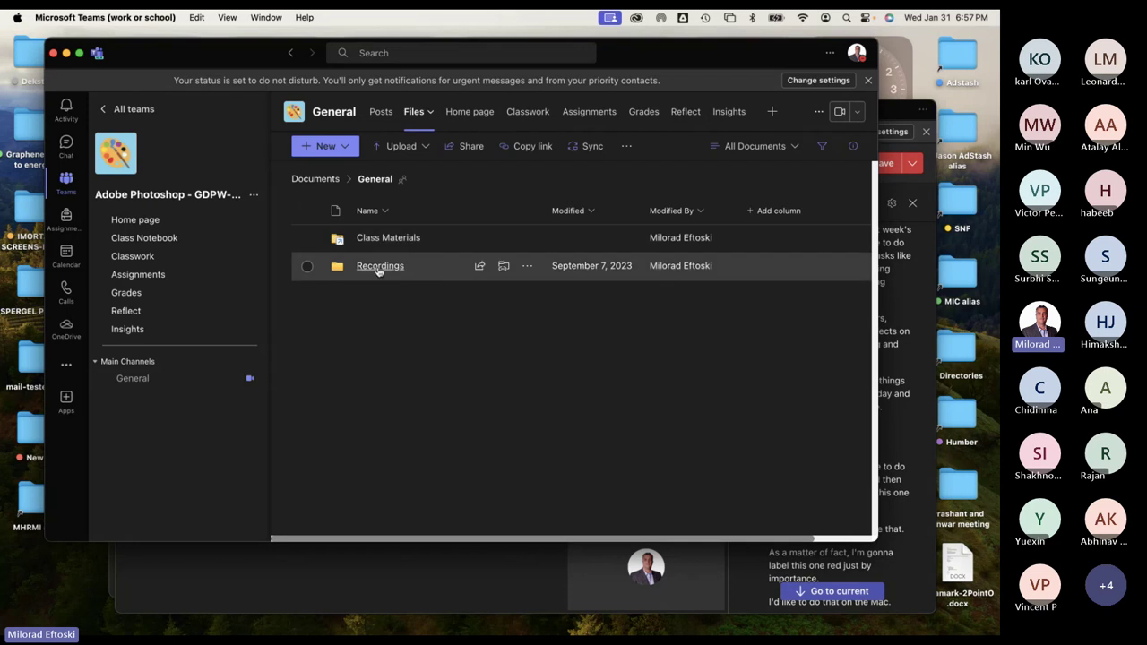
{"action": "left_click", "coordinate": [376, 267]}
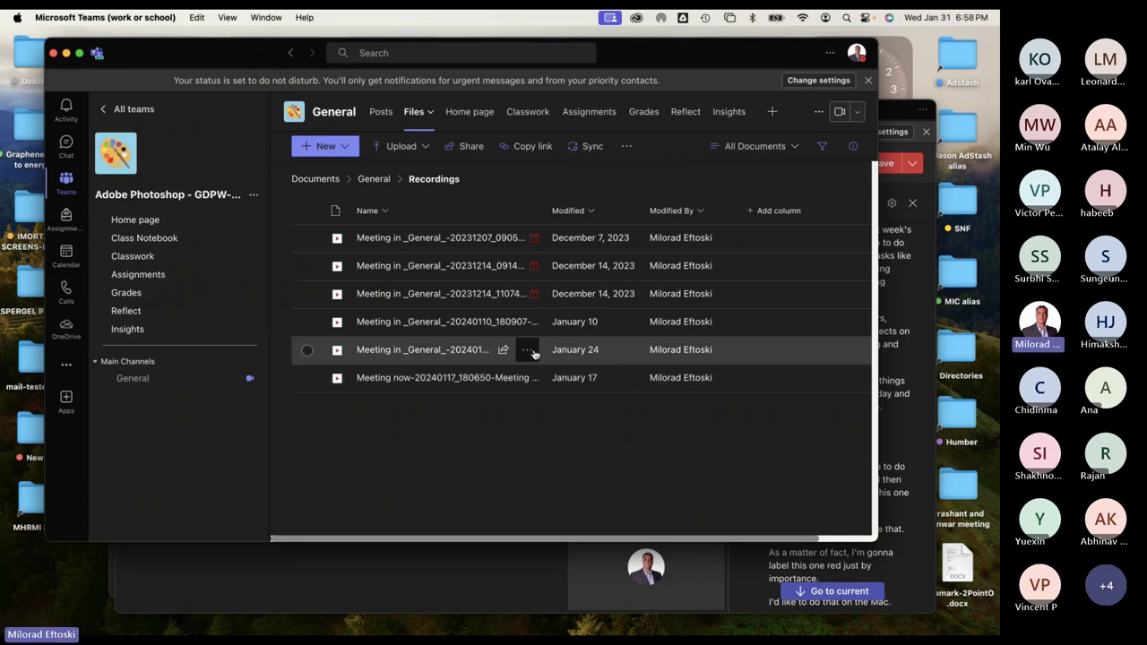
Download the January 24 meeting recording and minimize the Teams window.
{"action": "left_click", "coordinate": [527, 353]}
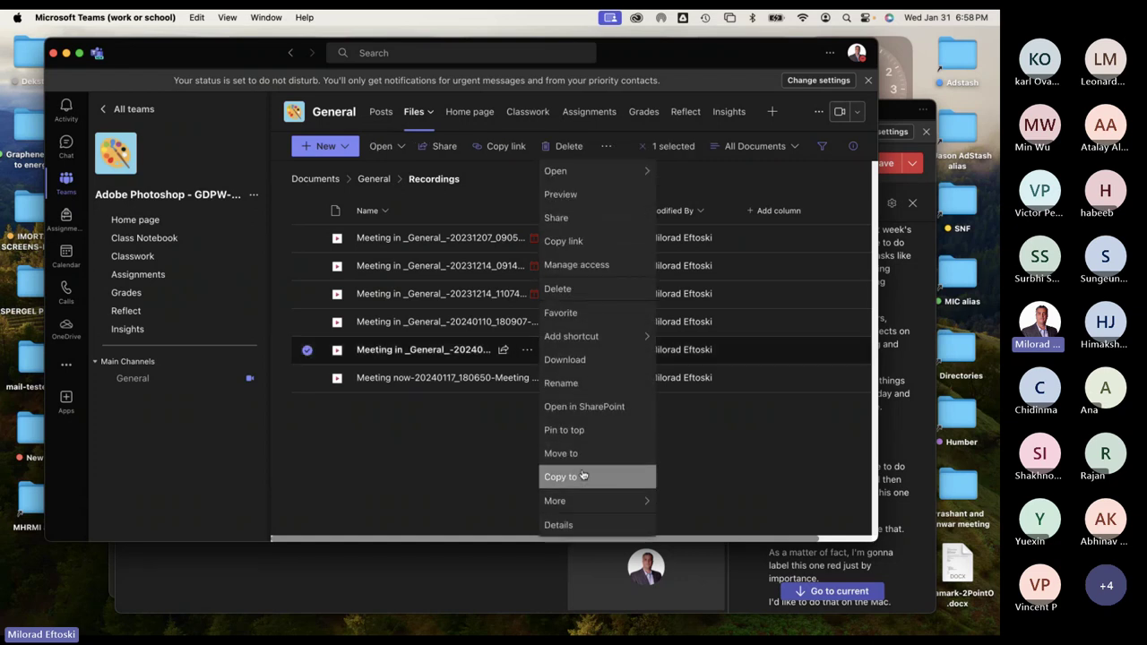
{"action": "left_click", "coordinate": [596, 365]}
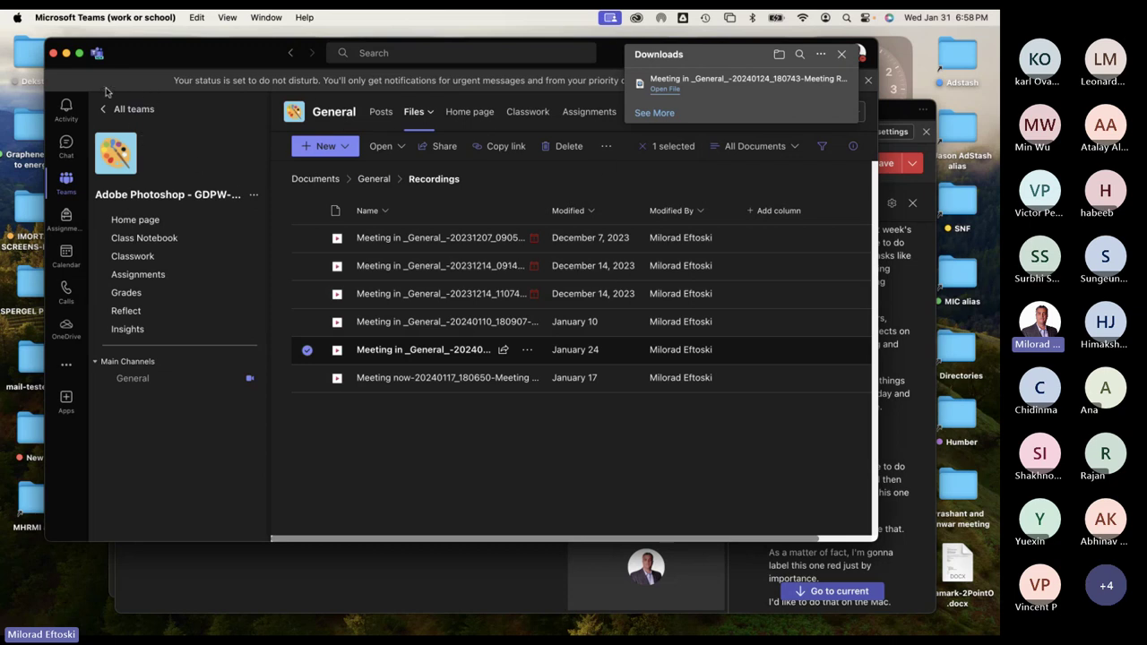
{"action": "left_click", "coordinate": [65, 54]}
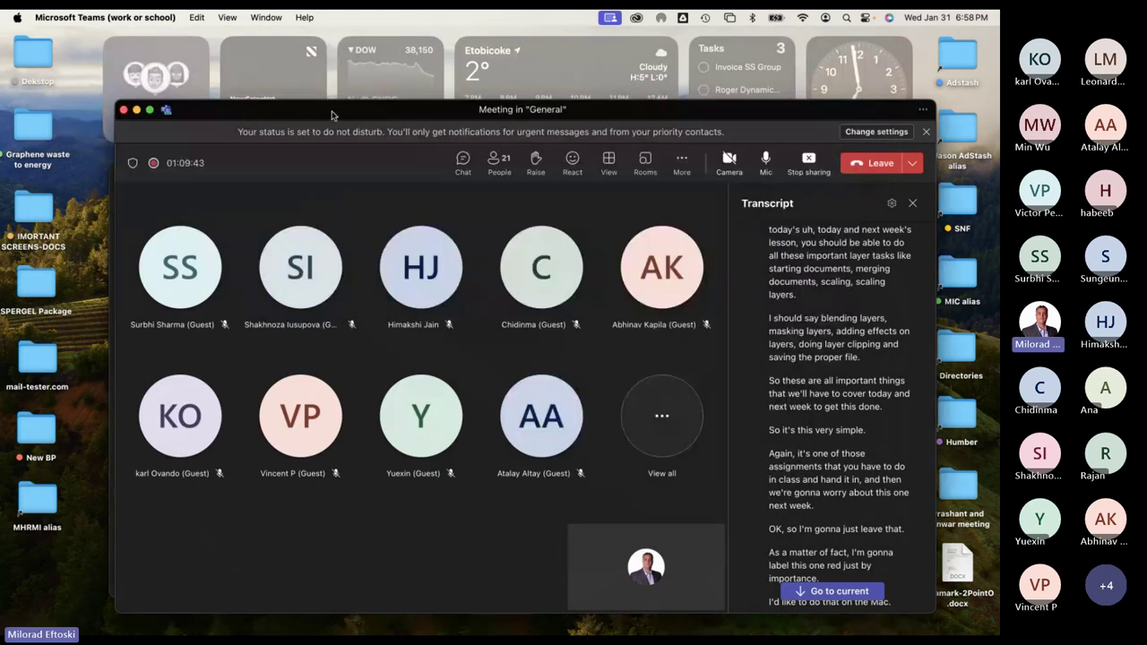
Minimize the meeting, Quick Look cc-layer-effects.pdf, then enlarge the L4-effects window and deselect.
{"action": "left_click", "coordinate": [119, 106]}
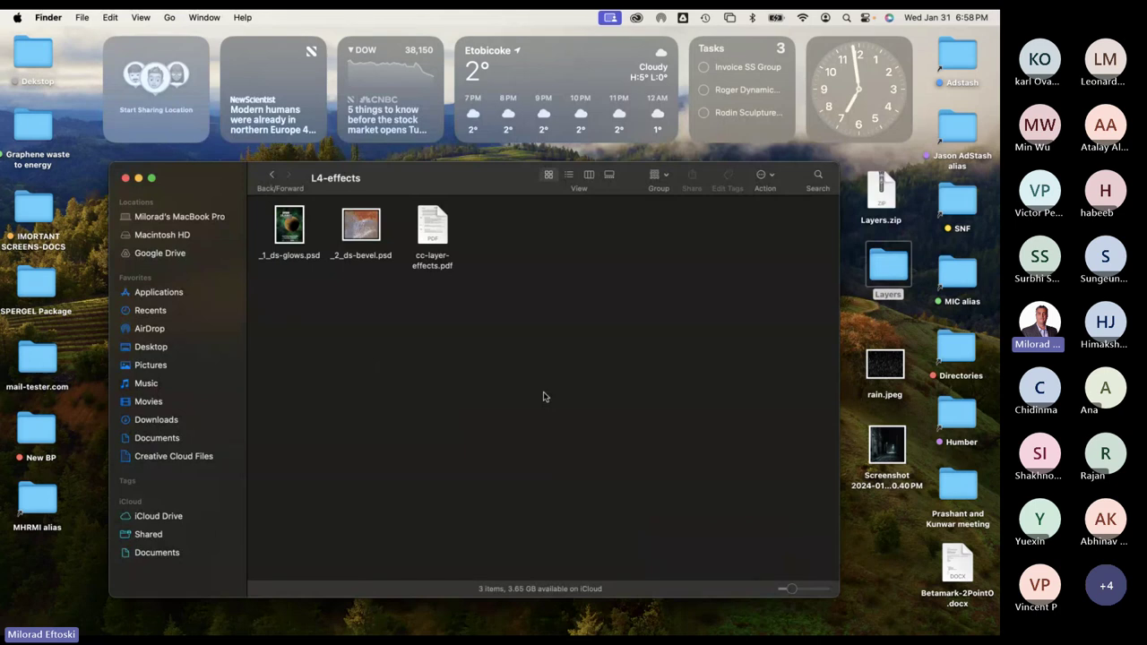
{"action": "left_click", "coordinate": [430, 242]}
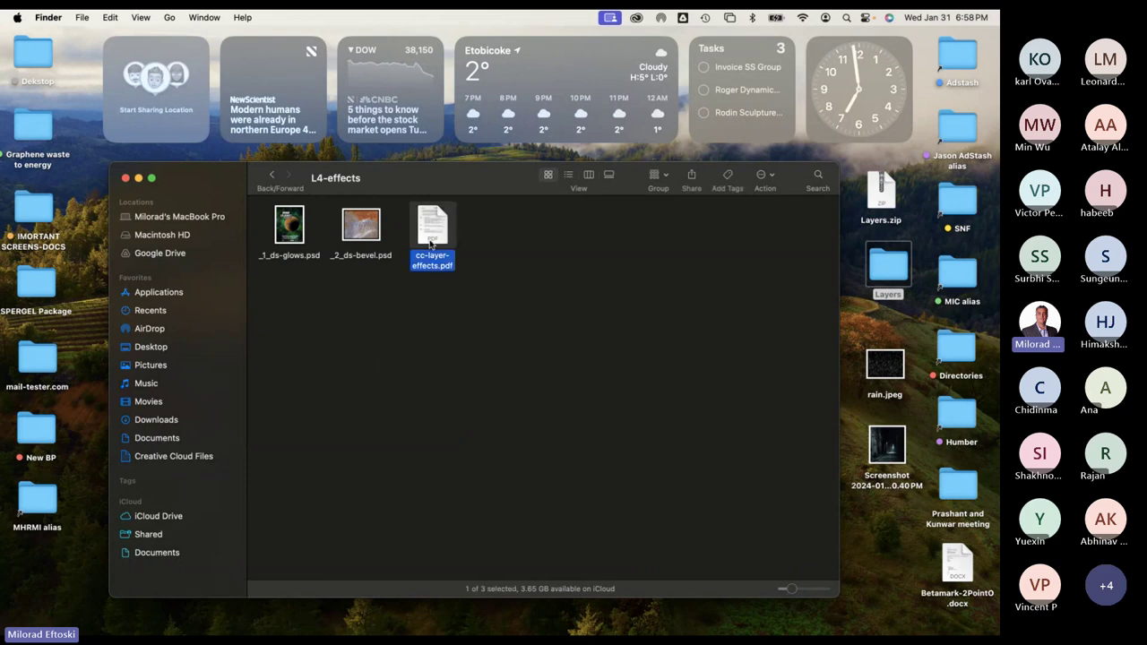
{"action": "key", "text": "space"}
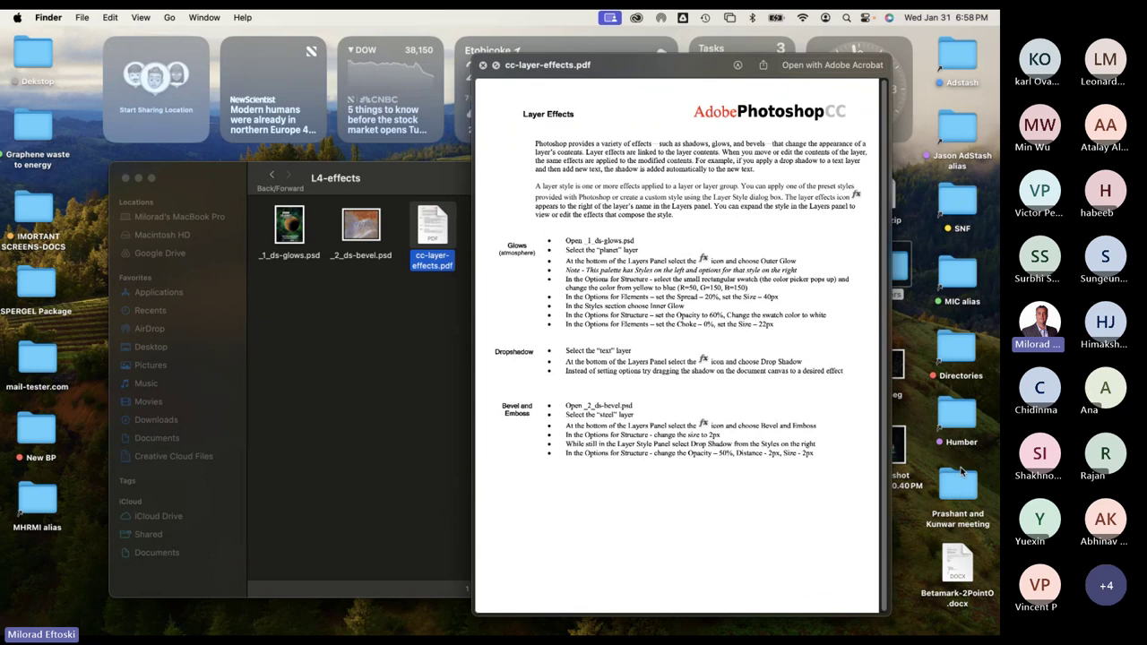
{"action": "mouse_move", "coordinate": [638, 66]}
{"action": "left_mouse_down"}
{"action": "mouse_move", "coordinate": [650, 73]}
{"action": "mouse_move", "coordinate": [640, 69]}
{"action": "left_mouse_up"}
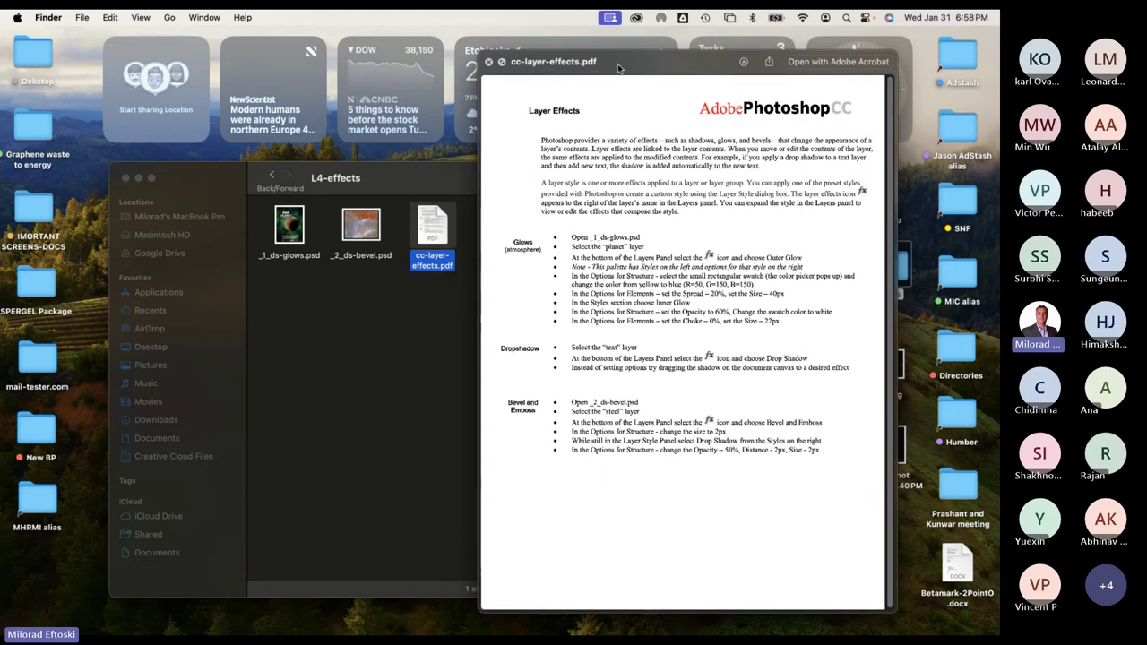
{"action": "left_click_drag", "start_coordinate": [621, 69], "coordinate": [618, 70]}
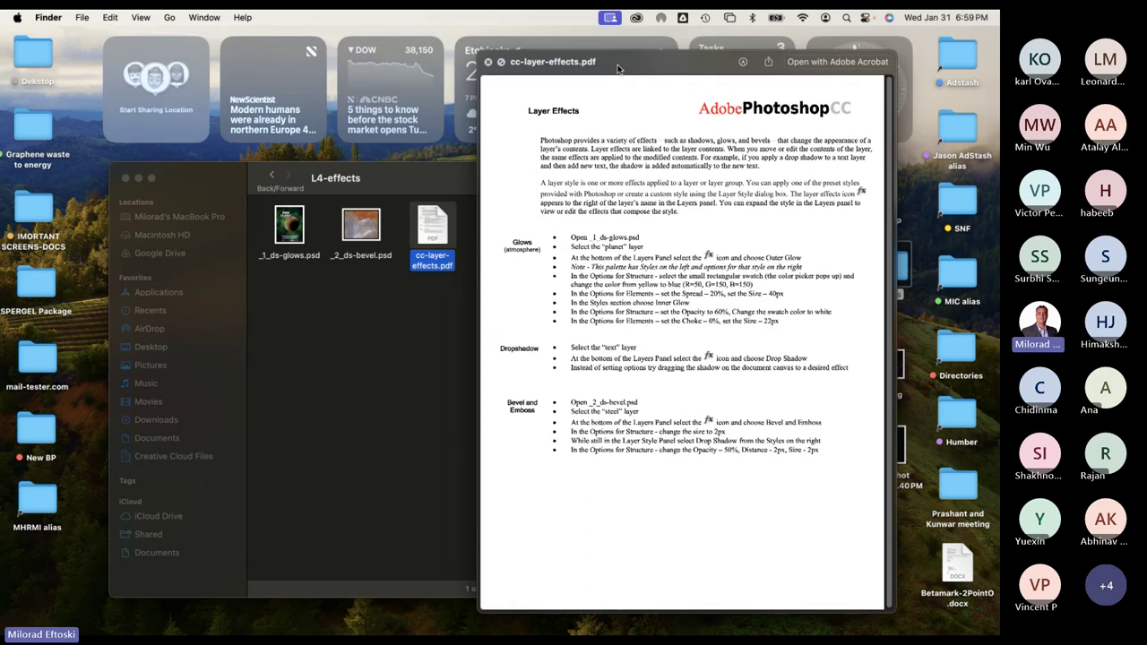
{"action": "key", "text": "space"}
{"action": "double_click", "coordinate": [431, 181]}
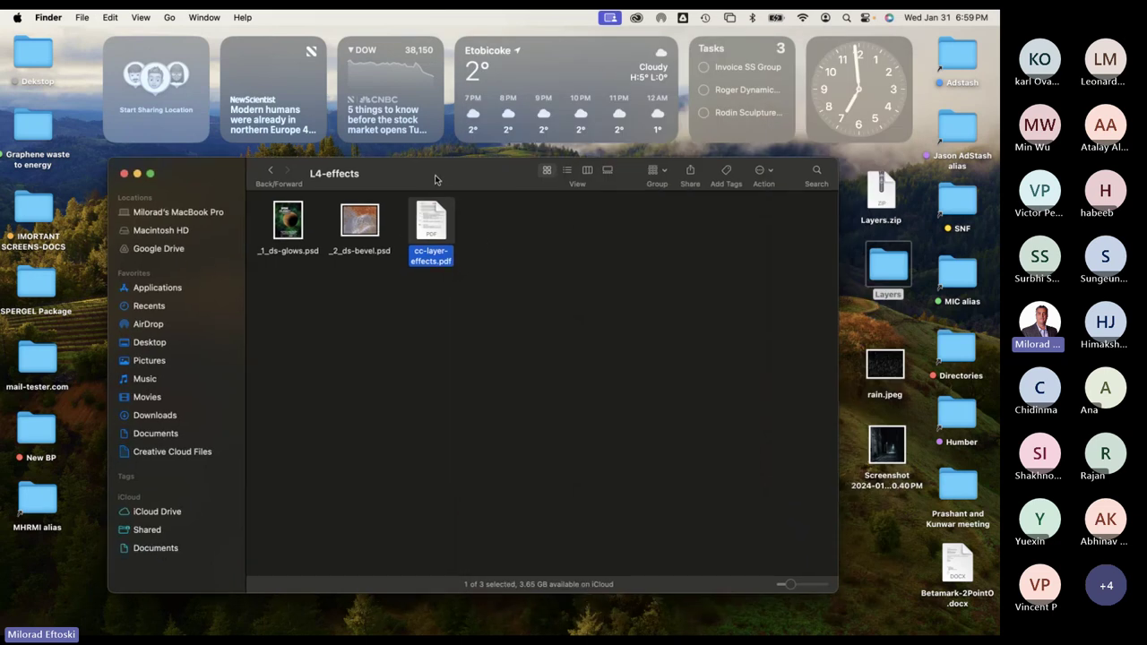
{"action": "left_click", "coordinate": [361, 298]}
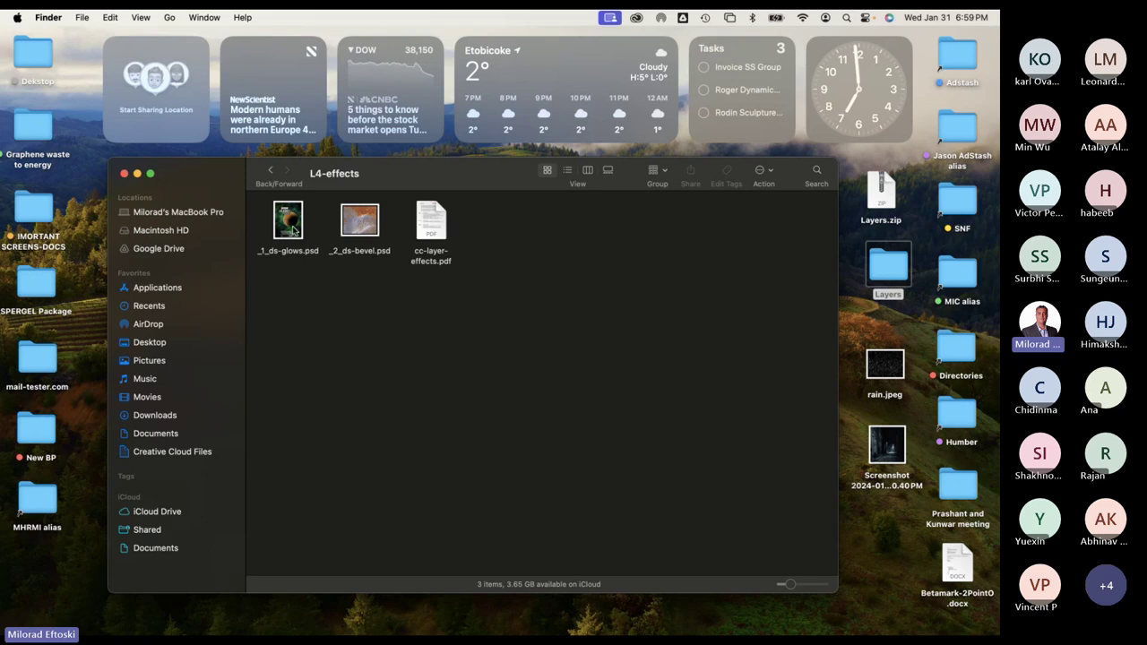
Select cc-layer-effects.pdf and open its Quick Look preview again.
{"action": "left_click", "coordinate": [429, 228]}
{"action": "key", "text": "space"}
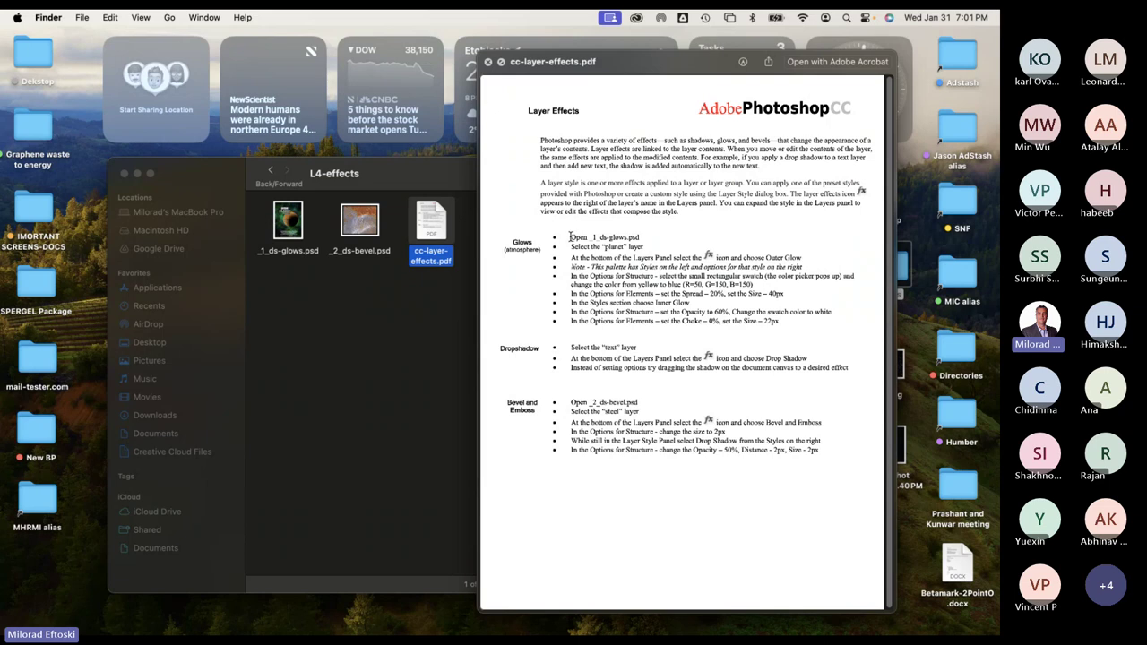
Highlight the Glows steps, including the yellow-to-blue colours and the Spread through Opacity lines.
{"action": "left_click_drag", "start_coordinate": [570, 236], "coordinate": [695, 321]}
{"action": "left_click_drag", "start_coordinate": [606, 284], "coordinate": [740, 285]}
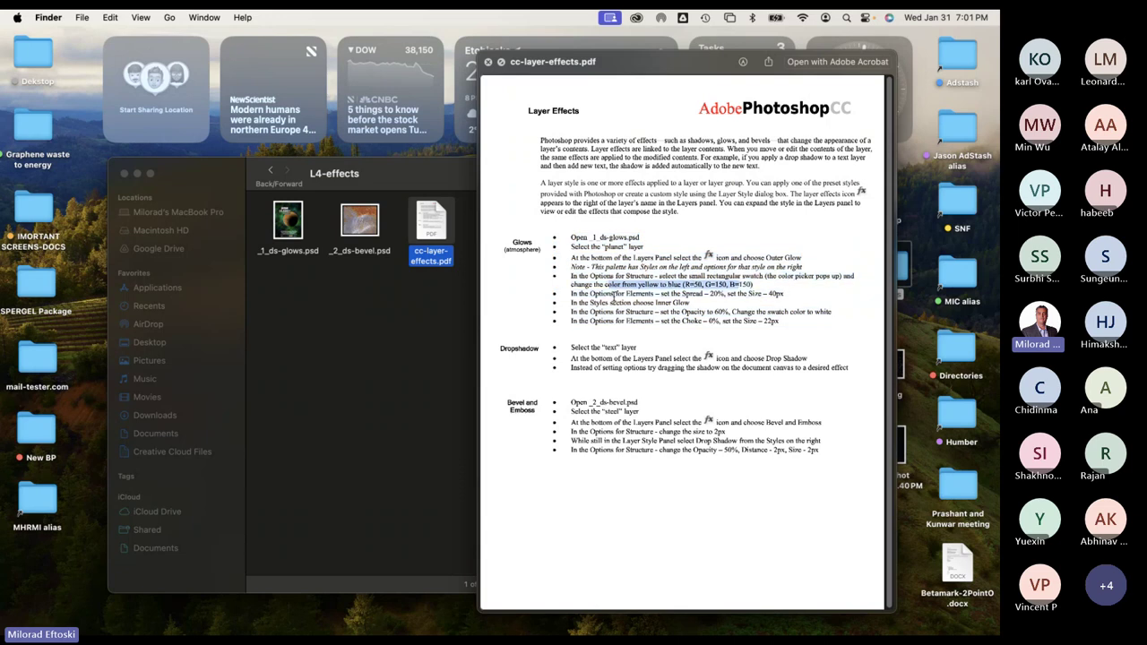
{"action": "left_click_drag", "start_coordinate": [614, 294], "coordinate": [779, 312]}
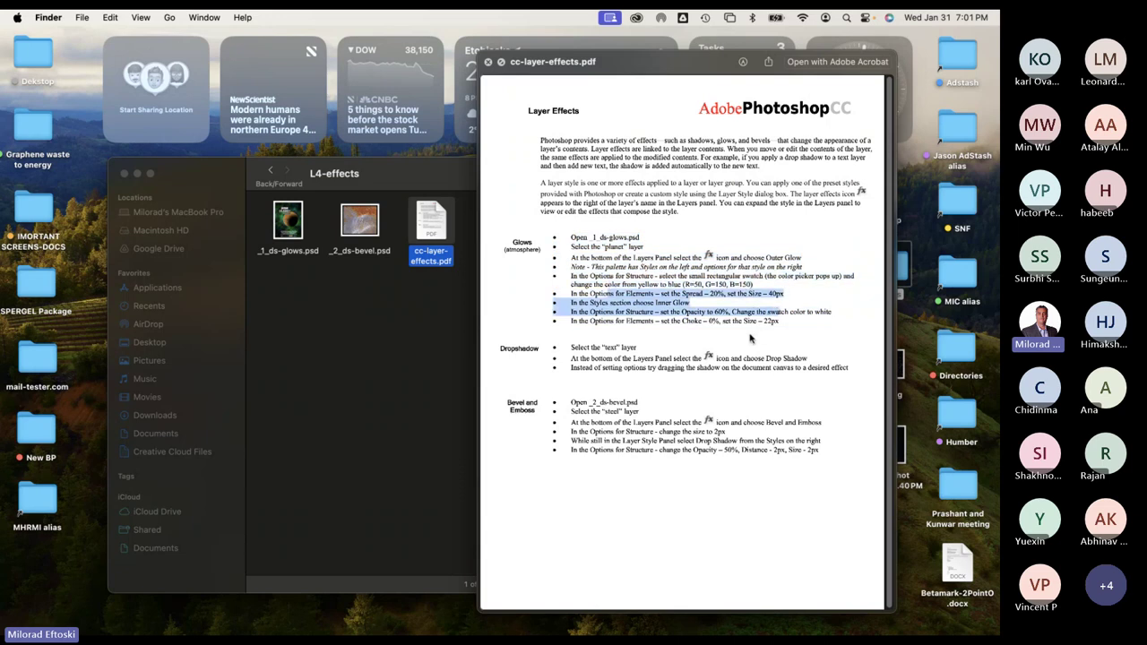
{"action": "left_click", "coordinate": [683, 307]}
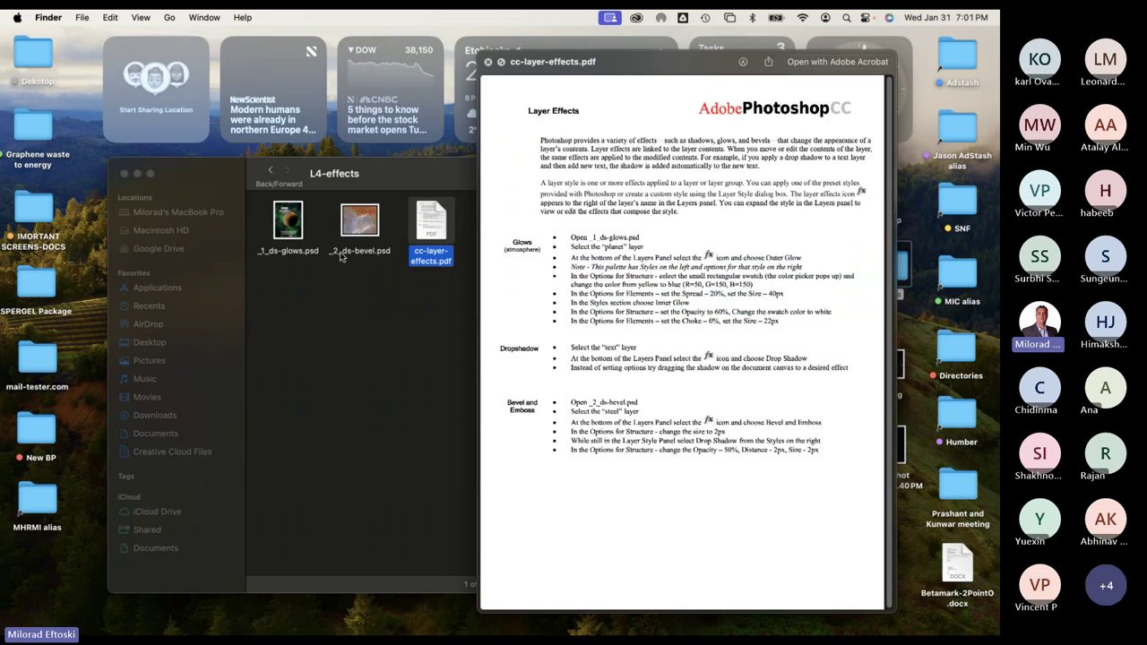
Close the PDF preview and open _1_ds-glows.psd in Photoshop.
{"action": "left_click", "coordinate": [285, 219]}
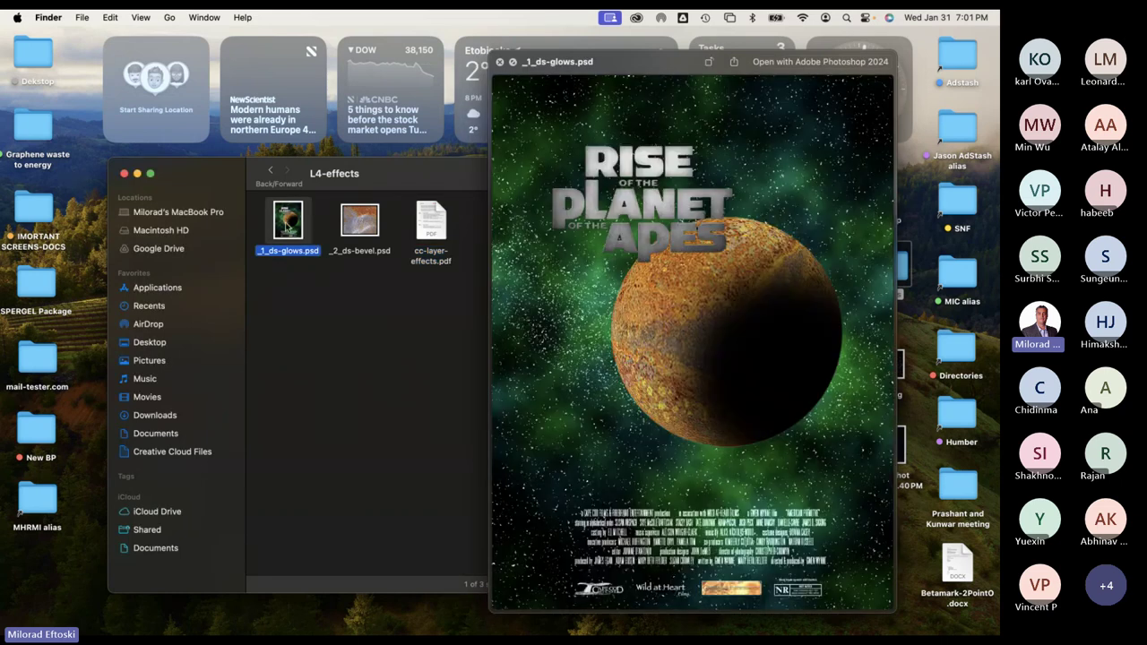
{"action": "left_click", "coordinate": [328, 314]}
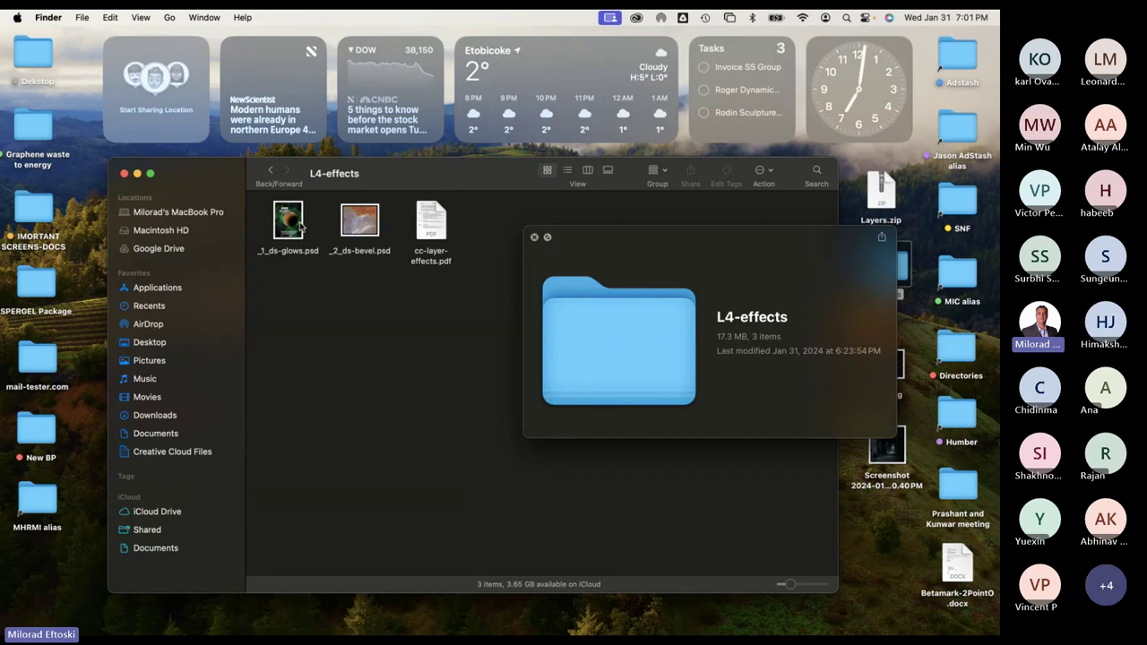
{"action": "left_click", "coordinate": [534, 236]}
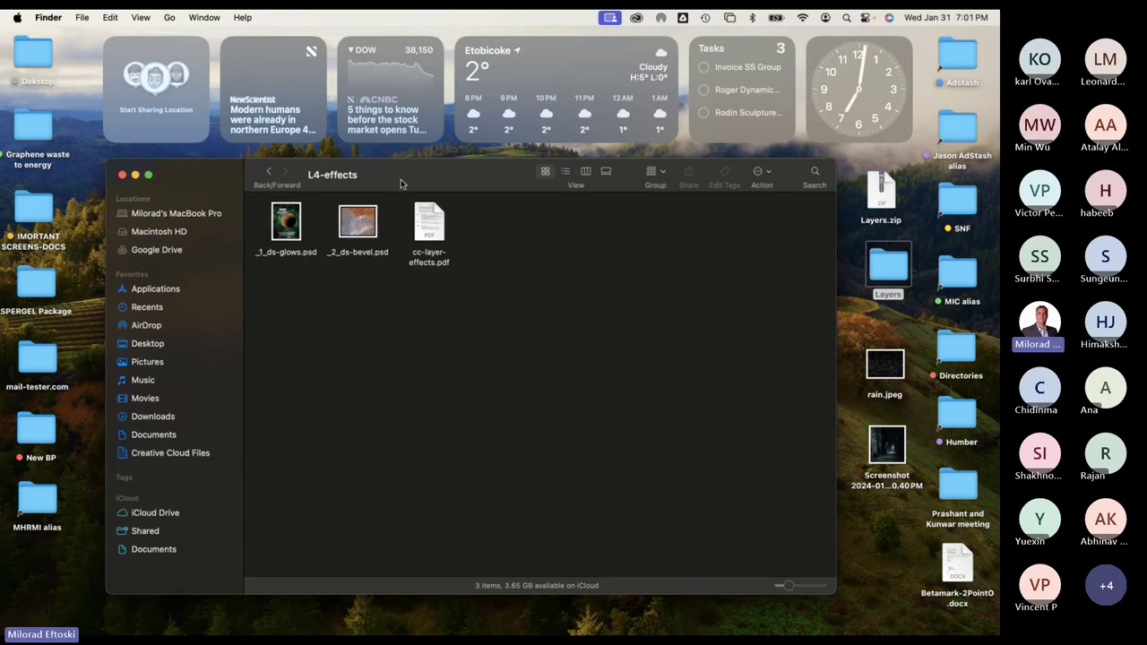
{"action": "double_click", "coordinate": [285, 225]}
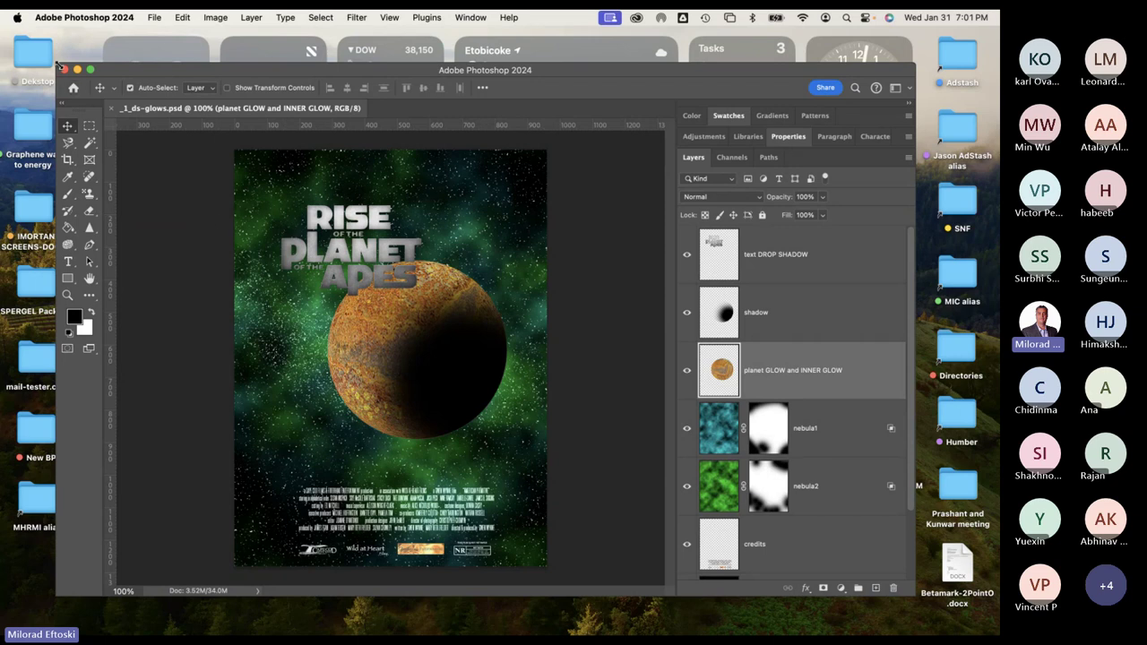
Move the text DROP SHADOW title up above the planet, ending slightly left of centre.
{"action": "left_click_drag", "start_coordinate": [68, 56], "coordinate": [85, 48]}
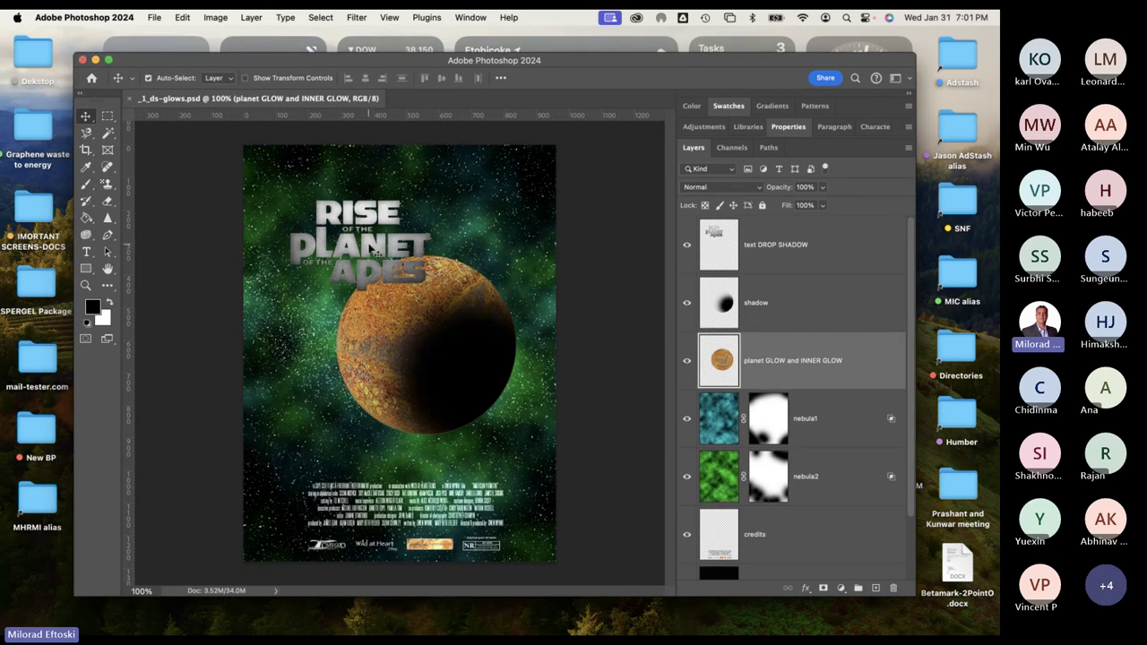
{"action": "left_click", "coordinate": [377, 253]}
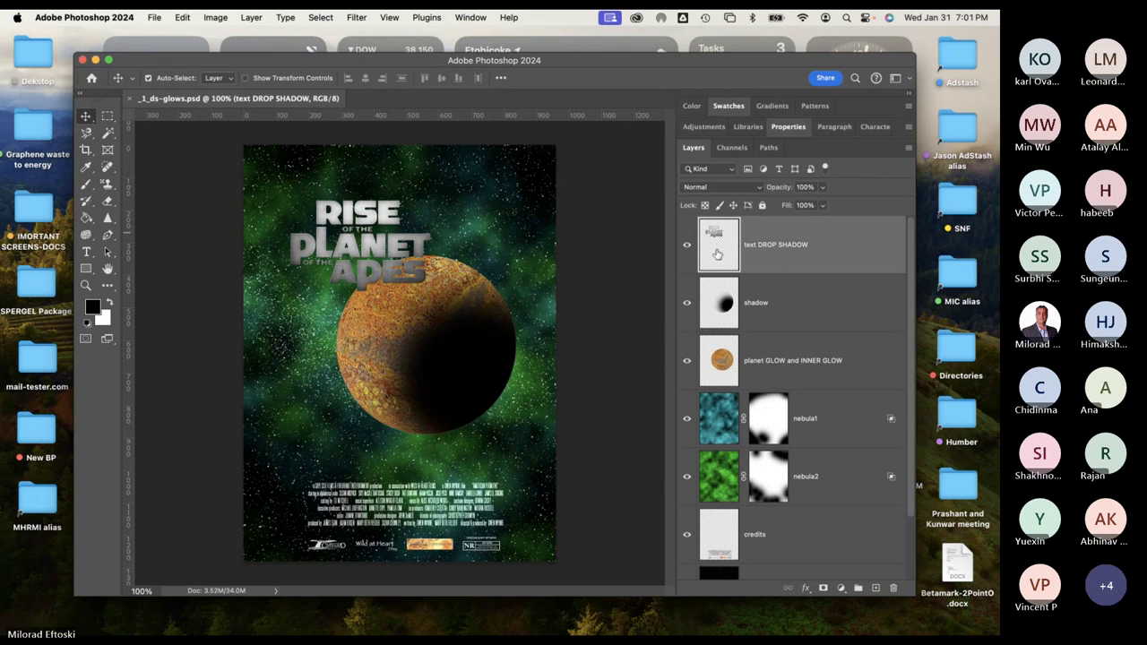
{"action": "left_click_drag", "start_coordinate": [378, 249], "coordinate": [345, 207]}
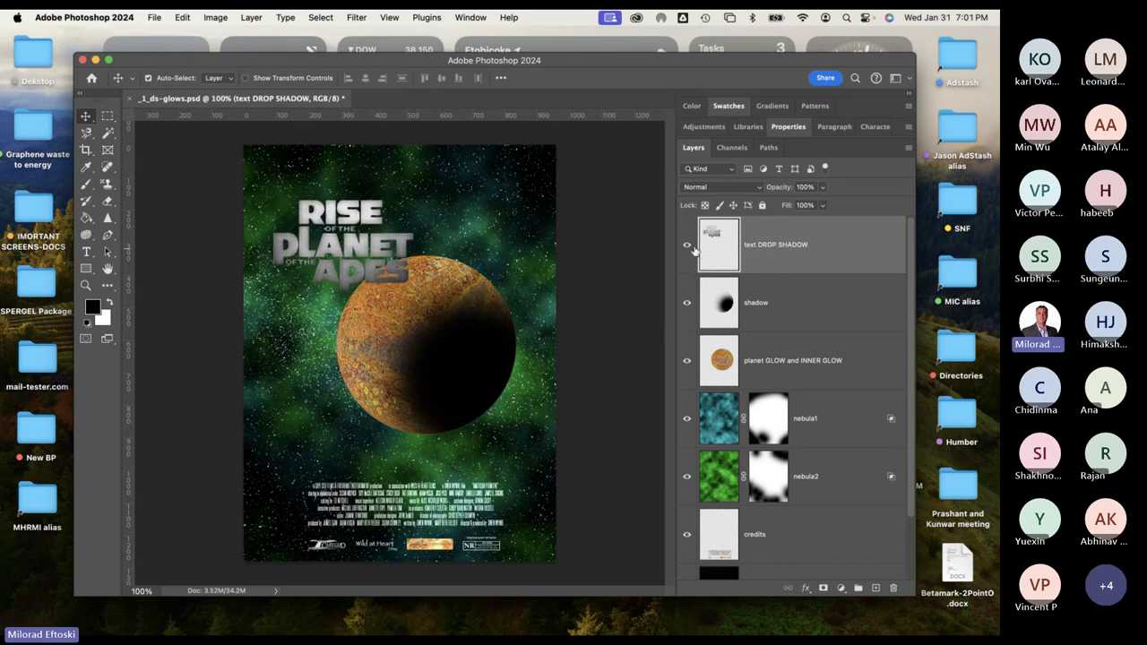
{"action": "left_click", "coordinate": [688, 247]}
{"action": "left_click", "coordinate": [688, 247]}
{"action": "left_click", "coordinate": [688, 247]}
{"action": "left_click", "coordinate": [689, 247]}
{"action": "left_click_drag", "start_coordinate": [380, 260], "coordinate": [388, 269]}
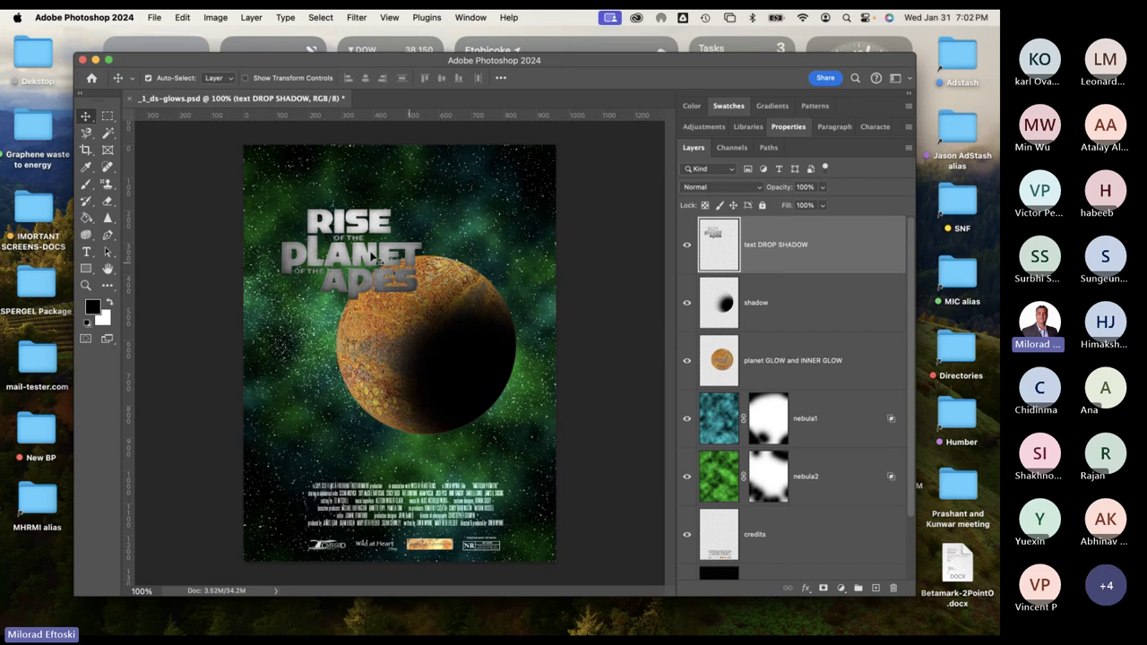
{"action": "mouse_move", "coordinate": [369, 253]}
{"action": "left_mouse_down"}
{"action": "mouse_move", "coordinate": [356, 247]}
{"action": "mouse_move", "coordinate": [366, 227]}
{"action": "mouse_move", "coordinate": [362, 238]}
{"action": "left_mouse_up"}
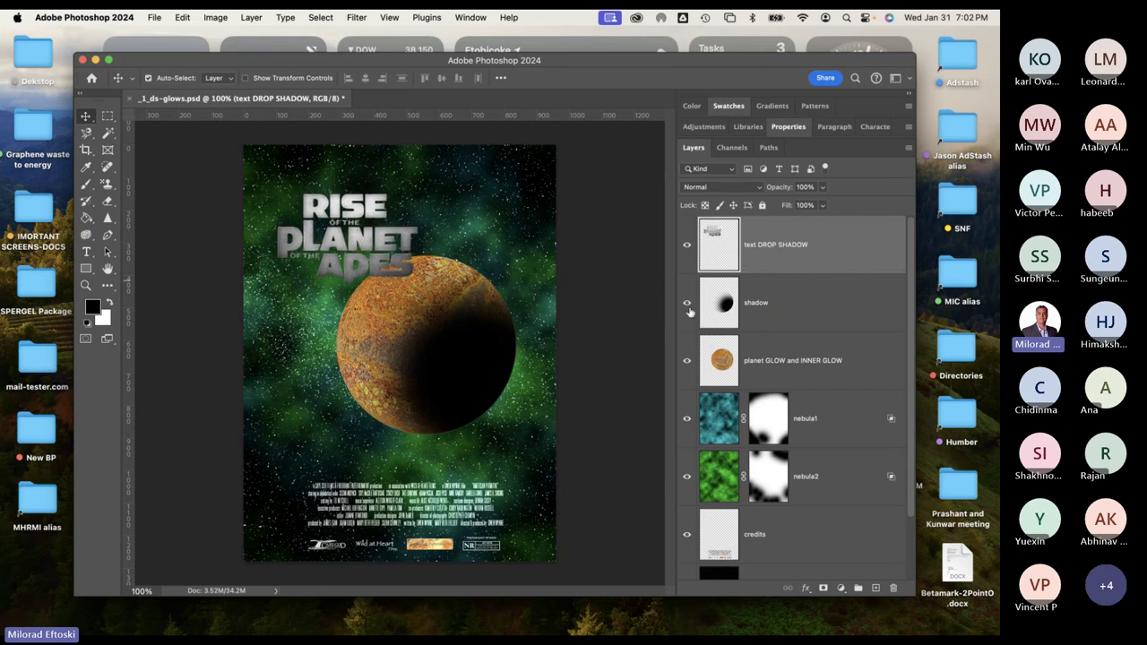
Toggle the planet shadow and planet layers on and off to compare, leaving both visible.
{"action": "left_click", "coordinate": [687, 306]}
{"action": "left_click", "coordinate": [687, 307]}
{"action": "left_click", "coordinate": [688, 306]}
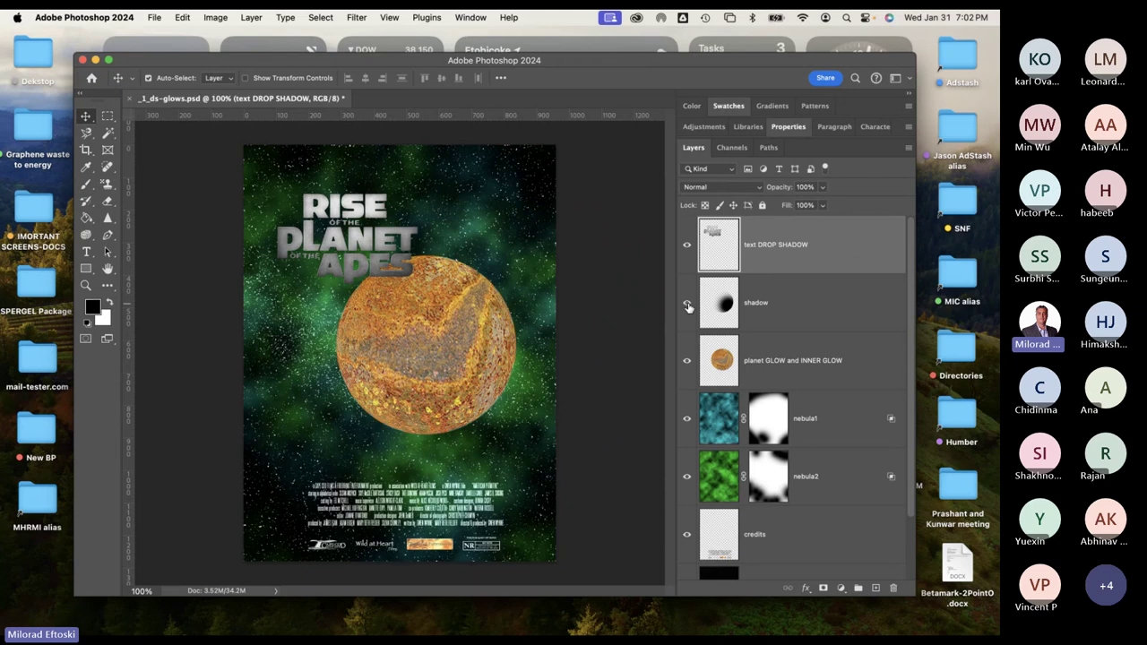
{"action": "left_click", "coordinate": [687, 306]}
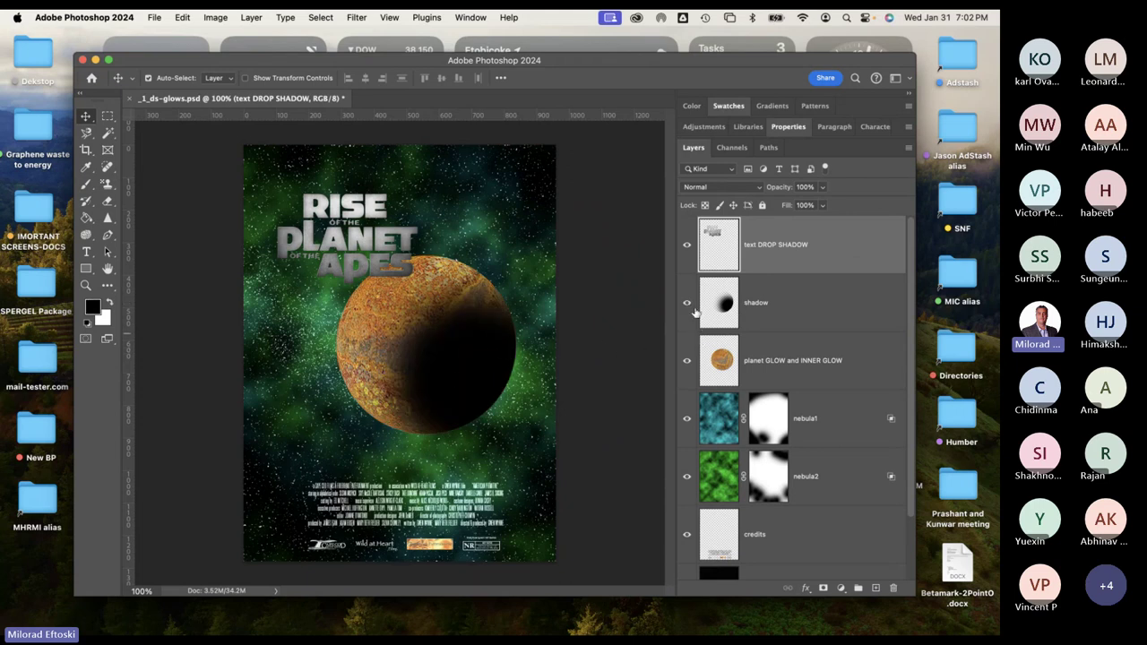
{"action": "left_click", "coordinate": [688, 304]}
{"action": "left_click", "coordinate": [688, 360]}
{"action": "left_click", "coordinate": [687, 360]}
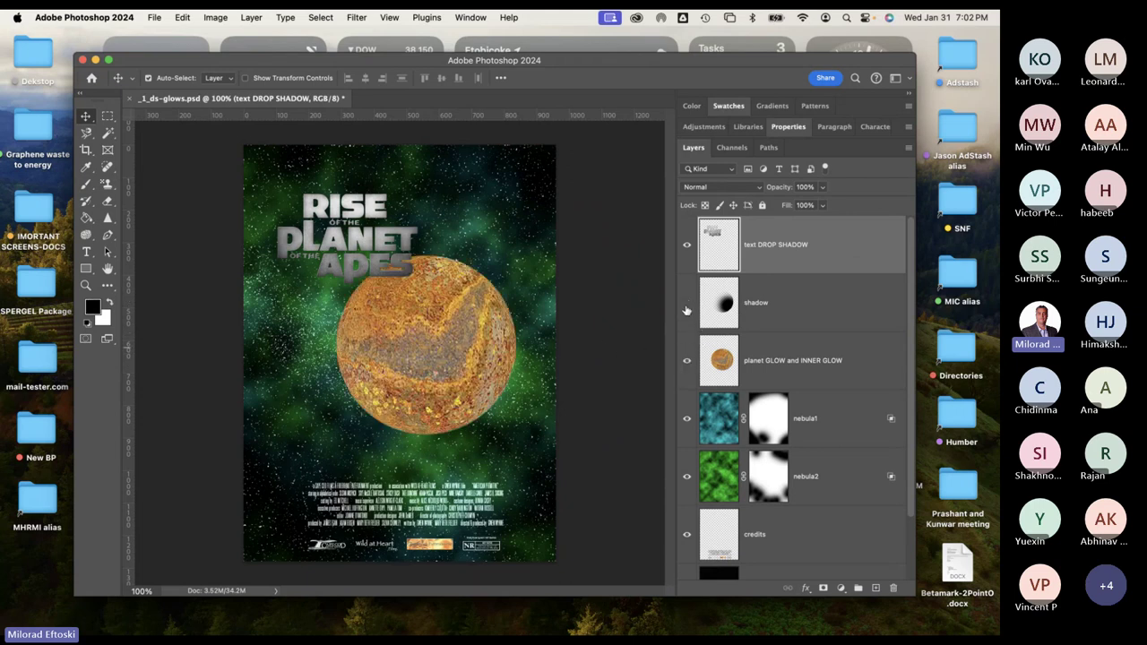
{"action": "left_click", "coordinate": [687, 305]}
Select nebula1 and toggle the nebula1 and nebula2 layers to compare, leaving both visible.
{"action": "left_click", "coordinate": [525, 239]}
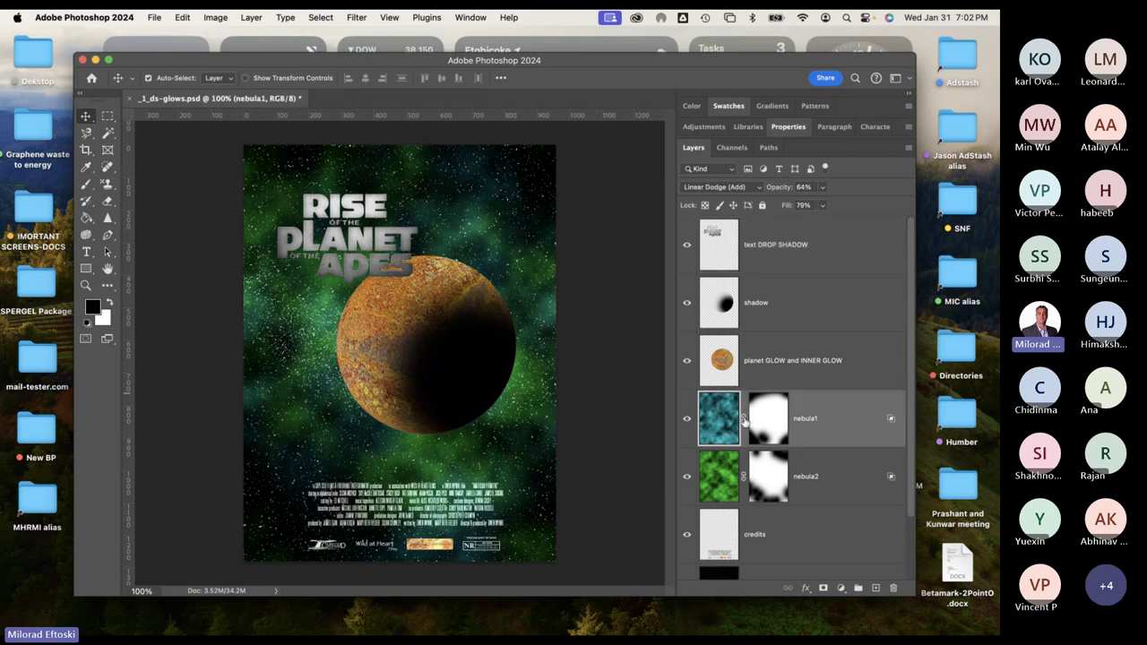
{"action": "left_click", "coordinate": [687, 419]}
{"action": "left_click", "coordinate": [687, 476]}
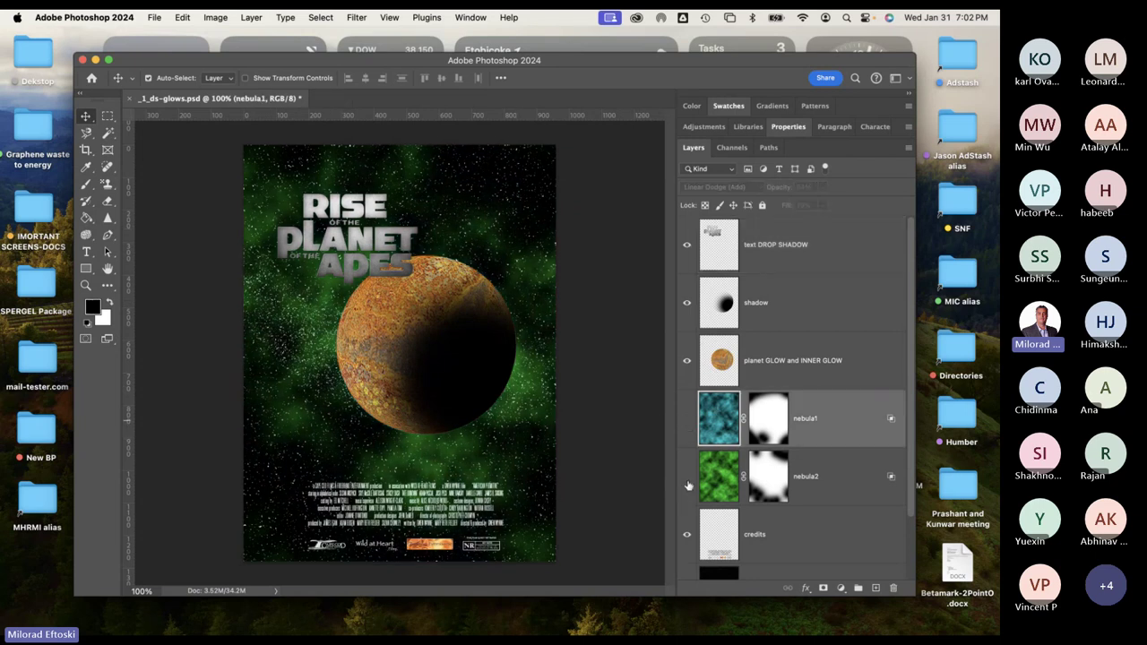
{"action": "left_click", "coordinate": [687, 476]}
{"action": "left_click", "coordinate": [688, 419]}
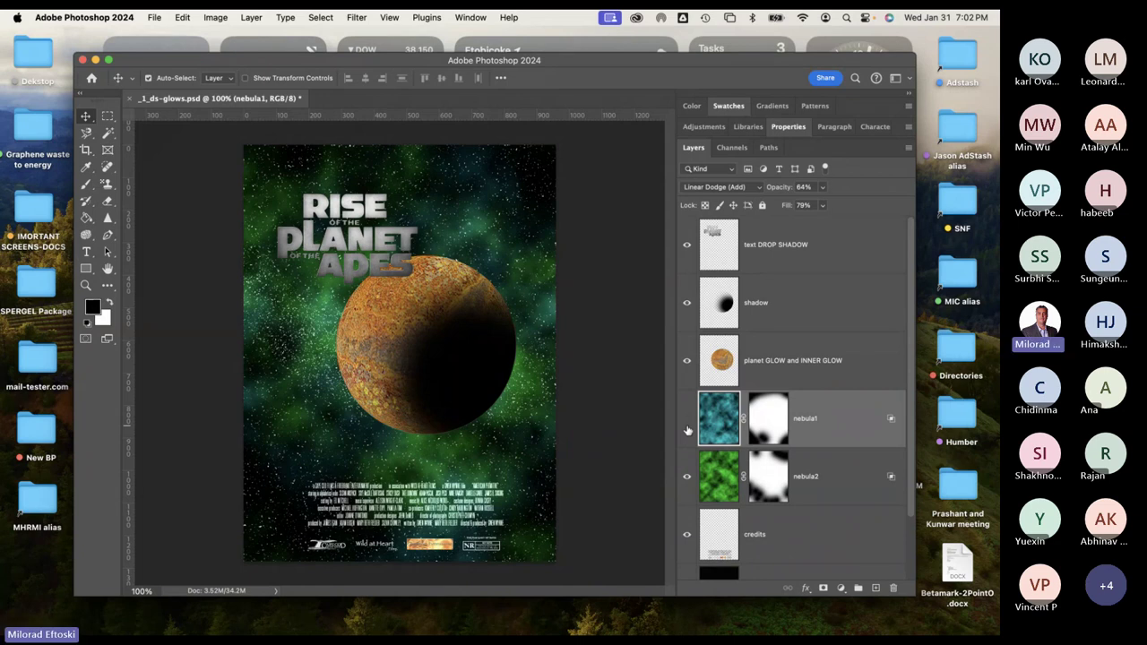
{"action": "left_click", "coordinate": [688, 418]}
{"action": "left_click", "coordinate": [688, 476]}
{"action": "left_click", "coordinate": [687, 476]}
{"action": "left_click", "coordinate": [688, 419]}
{"action": "mouse_move", "coordinate": [723, 396]}
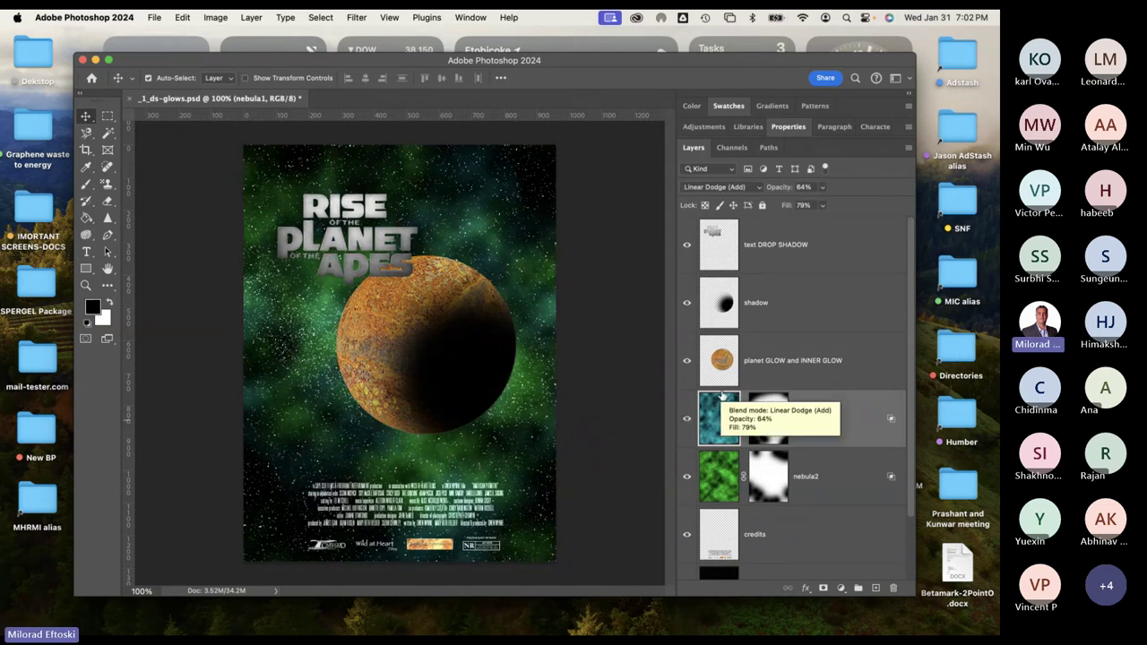
Toggle the credits and stars layers to compare, then bring up the layer effects list.
{"action": "left_click", "coordinate": [688, 534]}
{"action": "left_click", "coordinate": [688, 534]}
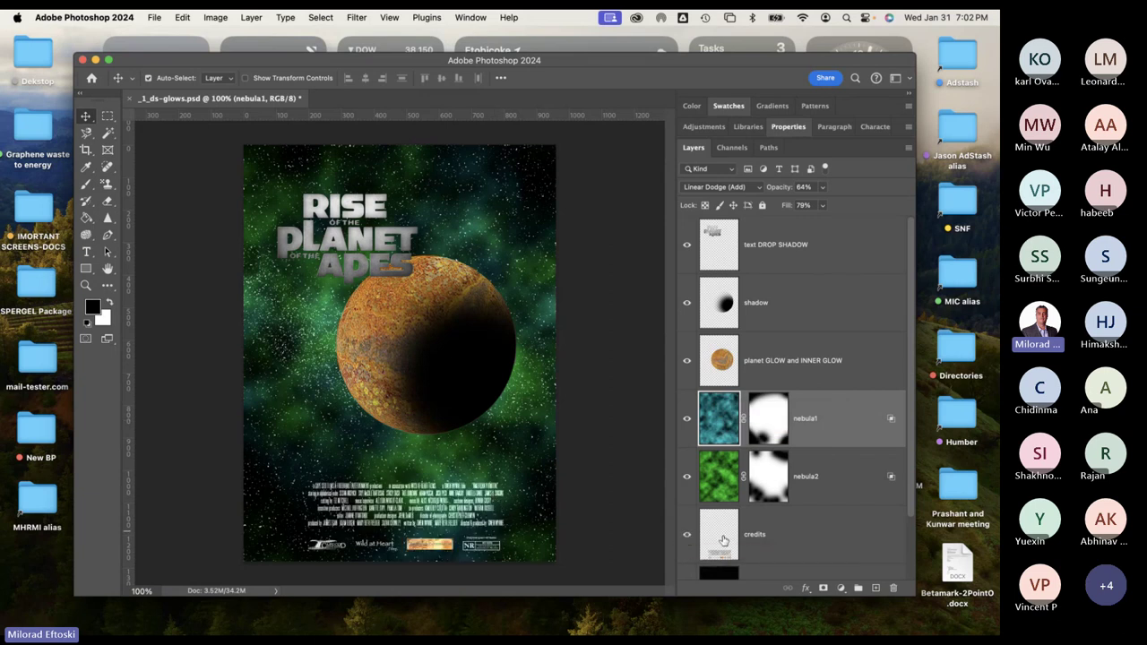
{"action": "left_click", "coordinate": [687, 535]}
{"action": "scroll", "coordinate": [862, 508], "scroll_direction": "down", "scroll_amount": 2}
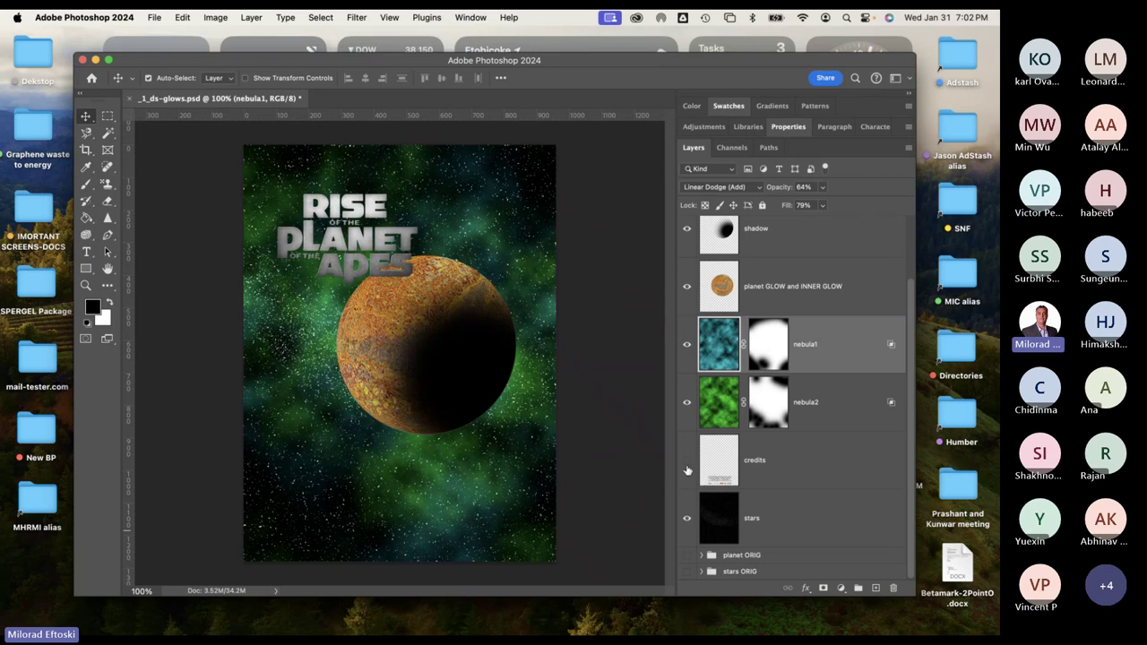
{"action": "left_click", "coordinate": [688, 459]}
{"action": "left_click", "coordinate": [687, 519]}
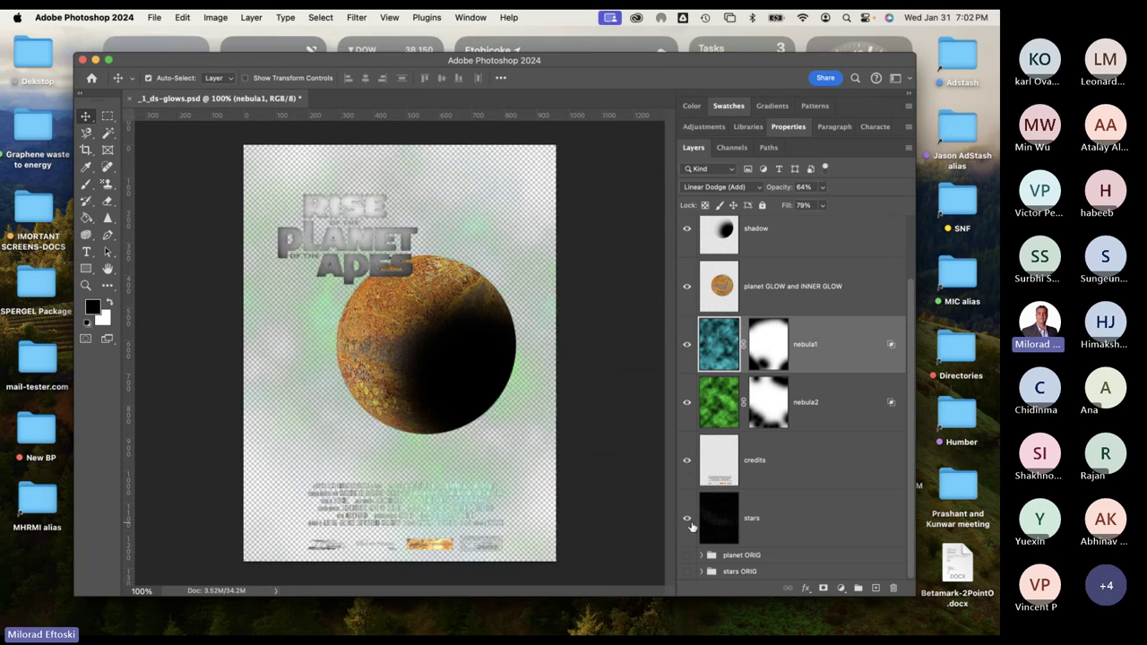
{"action": "left_click", "coordinate": [687, 518]}
{"action": "left_click", "coordinate": [687, 519]}
{"action": "left_click", "coordinate": [687, 519]}
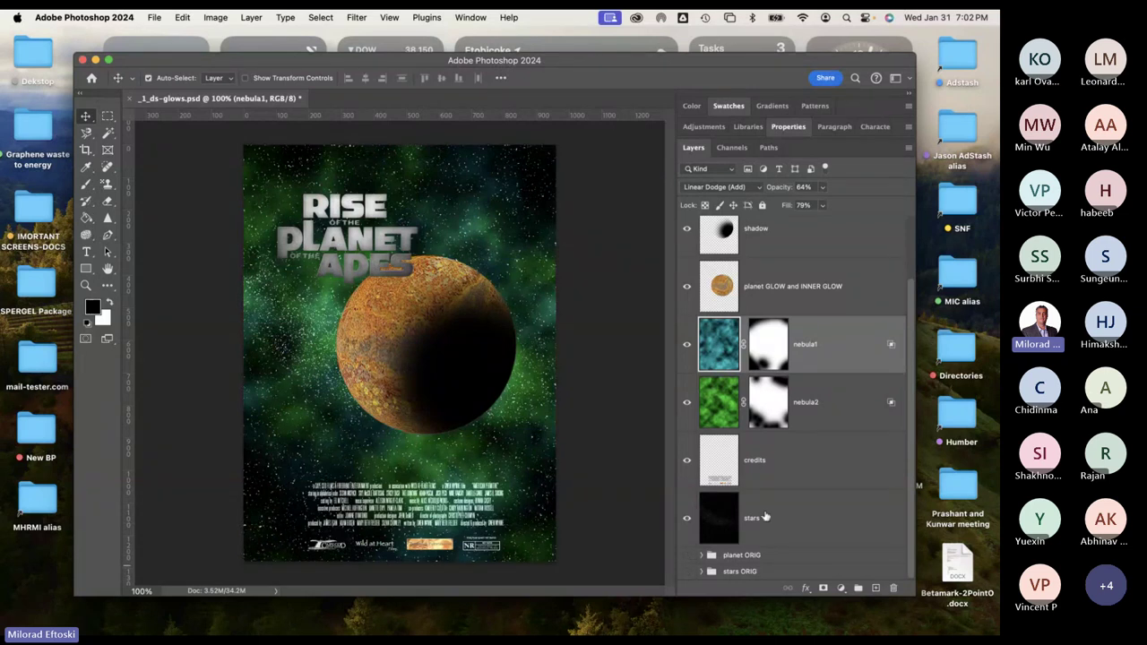
{"action": "scroll", "coordinate": [766, 518], "scroll_direction": "up", "scroll_amount": 2}
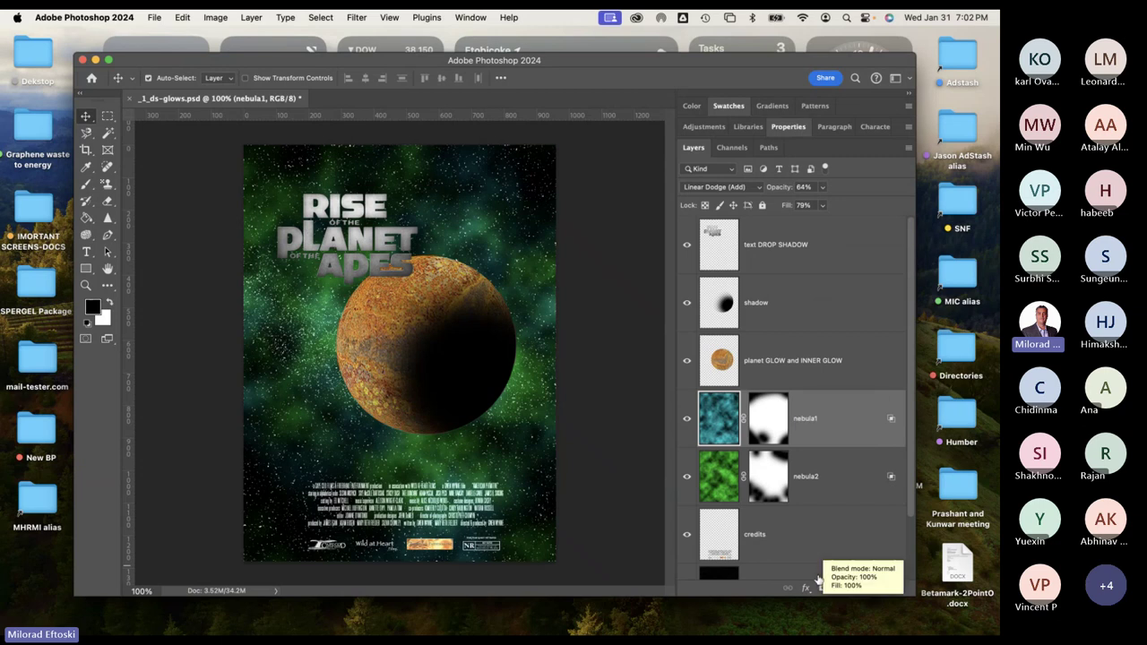
{"action": "left_click", "coordinate": [806, 588]}
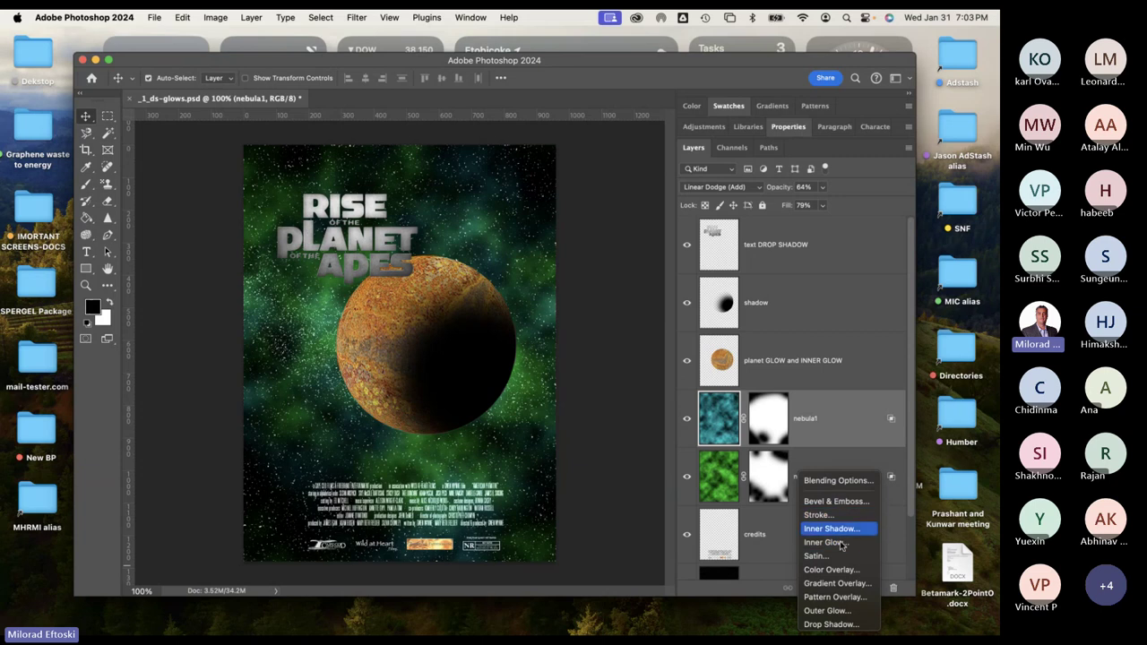
Try a longer-distance drop shadow on nebula1, cancel it, and select the text DROP SHADOW layer.
{"action": "left_click", "coordinate": [834, 624]}
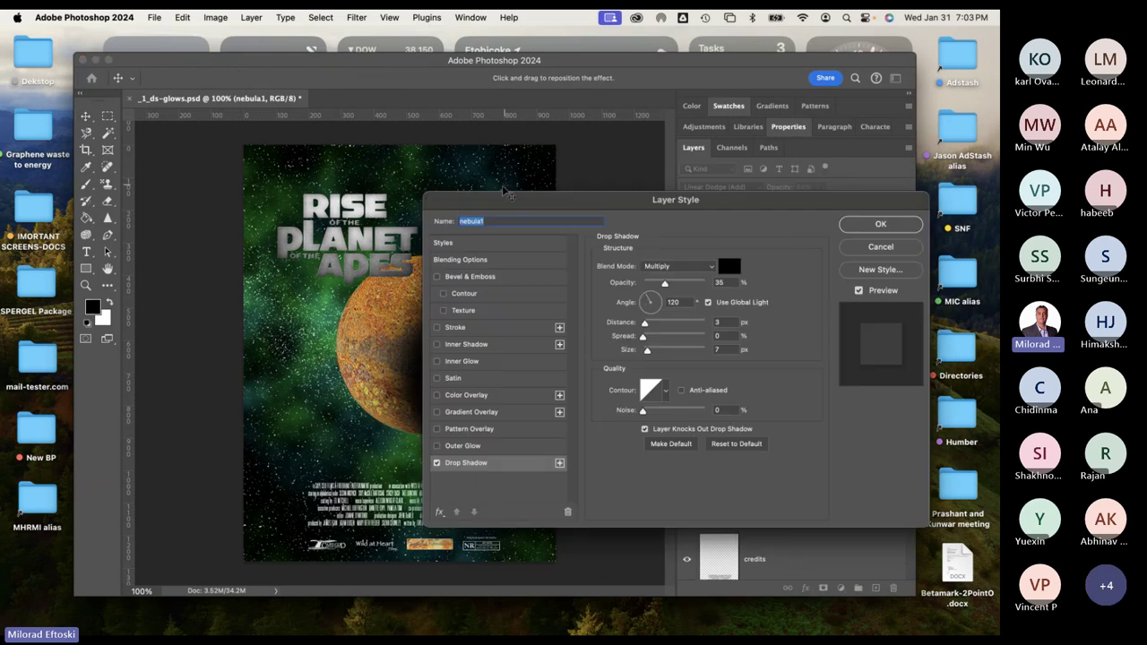
{"action": "left_click_drag", "start_coordinate": [505, 191], "coordinate": [584, 168]}
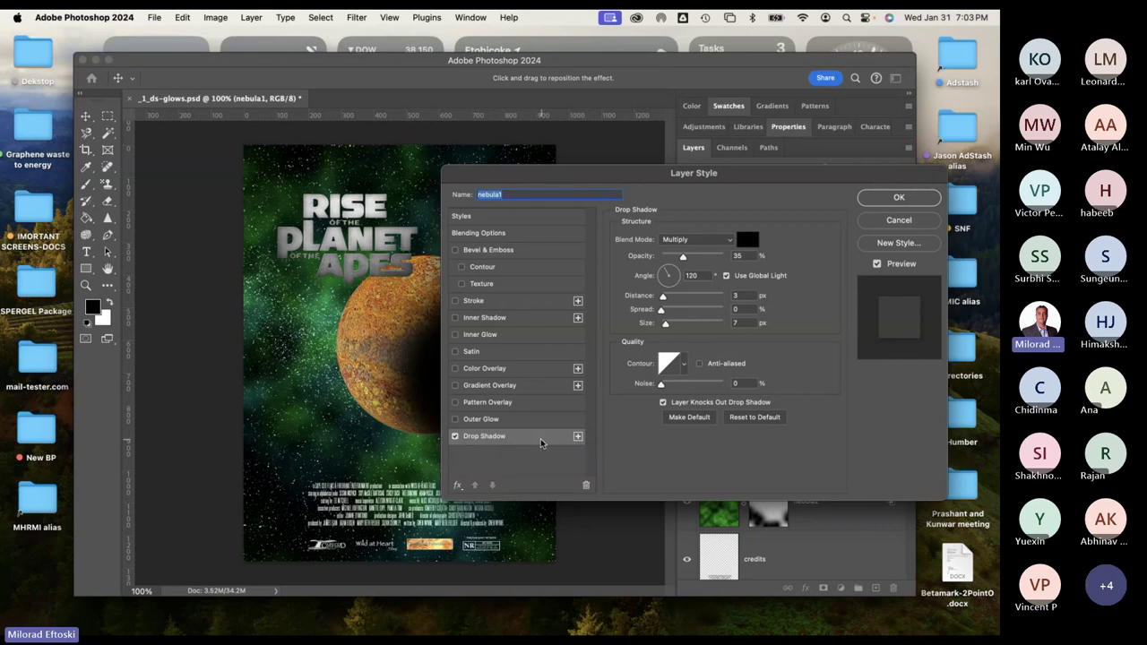
{"action": "left_click_drag", "start_coordinate": [663, 298], "coordinate": [668, 325]}
{"action": "left_click_drag", "start_coordinate": [694, 172], "coordinate": [383, 168]}
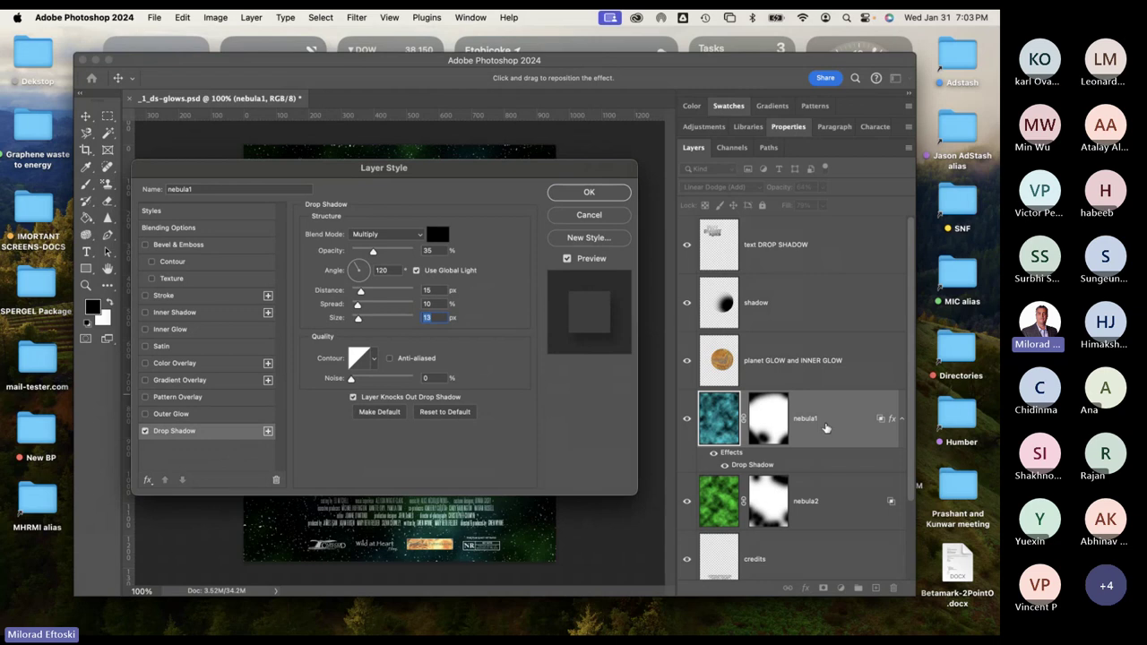
{"action": "left_click", "coordinate": [596, 220]}
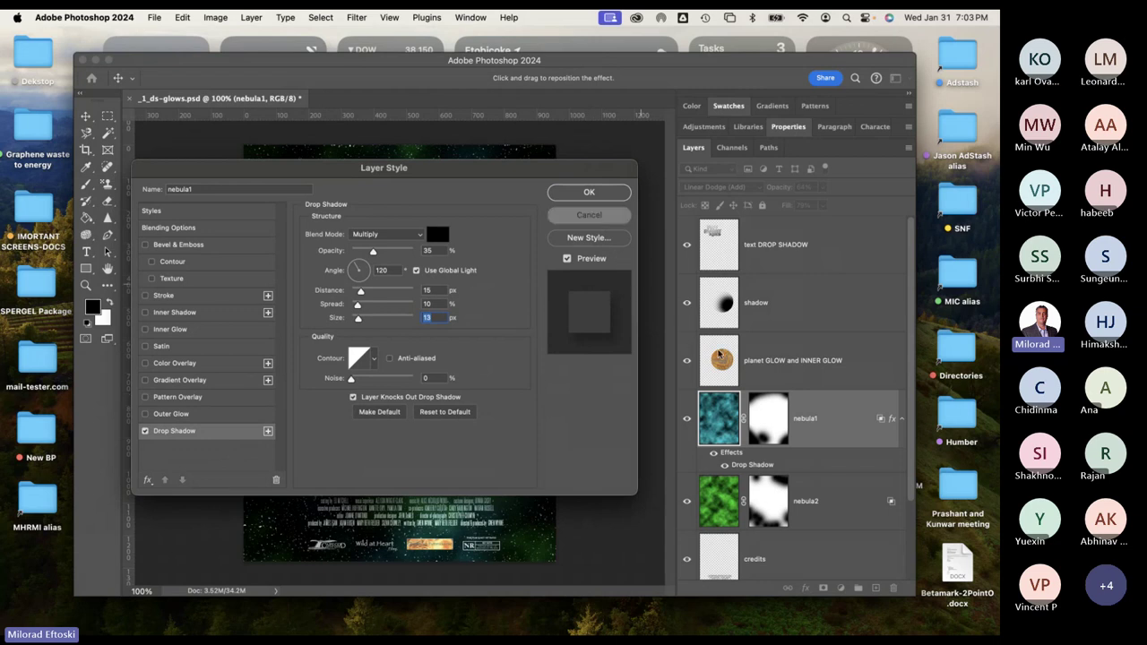
{"action": "left_click", "coordinate": [837, 250]}
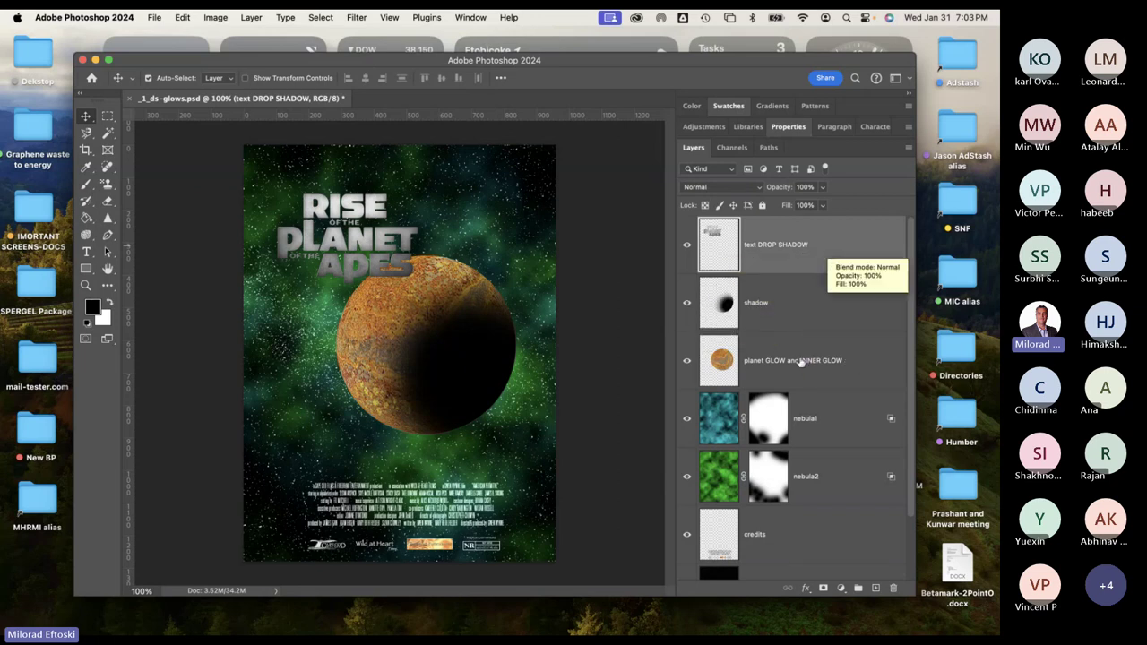
Give the title a drop shadow with 4 px distance, 13% spread, 4 px size, 64% opacity.
{"action": "left_click", "coordinate": [806, 589]}
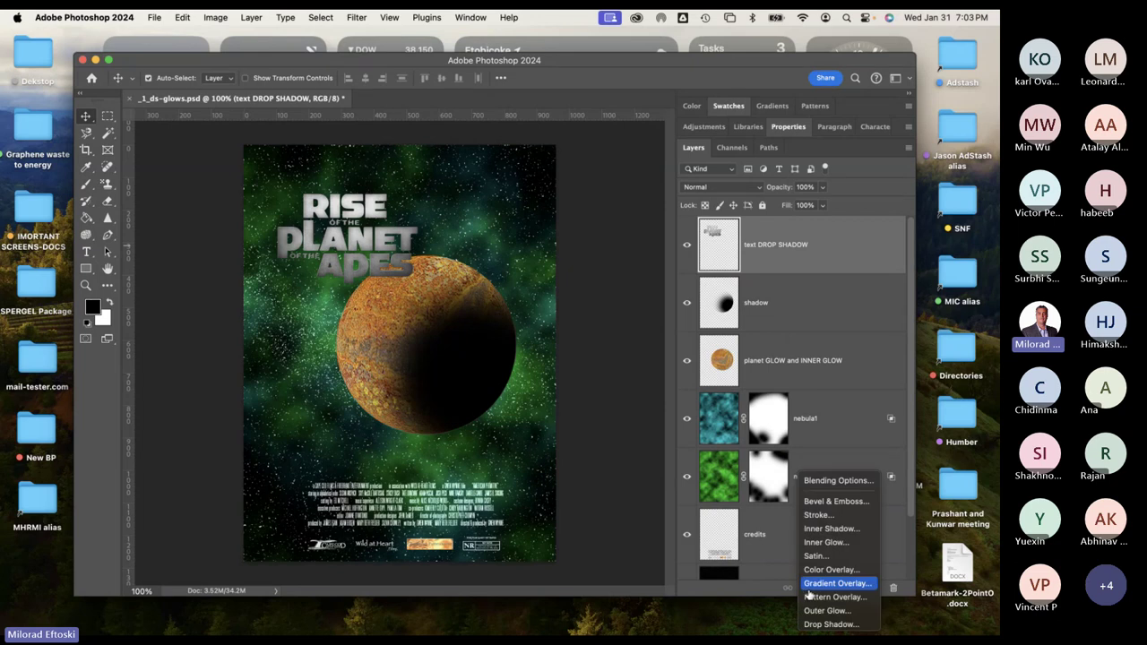
{"action": "left_click", "coordinate": [826, 624]}
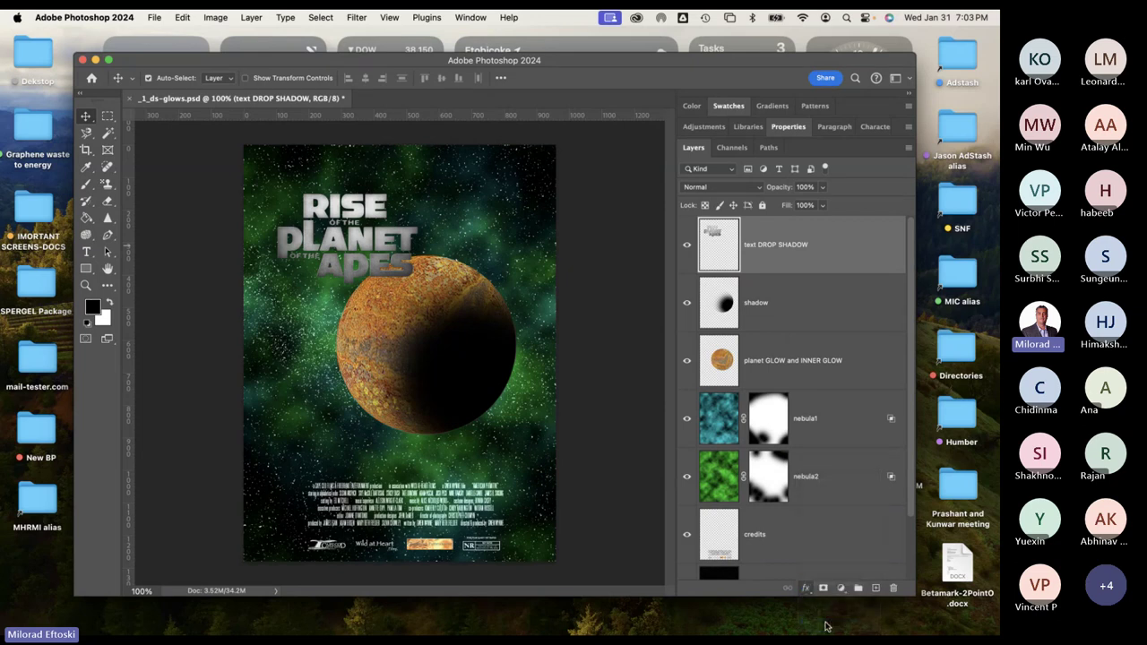
{"action": "left_click_drag", "start_coordinate": [475, 175], "coordinate": [877, 211]}
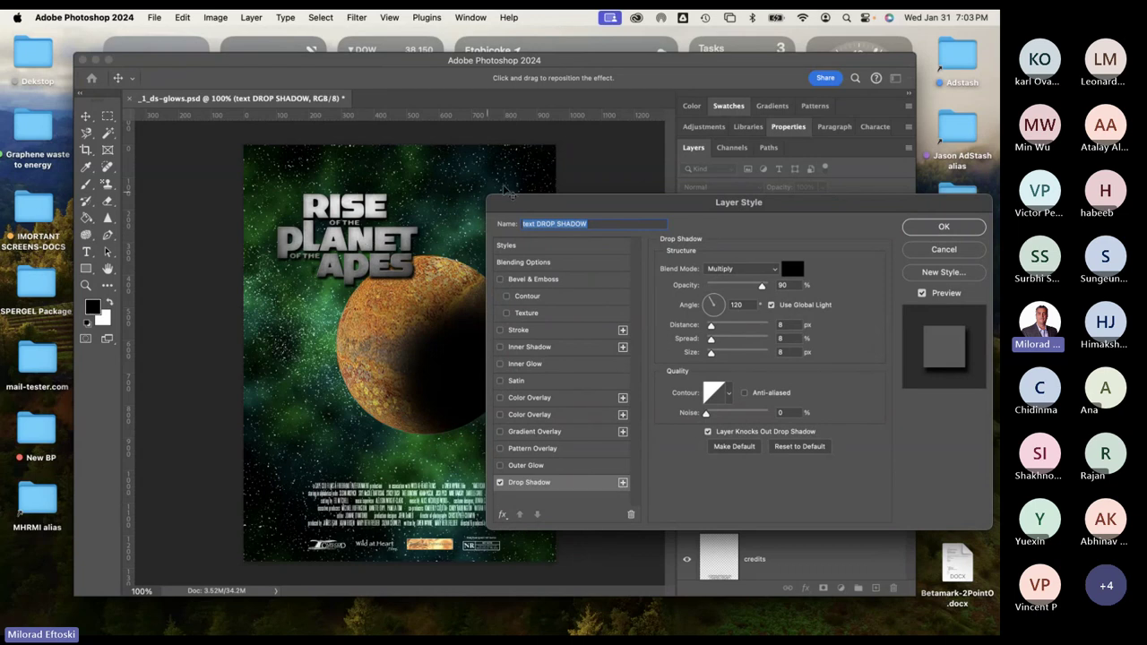
{"action": "left_click_drag", "start_coordinate": [525, 209], "coordinate": [502, 198]}
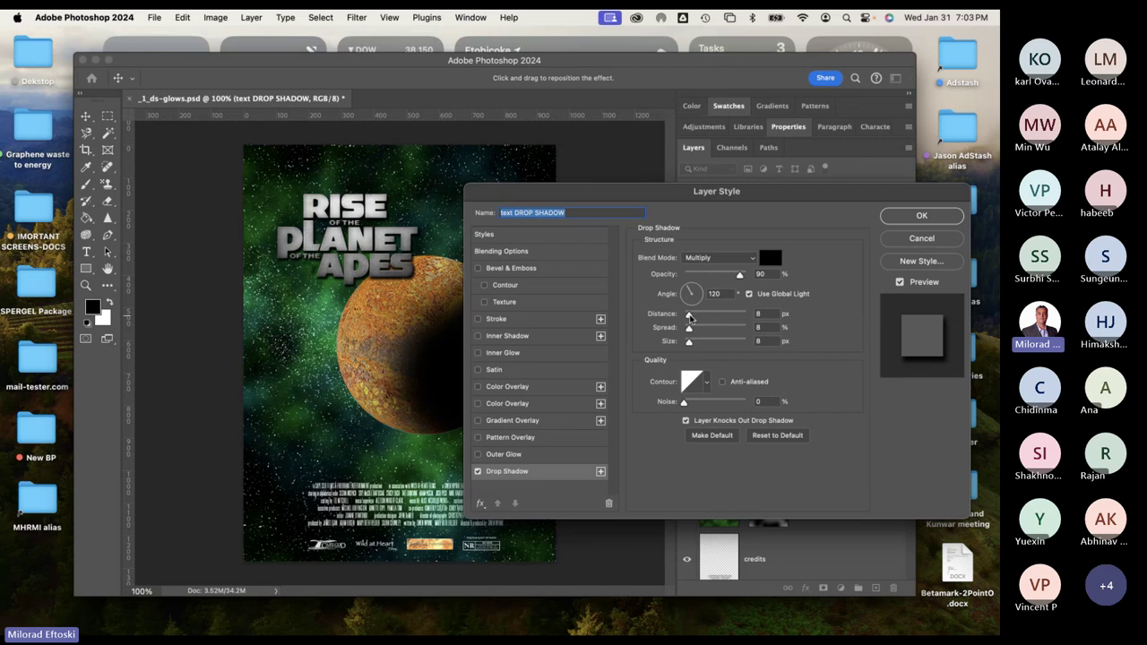
{"action": "left_click_drag", "start_coordinate": [689, 317], "coordinate": [687, 345]}
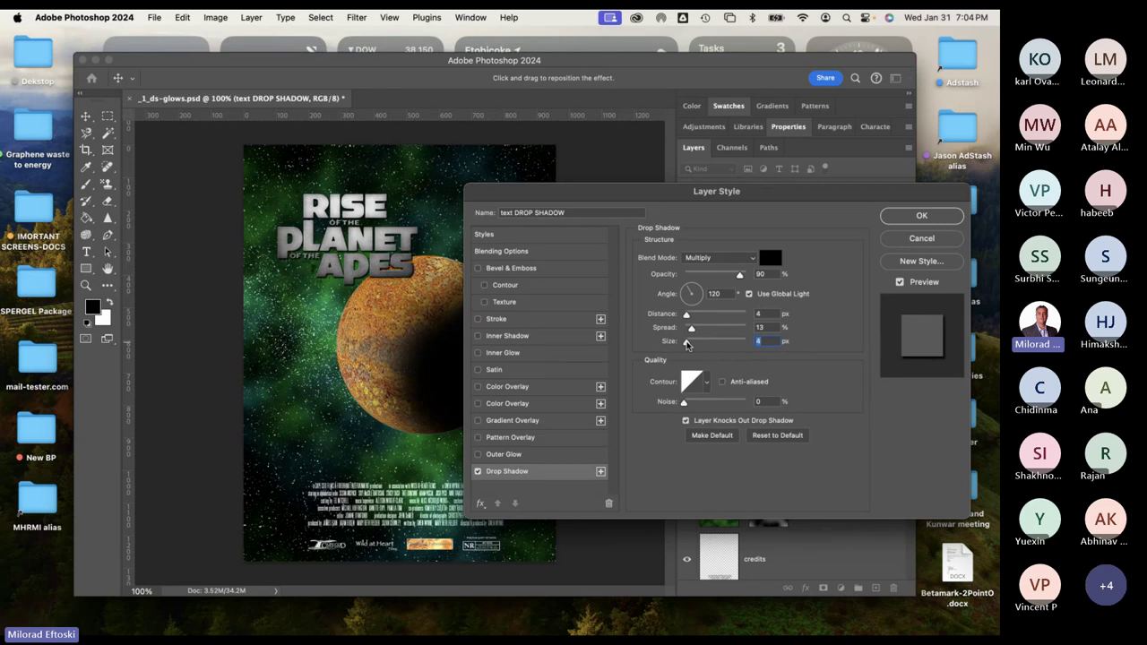
{"action": "left_click_drag", "start_coordinate": [544, 197], "coordinate": [503, 188]}
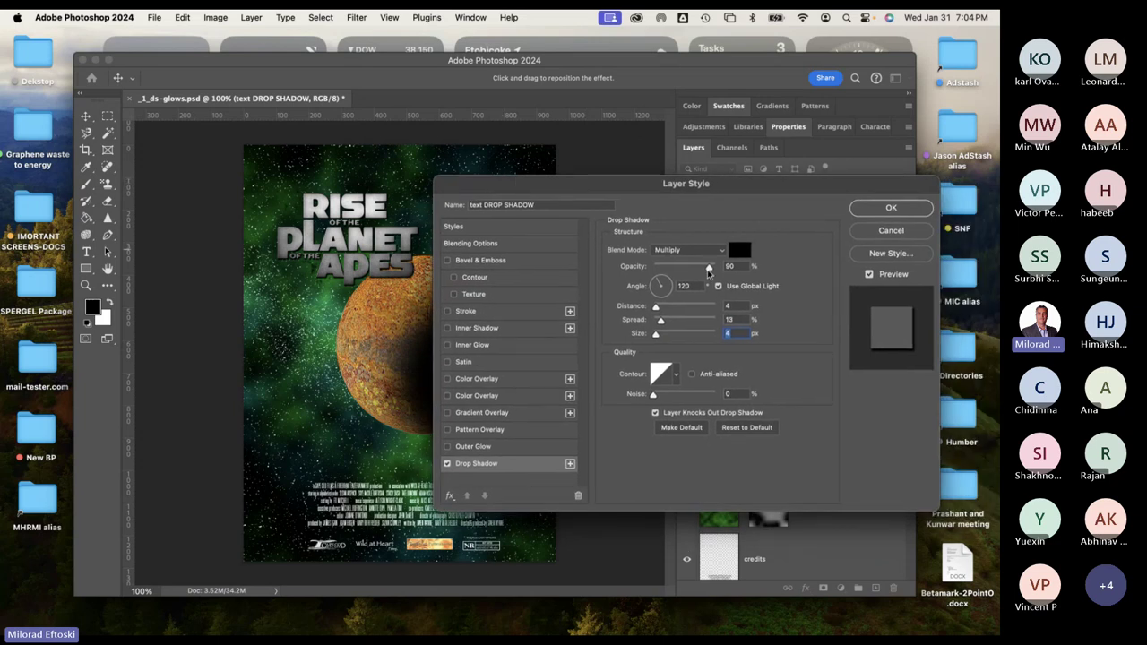
{"action": "mouse_move", "coordinate": [709, 268]}
{"action": "left_mouse_down"}
{"action": "mouse_move", "coordinate": [679, 270]}
{"action": "mouse_move", "coordinate": [692, 268]}
{"action": "left_mouse_up"}
{"action": "left_click_drag", "start_coordinate": [515, 188], "coordinate": [557, 180]}
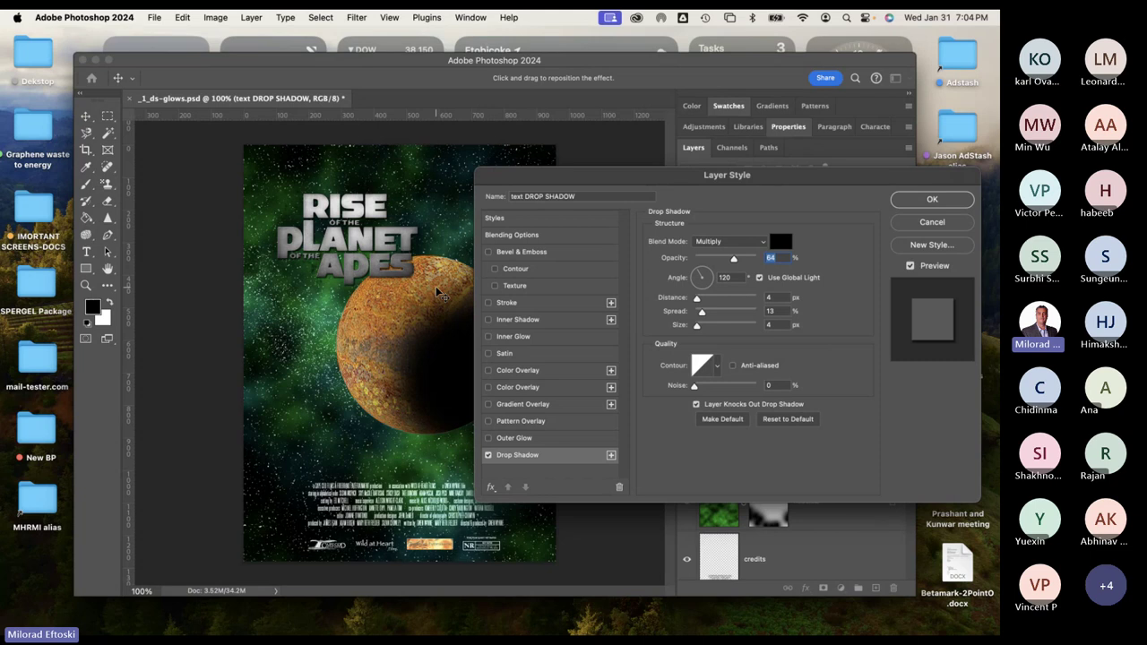
{"action": "left_click", "coordinate": [945, 199]}
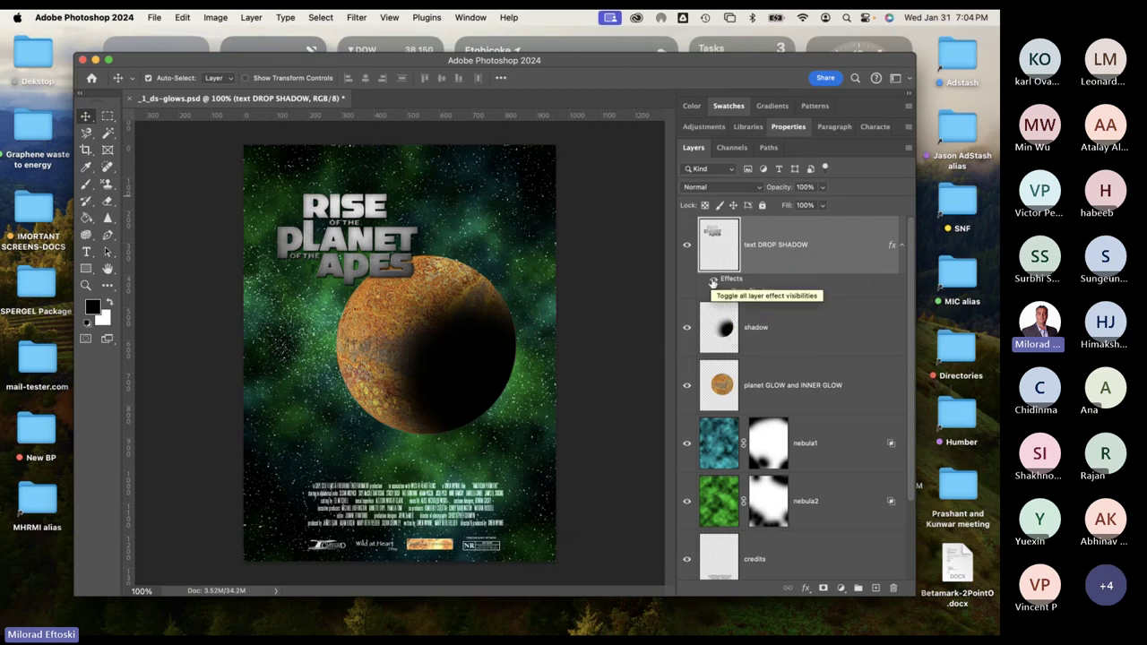
{"action": "left_click", "coordinate": [713, 283]}
{"action": "left_click", "coordinate": [714, 283]}
{"action": "left_click", "coordinate": [713, 283]}
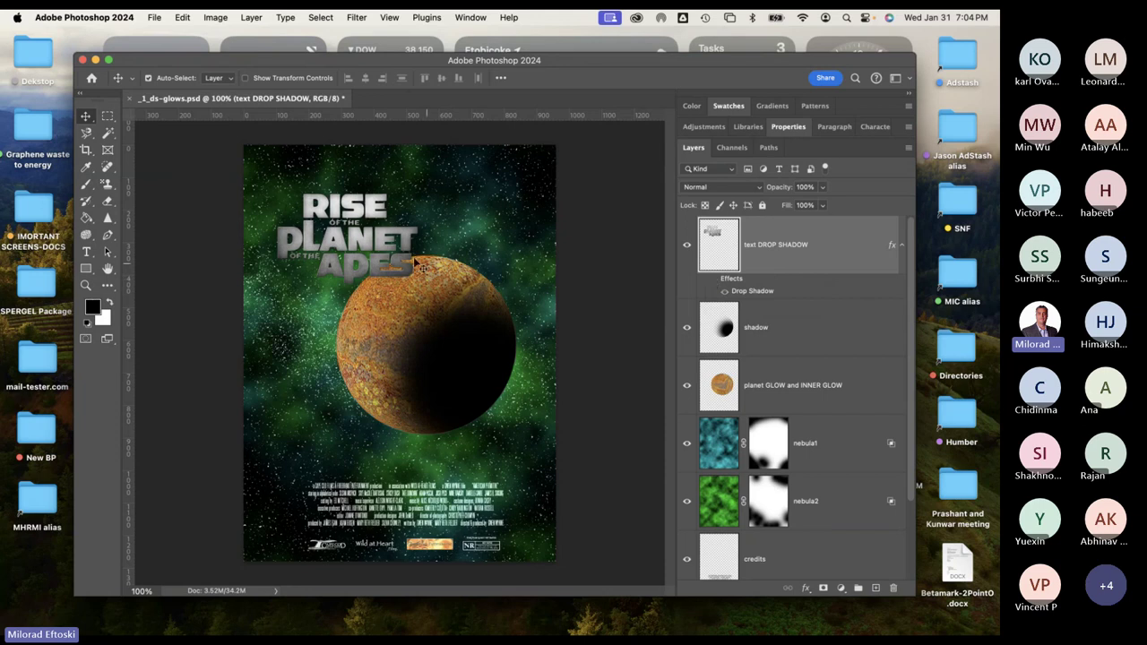
{"action": "left_click", "coordinate": [714, 283]}
{"action": "left_click", "coordinate": [714, 283]}
{"action": "left_click", "coordinate": [713, 283]}
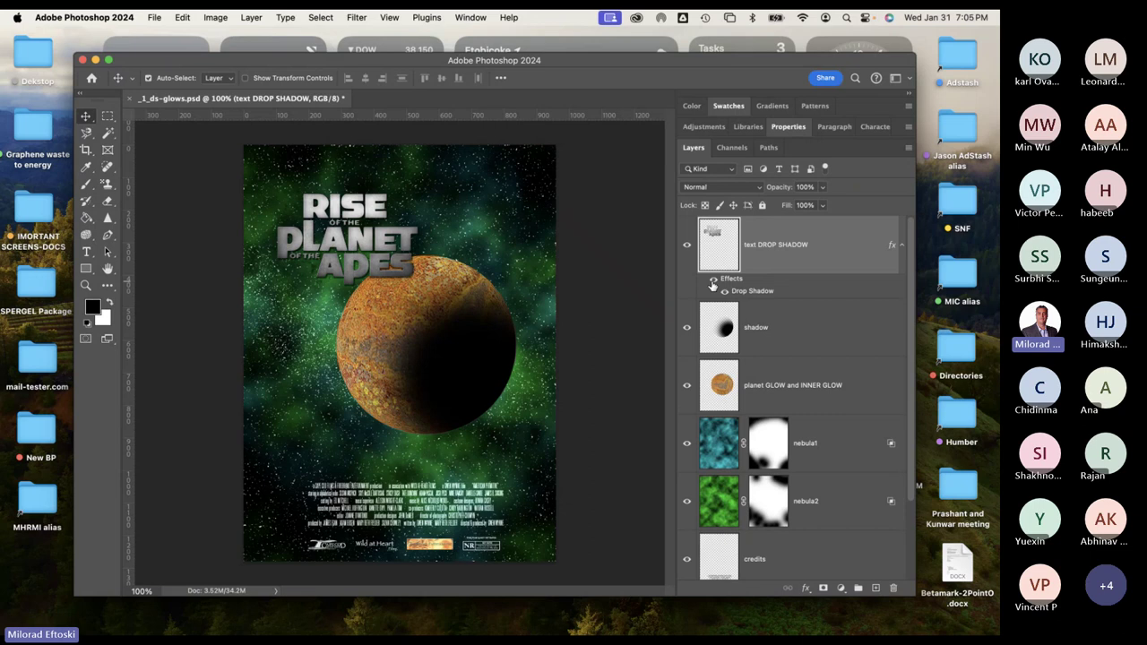
{"action": "left_click", "coordinate": [902, 245]}
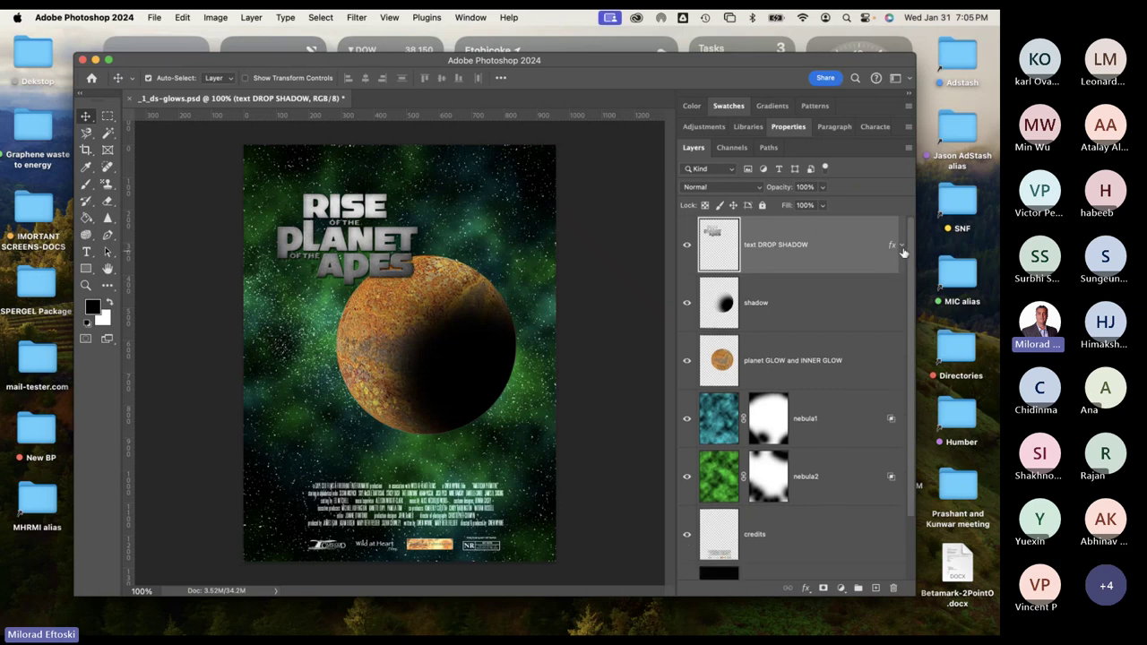
{"action": "left_click", "coordinate": [901, 245]}
{"action": "left_click", "coordinate": [901, 245]}
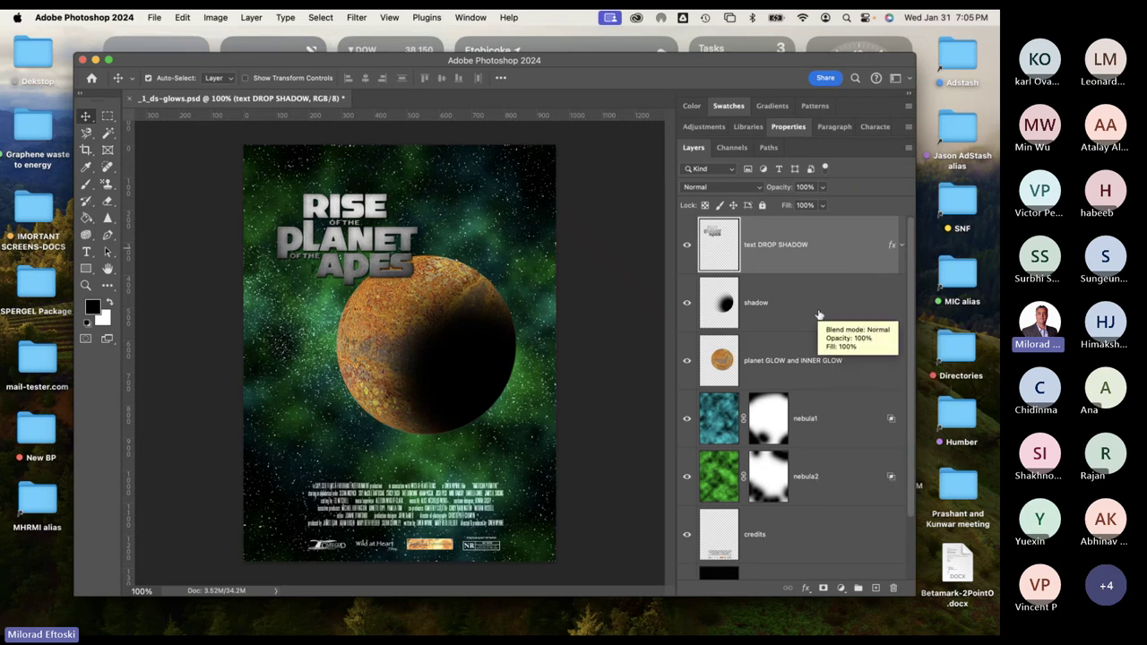
{"action": "left_click", "coordinate": [790, 129]}
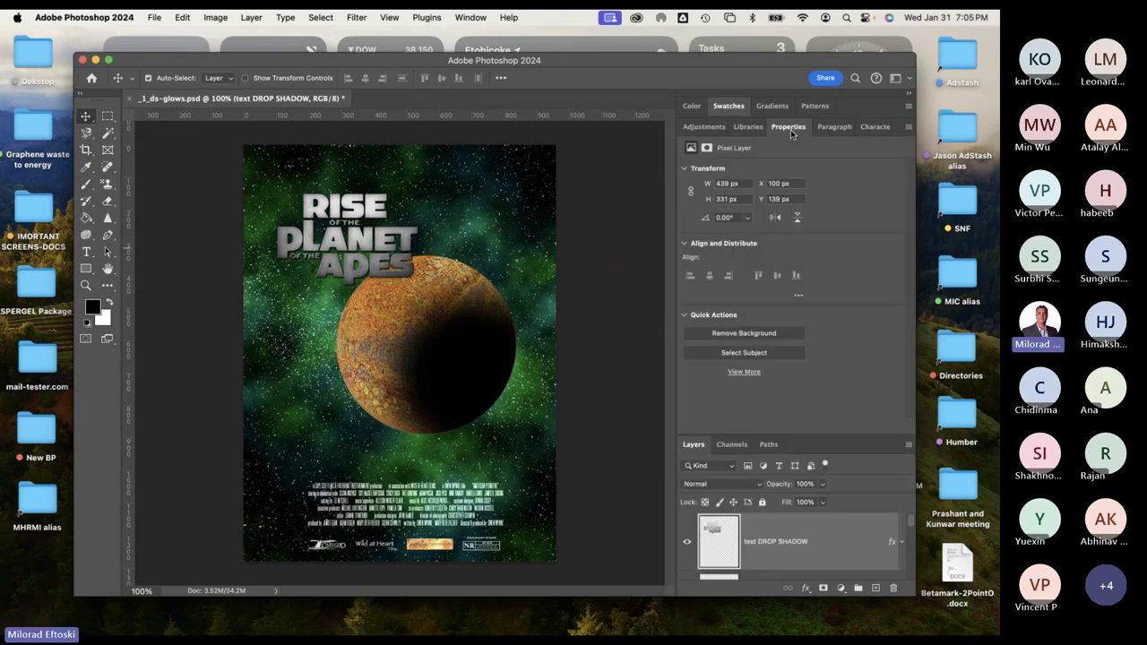
{"action": "left_click", "coordinate": [728, 107]}
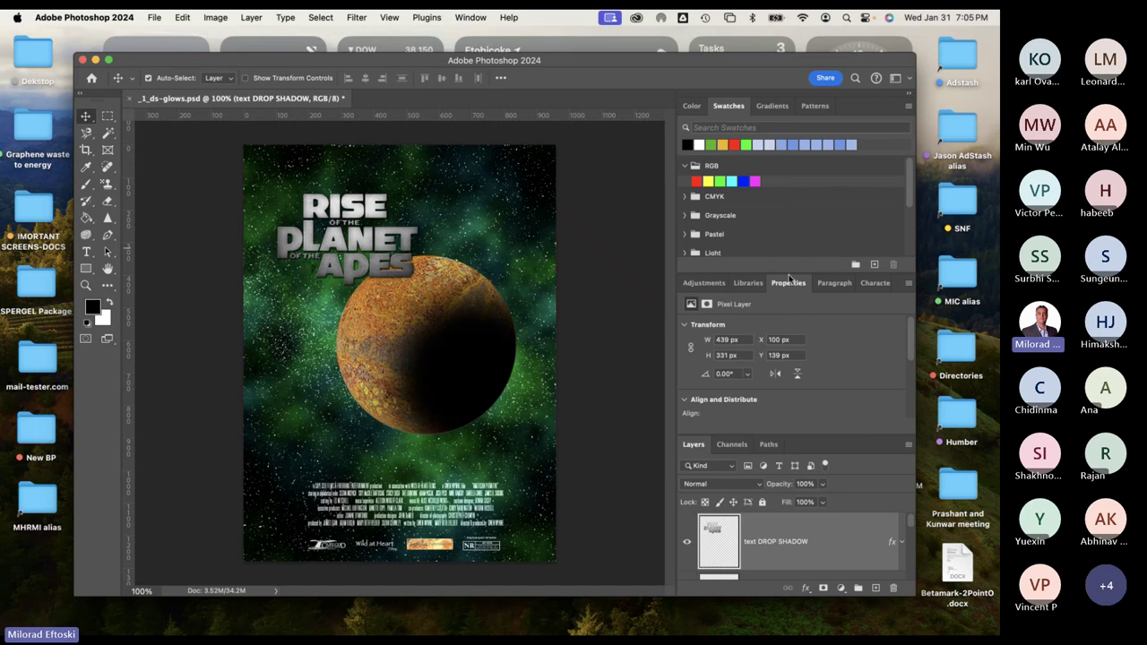
{"action": "scroll", "coordinate": [804, 538], "scroll_direction": "down", "scroll_amount": 5}
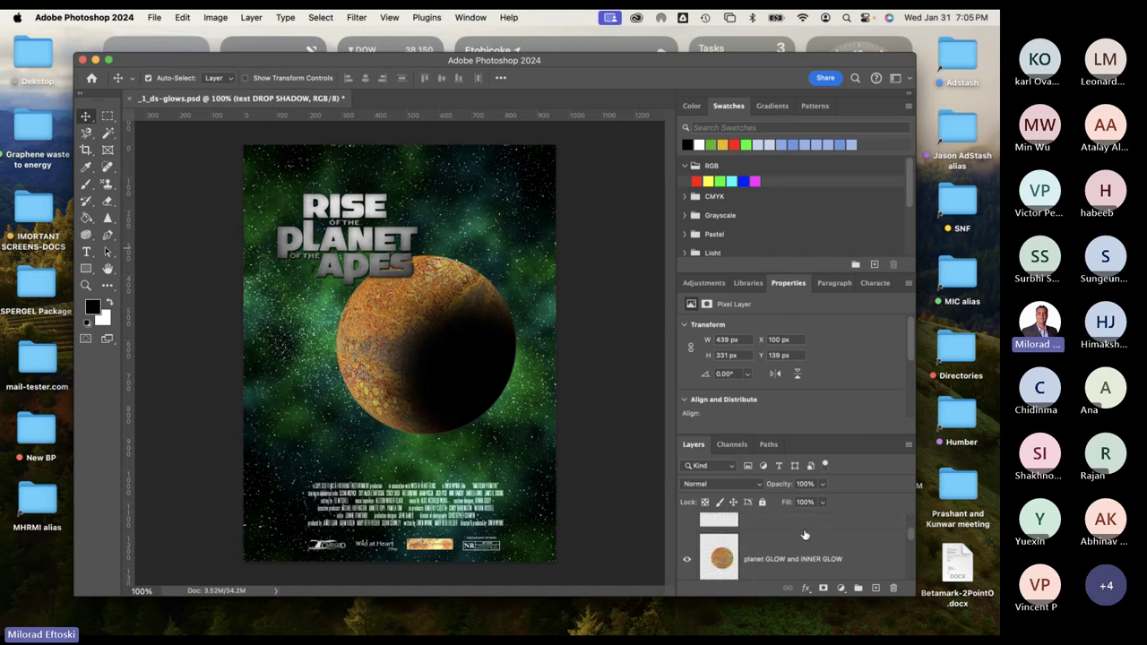
{"action": "scroll", "coordinate": [803, 540], "scroll_direction": "up", "scroll_amount": 5}
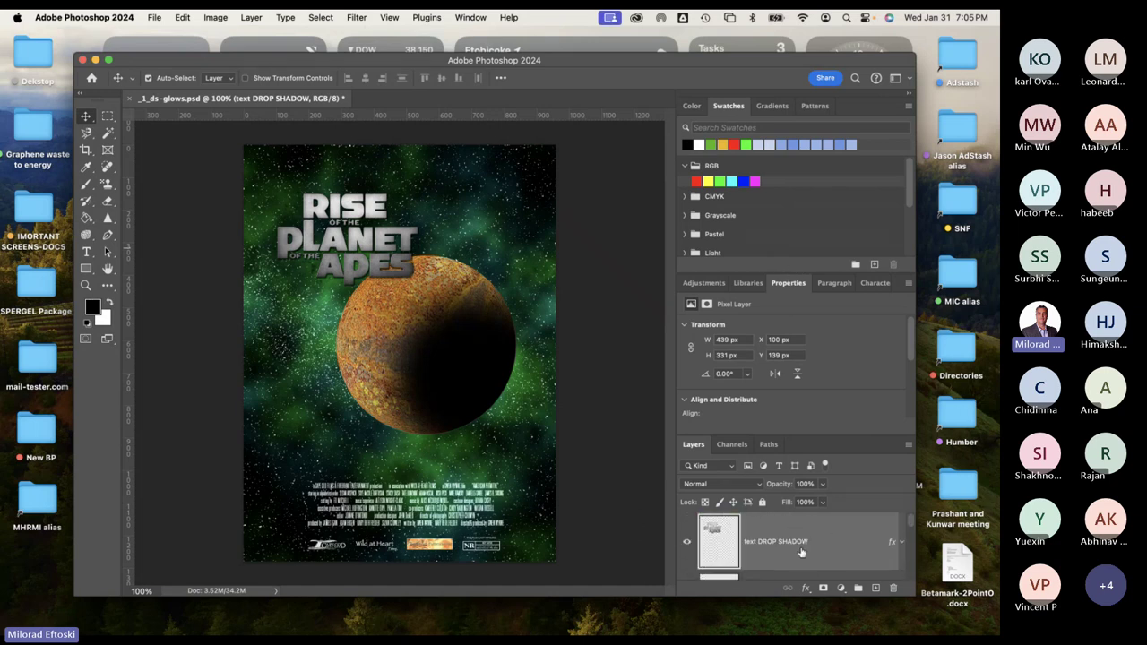
{"action": "scroll", "coordinate": [820, 542], "scroll_direction": "down", "scroll_amount": 1}
{"action": "scroll", "coordinate": [815, 540], "scroll_direction": "up", "scroll_amount": 1}
{"action": "double_click", "coordinate": [786, 285]}
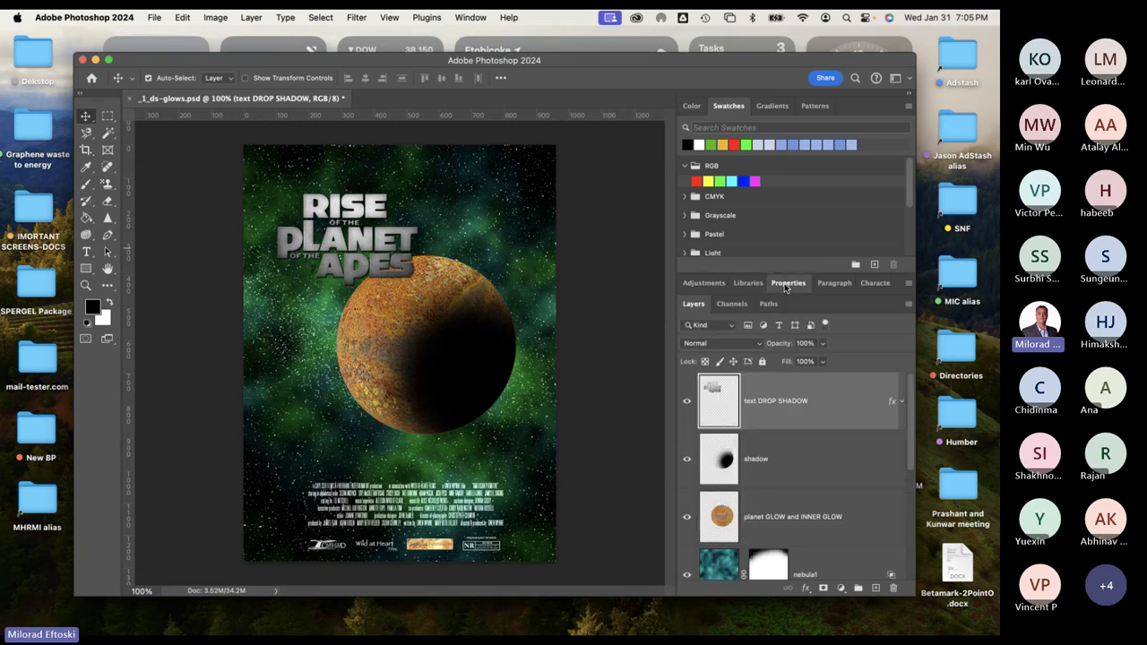
{"action": "double_click", "coordinate": [732, 106]}
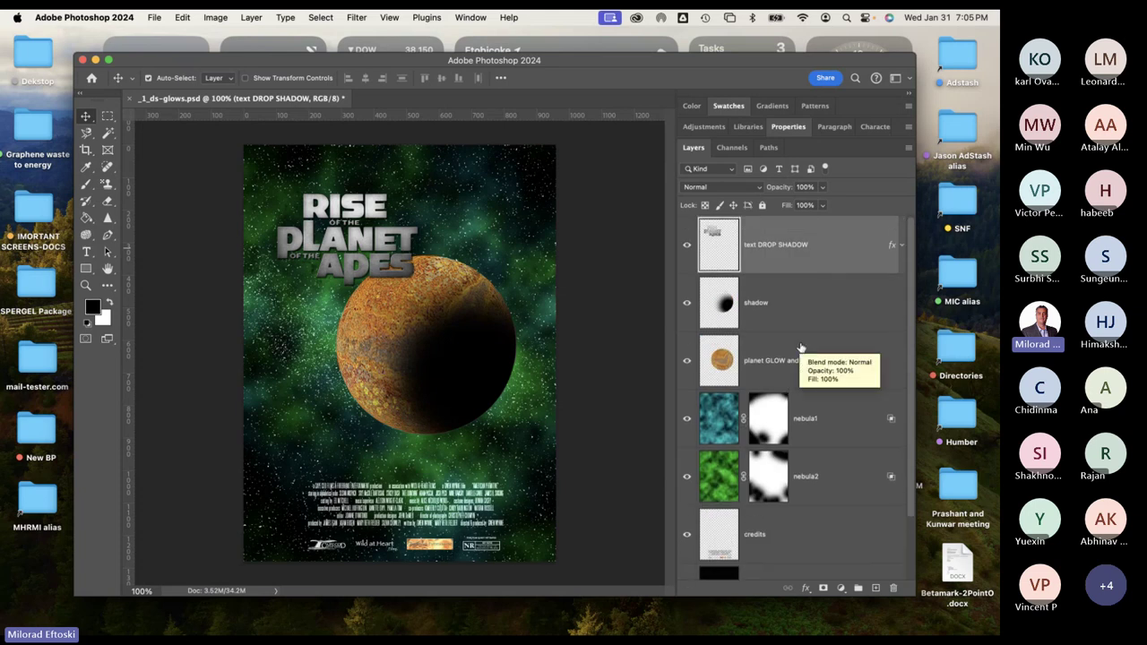
Fade the planet's shadow layer to about 74% opacity, then select the planet GLOW and INNER GLOW layer.
{"action": "left_click", "coordinate": [786, 307]}
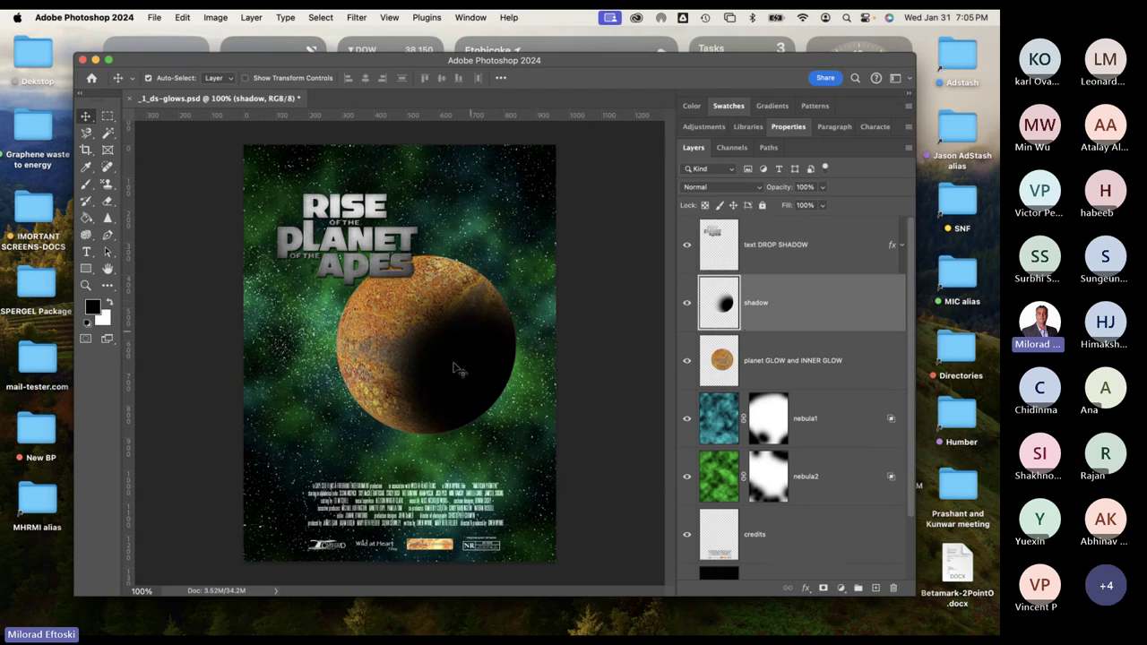
{"action": "left_click", "coordinate": [822, 188]}
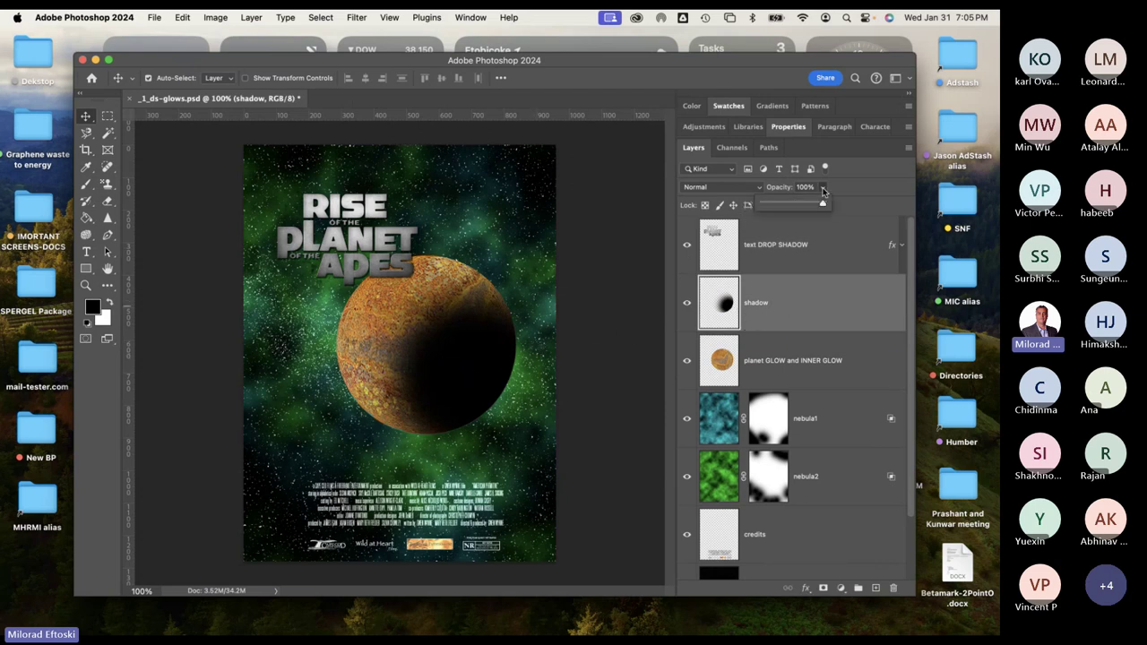
{"action": "mouse_move", "coordinate": [823, 203]}
{"action": "left_mouse_down"}
{"action": "mouse_move", "coordinate": [797, 205]}
{"action": "mouse_move", "coordinate": [808, 206]}
{"action": "left_mouse_up"}
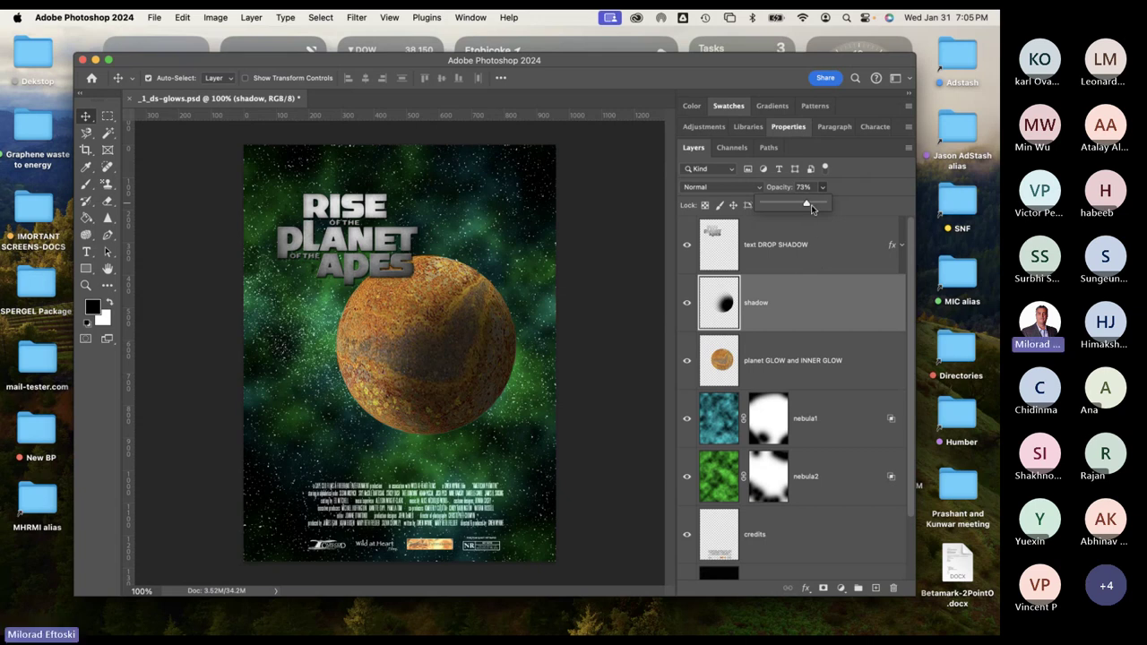
{"action": "left_click_drag", "start_coordinate": [808, 206], "coordinate": [806, 206]}
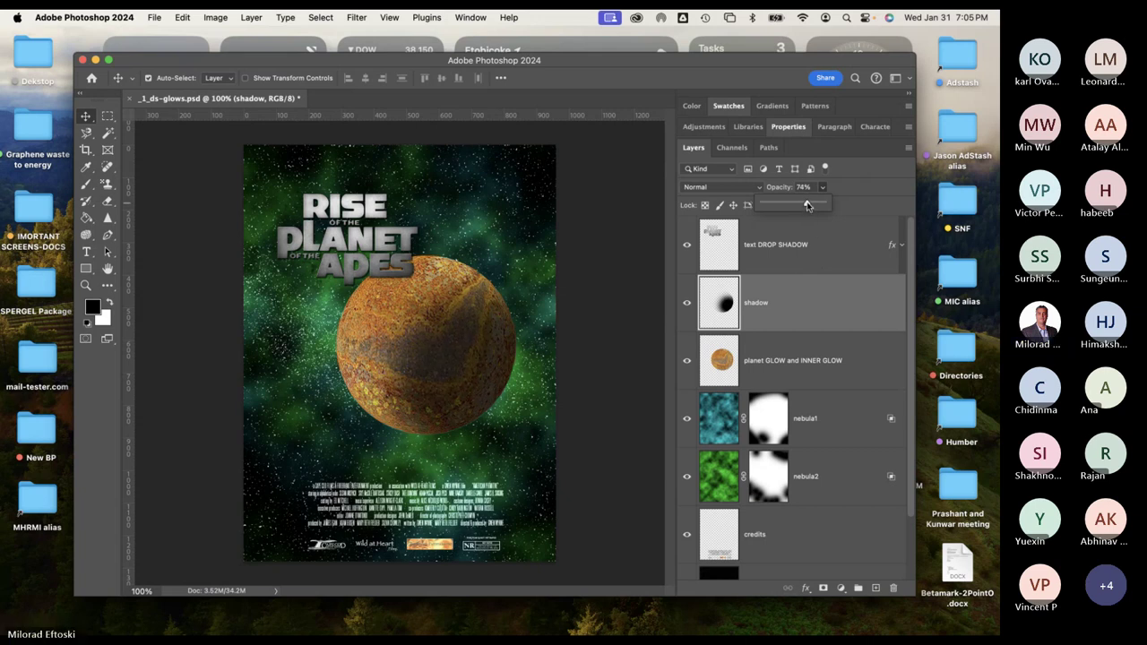
{"action": "left_click", "coordinate": [794, 360]}
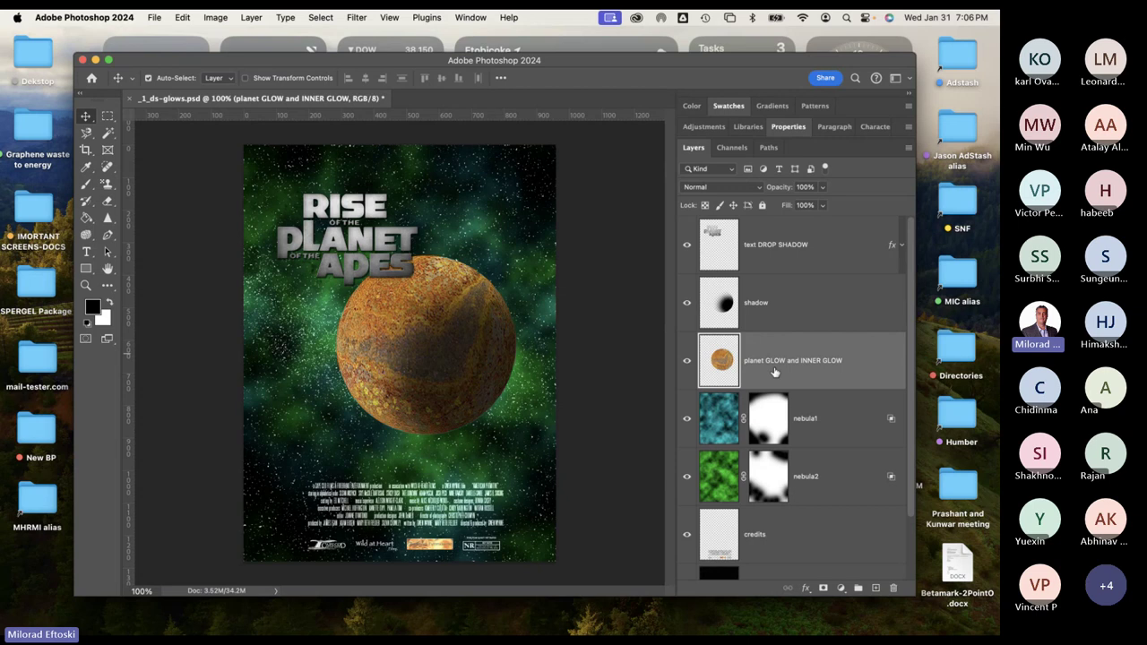
Open Layer Style for the planet GLOW and INNER GLOW layer and move it off the poster.
{"action": "left_click", "coordinate": [806, 591]}
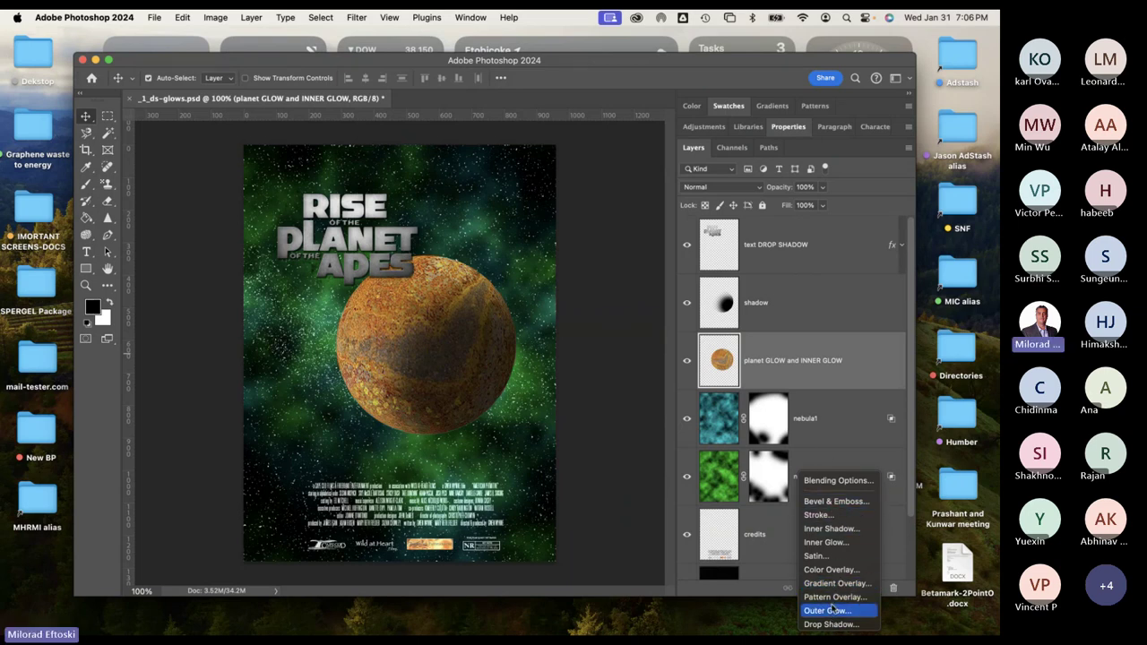
{"action": "left_click", "coordinate": [768, 535]}
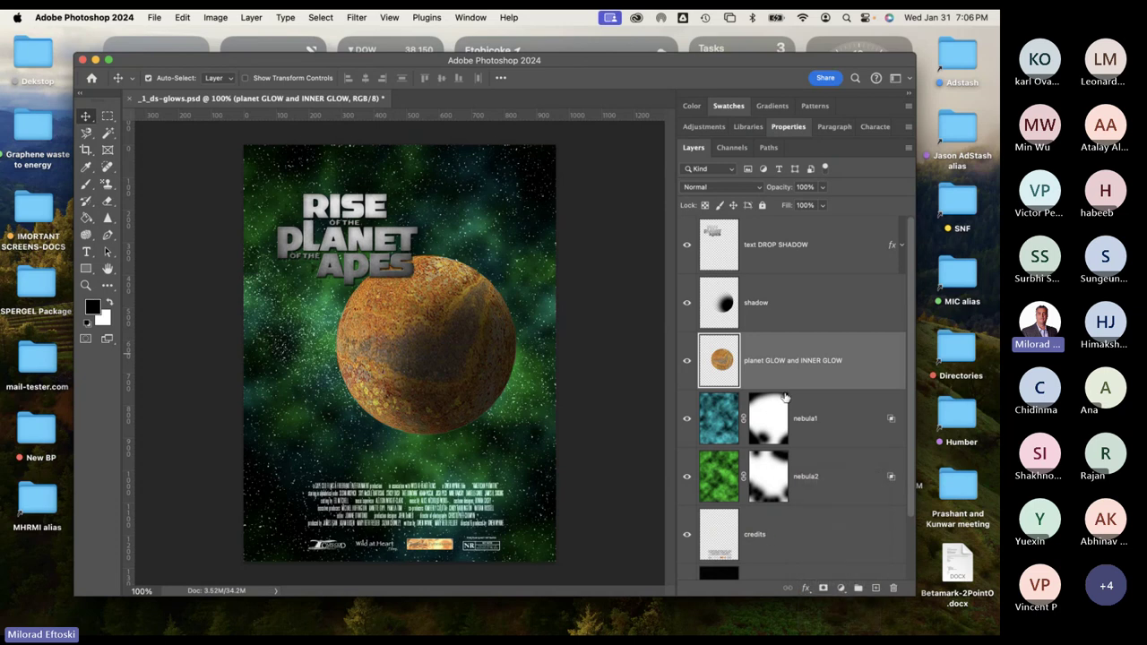
{"action": "double_click", "coordinate": [865, 365]}
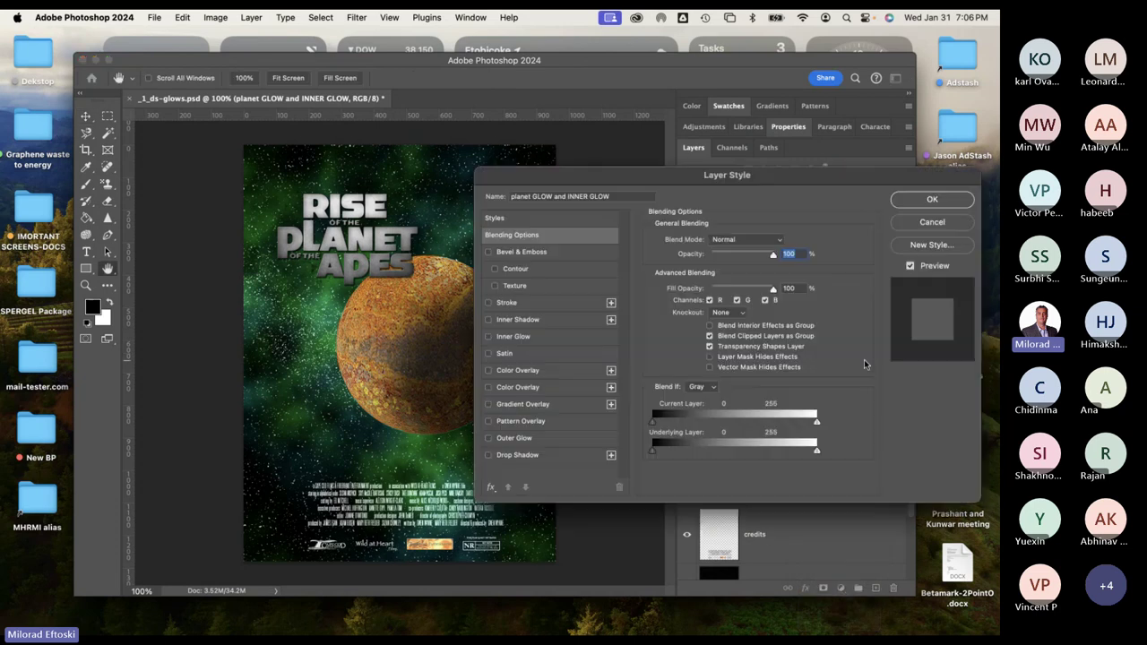
{"action": "left_click_drag", "start_coordinate": [584, 176], "coordinate": [677, 110]}
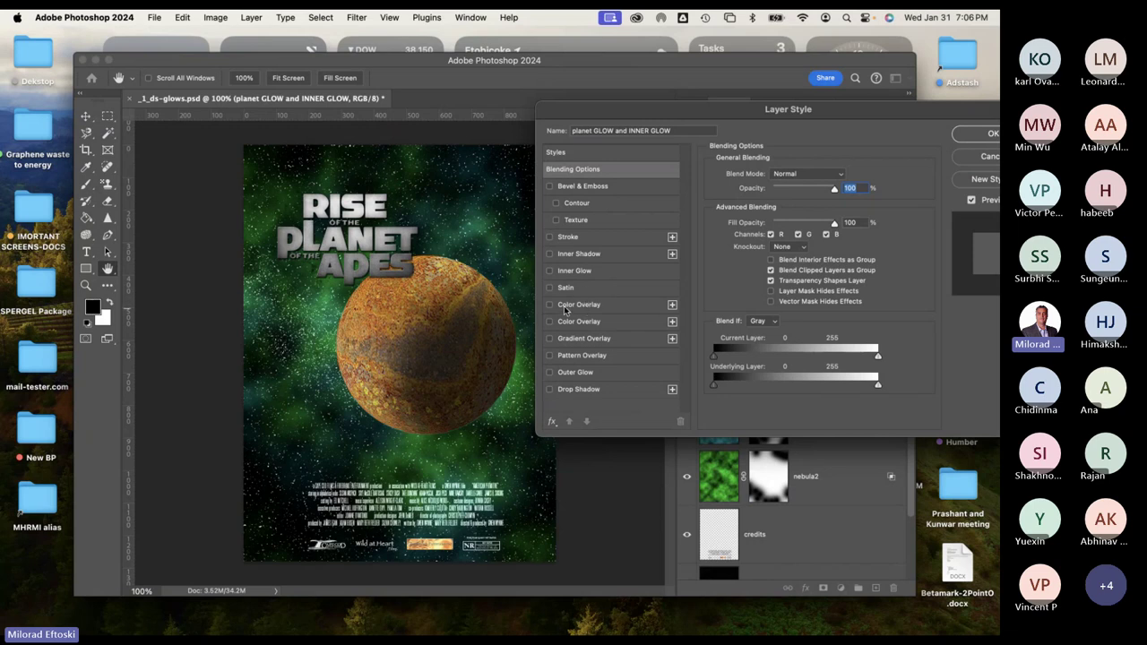
Try Inner Shadow on the planet, turn it back off, and return to Inner Glow settings.
{"action": "left_click", "coordinate": [572, 272]}
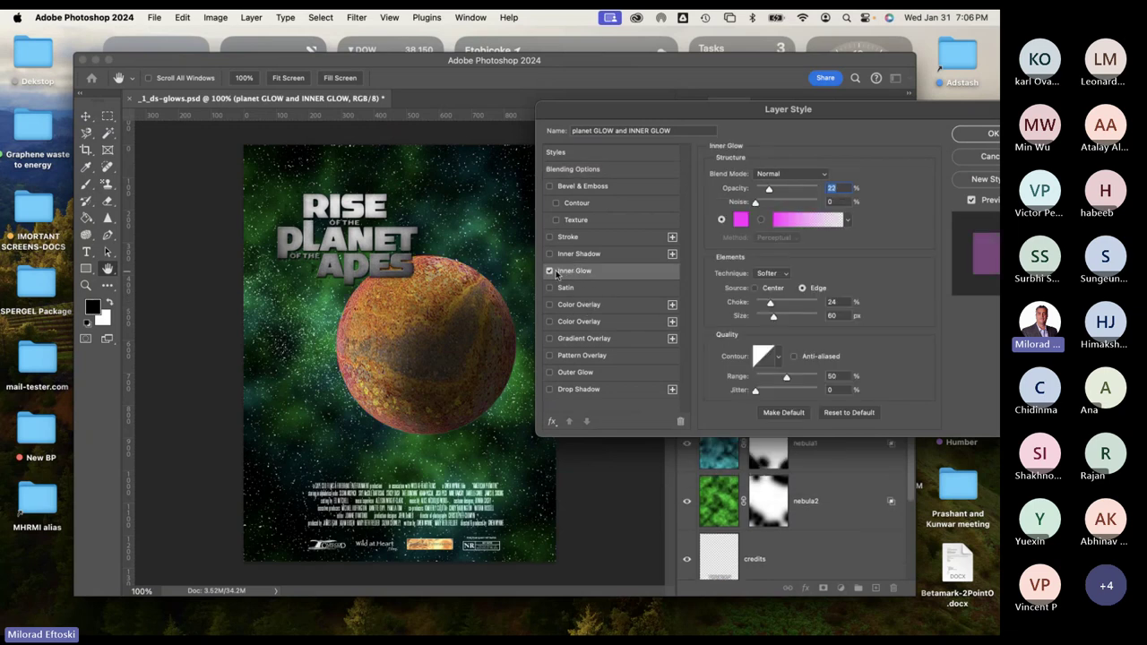
{"action": "left_click", "coordinate": [551, 271]}
{"action": "left_click", "coordinate": [574, 254]}
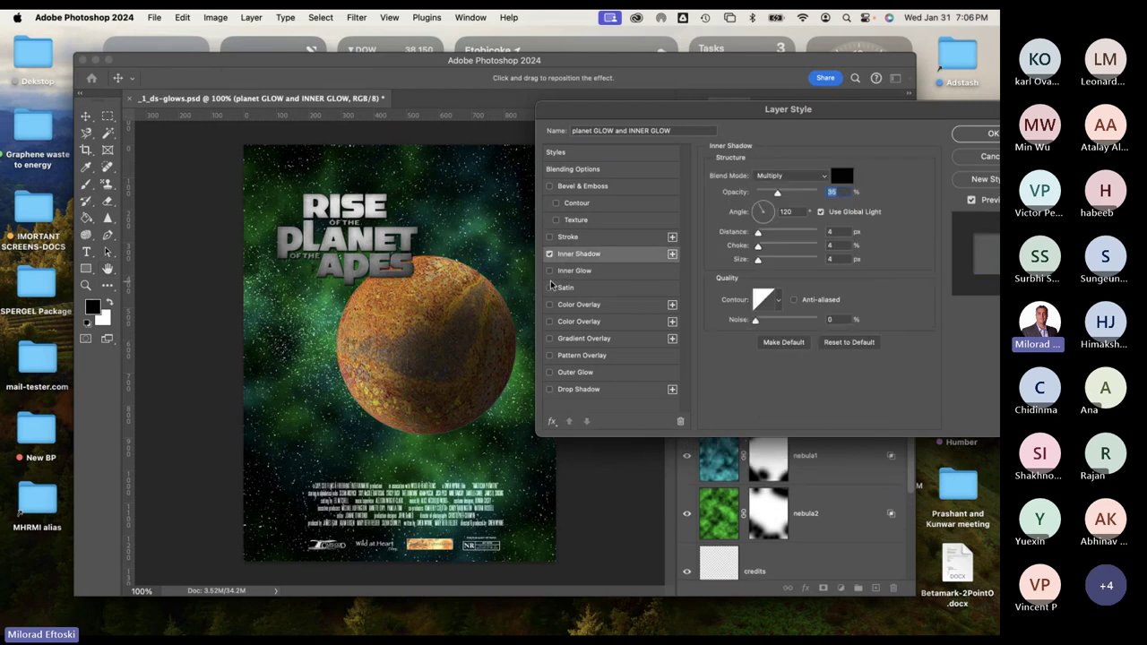
{"action": "left_click", "coordinate": [550, 271]}
{"action": "left_click", "coordinate": [550, 253]}
{"action": "left_click", "coordinate": [587, 272]}
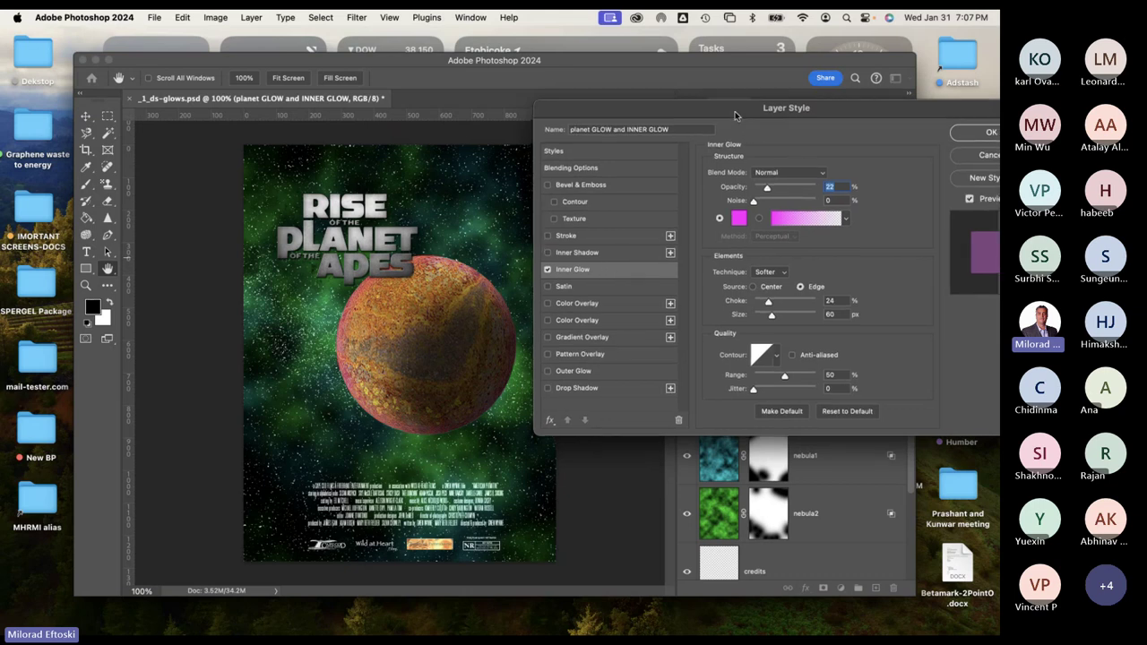
{"action": "mouse_move", "coordinate": [744, 115]}
{"action": "left_mouse_down"}
{"action": "mouse_move", "coordinate": [711, 117]}
{"action": "mouse_move", "coordinate": [752, 114]}
{"action": "left_mouse_up"}
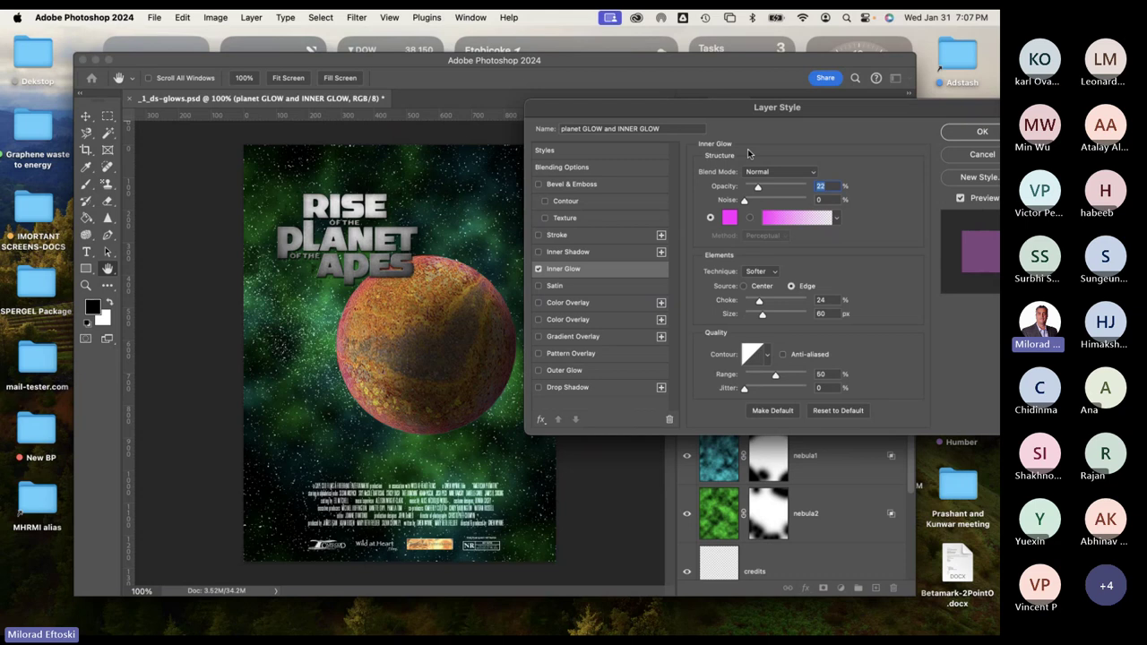
Change the planet's Inner Glow colour to bright green #2afc00.
{"action": "left_click", "coordinate": [728, 220]}
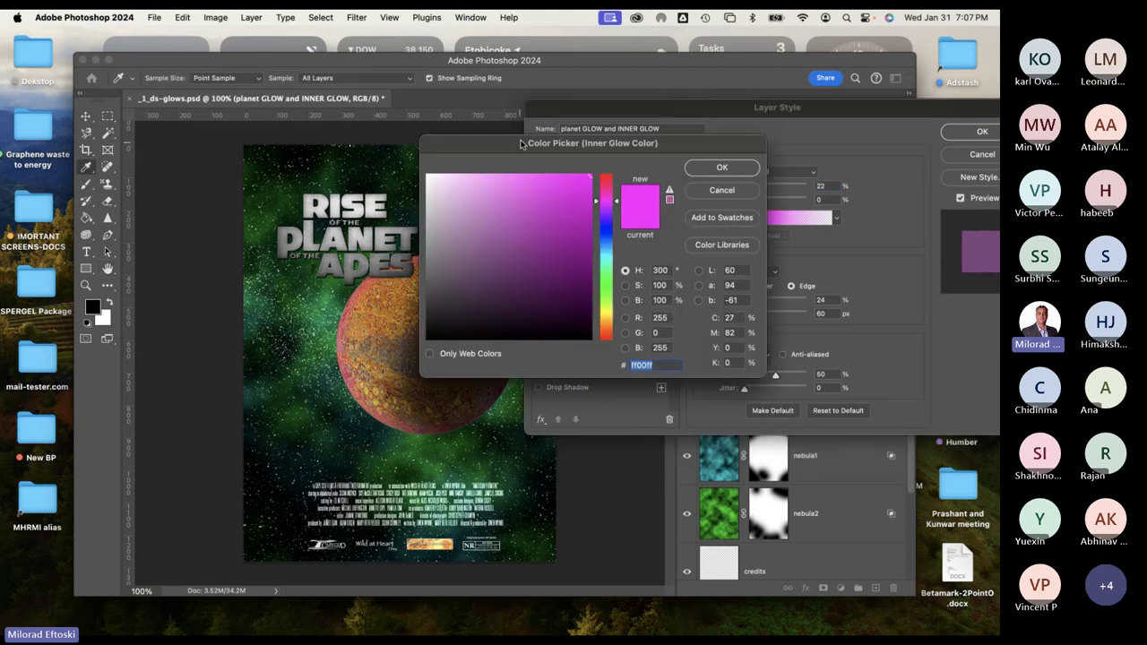
{"action": "left_click_drag", "start_coordinate": [521, 144], "coordinate": [561, 136]}
{"action": "left_click", "coordinate": [646, 287]}
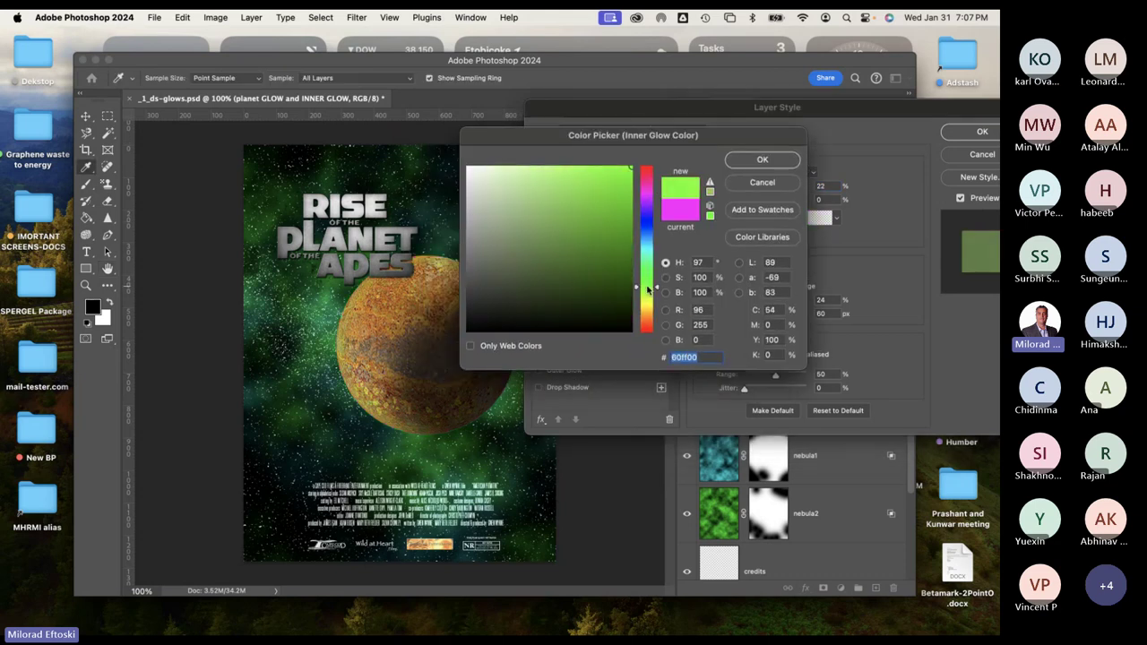
{"action": "left_click_drag", "start_coordinate": [647, 287], "coordinate": [647, 280]}
{"action": "left_click", "coordinate": [623, 192]}
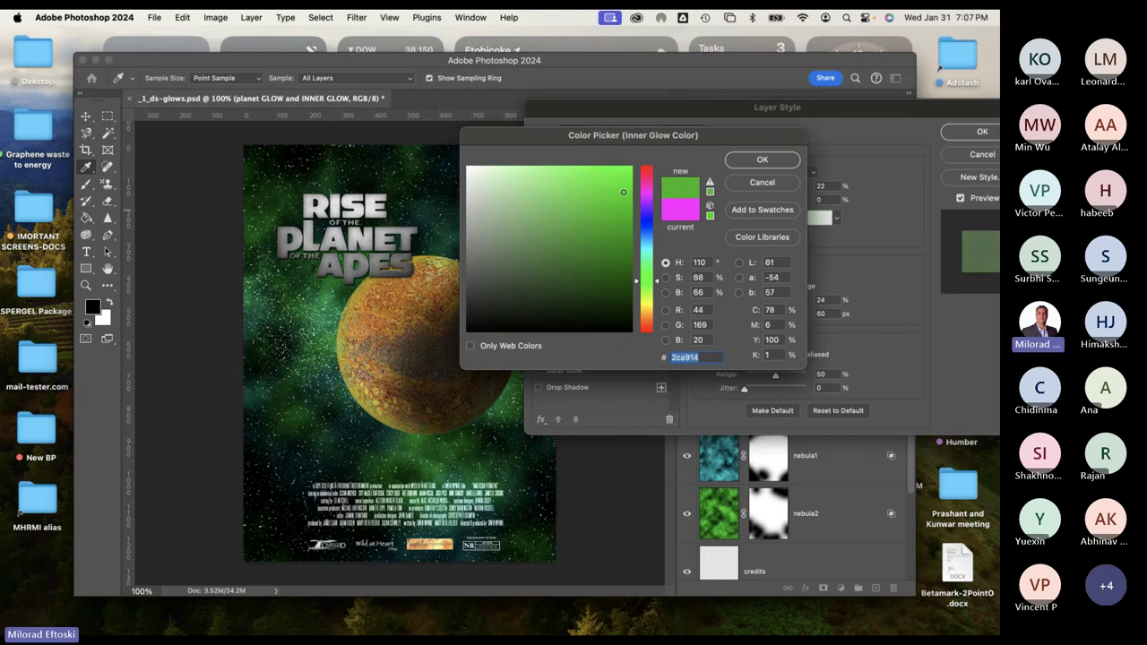
{"action": "left_click_drag", "start_coordinate": [623, 192], "coordinate": [631, 168]}
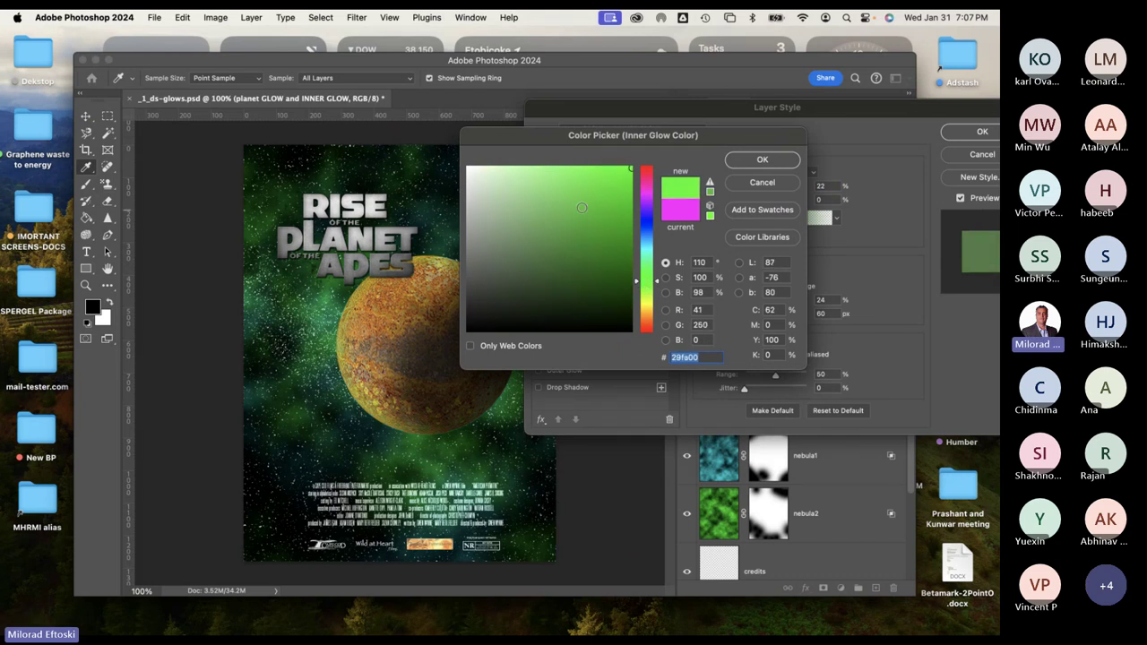
{"action": "left_click", "coordinate": [762, 162]}
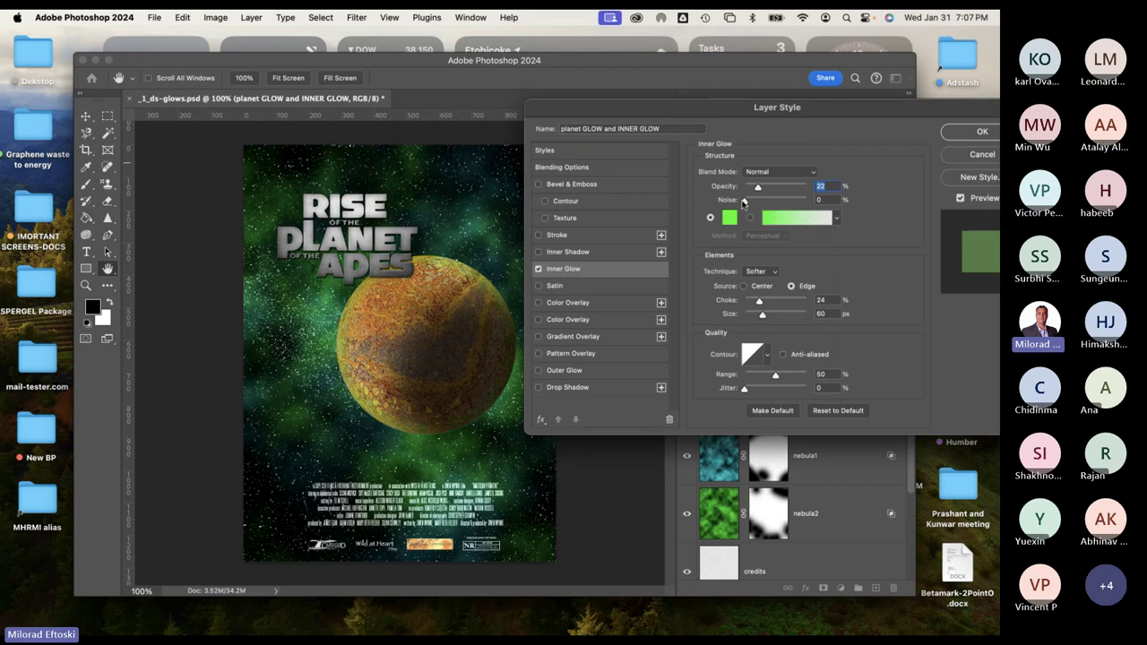
Set the green Inner Glow to 23% opacity, 21% choke and 158 px size.
{"action": "mouse_move", "coordinate": [759, 300]}
{"action": "left_mouse_down"}
{"action": "mouse_move", "coordinate": [787, 303]}
{"action": "mouse_move", "coordinate": [753, 301]}
{"action": "mouse_move", "coordinate": [792, 318]}
{"action": "mouse_move", "coordinate": [759, 315]}
{"action": "left_mouse_up"}
{"action": "left_click", "coordinate": [745, 200]}
{"action": "left_click_drag", "start_coordinate": [667, 112], "coordinate": [668, 108]}
{"action": "mouse_move", "coordinate": [759, 182]}
{"action": "left_mouse_down"}
{"action": "mouse_move", "coordinate": [809, 184]}
{"action": "mouse_move", "coordinate": [760, 184]}
{"action": "left_mouse_up"}
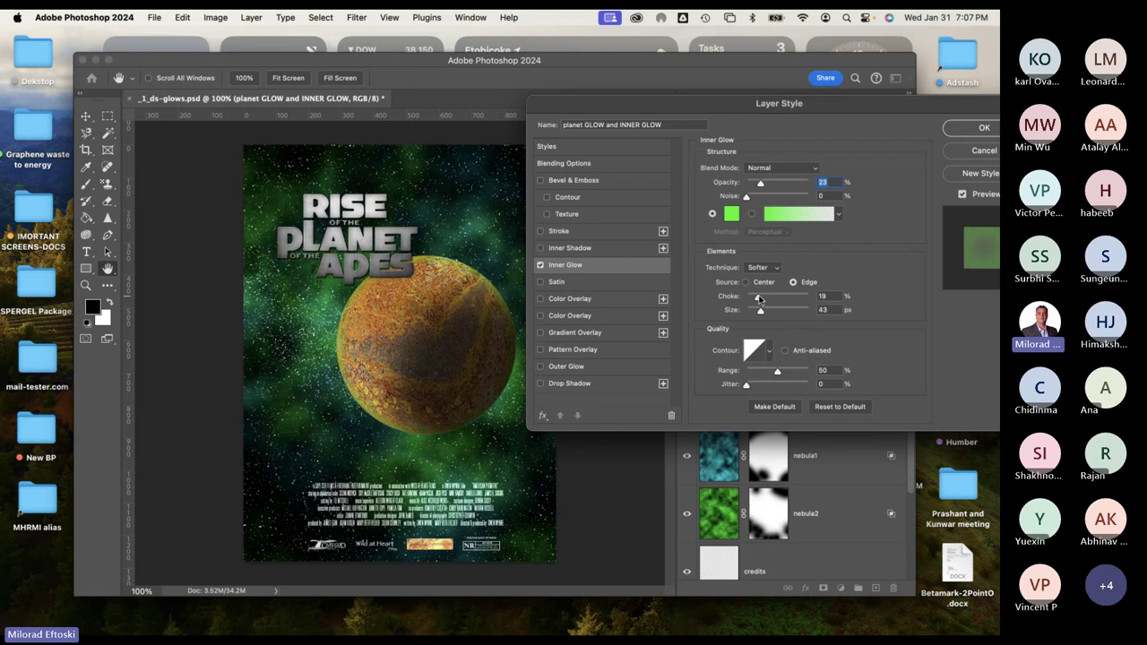
{"action": "left_click_drag", "start_coordinate": [754, 298], "coordinate": [786, 313]}
{"action": "mouse_move", "coordinate": [637, 109]}
{"action": "left_mouse_down"}
{"action": "mouse_move", "coordinate": [677, 112]}
{"action": "mouse_move", "coordinate": [631, 109]}
{"action": "left_mouse_up"}
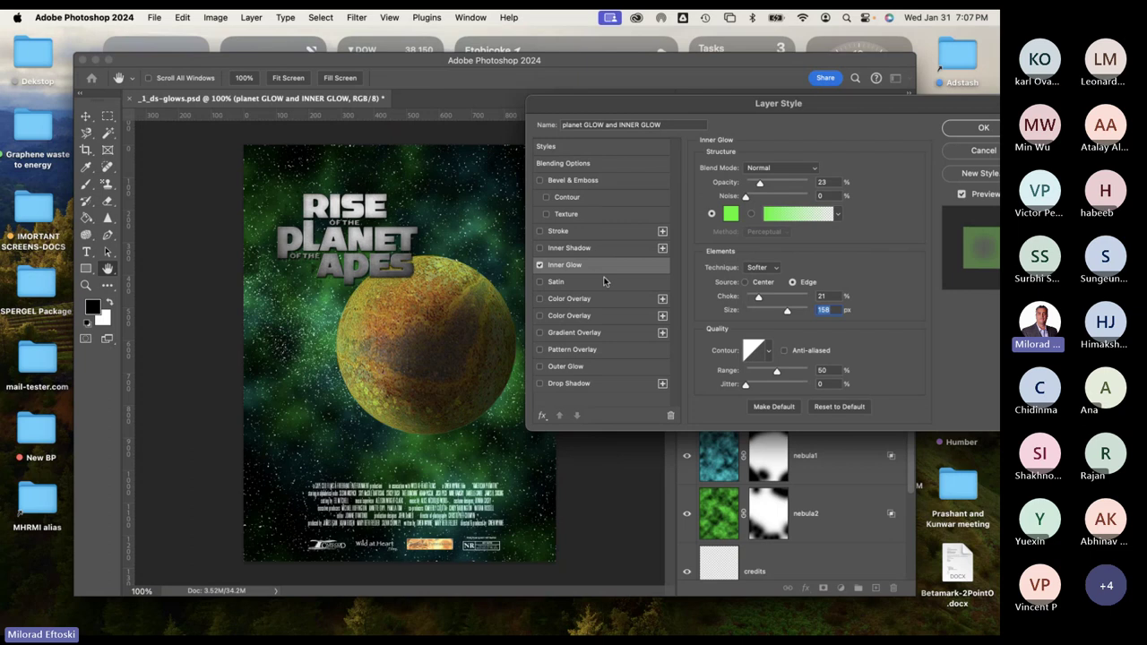
Add a pale pink (#ff98f4) Outer Glow to the planet with 13% spread and 103 px size.
{"action": "left_click", "coordinate": [602, 367]}
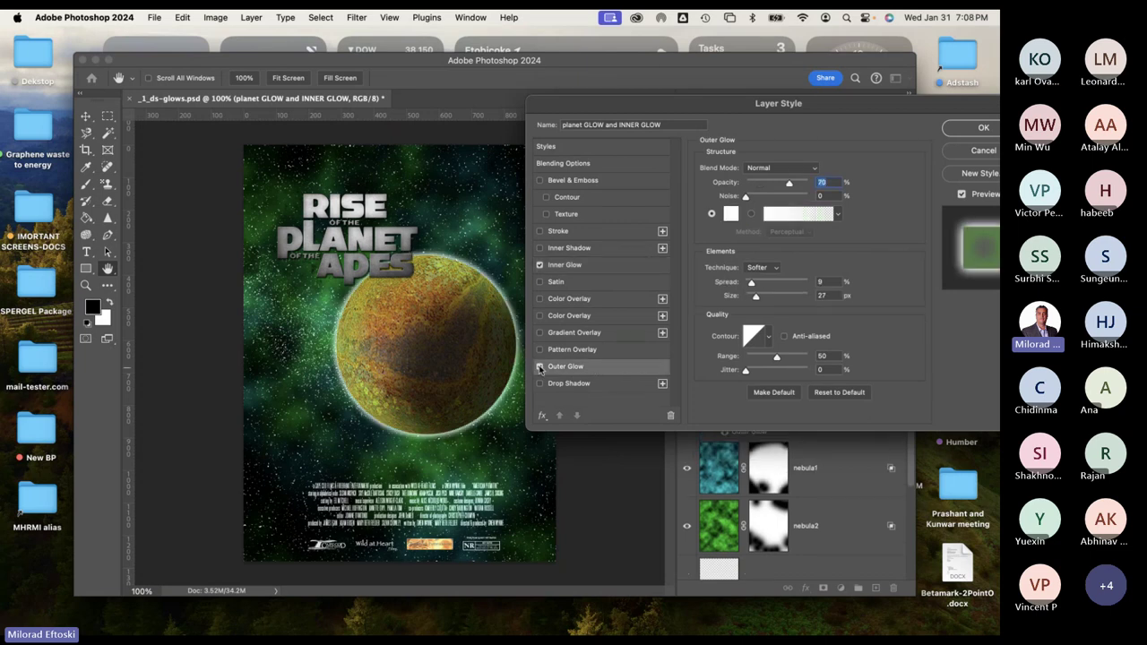
{"action": "left_click", "coordinate": [730, 214]}
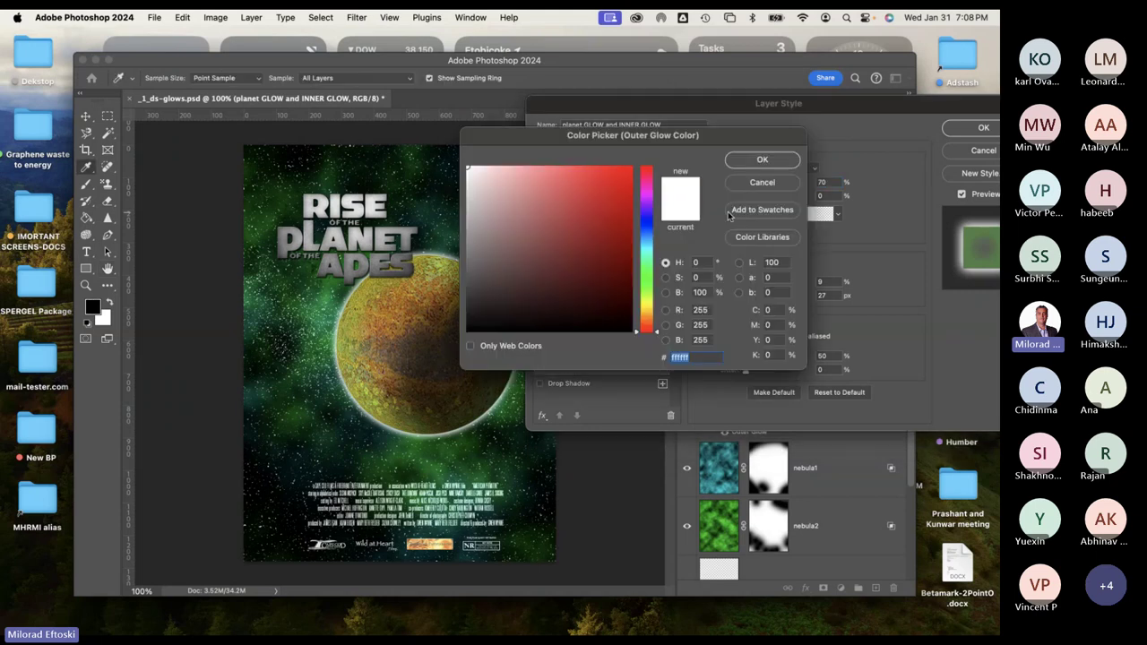
{"action": "left_click", "coordinate": [647, 306]}
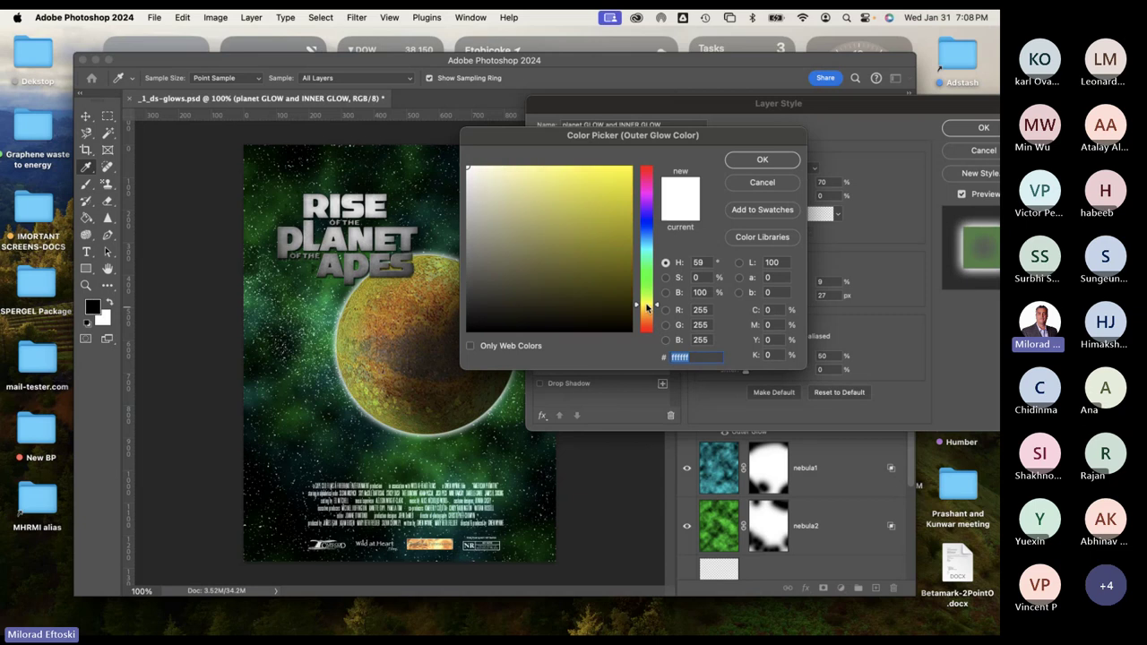
{"action": "left_click_drag", "start_coordinate": [599, 194], "coordinate": [638, 161]}
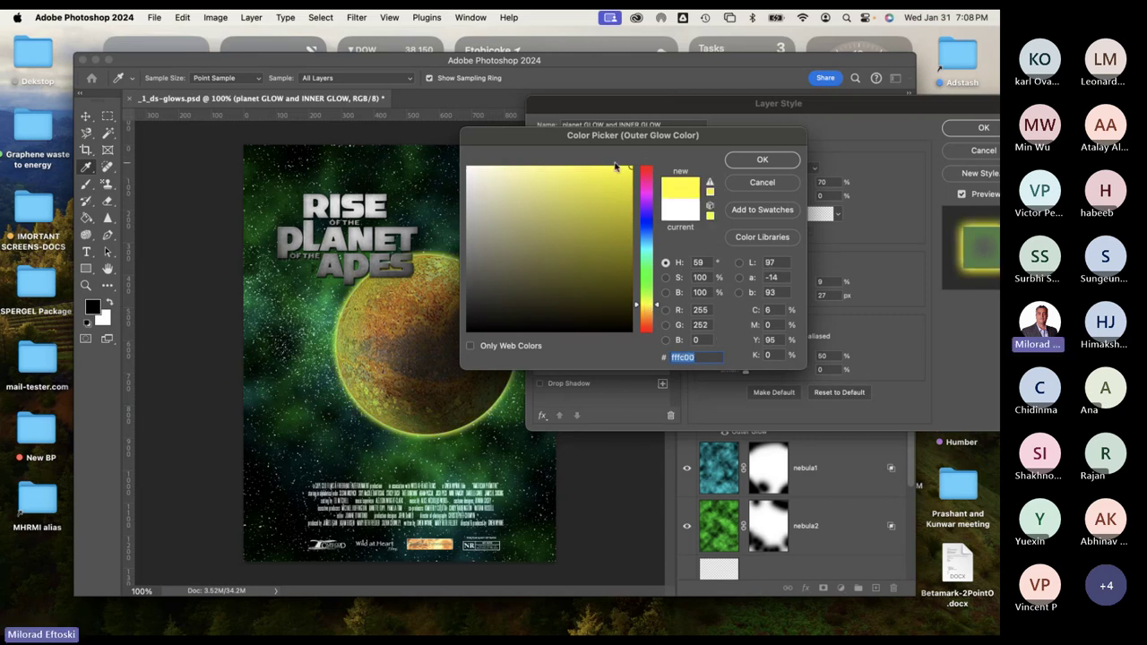
{"action": "left_click", "coordinate": [646, 278]}
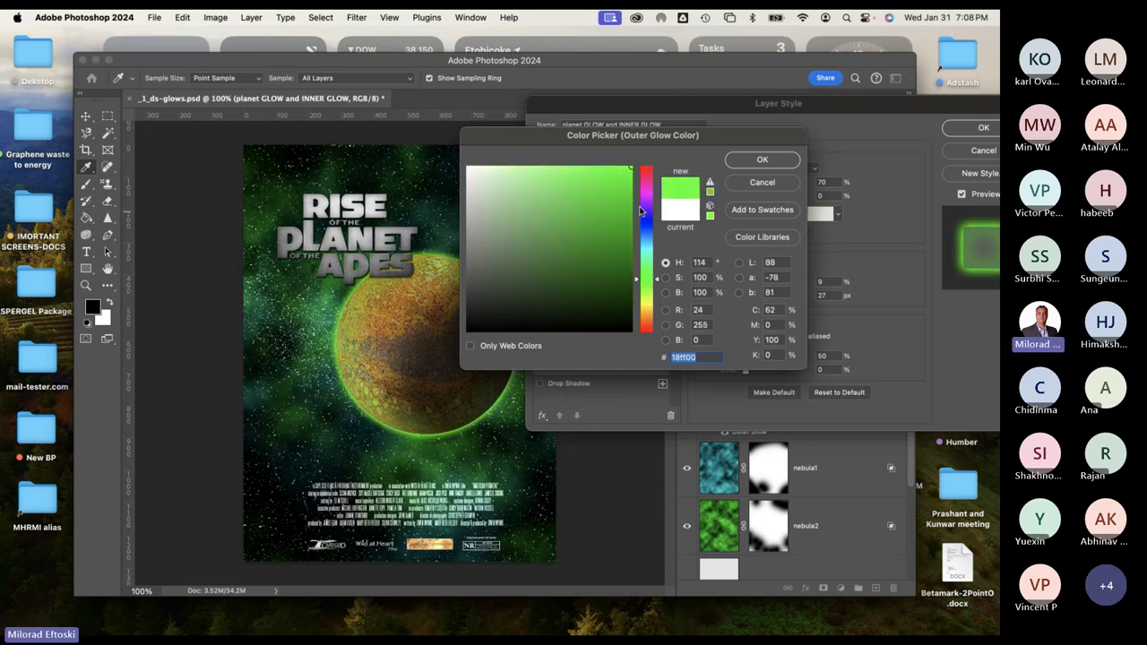
{"action": "left_click", "coordinate": [645, 191]}
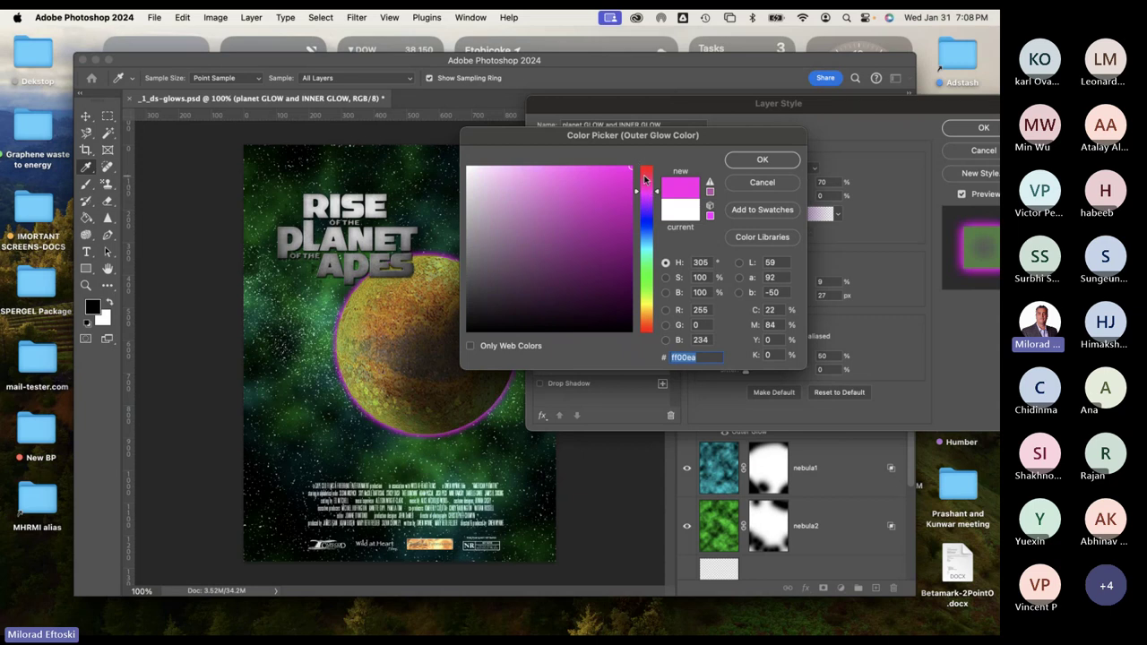
{"action": "left_click", "coordinate": [560, 166]}
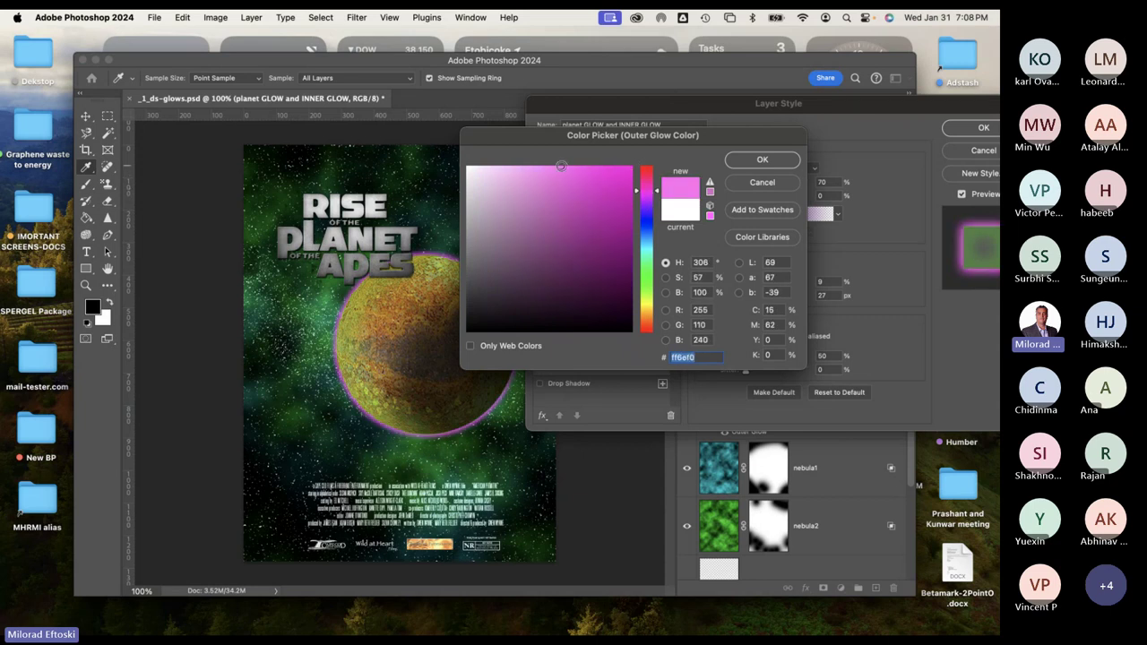
{"action": "left_click", "coordinate": [527, 164]}
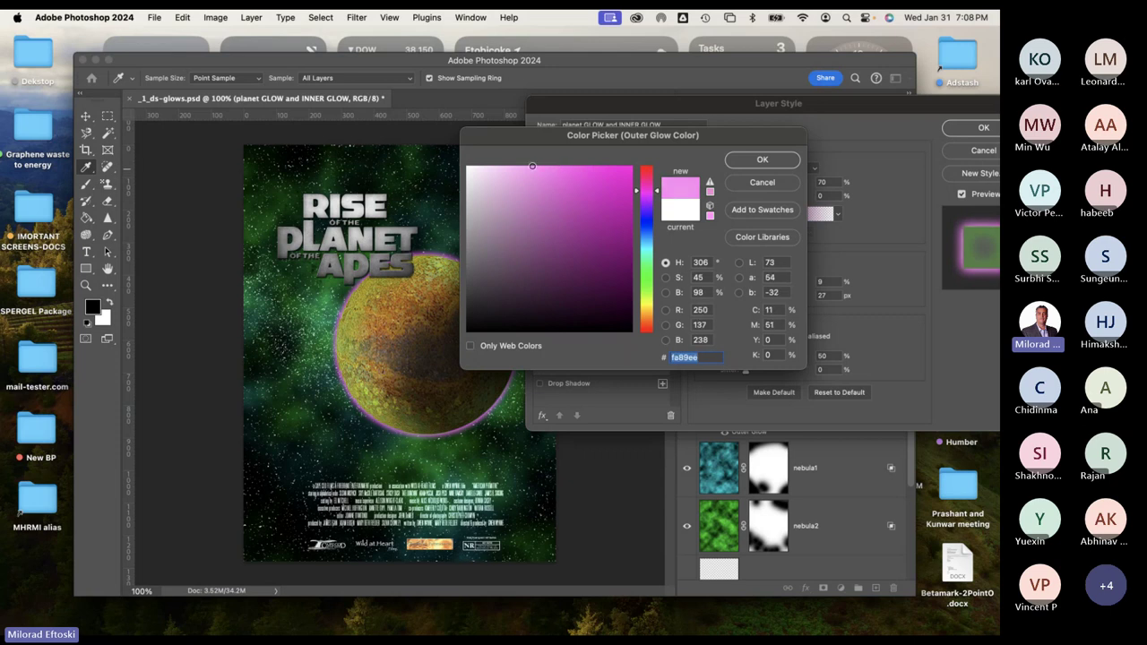
{"action": "left_click", "coordinate": [761, 160]}
{"action": "left_click_drag", "start_coordinate": [752, 285], "coordinate": [777, 297]}
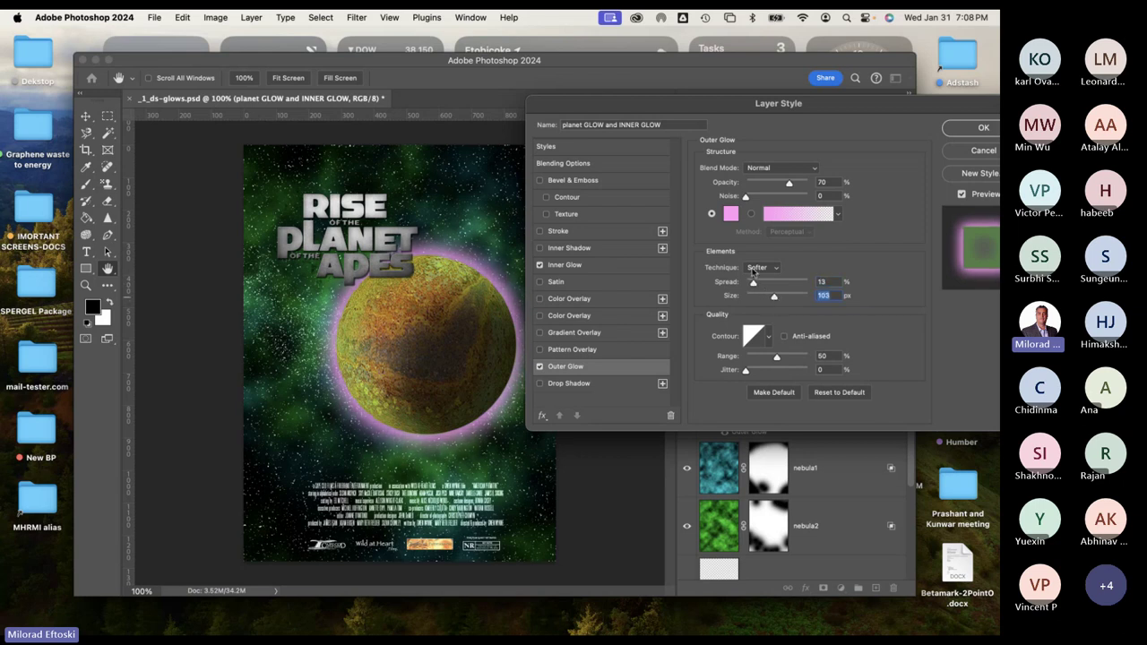
Set the Outer Glow to 55% opacity, trying Multiply before keeping Normal blending.
{"action": "left_click_drag", "start_coordinate": [785, 186], "coordinate": [780, 184]}
{"action": "left_click_drag", "start_coordinate": [670, 106], "coordinate": [707, 104]}
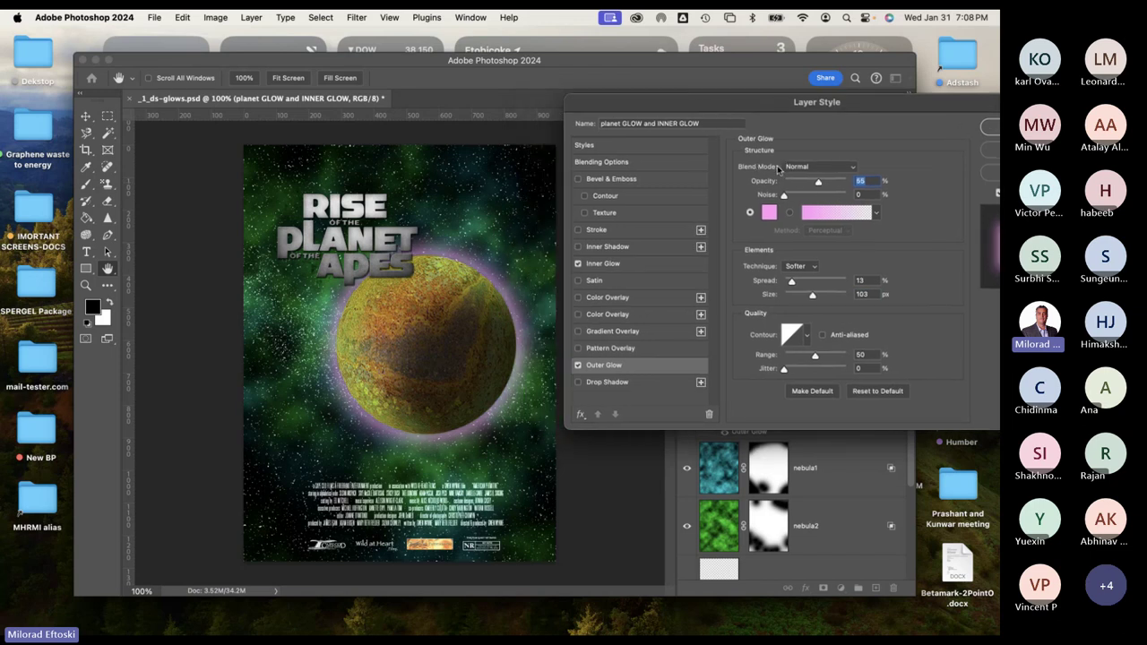
{"action": "left_click", "coordinate": [807, 168]}
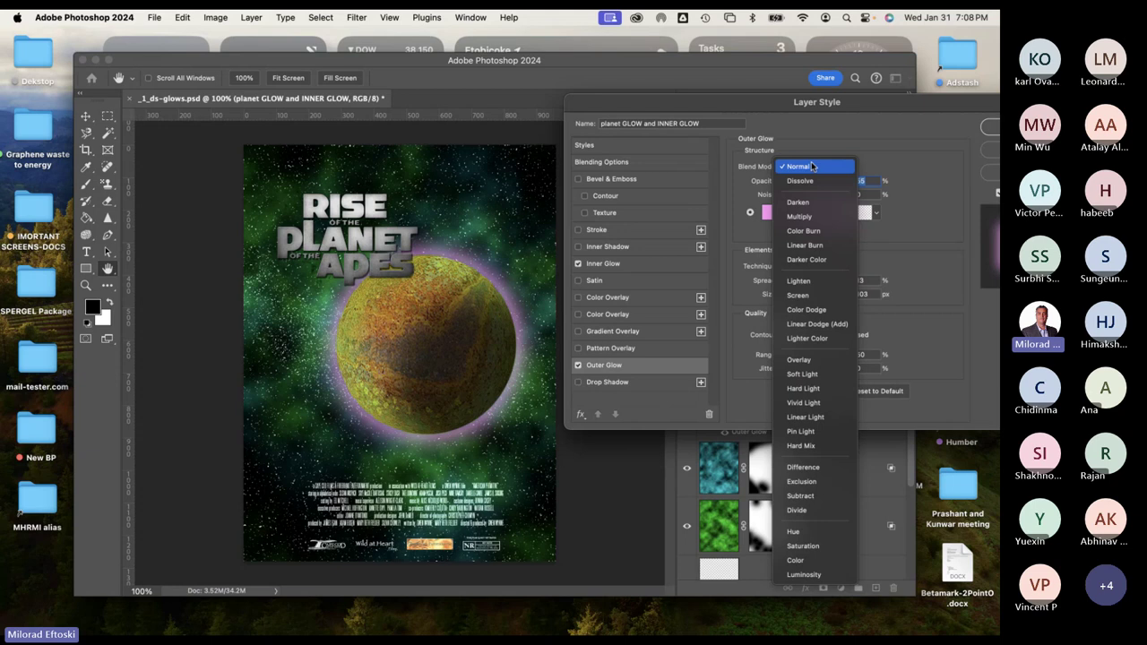
{"action": "left_click", "coordinate": [799, 216]}
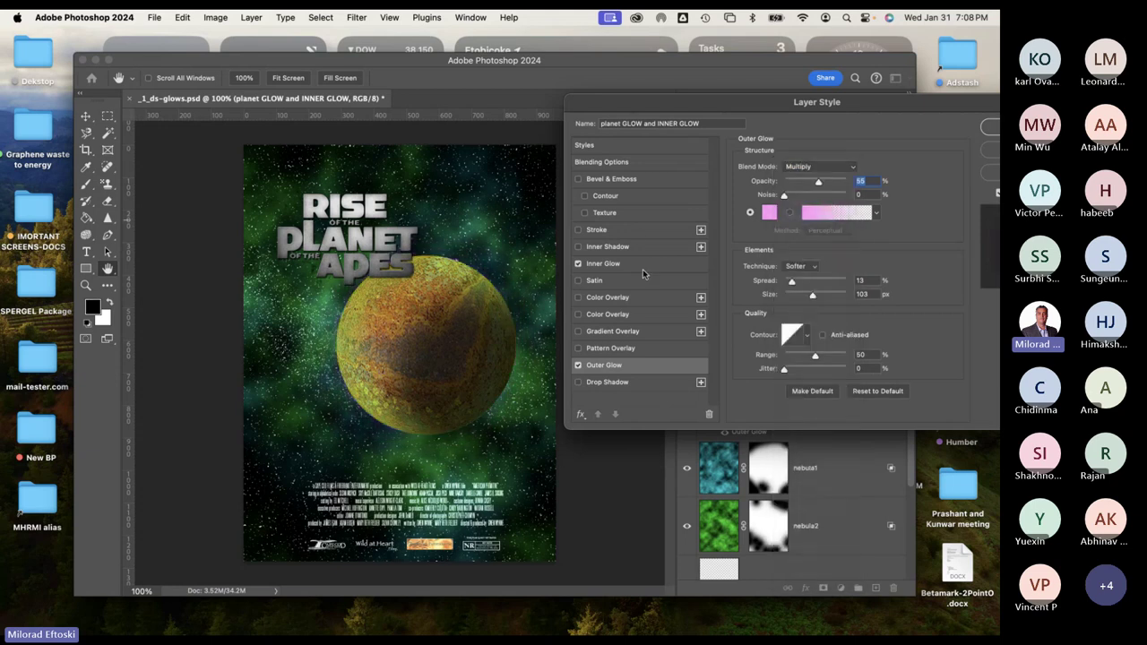
{"action": "left_click", "coordinate": [809, 169]}
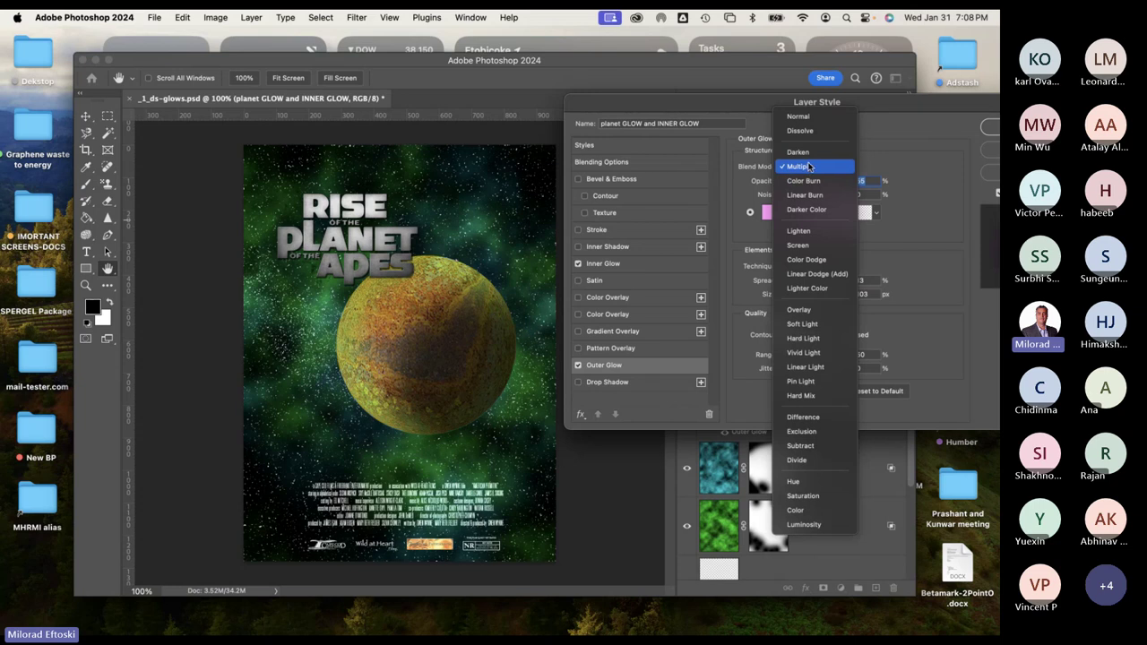
{"action": "left_click", "coordinate": [798, 116]}
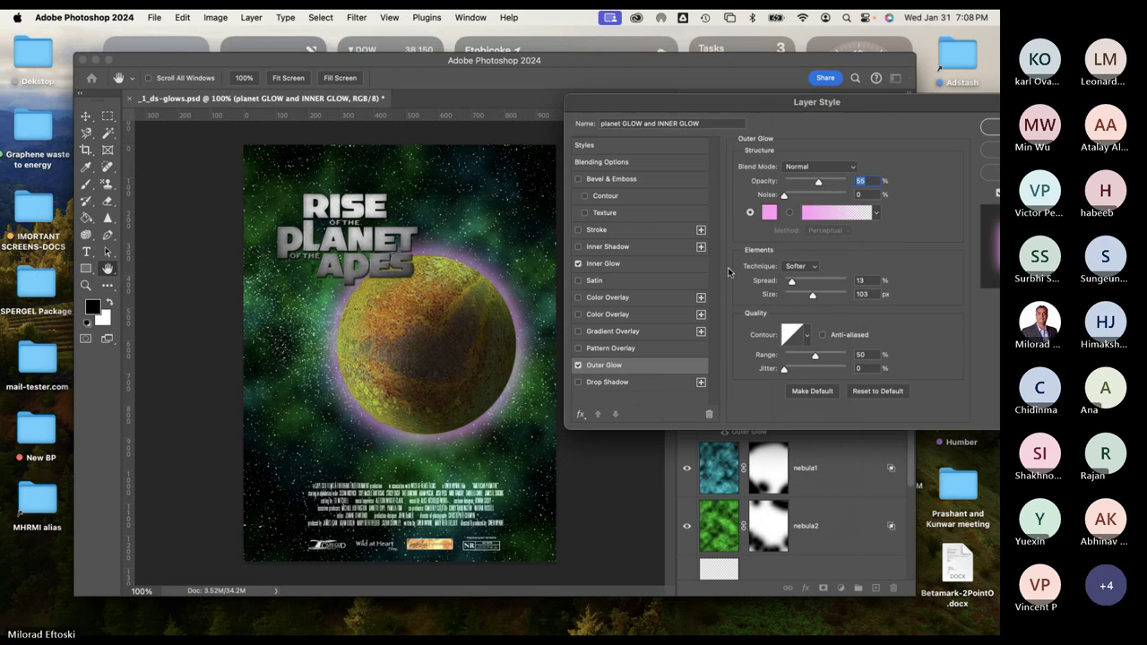
Change the Outer Glow to vivid magenta #f41fdd and apply both glow effects to the planet.
{"action": "left_click", "coordinate": [769, 213]}
{"action": "left_click", "coordinate": [572, 171]}
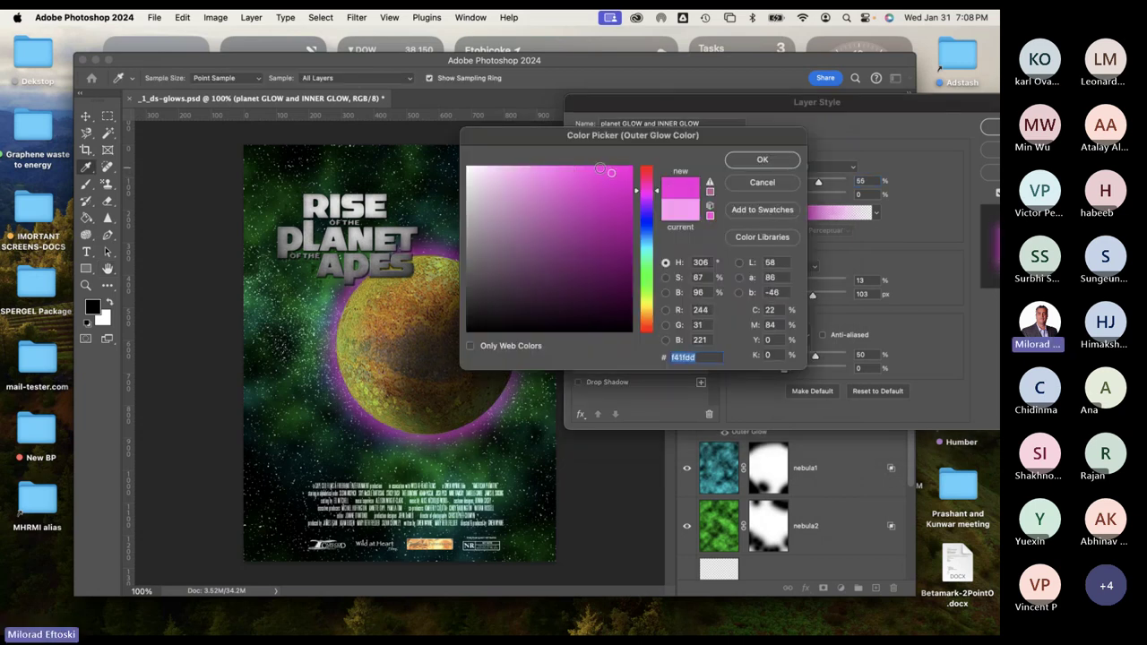
{"action": "left_click", "coordinate": [730, 158]}
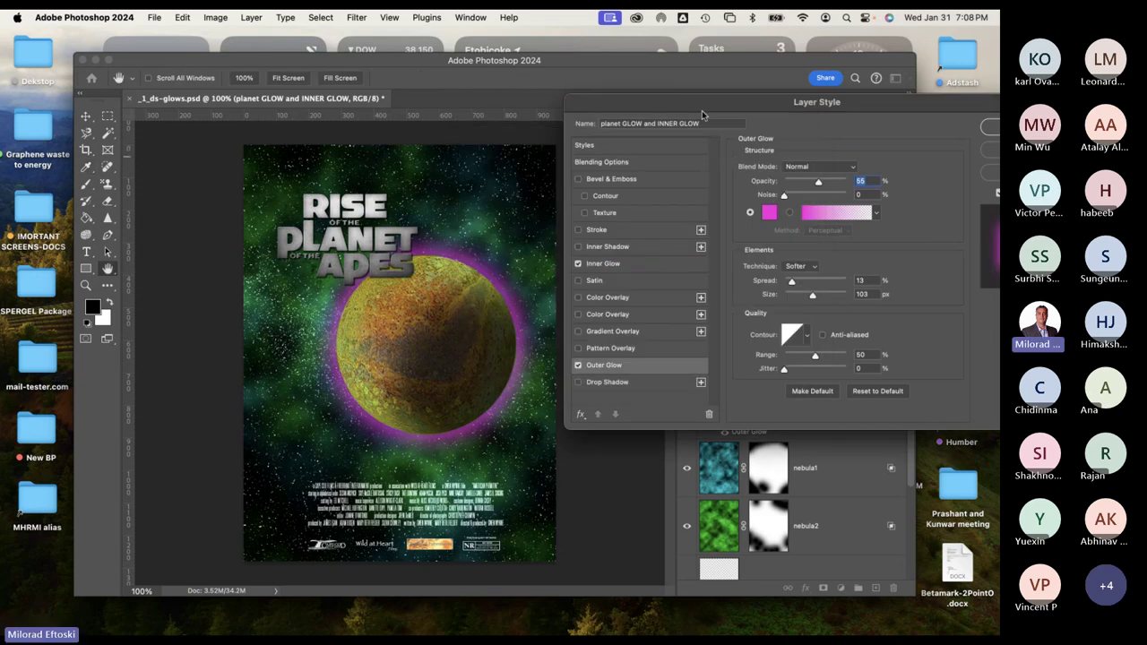
{"action": "left_click_drag", "start_coordinate": [695, 109], "coordinate": [581, 103]}
{"action": "left_click", "coordinate": [907, 121]}
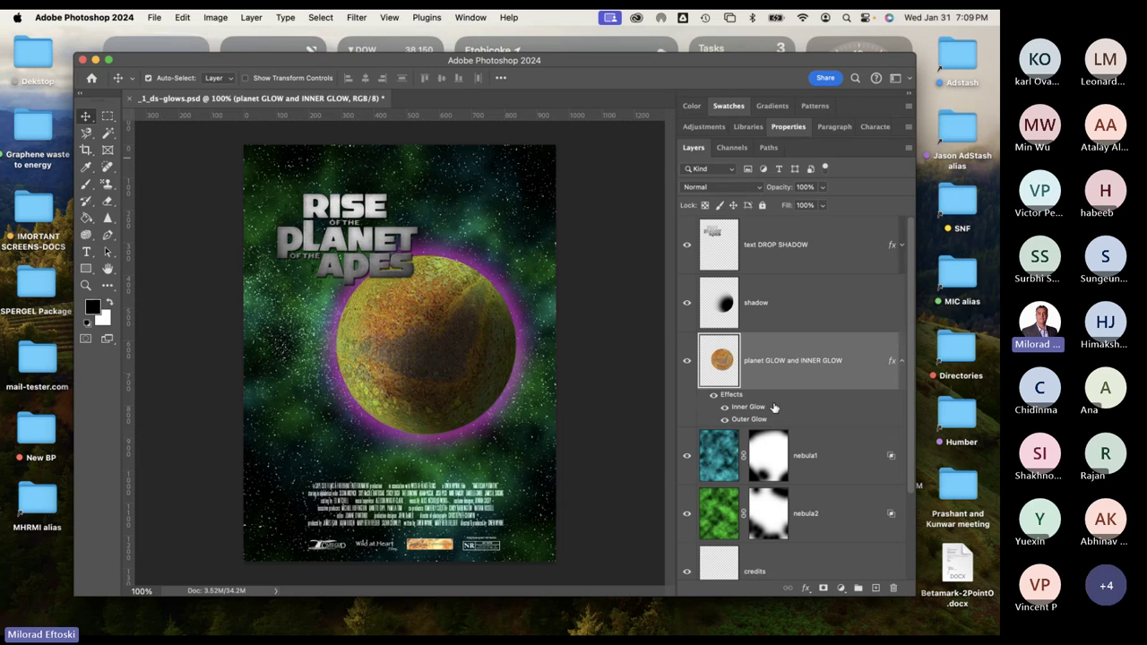
Select the shadow layer and expand the effects on the DROP SHADOW text and planet glow layers.
{"action": "left_click", "coordinate": [901, 361]}
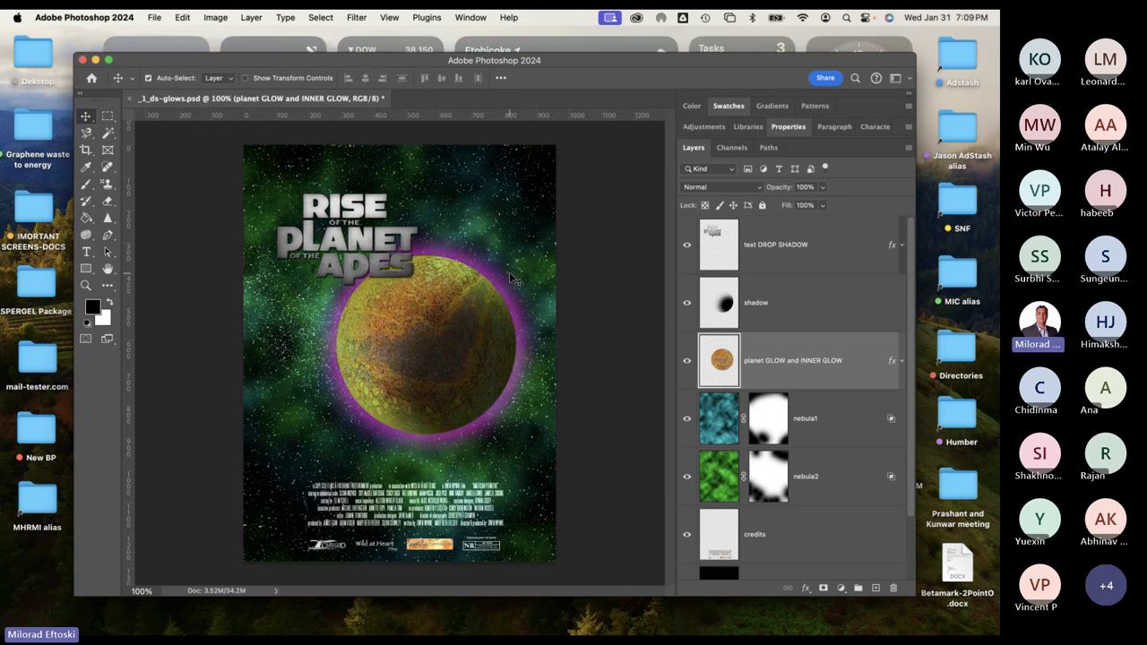
{"action": "left_click", "coordinate": [801, 309]}
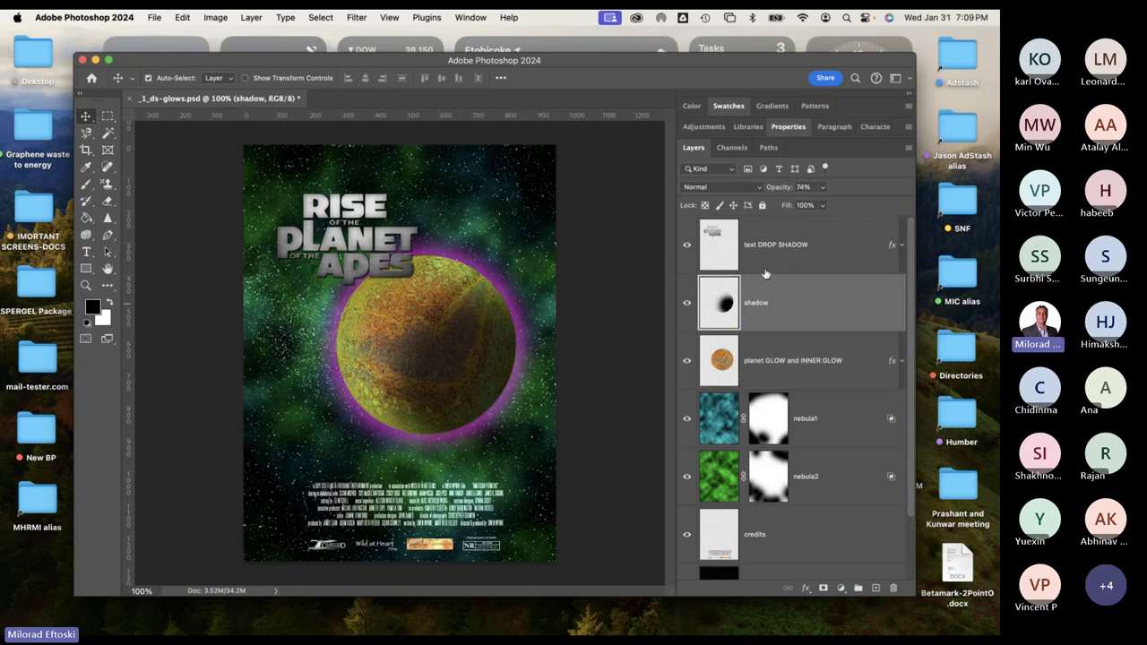
{"action": "left_click", "coordinate": [900, 247]}
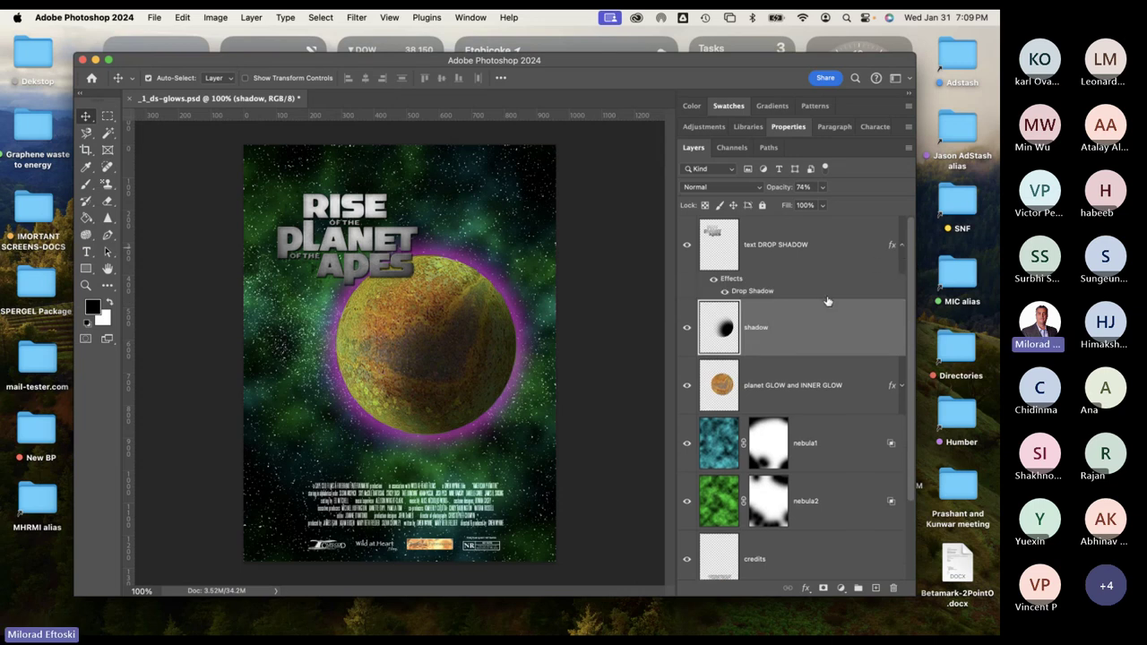
{"action": "left_click", "coordinate": [902, 385]}
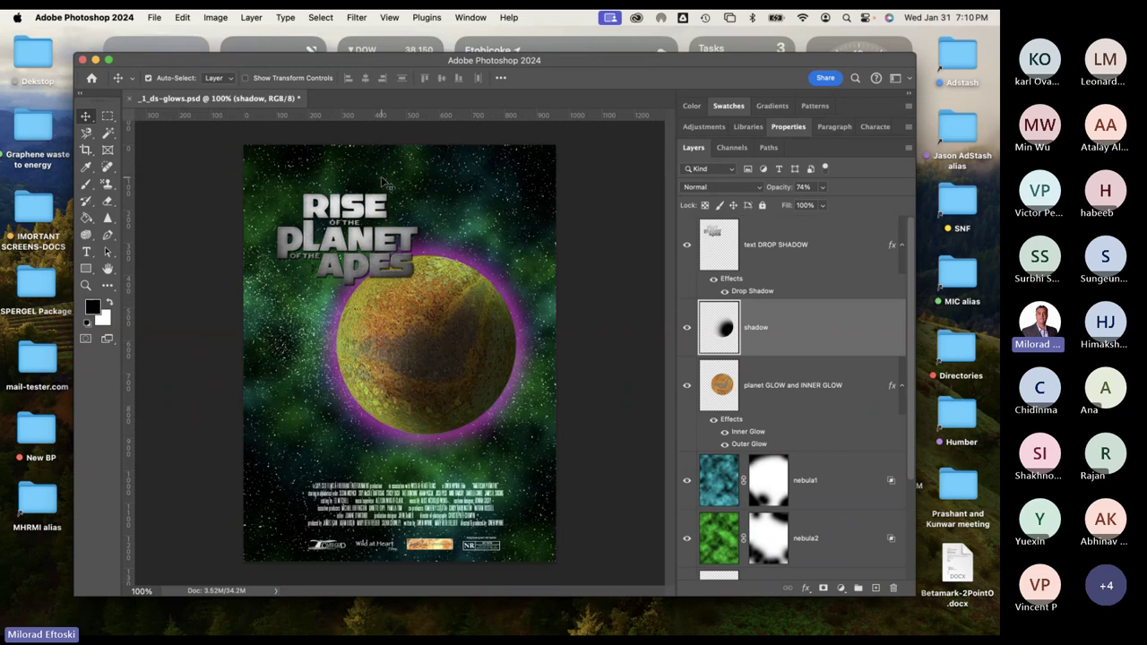
Close the poster without saving and hide Photoshop.
{"action": "left_click", "coordinate": [131, 99]}
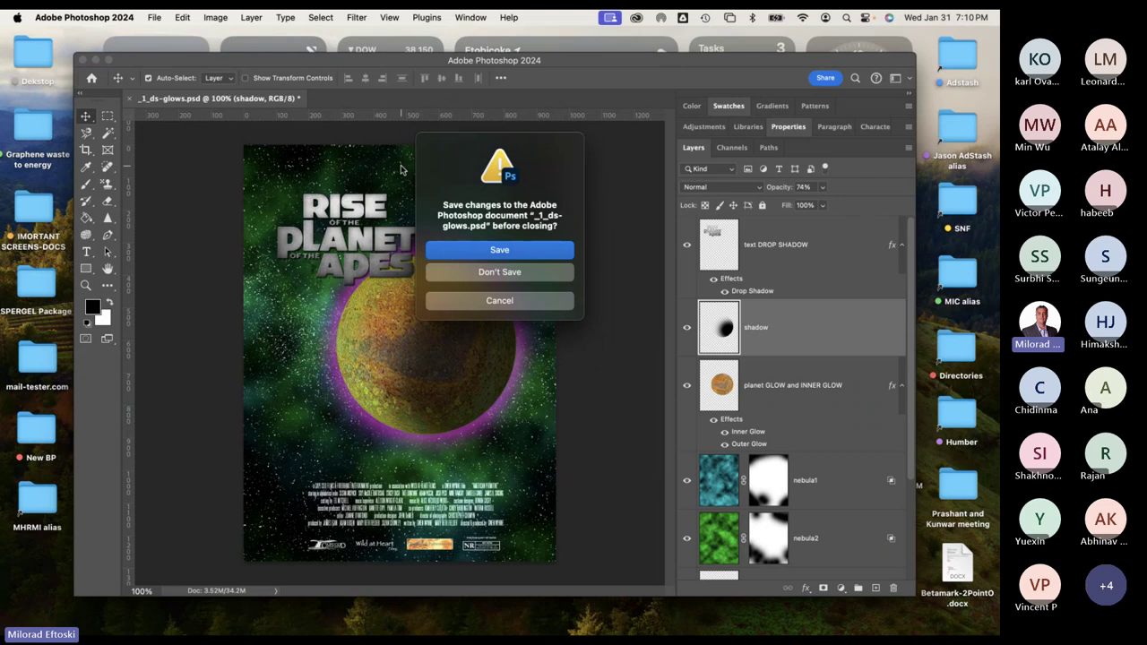
{"action": "left_click", "coordinate": [536, 274]}
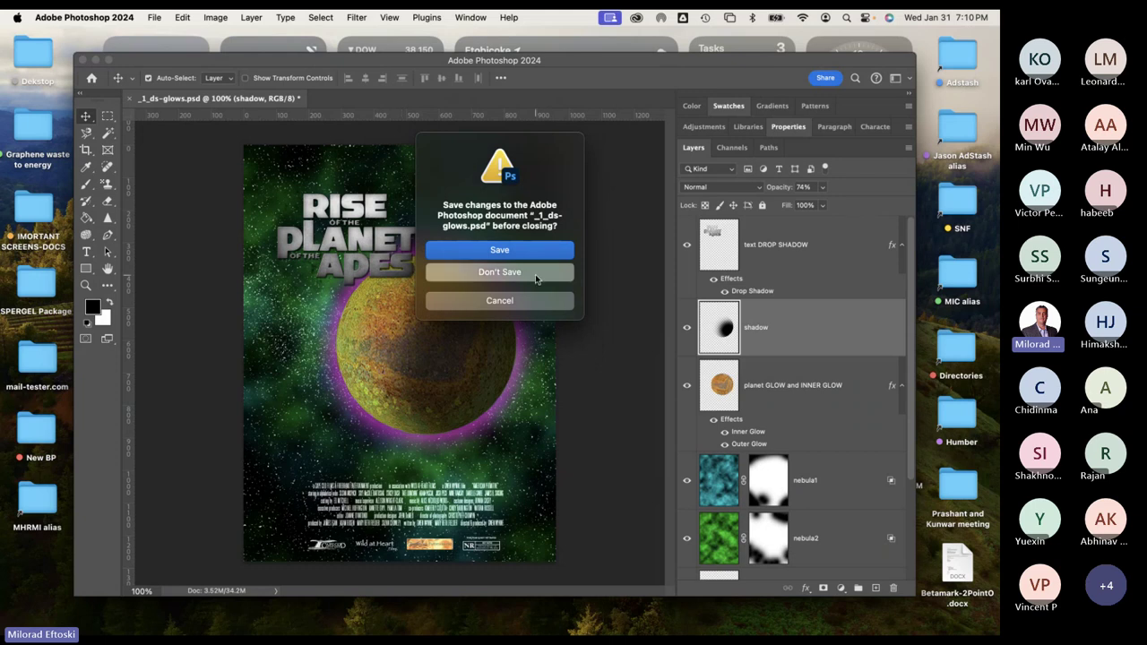
{"action": "left_click", "coordinate": [95, 60]}
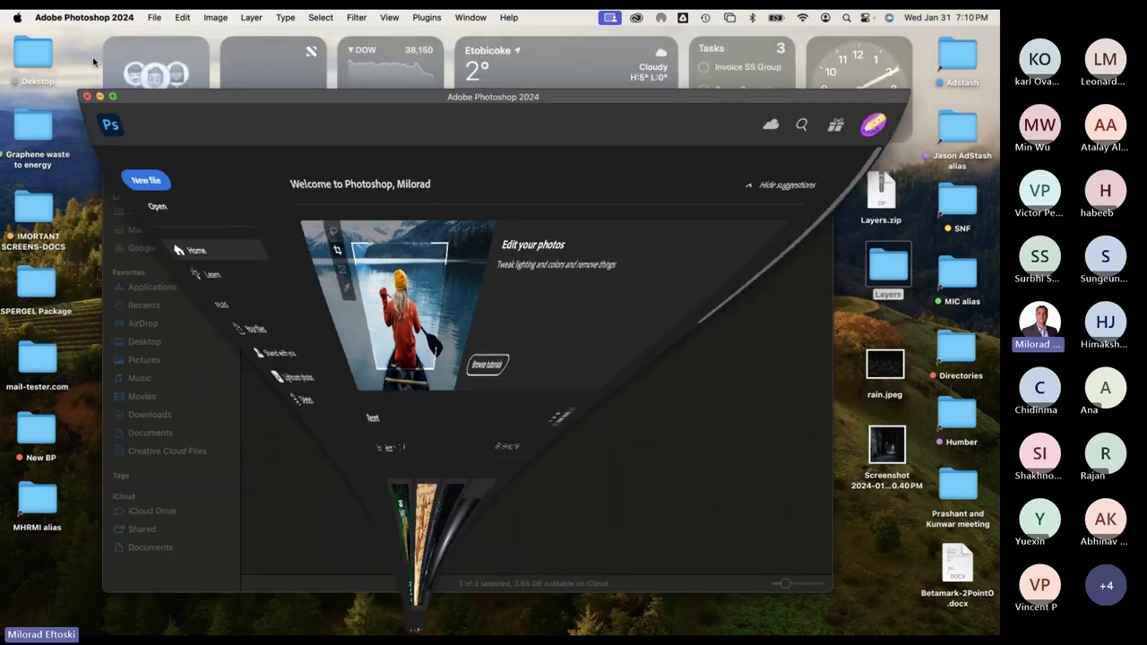
In the L4-effects folder, Quick Look the cc-layer-effects.pdf handout and _2_ds-bevel.psd.
{"action": "left_click", "coordinate": [552, 375]}
{"action": "mouse_move", "coordinate": [397, 190]}
{"action": "left_mouse_down"}
{"action": "mouse_move", "coordinate": [428, 186]}
{"action": "mouse_move", "coordinate": [410, 190]}
{"action": "left_mouse_up"}
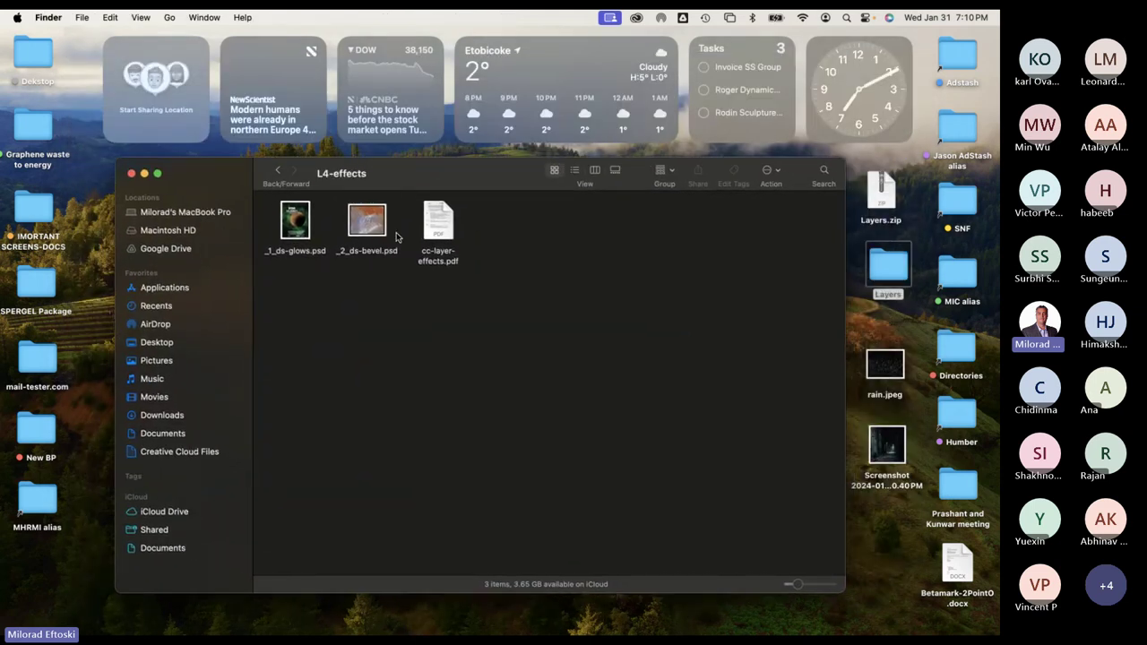
{"action": "left_click", "coordinate": [437, 224]}
{"action": "key", "text": "space"}
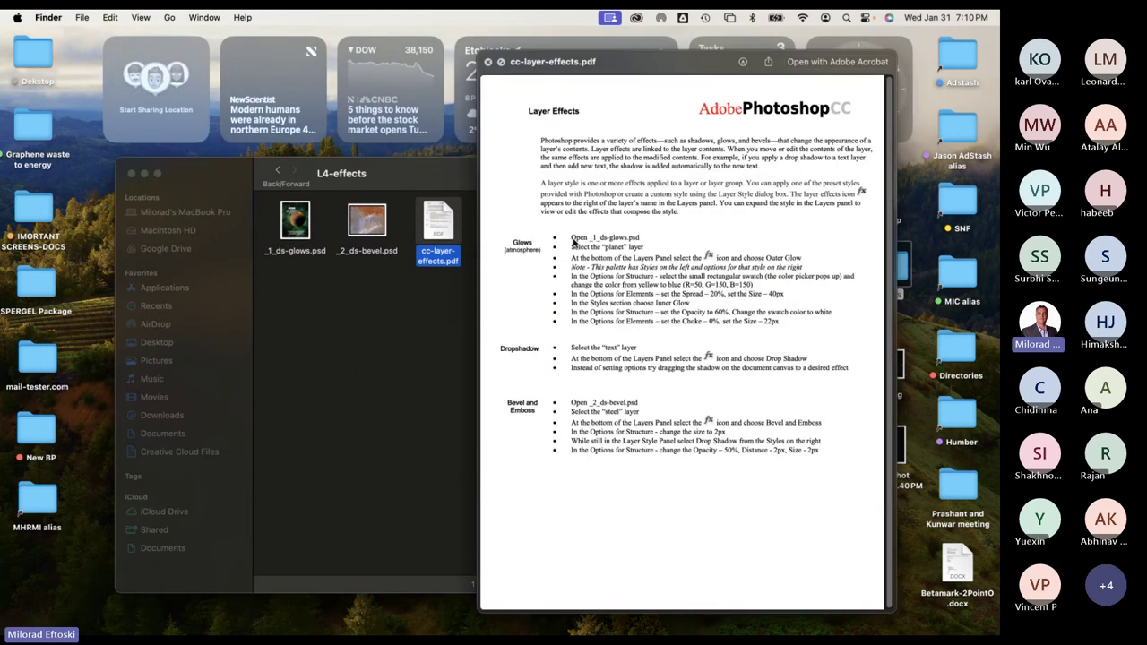
{"action": "left_click_drag", "start_coordinate": [573, 237], "coordinate": [687, 377]}
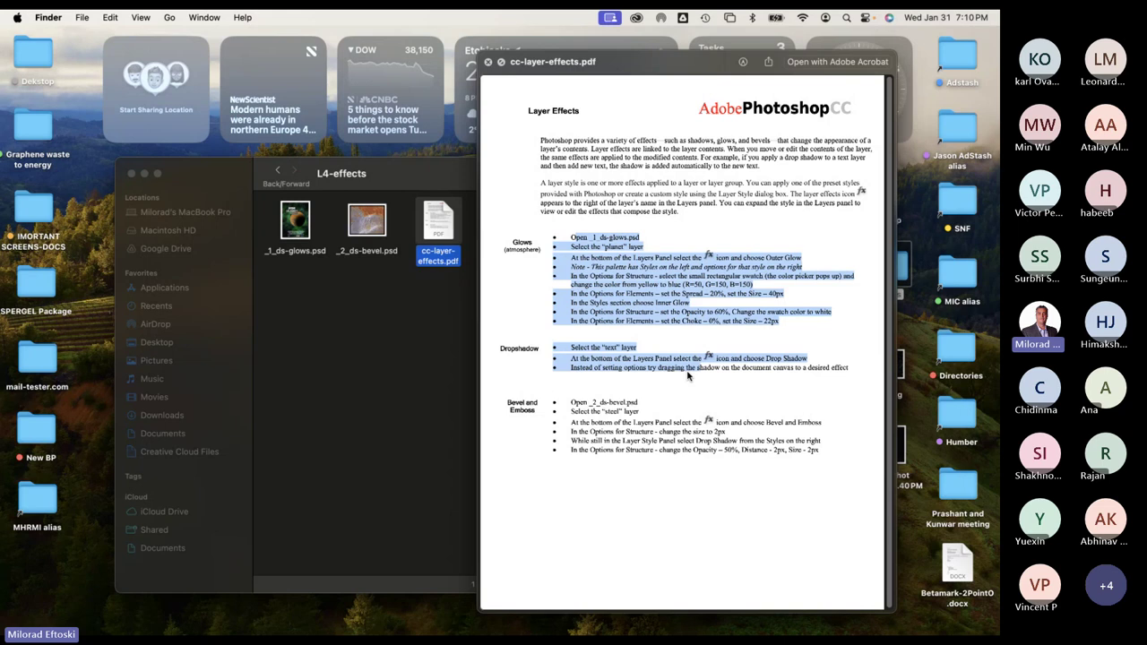
{"action": "left_click_drag", "start_coordinate": [574, 403], "coordinate": [675, 451]}
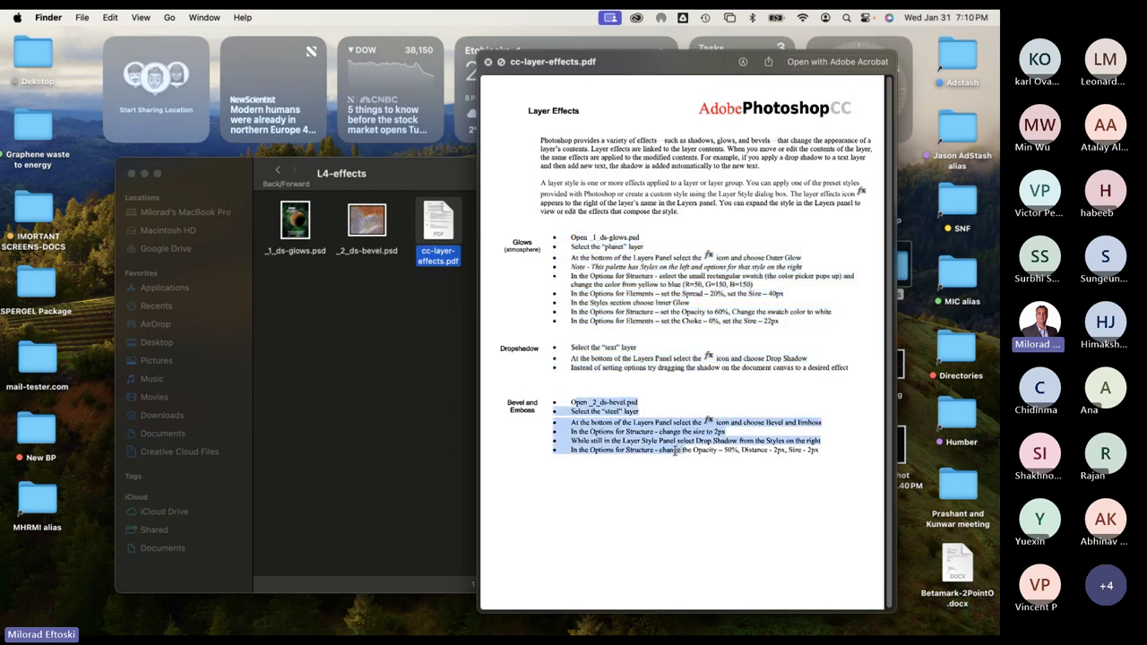
{"action": "left_click", "coordinate": [349, 414]}
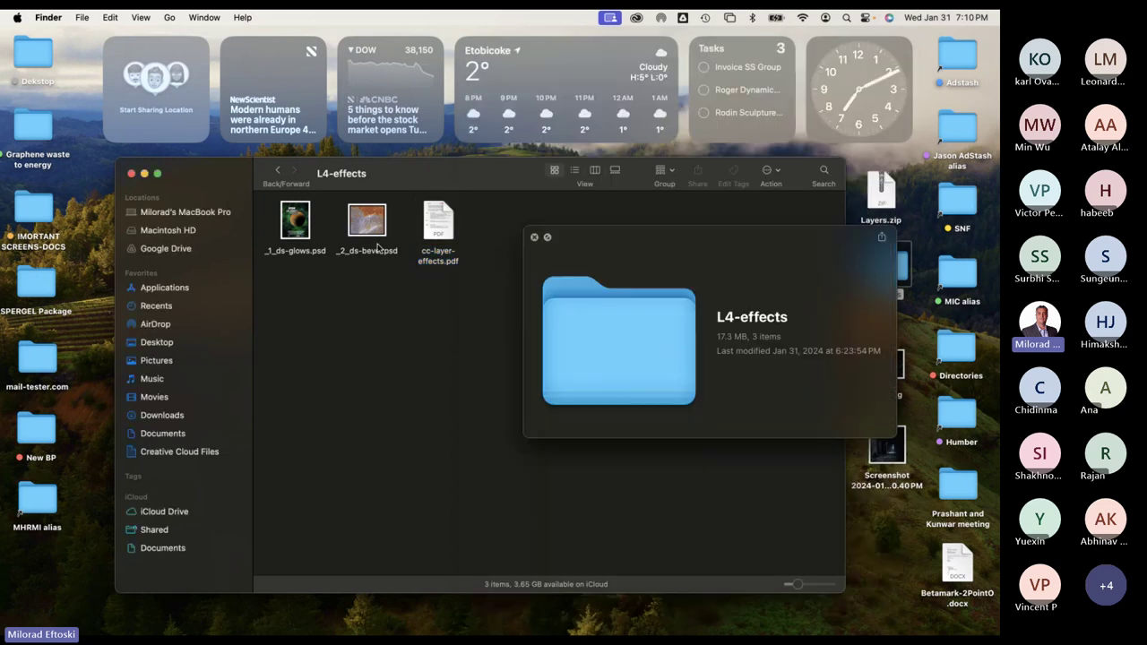
{"action": "left_click", "coordinate": [376, 240]}
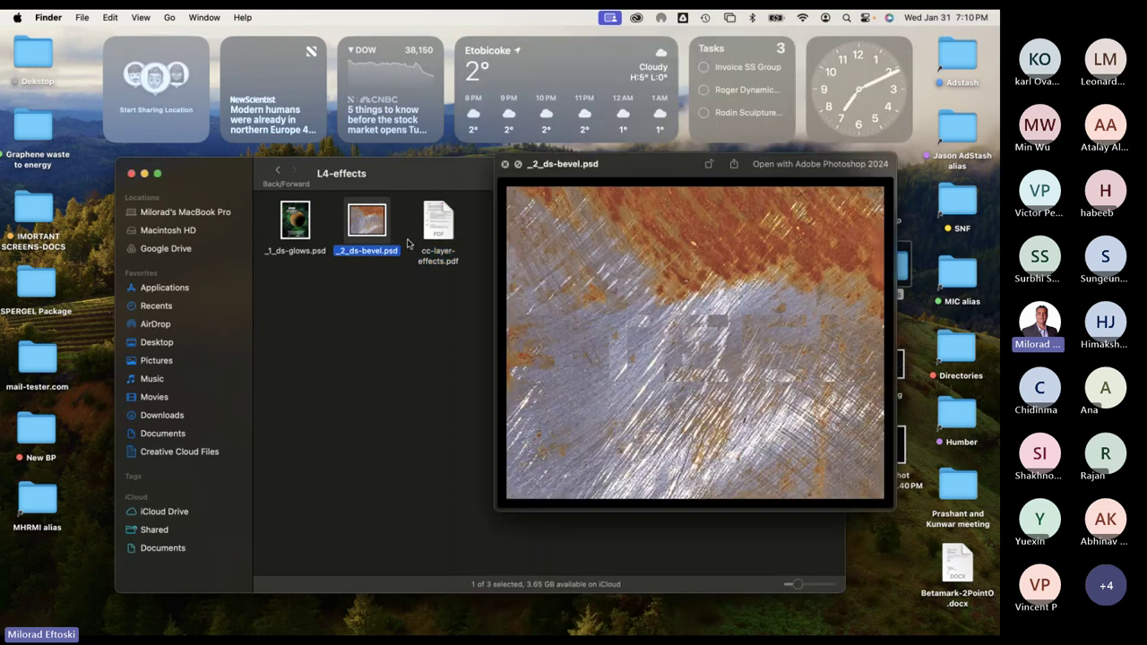
{"action": "left_click", "coordinate": [504, 164]}
Open _2_ds-bevel.psd in Photoshop and zoom to 200%.
{"action": "left_click", "coordinate": [399, 261]}
{"action": "double_click", "coordinate": [366, 223]}
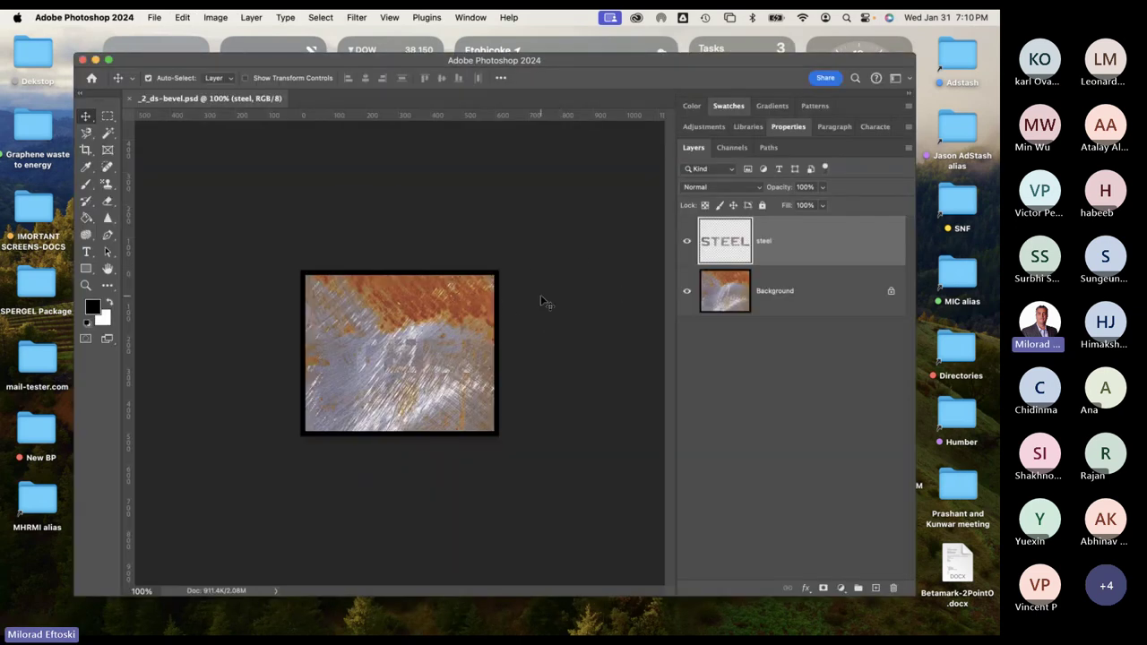
{"action": "key", "text": "super+plus"}
{"action": "key", "text": "super"}
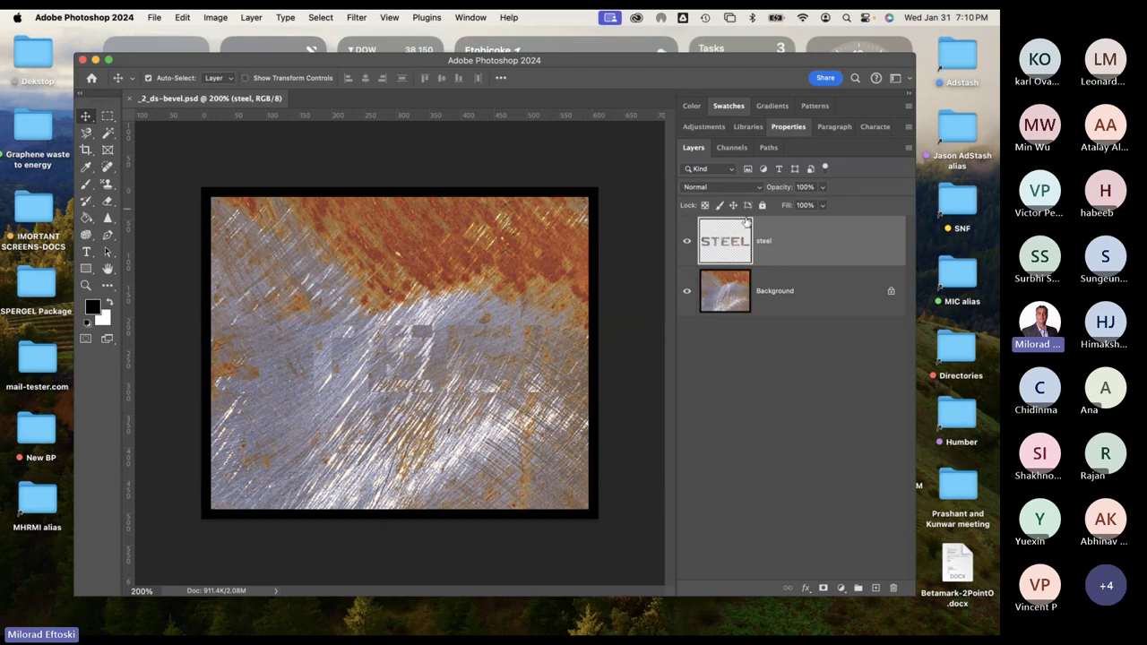
Toggle the steel and Background layers' visibility to inspect them, leaving both visible.
{"action": "left_click", "coordinate": [687, 243]}
{"action": "left_click", "coordinate": [688, 242]}
{"action": "left_click", "coordinate": [687, 292]}
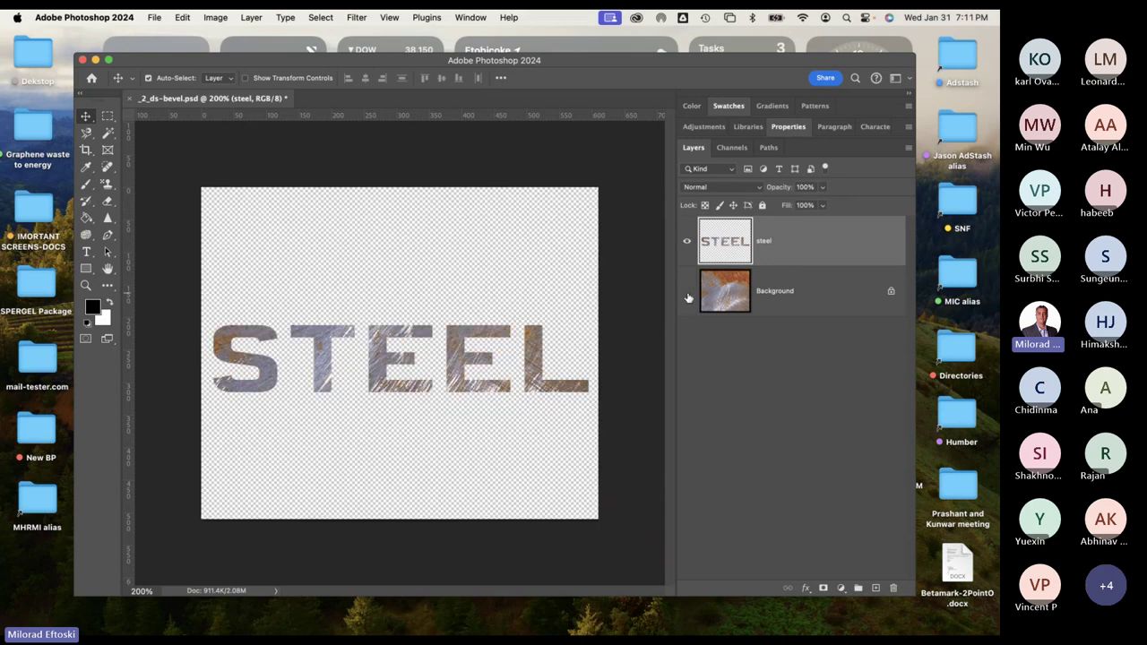
{"action": "left_click", "coordinate": [688, 292]}
{"action": "left_click", "coordinate": [687, 292]}
{"action": "left_click", "coordinate": [688, 292]}
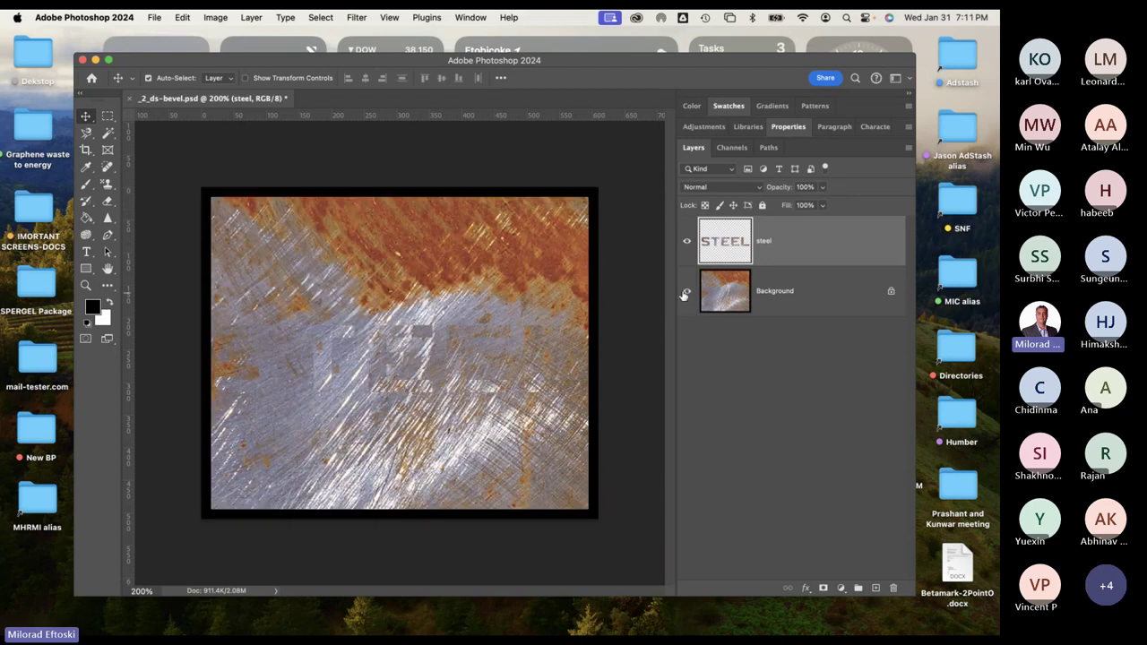
Add a Bevel & Emboss effect to the steel layer with 605% depth.
{"action": "key", "text": "h"}
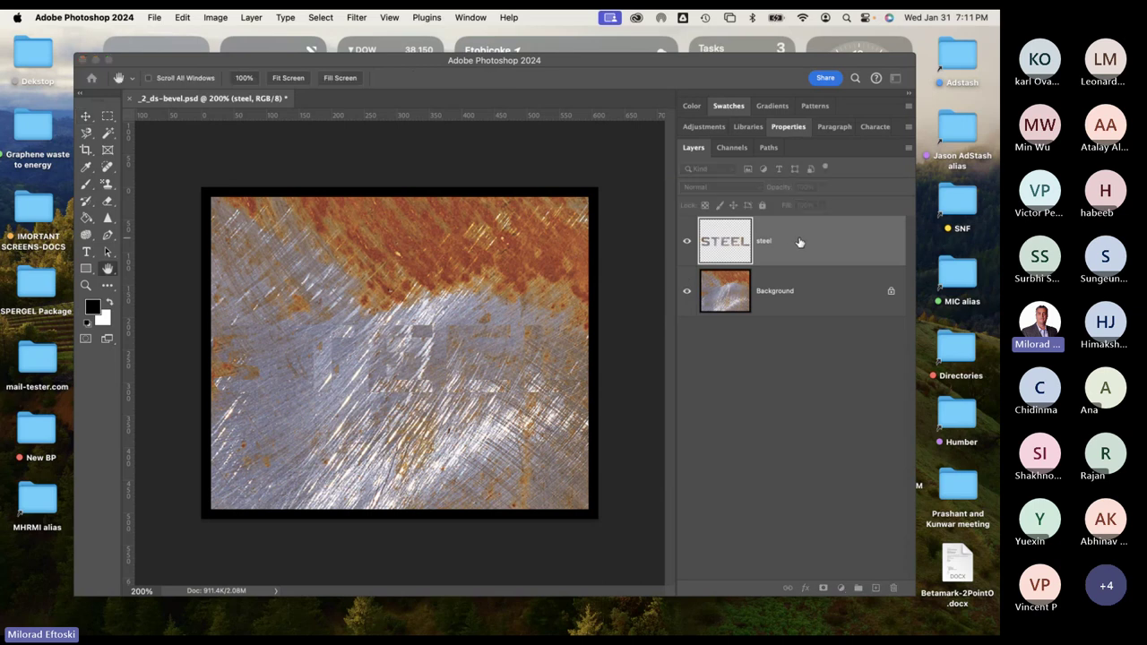
{"action": "double_click", "coordinate": [800, 242]}
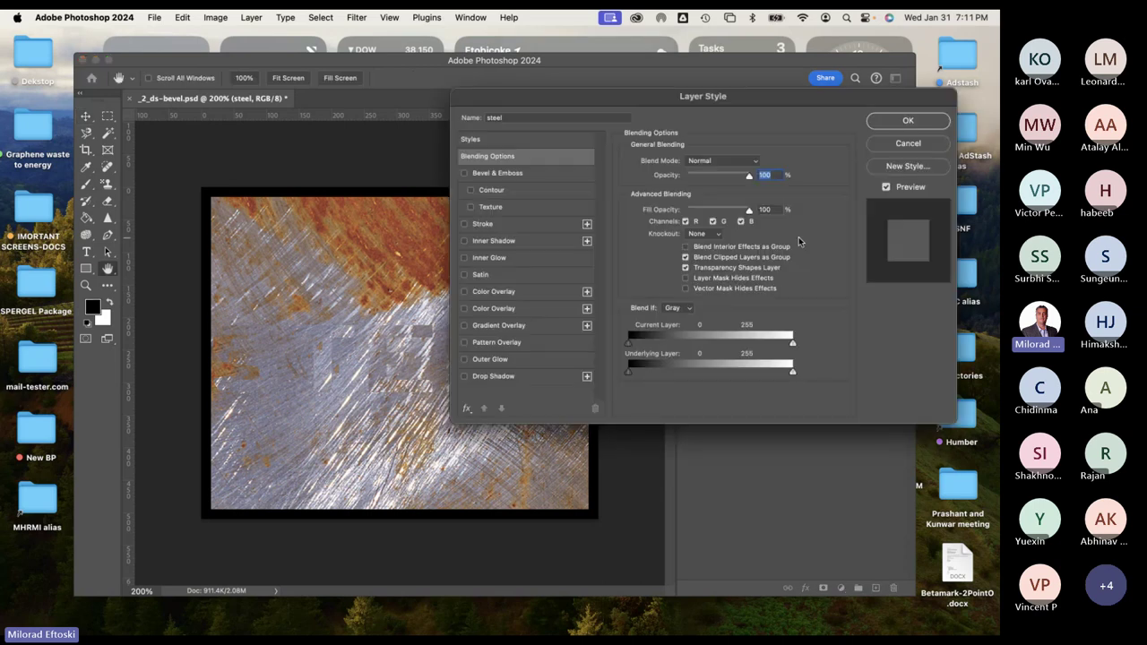
{"action": "left_click", "coordinate": [507, 175]}
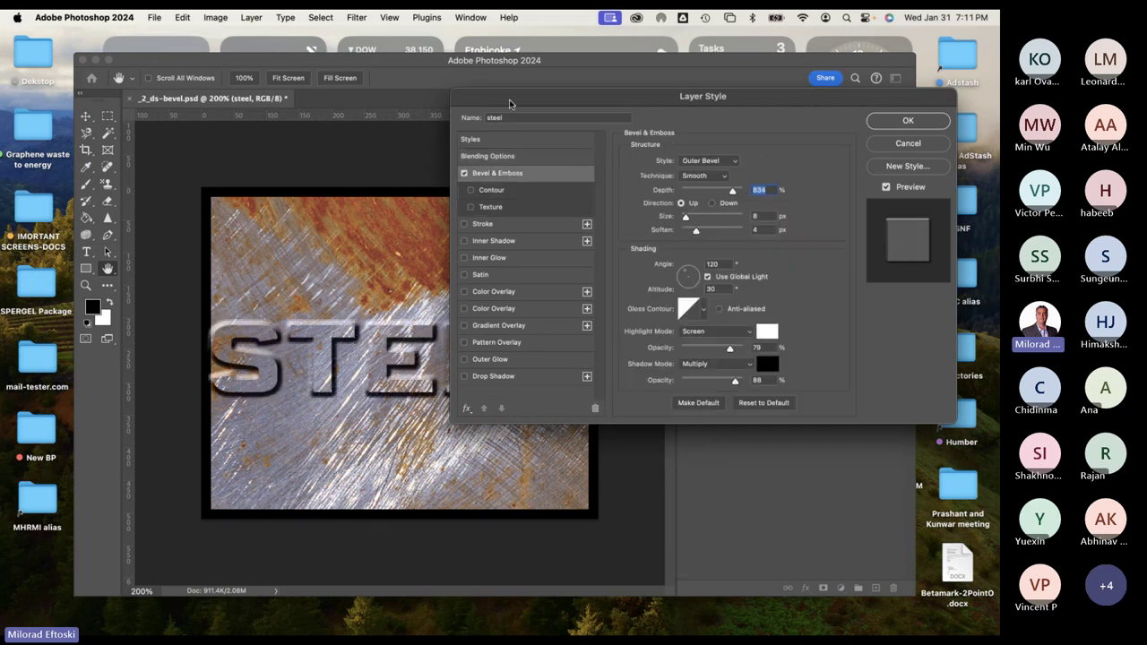
{"action": "left_click_drag", "start_coordinate": [510, 105], "coordinate": [575, 101]}
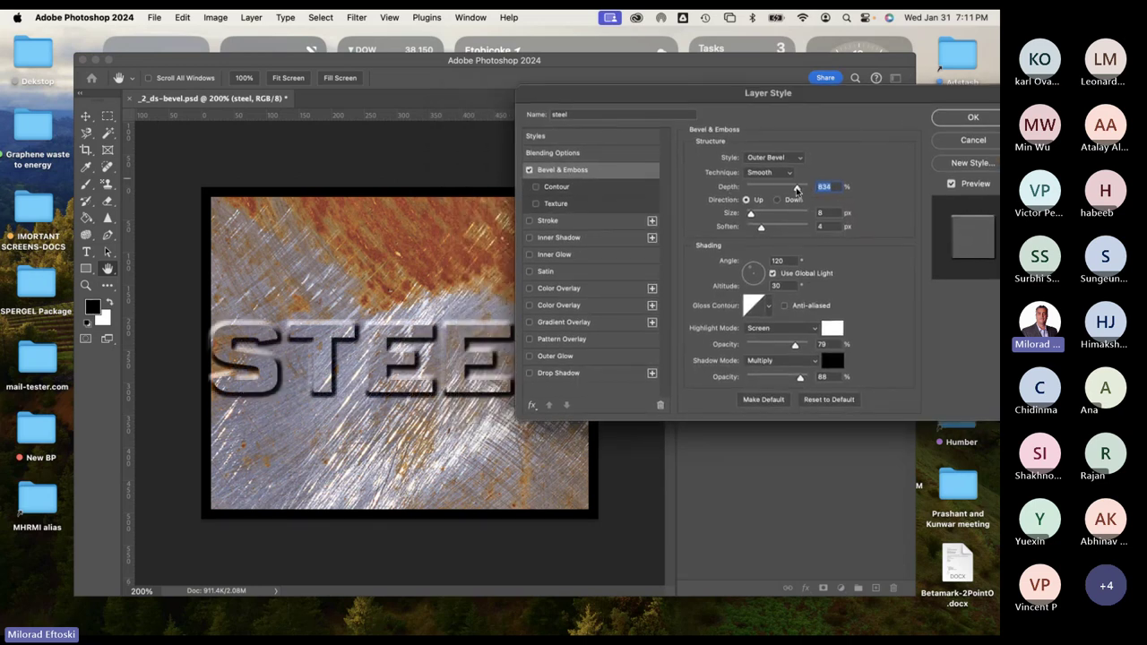
{"action": "left_click_drag", "start_coordinate": [797, 191], "coordinate": [761, 230]}
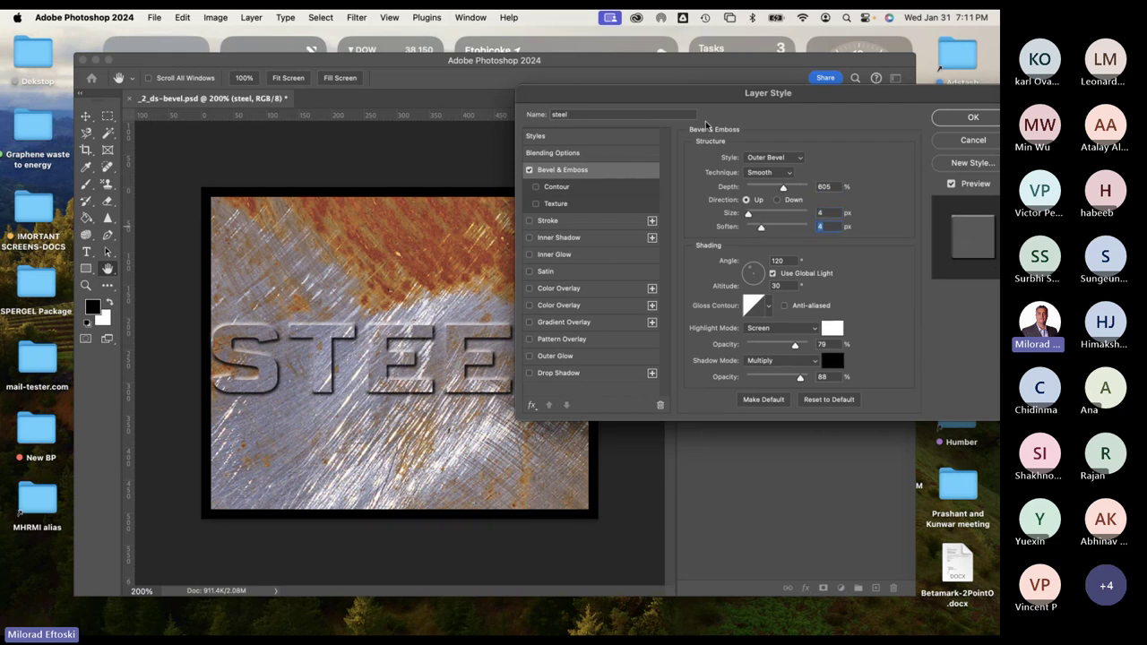
Try the Inner Bevel, Emboss and Pillow Emboss styles, then keep Outer Bevel and confirm.
{"action": "left_click", "coordinate": [772, 158]}
{"action": "left_click", "coordinate": [772, 172]}
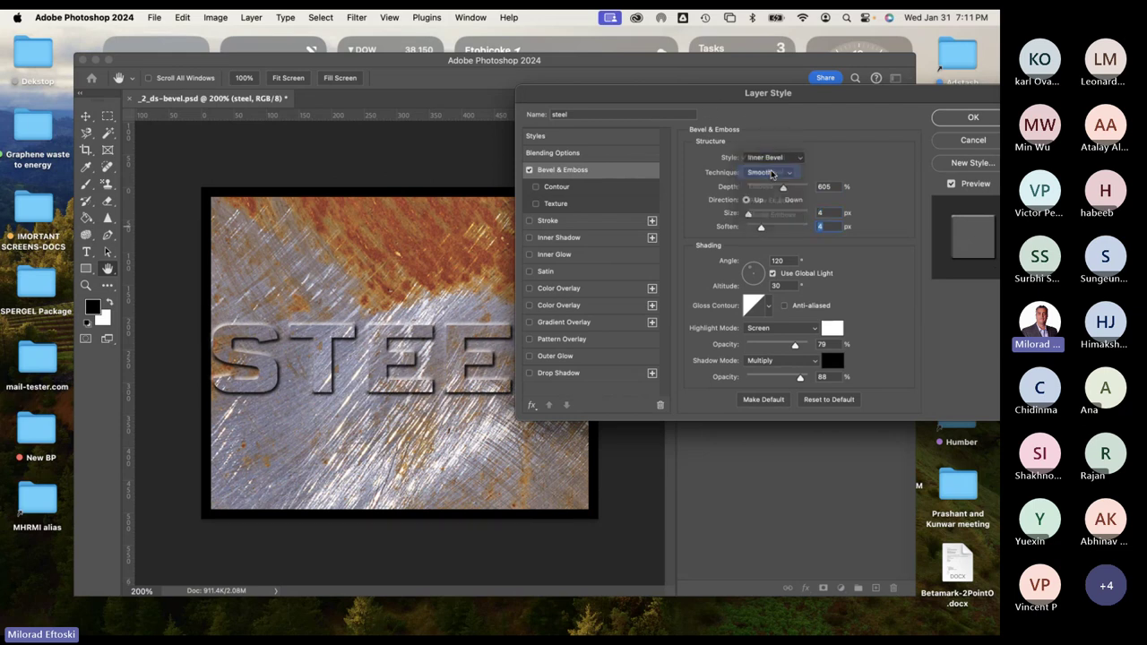
{"action": "left_click", "coordinate": [774, 158]}
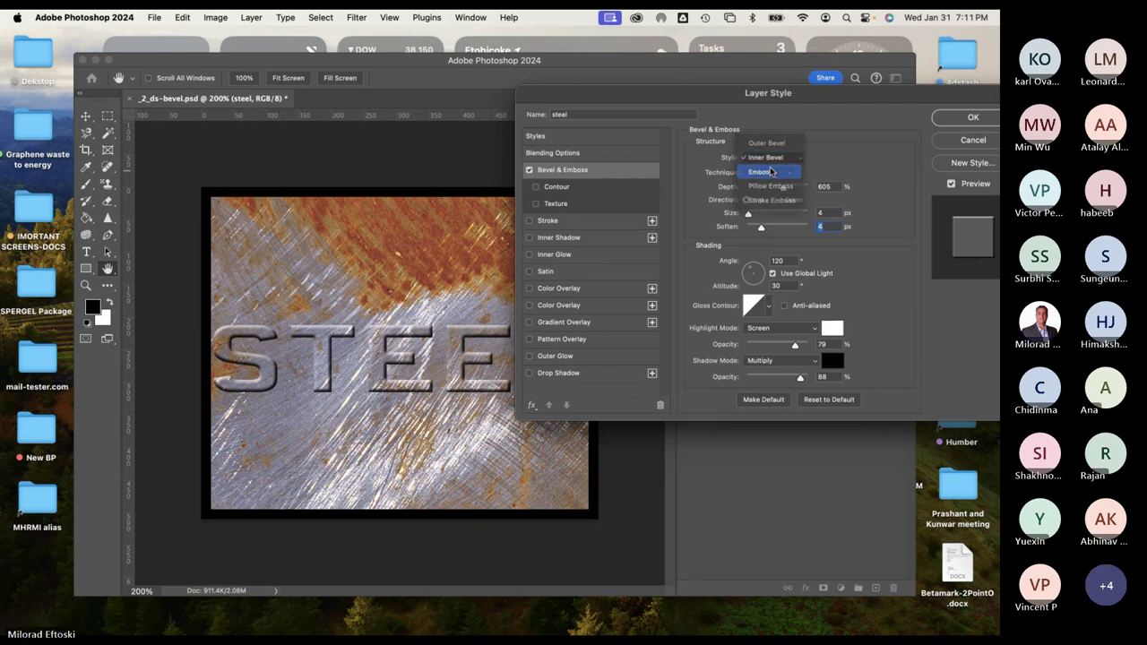
{"action": "left_click", "coordinate": [772, 171]}
{"action": "left_click", "coordinate": [773, 159]}
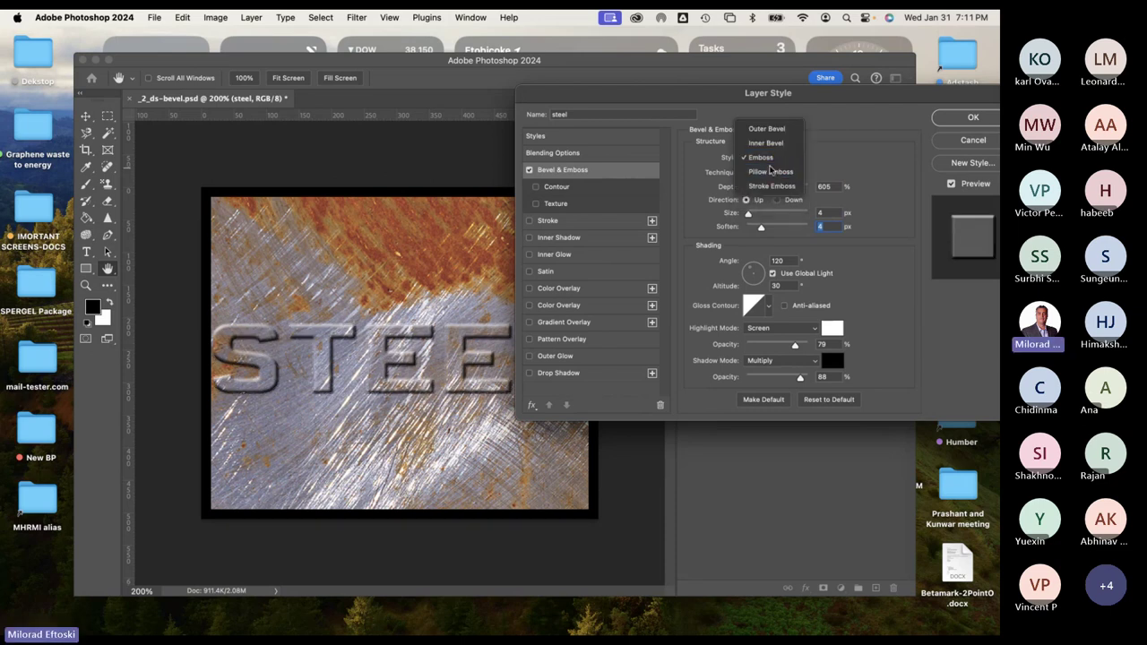
{"action": "left_click", "coordinate": [770, 170]}
{"action": "left_click", "coordinate": [771, 159]}
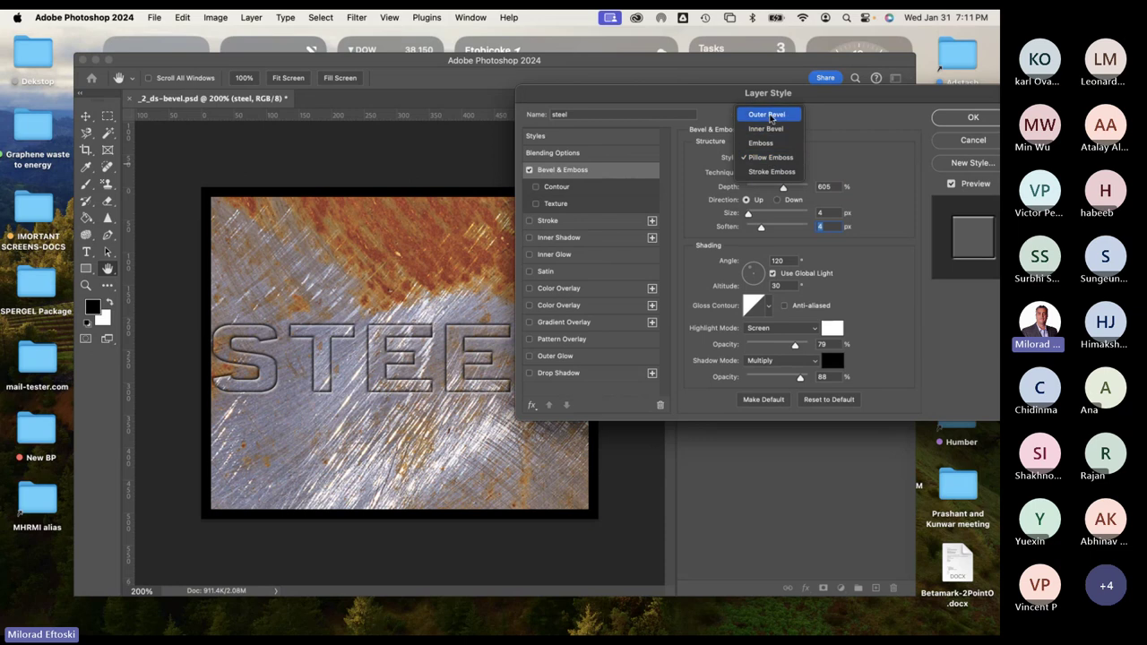
{"action": "left_click", "coordinate": [768, 115]}
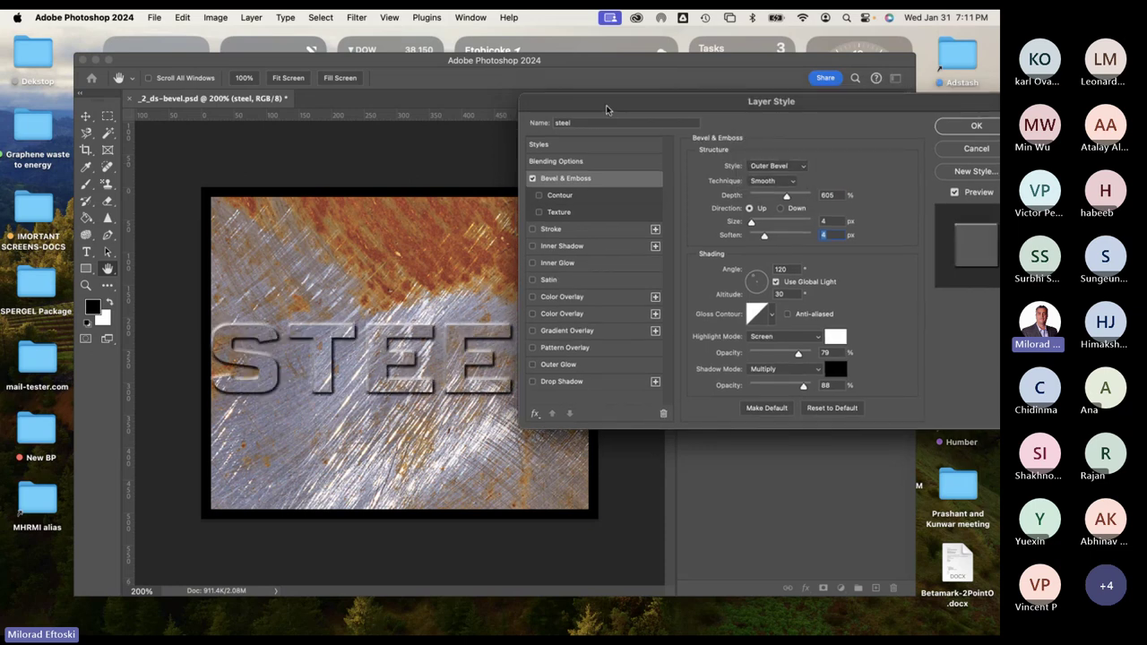
{"action": "left_click_drag", "start_coordinate": [606, 108], "coordinate": [551, 107]}
{"action": "left_click", "coordinate": [862, 116]}
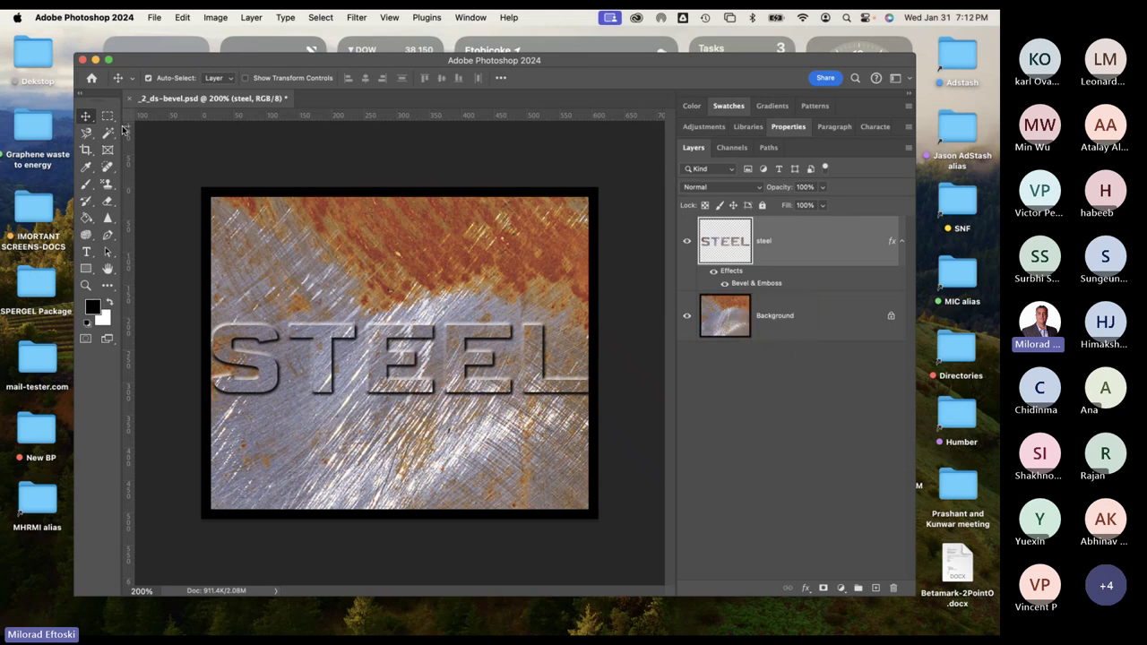
Discard the bevel document and set up a new Letter print document, landscape at 300 ppi.
{"action": "left_click", "coordinate": [130, 98]}
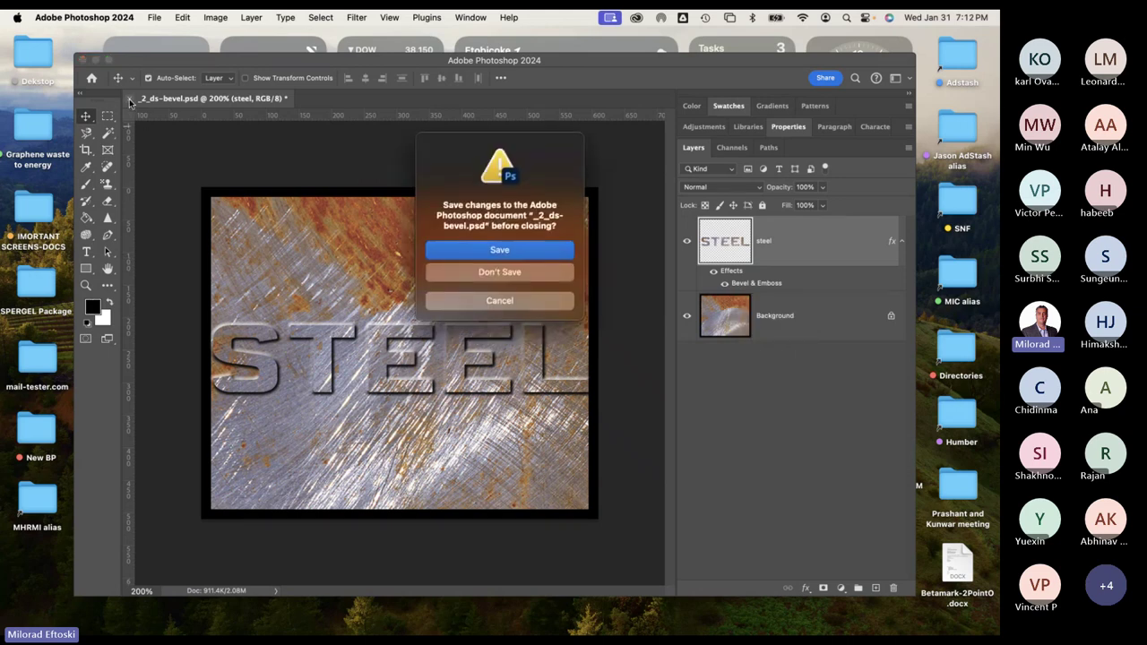
{"action": "left_click", "coordinate": [499, 274]}
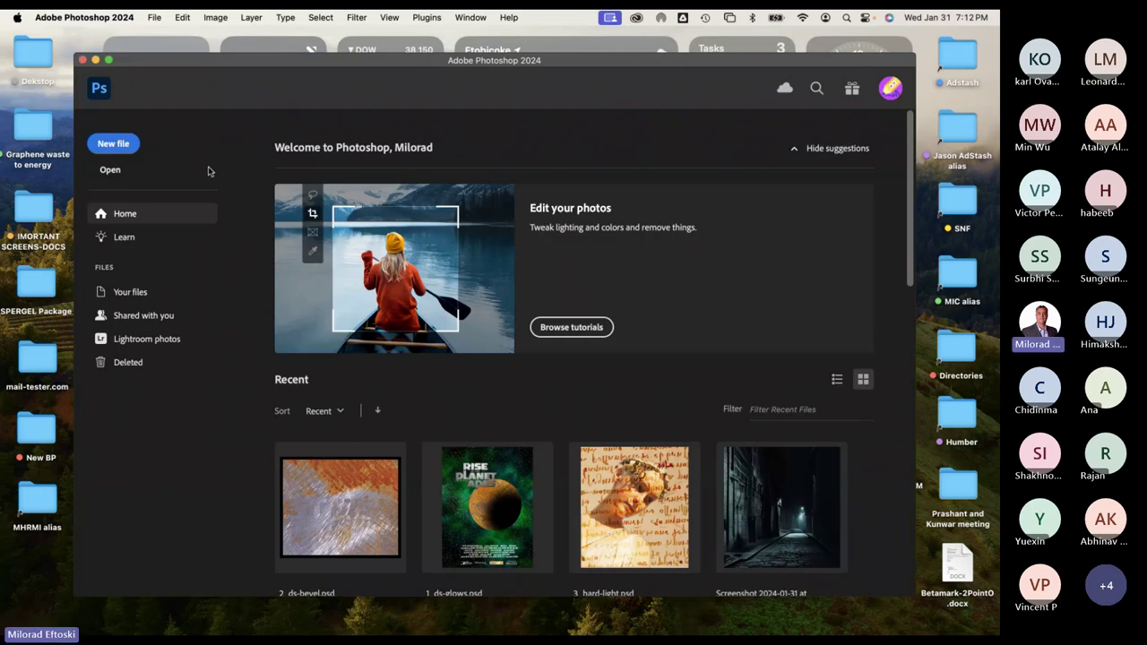
{"action": "left_click", "coordinate": [112, 148]}
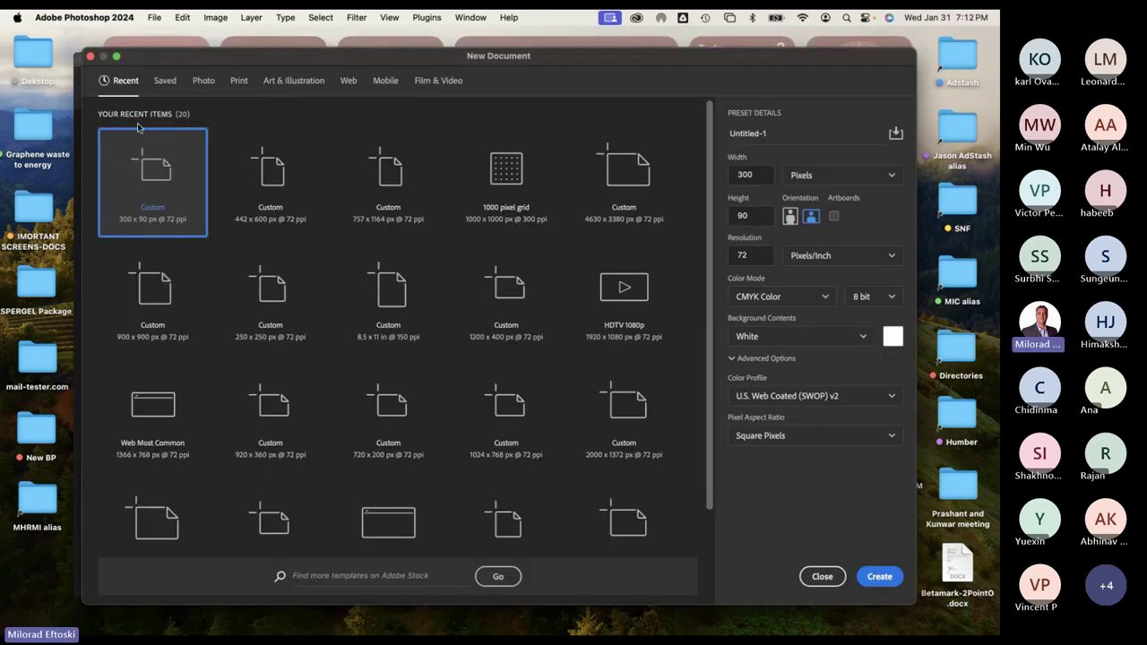
{"action": "left_click", "coordinate": [238, 80]}
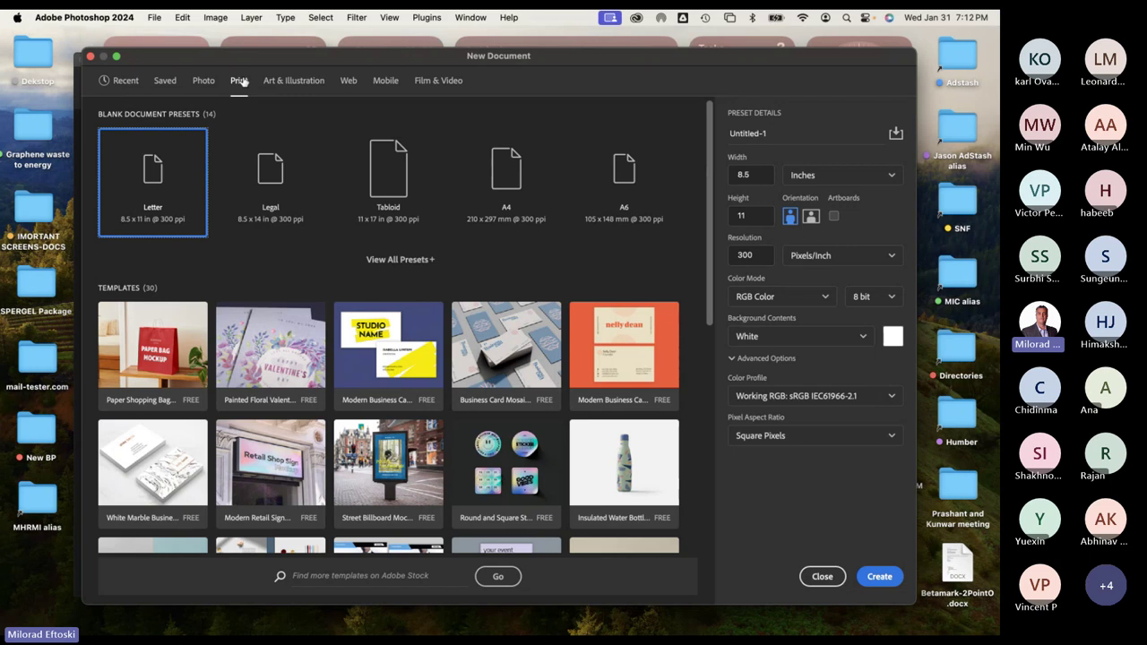
{"action": "left_click", "coordinate": [811, 217]}
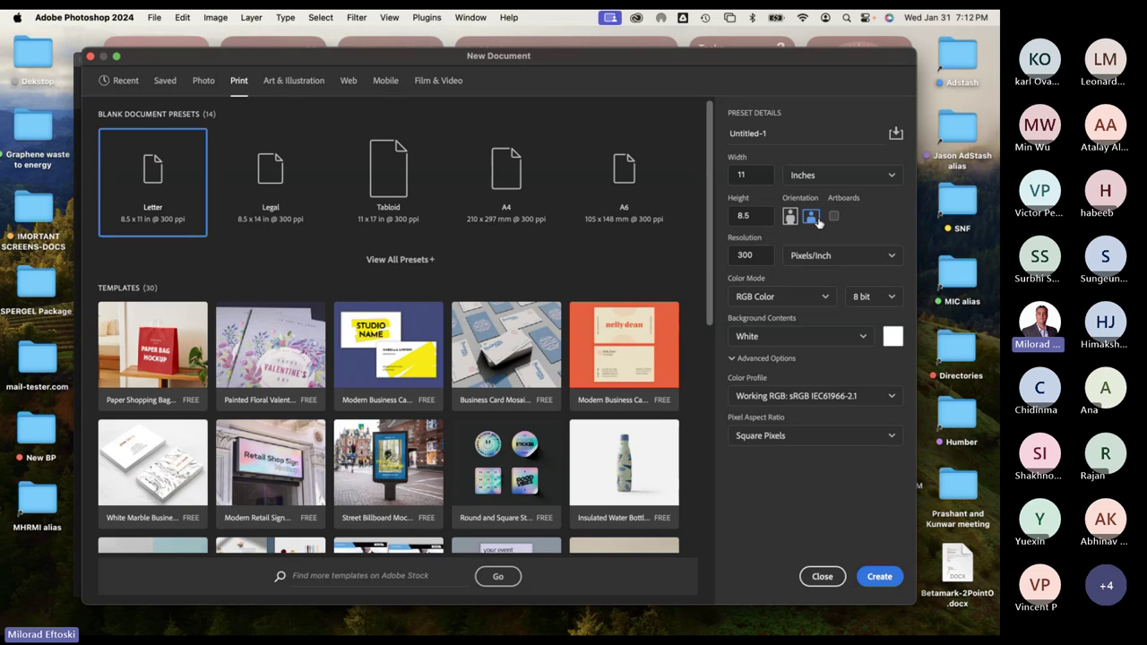
{"action": "double_click", "coordinate": [760, 253]}
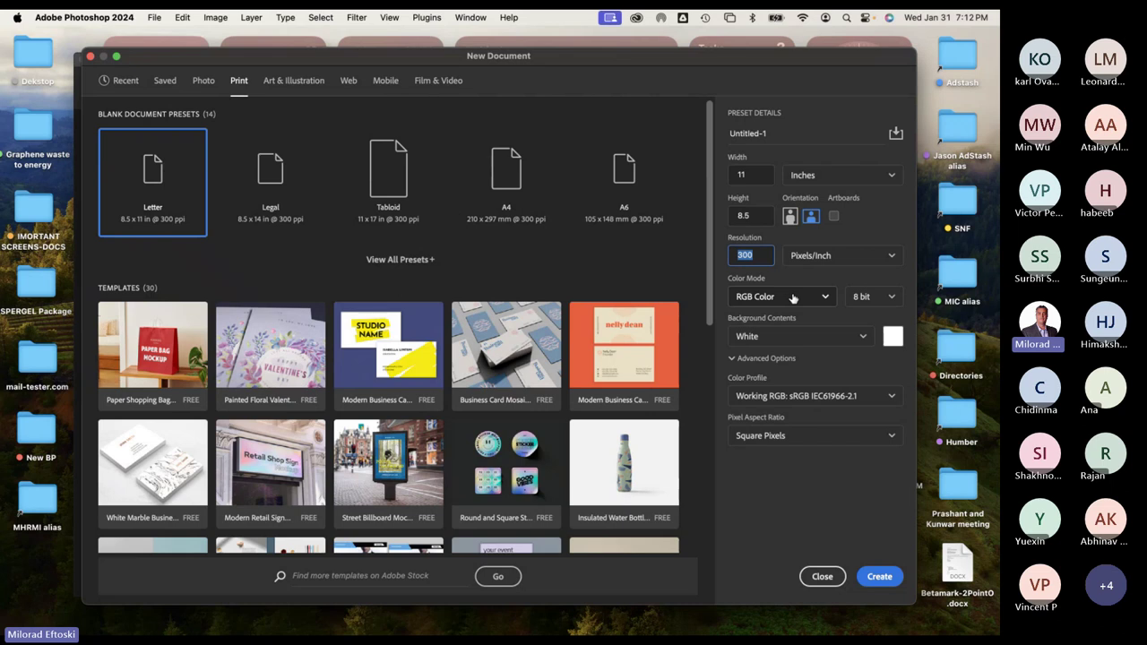
Create the new document and enlarge the application window with a narrower panel dock.
{"action": "left_click", "coordinate": [879, 579]}
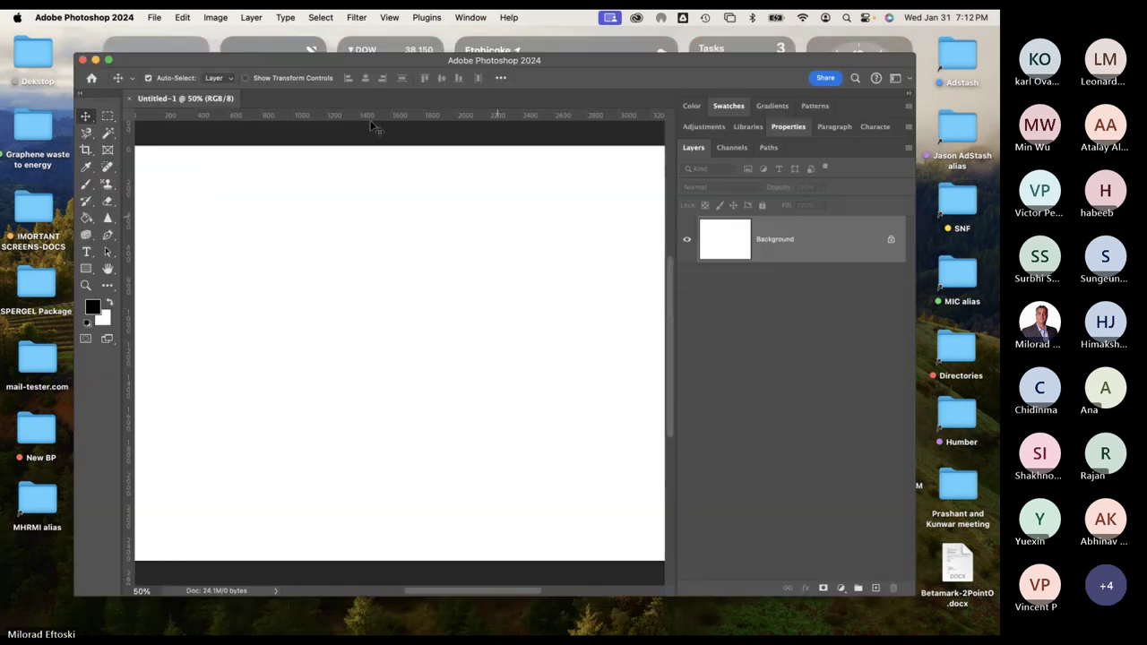
{"action": "left_click_drag", "start_coordinate": [294, 64], "coordinate": [248, 47]}
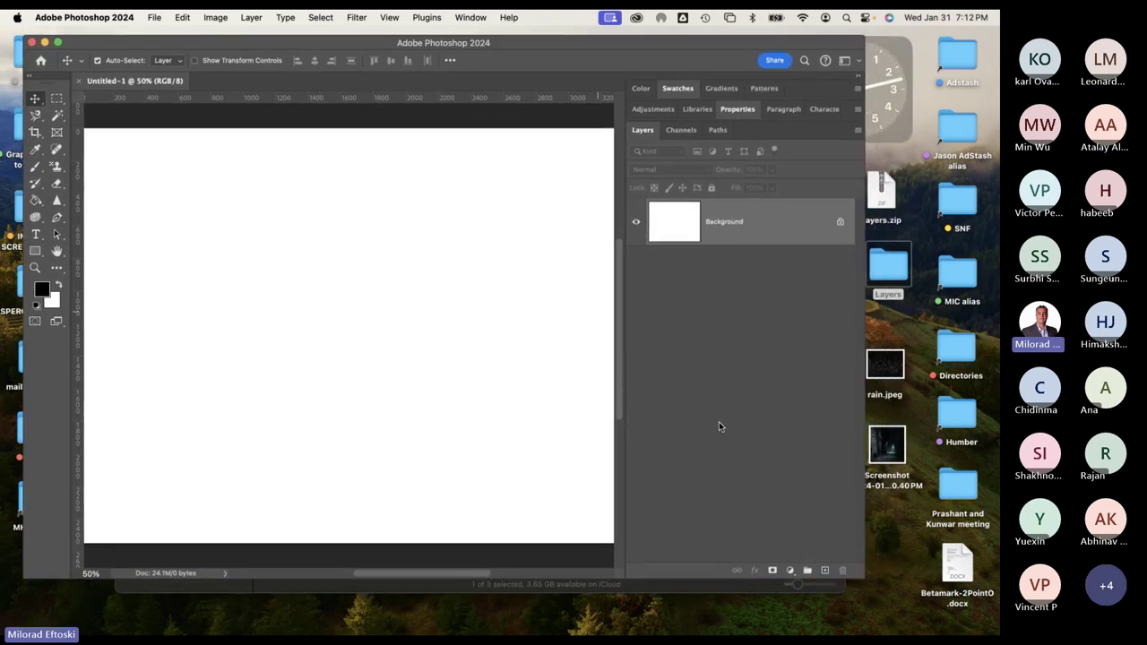
{"action": "left_click_drag", "start_coordinate": [865, 579], "coordinate": [997, 618]}
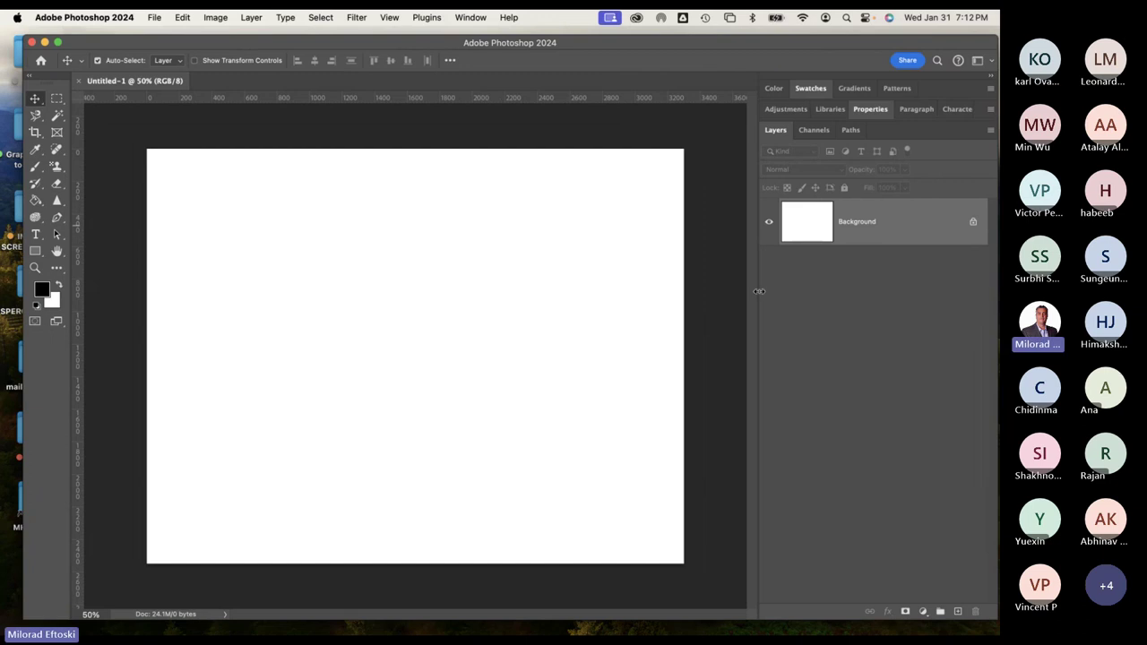
{"action": "left_click_drag", "start_coordinate": [756, 295], "coordinate": [833, 295]}
{"action": "left_click_drag", "start_coordinate": [811, 56], "coordinate": [791, 53]}
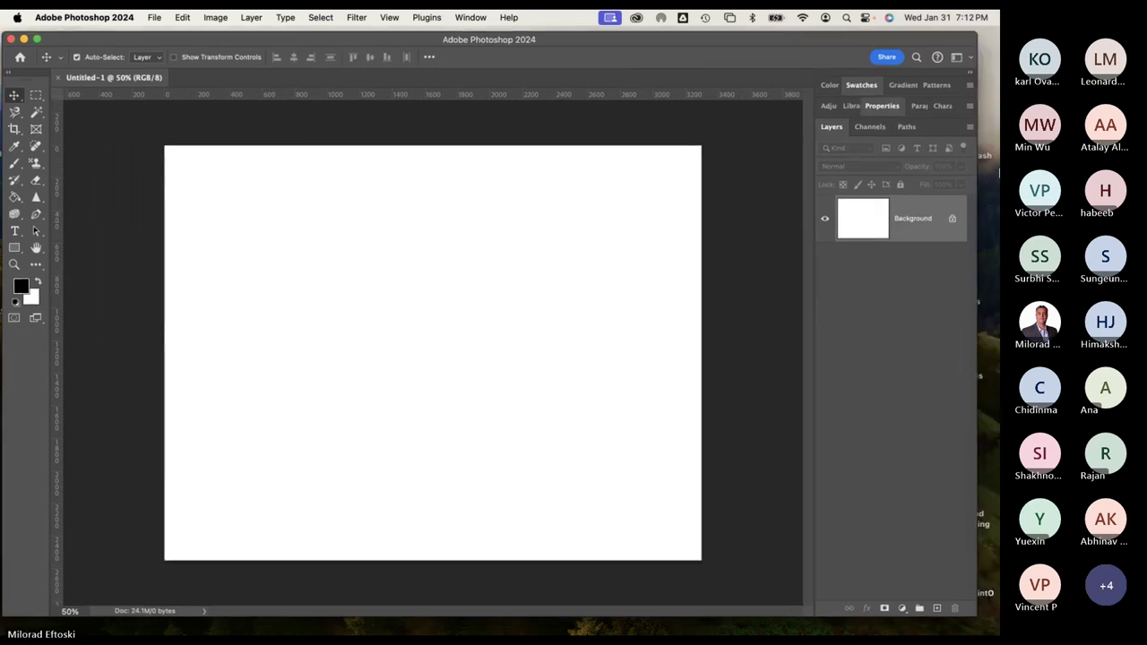
{"action": "double_click", "coordinate": [717, 39]}
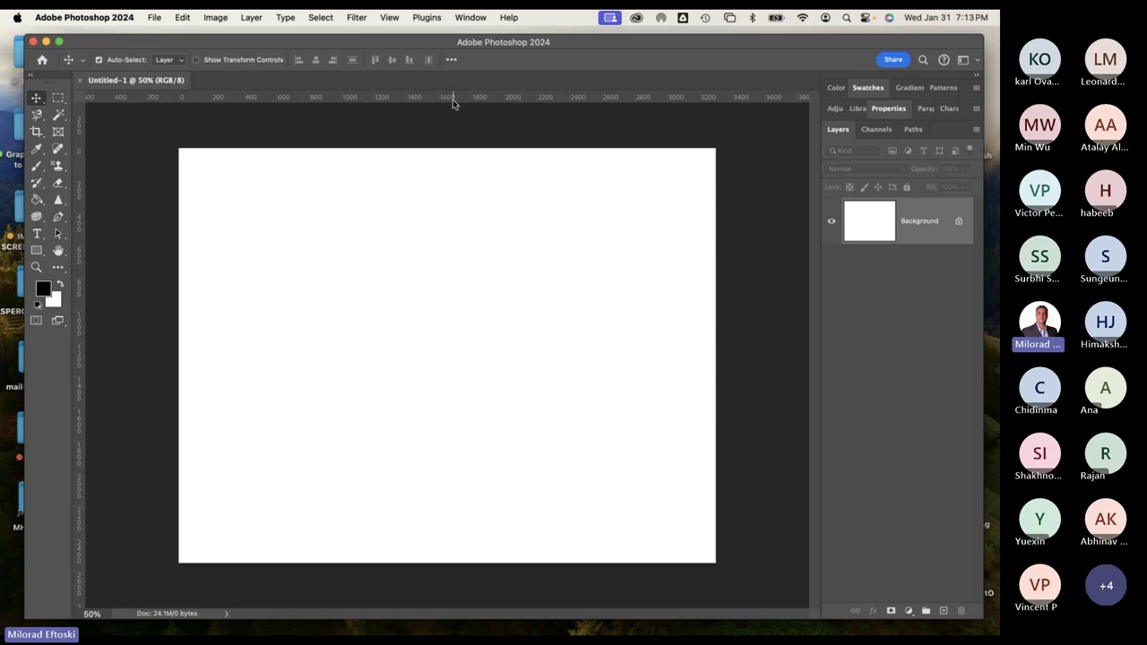
Try Filter > Render > Clouds, undo it, and turn on the Contextual Task Bar.
{"action": "left_click", "coordinate": [356, 17]}
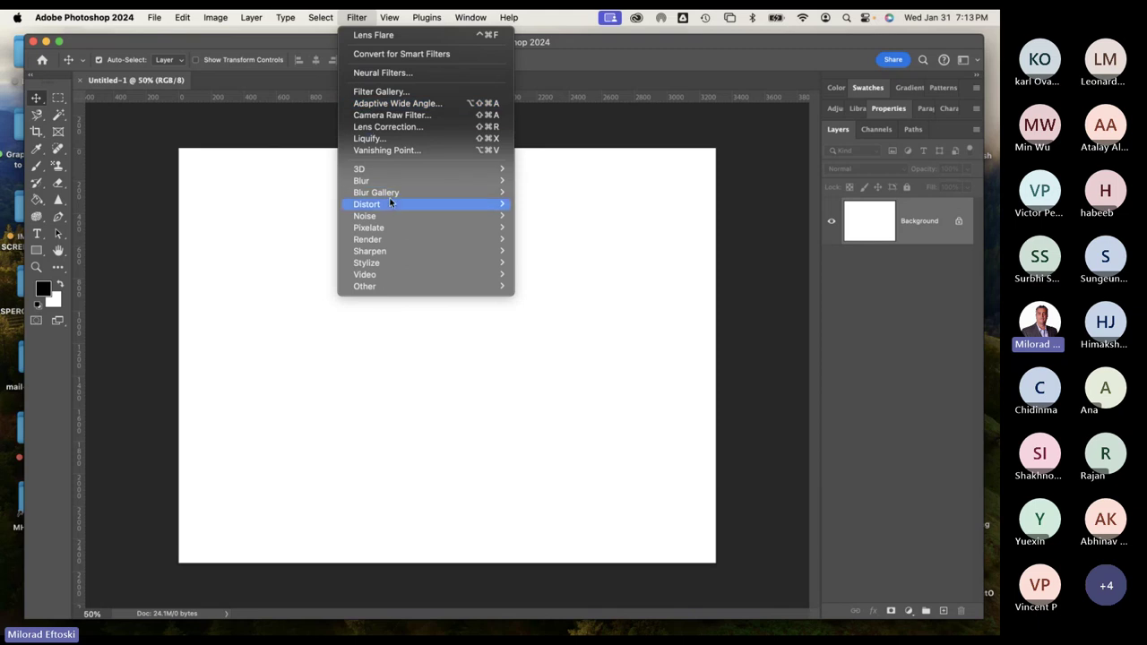
{"action": "mouse_move", "coordinate": [397, 239]}
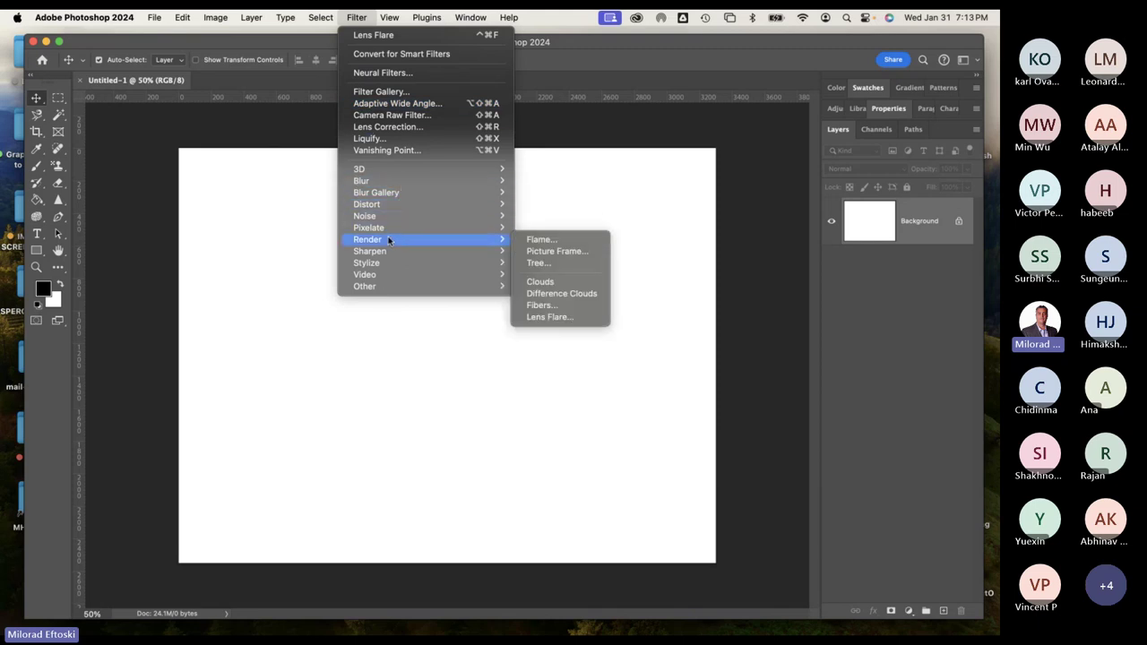
{"action": "left_click", "coordinate": [567, 283]}
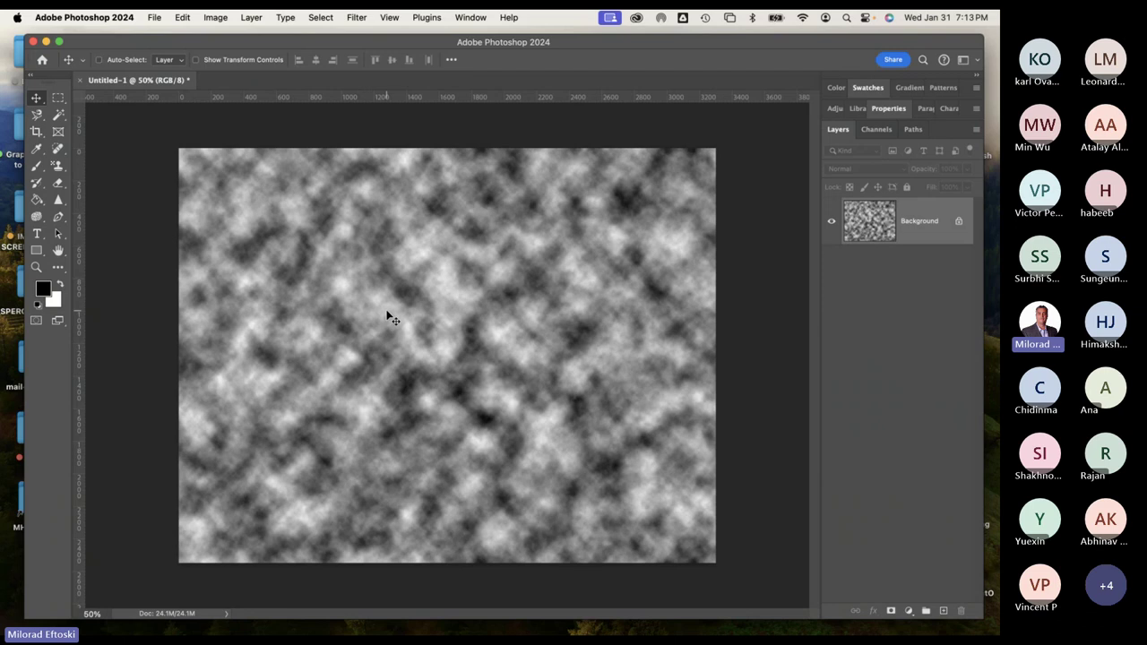
{"action": "key", "text": "super+z"}
{"action": "left_click", "coordinate": [477, 17]}
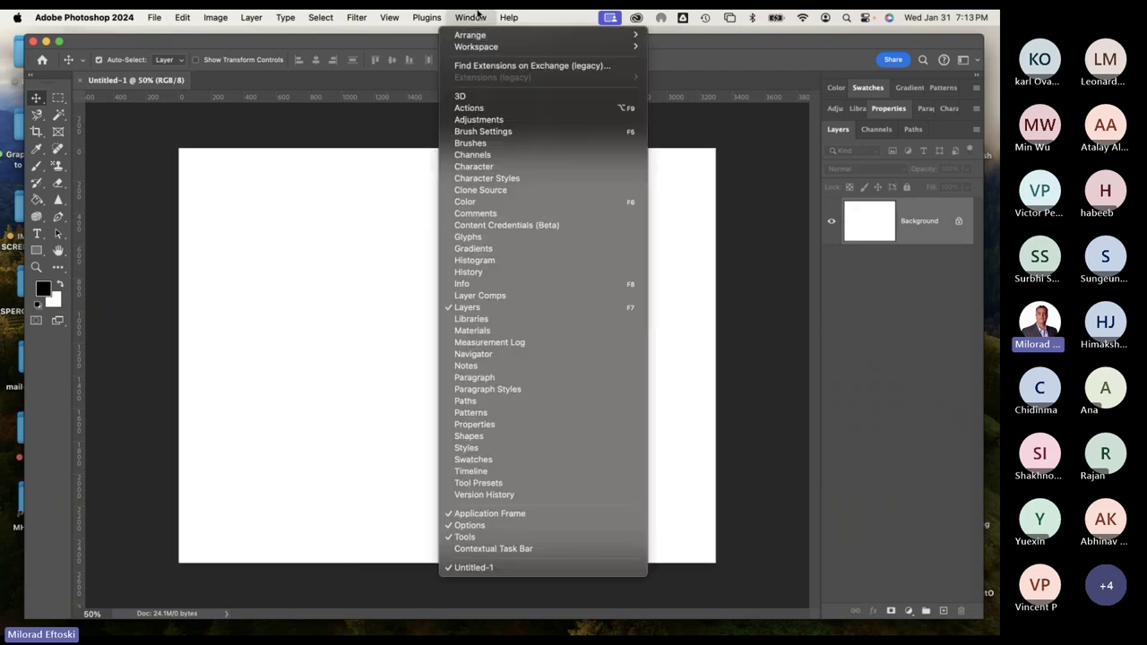
{"action": "left_click", "coordinate": [511, 548]}
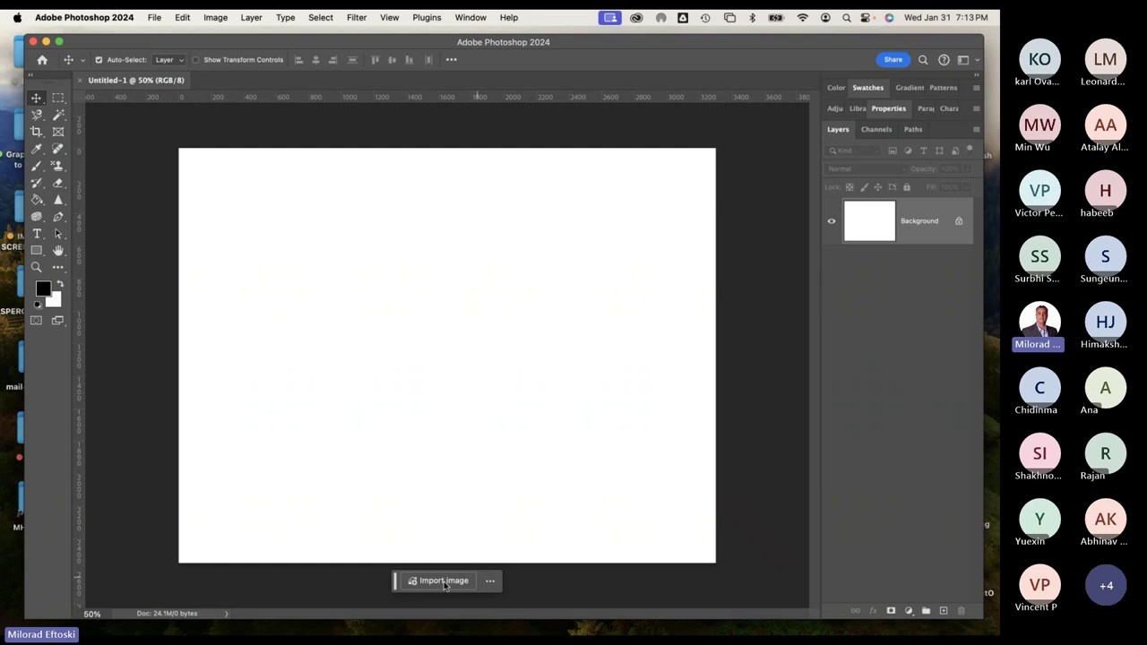
{"action": "left_click", "coordinate": [490, 581]}
{"action": "left_click", "coordinate": [494, 534]}
{"action": "left_click", "coordinate": [57, 96]}
{"action": "left_click_drag", "start_coordinate": [314, 240], "coordinate": [617, 503]}
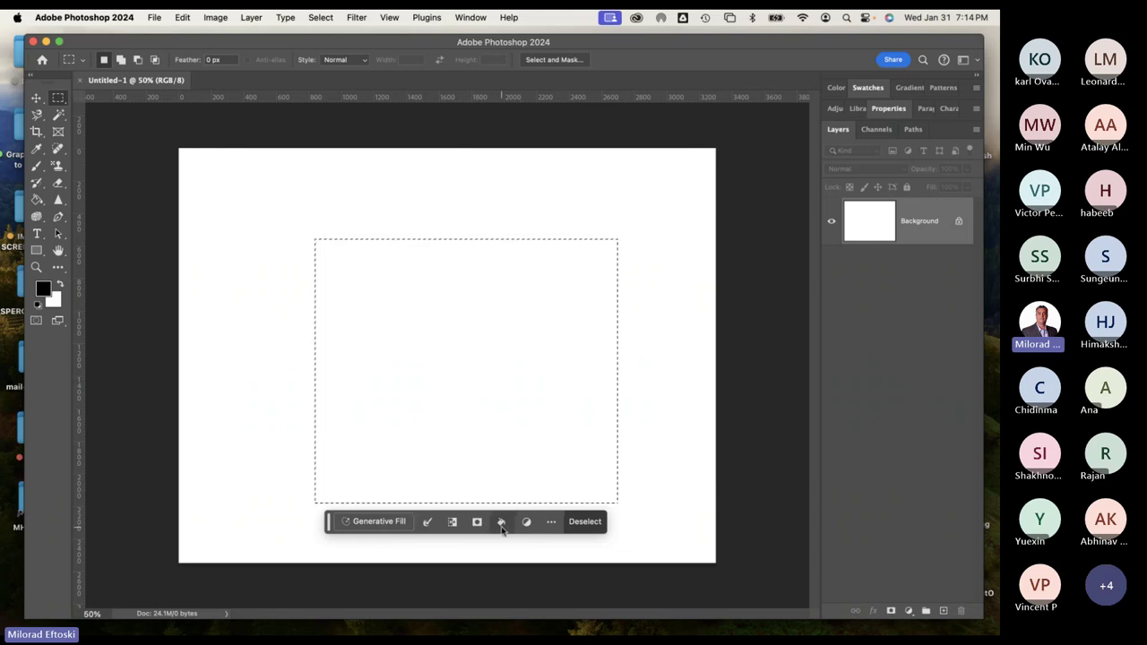
{"action": "left_click", "coordinate": [631, 411]}
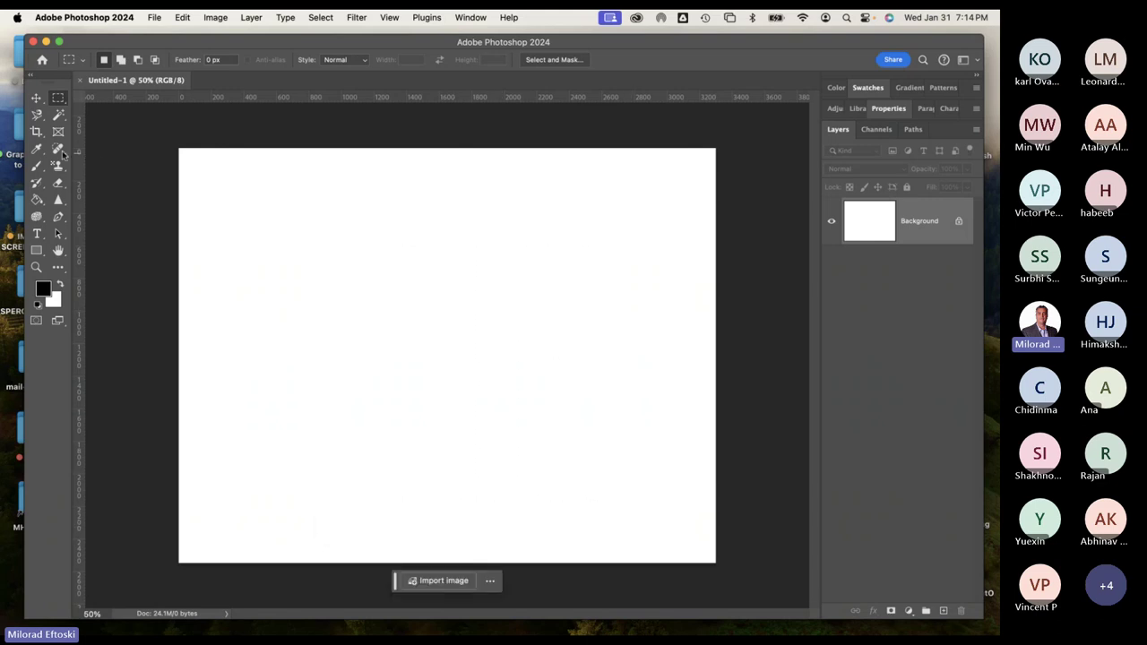
{"action": "left_click", "coordinate": [37, 234]}
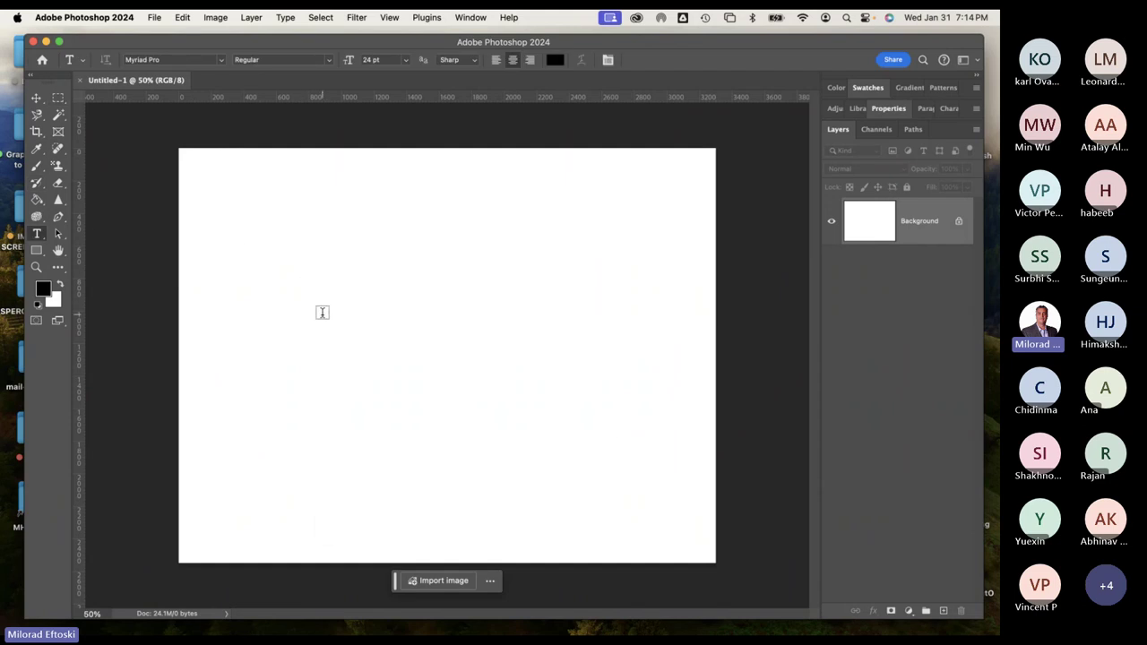
Type 'Hello there' on the canvas and try the Roboto font.
{"action": "left_click", "coordinate": [321, 312]}
{"action": "type", "text": "Hello ther"}
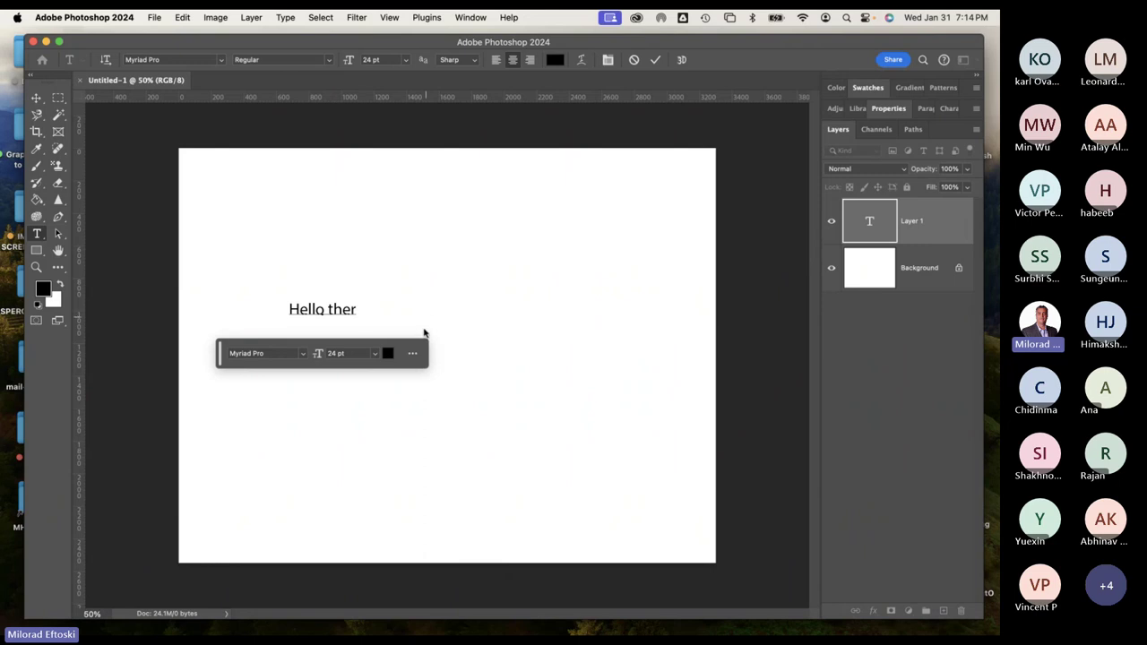
{"action": "type", "text": "e"}
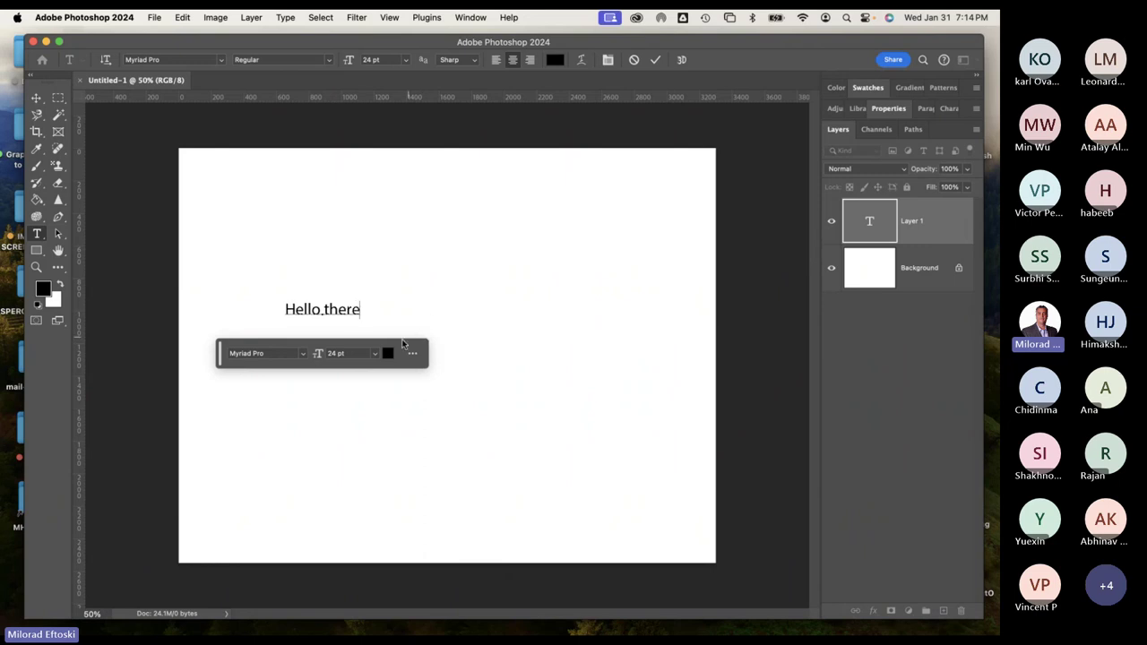
{"action": "left_click", "coordinate": [304, 354]}
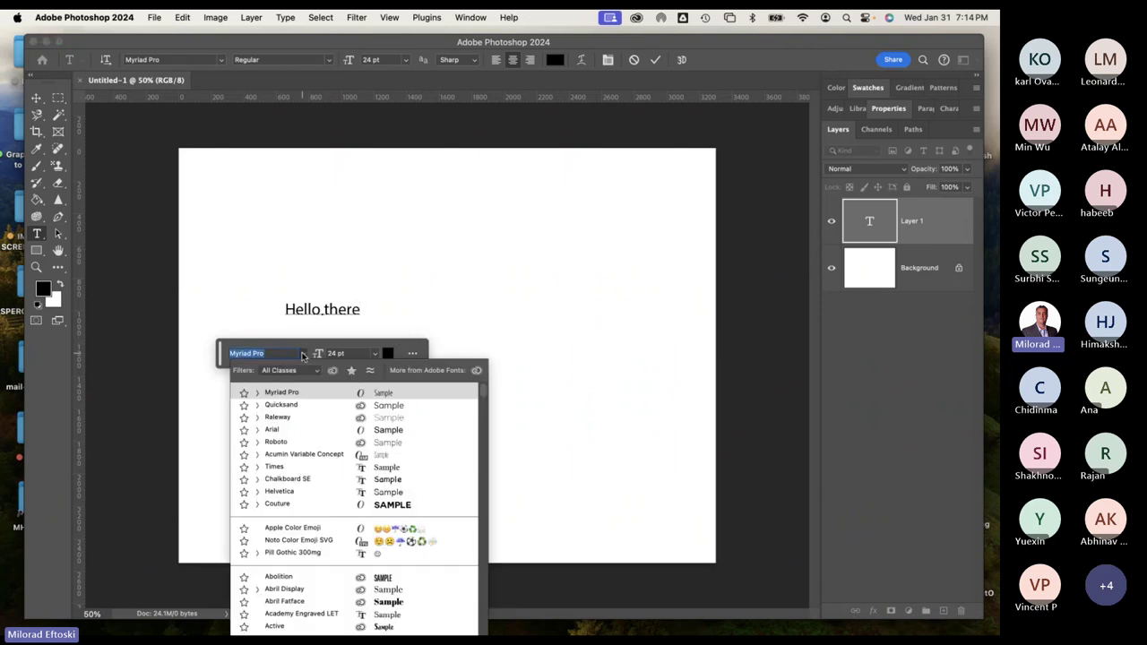
{"action": "left_click", "coordinate": [307, 444]}
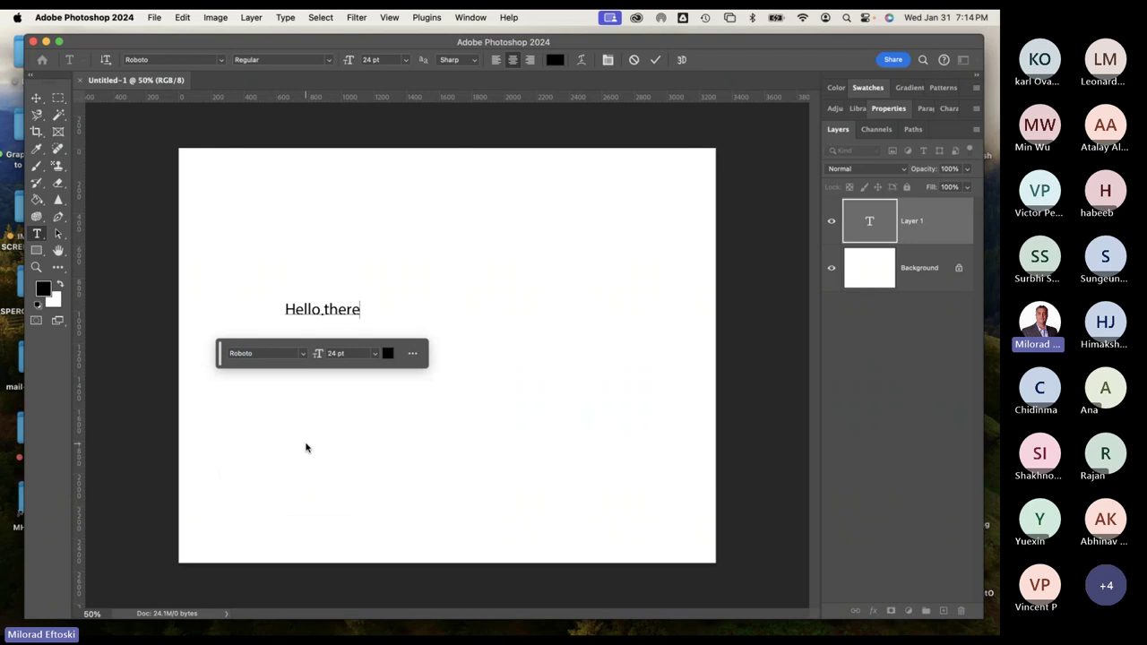
Select the whole Hello there line and set its size to 48 pt.
{"action": "left_click", "coordinate": [374, 353]}
{"action": "left_click", "coordinate": [355, 468]}
{"action": "triple_click", "coordinate": [334, 309]}
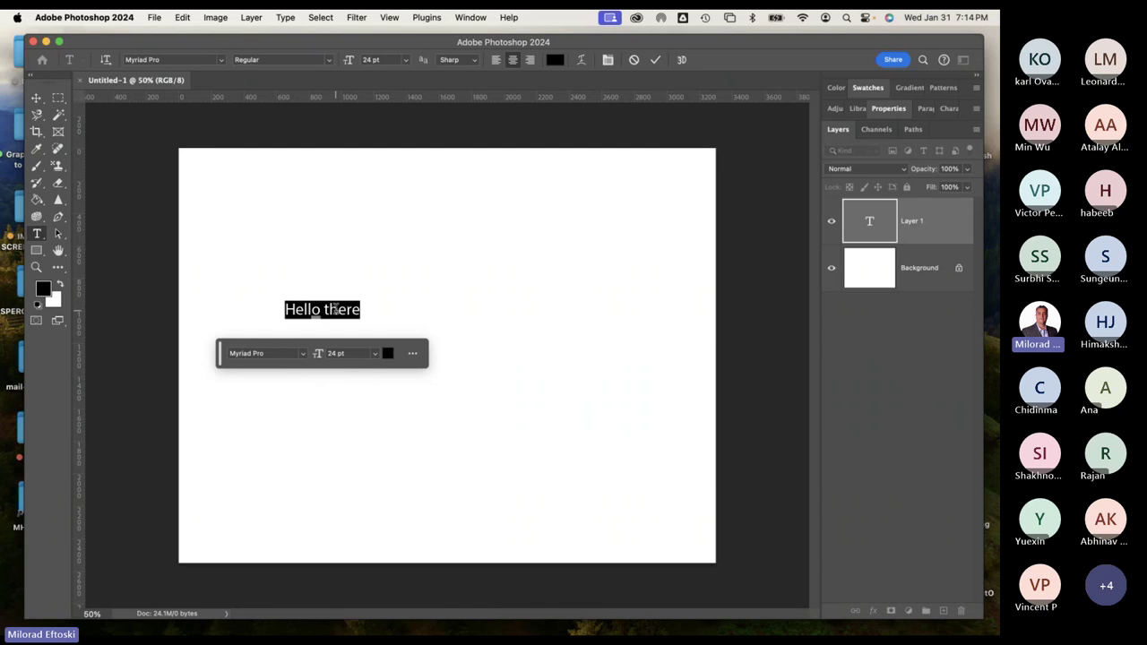
{"action": "left_click", "coordinate": [375, 353]}
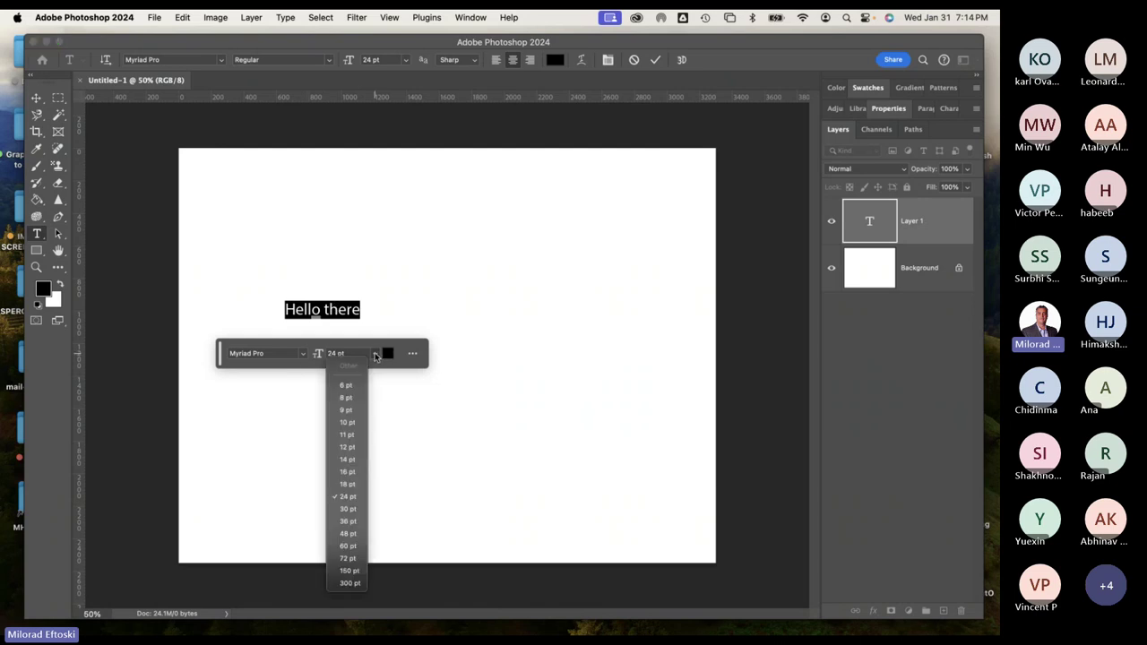
{"action": "left_click", "coordinate": [347, 533]}
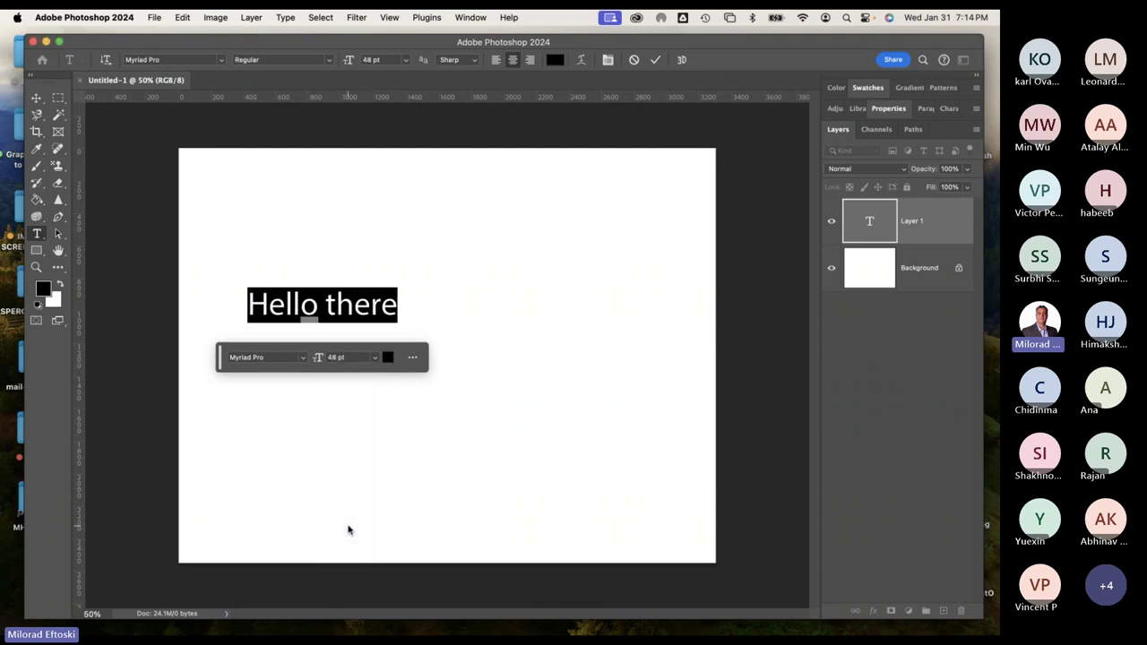
{"action": "mouse_move", "coordinate": [315, 318]}
{"action": "left_click", "coordinate": [302, 305]}
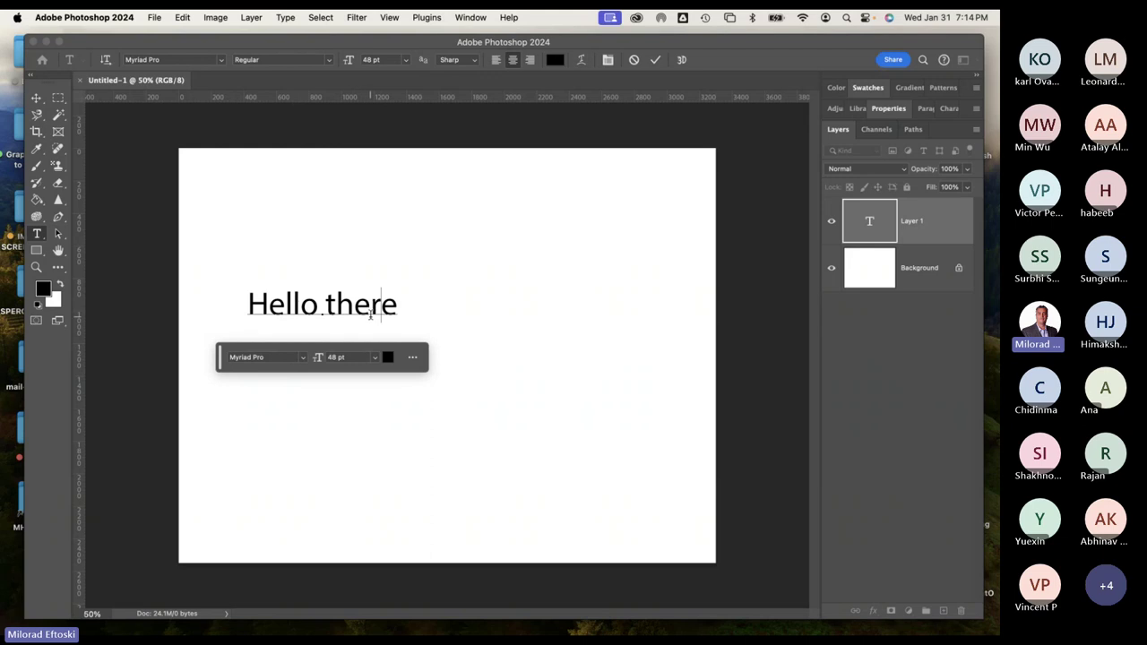
Commit the text and delete the Hello there layer.
{"action": "left_click", "coordinate": [36, 97]}
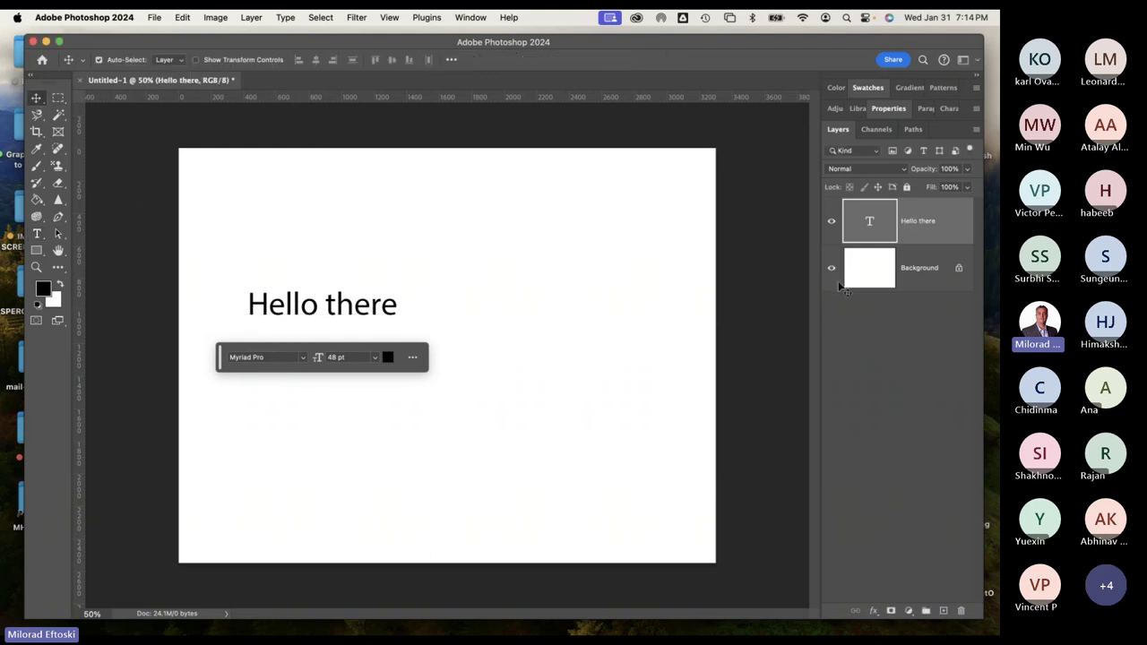
{"action": "key", "text": "BackSpace"}
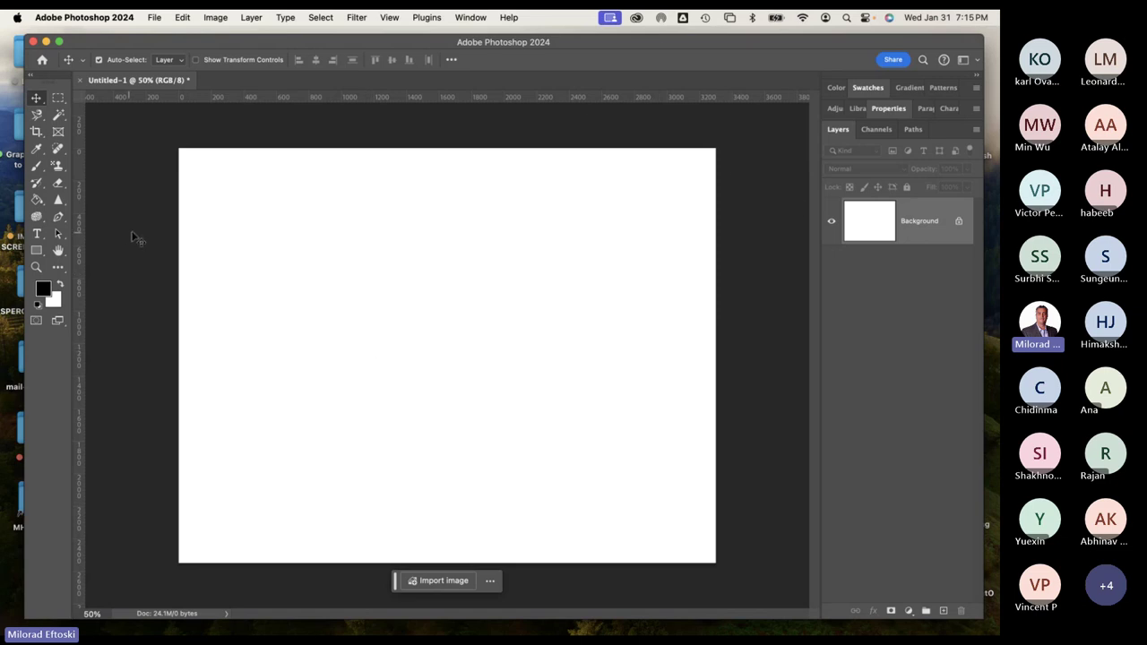
Select the entire canvas and bring up the Generative Fill prompt.
{"action": "left_click", "coordinate": [60, 98]}
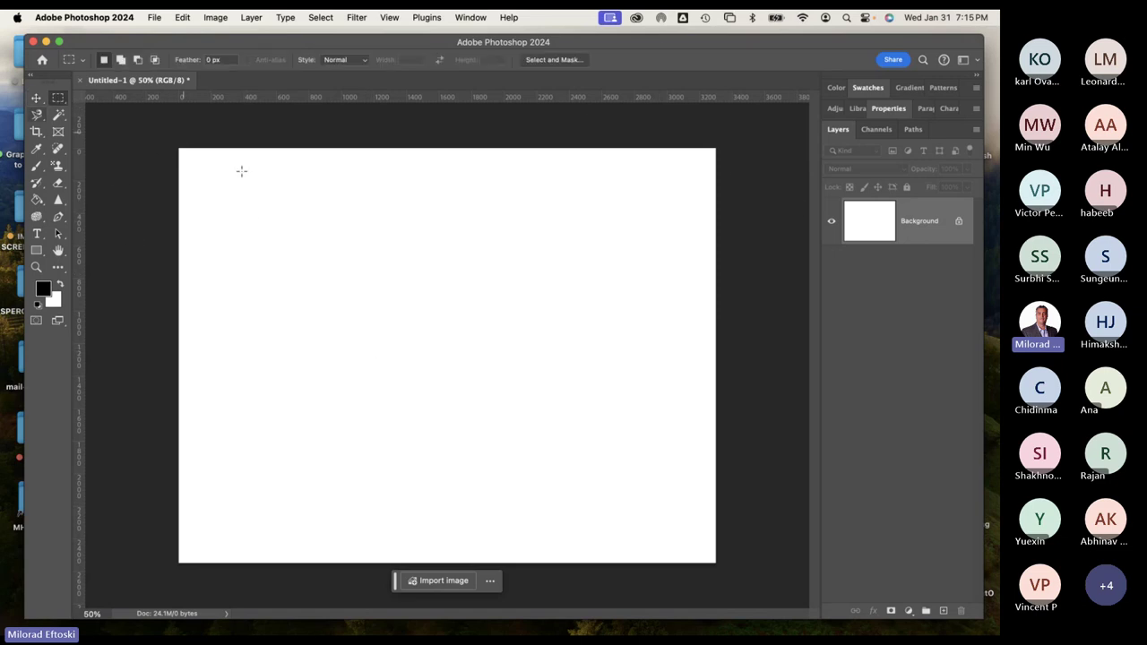
{"action": "left_click_drag", "start_coordinate": [233, 203], "coordinate": [536, 423]}
{"action": "left_click", "coordinate": [578, 382]}
{"action": "key", "text": "super+a"}
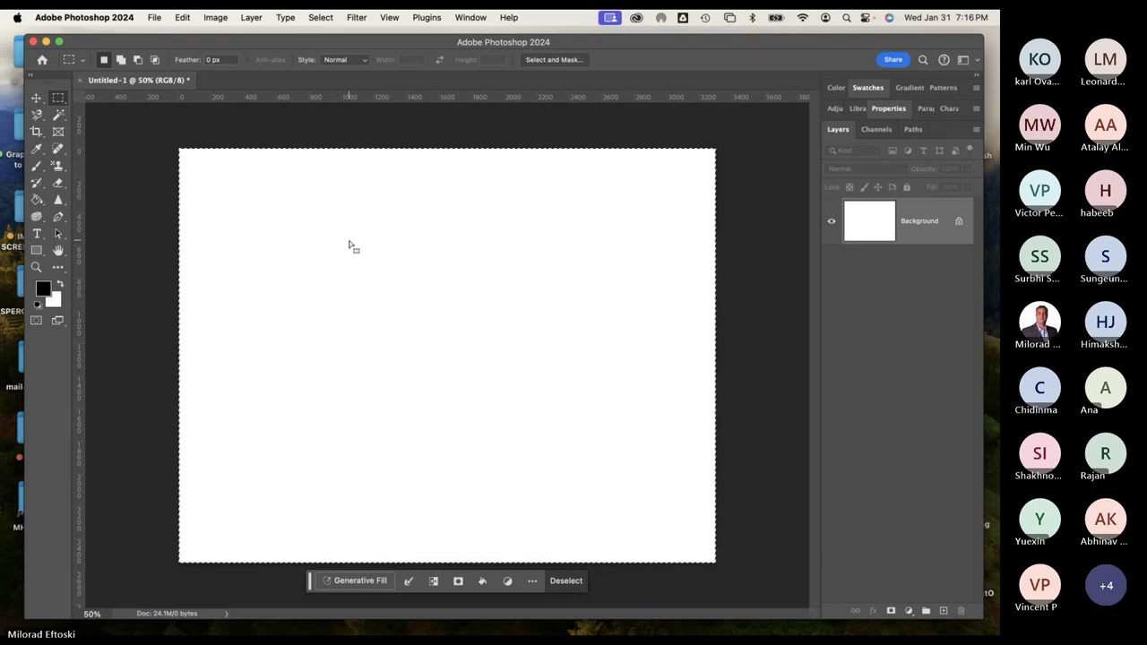
{"action": "left_click", "coordinate": [360, 582]}
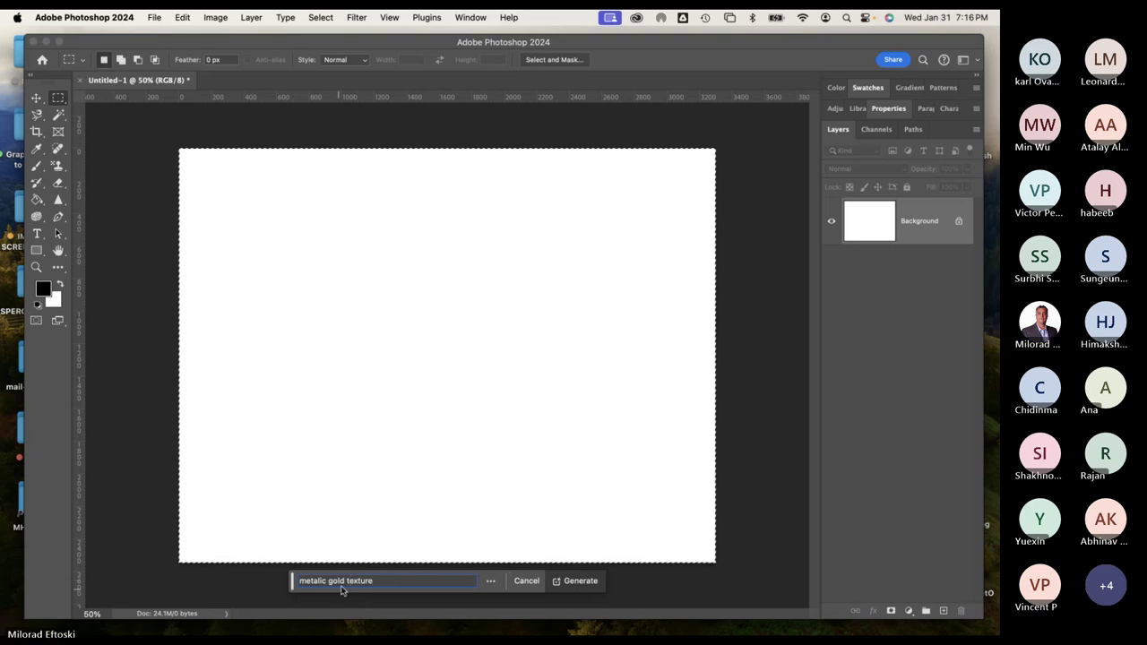
Edit the prompt to read 'metalic solid gold shiny texture'.
{"action": "triple_click", "coordinate": [406, 586]}
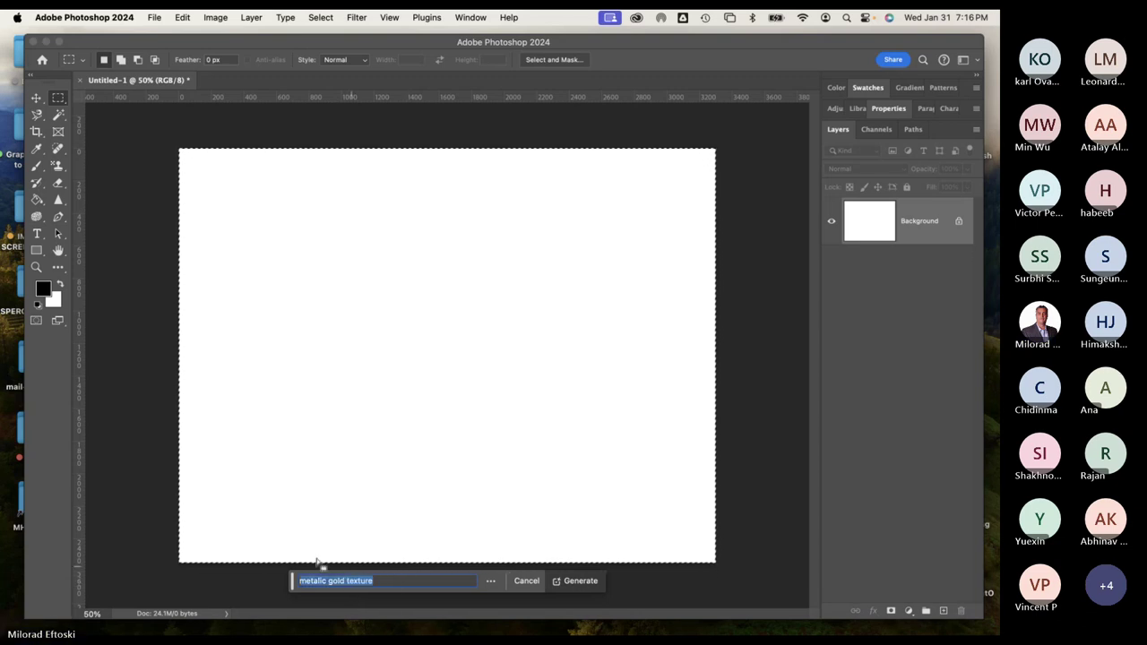
{"action": "type", "text": "olid"}
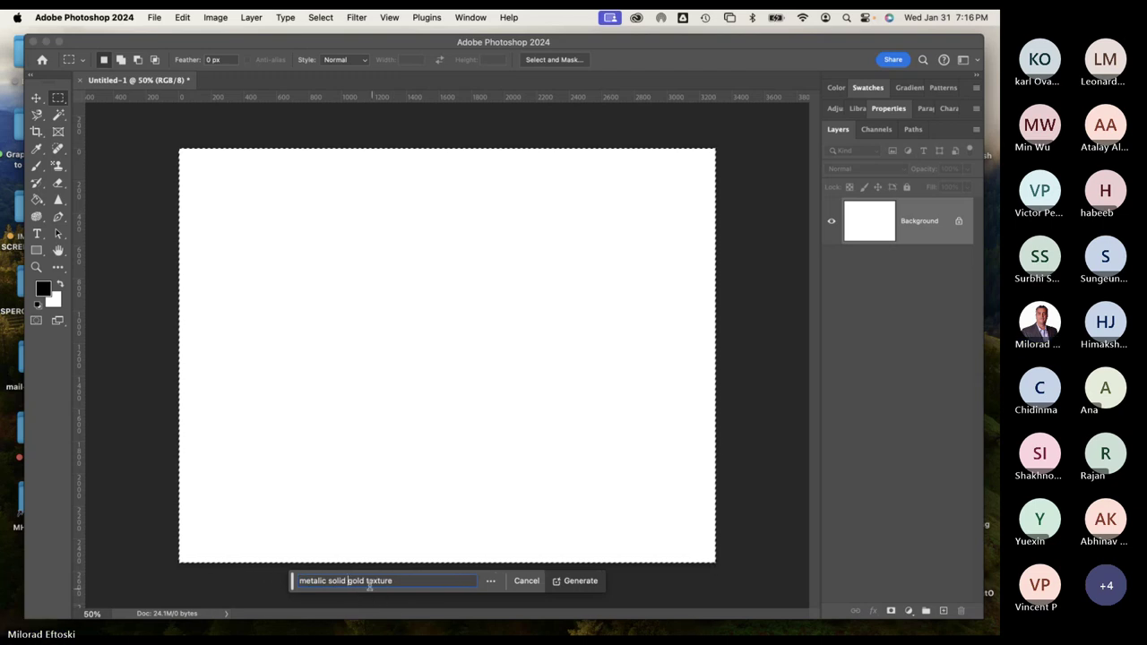
{"action": "triple_click", "coordinate": [414, 587]}
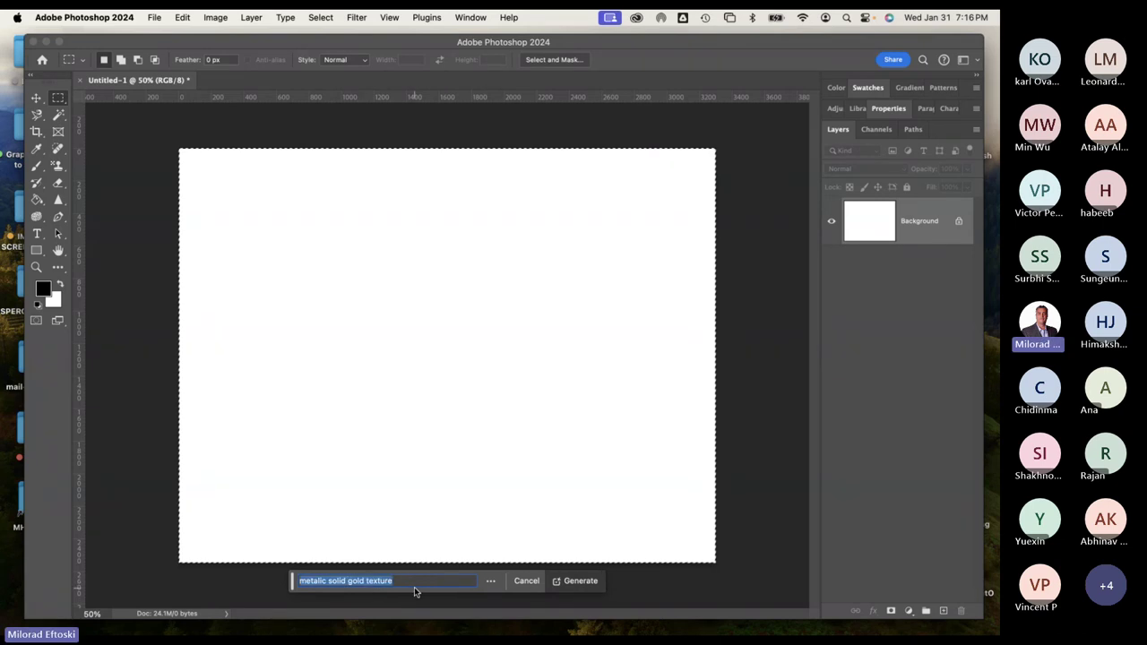
{"action": "left_click", "coordinate": [414, 587]}
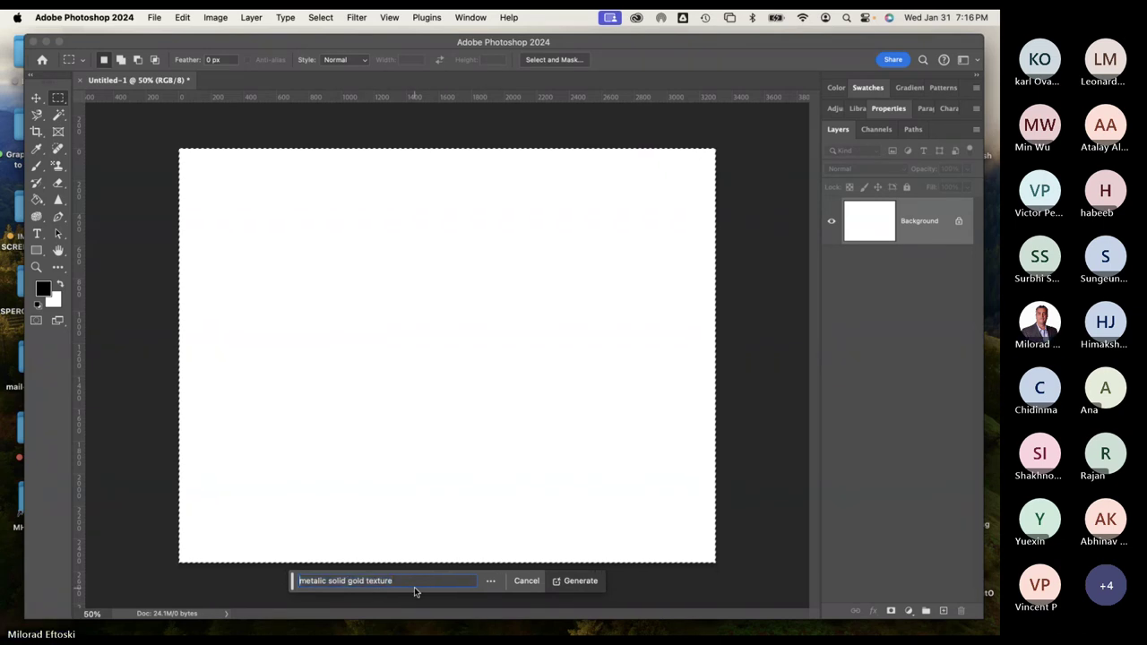
{"action": "triple_click", "coordinate": [367, 582]}
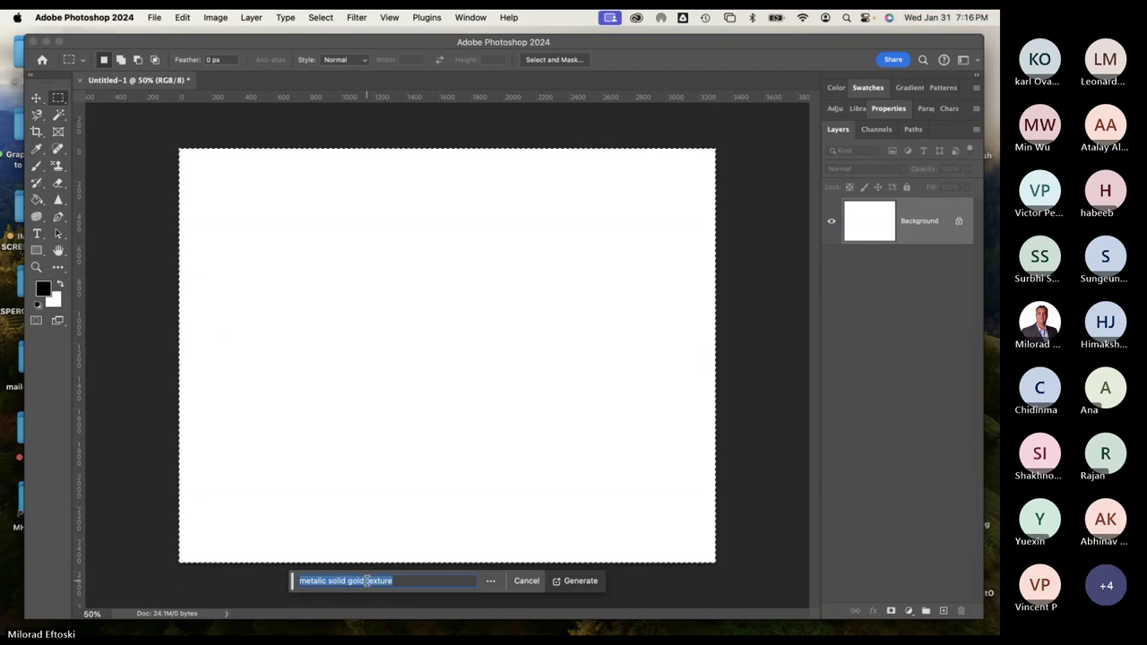
{"action": "left_click", "coordinate": [366, 581]}
{"action": "type", "text": "shin"}
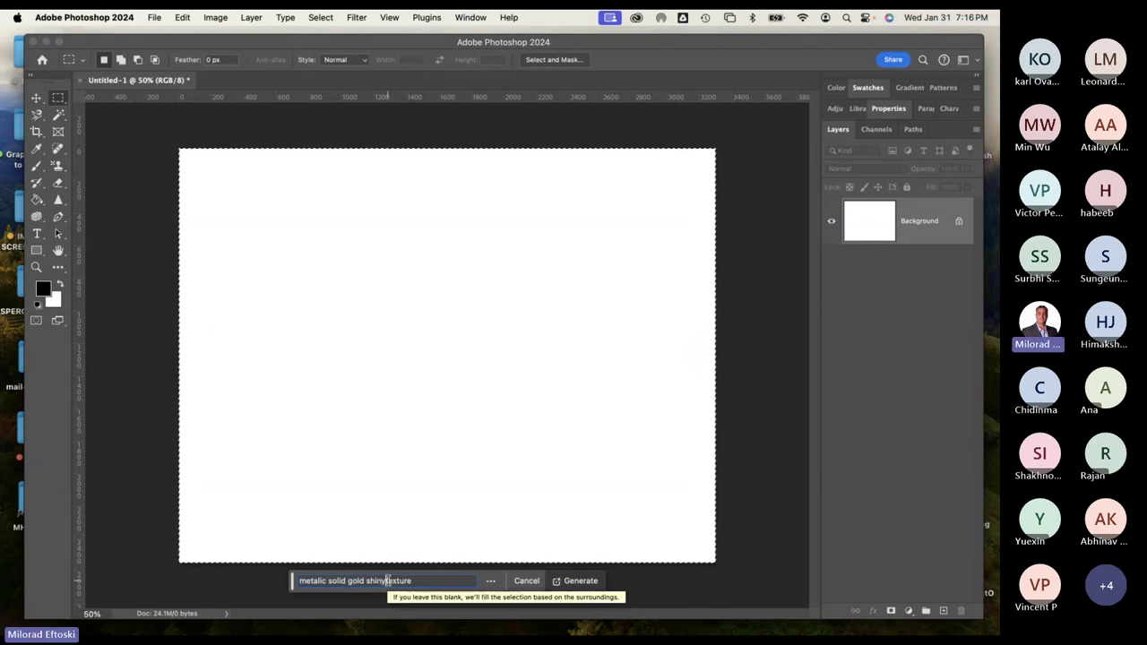
{"action": "type", "text": "y"}
{"action": "triple_click", "coordinate": [425, 583]}
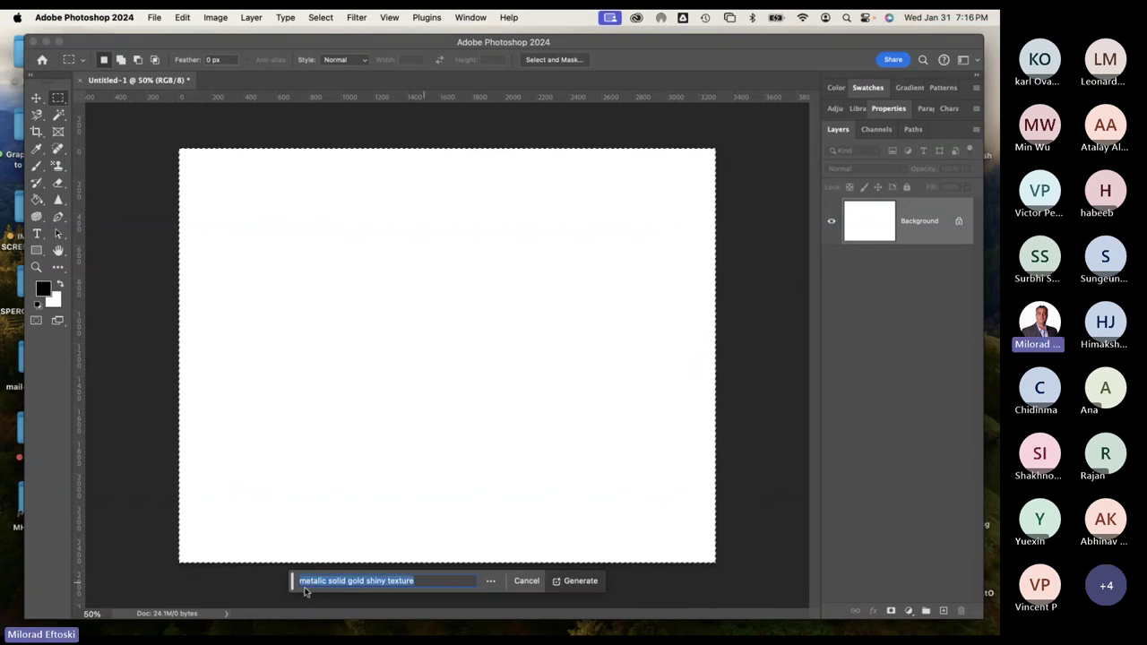
{"action": "left_click", "coordinate": [419, 580]}
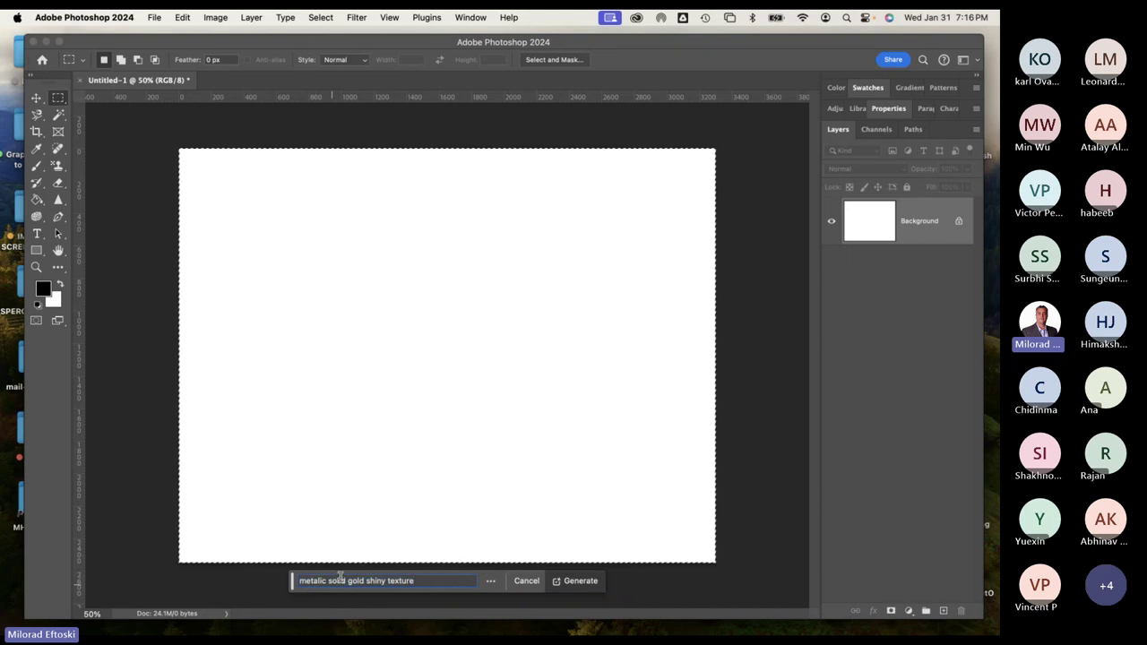
{"action": "triple_click", "coordinate": [401, 581]}
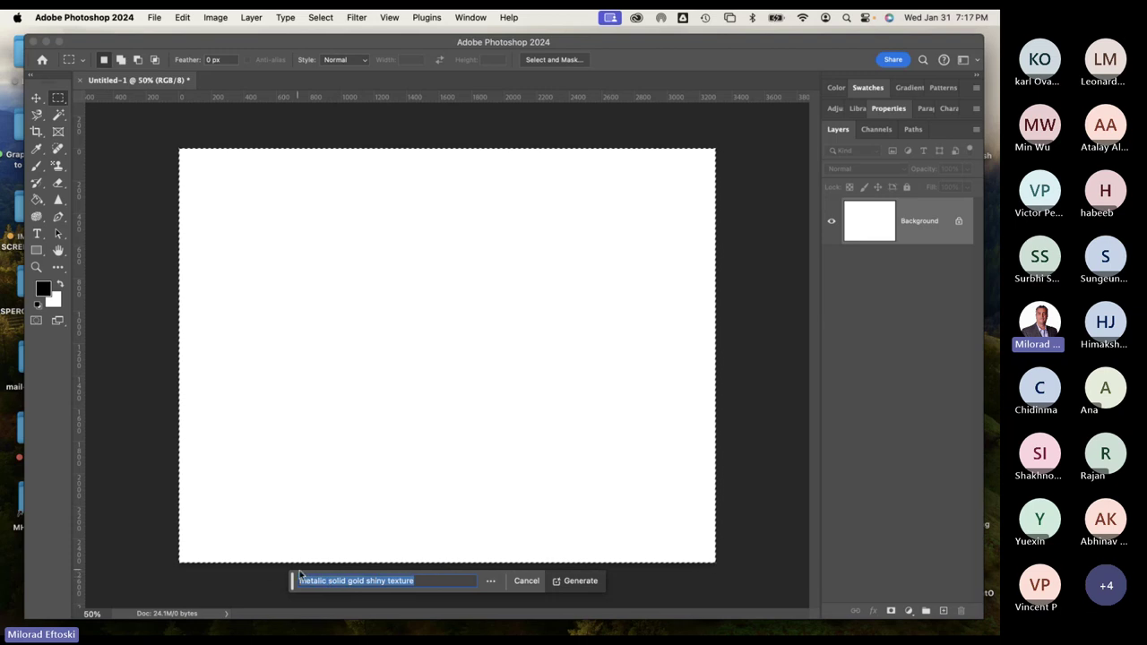
{"action": "left_click", "coordinate": [432, 581]}
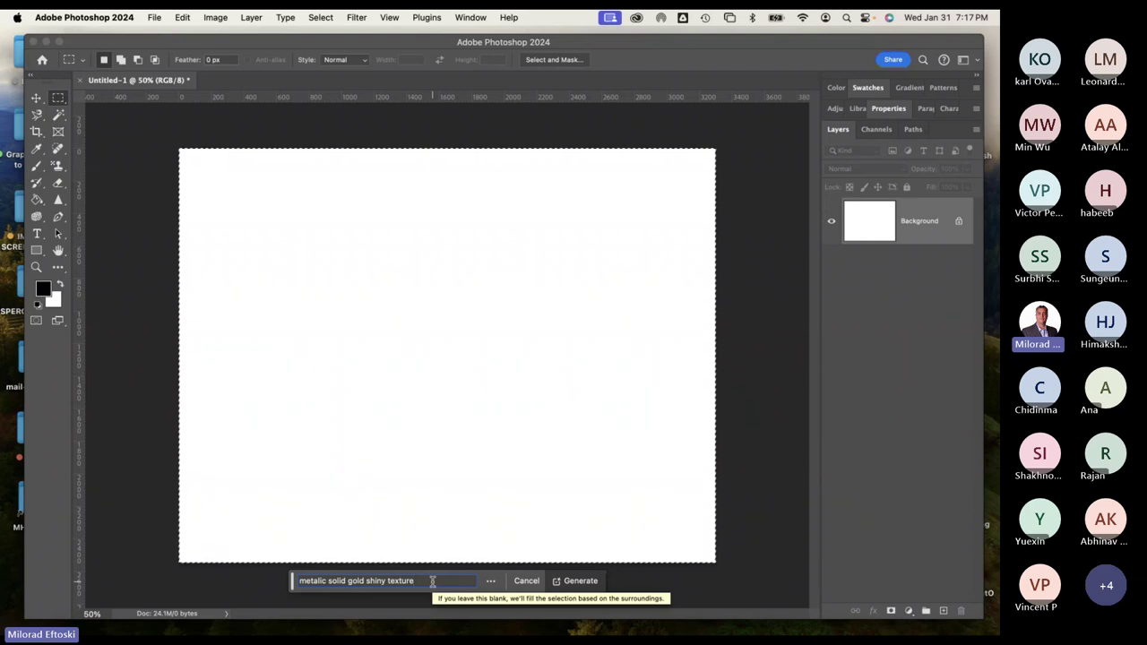
Generate the gold texture and expand the Properties panel to show the variations.
{"action": "left_click", "coordinate": [579, 583]}
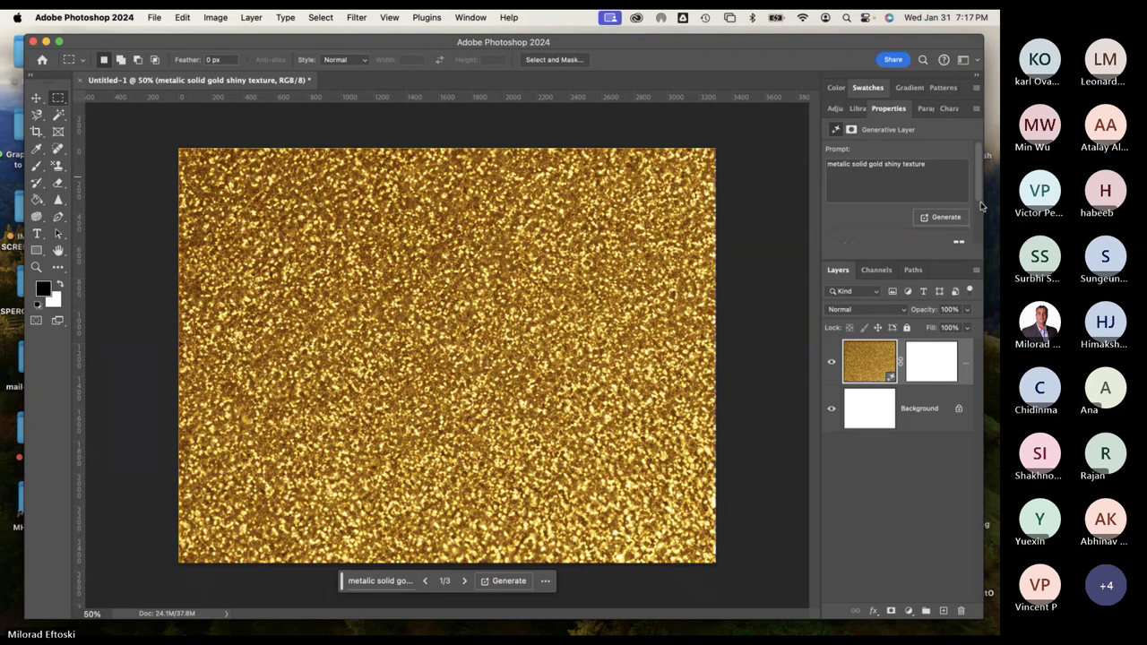
{"action": "scroll", "coordinate": [981, 250], "scroll_direction": "down", "scroll_amount": 3}
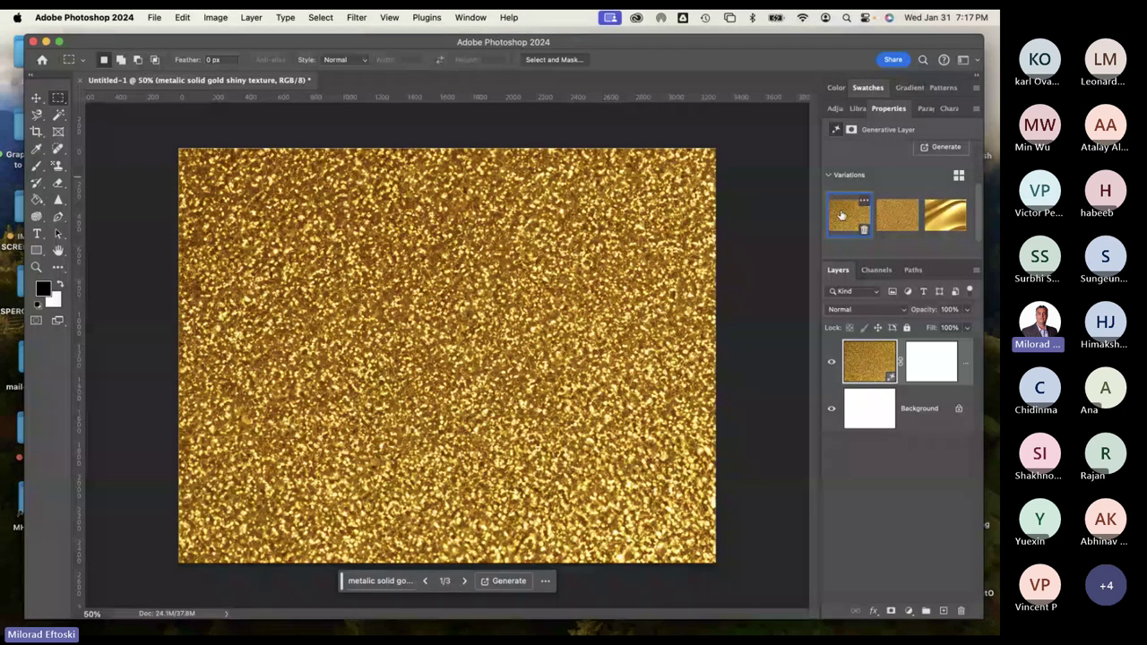
{"action": "scroll", "coordinate": [982, 179], "scroll_direction": "up", "scroll_amount": 3}
{"action": "scroll", "coordinate": [981, 178], "scroll_direction": "down", "scroll_amount": 3}
{"action": "left_click_drag", "start_coordinate": [911, 260], "coordinate": [910, 363]}
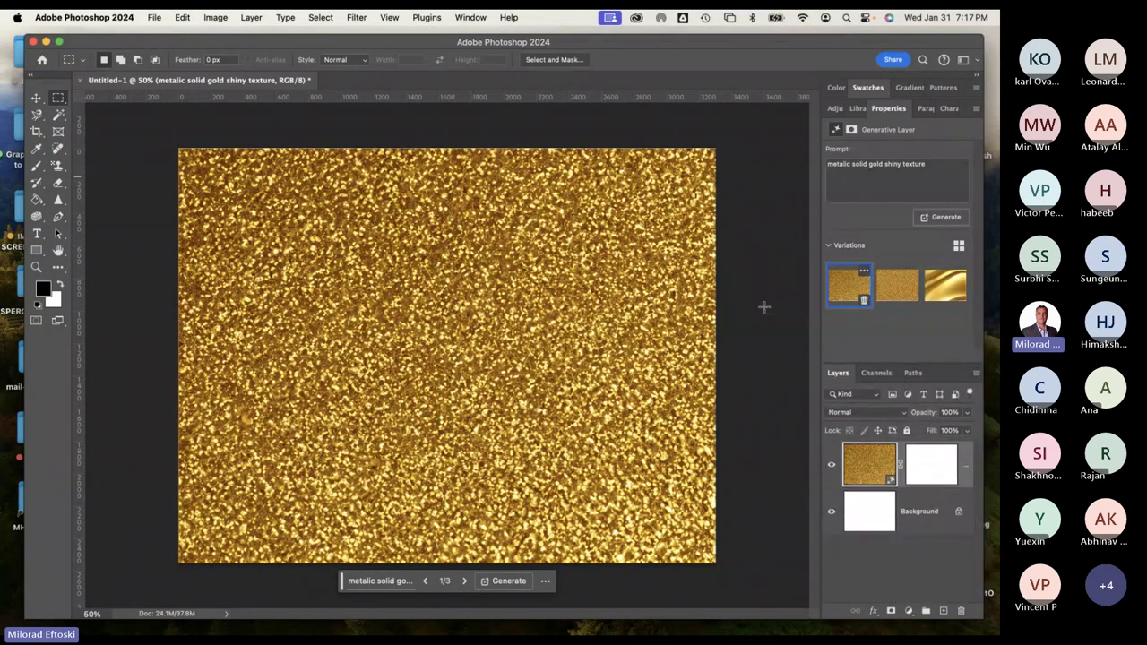
Compare the three gold variations and choose the embossed second one.
{"action": "left_click", "coordinate": [899, 290]}
{"action": "left_click", "coordinate": [850, 289]}
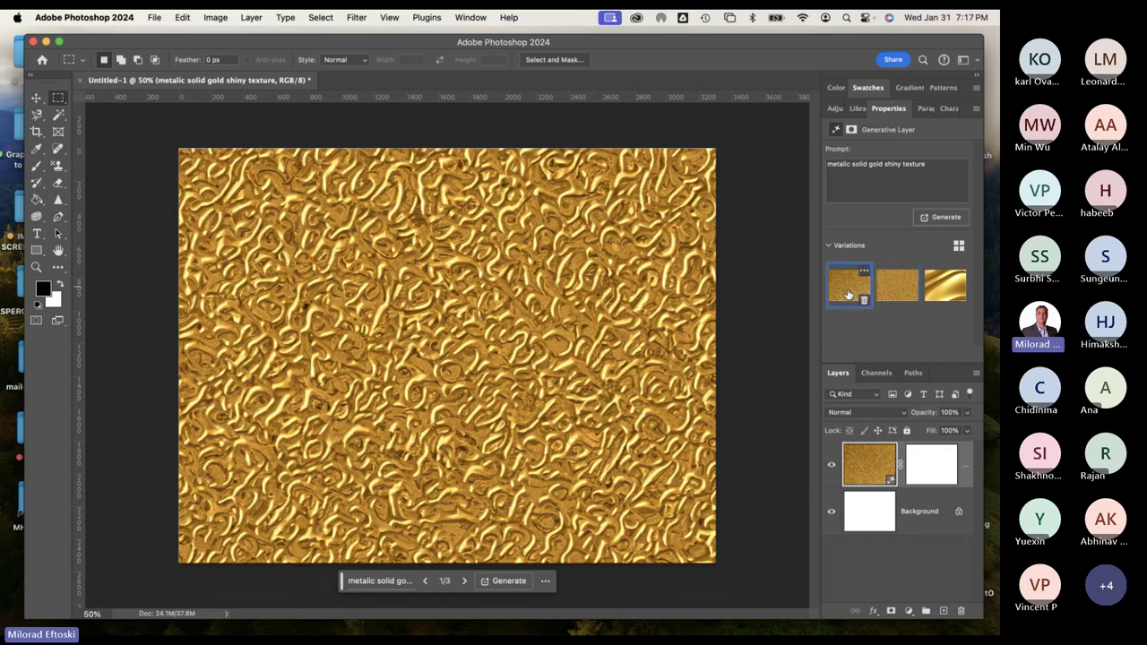
{"action": "left_click", "coordinate": [890, 287]}
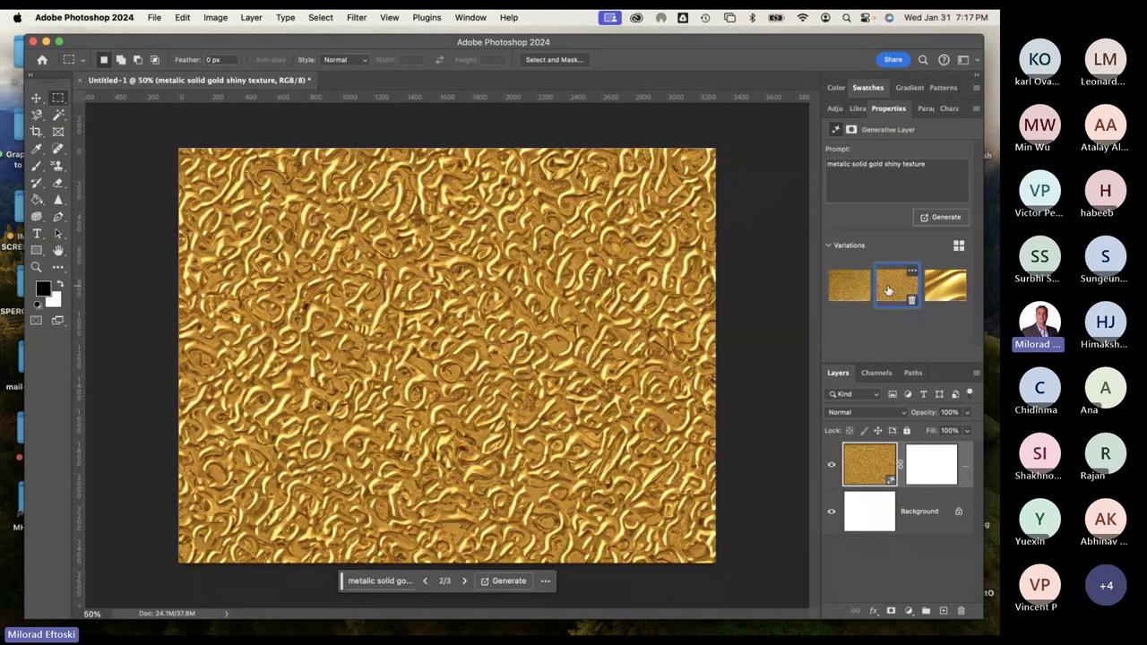
{"action": "left_click", "coordinate": [944, 294]}
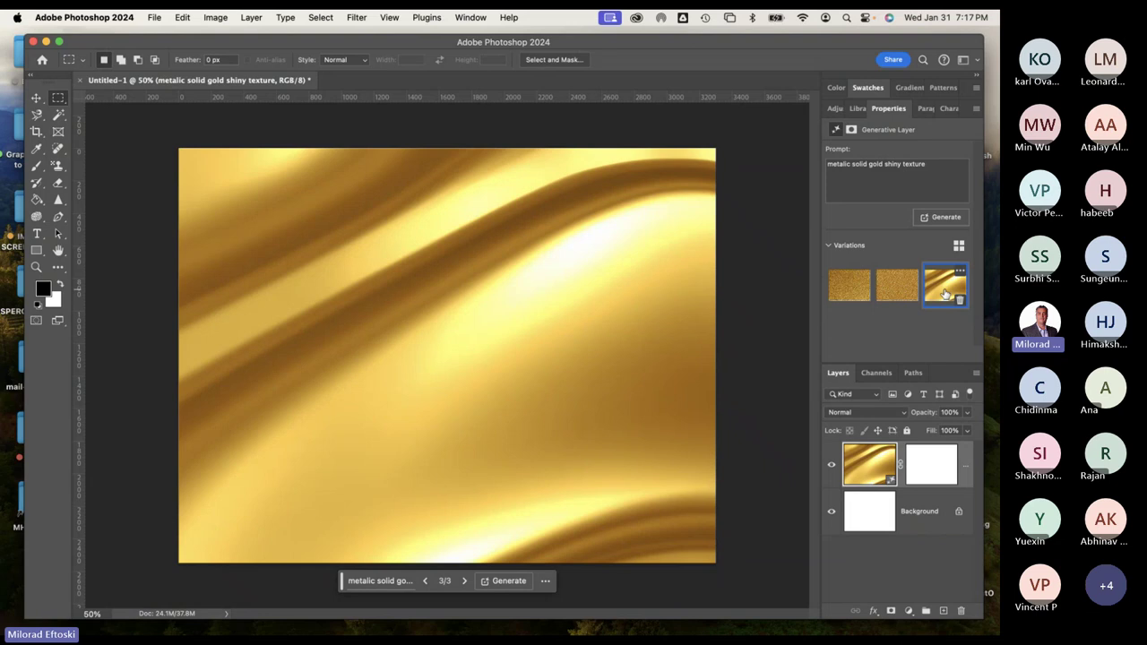
{"action": "left_click", "coordinate": [892, 286]}
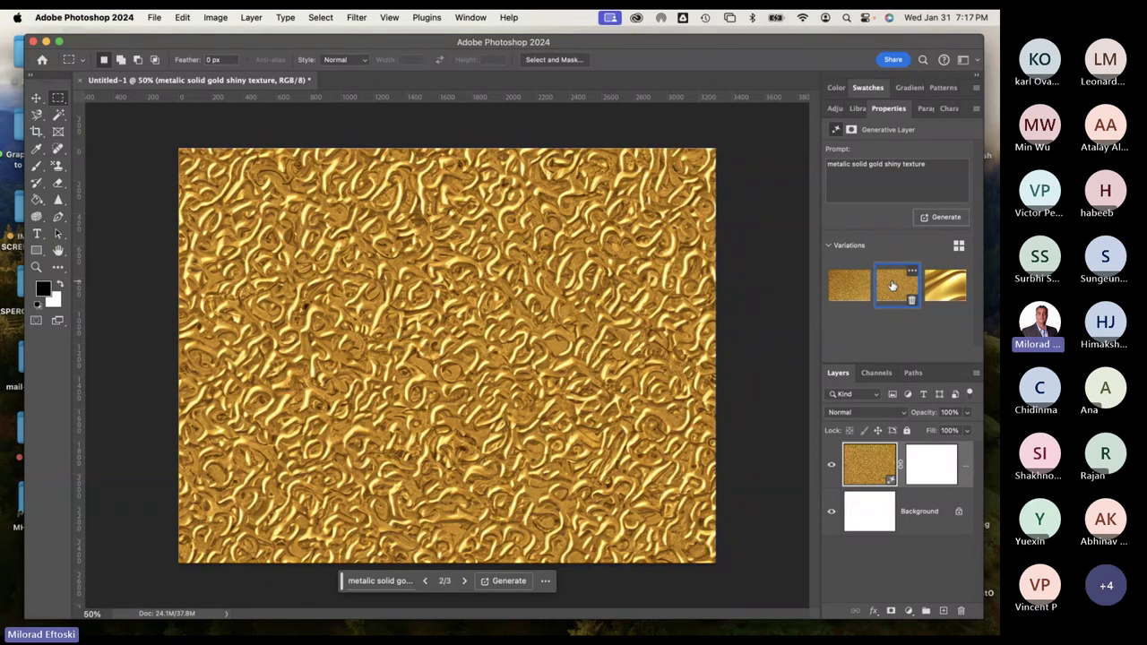
{"action": "left_click", "coordinate": [847, 285]}
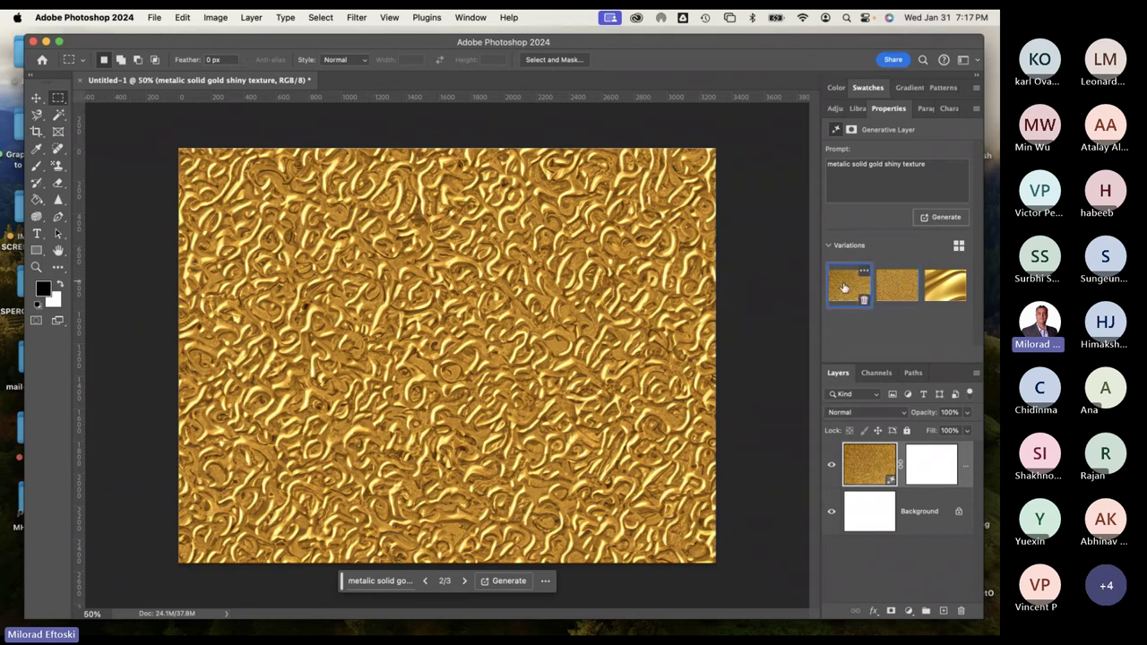
{"action": "left_click", "coordinate": [884, 285]}
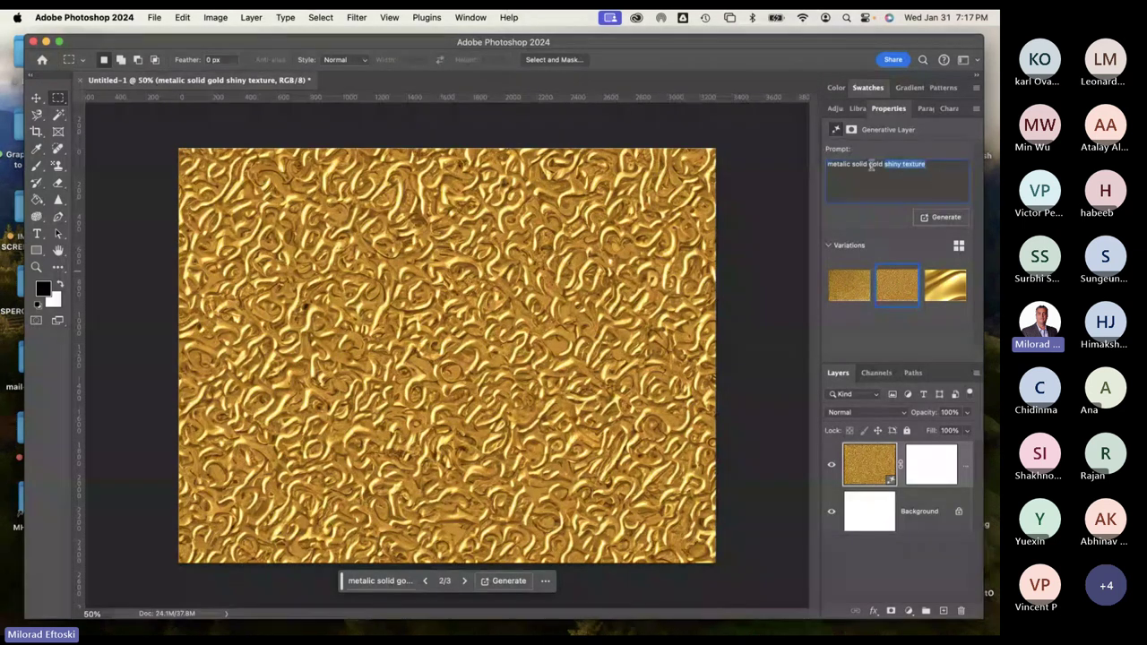
Generate more gold variations, pick the brighter embossed gold, and bring Chrome forward.
{"action": "left_click", "coordinate": [939, 219]}
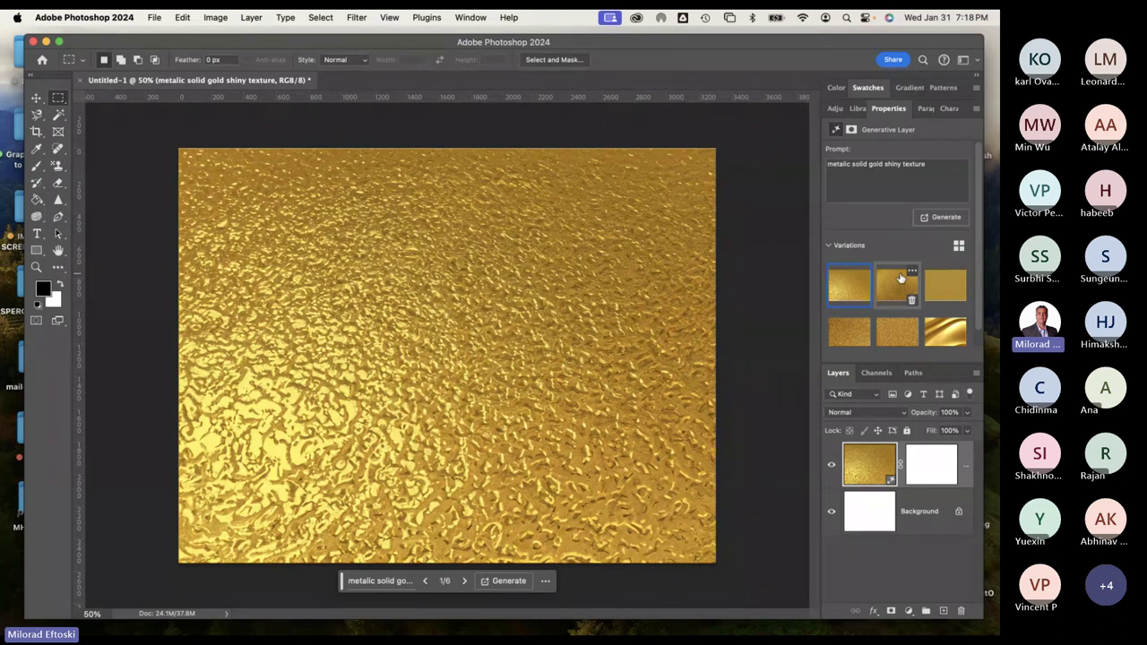
{"action": "left_click", "coordinate": [896, 285]}
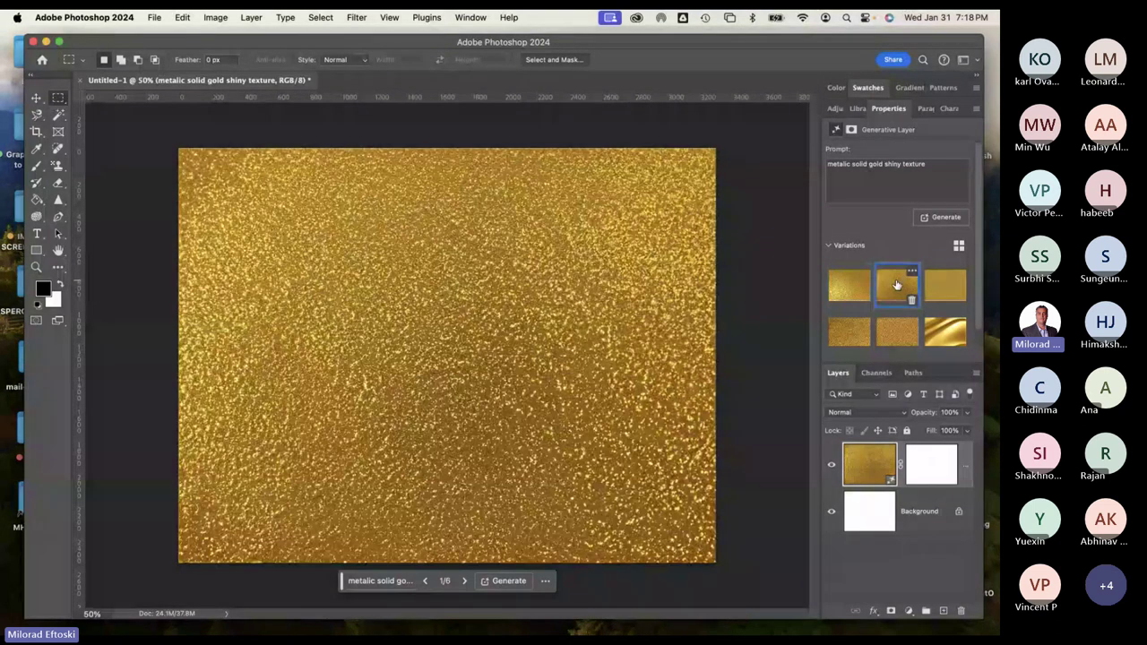
{"action": "left_click", "coordinate": [936, 293]}
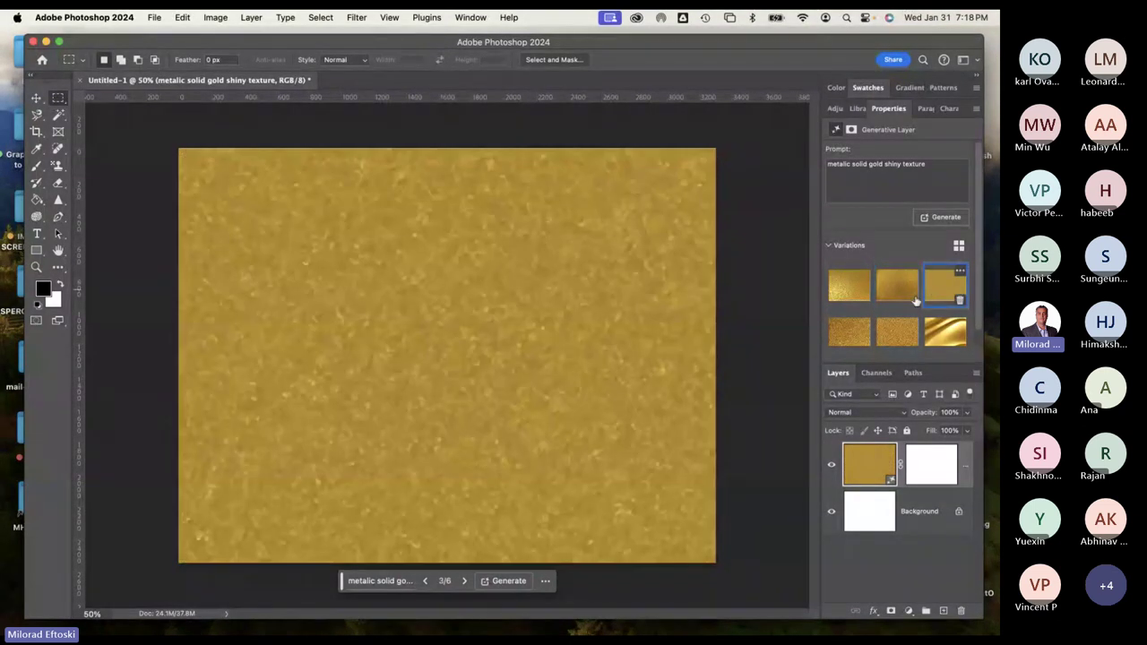
{"action": "left_click", "coordinate": [849, 287]}
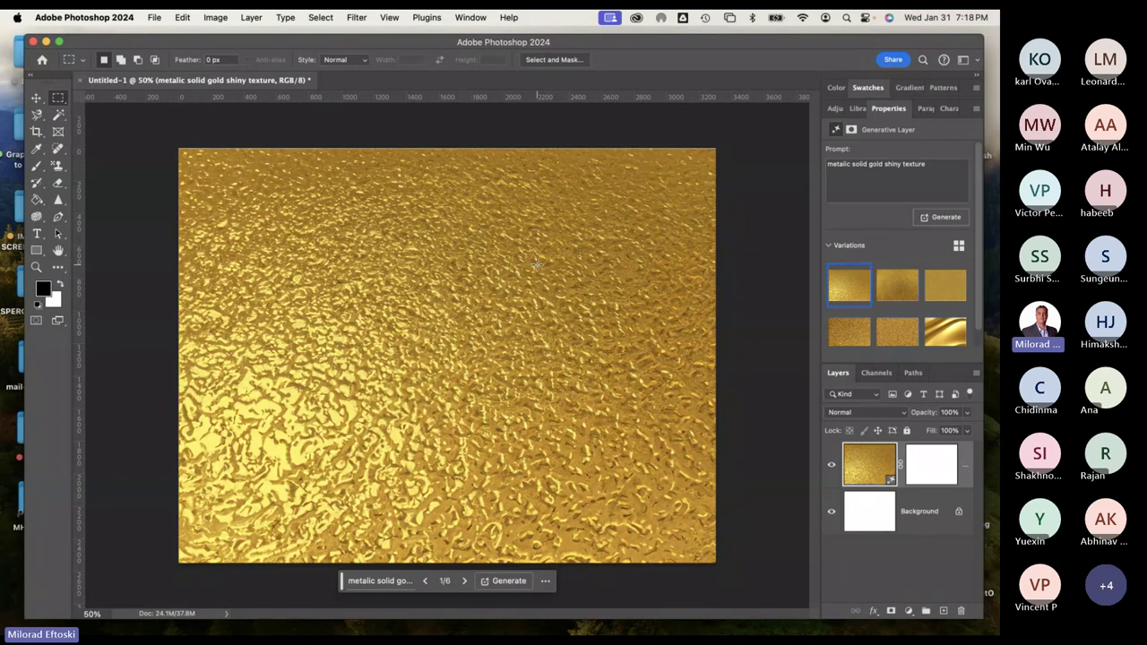
{"action": "left_click", "coordinate": [107, 629]}
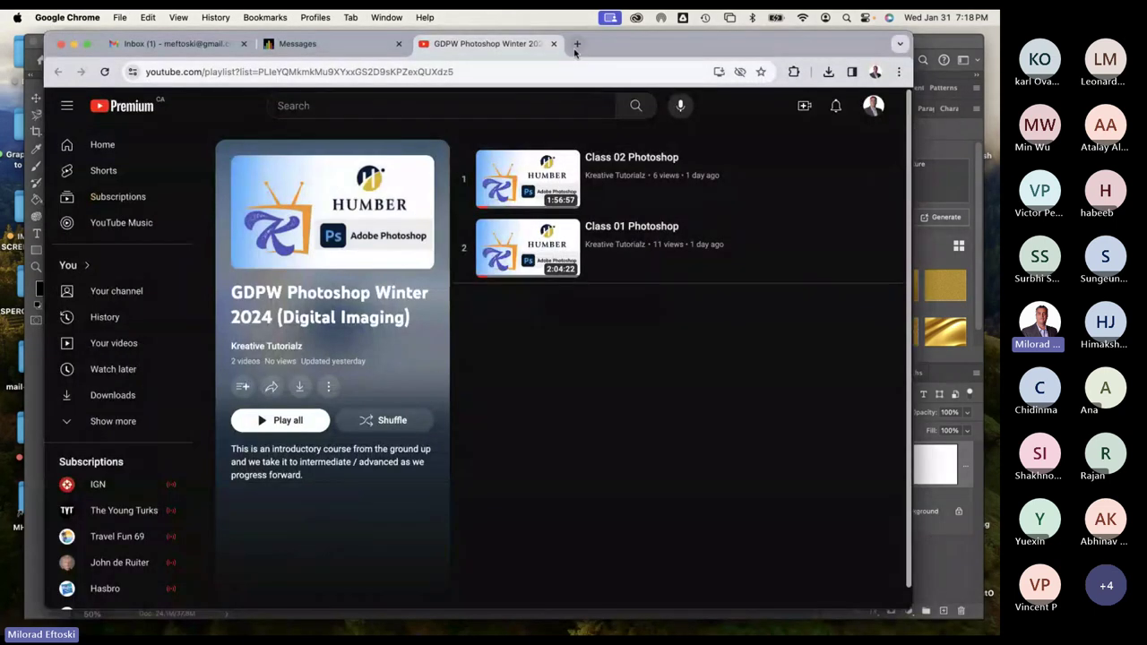
Search Google Images for 'solid gold shiny texture' in a new tab.
{"action": "left_click", "coordinate": [576, 44]}
{"action": "left_click", "coordinate": [442, 315]}
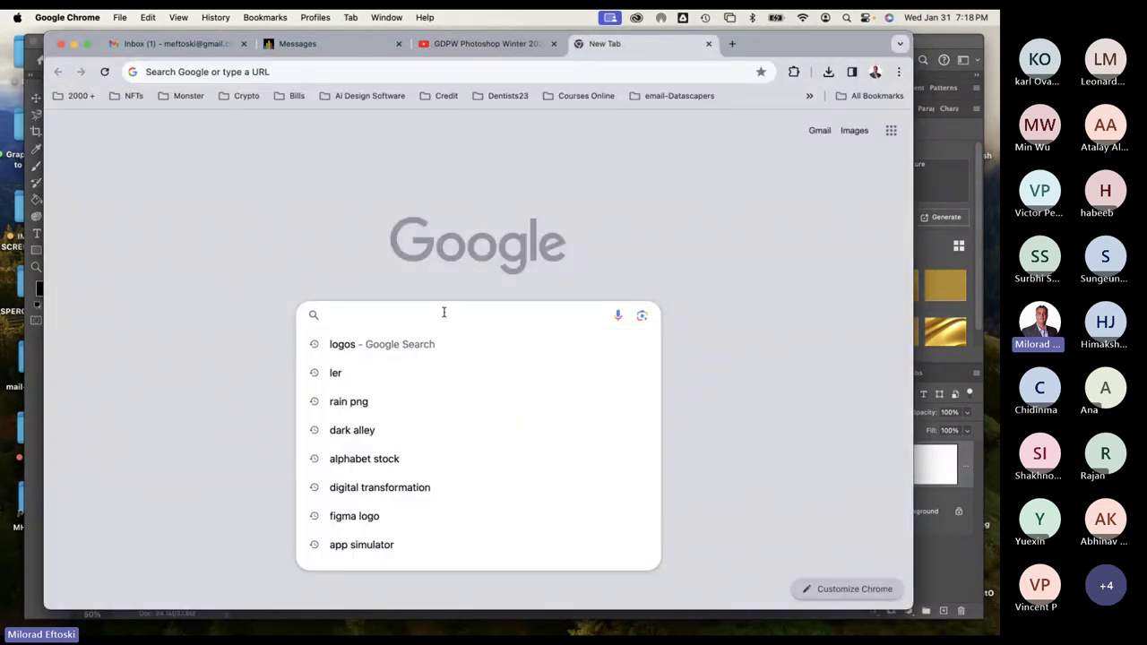
{"action": "type", "text": "solid "}
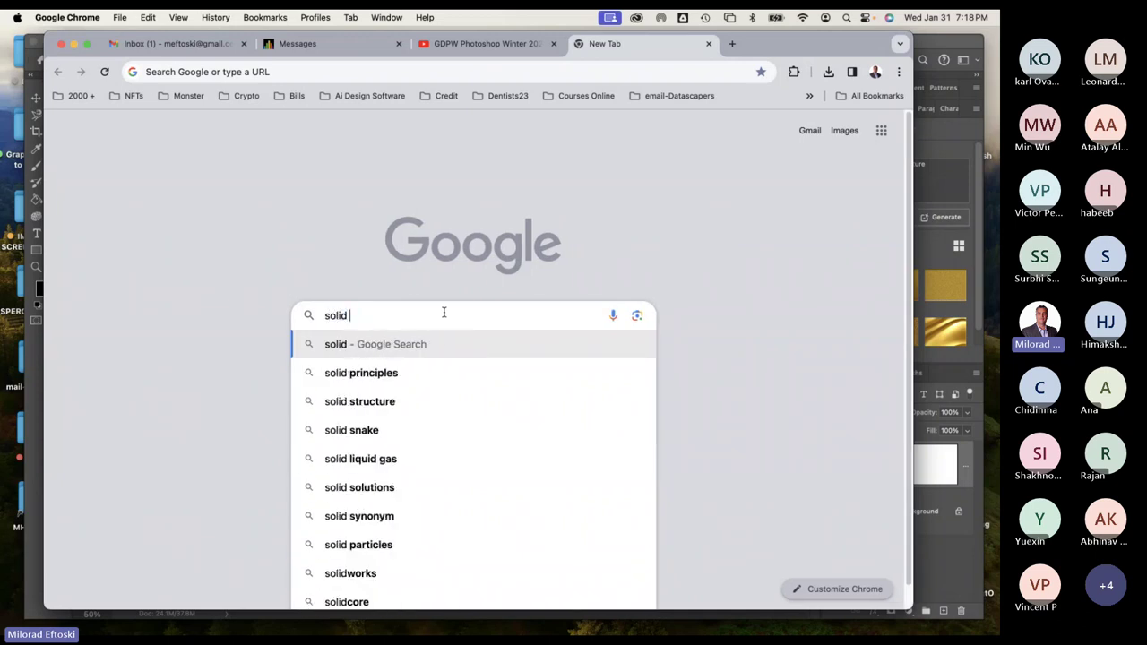
{"action": "type", "text": "gold sh"}
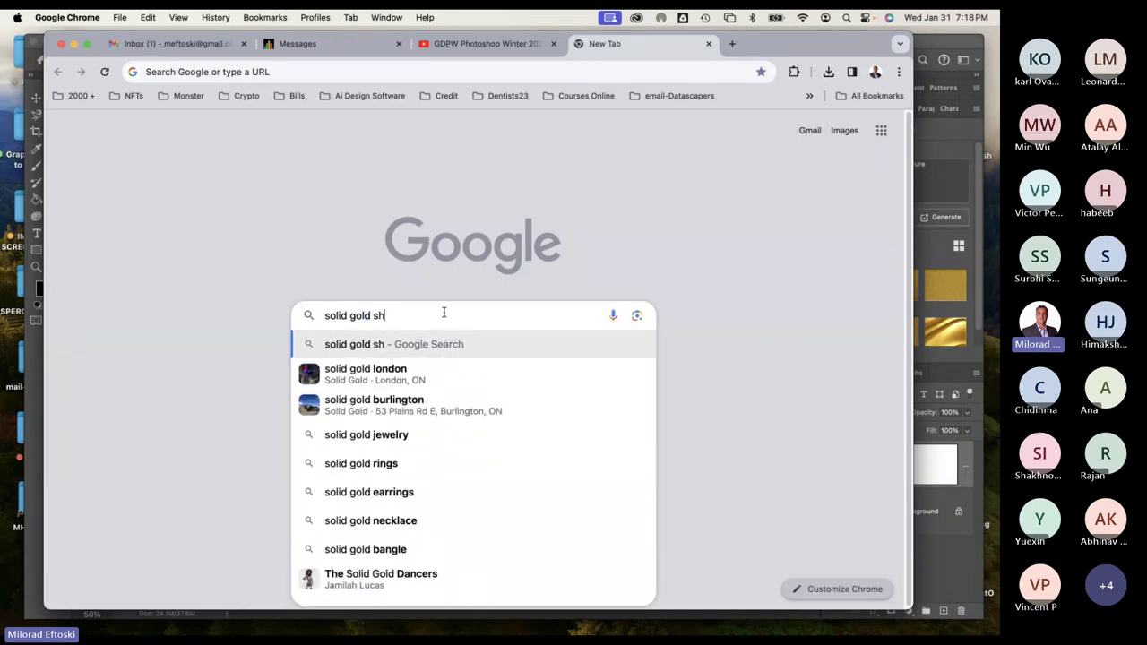
{"action": "type", "text": "yn"}
{"action": "key", "text": "BackSpace"}
{"action": "key", "text": "BackSpace"}
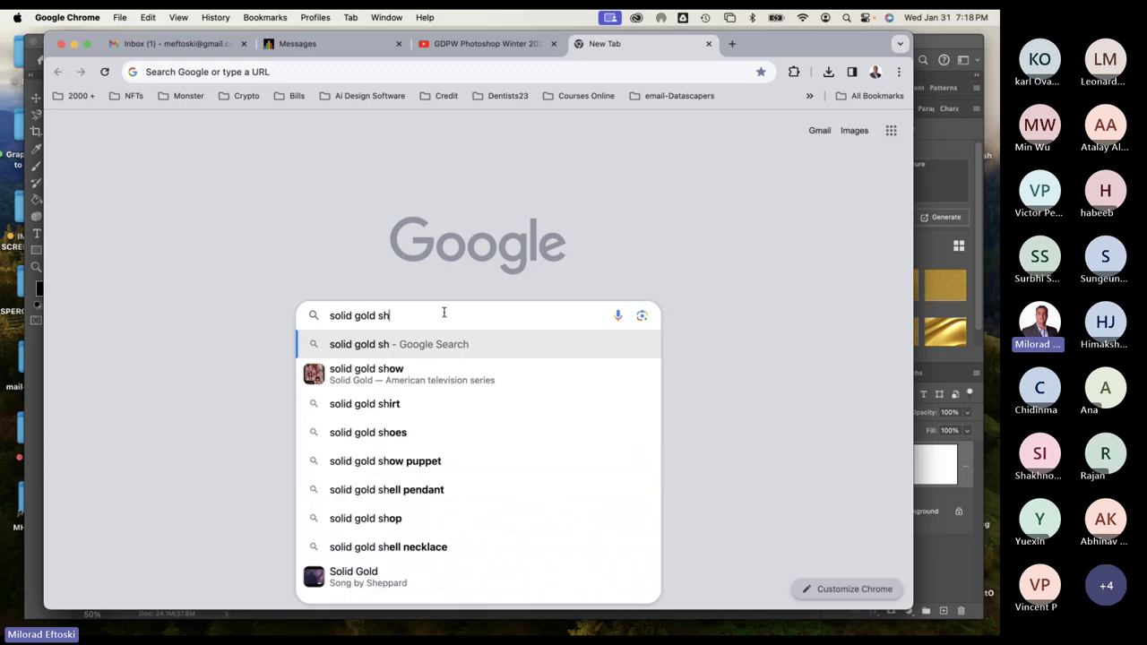
{"action": "type", "text": "inu textire"}
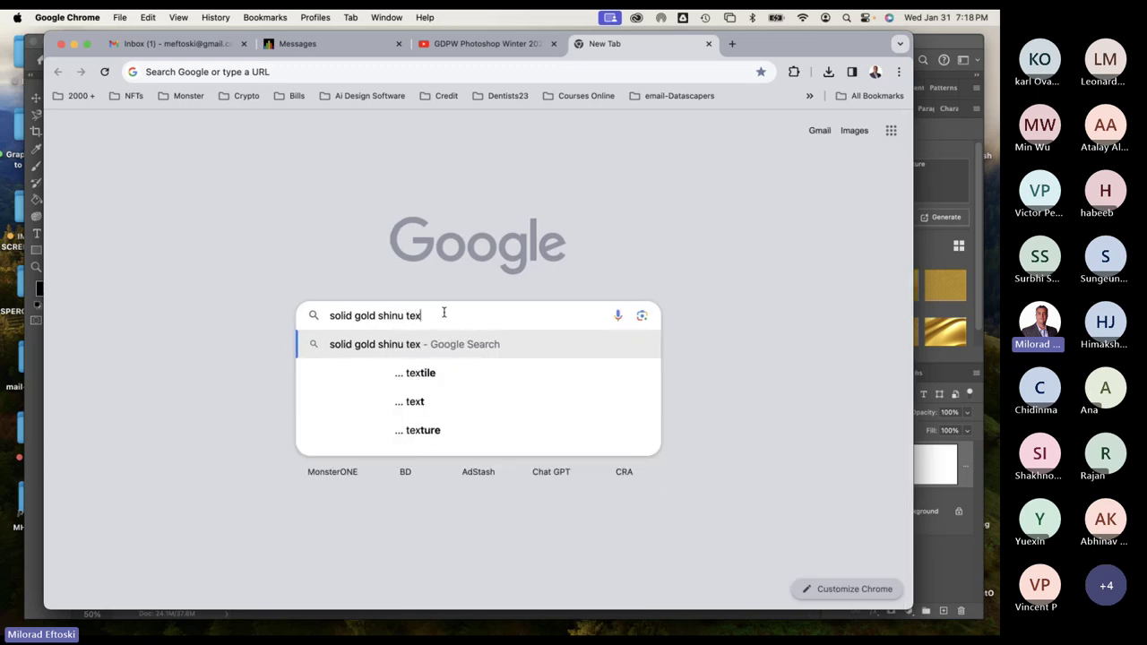
{"action": "key", "text": "BackSpace"}
{"action": "key", "text": "BackSpace"}
{"action": "key", "text": "BackSpace"}
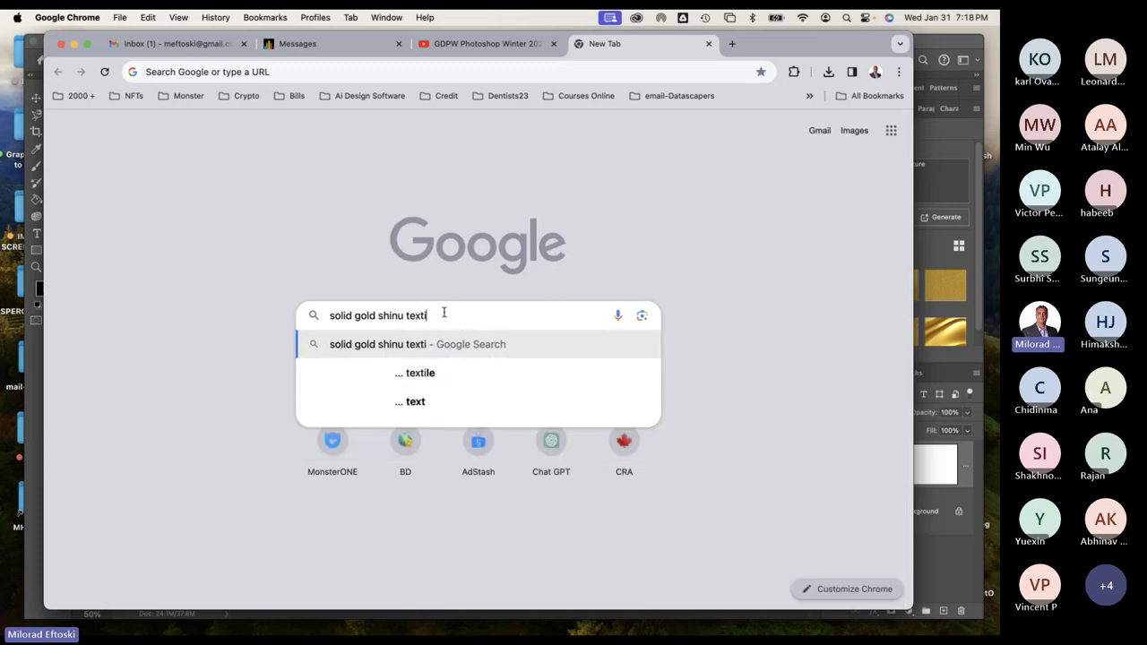
{"action": "type", "text": "ure"}
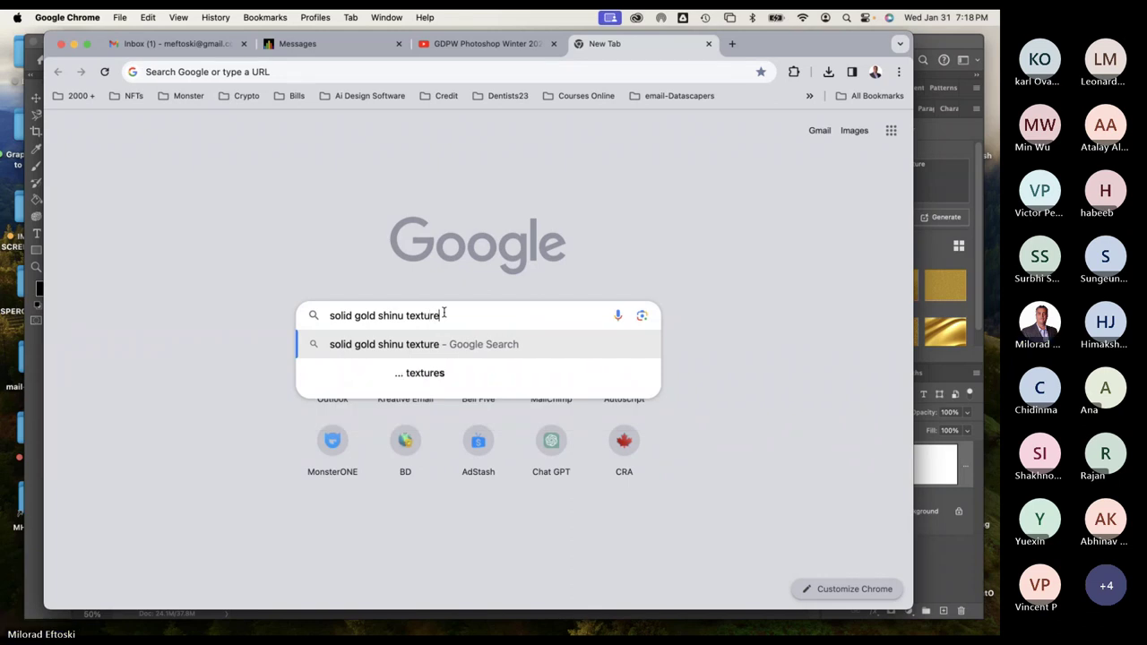
{"action": "key", "text": "Return"}
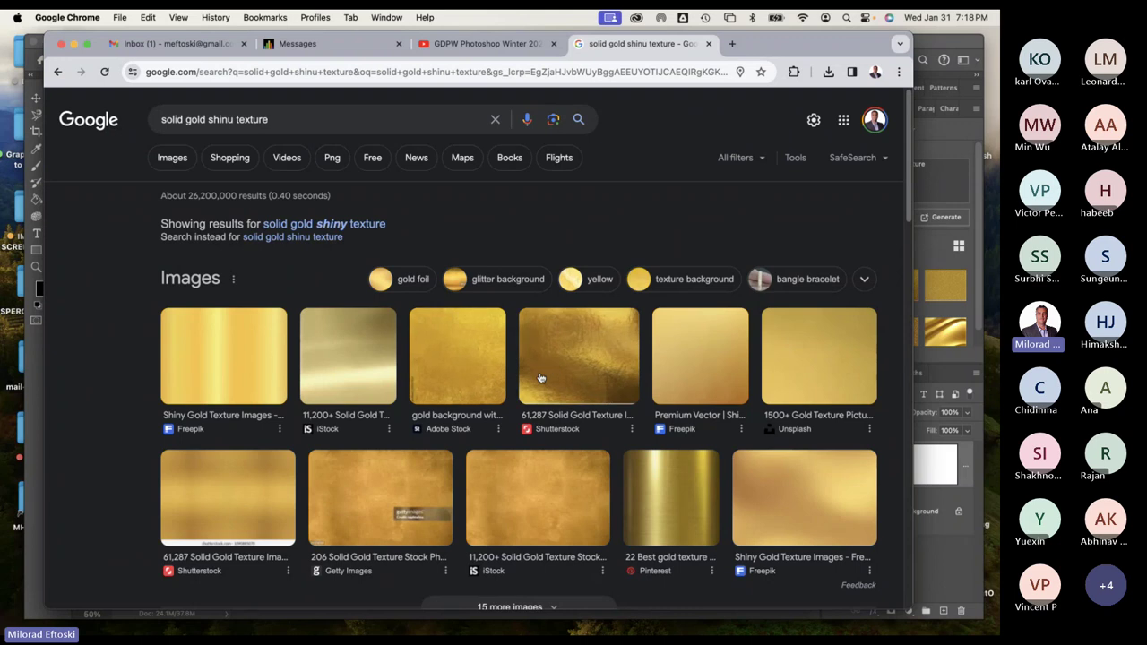
{"action": "scroll", "coordinate": [455, 382], "scroll_direction": "down", "scroll_amount": 5}
{"action": "scroll", "coordinate": [455, 382], "scroll_direction": "up", "scroll_amount": 5}
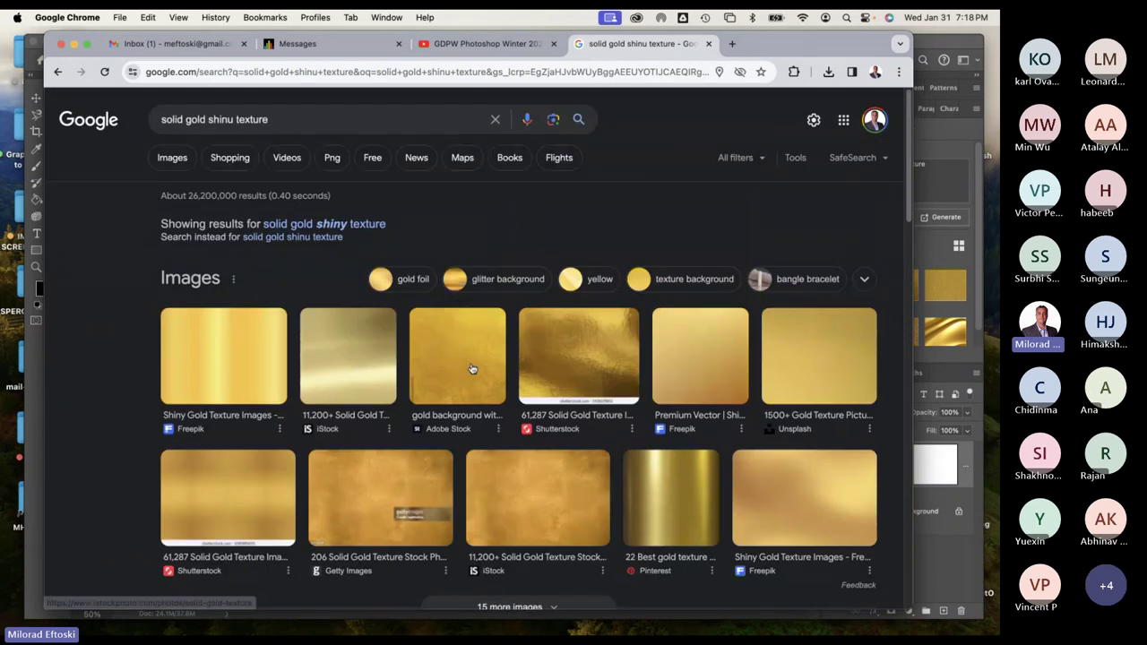
{"action": "left_click", "coordinate": [179, 160]}
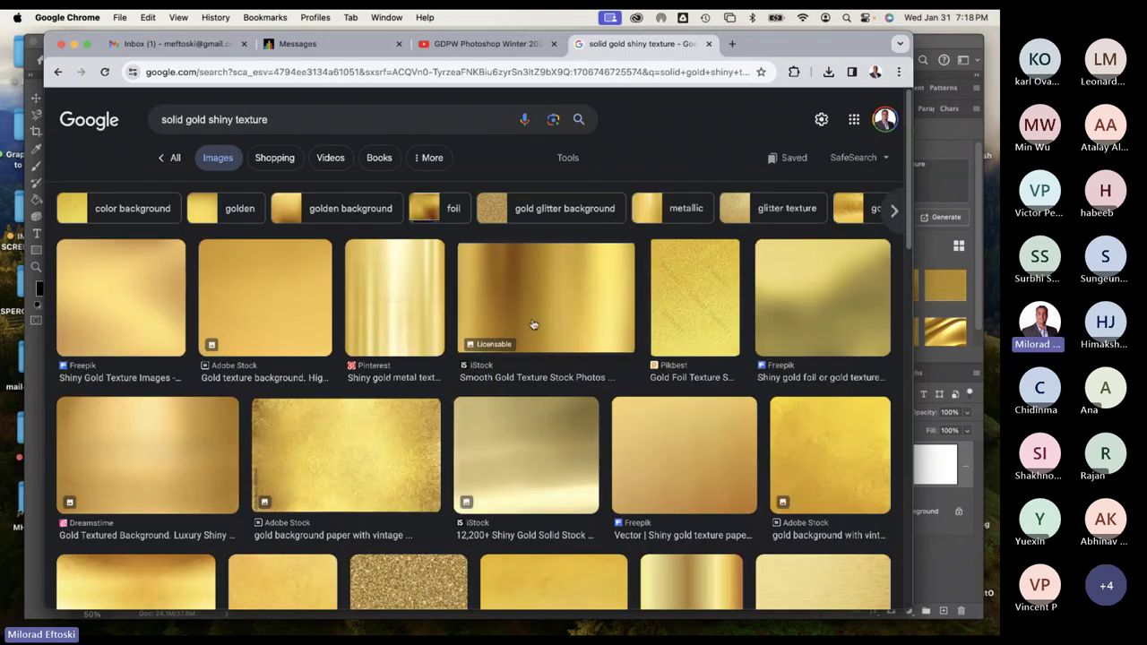
Preview several gold texture results and copy the Pinterest gold foil image.
{"action": "left_click", "coordinate": [402, 310]}
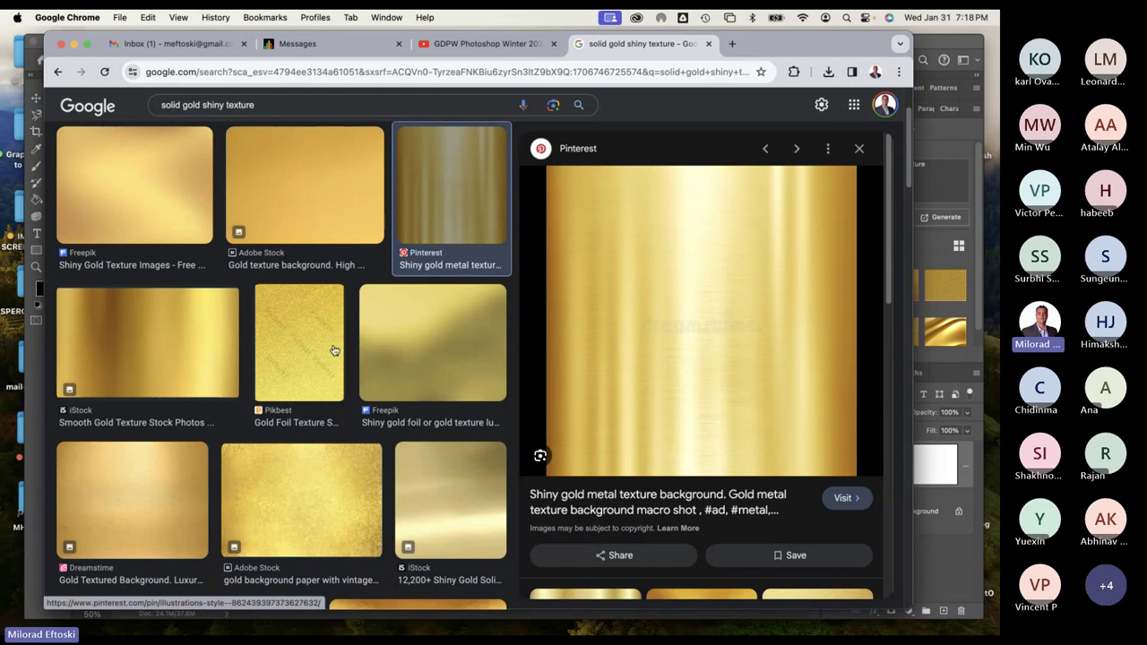
{"action": "left_click", "coordinate": [287, 350]}
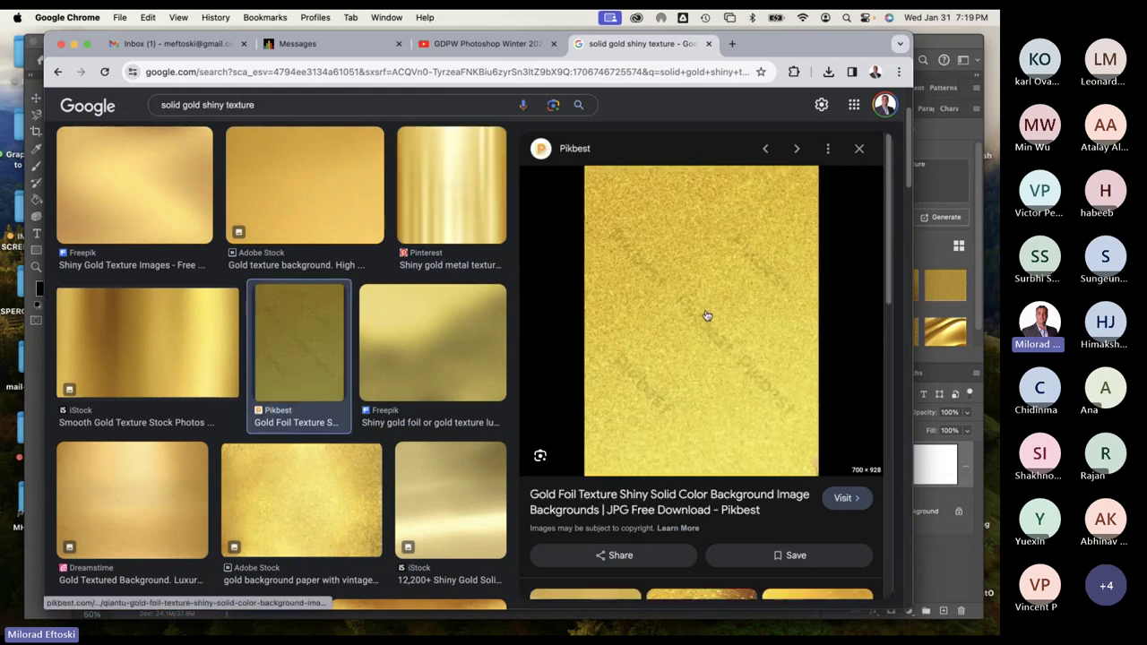
{"action": "scroll", "coordinate": [466, 400], "scroll_direction": "down", "scroll_amount": 5}
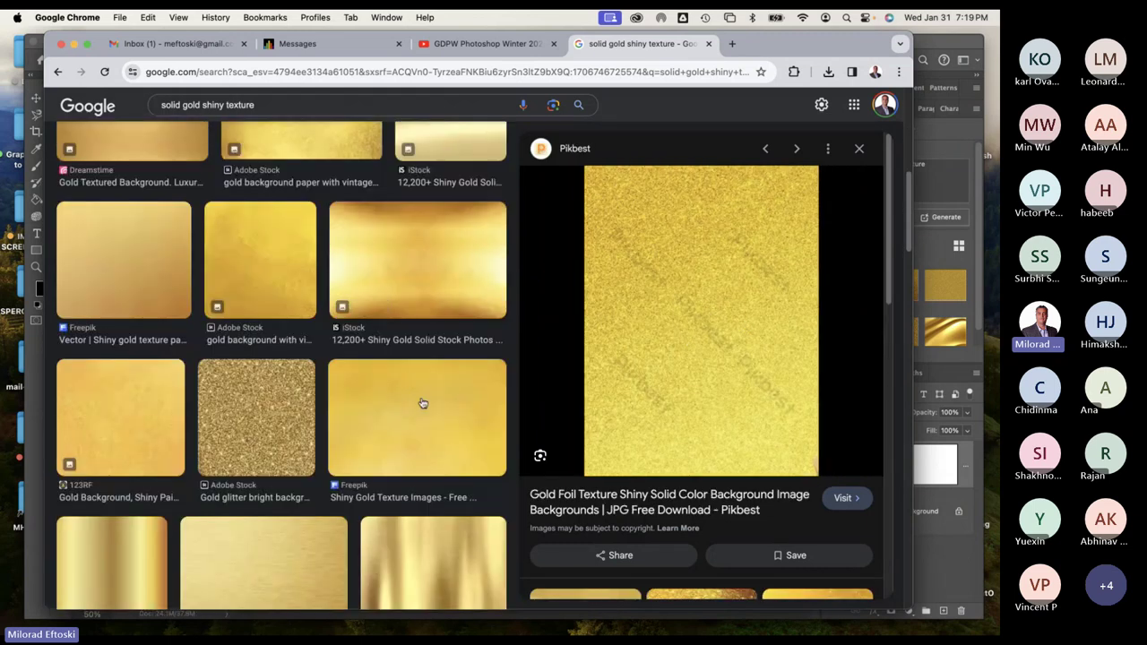
{"action": "left_click", "coordinate": [436, 260]}
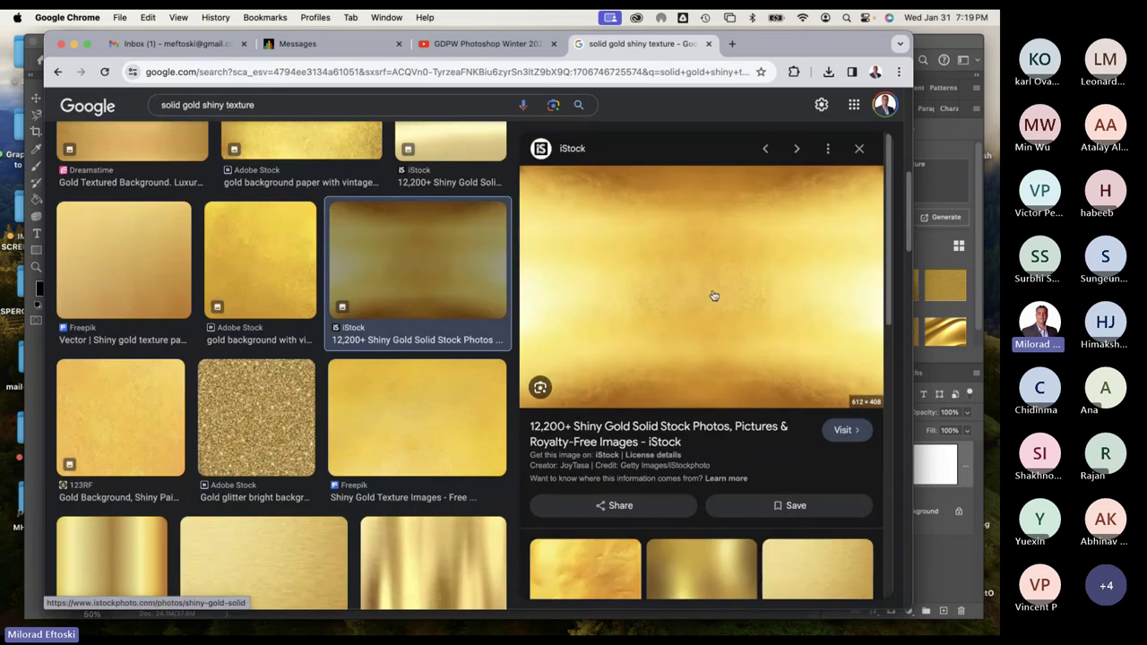
{"action": "scroll", "coordinate": [411, 465], "scroll_direction": "down", "scroll_amount": 1}
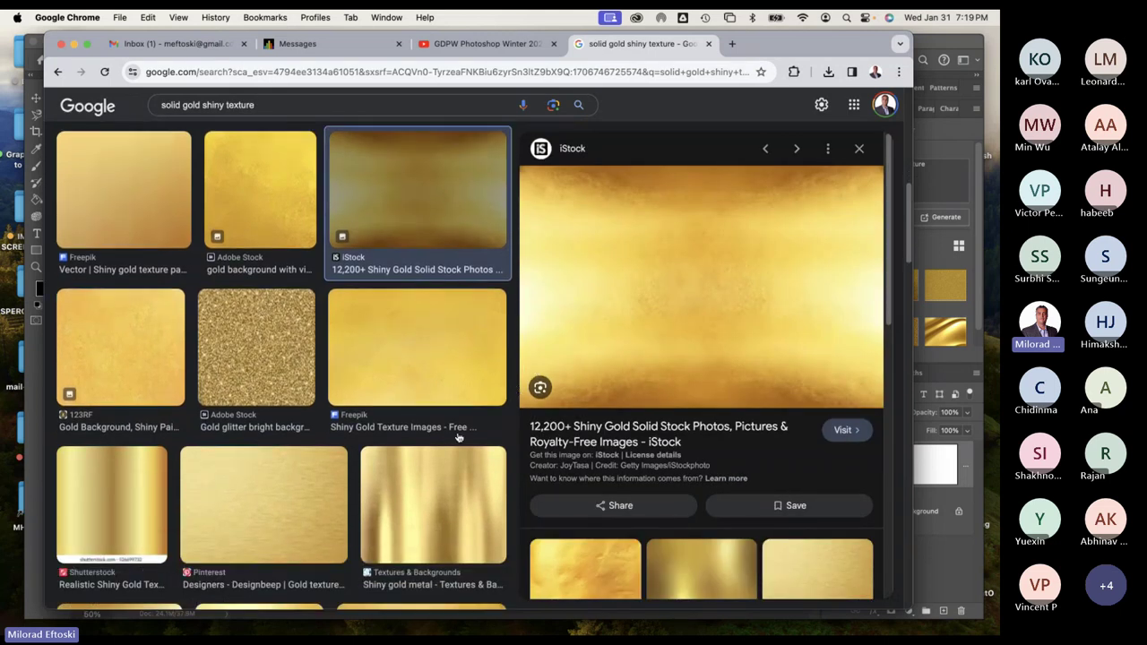
{"action": "left_click", "coordinate": [369, 498]}
{"action": "left_click", "coordinate": [319, 512]}
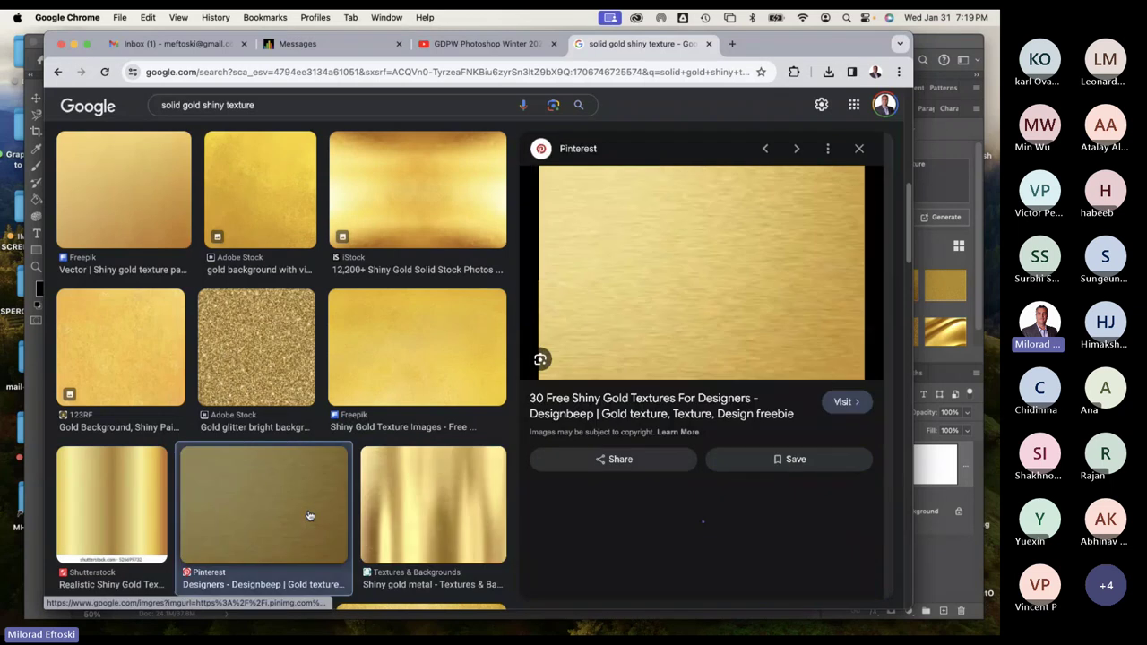
{"action": "left_click", "coordinate": [159, 488]}
{"action": "scroll", "coordinate": [340, 404], "scroll_direction": "down", "scroll_amount": 5}
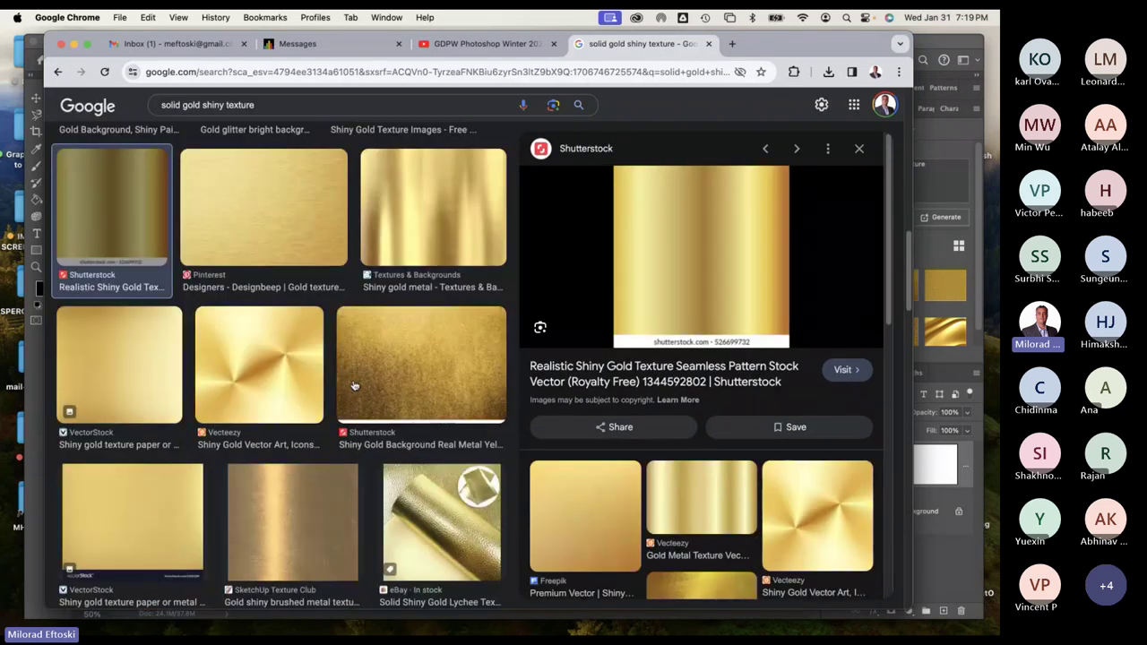
{"action": "scroll", "coordinate": [358, 421], "scroll_direction": "down", "scroll_amount": 3}
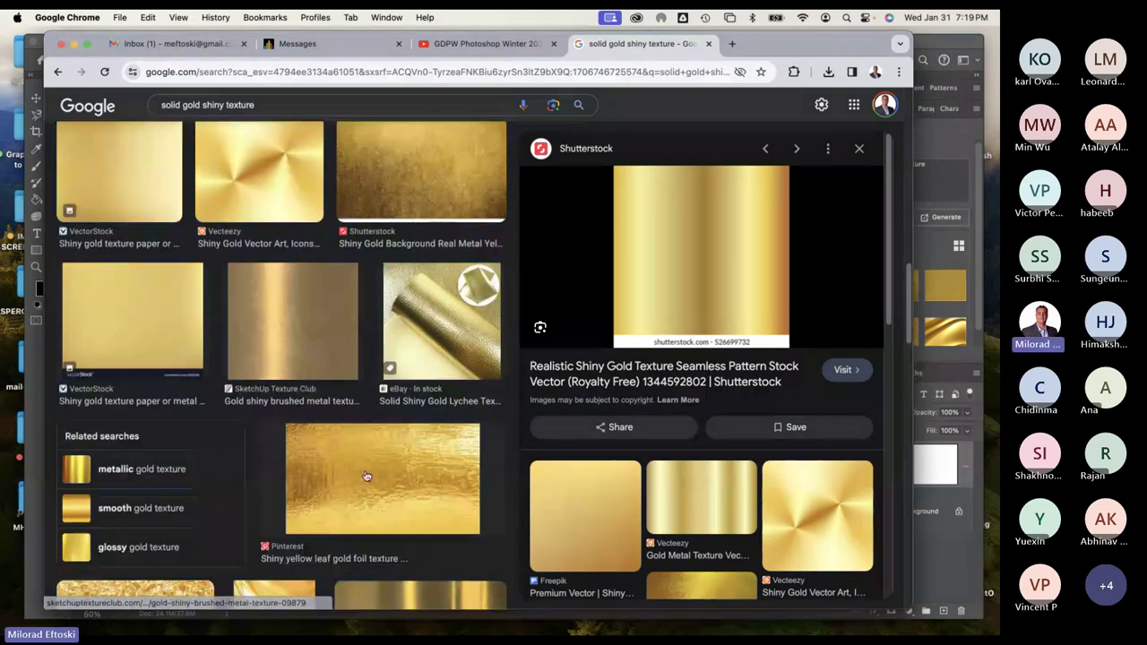
{"action": "left_click", "coordinate": [366, 476]}
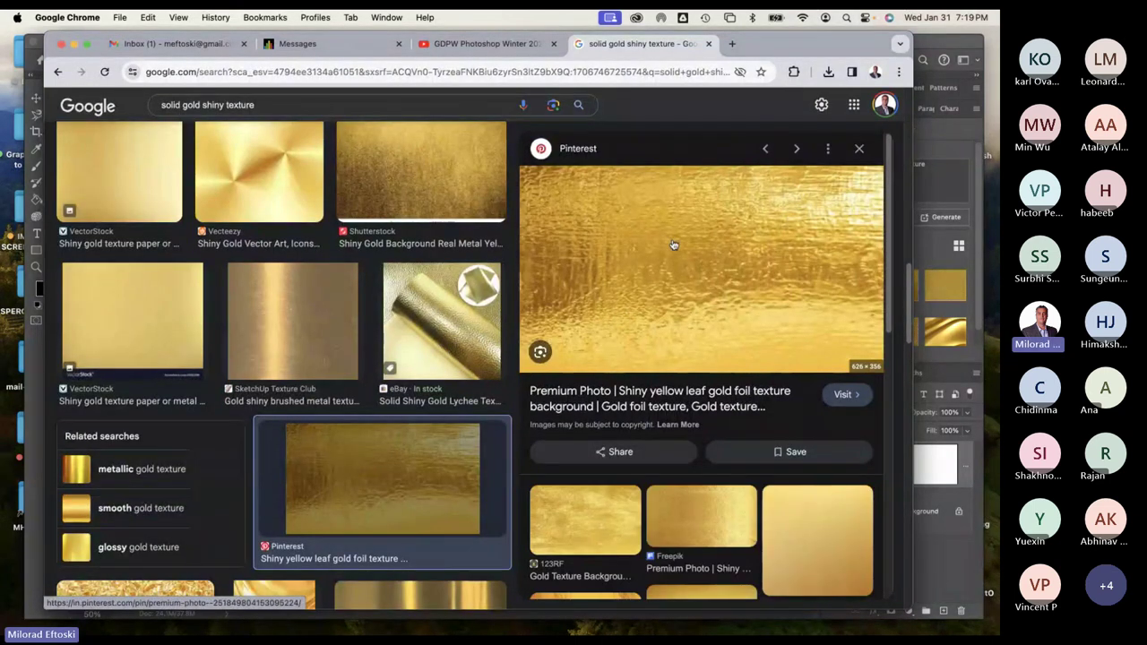
{"action": "right_click", "coordinate": [681, 271]}
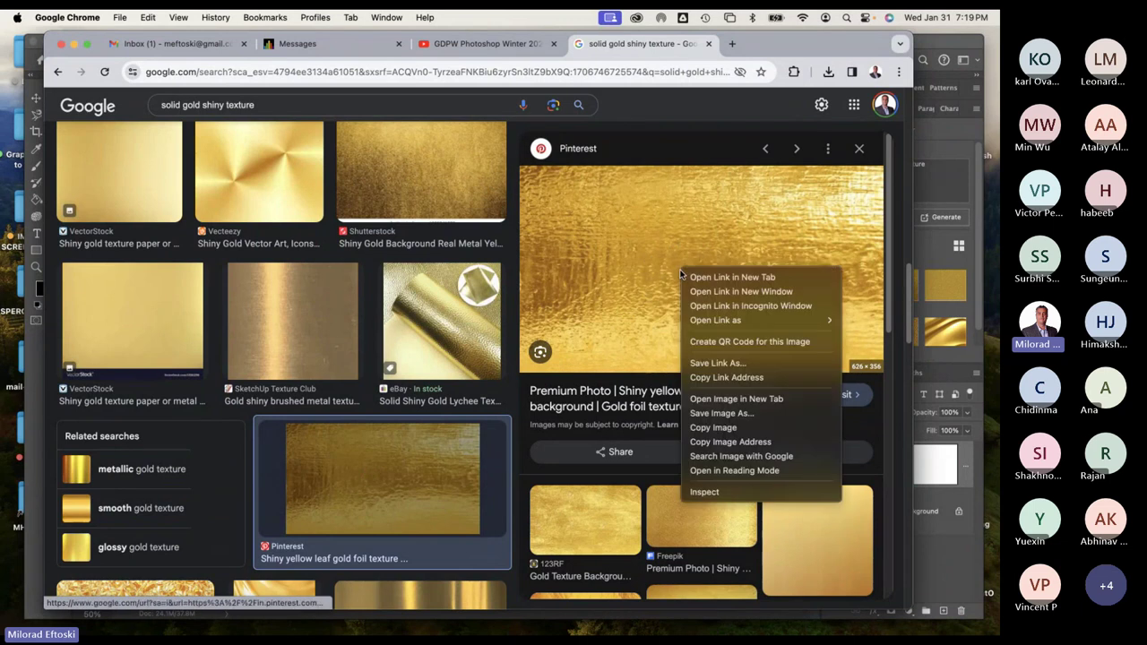
{"action": "left_click", "coordinate": [788, 428]}
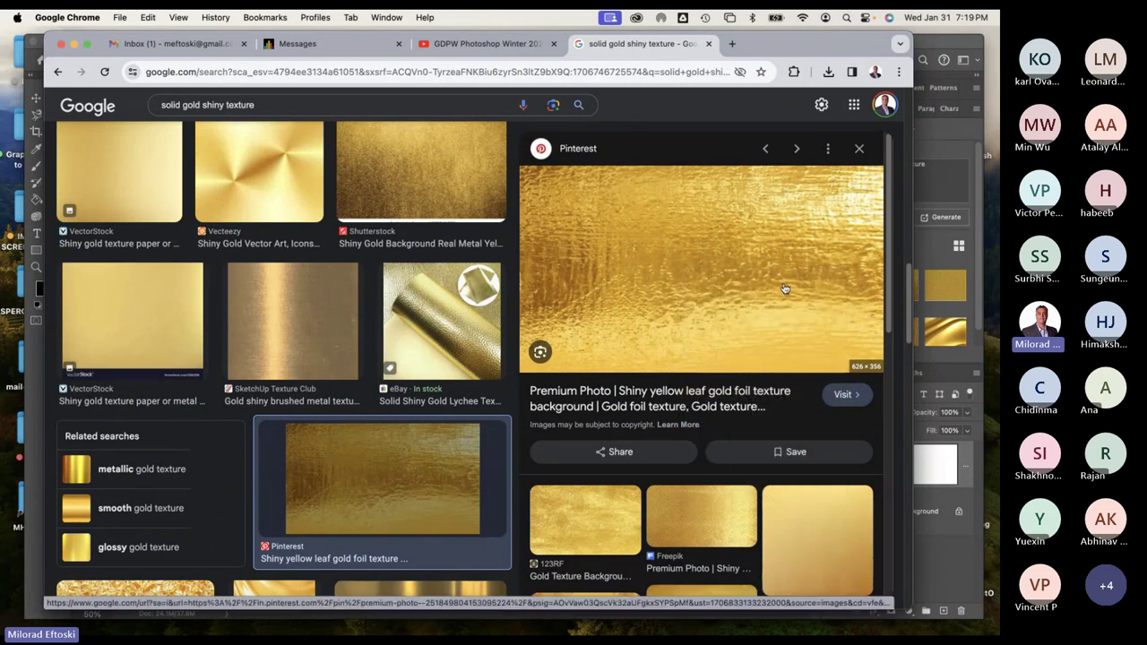
Paste the gold foil into Photoshop as Layer 1 and stretch it to the canvas's left edge.
{"action": "key", "text": "super+Tab"}
{"action": "key", "text": "super+v"}
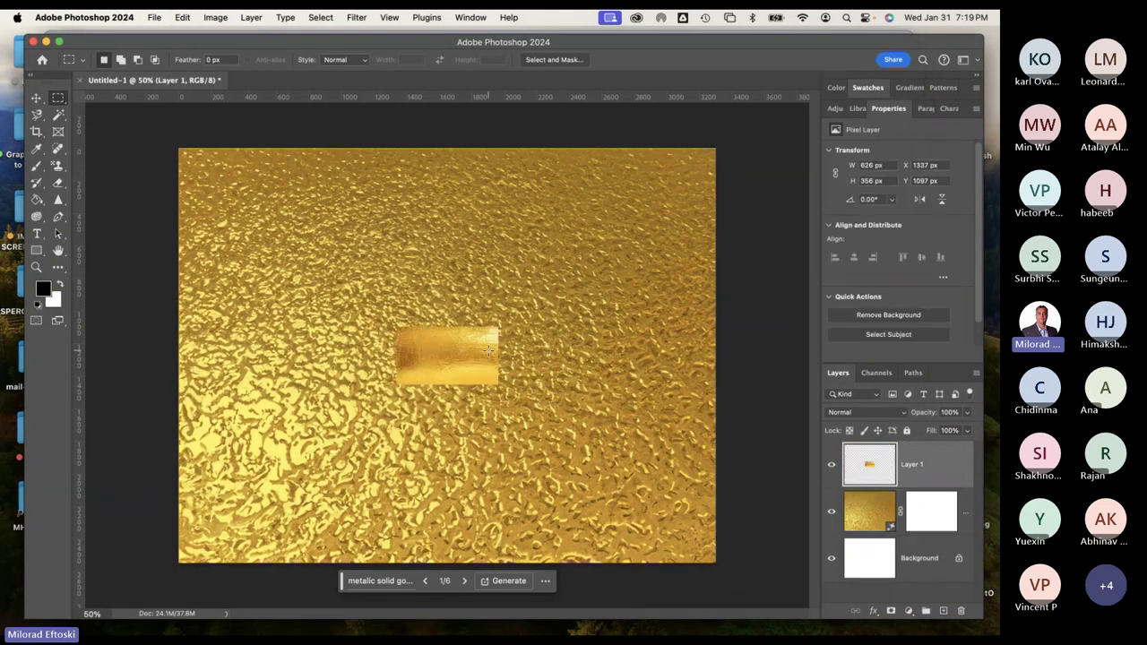
{"action": "key", "text": "v"}
{"action": "left_click_drag", "start_coordinate": [457, 351], "coordinate": [714, 381]}
{"action": "key", "text": "super+t"}
{"action": "left_click_drag", "start_coordinate": [213, 381], "coordinate": [179, 387]}
{"action": "key", "text": "Return"}
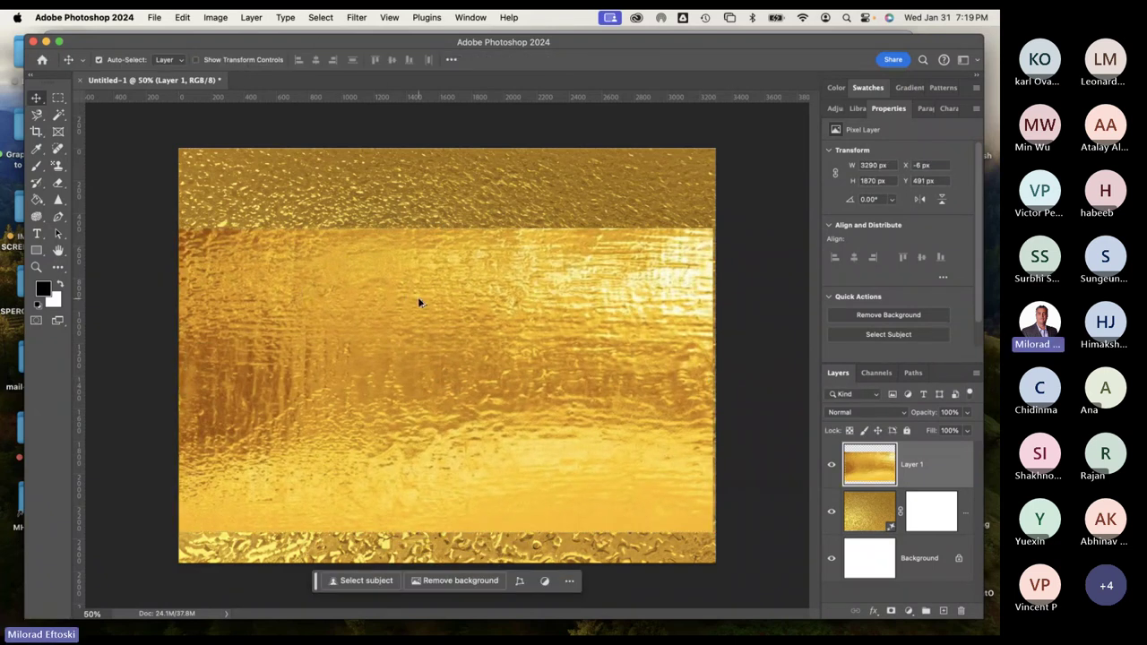
Move Layer 1 down and stretch it upward to fill the whole canvas.
{"action": "scroll", "coordinate": [418, 297], "scroll_direction": "up", "scroll_amount": 5}
{"action": "scroll", "coordinate": [418, 296], "scroll_direction": "down", "scroll_amount": 5}
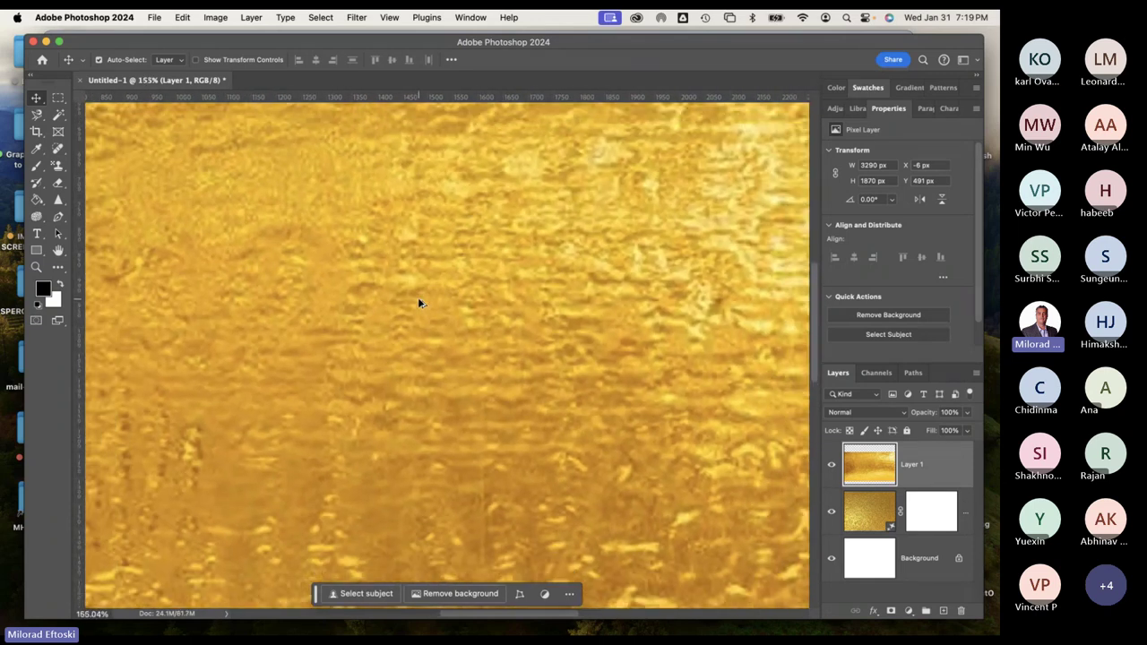
{"action": "scroll", "coordinate": [428, 211], "scroll_direction": "up", "scroll_amount": 4}
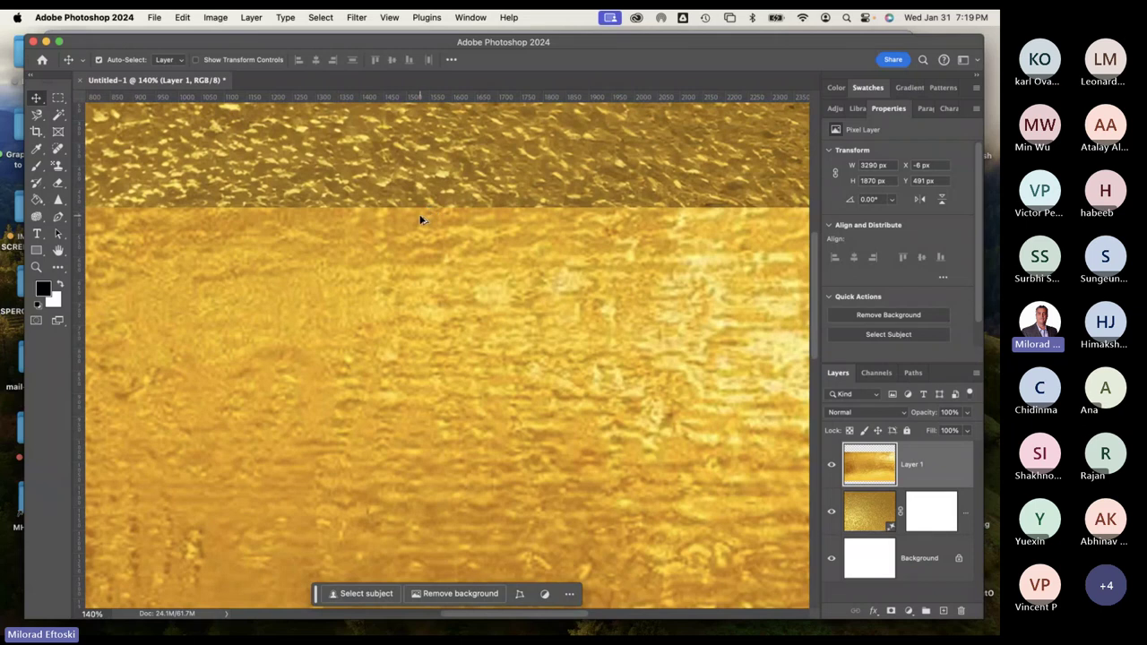
{"action": "scroll", "coordinate": [420, 221], "scroll_direction": "down", "scroll_amount": 4}
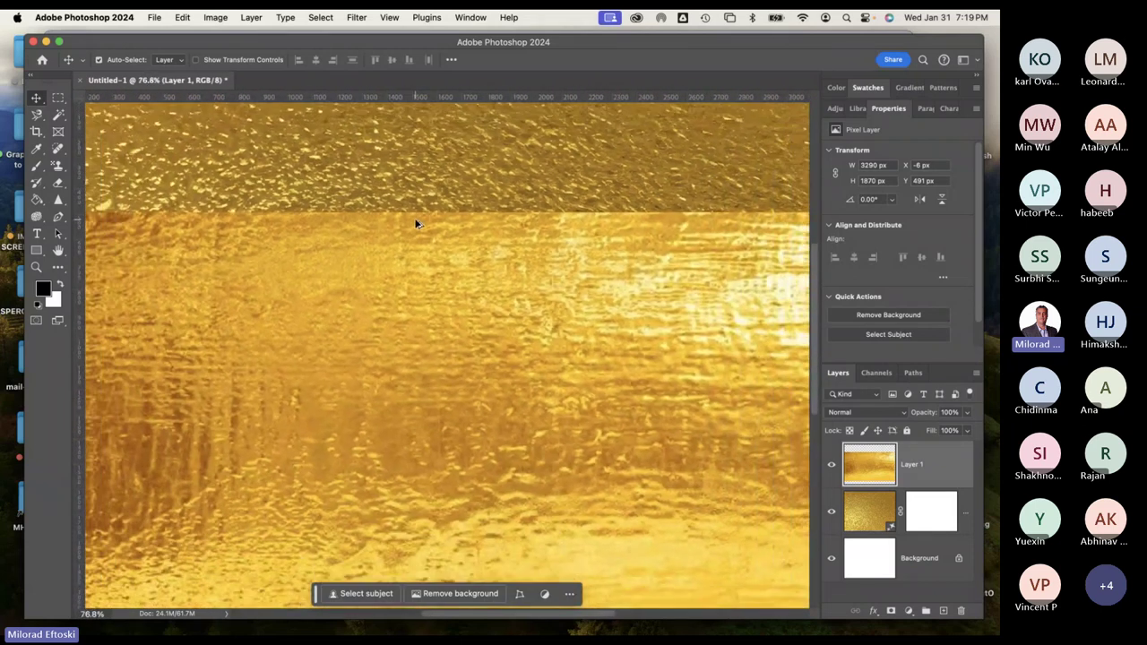
{"action": "scroll", "coordinate": [416, 224], "scroll_direction": "down", "scroll_amount": 4}
{"action": "scroll", "coordinate": [415, 225], "scroll_direction": "up", "scroll_amount": 2}
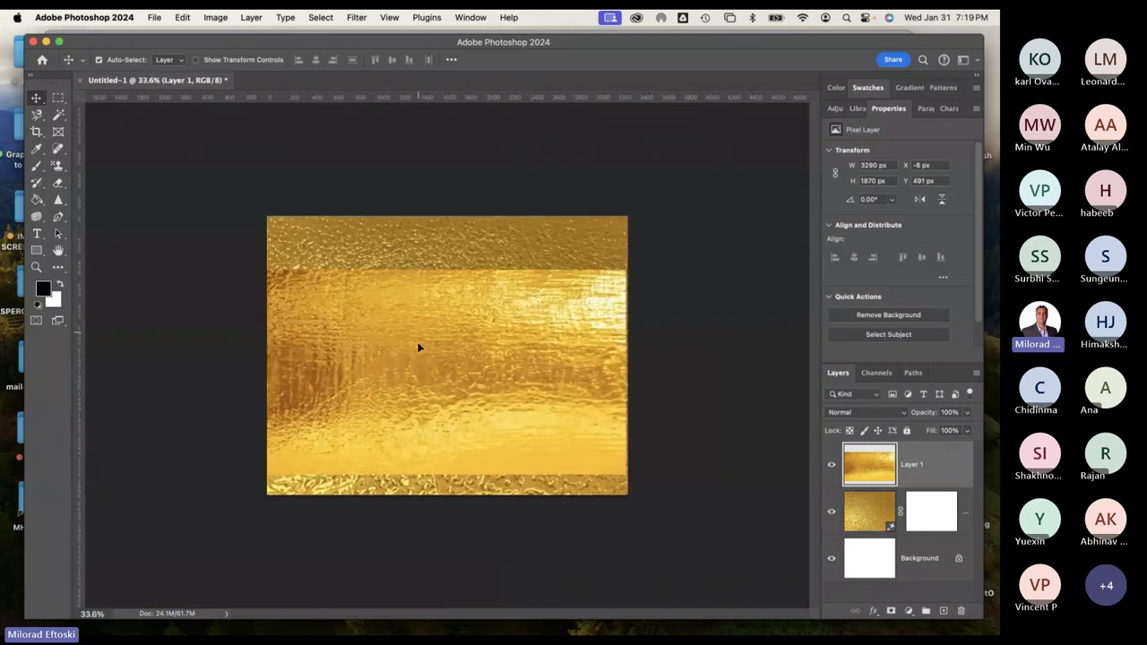
{"action": "left_click_drag", "start_coordinate": [418, 348], "coordinate": [417, 353]}
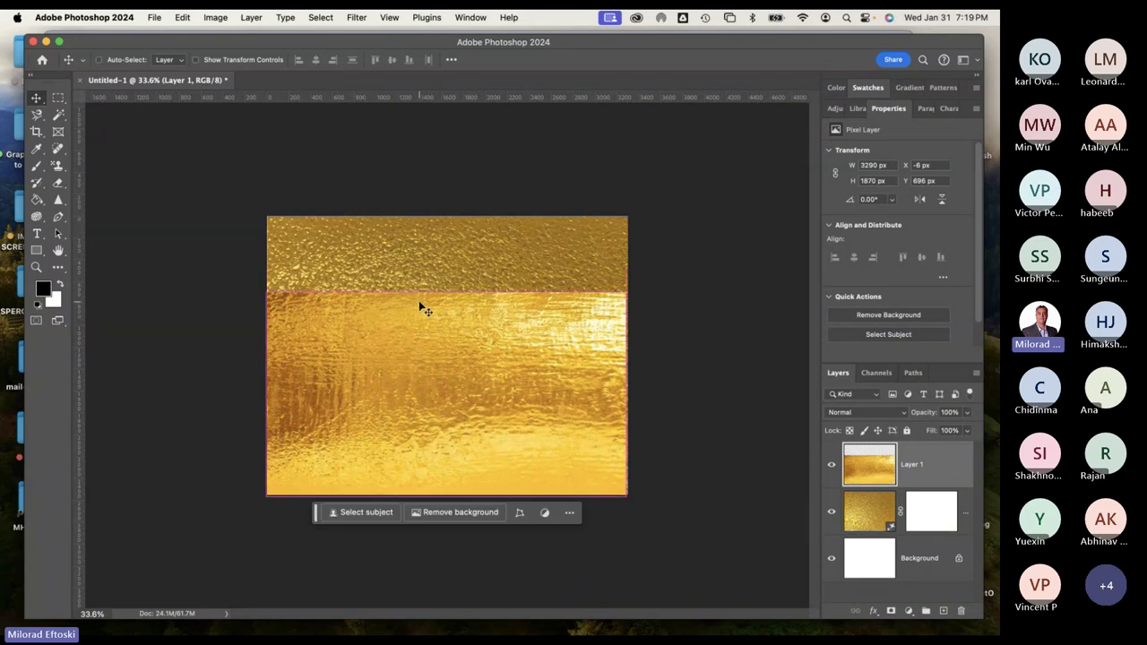
{"action": "key", "text": "super+t"}
{"action": "left_click_drag", "start_coordinate": [446, 292], "coordinate": [445, 216]}
{"action": "key", "text": "Return"}
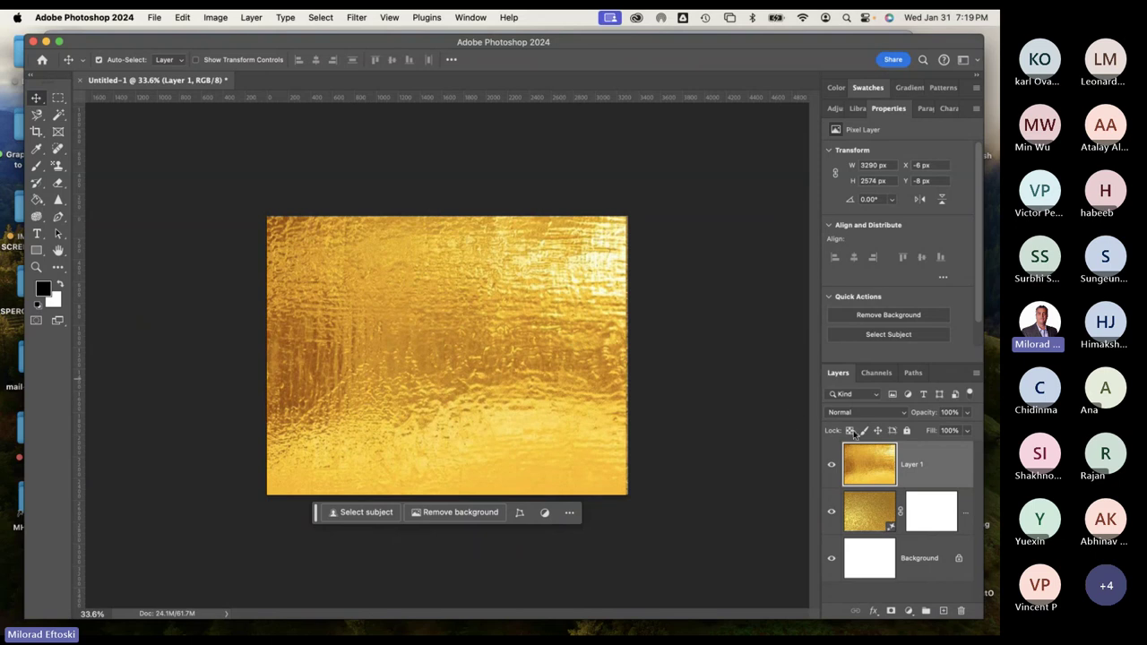
Set Layer 1 to Hard Light blend mode at 57% opacity.
{"action": "left_click", "coordinate": [860, 412]}
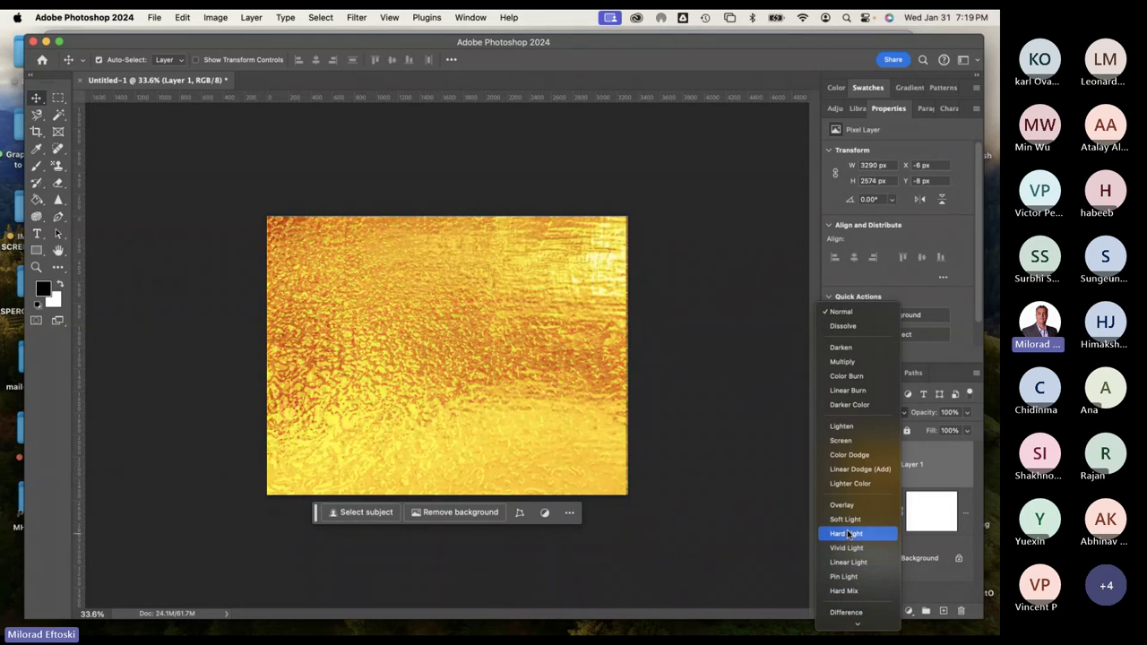
{"action": "left_click", "coordinate": [847, 533]}
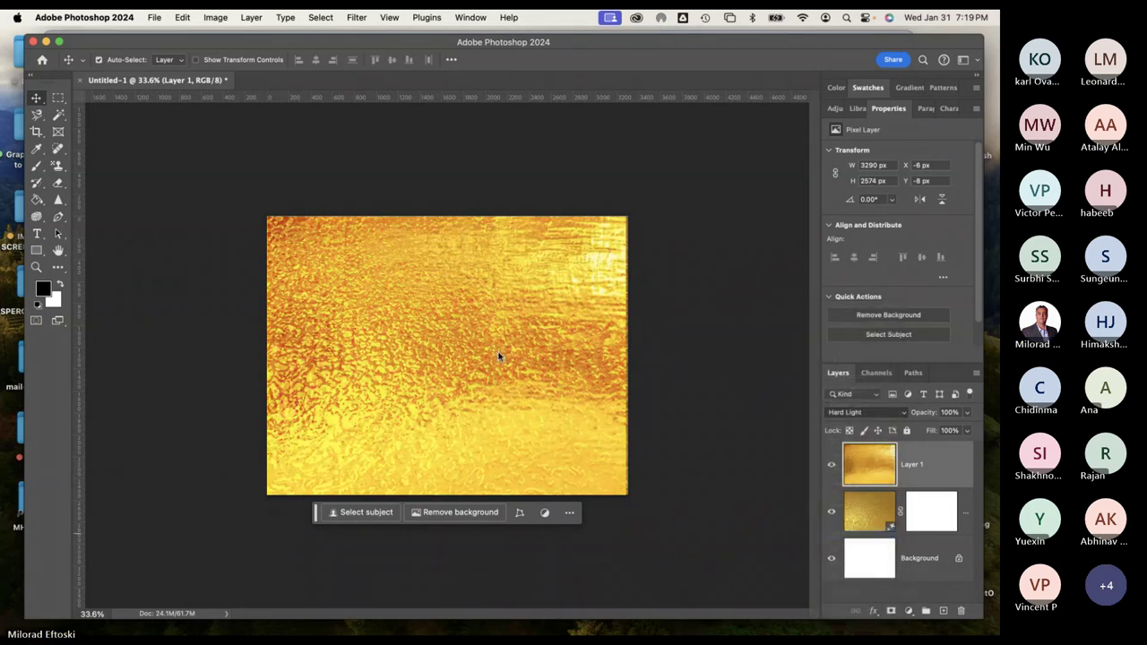
{"action": "left_click", "coordinate": [966, 413]}
{"action": "left_click_drag", "start_coordinate": [967, 432], "coordinate": [940, 431]}
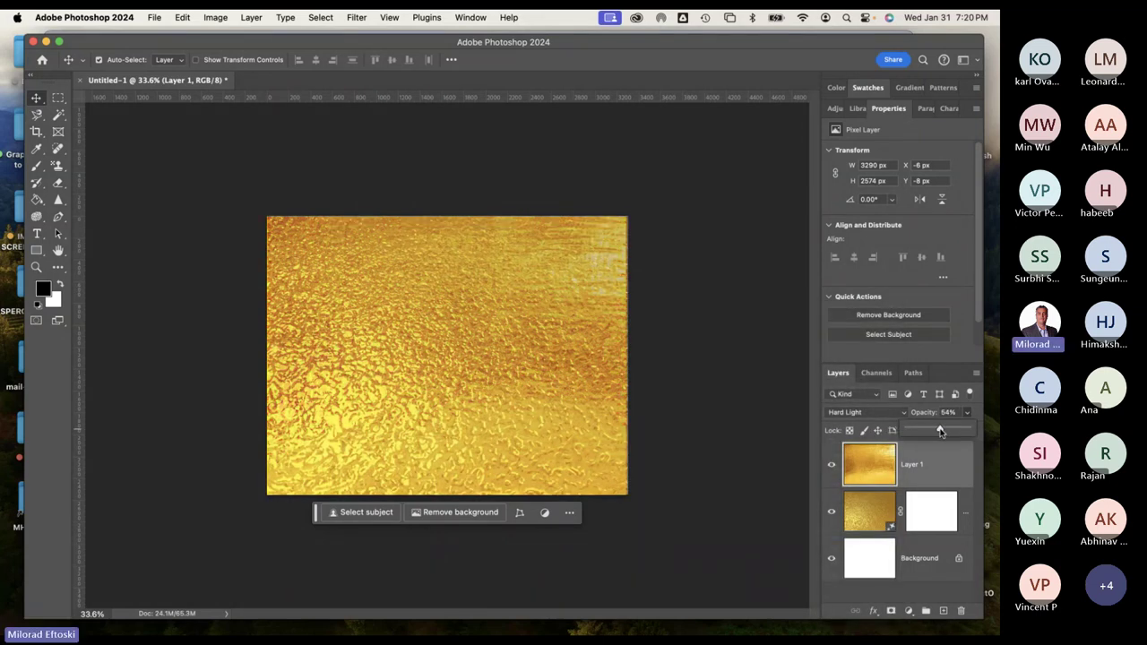
Toggle Layer 1's visibility off and on to compare the result.
{"action": "left_click", "coordinate": [831, 464]}
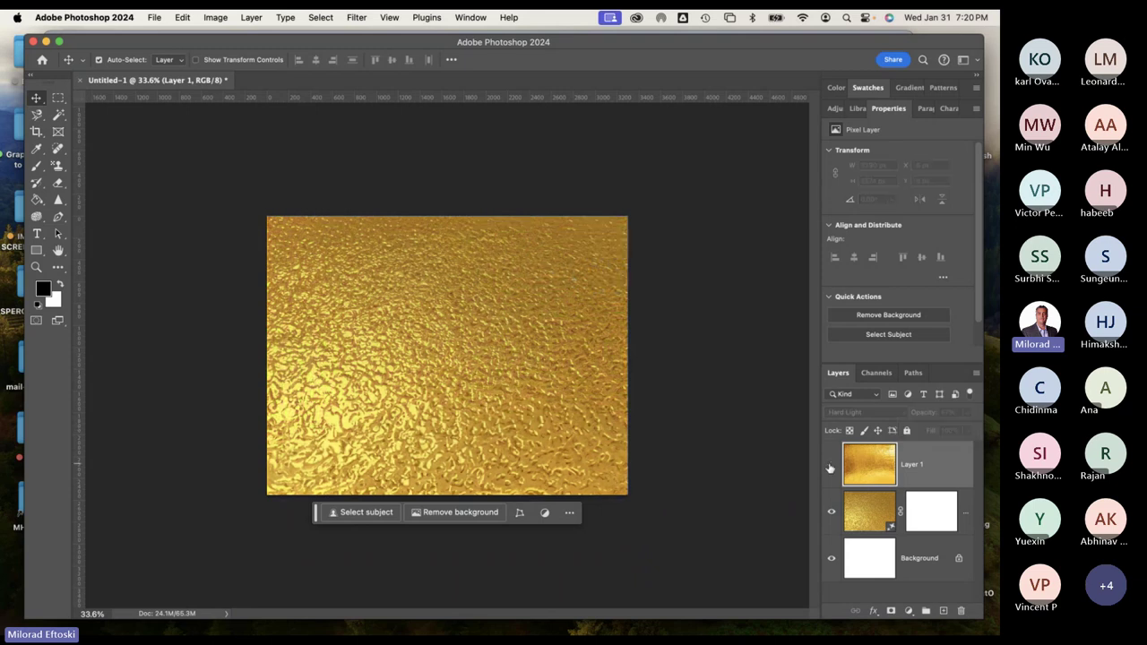
{"action": "left_click", "coordinate": [831, 465]}
{"action": "left_click", "coordinate": [831, 465]}
{"action": "left_click", "coordinate": [831, 466]}
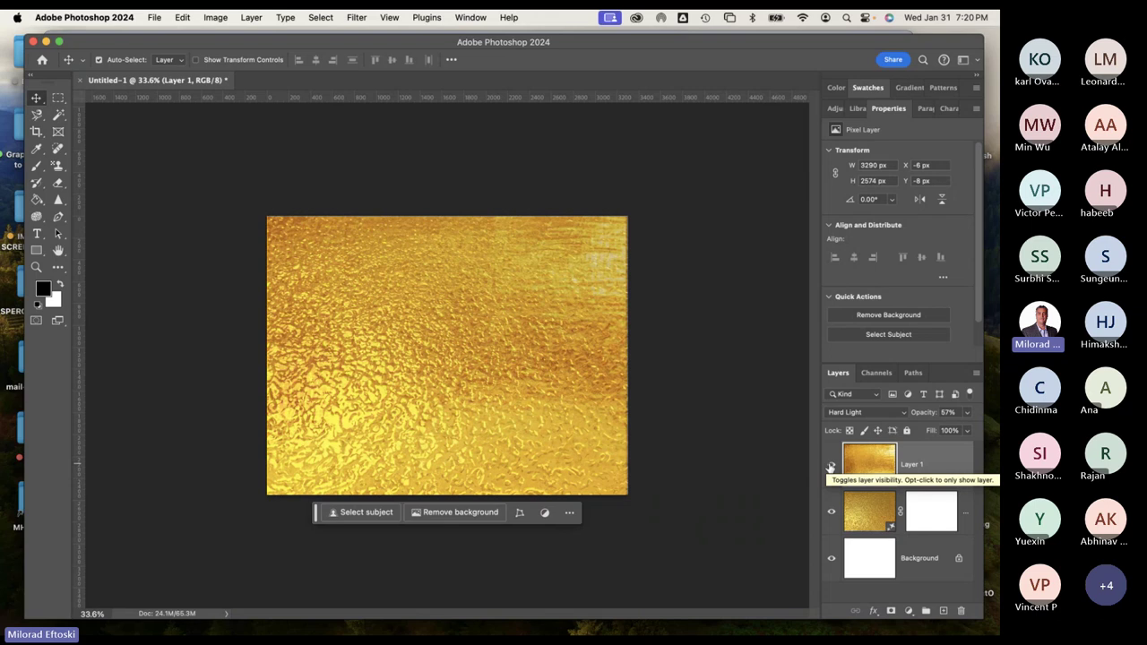
Bring the gold texture search in Chrome back, then minimize Chrome.
{"action": "mouse_move", "coordinate": [328, 620]}
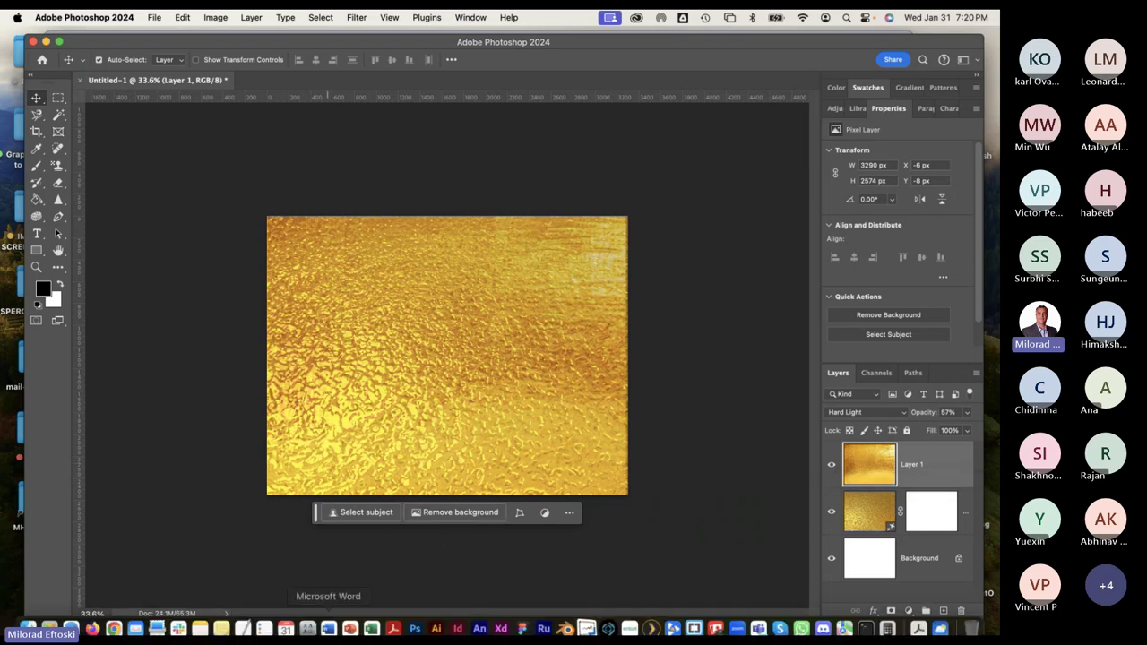
{"action": "left_click", "coordinate": [115, 618]}
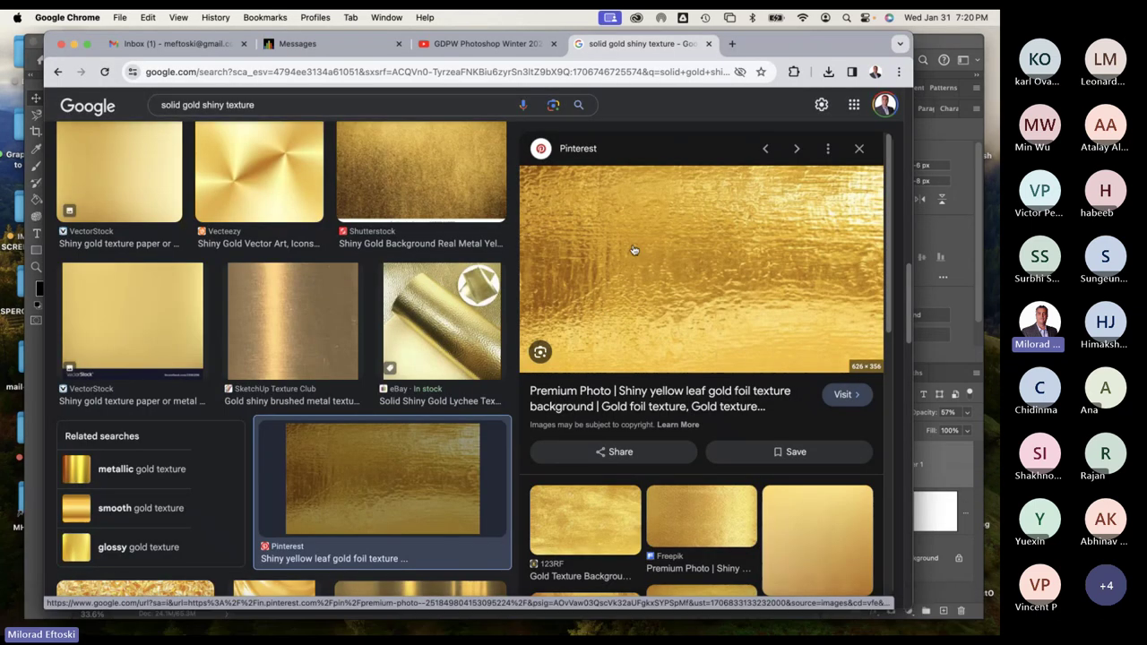
{"action": "left_click", "coordinate": [74, 43]}
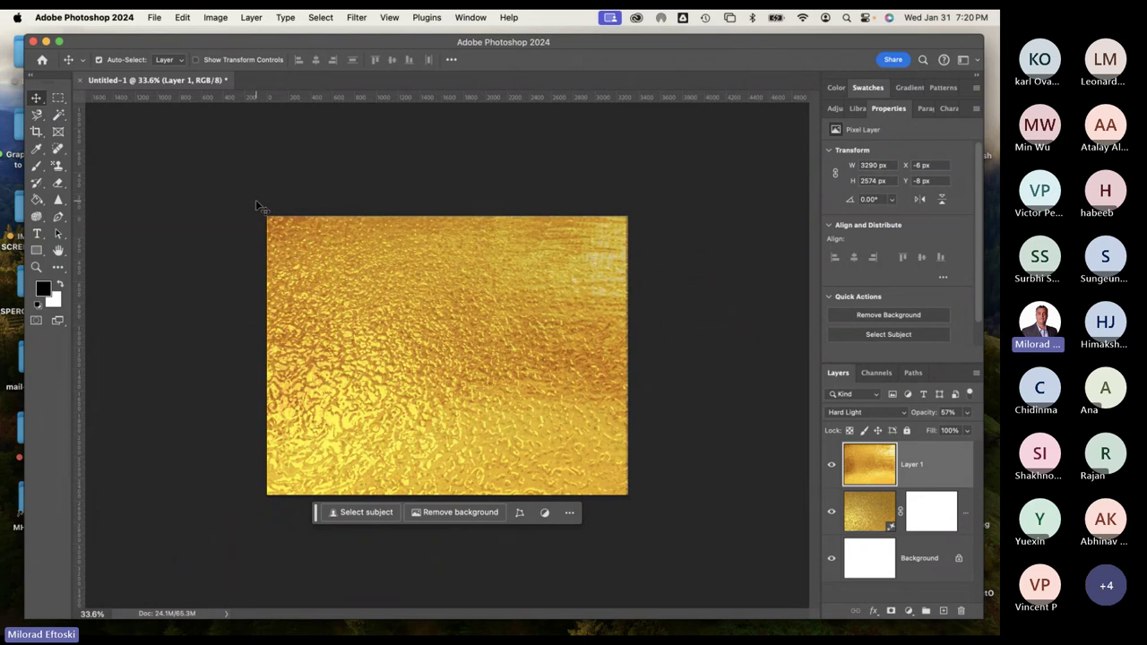
Zoom the canvas to 50% and collapse the Properties panel.
{"action": "key", "text": "super+equal"}
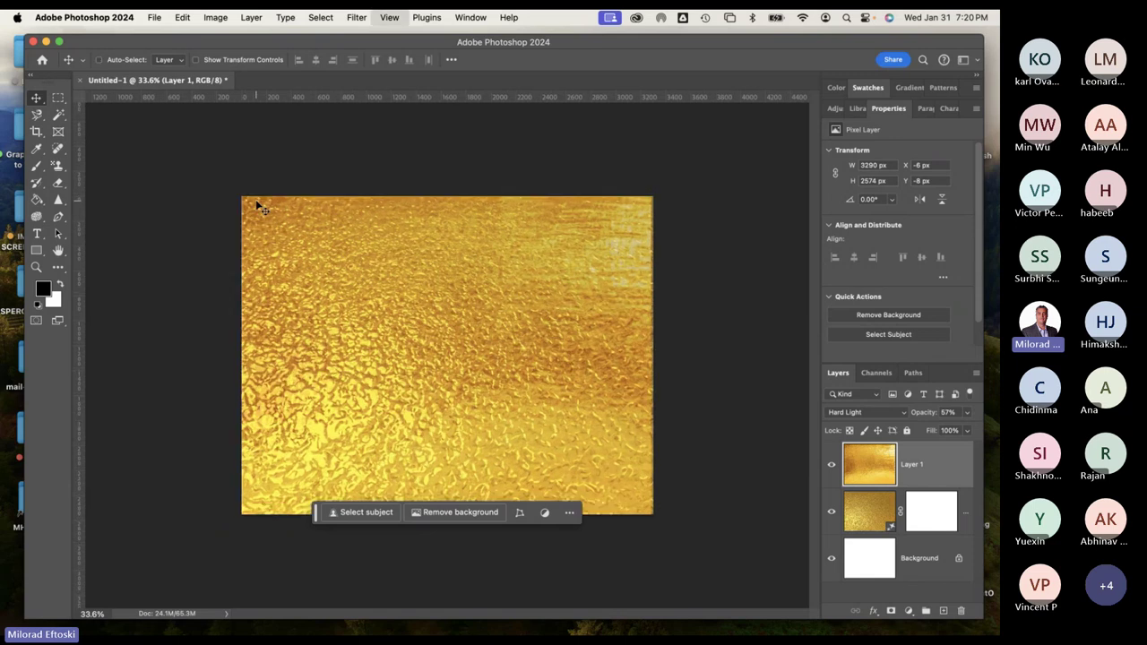
{"action": "key", "text": "super+minus"}
{"action": "key", "text": "super+equal"}
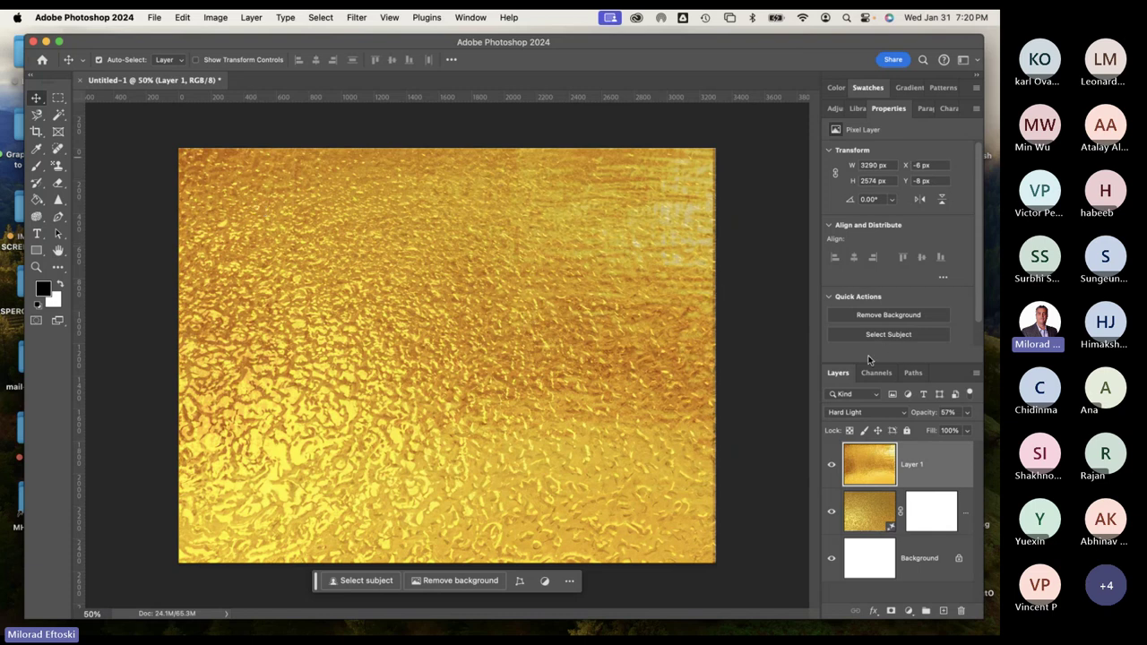
{"action": "double_click", "coordinate": [888, 109]}
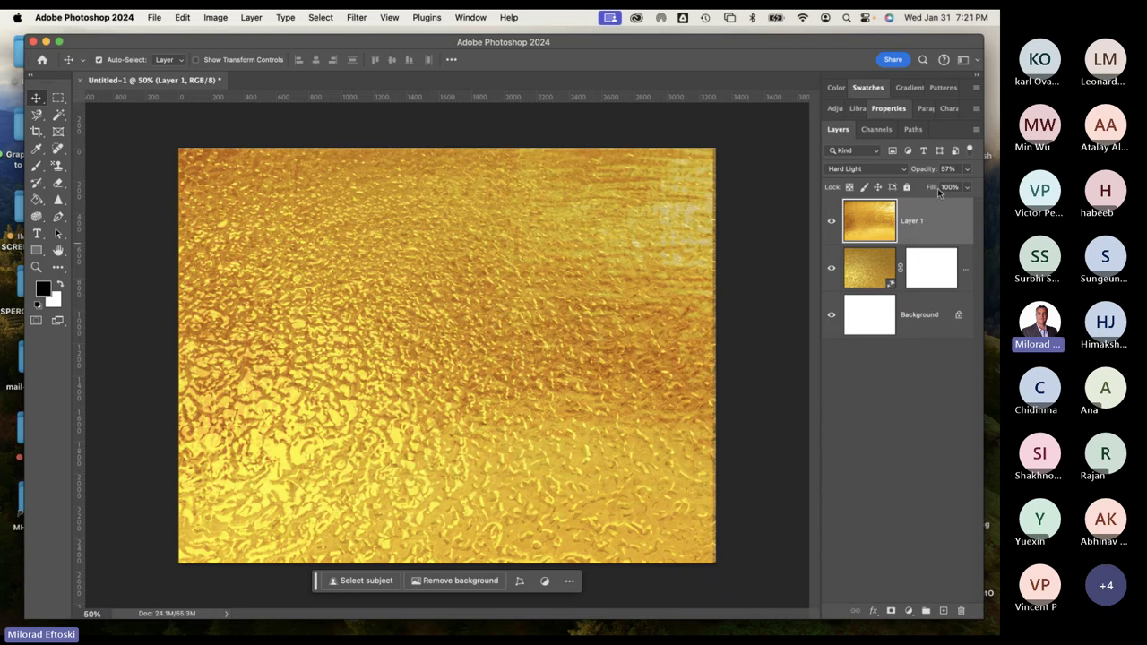
{"action": "left_click", "coordinate": [911, 321]}
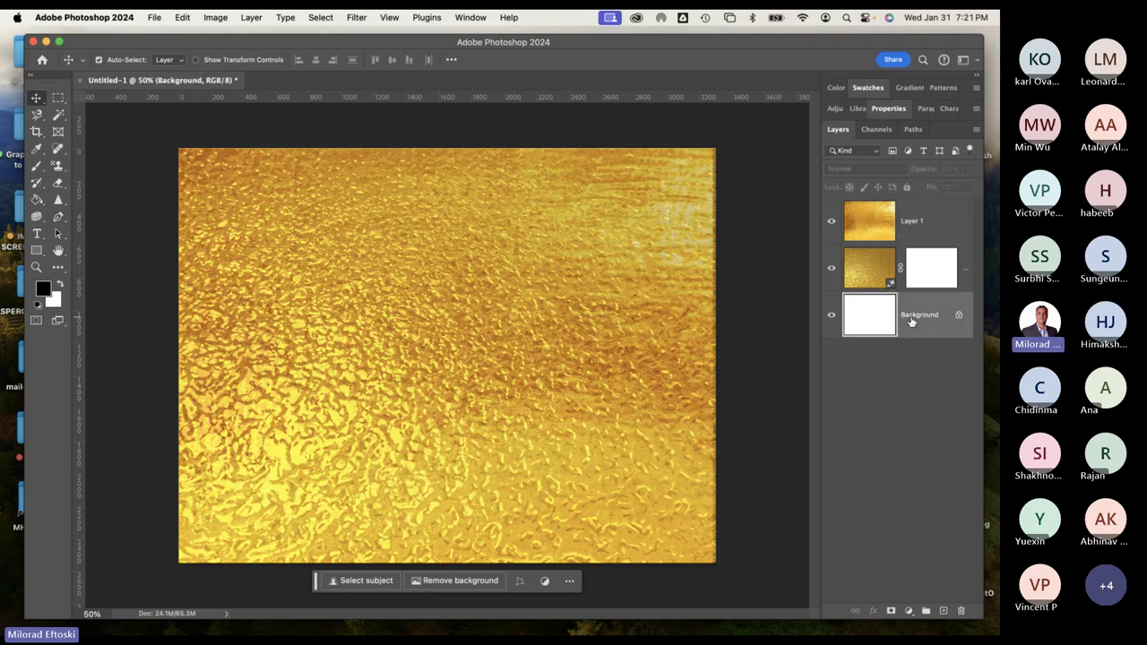
{"action": "key", "text": "Delete"}
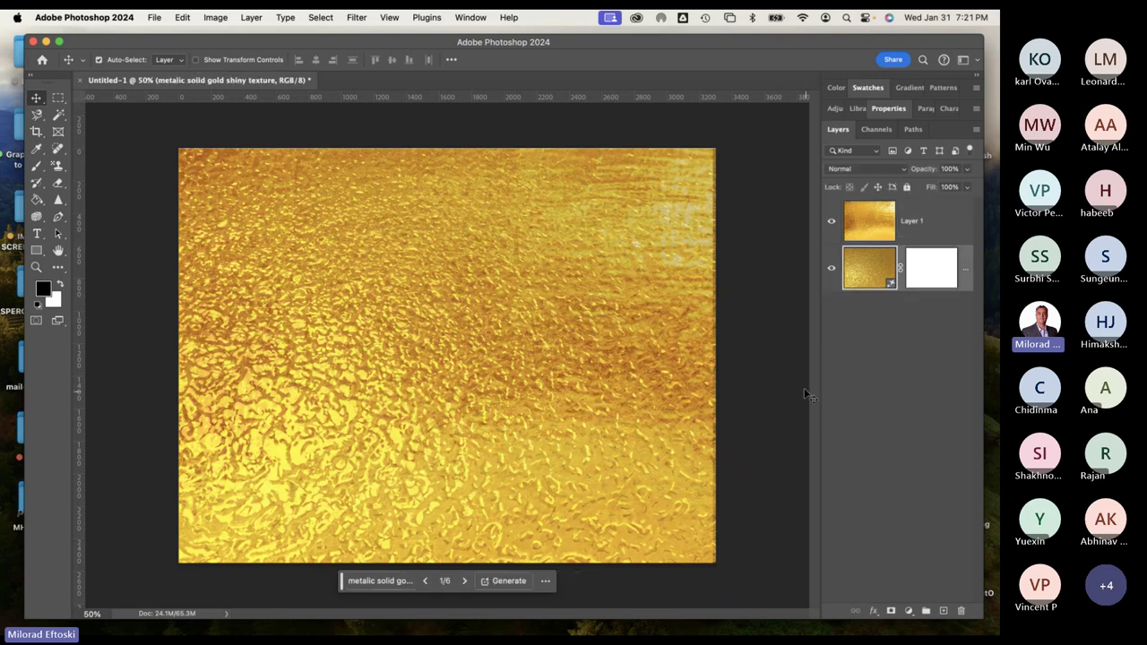
{"action": "left_click", "coordinate": [923, 235]}
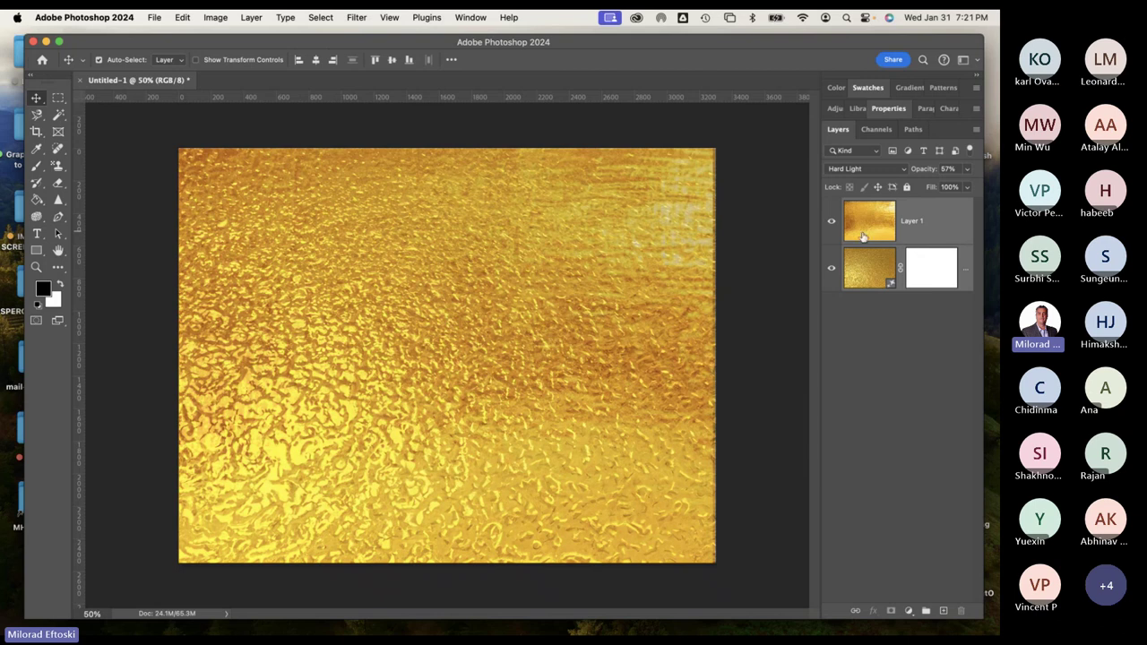
{"action": "left_click", "coordinate": [252, 18]}
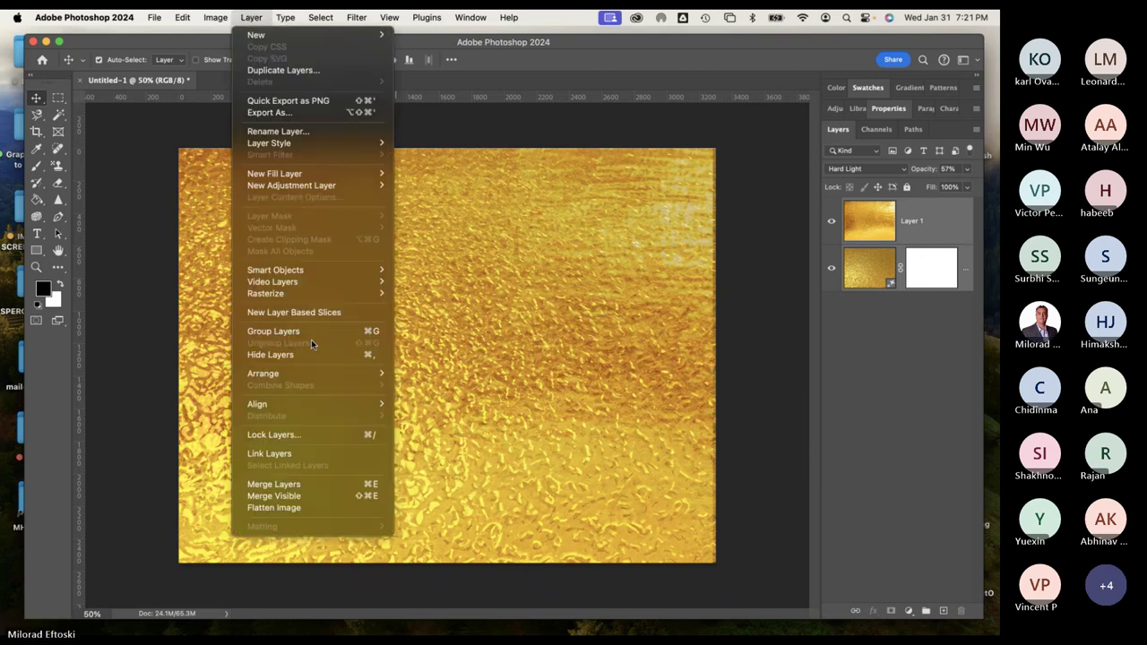
{"action": "left_click", "coordinate": [313, 509]}
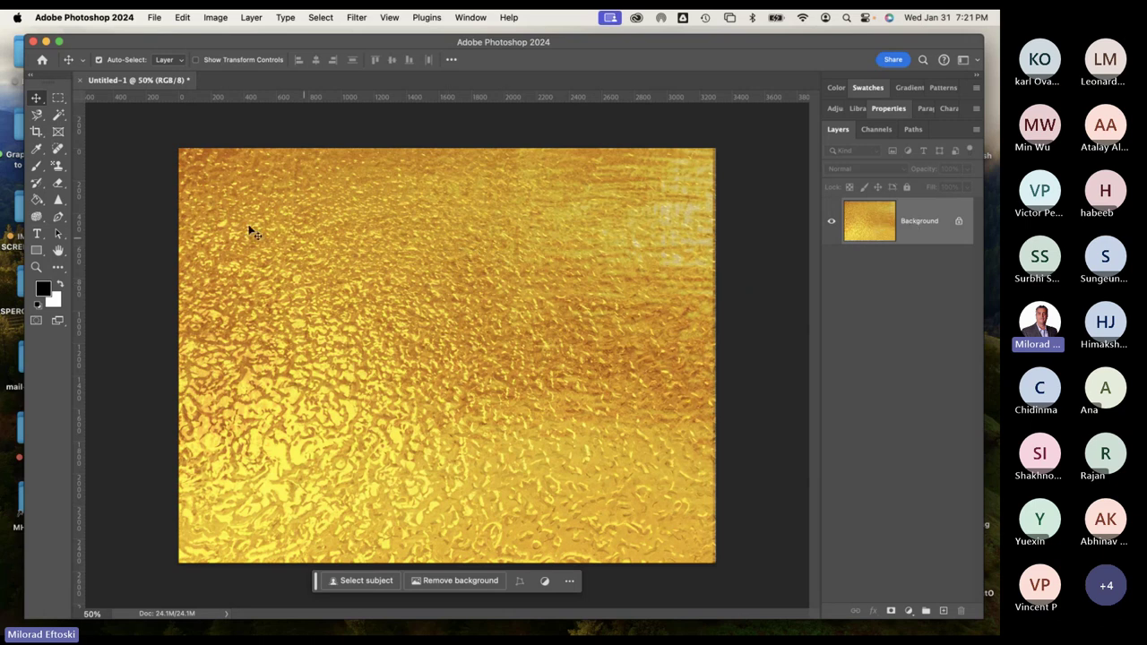
{"action": "left_click", "coordinate": [36, 234]}
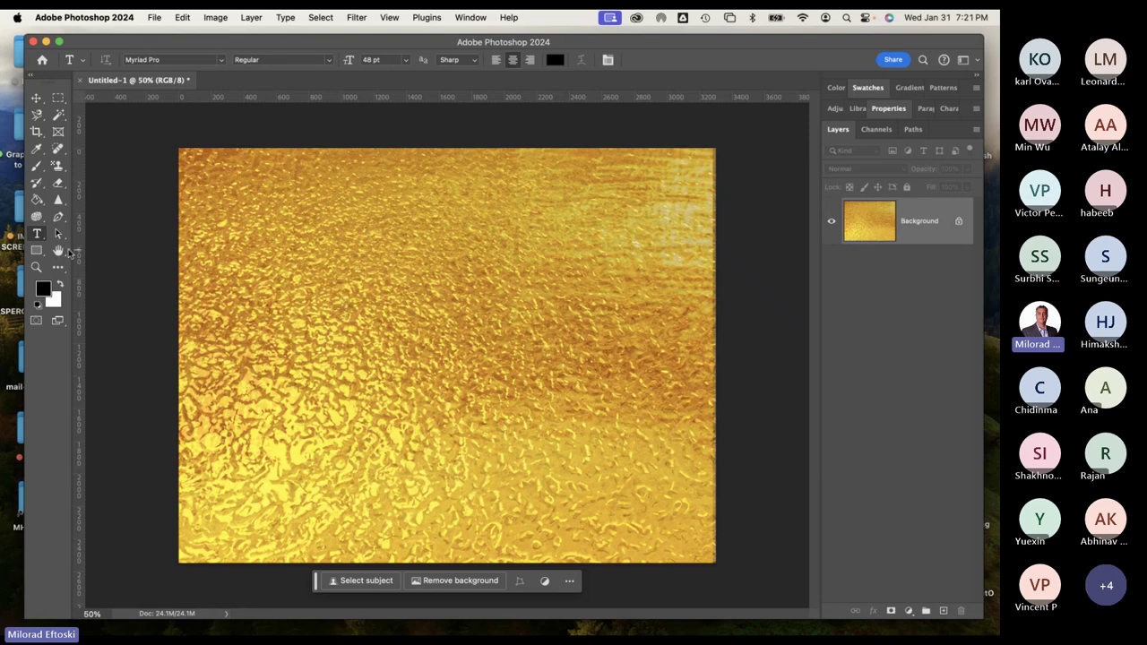
{"action": "right_click", "coordinate": [38, 237]}
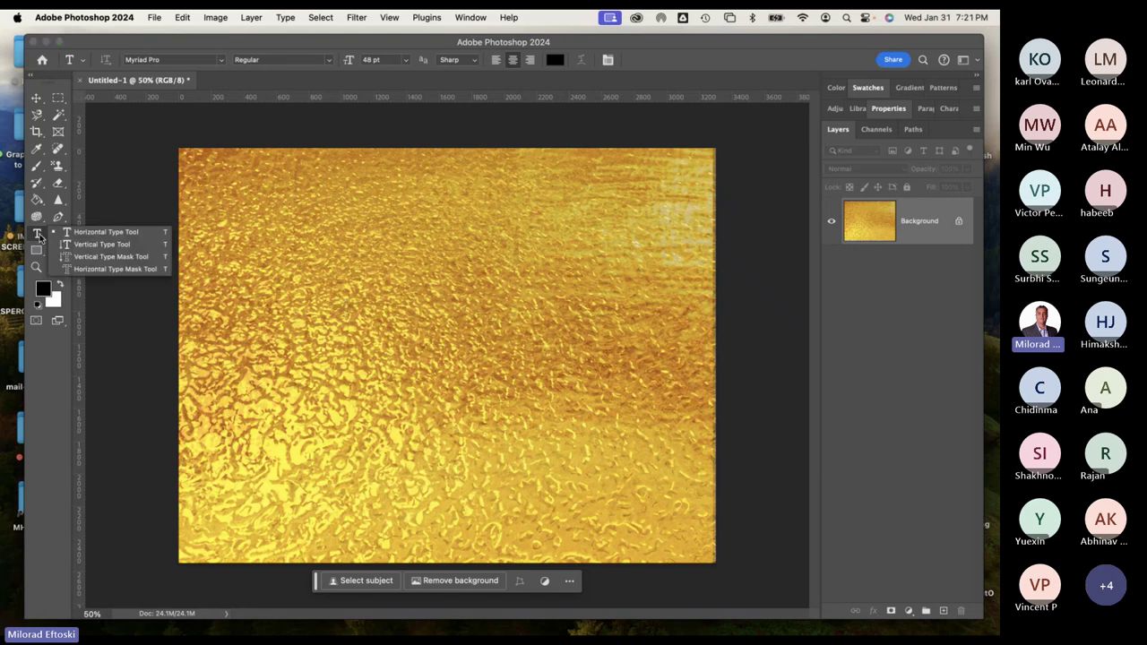
{"action": "left_click", "coordinate": [103, 235]}
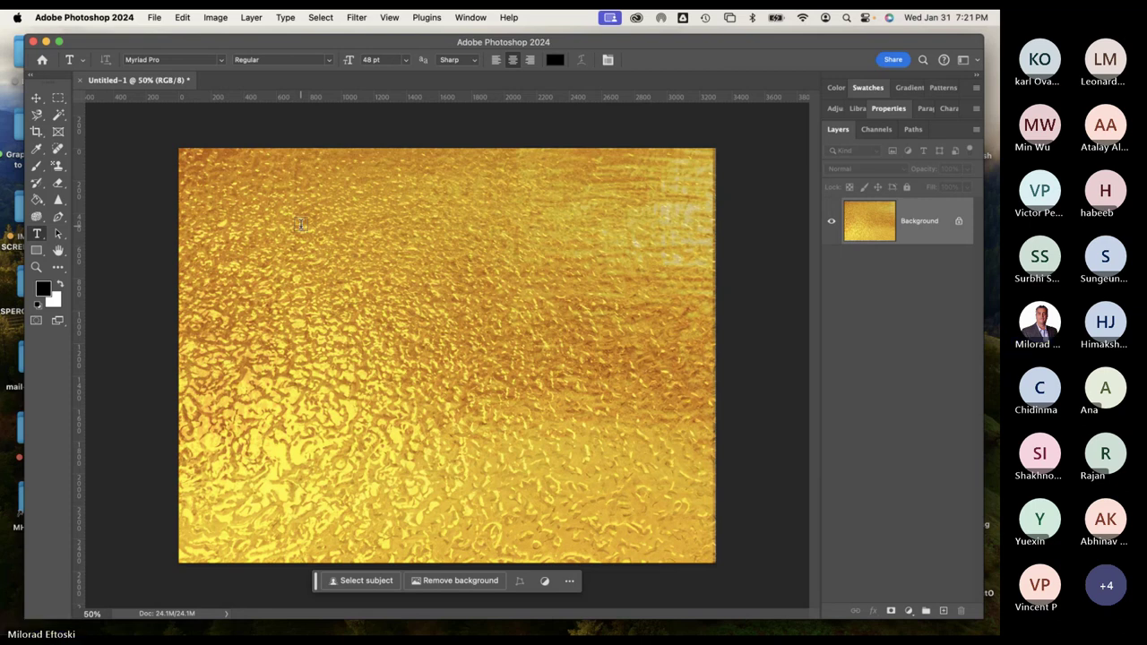
{"action": "left_click_drag", "start_coordinate": [274, 213], "coordinate": [605, 493]}
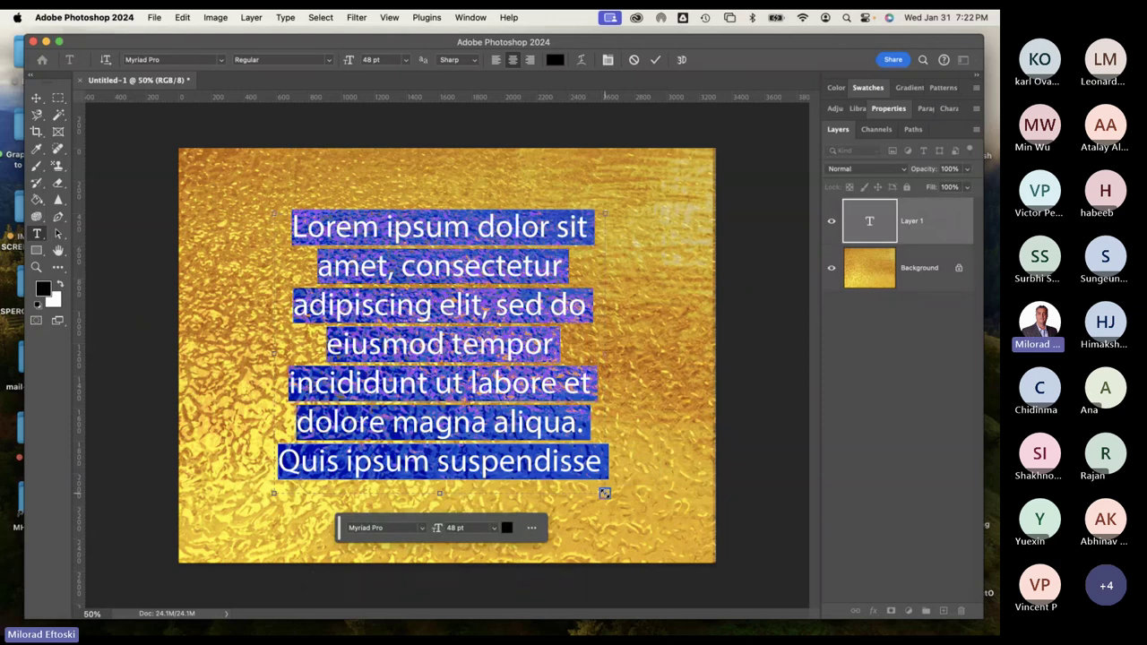
{"action": "left_click", "coordinate": [37, 98]}
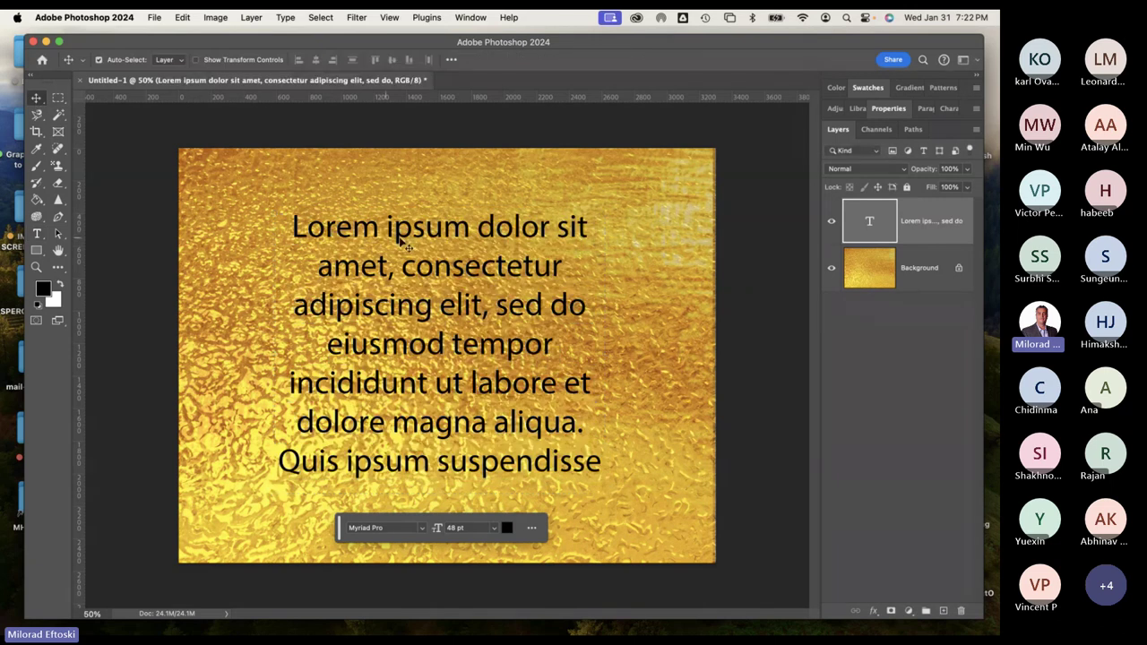
{"action": "mouse_move", "coordinate": [401, 239]}
{"action": "left_mouse_down"}
{"action": "mouse_move", "coordinate": [410, 191]}
{"action": "mouse_move", "coordinate": [422, 206]}
{"action": "mouse_move", "coordinate": [395, 231]}
{"action": "left_mouse_up"}
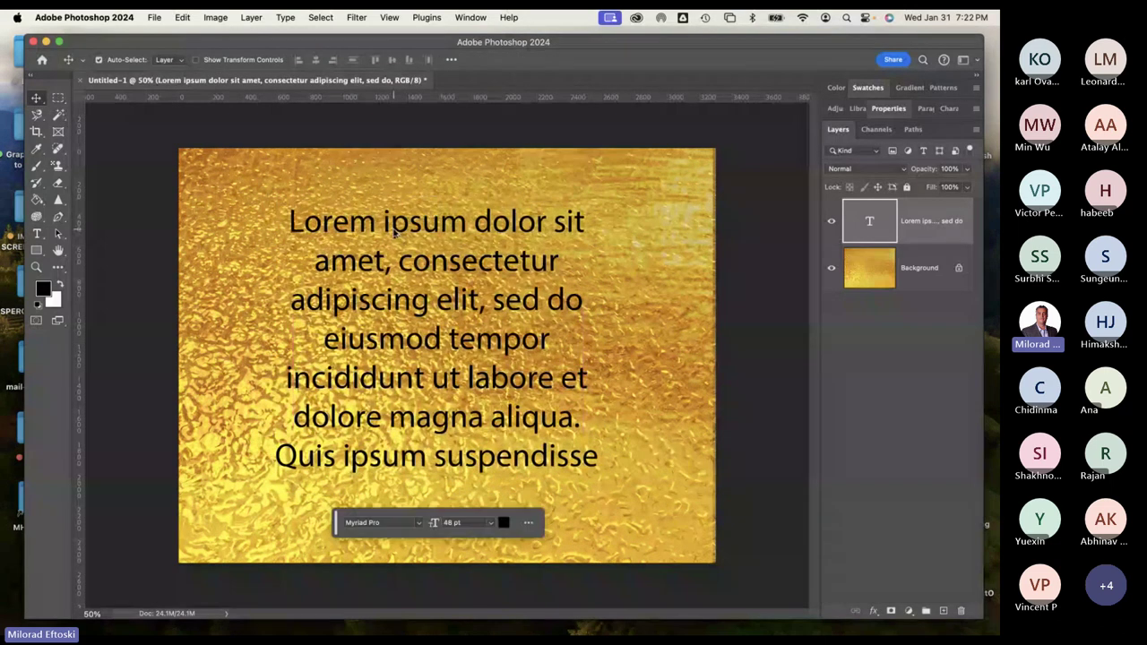
{"action": "double_click", "coordinate": [391, 229]}
{"action": "left_click", "coordinate": [431, 258]}
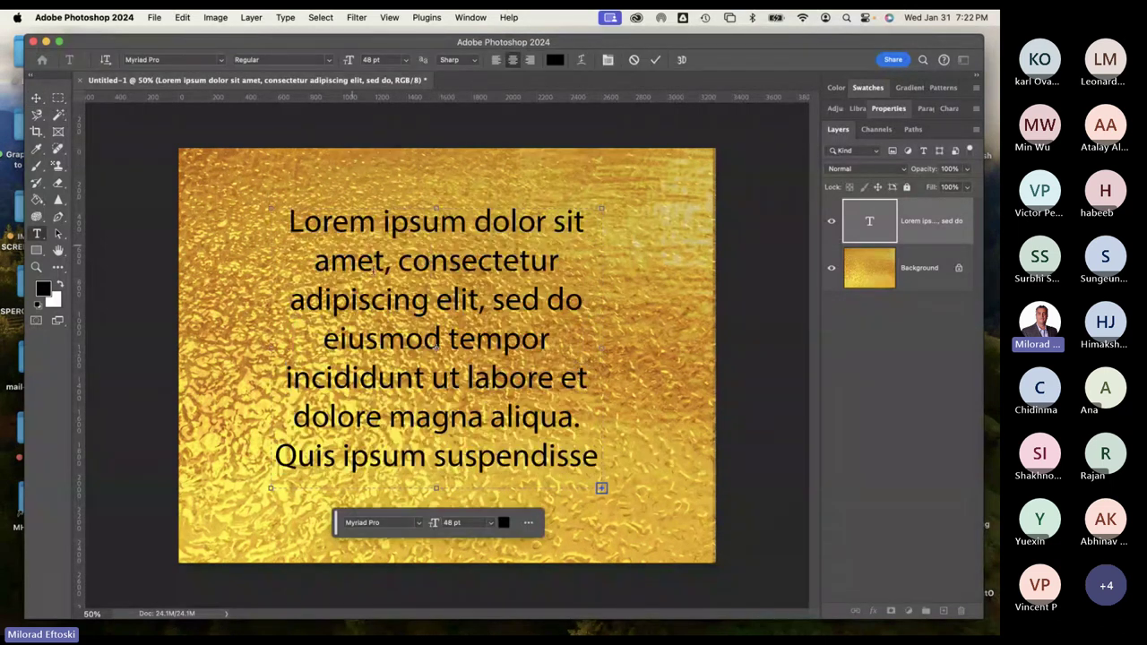
{"action": "left_click_drag", "start_coordinate": [602, 488], "coordinate": [663, 471]}
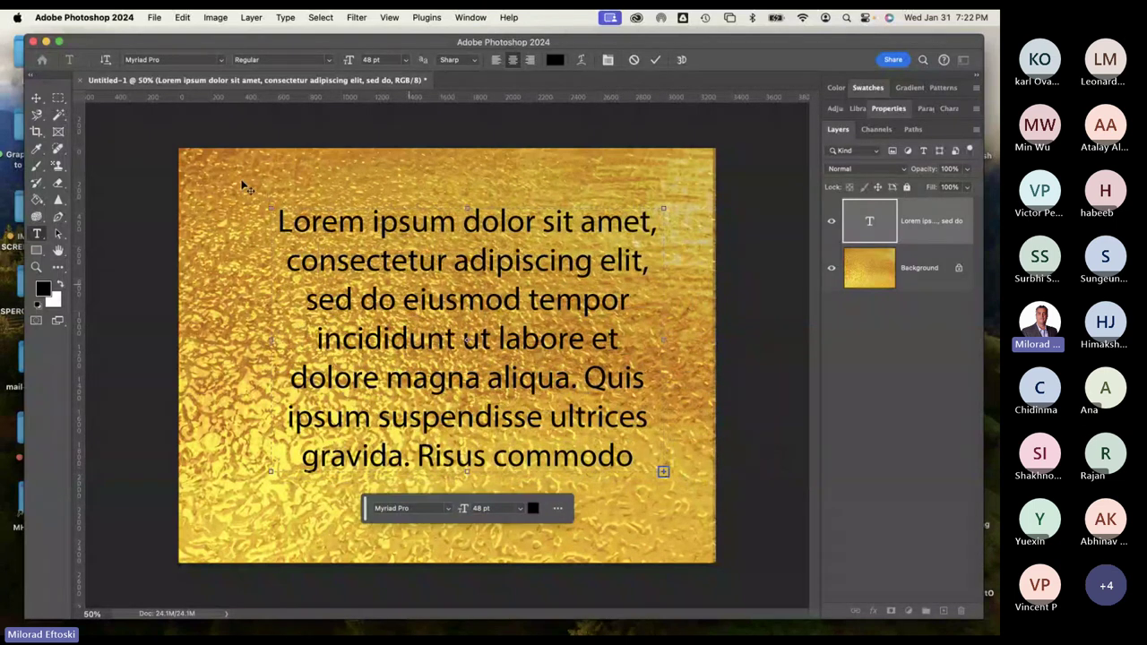
{"action": "left_click", "coordinate": [37, 98]}
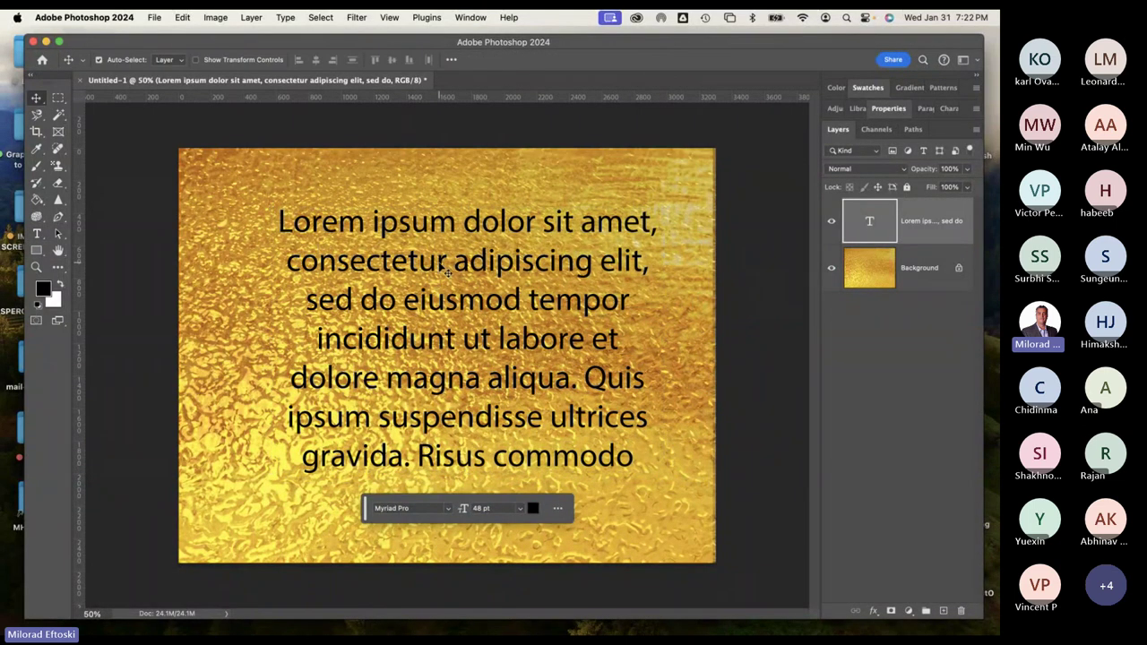
{"action": "left_click_drag", "start_coordinate": [448, 270], "coordinate": [421, 270]}
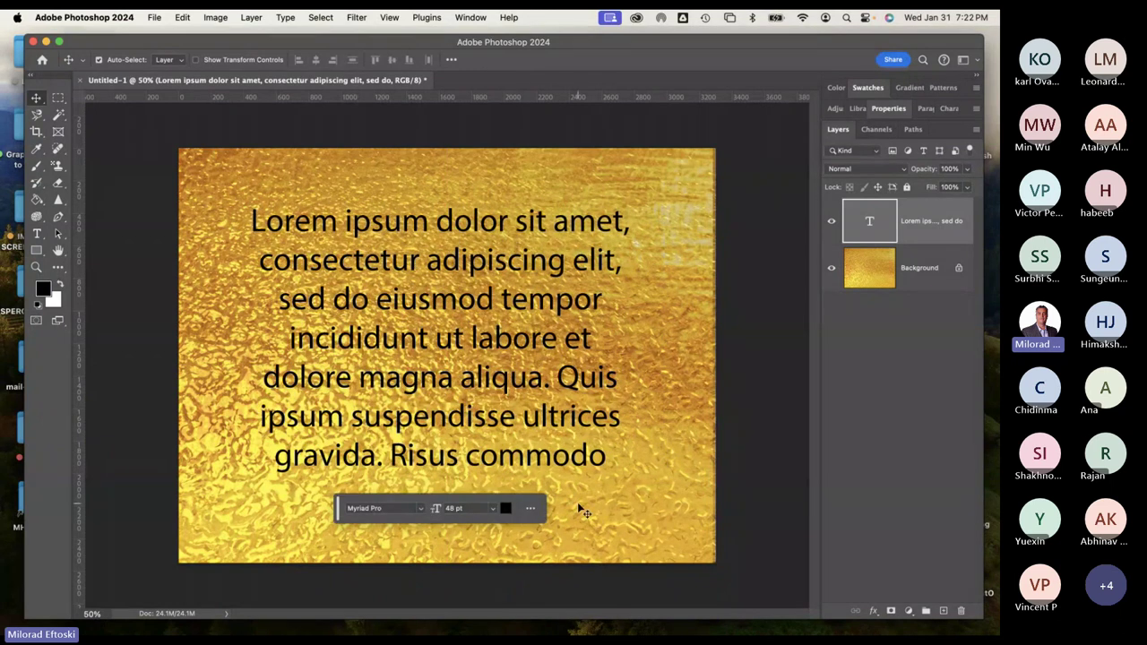
{"action": "mouse_move", "coordinate": [502, 341]}
{"action": "left_mouse_down"}
{"action": "mouse_move", "coordinate": [485, 338]}
{"action": "mouse_move", "coordinate": [510, 337]}
{"action": "left_mouse_up"}
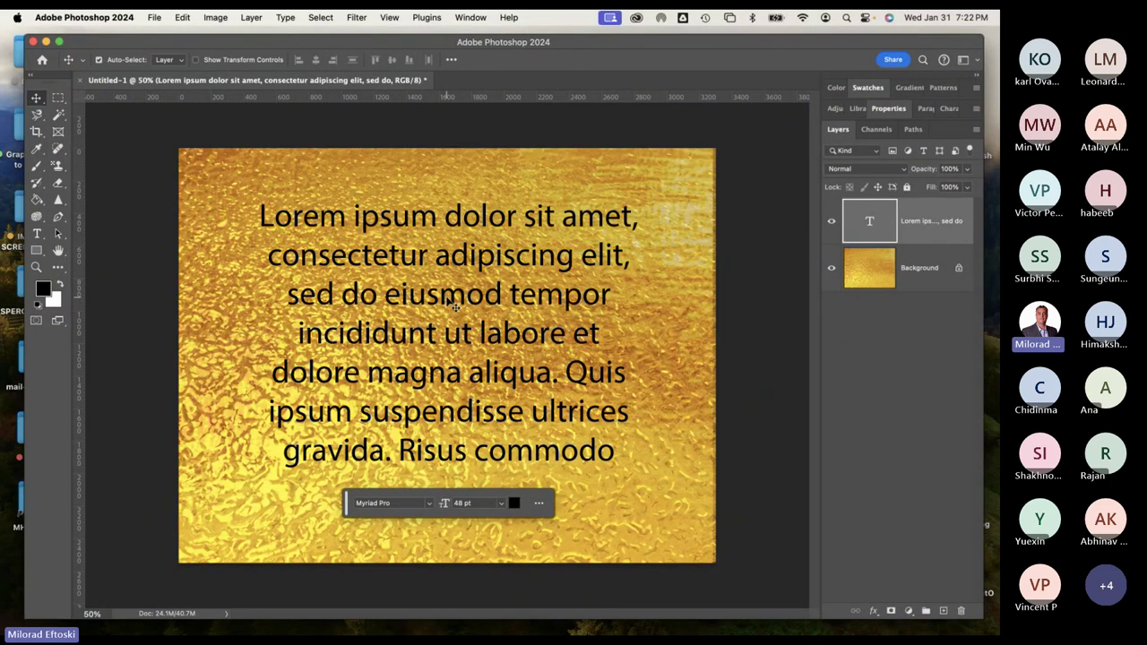
{"action": "key", "text": "Delete"}
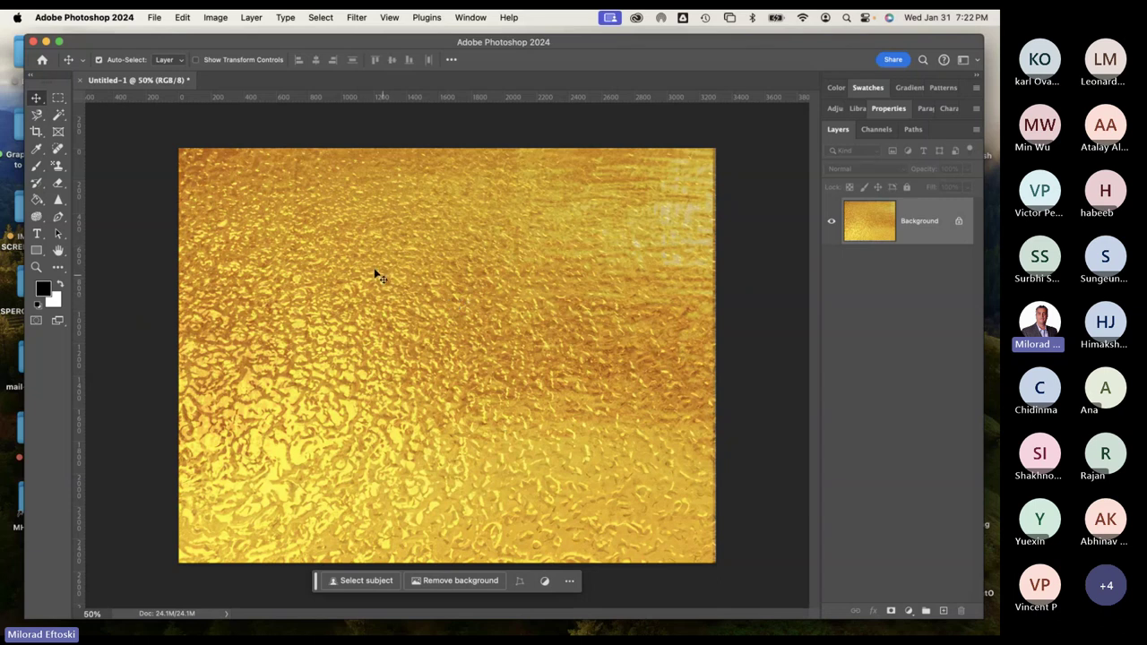
{"action": "left_click", "coordinate": [38, 235]}
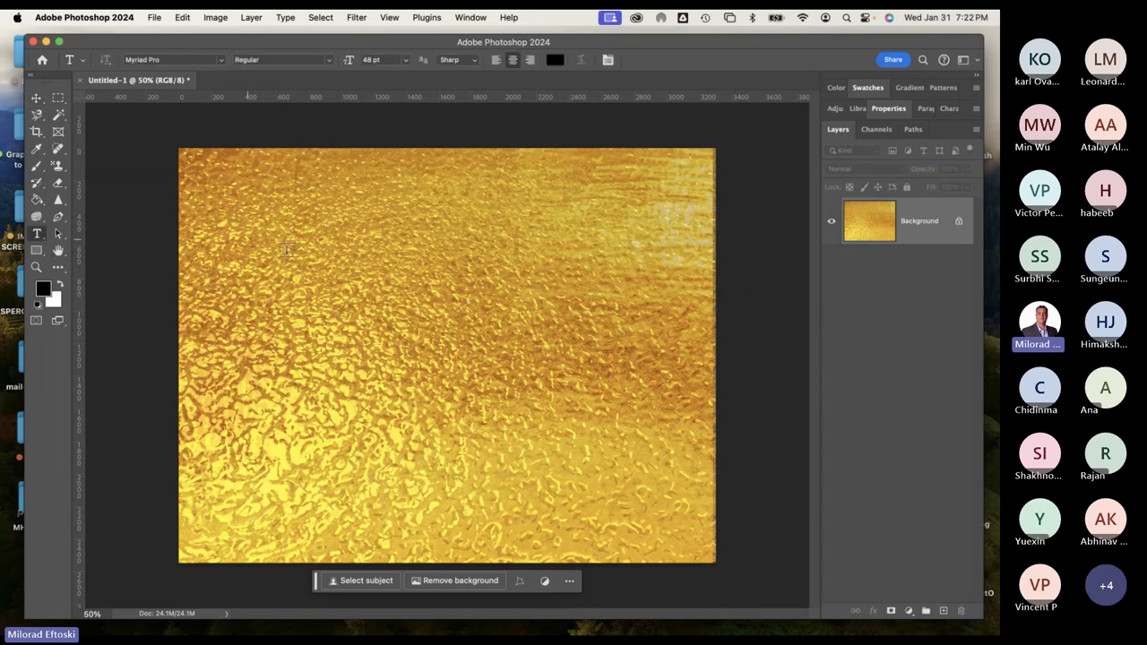
{"action": "left_click", "coordinate": [349, 269]}
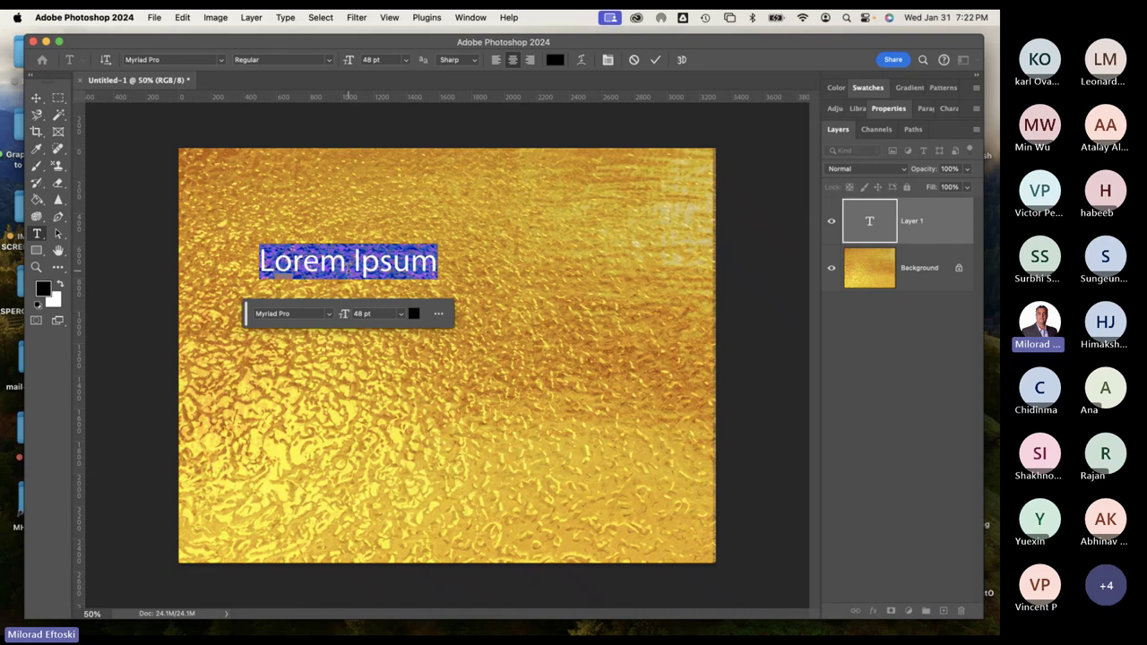
{"action": "type", "text": "POSTER"}
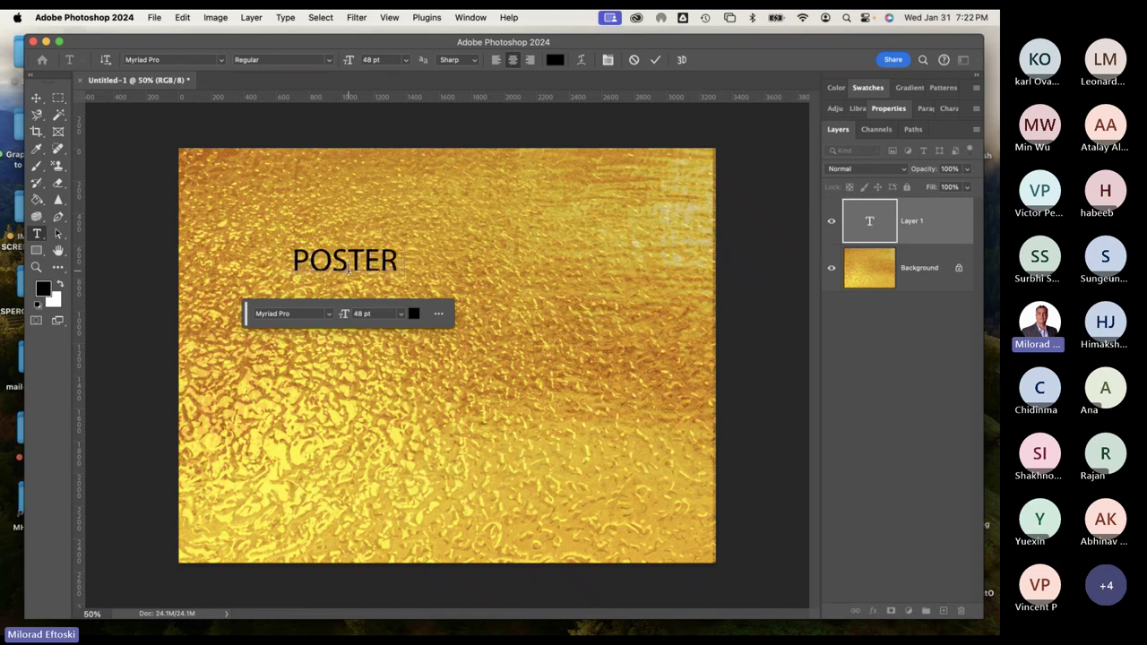
{"action": "type", "text": " TITLE"}
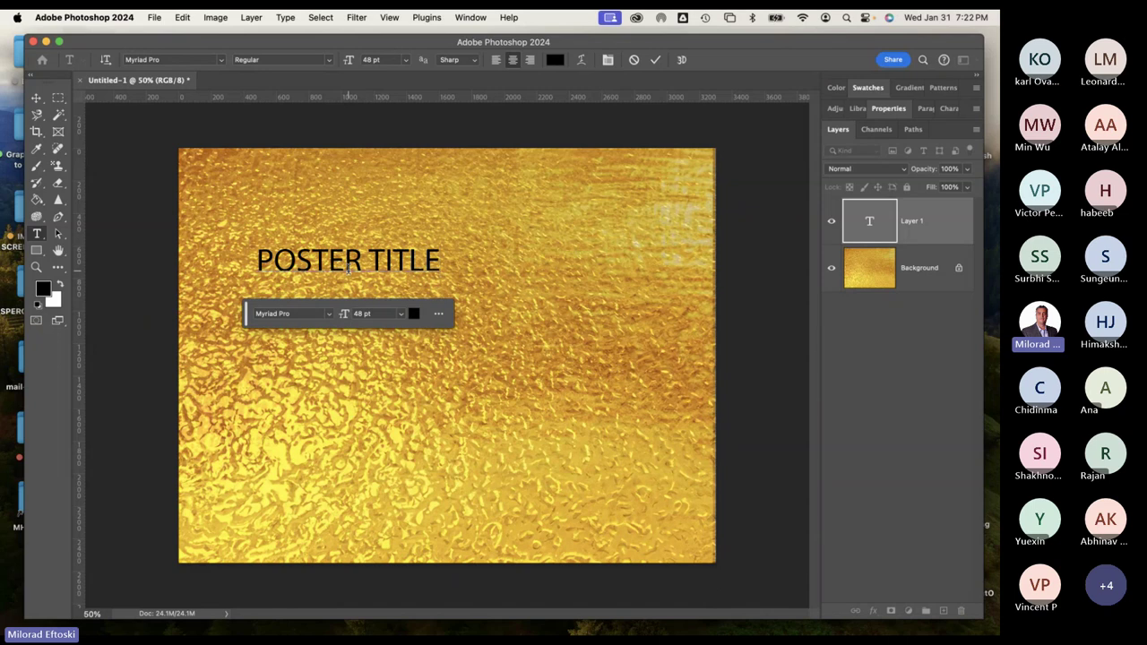
{"action": "triple_click", "coordinate": [342, 265]}
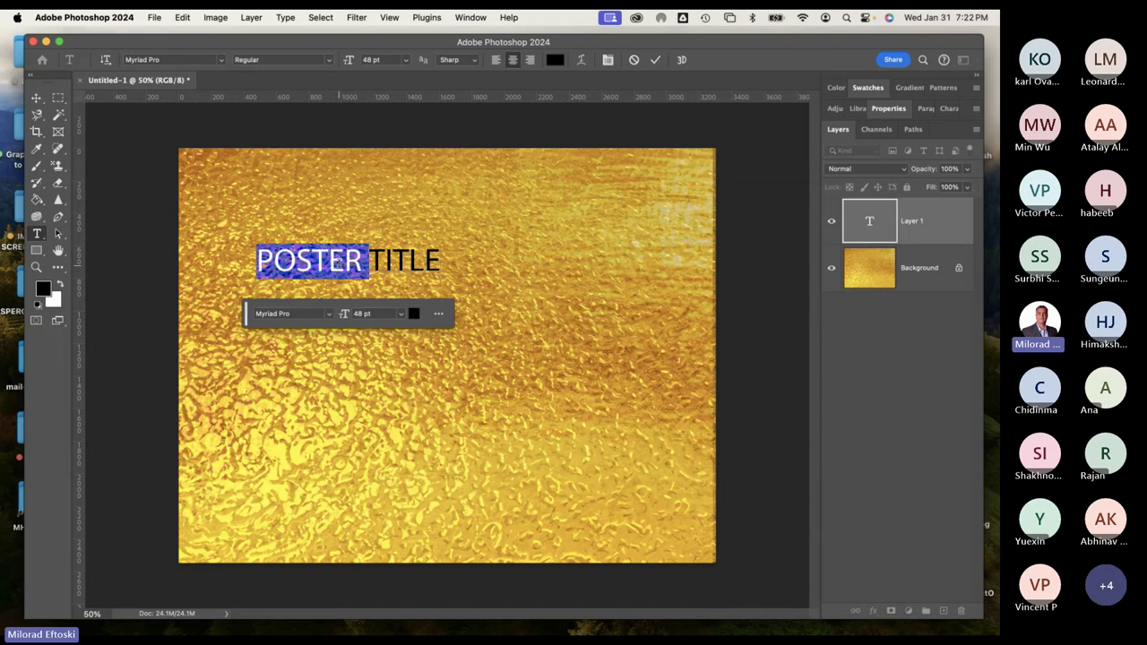
{"action": "left_click", "coordinate": [35, 97]}
{"action": "left_click_drag", "start_coordinate": [363, 264], "coordinate": [401, 283]}
{"action": "key", "text": "super+t"}
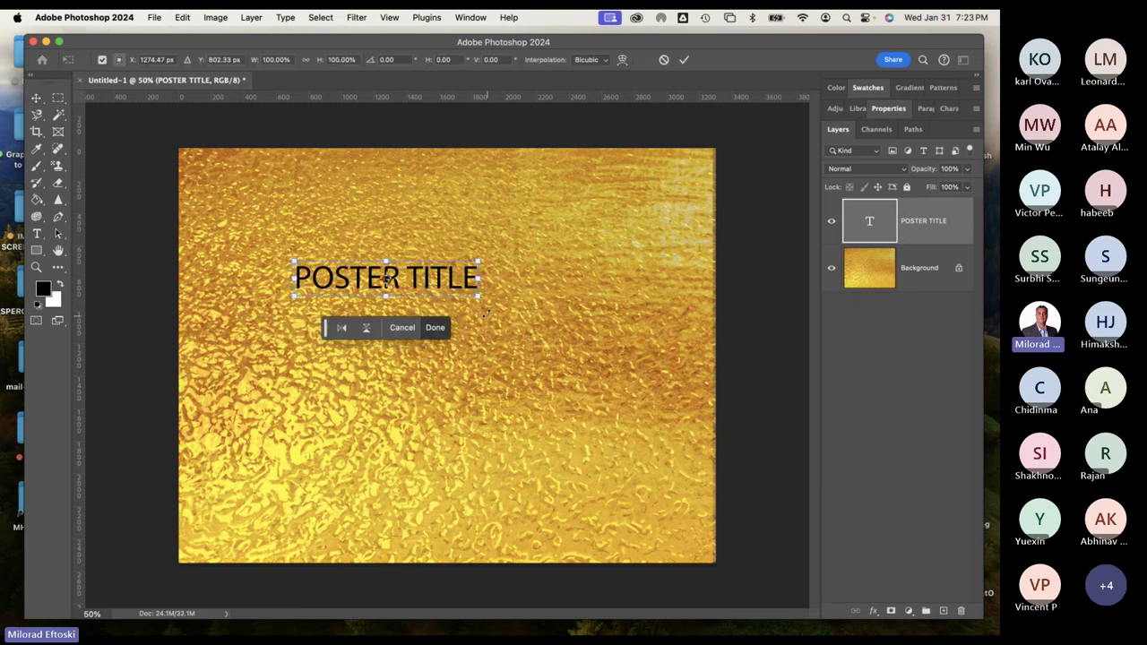
{"action": "left_click_drag", "start_coordinate": [482, 297], "coordinate": [661, 374]}
{"action": "left_click_drag", "start_coordinate": [283, 252], "coordinate": [257, 252]}
{"action": "key", "text": "Return"}
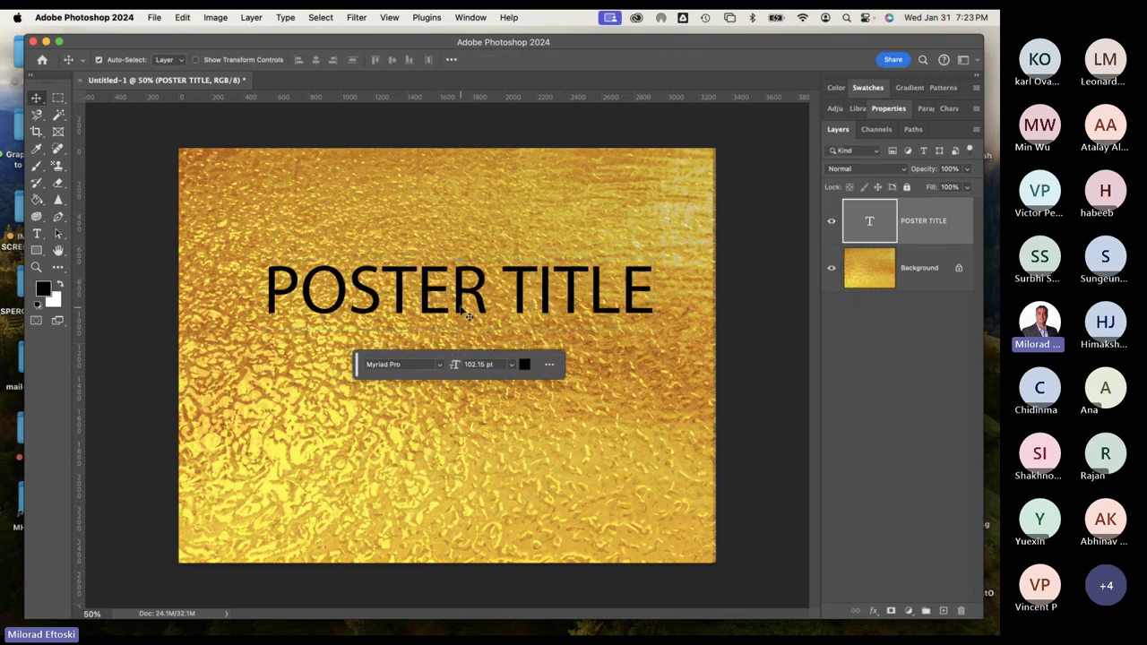
{"action": "left_click_drag", "start_coordinate": [467, 315], "coordinate": [429, 313]}
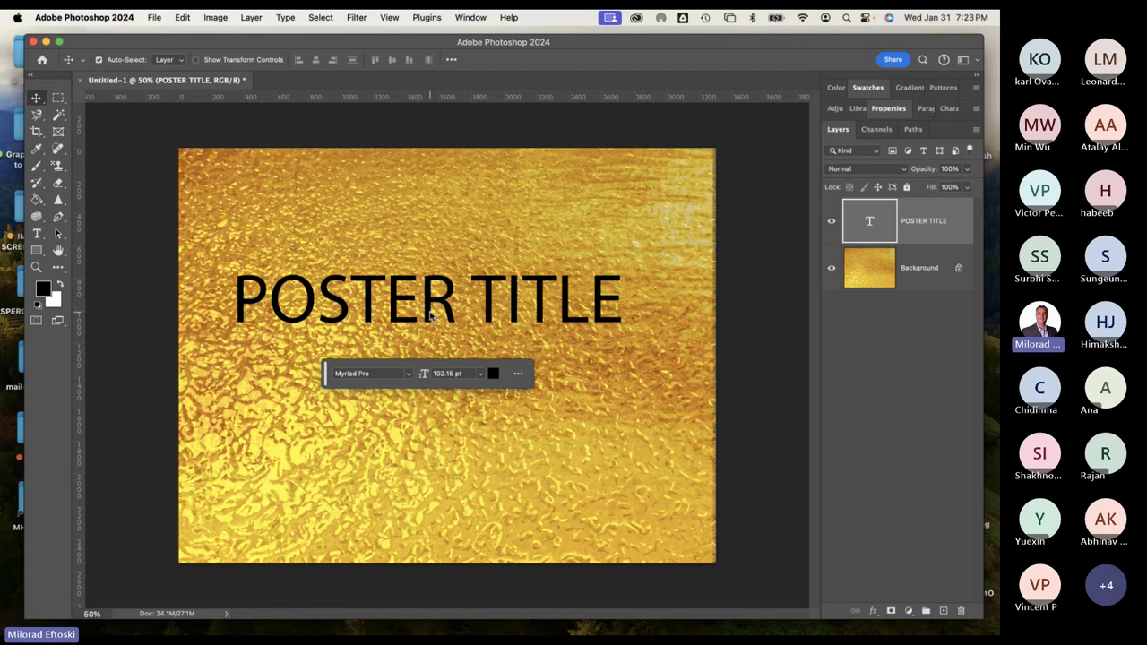
{"action": "key", "text": "BackSpace"}
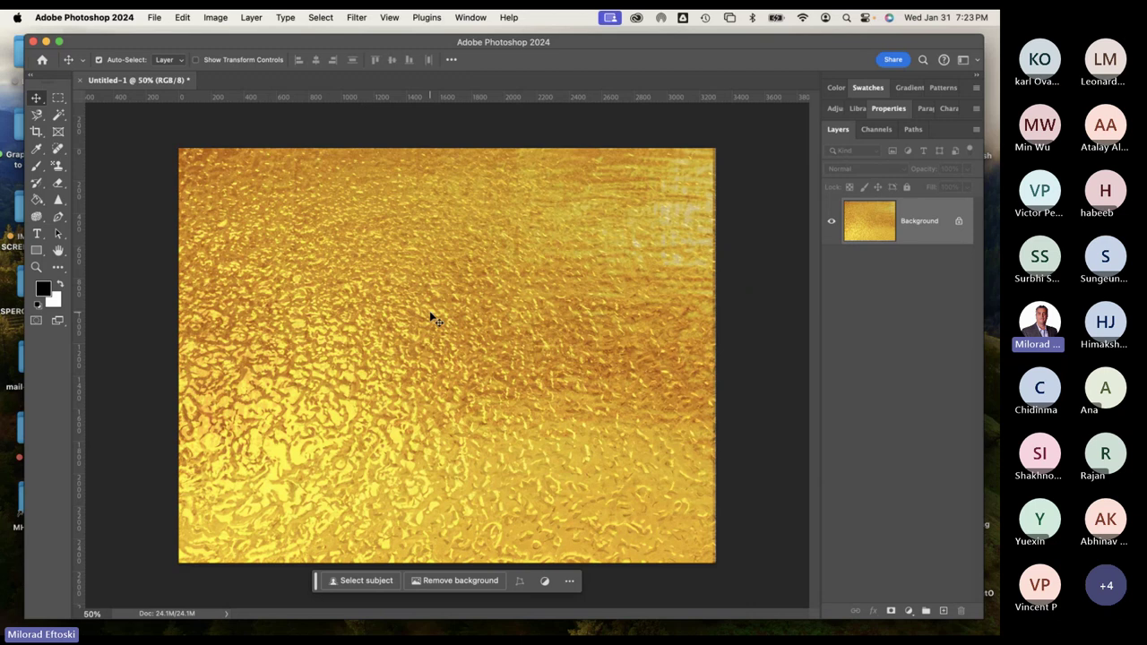
Switch to the Horizontal Type Mask Tool.
{"action": "left_click", "coordinate": [36, 234]}
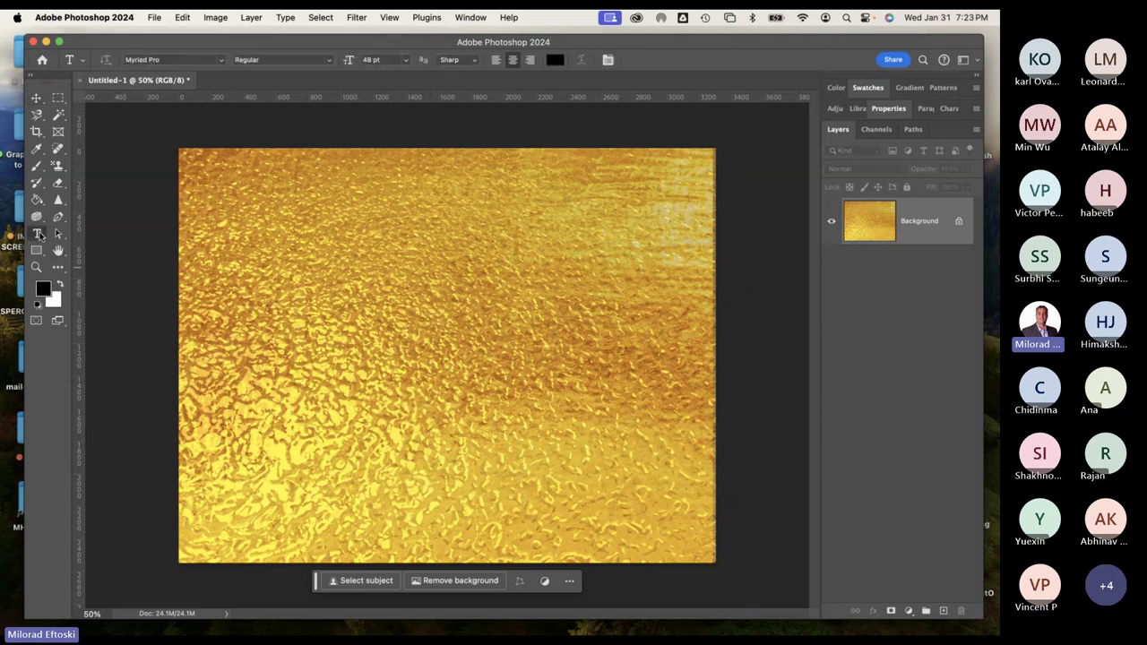
{"action": "right_click", "coordinate": [36, 234]}
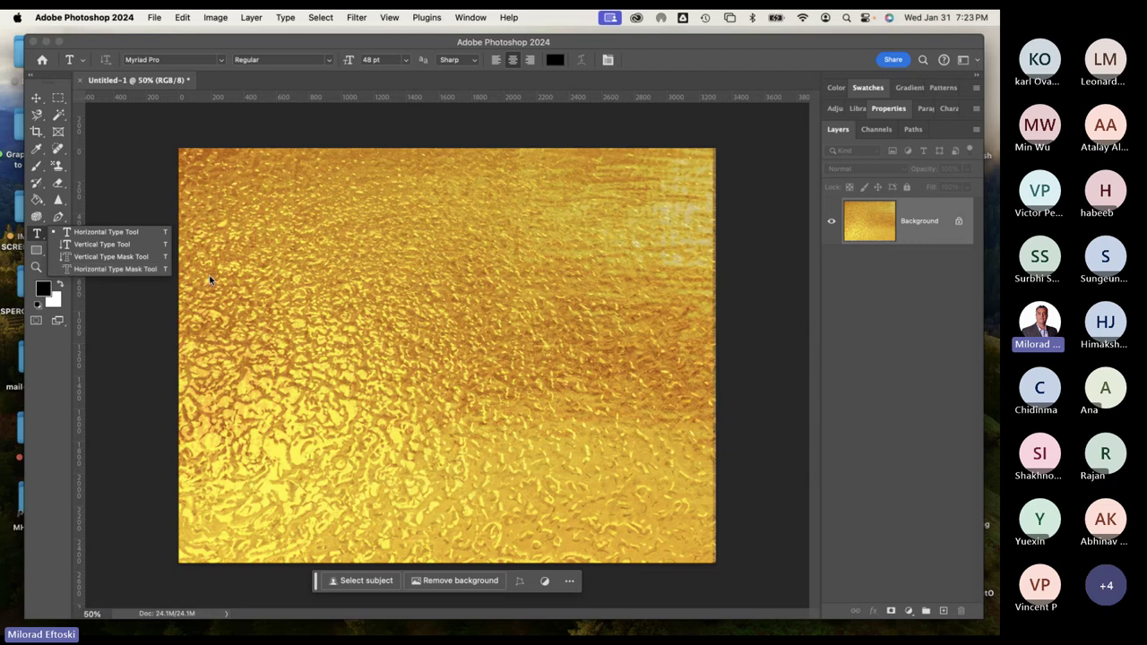
{"action": "left_click", "coordinate": [115, 269]}
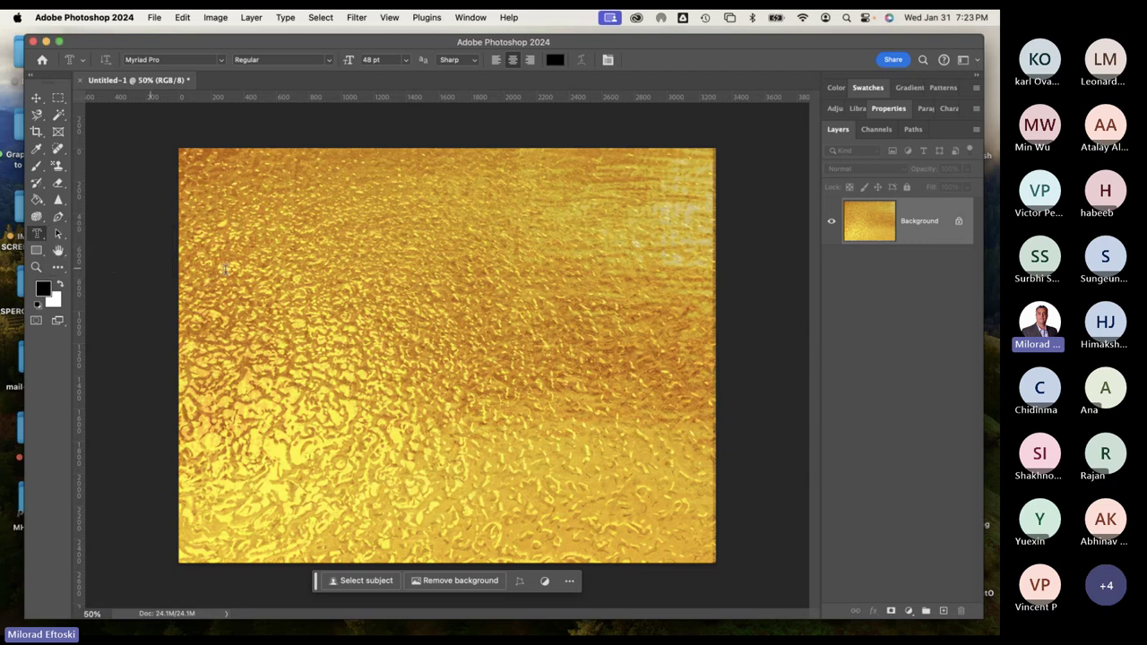
Set the font to Impact Regular at 90 pt and start type-mask text on the upper-left texture.
{"action": "left_click", "coordinate": [375, 60]}
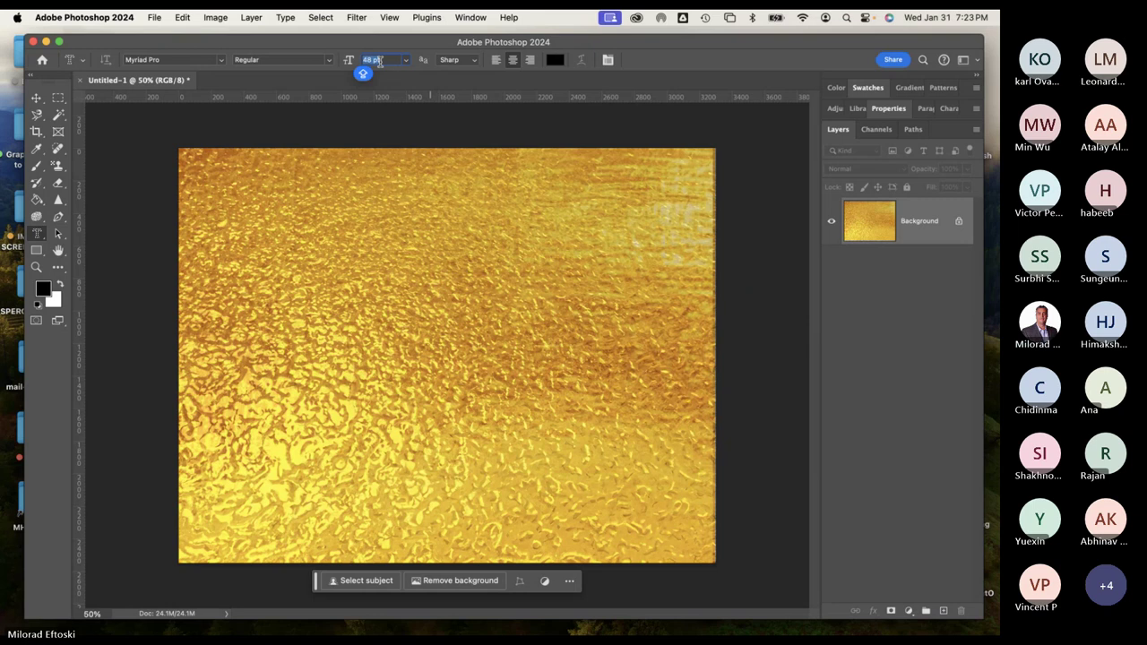
{"action": "type", "text": "90"}
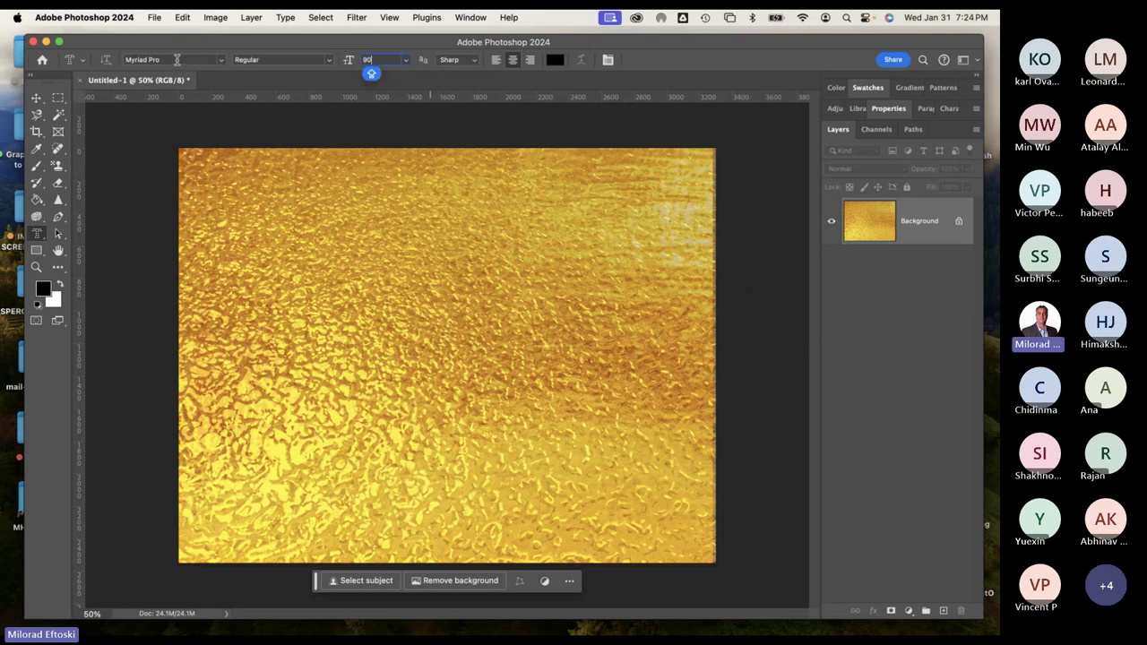
{"action": "left_click", "coordinate": [177, 60]}
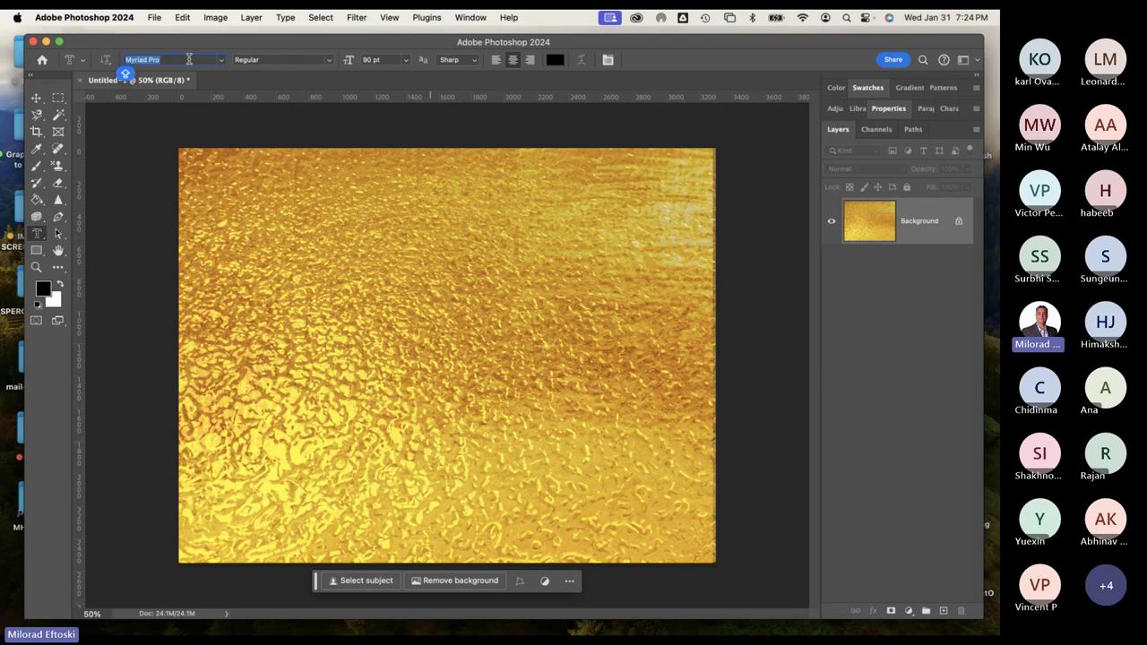
{"action": "type", "text": "Impact"}
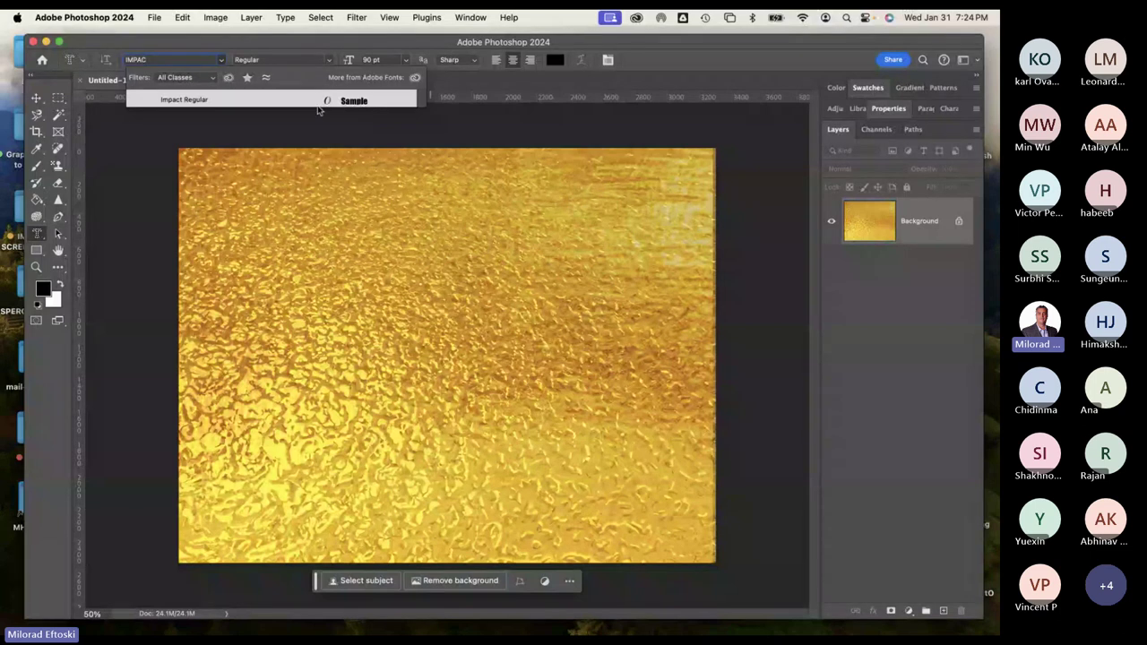
{"action": "left_click", "coordinate": [319, 102]}
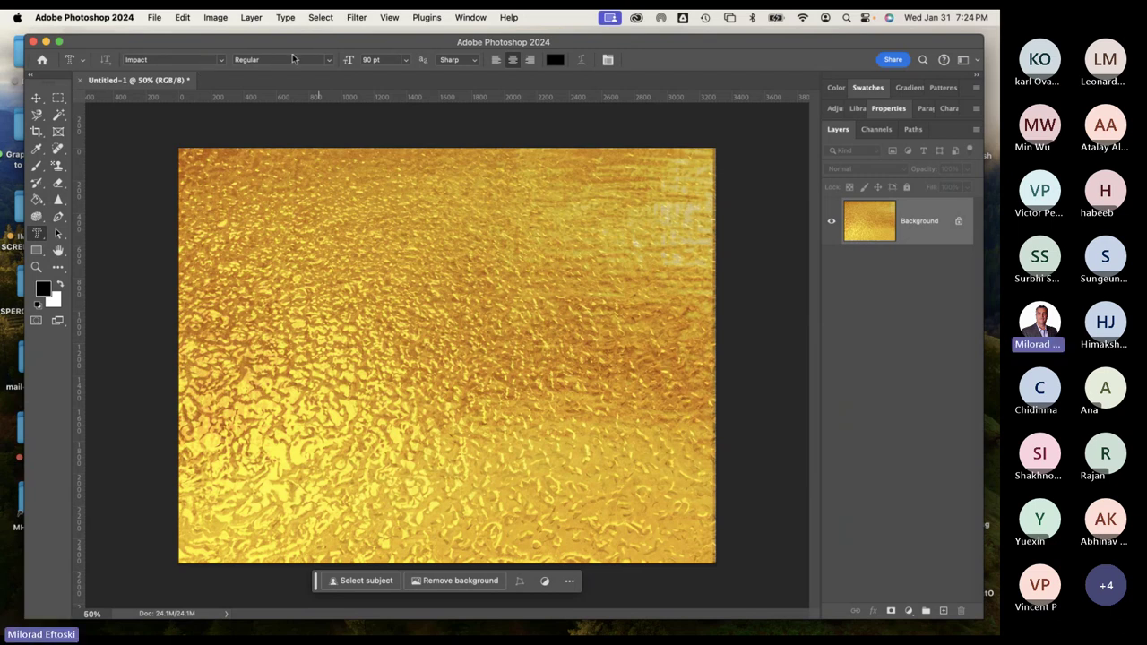
{"action": "left_click", "coordinate": [328, 61]}
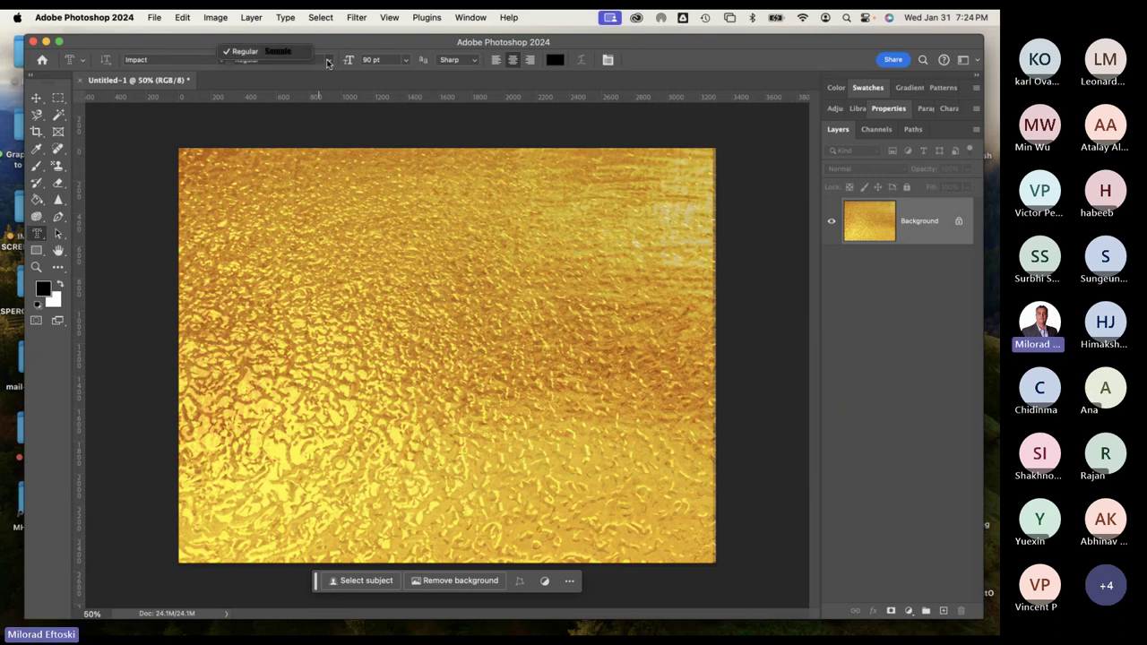
{"action": "left_click", "coordinate": [327, 62]}
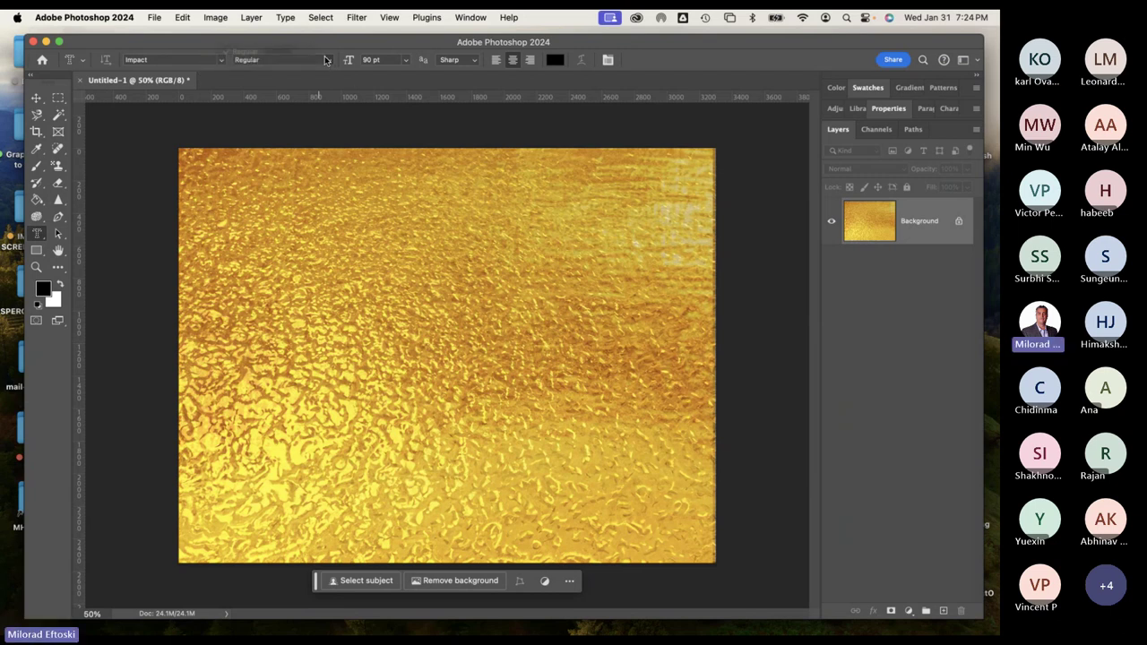
{"action": "left_click", "coordinate": [385, 60]}
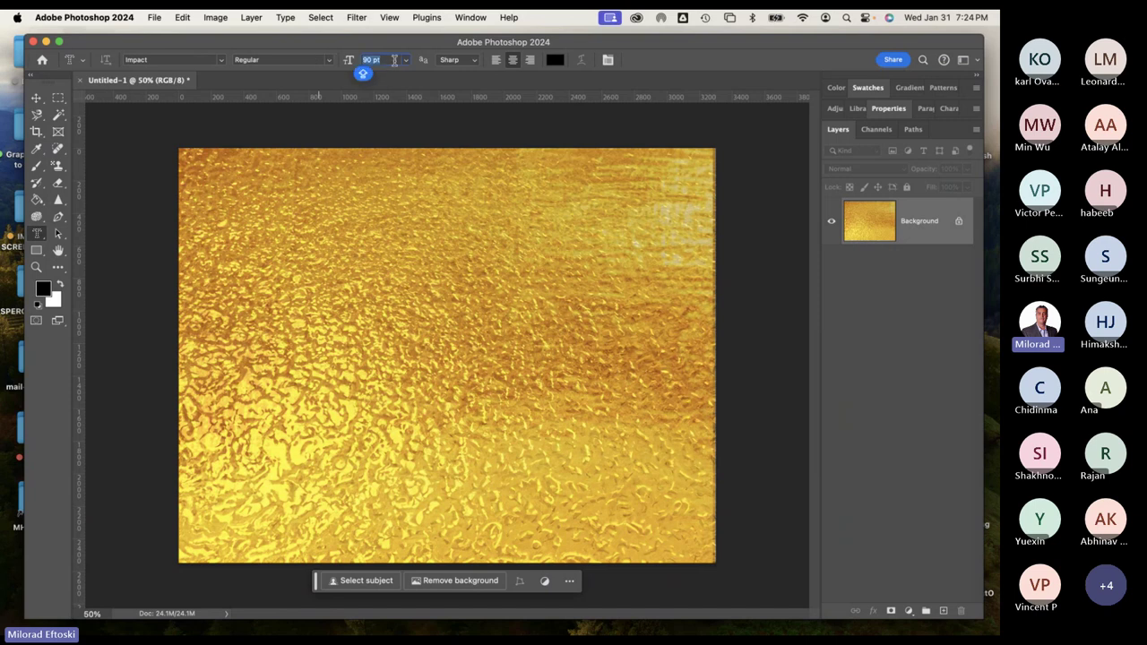
{"action": "left_click", "coordinate": [312, 279]}
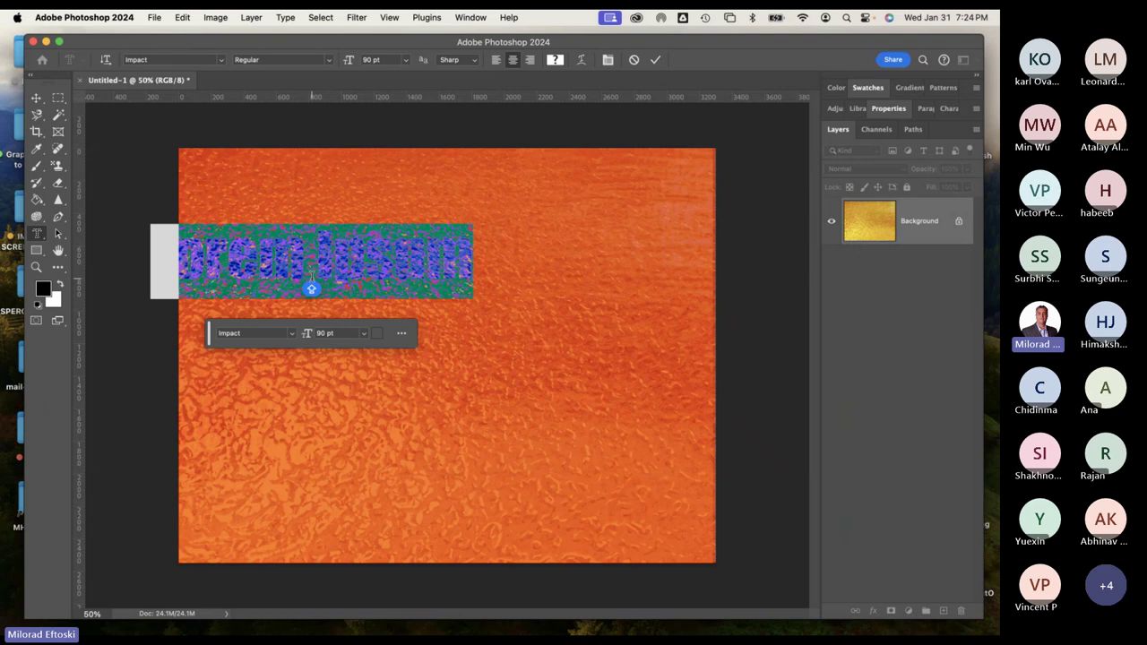
Try the alignment options, keep left alignment, and type SOLID GOLD.
{"action": "left_click", "coordinate": [496, 60]}
{"action": "left_click", "coordinate": [512, 60]}
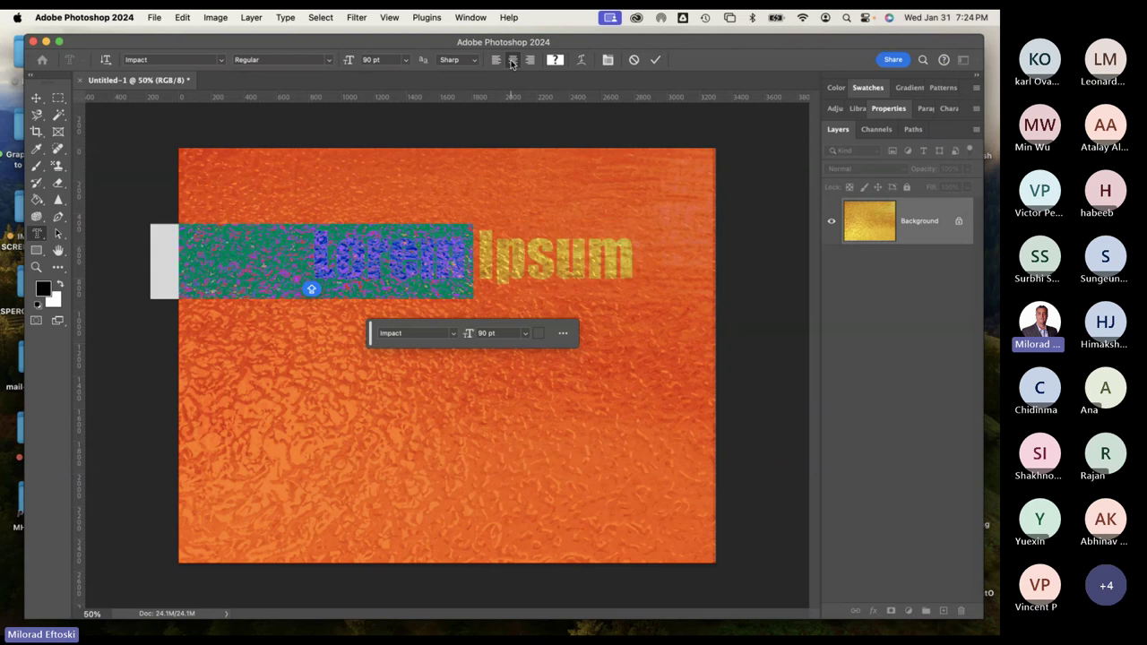
{"action": "left_click", "coordinate": [530, 60]}
{"action": "left_click", "coordinate": [496, 60]}
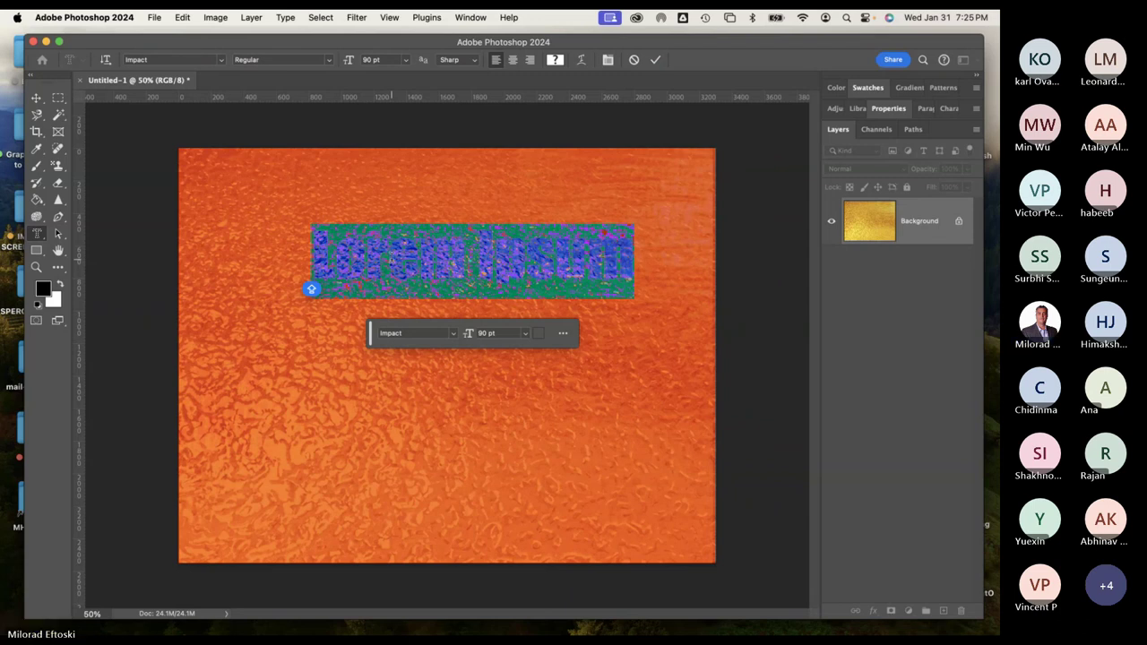
{"action": "type", "text": "SOLID"}
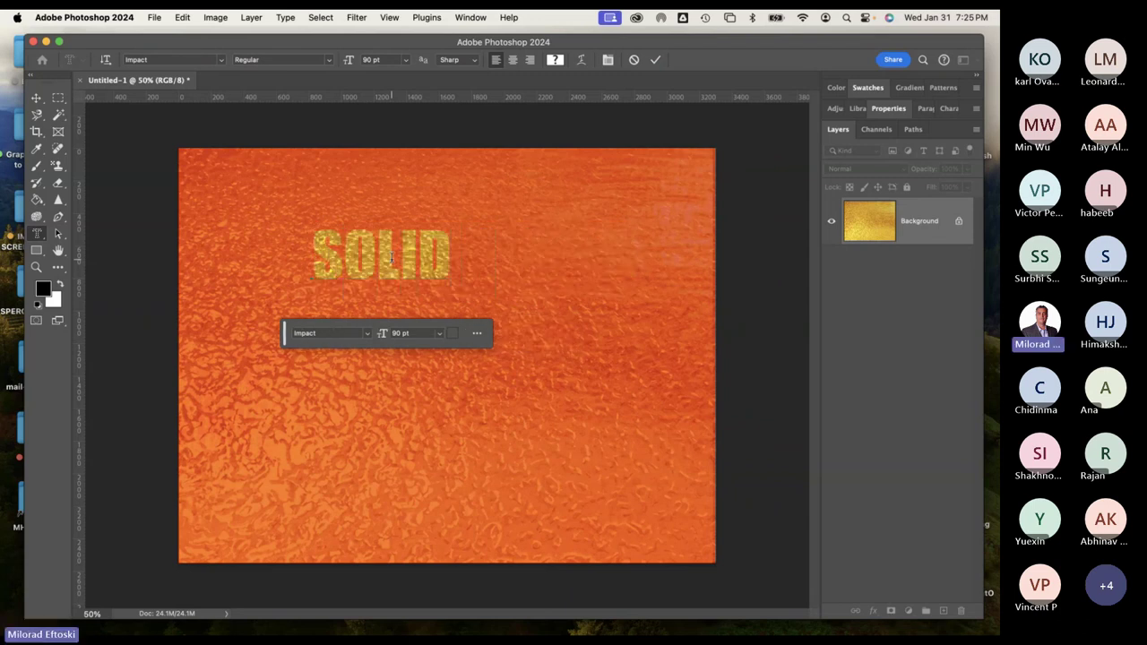
{"action": "type", "text": " GOLD"}
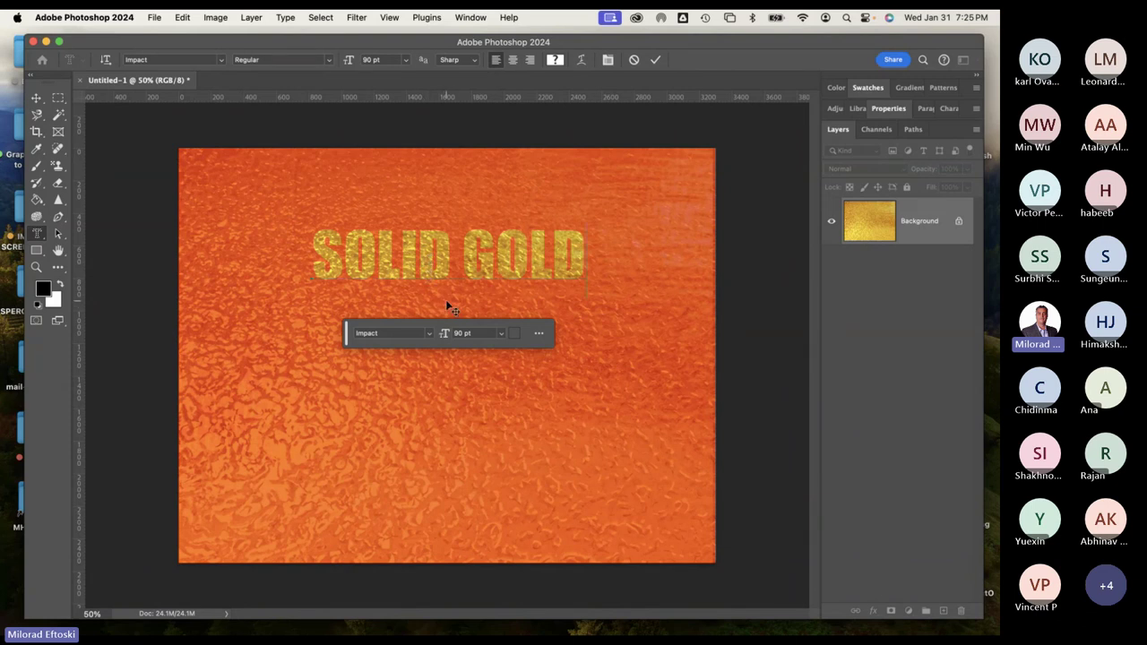
Move the SOLID GOLD text lower, toward the canvas centre.
{"action": "left_click_drag", "start_coordinate": [445, 300], "coordinate": [393, 372]}
{"action": "left_click", "coordinate": [456, 333]}
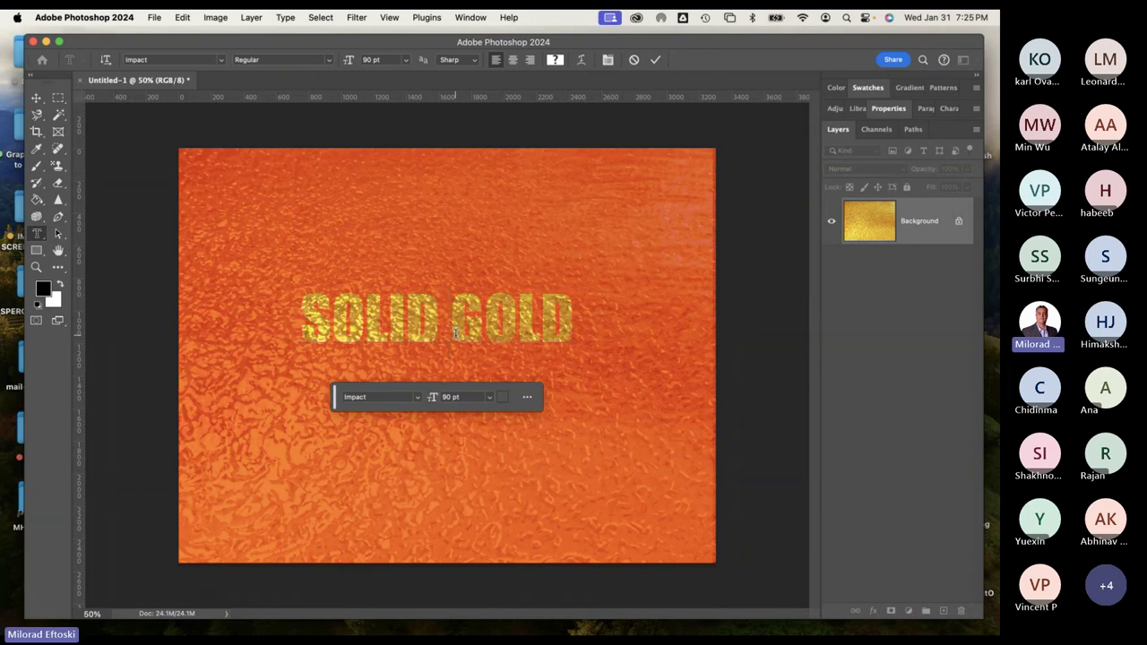
{"action": "mouse_move", "coordinate": [436, 377]}
{"action": "left_mouse_down"}
{"action": "mouse_move", "coordinate": [397, 354]}
{"action": "mouse_move", "coordinate": [448, 361]}
{"action": "mouse_move", "coordinate": [429, 388]}
{"action": "mouse_move", "coordinate": [440, 381]}
{"action": "mouse_move", "coordinate": [430, 353]}
{"action": "mouse_move", "coordinate": [439, 385]}
{"action": "mouse_move", "coordinate": [445, 365]}
{"action": "left_mouse_up"}
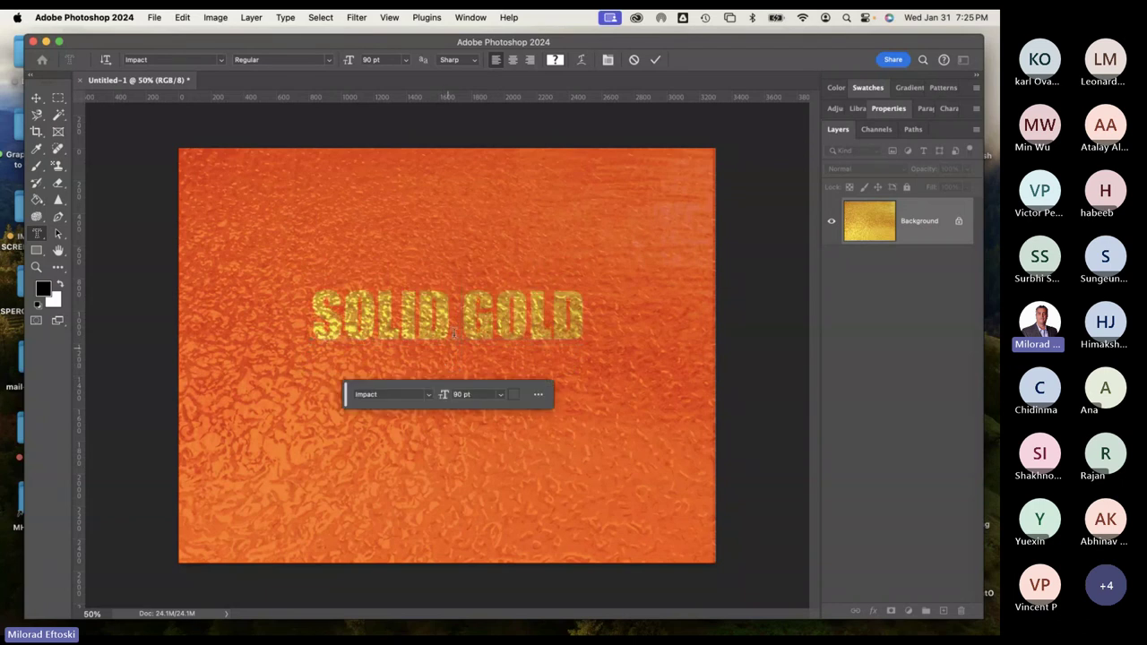
Enlarge SOLID GOLD to 135 pt and shift it left.
{"action": "triple_click", "coordinate": [450, 330]}
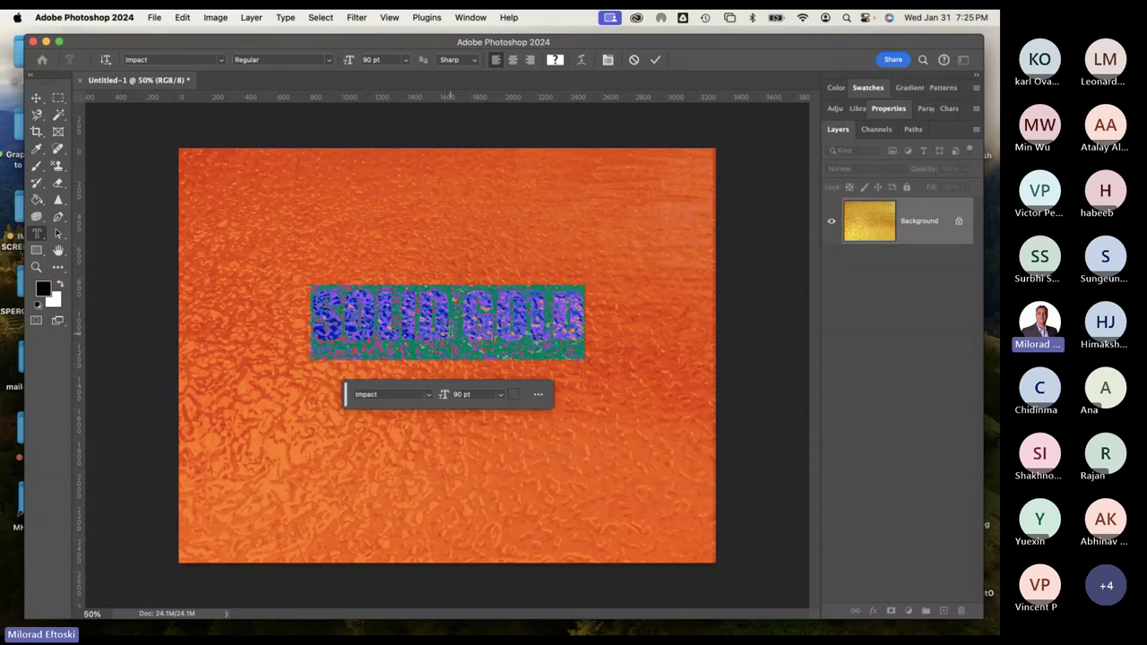
{"action": "key", "text": "super+shift+period"}
{"action": "key", "text": "super+shift+period"}
{"action": "key", "text": "super+shift+period"}
{"action": "key", "text": "super+shift+period"}
{"action": "key", "text": "super+shift+period"}
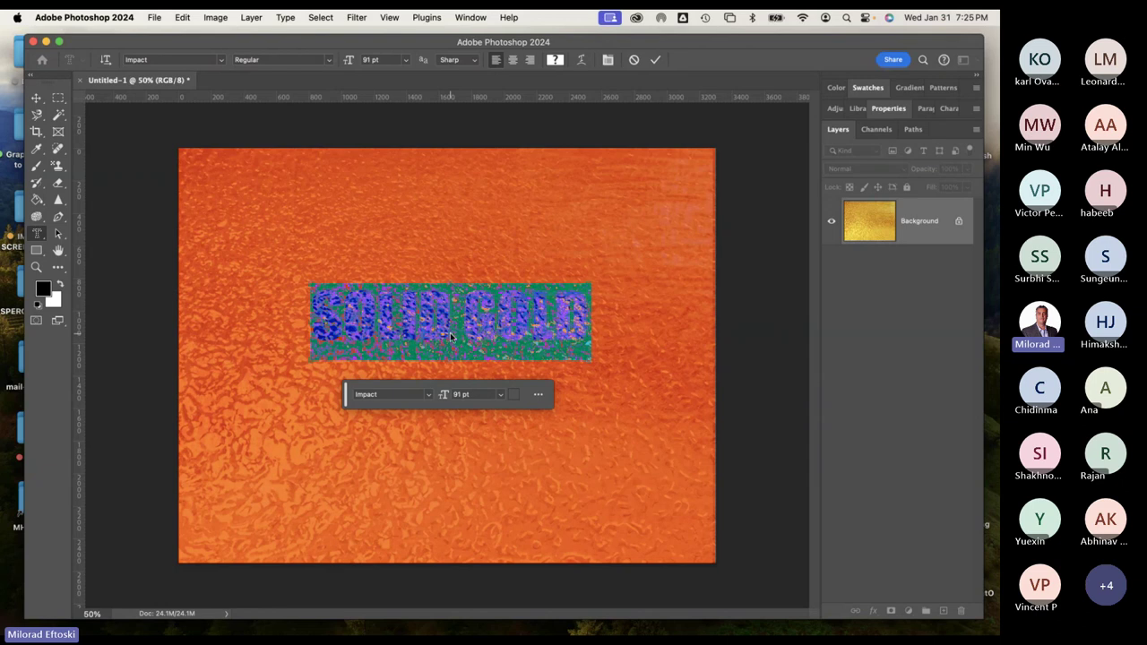
{"action": "key", "text": "super+shift+period"}
{"action": "key", "text": "super+shift+period"}
{"action": "key", "text": "super+shift+period"}
{"action": "key", "text": "super+shift+period"}
{"action": "key", "text": "super+shift+period"}
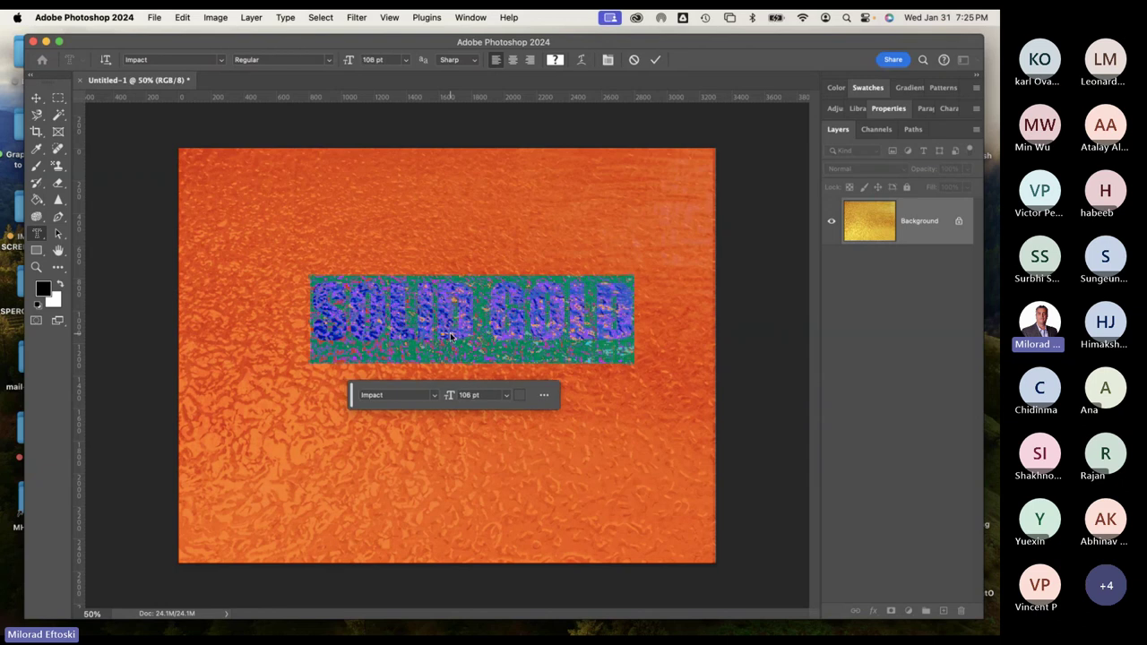
{"action": "left_click", "coordinate": [509, 400]}
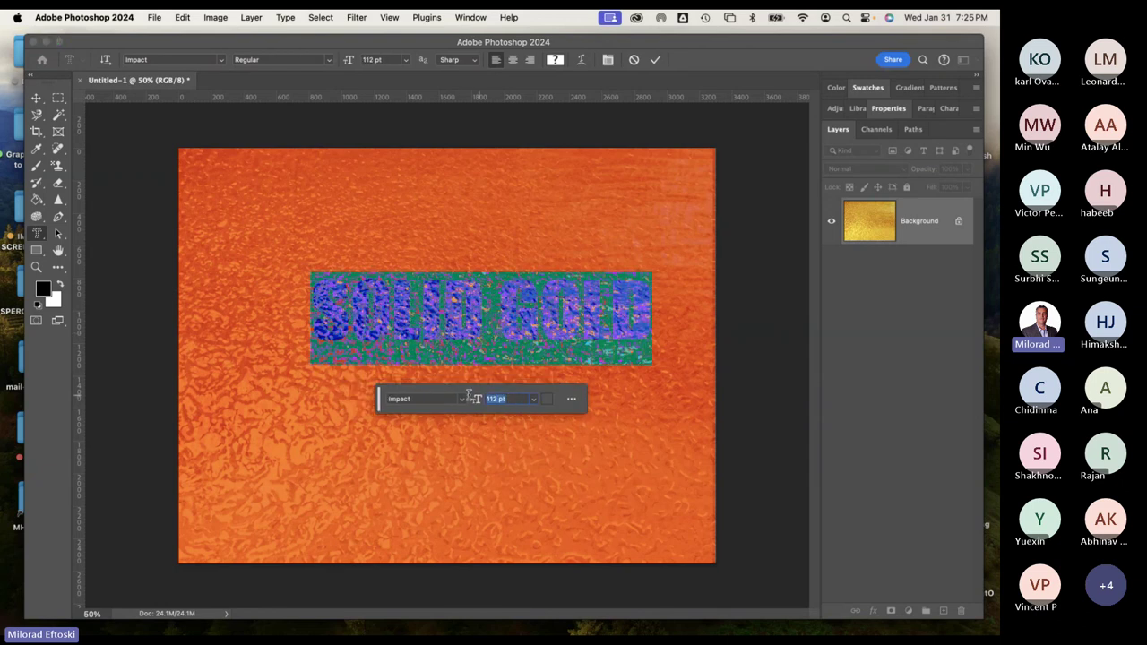
{"action": "type", "text": "135"}
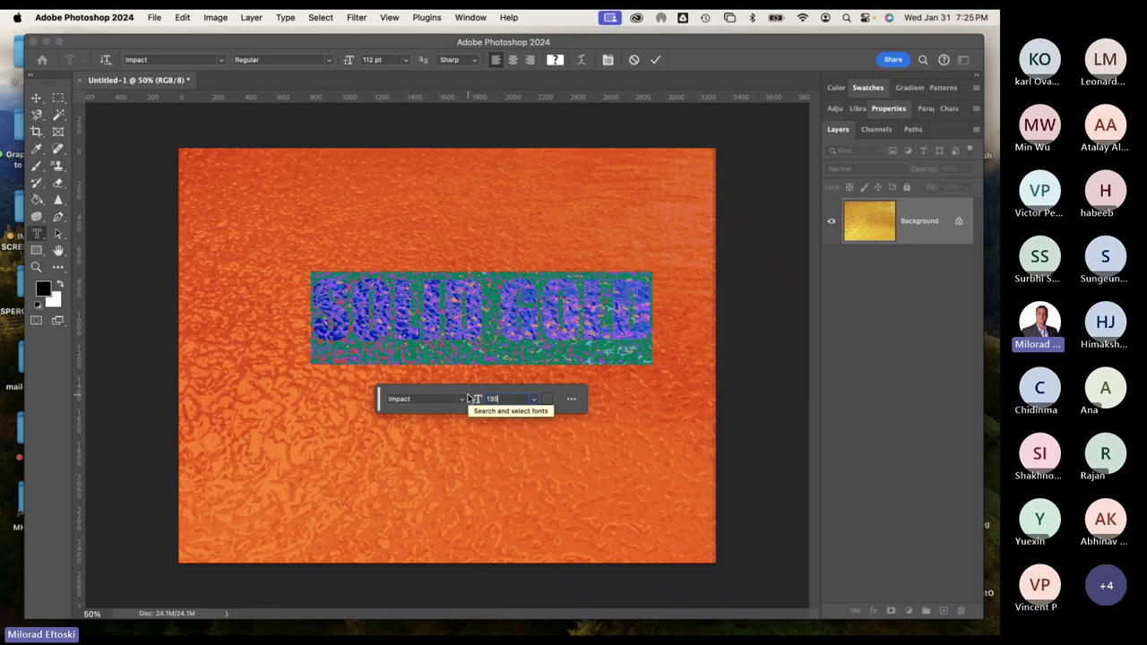
{"action": "key", "text": "Return"}
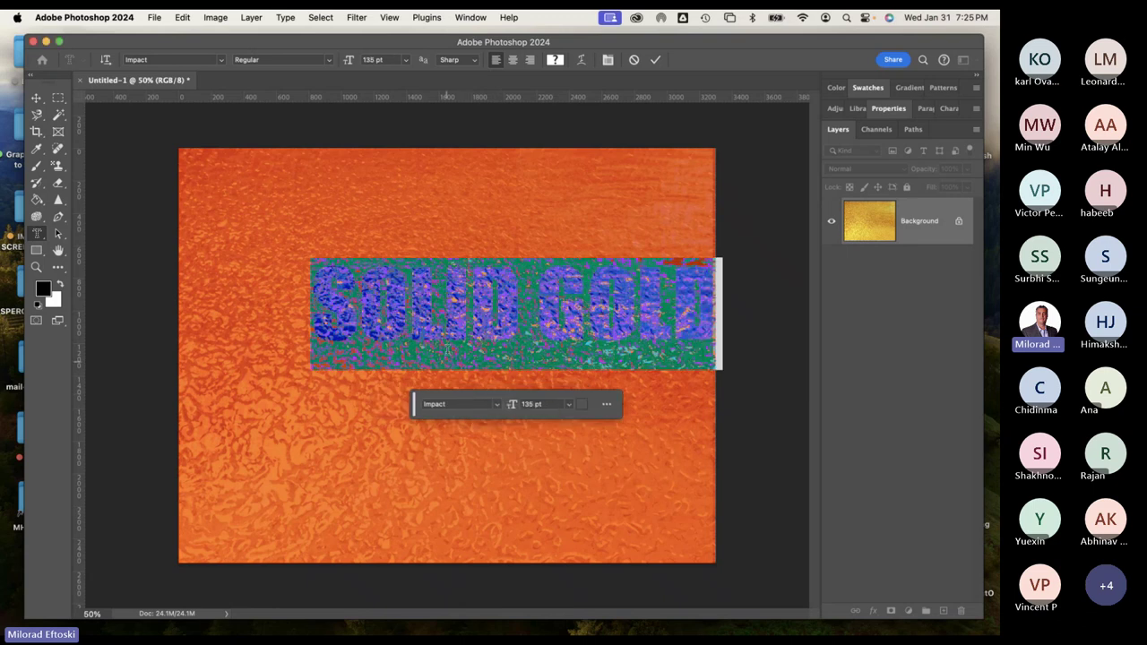
{"action": "left_click_drag", "start_coordinate": [497, 386], "coordinate": [448, 384]}
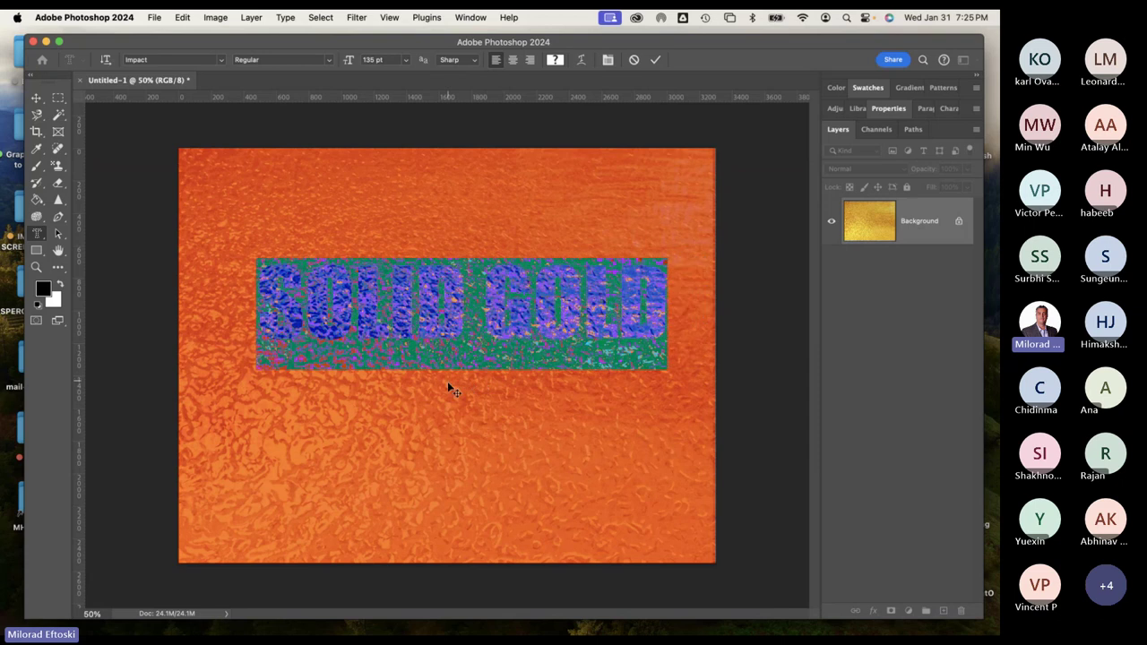
{"action": "key", "text": "super+h"}
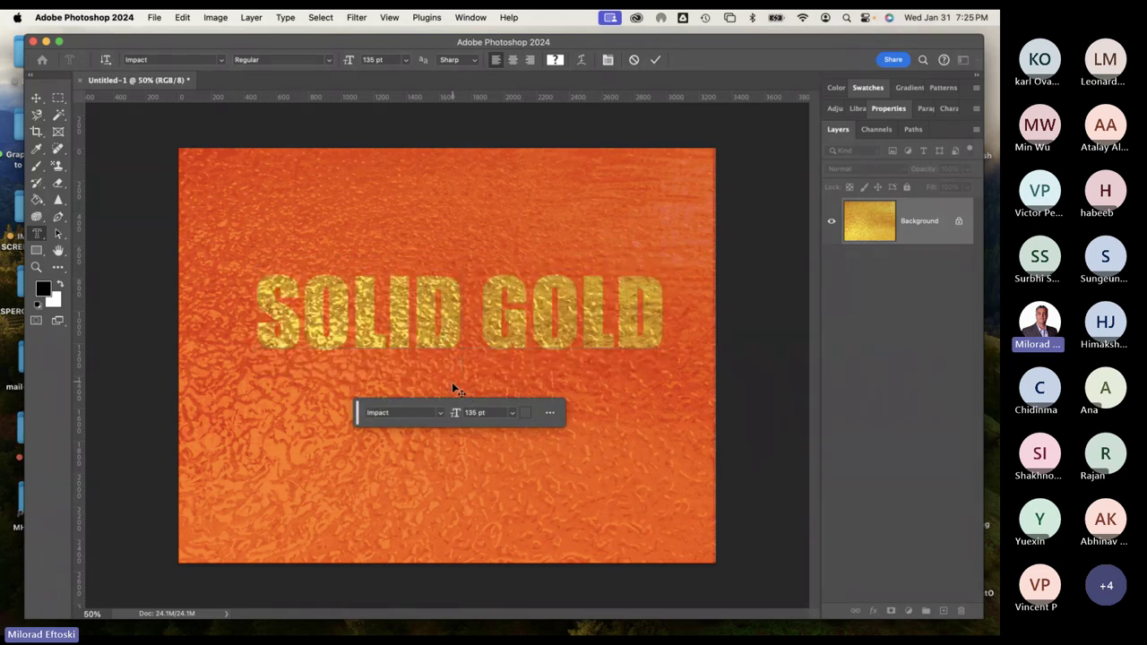
{"action": "left_click_drag", "start_coordinate": [456, 388], "coordinate": [430, 391]}
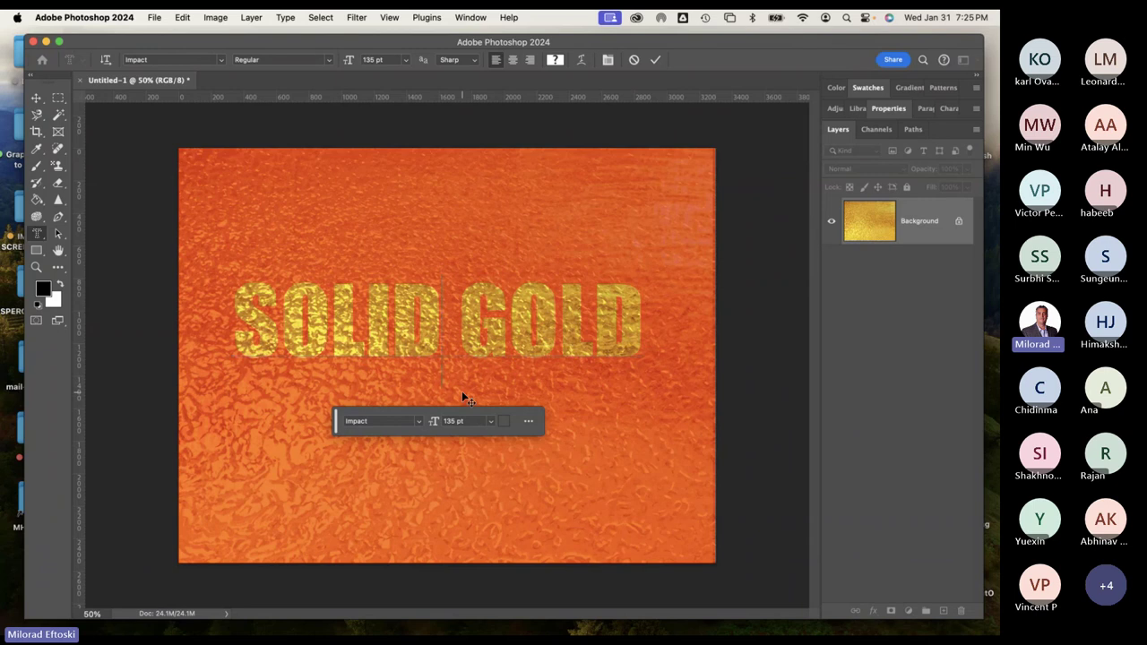
Raise SOLID GOLD to 150 pt and nudge it slightly left.
{"action": "triple_click", "coordinate": [466, 349]}
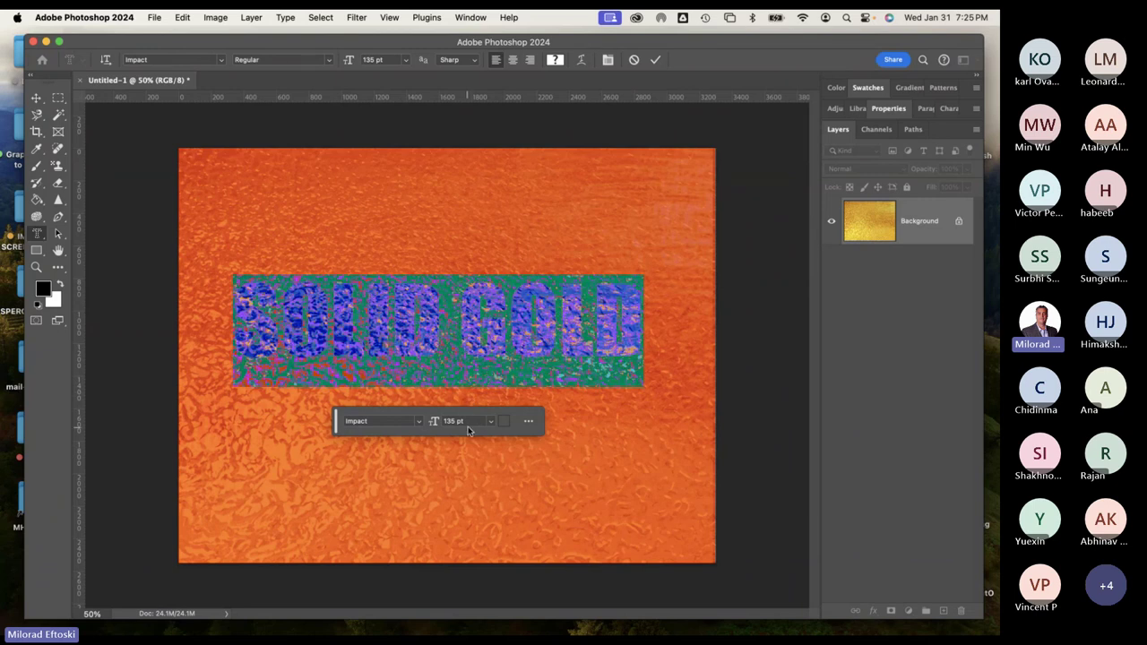
{"action": "left_click_drag", "start_coordinate": [468, 423], "coordinate": [413, 421]}
{"action": "type", "text": "150"}
{"action": "key", "text": "Return"}
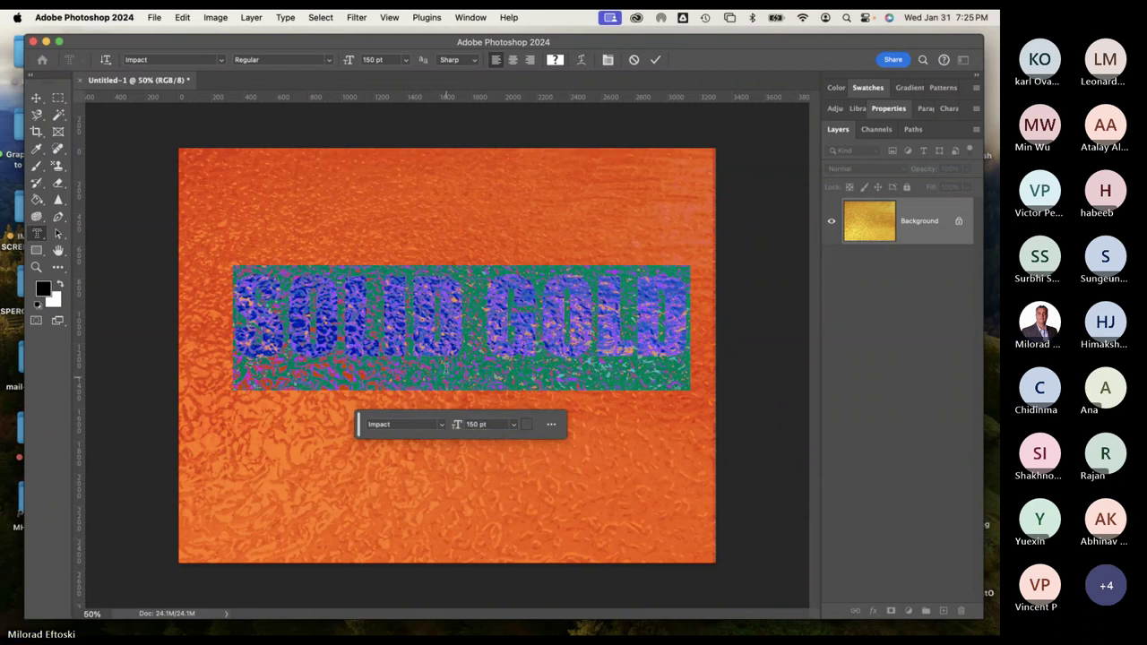
{"action": "left_click", "coordinate": [446, 368]}
{"action": "left_click_drag", "start_coordinate": [451, 397], "coordinate": [434, 398]}
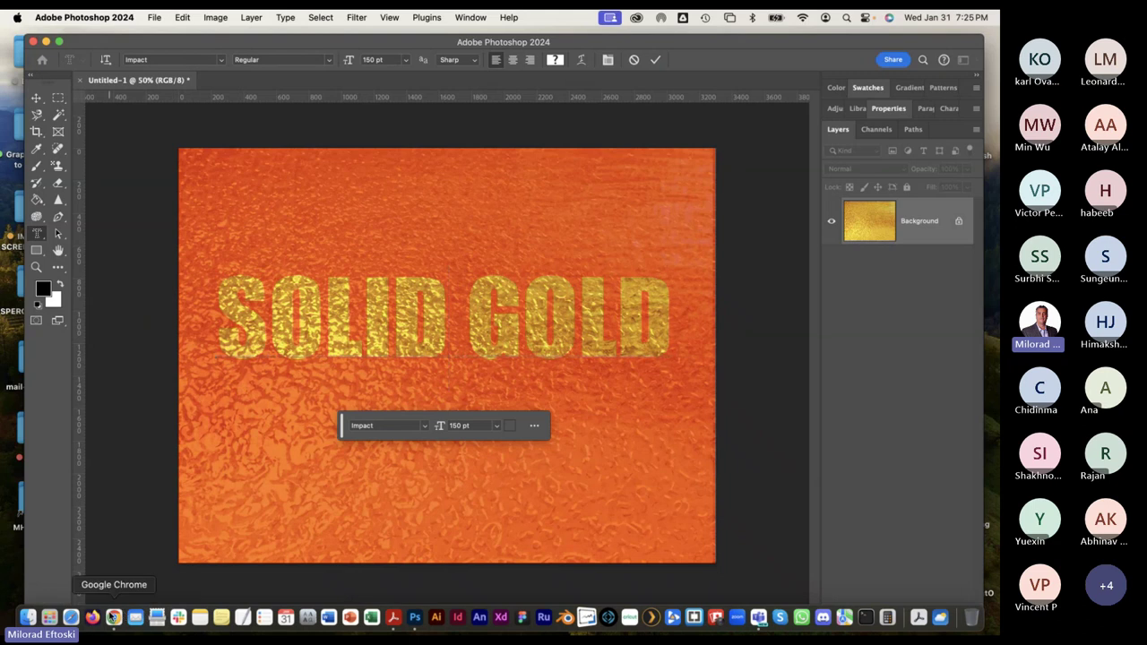
Close the gold texture search tab in Chrome and minimize Chrome.
{"action": "left_click", "coordinate": [112, 616]}
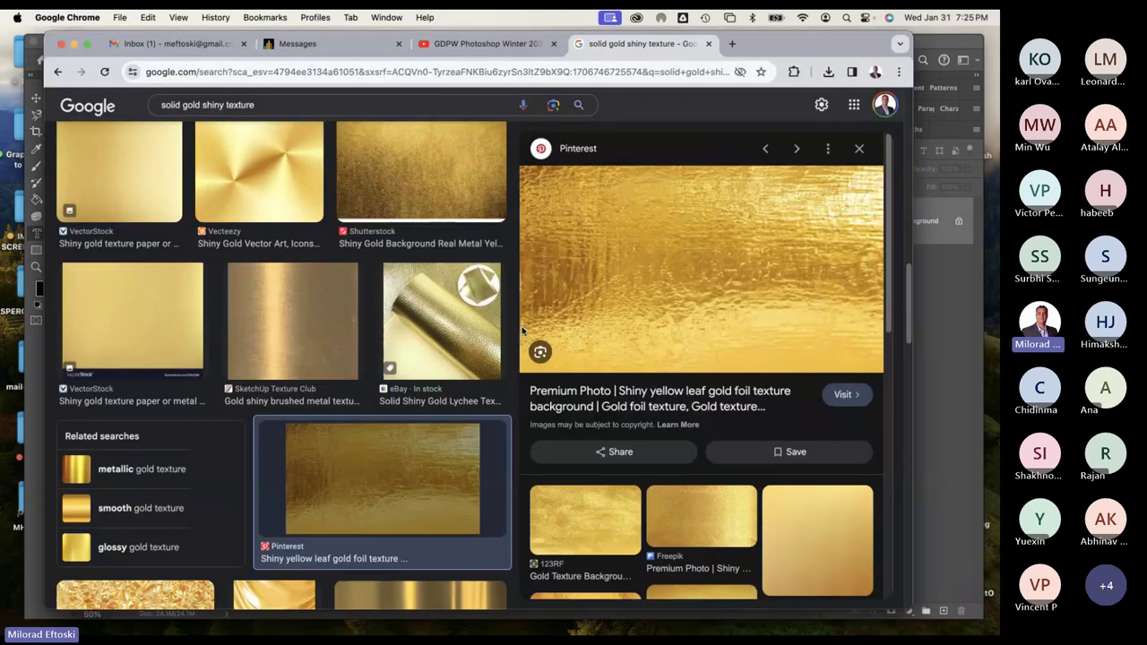
{"action": "left_click", "coordinate": [708, 43]}
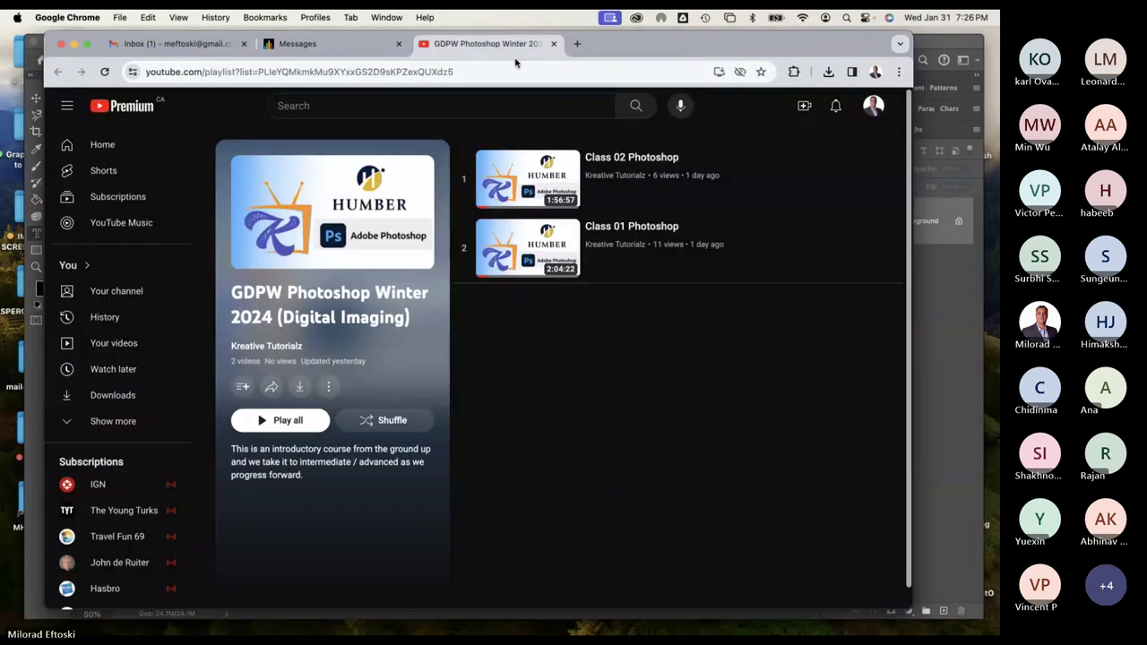
{"action": "left_click", "coordinate": [74, 43]}
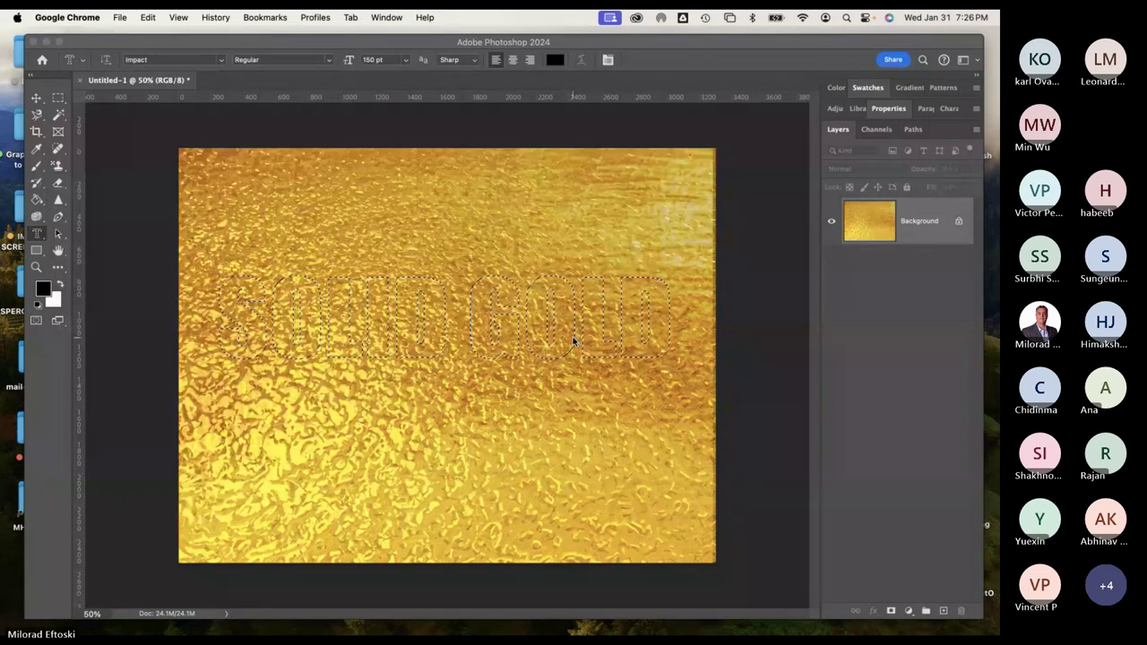
Discard the stray Lorem type mask so the gold texture has no selection.
{"action": "left_click", "coordinate": [542, 356]}
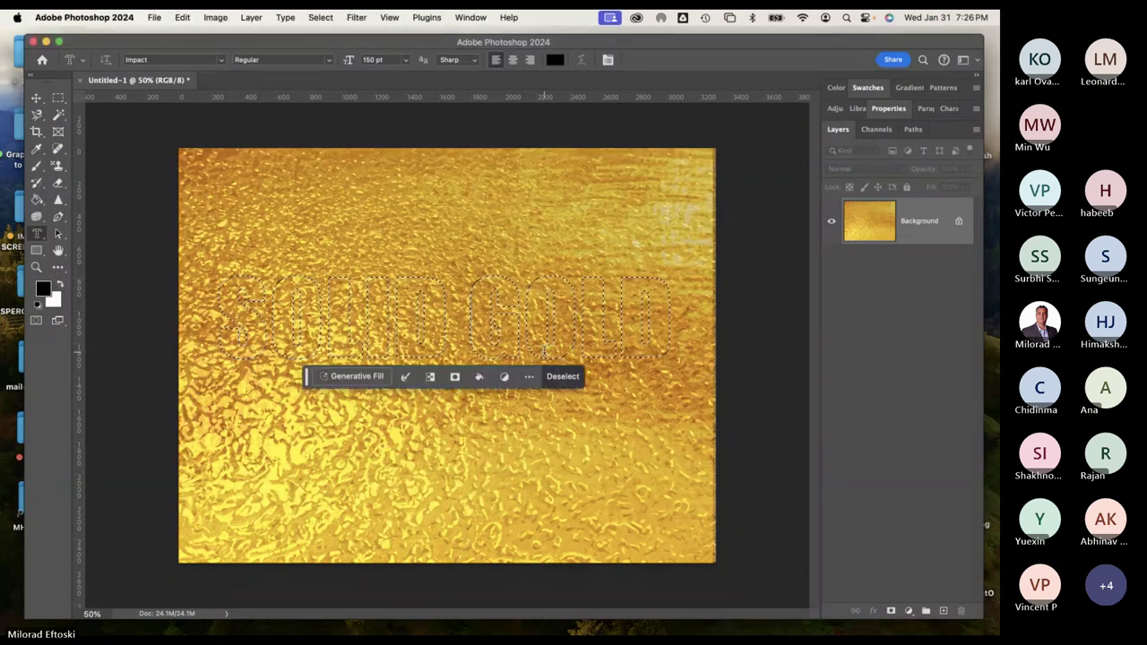
{"action": "left_click", "coordinate": [457, 318]}
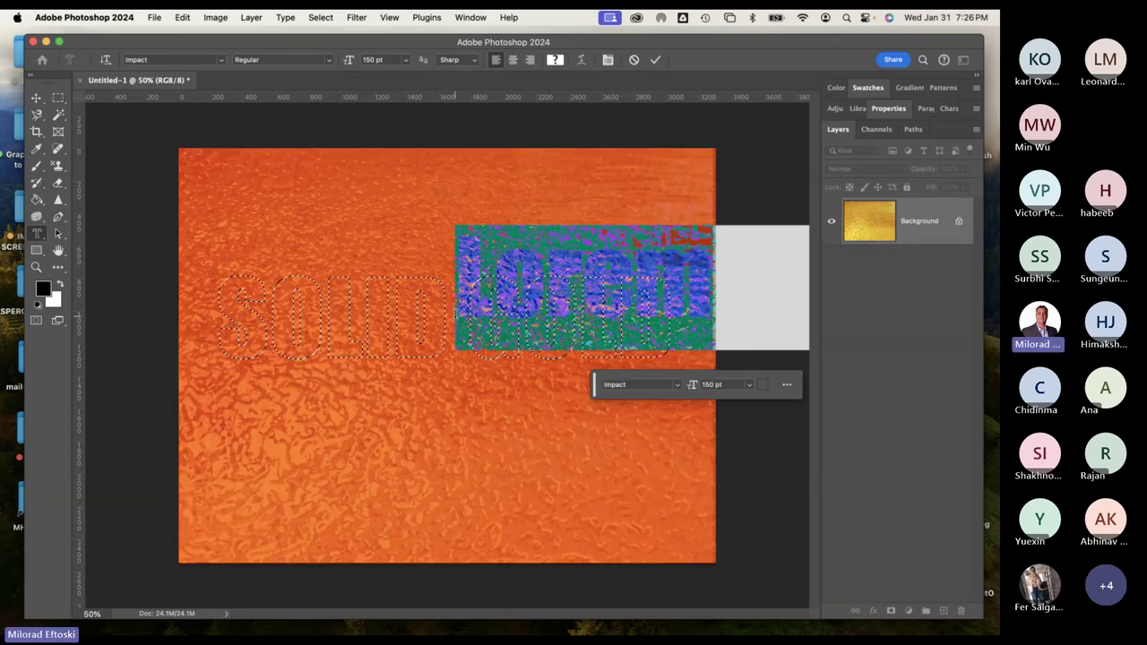
{"action": "left_click", "coordinate": [635, 262]}
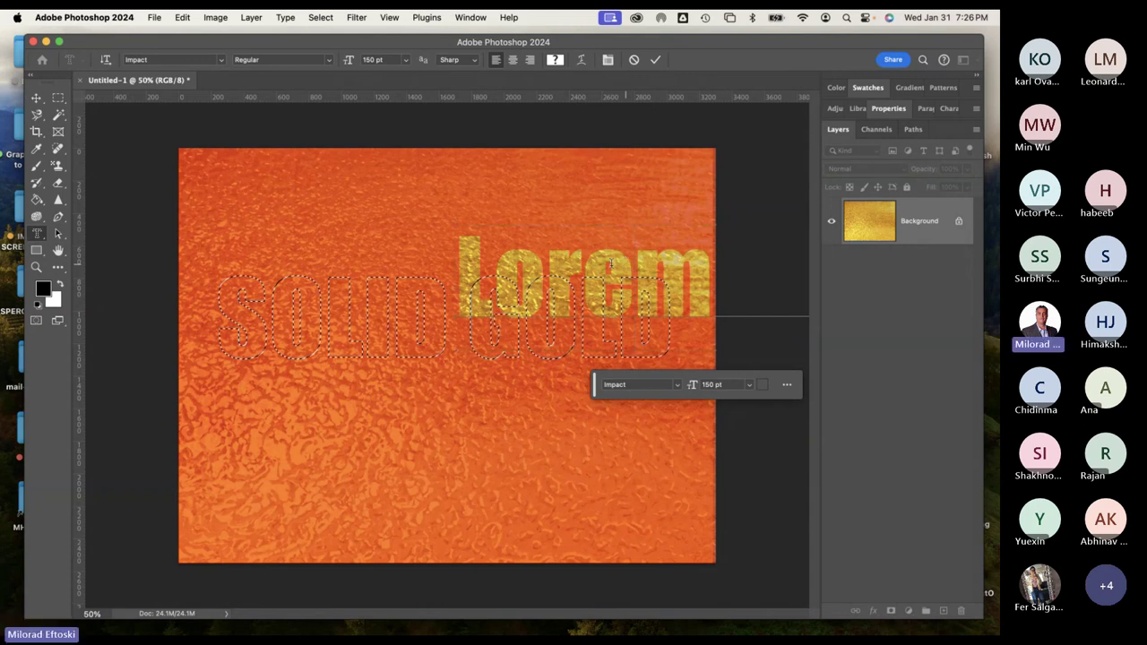
{"action": "left_click", "coordinate": [57, 96]}
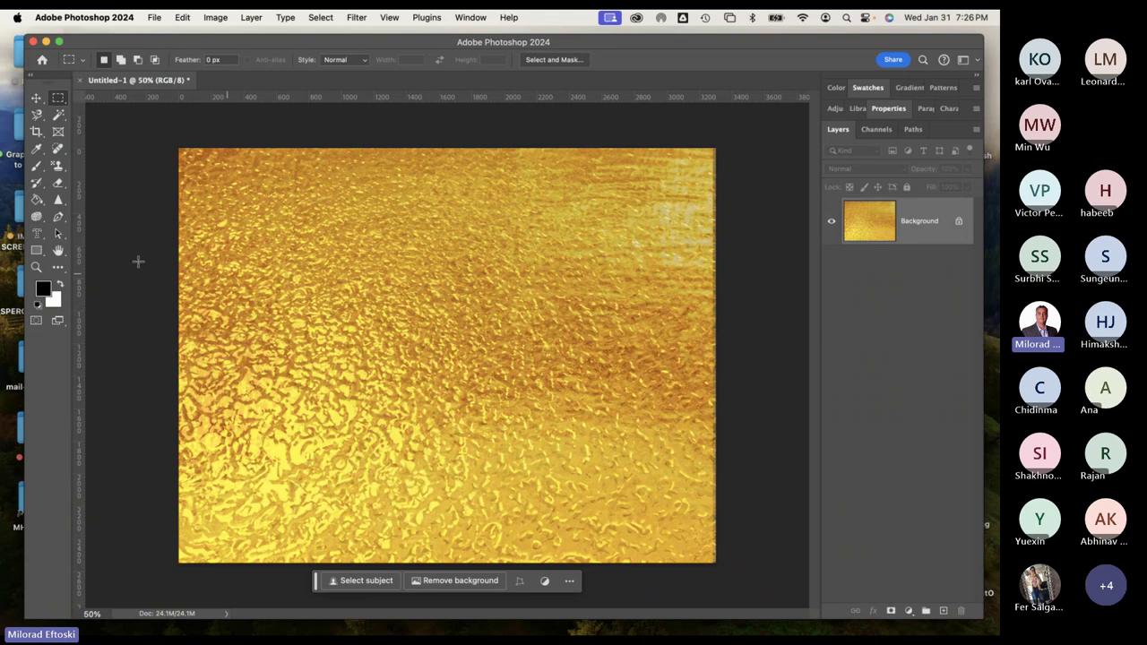
Select the Horizontal Type Mask Tool with Impact and erase the 150 pt size value.
{"action": "left_click", "coordinate": [36, 233]}
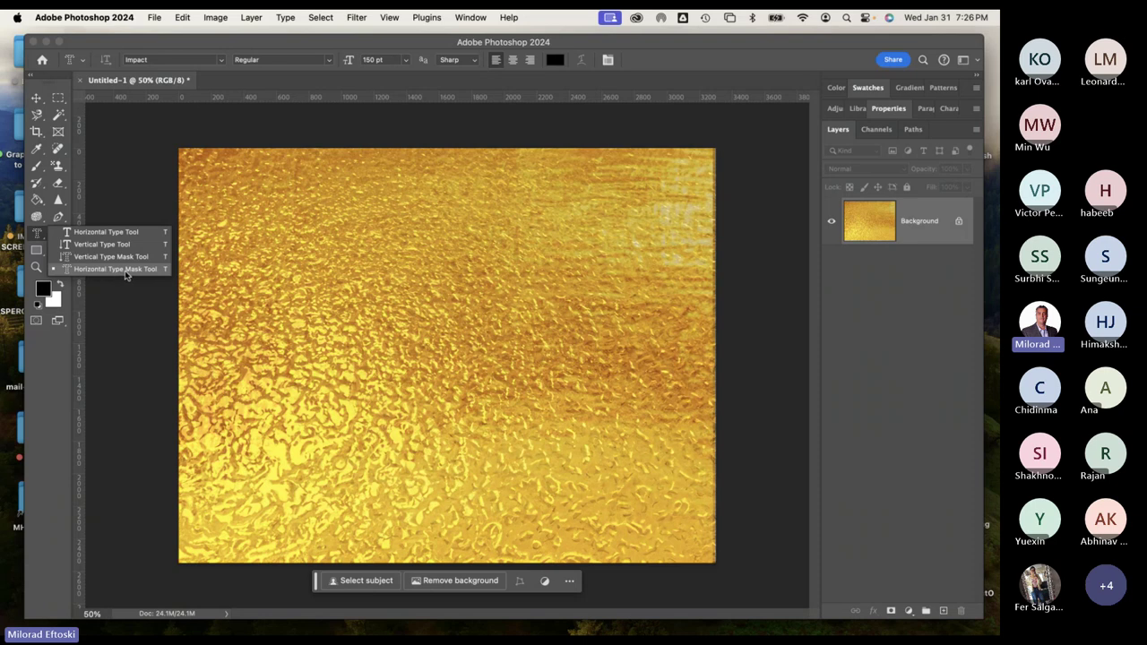
{"action": "left_click", "coordinate": [125, 270]}
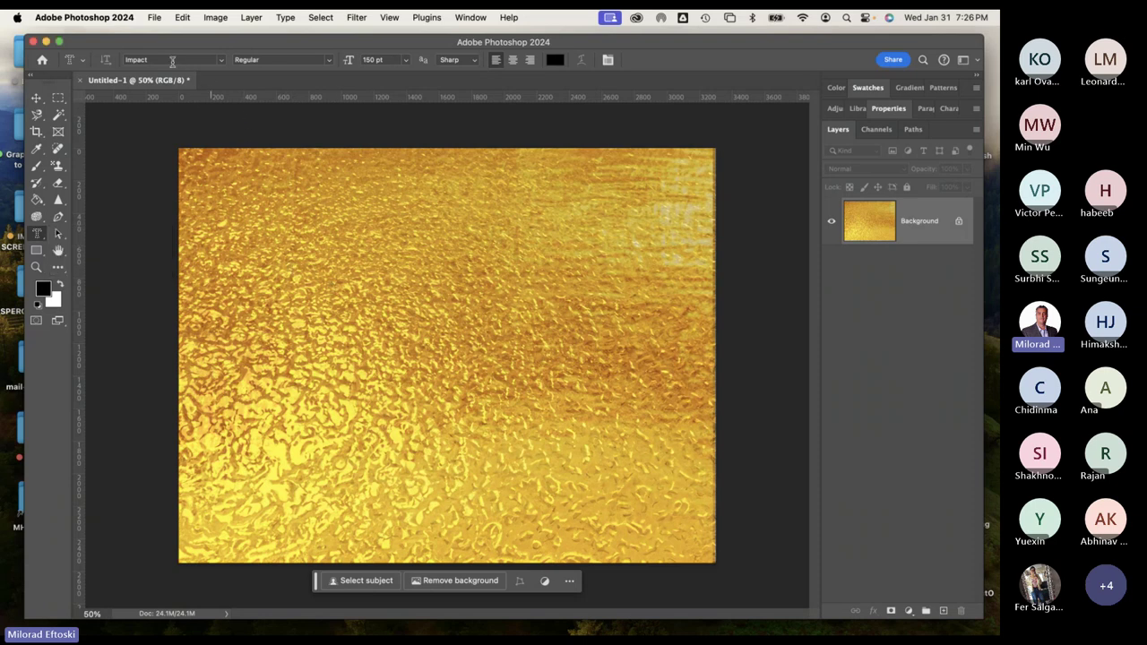
{"action": "left_click", "coordinate": [135, 59]}
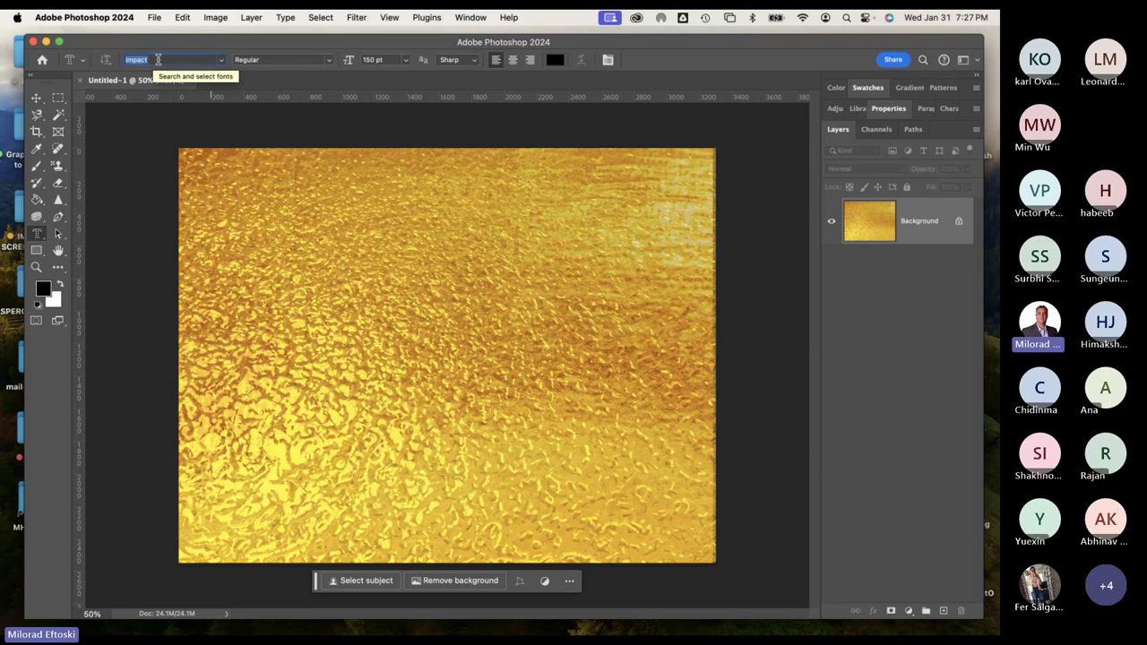
{"action": "left_click", "coordinate": [385, 60]}
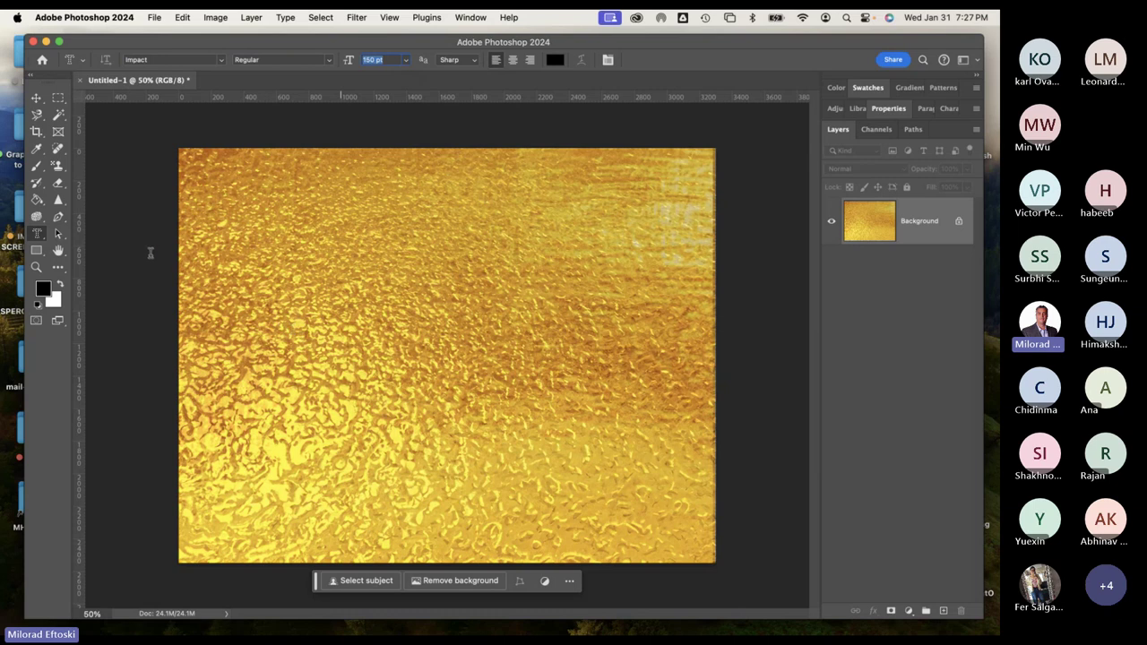
{"action": "key", "text": "BackSpace"}
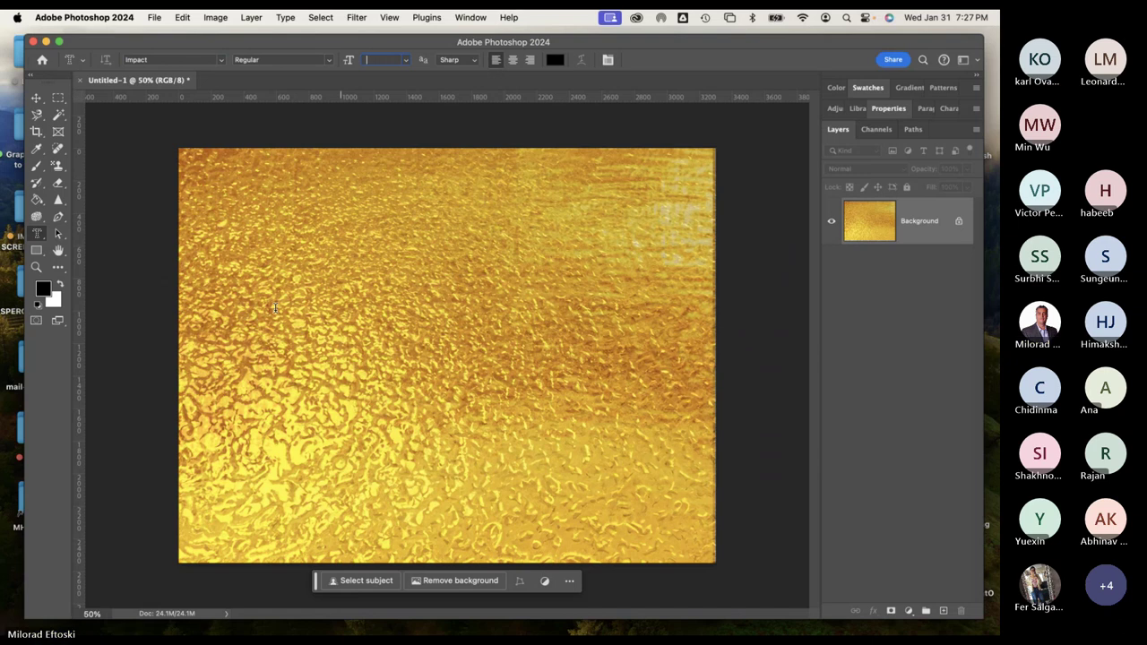
Start a type mask on the canvas and set its font size to 150 pt.
{"action": "left_click", "coordinate": [255, 327]}
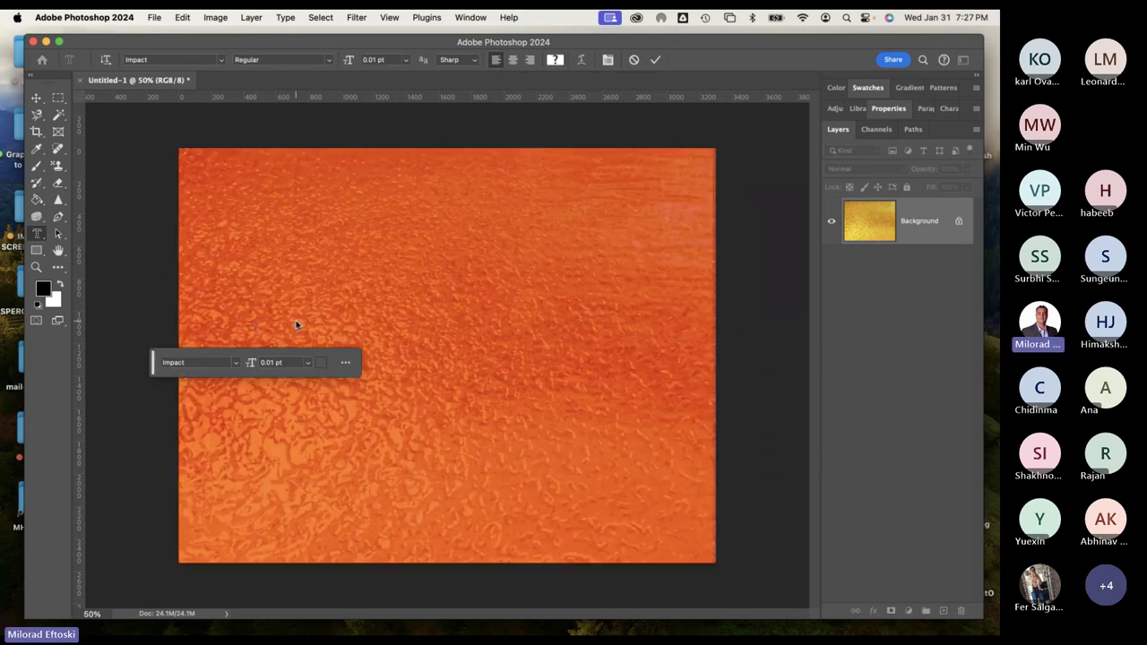
{"action": "left_click_drag", "start_coordinate": [395, 59], "coordinate": [323, 57]}
{"action": "type", "text": "150"}
{"action": "key", "text": "Return"}
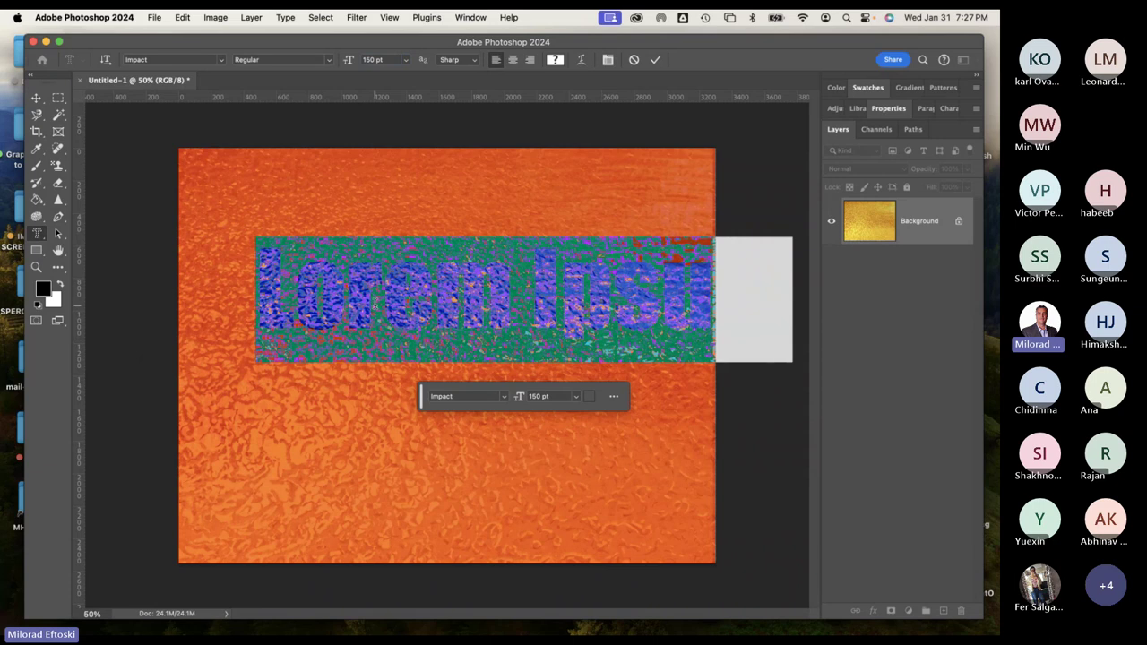
Type GOLDEN into the mask and commit it as a letter-shaped selection.
{"action": "type", "text": "GO"}
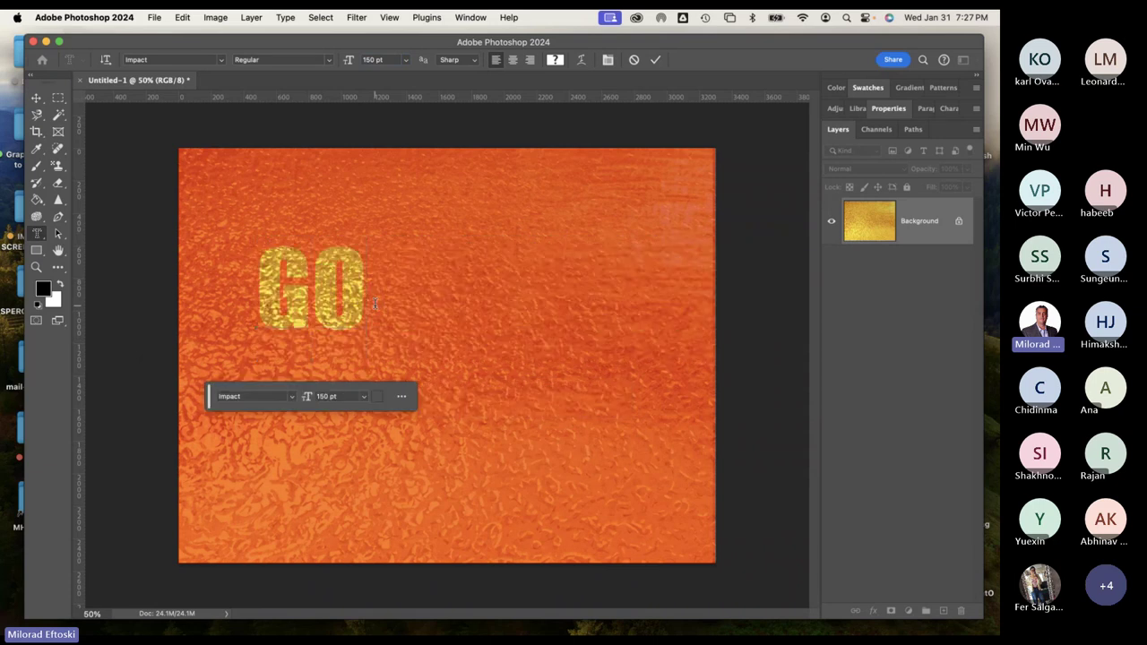
{"action": "type", "text": "LDEN"}
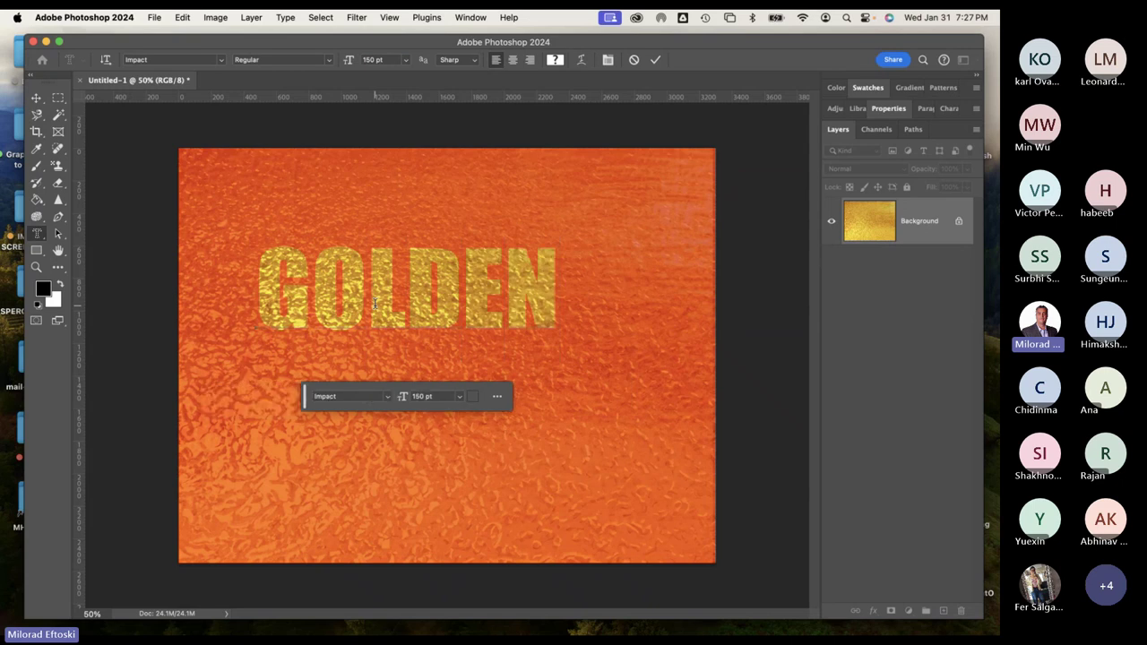
{"action": "double_click", "coordinate": [408, 301]}
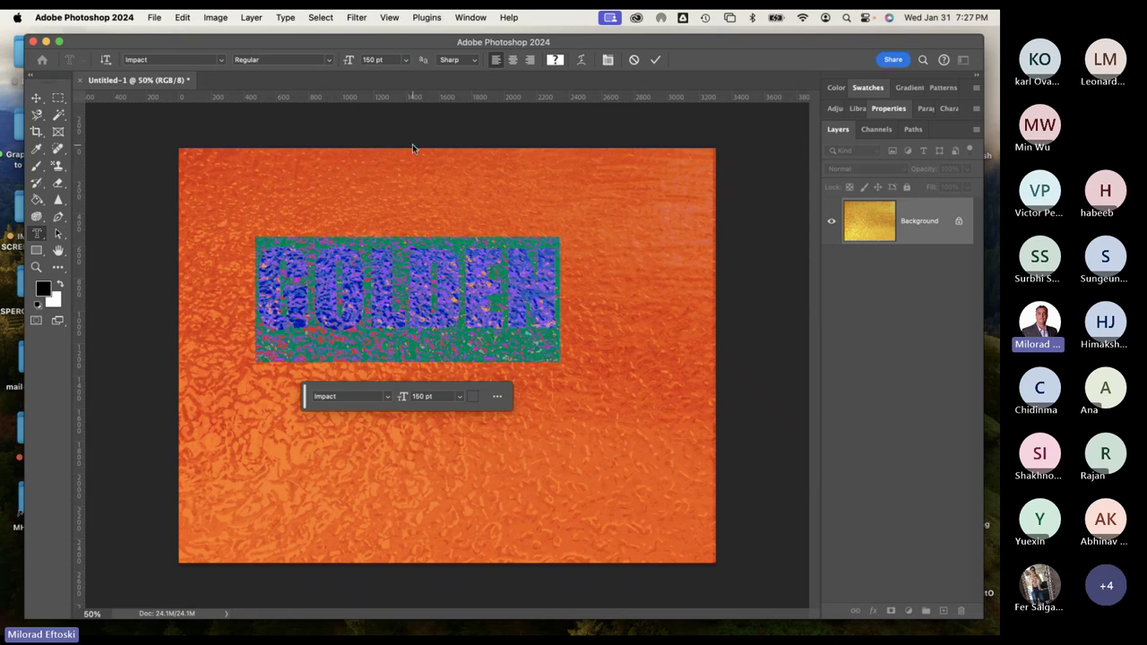
{"action": "left_click", "coordinate": [387, 295]}
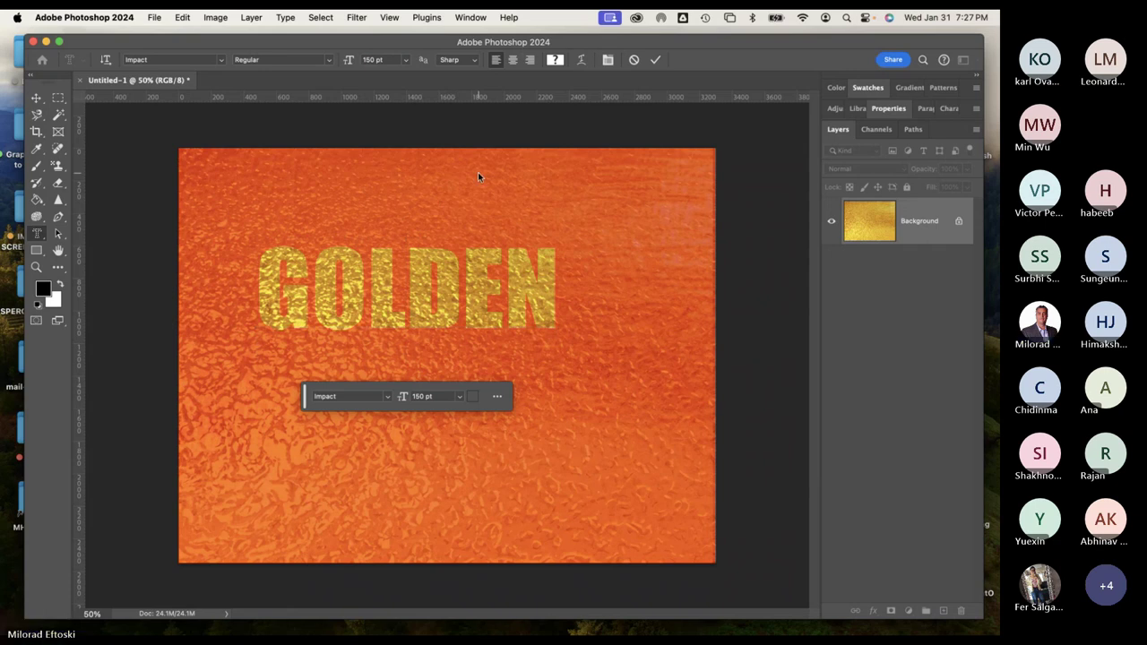
{"action": "key", "text": "super+Return"}
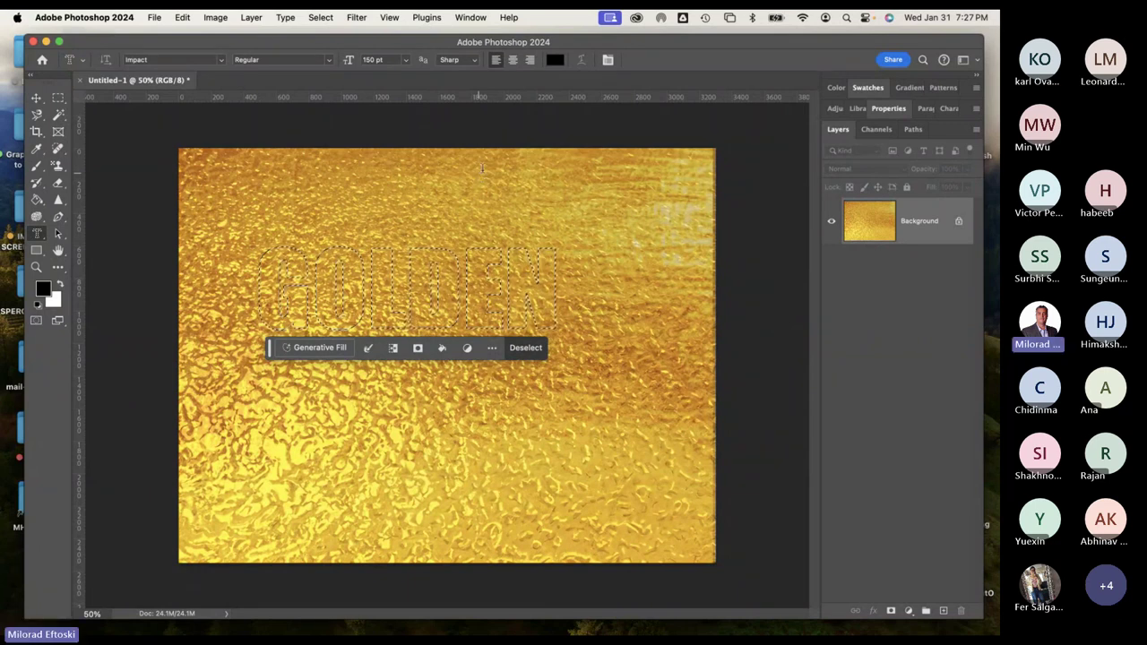
Try placing a new type mask at several spots, then commit the placeholder selection.
{"action": "left_click", "coordinate": [480, 178]}
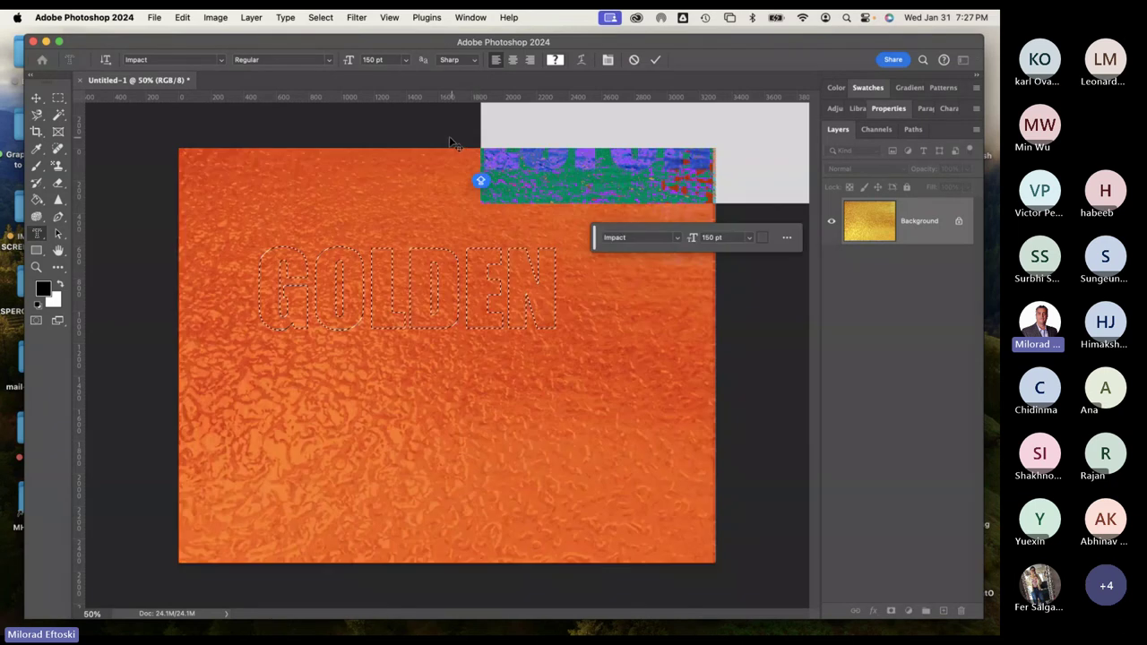
{"action": "left_click", "coordinate": [380, 221]}
{"action": "left_click", "coordinate": [312, 343]}
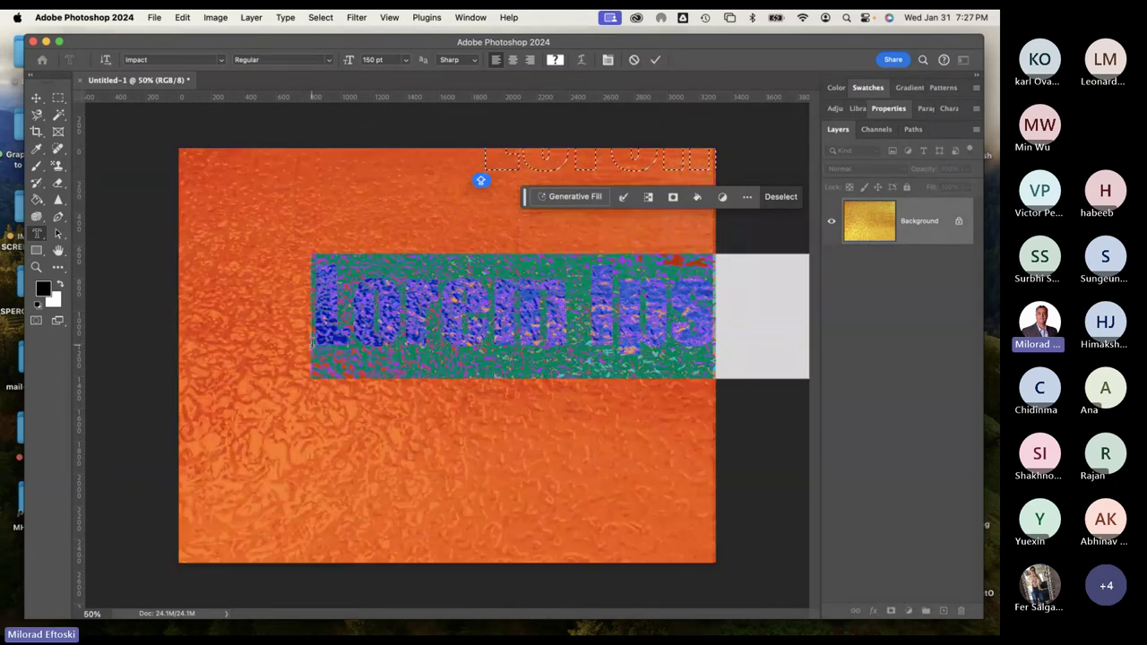
{"action": "left_click", "coordinate": [269, 300]}
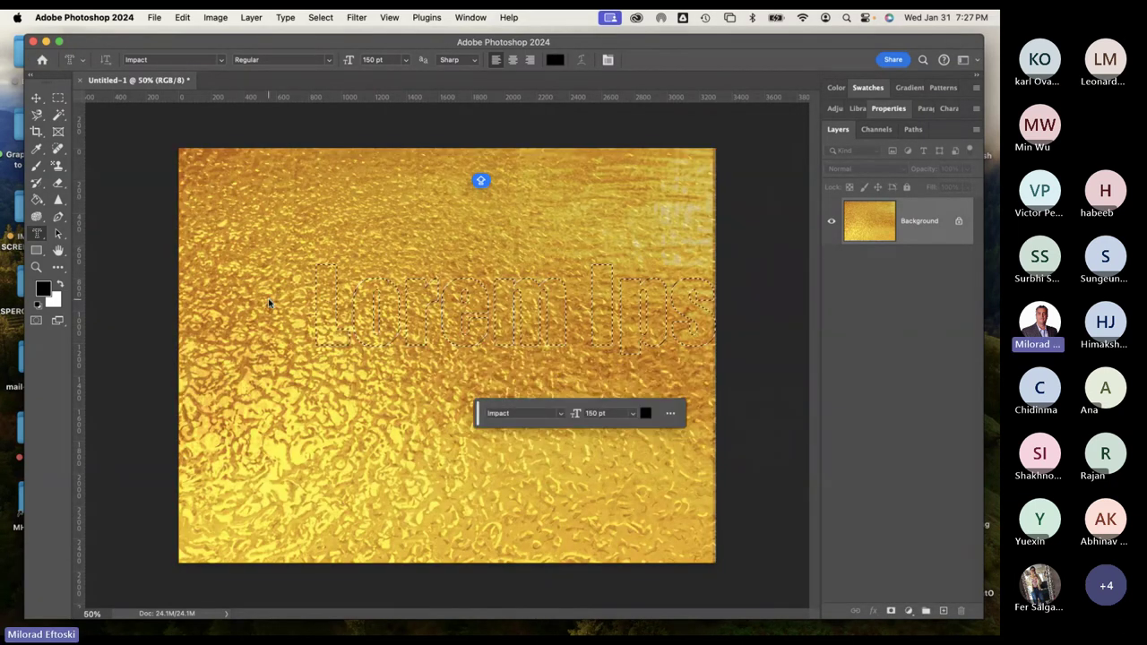
Type GOLDENBOY in a fresh type mask, shift it left, and commit it as a selection.
{"action": "left_click", "coordinate": [286, 372]}
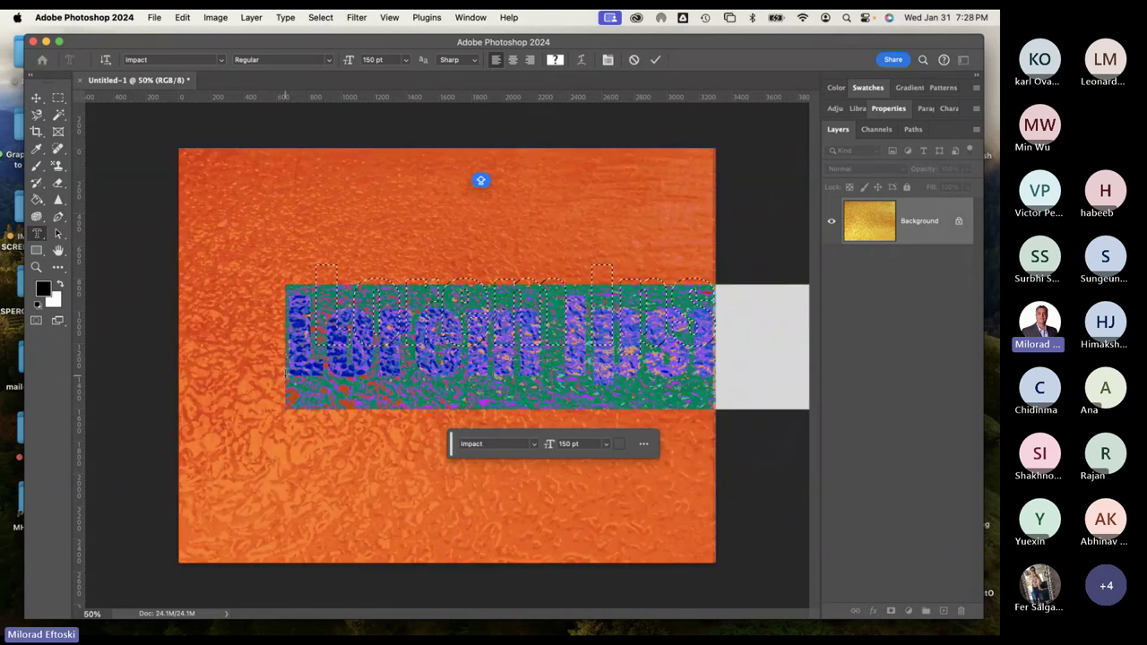
{"action": "type", "text": "GOL"}
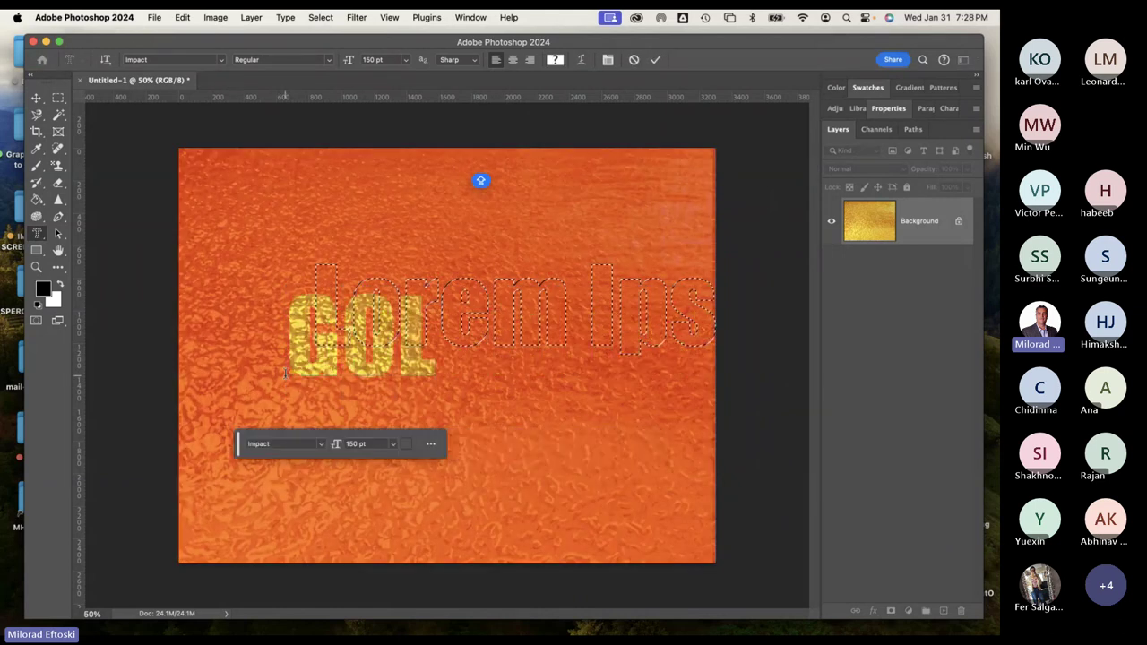
{"action": "type", "text": "DEN"}
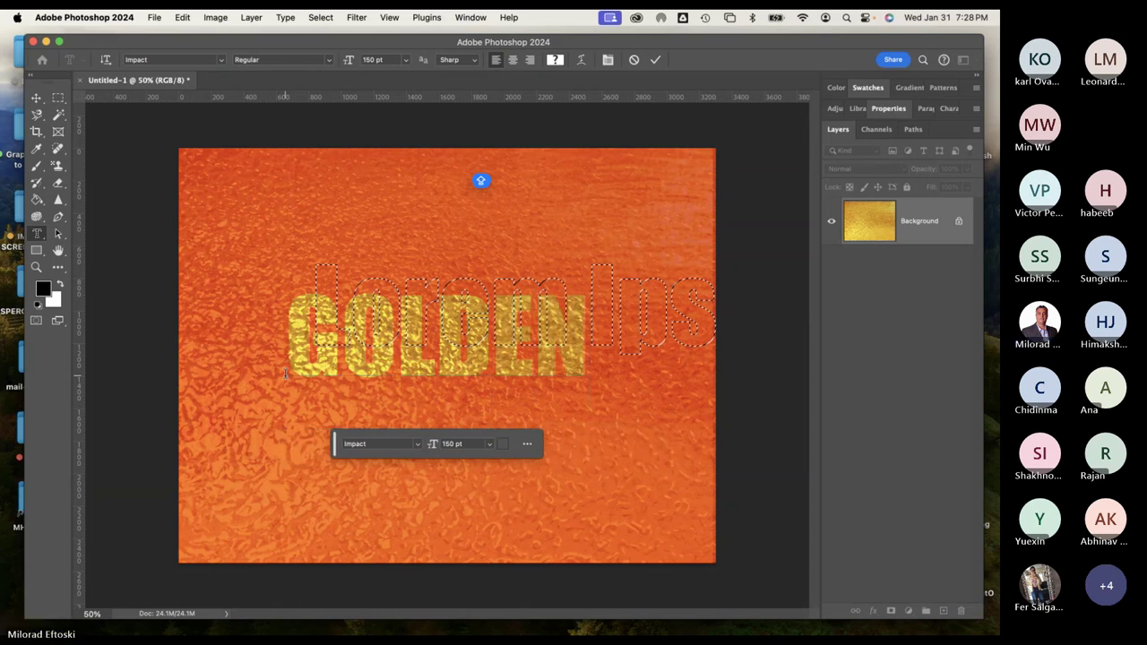
{"action": "type", "text": "BOY"}
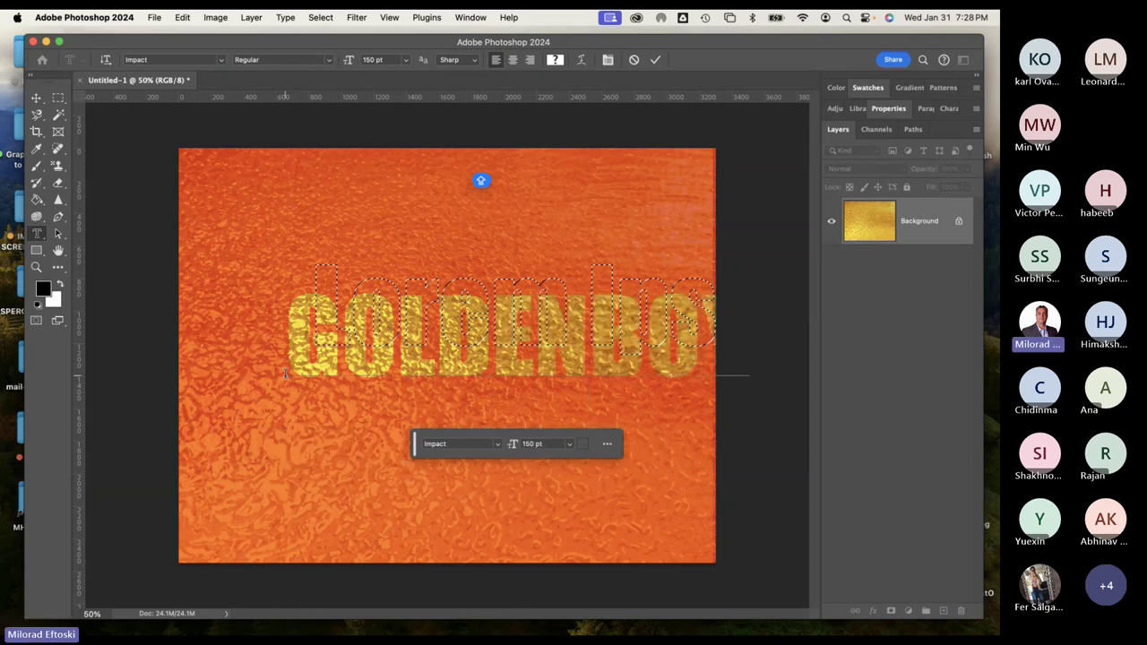
{"action": "left_click_drag", "start_coordinate": [494, 418], "coordinate": [431, 429]}
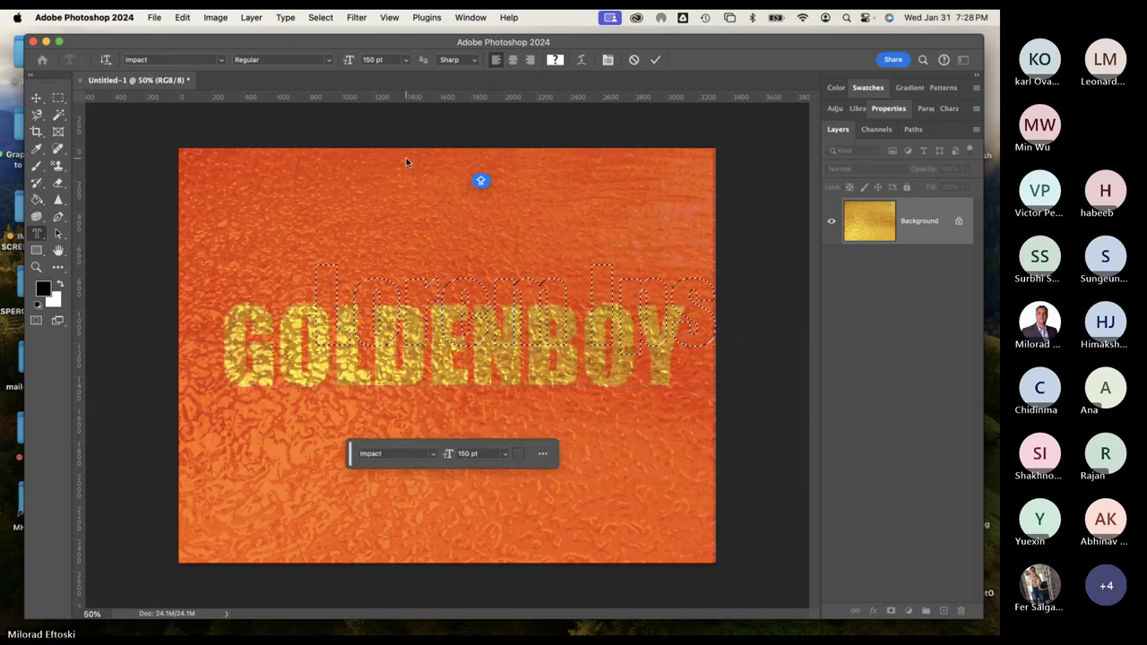
{"action": "key", "text": "super+Return"}
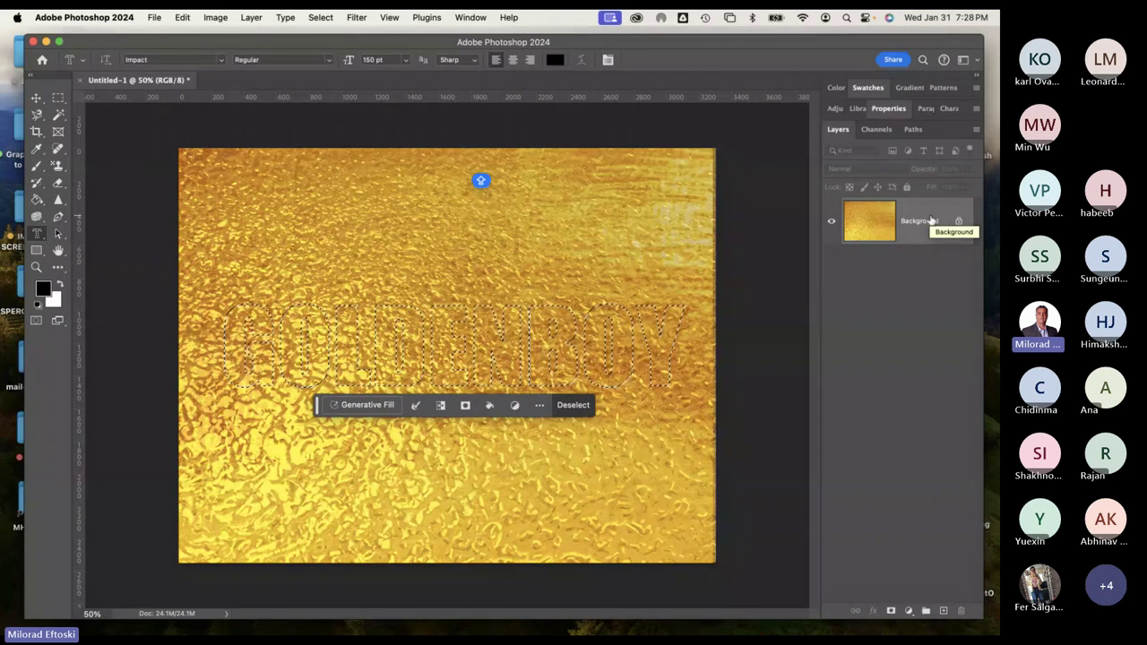
Copy the GOLDENBOY gold onto a new layer with Cmd+J and hide the Background.
{"action": "key", "text": "super+j"}
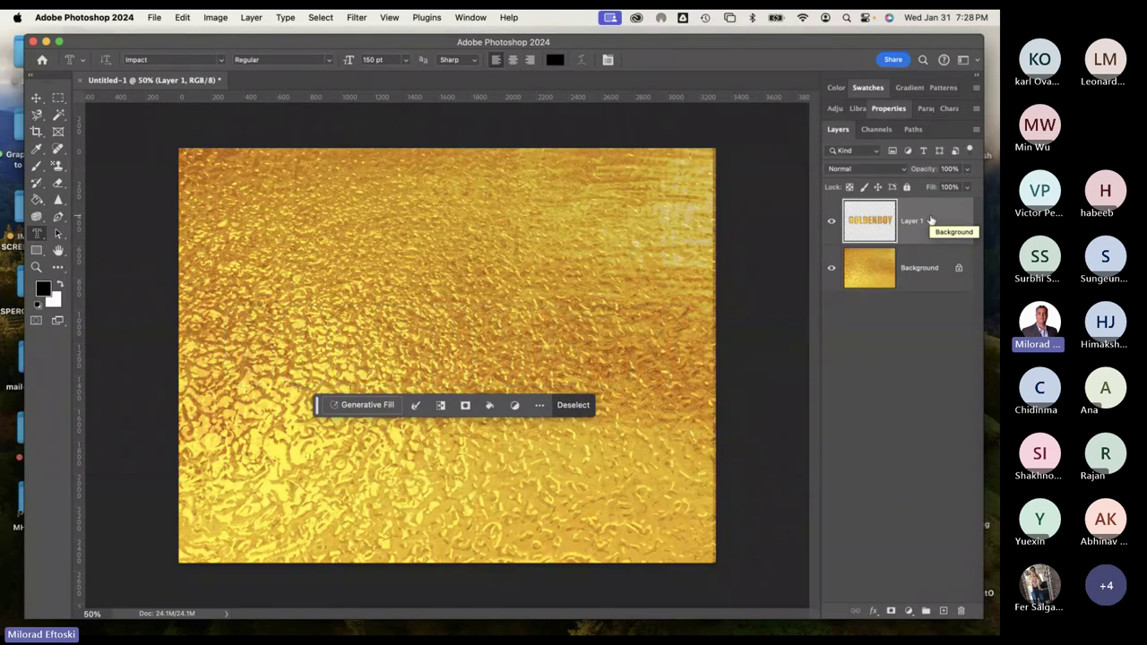
{"action": "left_click", "coordinate": [831, 271]}
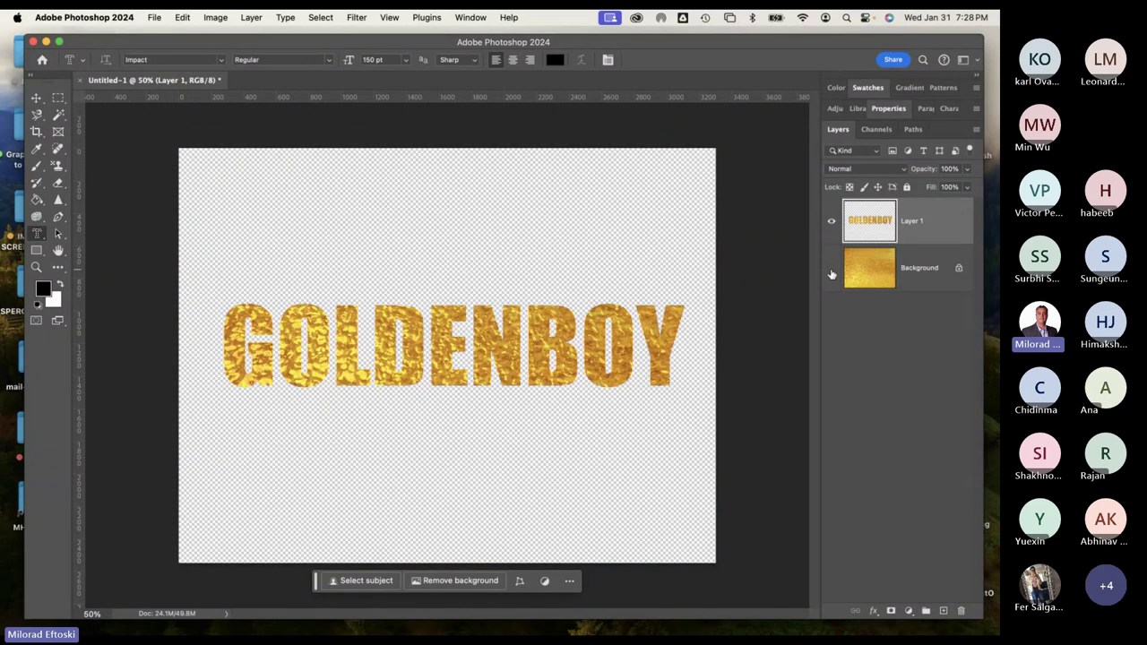
{"action": "left_click", "coordinate": [832, 271]}
{"action": "left_click", "coordinate": [832, 271]}
{"action": "left_click", "coordinate": [832, 270]}
{"action": "left_click", "coordinate": [832, 270]}
Move the GOLDENBOY layer near the canvas top, checking it with the Background shown and hidden.
{"action": "left_click", "coordinate": [35, 98]}
{"action": "left_click_drag", "start_coordinate": [339, 338], "coordinate": [348, 227]}
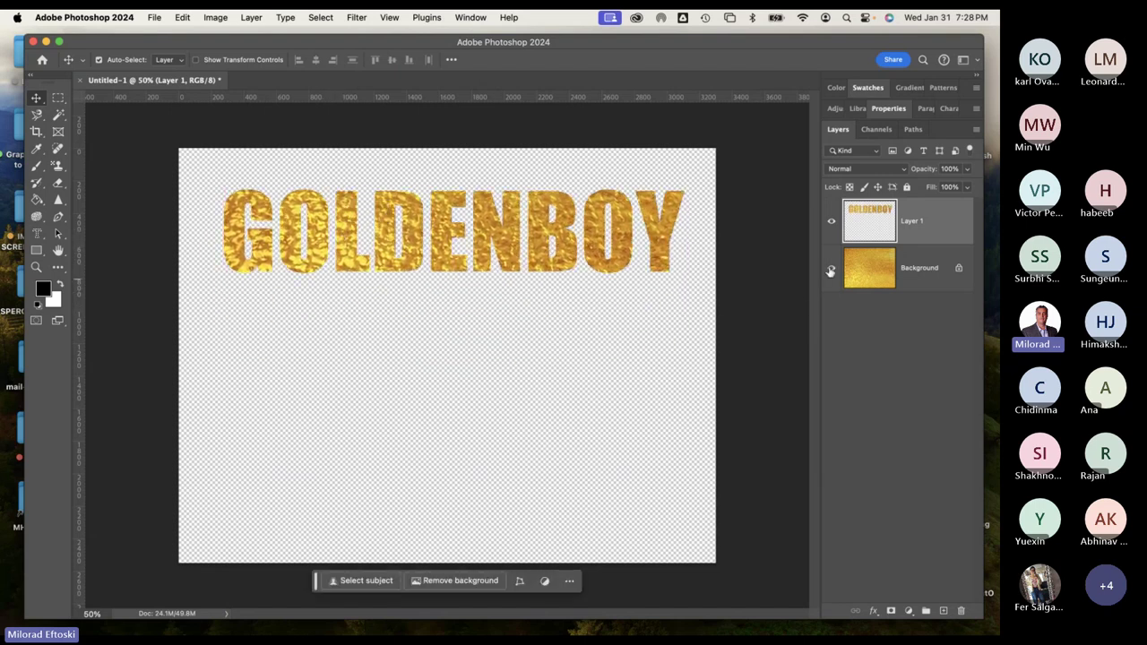
{"action": "left_click", "coordinate": [831, 270]}
{"action": "mouse_move", "coordinate": [505, 259]}
{"action": "left_mouse_down"}
{"action": "mouse_move", "coordinate": [499, 245]}
{"action": "mouse_move", "coordinate": [511, 245]}
{"action": "left_mouse_up"}
{"action": "left_click", "coordinate": [830, 270]}
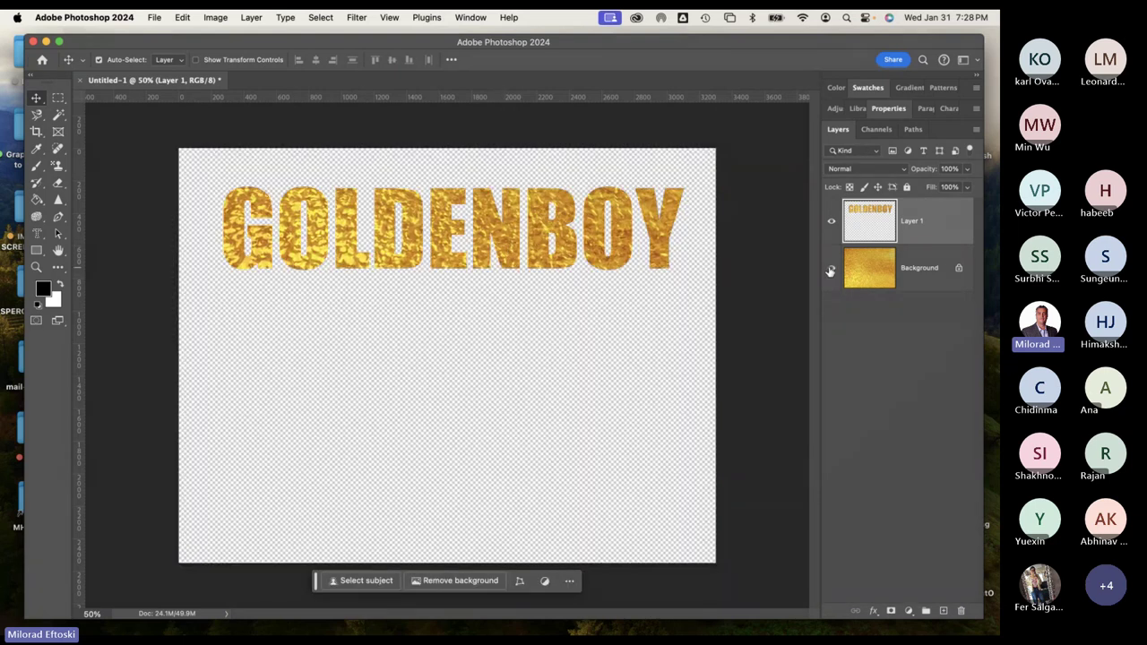
{"action": "left_click", "coordinate": [831, 270]}
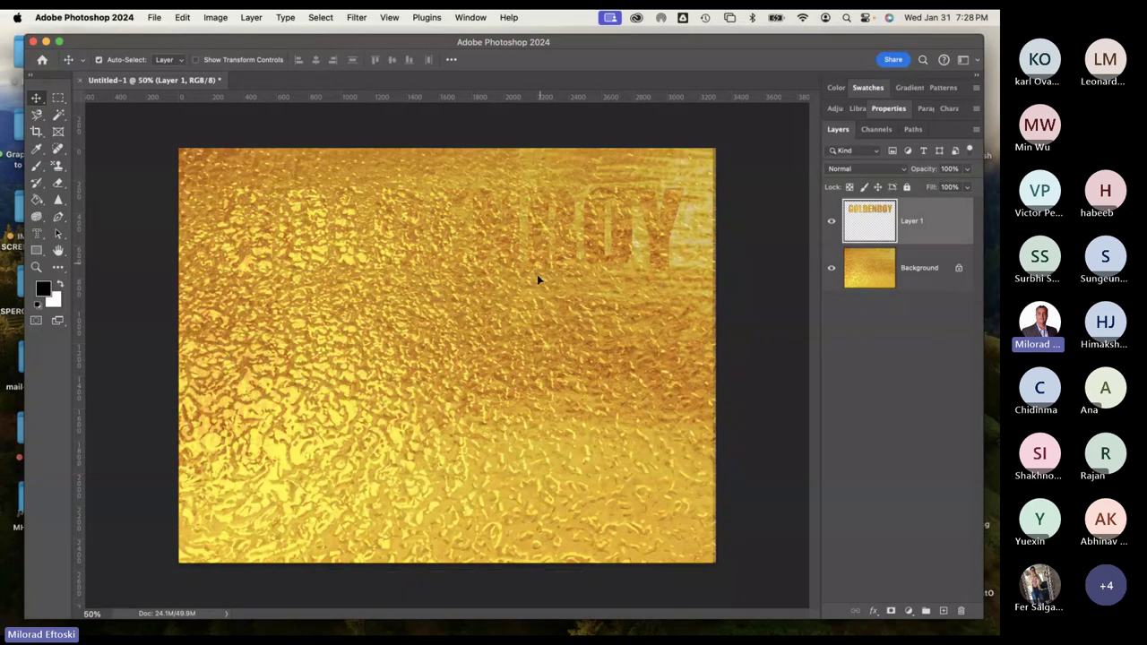
{"action": "left_click_drag", "start_coordinate": [537, 280], "coordinate": [539, 295]}
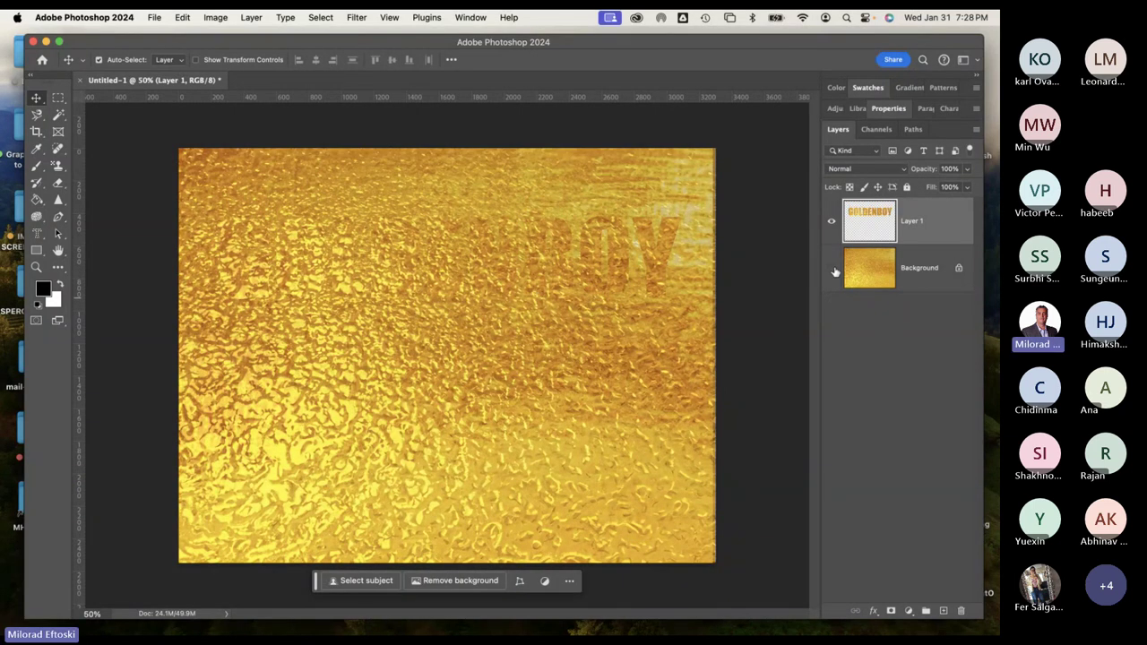
{"action": "left_click", "coordinate": [832, 270]}
{"action": "left_click", "coordinate": [832, 270]}
Bring Chrome and then Microsoft Teams to the front from the Dock.
{"action": "mouse_move", "coordinate": [480, 627]}
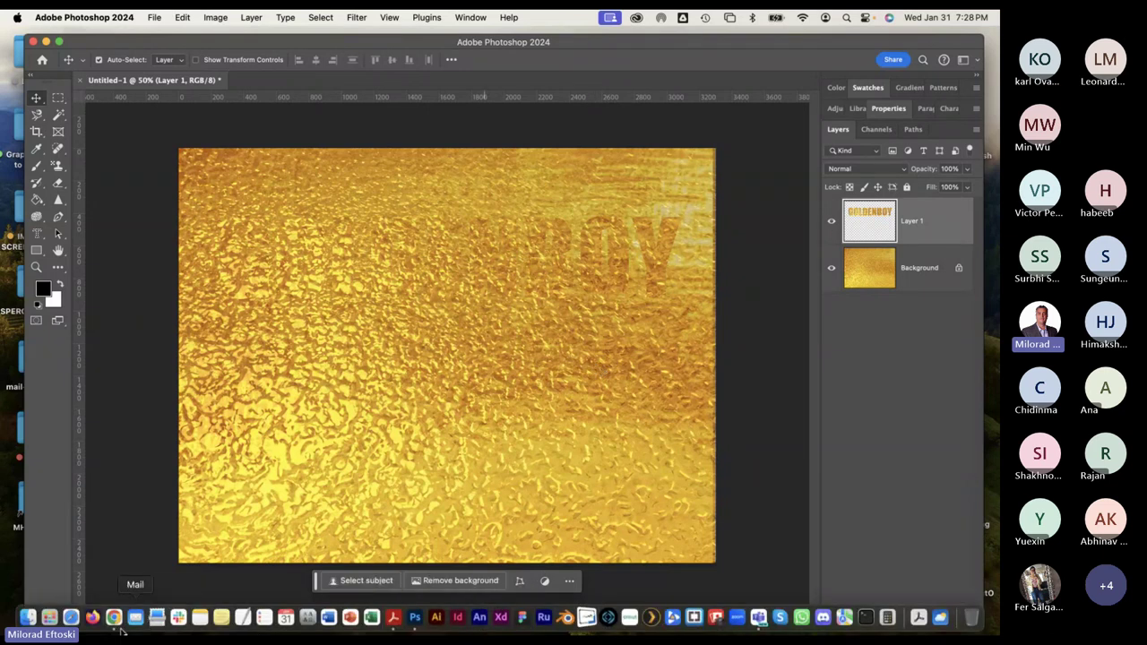
{"action": "left_click", "coordinate": [113, 617]}
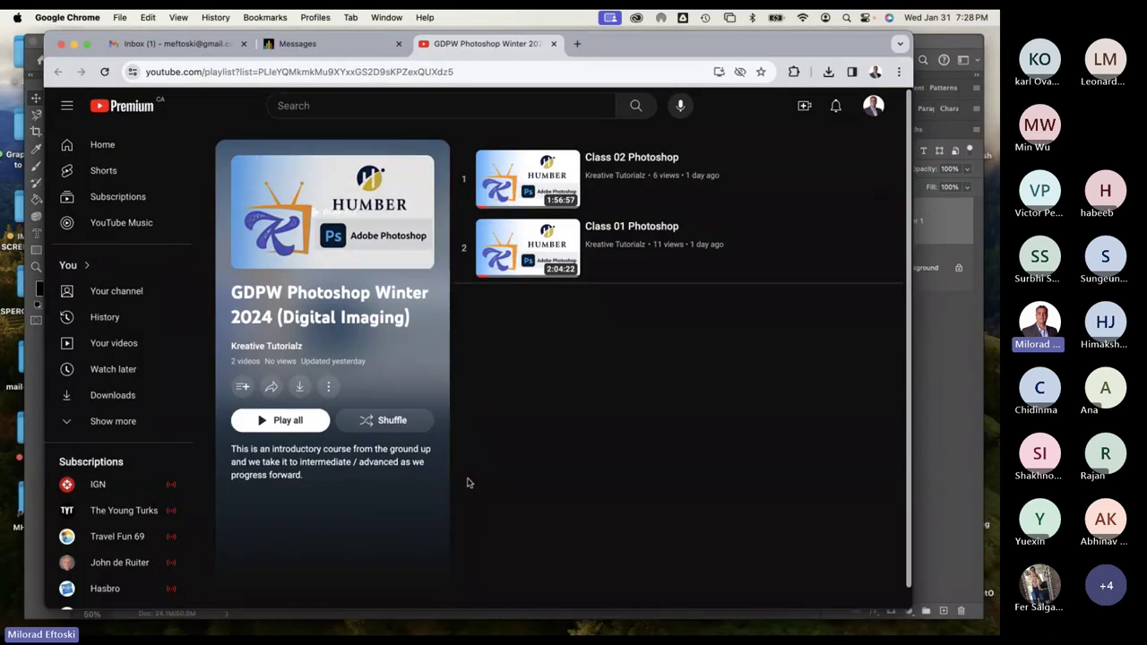
{"action": "mouse_move", "coordinate": [563, 617]}
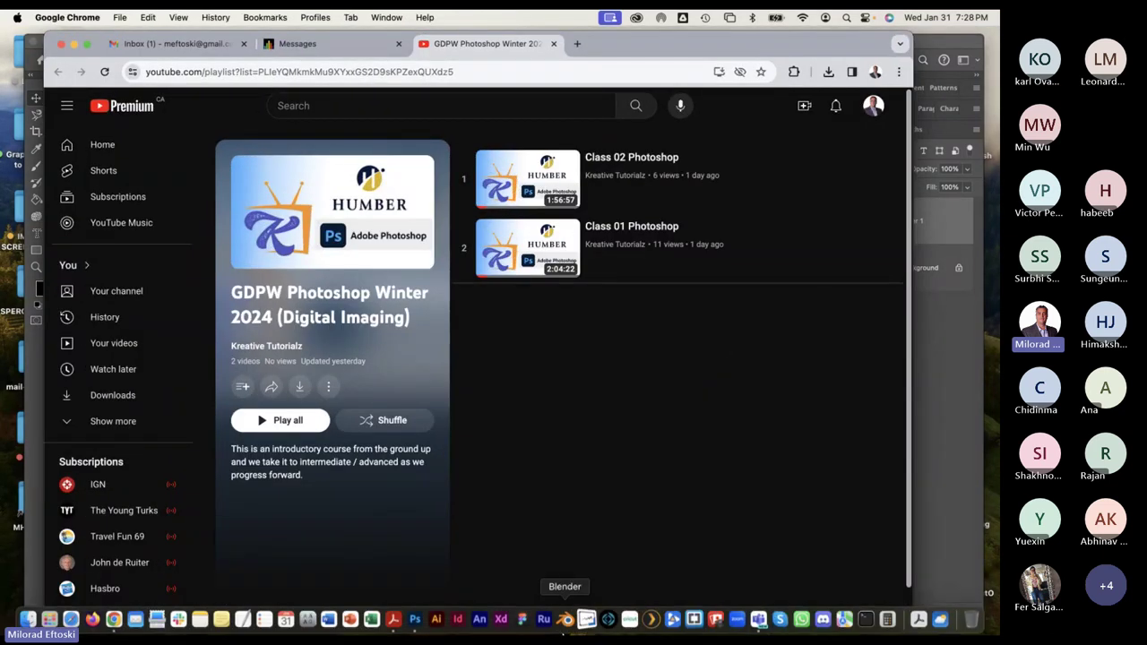
{"action": "left_click", "coordinate": [758, 617]}
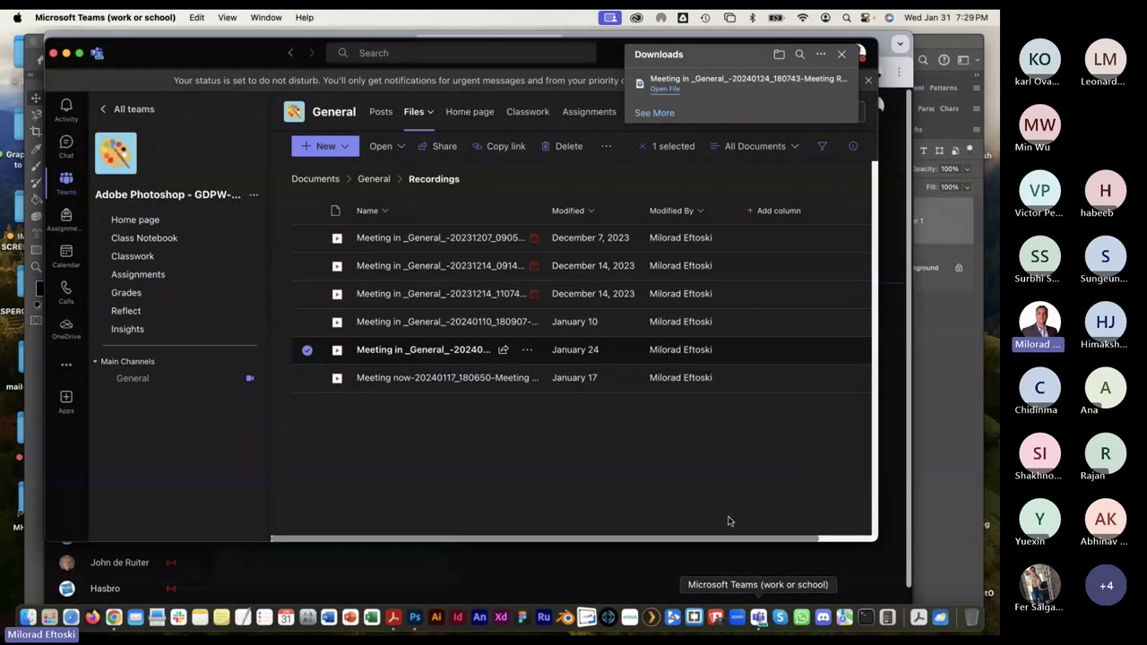
Switch to the General channel meeting window and show its 21 participants.
{"action": "left_click", "coordinate": [252, 17]}
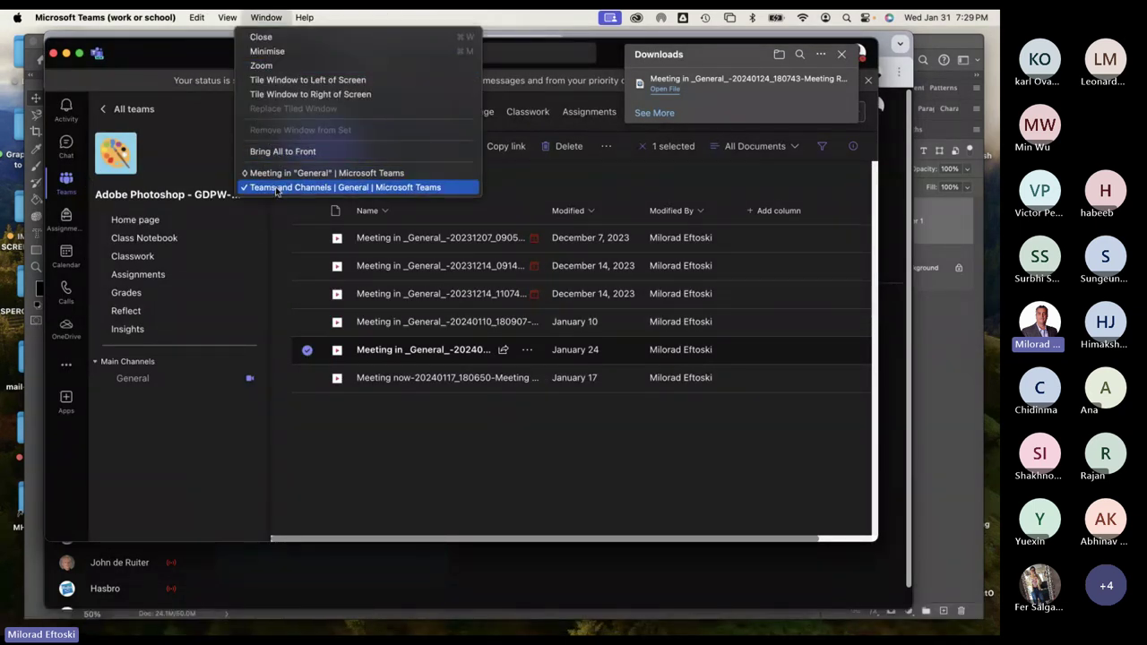
{"action": "left_click", "coordinate": [285, 173]}
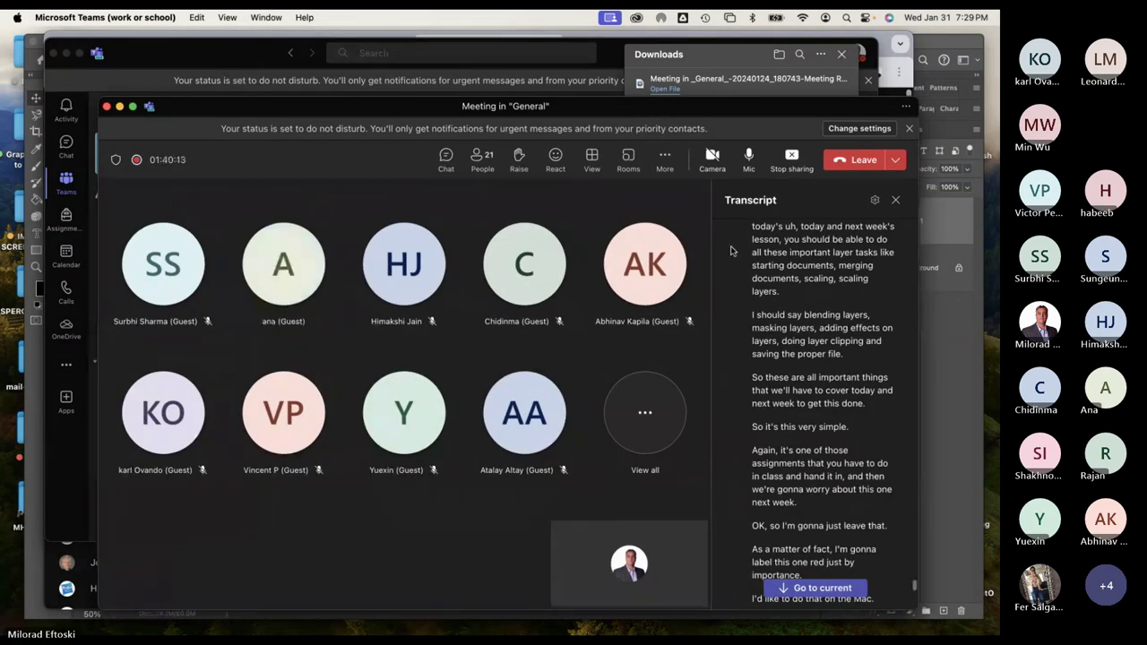
{"action": "left_click", "coordinate": [482, 158]}
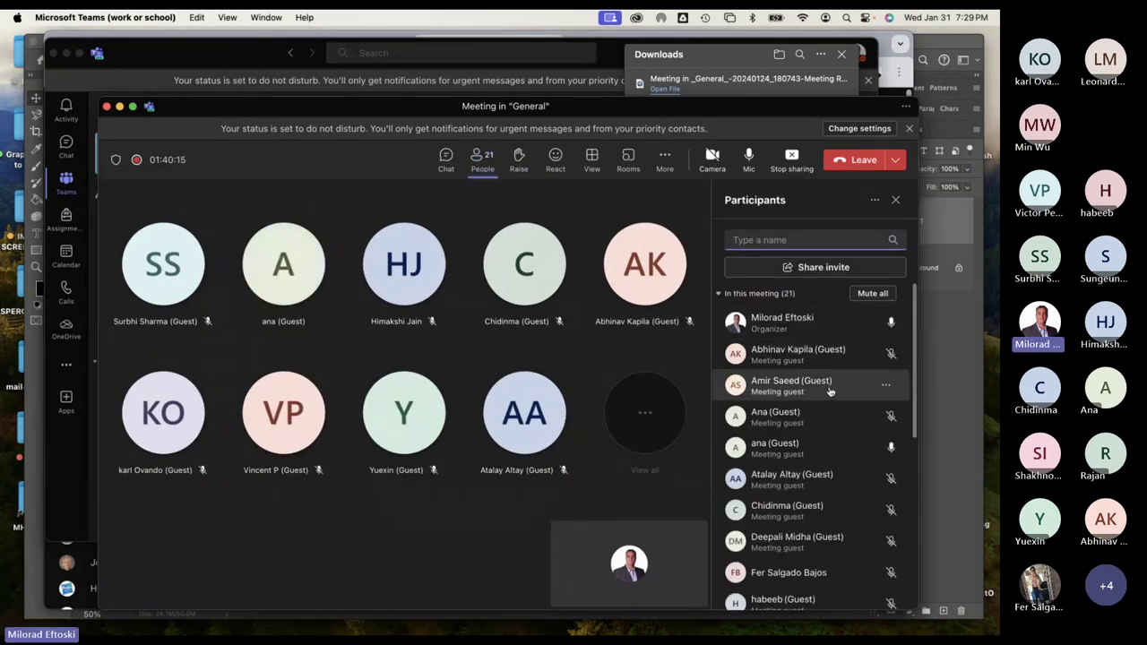
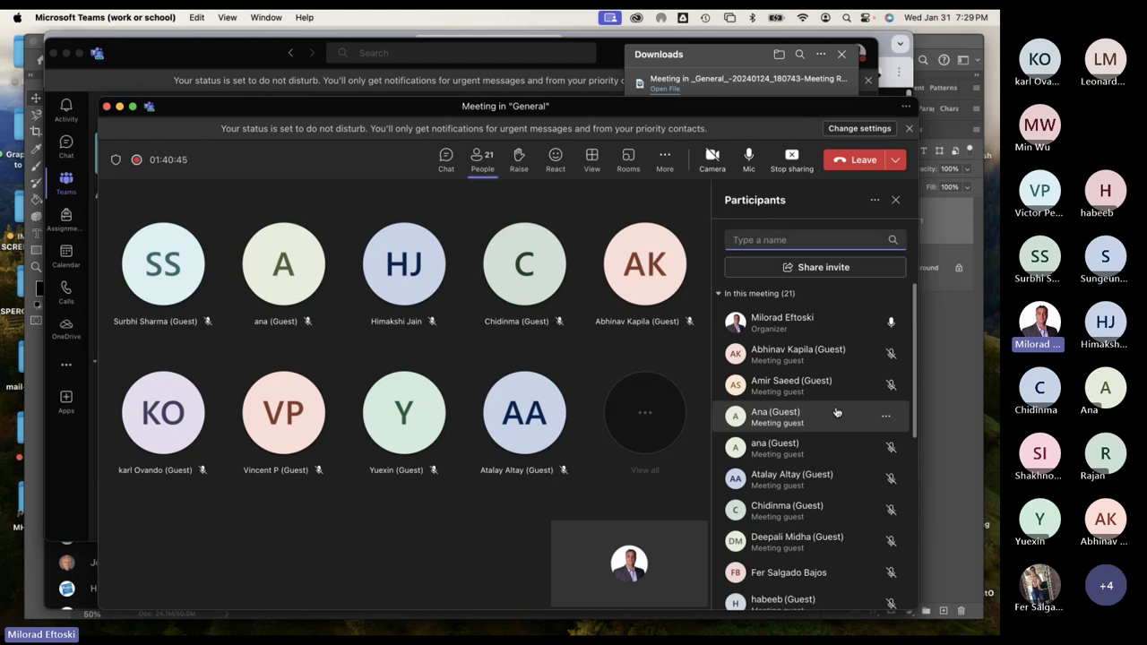
Close the Teams downloads panel, minimize the main Teams window, and bring Photoshop forward.
{"action": "left_click", "coordinate": [842, 57]}
{"action": "left_click", "coordinate": [842, 55]}
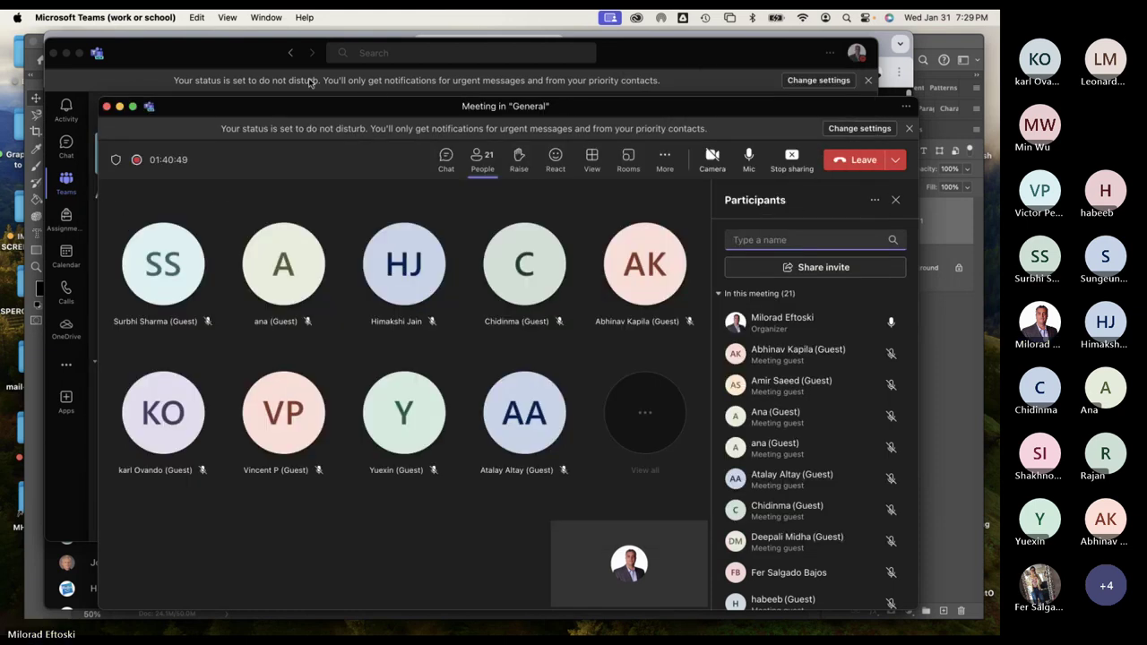
{"action": "left_click", "coordinate": [206, 59]}
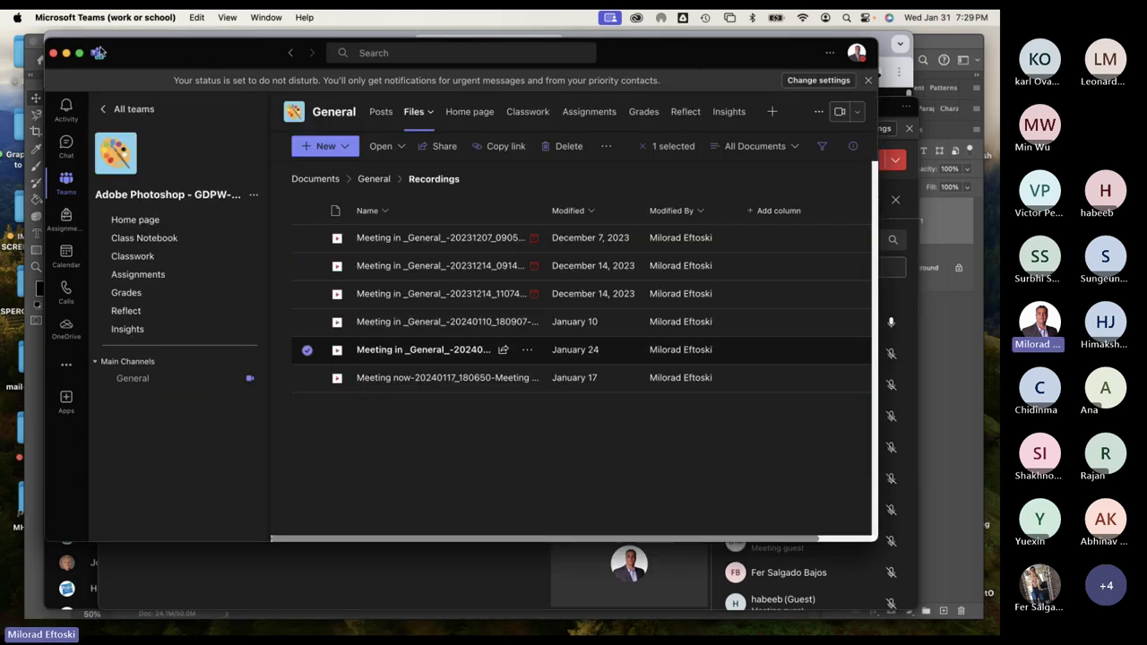
{"action": "left_click", "coordinate": [66, 54]}
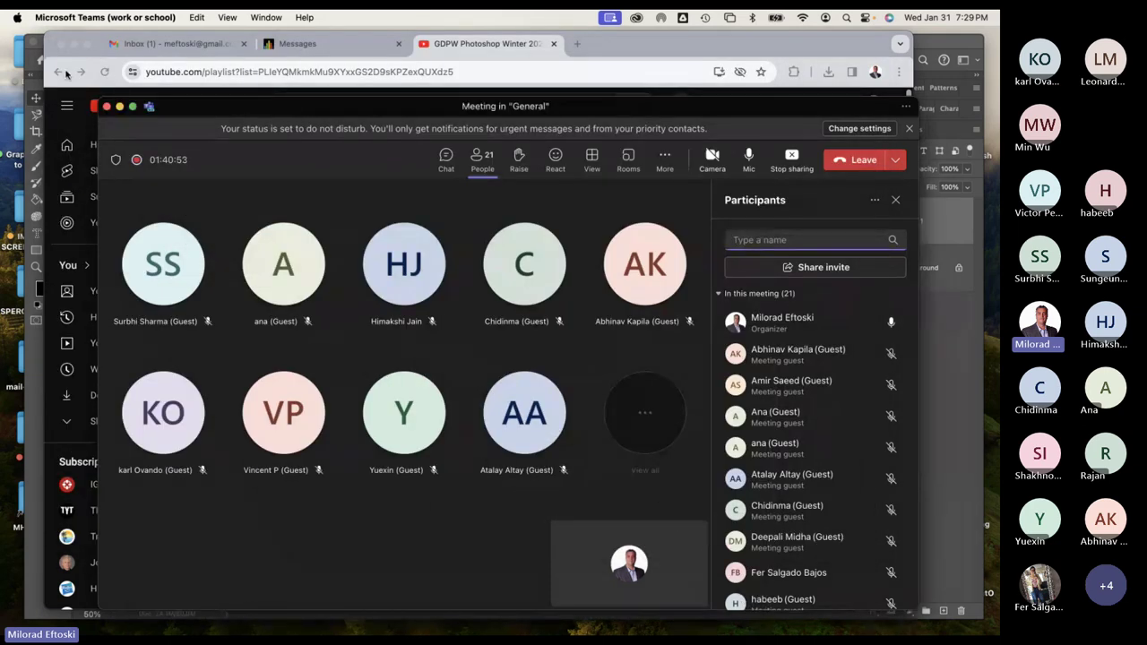
{"action": "left_click", "coordinate": [35, 86]}
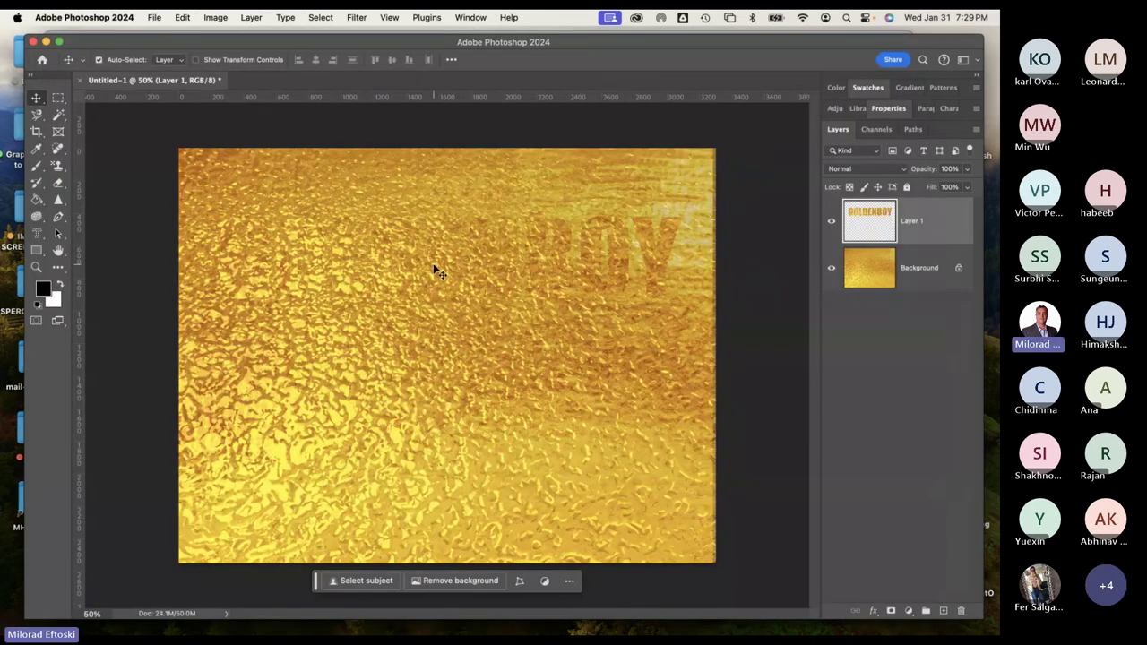
With the gold Background hidden, move the GOLDENBOY text lower, then show the background again.
{"action": "left_click", "coordinate": [831, 268]}
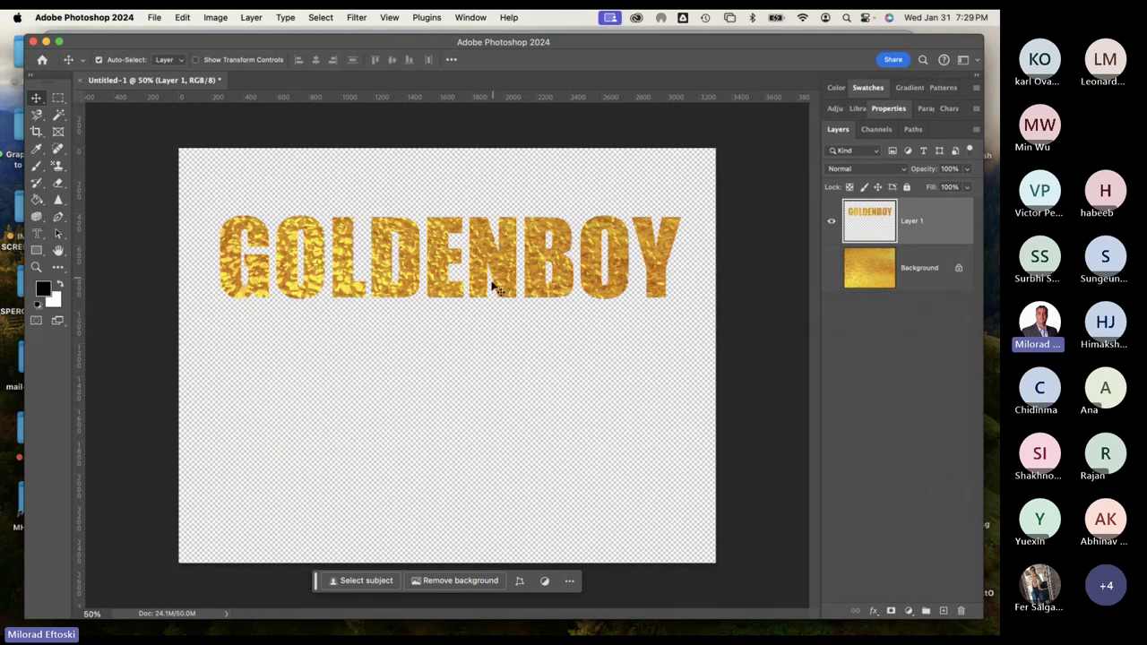
{"action": "left_click_drag", "start_coordinate": [507, 283], "coordinate": [508, 338]}
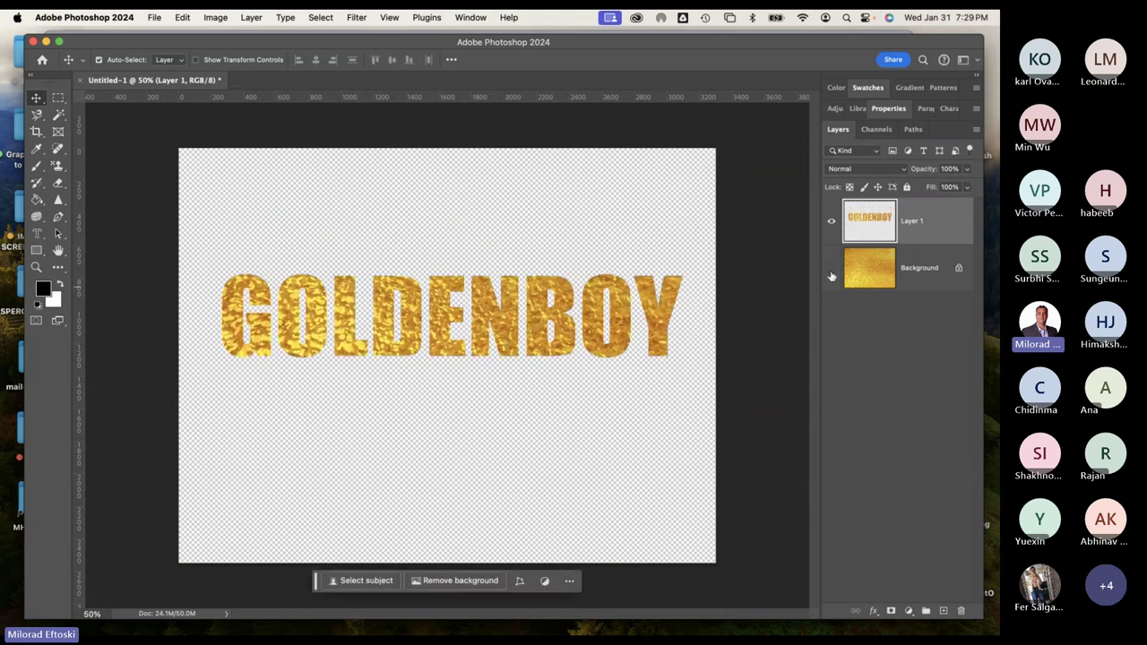
{"action": "left_click", "coordinate": [831, 272]}
{"action": "left_click", "coordinate": [831, 271]}
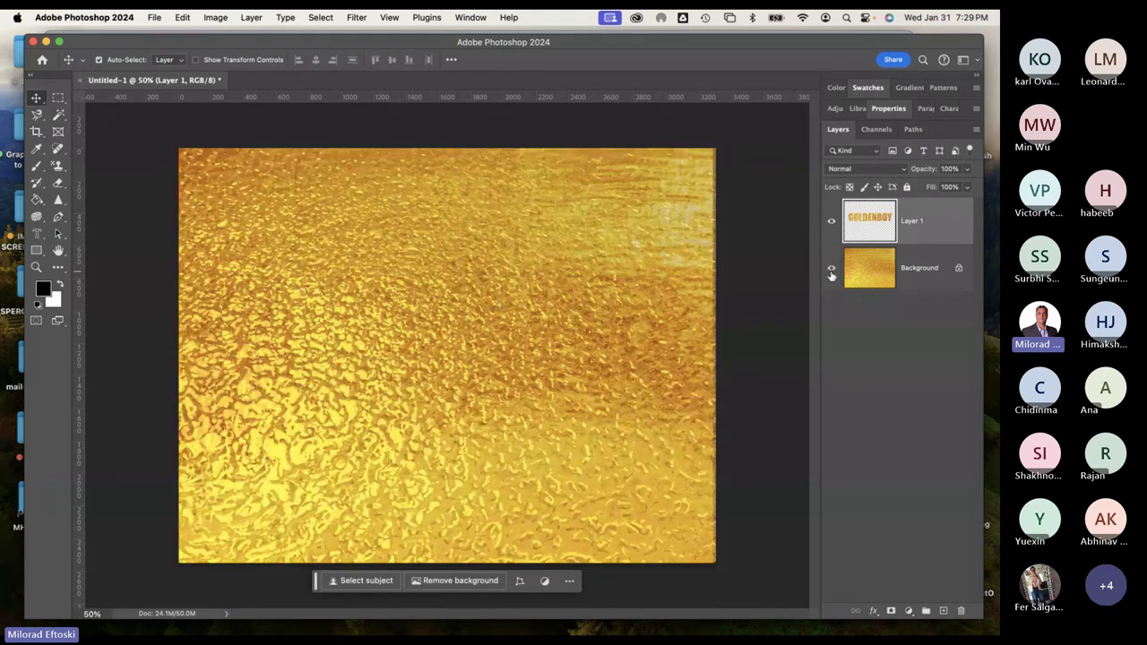
Give Layer 1 an Outer Bevel Bevel & Emboss: depth 605%, size 27 px, soften 8 px.
{"action": "double_click", "coordinate": [944, 221]}
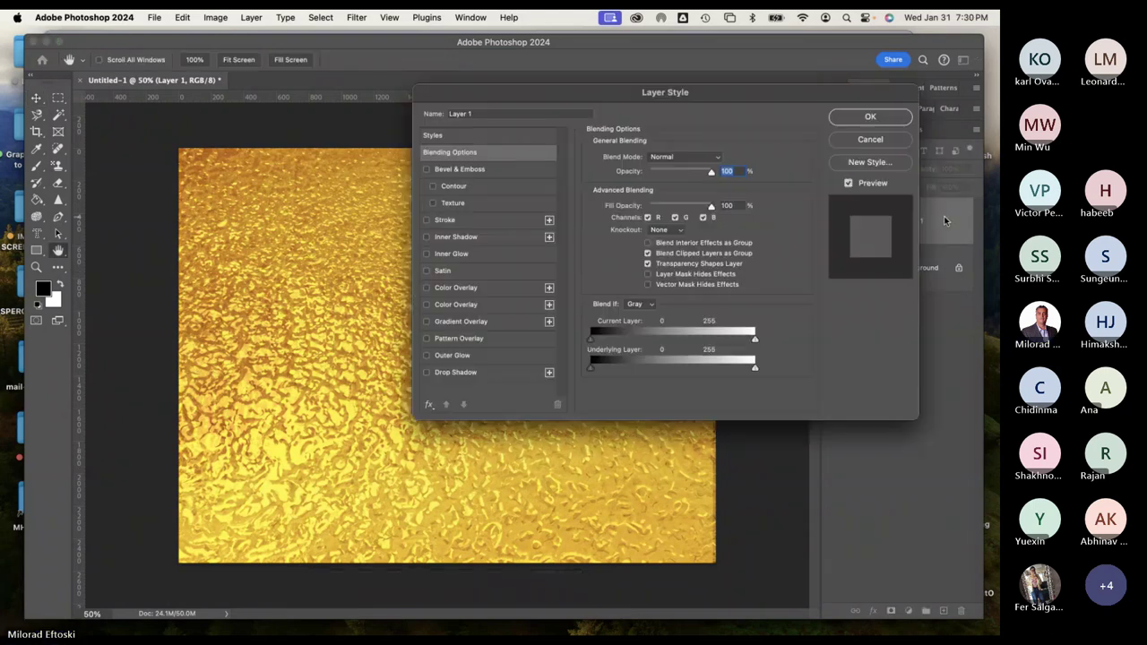
{"action": "left_click_drag", "start_coordinate": [733, 102], "coordinate": [744, 128]}
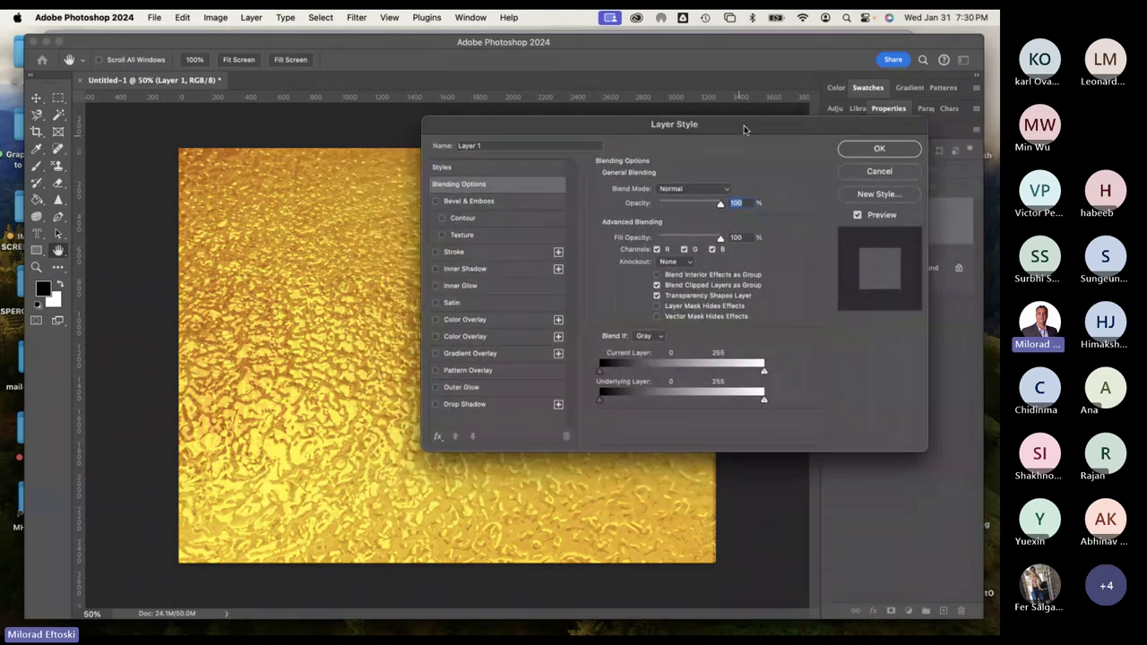
{"action": "left_click", "coordinate": [512, 203]}
{"action": "left_click_drag", "start_coordinate": [505, 124], "coordinate": [535, 120]}
{"action": "left_click", "coordinate": [712, 185]}
{"action": "left_click", "coordinate": [713, 184]}
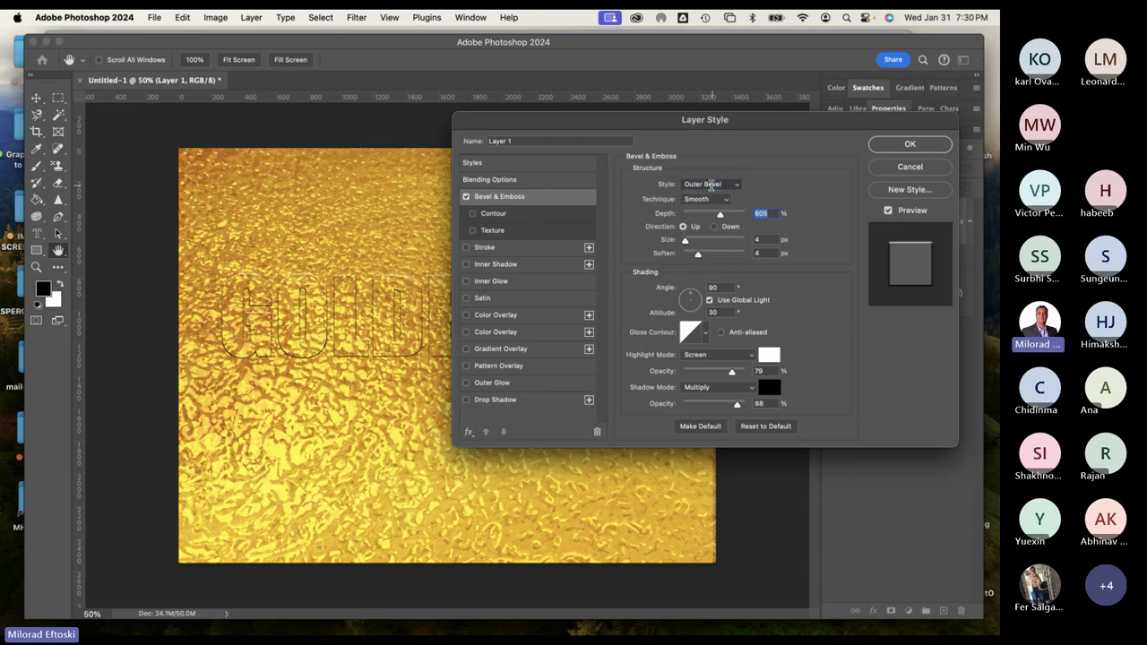
{"action": "left_click_drag", "start_coordinate": [689, 244], "coordinate": [720, 258]}
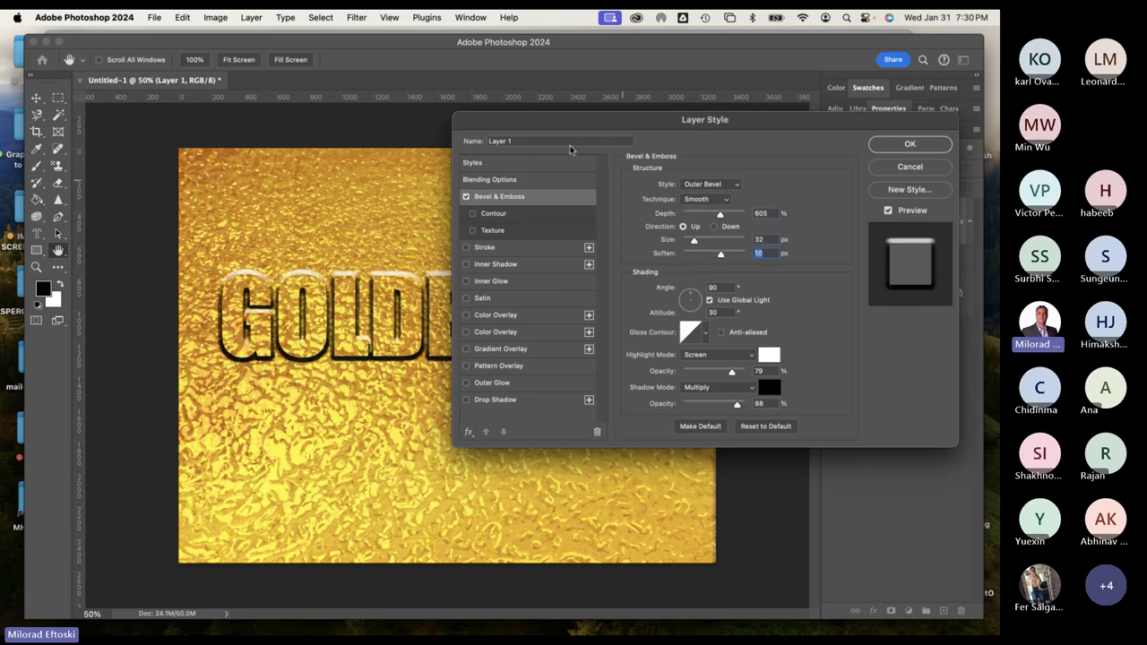
{"action": "left_click_drag", "start_coordinate": [574, 119], "coordinate": [464, 412]}
{"action": "mouse_move", "coordinate": [637, 530]}
{"action": "left_mouse_down"}
{"action": "mouse_move", "coordinate": [602, 514]}
{"action": "mouse_move", "coordinate": [630, 528]}
{"action": "left_mouse_up"}
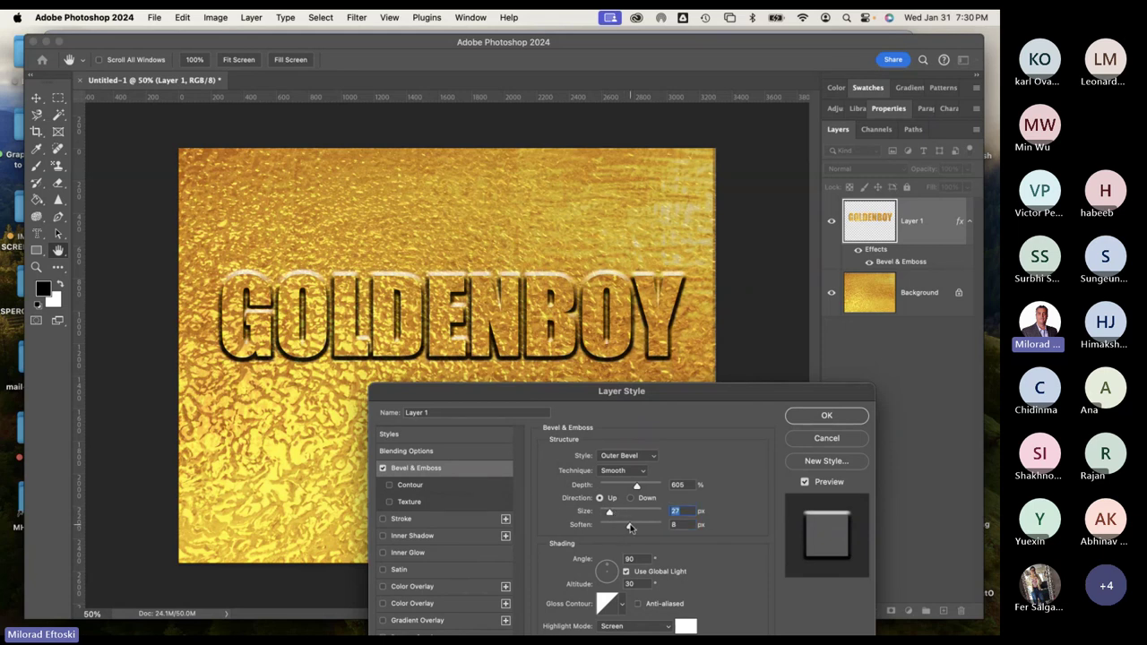
{"action": "left_click_drag", "start_coordinate": [467, 401], "coordinate": [398, 338]}
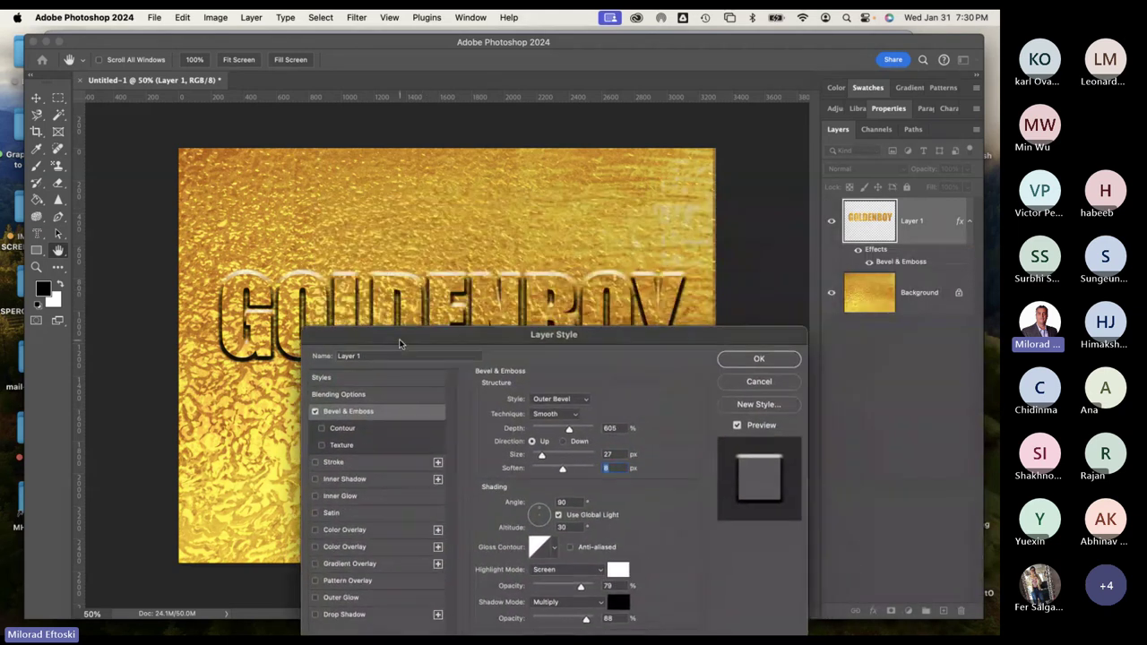
Try the Inner Bevel, Emboss and Pillow Emboss styles with a larger, deeper bevel and lighter shadow.
{"action": "left_click", "coordinate": [556, 399]}
{"action": "left_click", "coordinate": [556, 414]}
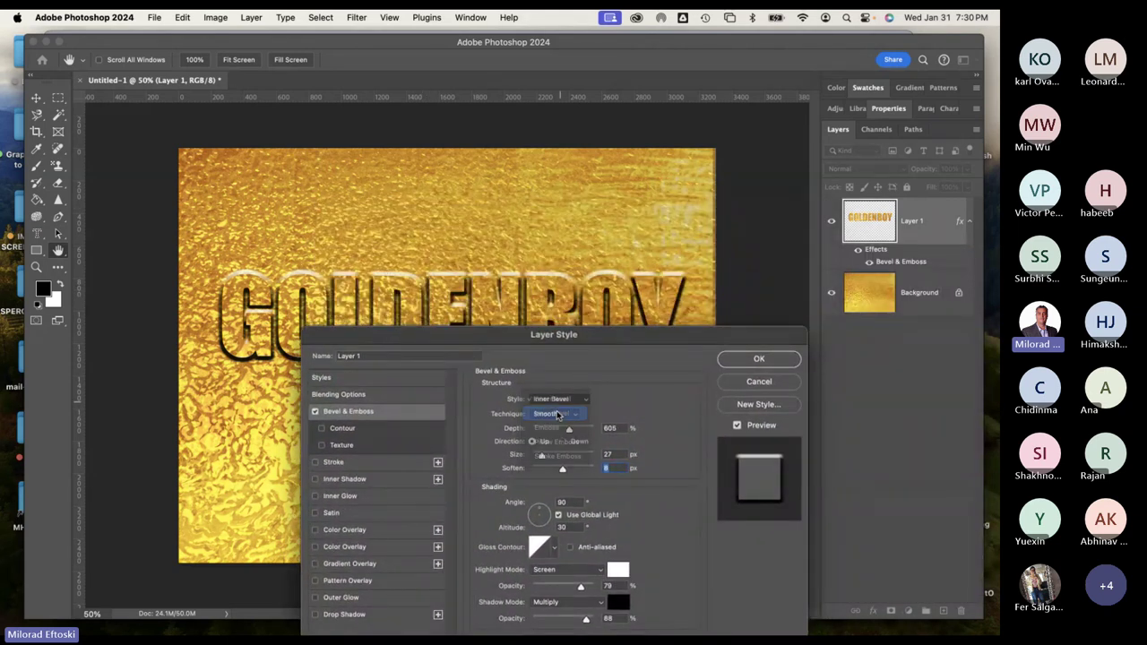
{"action": "left_click_drag", "start_coordinate": [442, 320], "coordinate": [413, 387]}
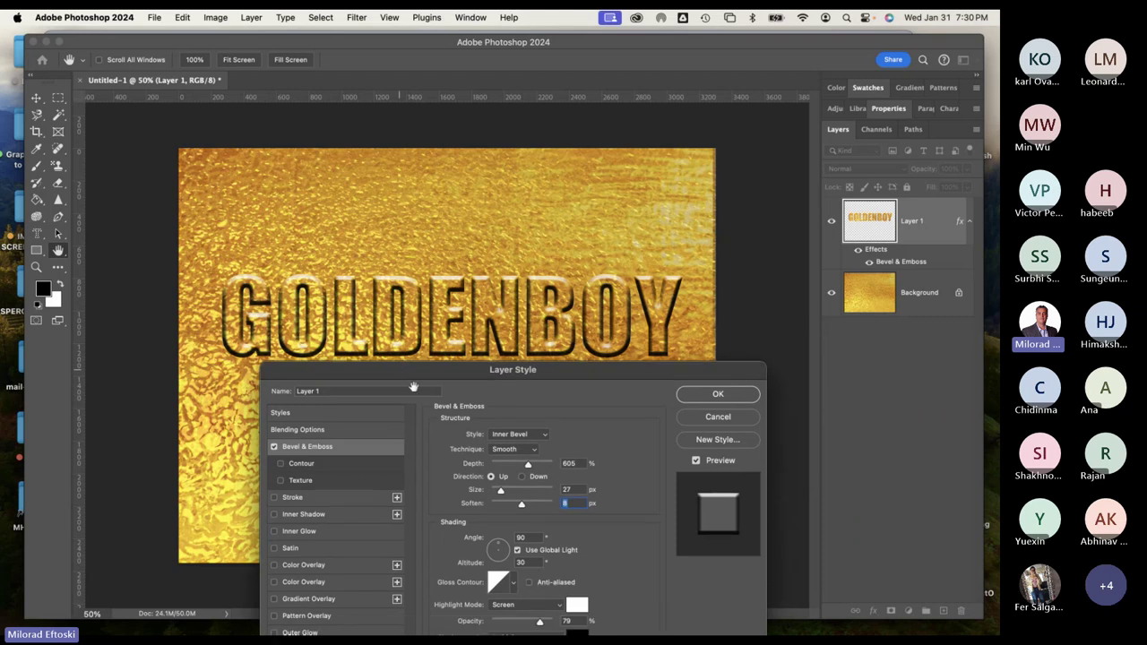
{"action": "left_click", "coordinate": [520, 435]}
{"action": "left_click", "coordinate": [504, 447]}
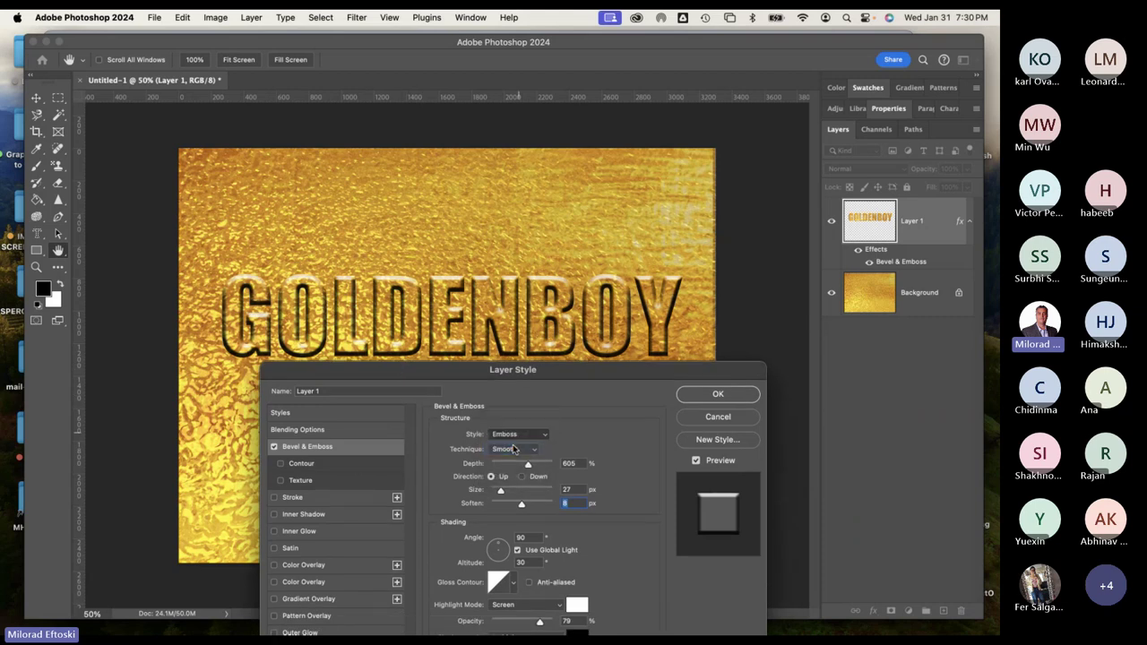
{"action": "left_click", "coordinate": [518, 436]}
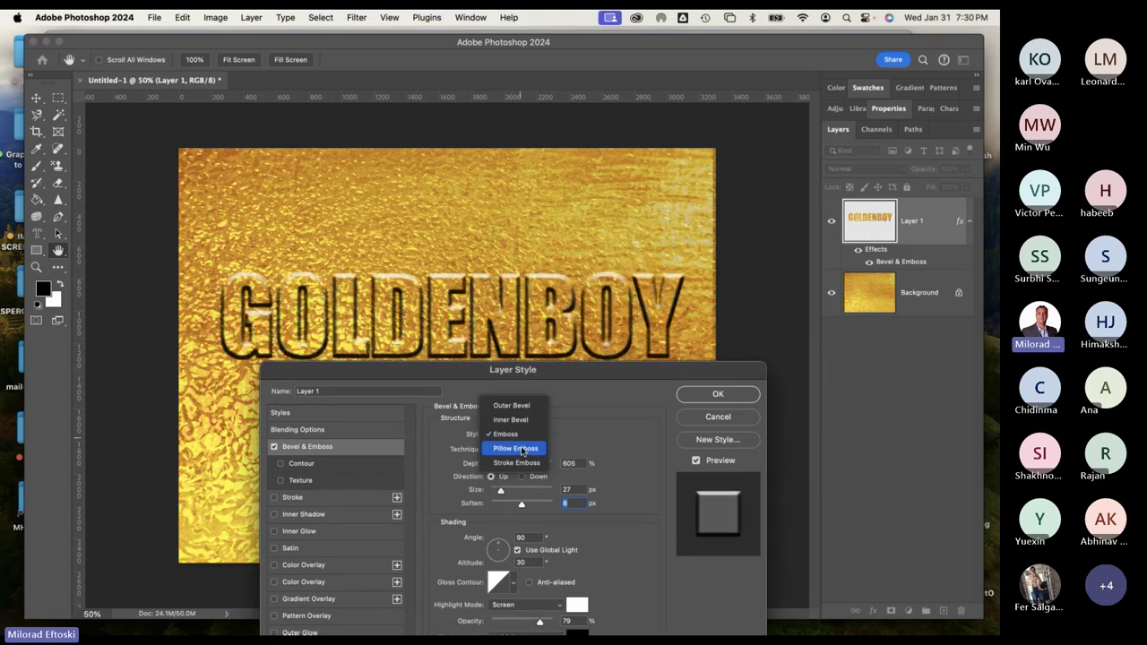
{"action": "left_click", "coordinate": [518, 448]}
{"action": "left_click_drag", "start_coordinate": [432, 374], "coordinate": [694, 181]}
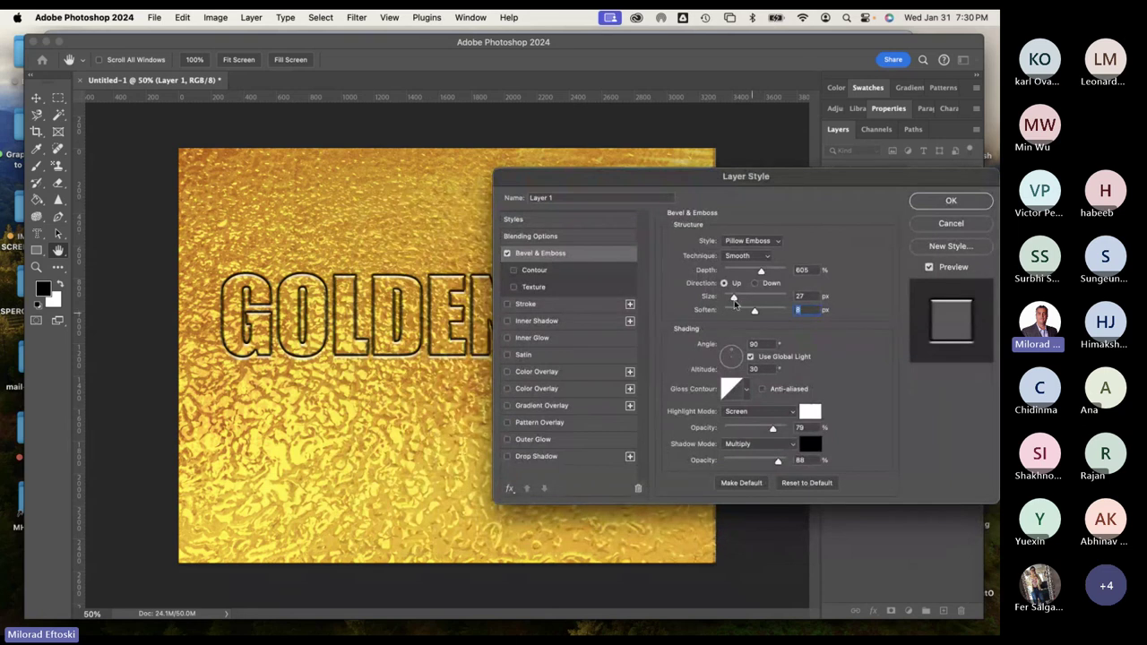
{"action": "mouse_move", "coordinate": [733, 297]}
{"action": "left_mouse_down"}
{"action": "mouse_move", "coordinate": [751, 298]}
{"action": "mouse_move", "coordinate": [725, 305]}
{"action": "mouse_move", "coordinate": [738, 302]}
{"action": "left_mouse_up"}
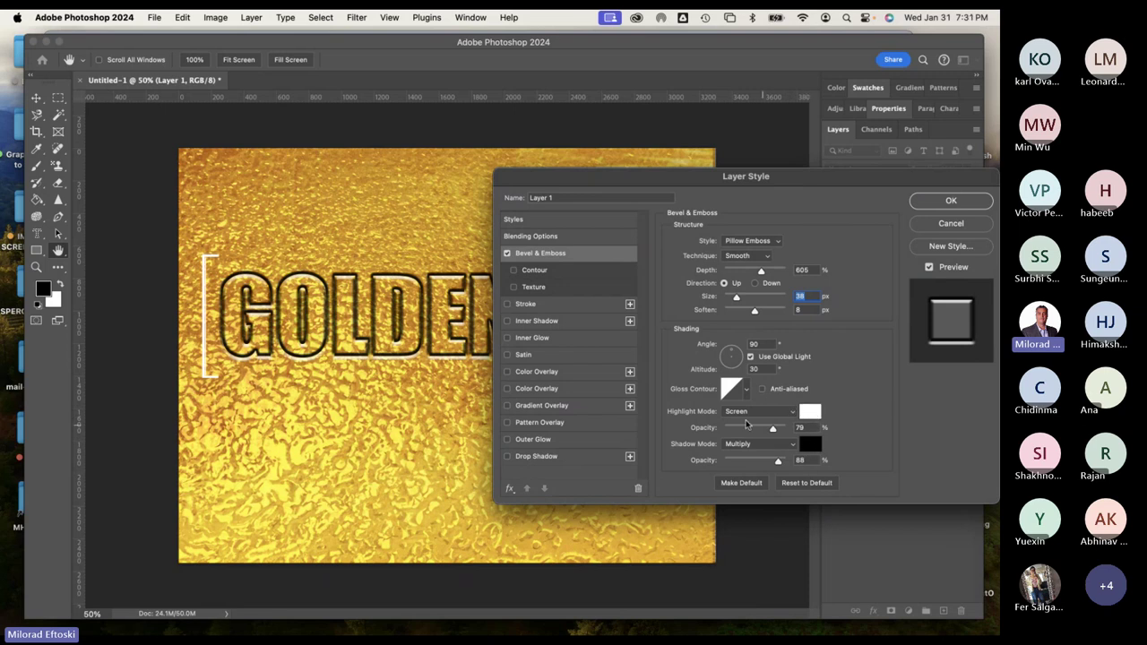
{"action": "mouse_move", "coordinate": [778, 461]}
{"action": "left_mouse_down"}
{"action": "mouse_move", "coordinate": [749, 461]}
{"action": "mouse_move", "coordinate": [772, 462]}
{"action": "left_mouse_up"}
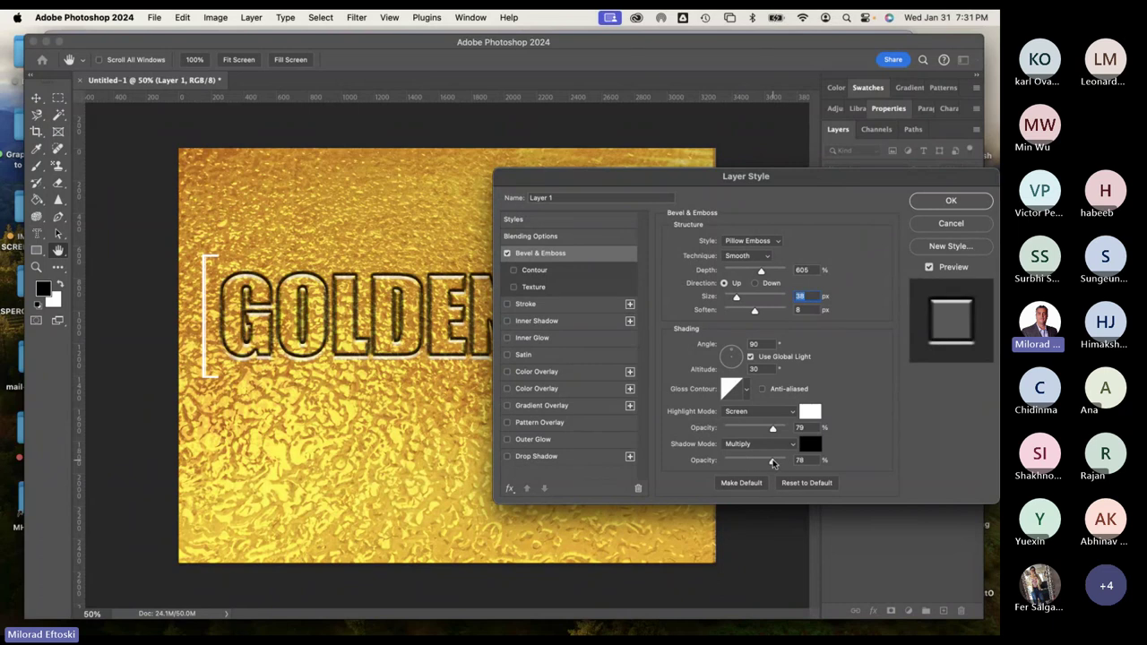
Return to Outer Bevel with size 24, soften 7, opacities 73%/77%, and enable Gradient Overlay.
{"action": "left_click", "coordinate": [763, 247]}
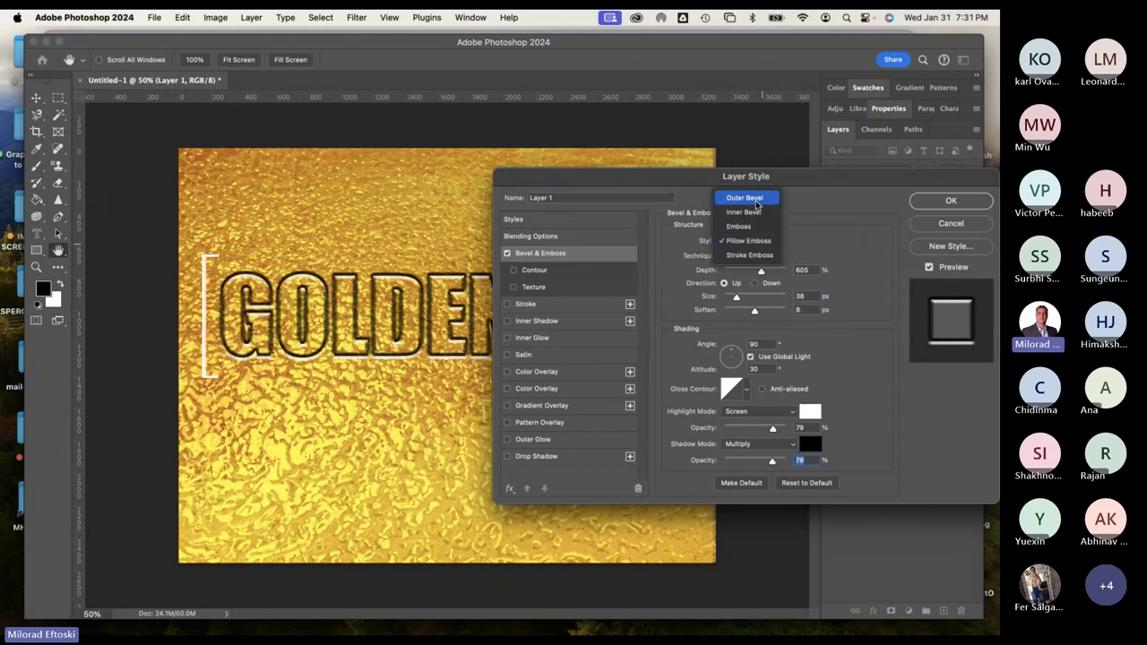
{"action": "left_click", "coordinate": [756, 200]}
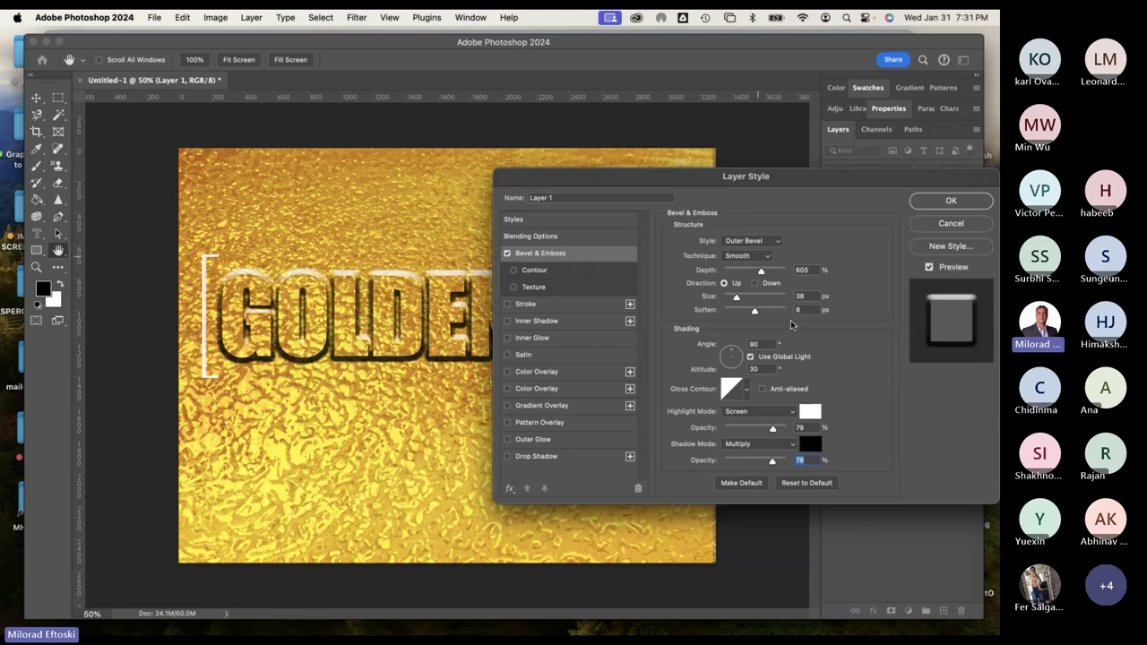
{"action": "mouse_move", "coordinate": [772, 463]}
{"action": "left_mouse_down"}
{"action": "mouse_move", "coordinate": [759, 462]}
{"action": "mouse_move", "coordinate": [778, 461]}
{"action": "left_mouse_up"}
{"action": "left_click_drag", "start_coordinate": [622, 177], "coordinate": [663, 202]}
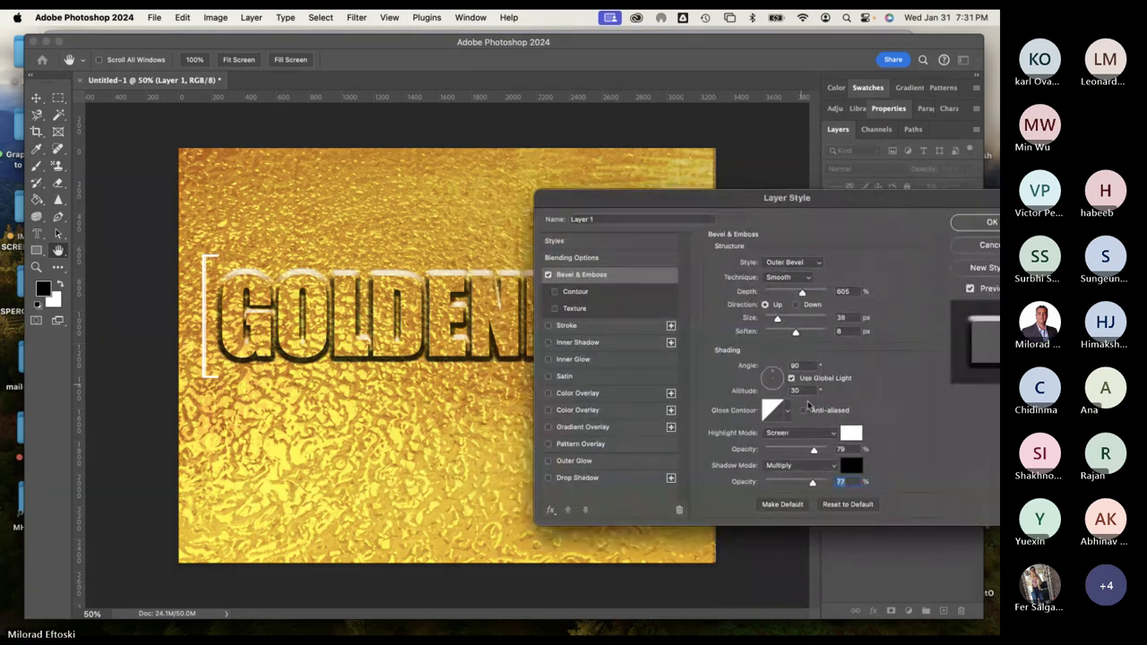
{"action": "left_click_drag", "start_coordinate": [804, 452], "coordinate": [810, 450]}
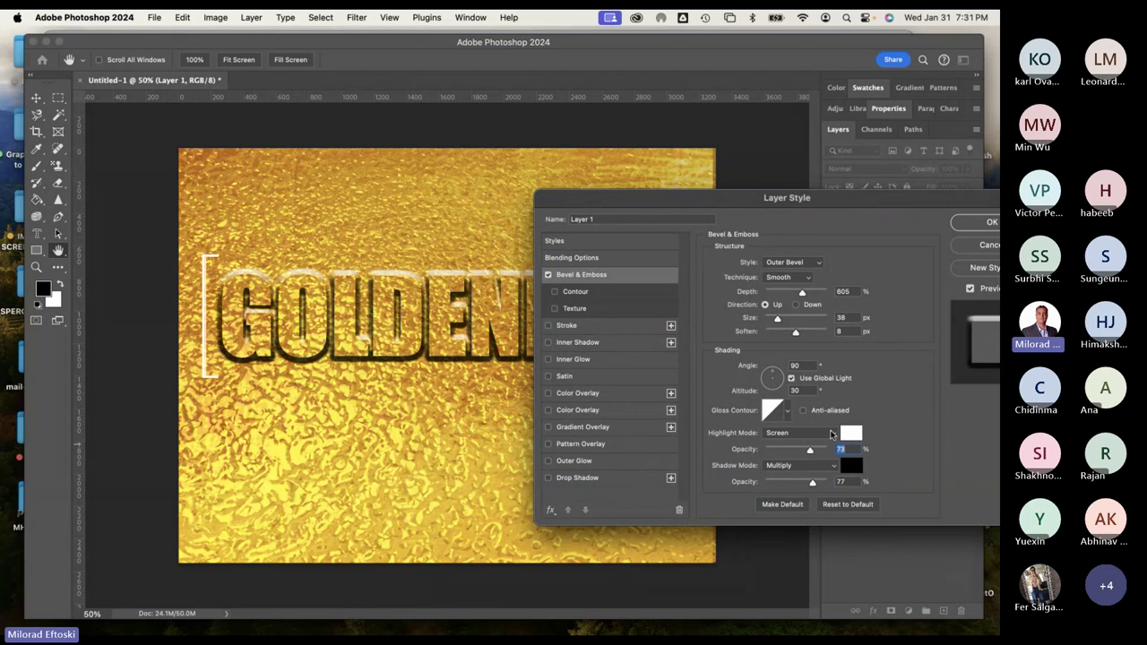
{"action": "mouse_move", "coordinate": [792, 333]}
{"action": "left_mouse_down"}
{"action": "mouse_move", "coordinate": [766, 333]}
{"action": "mouse_move", "coordinate": [790, 332]}
{"action": "mouse_move", "coordinate": [775, 321]}
{"action": "left_mouse_up"}
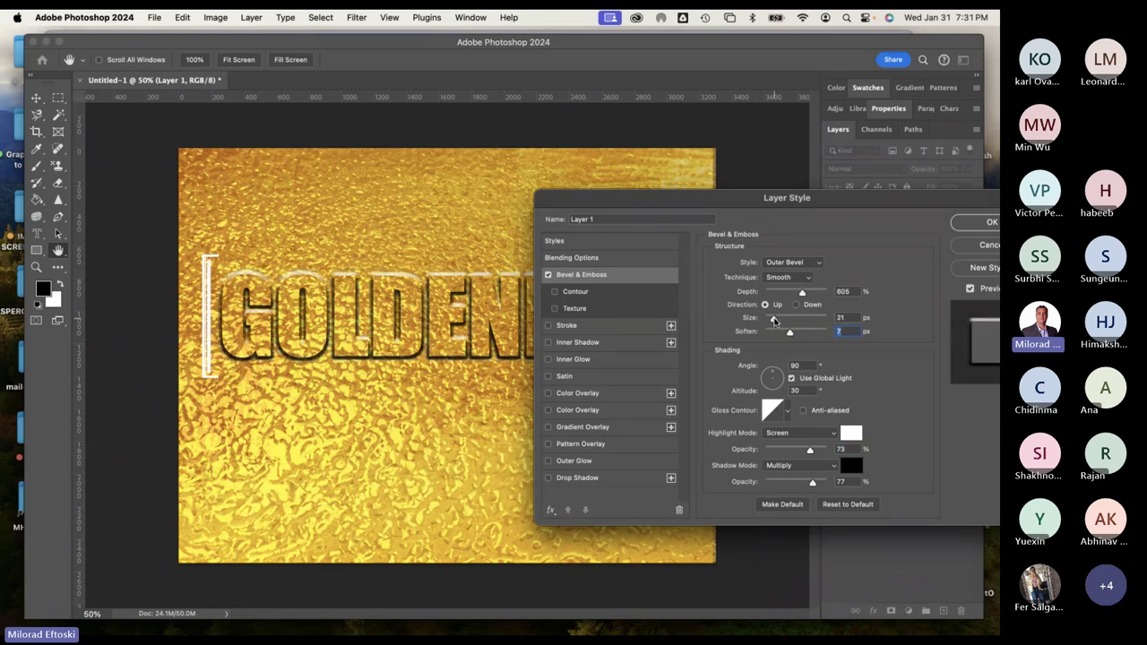
{"action": "left_click", "coordinate": [776, 320]}
{"action": "left_click_drag", "start_coordinate": [661, 198], "coordinate": [467, 174]}
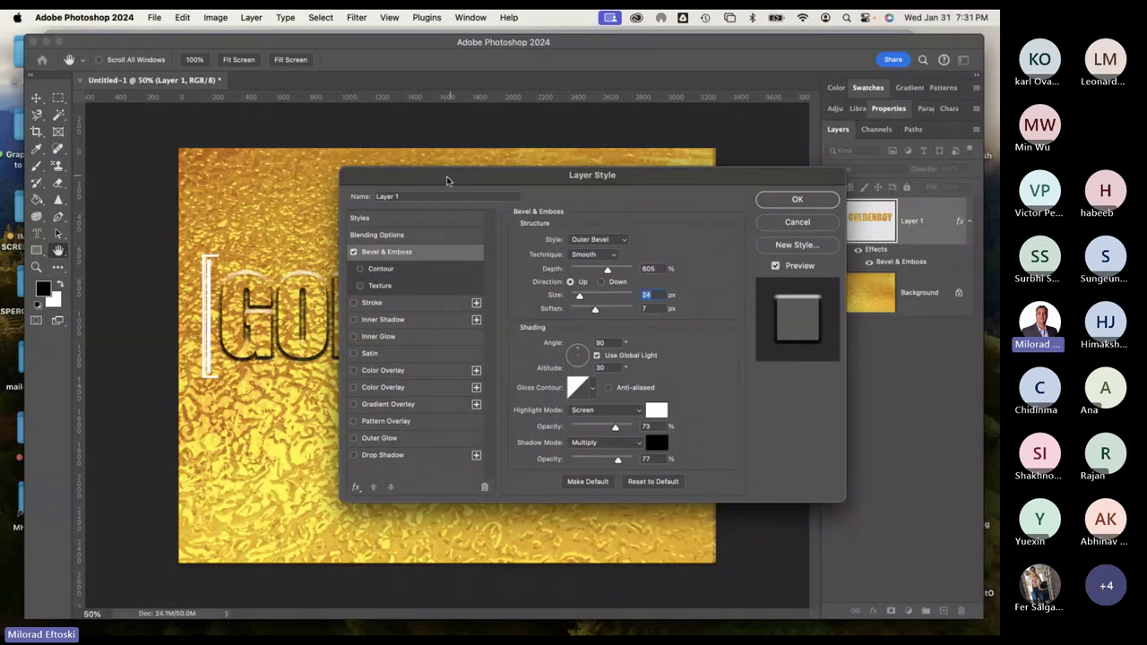
{"action": "left_click_drag", "start_coordinate": [449, 181], "coordinate": [636, 164]}
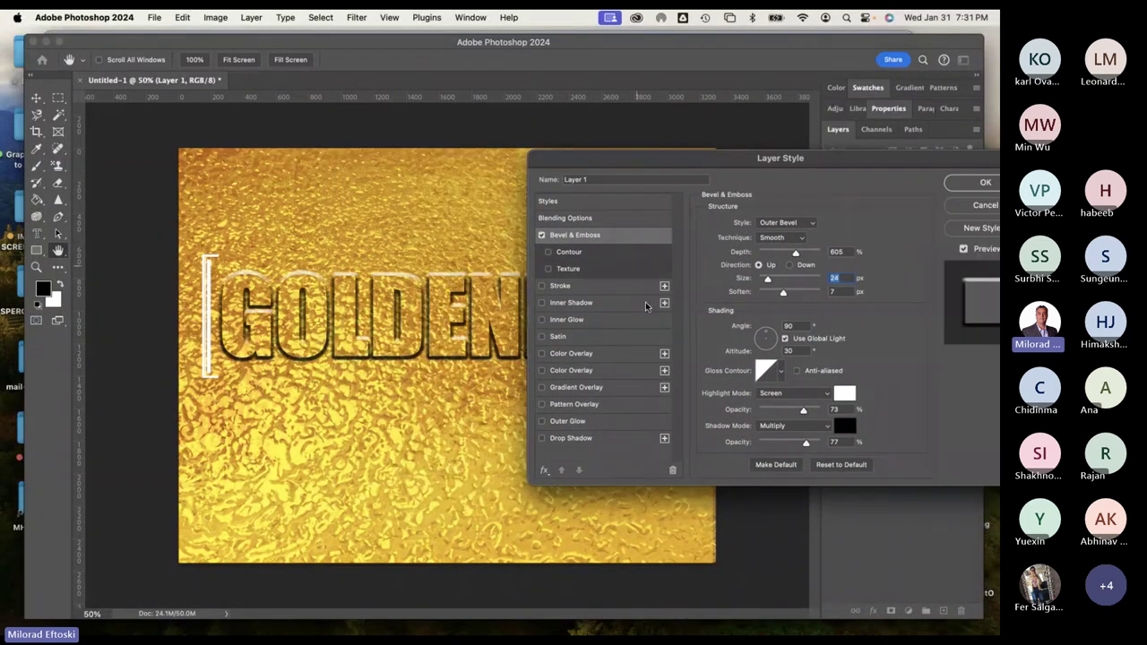
{"action": "left_click", "coordinate": [598, 389]}
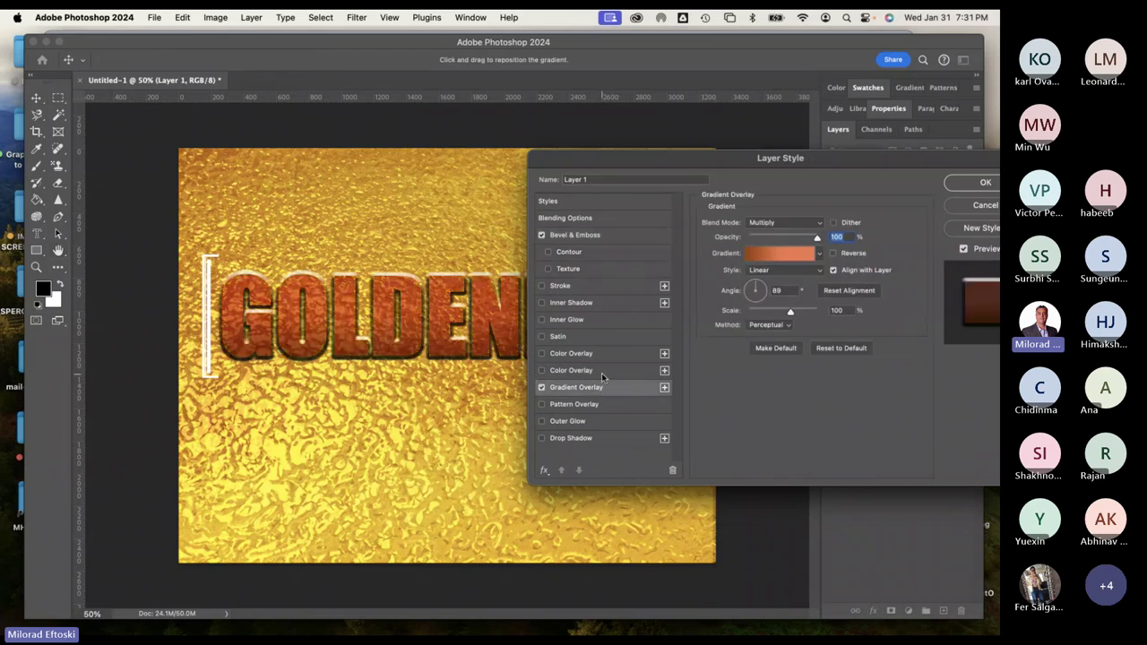
Apply the Orange_05 yellow-to-orange-red preset as the Gradient Overlay's gradient.
{"action": "left_click", "coordinate": [780, 255]}
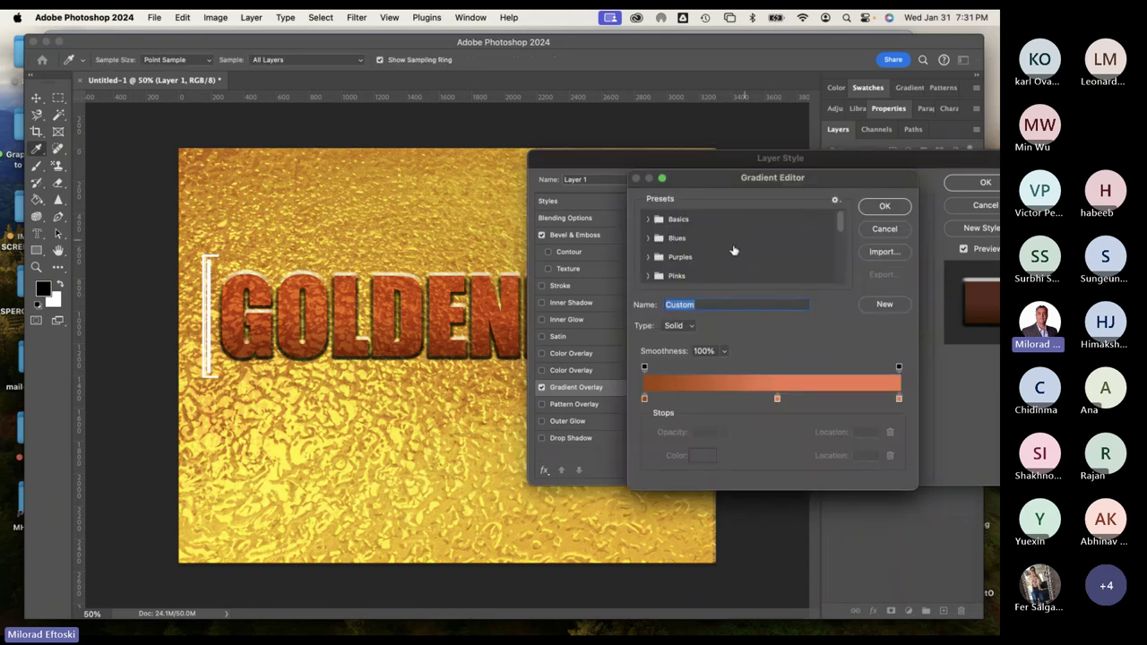
{"action": "left_click_drag", "start_coordinate": [839, 232], "coordinate": [835, 256]}
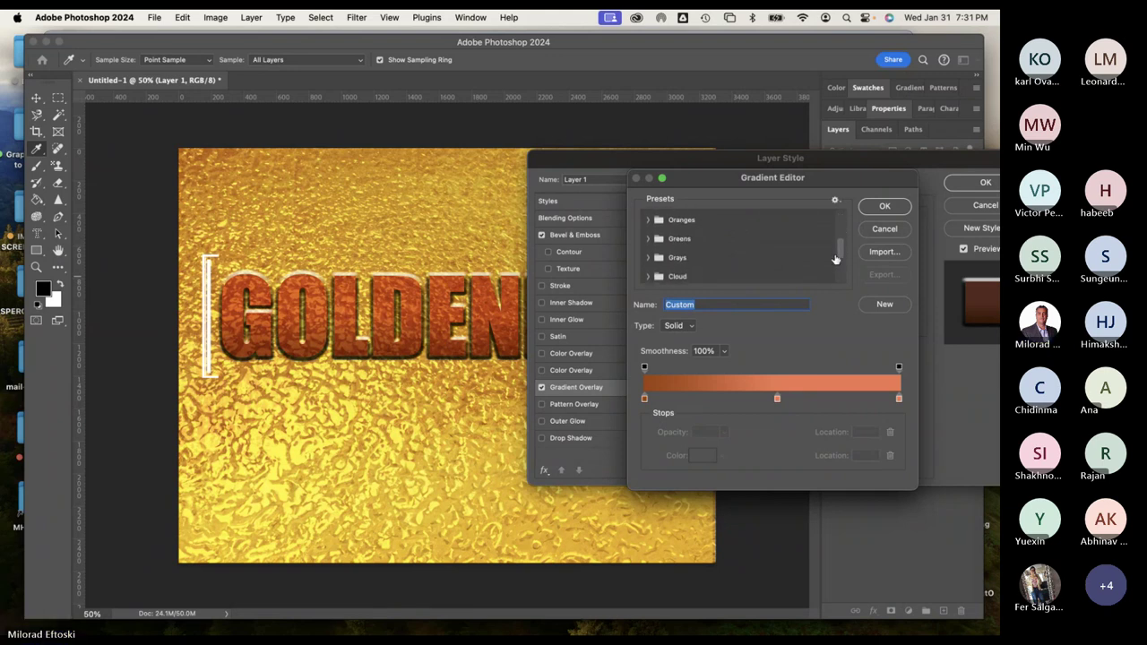
{"action": "left_click", "coordinate": [647, 220]}
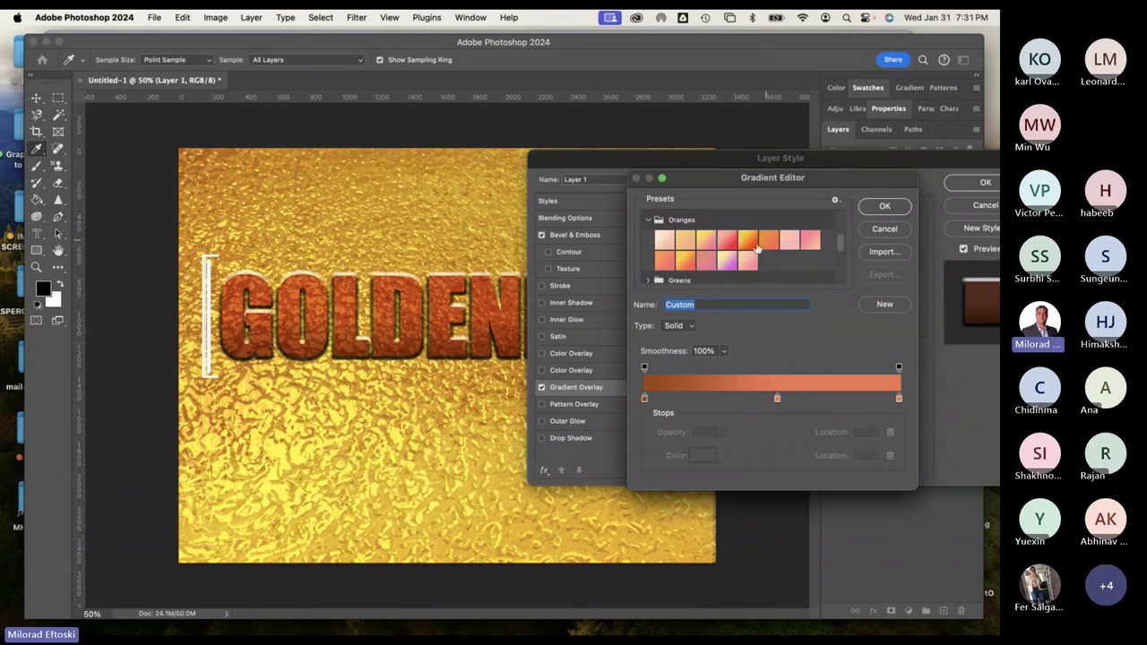
{"action": "left_click", "coordinate": [746, 240]}
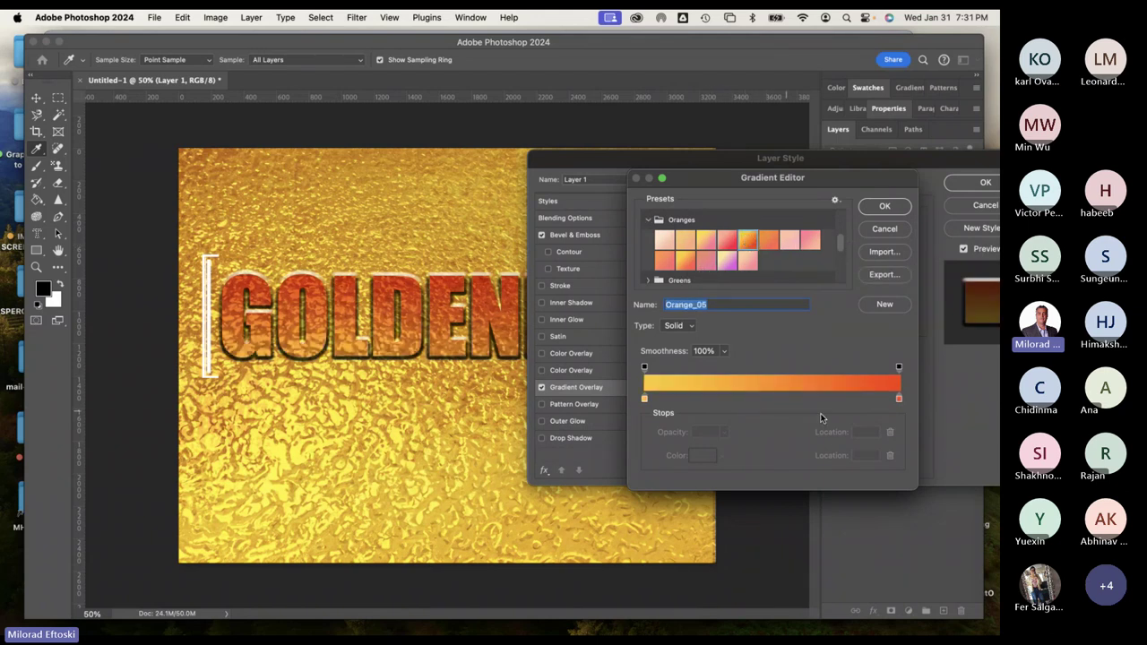
{"action": "left_click", "coordinate": [899, 399]}
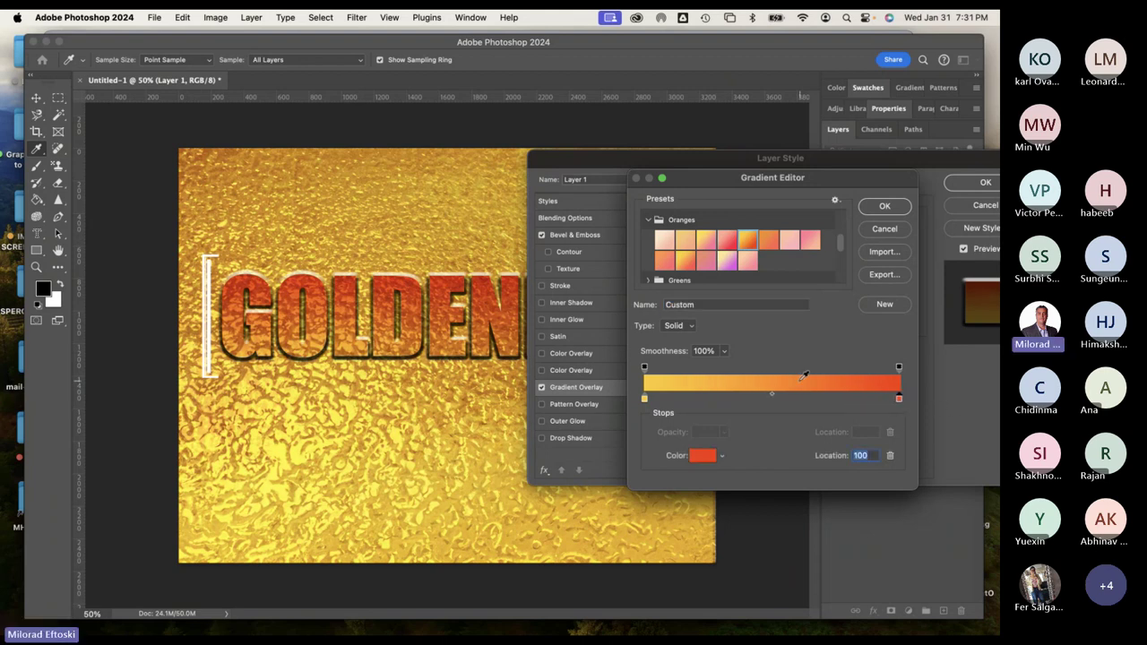
{"action": "left_click_drag", "start_coordinate": [704, 194], "coordinate": [489, 262]}
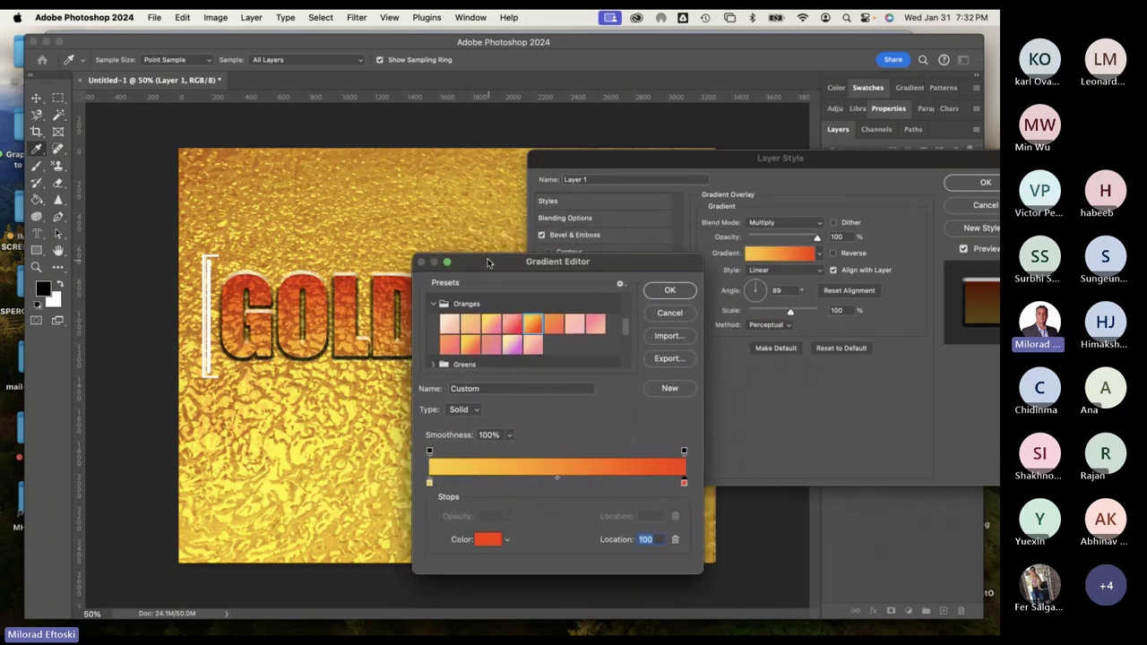
{"action": "left_click", "coordinate": [669, 290]}
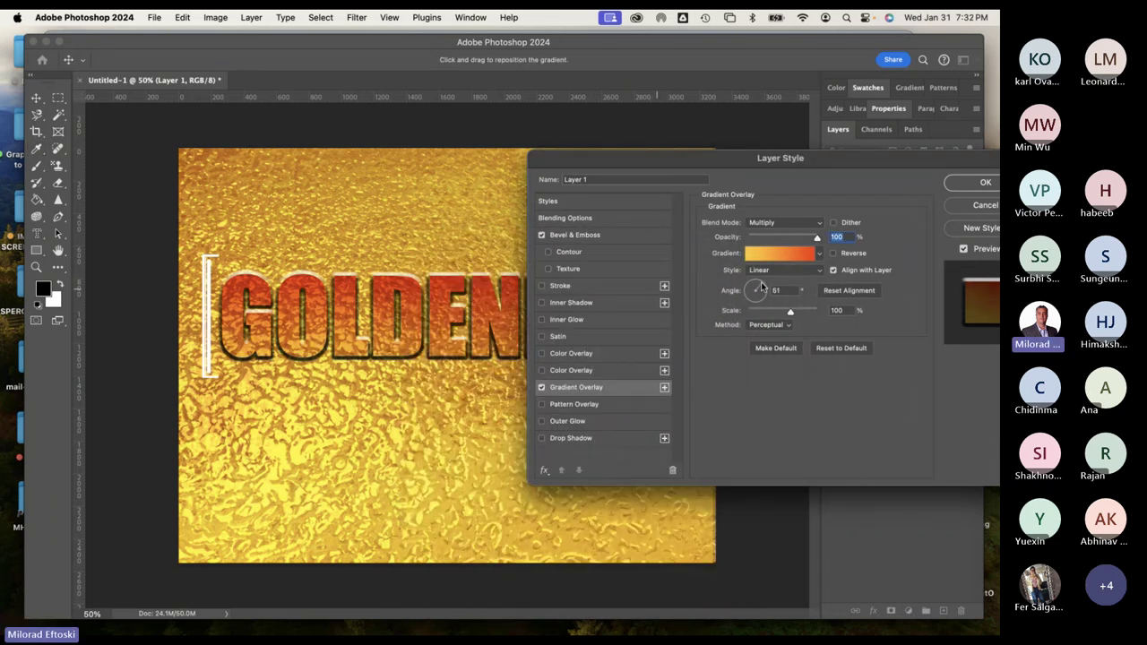
Set the Gradient Overlay angle to 90° and opacity to 75%, then apply the layer style.
{"action": "left_click", "coordinate": [761, 287]}
{"action": "left_click_drag", "start_coordinate": [755, 285], "coordinate": [746, 281]}
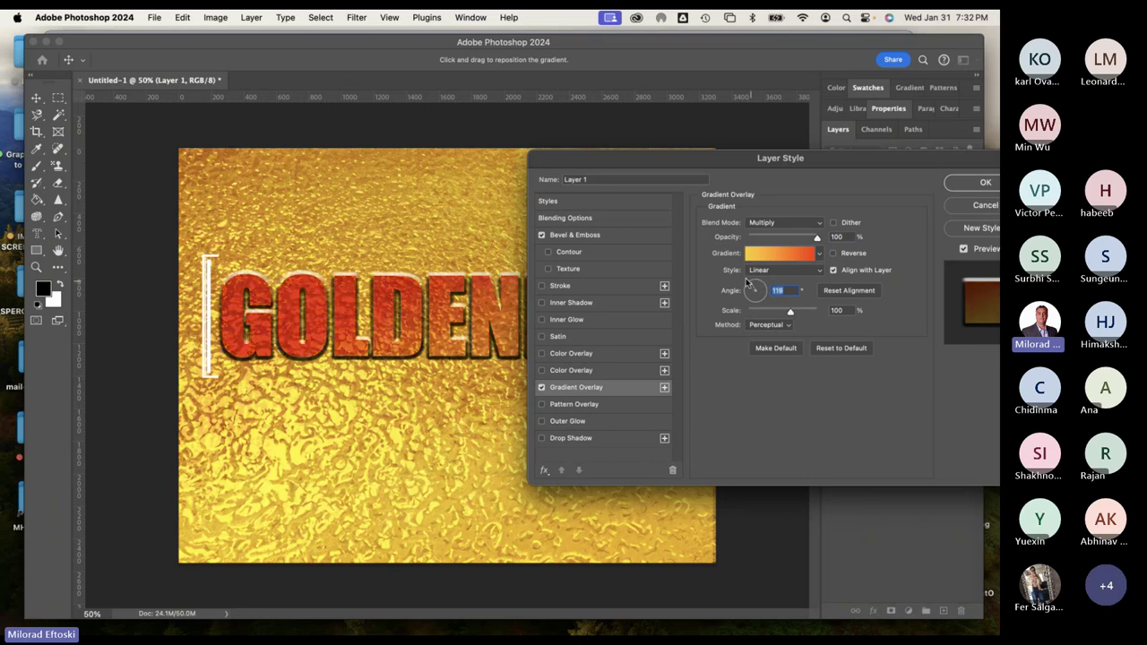
{"action": "left_click_drag", "start_coordinate": [652, 159], "coordinate": [691, 191]}
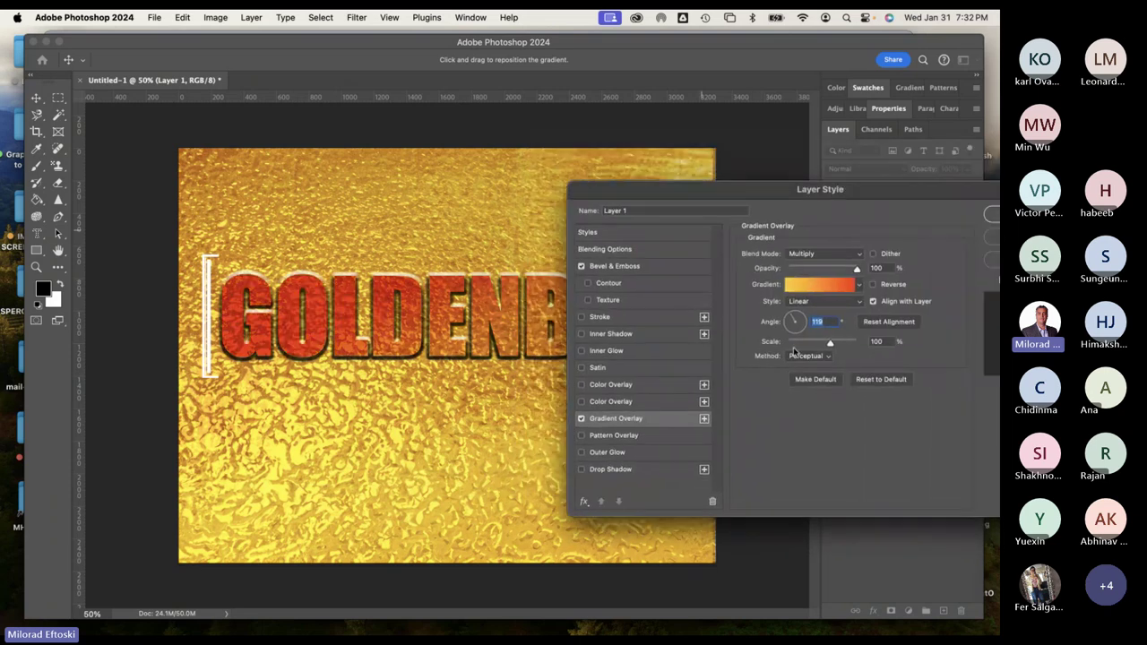
{"action": "left_click_drag", "start_coordinate": [792, 318], "coordinate": [795, 315]}
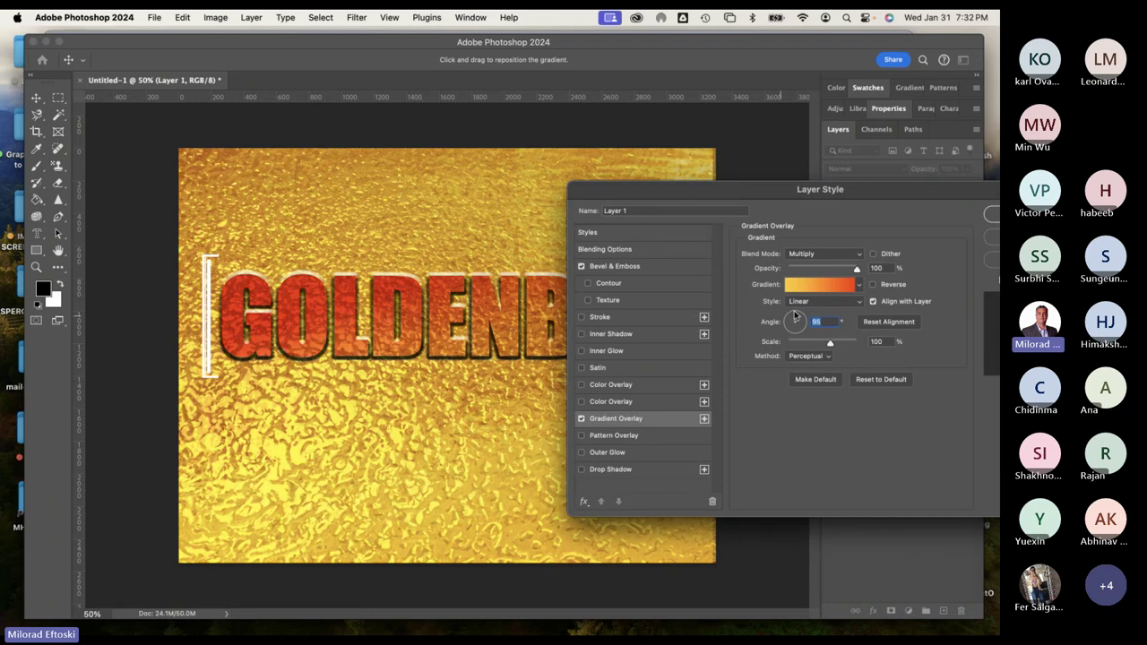
{"action": "left_click_drag", "start_coordinate": [744, 192], "coordinate": [609, 198]}
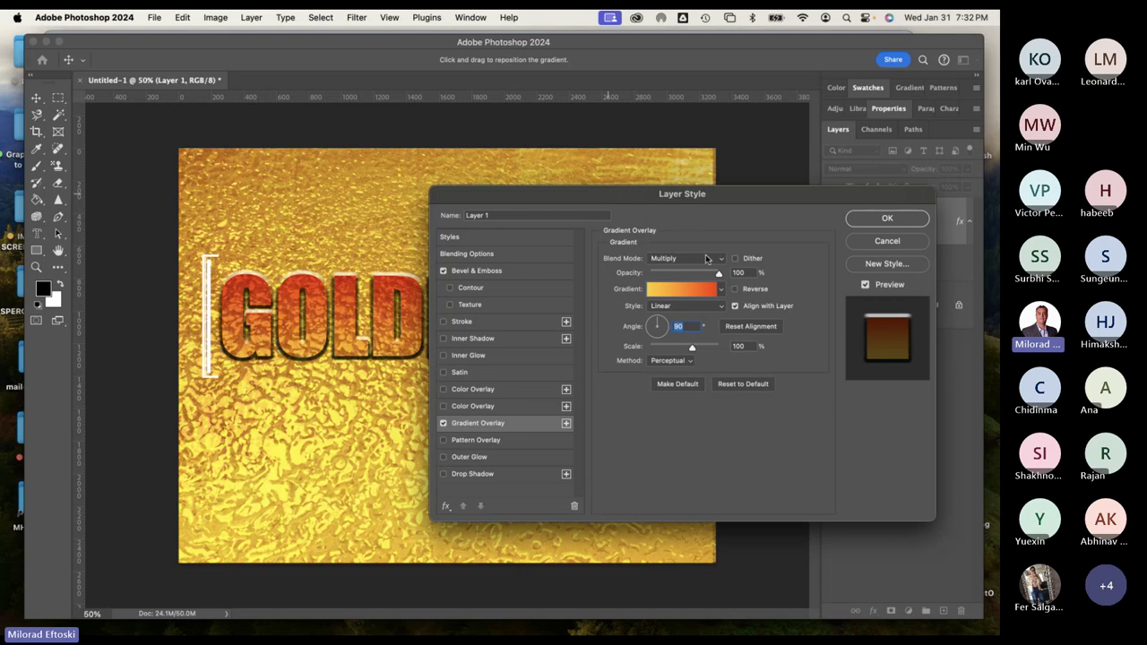
{"action": "mouse_move", "coordinate": [717, 274]}
{"action": "left_mouse_down"}
{"action": "mouse_move", "coordinate": [678, 275]}
{"action": "mouse_move", "coordinate": [703, 276]}
{"action": "left_mouse_up"}
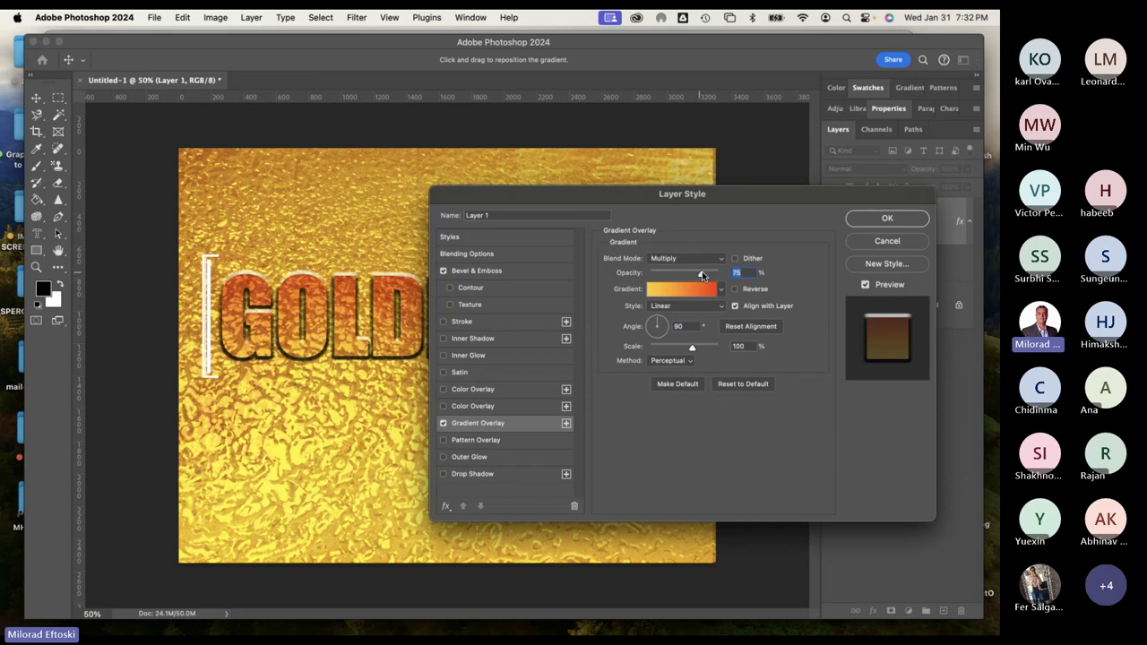
{"action": "left_click", "coordinate": [885, 218]}
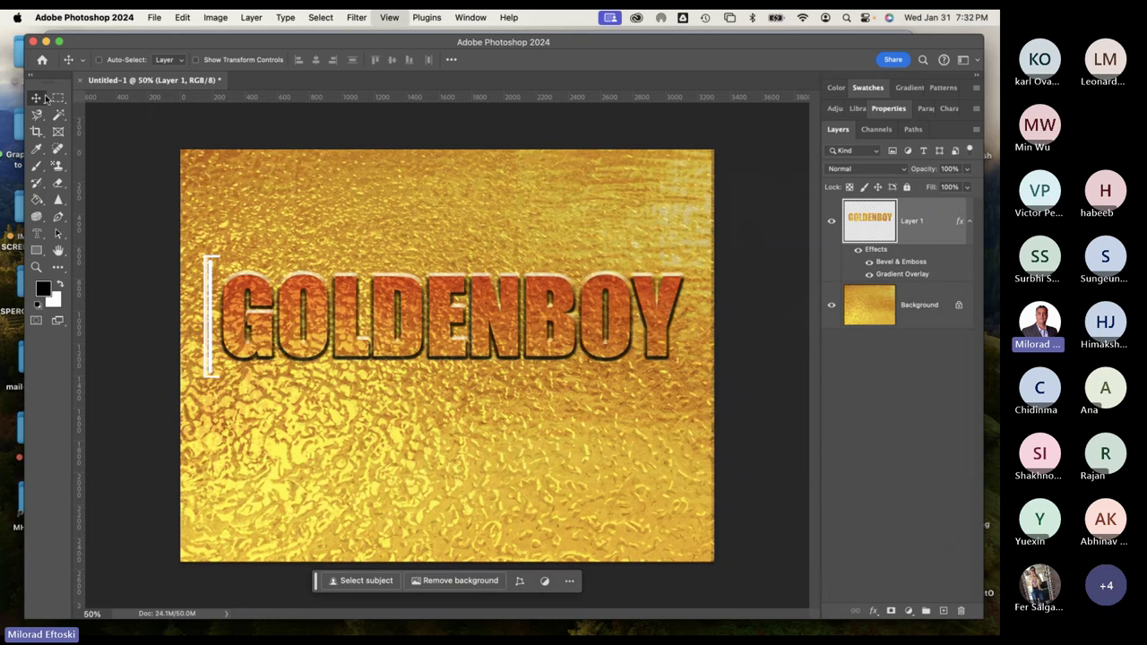
{"action": "key", "text": "super+minus"}
{"action": "key", "text": "super+plus"}
Move the GOLDENBOY text up near the top of the canvas, checking it with Background hidden.
{"action": "key", "text": "super+minus"}
{"action": "key", "text": "super+minus"}
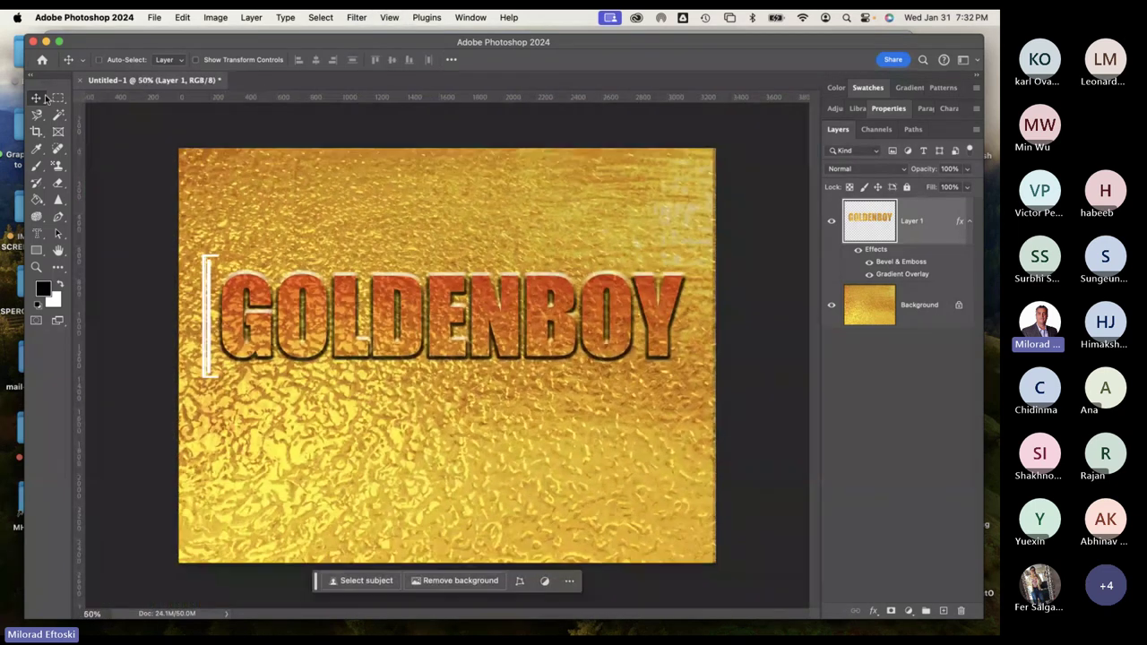
{"action": "key", "text": "super+plus"}
{"action": "key", "text": "super+plus"}
{"action": "key", "text": "super+plus"}
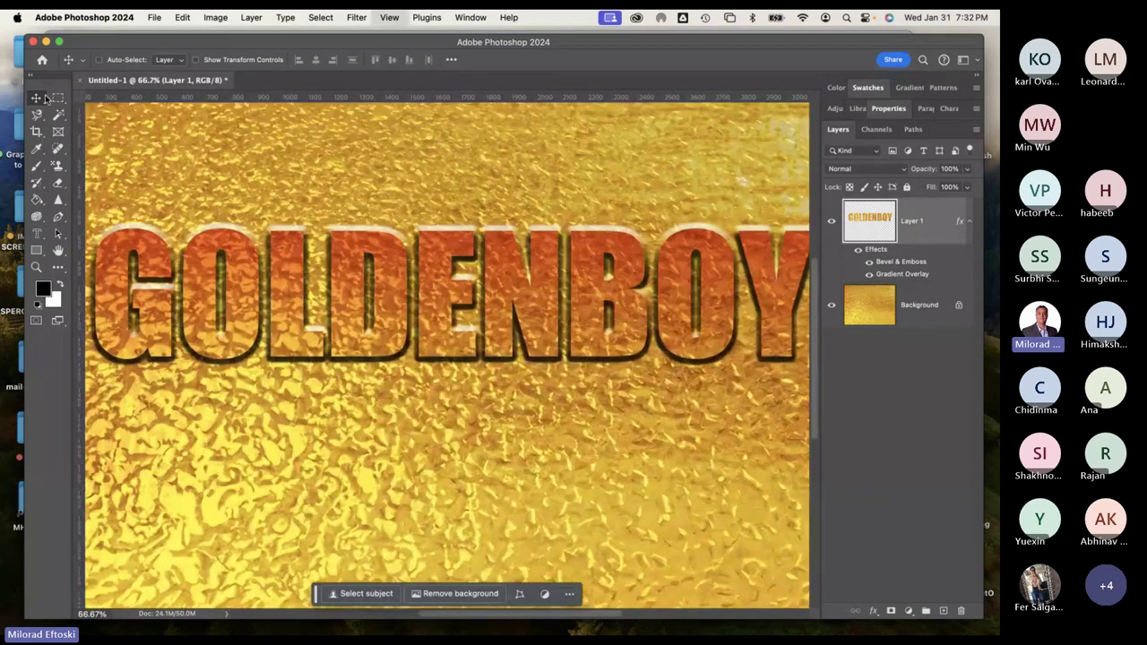
{"action": "key", "text": "super+minus"}
{"action": "key", "text": "super+minus"}
{"action": "key", "text": "super+plus"}
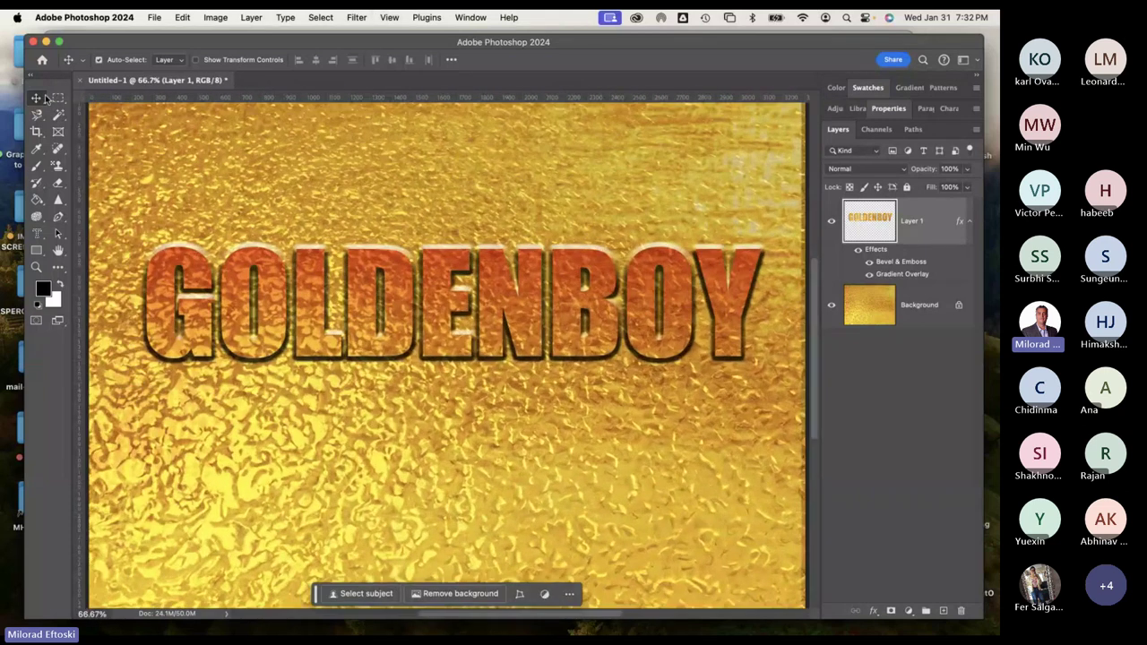
{"action": "mouse_move", "coordinate": [303, 318]}
{"action": "left_mouse_down"}
{"action": "mouse_move", "coordinate": [301, 285]}
{"action": "mouse_move", "coordinate": [300, 299]}
{"action": "left_mouse_up"}
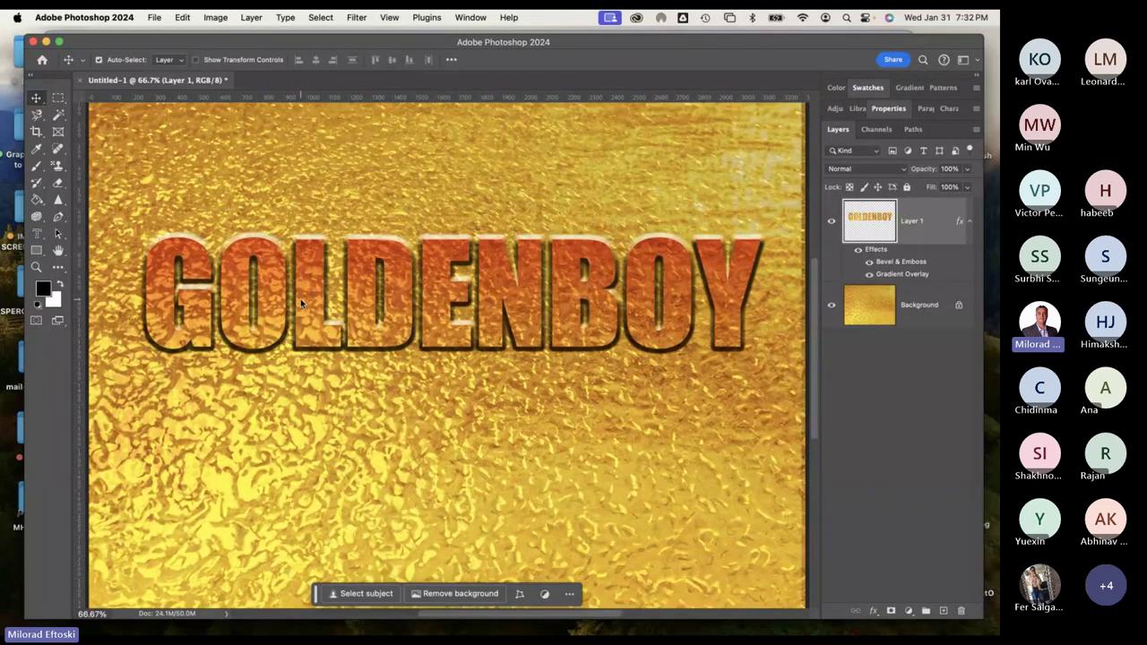
{"action": "key", "text": "super+minus"}
{"action": "key", "text": "super+minus"}
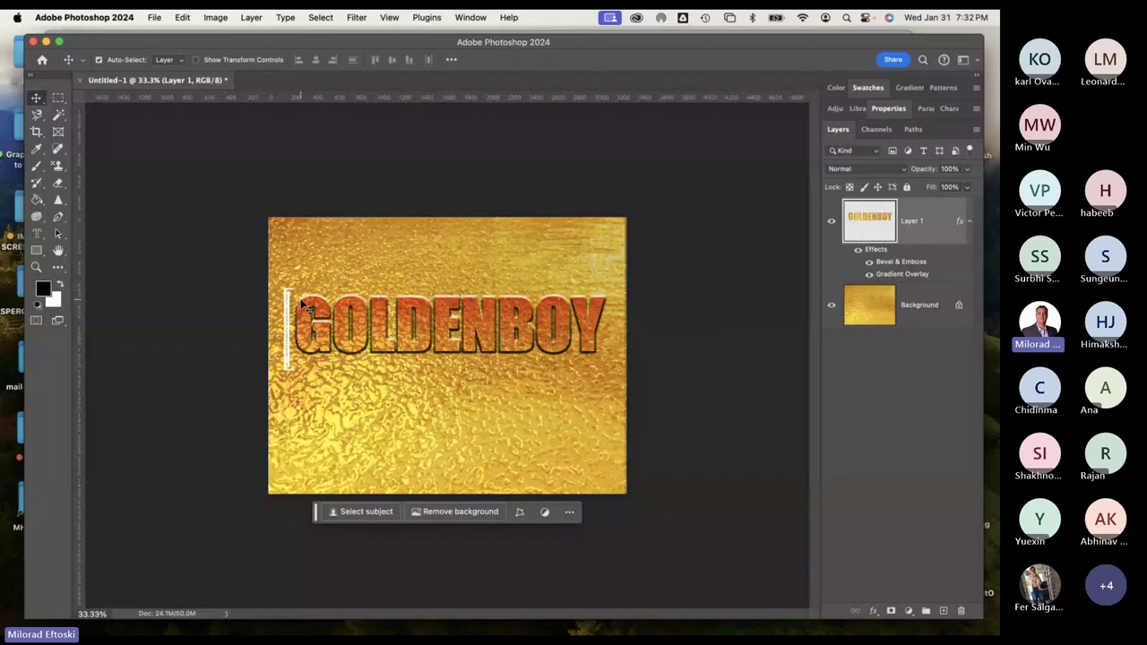
{"action": "left_click", "coordinate": [831, 306]}
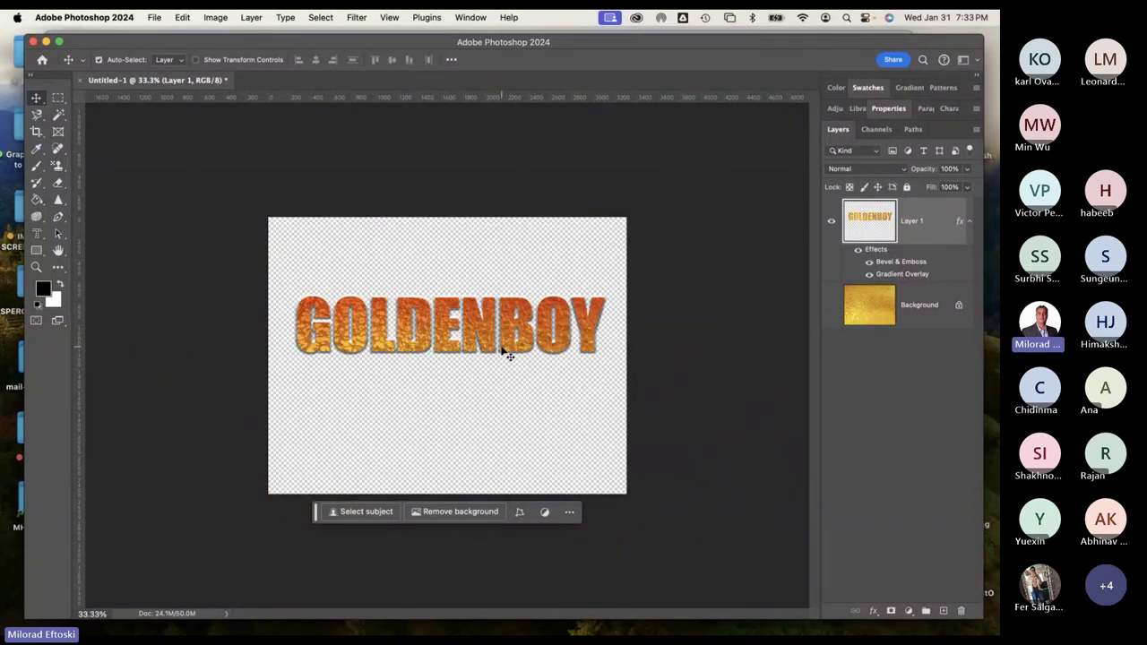
{"action": "left_click_drag", "start_coordinate": [504, 353], "coordinate": [506, 299]}
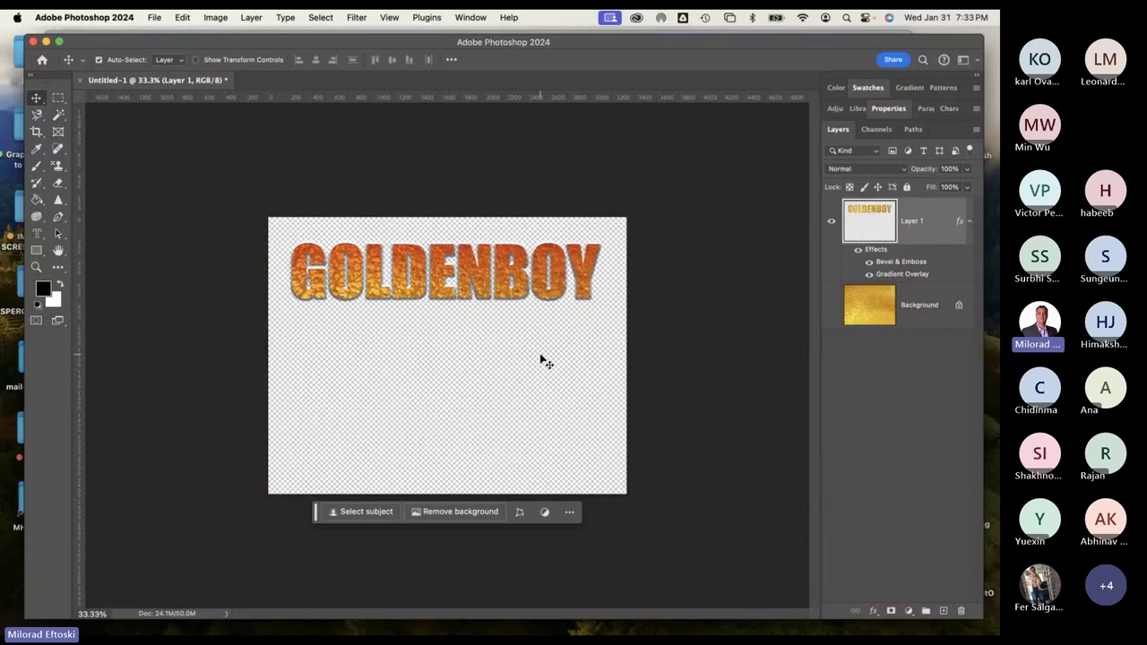
{"action": "key", "text": "super+plus"}
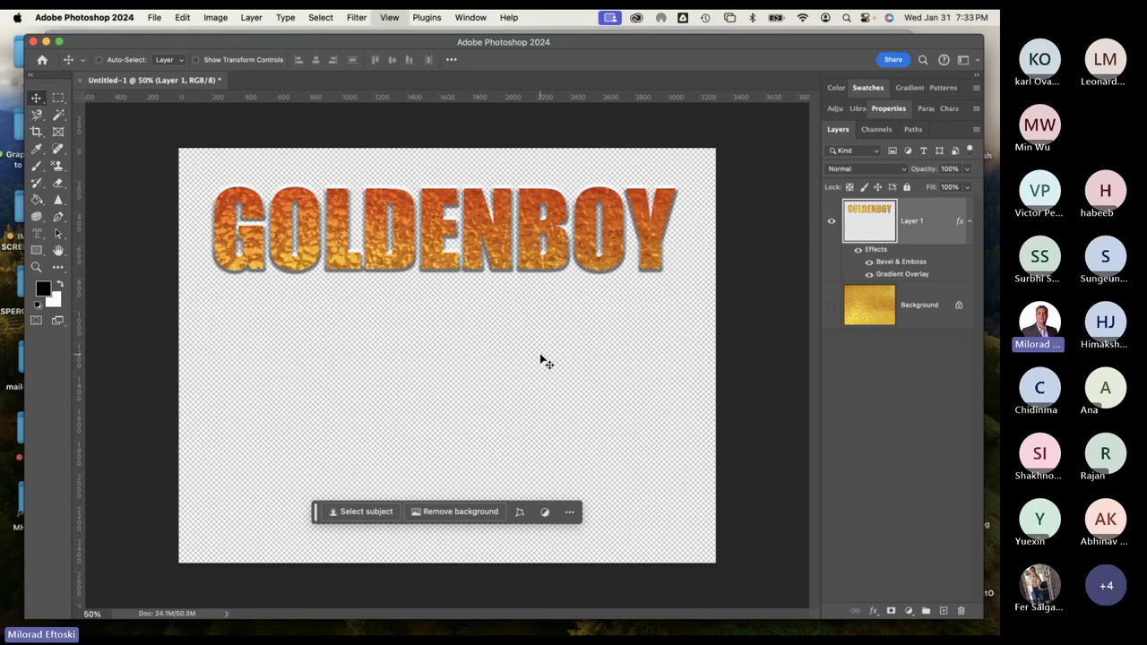
{"action": "key", "text": "super+plus"}
{"action": "key", "text": "super+minus"}
{"action": "key", "text": "super+minus"}
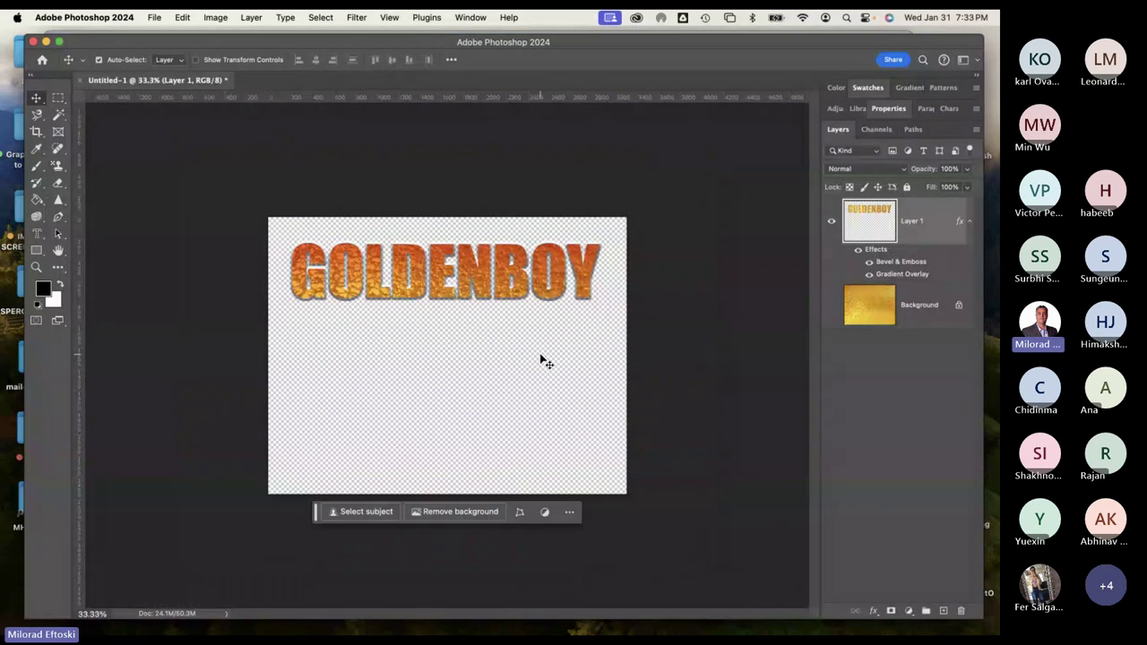
{"action": "left_click", "coordinate": [832, 305]}
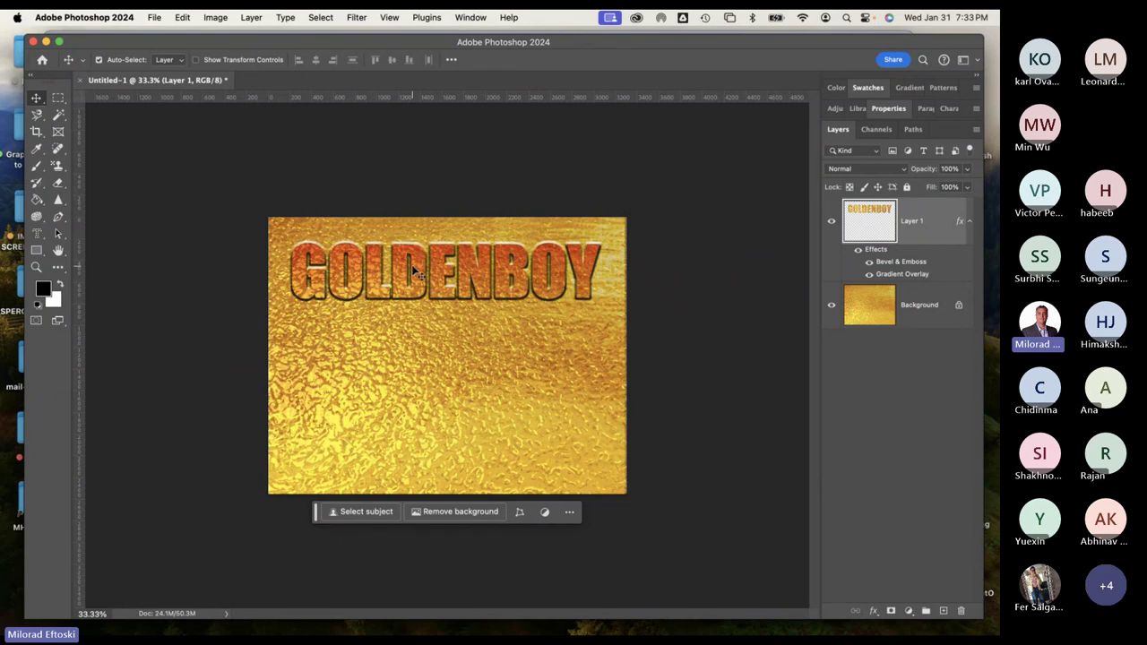
{"action": "left_click", "coordinate": [154, 17]}
Save the document to the Desktop on the computer as Gold Emboss Texture AI.psd.
{"action": "left_click", "coordinate": [195, 164]}
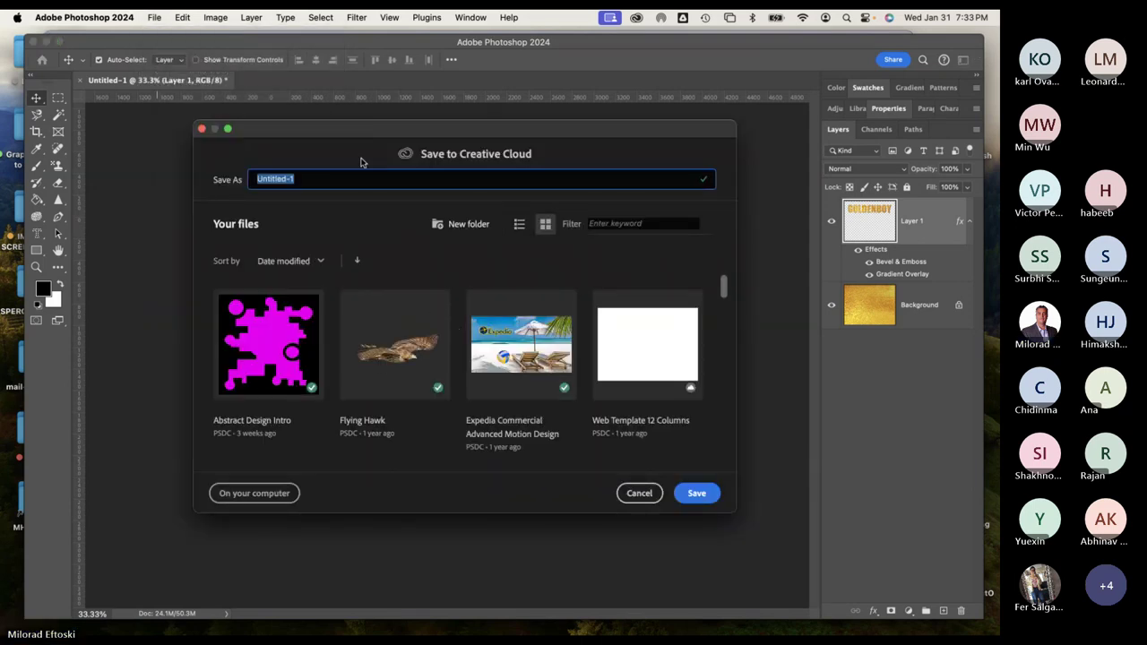
{"action": "type", "text": "Gold"}
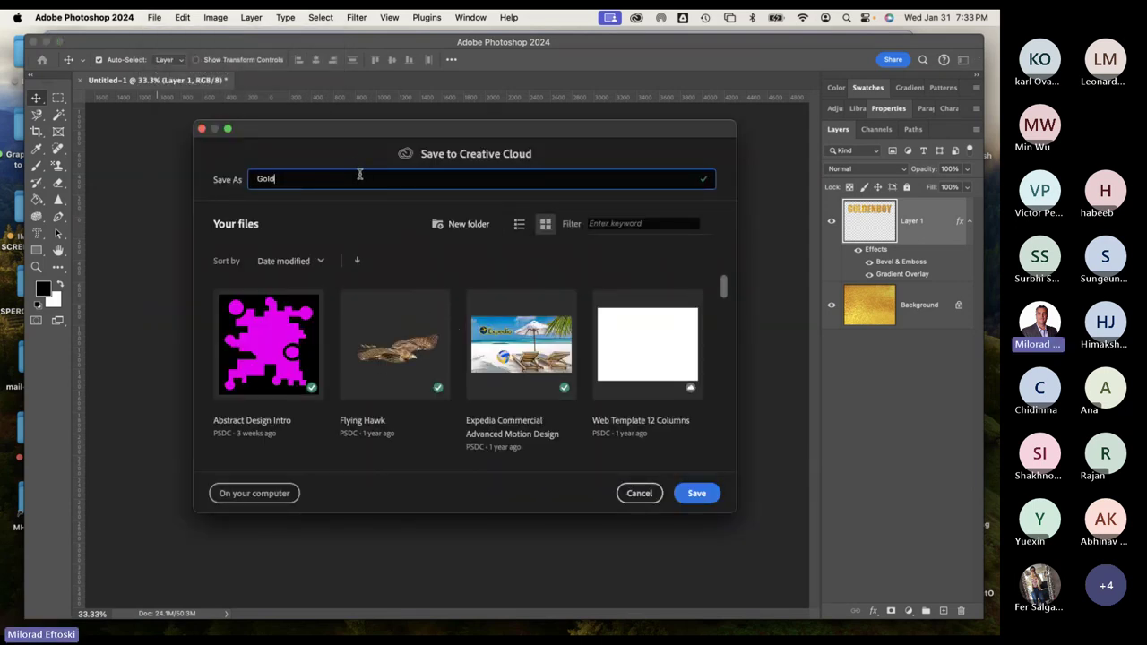
{"action": "type", "text": " Emboss Texture AI"}
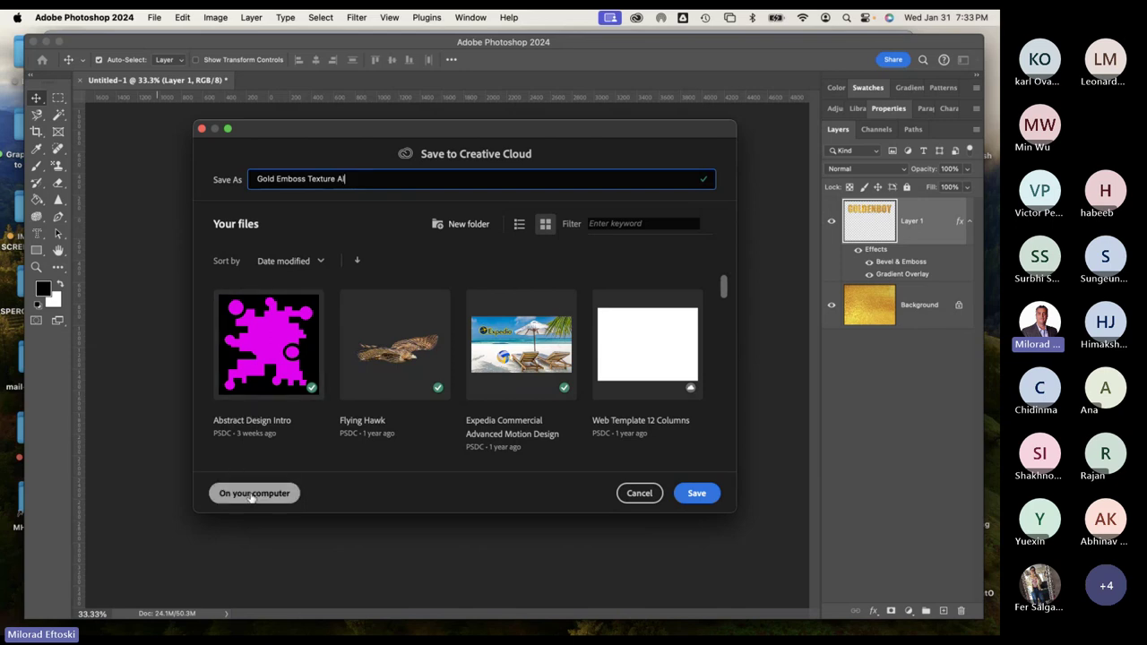
{"action": "left_click", "coordinate": [252, 494]}
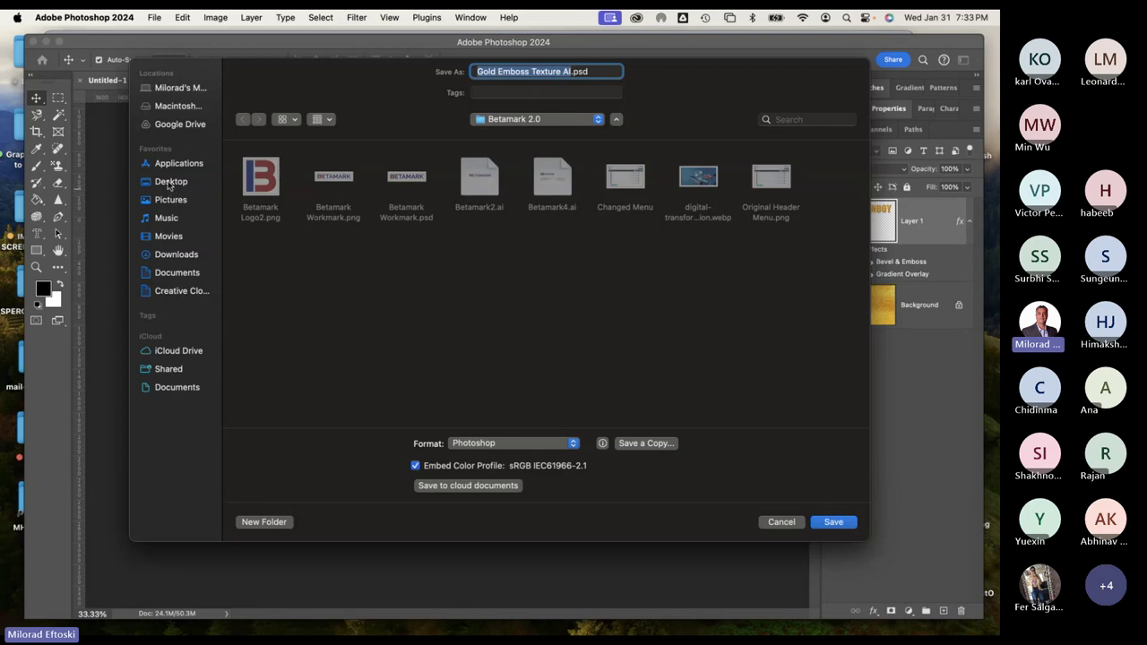
{"action": "left_click", "coordinate": [159, 181]}
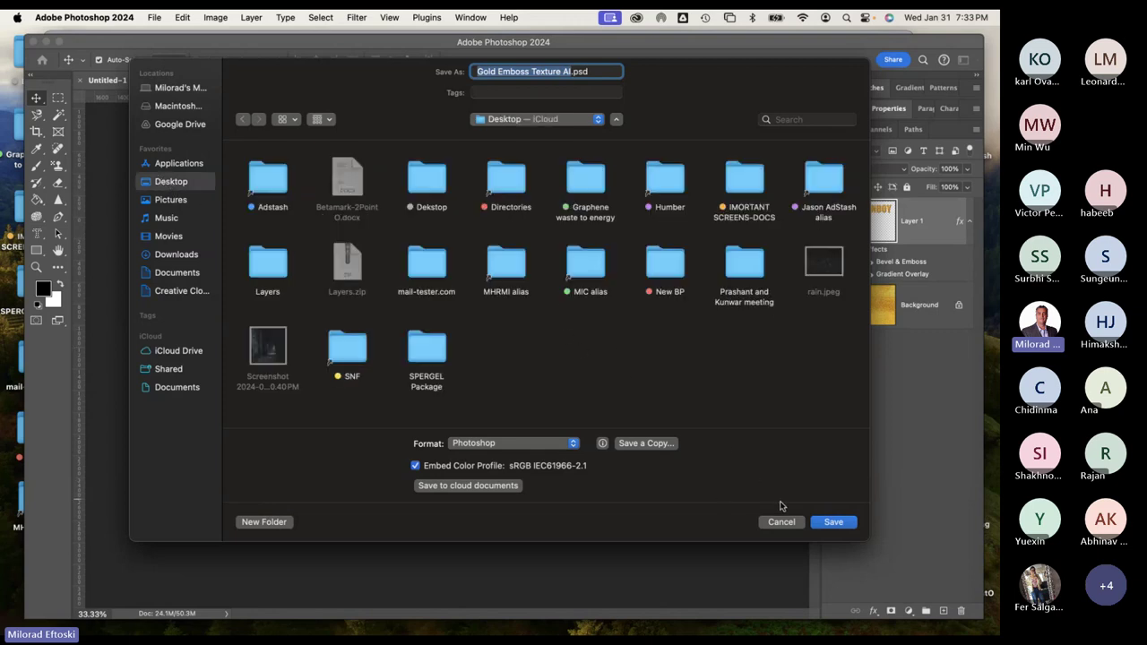
{"action": "left_click", "coordinate": [822, 526]}
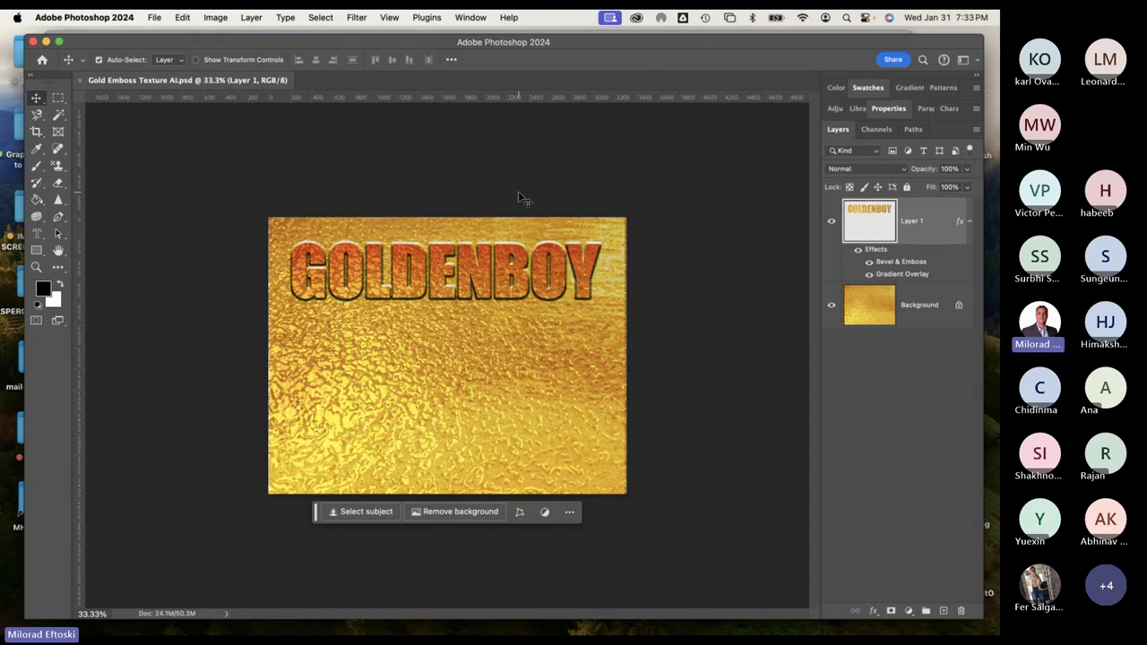
{"action": "left_click", "coordinate": [154, 17]}
Open _1_ds-glows.psd, drag the GOLDENBOY layer into it, and scale it down with Free Transform.
{"action": "mouse_move", "coordinate": [205, 83]}
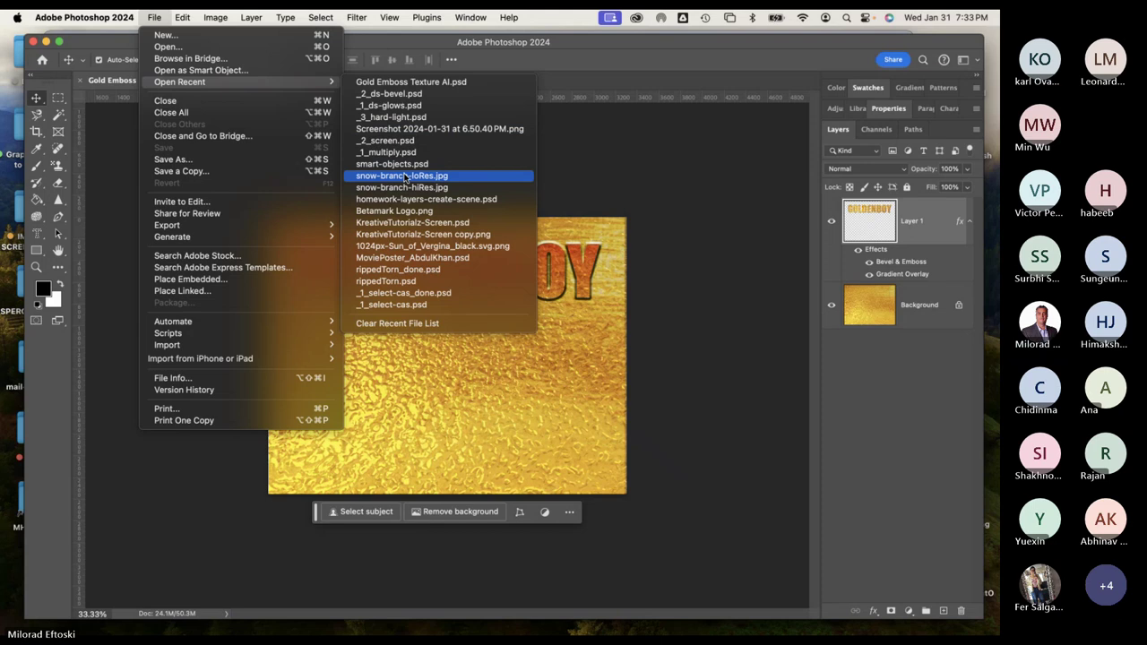
{"action": "left_click", "coordinate": [397, 104]}
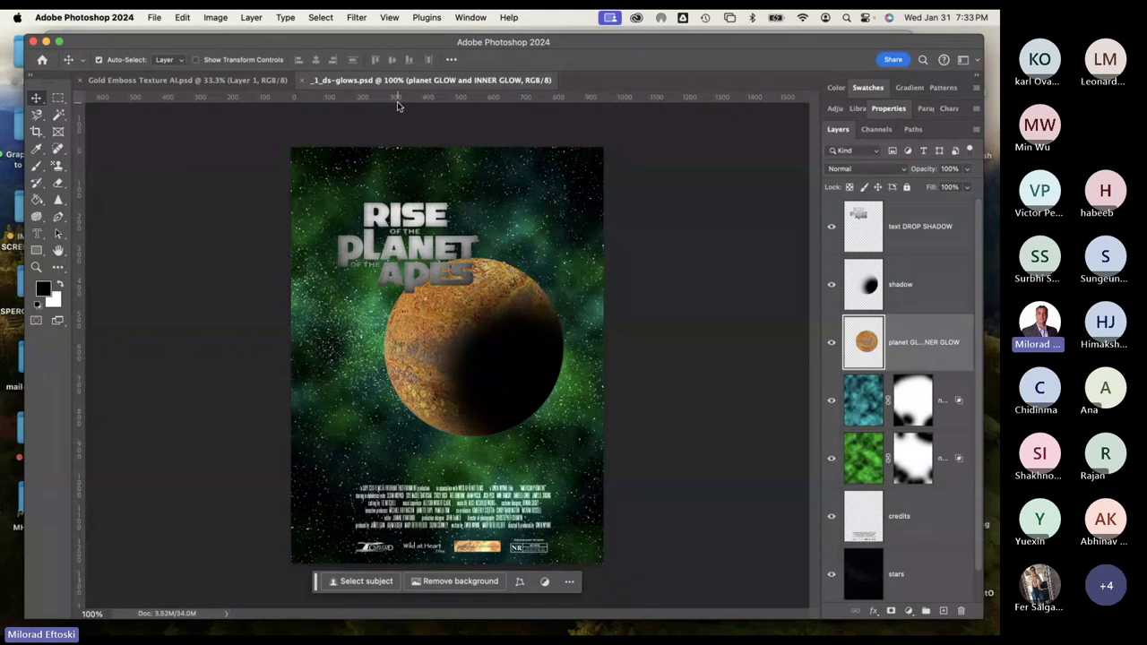
{"action": "left_click", "coordinate": [260, 80]}
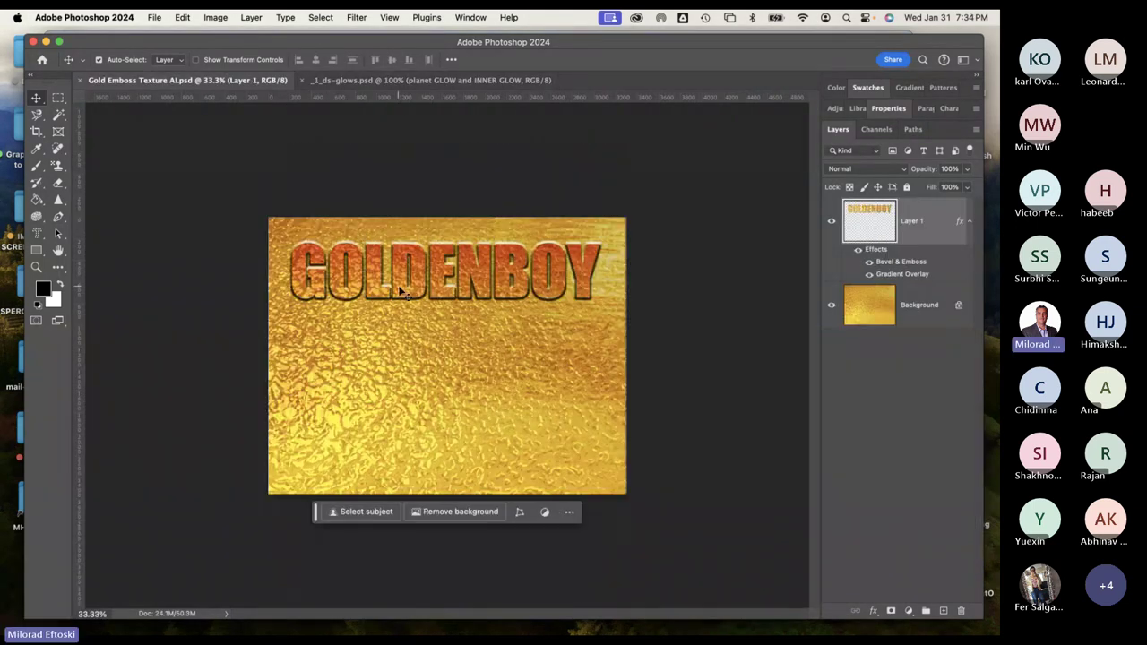
{"action": "left_click_drag", "start_coordinate": [402, 280], "coordinate": [432, 320]}
{"action": "key", "text": "super+t"}
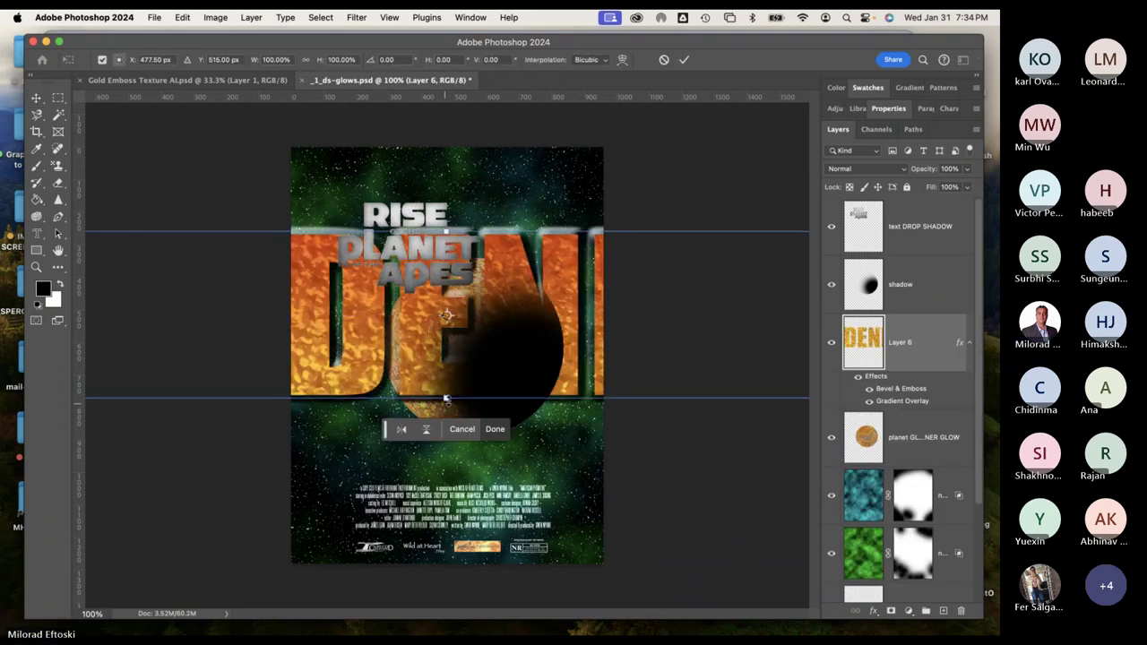
{"action": "left_click_drag", "start_coordinate": [445, 397], "coordinate": [500, 478]}
{"action": "key", "text": "super+z"}
{"action": "key", "text": "Return"}
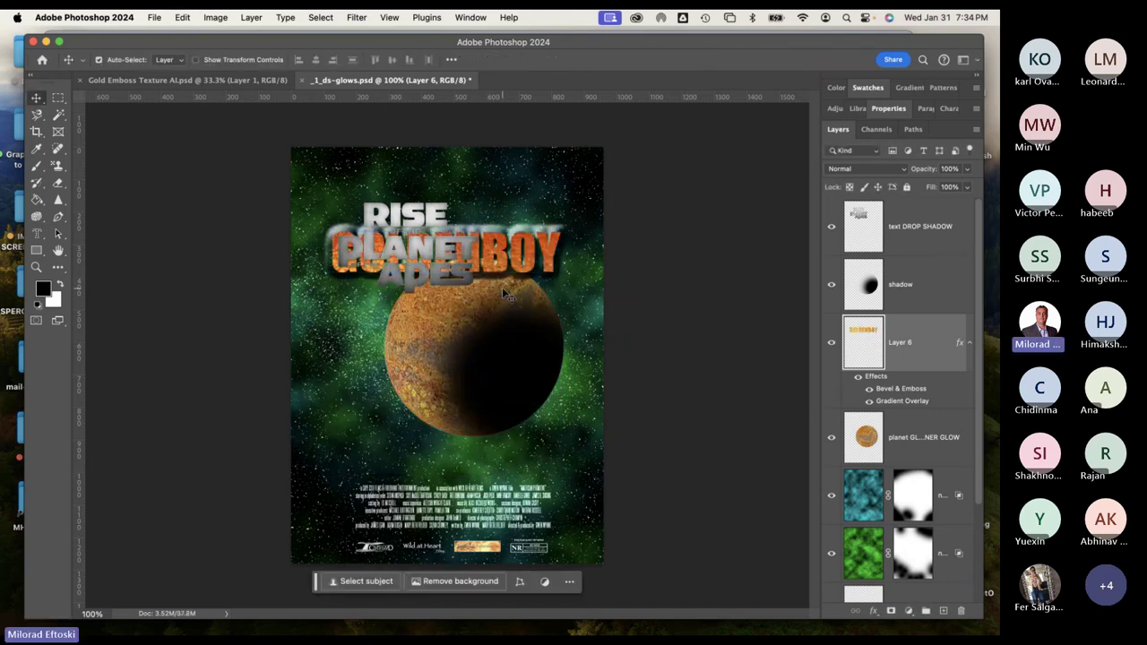
Move GOLDENBOY below the planet, narrow it to fit the poster, then delete it.
{"action": "left_click_drag", "start_coordinate": [518, 276], "coordinate": [519, 464]}
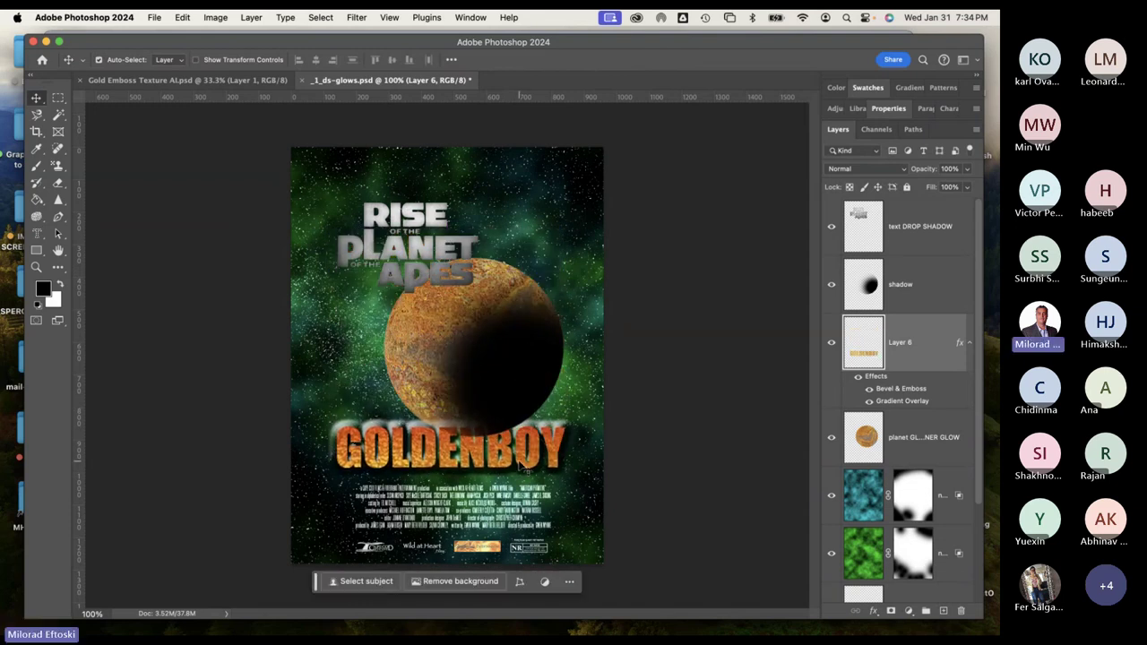
{"action": "key", "text": "ctrl+t"}
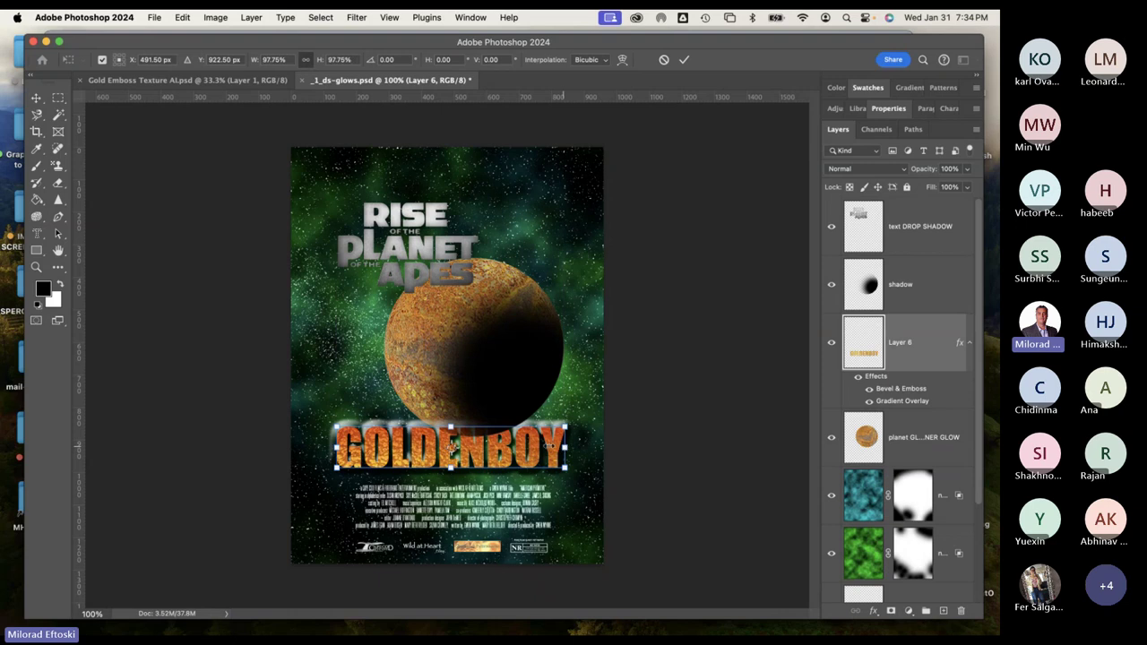
{"action": "left_click_drag", "start_coordinate": [566, 447], "coordinate": [665, 466]}
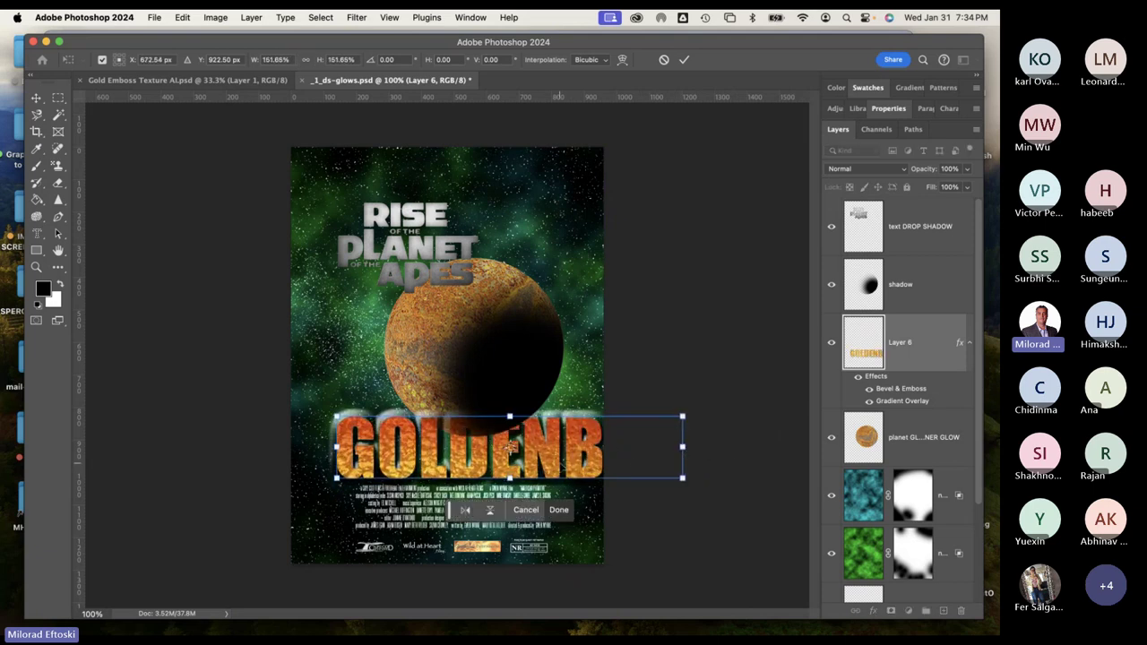
{"action": "left_click_drag", "start_coordinate": [555, 471], "coordinate": [502, 455]}
{"action": "left_click_drag", "start_coordinate": [630, 437], "coordinate": [580, 439]}
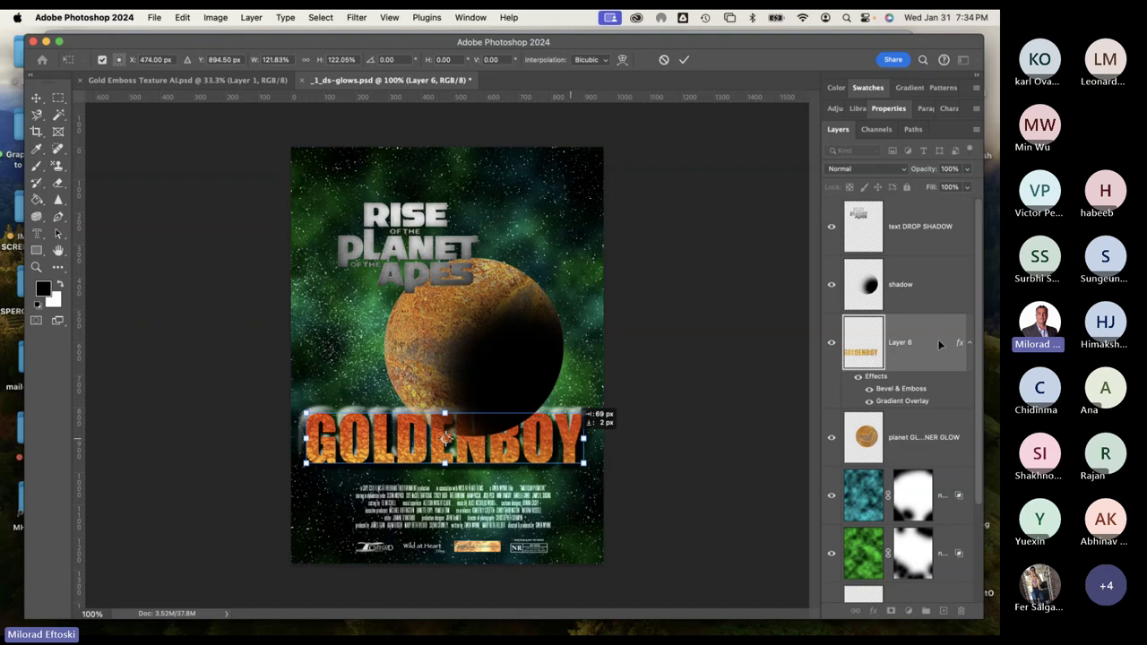
{"action": "key", "text": "Return"}
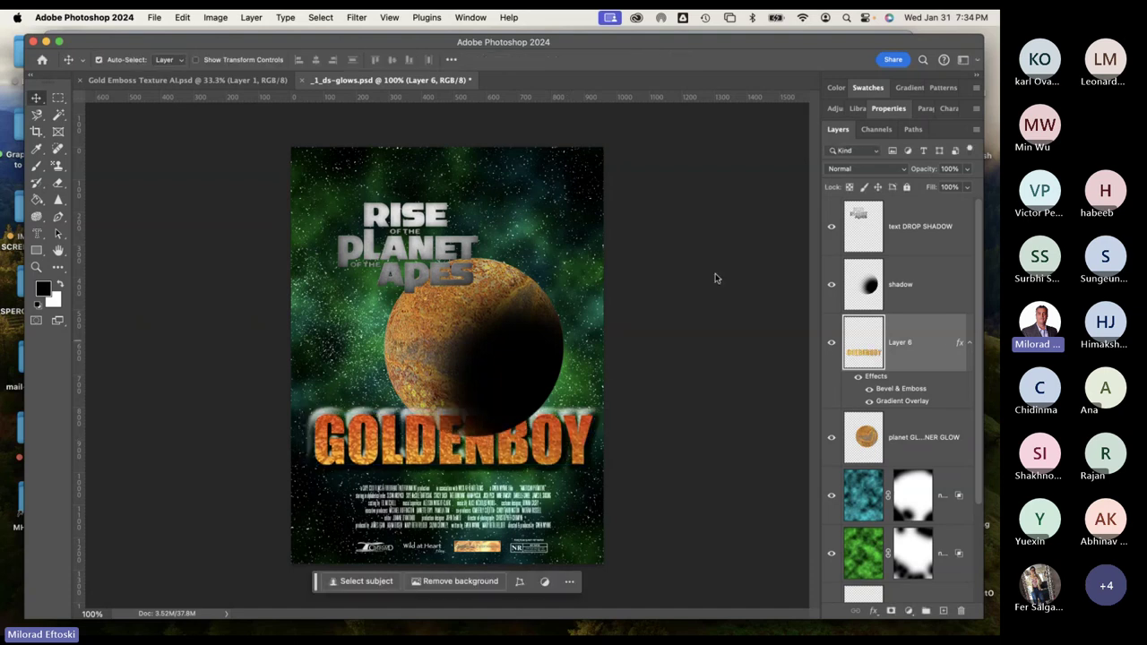
{"action": "mouse_move", "coordinate": [421, 448]}
{"action": "left_mouse_down"}
{"action": "mouse_move", "coordinate": [414, 213]}
{"action": "mouse_move", "coordinate": [437, 345]}
{"action": "mouse_move", "coordinate": [407, 460]}
{"action": "left_mouse_up"}
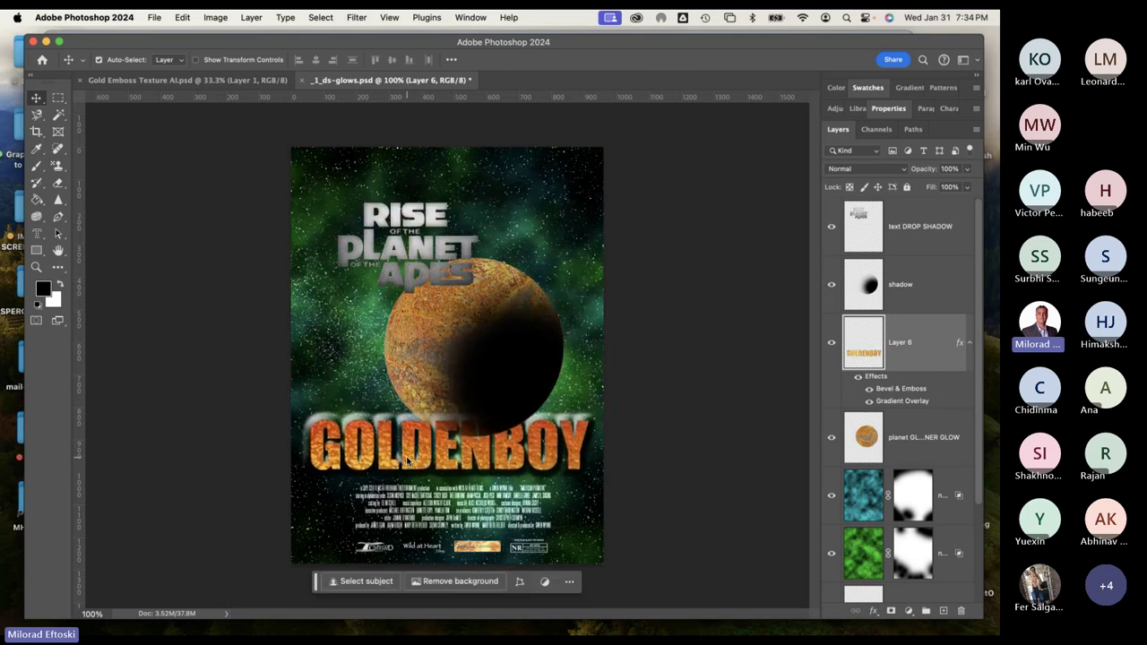
{"action": "key", "text": "Delete"}
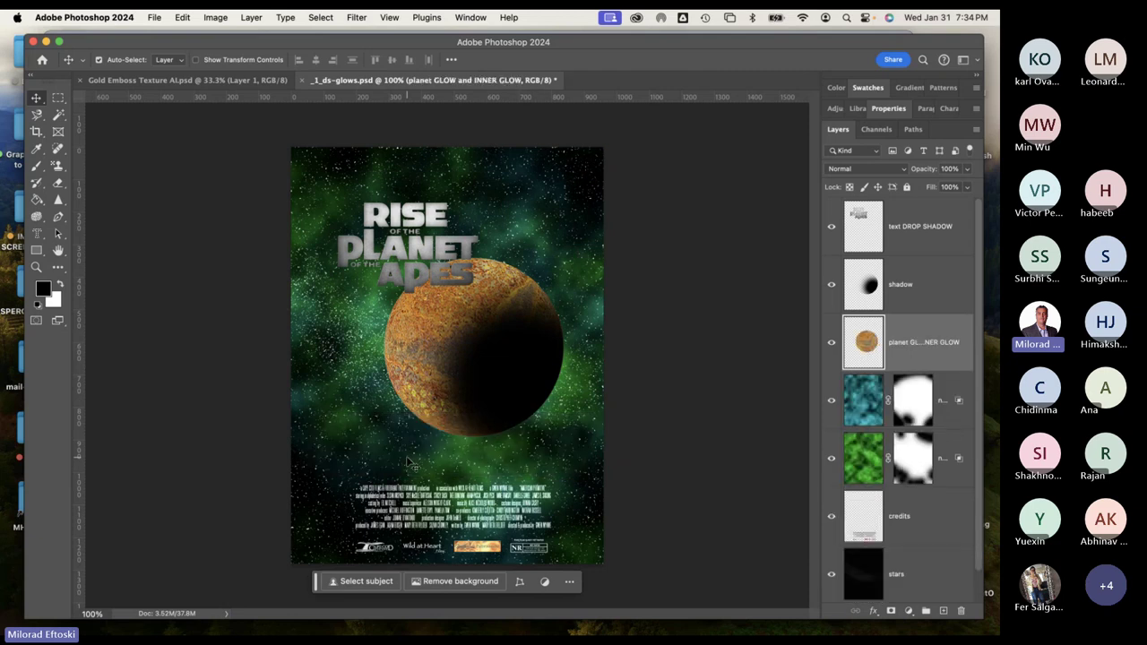
Drag GOLDENBOY into the poster once more, then undo the oversized layer.
{"action": "left_click", "coordinate": [227, 87]}
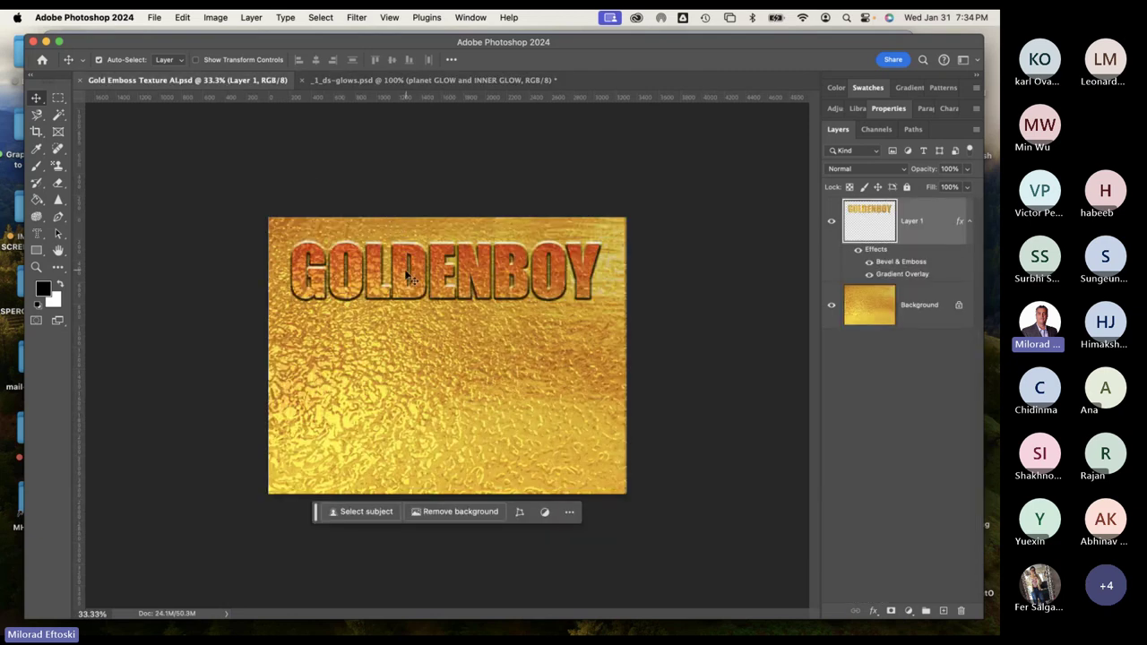
{"action": "left_click_drag", "start_coordinate": [411, 278], "coordinate": [428, 337]}
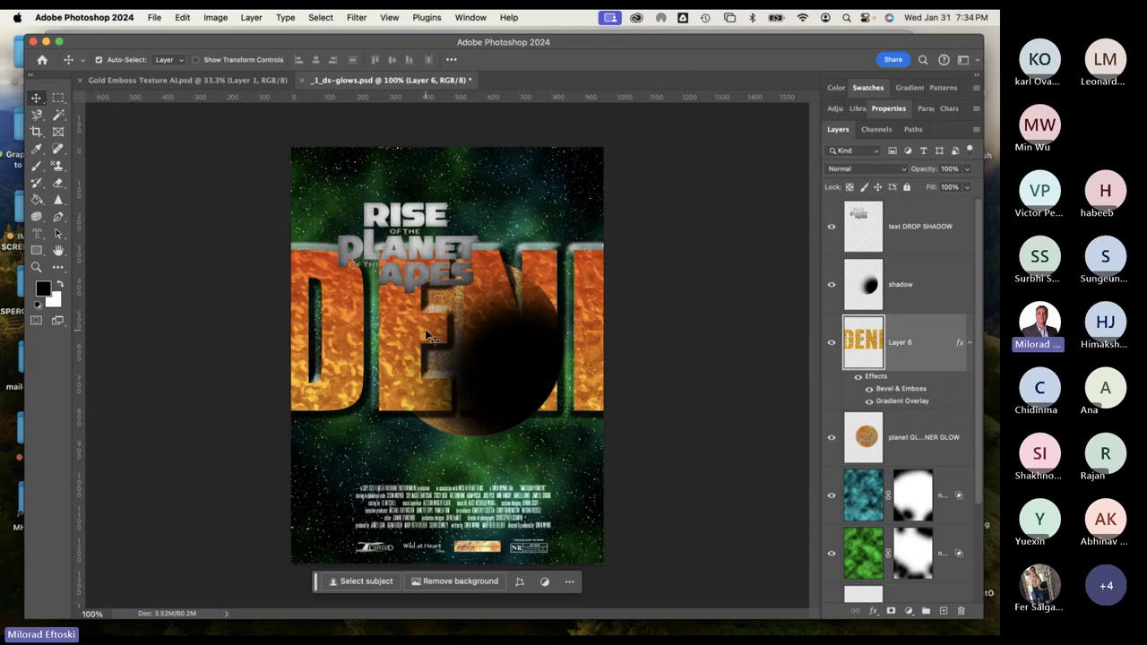
{"action": "key", "text": "super+z"}
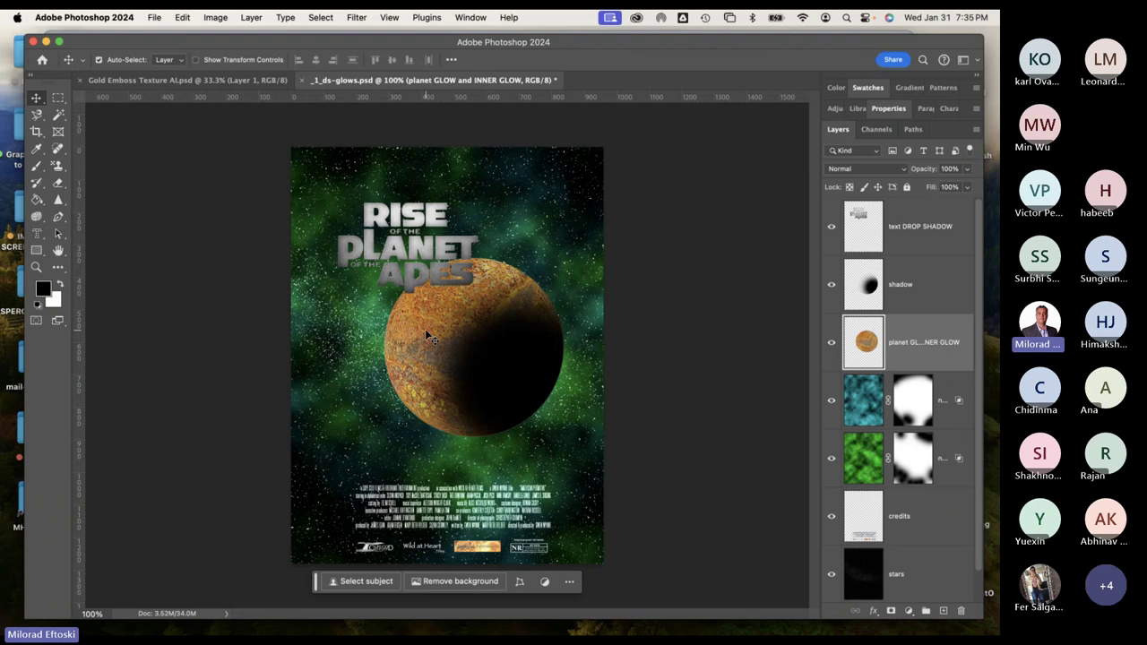
Close Gold Emboss Texture AI.psd and _1_ds-glows.psd, discarding the poster's changes.
{"action": "left_click", "coordinate": [252, 82]}
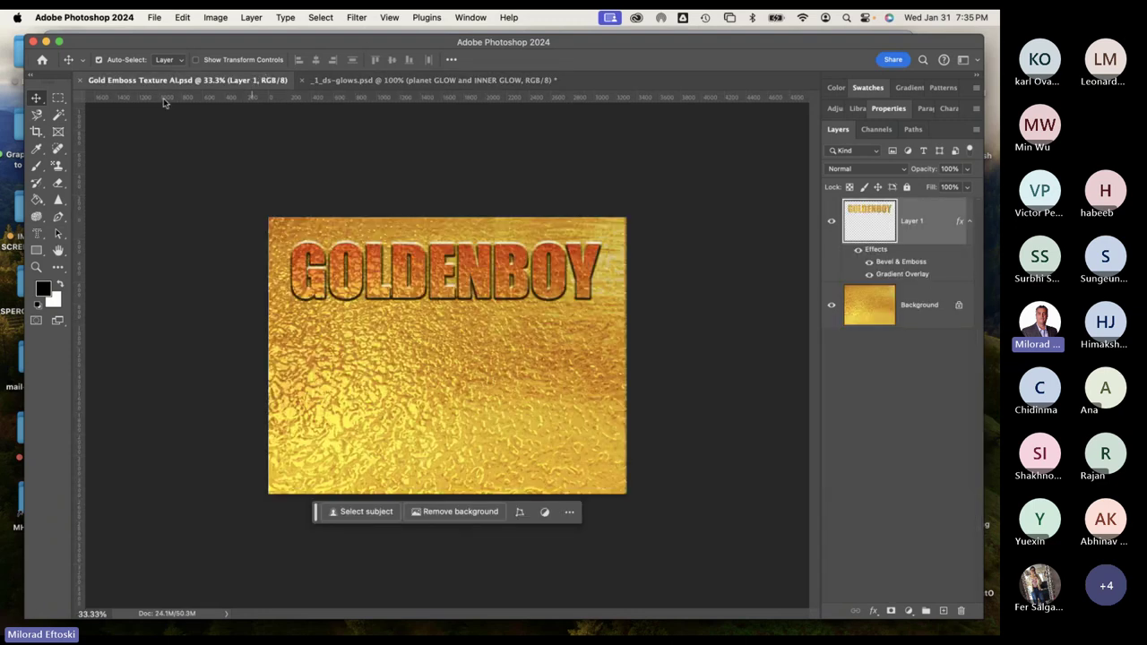
{"action": "left_click", "coordinate": [80, 81]}
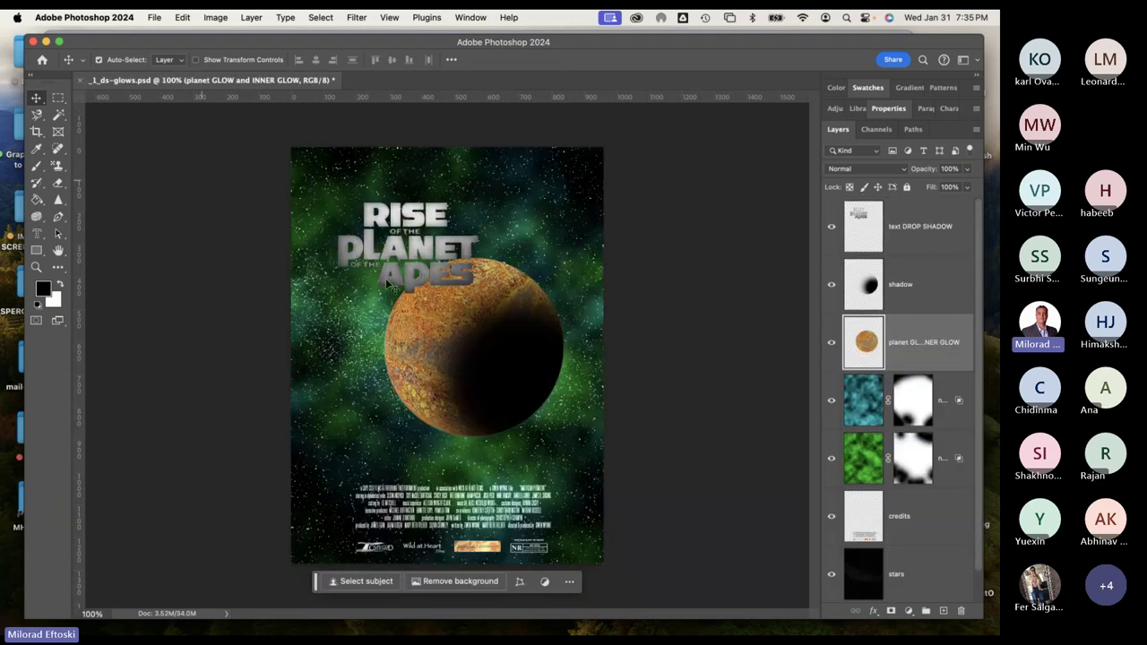
{"action": "left_click", "coordinate": [80, 80]}
{"action": "left_click", "coordinate": [465, 279]}
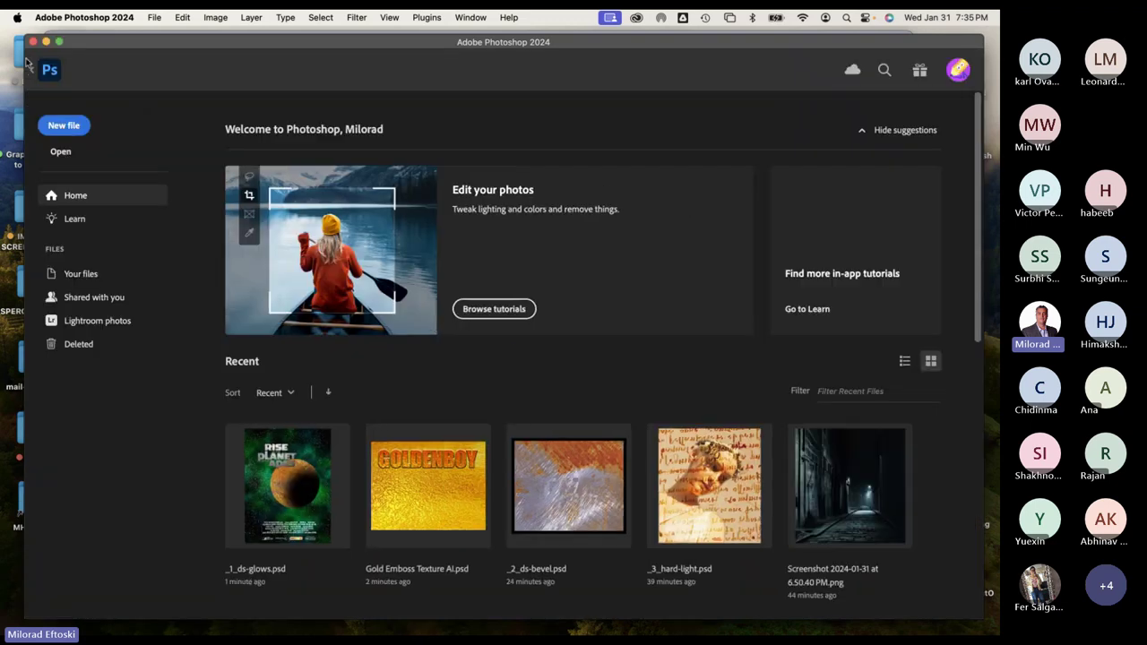
Minimize Photoshop, Teams and Chrome to bring the Finder window forward.
{"action": "left_click", "coordinate": [46, 43]}
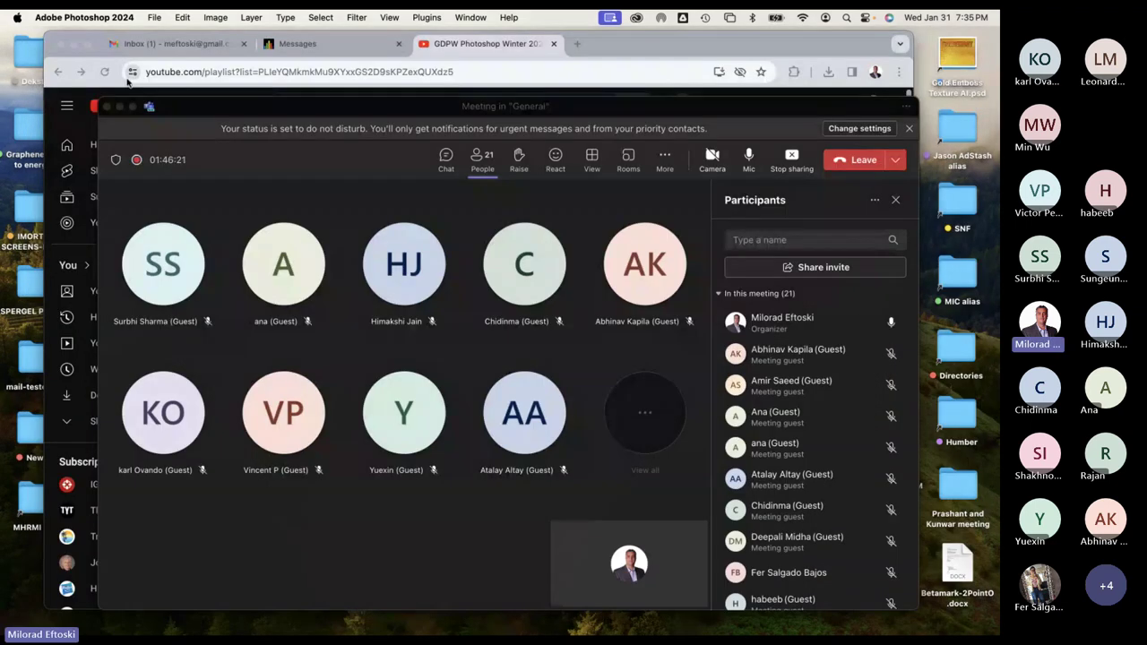
{"action": "left_click", "coordinate": [119, 107]}
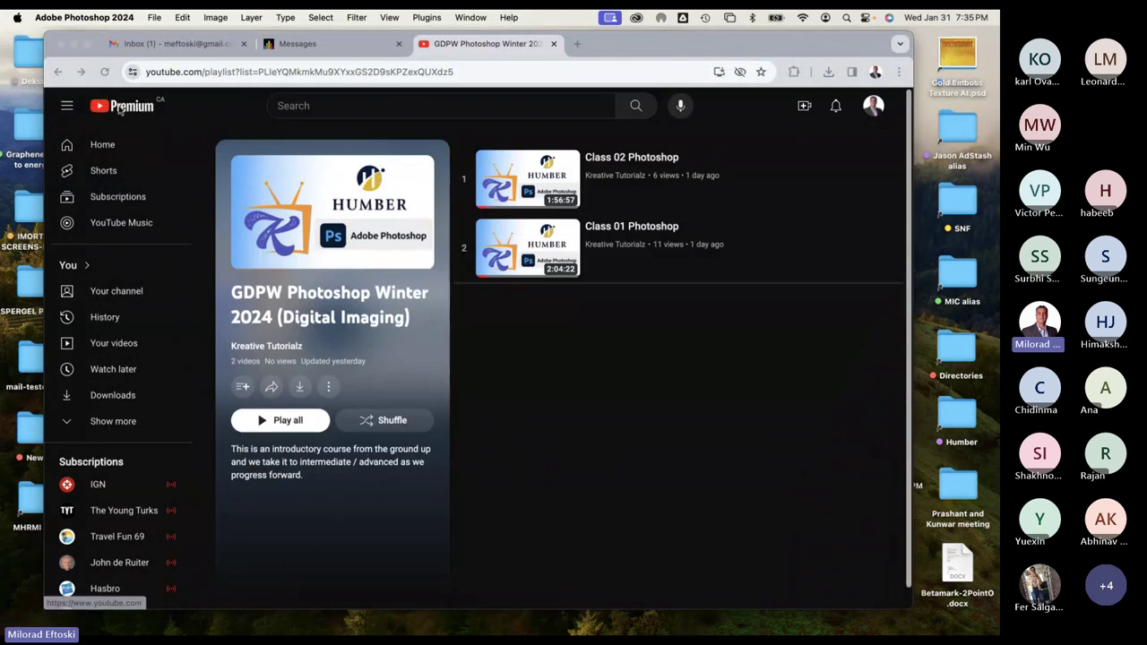
{"action": "left_click", "coordinate": [74, 44]}
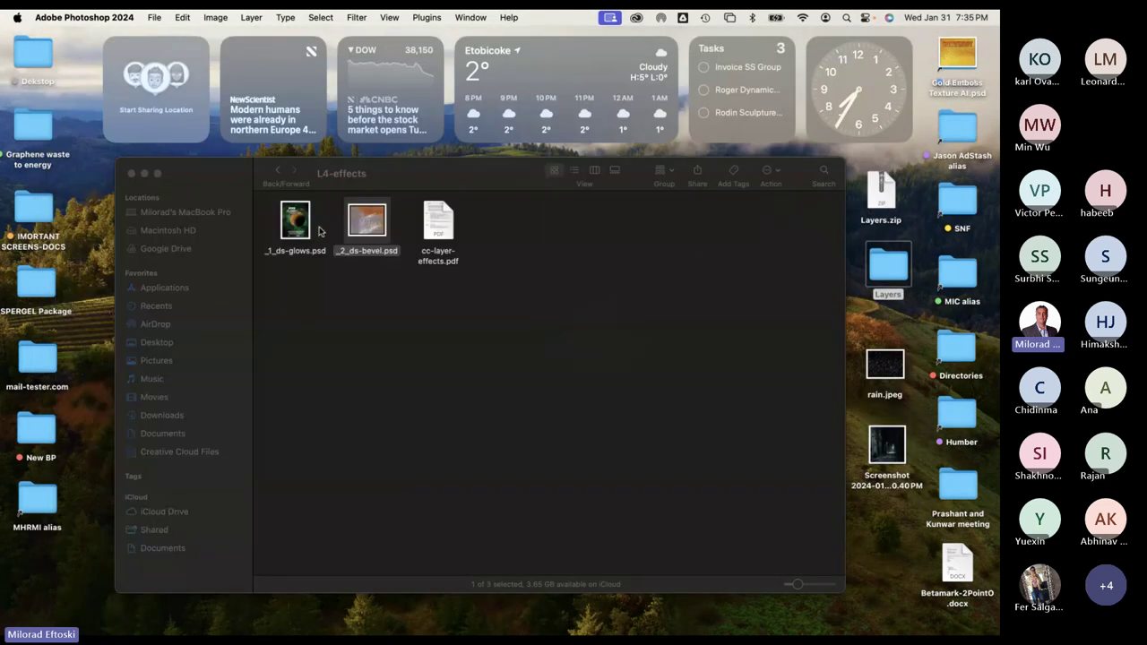
{"action": "left_click", "coordinate": [463, 325]}
Quick Look _1_multiply.psd in the L3-blend-modes folder, then return to Layers.
{"action": "left_click", "coordinate": [276, 173]}
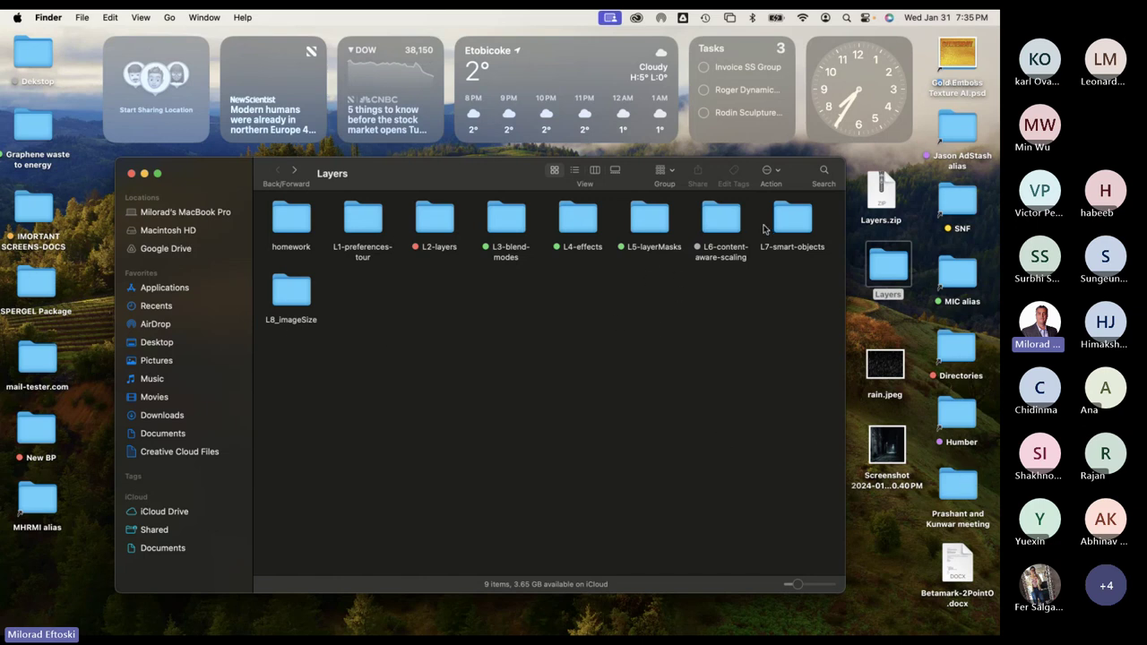
{"action": "double_click", "coordinate": [511, 234]}
{"action": "left_click", "coordinate": [300, 219]}
{"action": "key", "text": "space"}
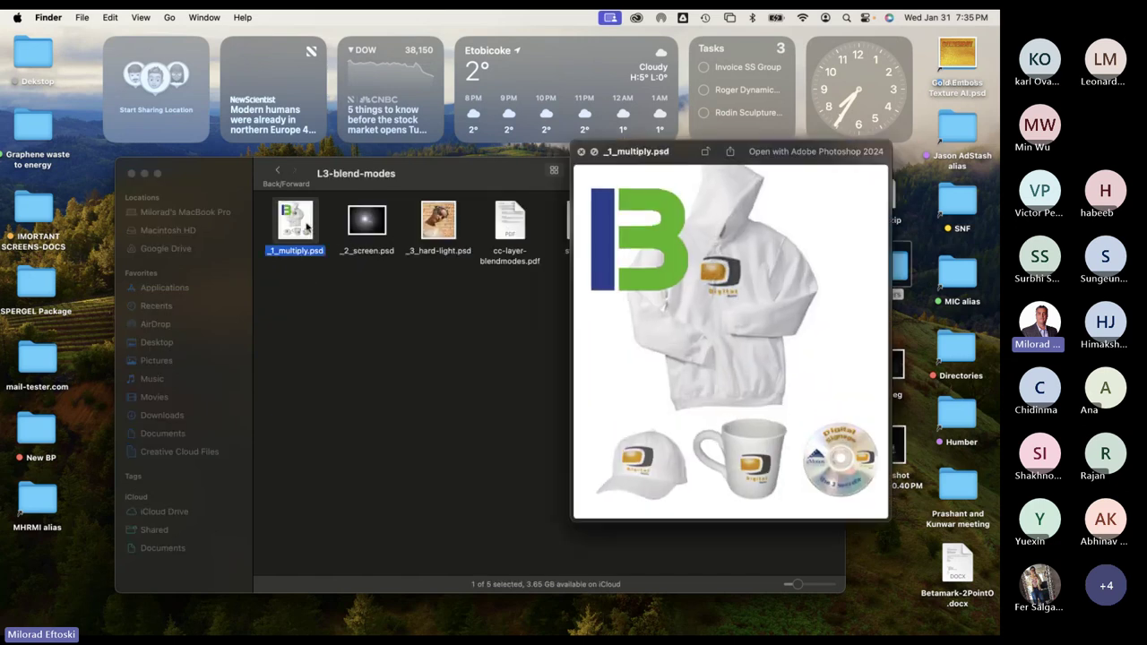
{"action": "key", "text": "space"}
{"action": "left_click", "coordinate": [277, 170]}
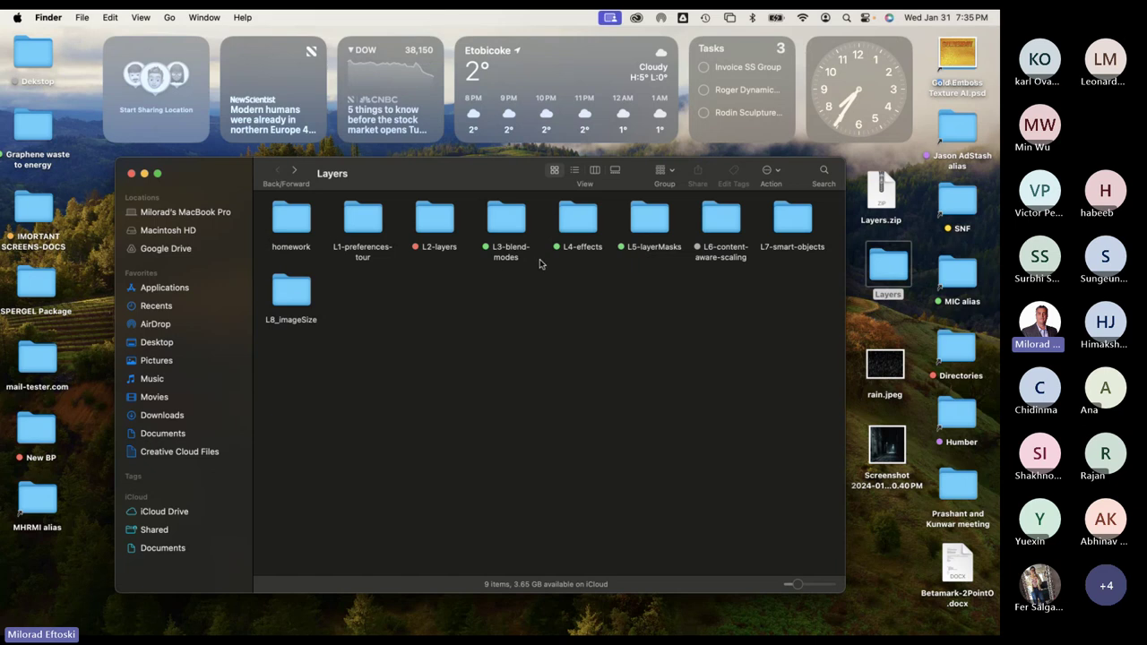
Quick Look _1_ds-glows.psd and _2_ds-bevel.psd in the L4-effects folder, then return to Layers.
{"action": "double_click", "coordinate": [570, 221]}
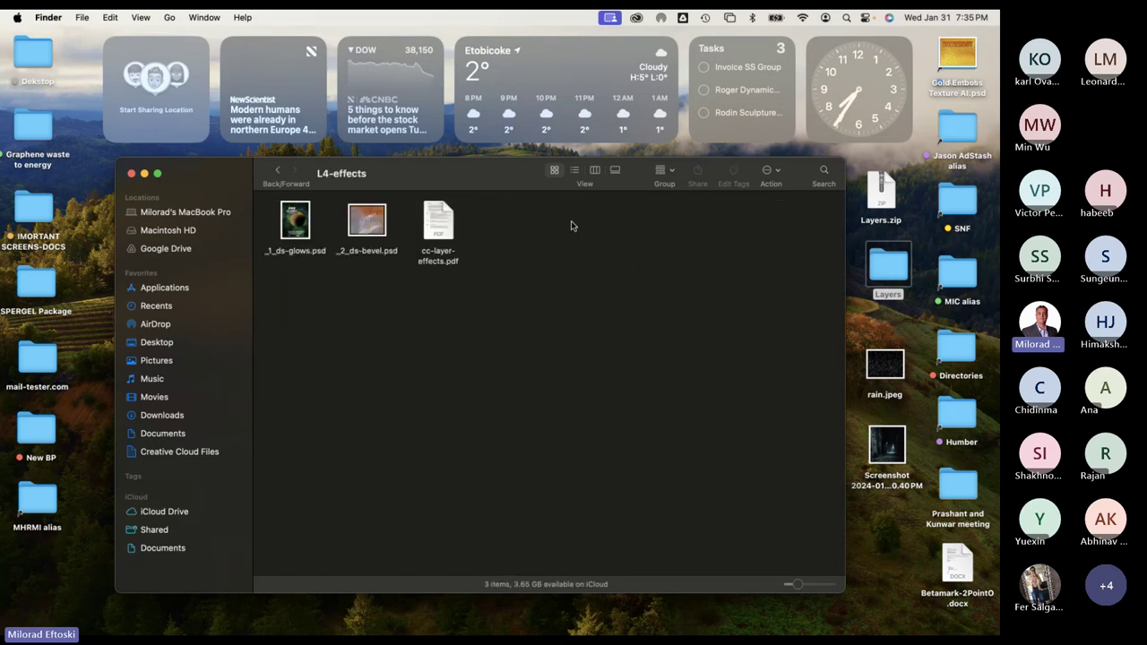
{"action": "key", "text": "space"}
{"action": "key", "text": "space"}
{"action": "left_click", "coordinate": [307, 231]}
{"action": "key", "text": "space"}
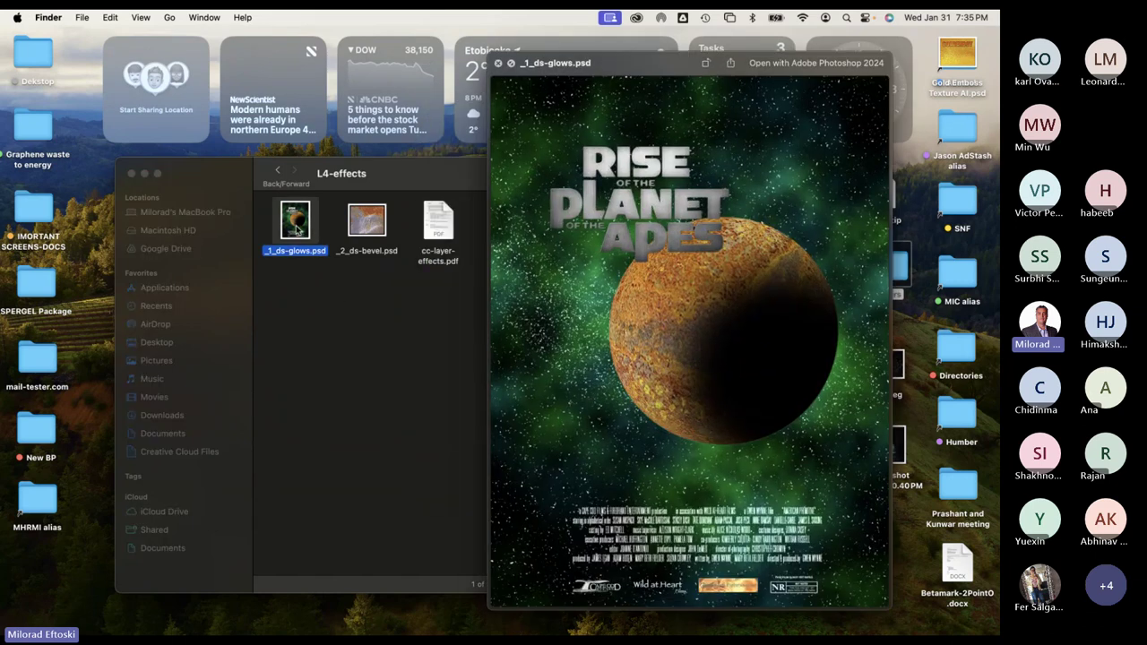
{"action": "key", "text": "space"}
{"action": "left_click", "coordinate": [370, 231]}
{"action": "key", "text": "space"}
{"action": "key", "text": "space"}
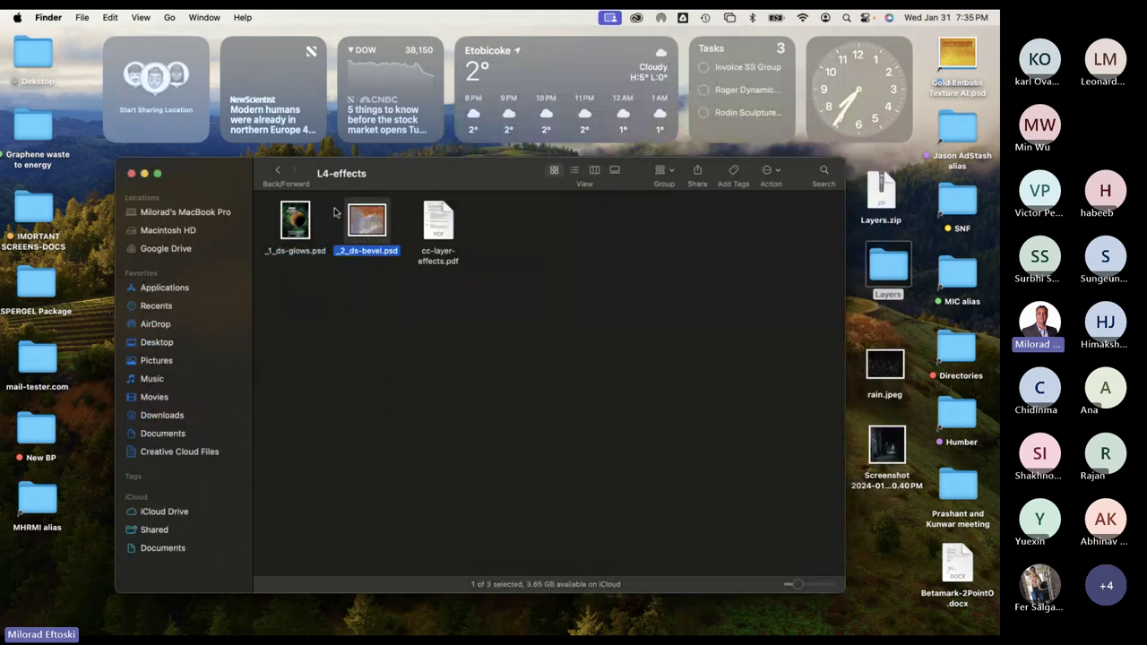
{"action": "left_click", "coordinate": [277, 170]}
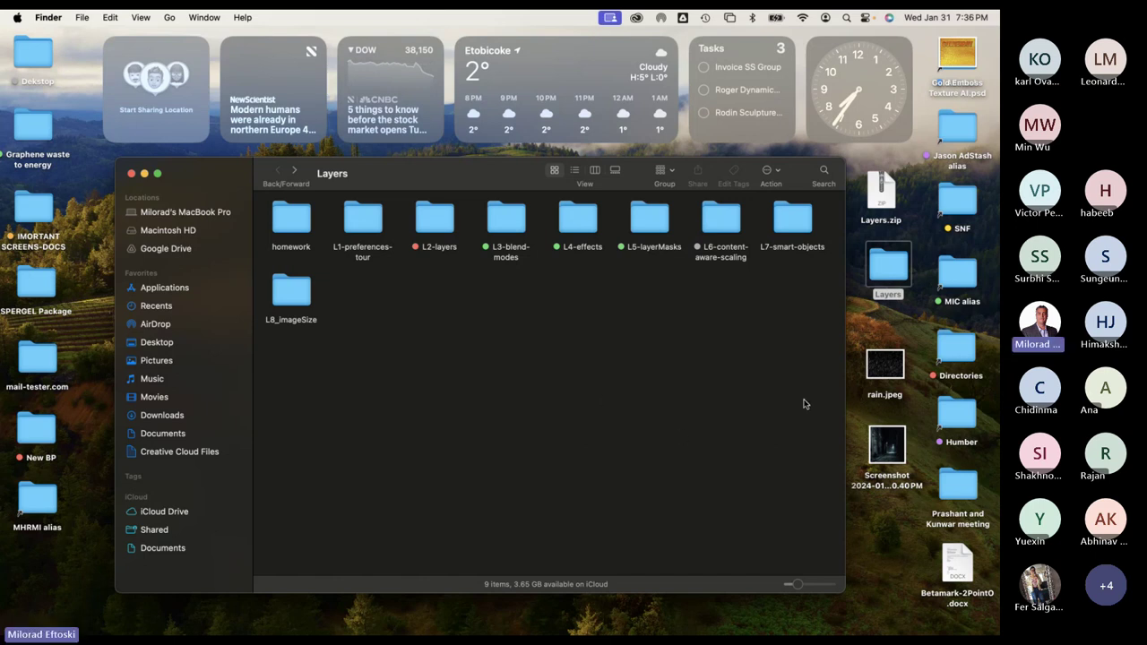
Narrow the Finder window slightly and open the L5-layerMasks folder.
{"action": "left_click_drag", "start_coordinate": [844, 405], "coordinate": [835, 404]}
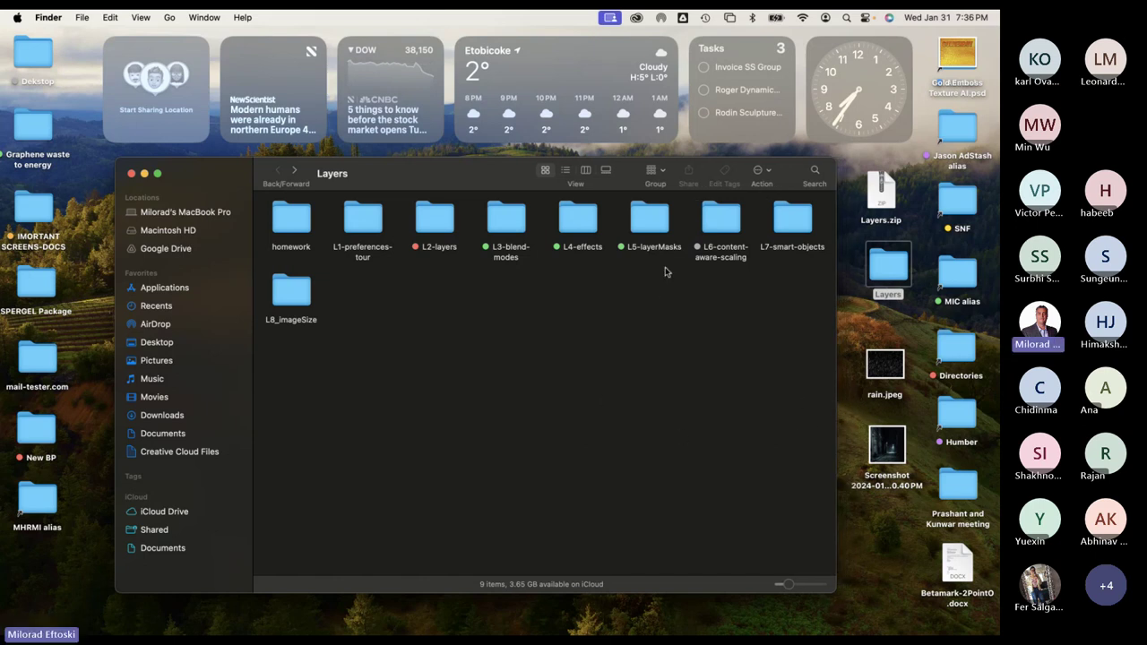
{"action": "double_click", "coordinate": [649, 220]}
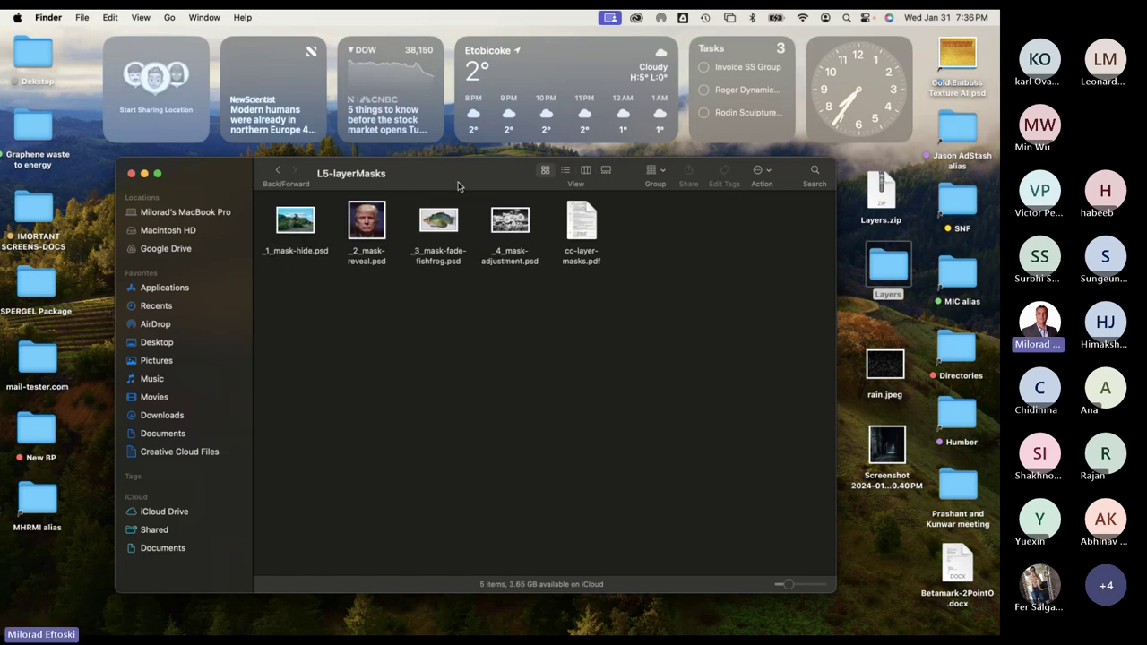
{"action": "mouse_move", "coordinate": [458, 183]}
{"action": "left_mouse_down"}
{"action": "mouse_move", "coordinate": [469, 184]}
{"action": "mouse_move", "coordinate": [449, 182]}
{"action": "left_mouse_up"}
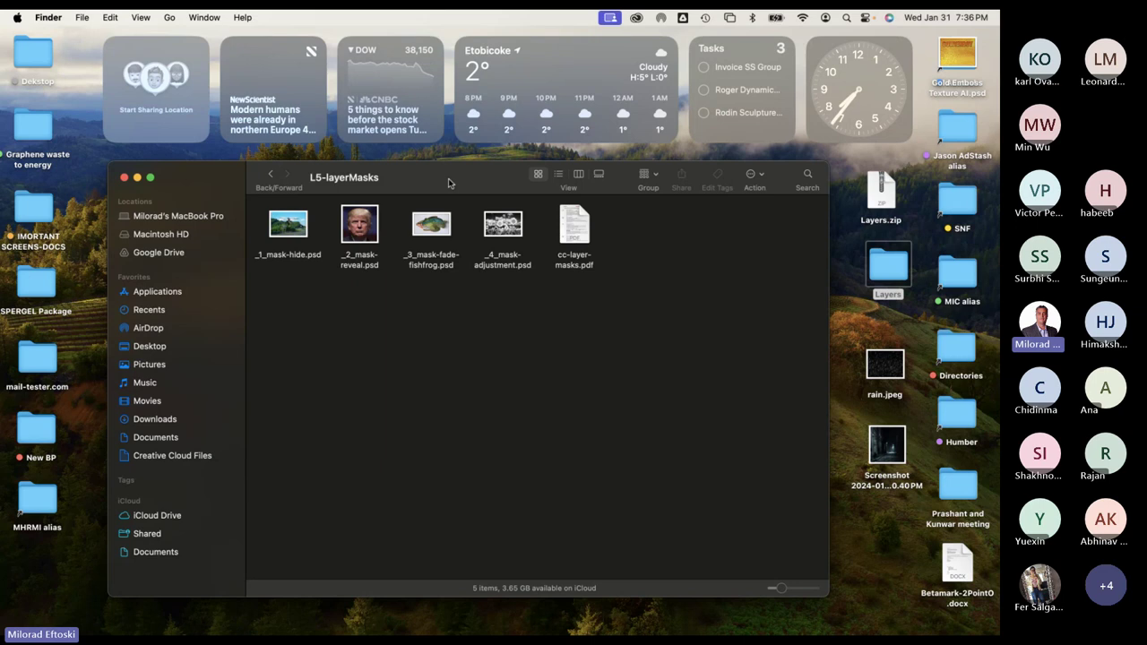
Back in the Layers folder, tag the L5-layerMasks folder orange.
{"action": "left_click", "coordinate": [270, 175]}
{"action": "right_click", "coordinate": [645, 224]}
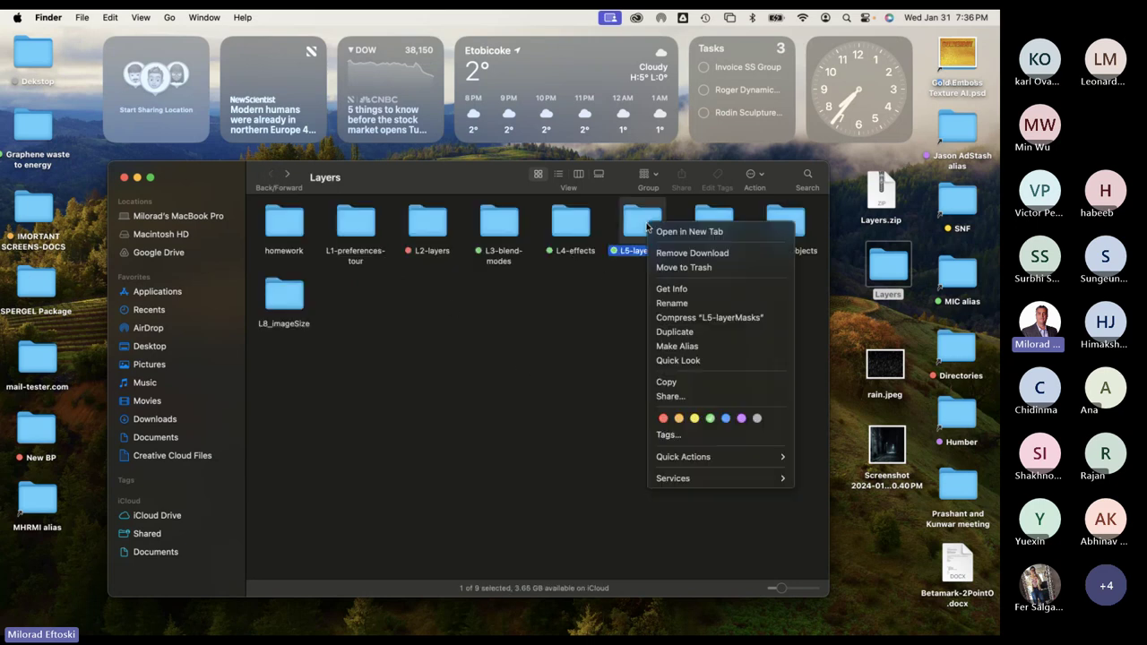
{"action": "left_click", "coordinate": [678, 418]}
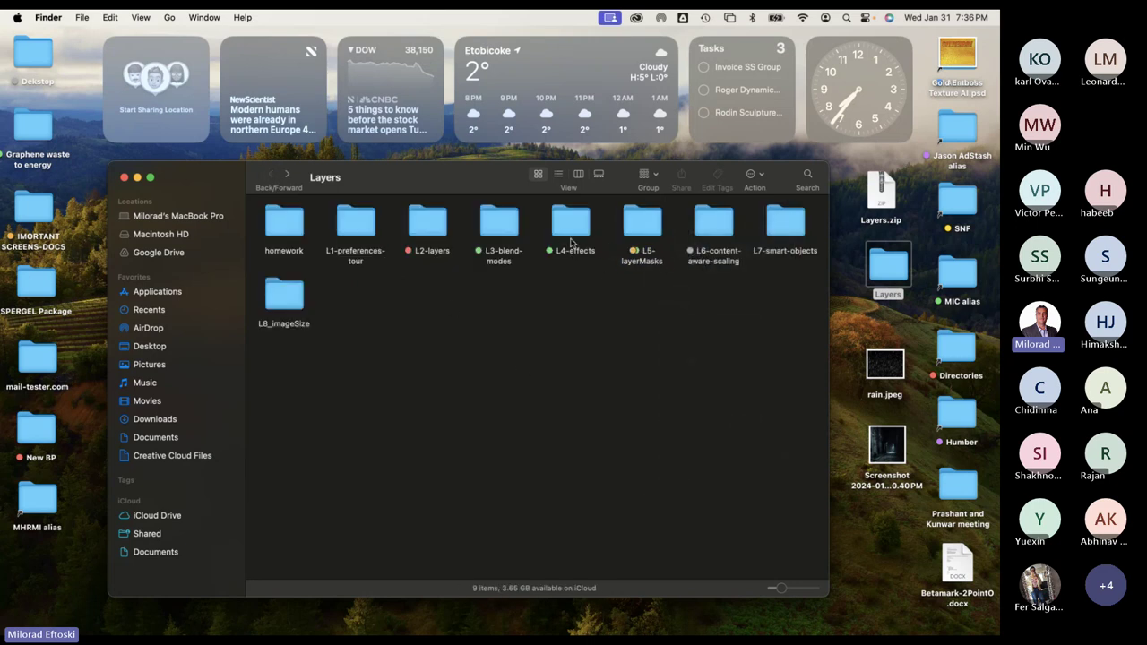
{"action": "right_click", "coordinate": [655, 226]}
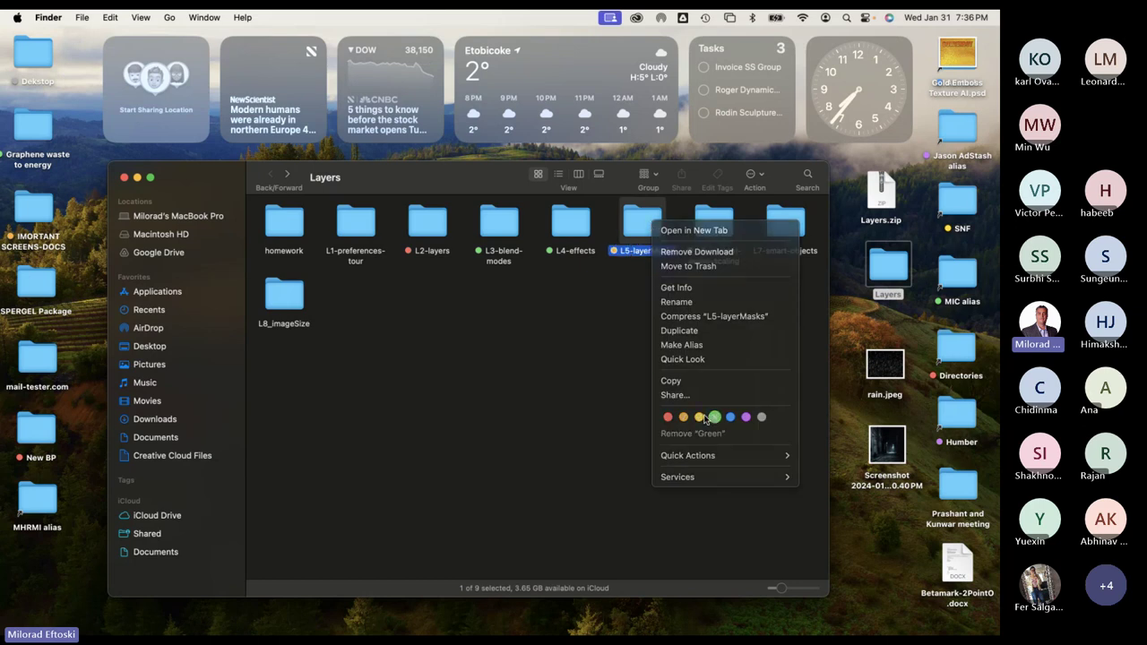
{"action": "left_click", "coordinate": [609, 278]}
Reopen the L5-layerMasks folder and select cc-layer-masks.pdf.
{"action": "left_click", "coordinate": [439, 233]}
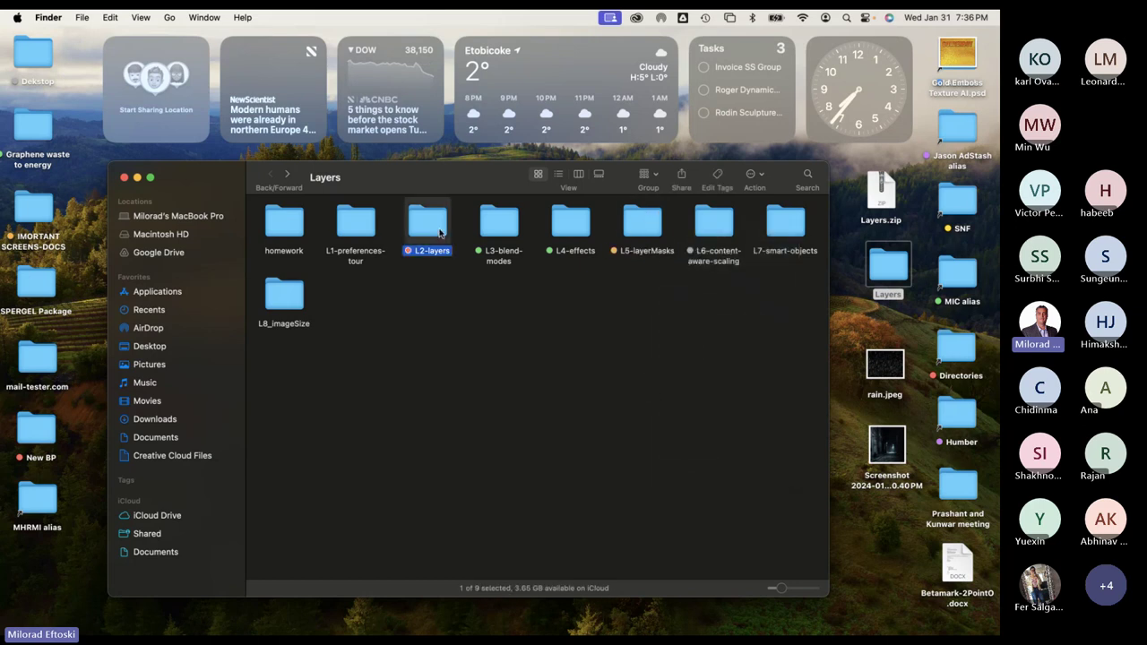
{"action": "left_click", "coordinate": [751, 353]}
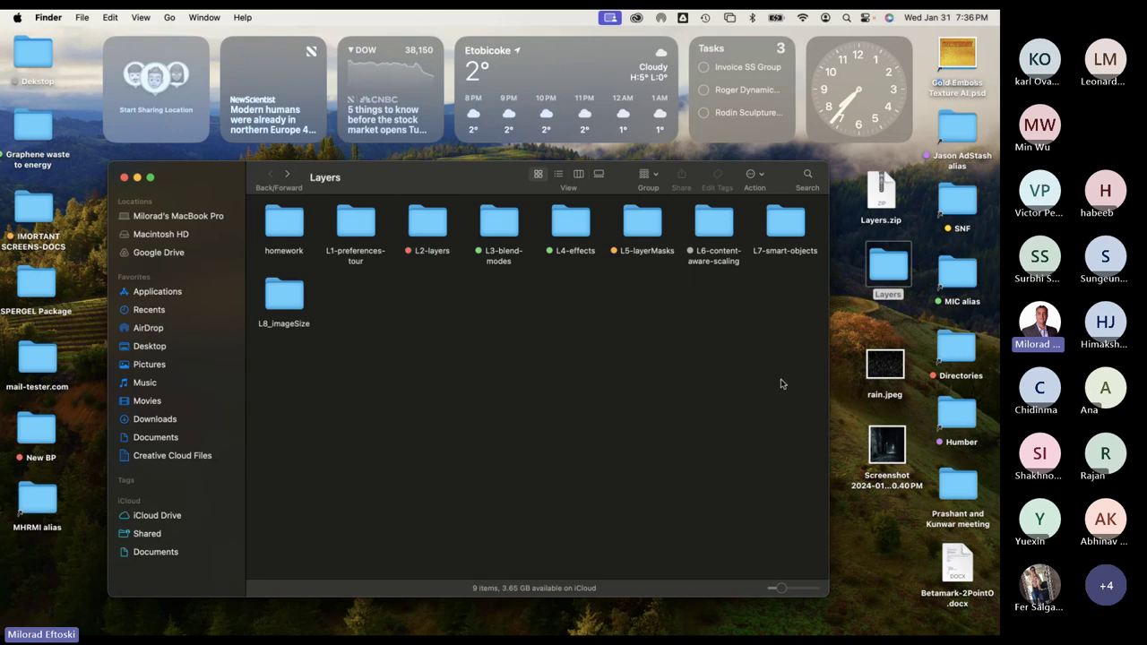
{"action": "left_click_drag", "start_coordinate": [787, 380], "coordinate": [326, 221]}
{"action": "left_click", "coordinate": [438, 332]}
{"action": "double_click", "coordinate": [635, 228]}
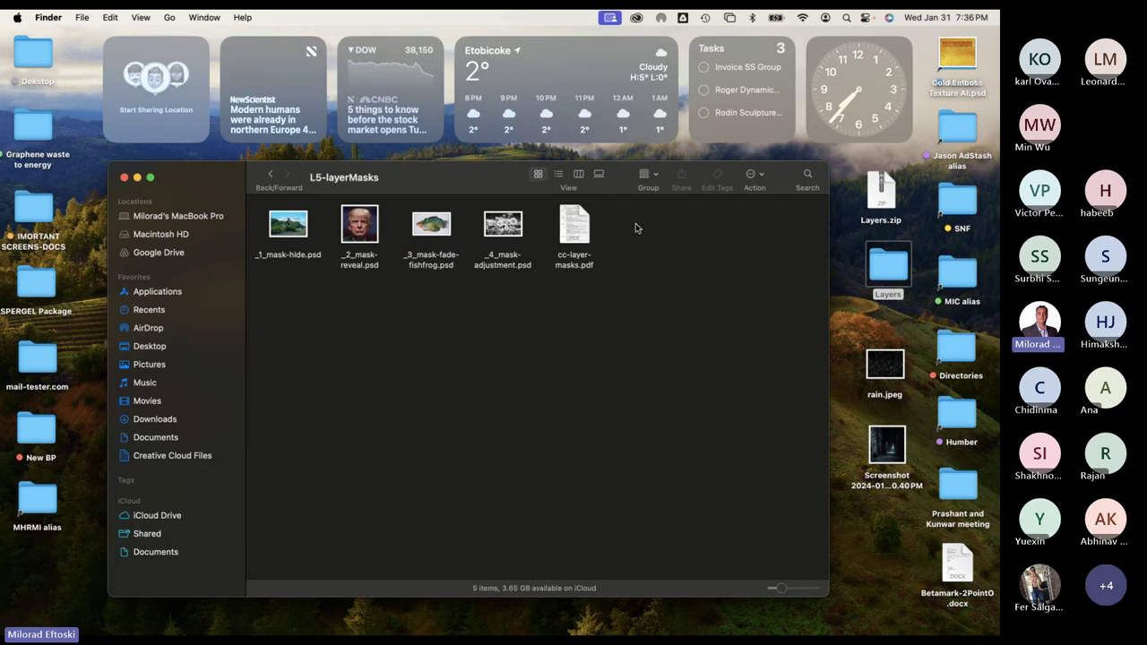
{"action": "left_click", "coordinate": [587, 230]}
Preview cc-layer-masks.pdf and highlight the opening mask-hide steps and brush settings step.
{"action": "key", "text": "space"}
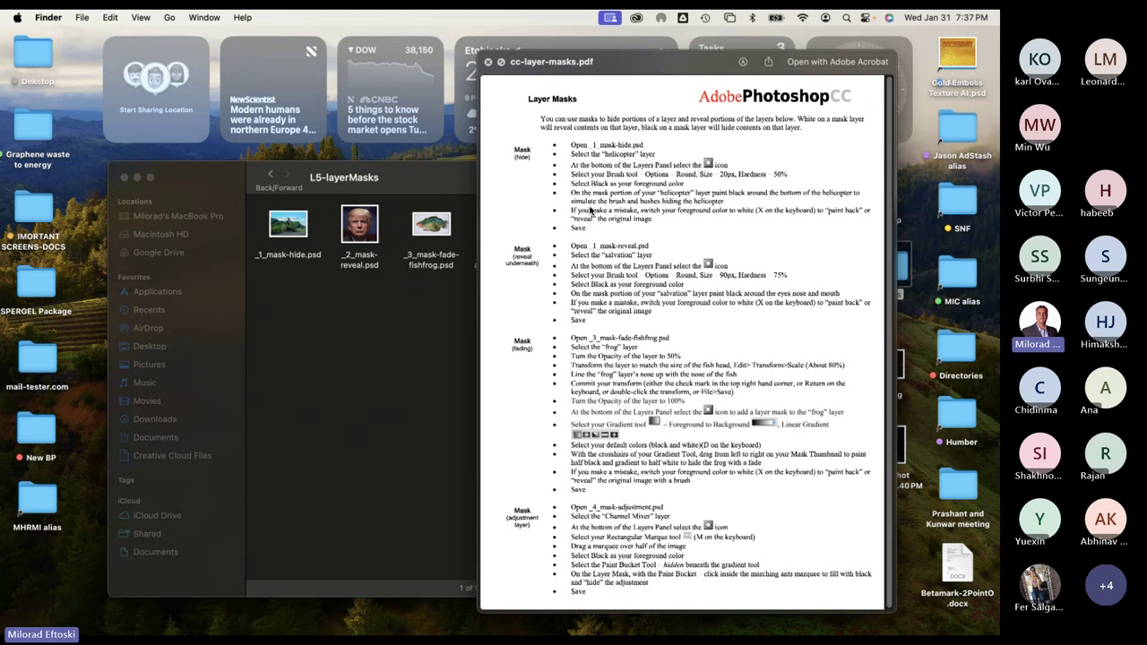
{"action": "left_click_drag", "start_coordinate": [571, 144], "coordinate": [688, 224]}
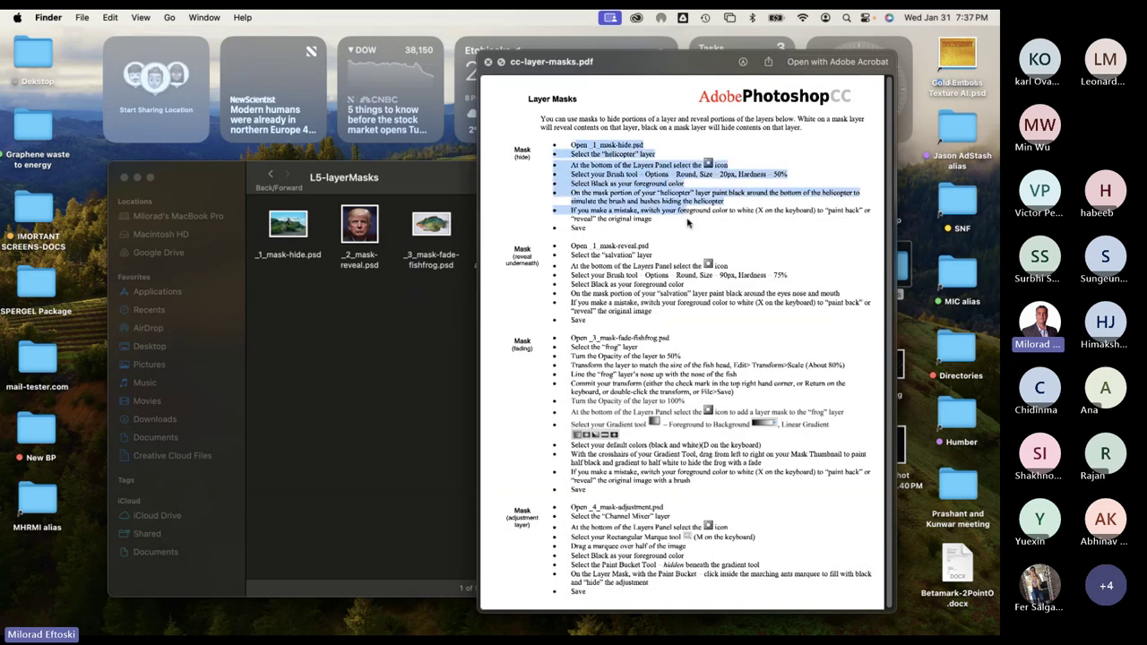
{"action": "left_click", "coordinate": [599, 215]}
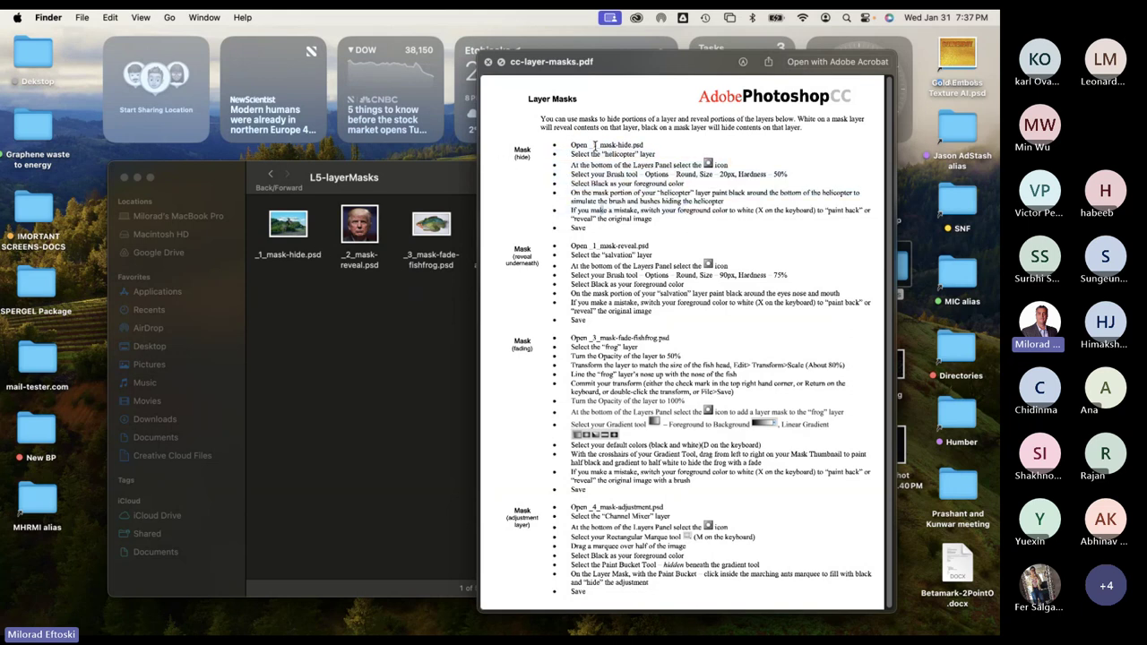
{"action": "mouse_move", "coordinate": [571, 144]}
{"action": "left_mouse_down"}
{"action": "mouse_move", "coordinate": [683, 179]}
{"action": "mouse_move", "coordinate": [684, 204]}
{"action": "left_mouse_up"}
{"action": "left_click", "coordinate": [670, 204]}
{"action": "triple_click", "coordinate": [722, 174]}
{"action": "left_click", "coordinate": [725, 175]}
Highlight the 20px size, 50% hardness and black-foreground details, then close the preview and select _1_mask-hide.psd.
{"action": "left_click_drag", "start_coordinate": [782, 175], "coordinate": [714, 174]}
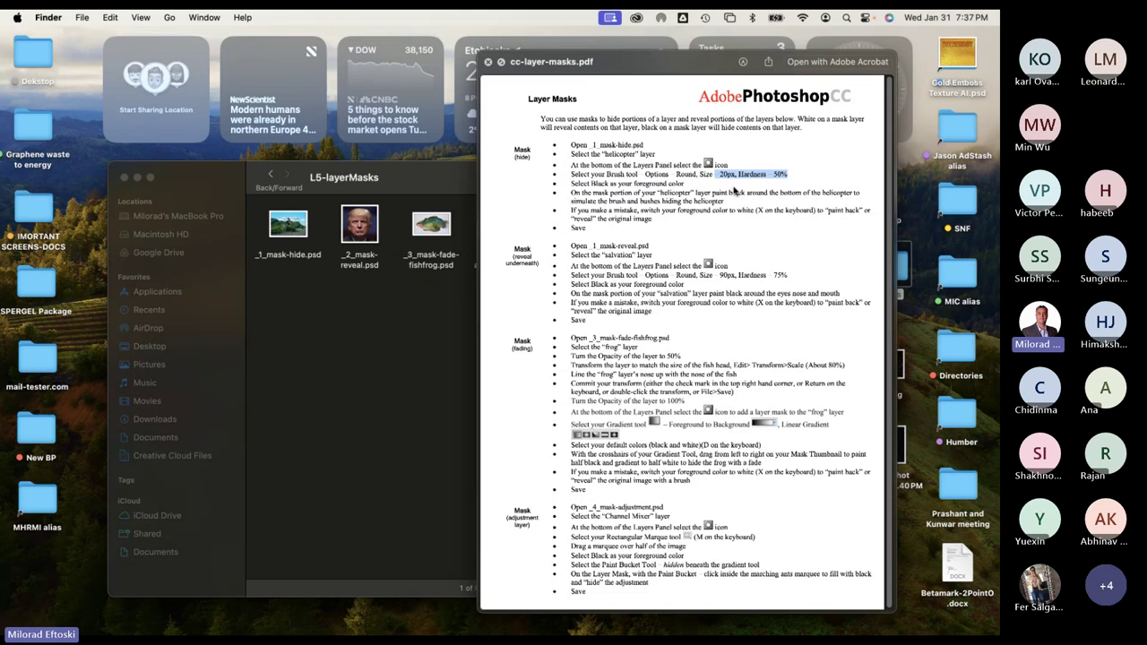
{"action": "triple_click", "coordinate": [600, 185]}
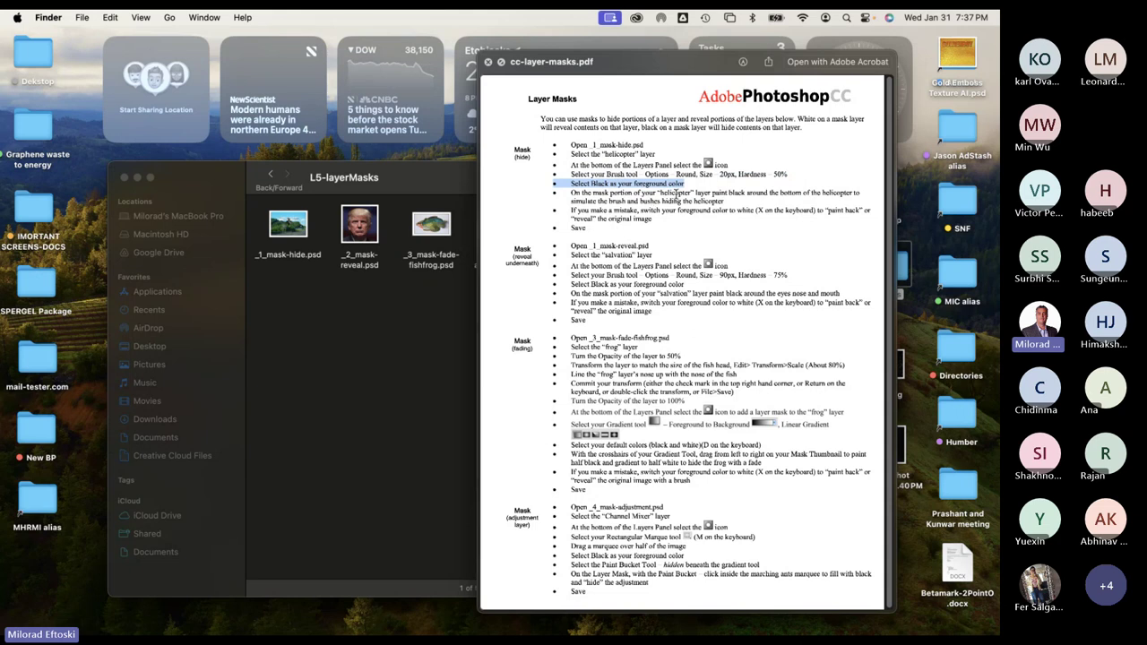
{"action": "double_click", "coordinate": [676, 192]}
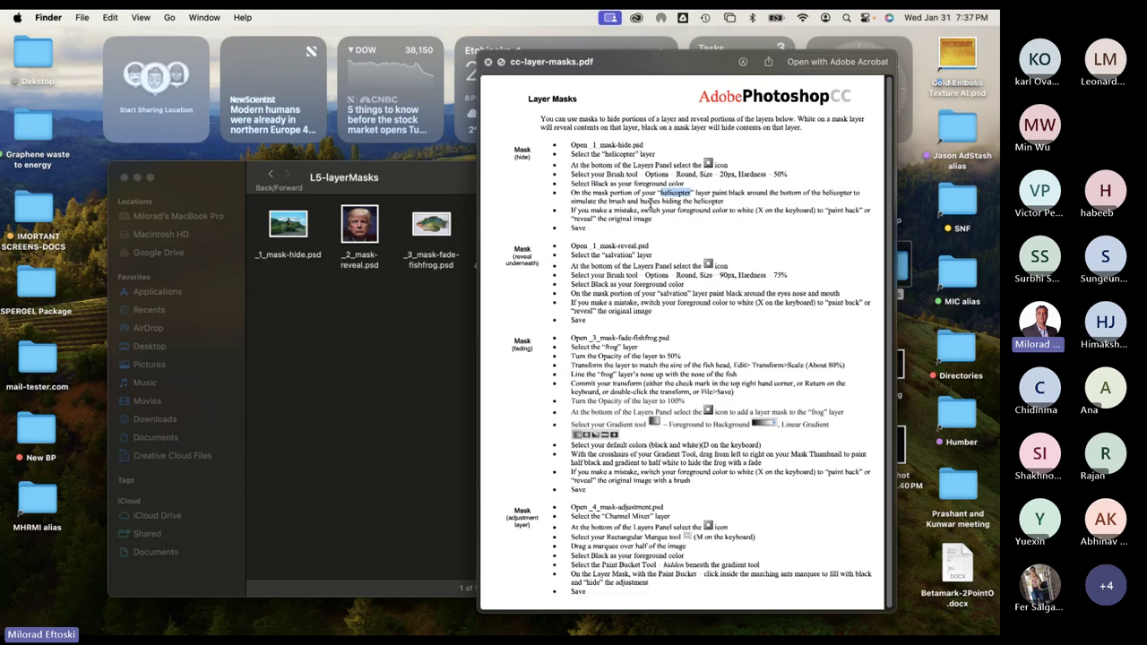
{"action": "left_click_drag", "start_coordinate": [570, 145], "coordinate": [638, 210]}
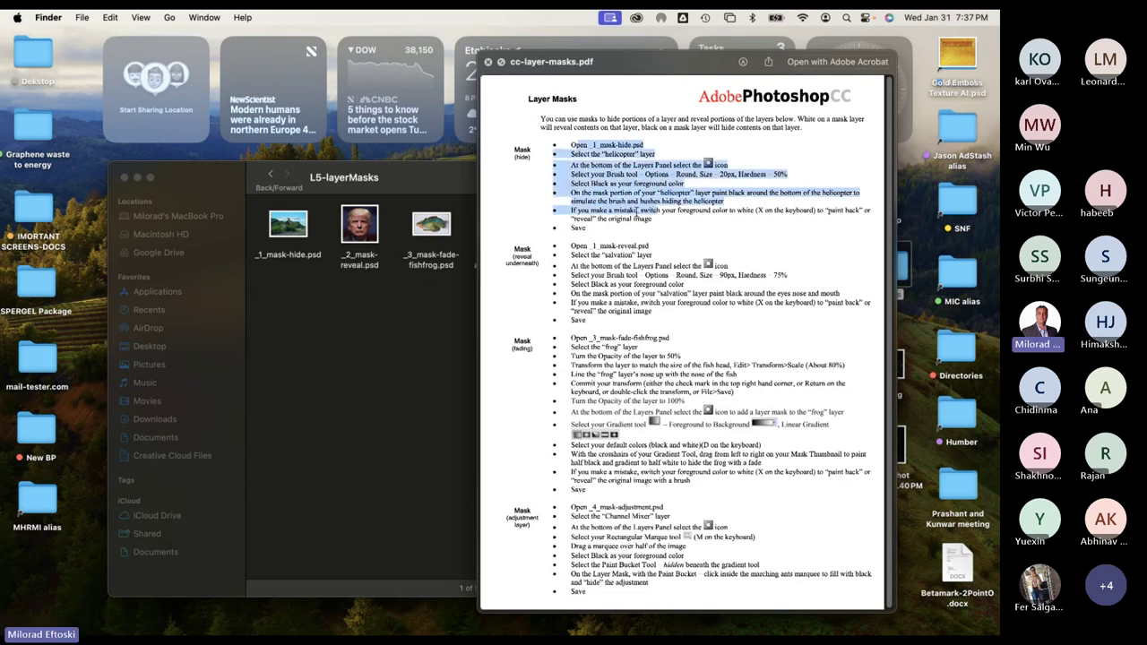
{"action": "left_click", "coordinate": [638, 211]}
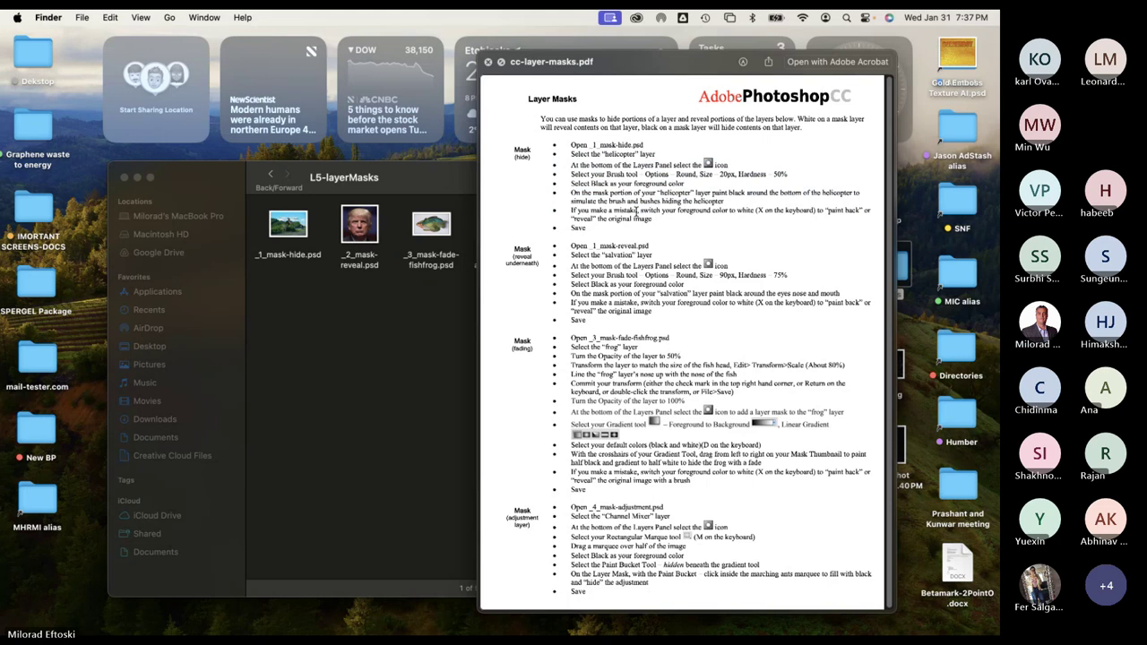
{"action": "left_click", "coordinate": [488, 62]}
{"action": "left_click", "coordinate": [287, 229]}
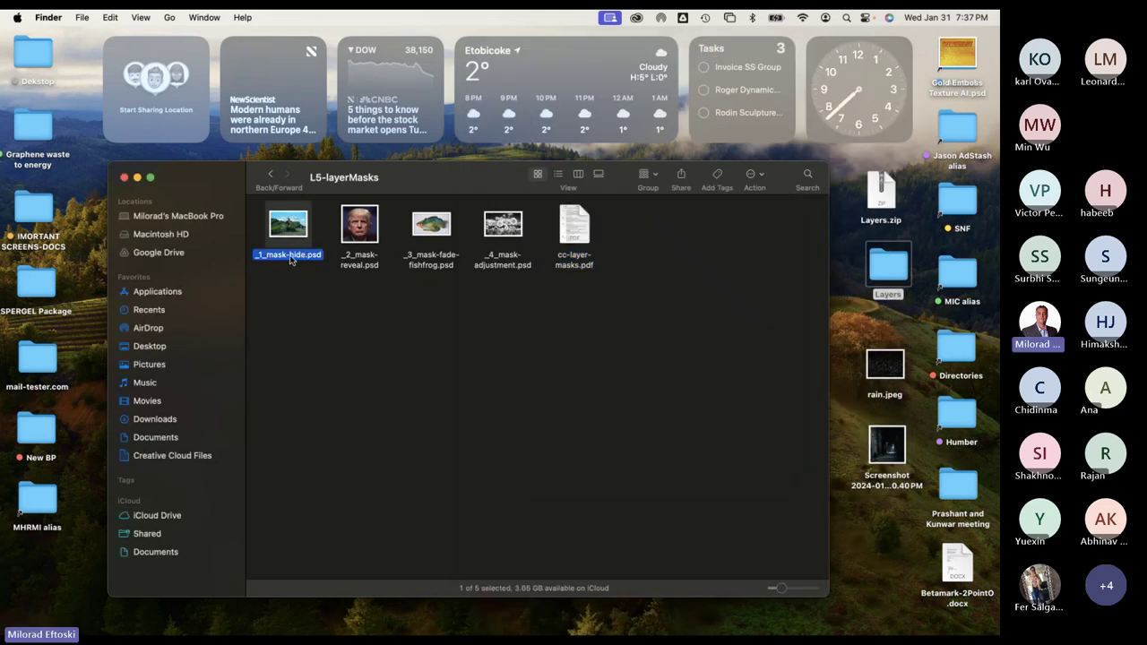
Open _1_mask-hide.psd and drag the helicopter lower over the trees, zooming to 200%.
{"action": "double_click", "coordinate": [288, 226]}
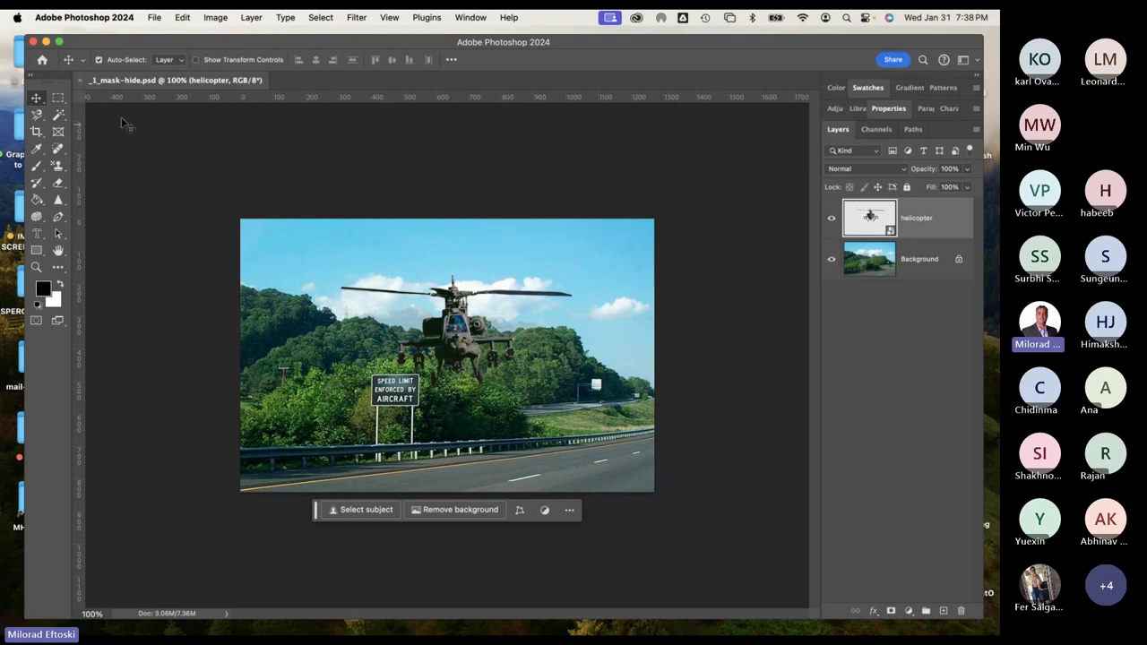
{"action": "left_click_drag", "start_coordinate": [466, 346], "coordinate": [442, 321]}
{"action": "left_click_drag", "start_coordinate": [436, 267], "coordinate": [432, 298]}
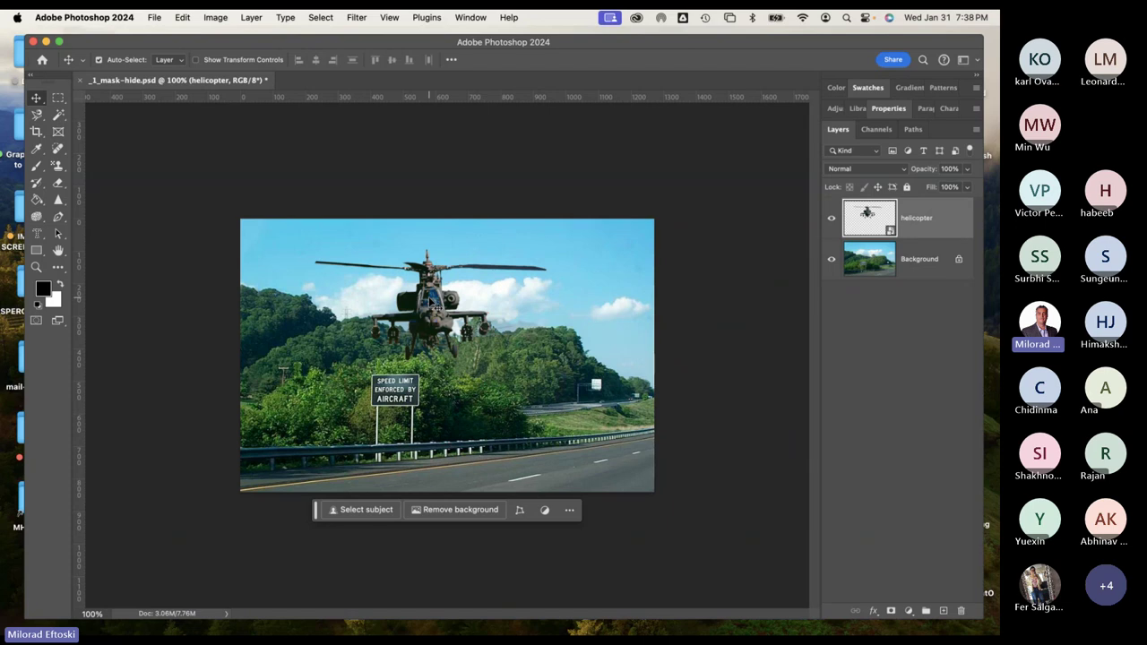
{"action": "left_click_drag", "start_coordinate": [428, 296], "coordinate": [422, 303]}
{"action": "key", "text": "super+equal"}
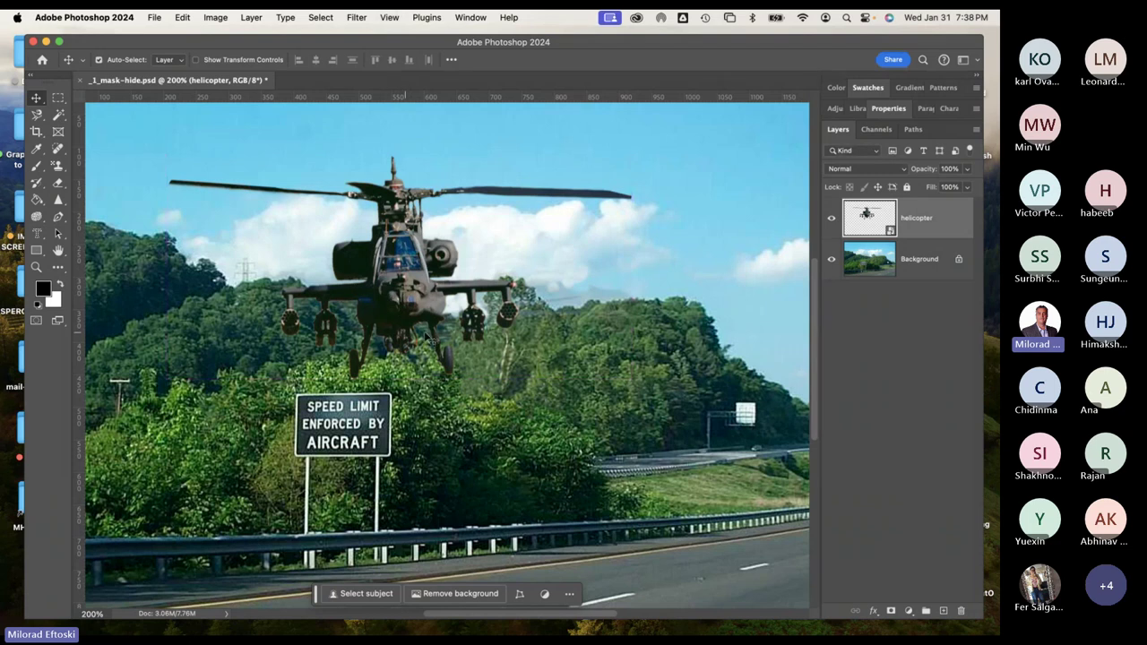
{"action": "left_click_drag", "start_coordinate": [430, 263], "coordinate": [423, 311]}
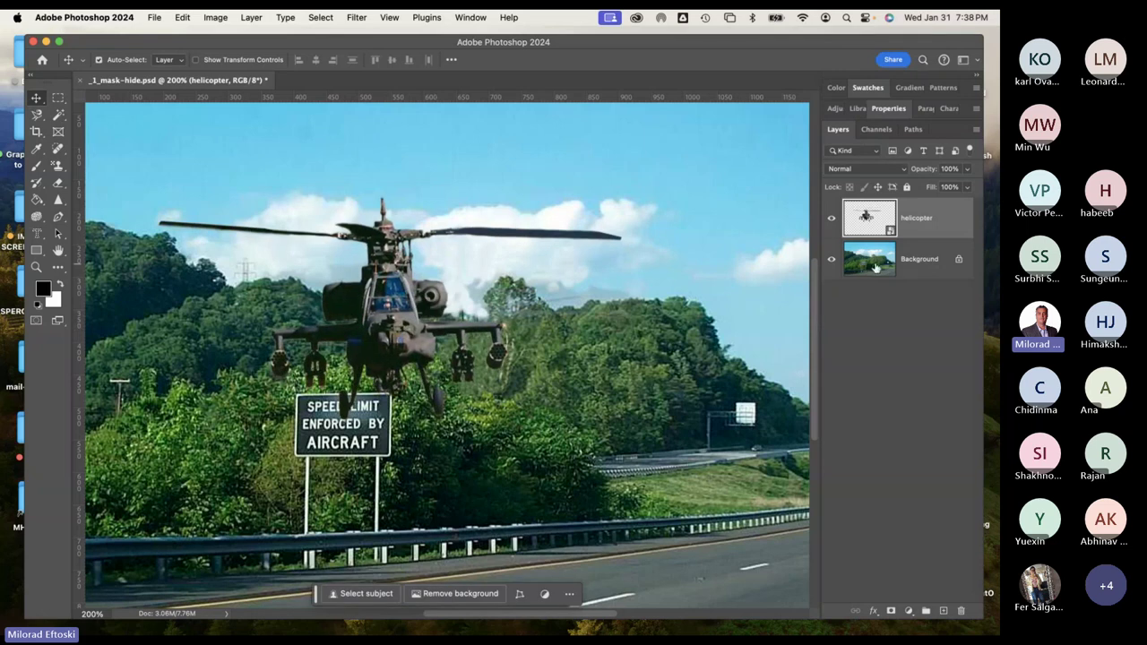
Toggle the helicopter and highway layers' visibility to compare, then select the Background layer.
{"action": "left_click", "coordinate": [832, 218]}
{"action": "left_click", "coordinate": [831, 218]}
{"action": "left_click", "coordinate": [831, 218]}
{"action": "left_click", "coordinate": [832, 258]}
{"action": "left_click", "coordinate": [831, 259]}
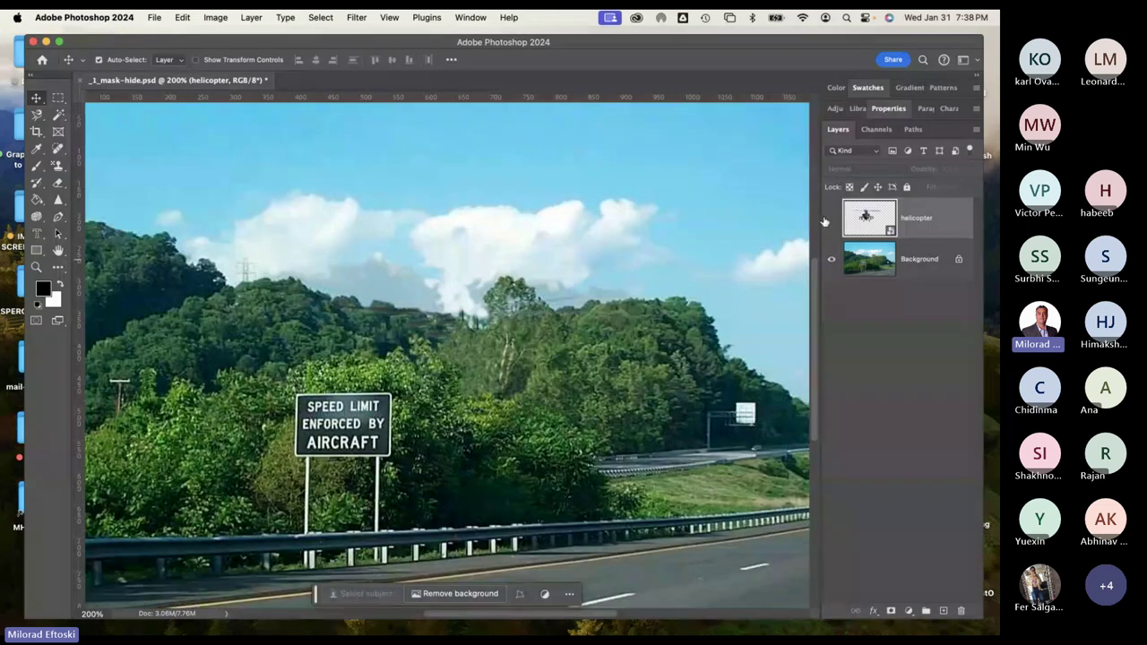
{"action": "left_click", "coordinate": [832, 218]}
{"action": "left_click", "coordinate": [849, 258]}
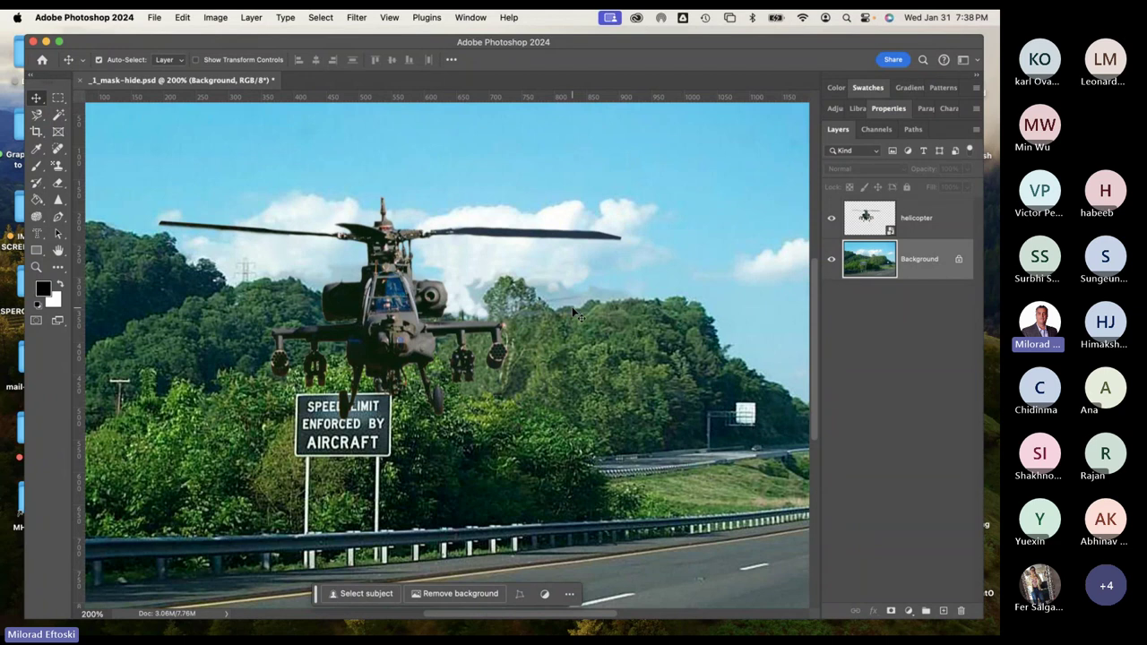
Drag the helicopter left so its skid overlaps the top of the SPEED LIMIT sign.
{"action": "left_click_drag", "start_coordinate": [414, 326], "coordinate": [574, 303]}
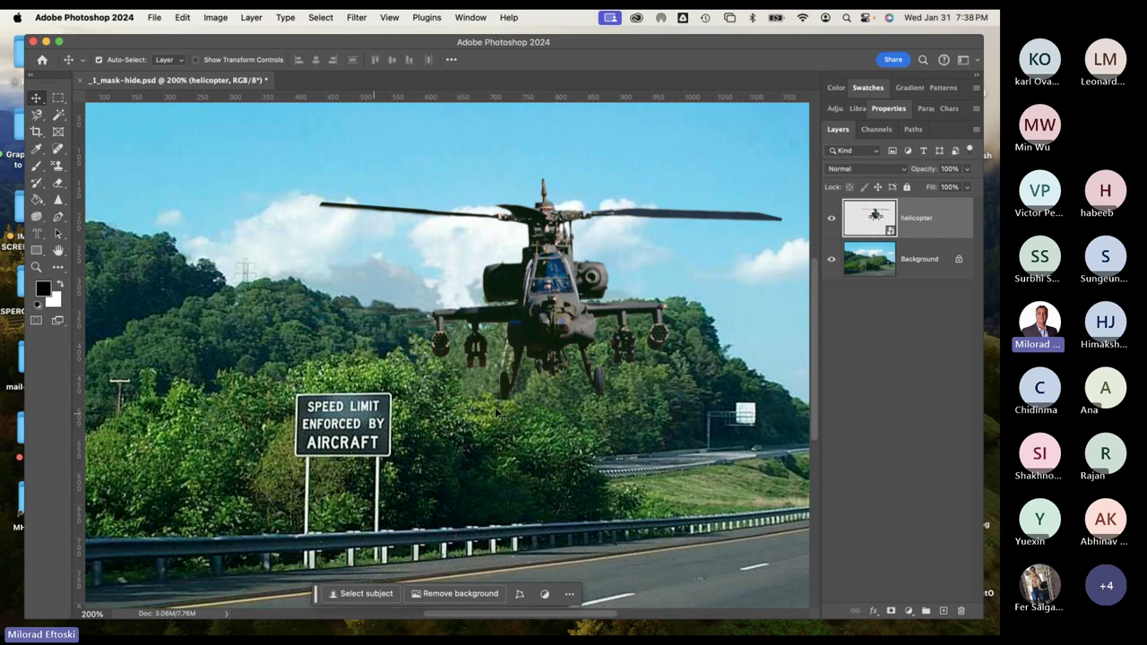
{"action": "left_click_drag", "start_coordinate": [549, 309], "coordinate": [394, 346]}
{"action": "key", "text": "super+z"}
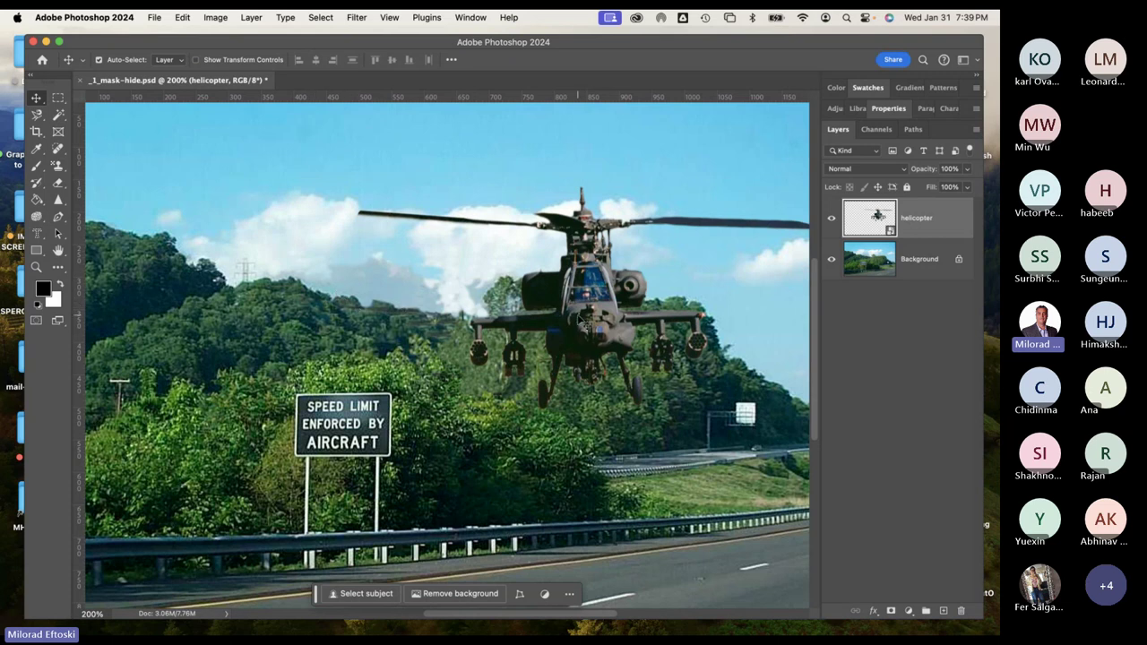
{"action": "left_click_drag", "start_coordinate": [584, 319], "coordinate": [414, 328]}
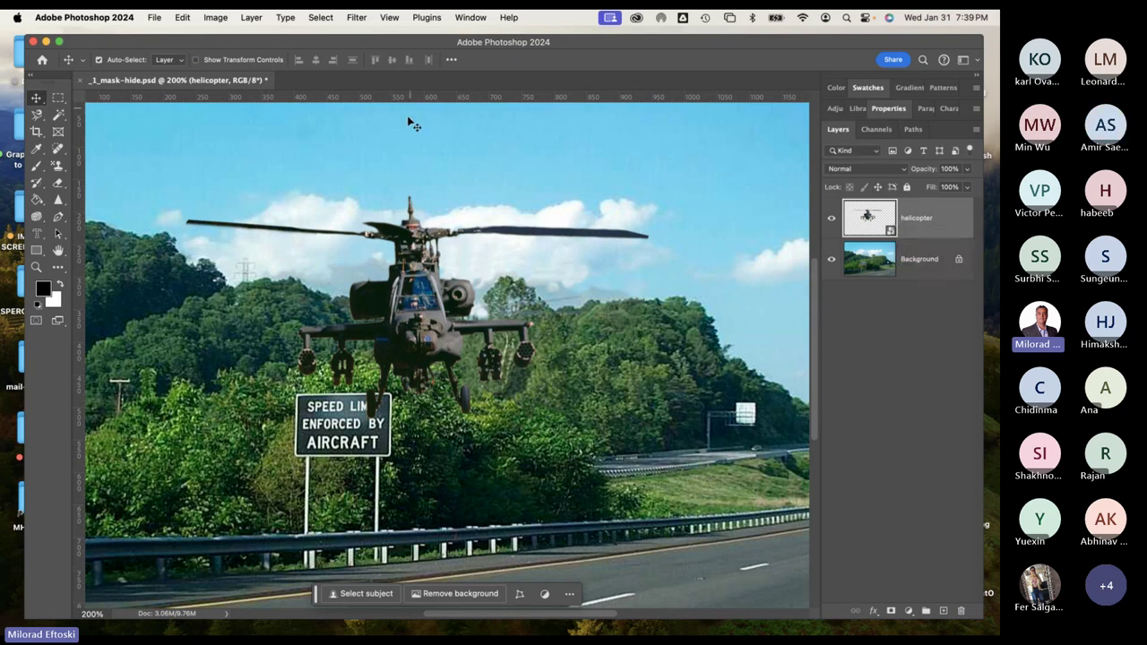
Add a Reveal All white mask to the helicopter layer and widen the Layers panel.
{"action": "left_click", "coordinate": [250, 19]}
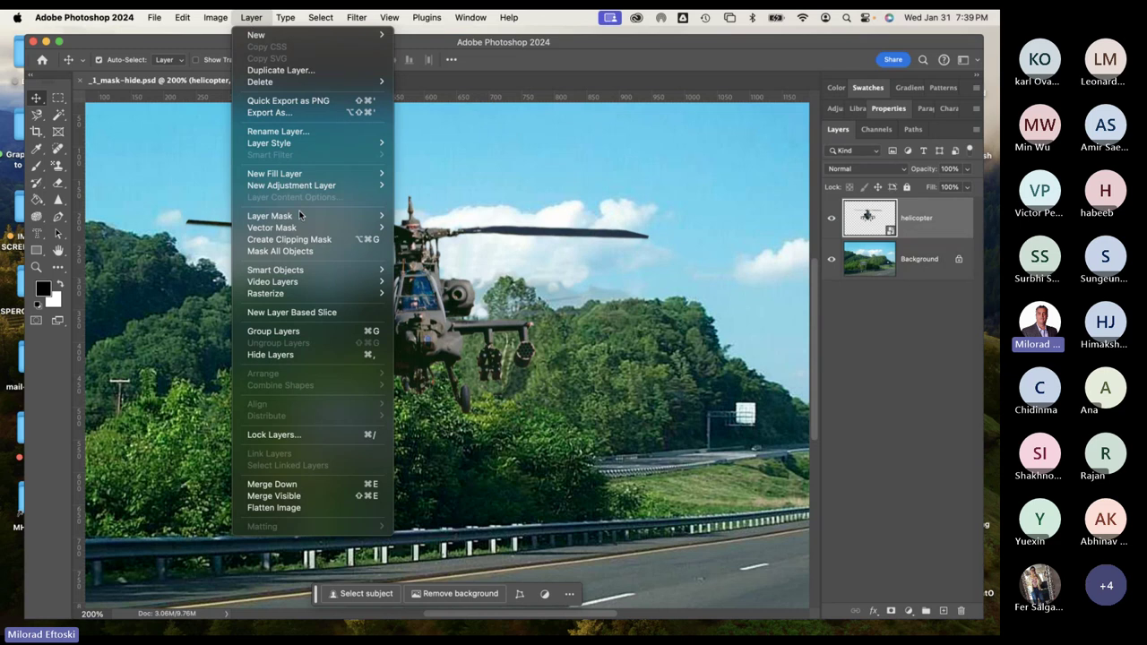
{"action": "mouse_move", "coordinate": [299, 218]}
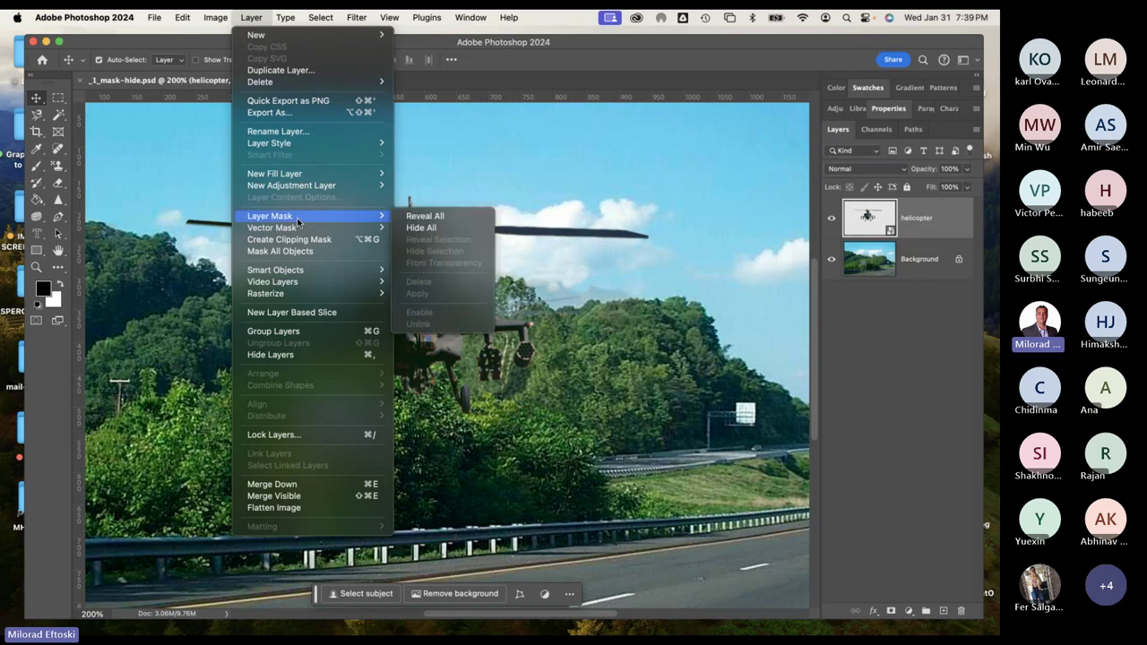
{"action": "left_click", "coordinate": [454, 217]}
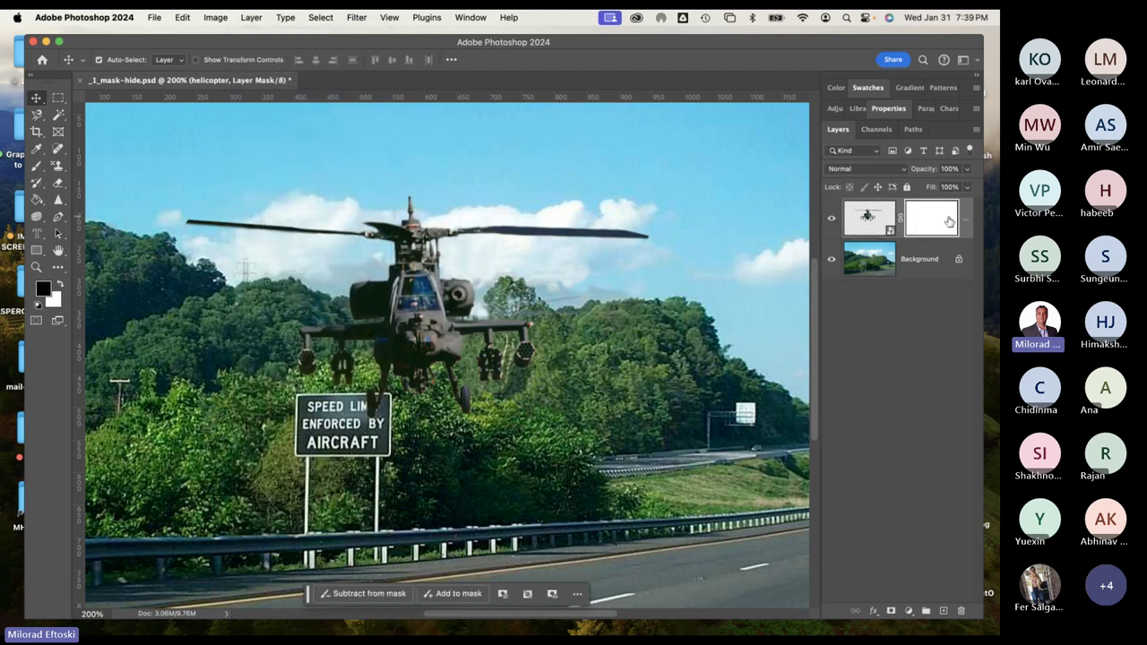
{"action": "left_click_drag", "start_coordinate": [819, 268], "coordinate": [789, 268]}
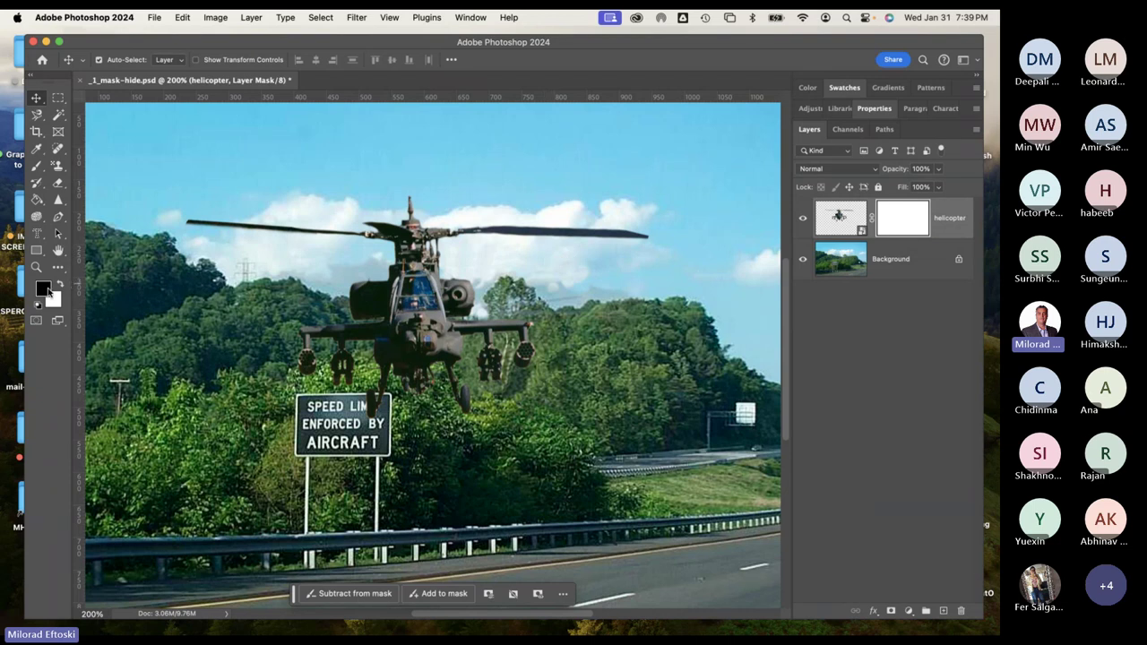
{"action": "left_click", "coordinate": [38, 167]}
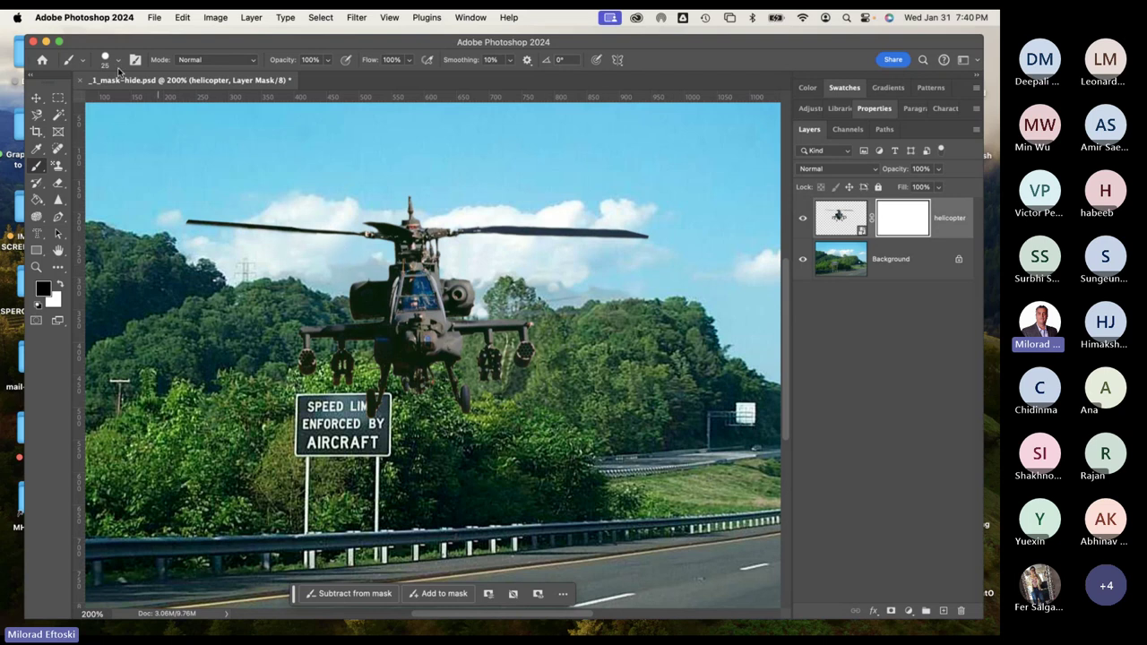
Adjust the brush size and lower its hardness in the brush preset picker.
{"action": "left_click", "coordinate": [118, 61]}
{"action": "left_click", "coordinate": [150, 83]}
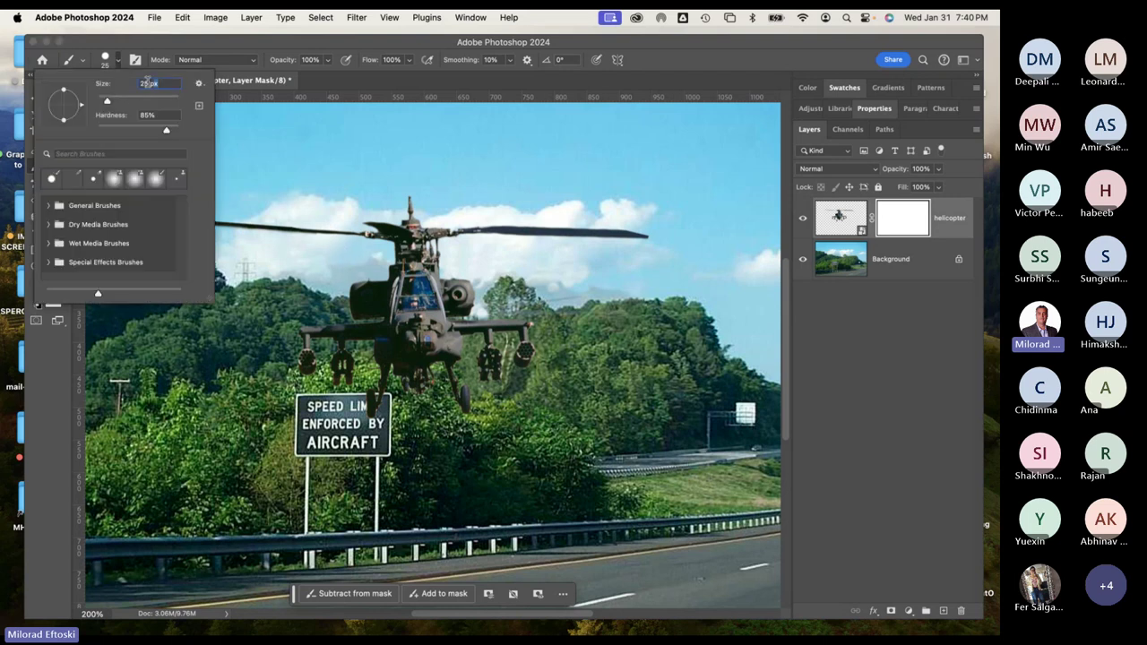
{"action": "mouse_move", "coordinate": [167, 133]}
{"action": "left_mouse_down"}
{"action": "mouse_move", "coordinate": [155, 132]}
{"action": "mouse_move", "coordinate": [169, 130]}
{"action": "left_mouse_up"}
{"action": "key", "text": "Tab"}
{"action": "left_click", "coordinate": [164, 36]}
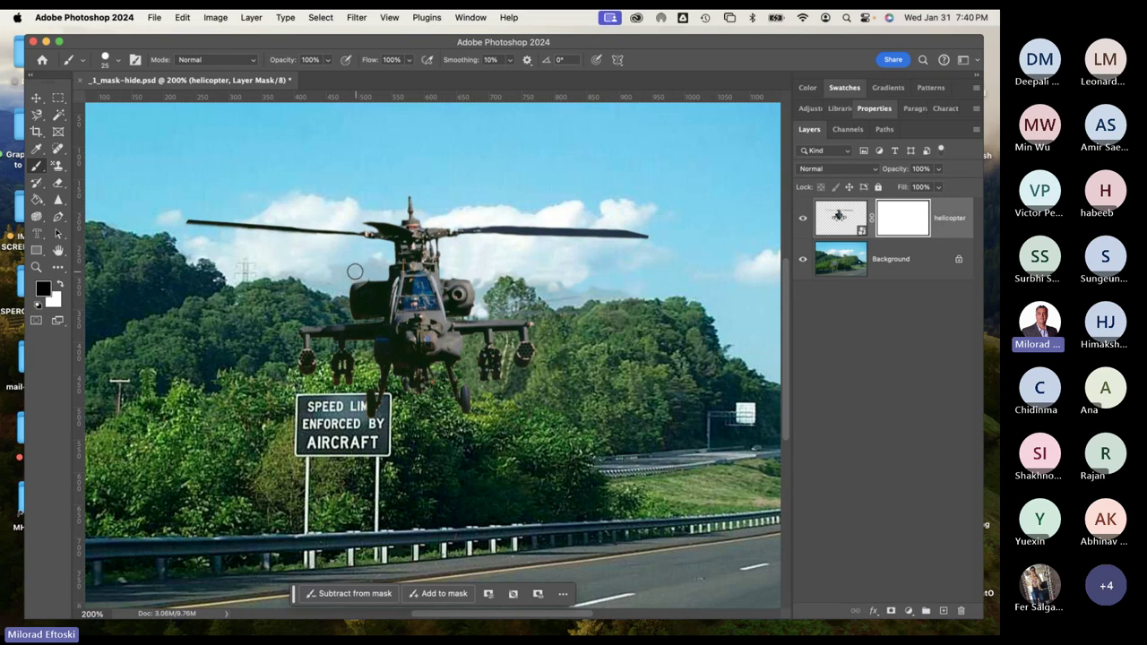
Paint black over the left rotor blade, then restore it by painting white.
{"action": "left_click_drag", "start_coordinate": [202, 231], "coordinate": [315, 229]}
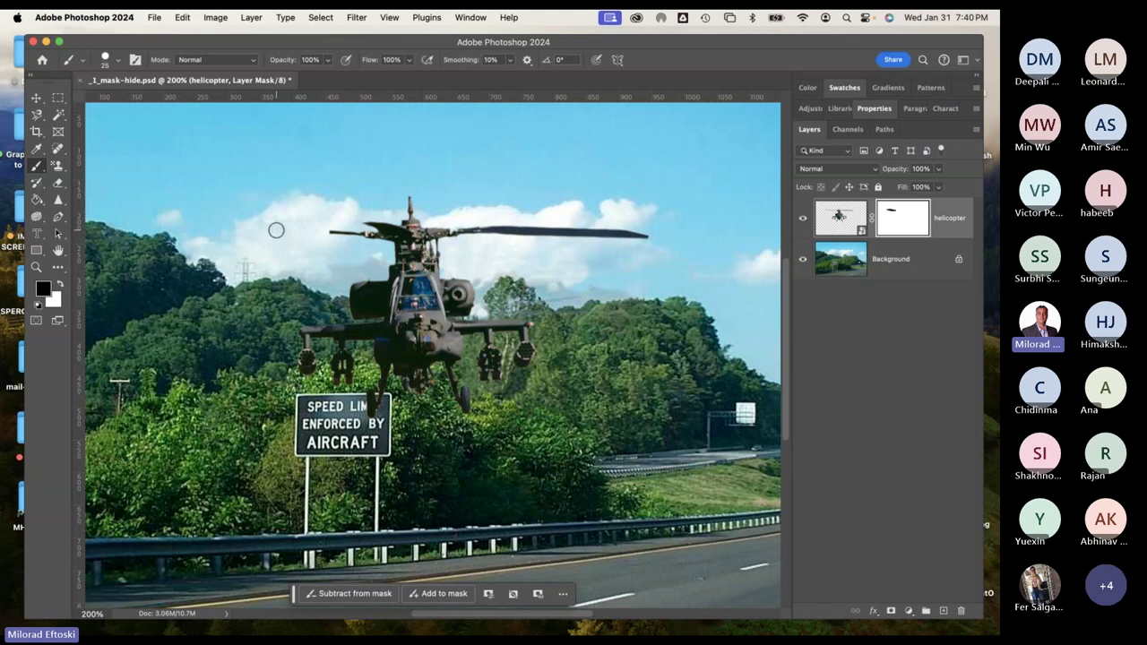
{"action": "left_click", "coordinate": [60, 285]}
{"action": "left_click_drag", "start_coordinate": [338, 234], "coordinate": [188, 222]}
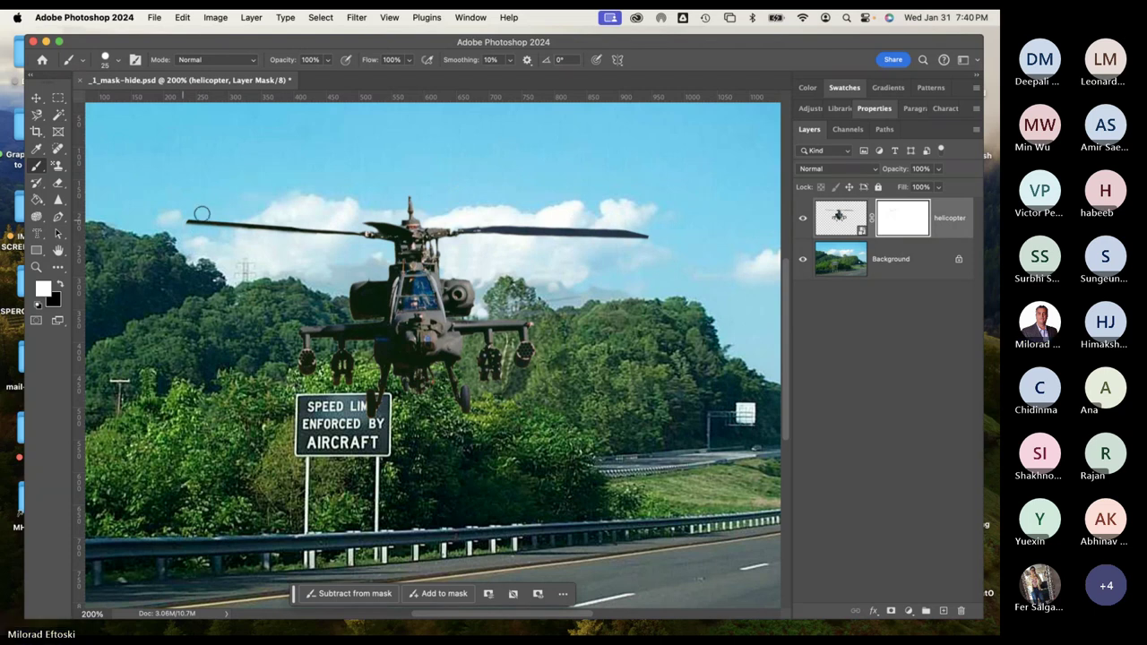
{"action": "left_click", "coordinate": [59, 283]}
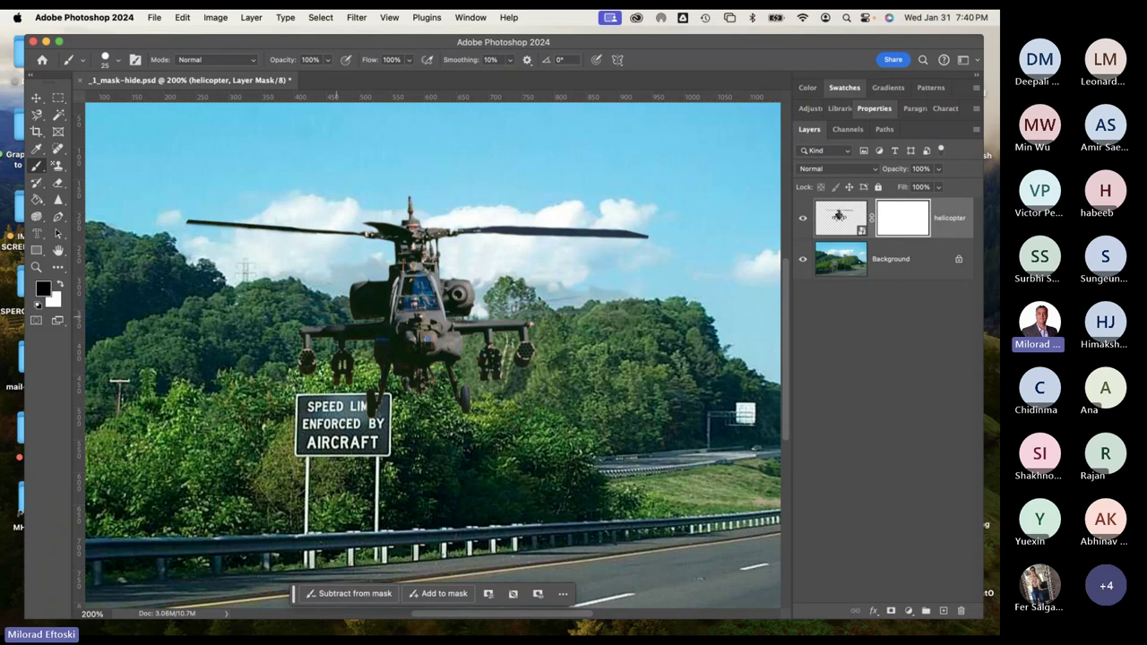
At 400% zoom, paint black to hide the rocket pod, side pod, landing gear and lower body.
{"action": "key", "text": "super+equal"}
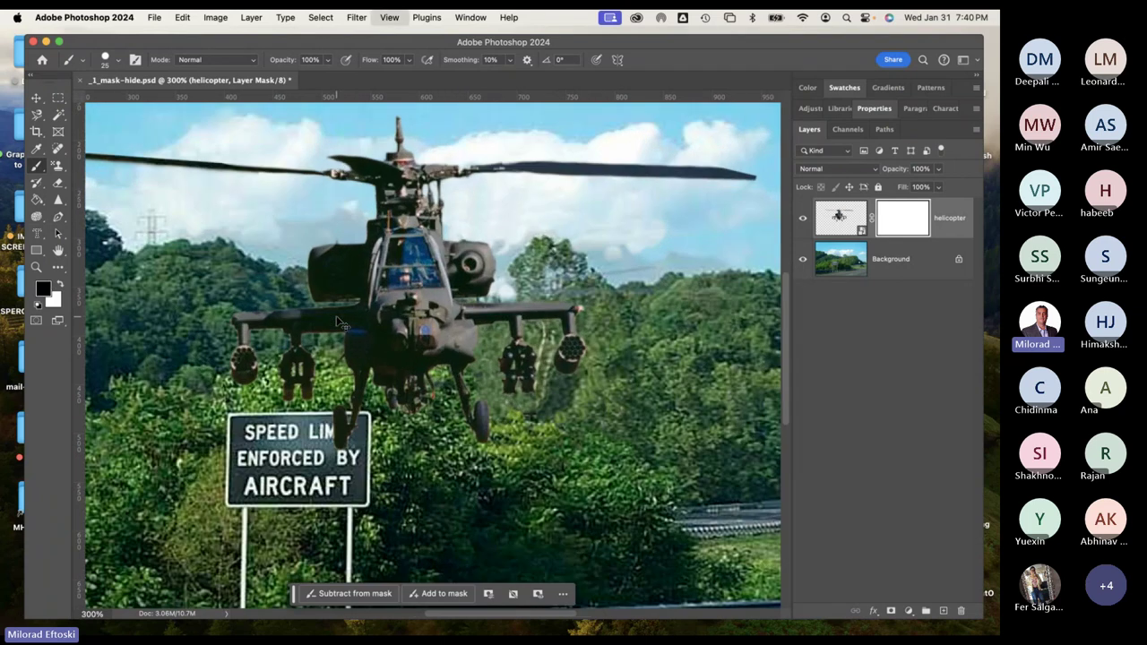
{"action": "key", "text": "super+equal"}
{"action": "scroll", "coordinate": [286, 336], "scroll_direction": "left", "scroll_amount": 3}
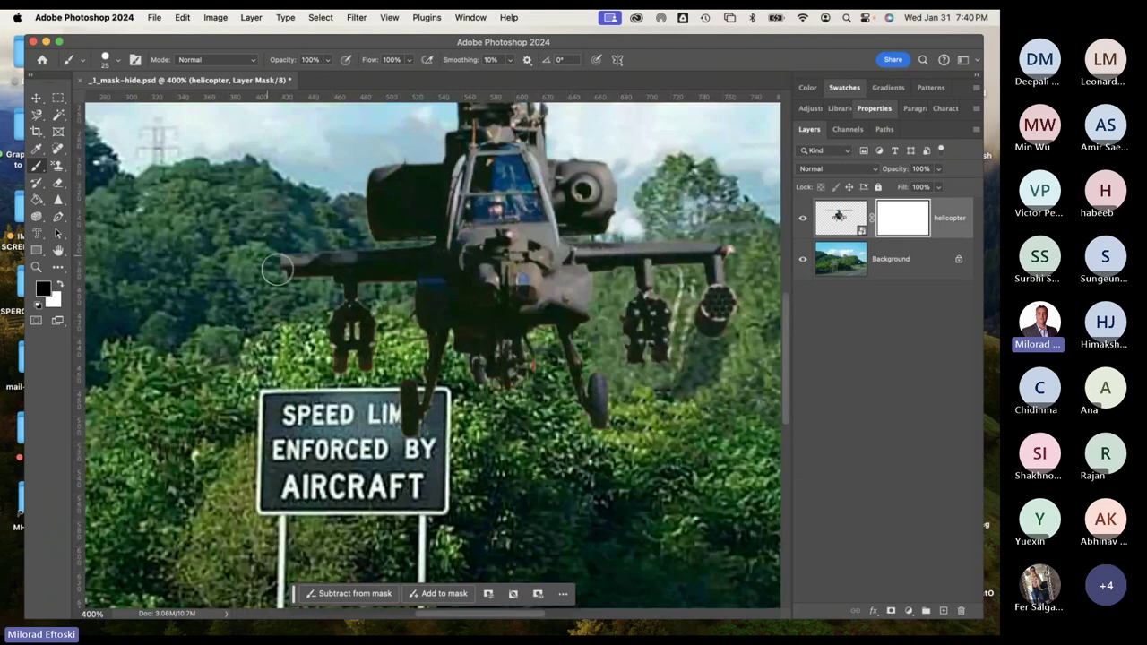
{"action": "mouse_move", "coordinate": [277, 268]}
{"action": "left_mouse_down"}
{"action": "mouse_move", "coordinate": [312, 307]}
{"action": "mouse_move", "coordinate": [361, 309]}
{"action": "mouse_move", "coordinate": [373, 373]}
{"action": "mouse_move", "coordinate": [399, 358]}
{"action": "mouse_move", "coordinate": [412, 420]}
{"action": "mouse_move", "coordinate": [447, 340]}
{"action": "mouse_move", "coordinate": [430, 291]}
{"action": "mouse_move", "coordinate": [444, 287]}
{"action": "mouse_move", "coordinate": [354, 281]}
{"action": "left_mouse_up"}
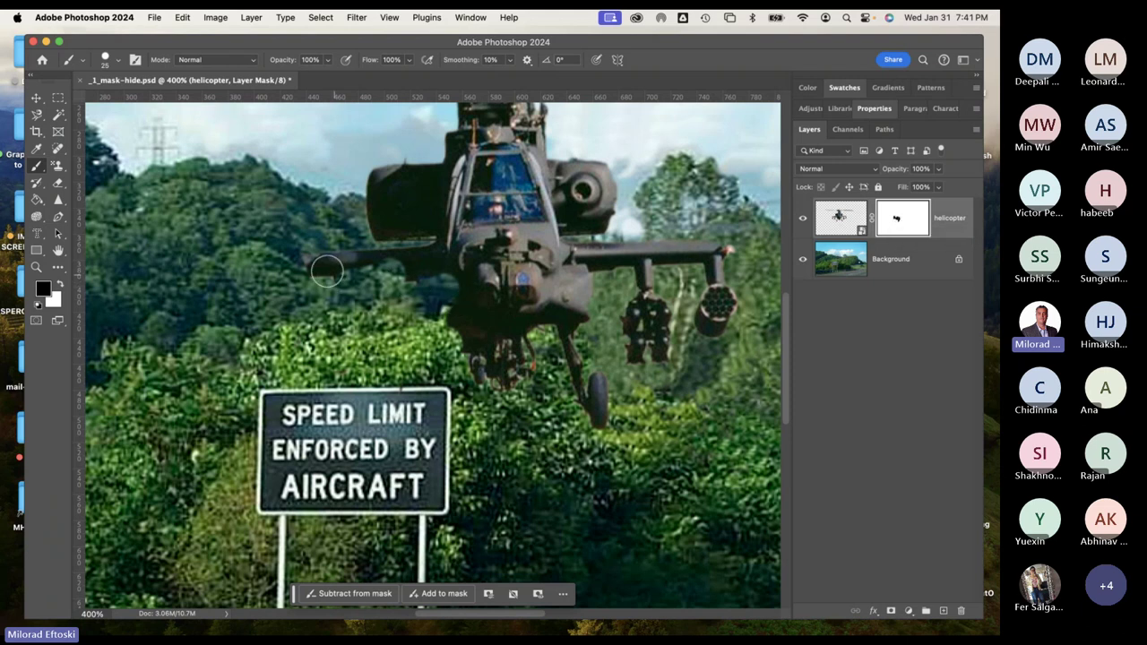
{"action": "mouse_move", "coordinate": [344, 254]}
{"action": "left_mouse_down"}
{"action": "mouse_move", "coordinate": [385, 256]}
{"action": "mouse_move", "coordinate": [369, 248]}
{"action": "mouse_move", "coordinate": [378, 224]}
{"action": "mouse_move", "coordinate": [365, 214]}
{"action": "mouse_move", "coordinate": [467, 268]}
{"action": "mouse_move", "coordinate": [412, 289]}
{"action": "mouse_move", "coordinate": [420, 330]}
{"action": "mouse_move", "coordinate": [444, 361]}
{"action": "mouse_move", "coordinate": [494, 389]}
{"action": "mouse_move", "coordinate": [457, 315]}
{"action": "left_mouse_up"}
{"action": "key", "text": "bracketright"}
{"action": "mouse_move", "coordinate": [548, 340]}
{"action": "left_mouse_down"}
{"action": "mouse_move", "coordinate": [591, 410]}
{"action": "mouse_move", "coordinate": [536, 310]}
{"action": "mouse_move", "coordinate": [475, 269]}
{"action": "mouse_move", "coordinate": [596, 269]}
{"action": "mouse_move", "coordinate": [645, 309]}
{"action": "mouse_move", "coordinate": [582, 327]}
{"action": "mouse_move", "coordinate": [671, 332]}
{"action": "mouse_move", "coordinate": [699, 313]}
{"action": "mouse_move", "coordinate": [730, 255]}
{"action": "mouse_move", "coordinate": [559, 261]}
{"action": "mouse_move", "coordinate": [355, 201]}
{"action": "mouse_move", "coordinate": [619, 230]}
{"action": "mouse_move", "coordinate": [628, 277]}
{"action": "left_mouse_up"}
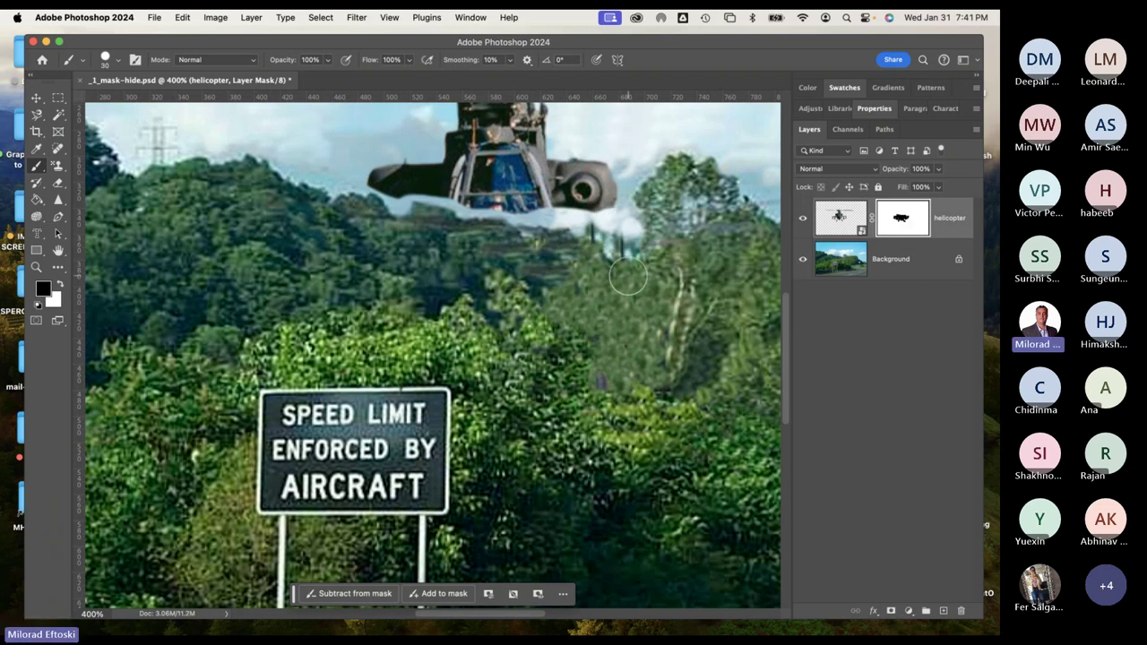
{"action": "key", "text": "super+0"}
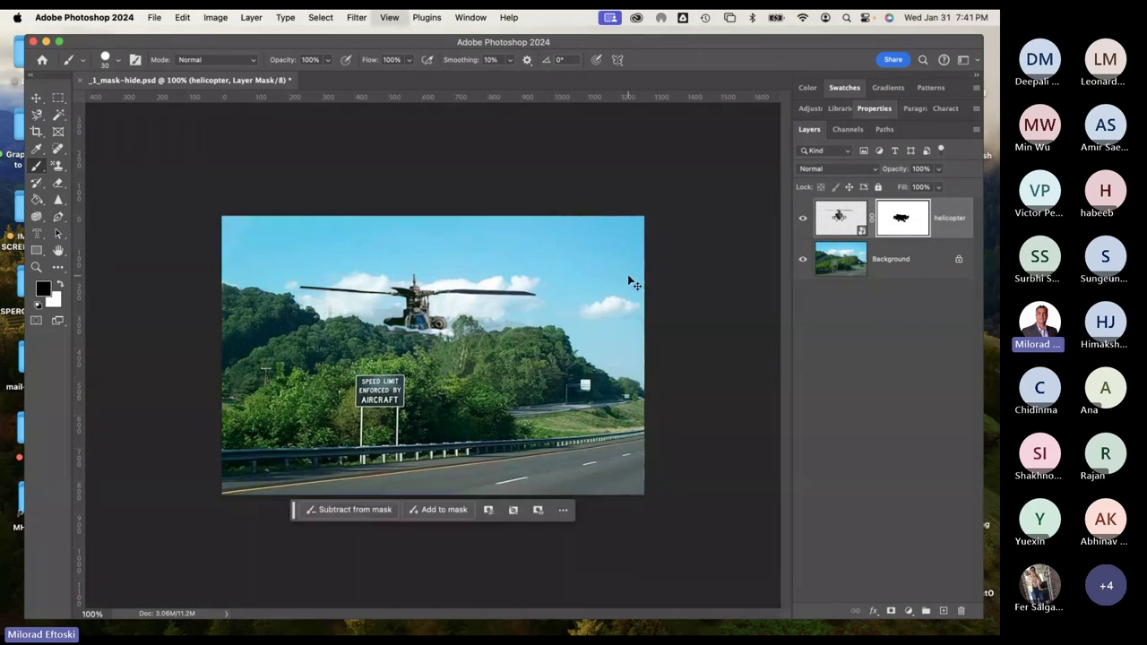
Zoom to 500% and paint white with a size-15 brush to reveal the left tail.
{"action": "key", "text": "super+equal"}
{"action": "key", "text": "super+equal"}
{"action": "key", "text": "super+equal"}
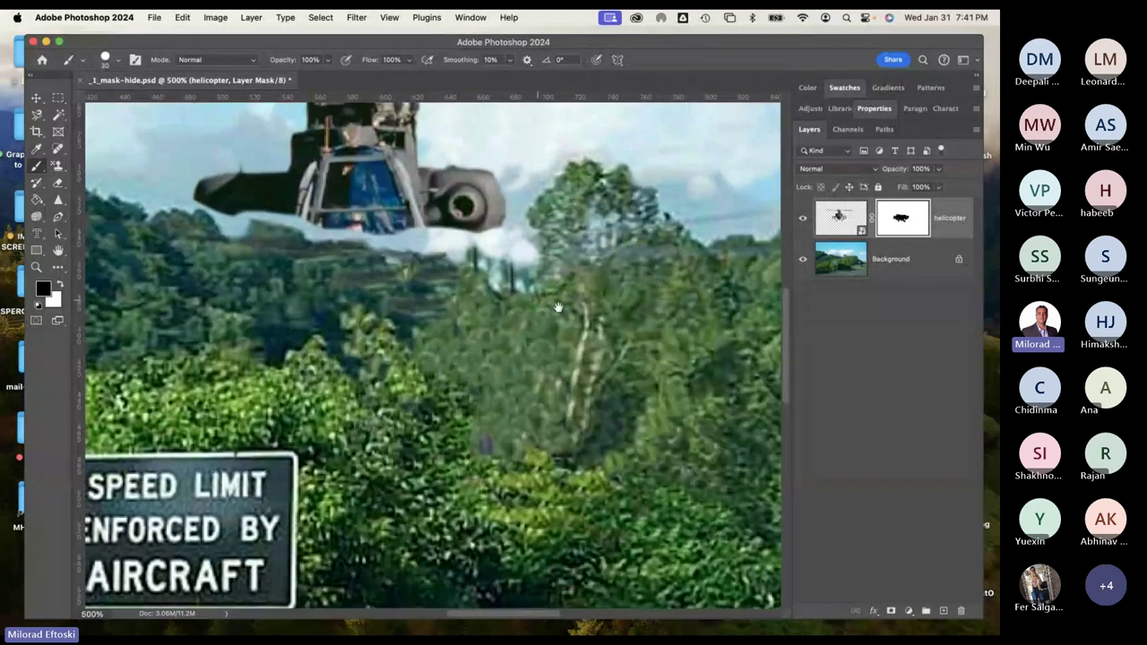
{"action": "key", "text": "super+equal"}
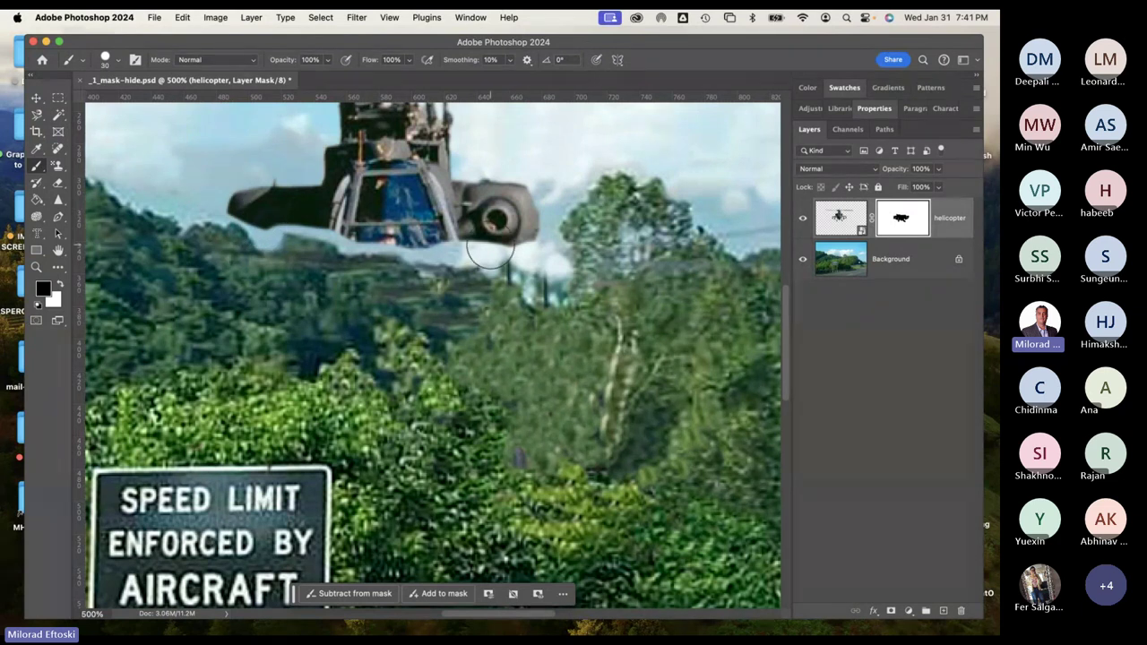
{"action": "key", "text": "x"}
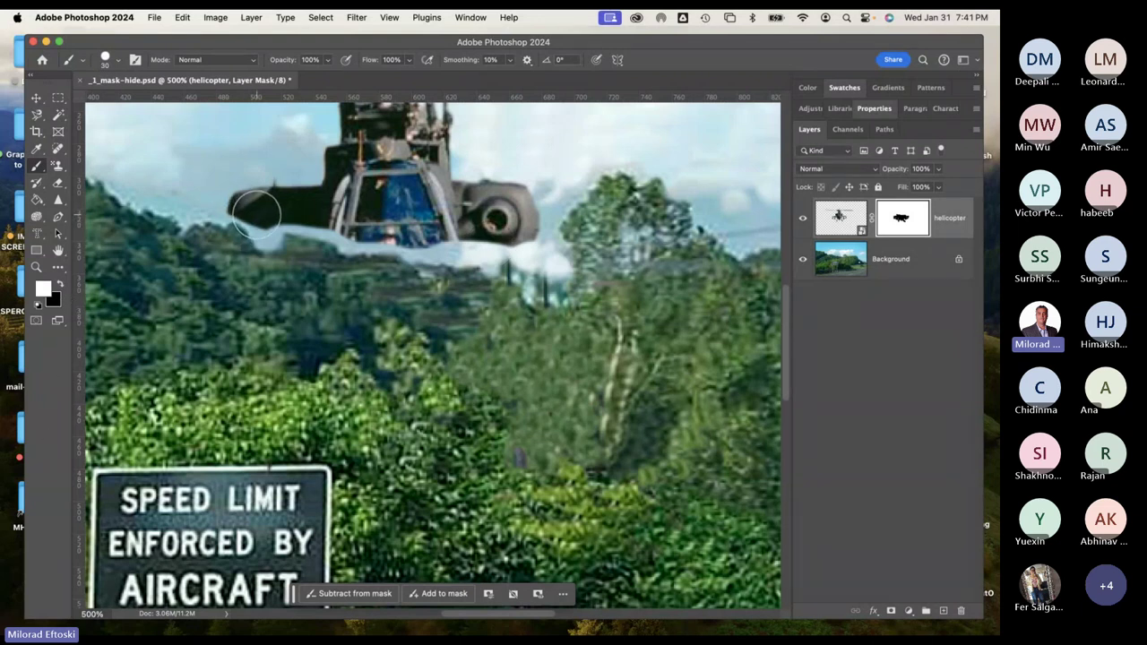
{"action": "key", "text": "bracketleft"}
{"action": "key", "text": "bracketleft"}
{"action": "key", "text": "bracketleft"}
{"action": "mouse_move", "coordinate": [256, 214]}
{"action": "left_mouse_down"}
{"action": "mouse_move", "coordinate": [240, 215]}
{"action": "mouse_move", "coordinate": [265, 241]}
{"action": "mouse_move", "coordinate": [269, 225]}
{"action": "mouse_move", "coordinate": [299, 224]}
{"action": "mouse_move", "coordinate": [423, 258]}
{"action": "mouse_move", "coordinate": [488, 263]}
{"action": "mouse_move", "coordinate": [504, 251]}
{"action": "mouse_move", "coordinate": [531, 279]}
{"action": "mouse_move", "coordinate": [537, 235]}
{"action": "left_mouse_up"}
Paint black over the leftover underside fragments to hide them behind the trees, then zoom out.
{"action": "mouse_move", "coordinate": [542, 275]}
{"action": "left_mouse_down"}
{"action": "mouse_move", "coordinate": [531, 269]}
{"action": "mouse_move", "coordinate": [529, 296]}
{"action": "mouse_move", "coordinate": [525, 278]}
{"action": "mouse_move", "coordinate": [537, 289]}
{"action": "left_mouse_up"}
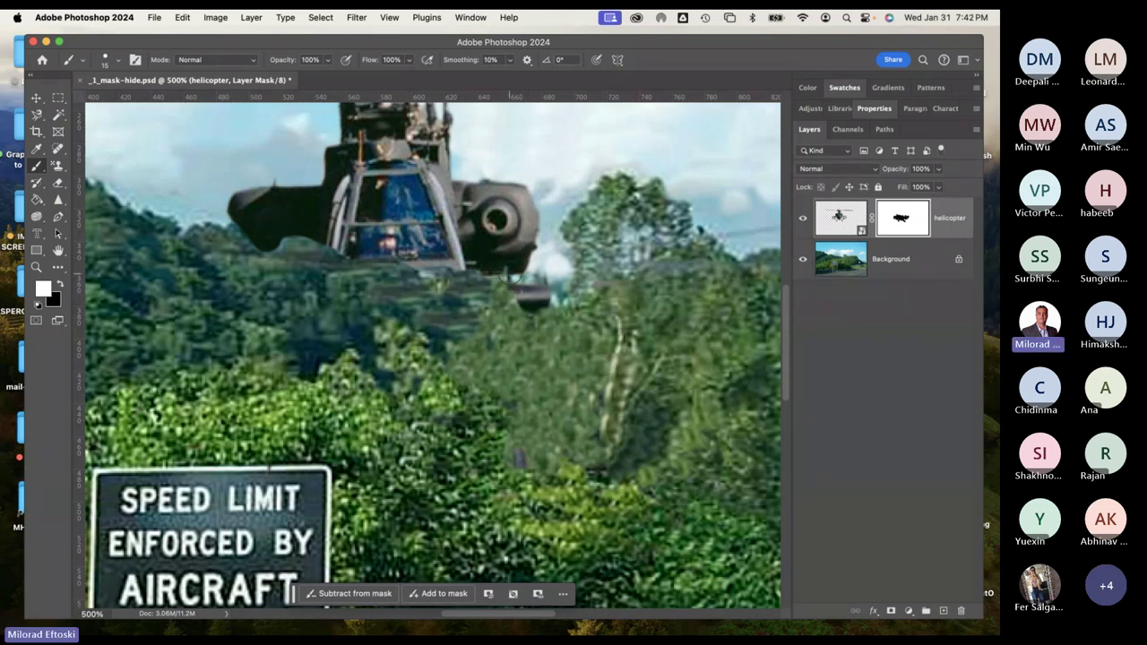
{"action": "key", "text": "x"}
{"action": "left_click_drag", "start_coordinate": [495, 287], "coordinate": [547, 301]}
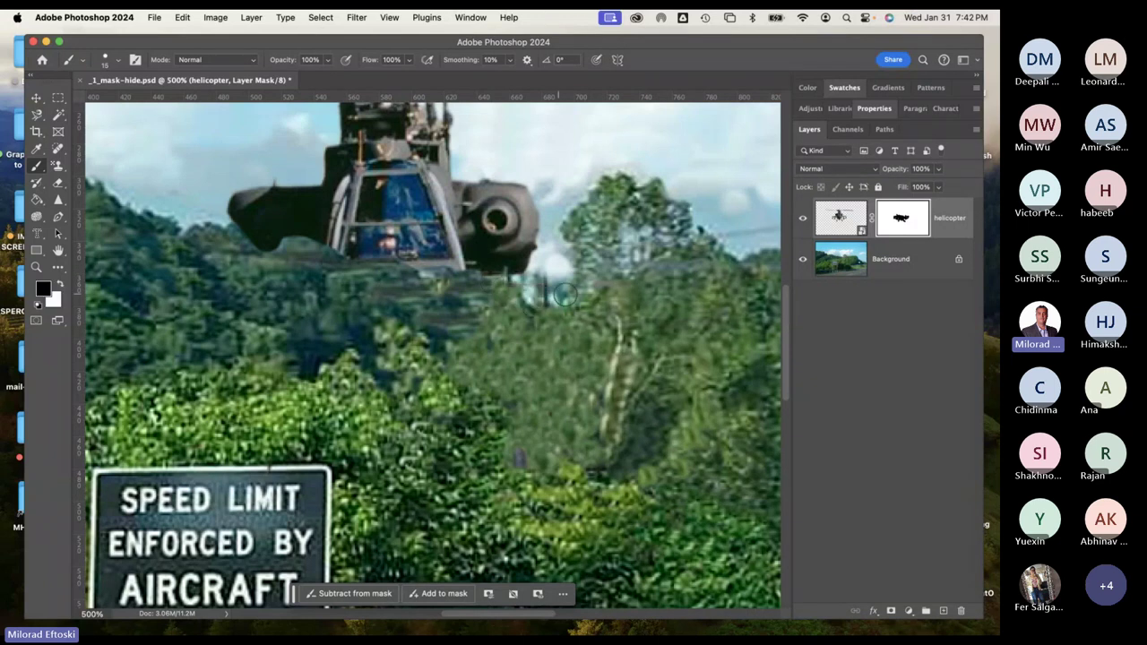
{"action": "key", "text": "x"}
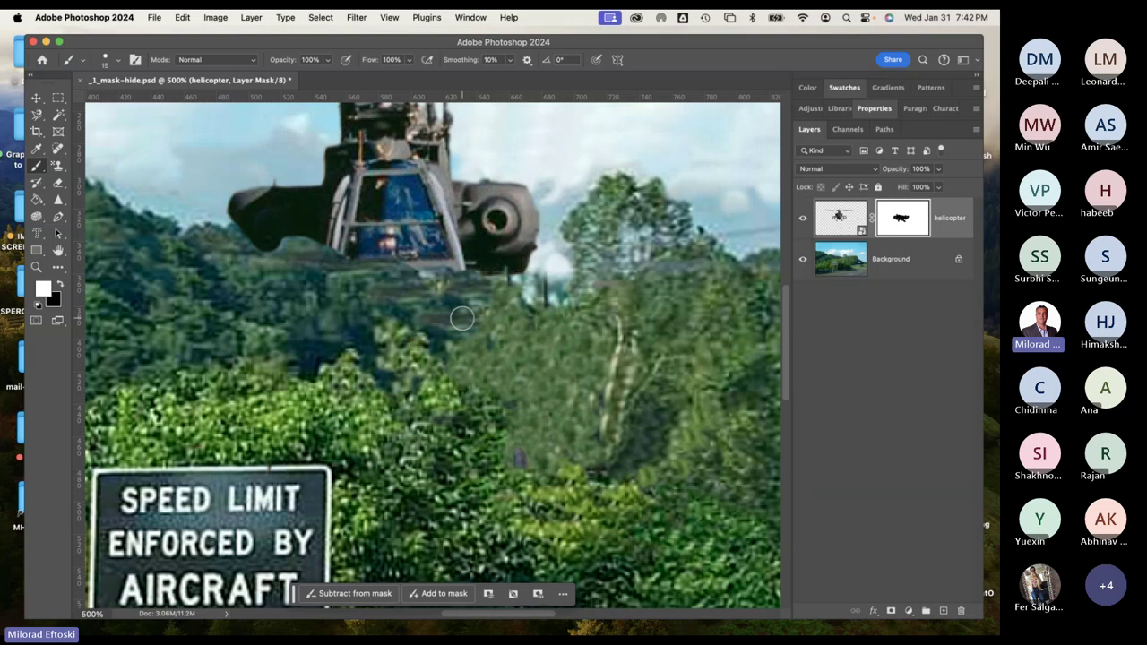
{"action": "key", "text": "x"}
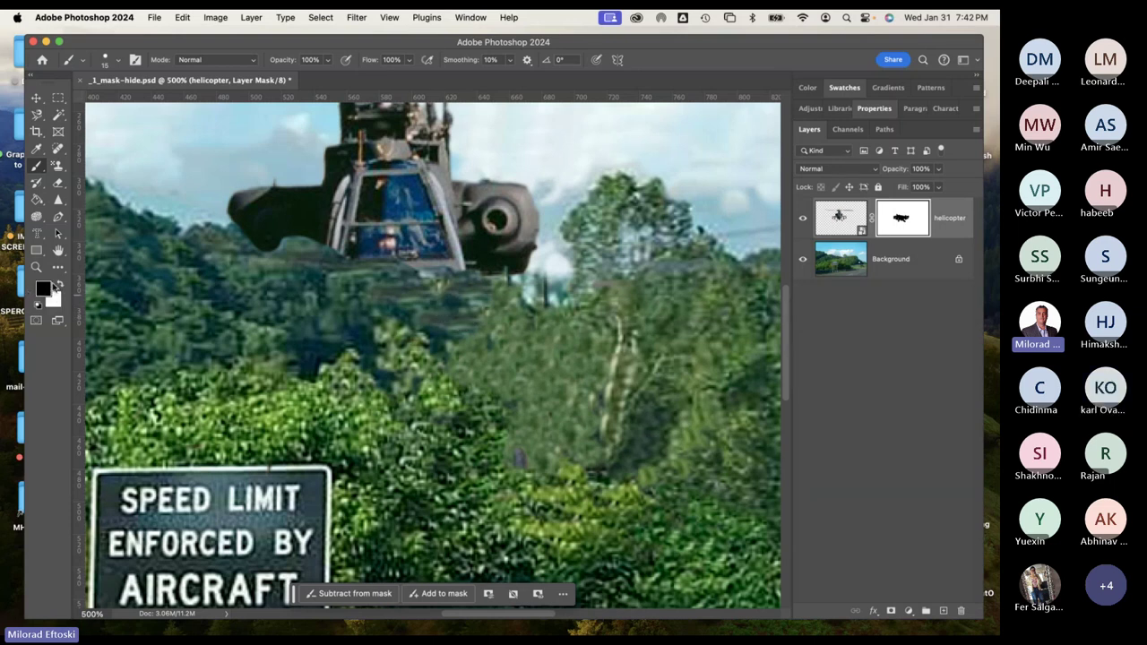
{"action": "key", "text": "super+minus"}
{"action": "key", "text": "super+minus"}
{"action": "key", "text": "super+minus"}
{"action": "key", "text": "super+minus"}
{"action": "key", "text": "super+minus"}
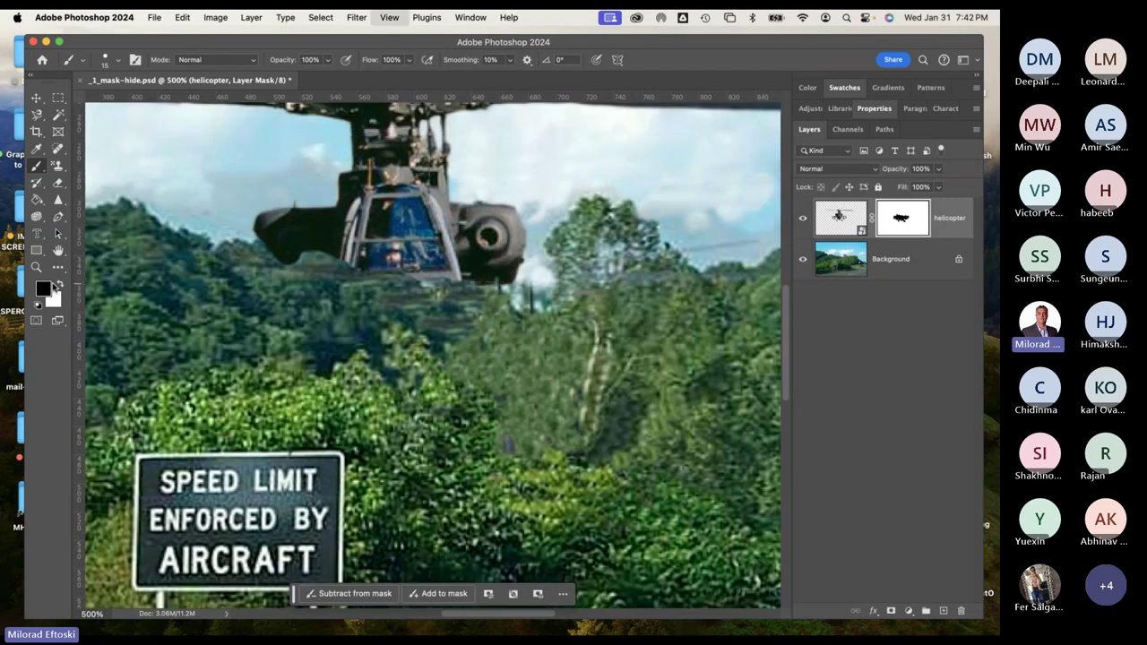
Select the helicopter's layer thumbnail and move the helicopter up and left into the sky.
{"action": "key", "text": "super+plus"}
{"action": "key", "text": "super+plus"}
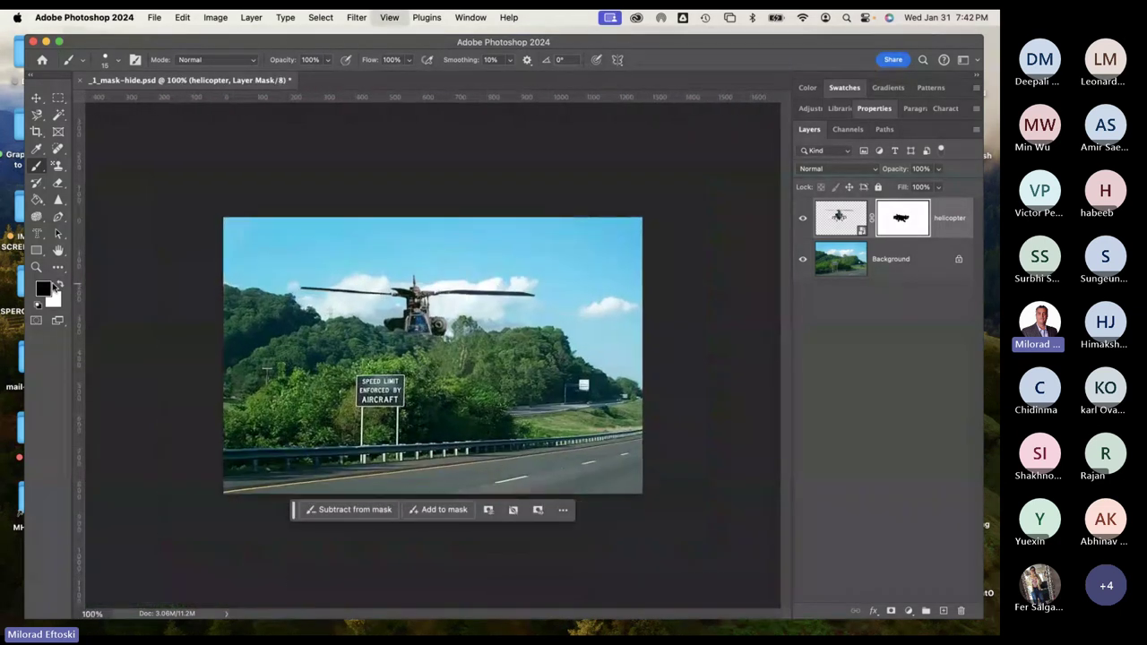
{"action": "key", "text": "super+minus"}
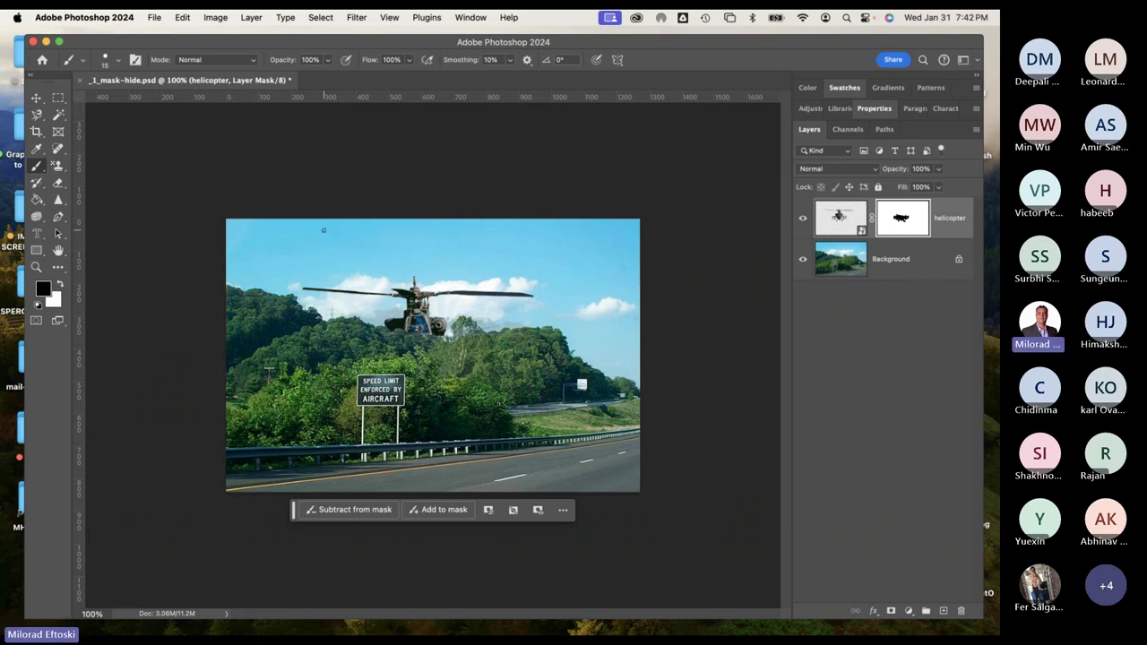
{"action": "left_click", "coordinate": [154, 18]}
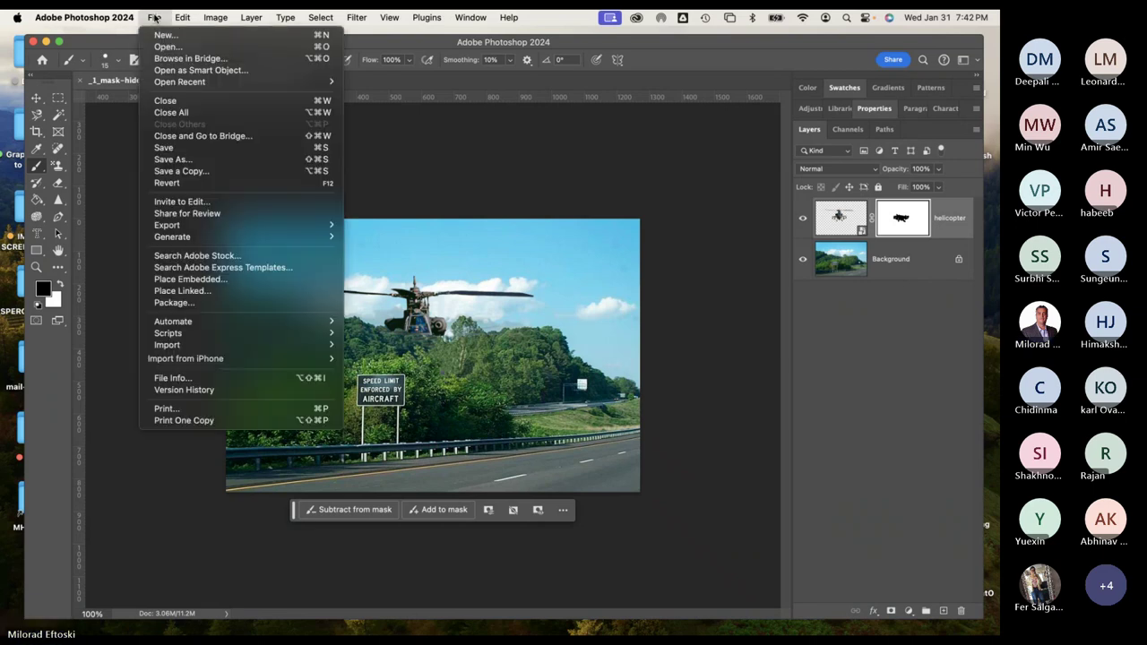
{"action": "left_click", "coordinate": [154, 18]}
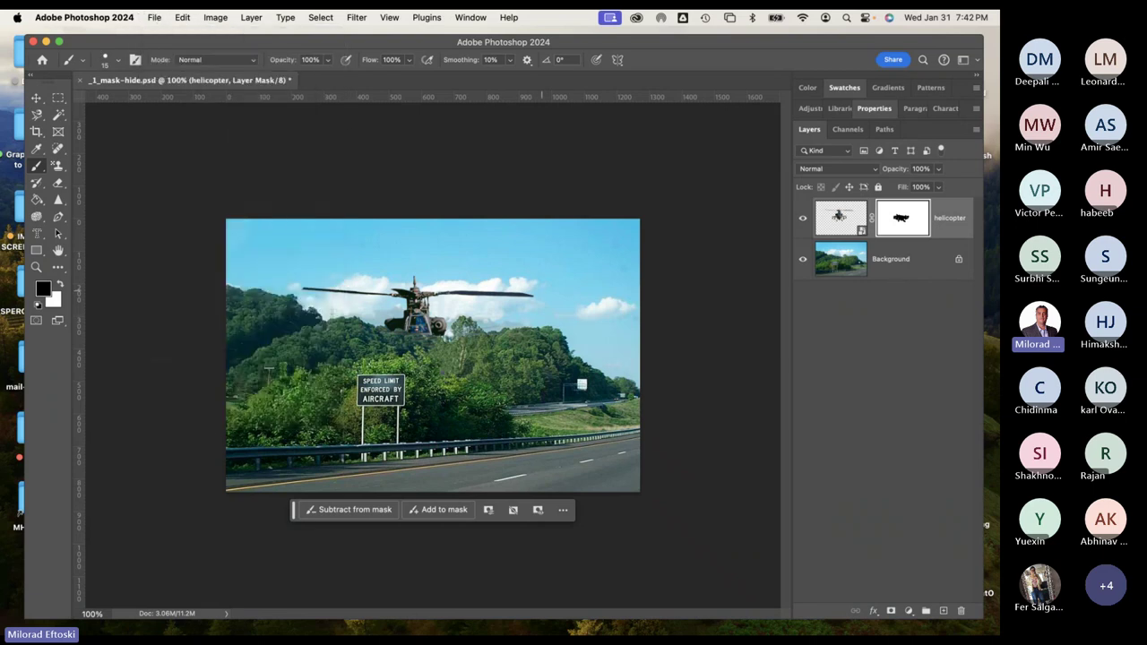
{"action": "left_click", "coordinate": [841, 218]}
{"action": "left_click", "coordinate": [36, 98]}
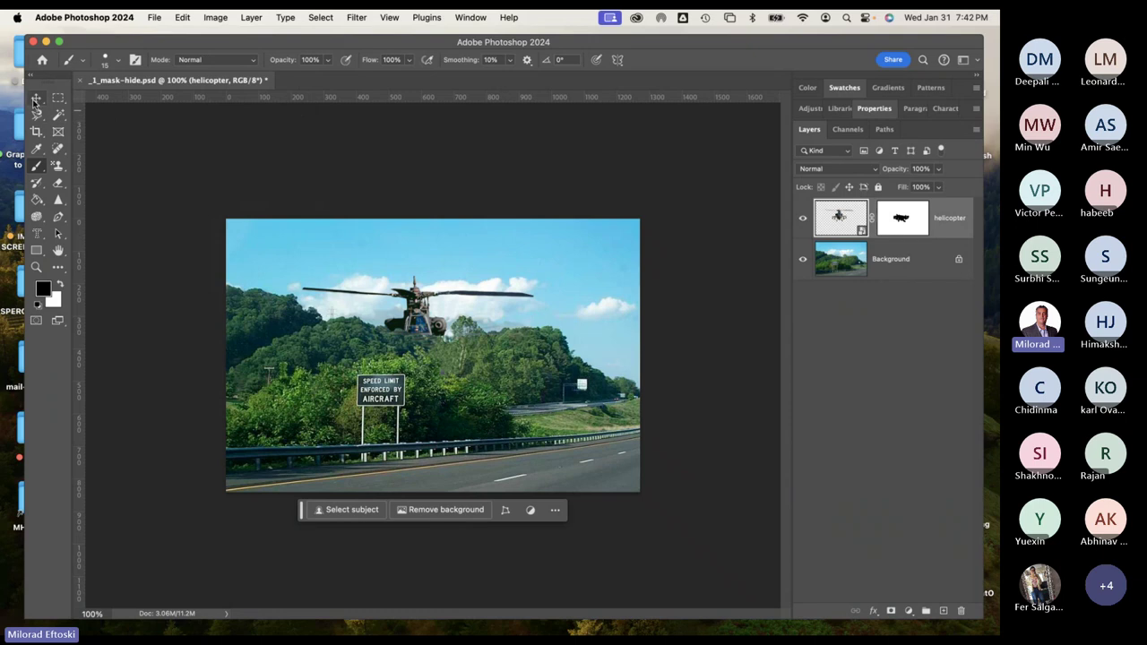
{"action": "left_click_drag", "start_coordinate": [427, 326], "coordinate": [395, 283]}
Drag the helicopter's layer mask to the trash and nudge the helicopter slightly lower.
{"action": "left_click", "coordinate": [899, 226]}
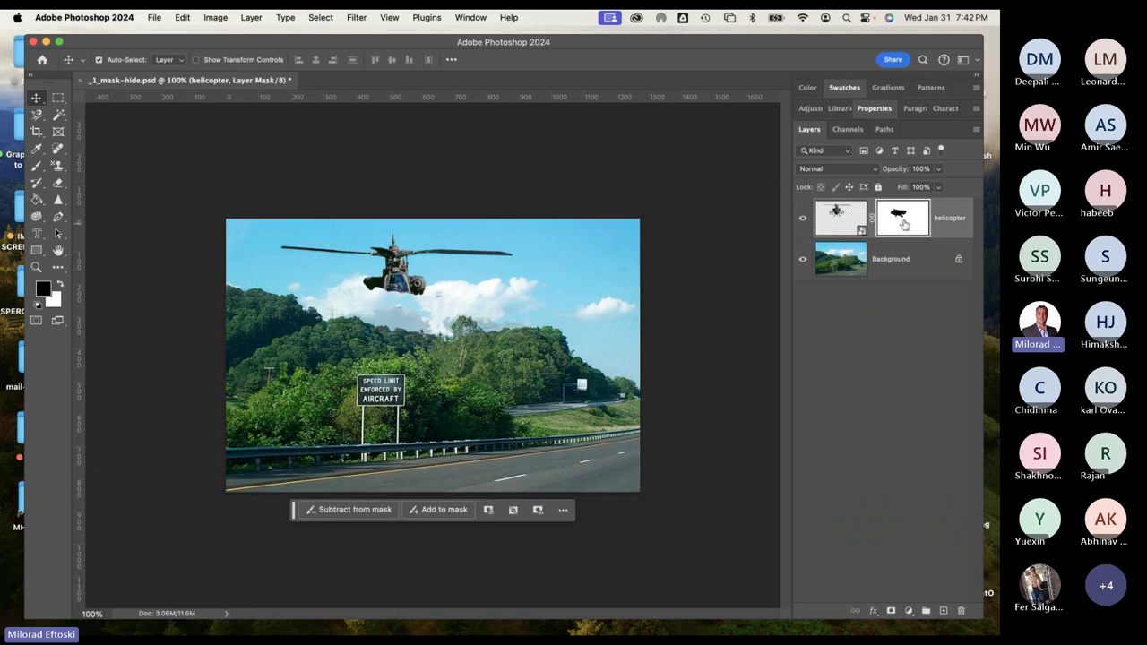
{"action": "left_click_drag", "start_coordinate": [897, 223], "coordinate": [963, 613]}
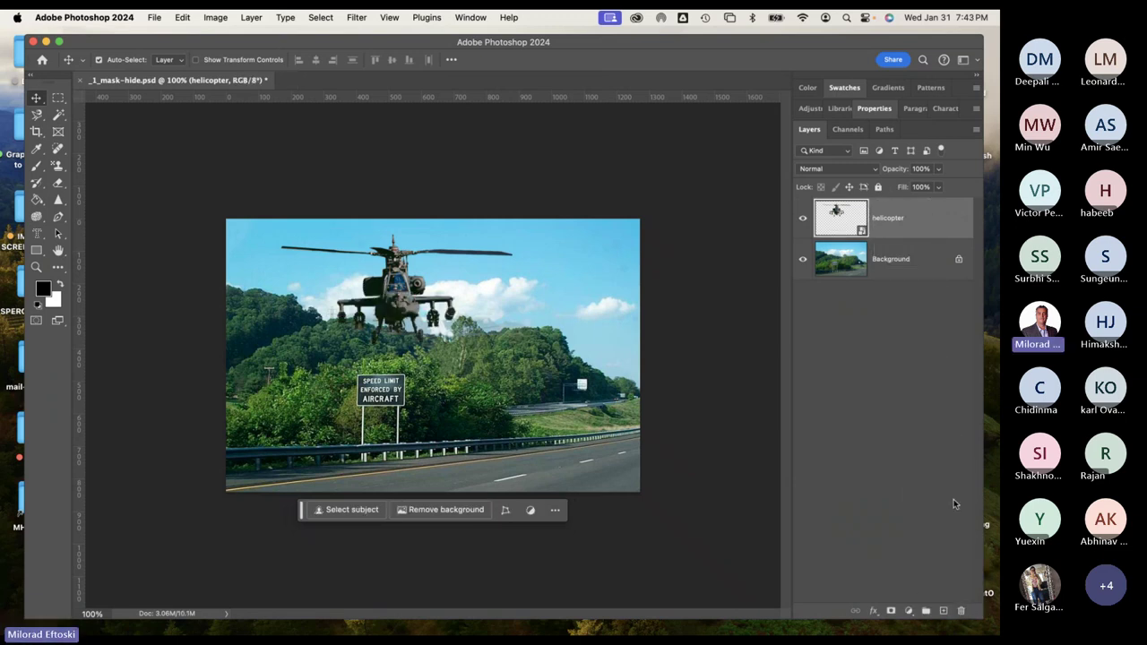
{"action": "left_click_drag", "start_coordinate": [402, 301], "coordinate": [411, 320]}
{"action": "scroll", "coordinate": [193, 185], "scroll_direction": "up", "scroll_amount": 3}
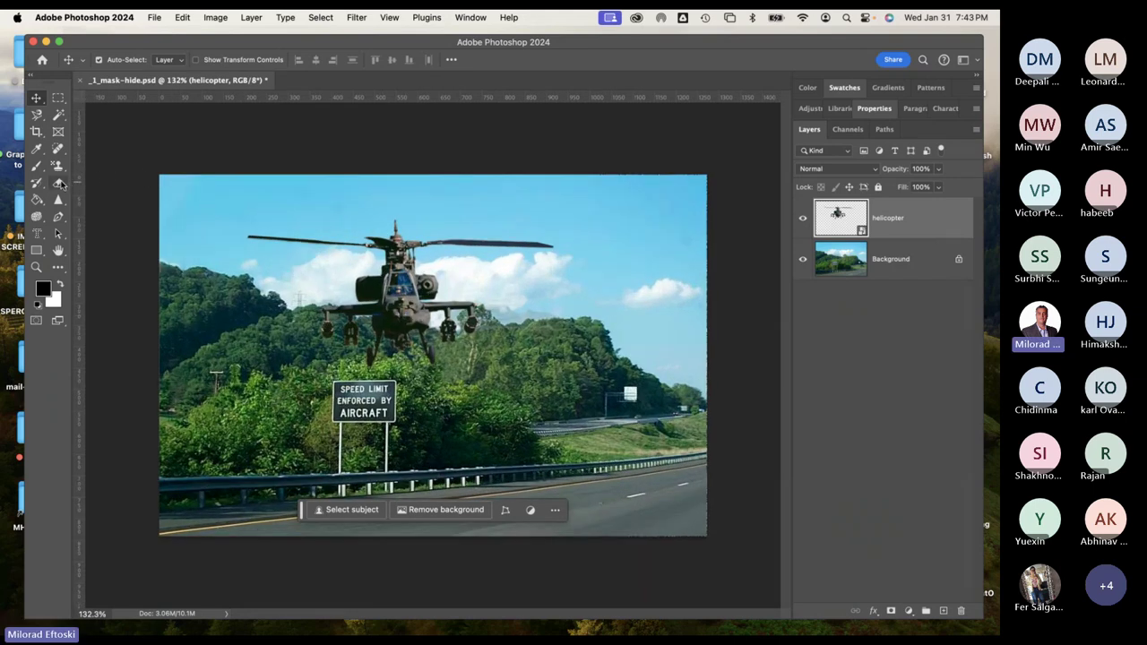
Pick the Eraser at size 35 and rasterize the helicopter smart object.
{"action": "left_click", "coordinate": [58, 183]}
{"action": "left_click", "coordinate": [104, 183]}
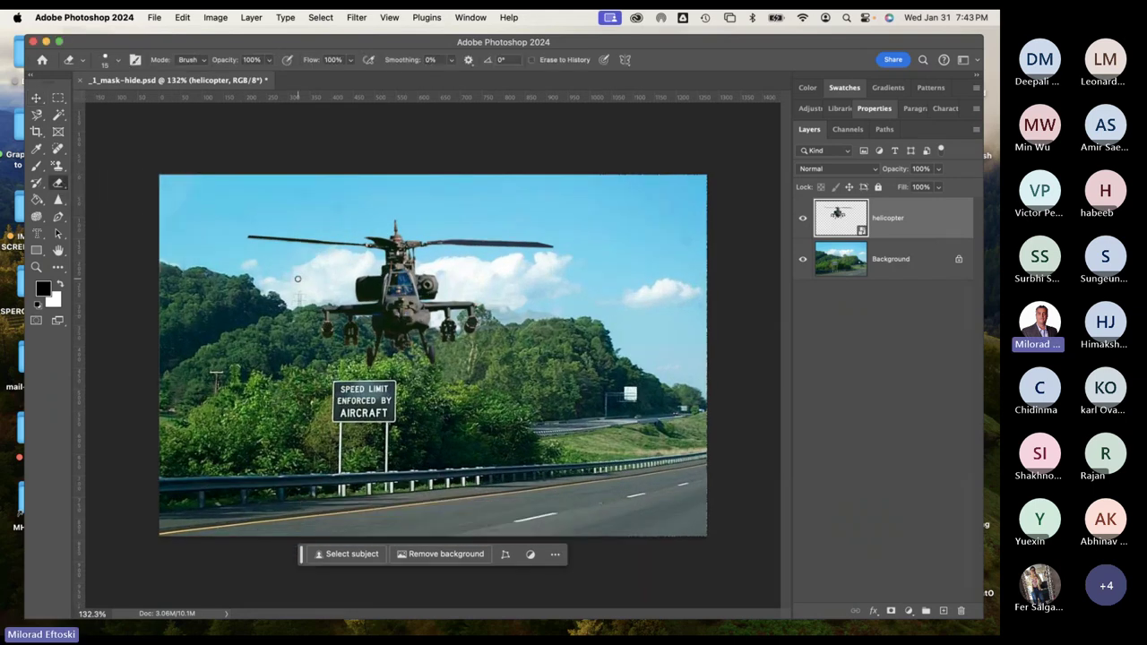
{"action": "key", "text": "bracketright"}
{"action": "key", "text": "bracketright"}
{"action": "left_click", "coordinate": [343, 316]}
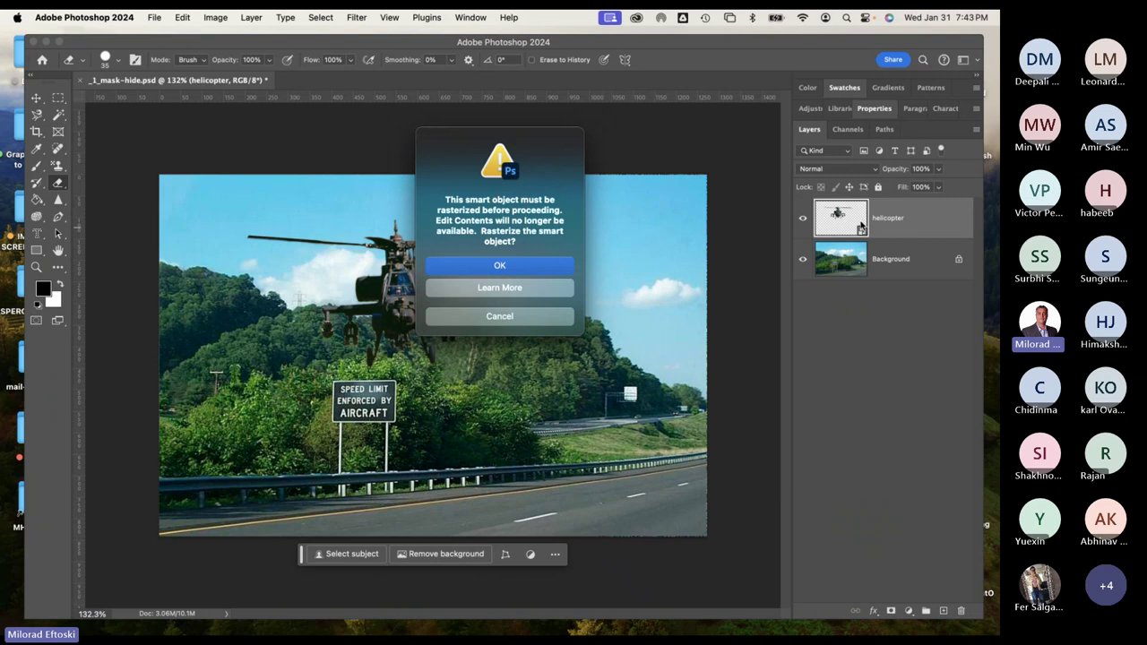
{"action": "left_click", "coordinate": [529, 267]}
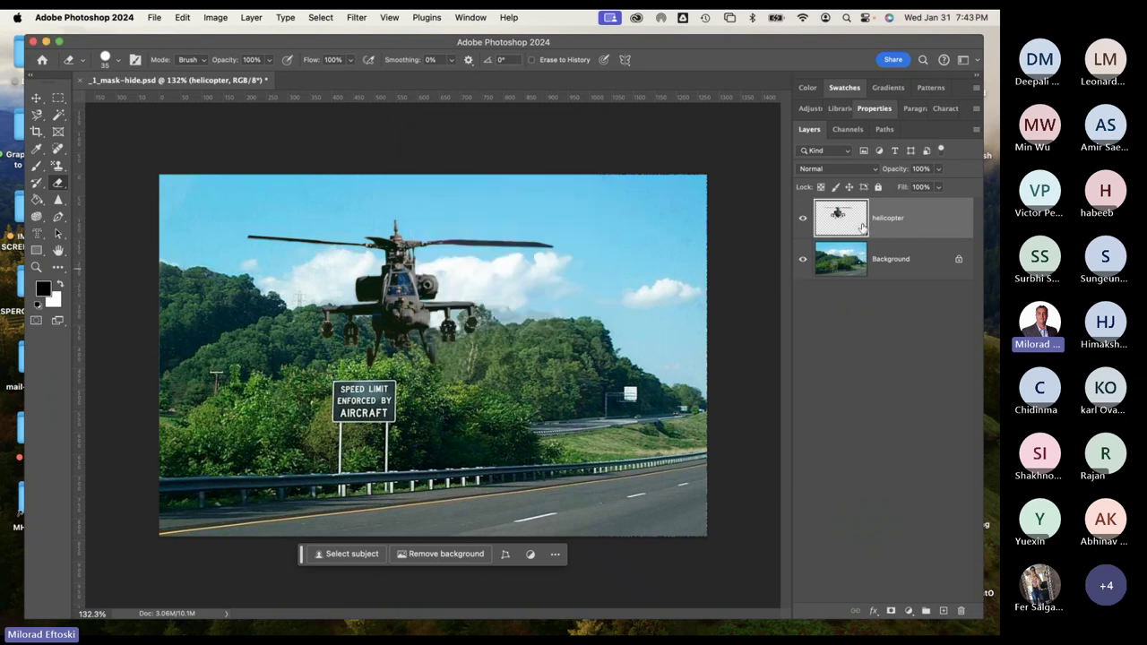
Erase a trial stroke across the wing, missiles and landing gear, then undo it.
{"action": "mouse_move", "coordinate": [328, 316]}
{"action": "left_mouse_down"}
{"action": "mouse_move", "coordinate": [368, 310]}
{"action": "mouse_move", "coordinate": [355, 318]}
{"action": "mouse_move", "coordinate": [356, 355]}
{"action": "mouse_move", "coordinate": [476, 327]}
{"action": "mouse_move", "coordinate": [467, 314]}
{"action": "mouse_move", "coordinate": [382, 307]}
{"action": "mouse_move", "coordinate": [473, 307]}
{"action": "left_mouse_up"}
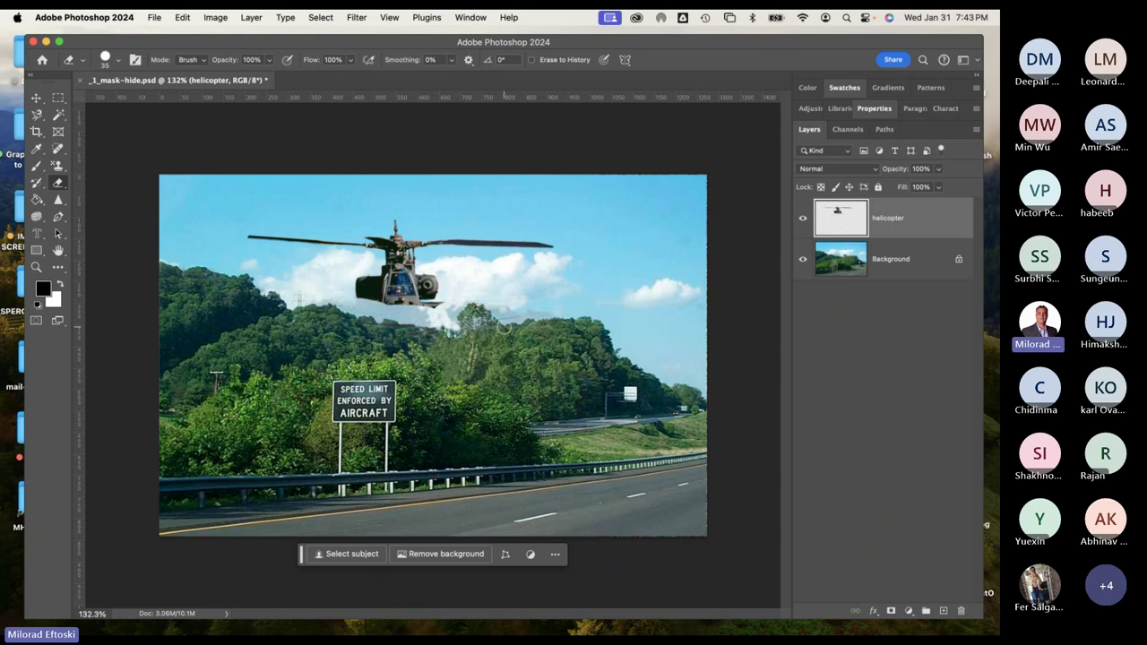
{"action": "key", "text": "super+z"}
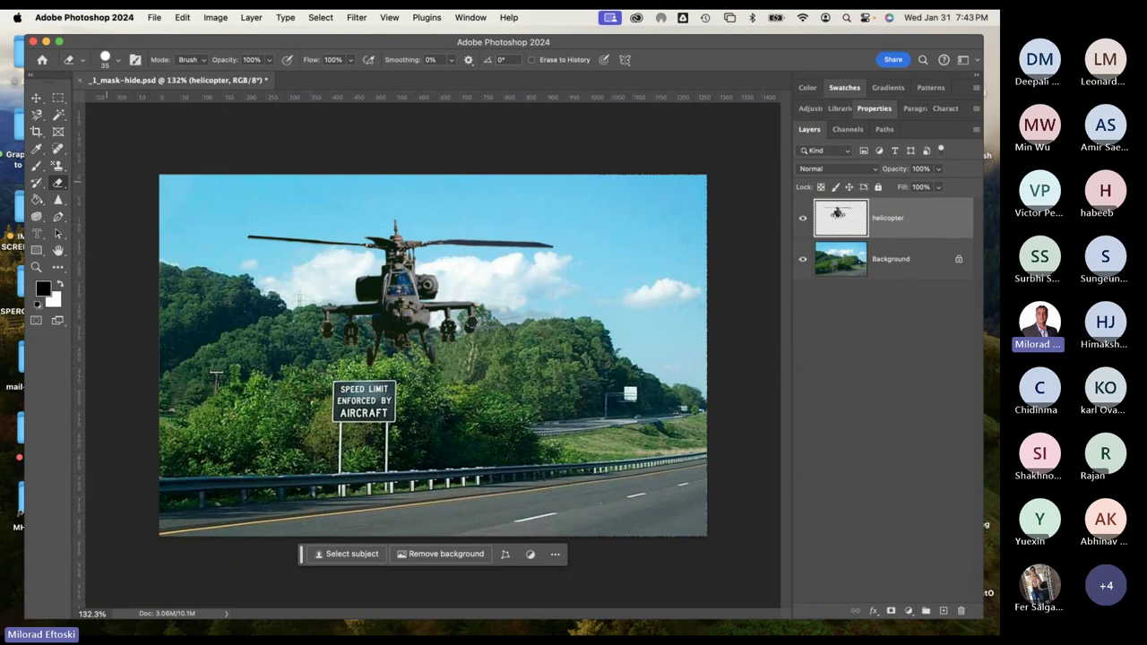
{"action": "left_click", "coordinate": [58, 182]}
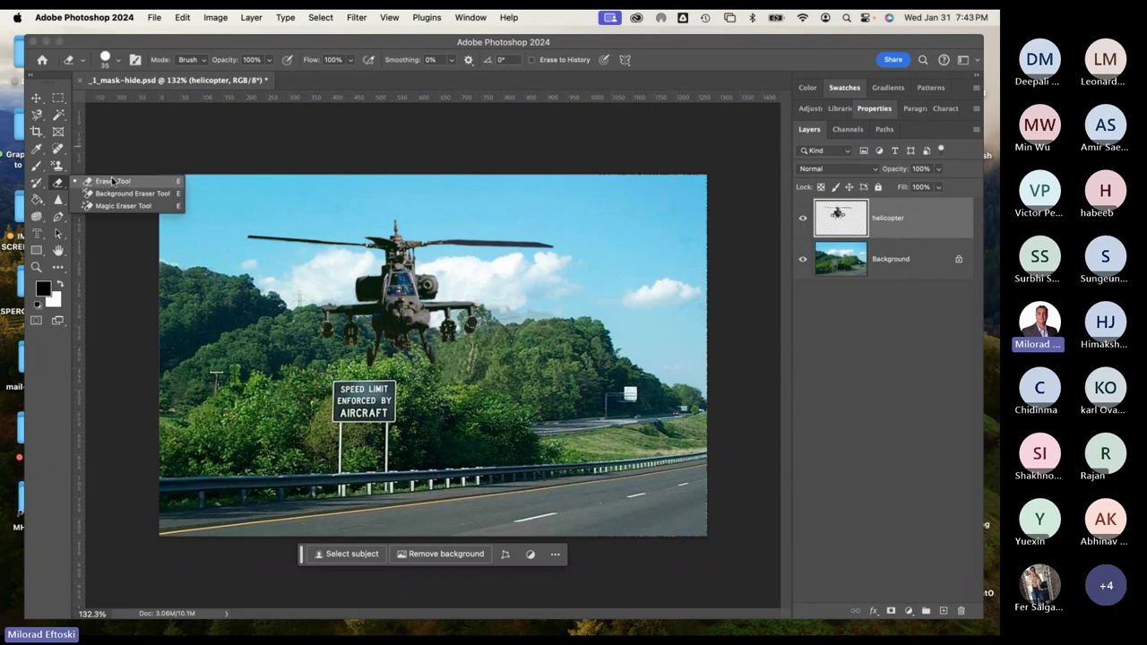
{"action": "left_click", "coordinate": [112, 182]}
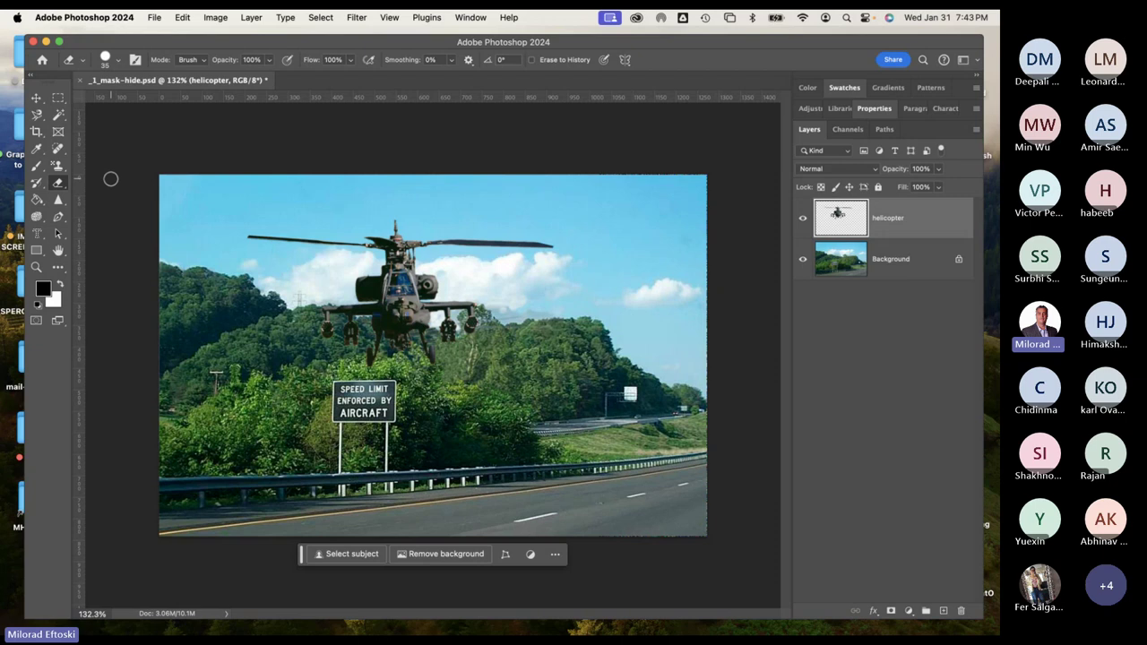
Close the mask-hide document without saving and bring up the L5-layerMasks Finder folder.
{"action": "left_click", "coordinate": [80, 81]}
{"action": "left_click", "coordinate": [517, 273]}
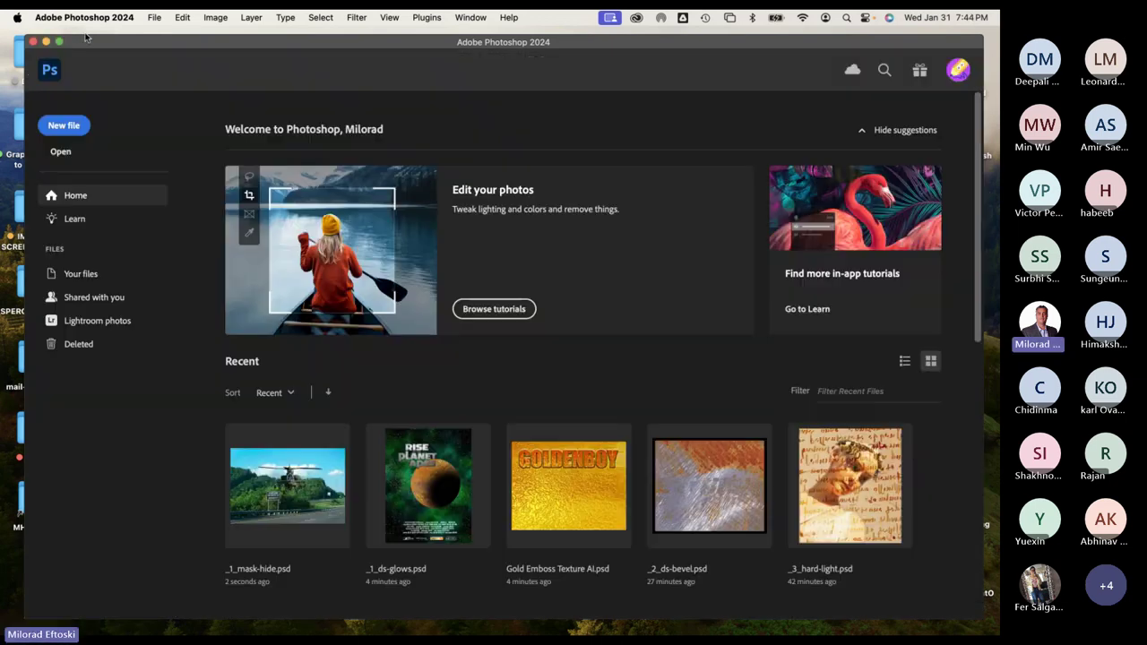
{"action": "left_click", "coordinate": [45, 41]}
{"action": "left_click", "coordinate": [412, 318]}
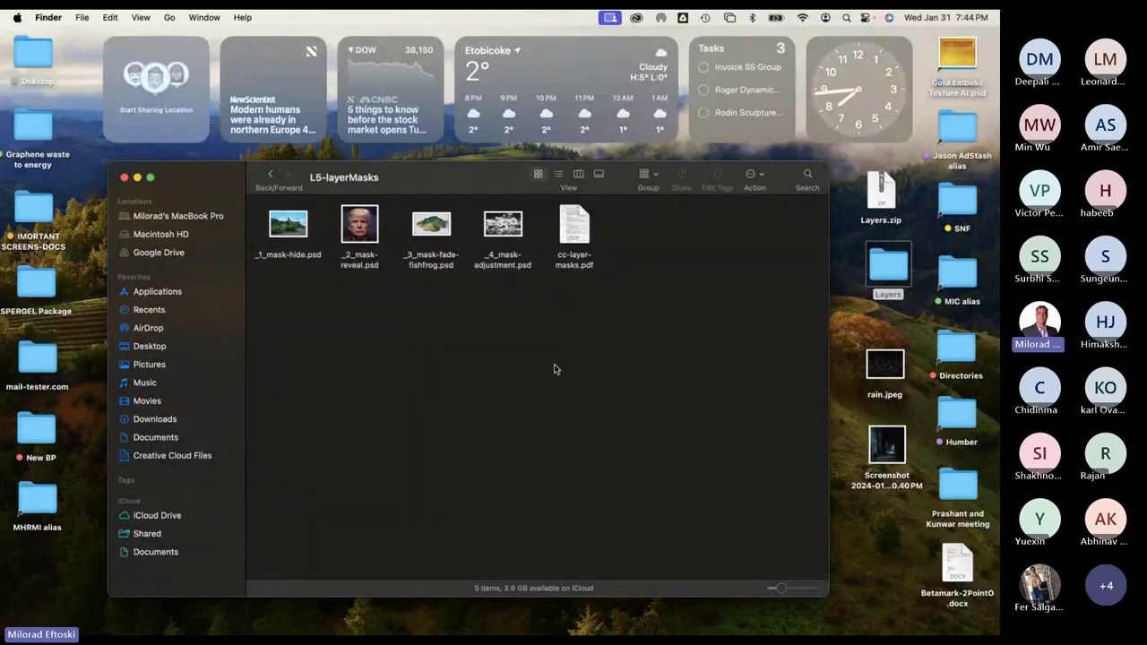
Quick Look cc-layer-masks.pdf and highlight the steps of its two Mask sections.
{"action": "left_click", "coordinate": [575, 229]}
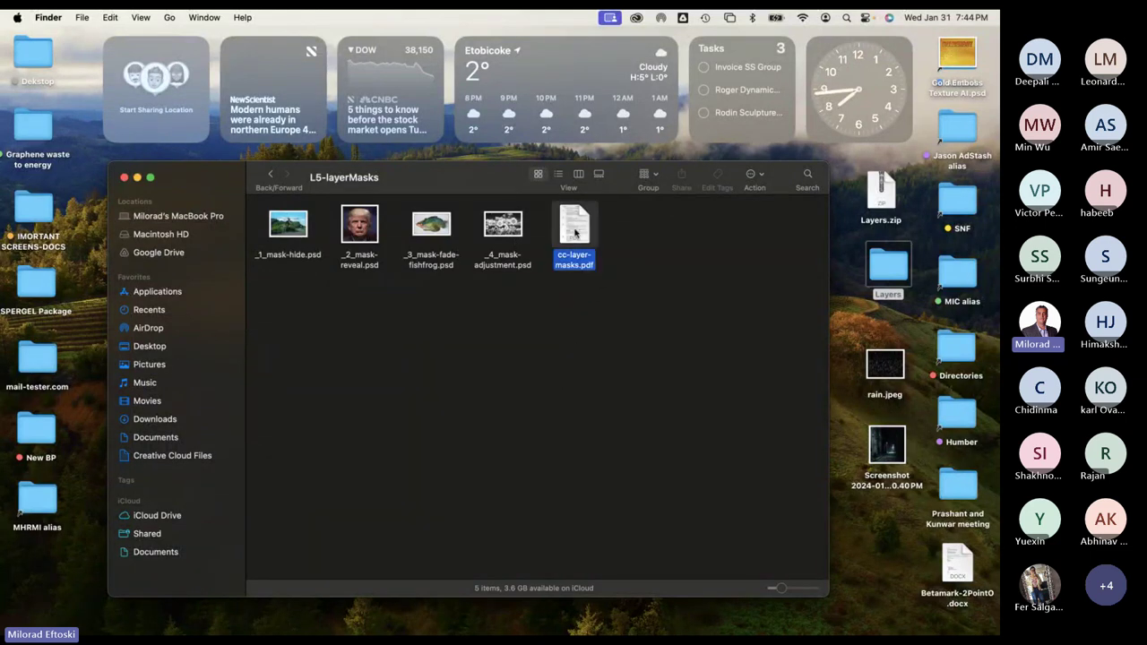
{"action": "key", "text": "space"}
{"action": "left_click_drag", "start_coordinate": [573, 145], "coordinate": [662, 222]}
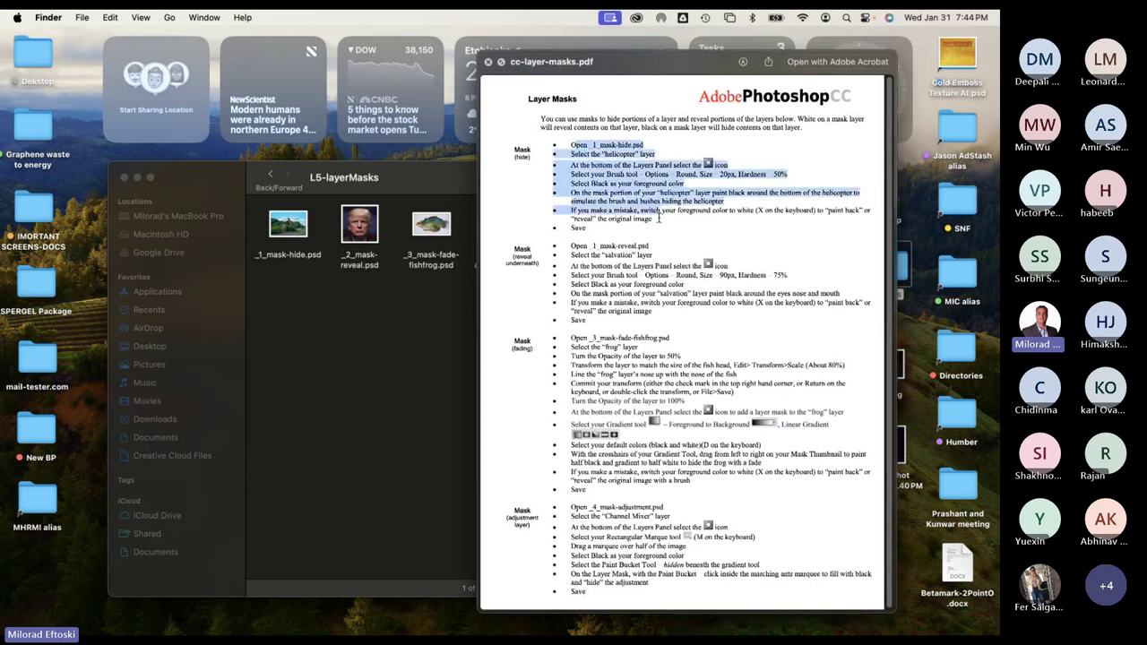
{"action": "left_click", "coordinate": [661, 230]}
{"action": "left_click_drag", "start_coordinate": [572, 244], "coordinate": [689, 326]}
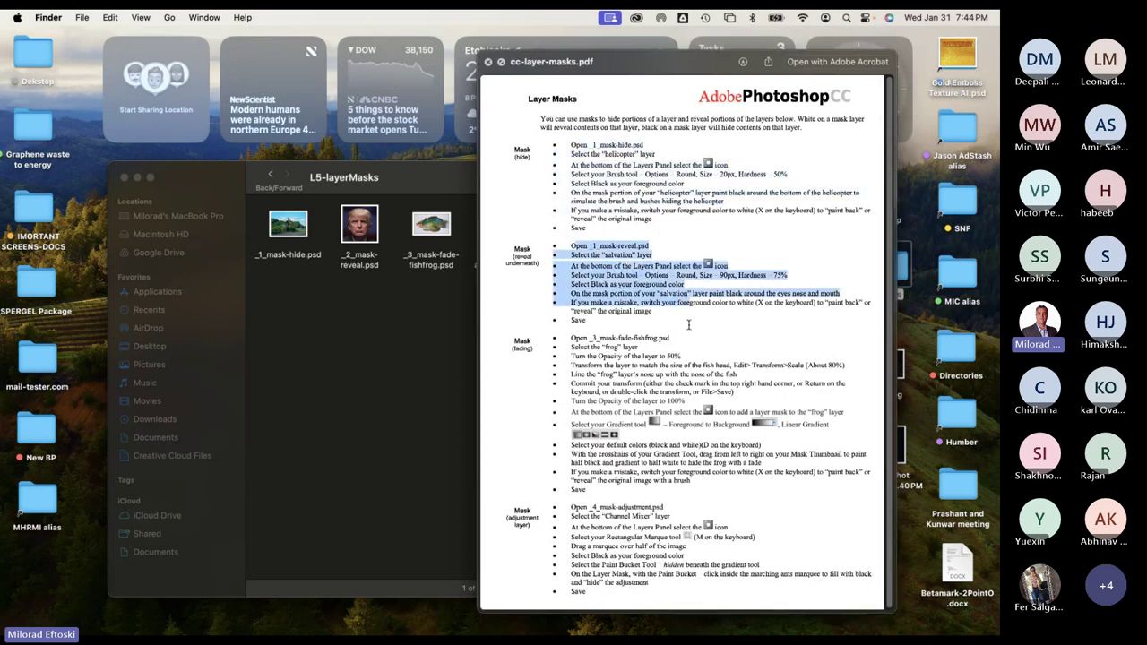
{"action": "left_click", "coordinate": [613, 312]}
{"action": "left_click_drag", "start_coordinate": [574, 245], "coordinate": [654, 329]}
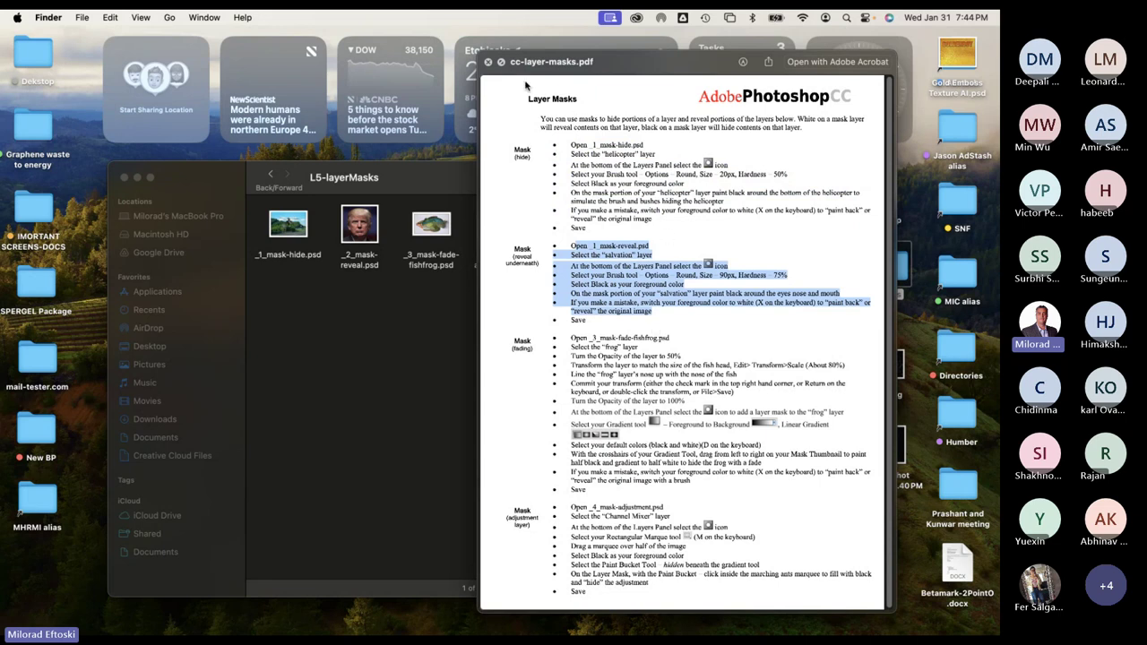
Close the PDF preview and open _2_mask-reveal.psd in Photoshop.
{"action": "left_click", "coordinate": [487, 61]}
{"action": "left_click", "coordinate": [496, 335]}
{"action": "left_click", "coordinate": [357, 231]}
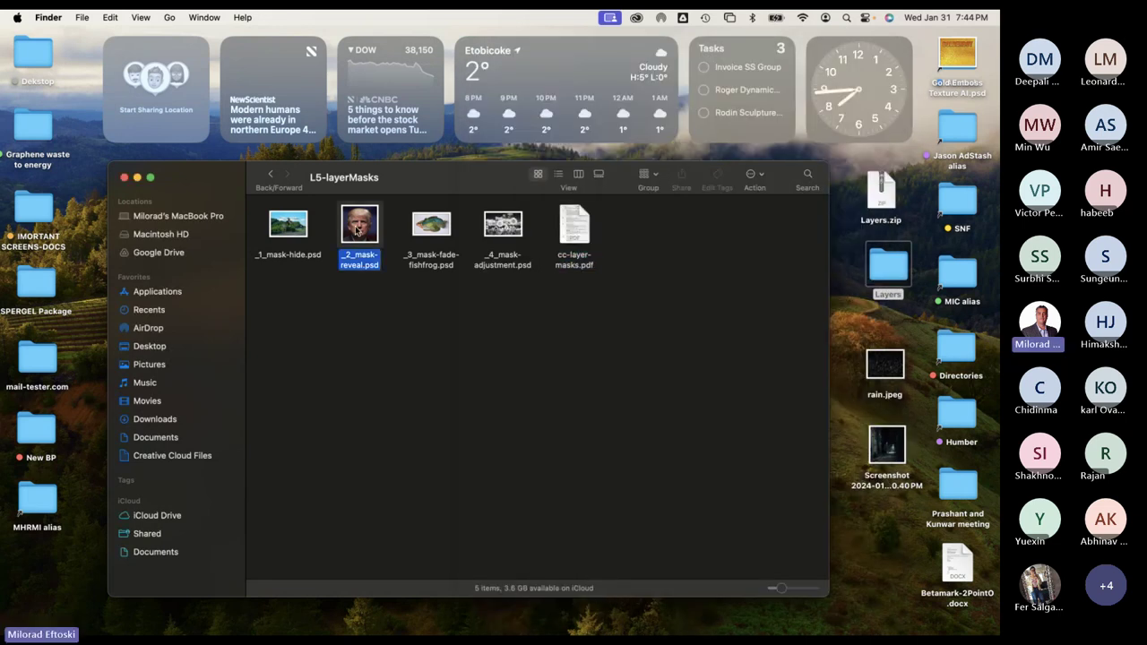
{"action": "double_click", "coordinate": [357, 231]}
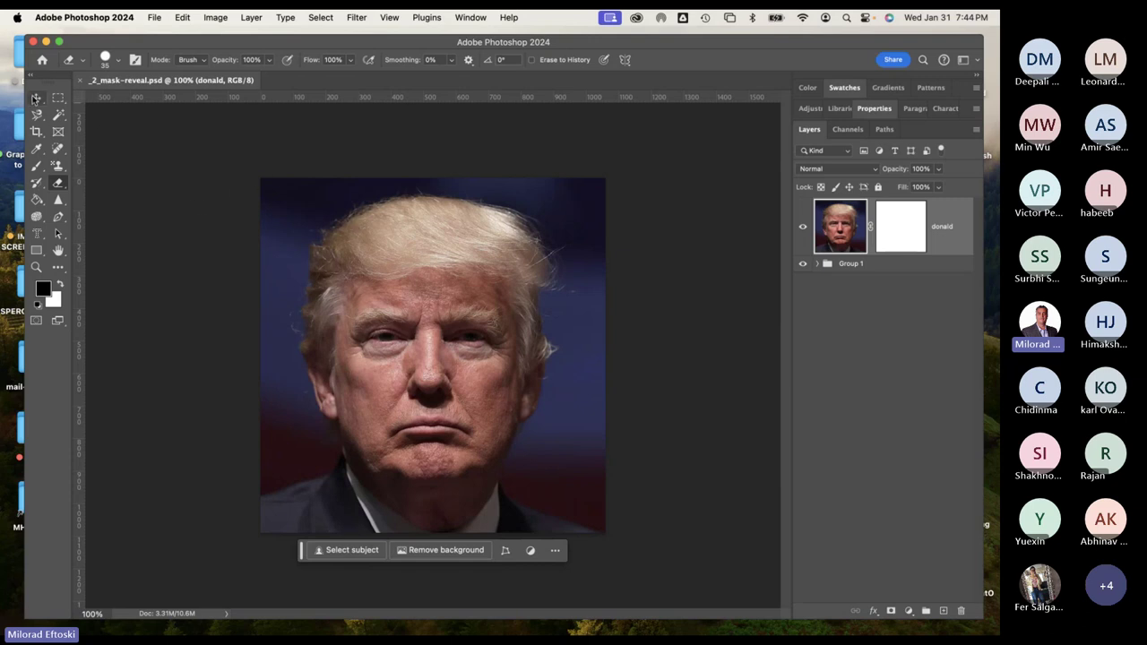
Make the portrait layer's mask the active target.
{"action": "left_click", "coordinate": [36, 97]}
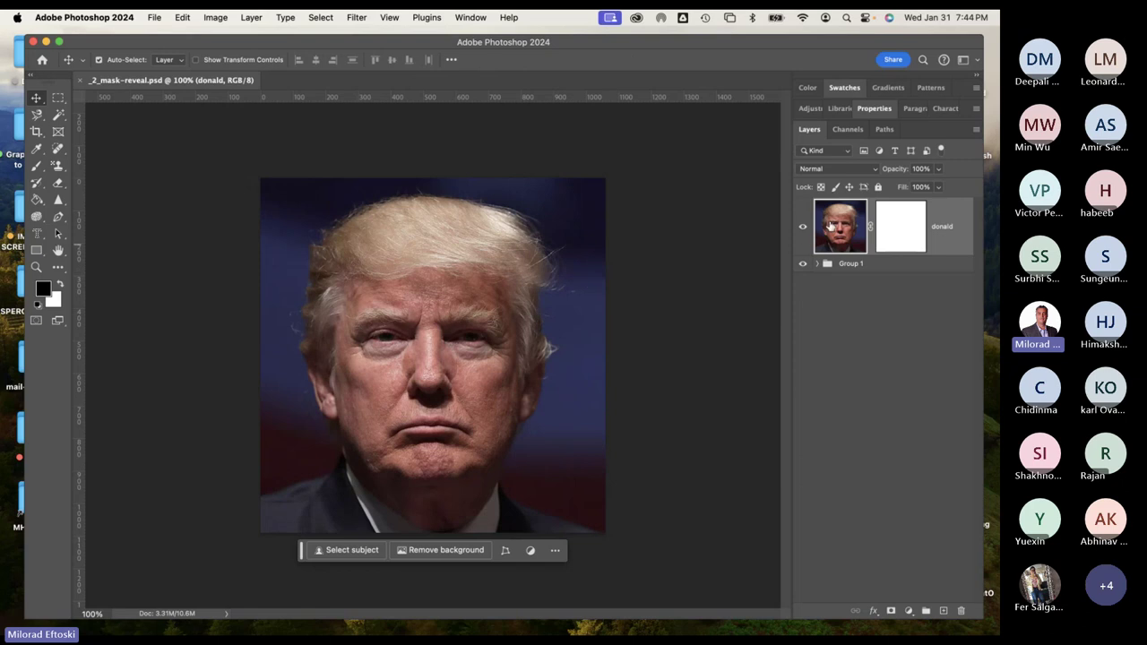
{"action": "left_click", "coordinate": [902, 241]}
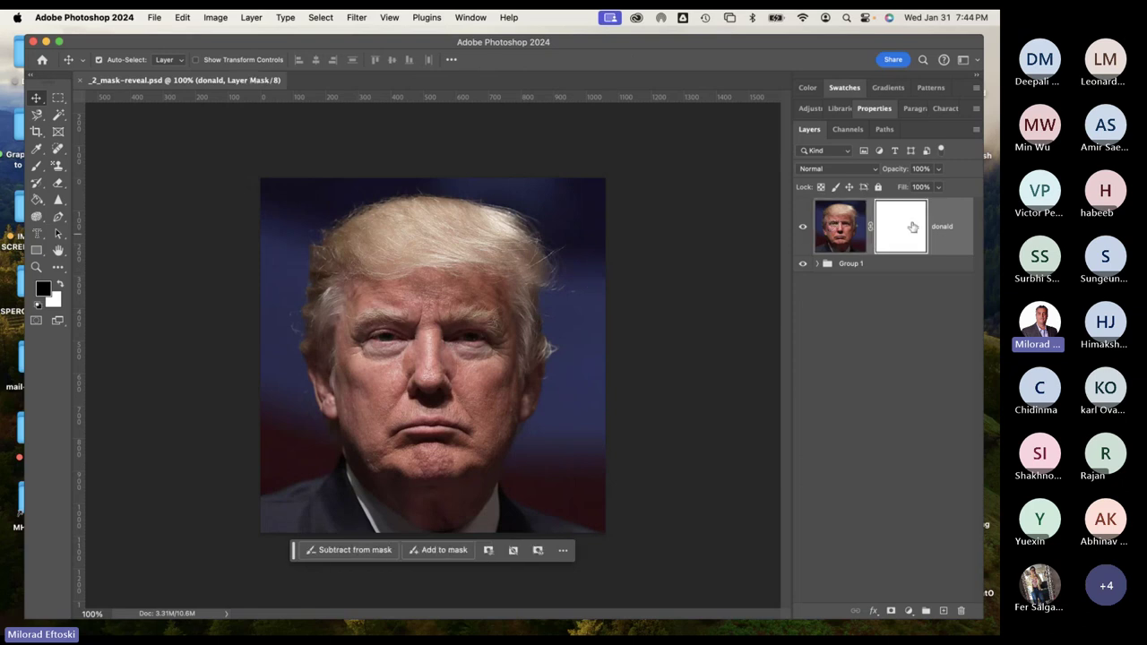
{"action": "left_click", "coordinate": [851, 220]}
{"action": "left_click", "coordinate": [899, 234]}
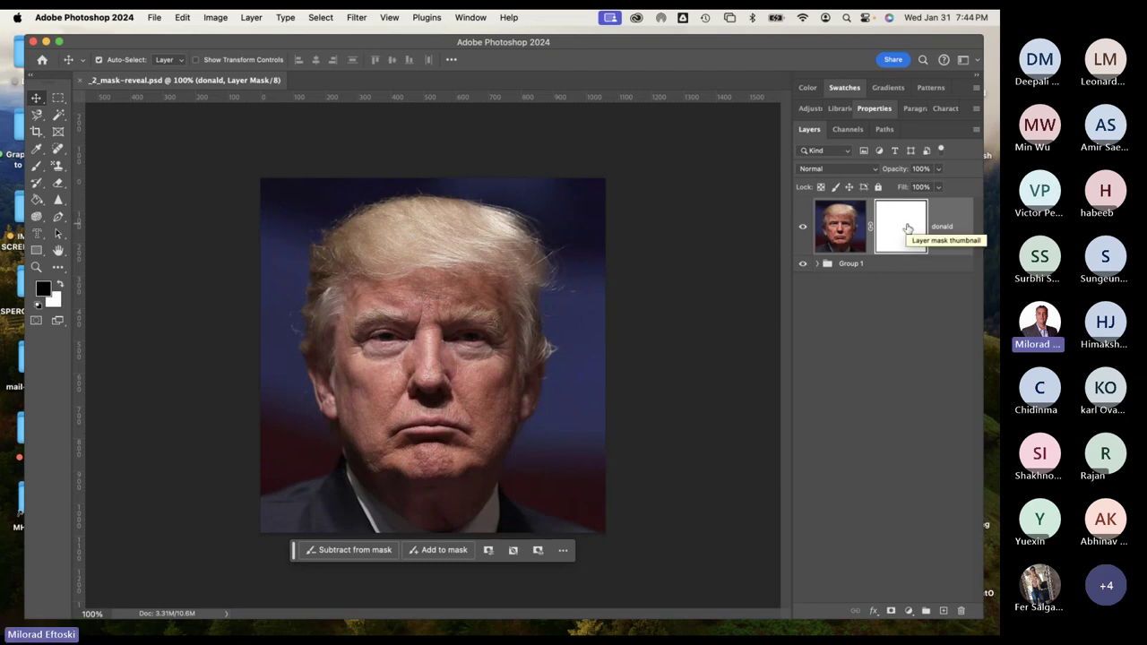
Paint black with an enlarged brush, about 125 px, over the face's right half to reveal the skull.
{"action": "left_click", "coordinate": [35, 166]}
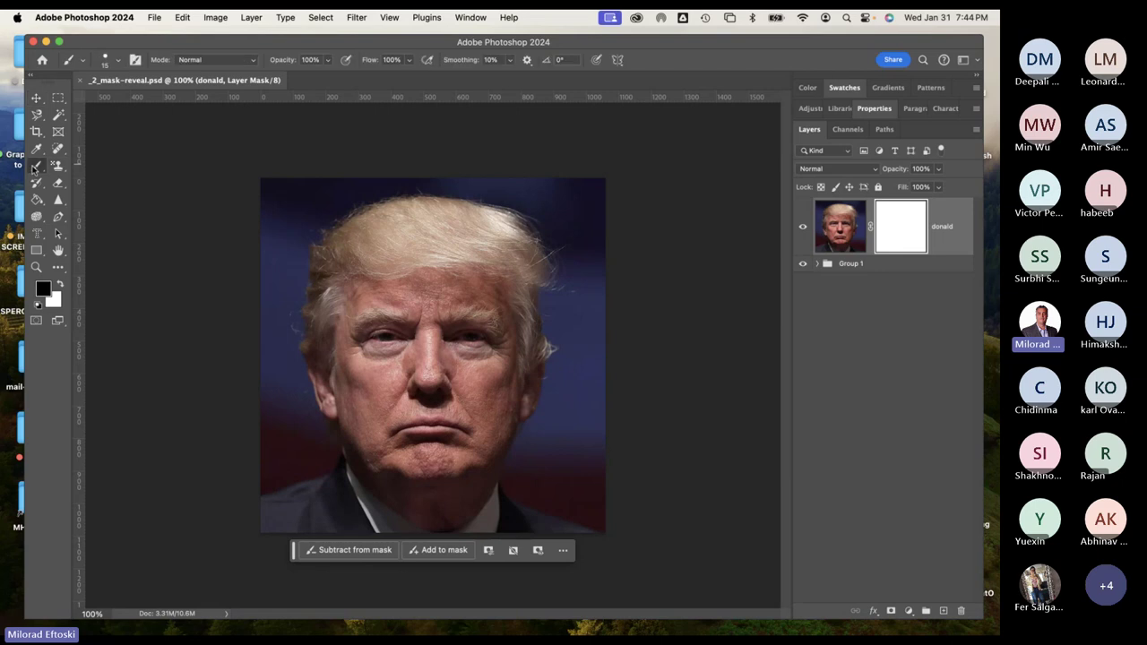
{"action": "key", "text": "bracketright"}
{"action": "key", "text": "bracketright"}
{"action": "key", "text": "bracketright"}
{"action": "key", "text": "bracketright"}
{"action": "key", "text": "bracketright"}
{"action": "key", "text": "bracketright"}
{"action": "key", "text": "bracketright"}
{"action": "key", "text": "bracketright"}
{"action": "key", "text": "bracketright"}
{"action": "key", "text": "bracketright"}
{"action": "key", "text": "bracketright"}
{"action": "key", "text": "bracketright"}
{"action": "mouse_move", "coordinate": [474, 359]}
{"action": "left_mouse_down"}
{"action": "mouse_move", "coordinate": [481, 315]}
{"action": "mouse_move", "coordinate": [496, 332]}
{"action": "mouse_move", "coordinate": [495, 359]}
{"action": "mouse_move", "coordinate": [460, 397]}
{"action": "mouse_move", "coordinate": [461, 373]}
{"action": "mouse_move", "coordinate": [447, 444]}
{"action": "mouse_move", "coordinate": [486, 393]}
{"action": "mouse_move", "coordinate": [463, 436]}
{"action": "mouse_move", "coordinate": [468, 324]}
{"action": "mouse_move", "coordinate": [443, 298]}
{"action": "mouse_move", "coordinate": [459, 284]}
{"action": "mouse_move", "coordinate": [491, 300]}
{"action": "mouse_move", "coordinate": [479, 284]}
{"action": "mouse_move", "coordinate": [498, 326]}
{"action": "mouse_move", "coordinate": [452, 284]}
{"action": "mouse_move", "coordinate": [475, 289]}
{"action": "mouse_move", "coordinate": [439, 451]}
{"action": "mouse_move", "coordinate": [435, 267]}
{"action": "mouse_move", "coordinate": [464, 270]}
{"action": "left_mouse_up"}
{"action": "key", "text": "super+z"}
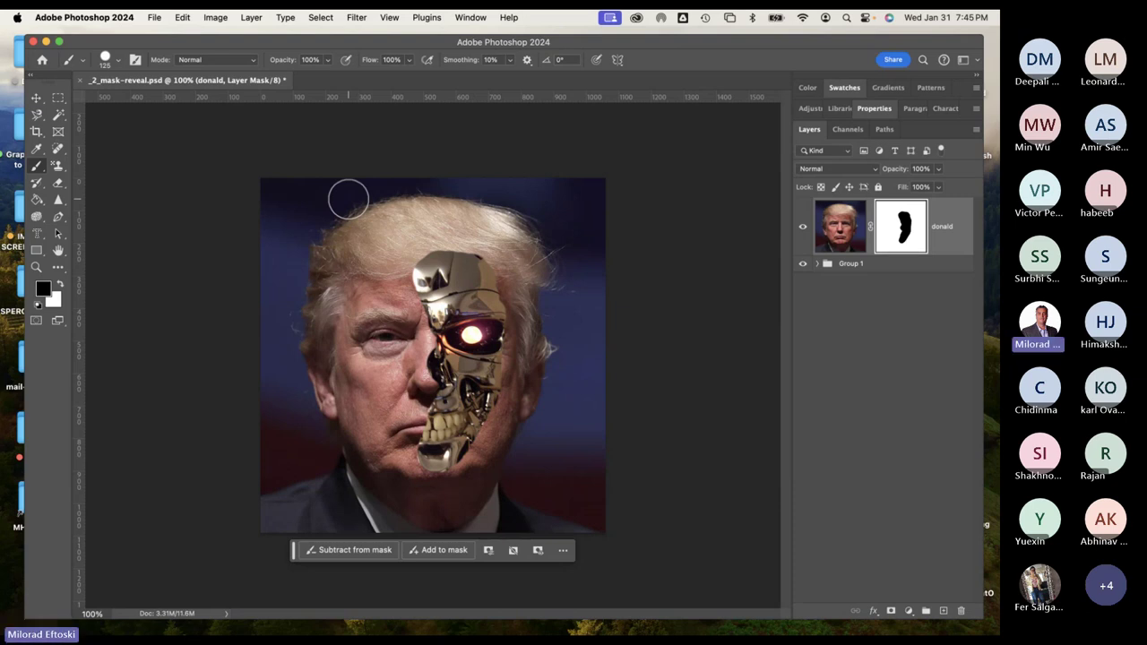
Toggle the top portrait layer's visibility and expand Group 1 to see its layers.
{"action": "left_click", "coordinate": [803, 228]}
{"action": "left_click", "coordinate": [803, 229]}
{"action": "left_click", "coordinate": [803, 229]}
{"action": "left_click", "coordinate": [817, 263]}
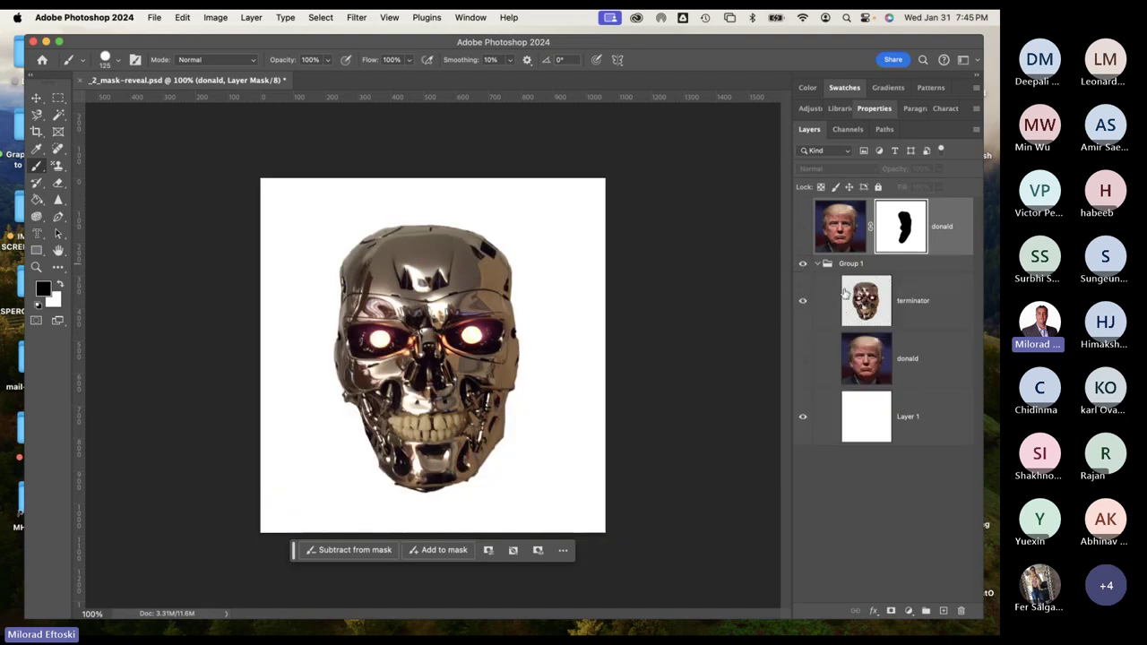
{"action": "left_click", "coordinate": [803, 229]}
{"action": "left_click", "coordinate": [803, 229]}
Compare the portrait with and without the skull reveal, then close the document without saving.
{"action": "left_click", "coordinate": [803, 229]}
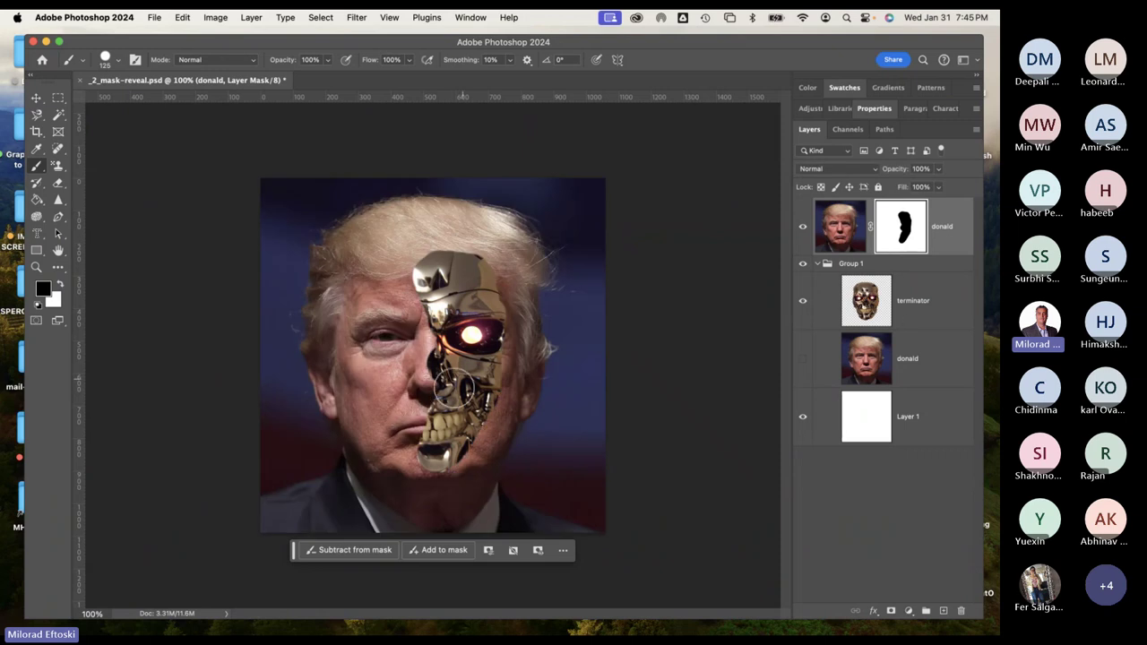
{"action": "left_click", "coordinate": [803, 230]}
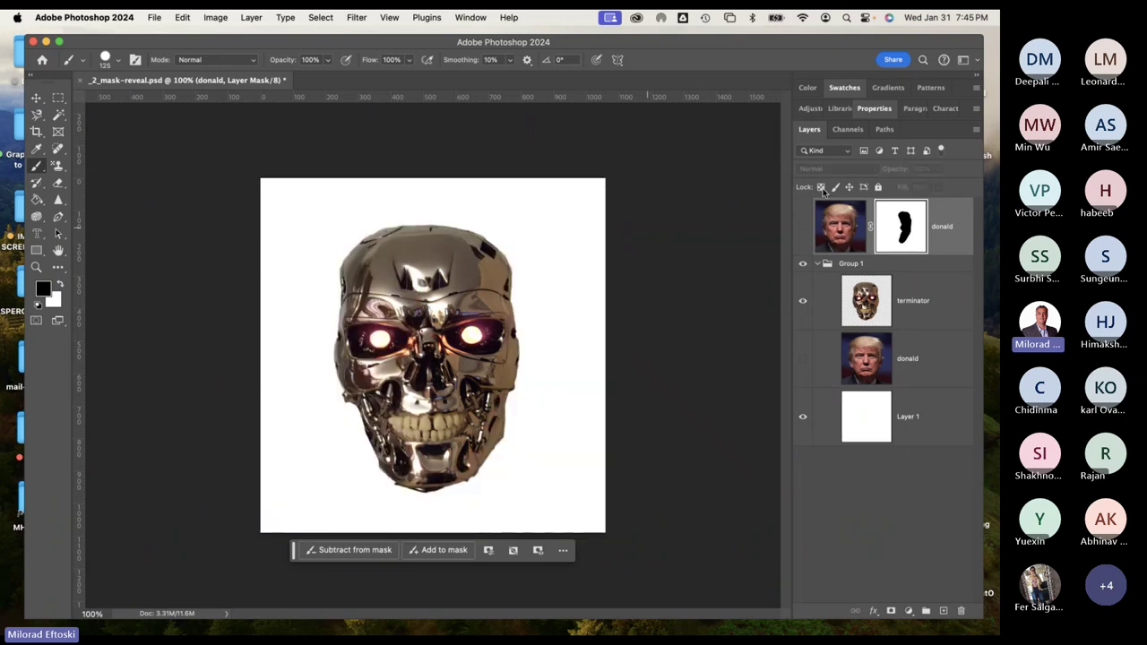
{"action": "left_click", "coordinate": [802, 229]}
{"action": "left_click", "coordinate": [803, 230]}
{"action": "left_click", "coordinate": [803, 230]}
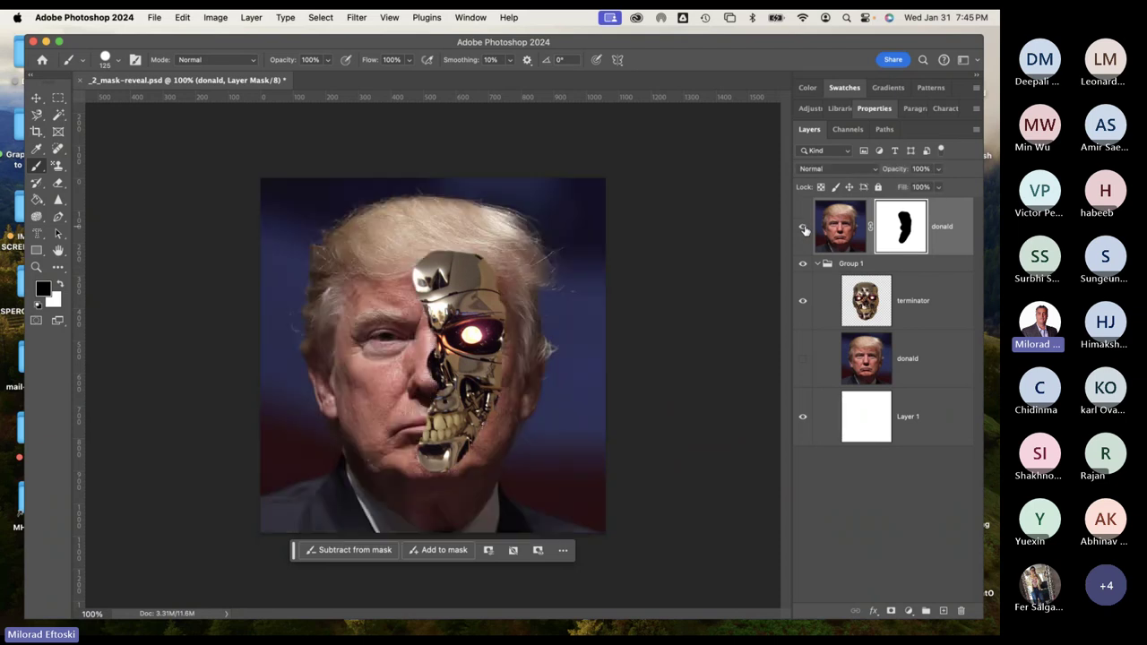
{"action": "left_click", "coordinate": [803, 230]}
{"action": "left_click", "coordinate": [803, 230]}
{"action": "left_click", "coordinate": [803, 229]}
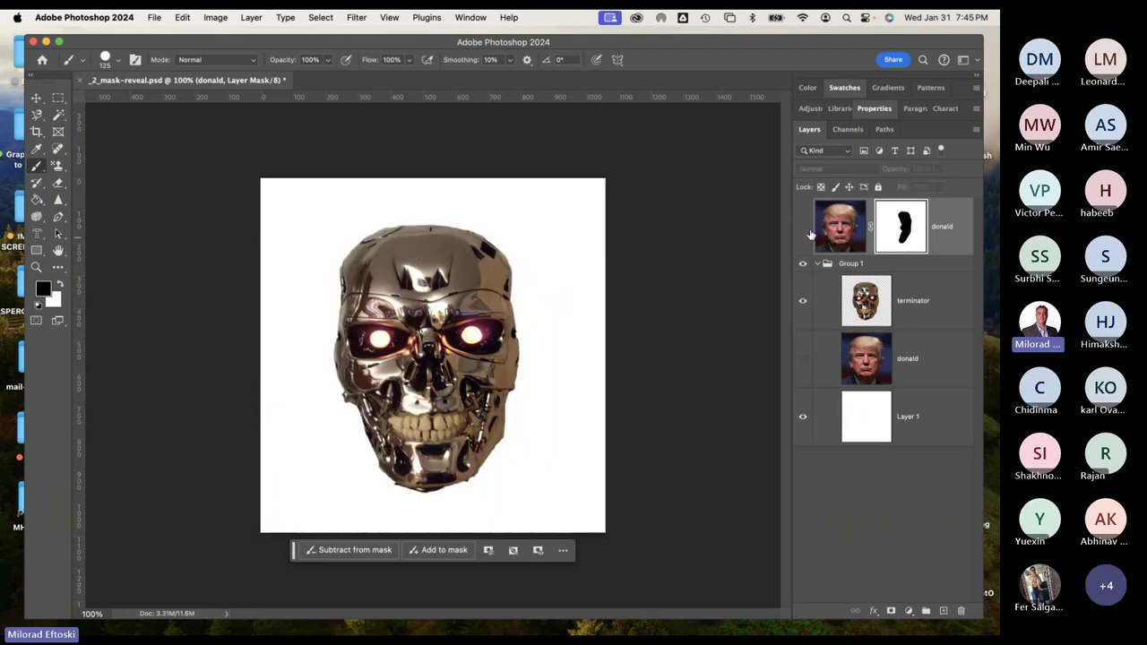
{"action": "left_click", "coordinate": [803, 229]}
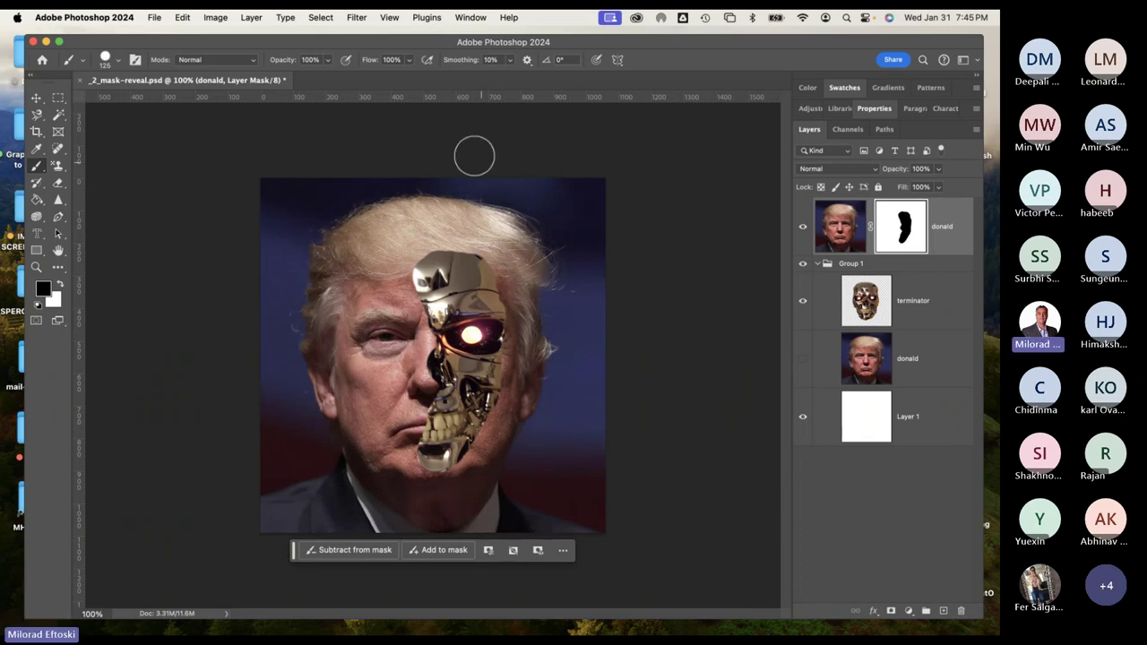
{"action": "left_click", "coordinate": [80, 81]}
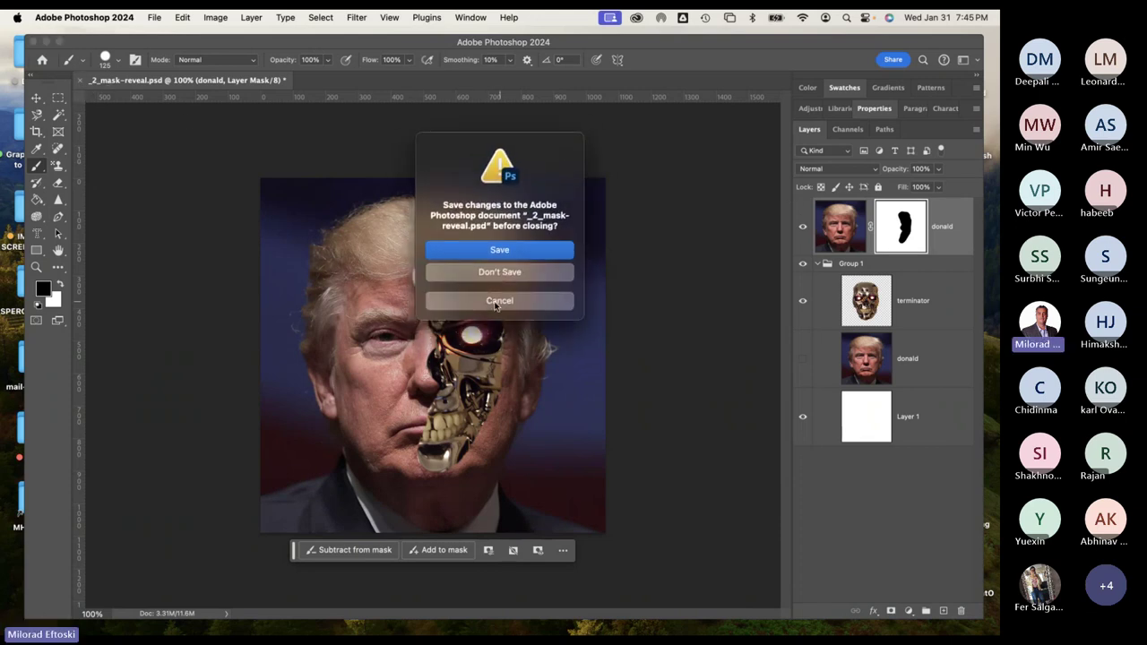
{"action": "left_click", "coordinate": [465, 272]}
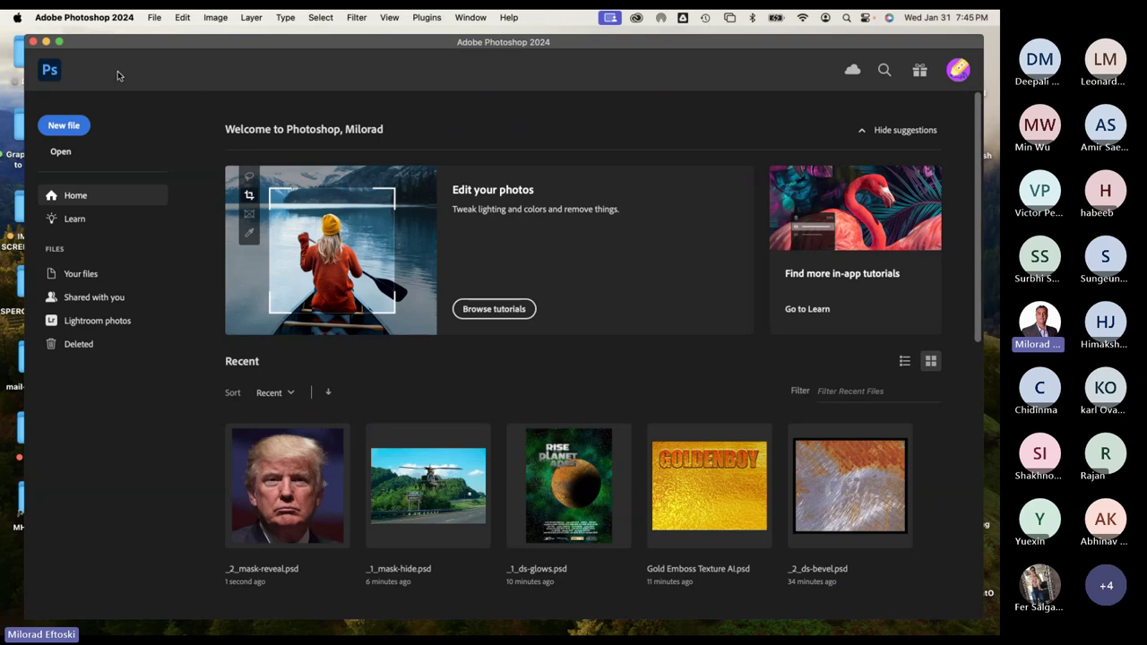
Minimize Photoshop and Quick Look _3_mask-fade-fishfrog.psd in the L5-layerMasks folder.
{"action": "left_click", "coordinate": [46, 42]}
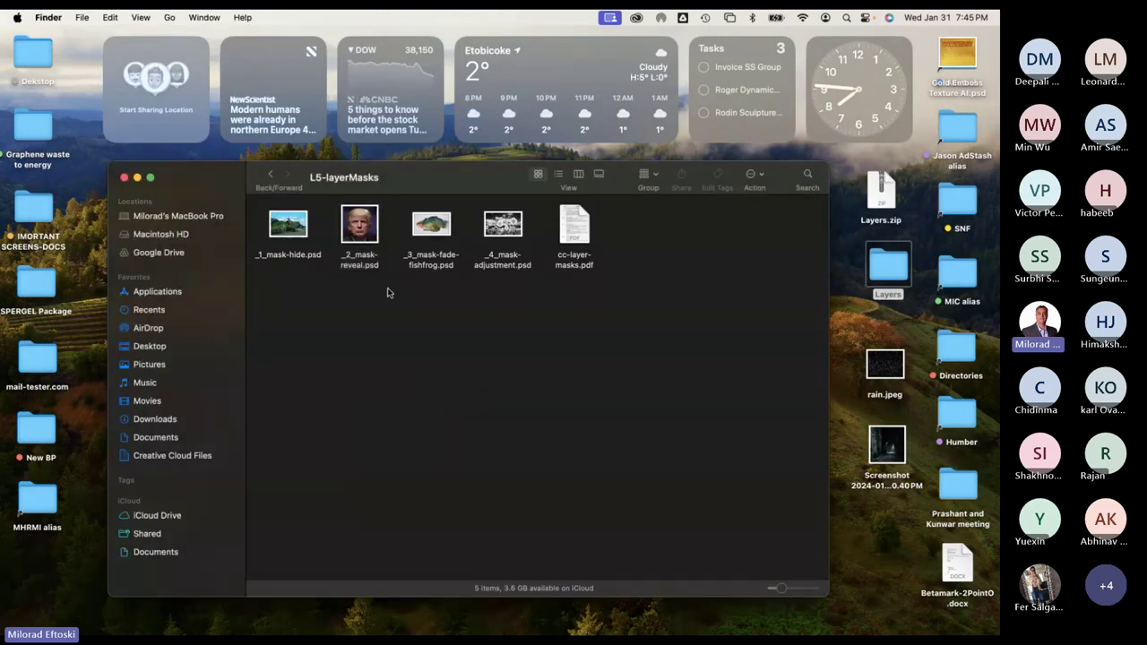
{"action": "left_click", "coordinate": [424, 223]}
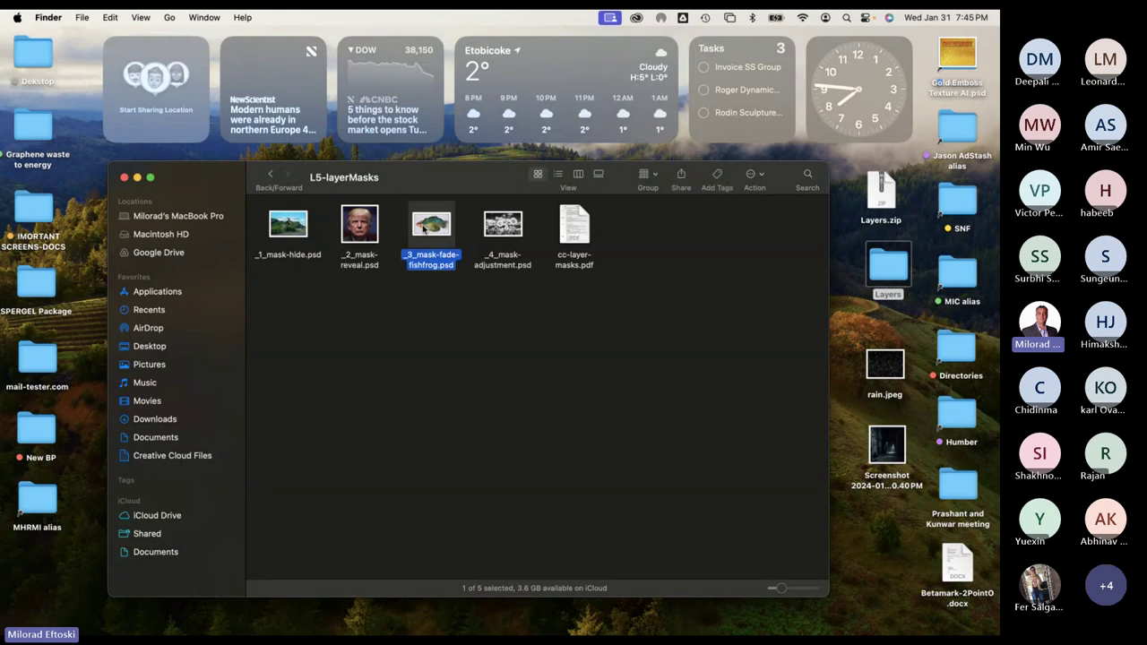
{"action": "key", "text": "space"}
{"action": "key", "text": "space"}
Open the fish-frog file at 300% zoom and move the frog head up and left.
{"action": "double_click", "coordinate": [434, 228]}
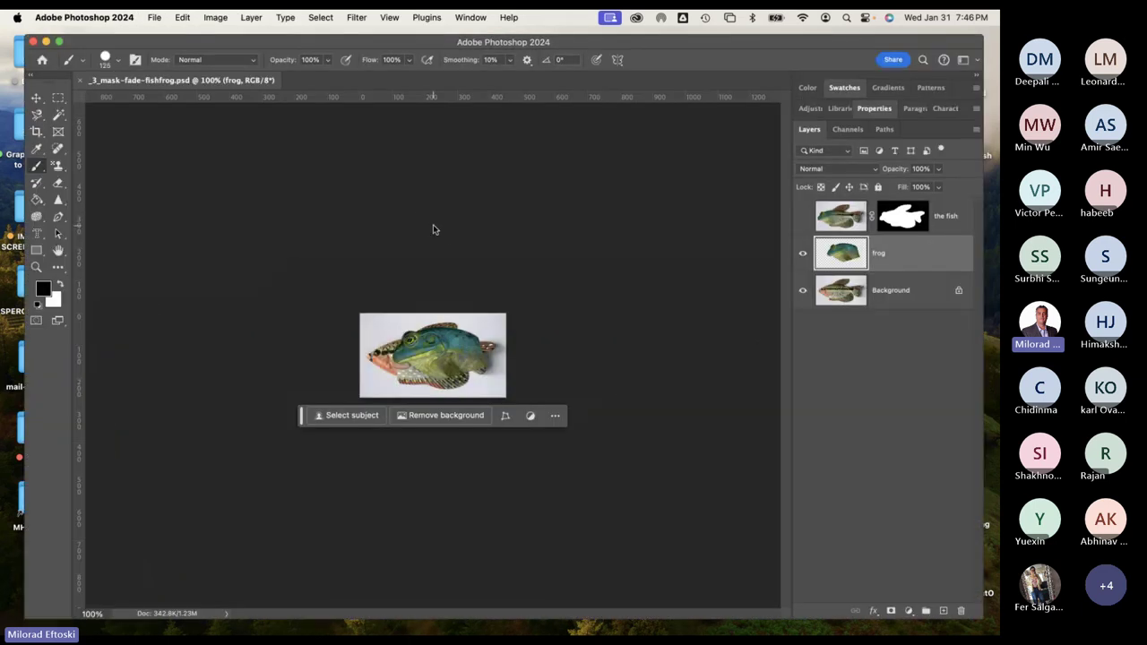
{"action": "key", "text": "super+equal"}
{"action": "key", "text": "super+equal"}
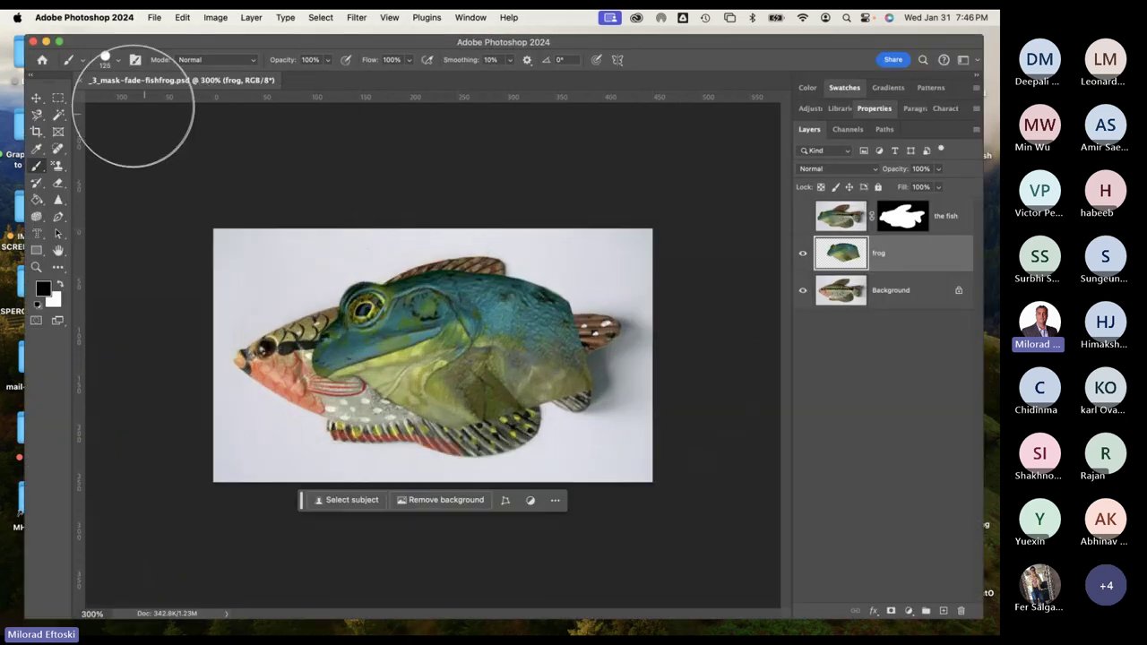
{"action": "left_click", "coordinate": [35, 97]}
{"action": "mouse_move", "coordinate": [412, 343]}
{"action": "left_mouse_down"}
{"action": "mouse_move", "coordinate": [388, 325]}
{"action": "mouse_move", "coordinate": [403, 350]}
{"action": "mouse_move", "coordinate": [387, 345]}
{"action": "mouse_move", "coordinate": [414, 363]}
{"action": "mouse_move", "coordinate": [394, 347]}
{"action": "mouse_move", "coordinate": [345, 359]}
{"action": "left_mouse_up"}
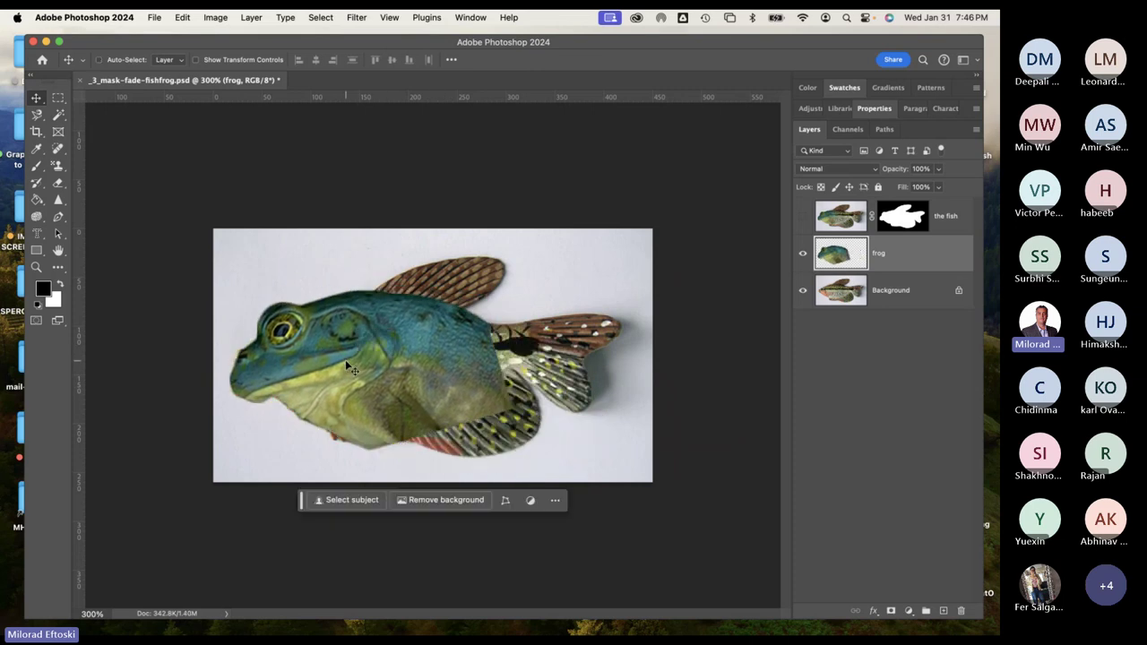
Scale the frog head down to about 88% and delete the masked fish layer.
{"action": "key", "text": "super+t"}
{"action": "left_click_drag", "start_coordinate": [512, 369], "coordinate": [489, 369]}
{"action": "key", "text": "Return"}
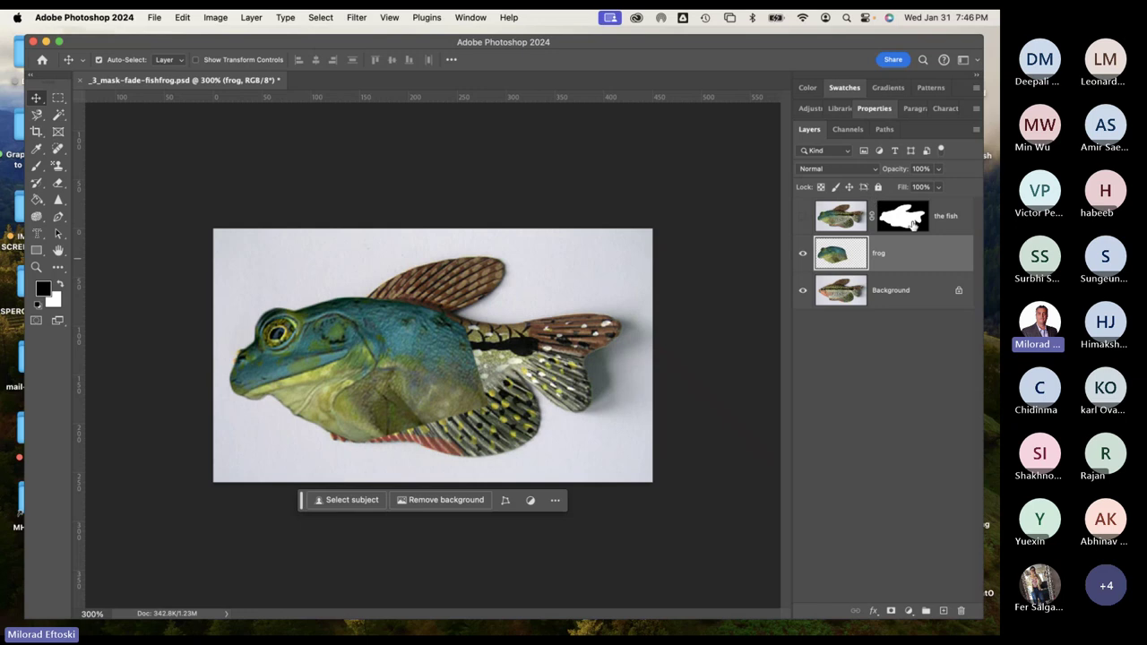
{"action": "left_click", "coordinate": [952, 226]}
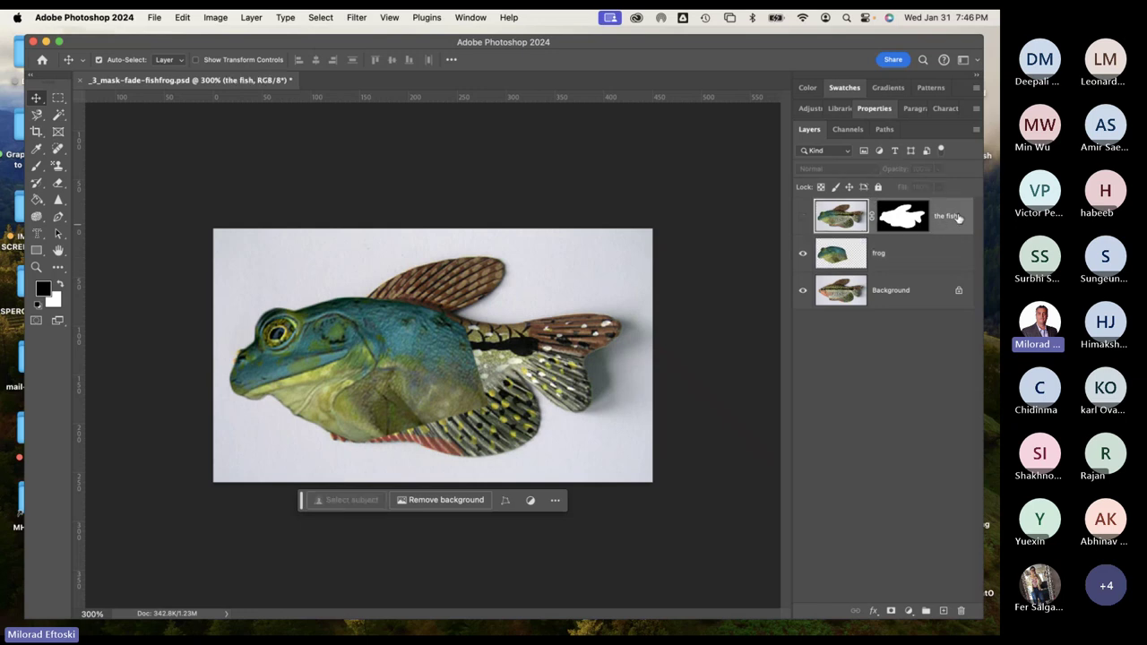
{"action": "key", "text": "BackSpace"}
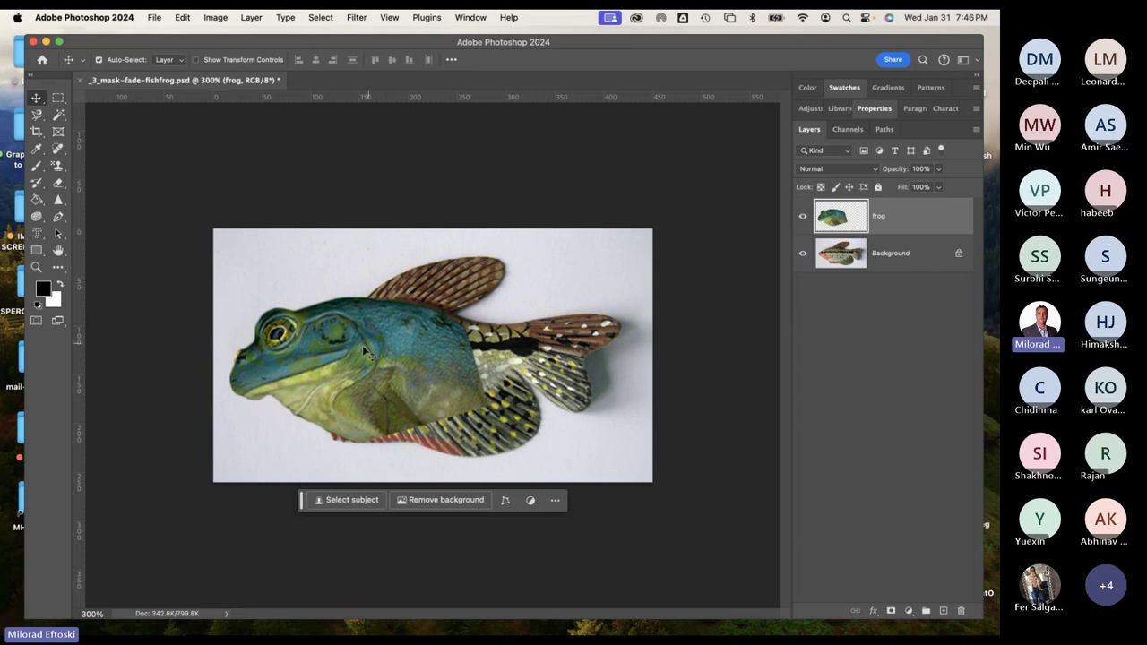
Toggle the frog layer's visibility to compare the frog head against the fish.
{"action": "left_click", "coordinate": [803, 219]}
{"action": "left_click", "coordinate": [803, 219]}
{"action": "left_click", "coordinate": [804, 219]}
{"action": "left_click", "coordinate": [804, 218]}
{"action": "left_click", "coordinate": [803, 219]}
{"action": "left_click", "coordinate": [804, 219]}
{"action": "left_click", "coordinate": [804, 219]}
{"action": "left_click", "coordinate": [804, 219]}
{"action": "left_click", "coordinate": [803, 219]}
{"action": "left_click", "coordinate": [804, 219]}
Try Layer > Layer Mask > Reveal All on the frog layer.
{"action": "left_click", "coordinate": [251, 18]}
{"action": "mouse_move", "coordinate": [288, 216]}
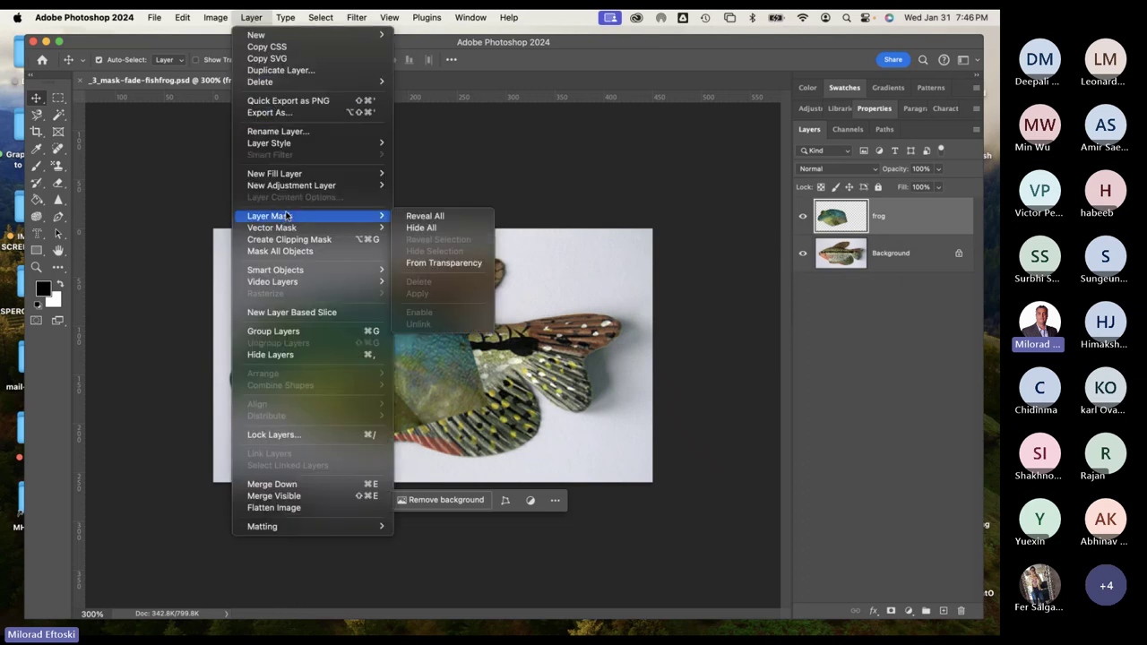
{"action": "left_click", "coordinate": [438, 219]}
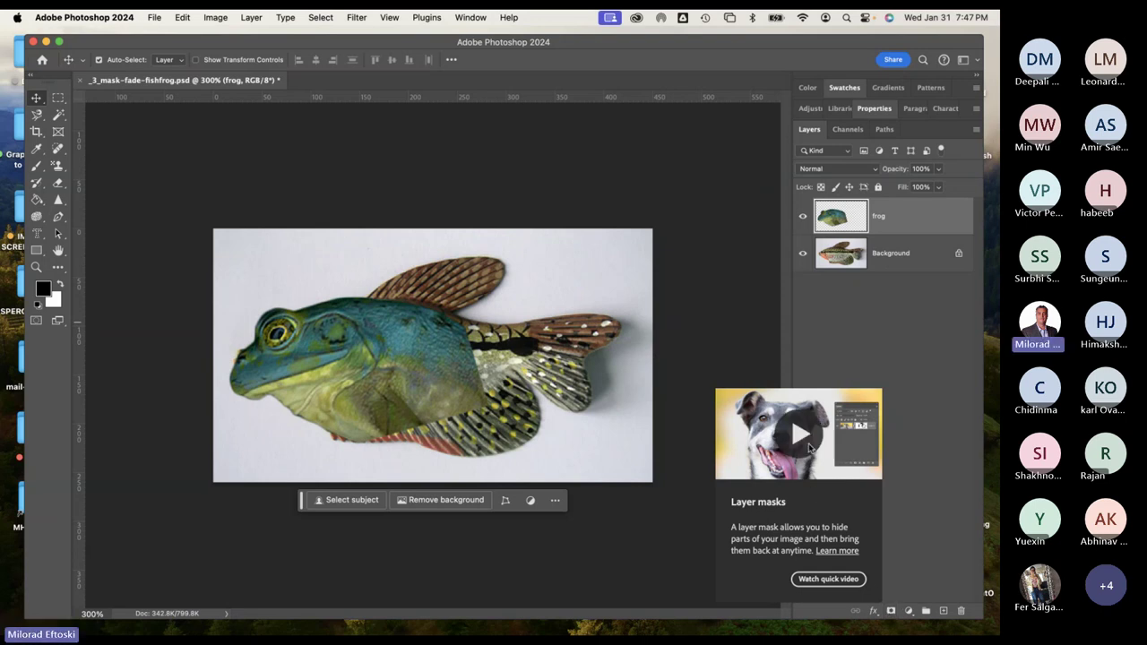
Watch the Layer masks tutorial video from the help card, then close it.
{"action": "left_click", "coordinate": [800, 436]}
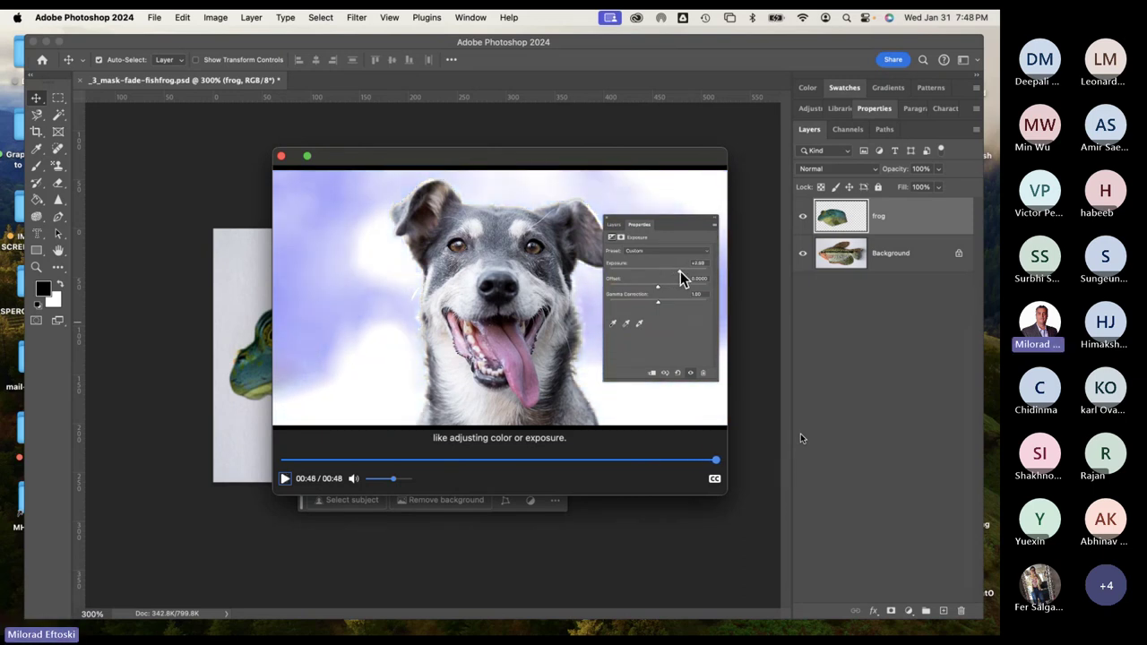
{"action": "mouse_move", "coordinate": [415, 168]}
{"action": "left_mouse_down"}
{"action": "mouse_move", "coordinate": [442, 167]}
{"action": "mouse_move", "coordinate": [428, 175]}
{"action": "left_mouse_up"}
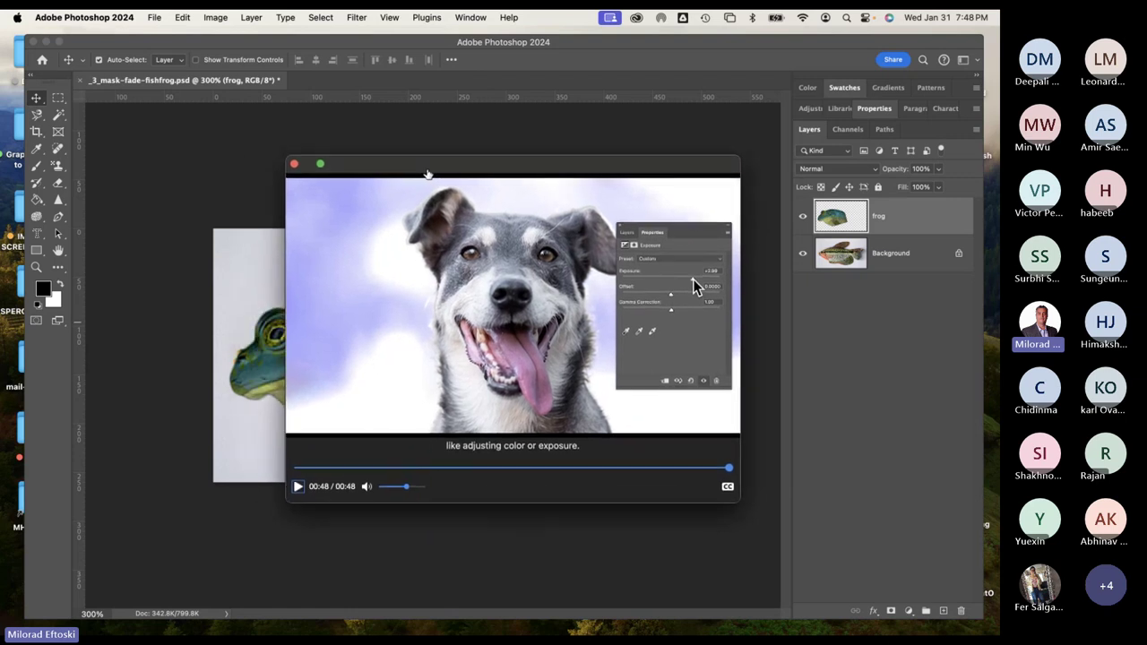
{"action": "left_click", "coordinate": [293, 164]}
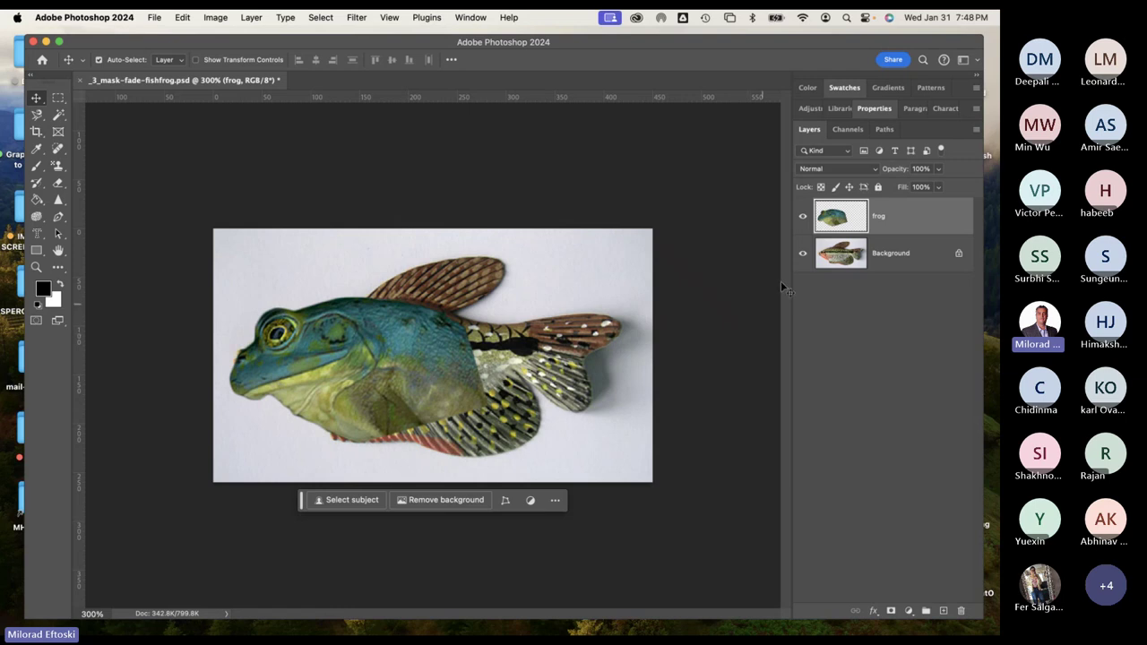
With Background hidden, add a mask from the frog's outline selection and apply it.
{"action": "left_click", "coordinate": [803, 254]}
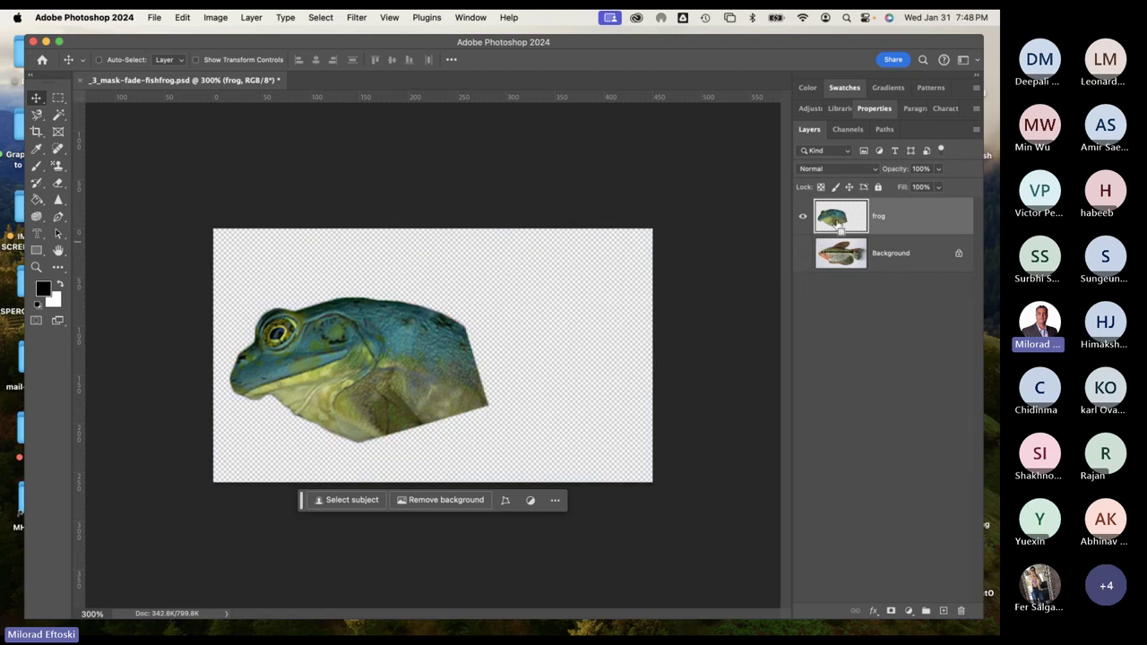
{"action": "left_click", "coordinate": [841, 217], "text": "super"}
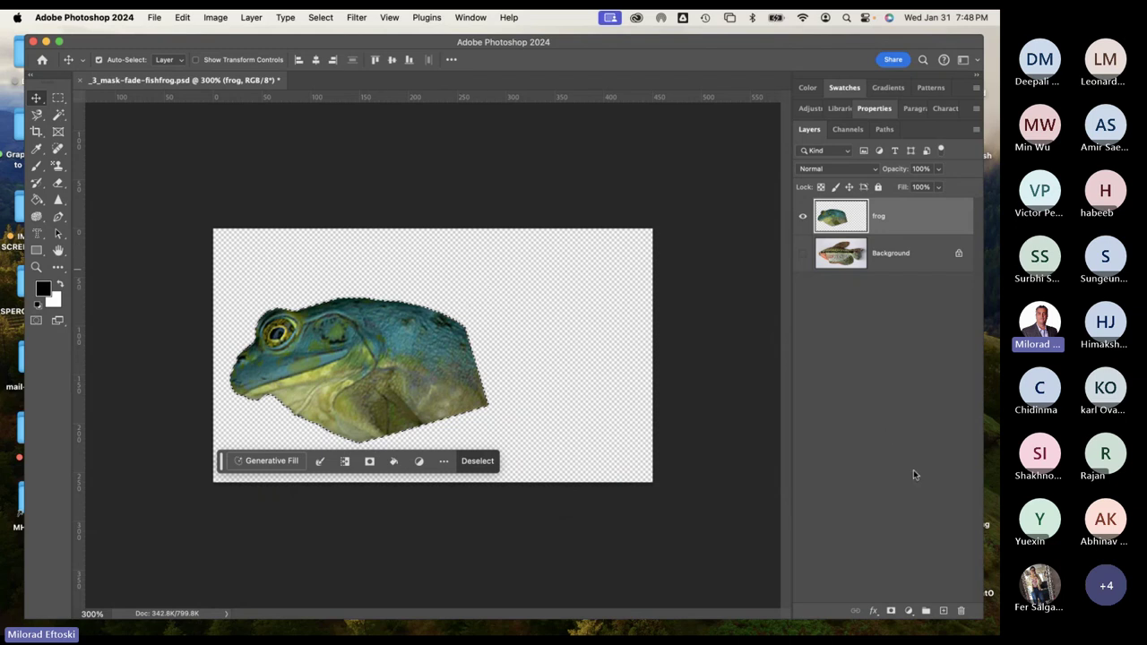
{"action": "left_click", "coordinate": [890, 610]}
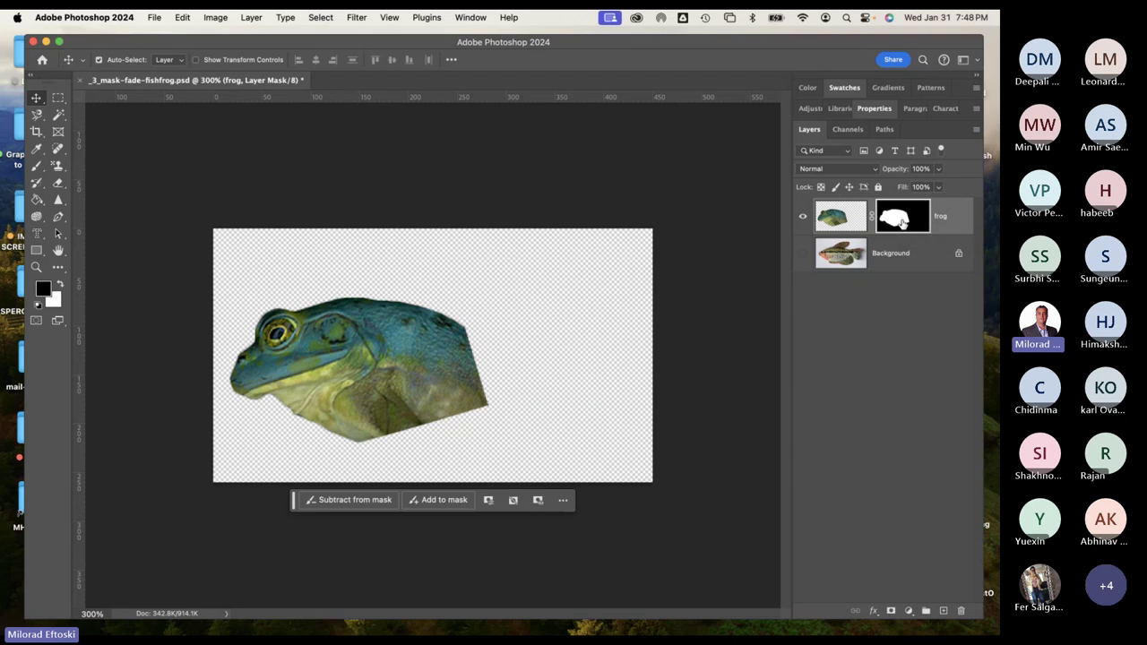
{"action": "right_click", "coordinate": [902, 223]}
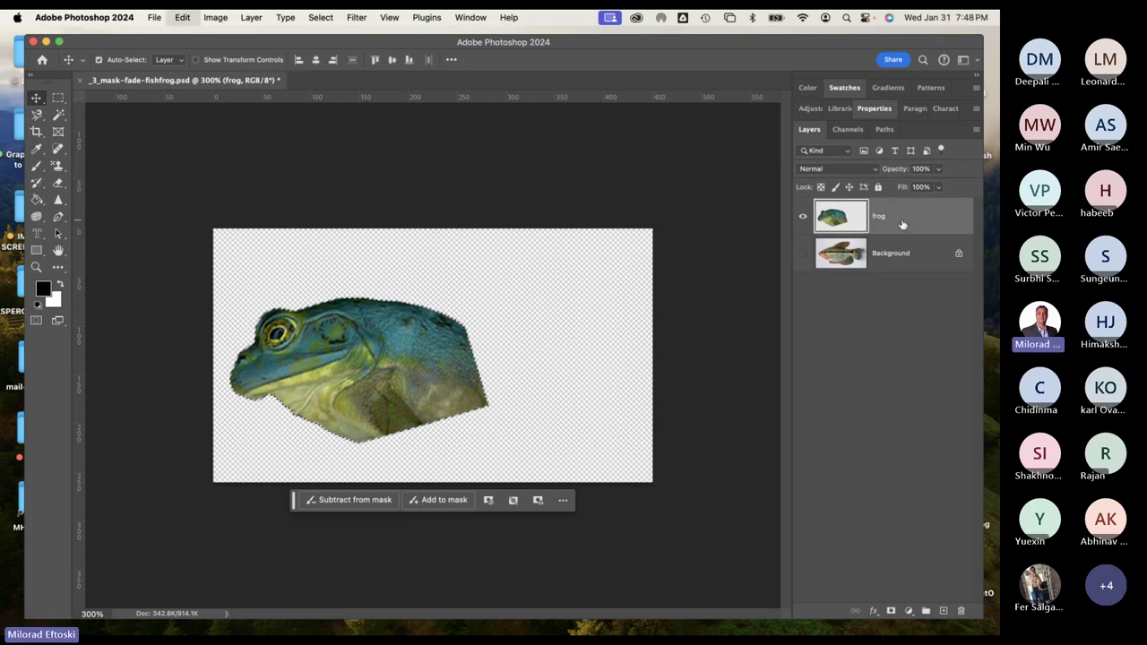
{"action": "left_click", "coordinate": [840, 216], "text": "super"}
Show Background, deselect, zoom to 400% and move the frog head over the fish's head.
{"action": "left_click", "coordinate": [803, 254]}
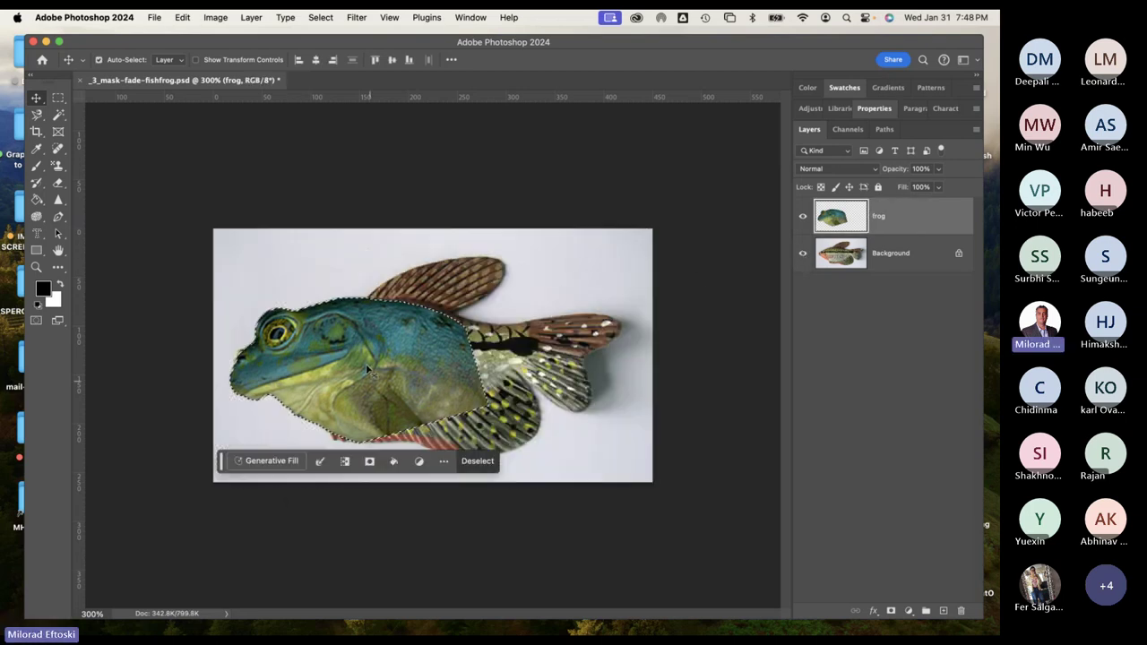
{"action": "key", "text": "super+d"}
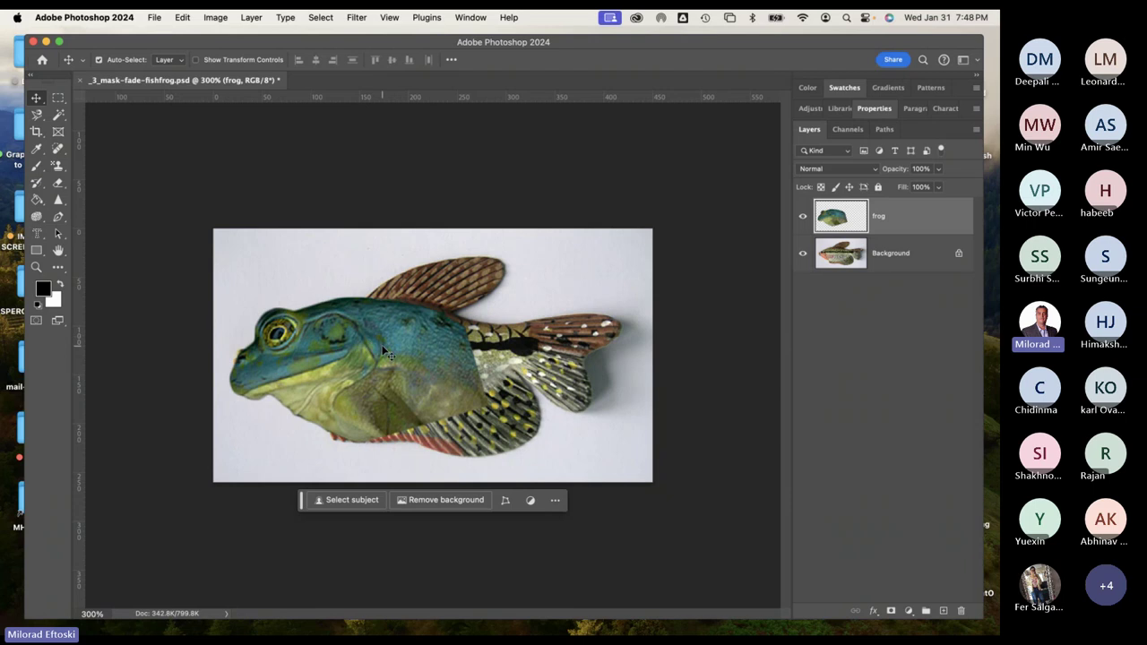
{"action": "key", "text": "super+equal"}
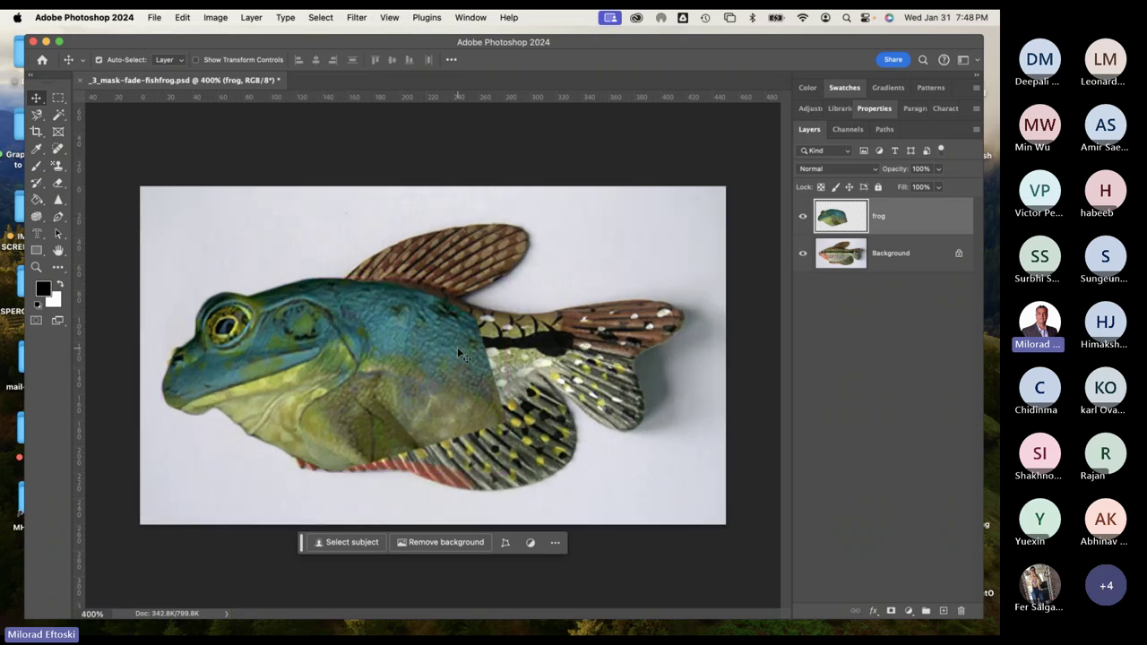
{"action": "mouse_move", "coordinate": [362, 359]}
{"action": "left_mouse_down"}
{"action": "mouse_move", "coordinate": [391, 343]}
{"action": "mouse_move", "coordinate": [356, 341]}
{"action": "left_mouse_up"}
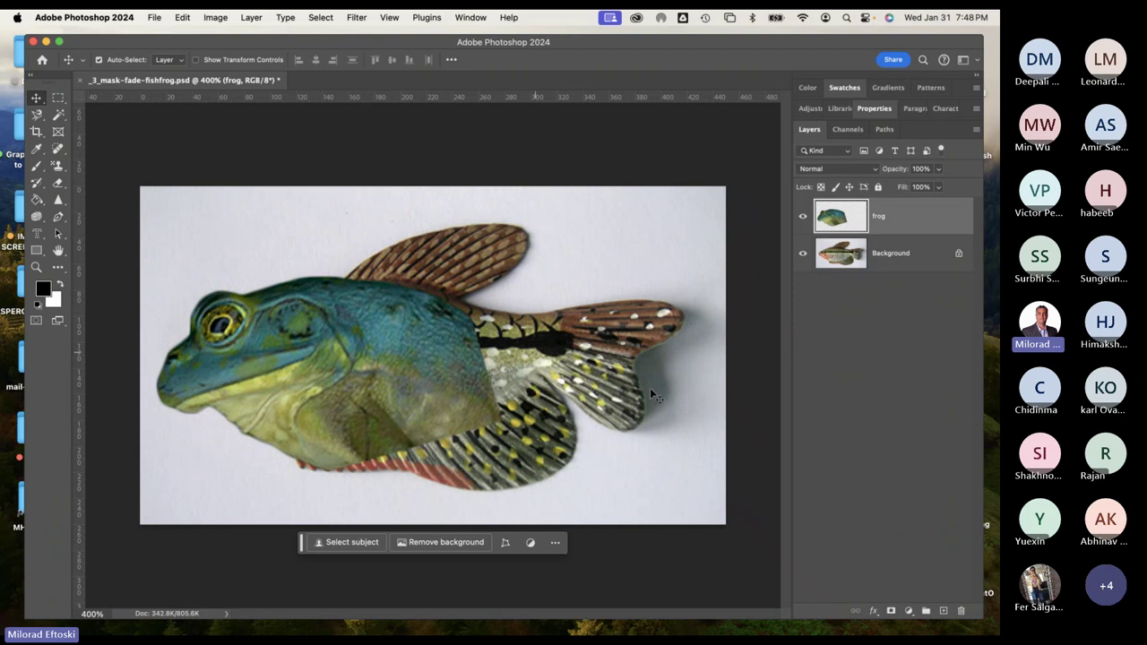
{"action": "left_click", "coordinate": [891, 612]}
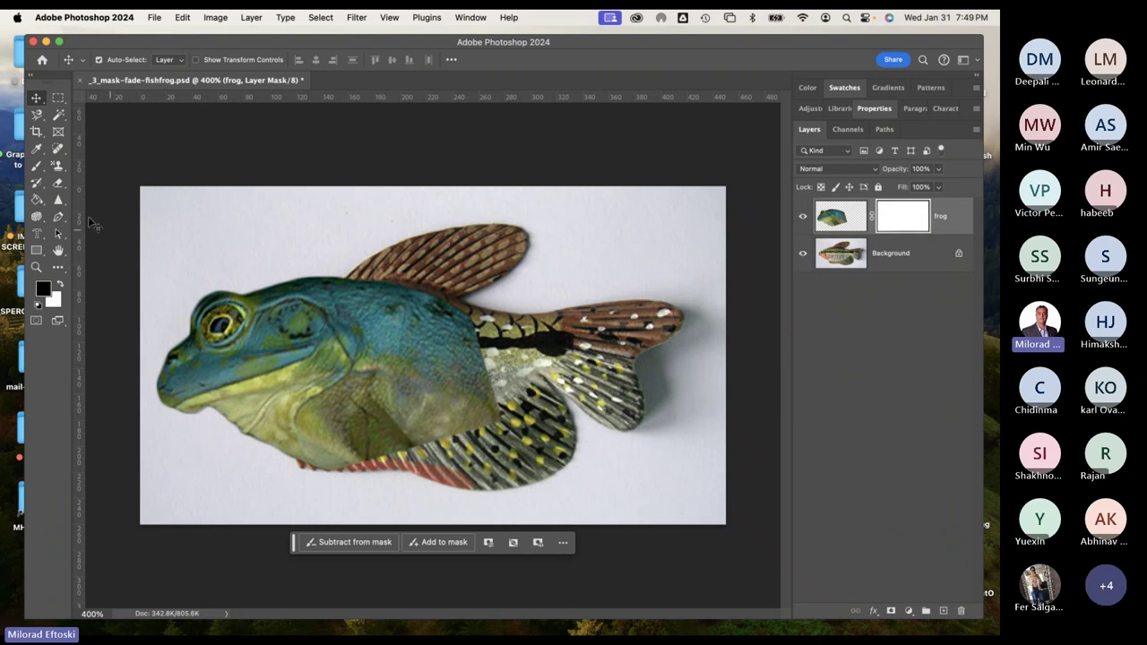
{"action": "left_click", "coordinate": [37, 167]}
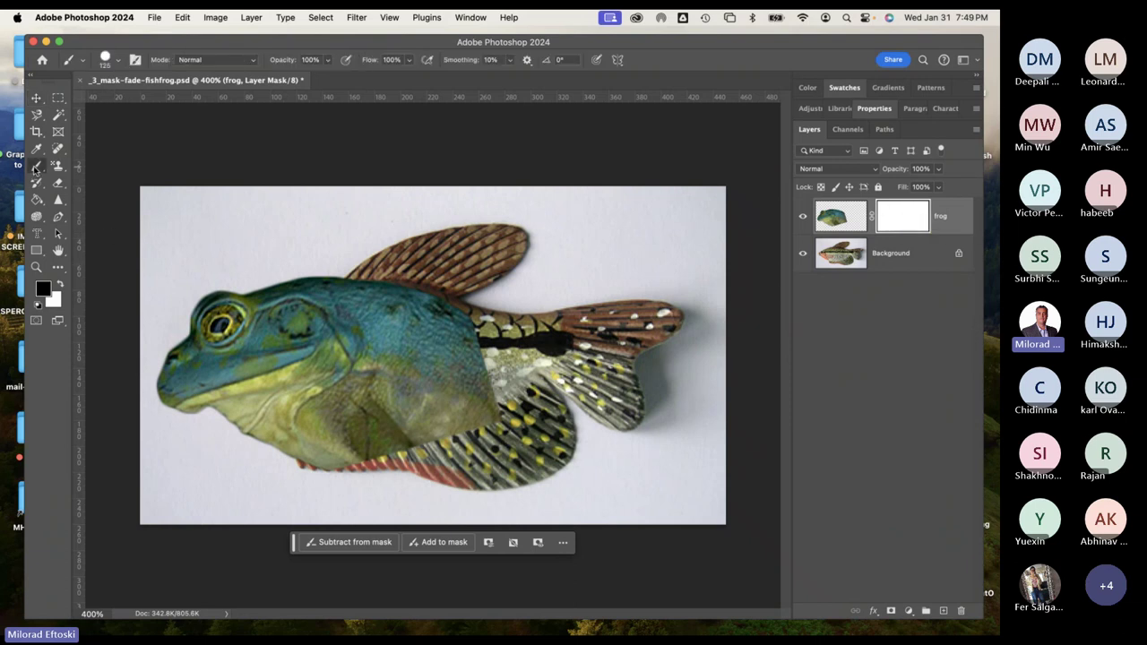
{"action": "left_click", "coordinate": [115, 61]}
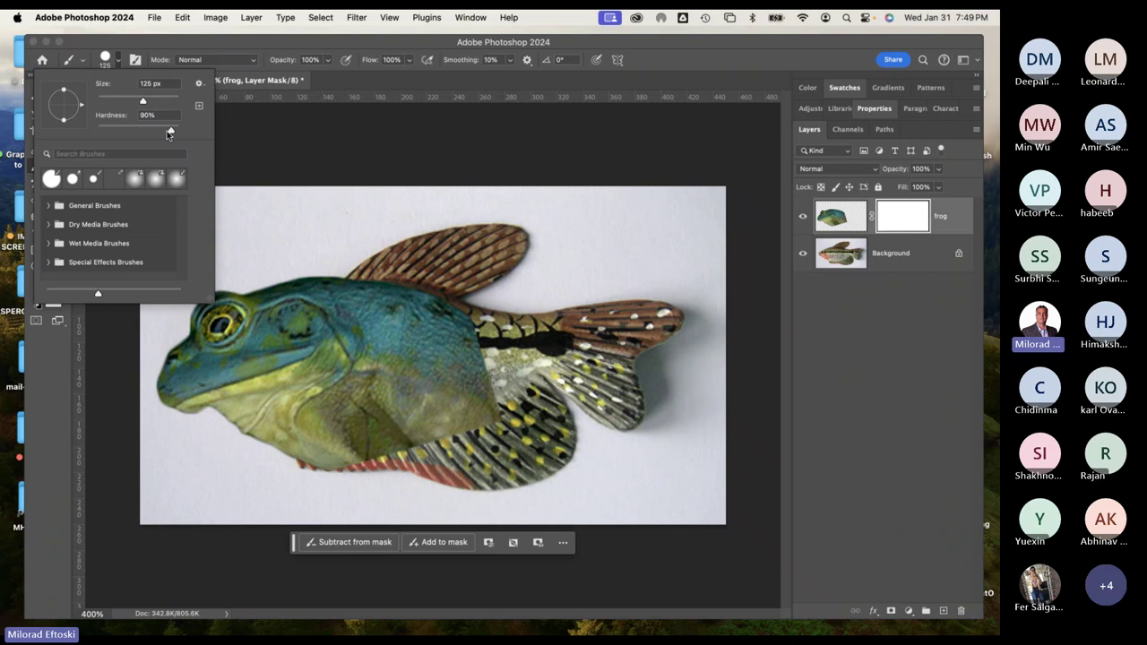
{"action": "left_click_drag", "start_coordinate": [168, 133], "coordinate": [61, 129]}
{"action": "left_click", "coordinate": [168, 43]}
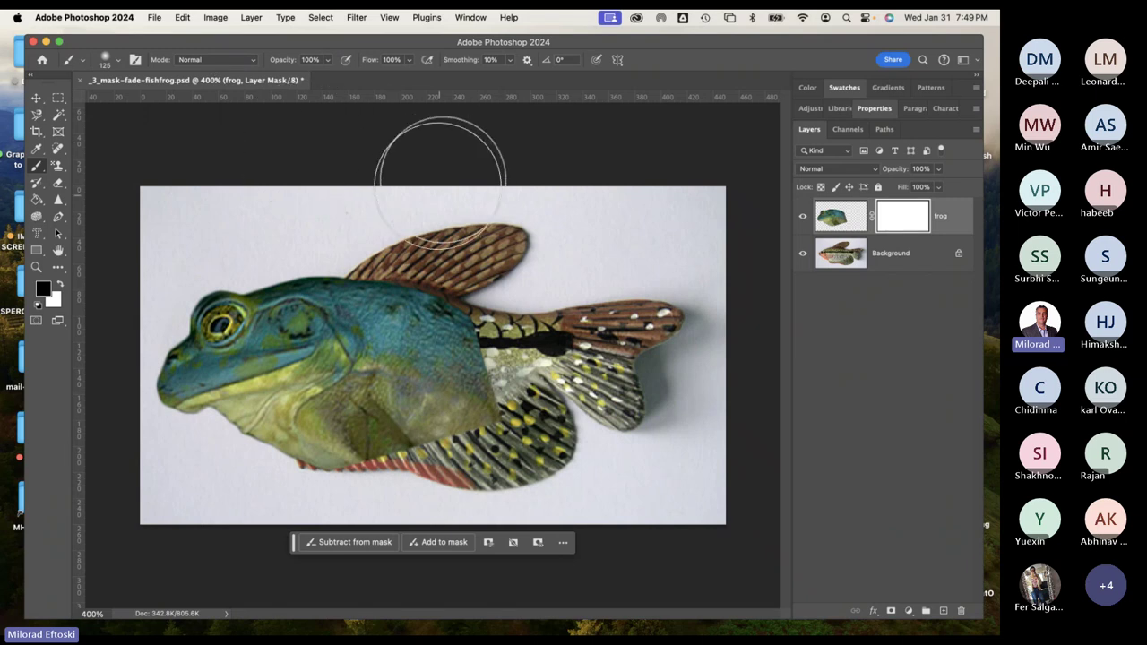
{"action": "left_click", "coordinate": [118, 60]}
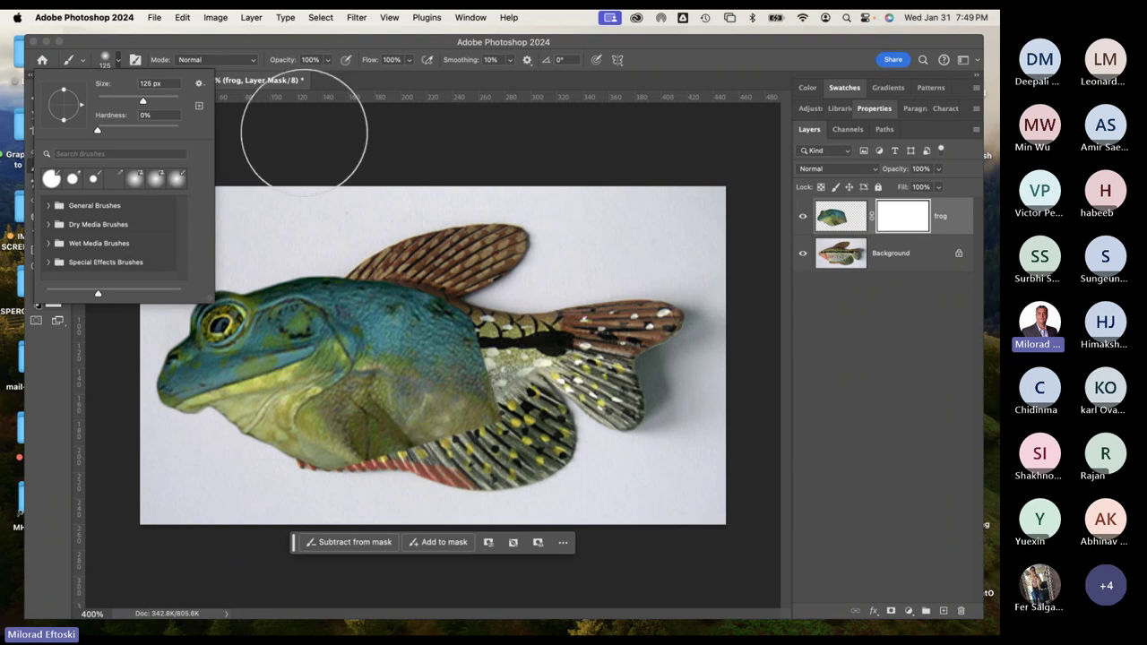
{"action": "left_click", "coordinate": [385, 162]}
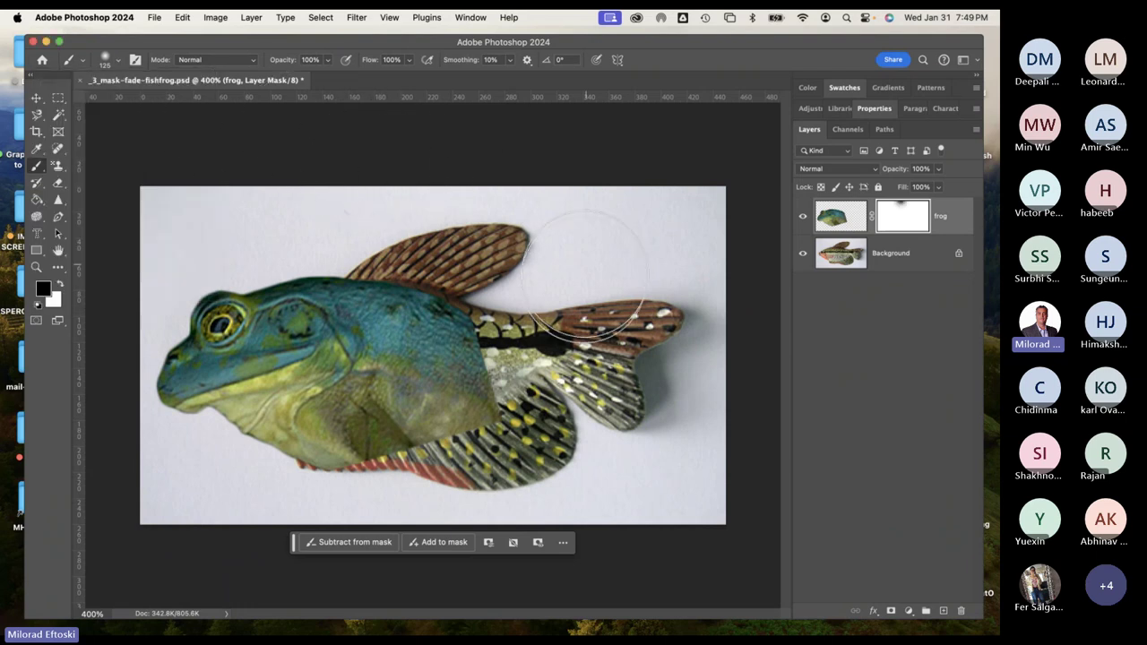
{"action": "mouse_move", "coordinate": [491, 292]}
{"action": "left_mouse_down"}
{"action": "mouse_move", "coordinate": [469, 240]}
{"action": "mouse_move", "coordinate": [541, 372]}
{"action": "mouse_move", "coordinate": [576, 352]}
{"action": "mouse_move", "coordinate": [517, 401]}
{"action": "mouse_move", "coordinate": [491, 493]}
{"action": "mouse_move", "coordinate": [451, 509]}
{"action": "mouse_move", "coordinate": [480, 509]}
{"action": "mouse_move", "coordinate": [462, 550]}
{"action": "left_mouse_up"}
{"action": "mouse_move", "coordinate": [325, 562]}
{"action": "left_mouse_down"}
{"action": "mouse_move", "coordinate": [454, 536]}
{"action": "mouse_move", "coordinate": [488, 488]}
{"action": "mouse_move", "coordinate": [499, 498]}
{"action": "mouse_move", "coordinate": [459, 499]}
{"action": "mouse_move", "coordinate": [489, 430]}
{"action": "left_mouse_up"}
{"action": "mouse_move", "coordinate": [522, 253]}
{"action": "left_mouse_down"}
{"action": "mouse_move", "coordinate": [557, 280]}
{"action": "mouse_move", "coordinate": [594, 287]}
{"action": "left_mouse_up"}
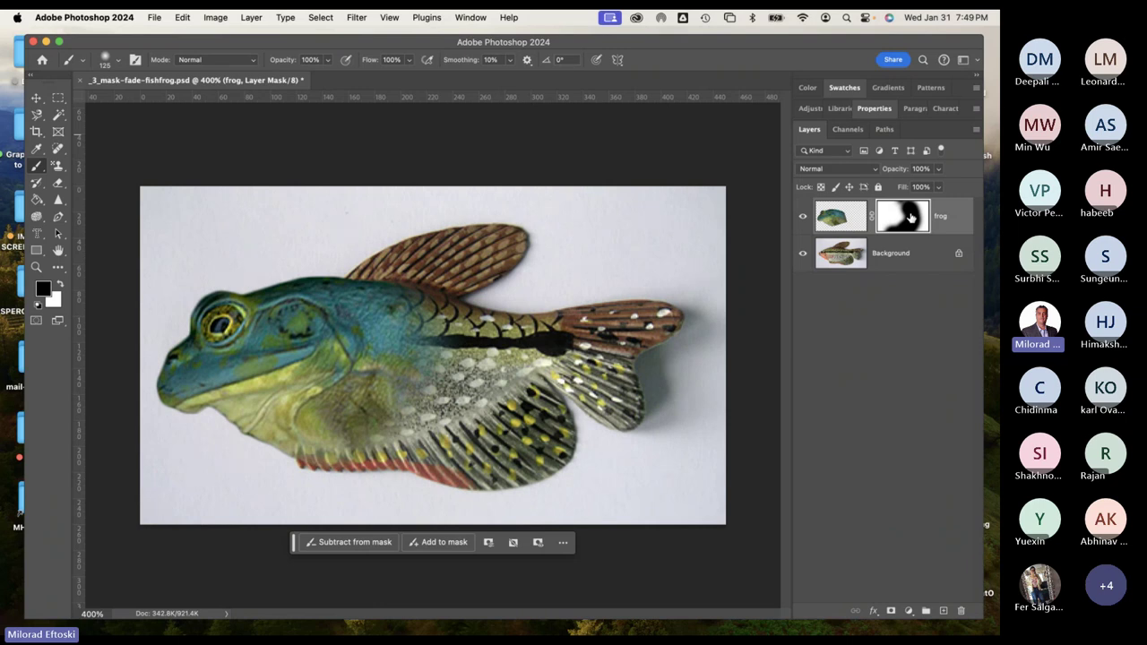
{"action": "key", "text": "super+BackSpace"}
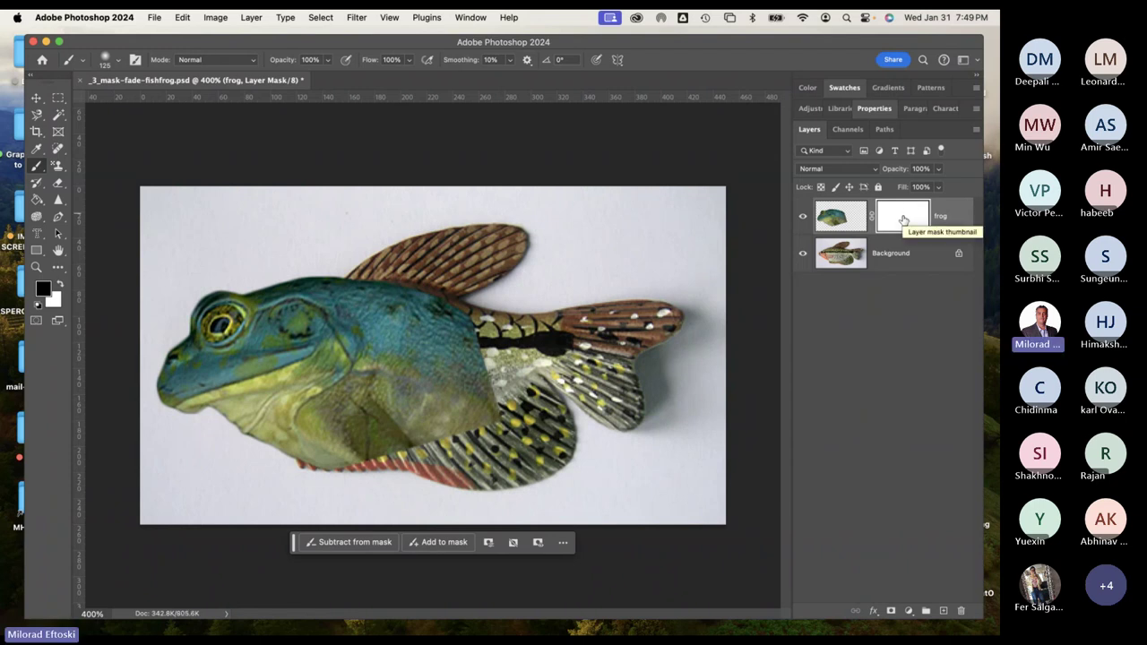
{"action": "left_click_drag", "start_coordinate": [412, 367], "coordinate": [491, 320]}
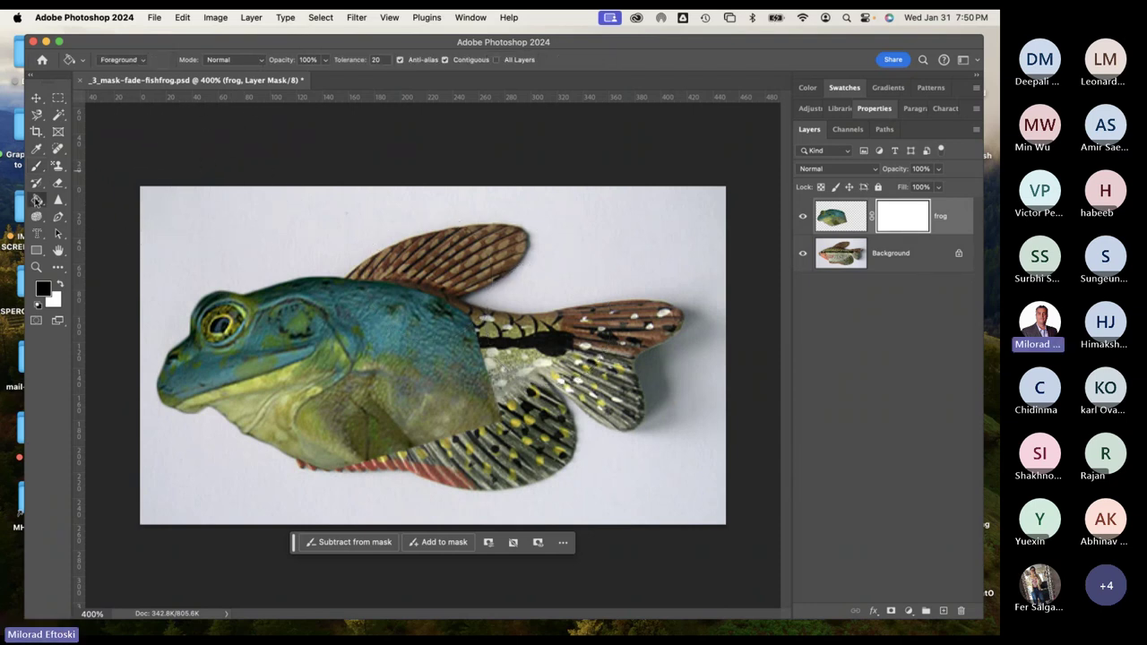
Select the Gradient Tool with the Basics foreground-to-background preset.
{"action": "left_click", "coordinate": [37, 199]}
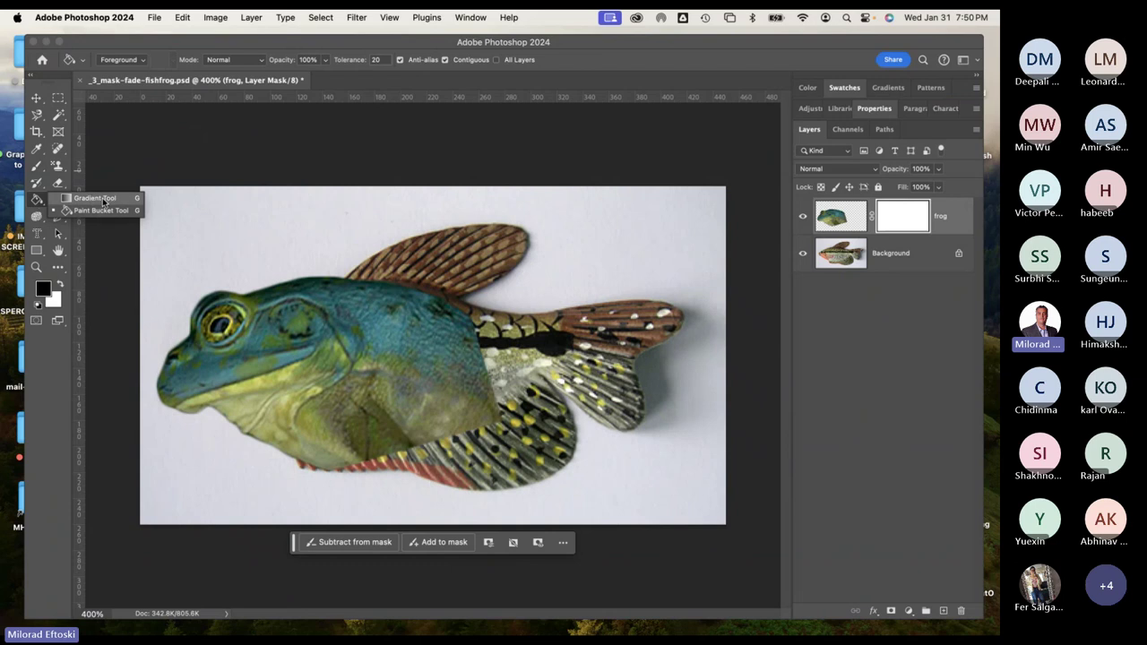
{"action": "left_click", "coordinate": [96, 199]}
{"action": "left_click", "coordinate": [36, 200]}
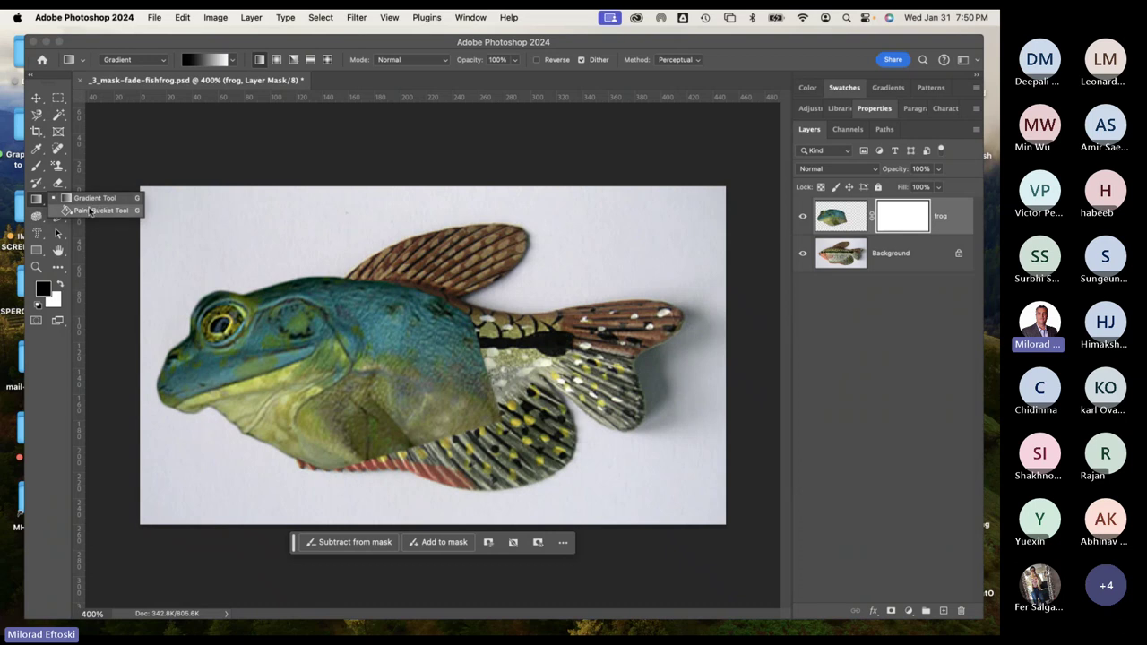
{"action": "left_click", "coordinate": [97, 199]}
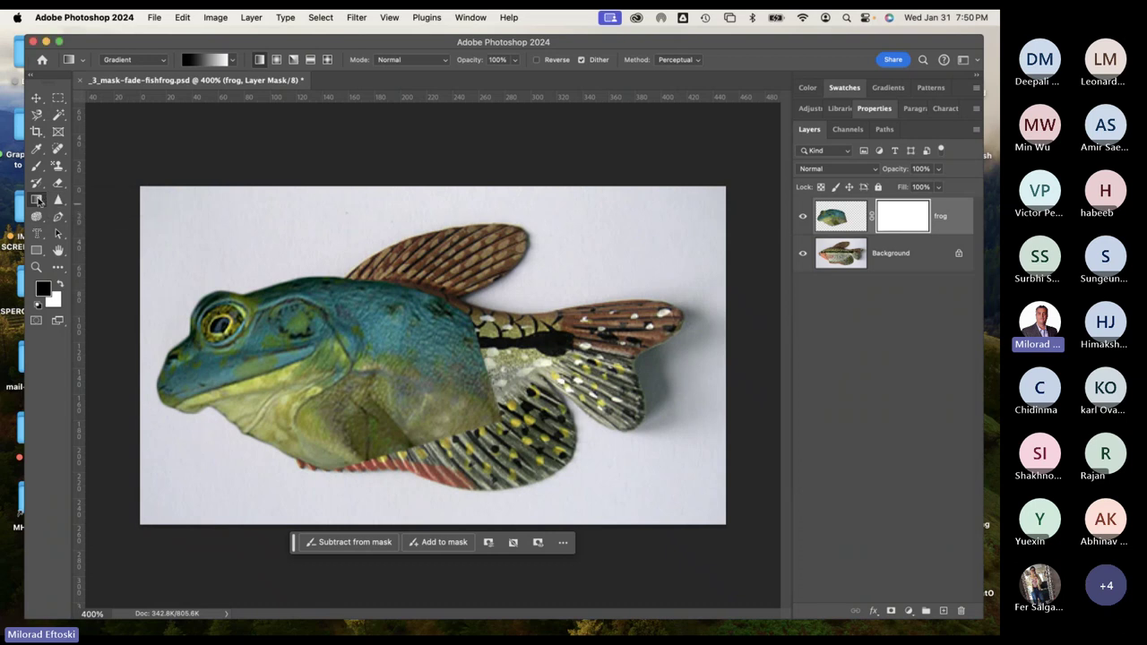
{"action": "left_click", "coordinate": [37, 201]}
{"action": "left_click", "coordinate": [97, 210]}
{"action": "left_click", "coordinate": [37, 201]}
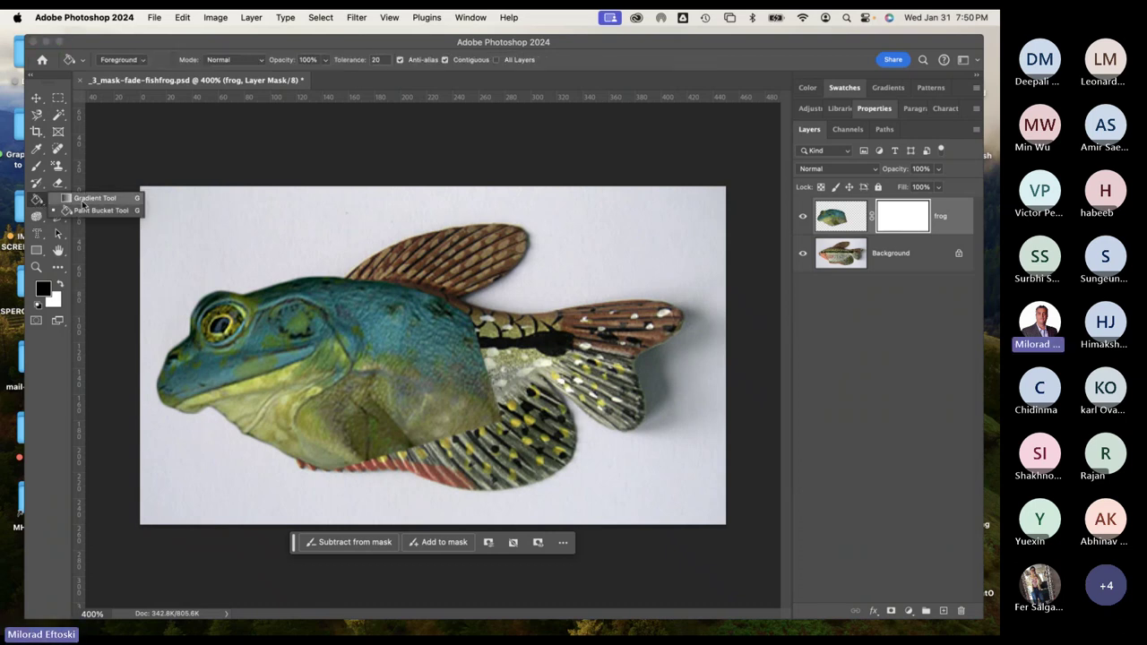
{"action": "left_click", "coordinate": [84, 199]}
{"action": "left_click", "coordinate": [235, 60]}
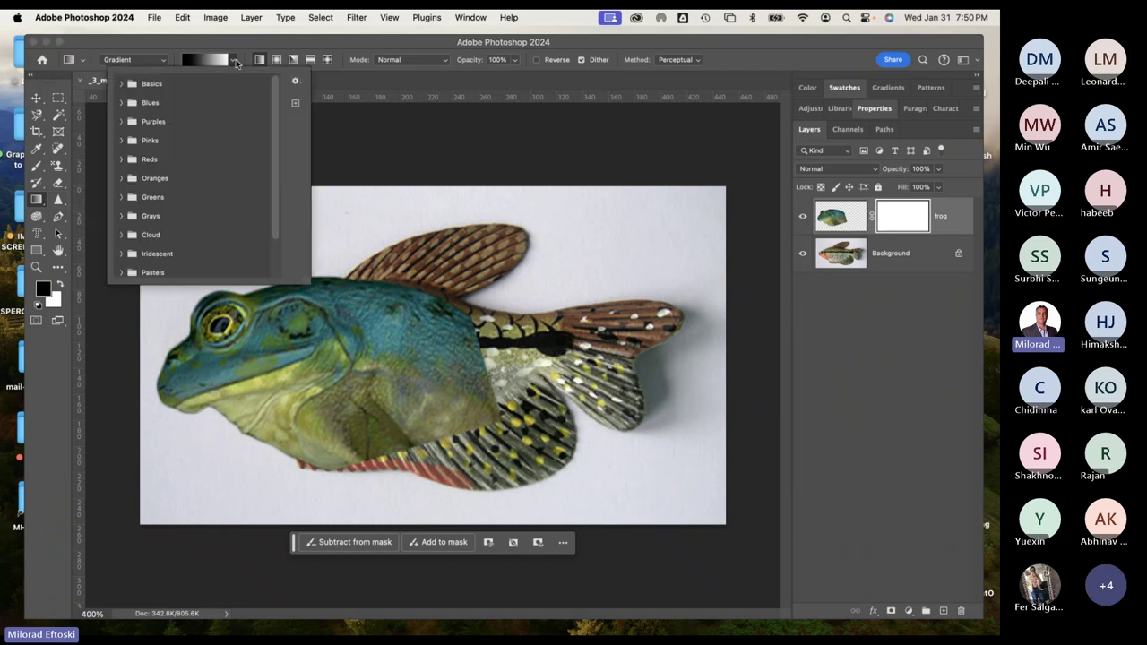
{"action": "left_click", "coordinate": [181, 42]}
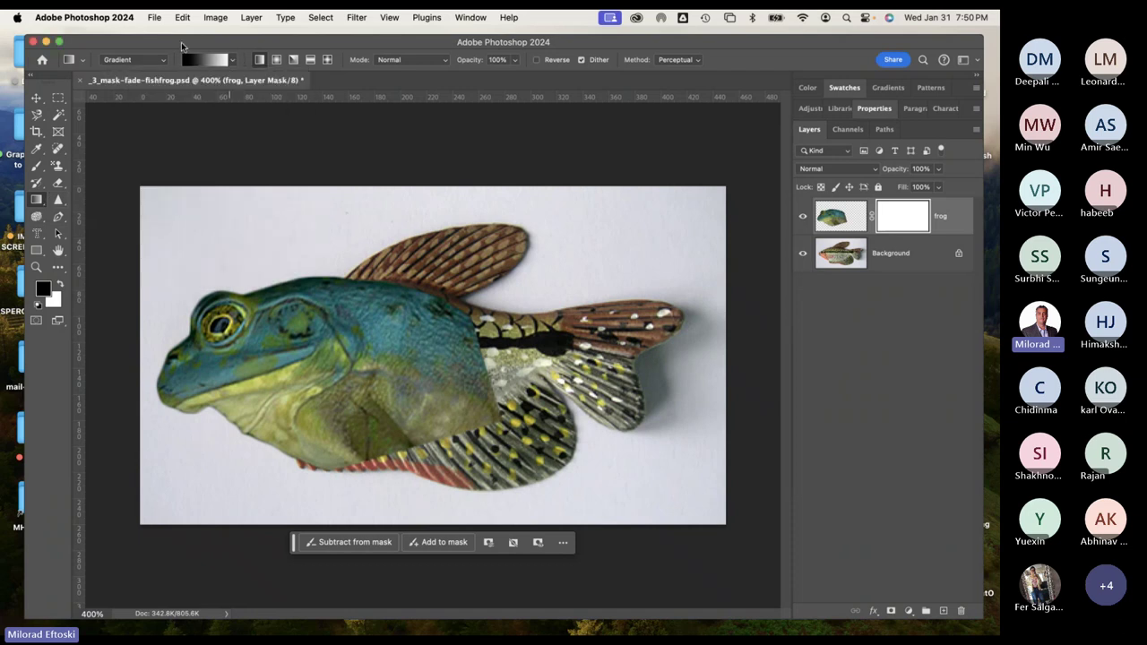
{"action": "left_click", "coordinate": [235, 61]}
{"action": "left_click", "coordinate": [121, 84]}
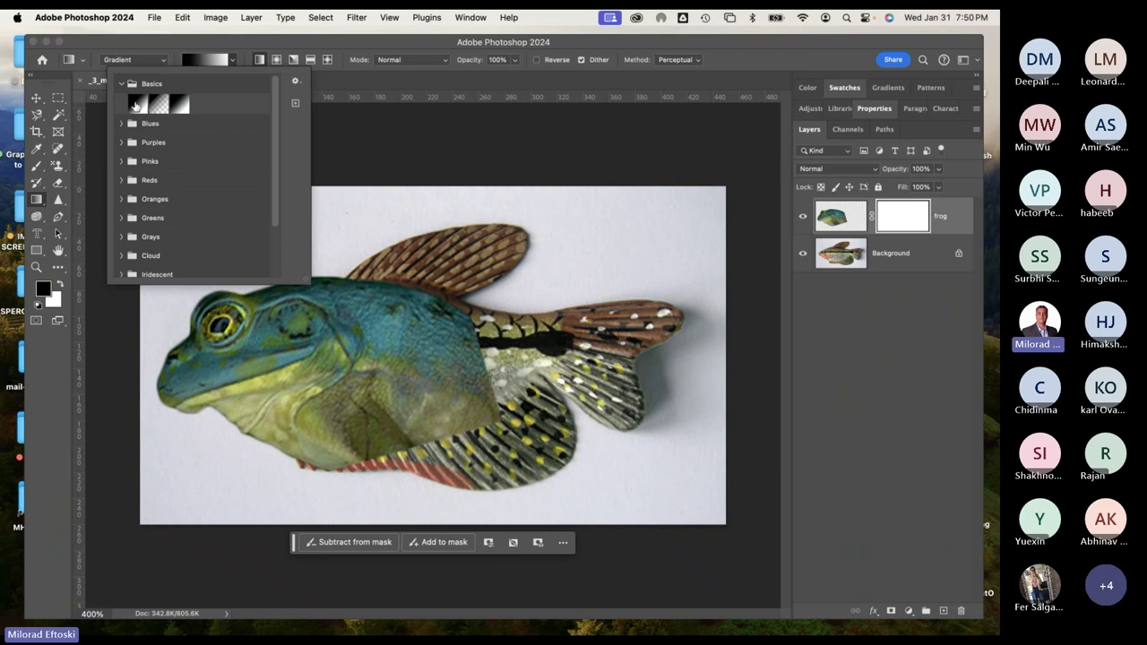
{"action": "left_click", "coordinate": [184, 60]}
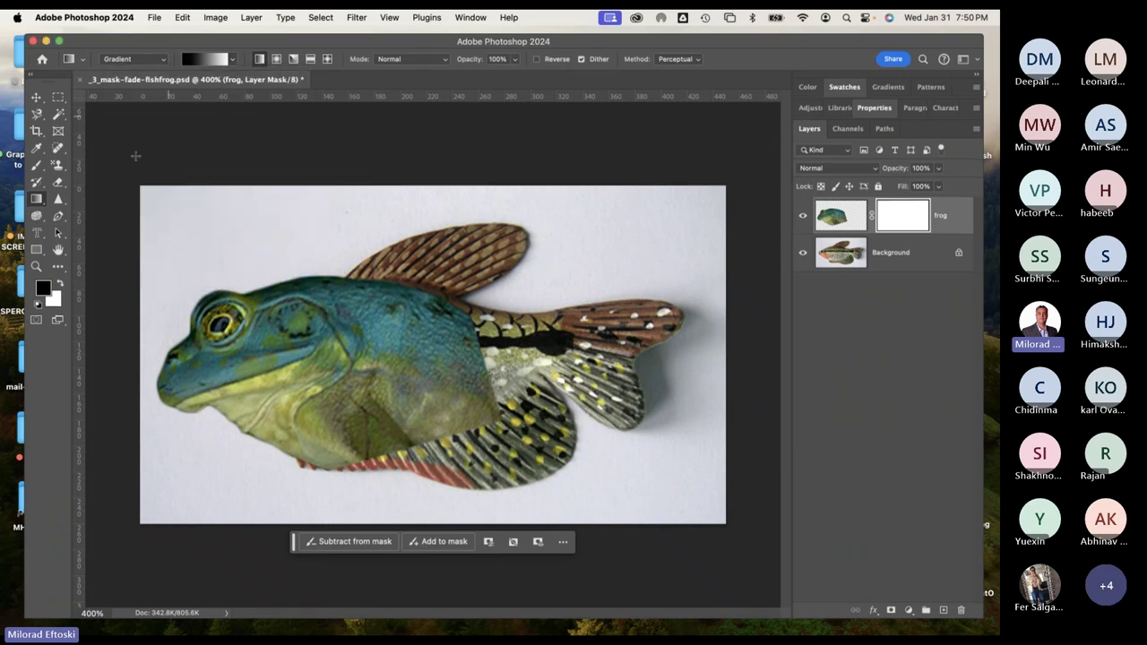
Reset the colours with D and swap them with X for a white-to-black gradient.
{"action": "left_click", "coordinate": [44, 286]}
{"action": "left_click", "coordinate": [613, 191]}
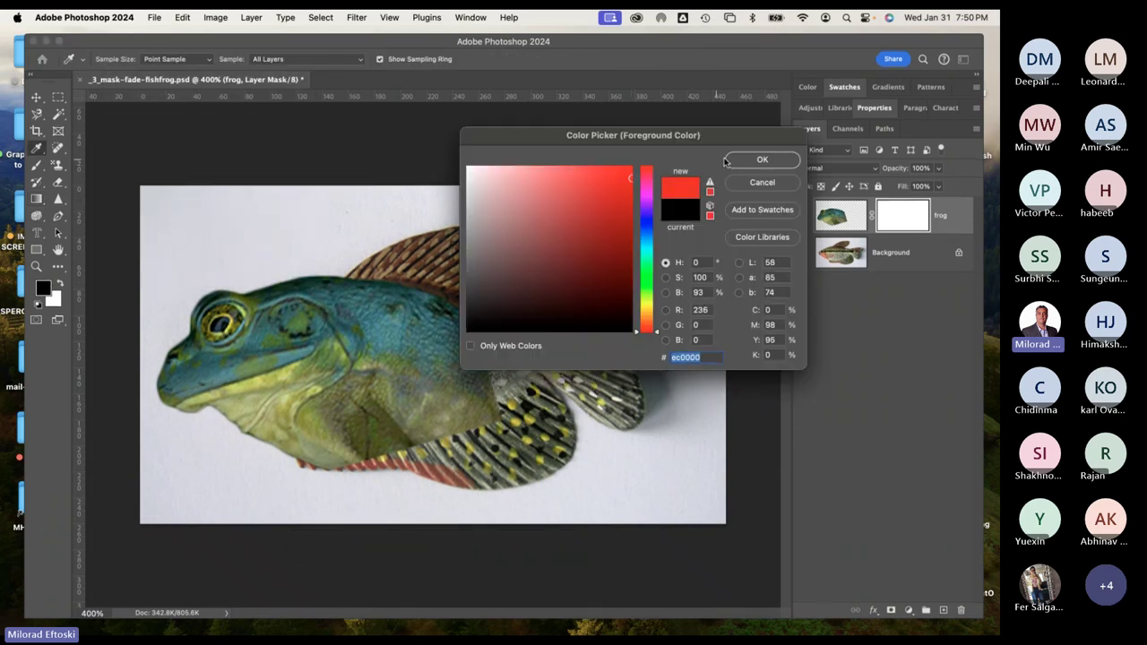
{"action": "left_click", "coordinate": [761, 159]}
{"action": "left_click", "coordinate": [53, 303]}
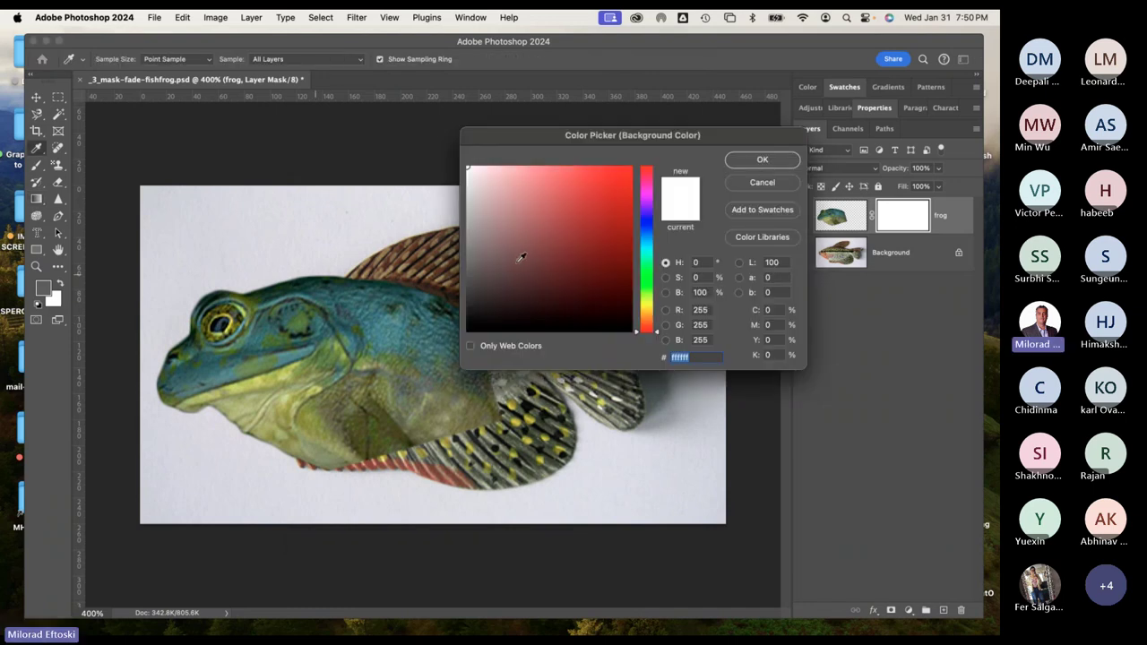
{"action": "left_click", "coordinate": [762, 183]}
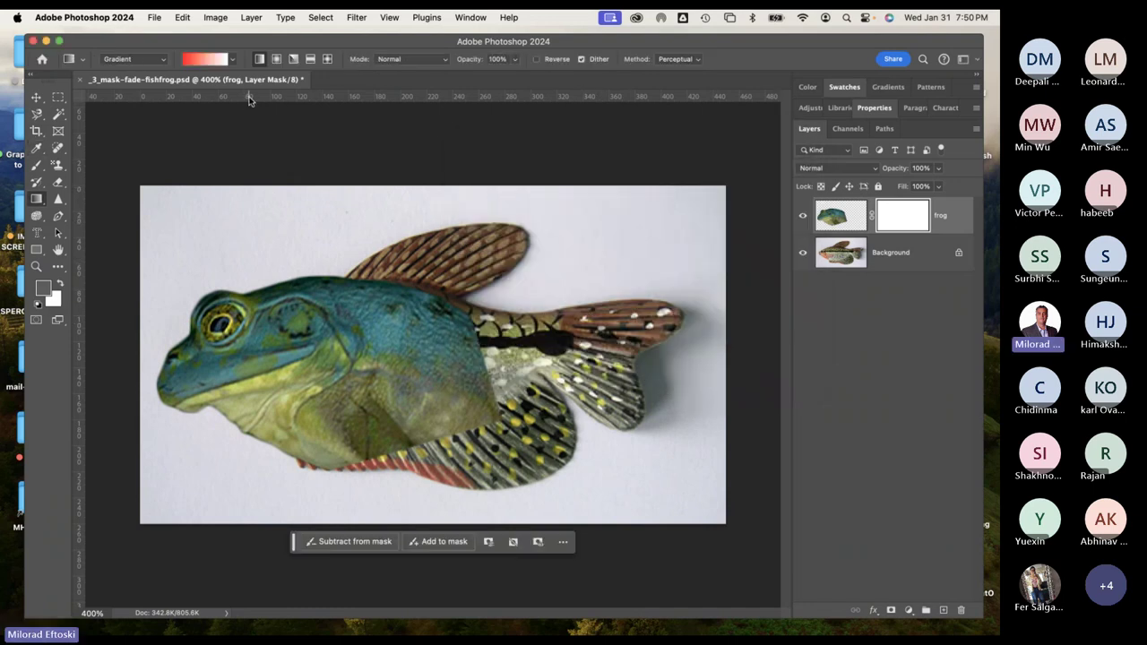
{"action": "key", "text": "d"}
{"action": "key", "text": "x"}
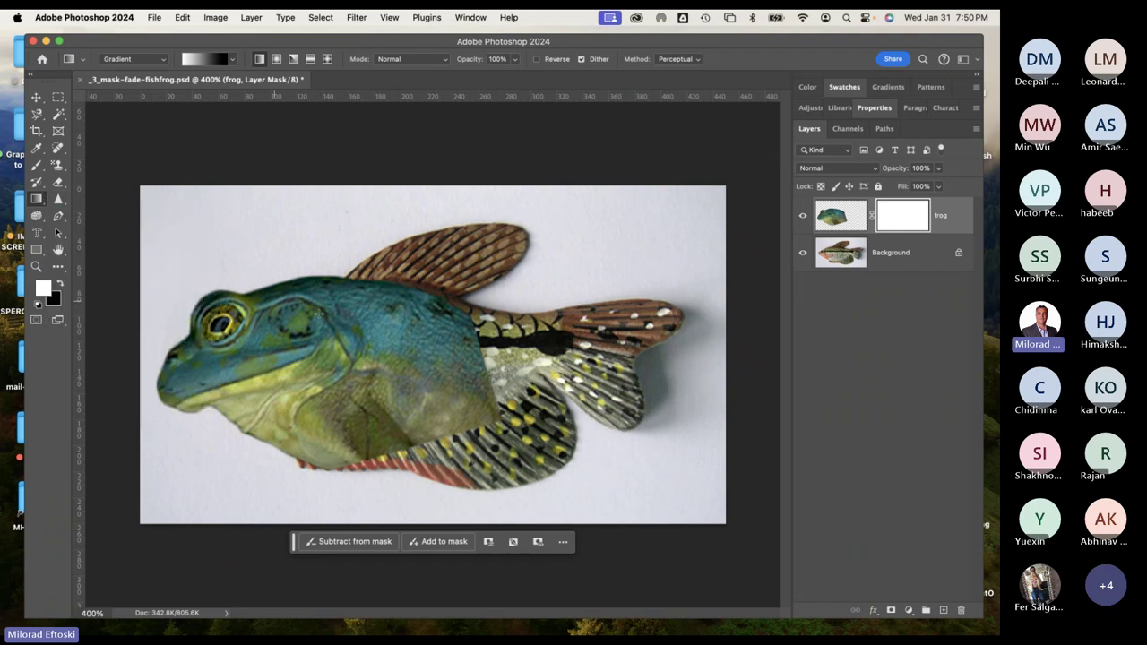
Draw a white-to-black gradient on the frog mask from head toward tail, adjusting its start, midpoint and angle.
{"action": "left_click_drag", "start_coordinate": [489, 401], "coordinate": [244, 337]}
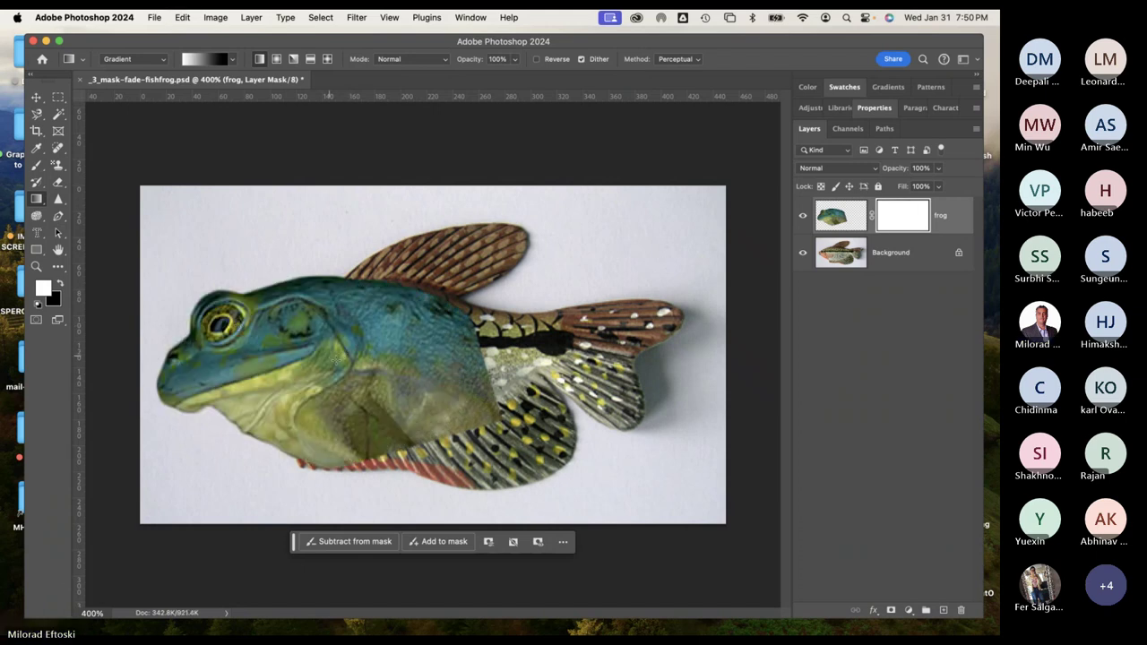
{"action": "left_click_drag", "start_coordinate": [324, 362], "coordinate": [487, 371]}
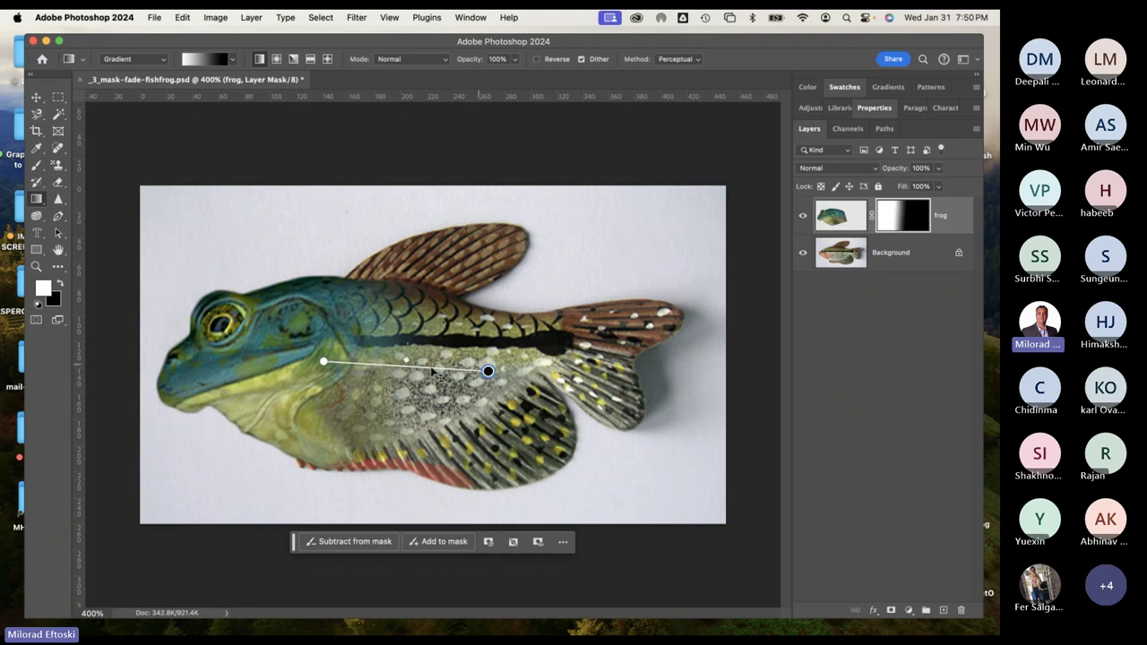
{"action": "mouse_move", "coordinate": [326, 363]}
{"action": "left_mouse_down"}
{"action": "mouse_move", "coordinate": [223, 362]}
{"action": "mouse_move", "coordinate": [315, 367]}
{"action": "mouse_move", "coordinate": [336, 386]}
{"action": "mouse_move", "coordinate": [350, 361]}
{"action": "mouse_move", "coordinate": [293, 365]}
{"action": "mouse_move", "coordinate": [366, 371]}
{"action": "mouse_move", "coordinate": [320, 366]}
{"action": "mouse_move", "coordinate": [366, 368]}
{"action": "mouse_move", "coordinate": [340, 365]}
{"action": "left_mouse_up"}
{"action": "left_click_drag", "start_coordinate": [415, 364], "coordinate": [487, 368]}
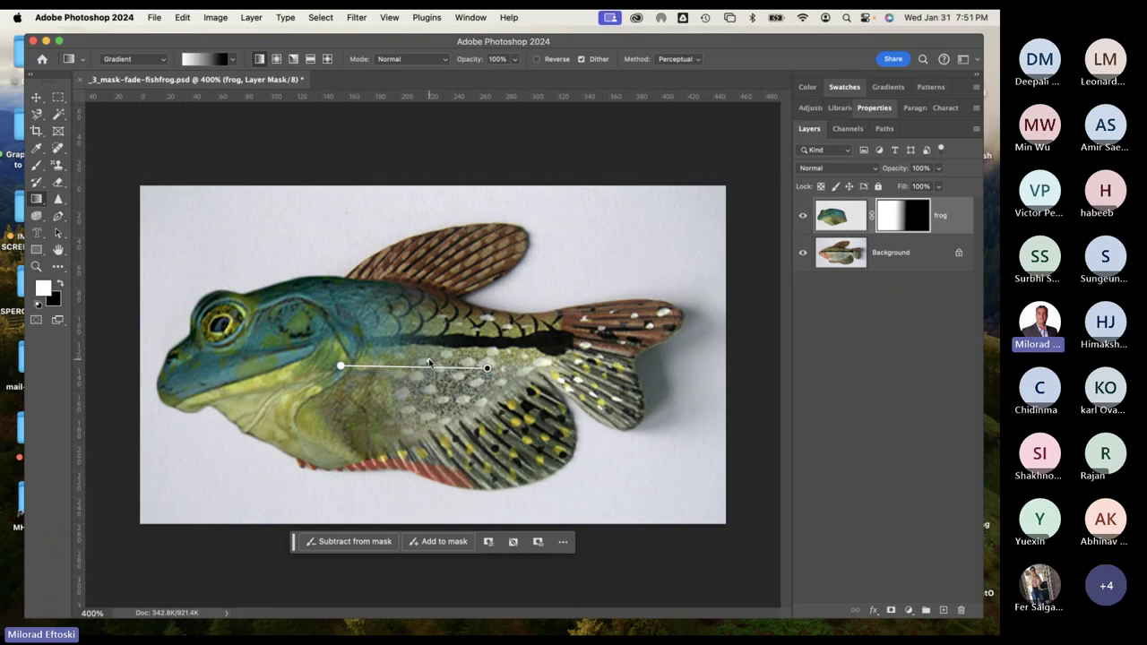
{"action": "left_click_drag", "start_coordinate": [340, 366], "coordinate": [336, 355]}
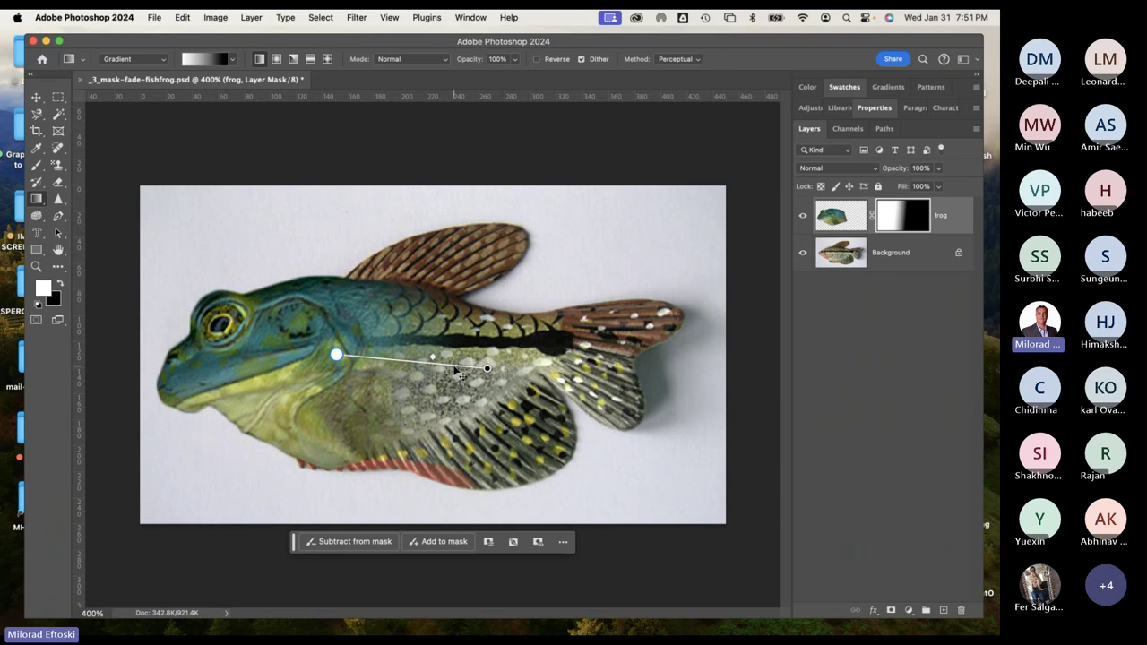
{"action": "left_click", "coordinate": [36, 97]}
Commit the gradient on the frog's mask, zoom out to 300%, and review the Background and frog layers.
{"action": "left_click", "coordinate": [181, 135]}
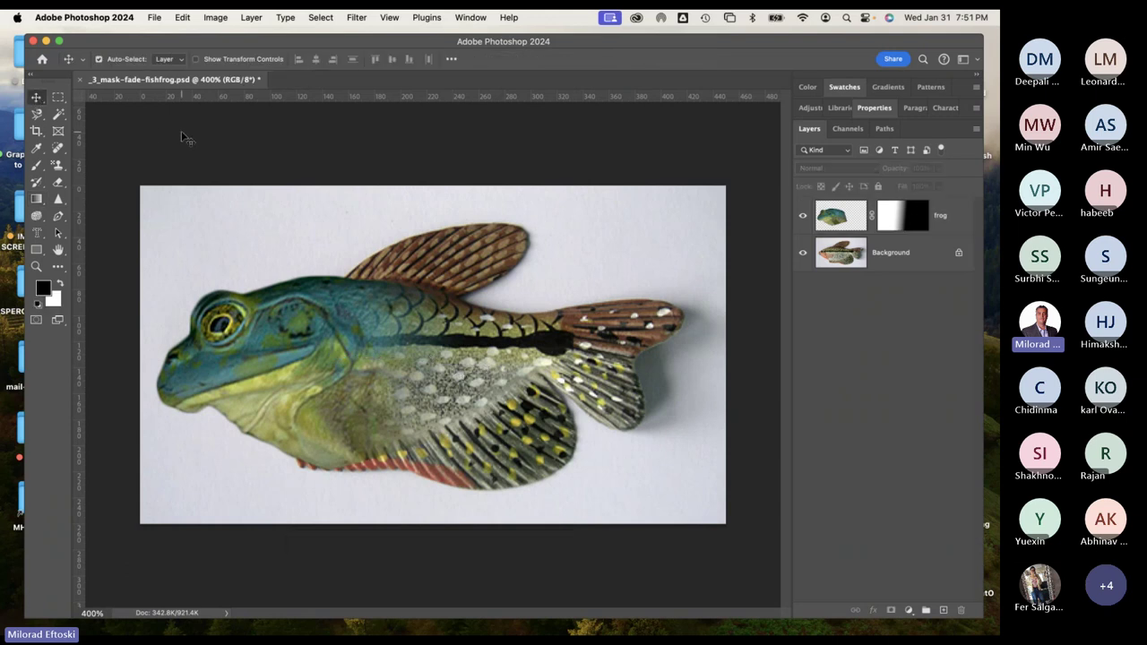
{"action": "key", "text": "super+minus"}
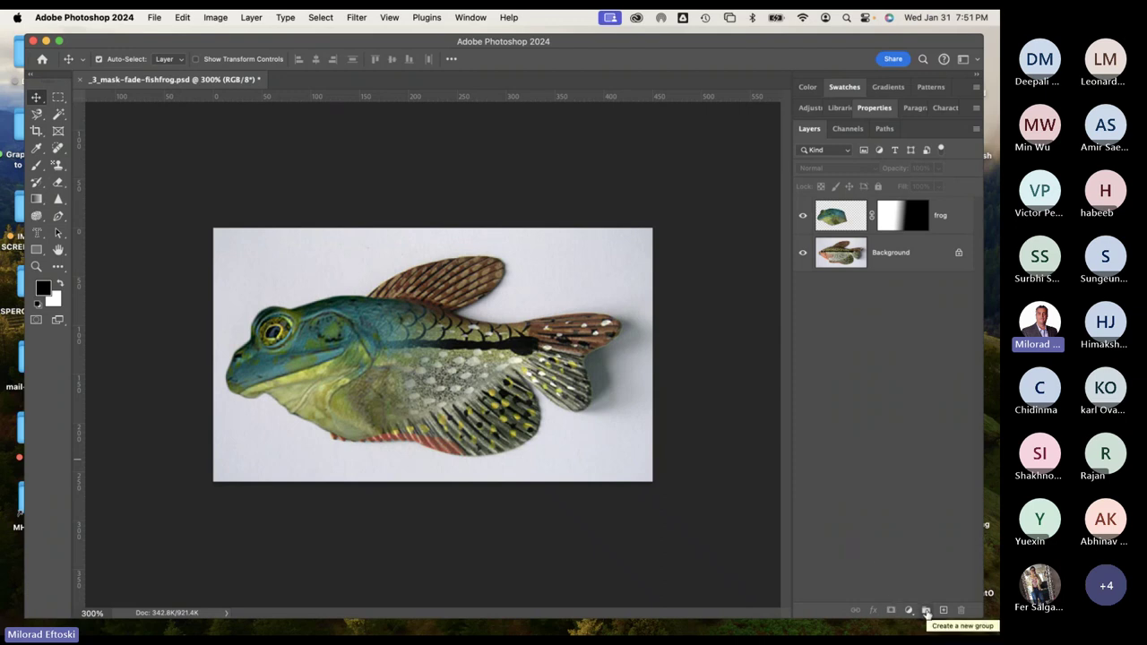
{"action": "left_click", "coordinate": [857, 260]}
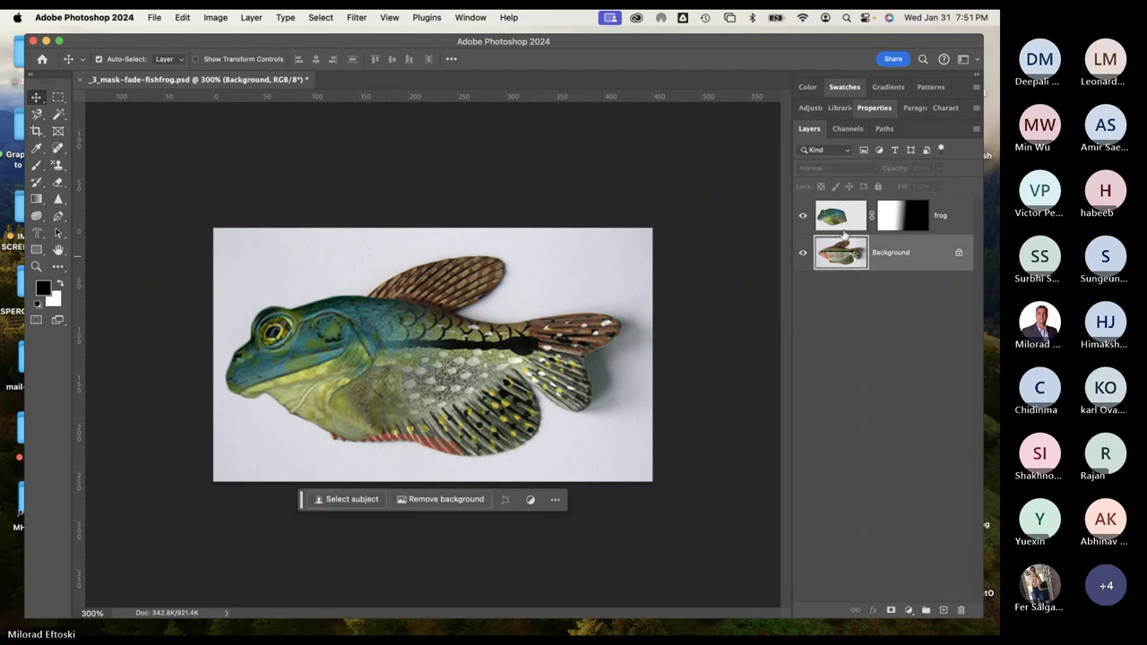
{"action": "left_click", "coordinate": [843, 231]}
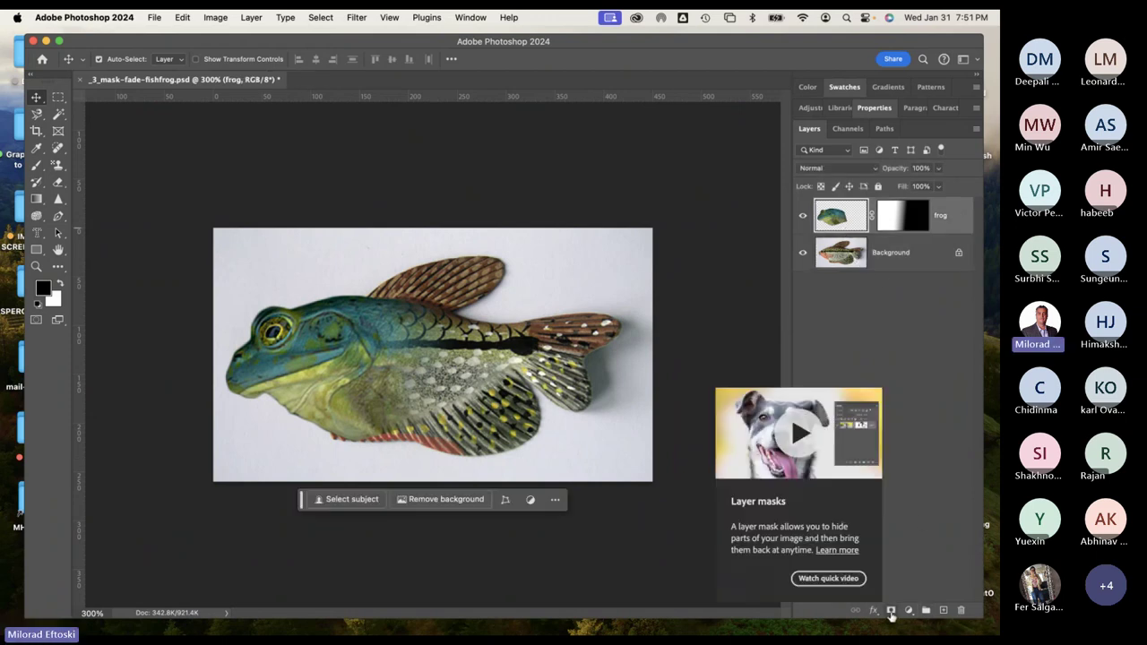
{"action": "left_click", "coordinate": [553, 186]}
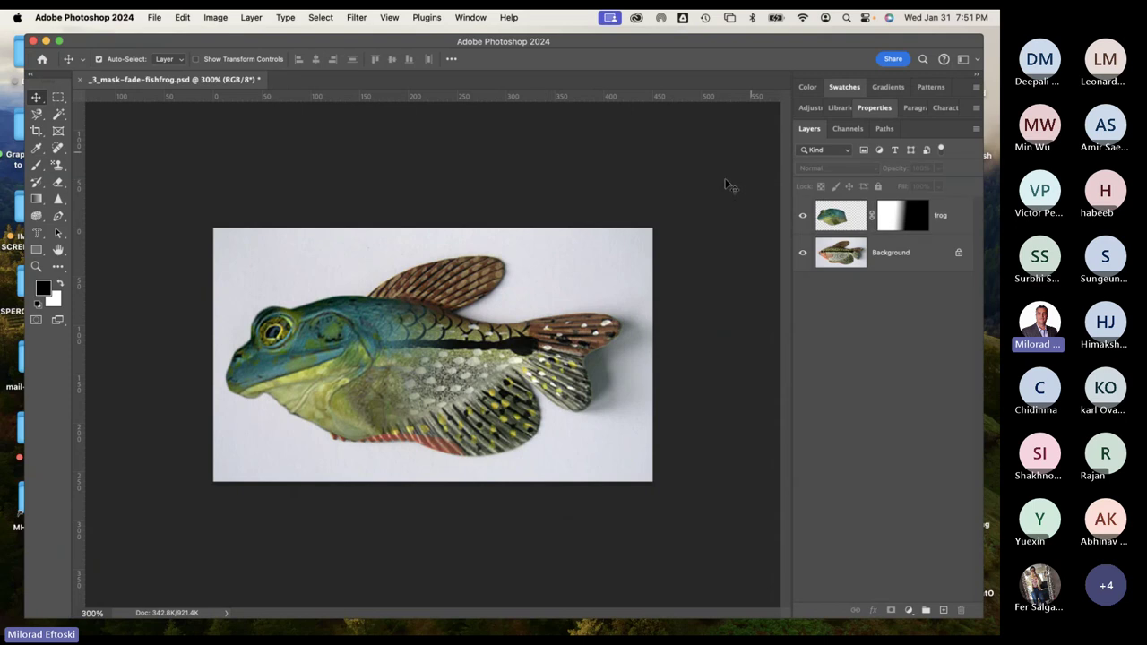
Close the fish-frog document without saving and minimize Photoshop.
{"action": "left_click", "coordinate": [155, 17]}
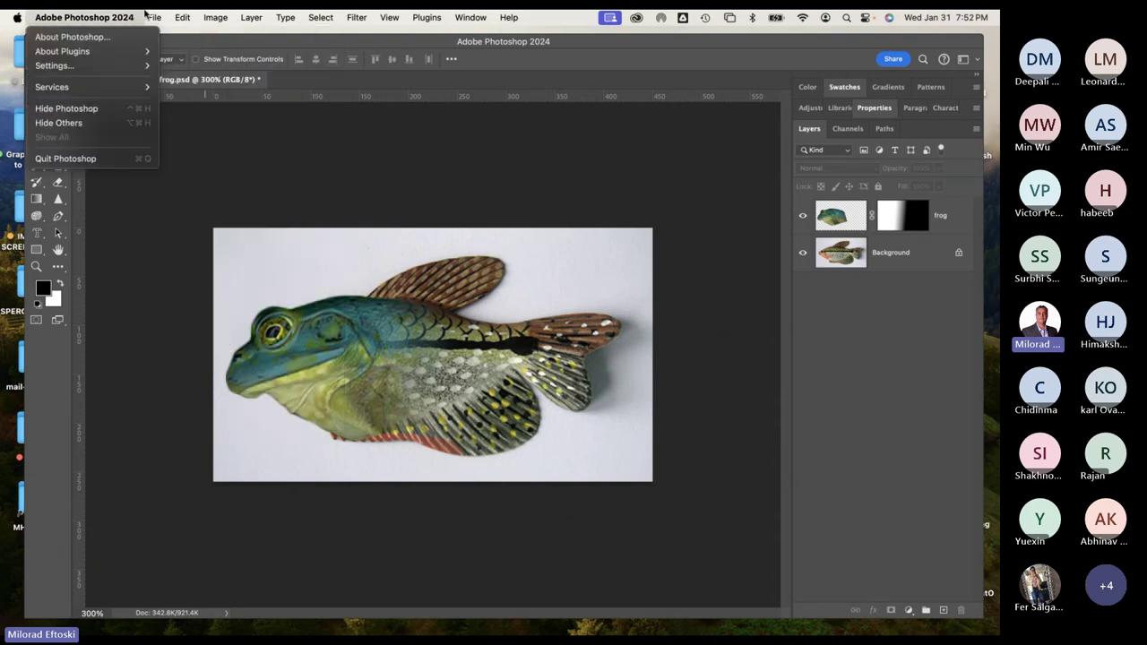
{"action": "left_click", "coordinate": [89, 17]}
{"action": "left_click", "coordinate": [80, 81]}
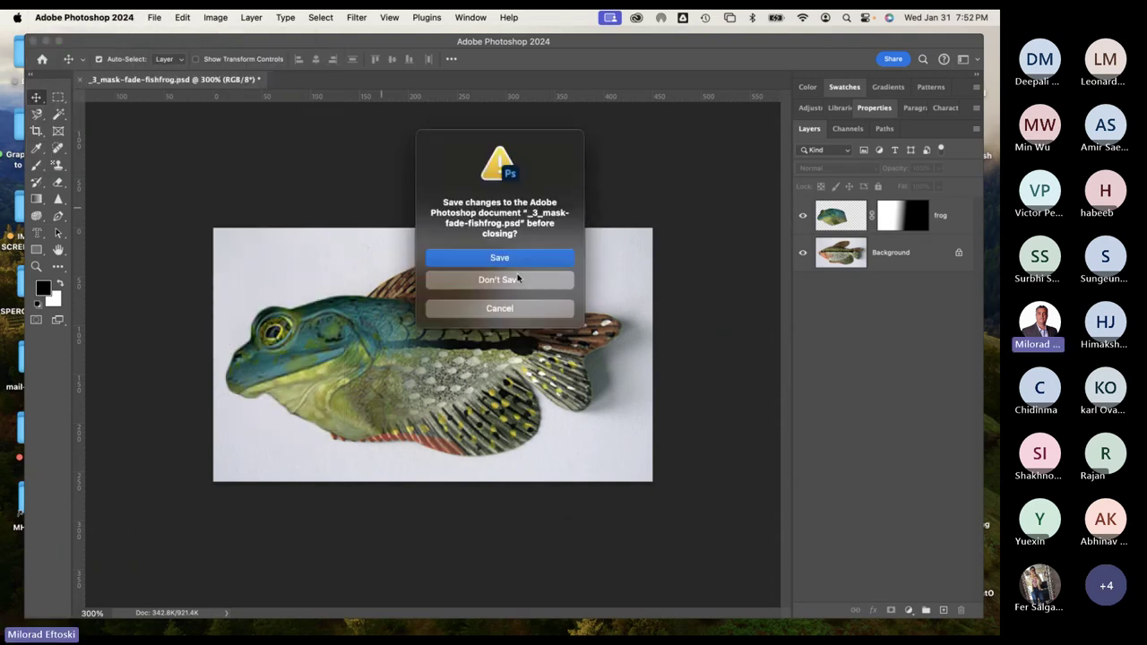
{"action": "left_click", "coordinate": [479, 280]}
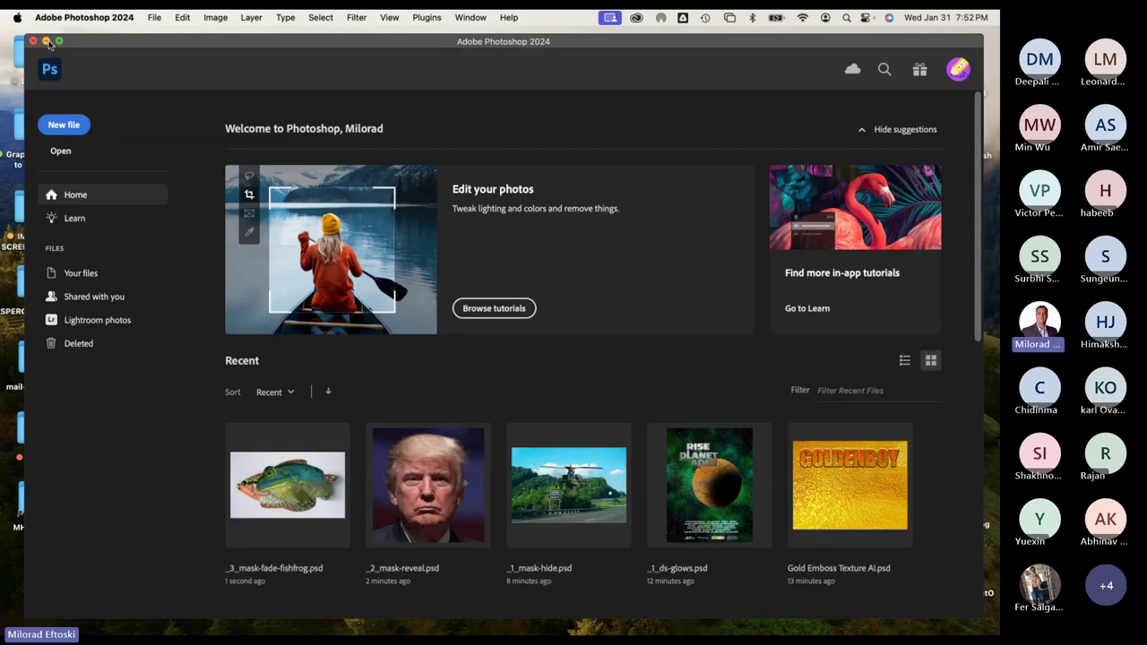
{"action": "left_click", "coordinate": [51, 41]}
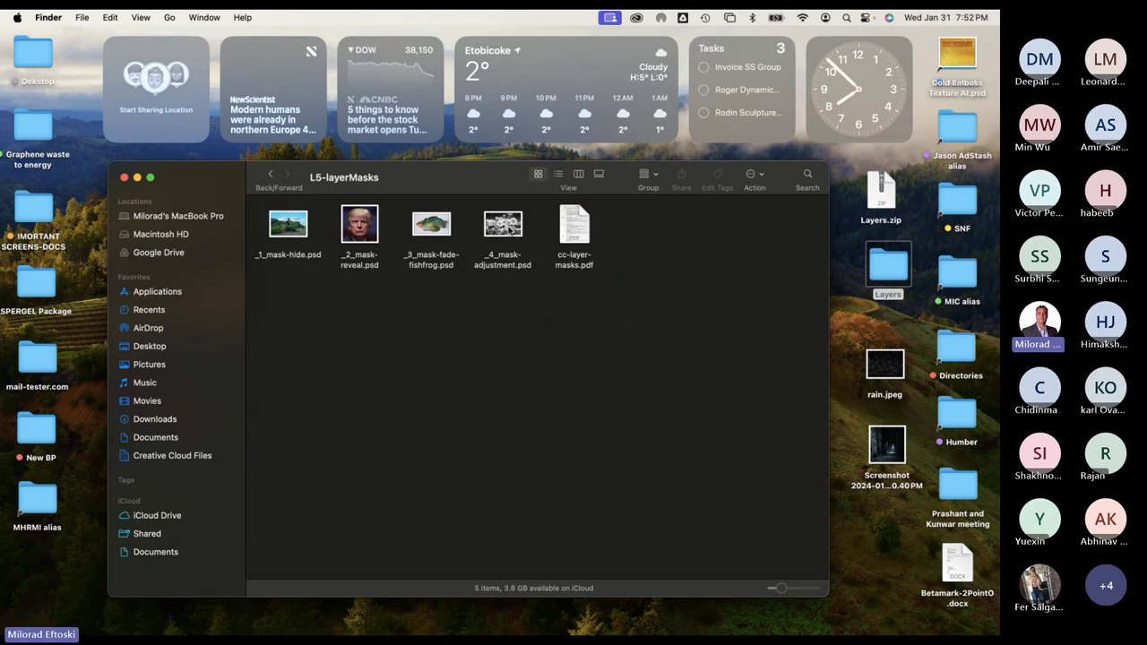
Preview cc-layer-masks.pdf in Quick Look, highlighting the commit-transform and _4_mask-adjustment.psd Channel Mixer steps.
{"action": "left_click", "coordinate": [575, 237]}
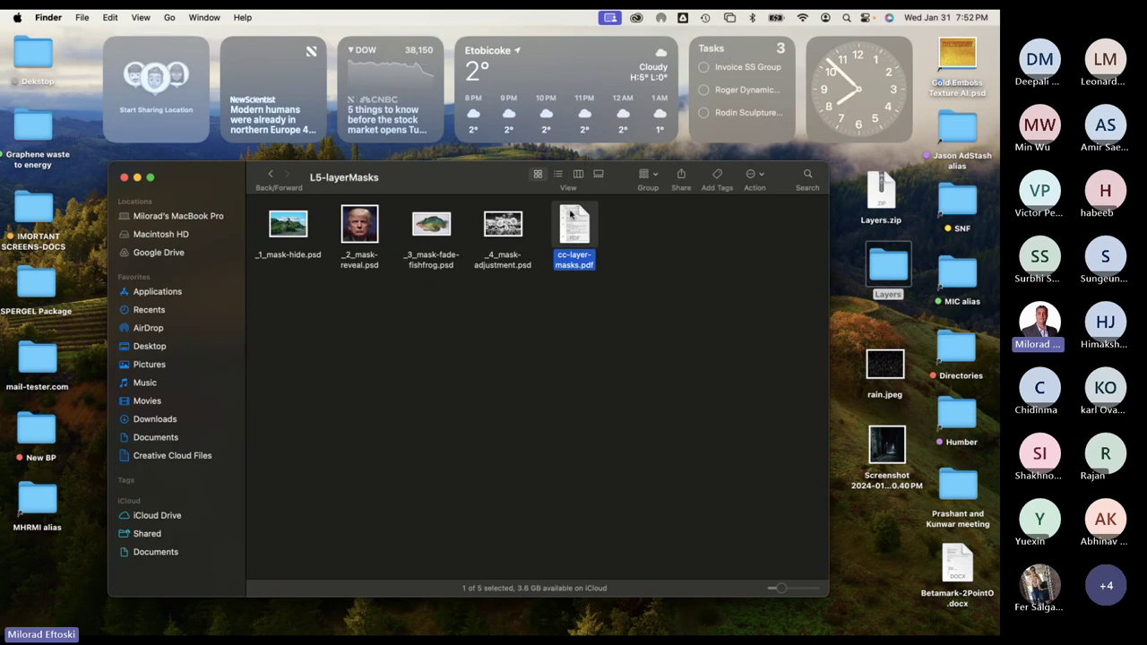
{"action": "key", "text": "space"}
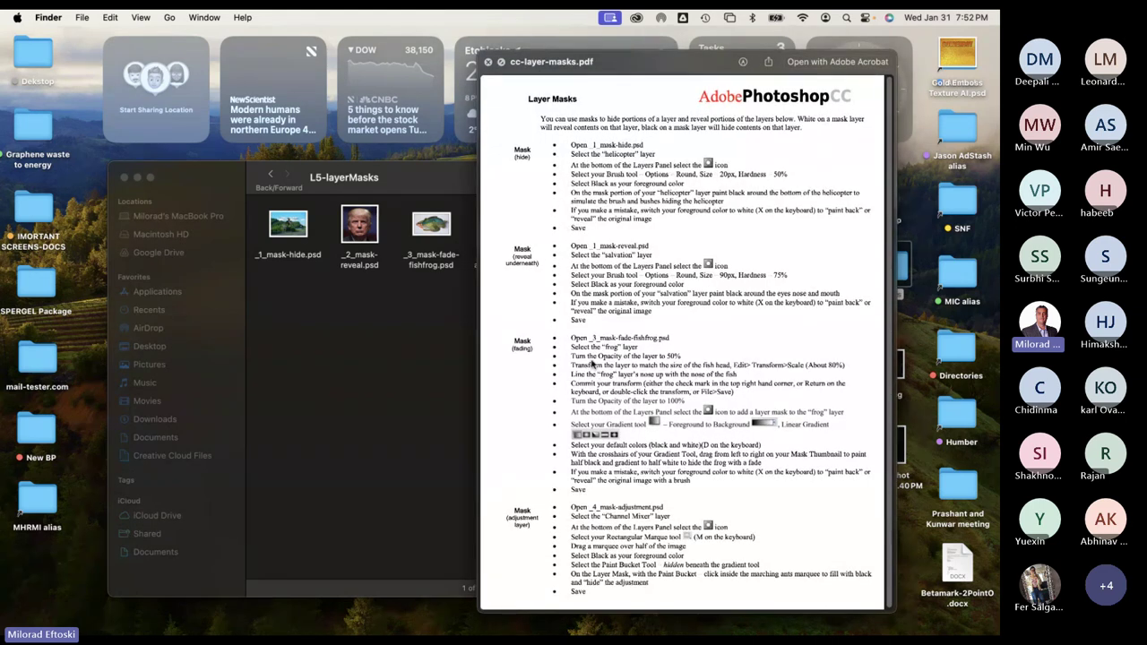
{"action": "left_click_drag", "start_coordinate": [583, 381], "coordinate": [733, 445]}
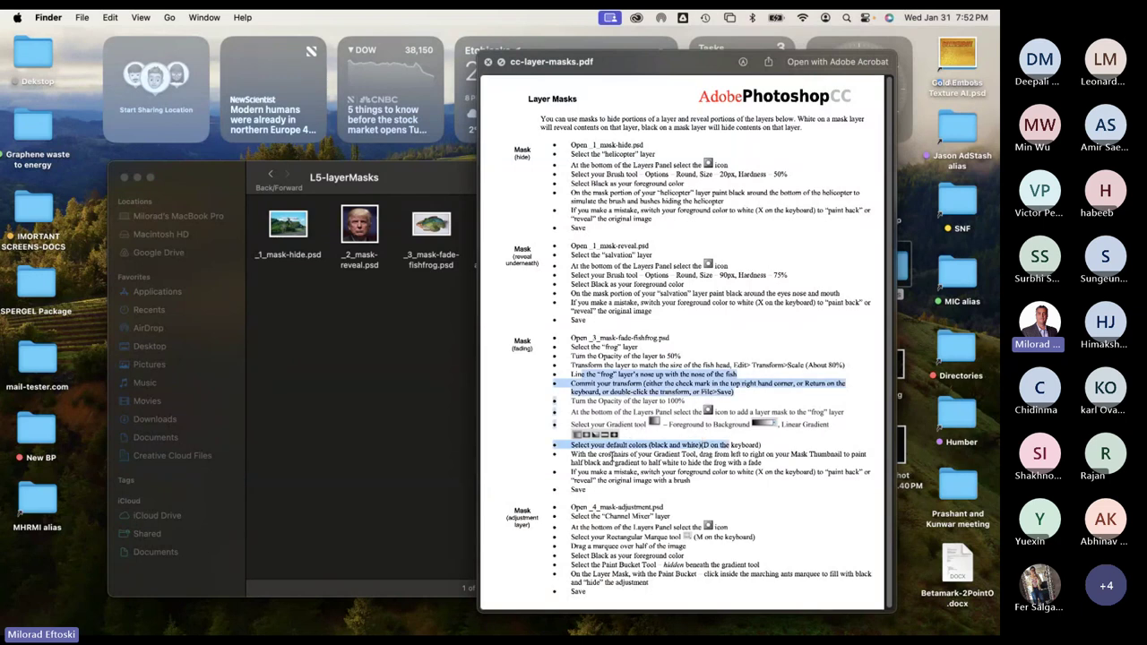
{"action": "left_click", "coordinate": [613, 456]}
{"action": "left_click_drag", "start_coordinate": [588, 509], "coordinate": [679, 568]}
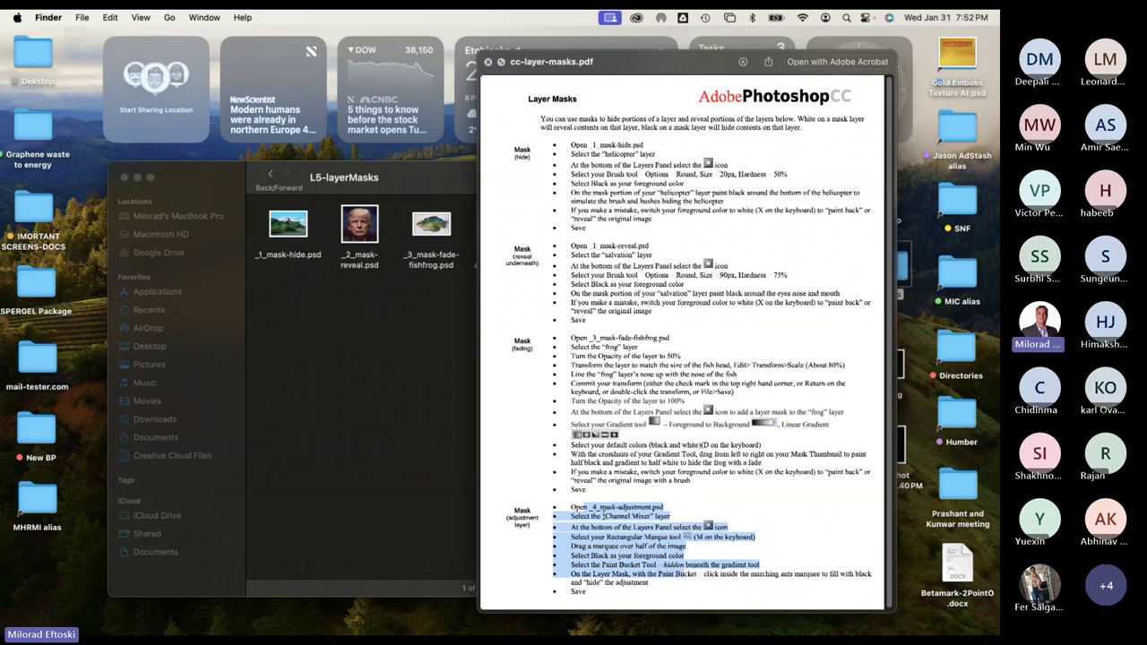
{"action": "left_click_drag", "start_coordinate": [613, 509], "coordinate": [613, 507]}
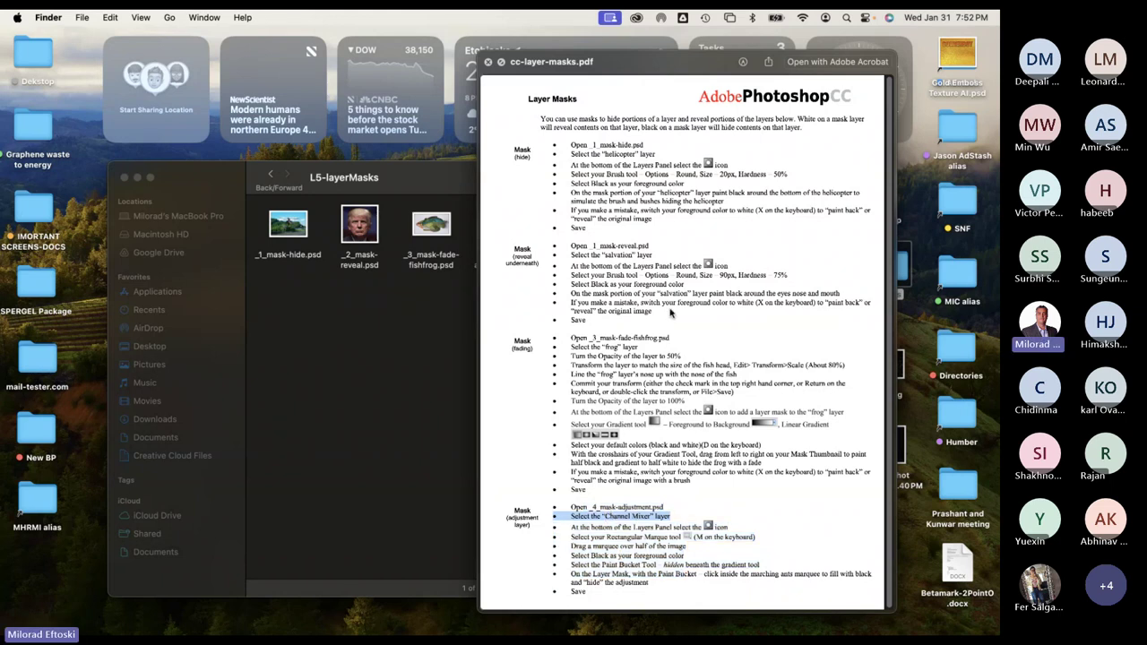
{"action": "left_click", "coordinate": [488, 62]}
Narrow and reposition the Finder window, then open _4_mask-adjustment.psd in Photoshop.
{"action": "left_click", "coordinate": [508, 336]}
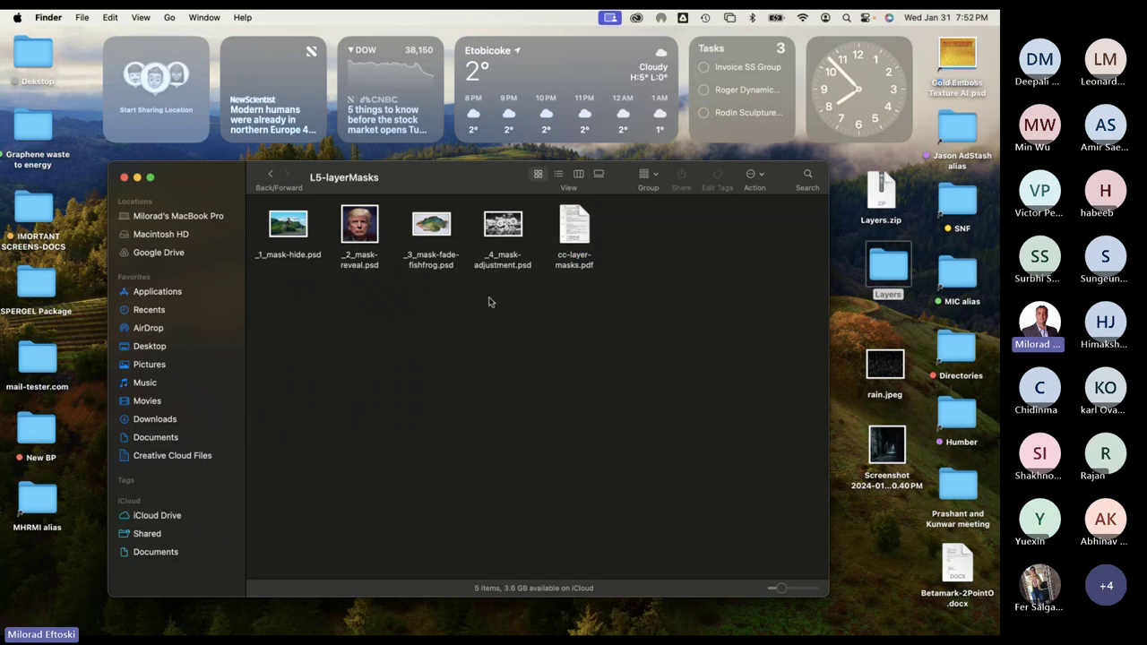
{"action": "left_click_drag", "start_coordinate": [480, 189], "coordinate": [478, 188]}
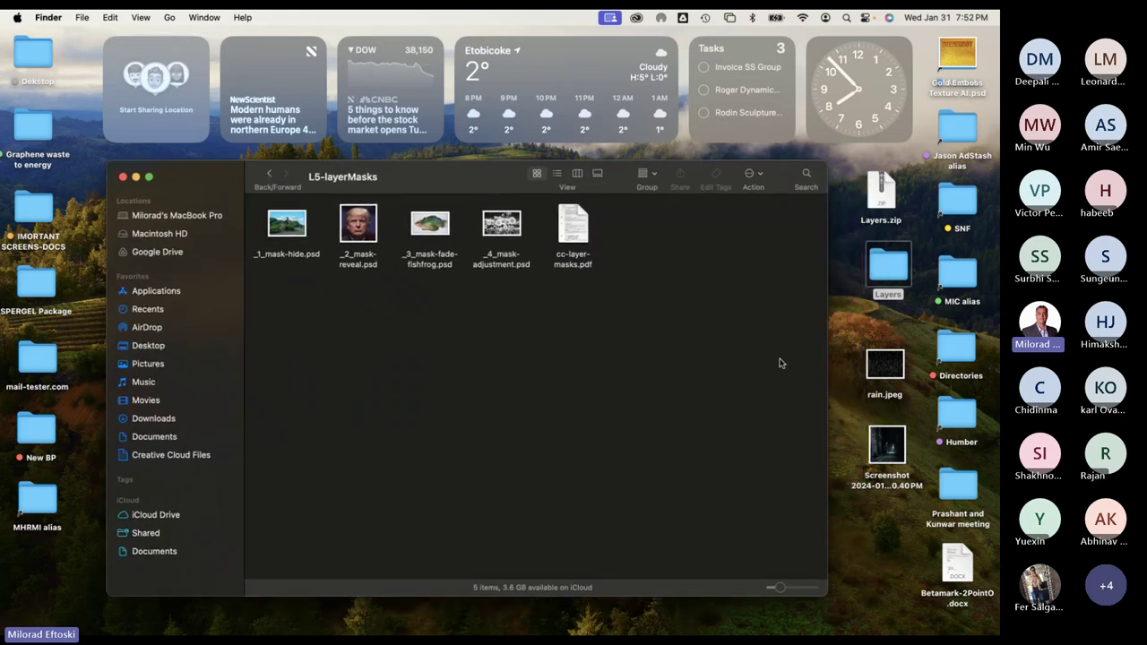
{"action": "left_click_drag", "start_coordinate": [827, 402], "coordinate": [798, 400]}
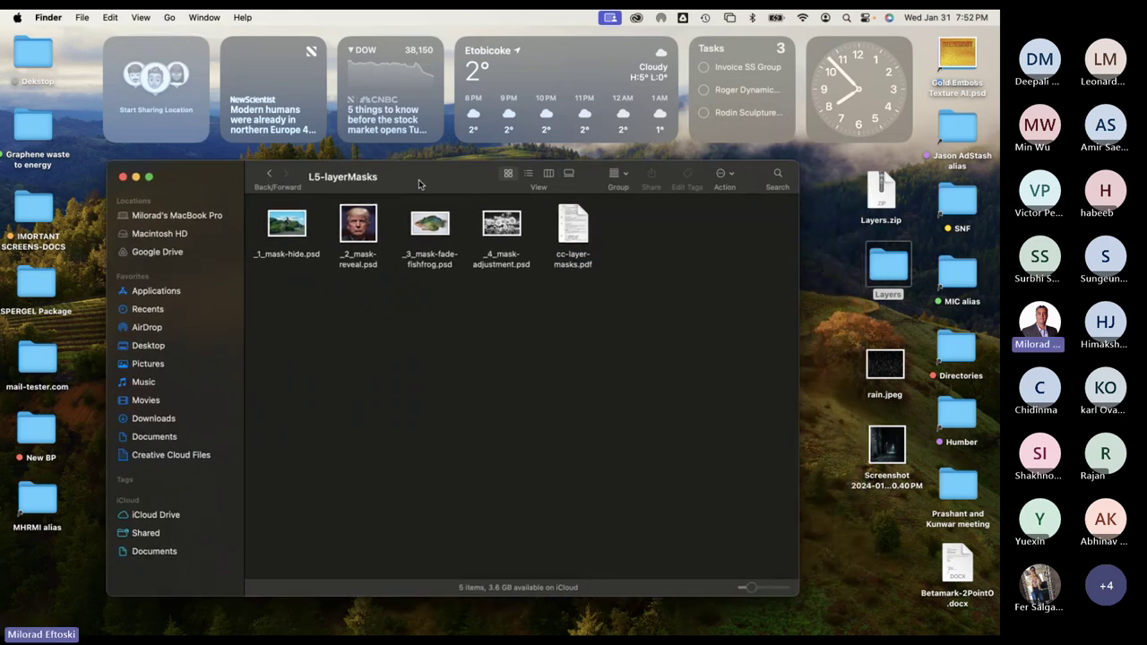
{"action": "left_click_drag", "start_coordinate": [418, 183], "coordinate": [437, 183]}
{"action": "double_click", "coordinate": [523, 223]}
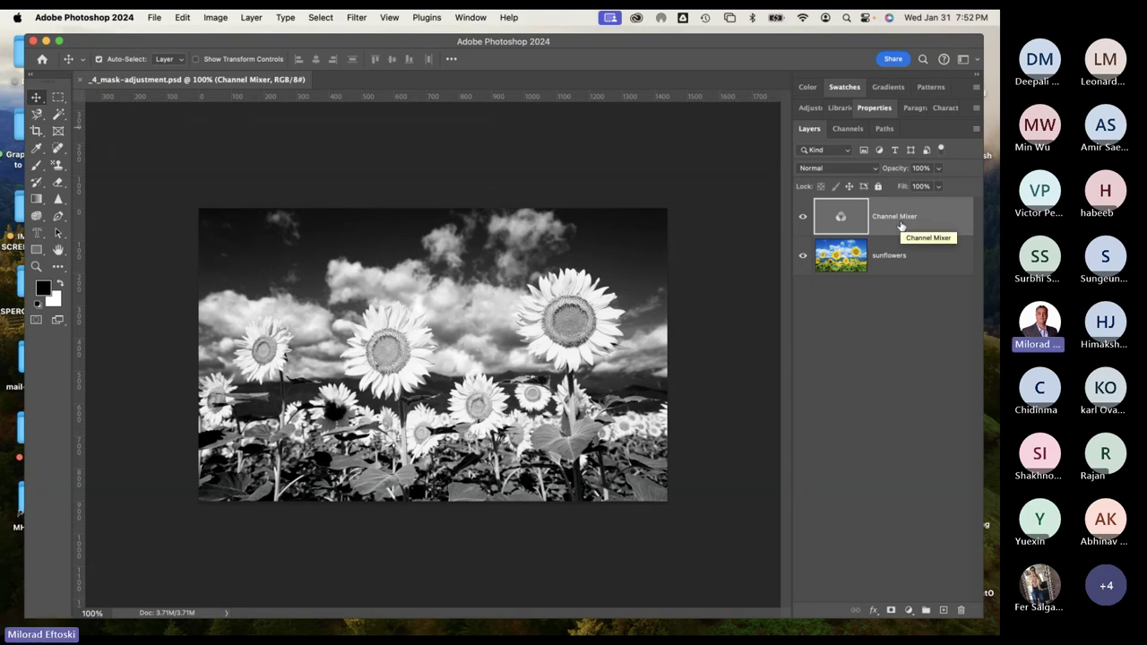
Toggle the Channel Mixer layer's visibility to compare the colour and black-and-white sunflowers.
{"action": "left_click", "coordinate": [805, 219]}
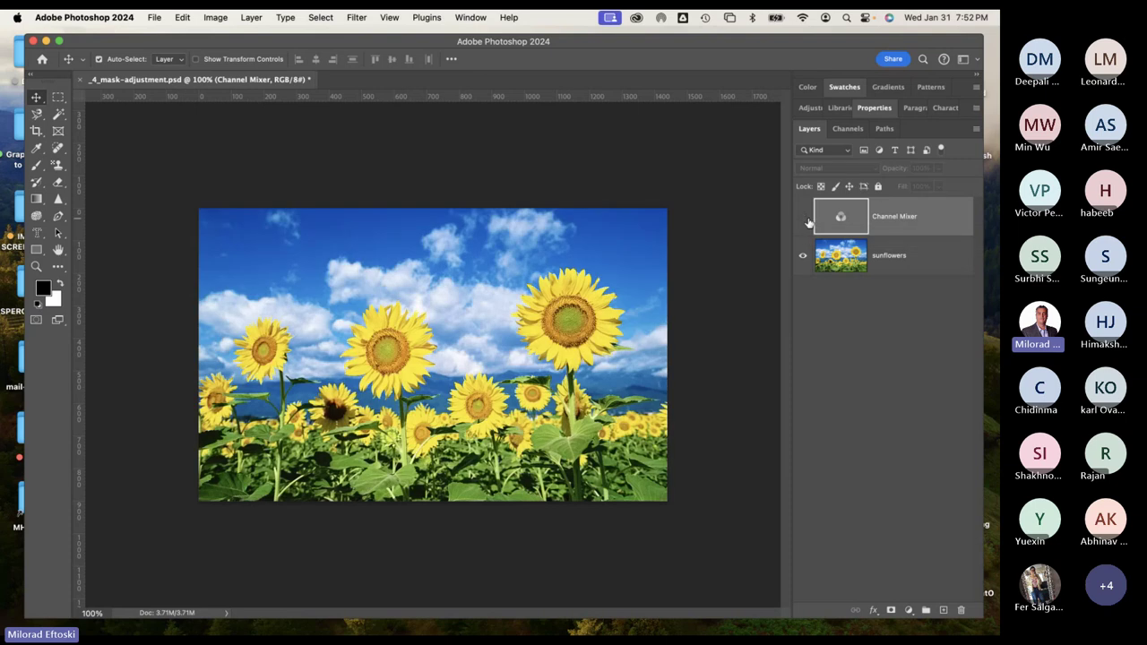
{"action": "left_click", "coordinate": [803, 218]}
{"action": "left_click", "coordinate": [803, 218]}
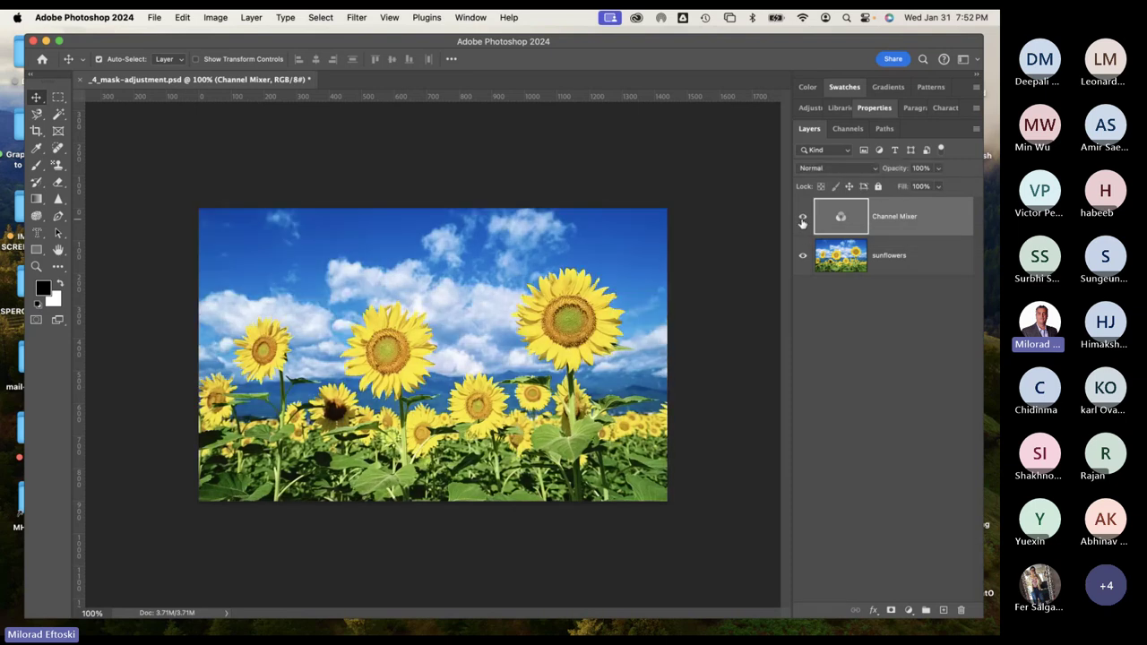
{"action": "left_click", "coordinate": [803, 218]}
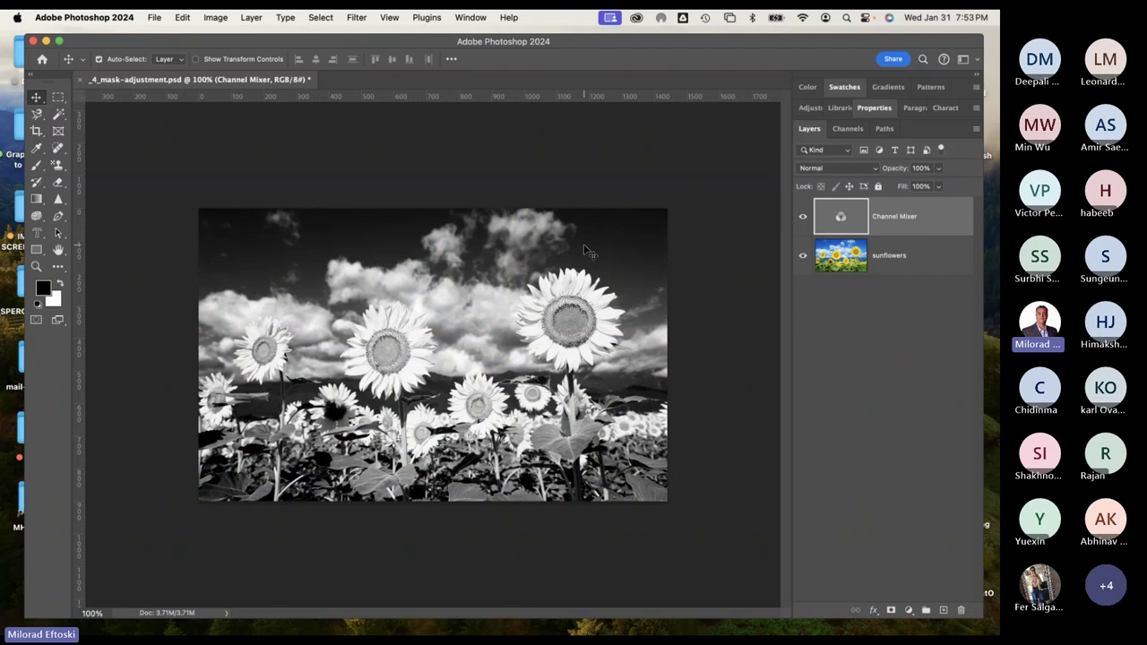
Dismiss the Layer Style dialog and display the Channel Mixer properties (Monochrome, Red +59%, Green +53%).
{"action": "double_click", "coordinate": [929, 221]}
{"action": "left_click", "coordinate": [868, 240]}
{"action": "double_click", "coordinate": [838, 216]}
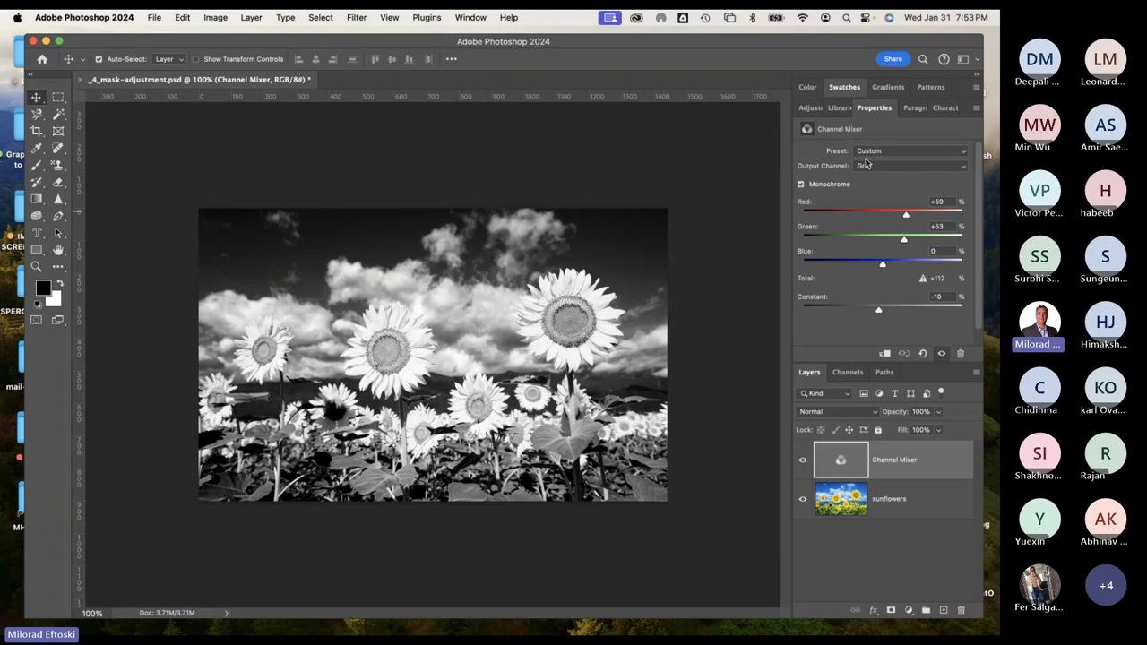
Inspect the Channel Mixer's output channels, Custom preset and Red slider, then delete the adjustment layer.
{"action": "mouse_move", "coordinate": [878, 364]}
{"action": "left_mouse_down"}
{"action": "mouse_move", "coordinate": [878, 458]}
{"action": "mouse_move", "coordinate": [881, 348]}
{"action": "left_mouse_up"}
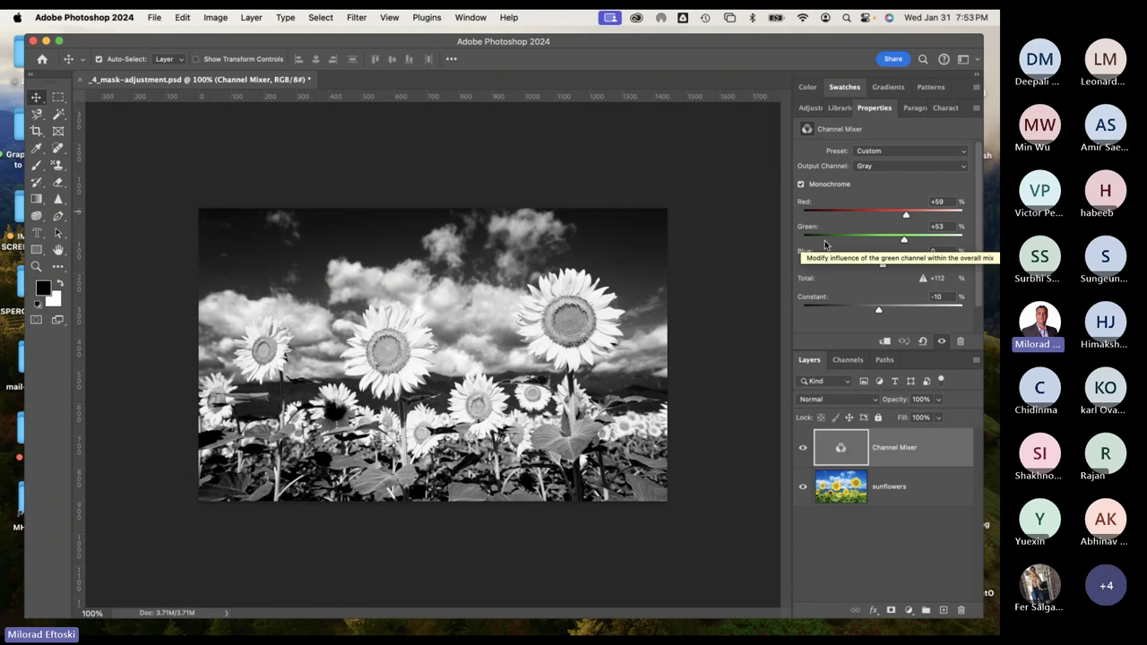
{"action": "left_click", "coordinate": [876, 168]}
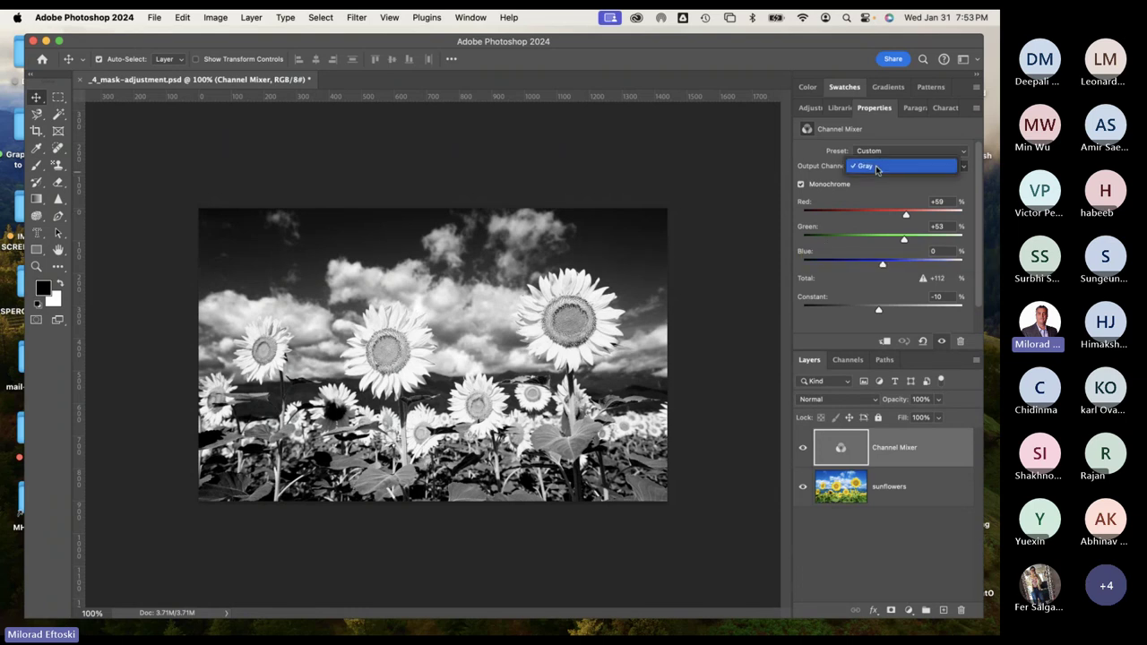
{"action": "left_click", "coordinate": [877, 168]}
{"action": "left_click", "coordinate": [896, 153]}
{"action": "left_click", "coordinate": [896, 151]}
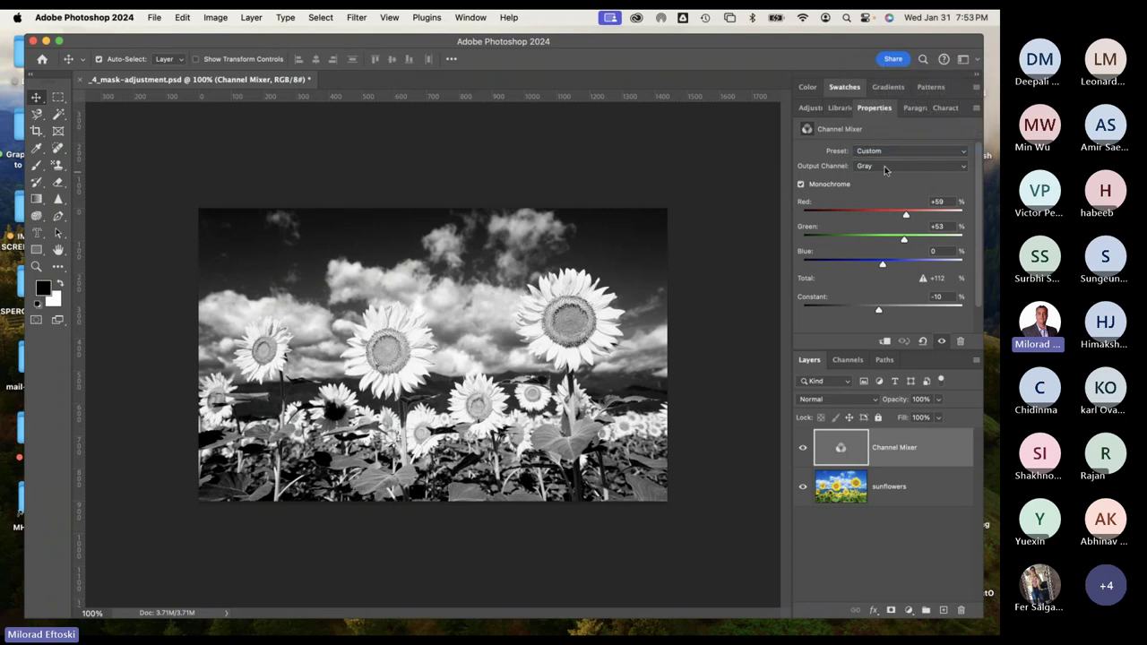
{"action": "left_click_drag", "start_coordinate": [905, 217], "coordinate": [873, 266]}
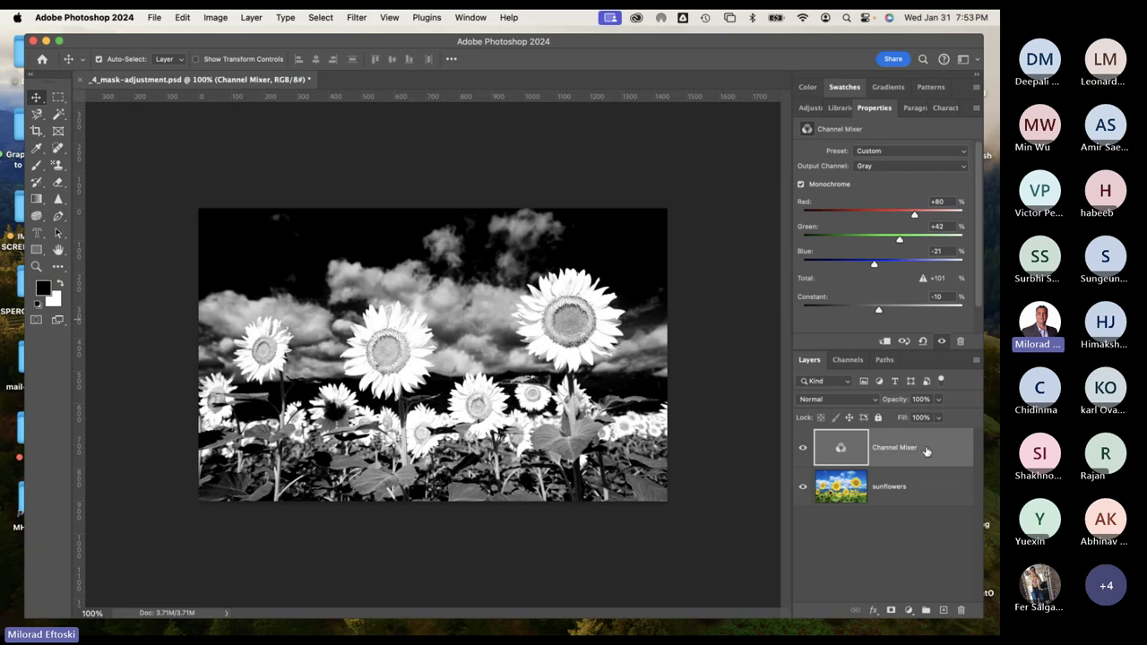
{"action": "key", "text": "BackSpace"}
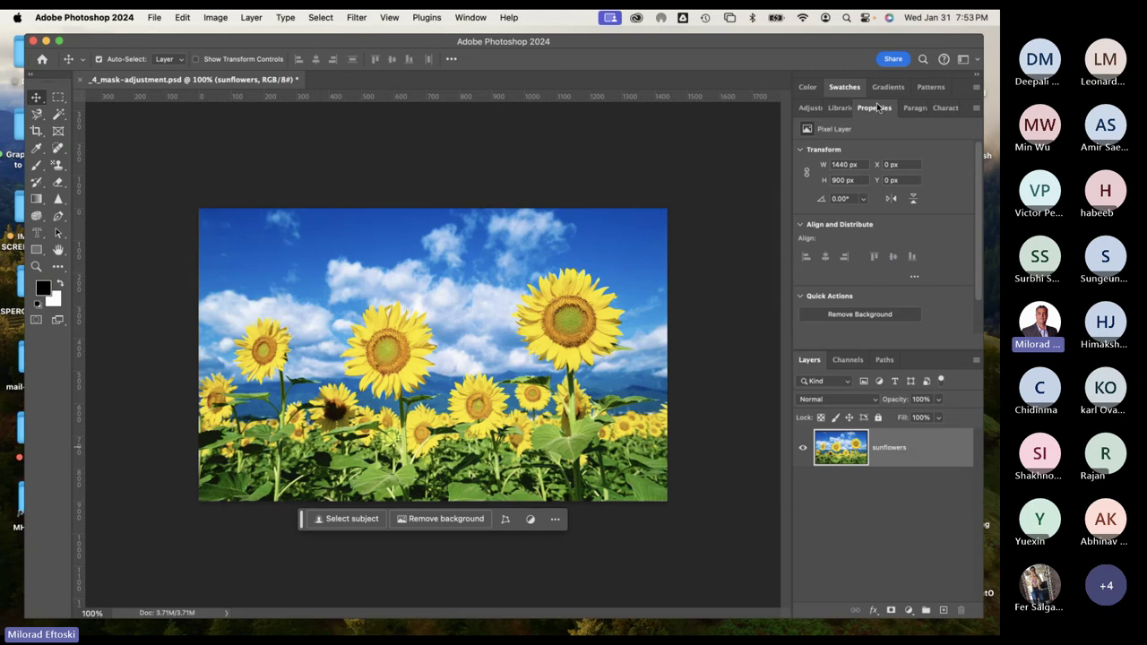
Add a trial Brightness/Contrast adjustment layer and tweak the sunflowers' brightness.
{"action": "left_click", "coordinate": [811, 109]}
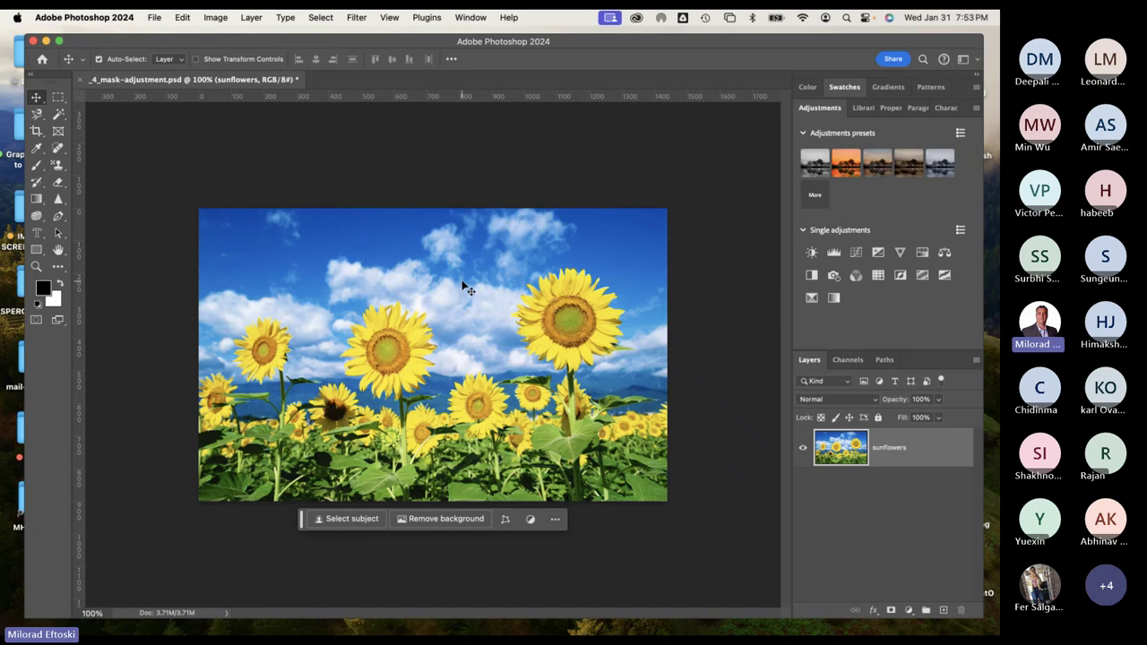
{"action": "left_click", "coordinate": [811, 252]}
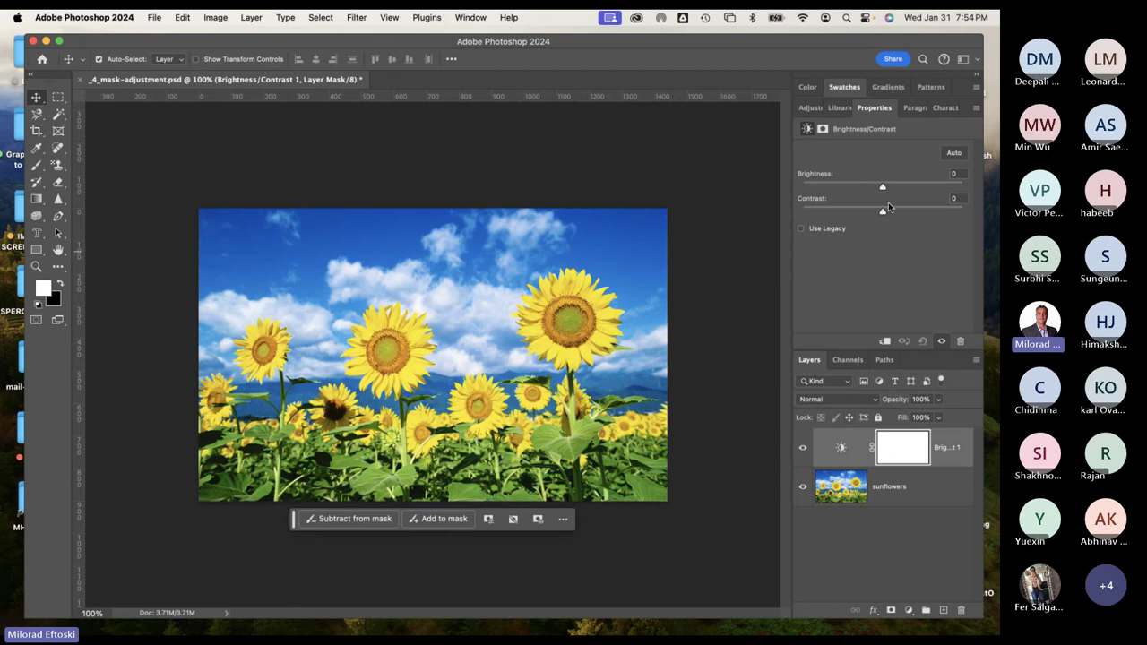
{"action": "left_click_drag", "start_coordinate": [882, 190], "coordinate": [897, 212]}
Delete the Brightness/Contrast 1 mask and layer, leaving the adjustment types list showing.
{"action": "key", "text": "Delete"}
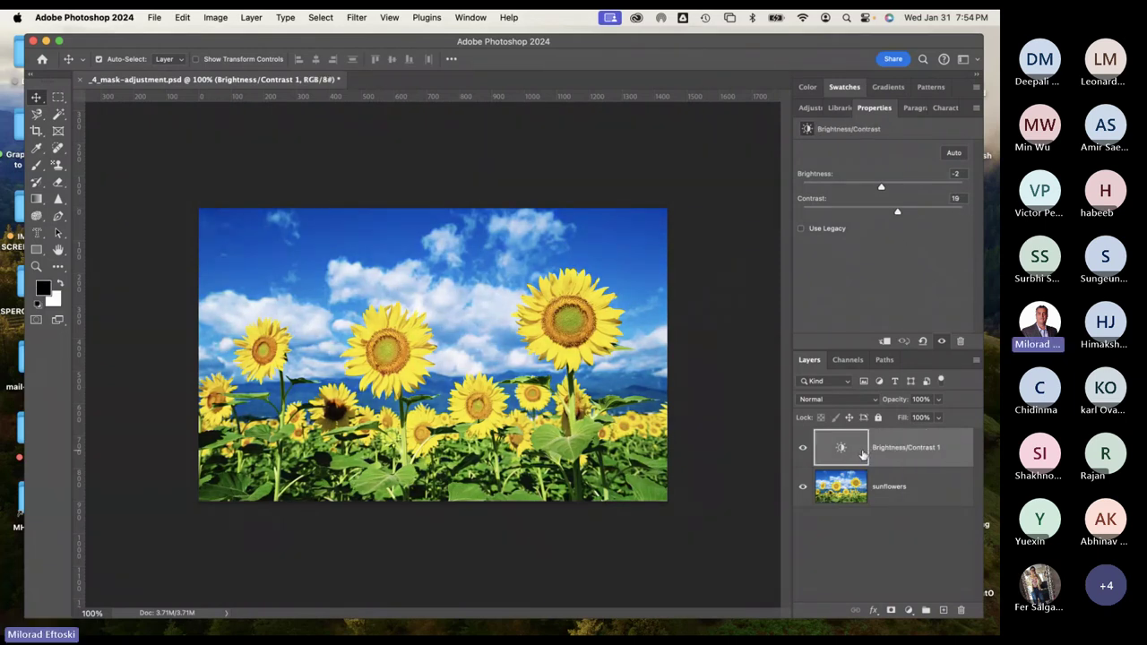
{"action": "key", "text": "Delete"}
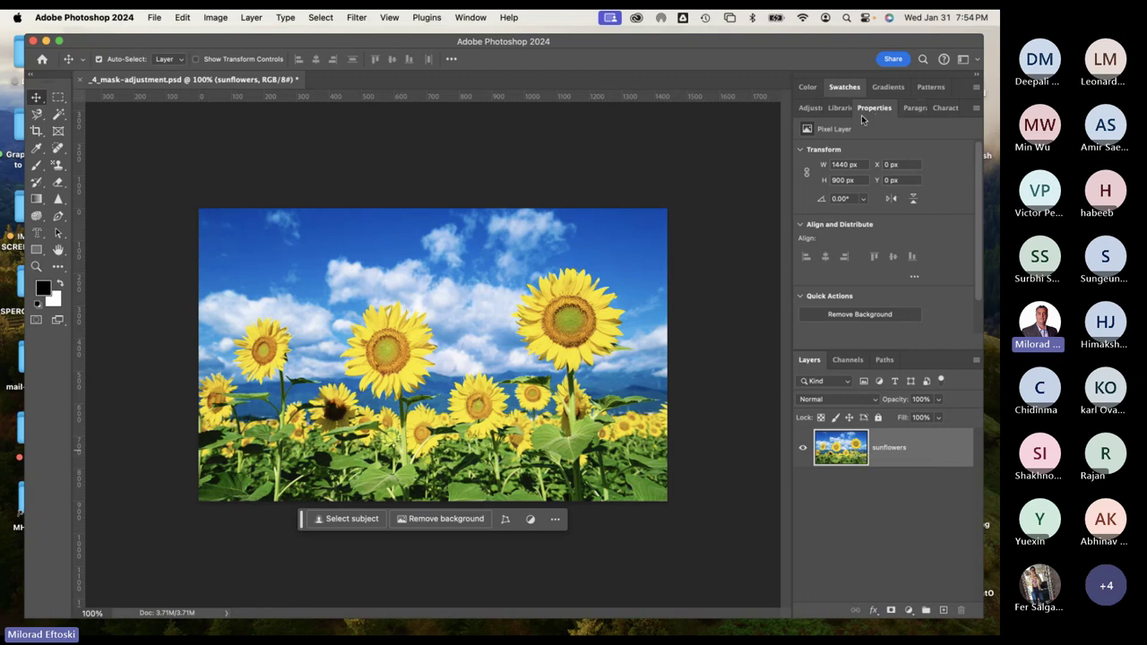
{"action": "left_click", "coordinate": [811, 108]}
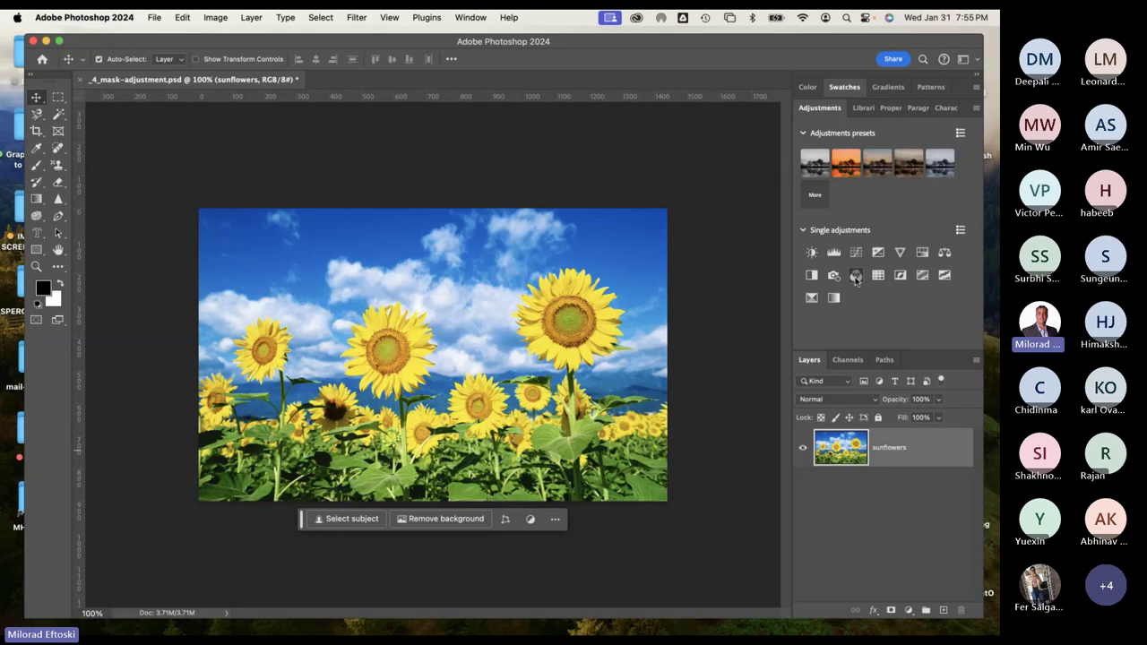
Add a Channel Mixer adjustment layer and set its preset to Custom.
{"action": "left_click", "coordinate": [857, 276]}
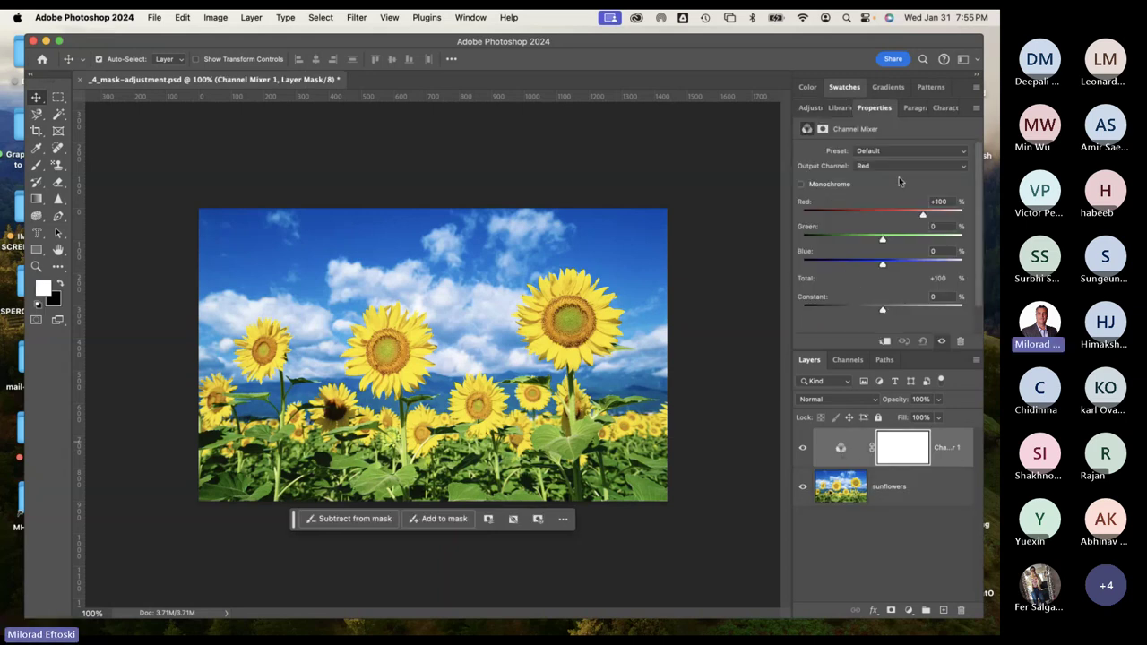
{"action": "left_click", "coordinate": [914, 154]}
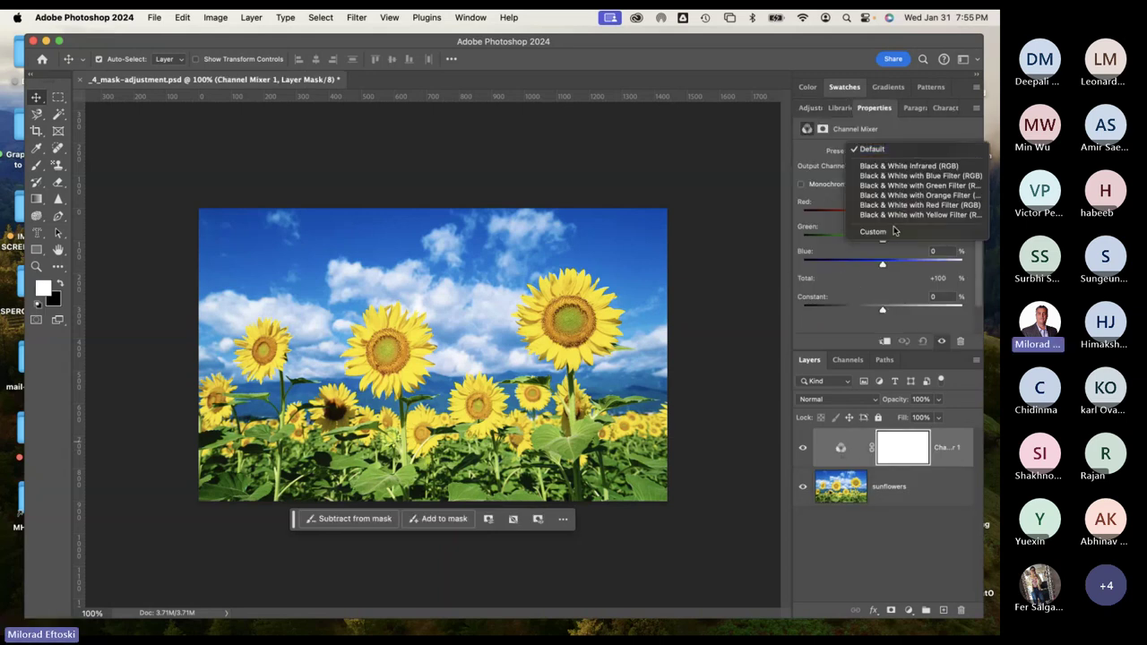
{"action": "left_click", "coordinate": [891, 231]}
Switch the Channel Mixer output channel to Green and then back to Red.
{"action": "left_click", "coordinate": [899, 165]}
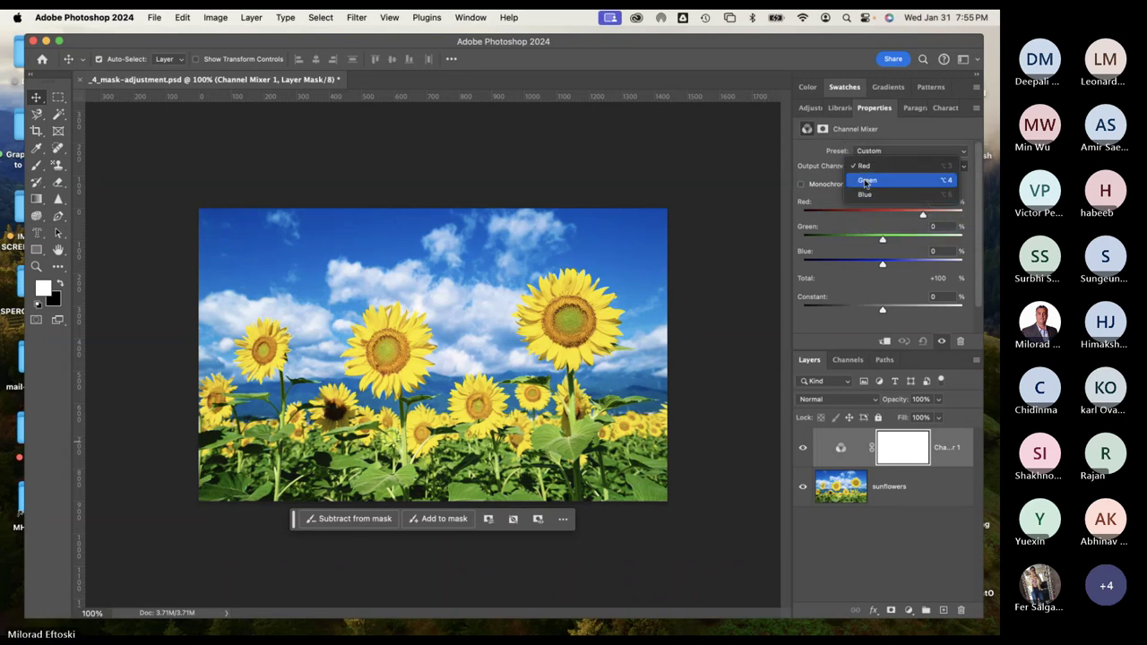
{"action": "left_click", "coordinate": [868, 181]}
{"action": "left_click", "coordinate": [878, 166]}
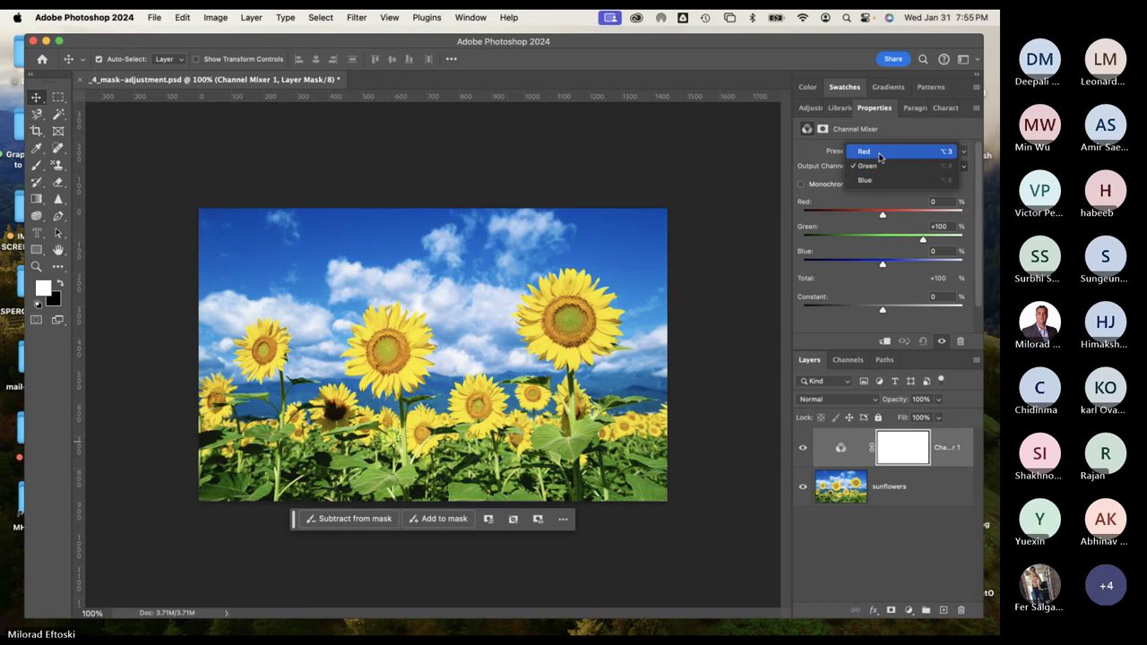
{"action": "left_click", "coordinate": [902, 154]}
{"action": "left_click", "coordinate": [903, 150]}
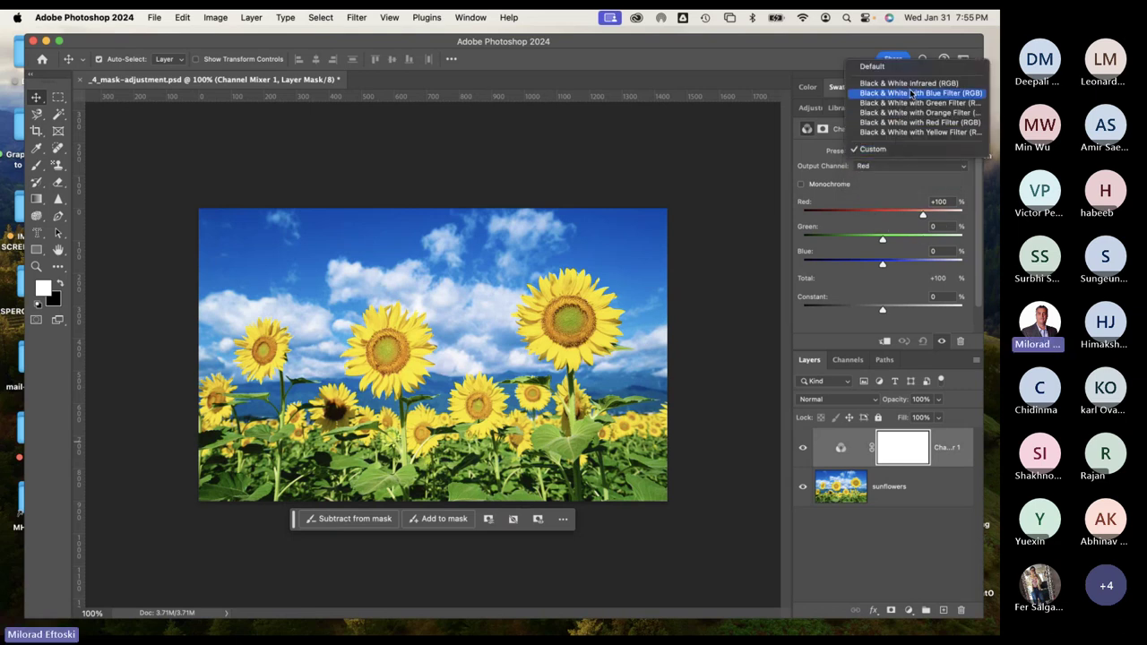
Apply the Black & White with Yellow Filter preset, keeping Gray as the output channel.
{"action": "left_click", "coordinate": [906, 132]}
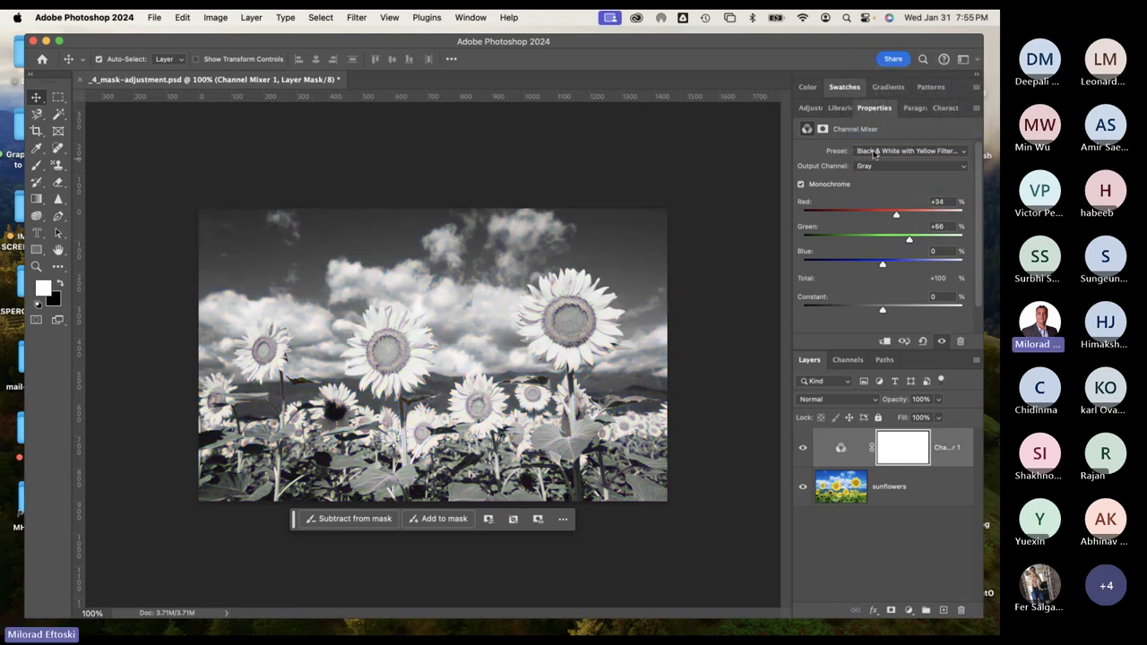
{"action": "left_click", "coordinate": [891, 167]}
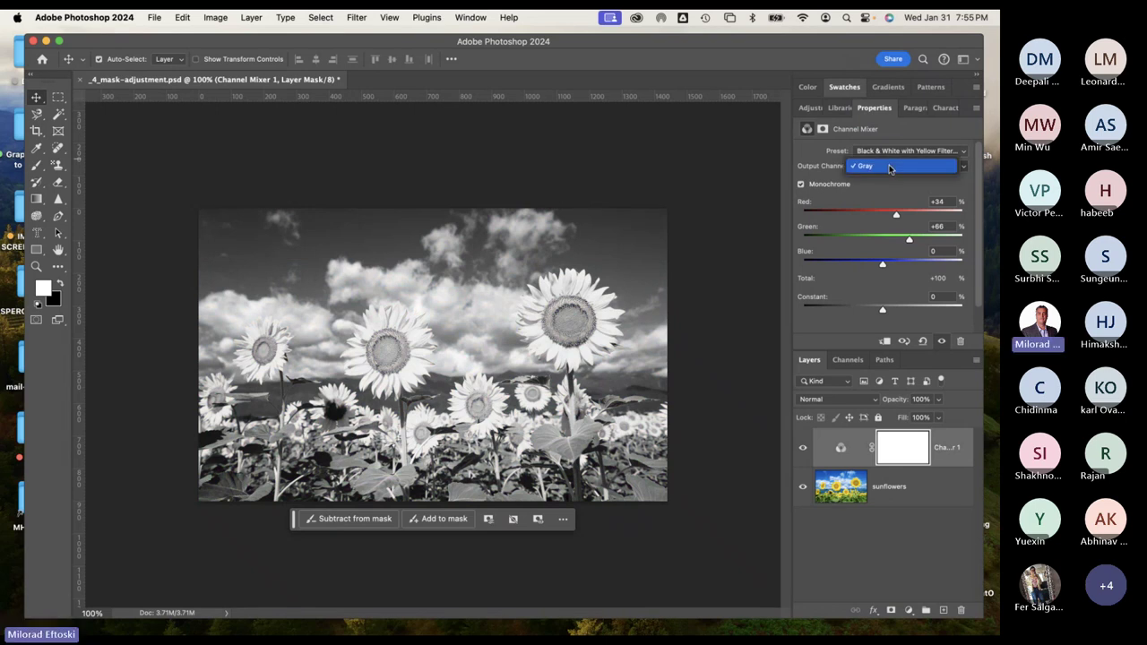
{"action": "left_click", "coordinate": [892, 167]}
Try the Red Filter, Orange Filter, Infrared (RGB) and Blue Filter black-and-white presets.
{"action": "left_click", "coordinate": [897, 153]}
{"action": "left_click", "coordinate": [901, 138]}
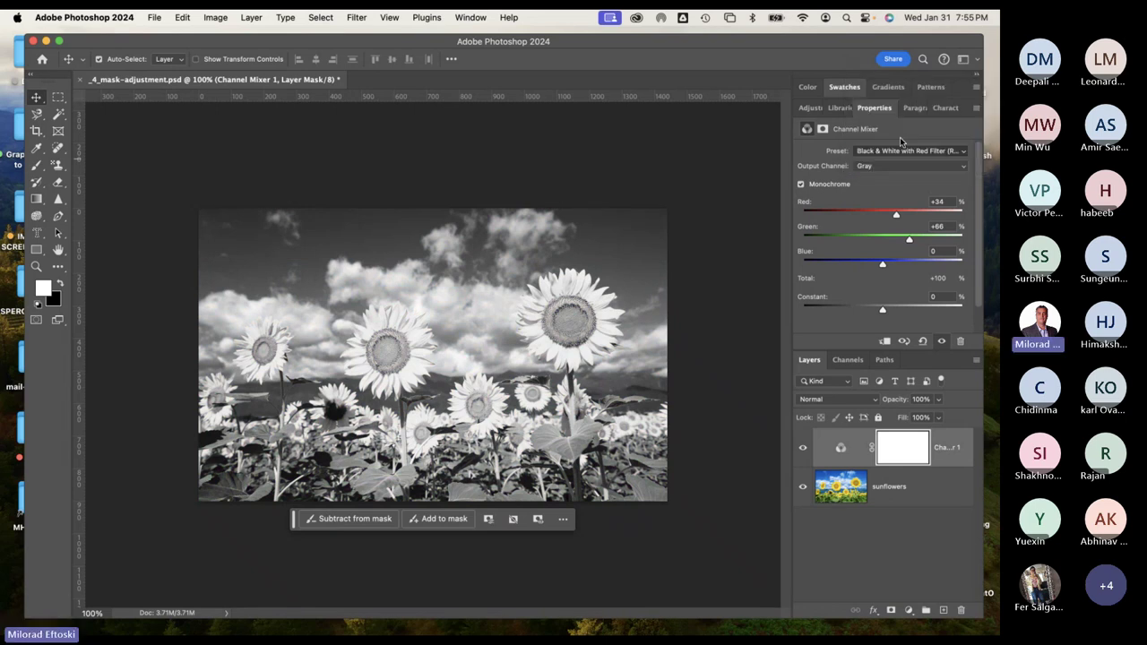
{"action": "left_click", "coordinate": [900, 152]}
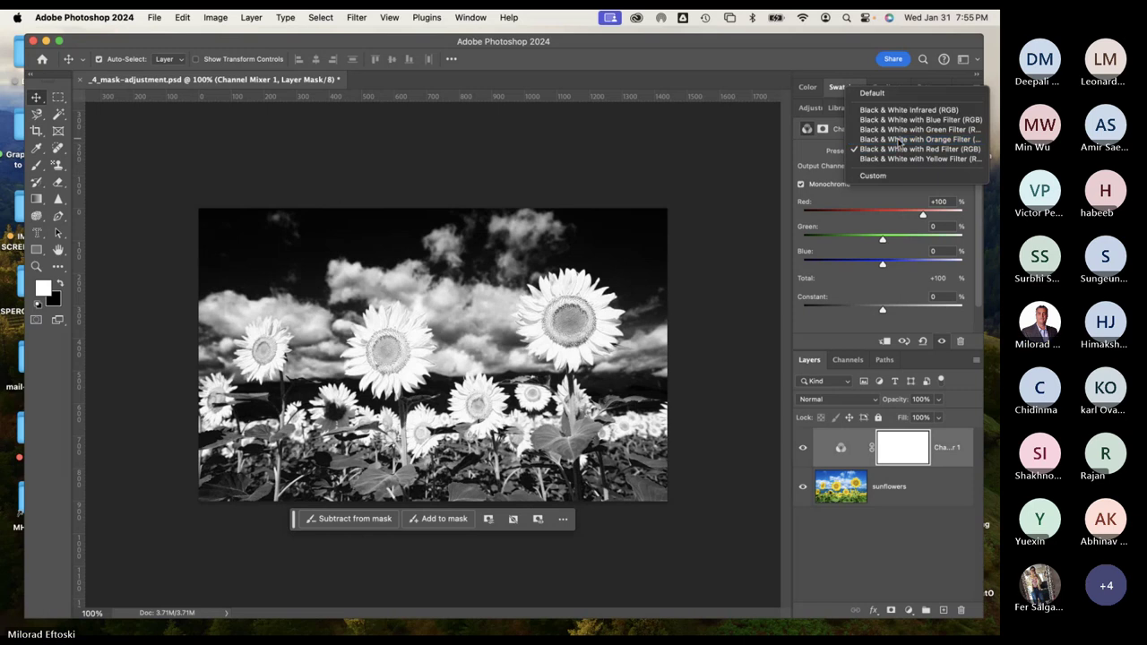
{"action": "left_click", "coordinate": [899, 141]}
{"action": "left_click", "coordinate": [899, 152]}
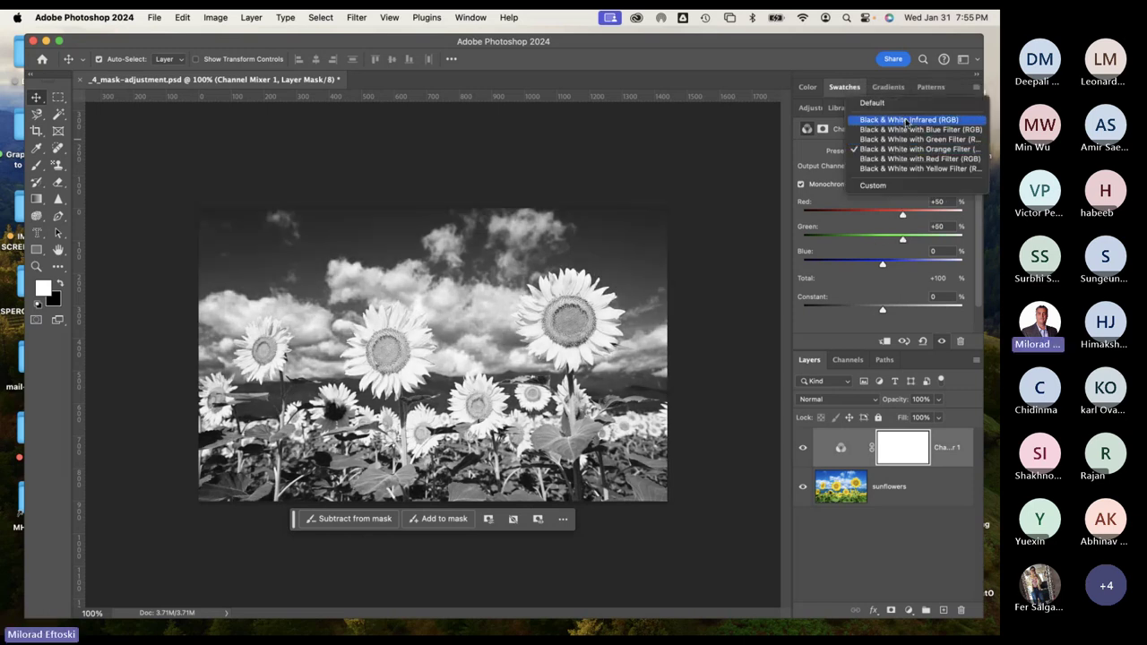
{"action": "left_click", "coordinate": [903, 116]}
{"action": "left_click", "coordinate": [902, 152]}
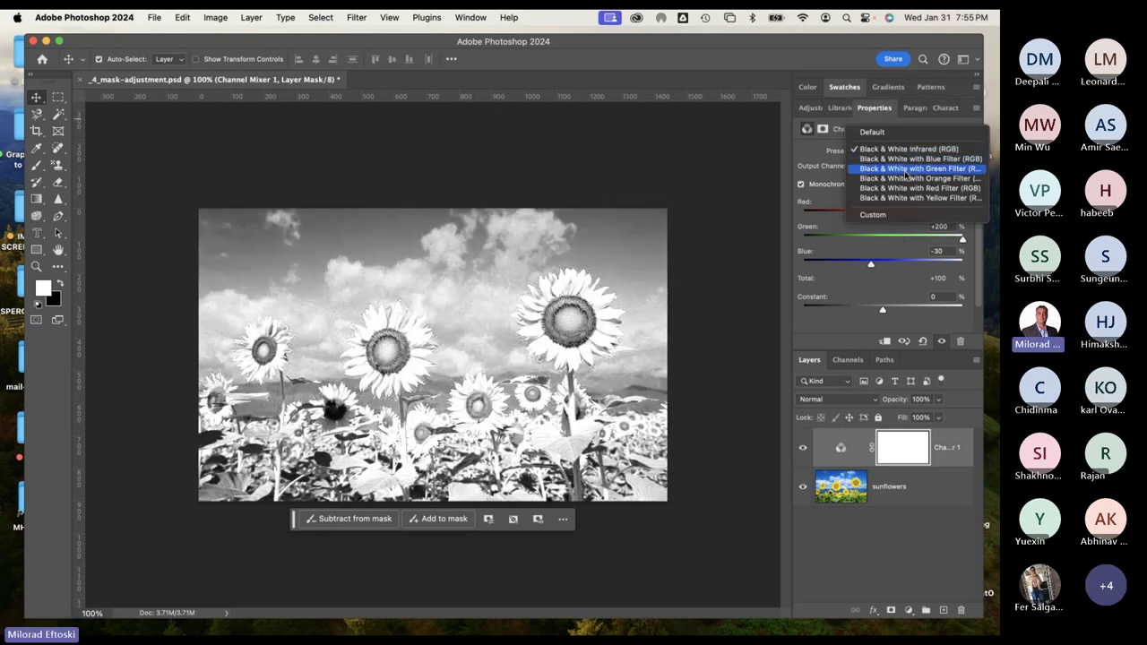
{"action": "left_click", "coordinate": [906, 159]}
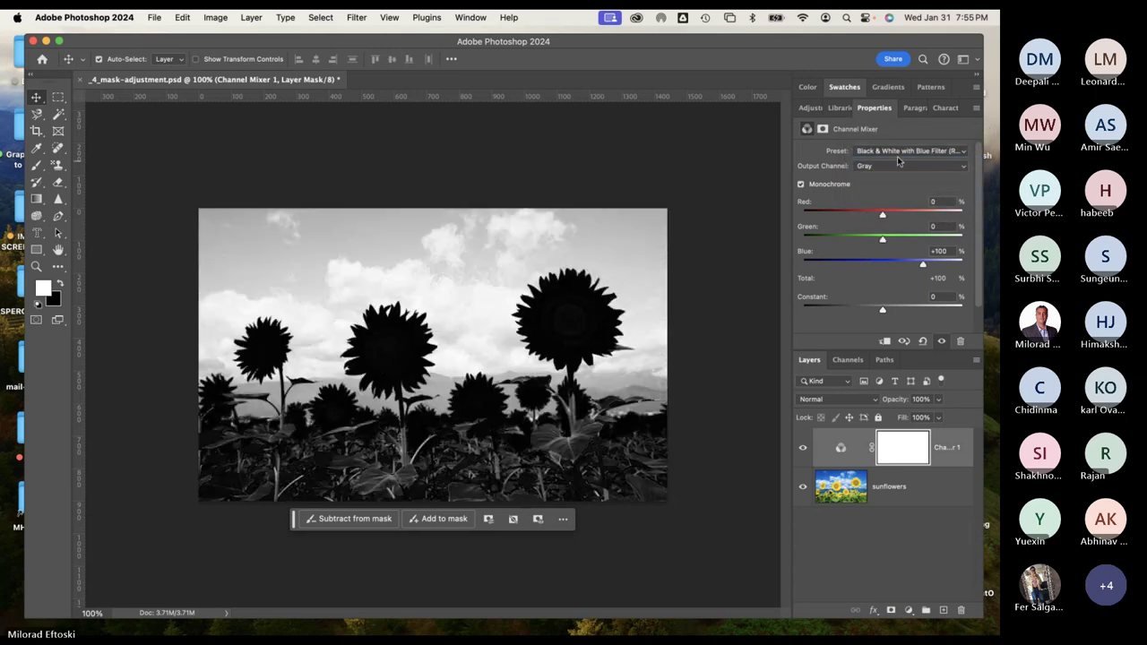
Return to the Black & White with Yellow Filter preset and keep it.
{"action": "left_click", "coordinate": [902, 152]}
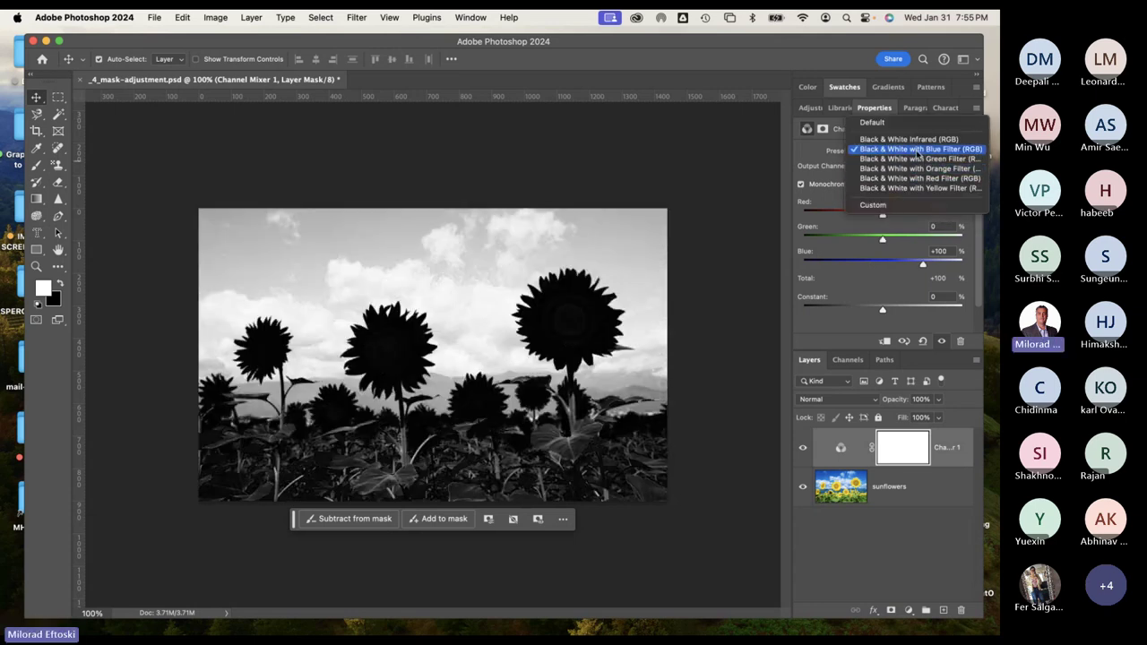
{"action": "left_click", "coordinate": [914, 187]}
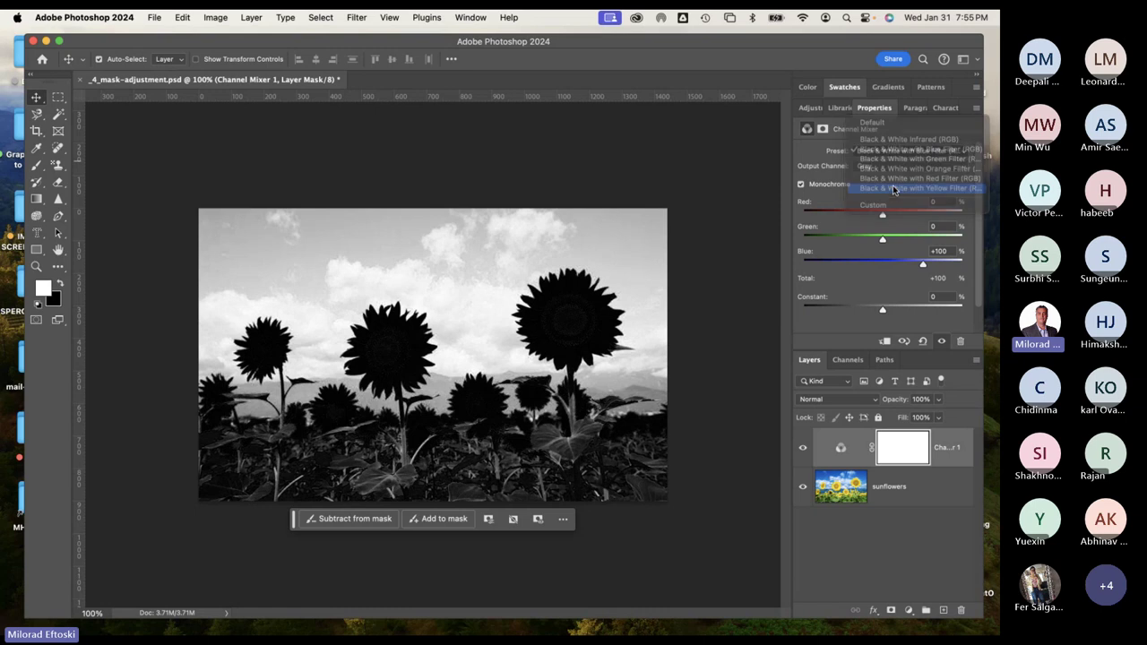
{"action": "left_click", "coordinate": [888, 149]}
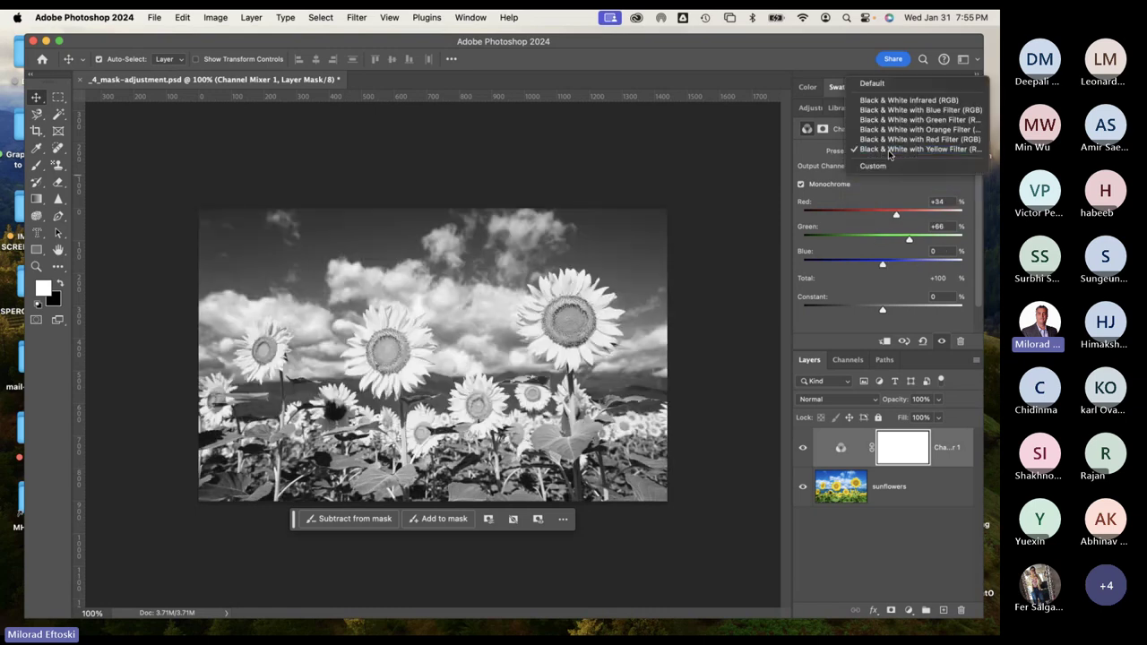
{"action": "left_click", "coordinate": [888, 149]}
Set the gray mix to Red +36, Green +65, Blue −28 and Constant +3.
{"action": "left_click_drag", "start_coordinate": [896, 215], "coordinate": [871, 266]}
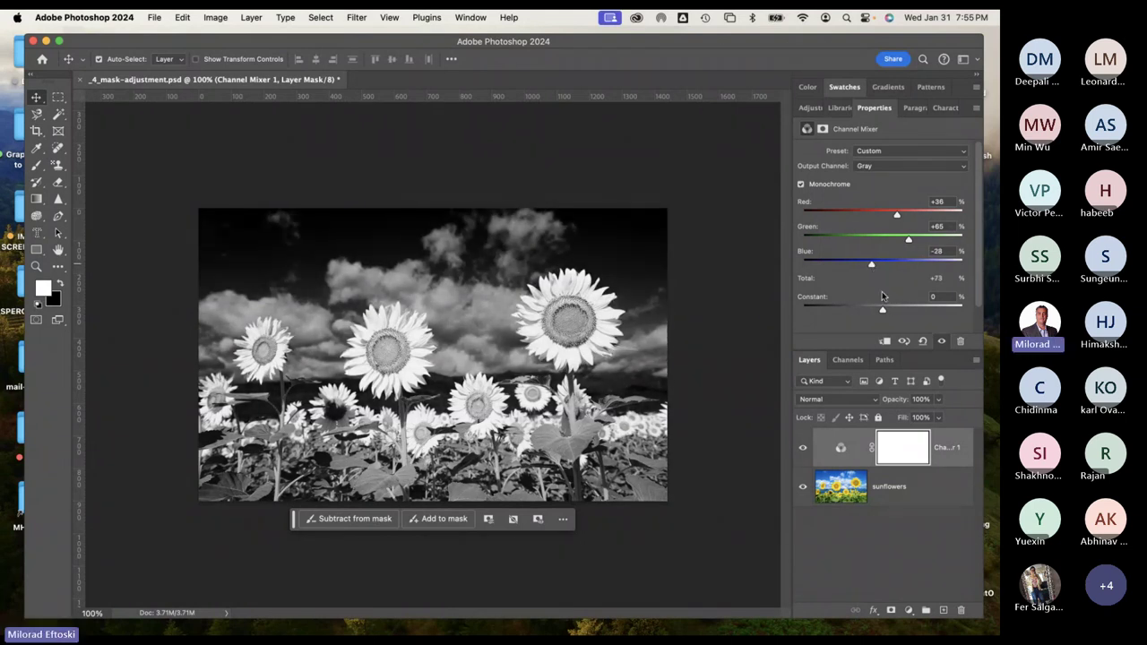
{"action": "mouse_move", "coordinate": [883, 311]}
{"action": "left_mouse_down"}
{"action": "mouse_move", "coordinate": [896, 309]}
{"action": "mouse_move", "coordinate": [885, 309]}
{"action": "left_mouse_up"}
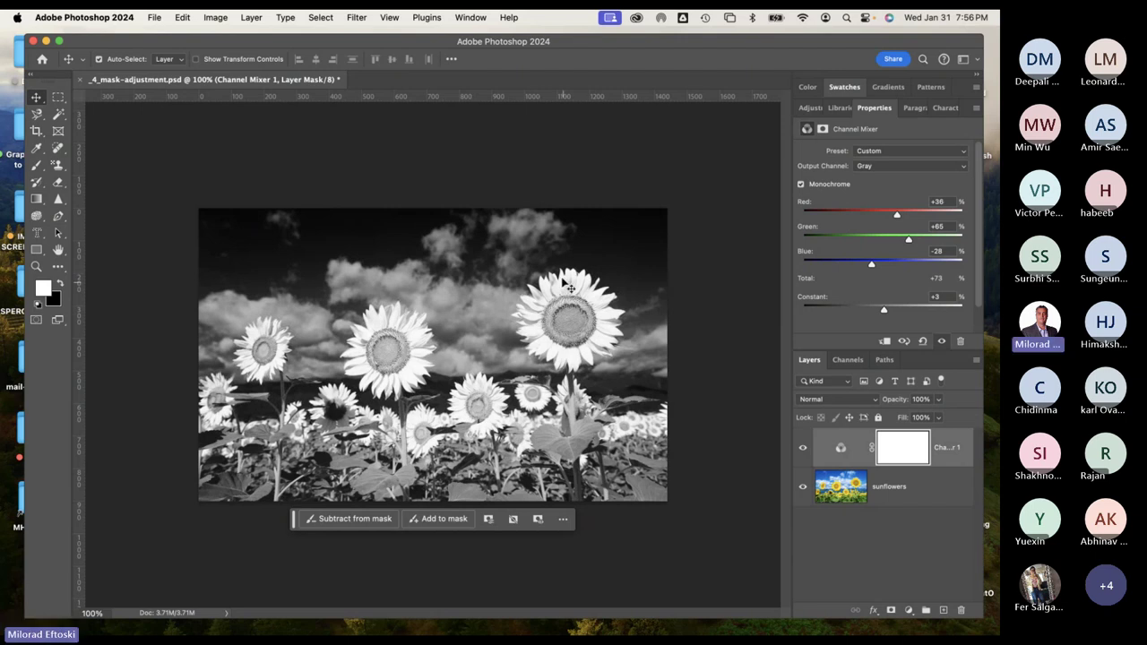
{"action": "left_click", "coordinate": [857, 526]}
{"action": "left_click", "coordinate": [835, 484]}
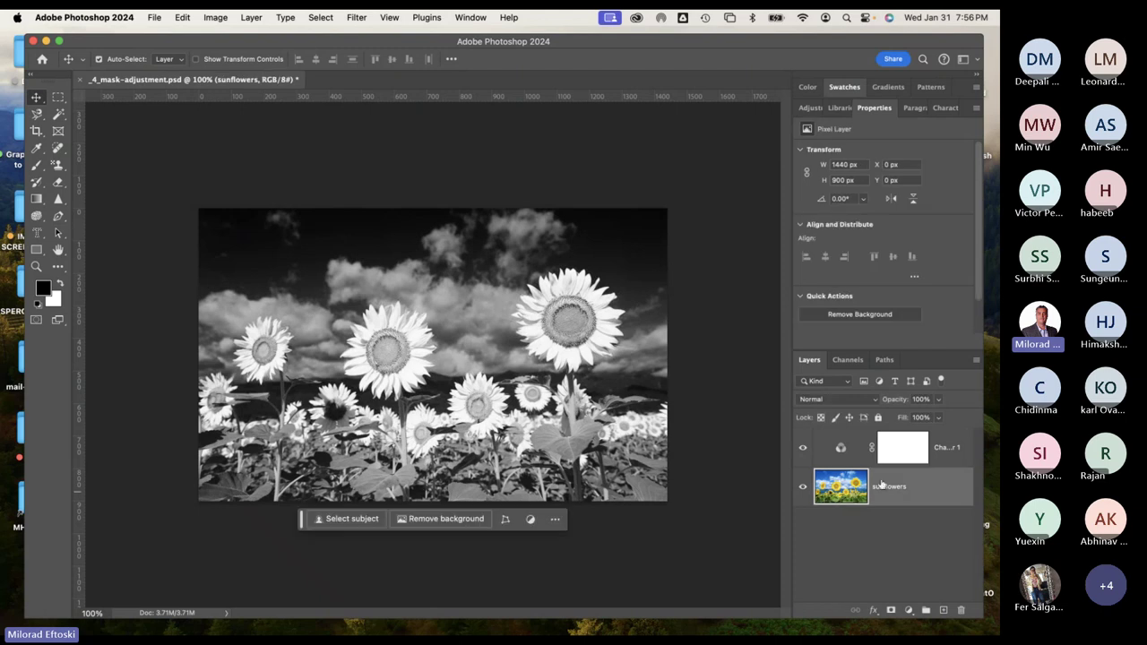
{"action": "left_click", "coordinate": [803, 448]}
{"action": "left_click", "coordinate": [803, 448]}
{"action": "left_click", "coordinate": [803, 448]}
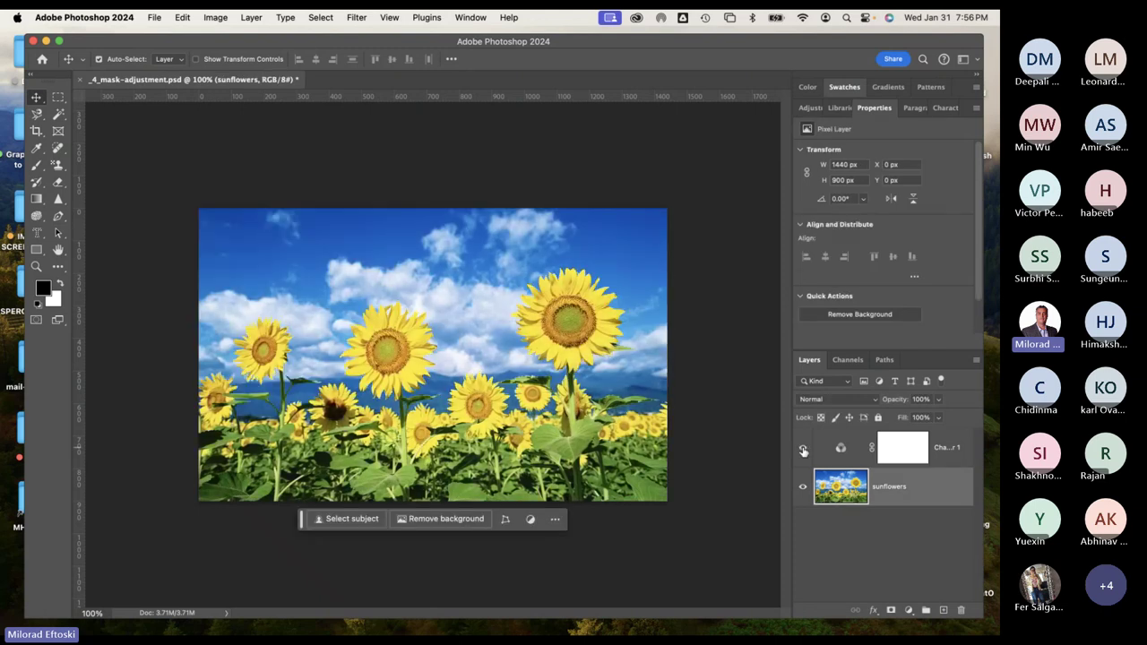
{"action": "left_click", "coordinate": [803, 448]}
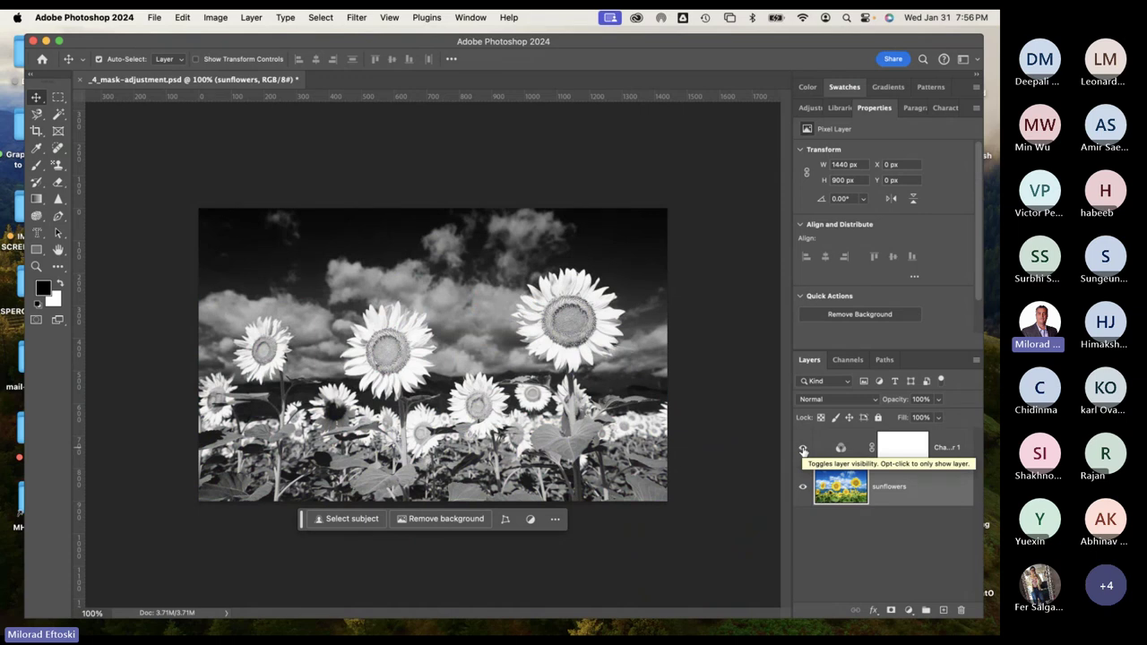
{"action": "left_click", "coordinate": [902, 447]}
{"action": "left_click", "coordinate": [847, 452]}
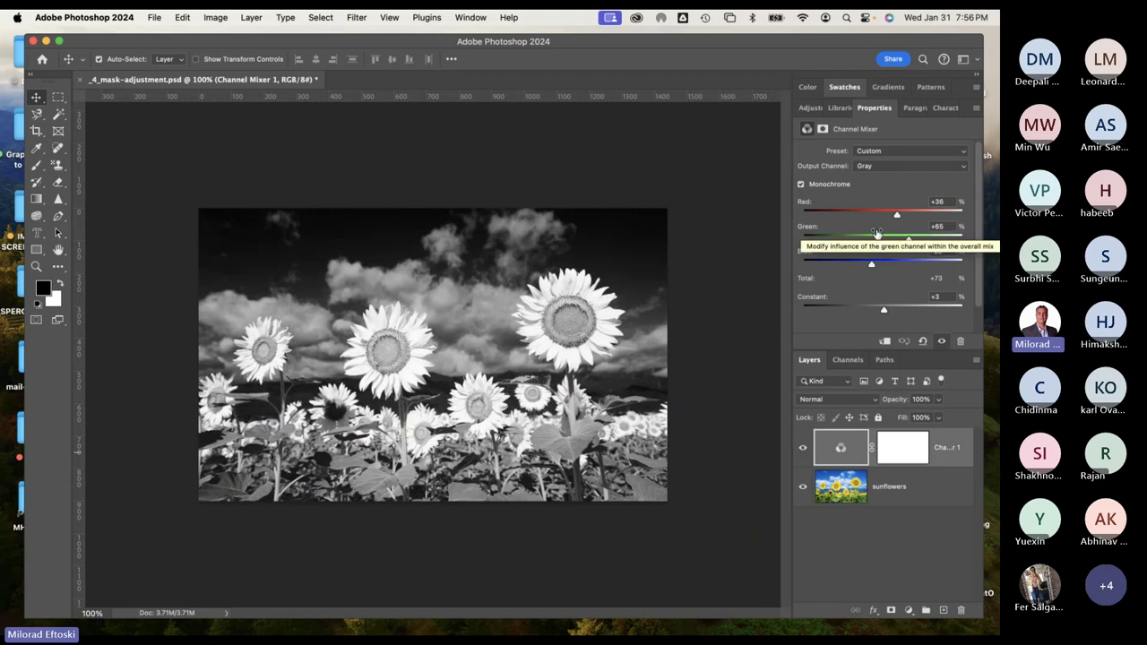
Toggle Monochrome off and on, undo to restore the custom mix, and target the layer mask.
{"action": "left_click", "coordinate": [801, 184]}
{"action": "left_click", "coordinate": [801, 185]}
{"action": "left_click", "coordinate": [802, 184]}
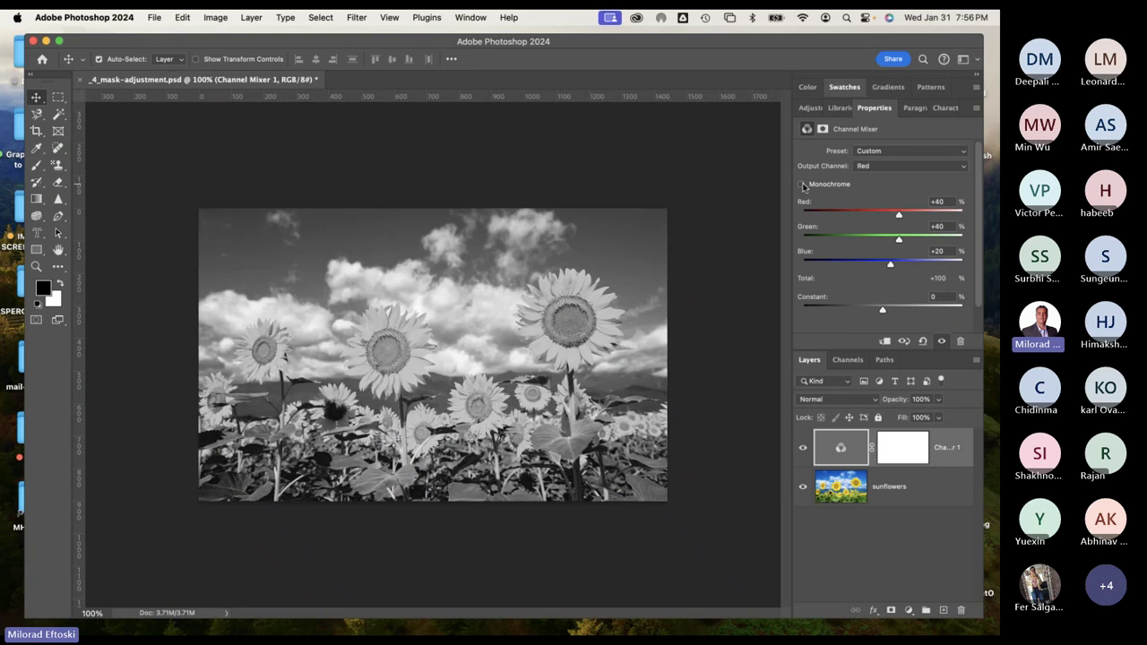
{"action": "left_click", "coordinate": [801, 185]}
{"action": "key", "text": "super+z"}
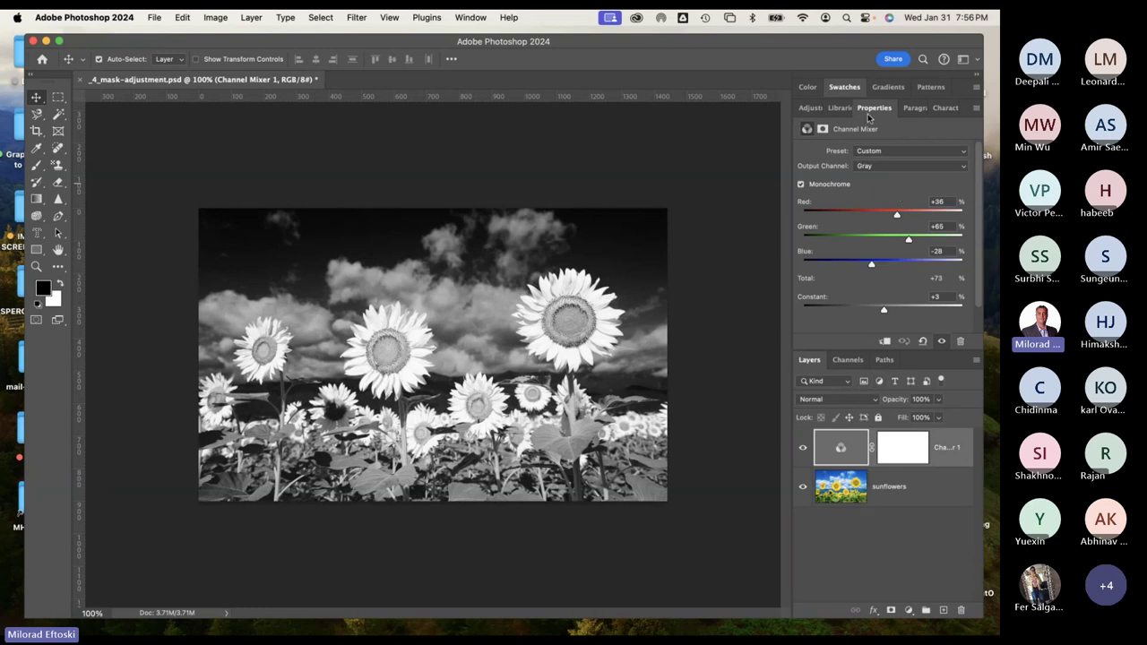
{"action": "left_click", "coordinate": [900, 450]}
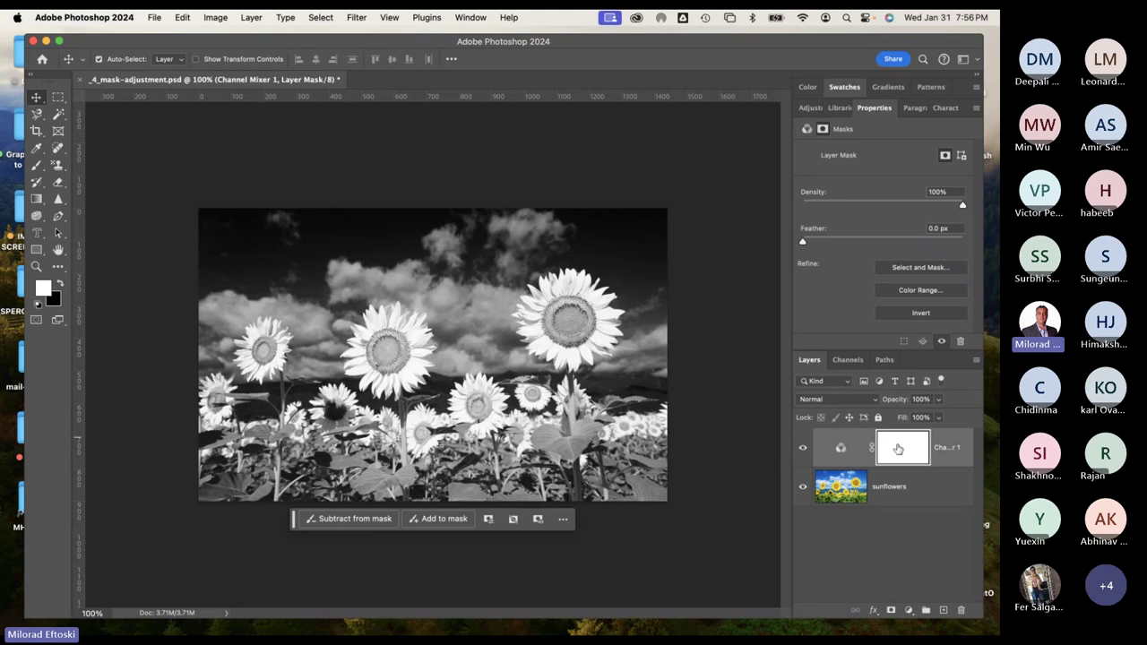
Paint black on the mask with the Brush to turn the central sunflower yellow again.
{"action": "left_click", "coordinate": [37, 166]}
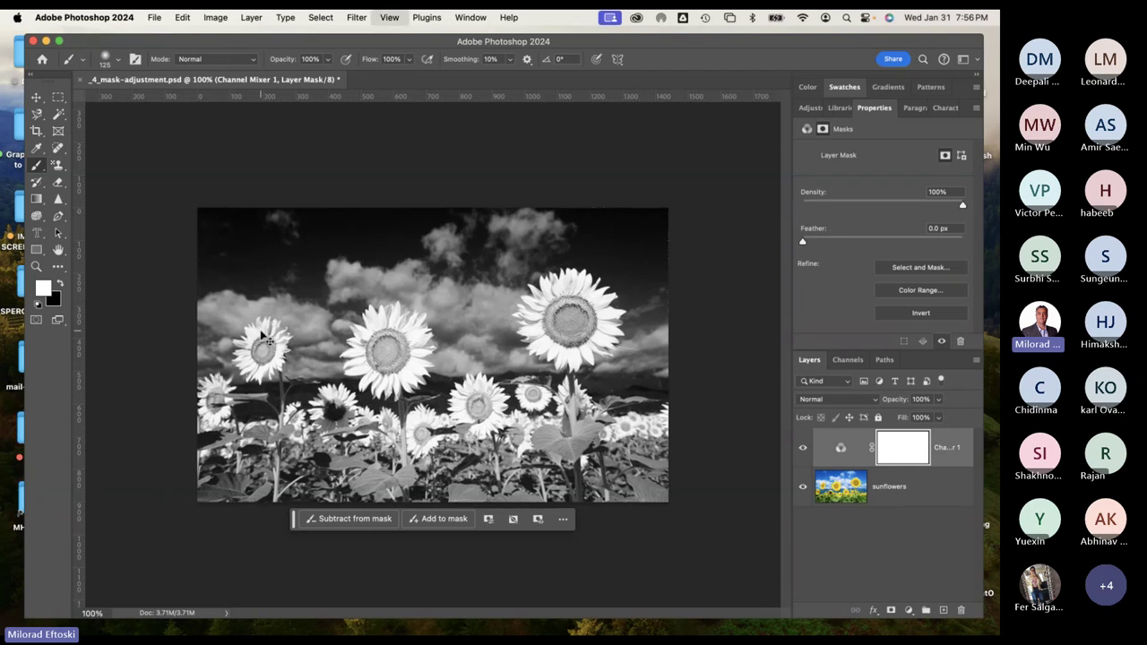
{"action": "scroll", "coordinate": [260, 332], "scroll_direction": "up", "scroll_amount": 5}
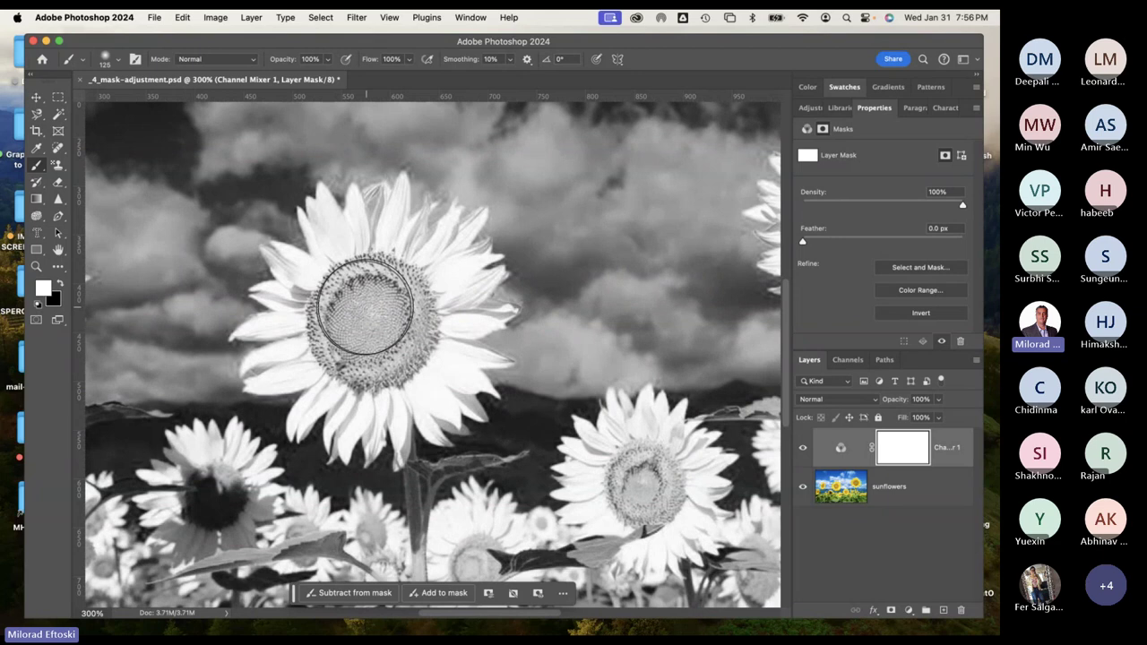
{"action": "left_click", "coordinate": [60, 284]}
{"action": "left_click", "coordinate": [372, 333]}
{"action": "mouse_move", "coordinate": [372, 333]}
{"action": "left_mouse_down"}
{"action": "mouse_move", "coordinate": [357, 304]}
{"action": "mouse_move", "coordinate": [367, 295]}
{"action": "mouse_move", "coordinate": [328, 213]}
{"action": "mouse_move", "coordinate": [347, 258]}
{"action": "mouse_move", "coordinate": [361, 215]}
{"action": "mouse_move", "coordinate": [368, 231]}
{"action": "mouse_move", "coordinate": [389, 225]}
{"action": "mouse_move", "coordinate": [394, 277]}
{"action": "mouse_move", "coordinate": [416, 273]}
{"action": "mouse_move", "coordinate": [427, 336]}
{"action": "mouse_move", "coordinate": [447, 351]}
{"action": "mouse_move", "coordinate": [455, 387]}
{"action": "mouse_move", "coordinate": [424, 392]}
{"action": "mouse_move", "coordinate": [397, 416]}
{"action": "mouse_move", "coordinate": [389, 395]}
{"action": "mouse_move", "coordinate": [310, 412]}
{"action": "mouse_move", "coordinate": [306, 376]}
{"action": "mouse_move", "coordinate": [274, 359]}
{"action": "mouse_move", "coordinate": [303, 284]}
{"action": "mouse_move", "coordinate": [288, 257]}
{"action": "mouse_move", "coordinate": [336, 318]}
{"action": "mouse_move", "coordinate": [261, 339]}
{"action": "mouse_move", "coordinate": [286, 346]}
{"action": "mouse_move", "coordinate": [263, 365]}
{"action": "mouse_move", "coordinate": [292, 366]}
{"action": "mouse_move", "coordinate": [294, 387]}
{"action": "mouse_move", "coordinate": [473, 297]}
{"action": "mouse_move", "coordinate": [474, 220]}
{"action": "mouse_move", "coordinate": [441, 234]}
{"action": "mouse_move", "coordinate": [408, 201]}
{"action": "mouse_move", "coordinate": [403, 238]}
{"action": "mouse_move", "coordinate": [436, 344]}
{"action": "mouse_move", "coordinate": [496, 367]}
{"action": "mouse_move", "coordinate": [408, 383]}
{"action": "mouse_move", "coordinate": [391, 415]}
{"action": "mouse_move", "coordinate": [347, 441]}
{"action": "mouse_move", "coordinate": [307, 428]}
{"action": "mouse_move", "coordinate": [350, 424]}
{"action": "mouse_move", "coordinate": [408, 444]}
{"action": "mouse_move", "coordinate": [429, 420]}
{"action": "mouse_move", "coordinate": [299, 327]}
{"action": "mouse_move", "coordinate": [250, 317]}
{"action": "mouse_move", "coordinate": [279, 304]}
{"action": "mouse_move", "coordinate": [285, 239]}
{"action": "mouse_move", "coordinate": [329, 231]}
{"action": "mouse_move", "coordinate": [378, 193]}
{"action": "mouse_move", "coordinate": [404, 201]}
{"action": "mouse_move", "coordinate": [445, 230]}
{"action": "mouse_move", "coordinate": [478, 287]}
{"action": "mouse_move", "coordinate": [473, 335]}
{"action": "left_mouse_up"}
{"action": "key", "text": "bracketleft"}
{"action": "key", "text": "bracketleft"}
{"action": "key", "text": "bracketleft"}
{"action": "key", "text": "bracketleft"}
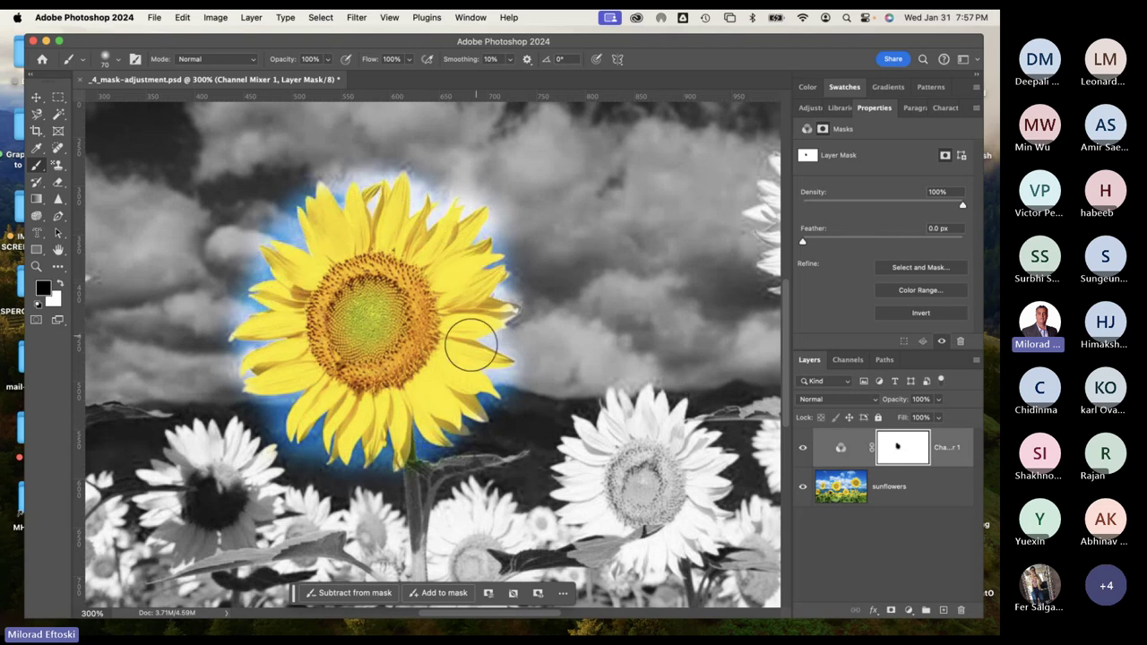
Zoom to 100% and paint the right sunflower's petals back to yellow.
{"action": "key", "text": "super+minus"}
{"action": "key", "text": "super+minus"}
{"action": "key", "text": "super+minus"}
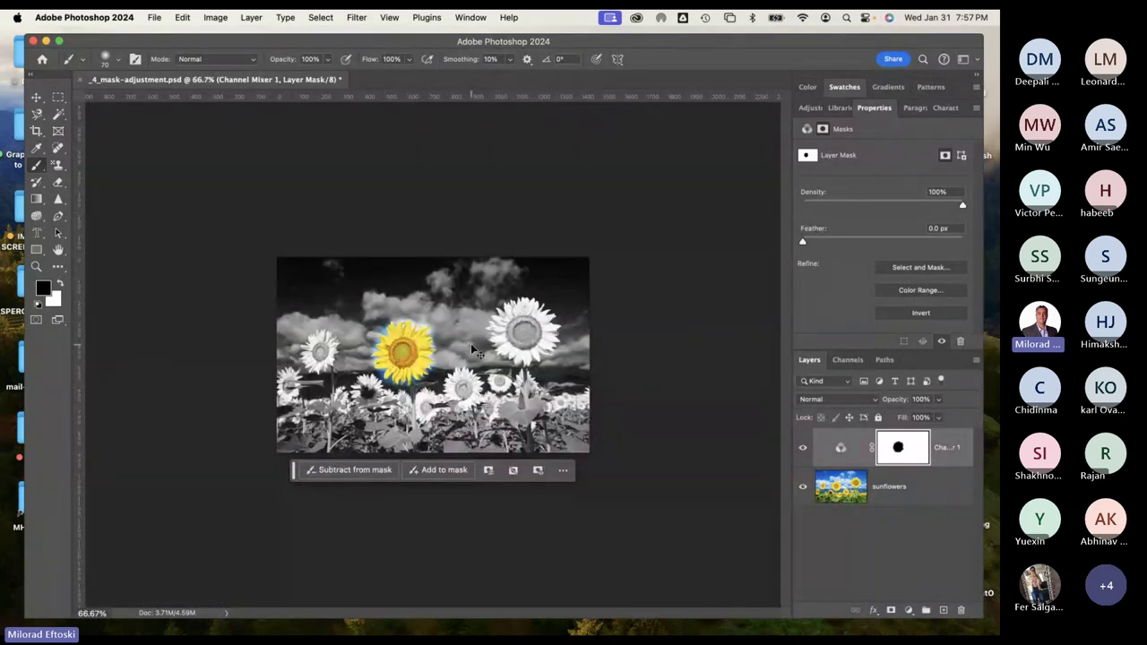
{"action": "key", "text": "super+plus"}
{"action": "key", "text": "super+plus"}
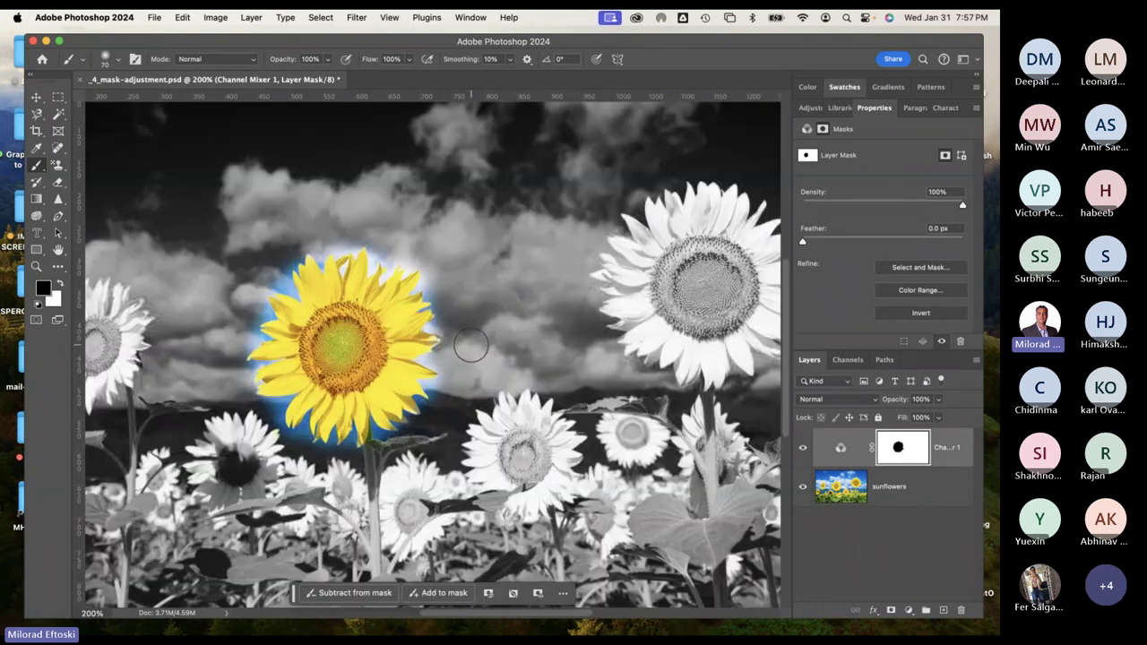
{"action": "left_click_drag", "start_coordinate": [529, 319], "coordinate": [338, 324]}
{"action": "mouse_move", "coordinate": [452, 224]}
{"action": "left_mouse_down"}
{"action": "mouse_move", "coordinate": [529, 211]}
{"action": "mouse_move", "coordinate": [556, 229]}
{"action": "mouse_move", "coordinate": [592, 291]}
{"action": "mouse_move", "coordinate": [574, 336]}
{"action": "mouse_move", "coordinate": [533, 367]}
{"action": "mouse_move", "coordinate": [475, 363]}
{"action": "mouse_move", "coordinate": [420, 314]}
{"action": "mouse_move", "coordinate": [411, 242]}
{"action": "mouse_move", "coordinate": [484, 285]}
{"action": "mouse_move", "coordinate": [498, 354]}
{"action": "mouse_move", "coordinate": [436, 317]}
{"action": "mouse_move", "coordinate": [421, 336]}
{"action": "mouse_move", "coordinate": [468, 362]}
{"action": "mouse_move", "coordinate": [493, 345]}
{"action": "mouse_move", "coordinate": [416, 286]}
{"action": "mouse_move", "coordinate": [427, 279]}
{"action": "mouse_move", "coordinate": [363, 245]}
{"action": "mouse_move", "coordinate": [435, 240]}
{"action": "mouse_move", "coordinate": [340, 230]}
{"action": "mouse_move", "coordinate": [376, 204]}
{"action": "mouse_move", "coordinate": [408, 219]}
{"action": "mouse_move", "coordinate": [371, 297]}
{"action": "mouse_move", "coordinate": [379, 348]}
{"action": "mouse_move", "coordinate": [359, 363]}
{"action": "mouse_move", "coordinate": [568, 359]}
{"action": "mouse_move", "coordinate": [600, 341]}
{"action": "left_mouse_up"}
Paint white over the blue sky spill, then black to restore the small left sunflower's yellow.
{"action": "key", "text": "x"}
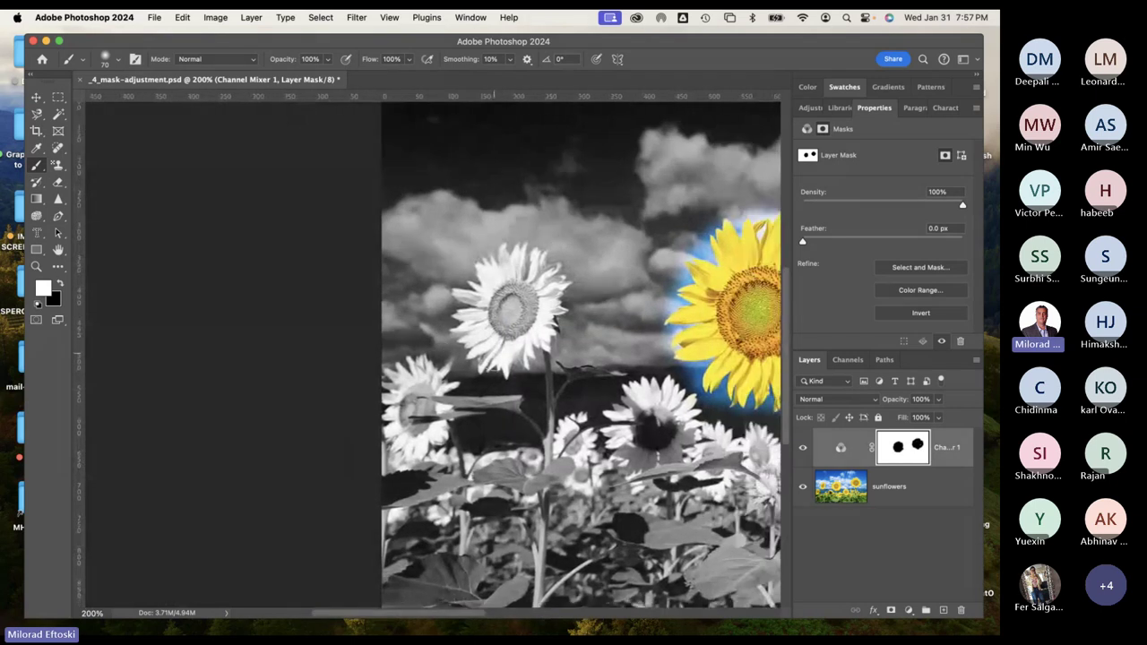
{"action": "key", "text": "x"}
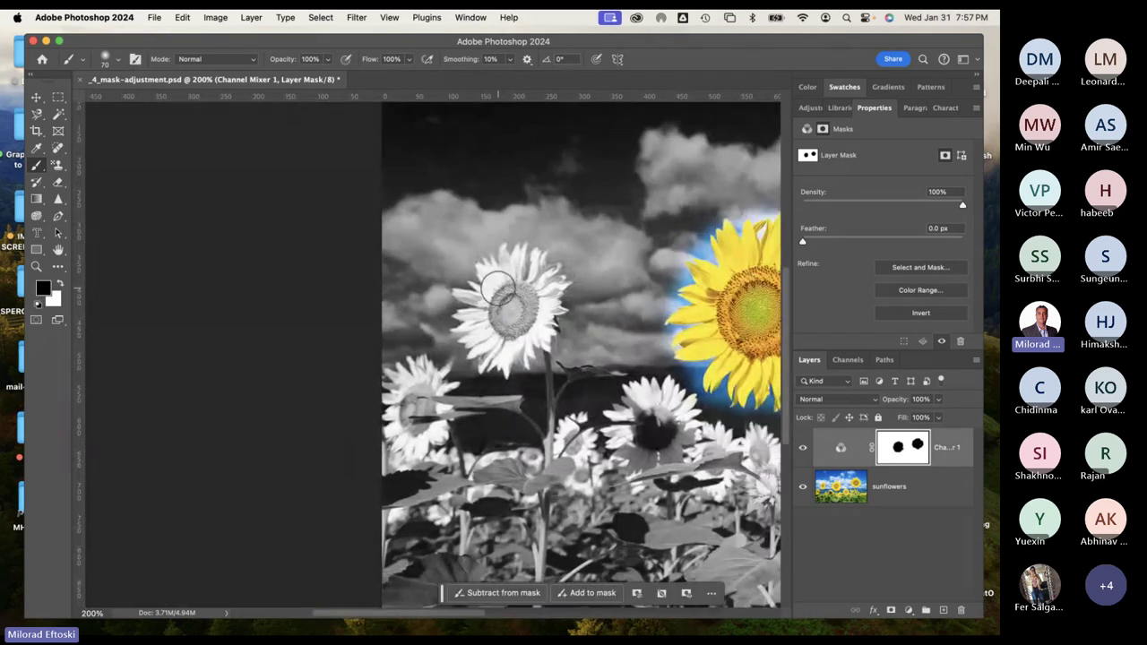
{"action": "mouse_move", "coordinate": [498, 288]}
{"action": "left_mouse_down"}
{"action": "mouse_move", "coordinate": [523, 262]}
{"action": "mouse_move", "coordinate": [546, 305]}
{"action": "mouse_move", "coordinate": [495, 349]}
{"action": "mouse_move", "coordinate": [466, 298]}
{"action": "mouse_move", "coordinate": [491, 299]}
{"action": "mouse_move", "coordinate": [483, 293]}
{"action": "mouse_move", "coordinate": [485, 340]}
{"action": "mouse_move", "coordinate": [472, 337]}
{"action": "mouse_move", "coordinate": [505, 356]}
{"action": "mouse_move", "coordinate": [524, 341]}
{"action": "mouse_move", "coordinate": [533, 348]}
{"action": "mouse_move", "coordinate": [534, 332]}
{"action": "mouse_move", "coordinate": [485, 283]}
{"action": "left_mouse_up"}
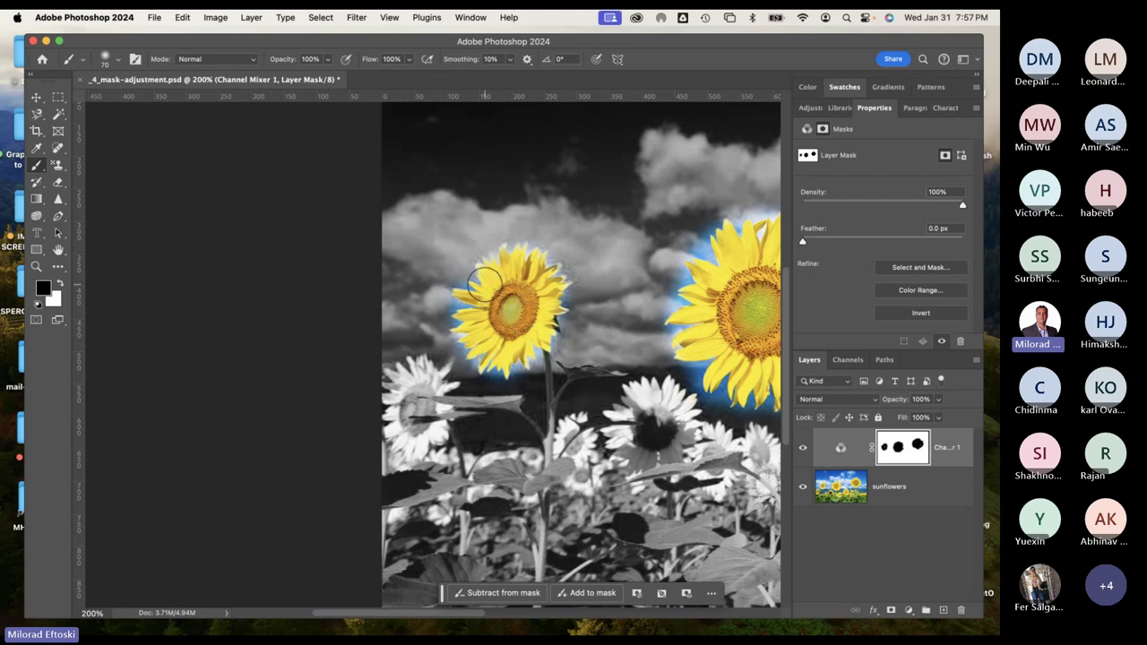
{"action": "key", "text": "super+minus"}
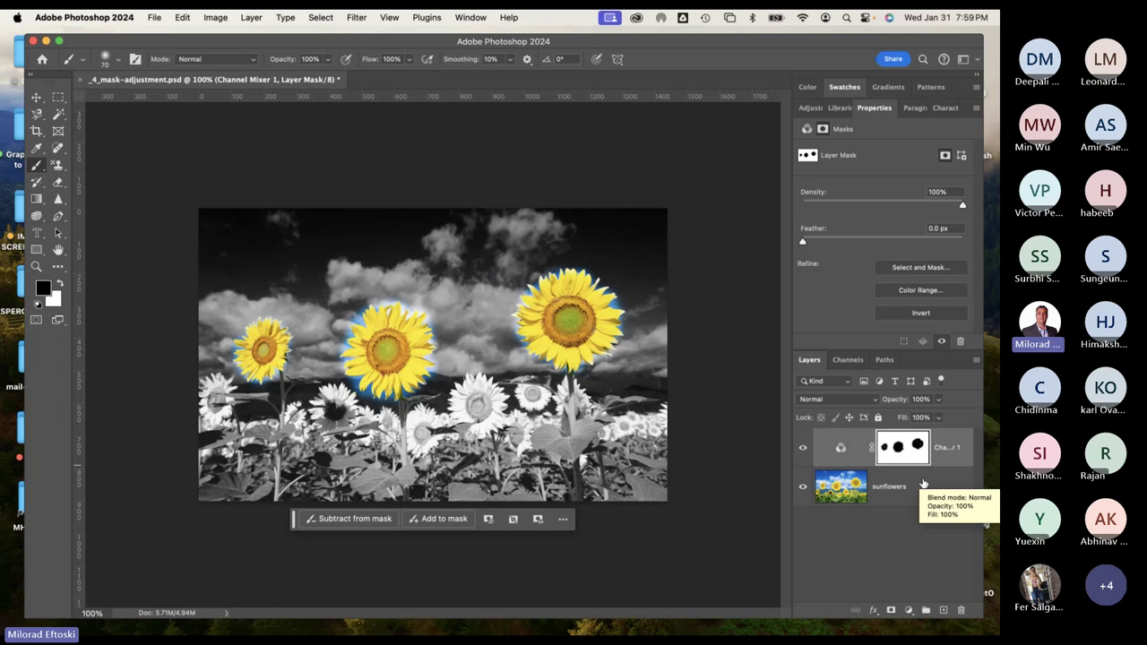
Close _4_mask-adjustment.psd without saving and minimize Photoshop.
{"action": "left_click", "coordinate": [78, 81]}
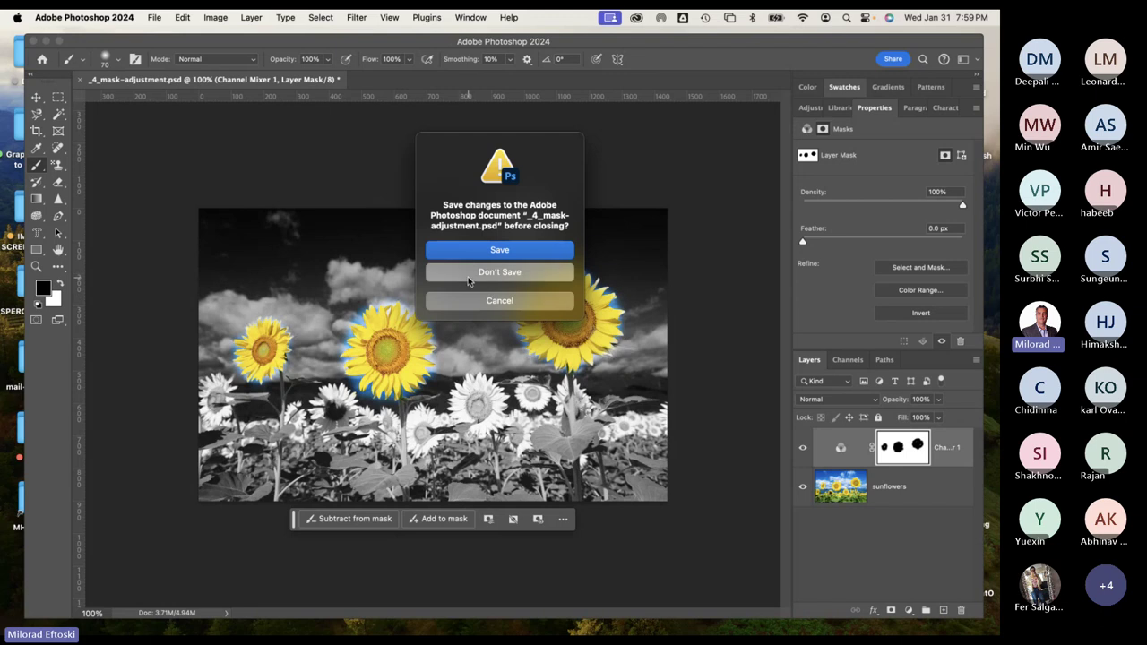
{"action": "left_click", "coordinate": [468, 282]}
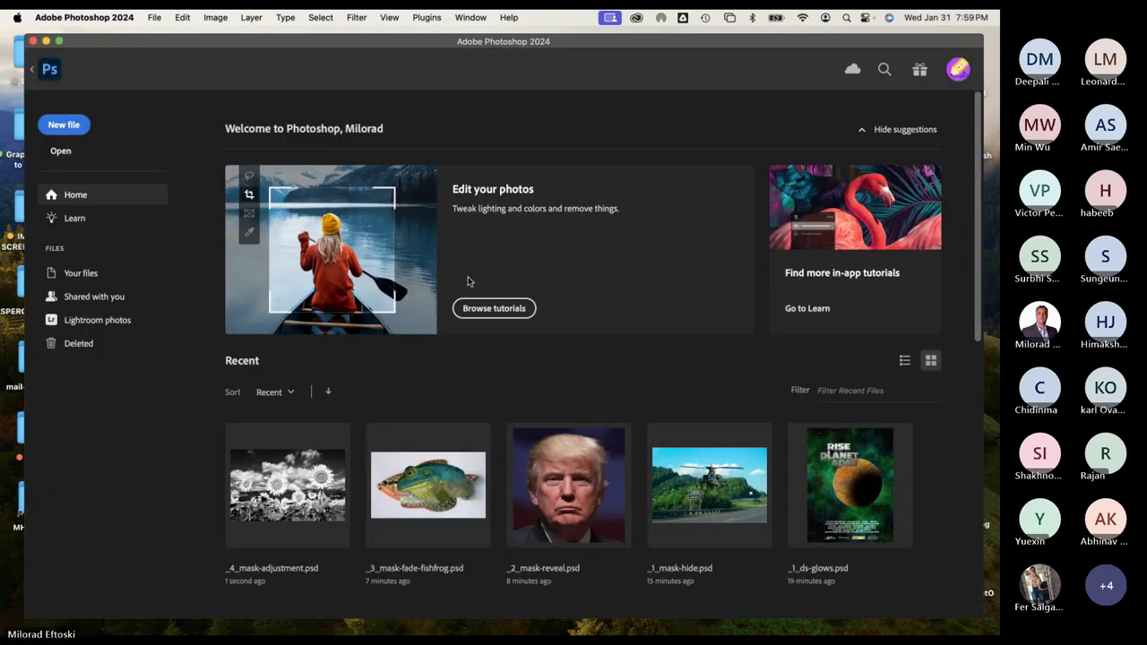
{"action": "left_click", "coordinate": [46, 41]}
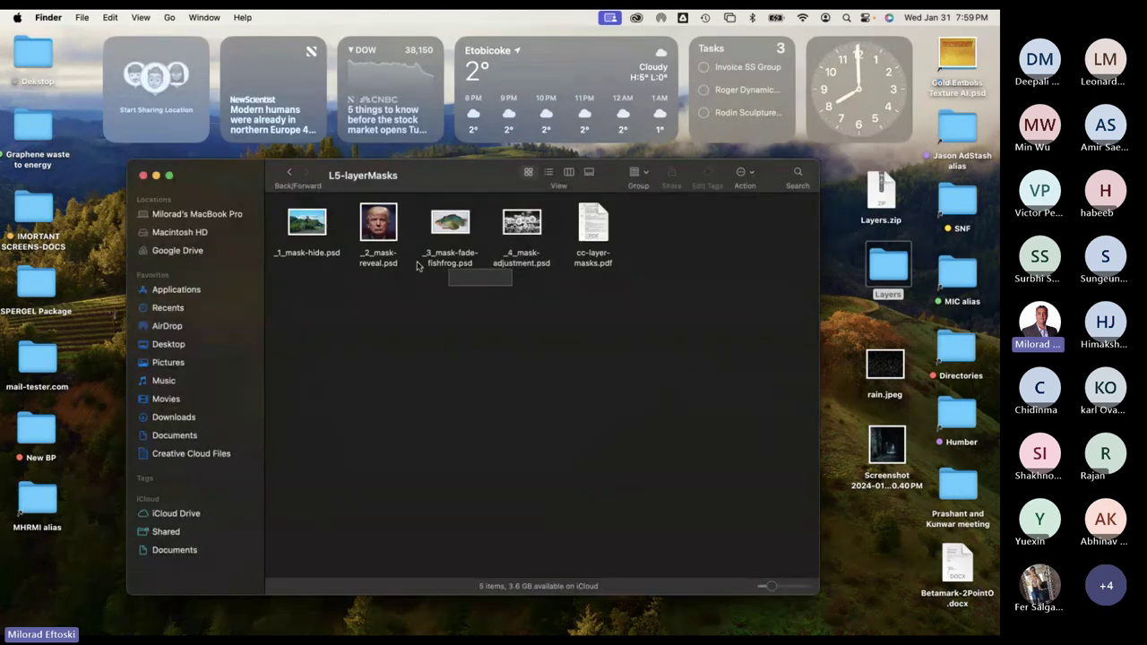
Preview cc-layer-masks.pdf in Quick Look, highlighting the brush instruction lines, then close it.
{"action": "left_click_drag", "start_coordinate": [417, 267], "coordinate": [296, 215]}
{"action": "left_click", "coordinate": [481, 356]}
{"action": "left_click", "coordinate": [597, 215]}
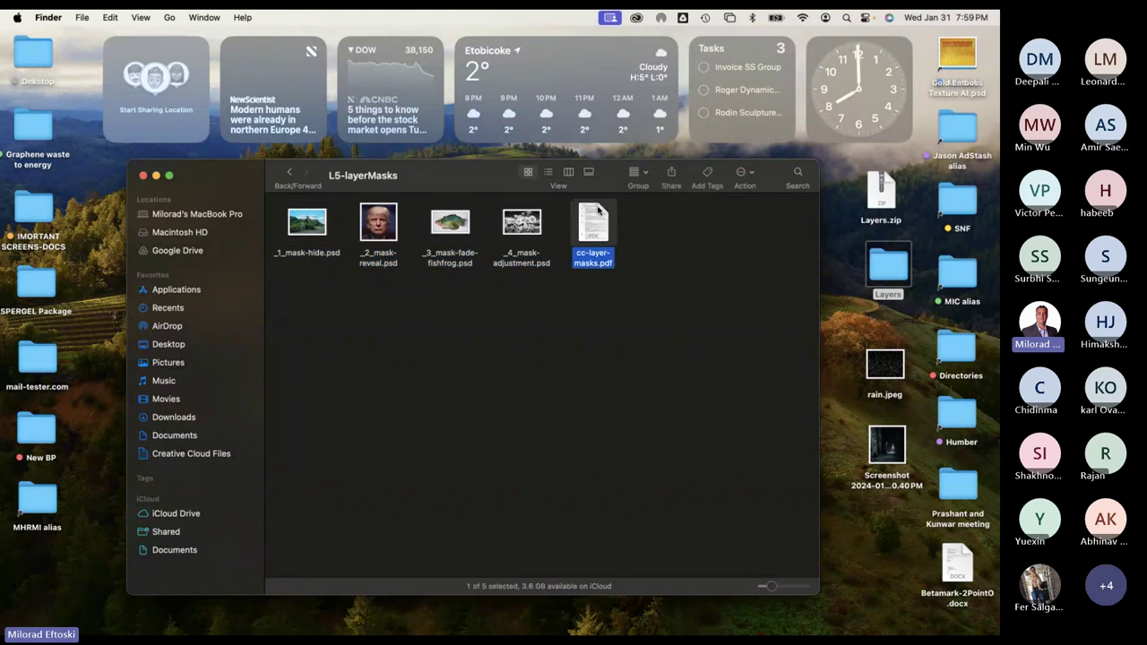
{"action": "left_click", "coordinate": [636, 309]}
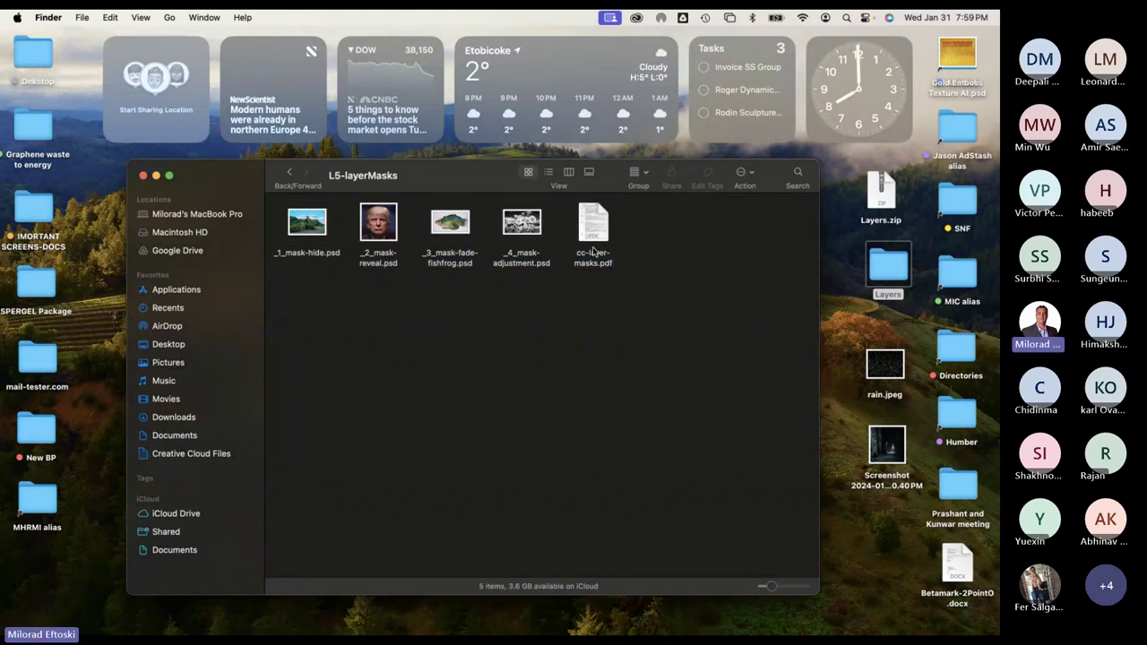
{"action": "left_click", "coordinate": [590, 236]}
{"action": "key", "text": "space"}
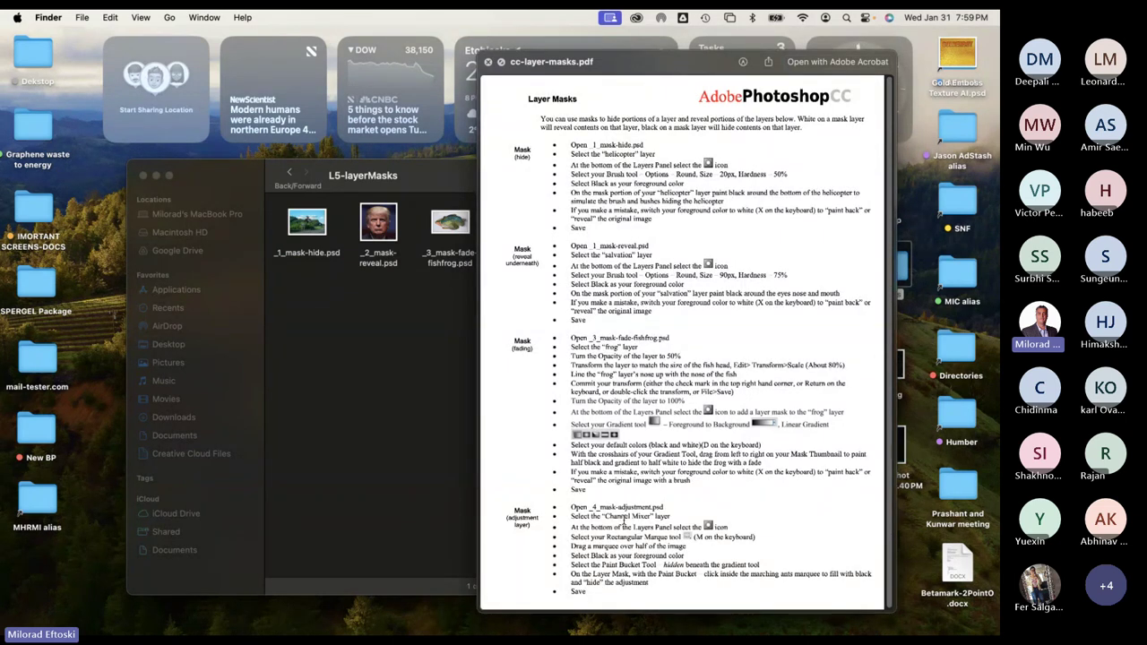
{"action": "mouse_move", "coordinate": [554, 164]}
{"action": "left_mouse_down"}
{"action": "mouse_move", "coordinate": [579, 209]}
{"action": "mouse_move", "coordinate": [663, 516]}
{"action": "mouse_move", "coordinate": [661, 484]}
{"action": "left_mouse_up"}
{"action": "left_click", "coordinate": [662, 485]}
{"action": "key", "text": "space"}
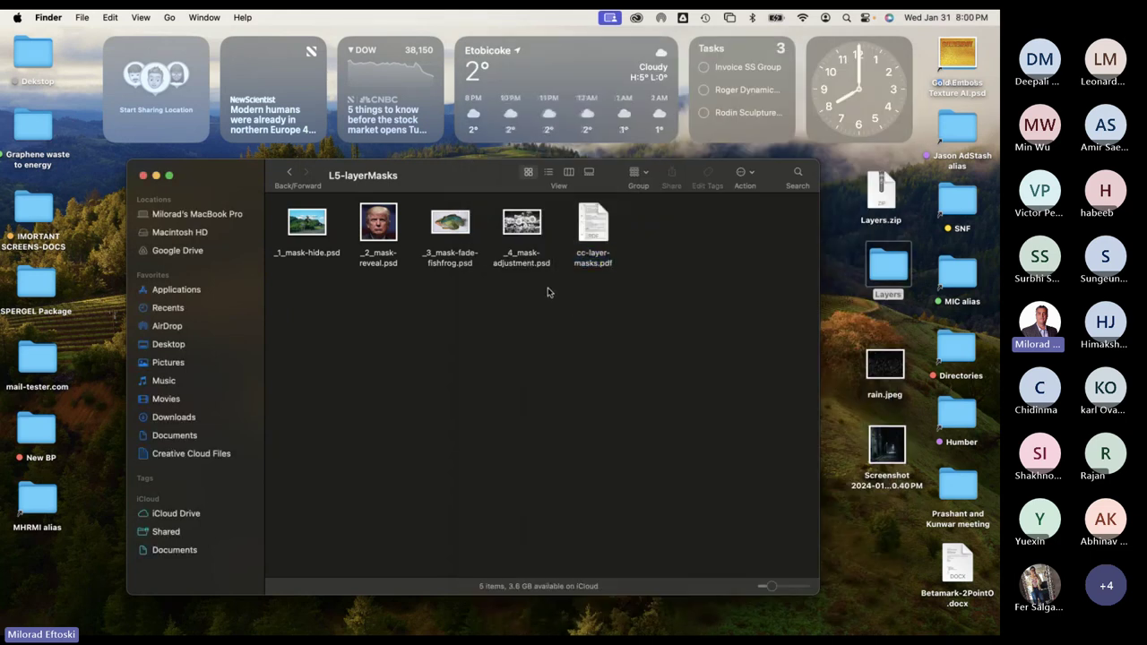
Shrink the L5-layerMasks Finder window and minimize it.
{"action": "left_click_drag", "start_coordinate": [588, 305], "coordinate": [420, 288]}
{"action": "left_click_drag", "start_coordinate": [817, 591], "coordinate": [776, 584]}
{"action": "left_click_drag", "start_coordinate": [461, 185], "coordinate": [470, 184]}
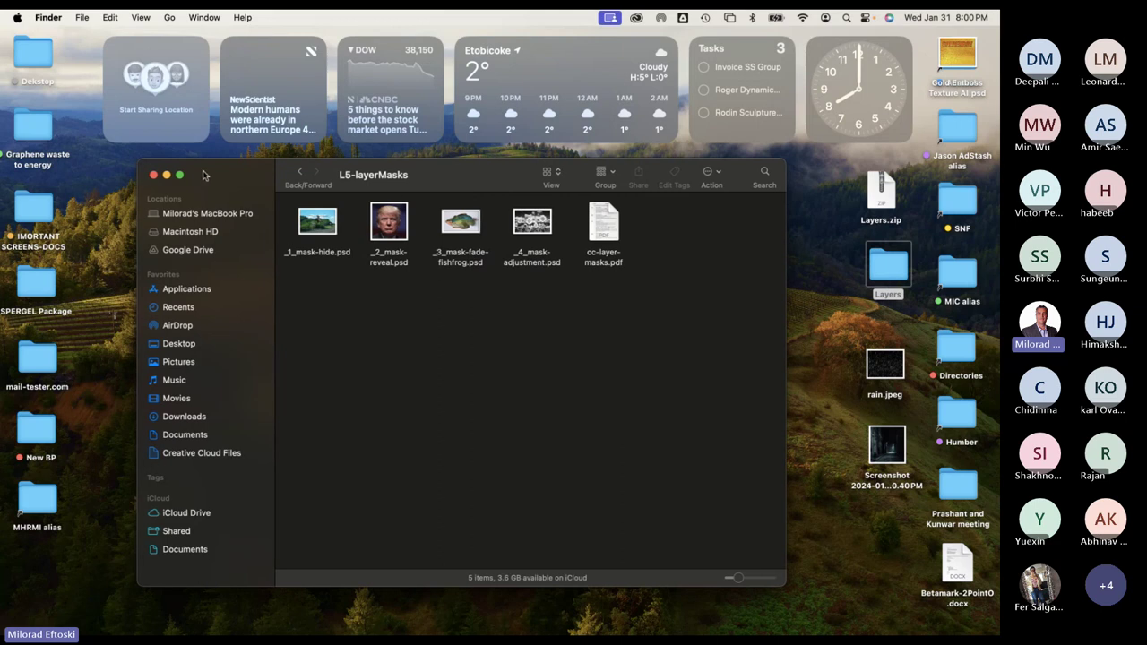
{"action": "left_click", "coordinate": [166, 175]}
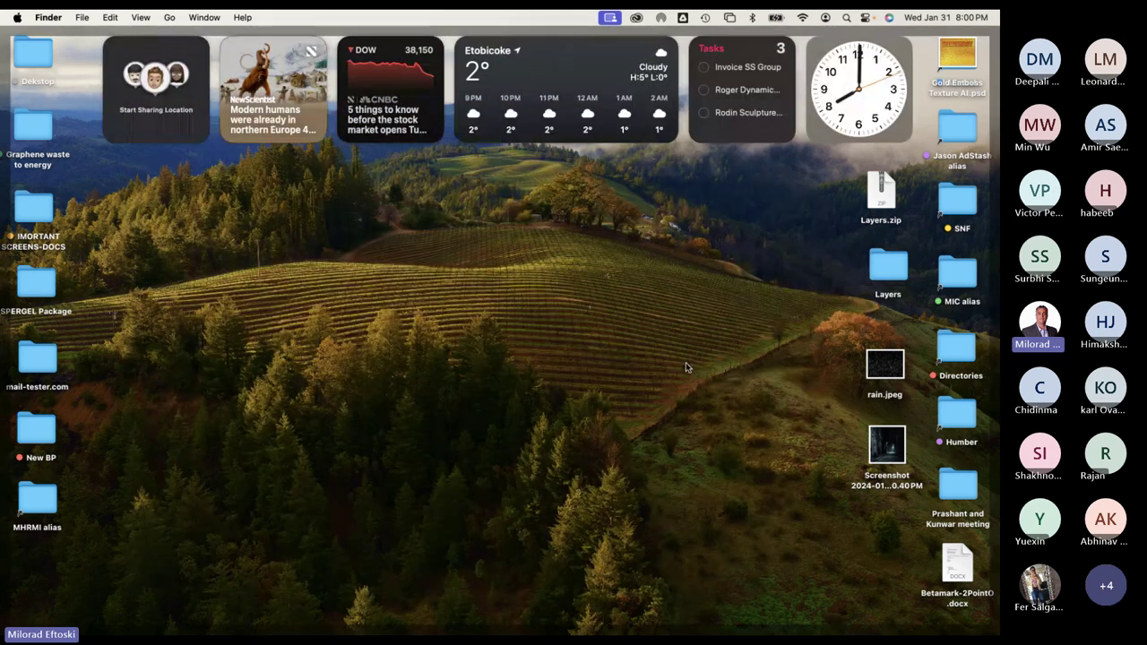
{"action": "mouse_move", "coordinate": [371, 629]}
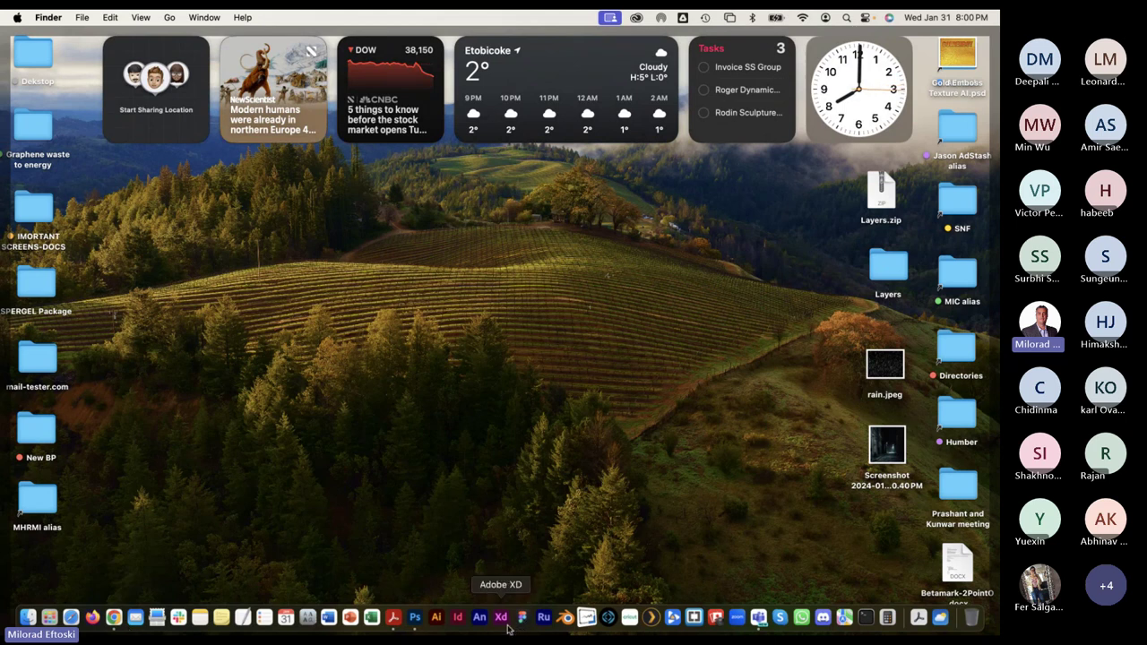
Open Microsoft Teams and bring the General meeting window to the front.
{"action": "left_click", "coordinate": [758, 618]}
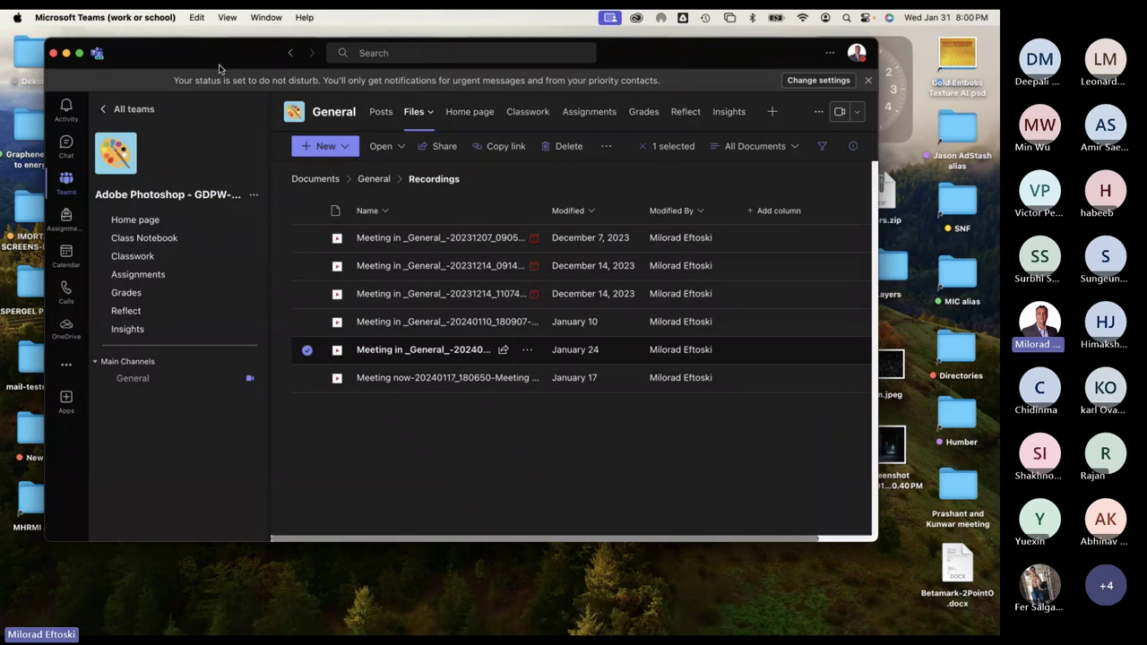
{"action": "left_click_drag", "start_coordinate": [220, 69], "coordinate": [220, 42]}
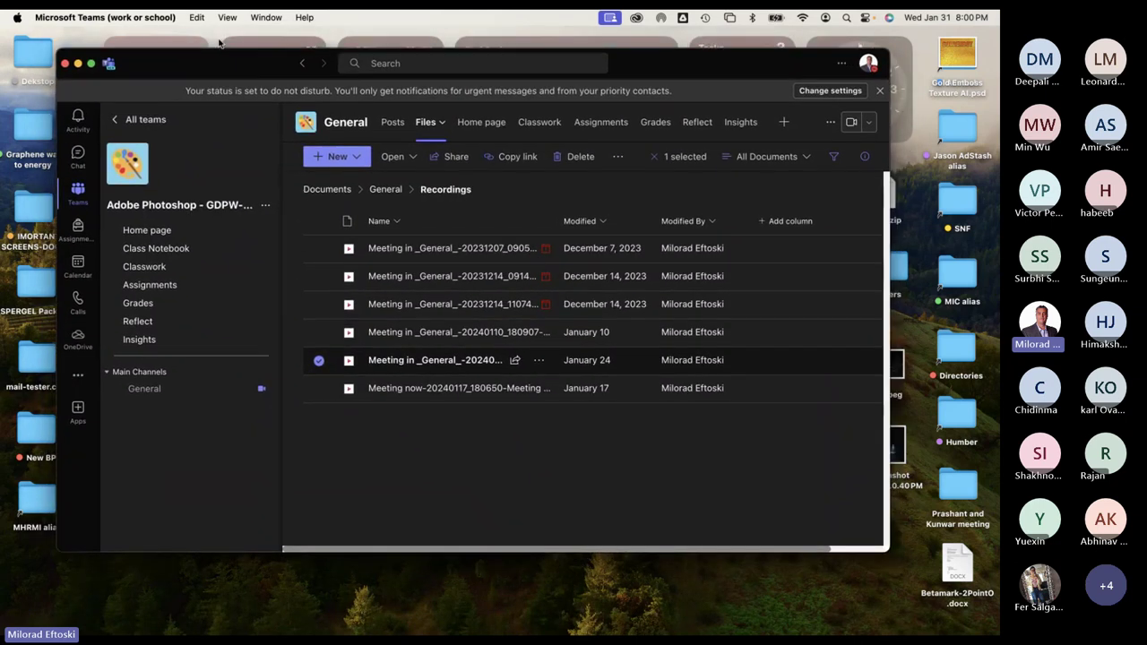
{"action": "left_click", "coordinate": [265, 17]}
{"action": "left_click", "coordinate": [285, 172]}
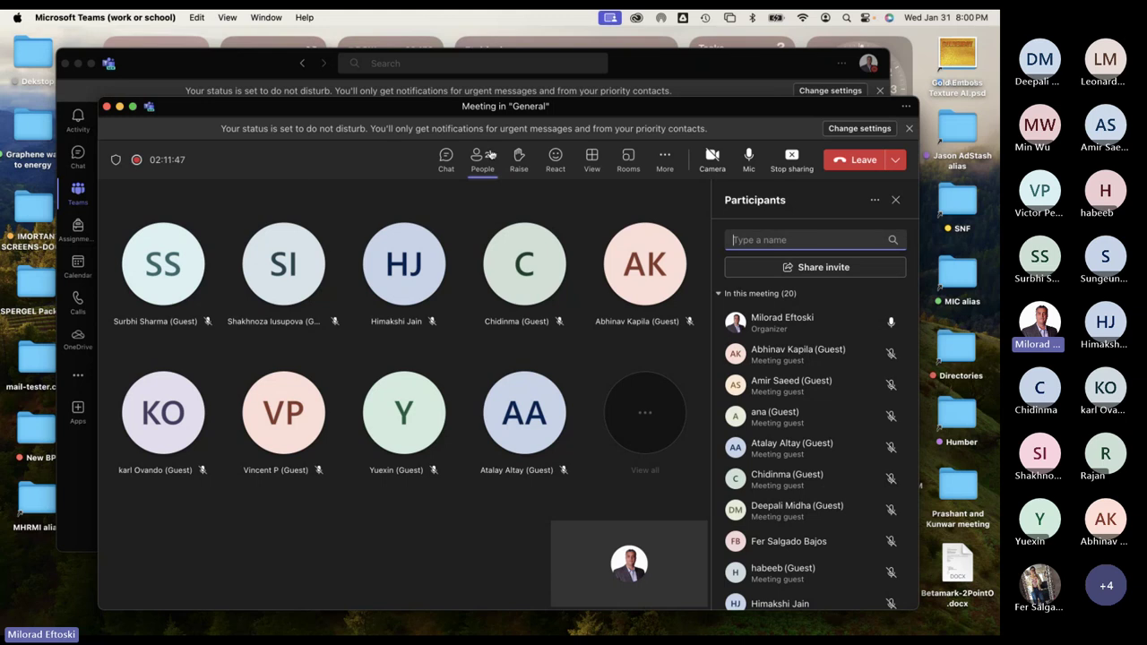
Mute the microphone and request stopping the recording and transcription.
{"action": "left_click", "coordinate": [749, 158]}
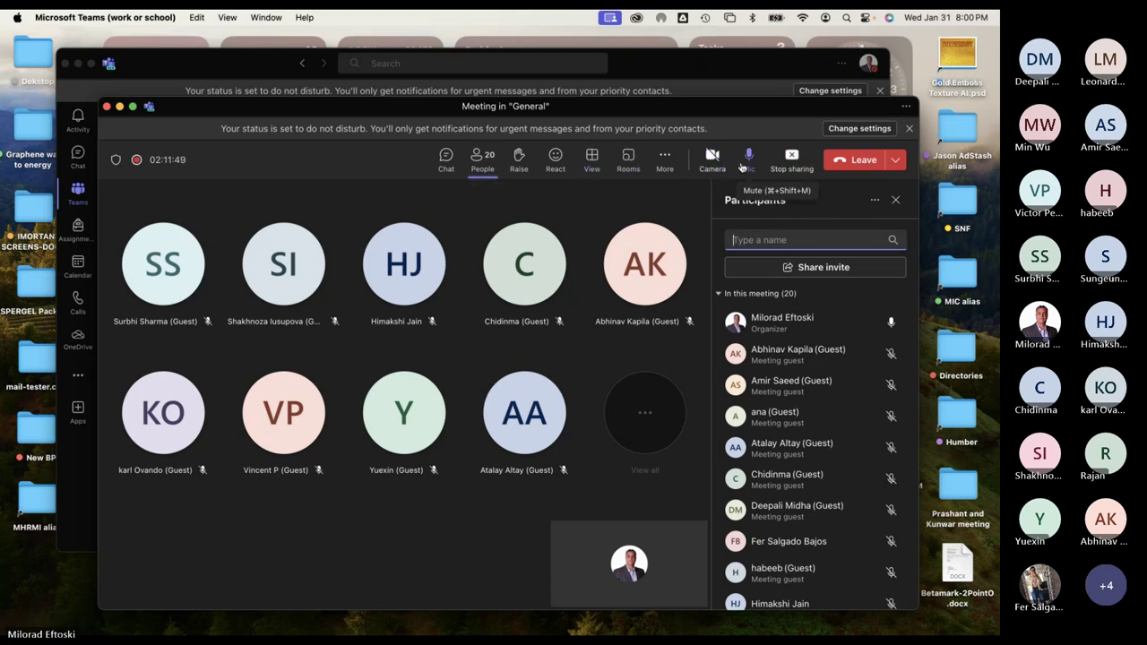
{"action": "left_click", "coordinate": [664, 158]}
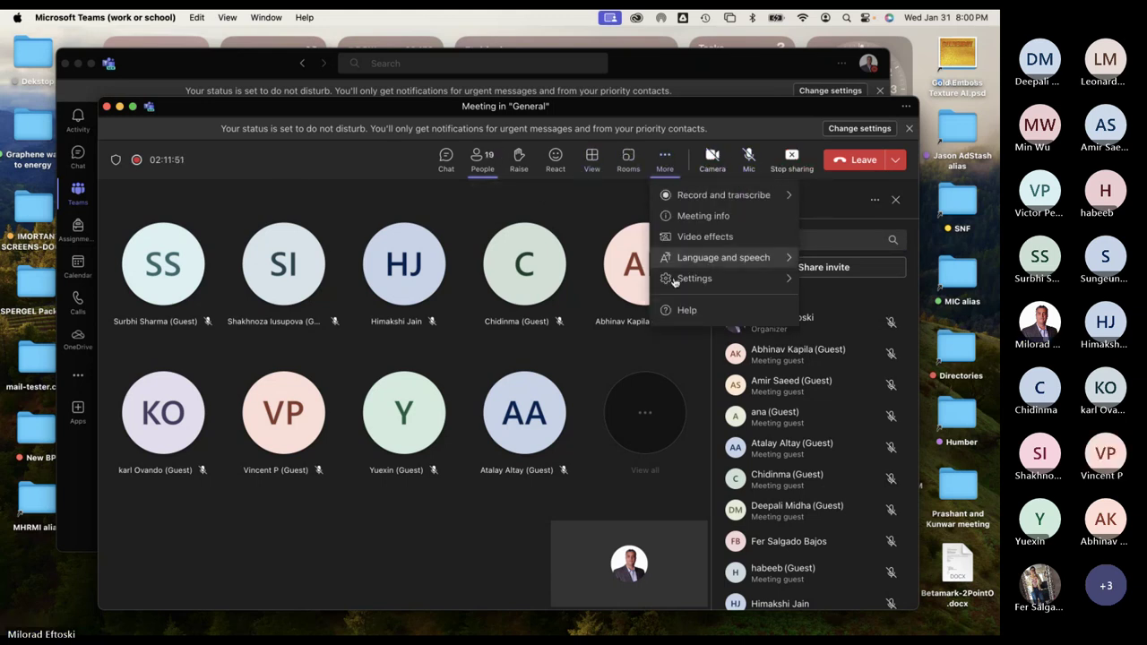
{"action": "mouse_move", "coordinate": [713, 199]}
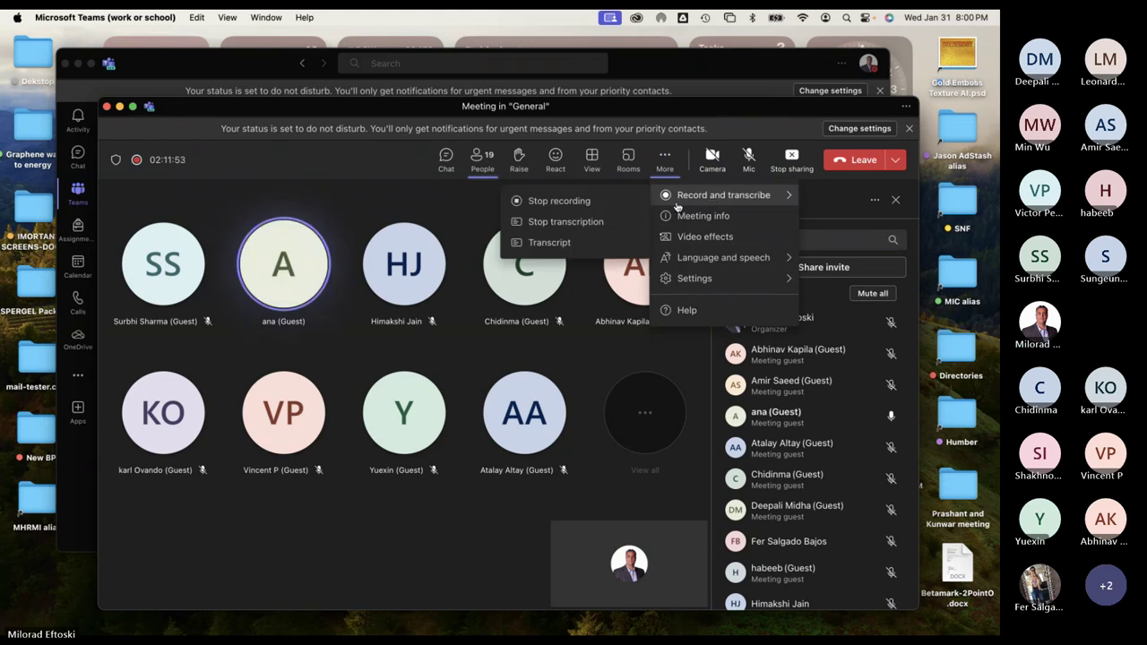
{"action": "left_click", "coordinate": [575, 205]}
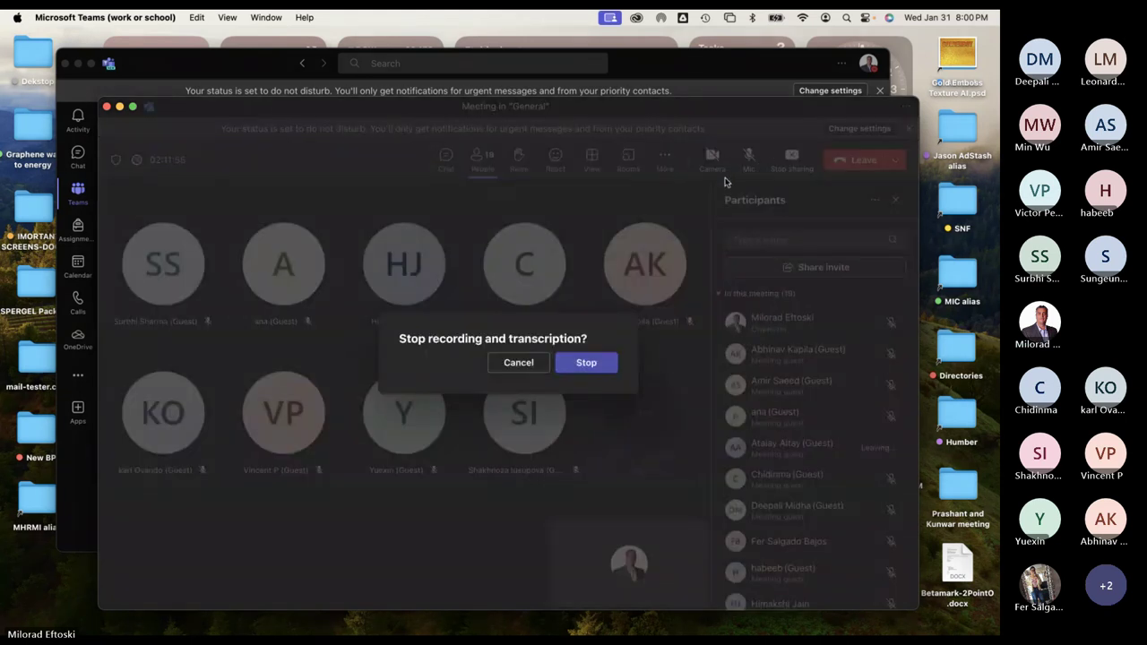